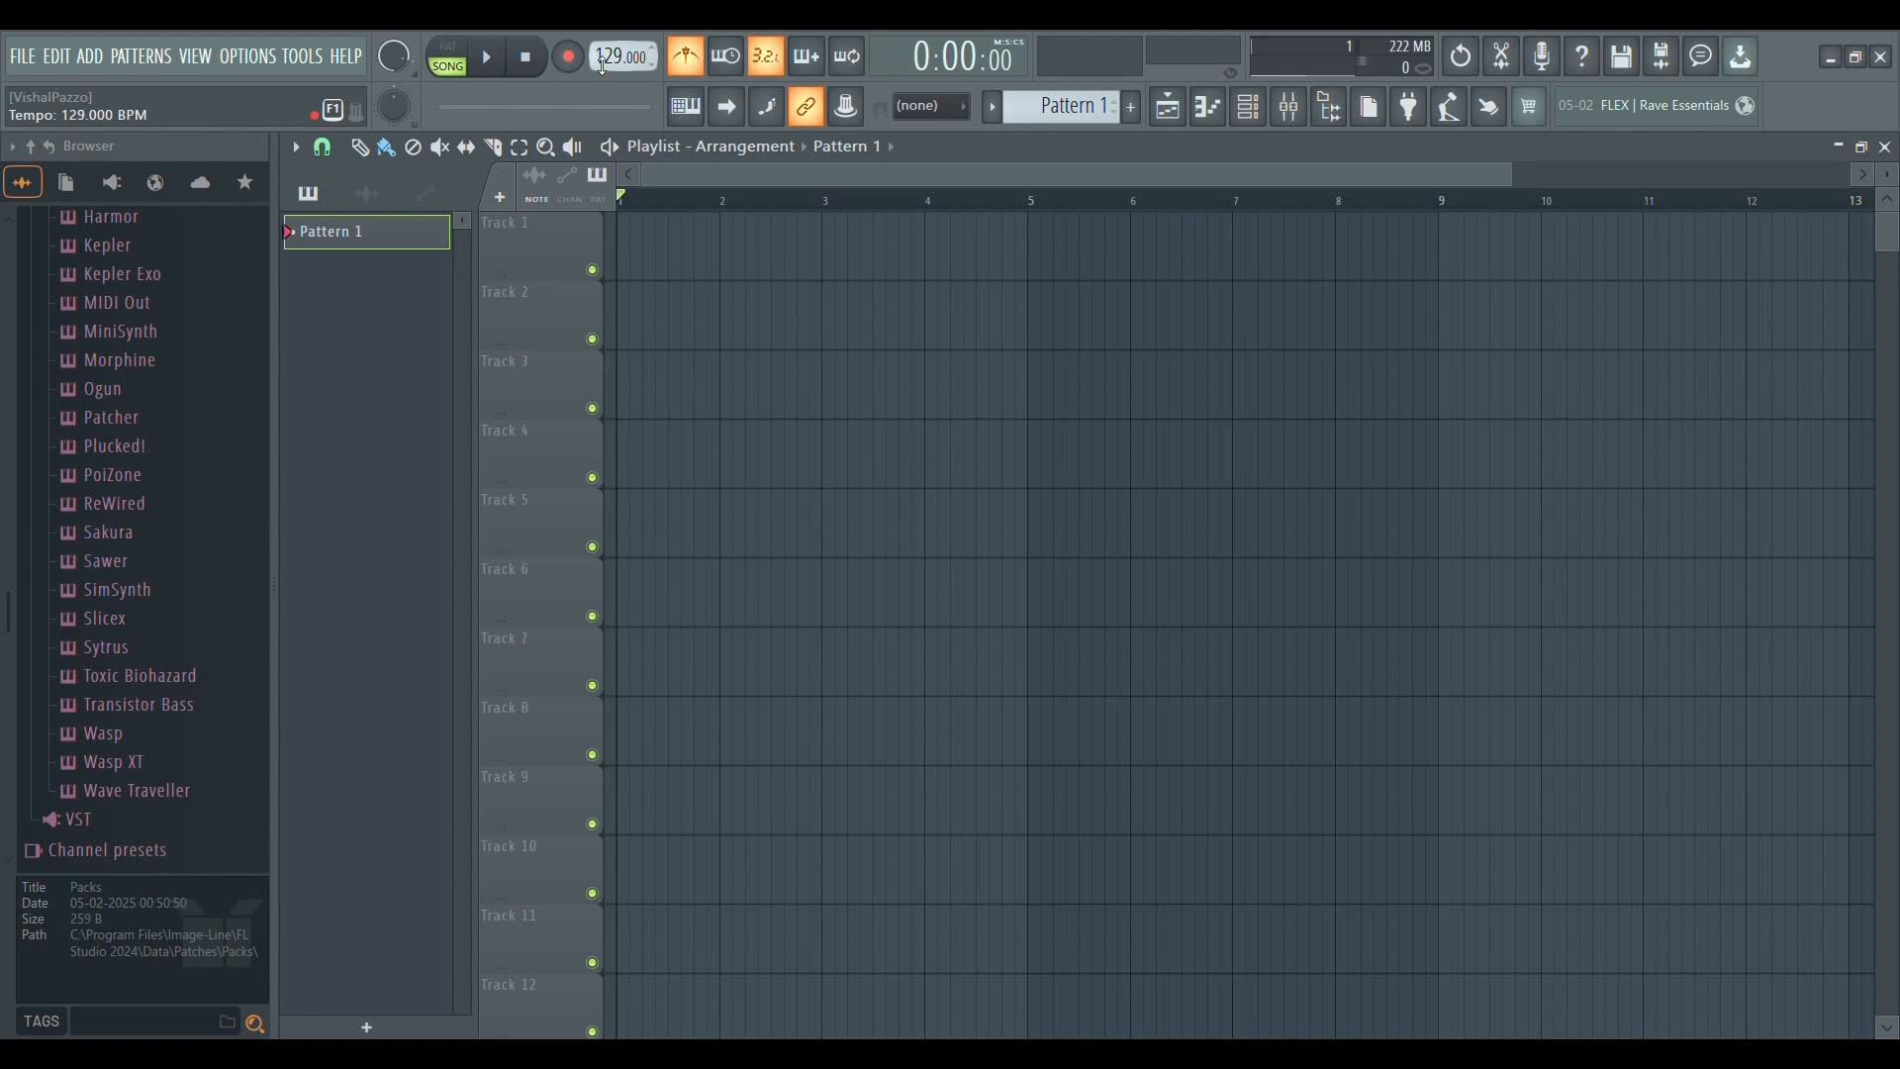
# Try several project tempos between 102 and 142 BPM, including while the empty arrangement is playing
pyautogui.scroll(5, 602, 65)
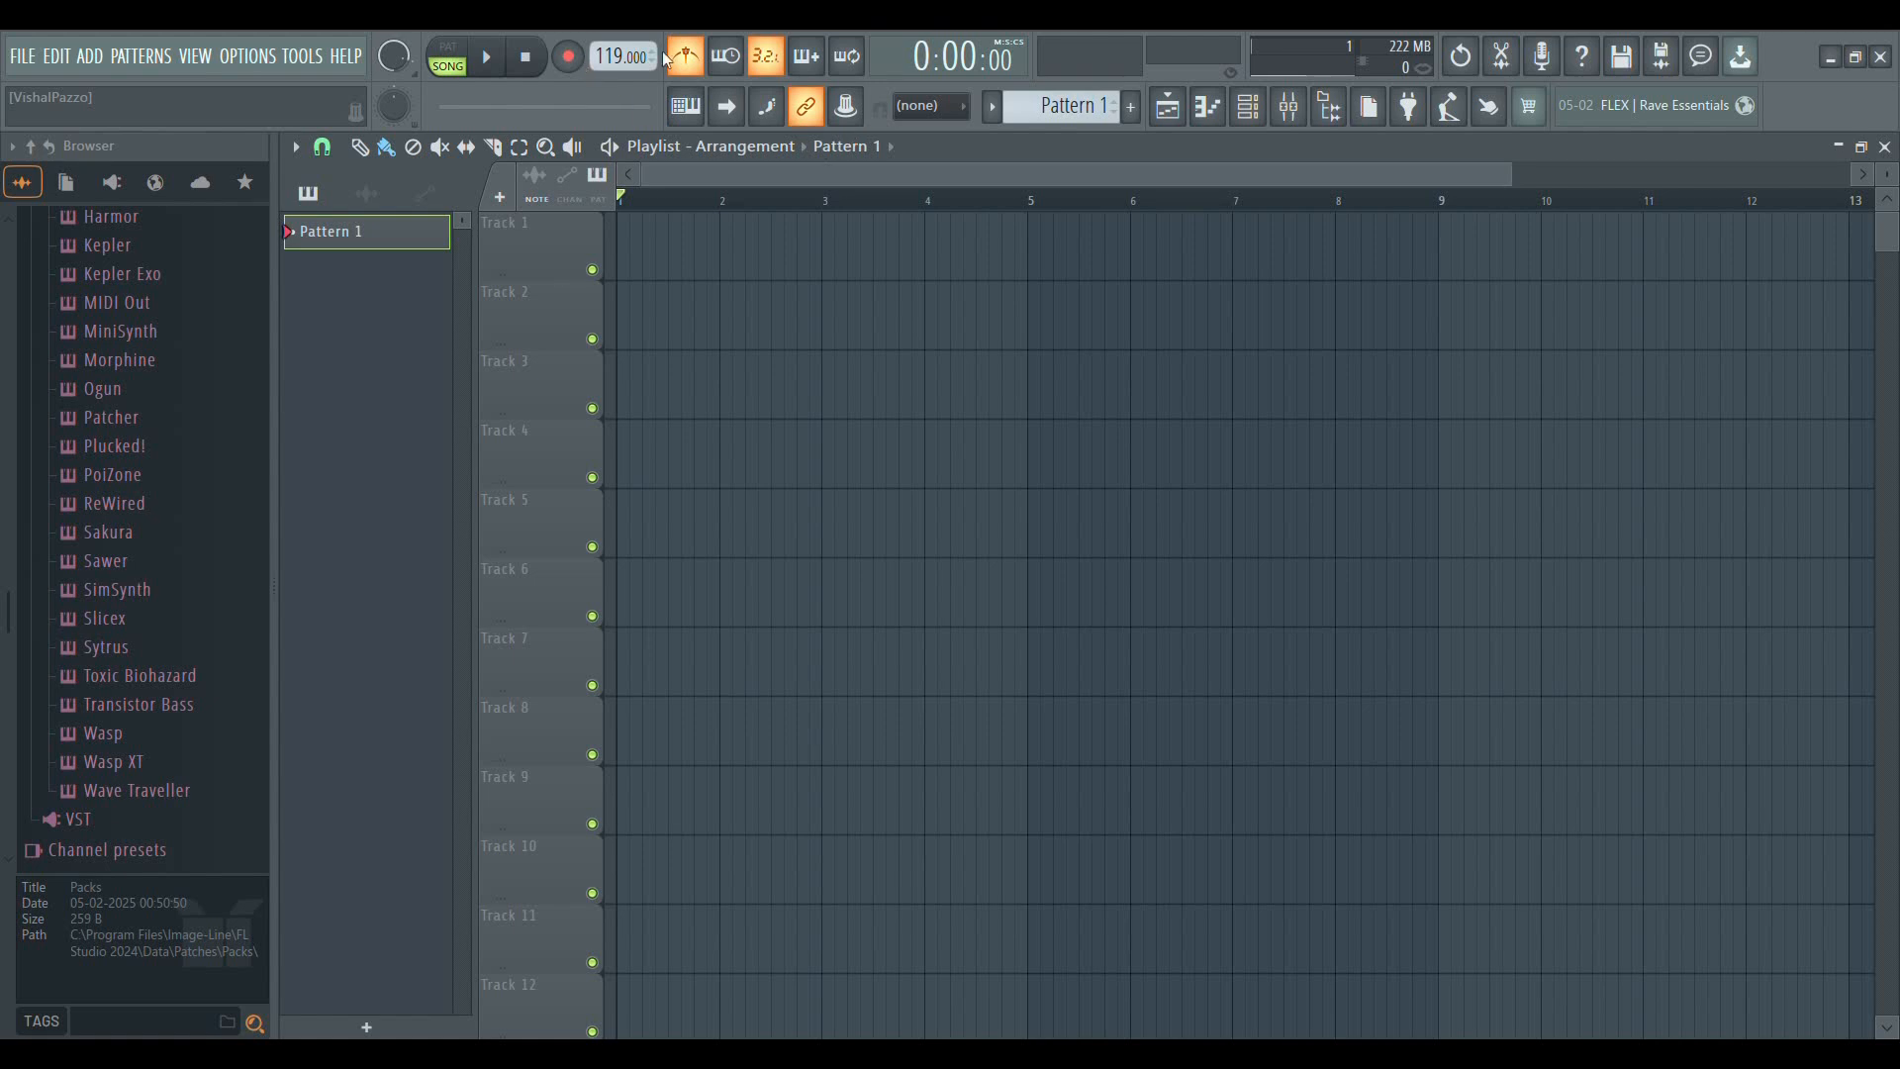
pyautogui.hotkey('ctrl', 'z')
pyautogui.scroll(1, 616, 61)
pyautogui.click(488, 61)
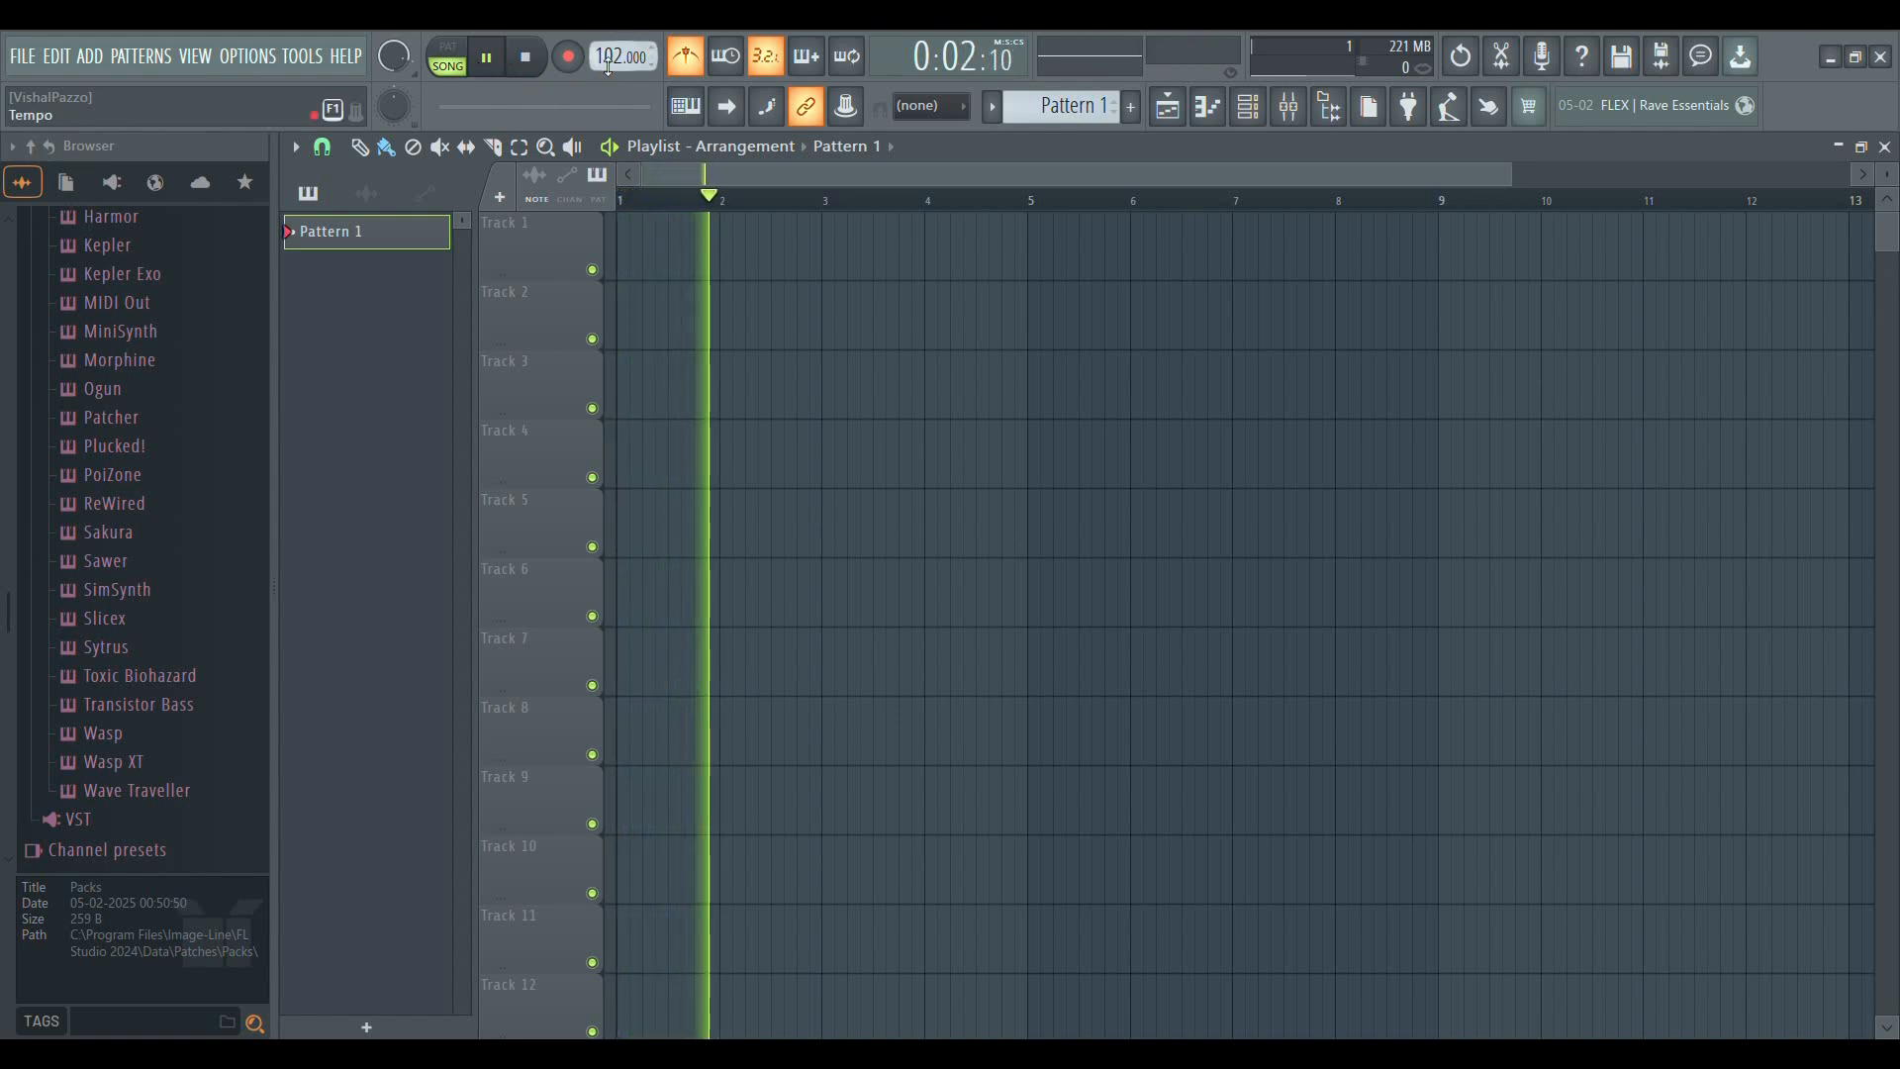
pyautogui.scroll(15, 609, 65)
pyautogui.scroll(20, 608, 62)
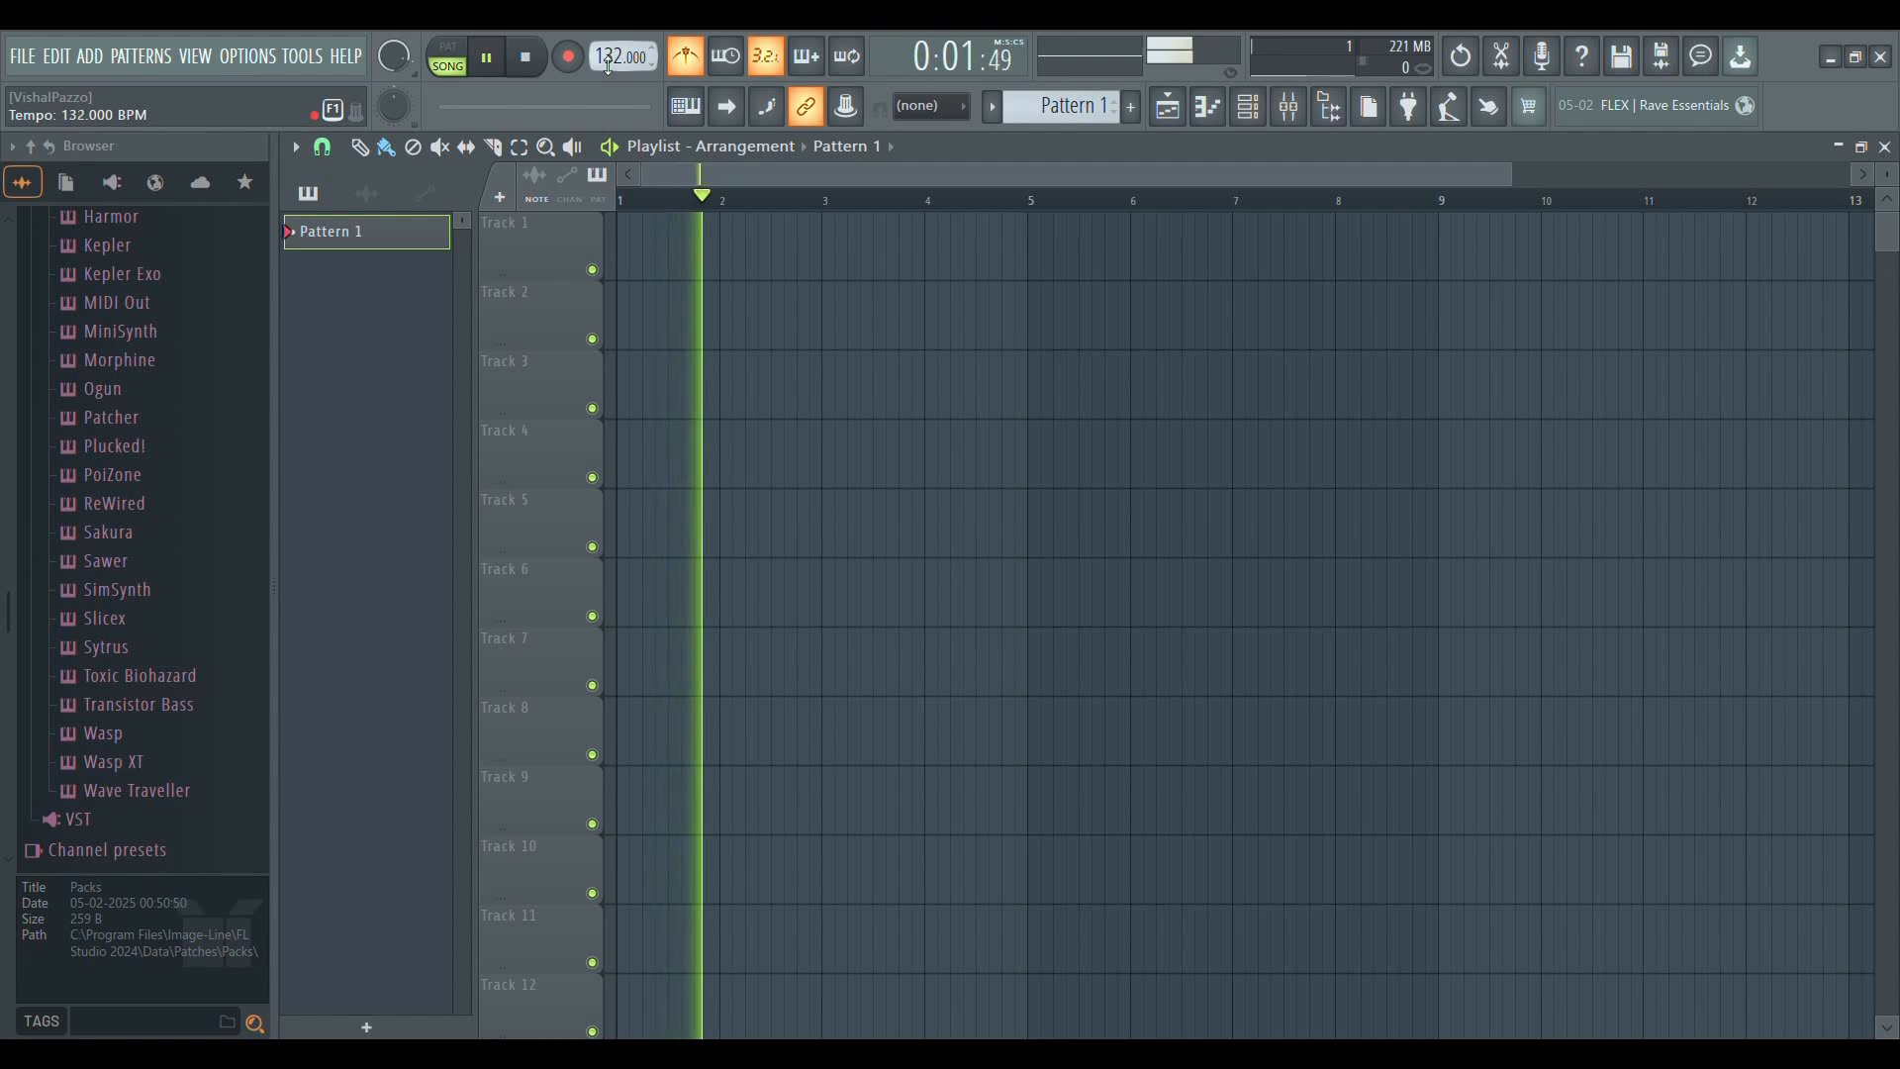
pyautogui.scroll(-12, 608, 71)
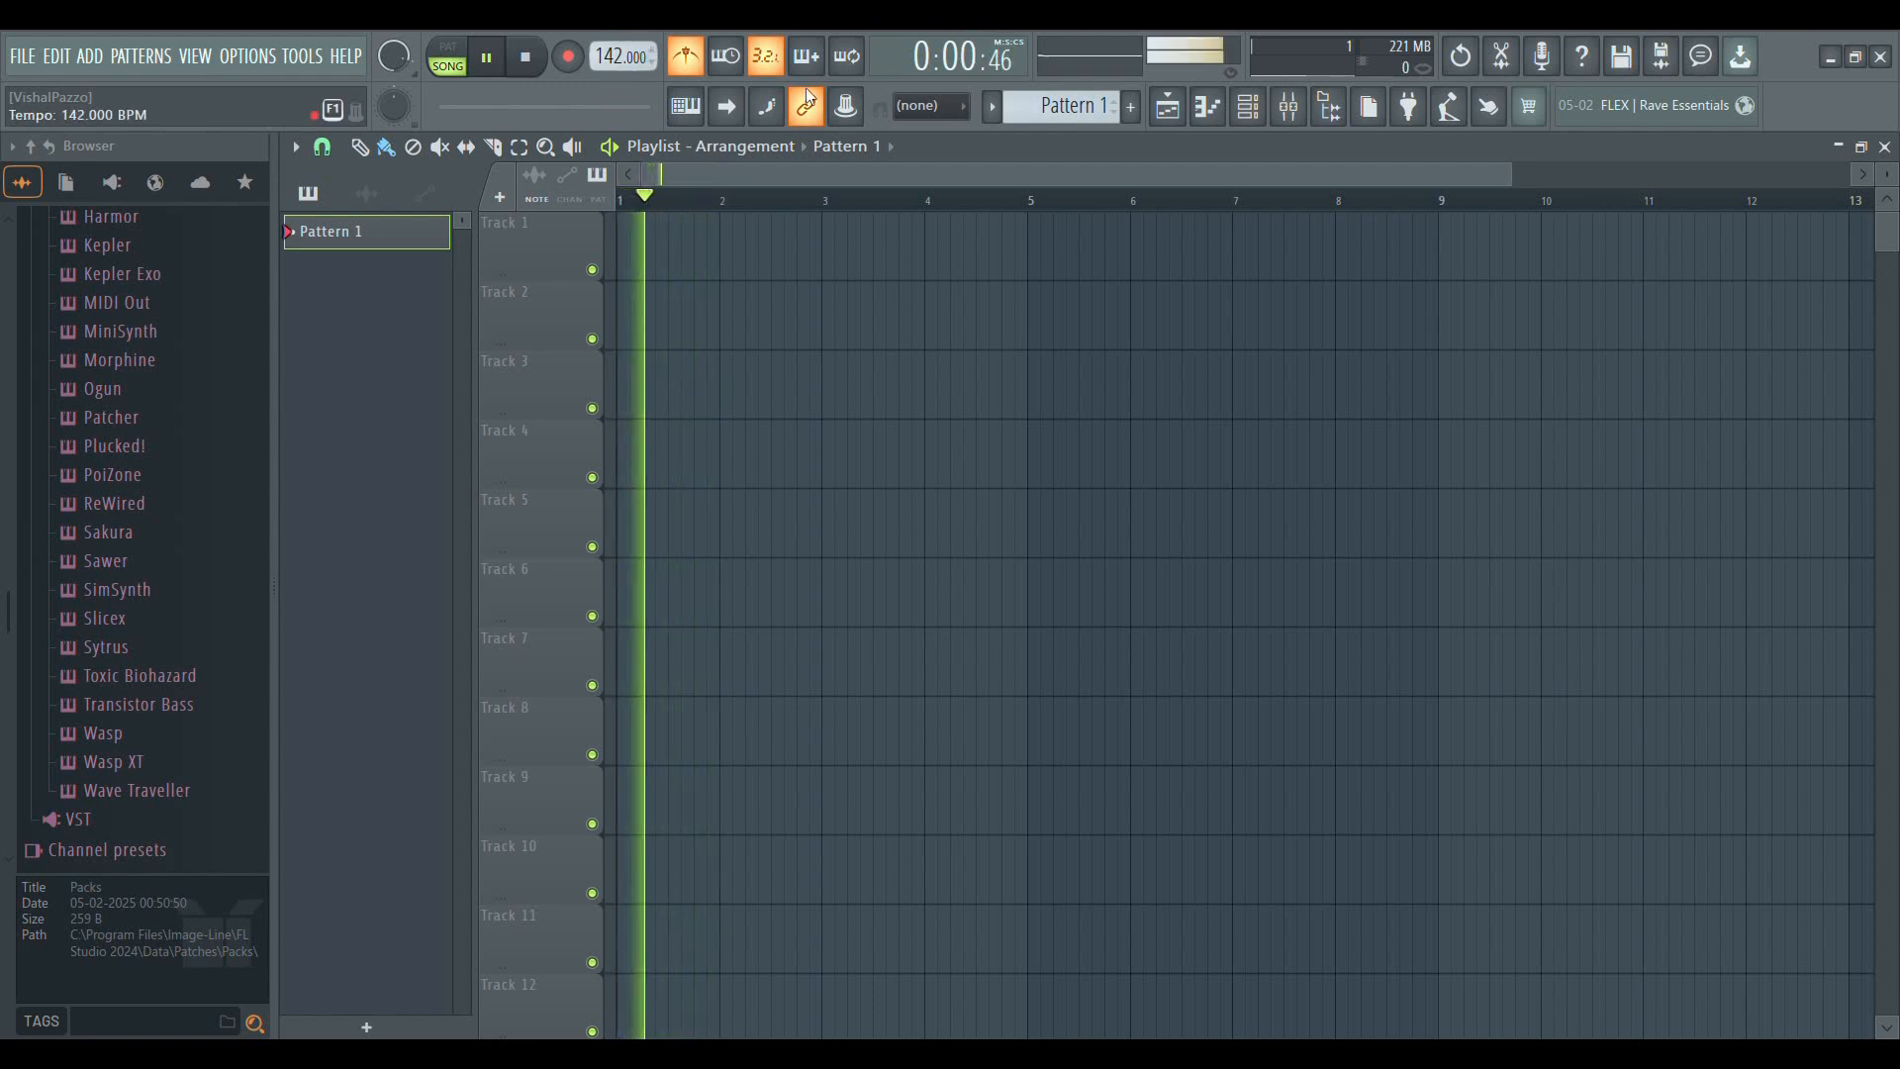
# Restore the project tempo to 100 BPM and stop playback
pyautogui.hotkey('ctrl', 'z')
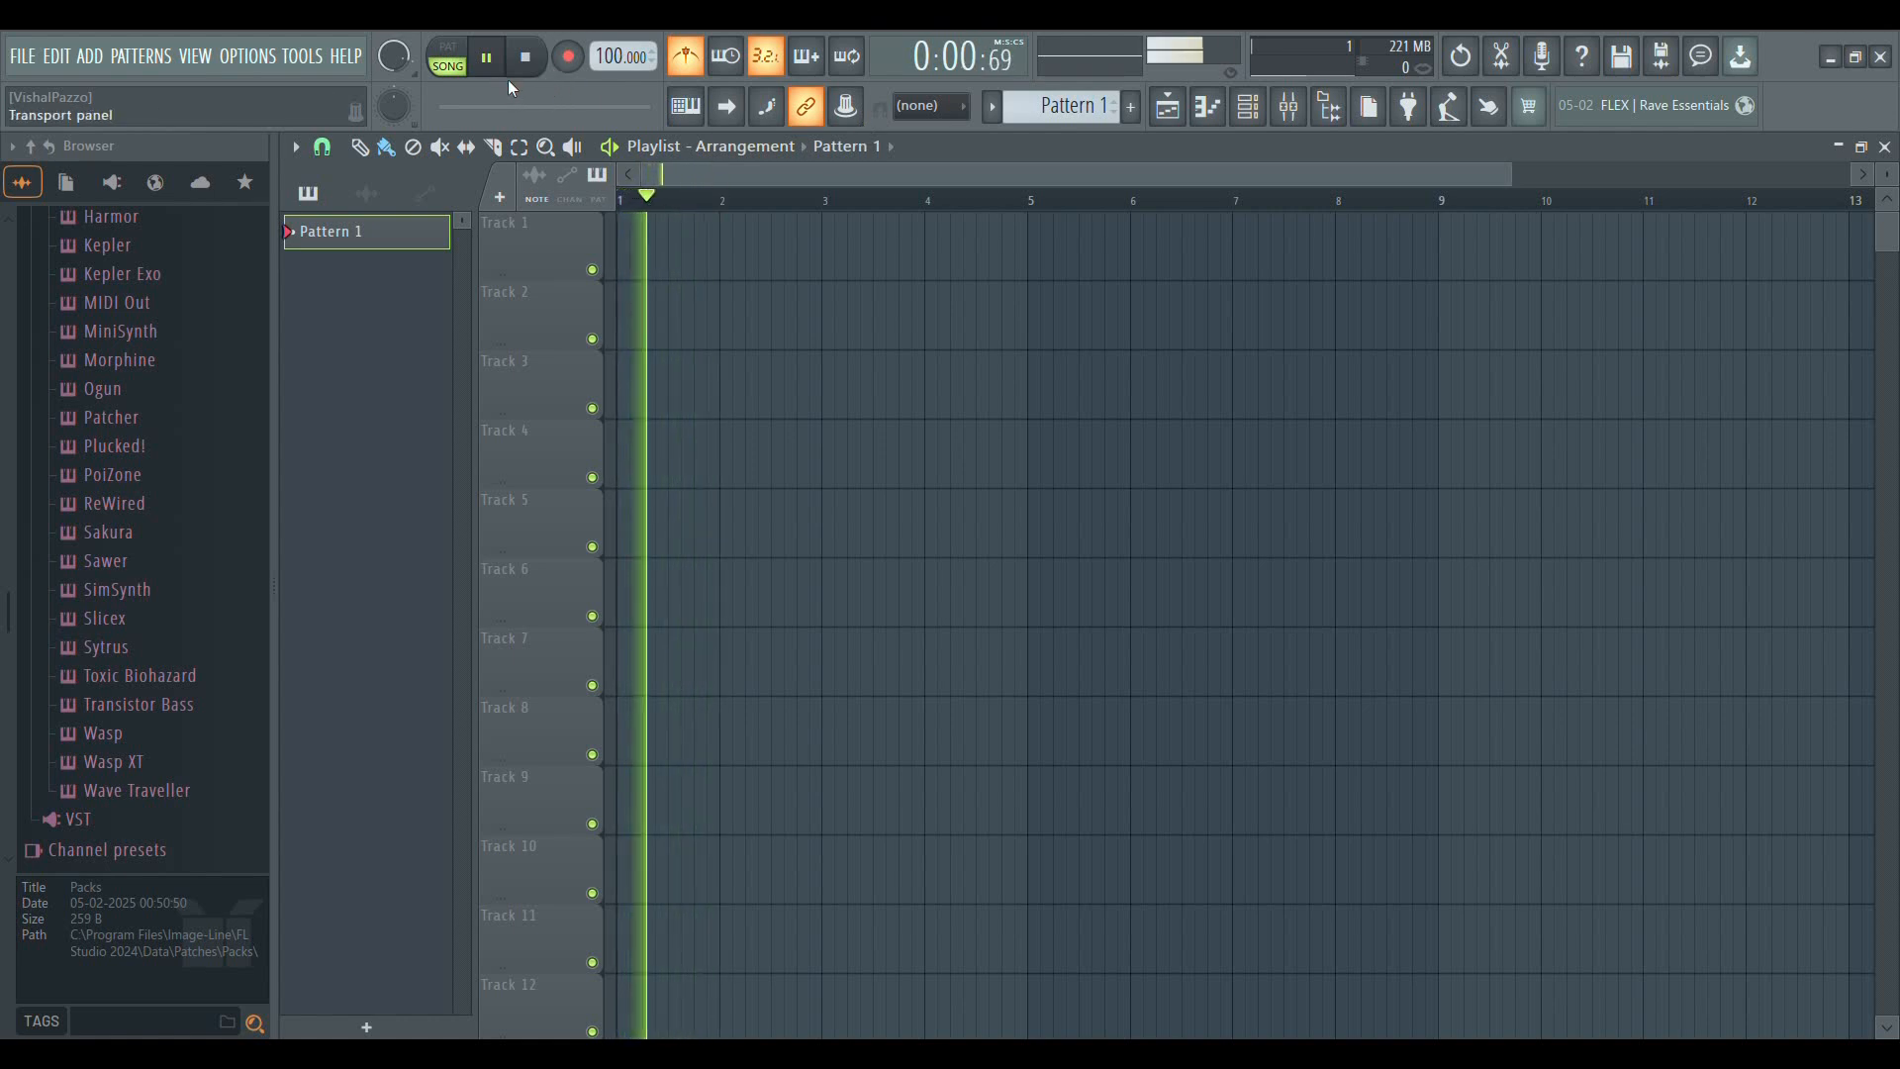
pyautogui.click(531, 65)
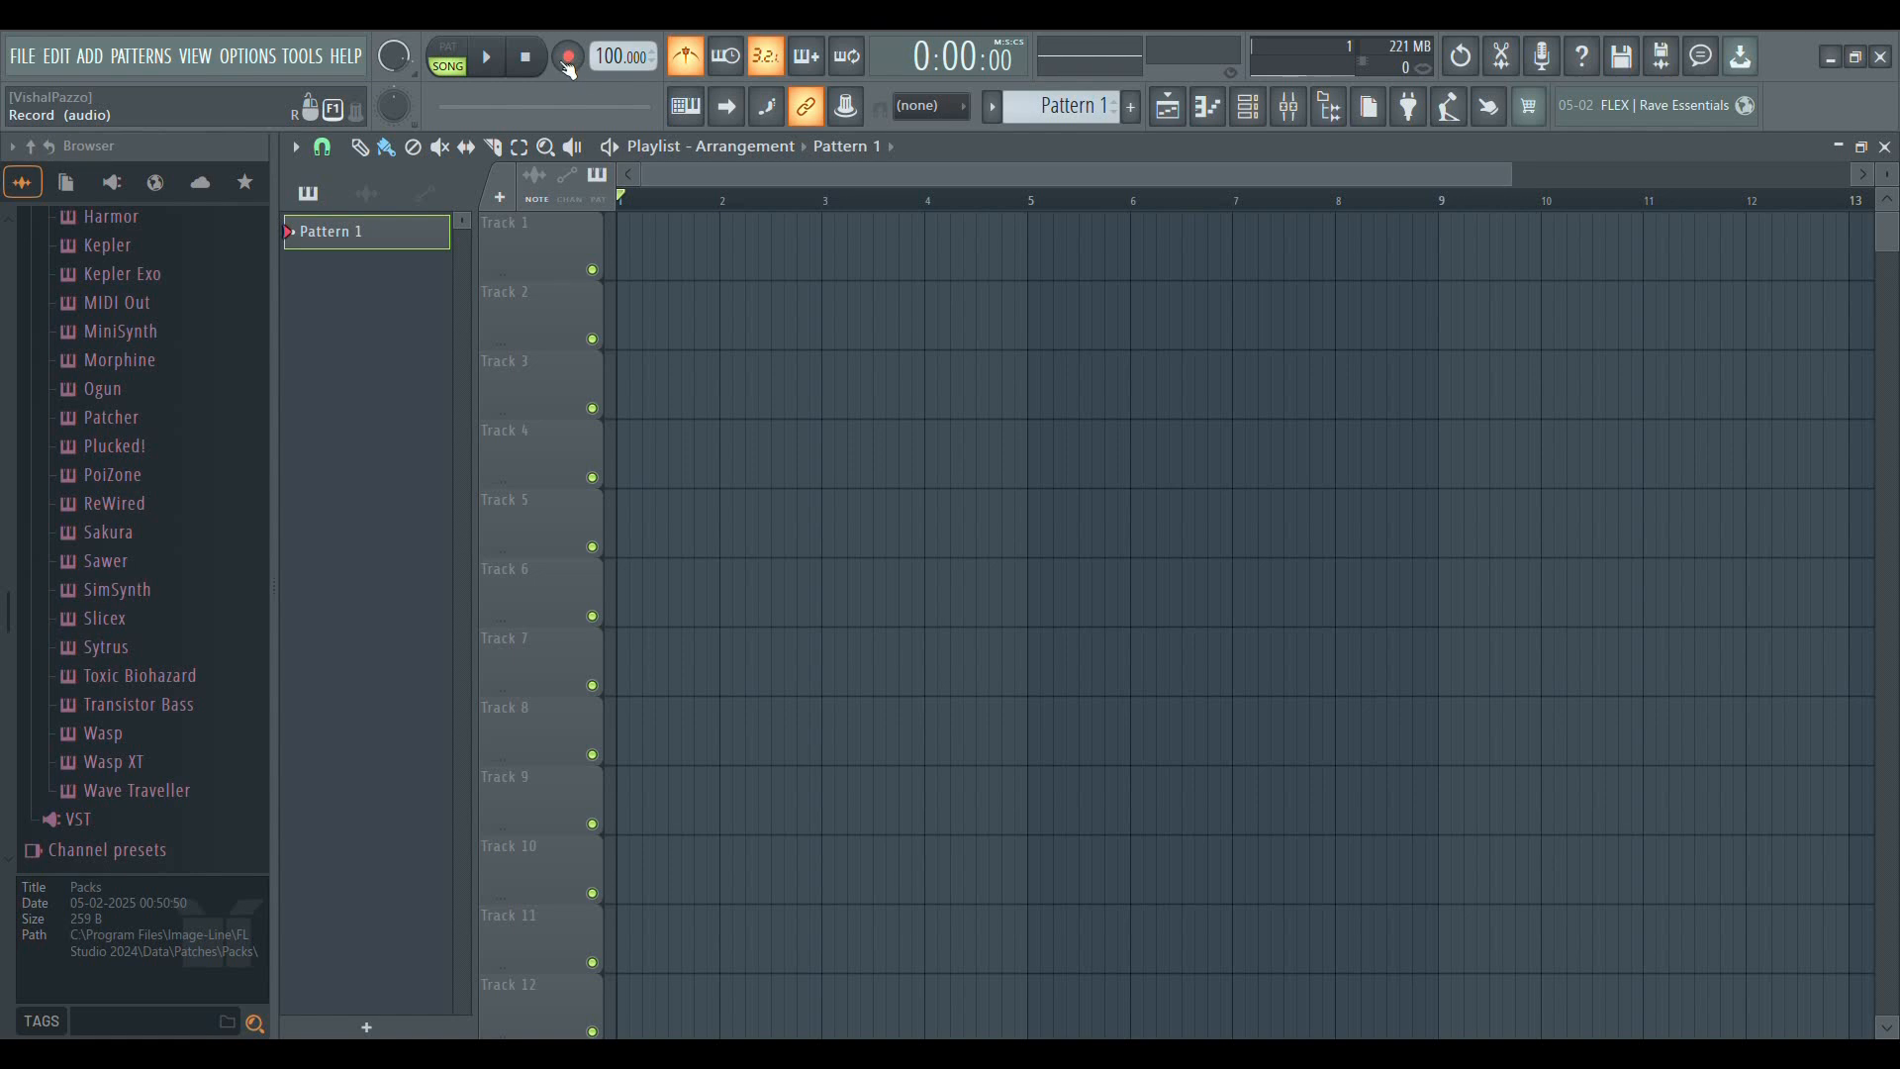
# Play the empty arrangement to examine how the playhead crosses the playlist bars at different timeline zoom levels
pyautogui.scroll(-3, 681, 203)
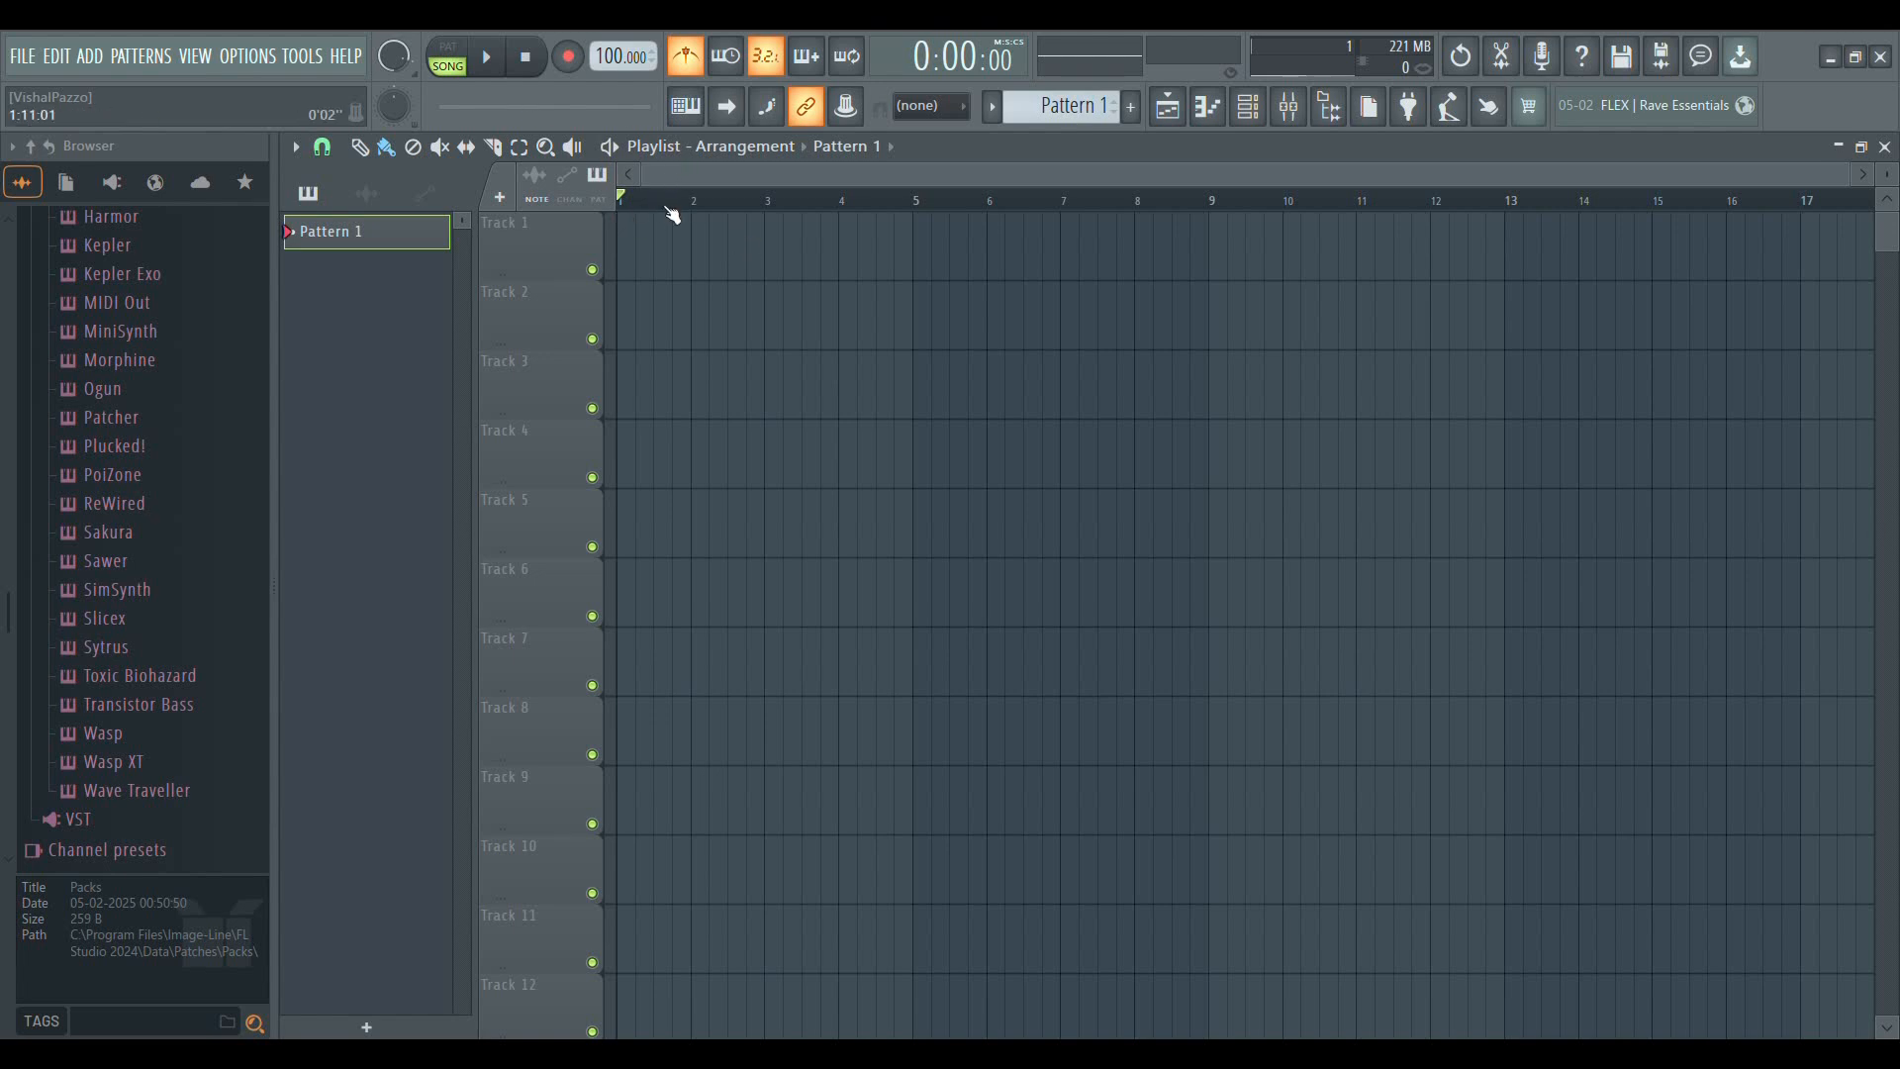
pyautogui.scroll(4, 671, 208)
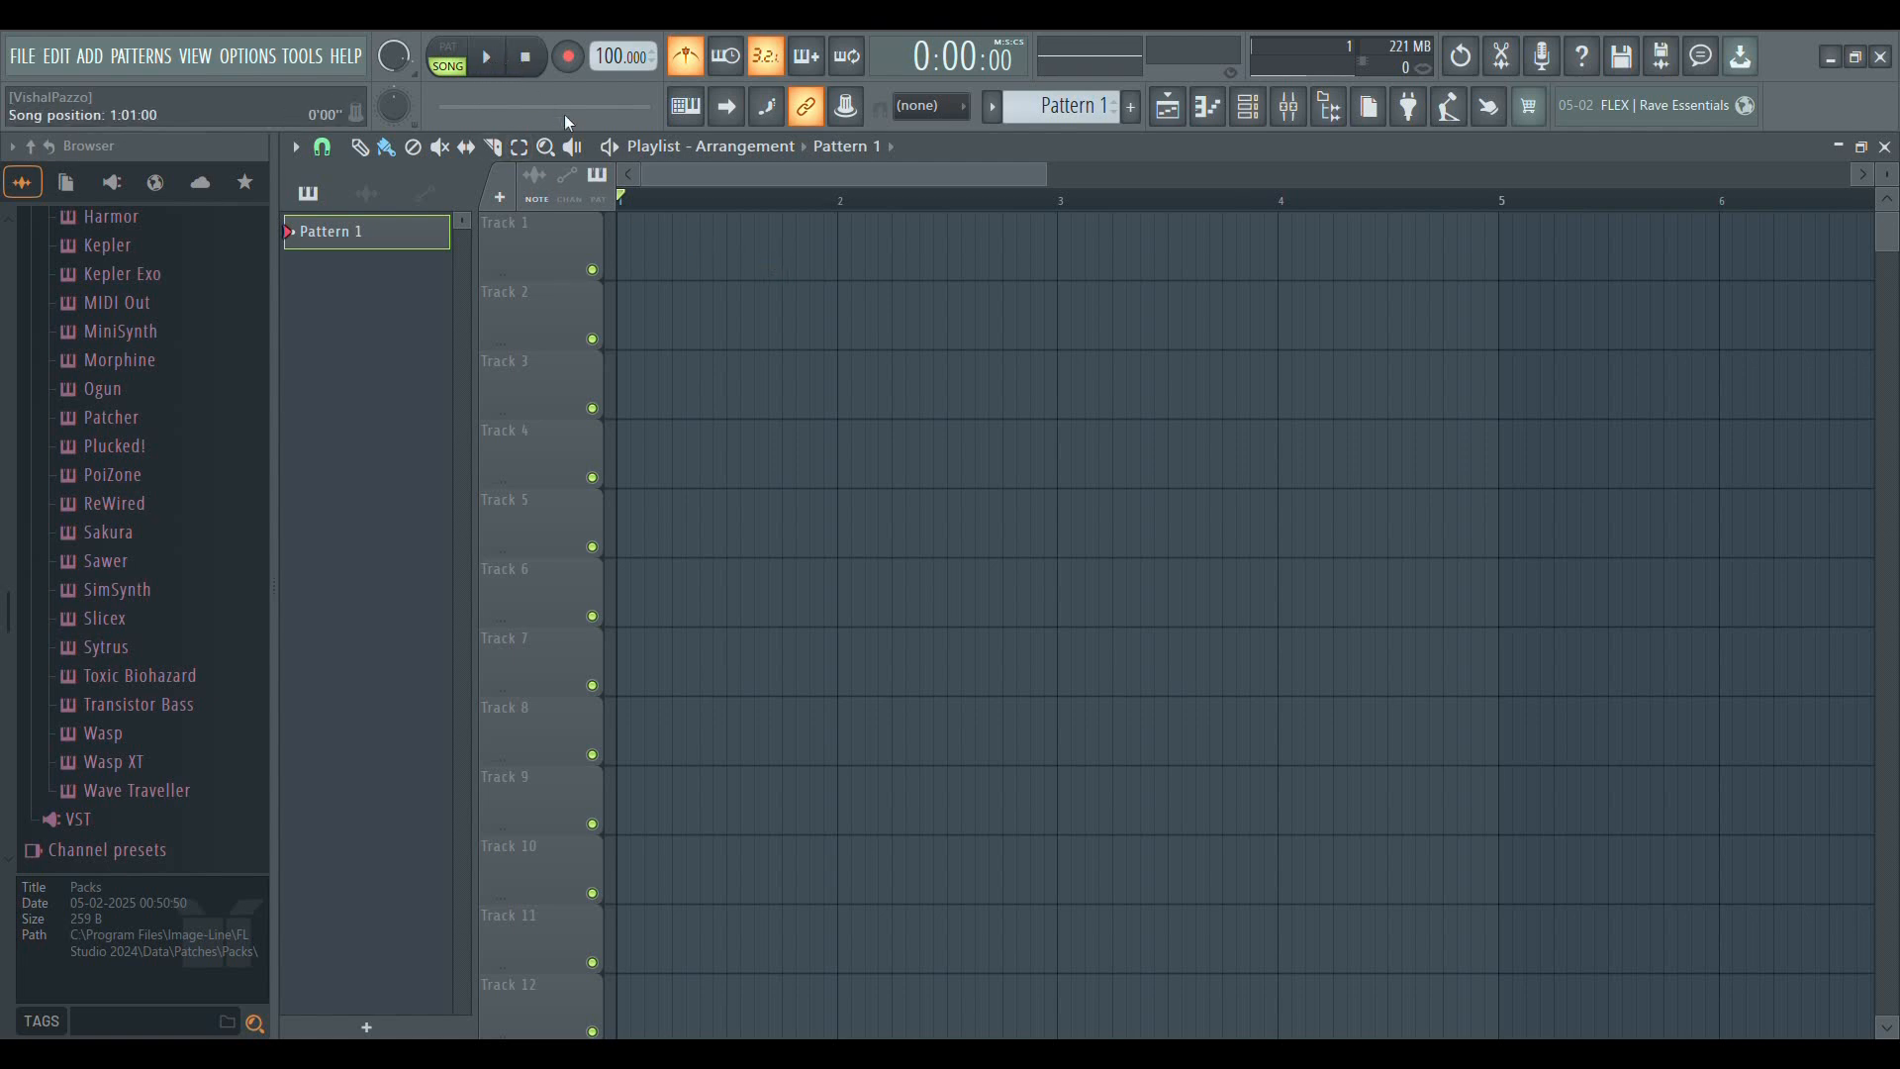
pyautogui.scroll(2, 643, 203)
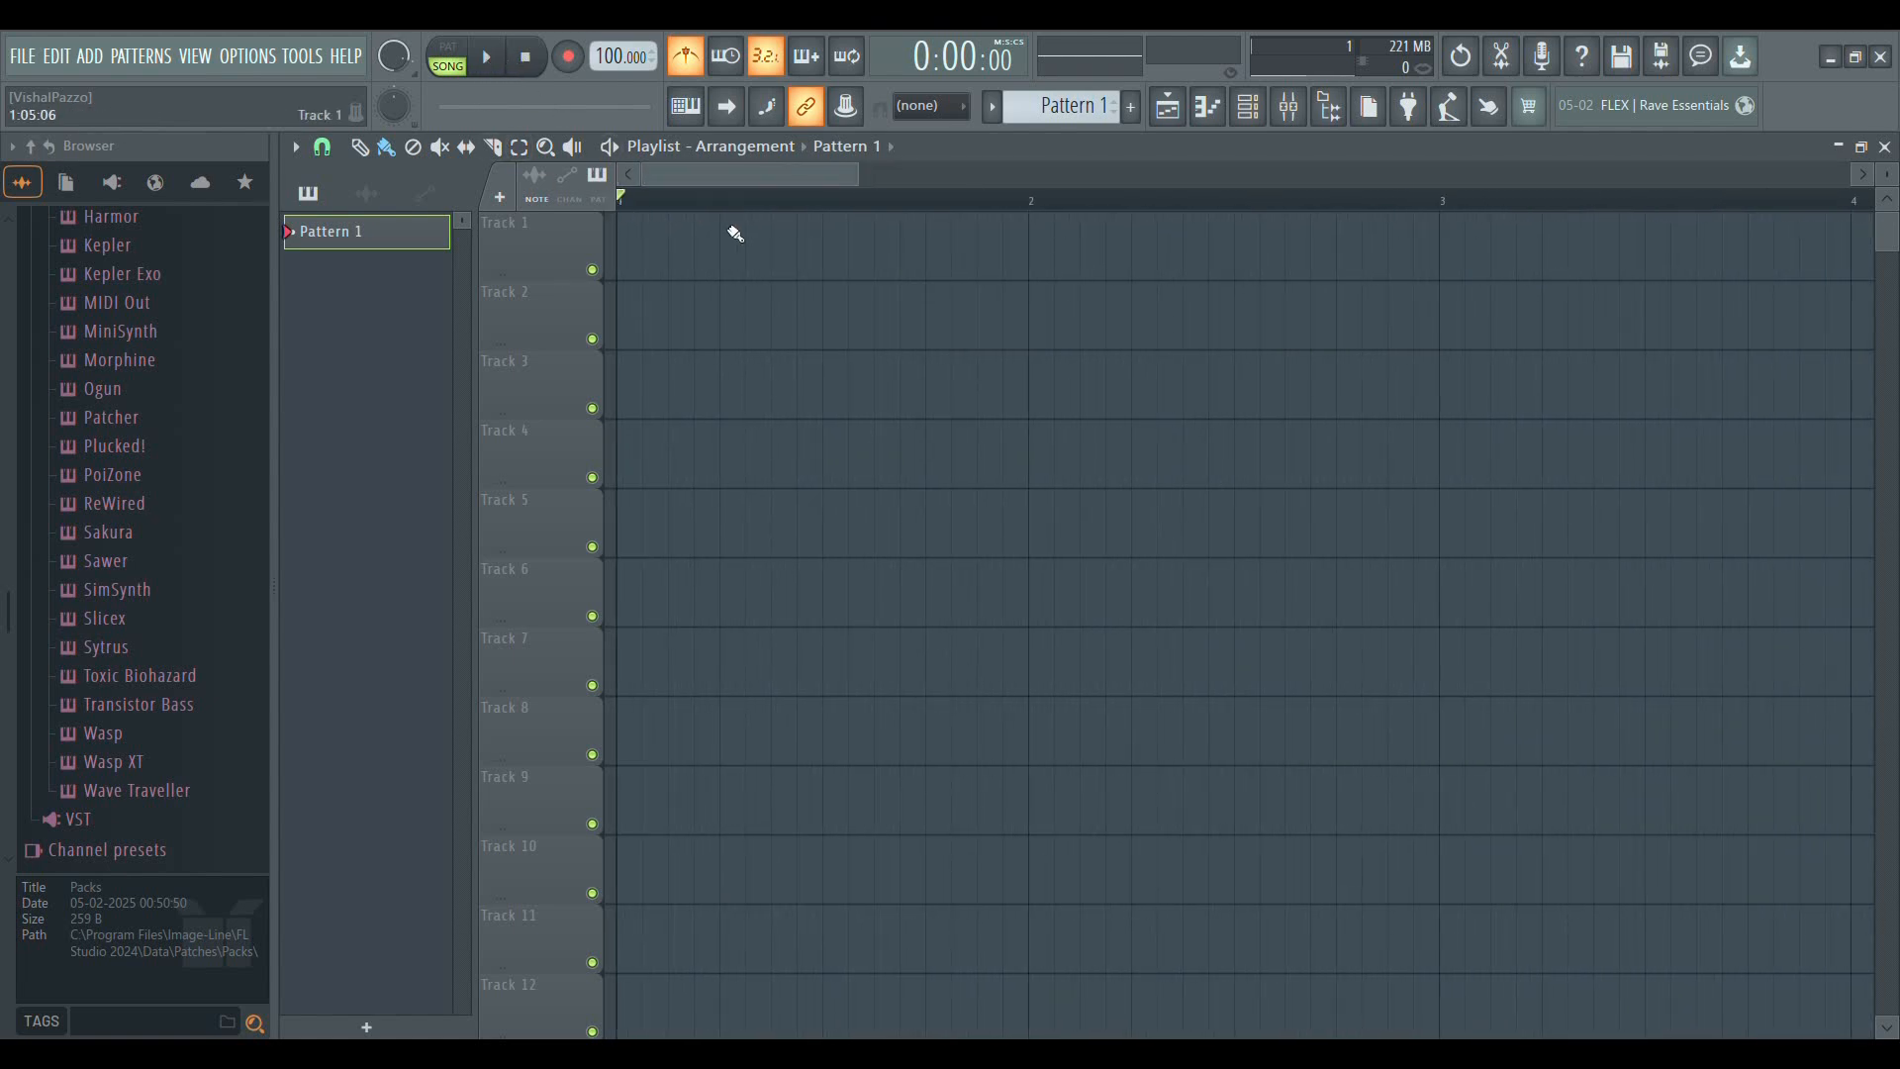
pyautogui.click(488, 59)
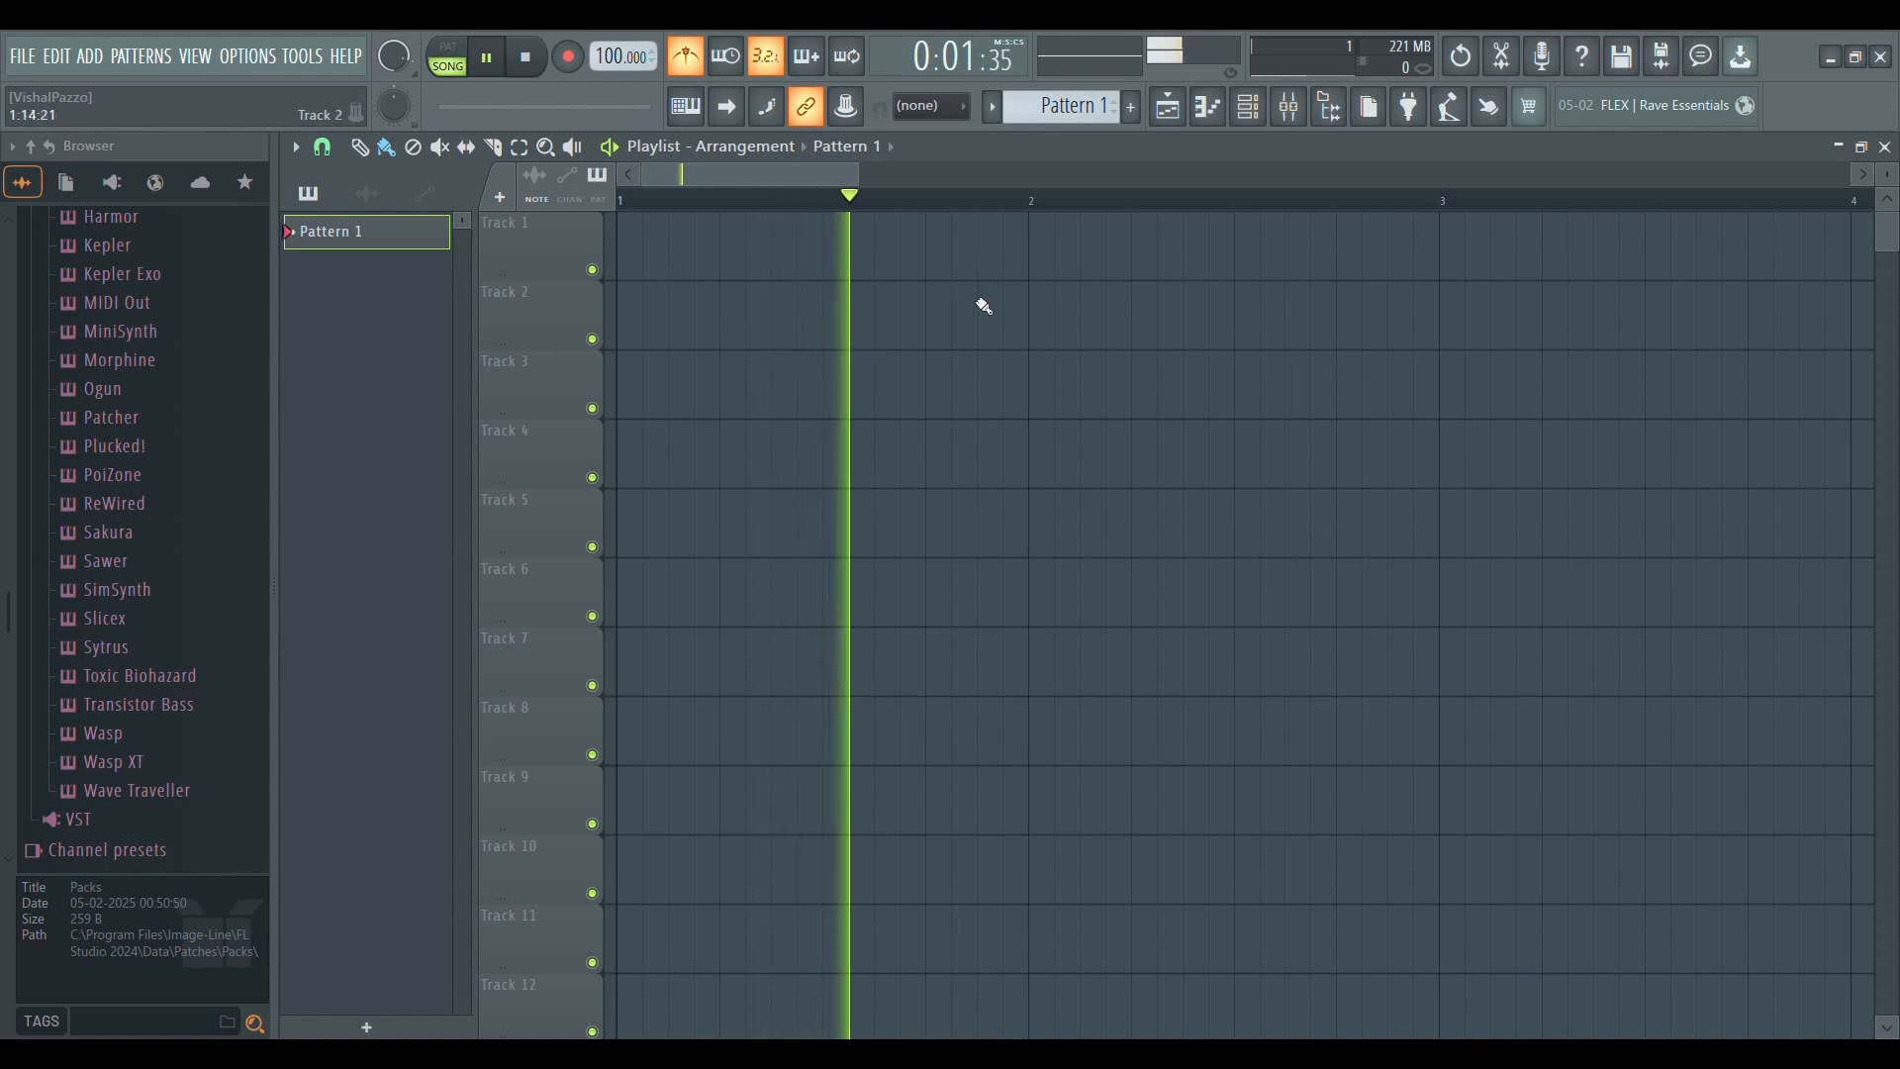
pyautogui.scroll(-3, 732, 181)
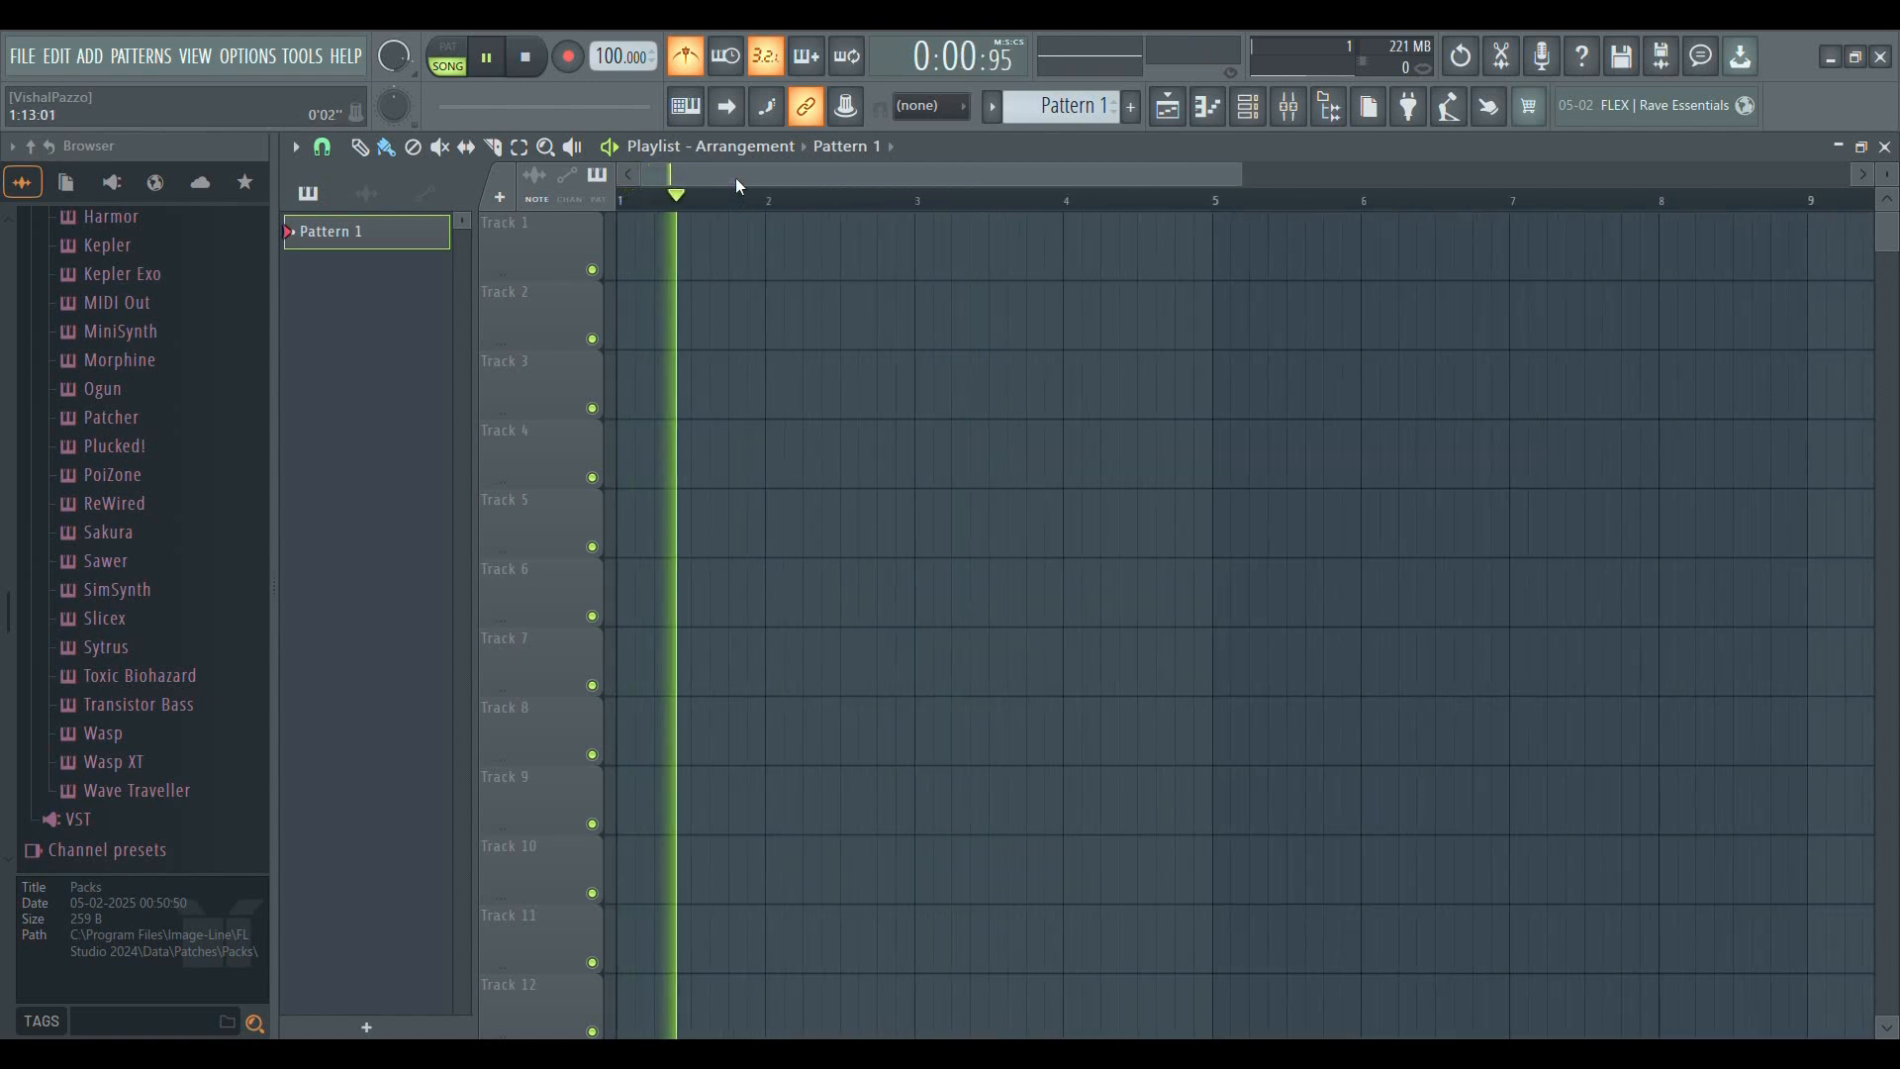
pyautogui.click(525, 56)
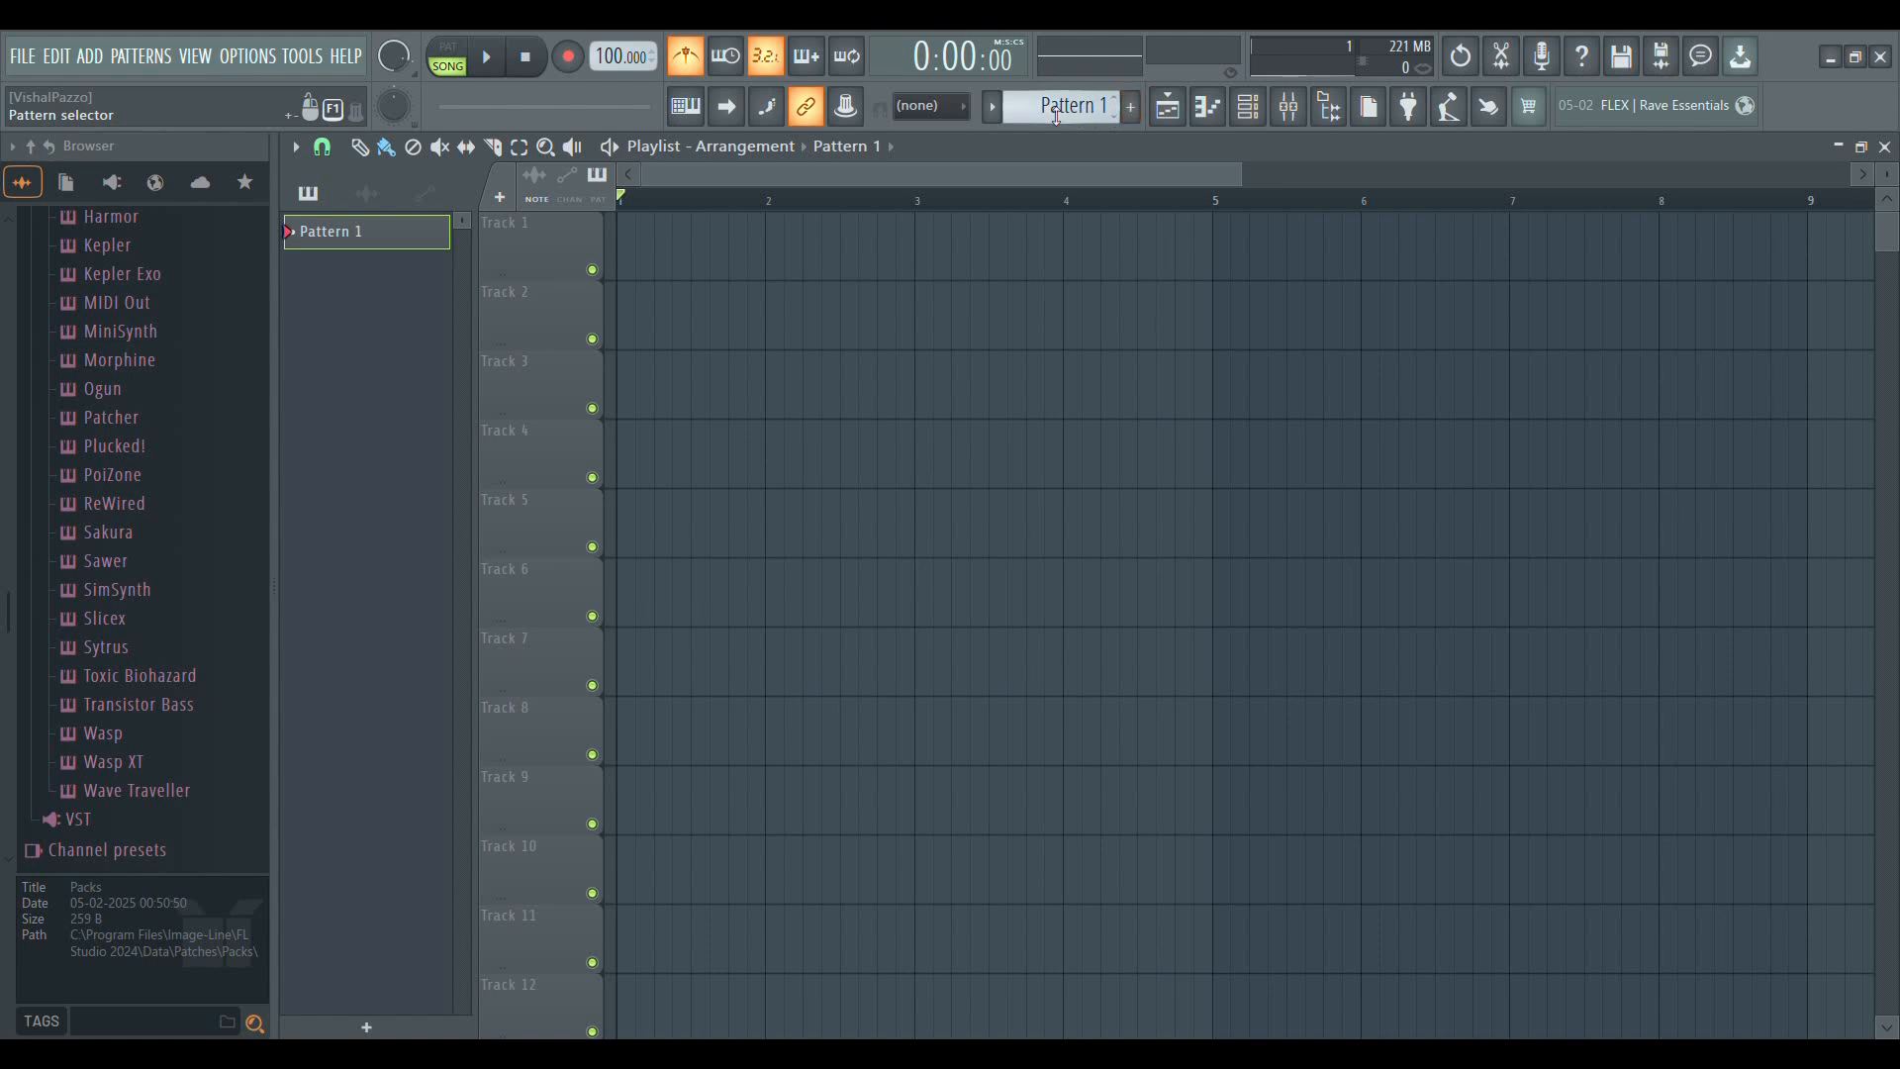
# Place a Pattern 1 clip at bar 1 of Track 1 and play the arrangement
pyautogui.click(755, 323)
pyautogui.moveTo(800, 345); pyautogui.dragTo(647, 225)
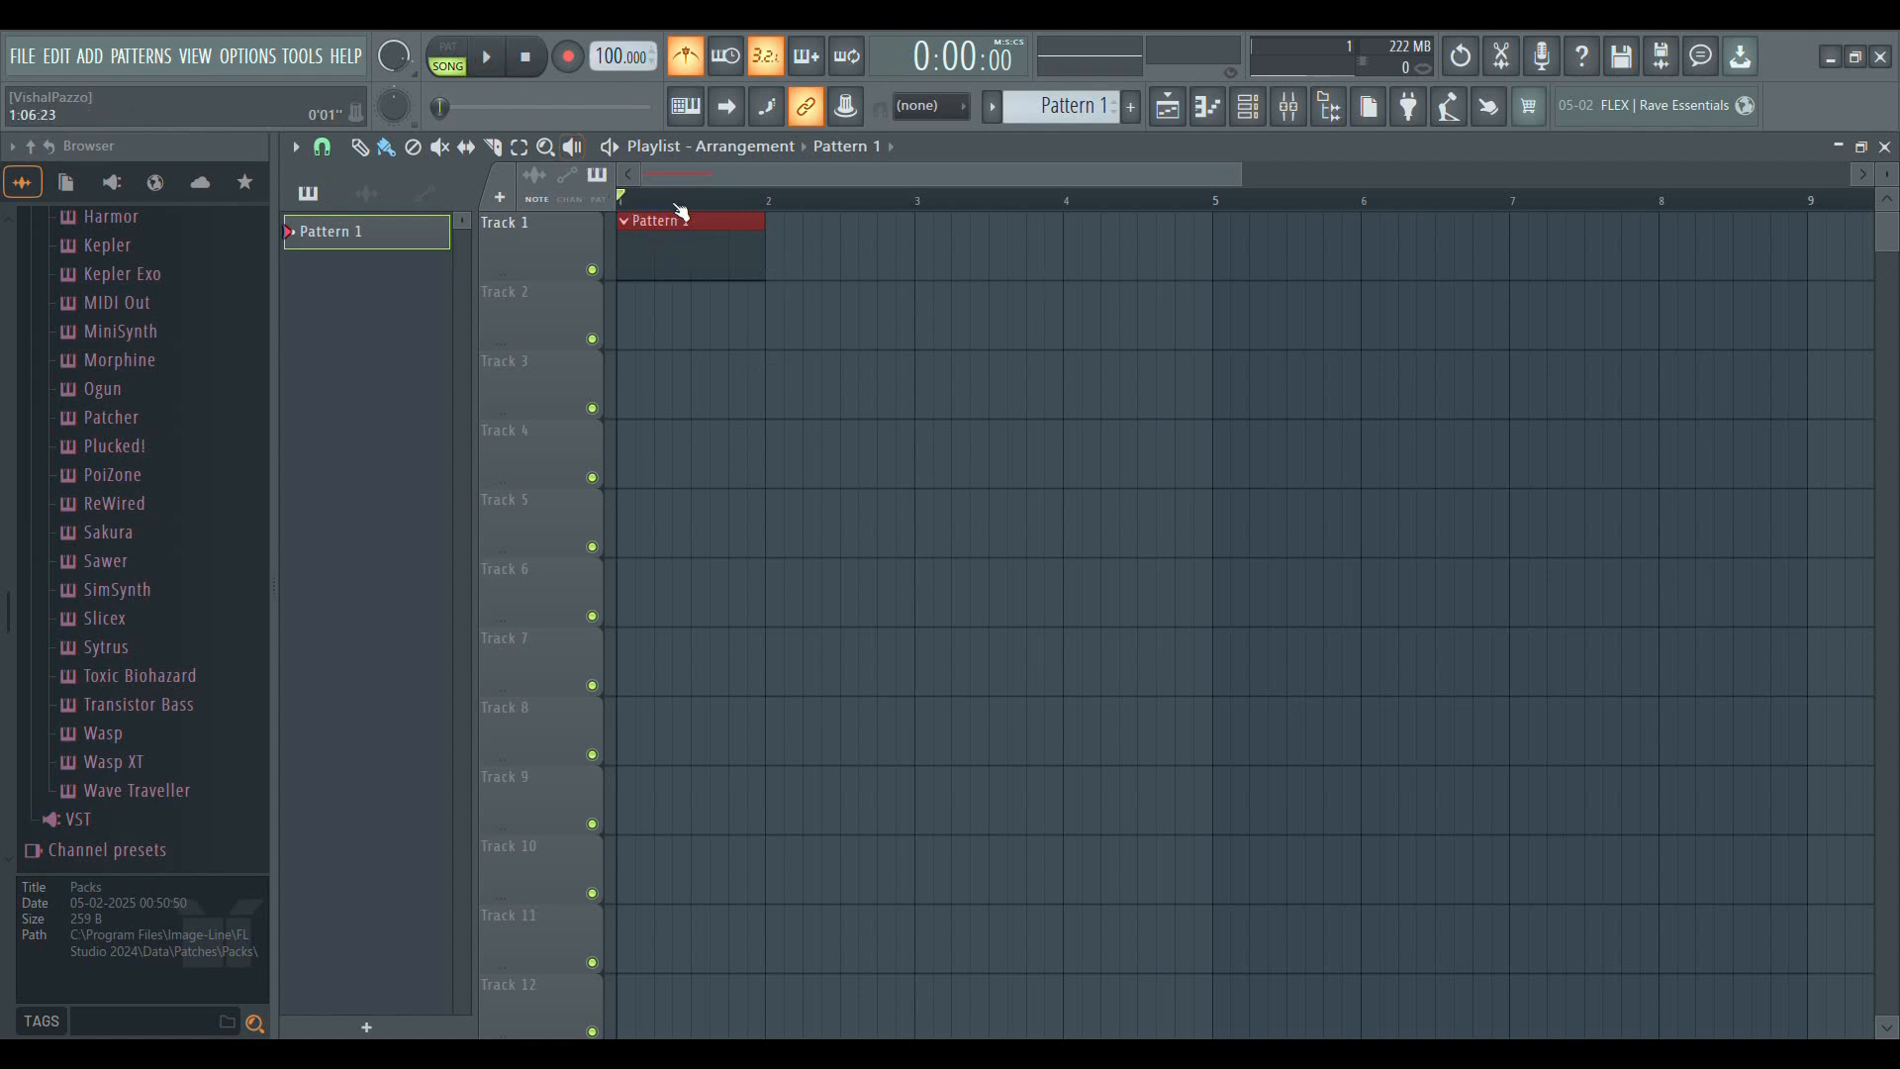
pyautogui.click(490, 61)
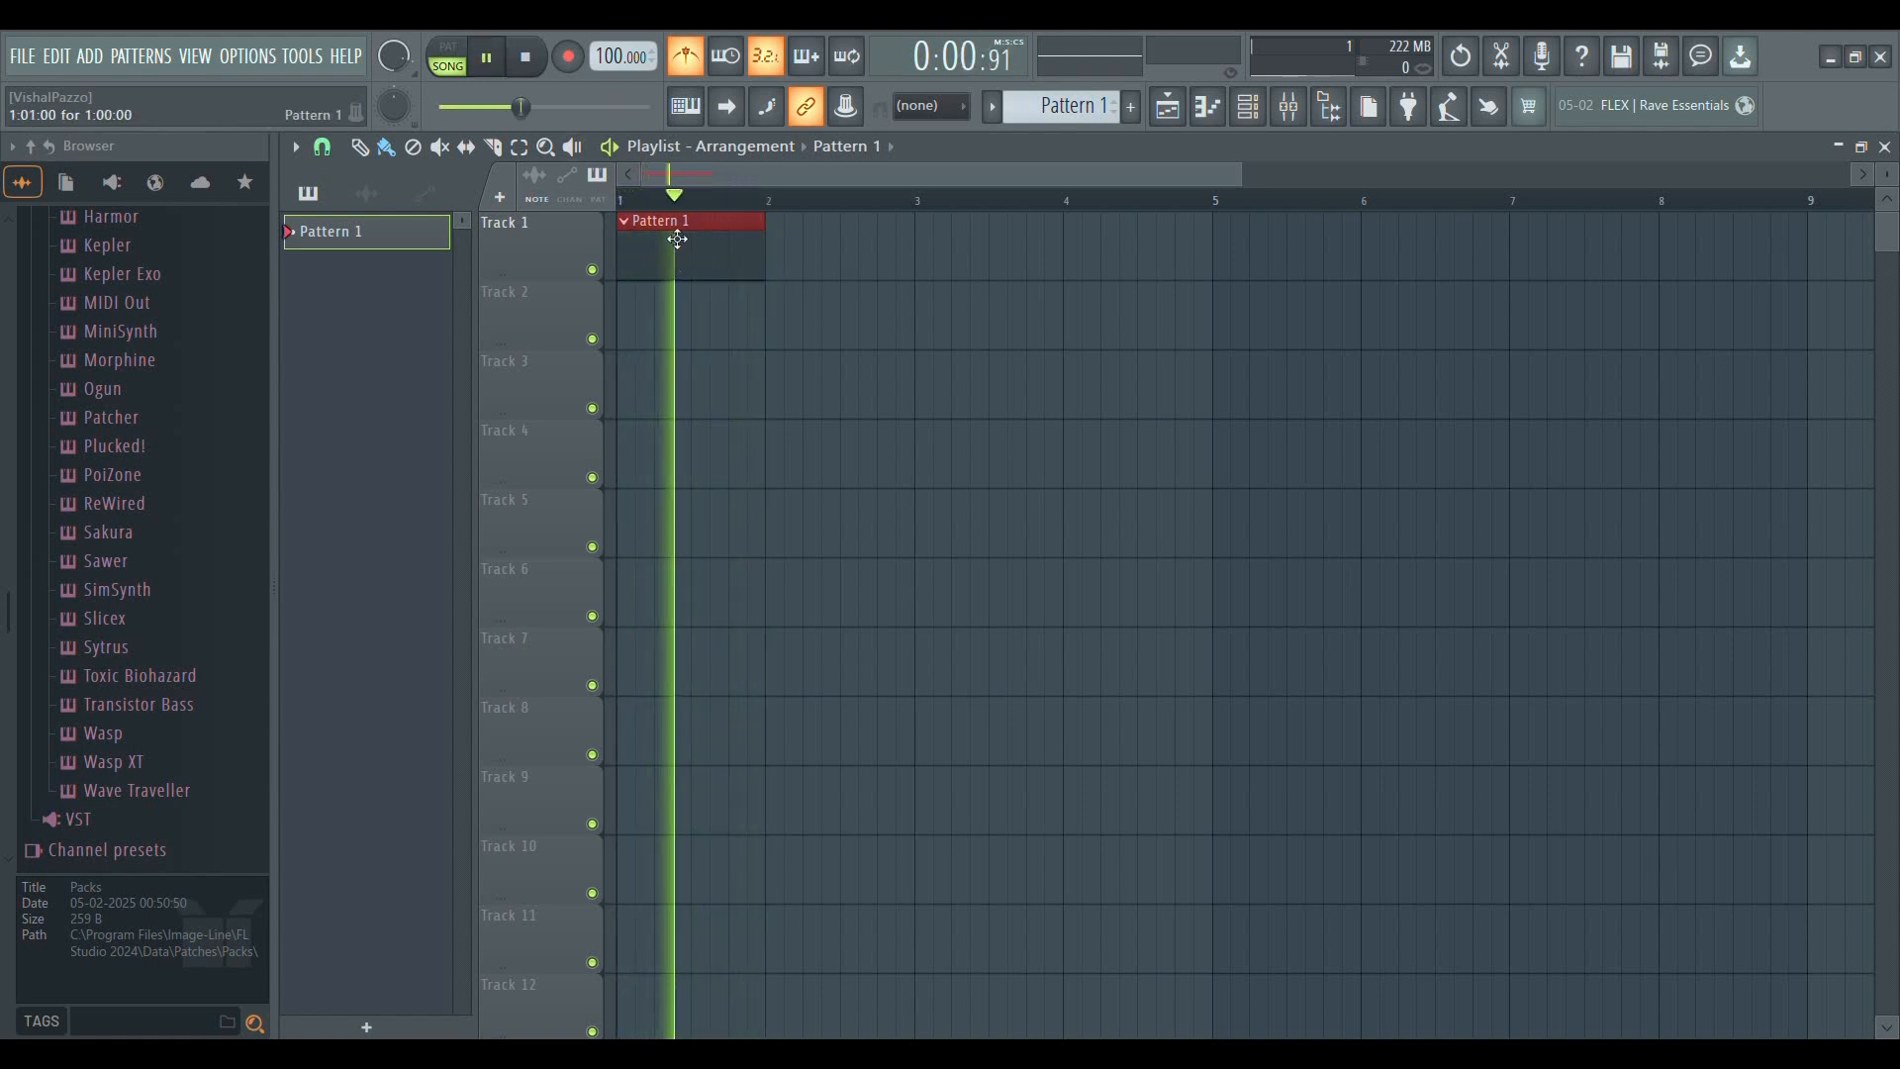
pyautogui.click(540, 61)
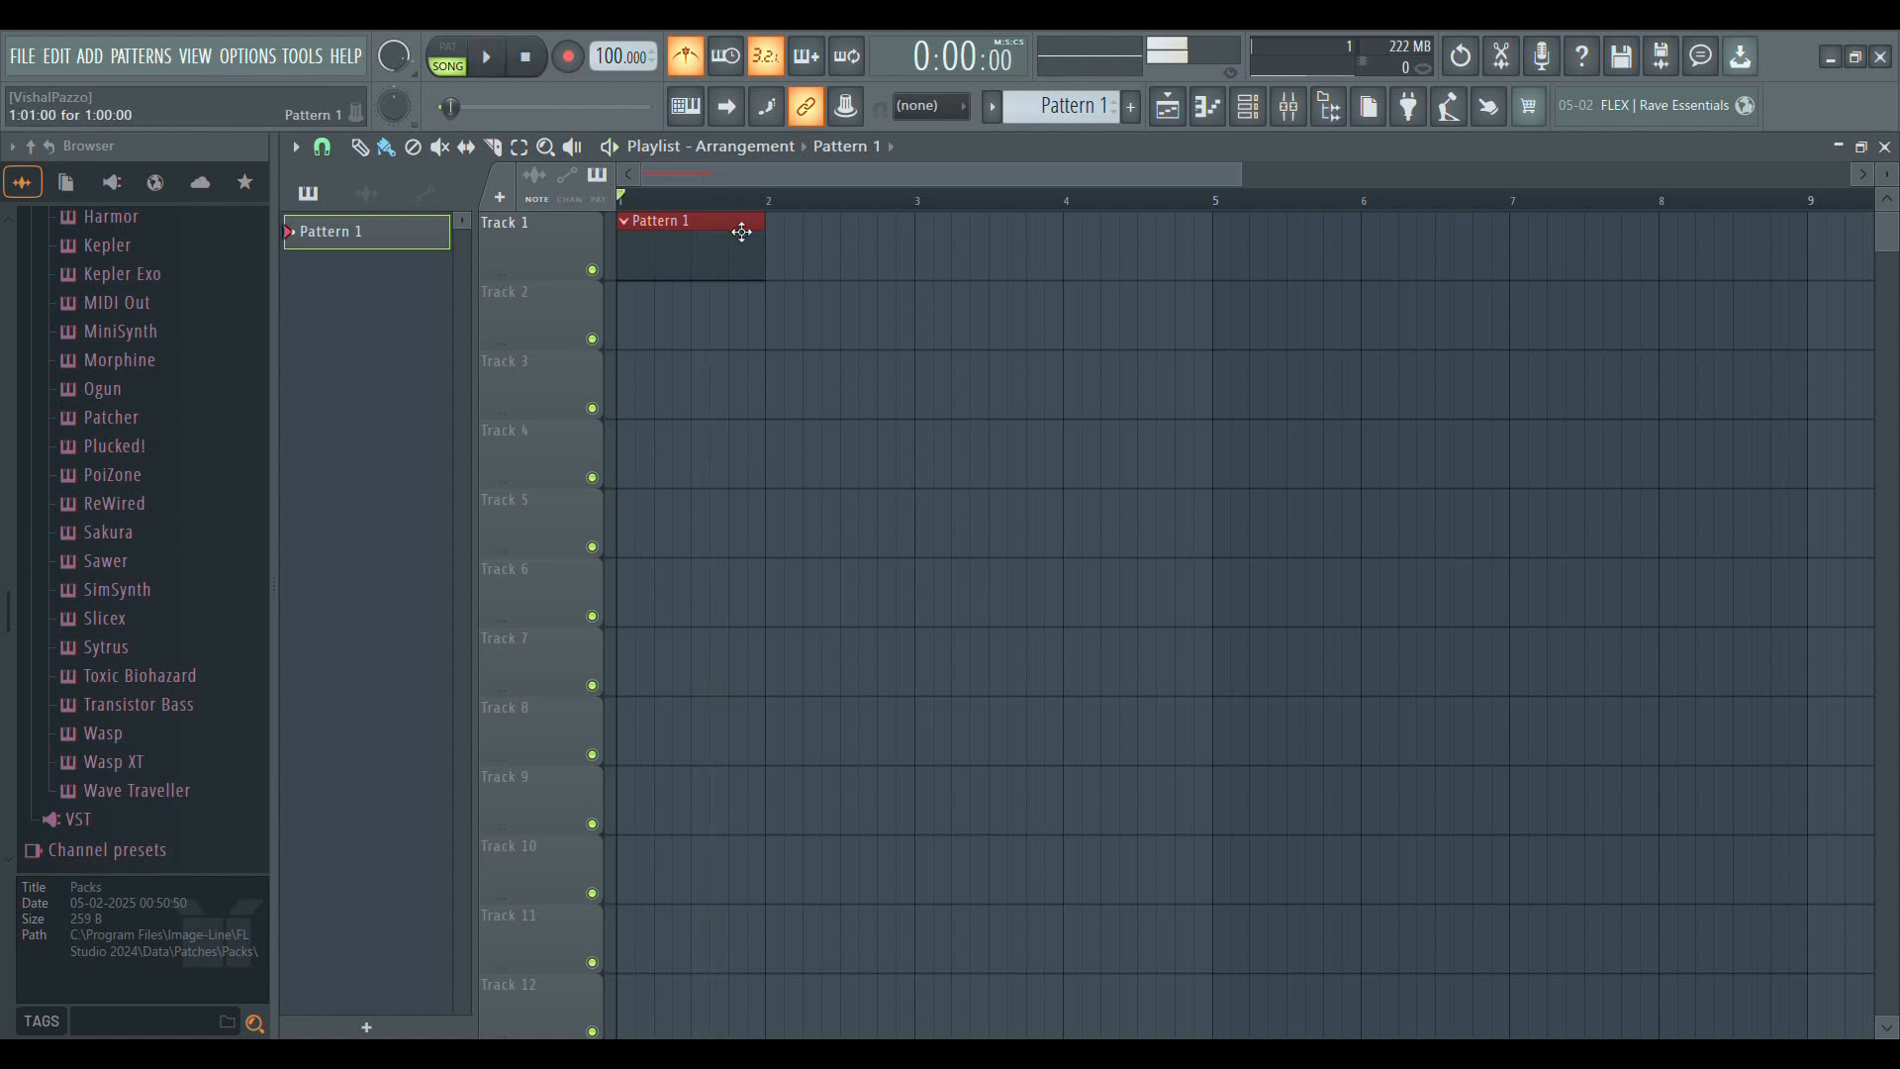
# Add a second Pattern 1 clip at bar 2 of Track 1 and play the arrangement
pyautogui.click(783, 274)
pyautogui.press('space')
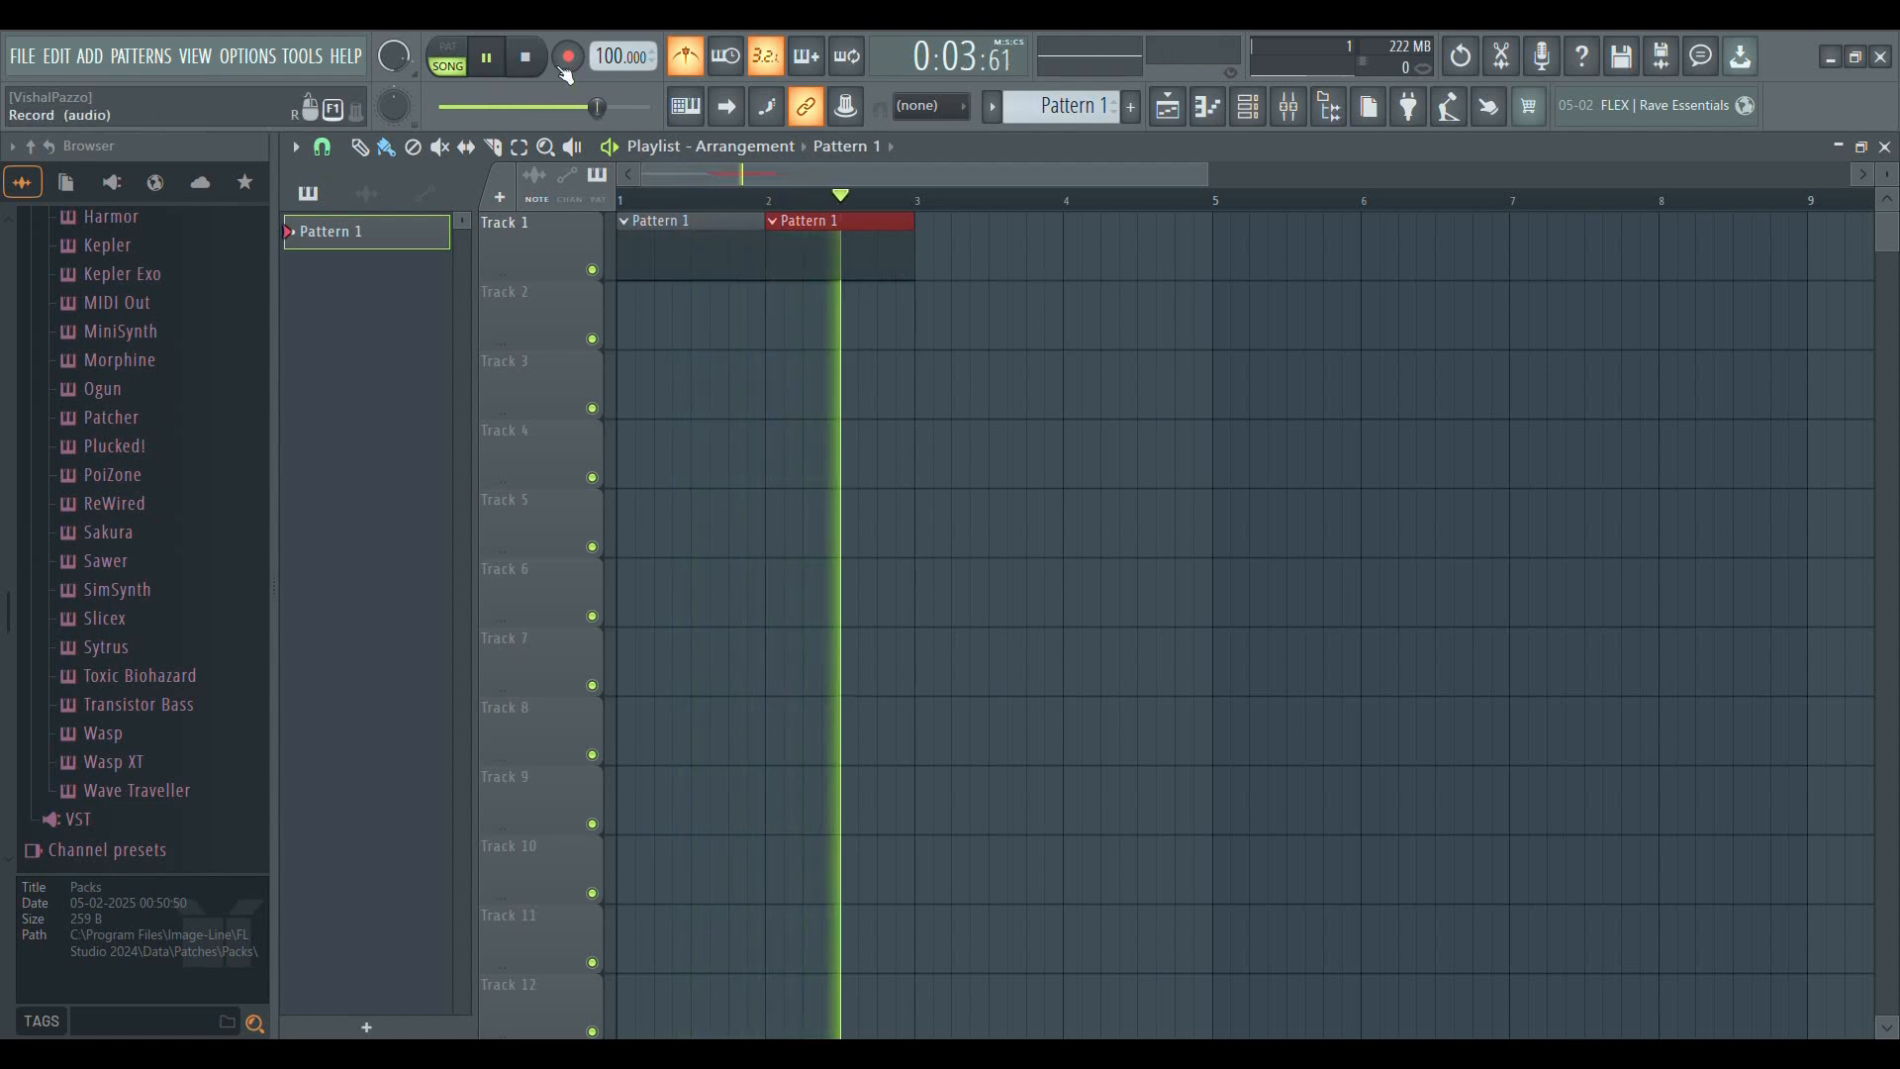
pyautogui.press('space')
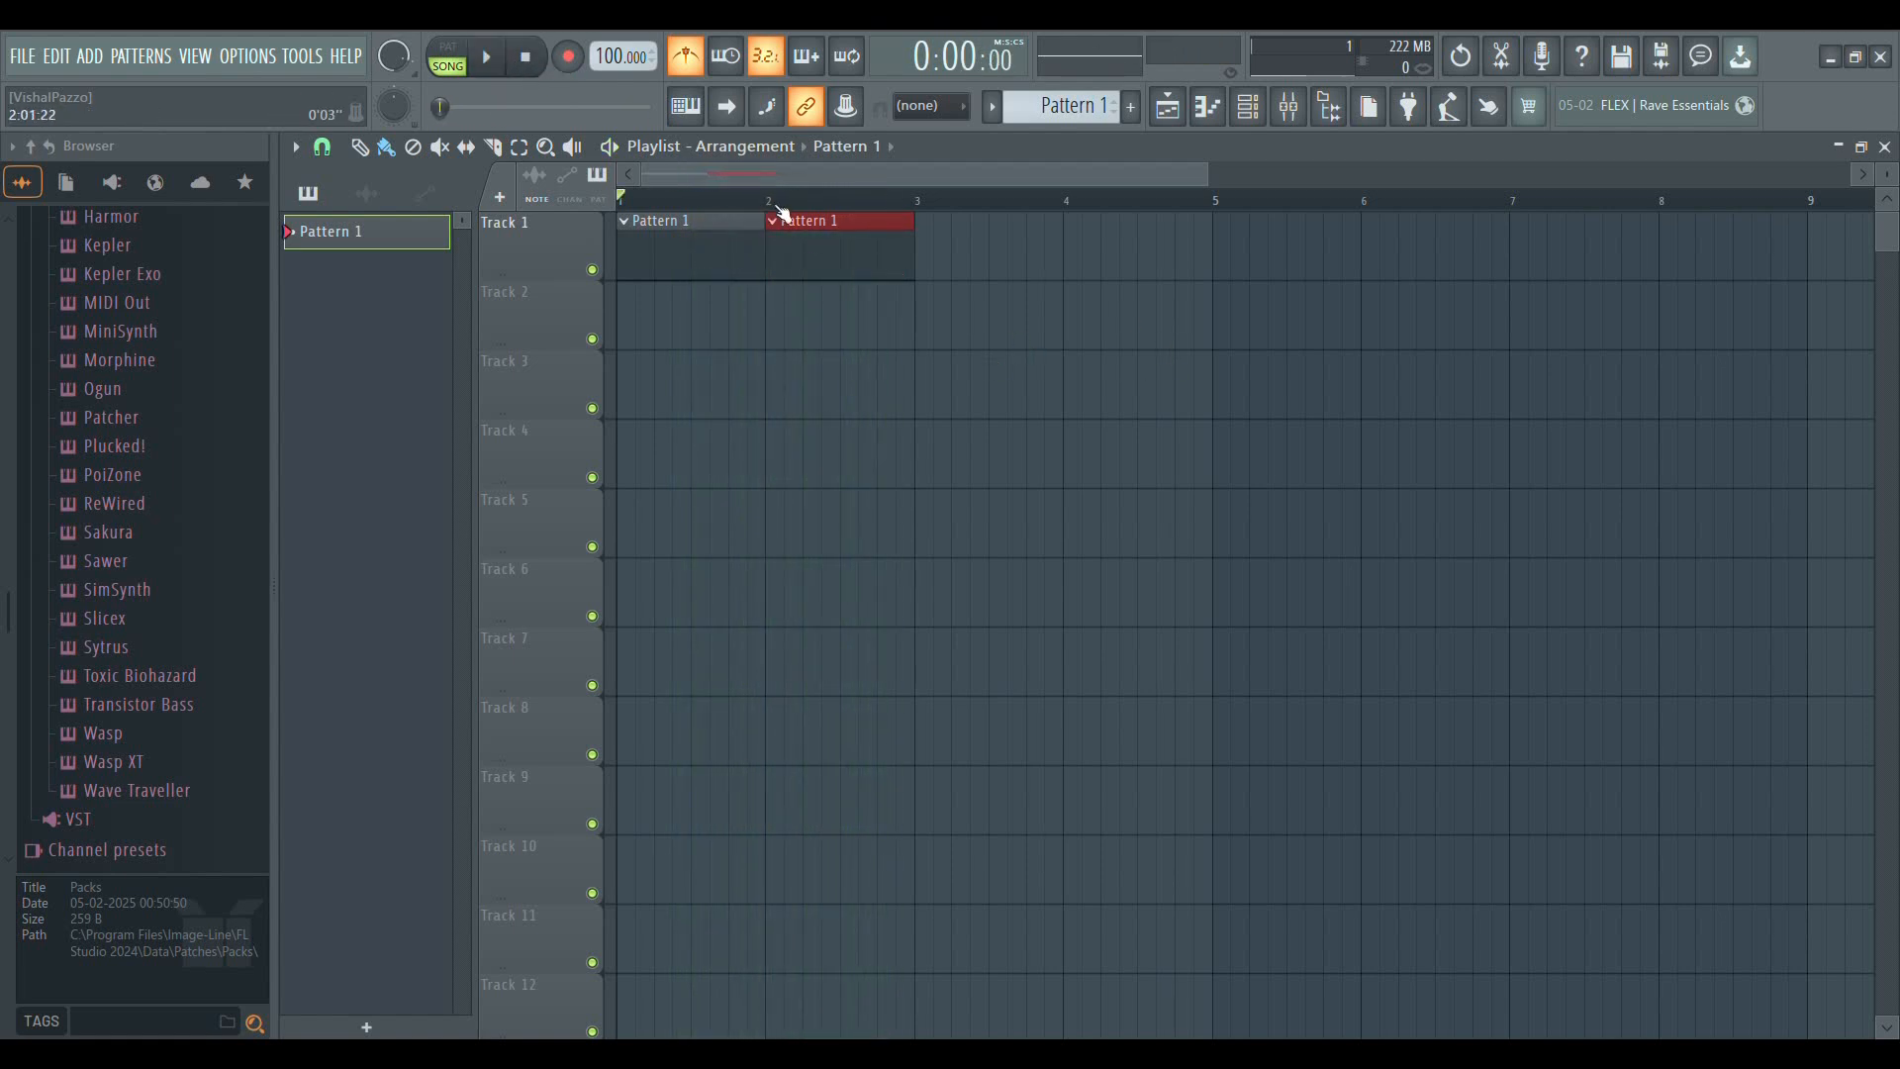
# Add Pattern 1 clips at bars 3 and 4 of Track 1, playing the arrangement in between
pyautogui.click(930, 255)
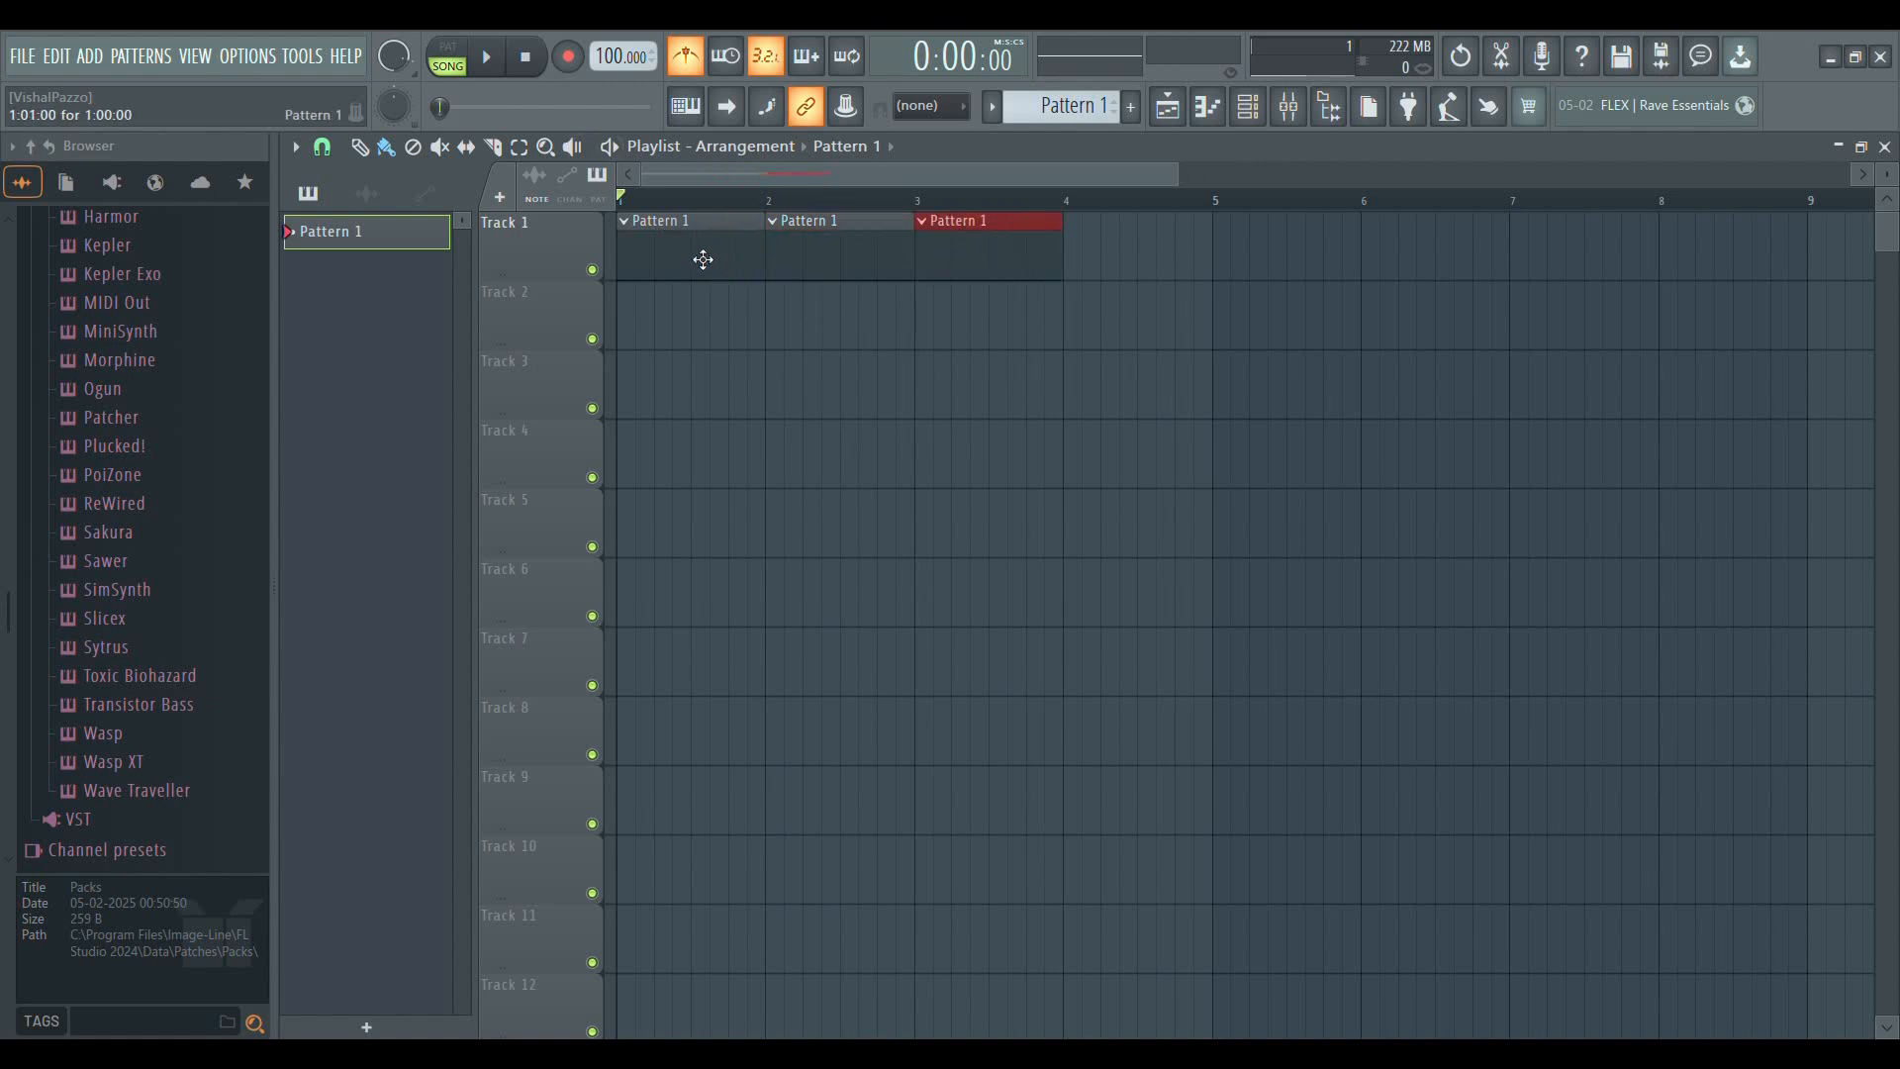
pyautogui.click(486, 57)
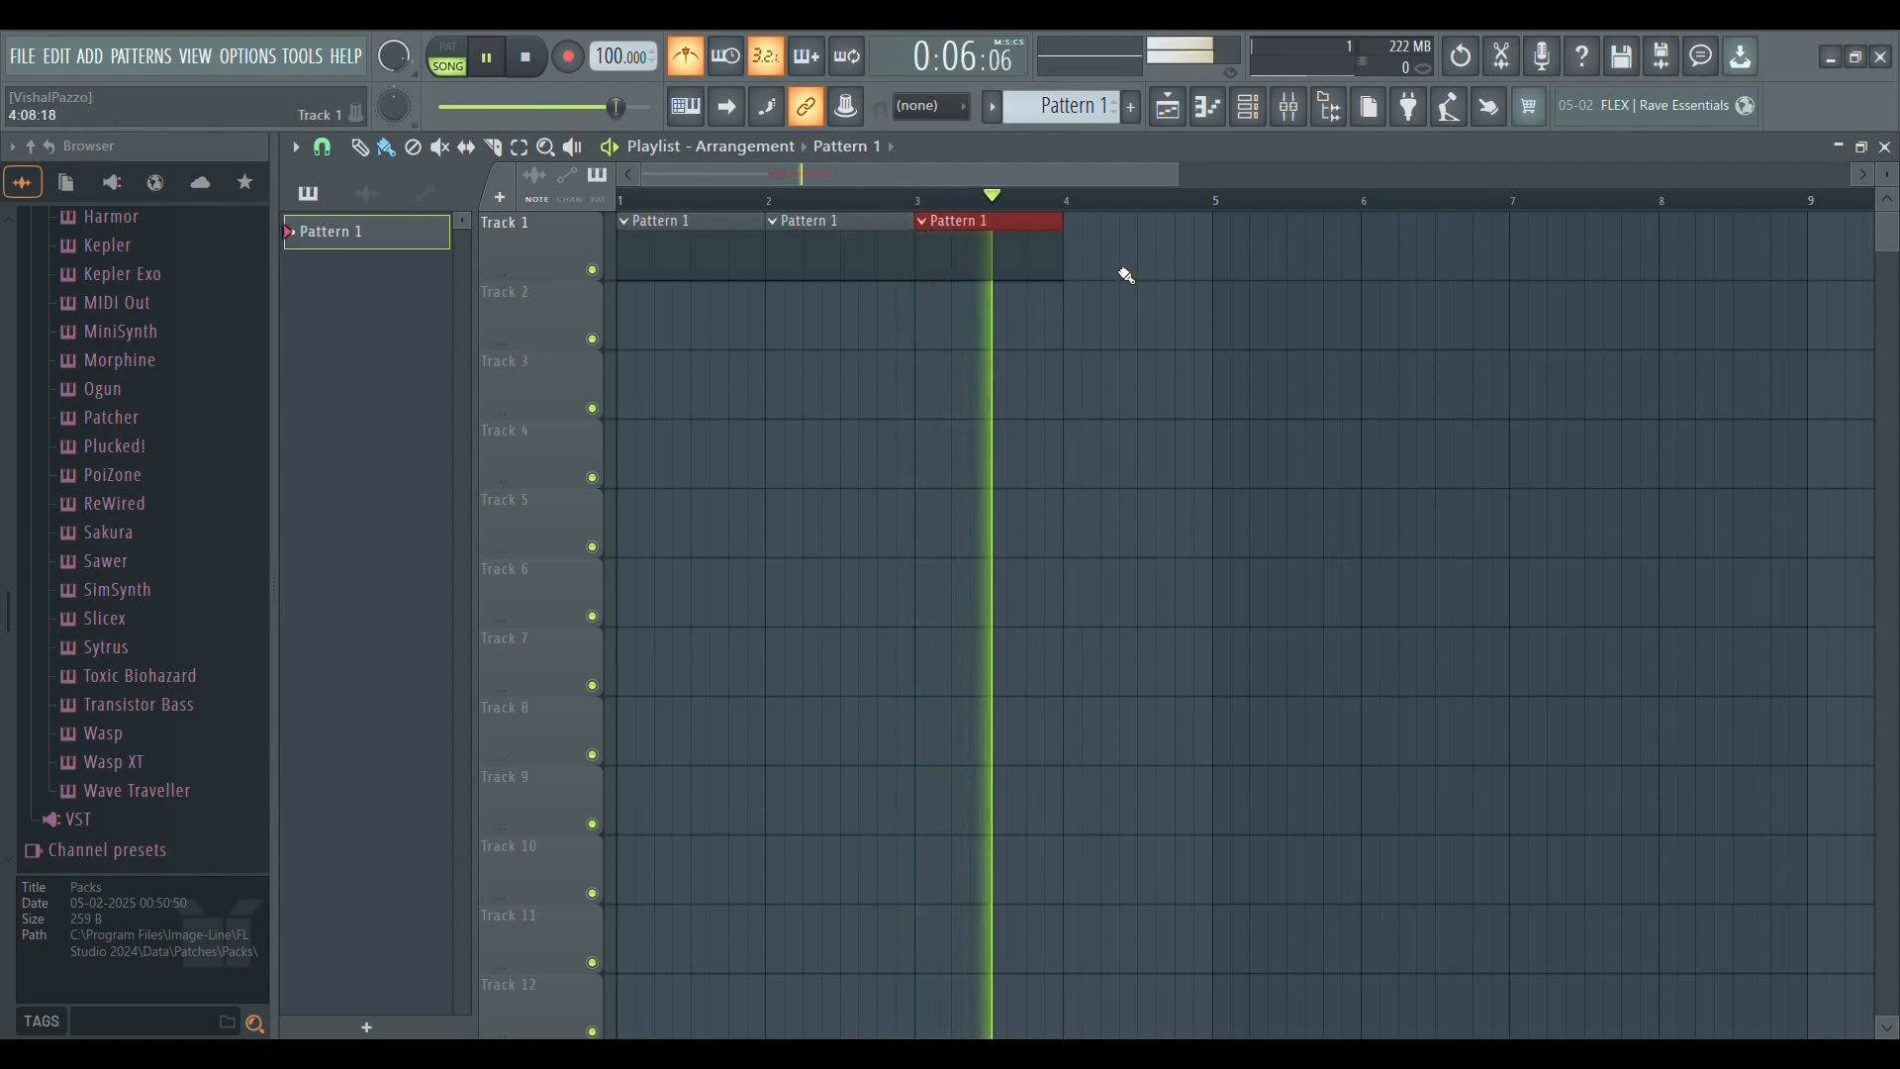
pyautogui.press('space')
pyautogui.hotkey('ctrl', 'b')
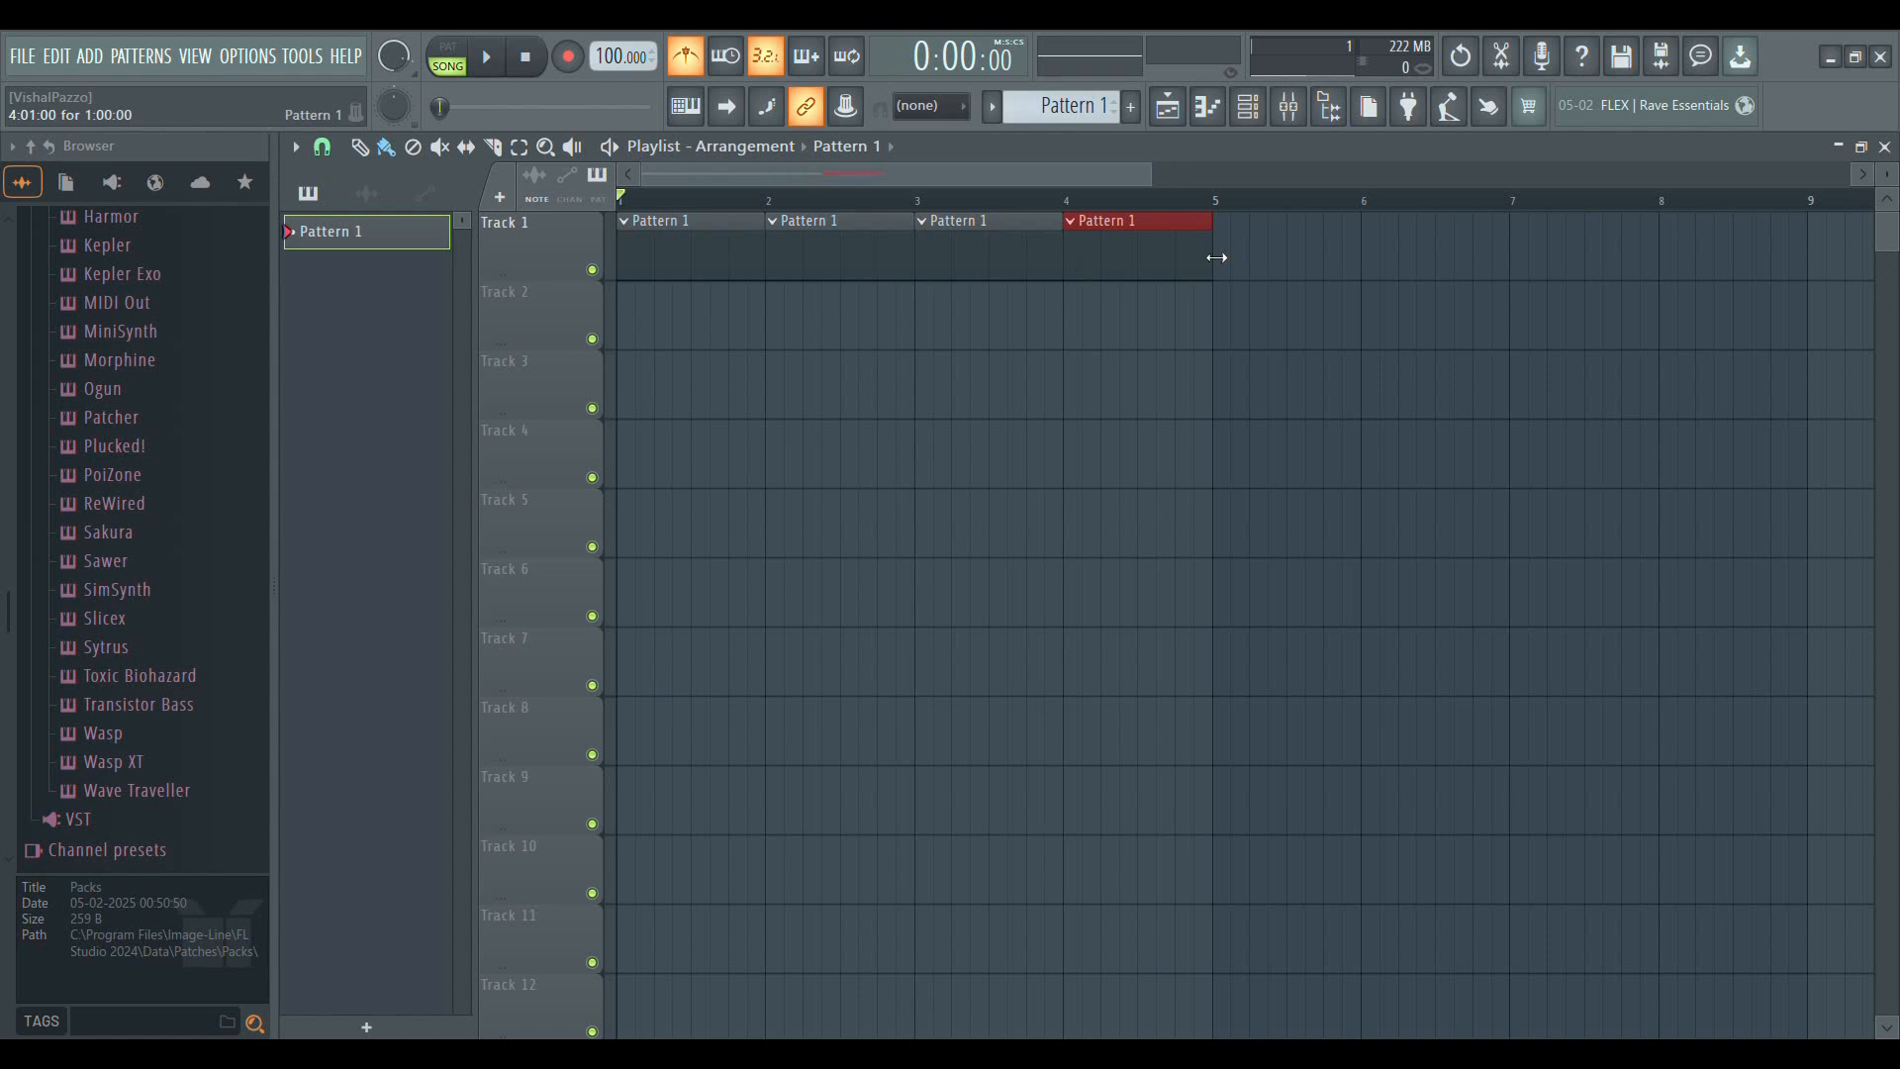
# Delete all four Pattern 1 clips from Track 1
pyautogui.rightClick(1209, 265)
pyautogui.rightClick(989, 266)
pyautogui.rightClick(841, 267)
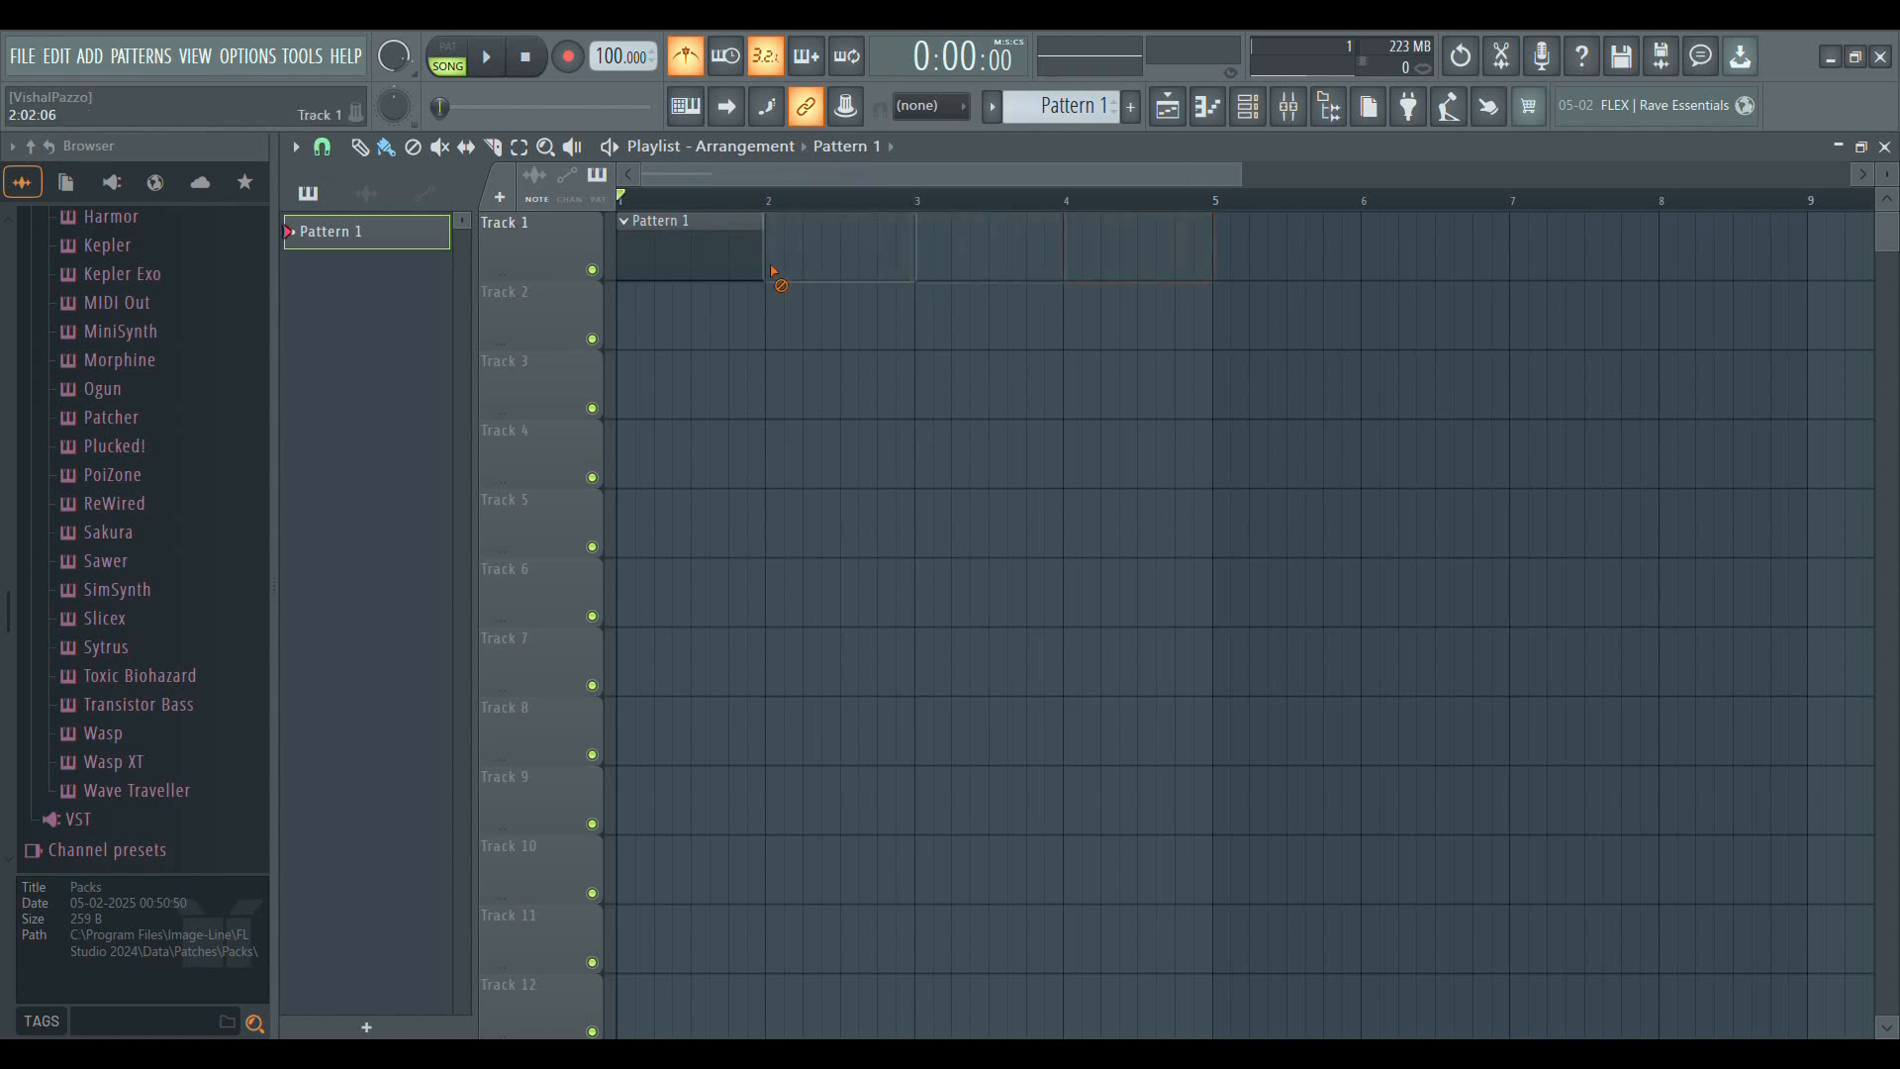
pyautogui.rightClick(760, 269)
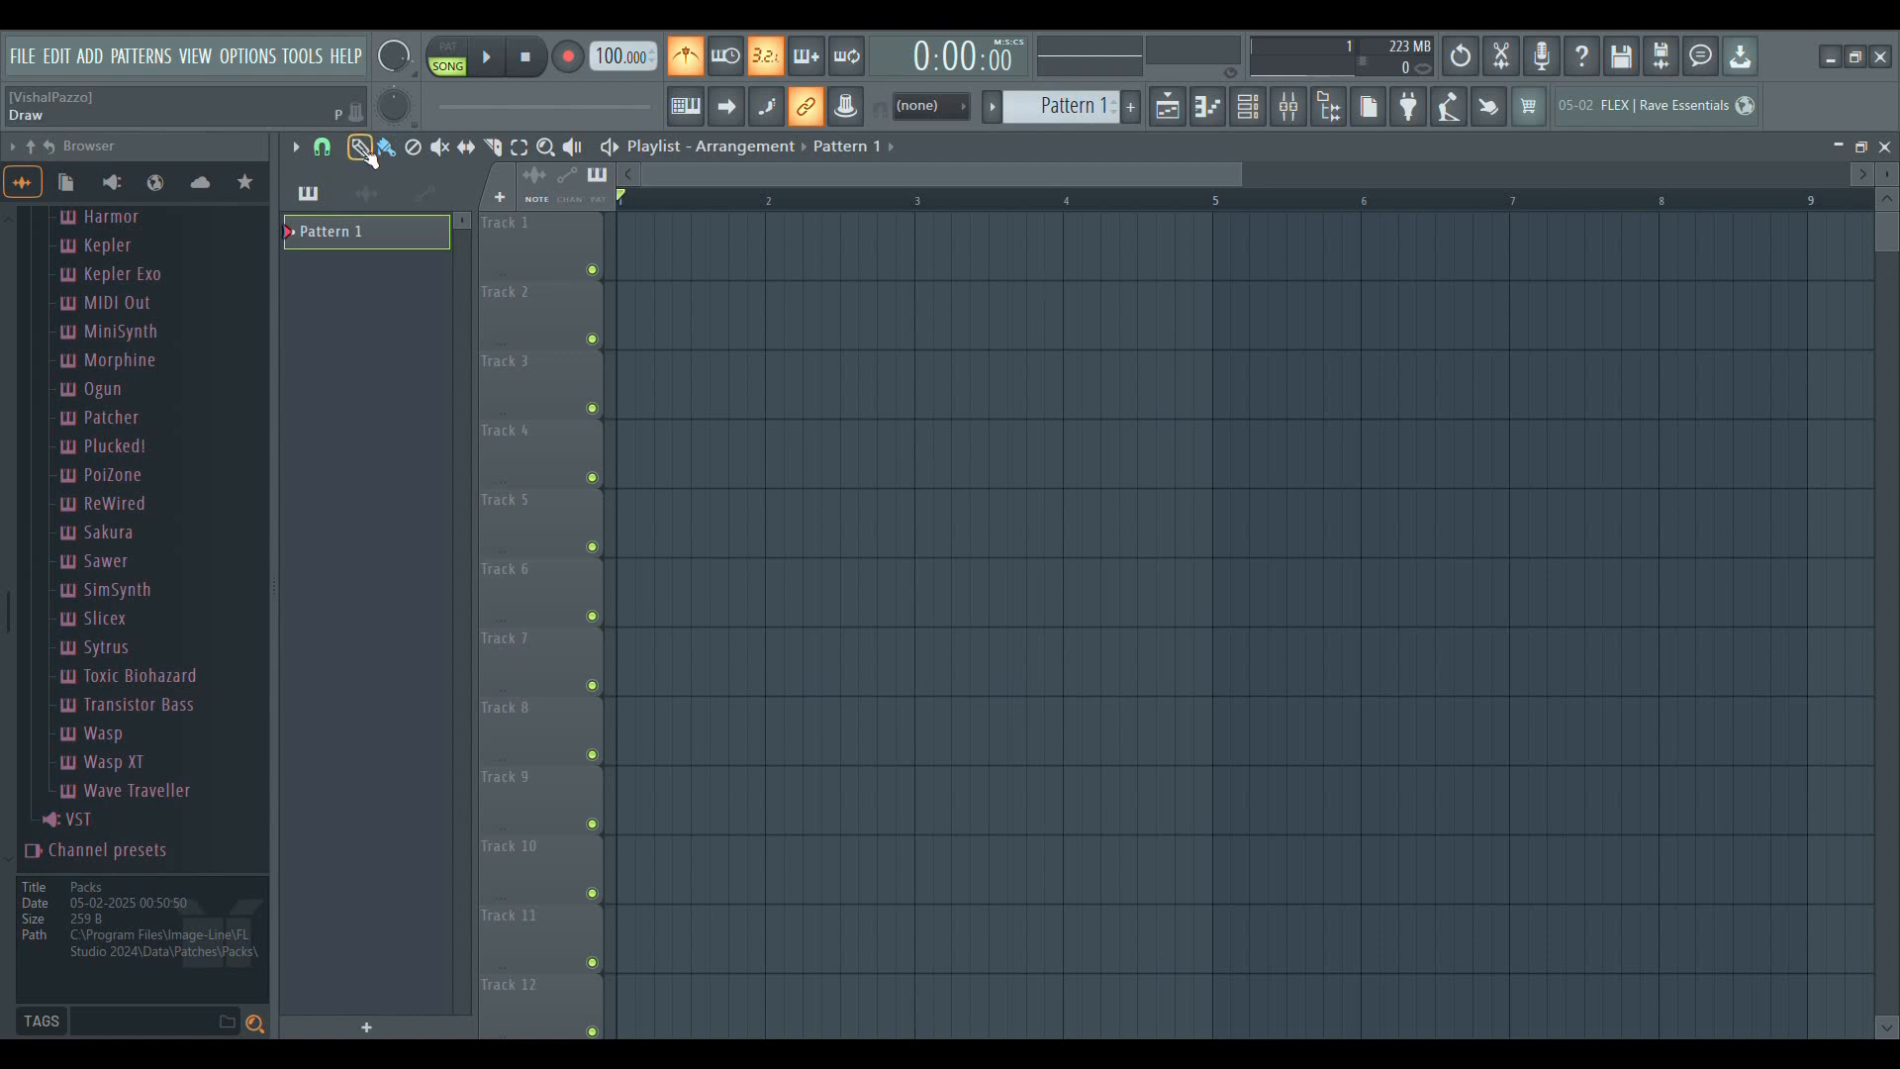
# Place four consecutive Pattern 1 clips on Track 1 from bar 1 to bar 4 with the Draw tool
pyautogui.click(704, 261)
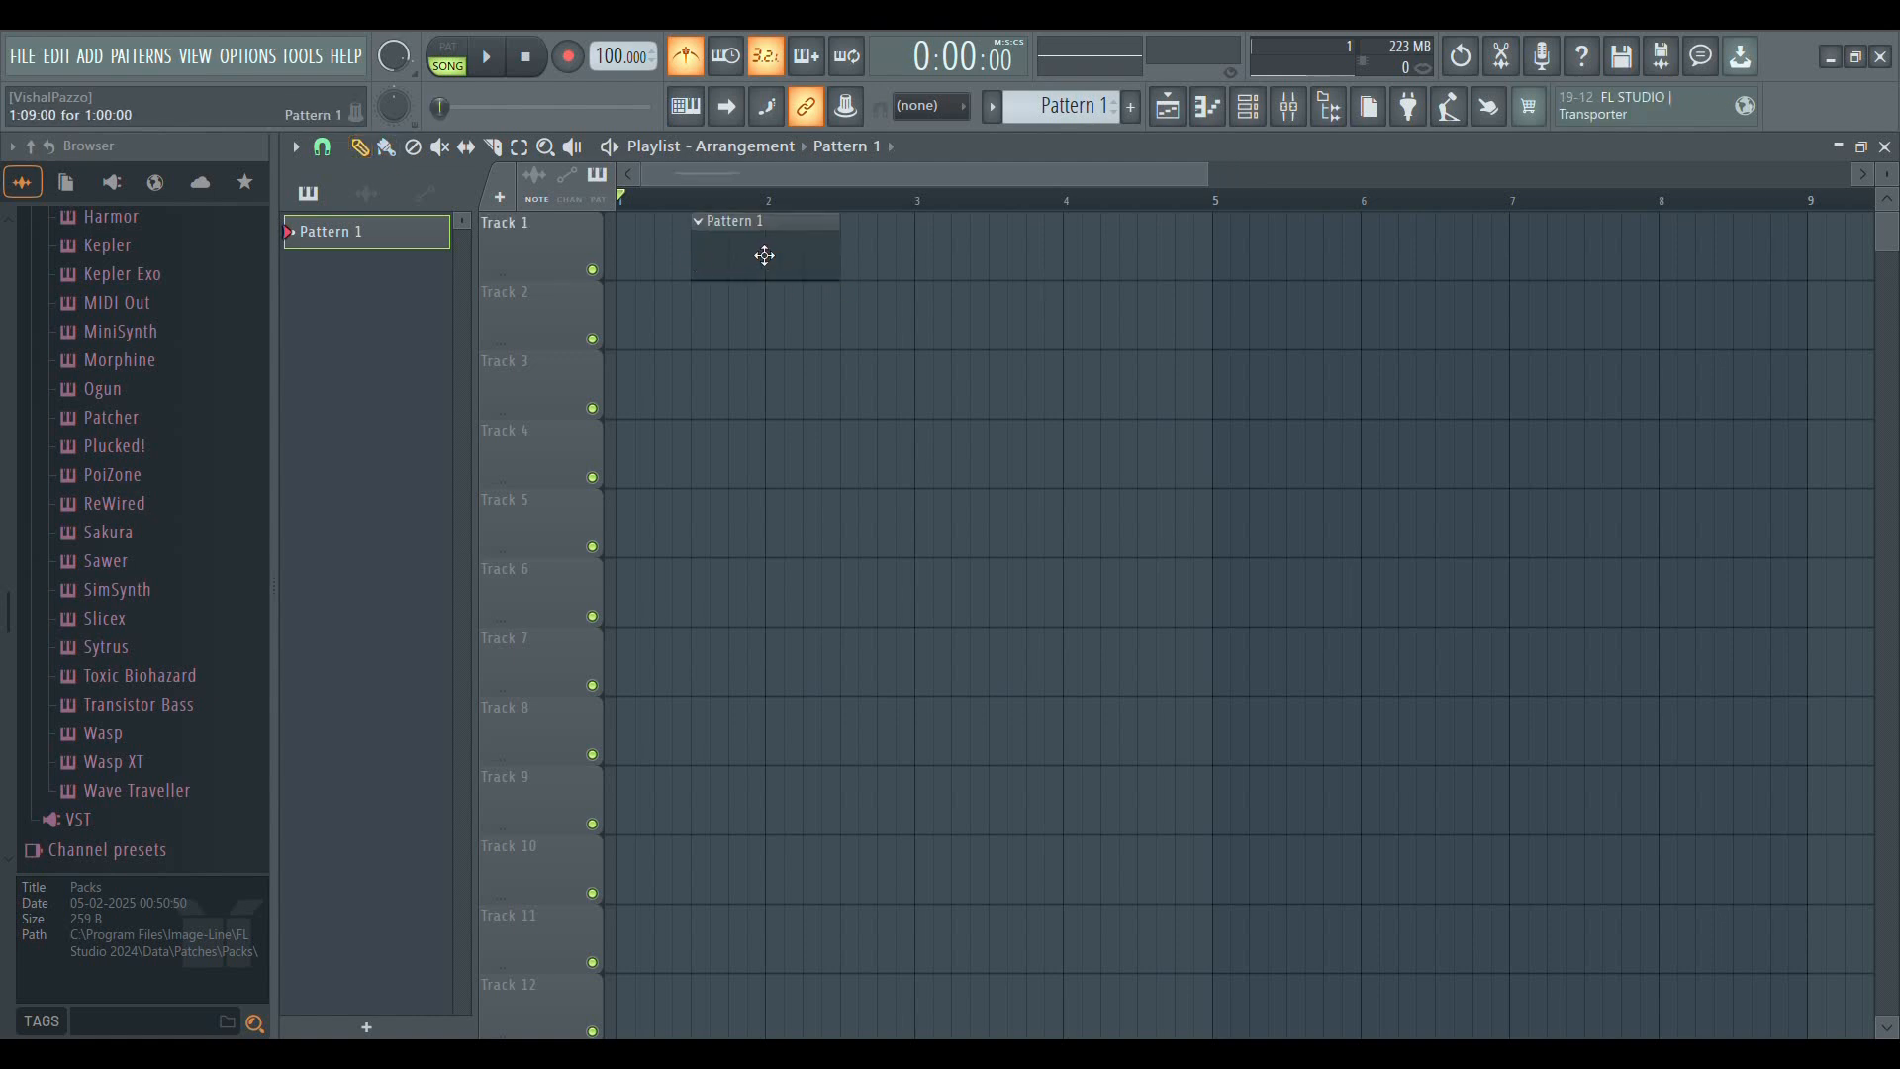
pyautogui.moveTo(765, 257); pyautogui.dragTo(665, 254)
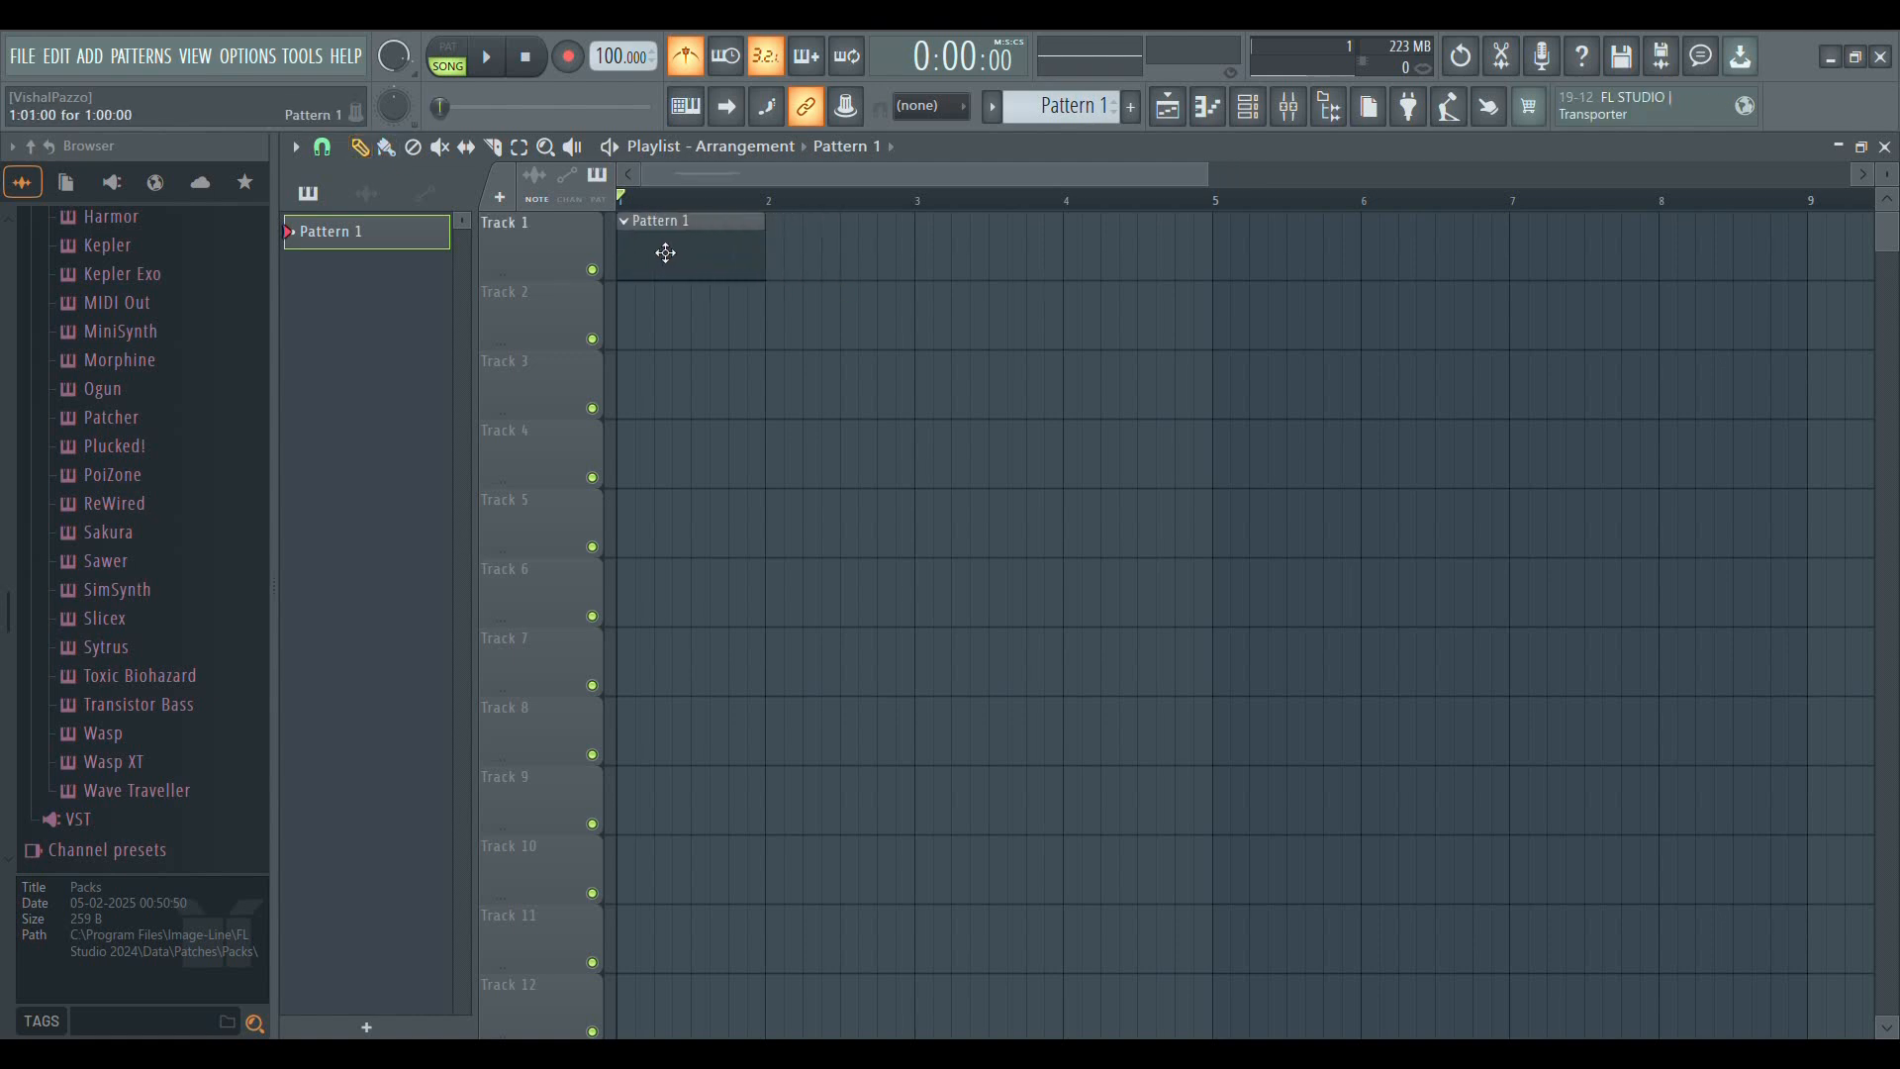
pyautogui.click(772, 267)
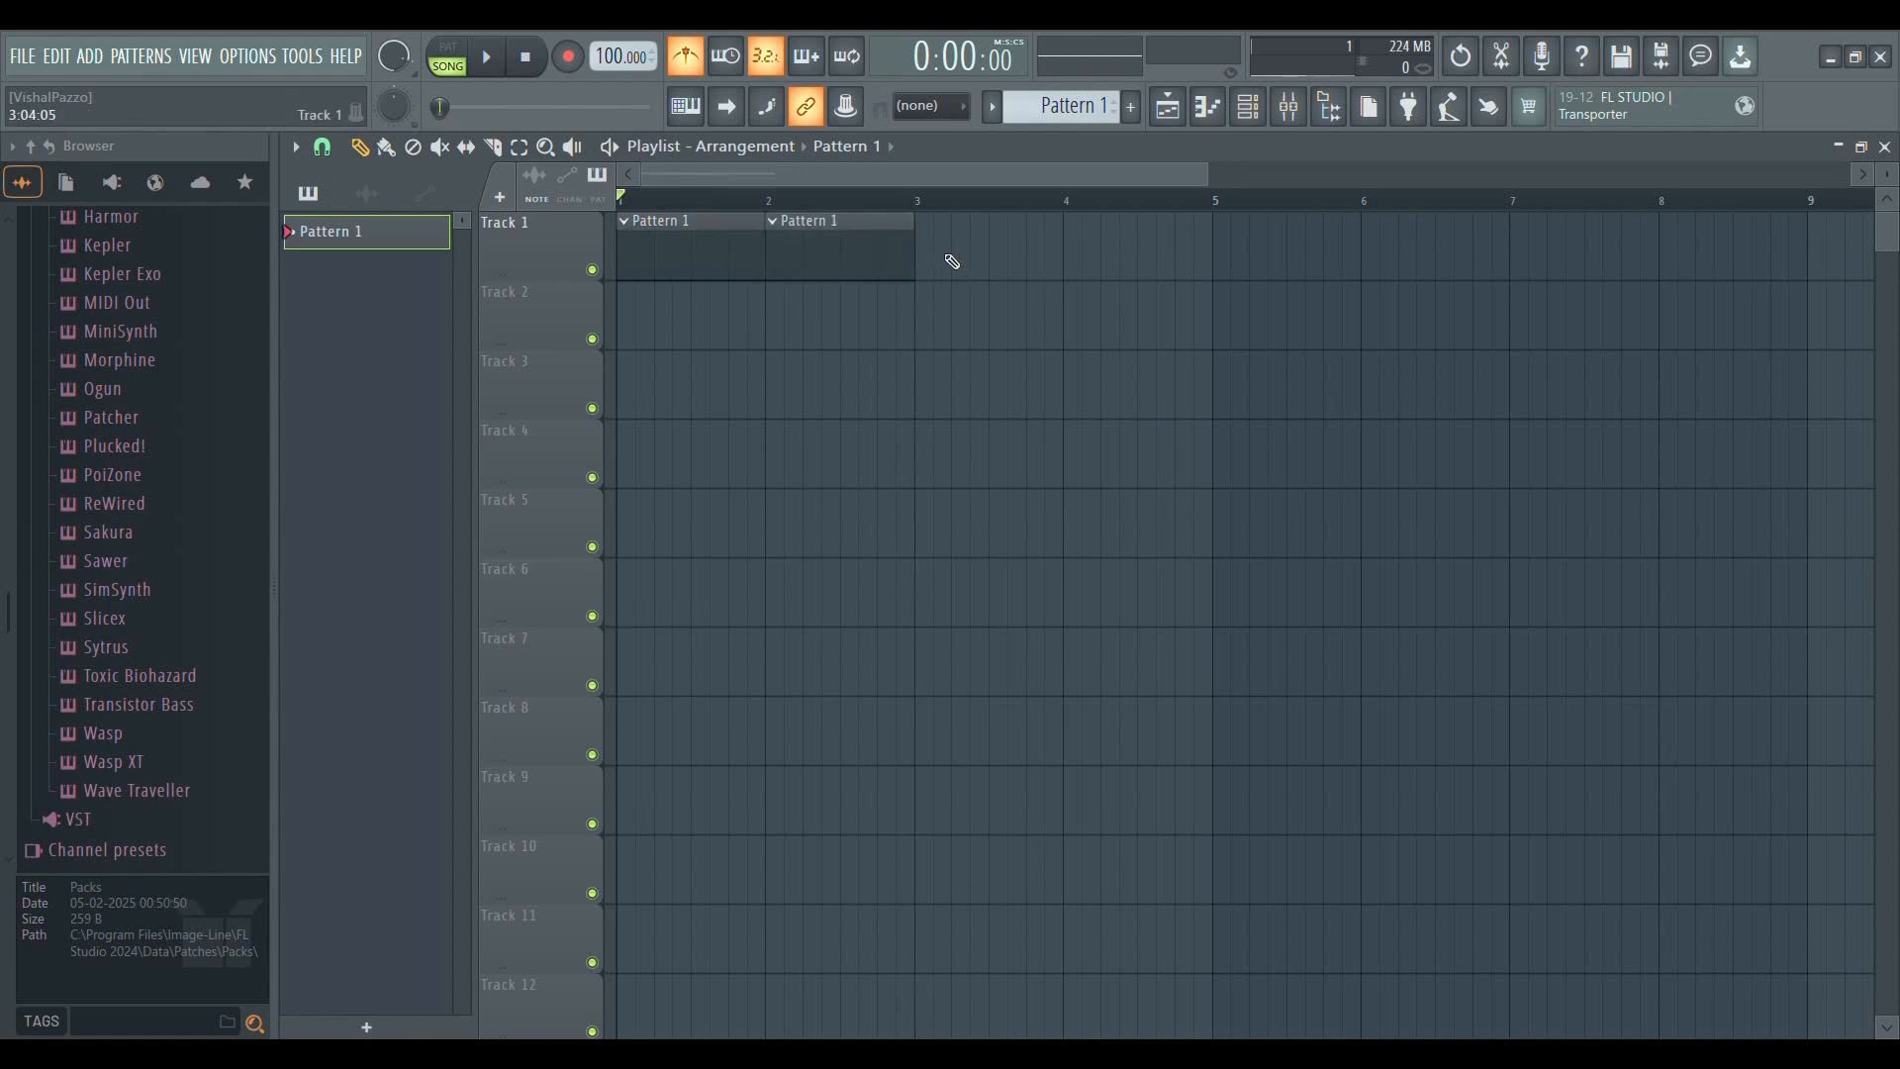
pyautogui.click(926, 262)
pyautogui.click(1083, 270)
pyautogui.moveTo(1196, 276); pyautogui.dragTo(1162, 267)
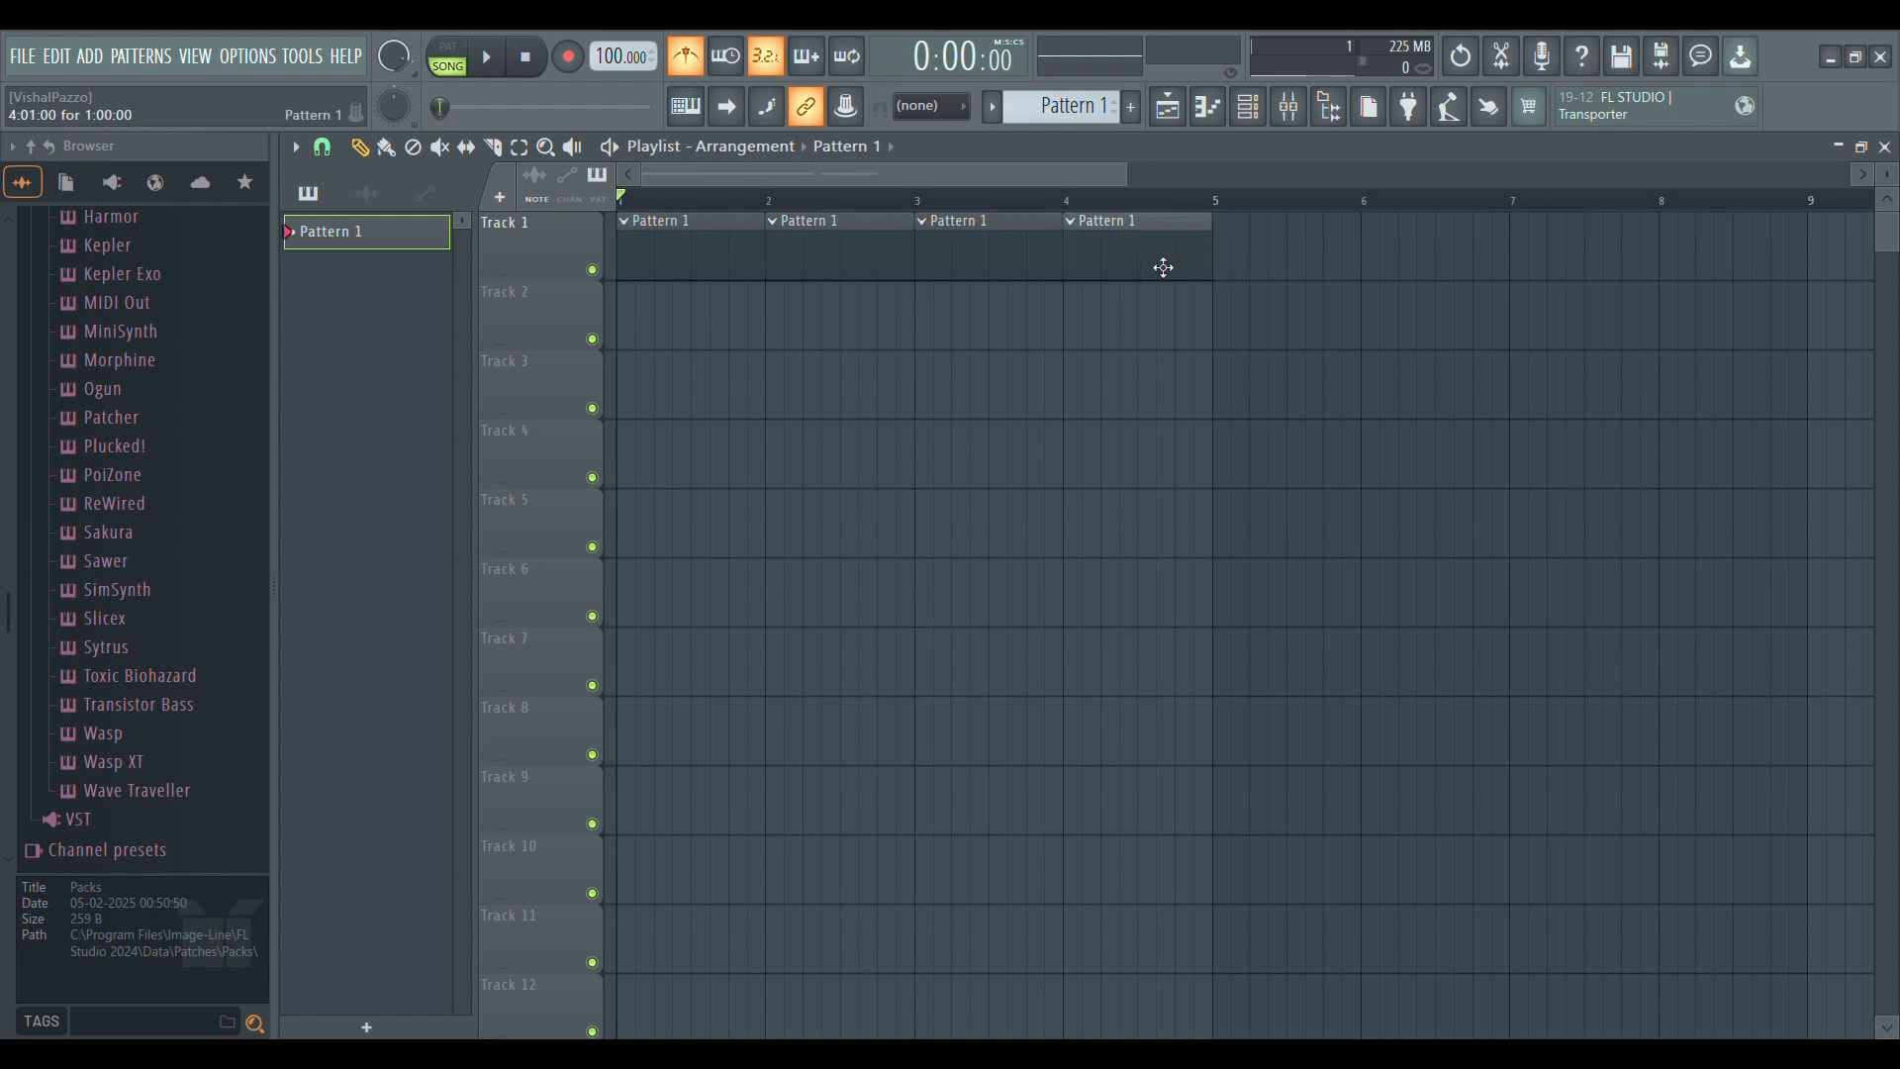
# Delete the four drawn Pattern 1 clips from Track 1, starting with the one at bar 1
pyautogui.rightClick(700, 255)
pyautogui.rightClick(839, 254)
pyautogui.rightClick(1029, 263)
pyautogui.rightClick(1087, 265)
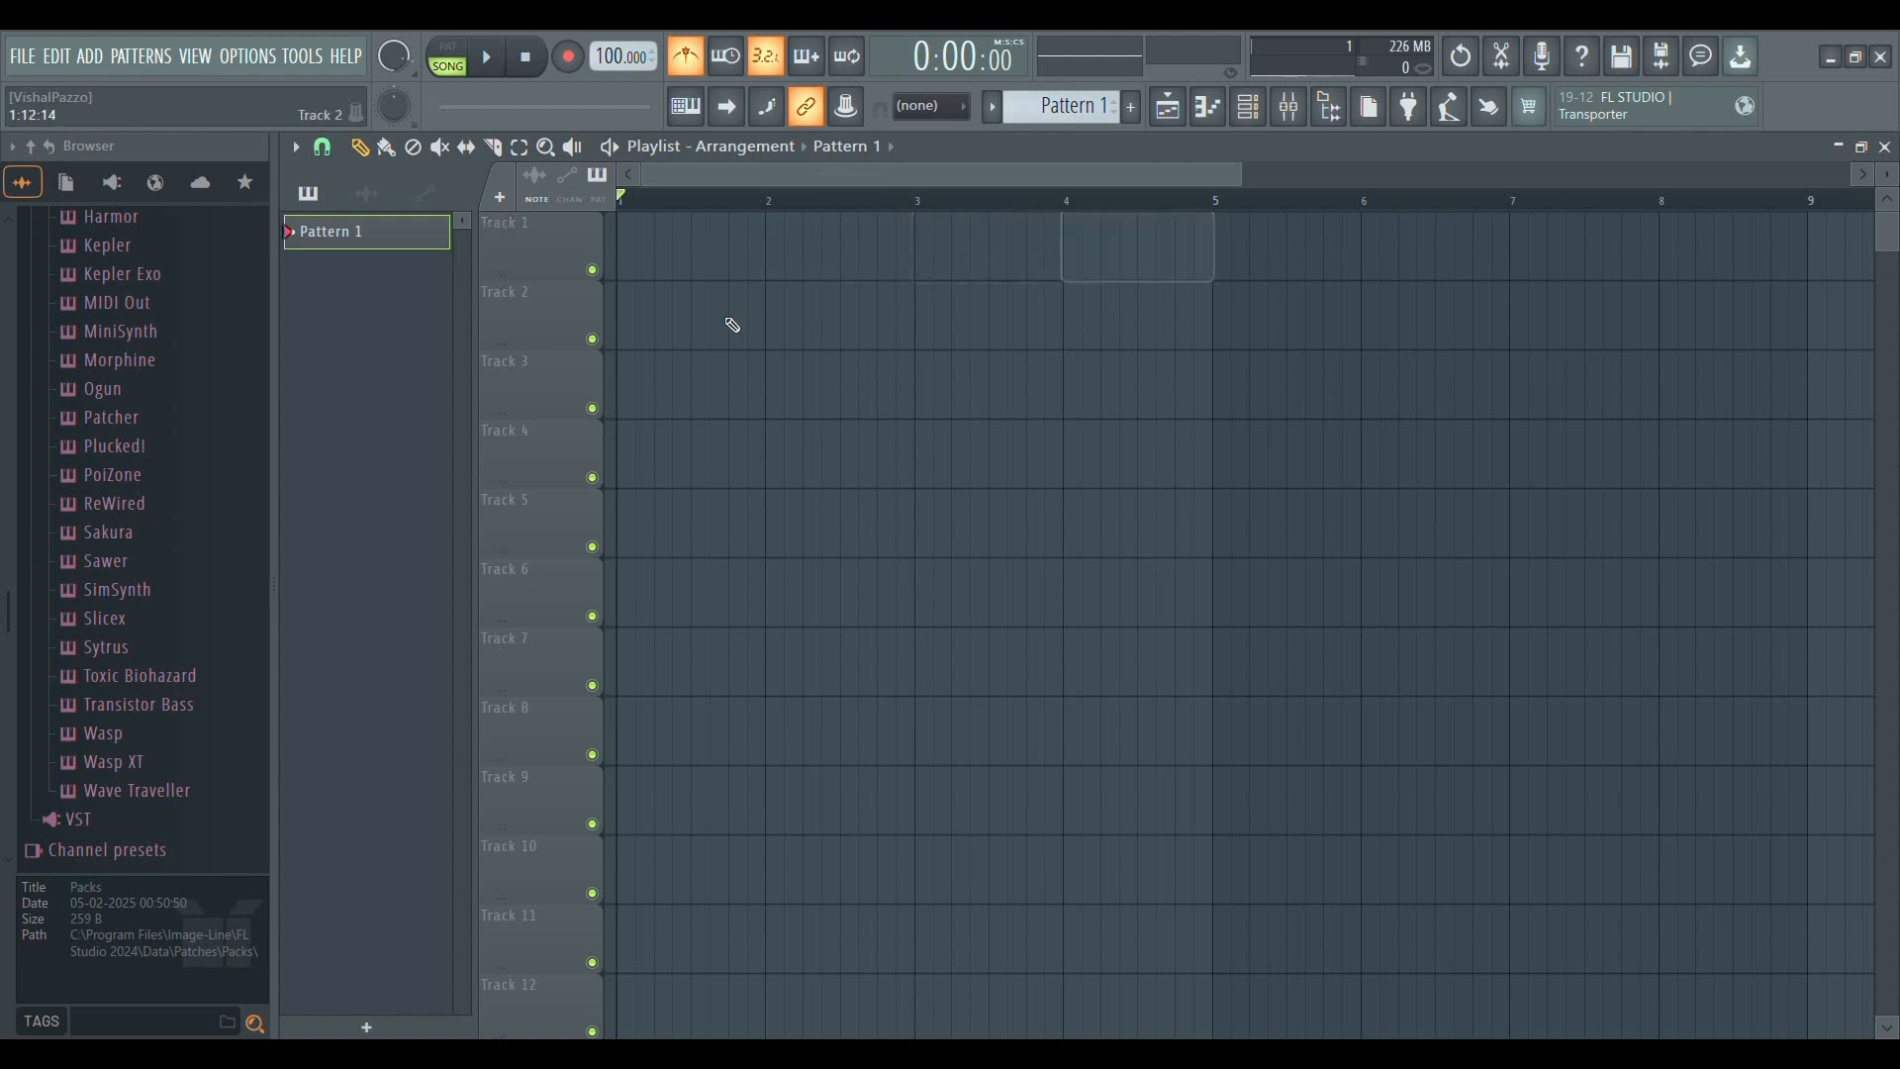
# Draw six consecutive Pattern 1 clips on Track 1 from bar 1 to bar 6
pyautogui.click(661, 264)
pyautogui.click(782, 262)
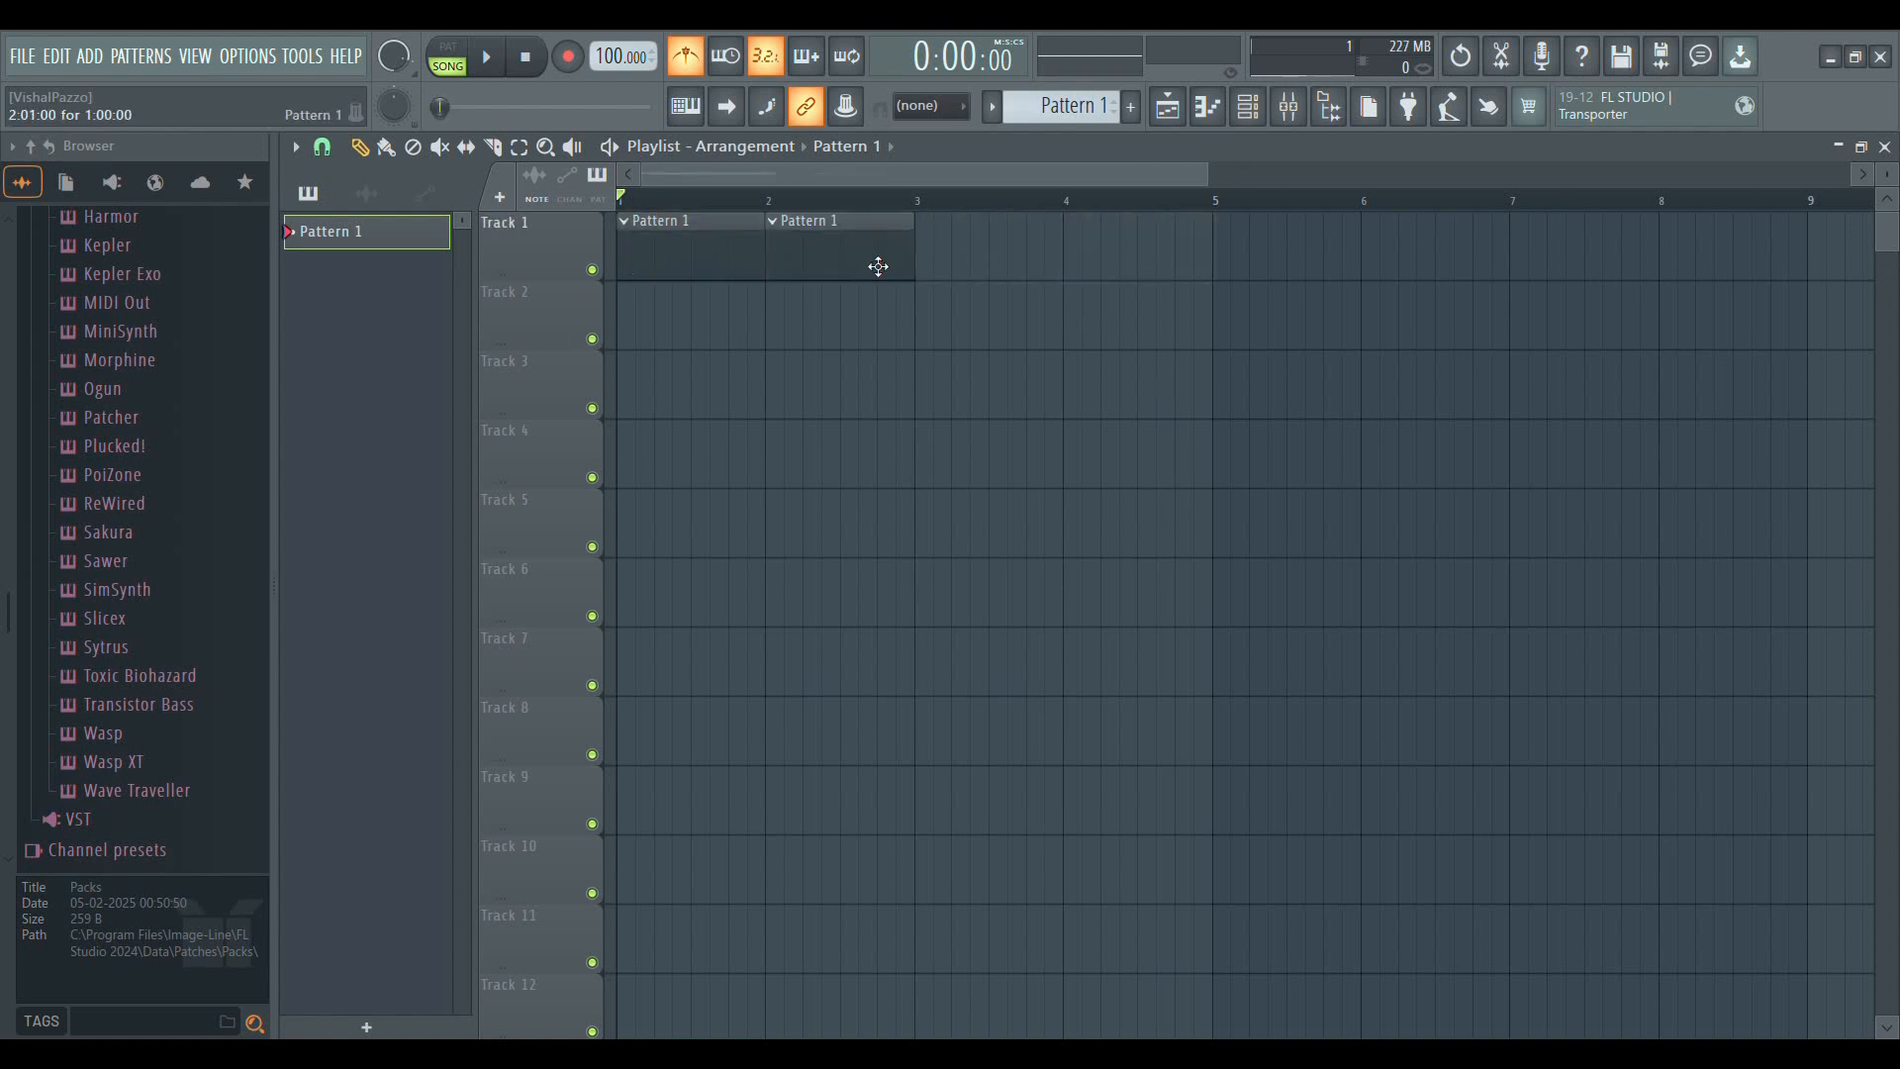
pyautogui.click(925, 267)
pyautogui.click(1084, 267)
pyautogui.click(1227, 259)
pyautogui.click(1377, 263)
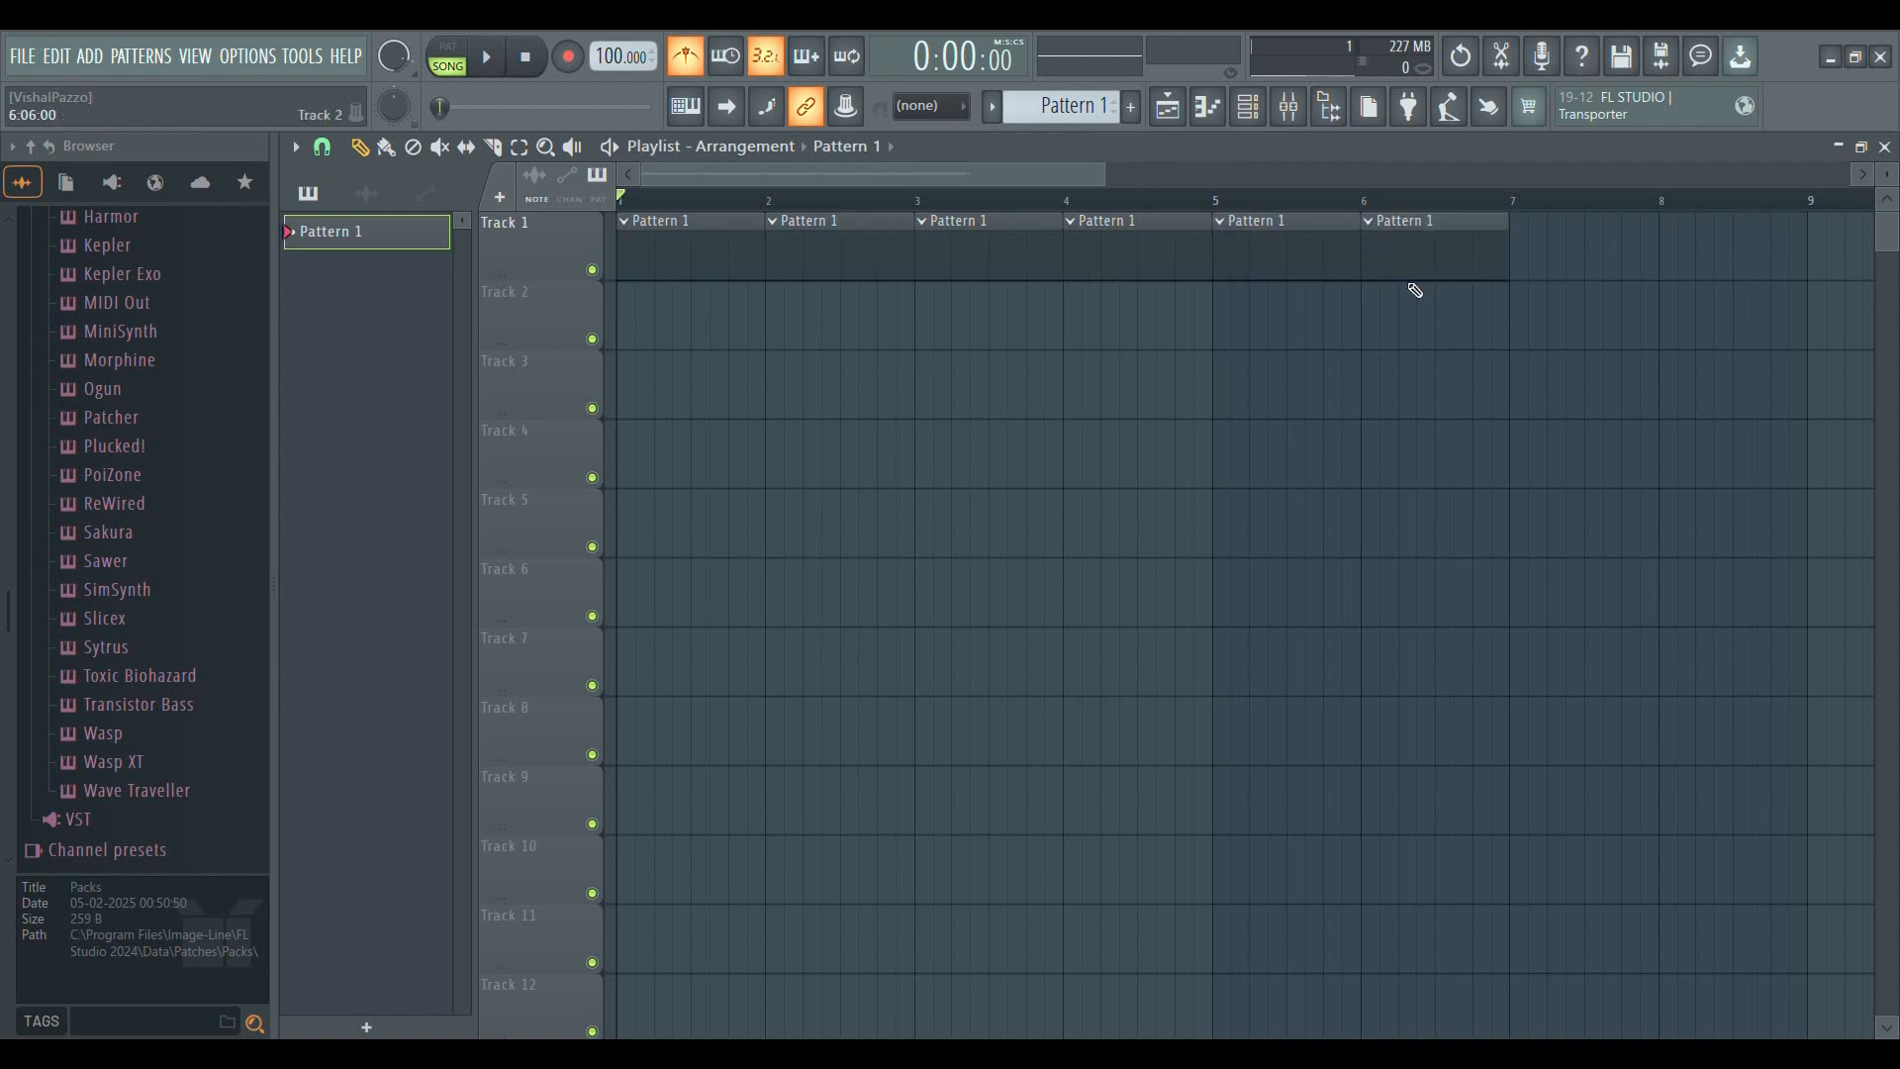
# Delete the six drawn clips from Track 1, working back from bar 6 to bar 1
pyautogui.rightClick(1492, 249)
pyautogui.rightClick(1348, 269)
pyautogui.rightClick(1195, 275)
pyautogui.rightClick(1047, 259)
pyautogui.rightClick(905, 249)
pyautogui.rightClick(760, 246)
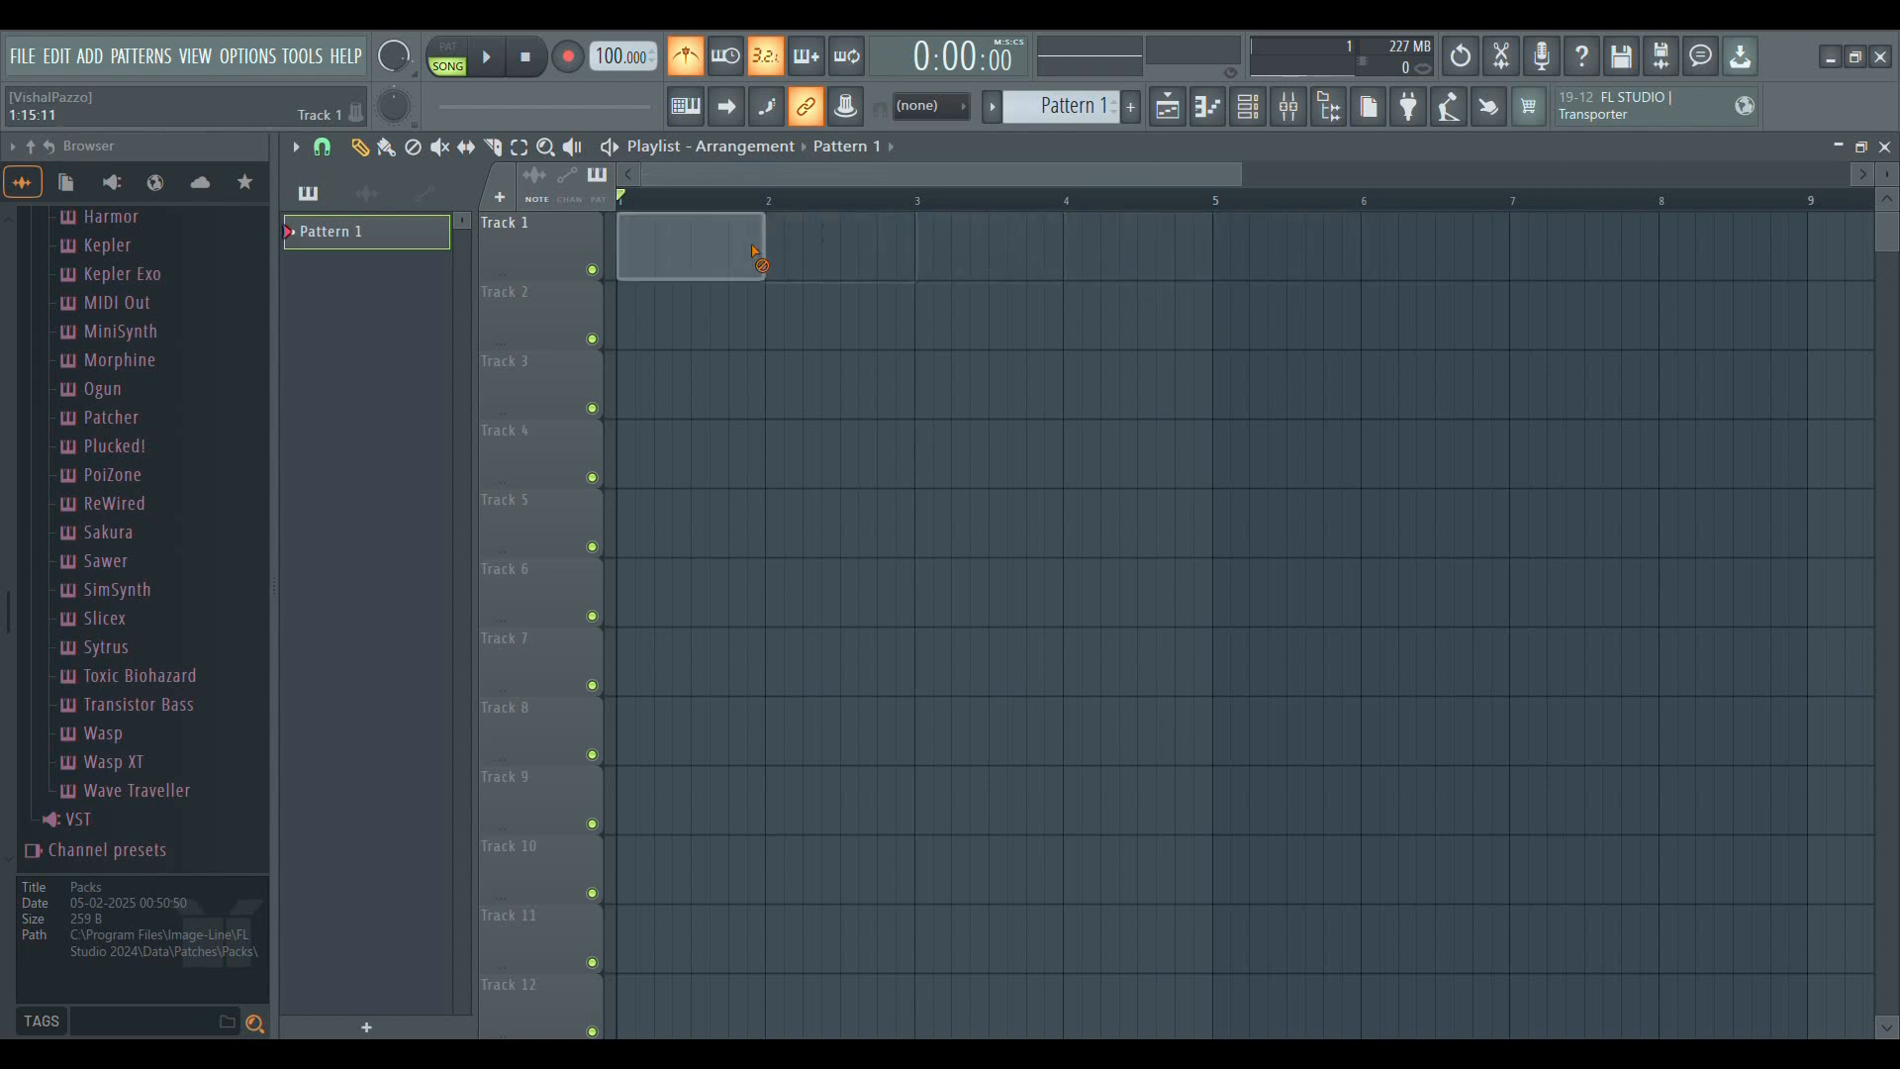
# Fill bars 1 to 13 of Track 1 with consecutive Pattern 1 clips using the Paint tool
pyautogui.scroll(-5, 763, 203)
pyautogui.click(385, 147)
pyautogui.click(657, 252)
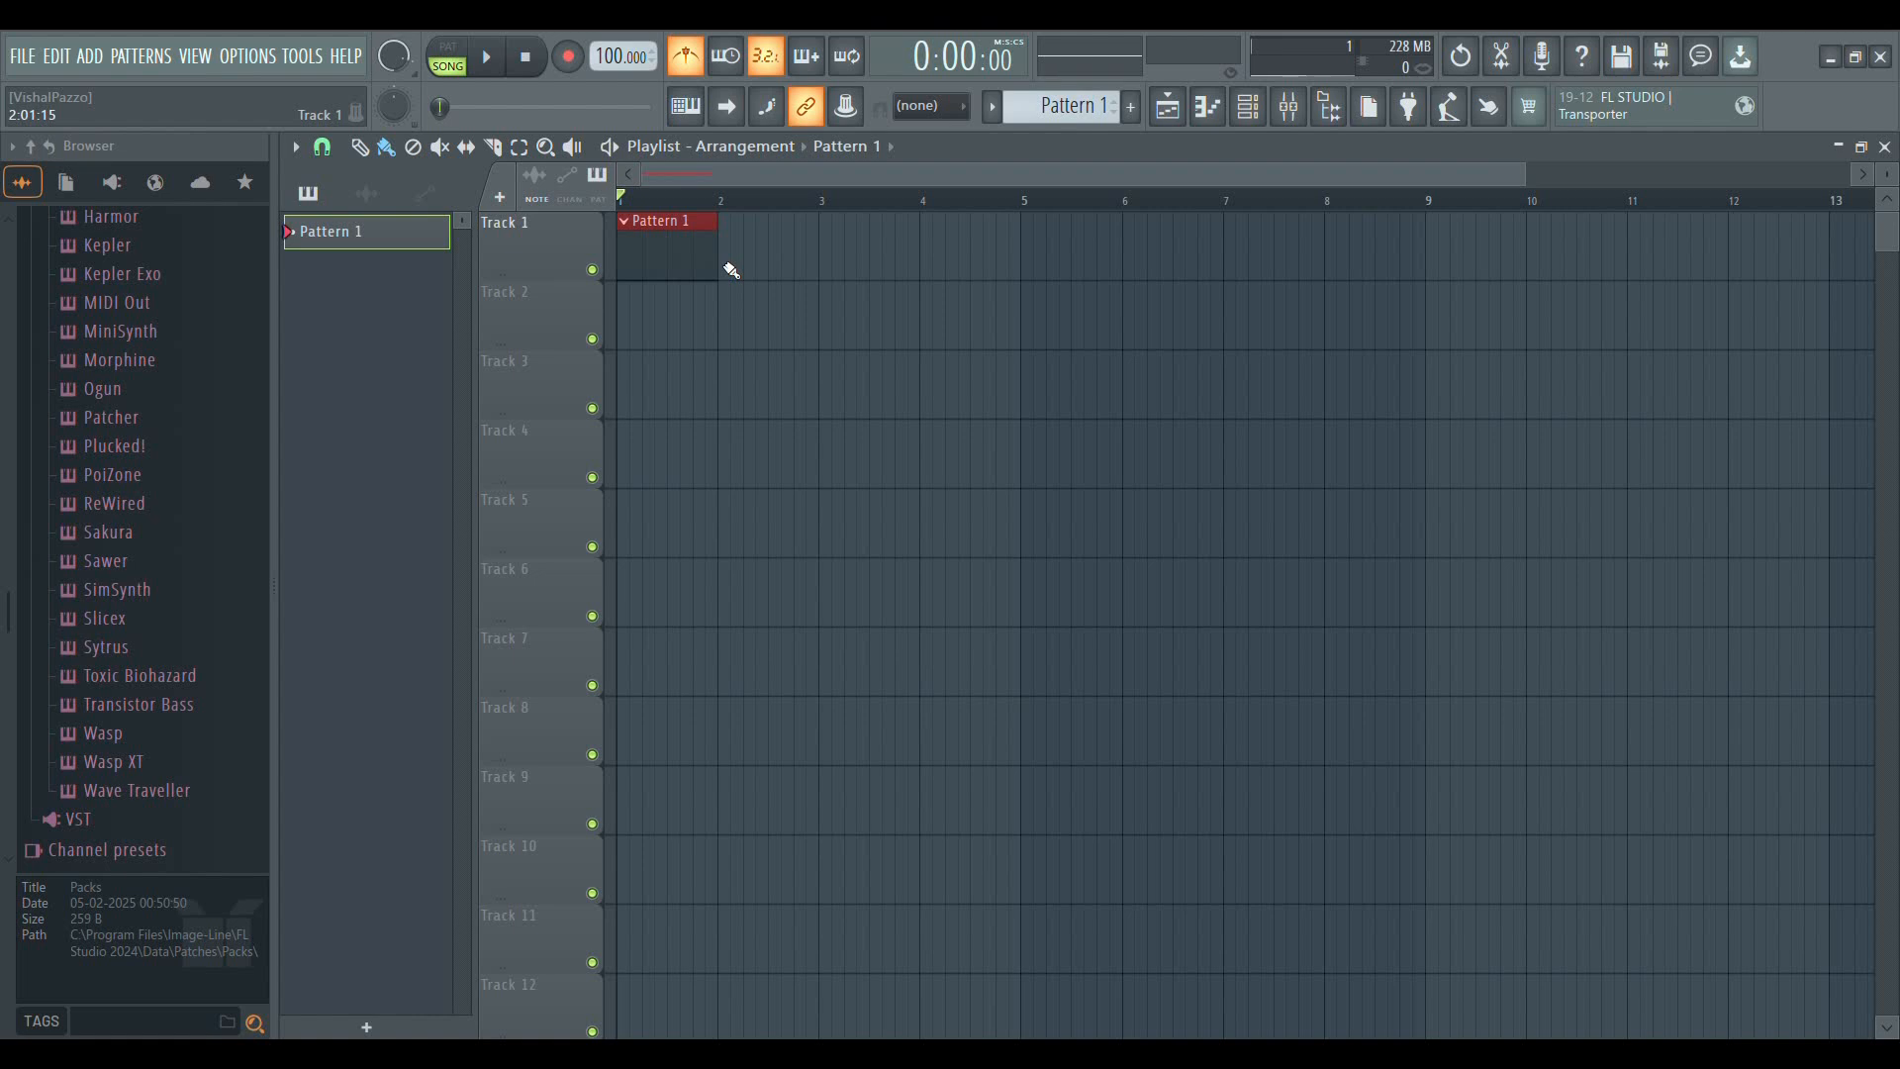
pyautogui.click(731, 271)
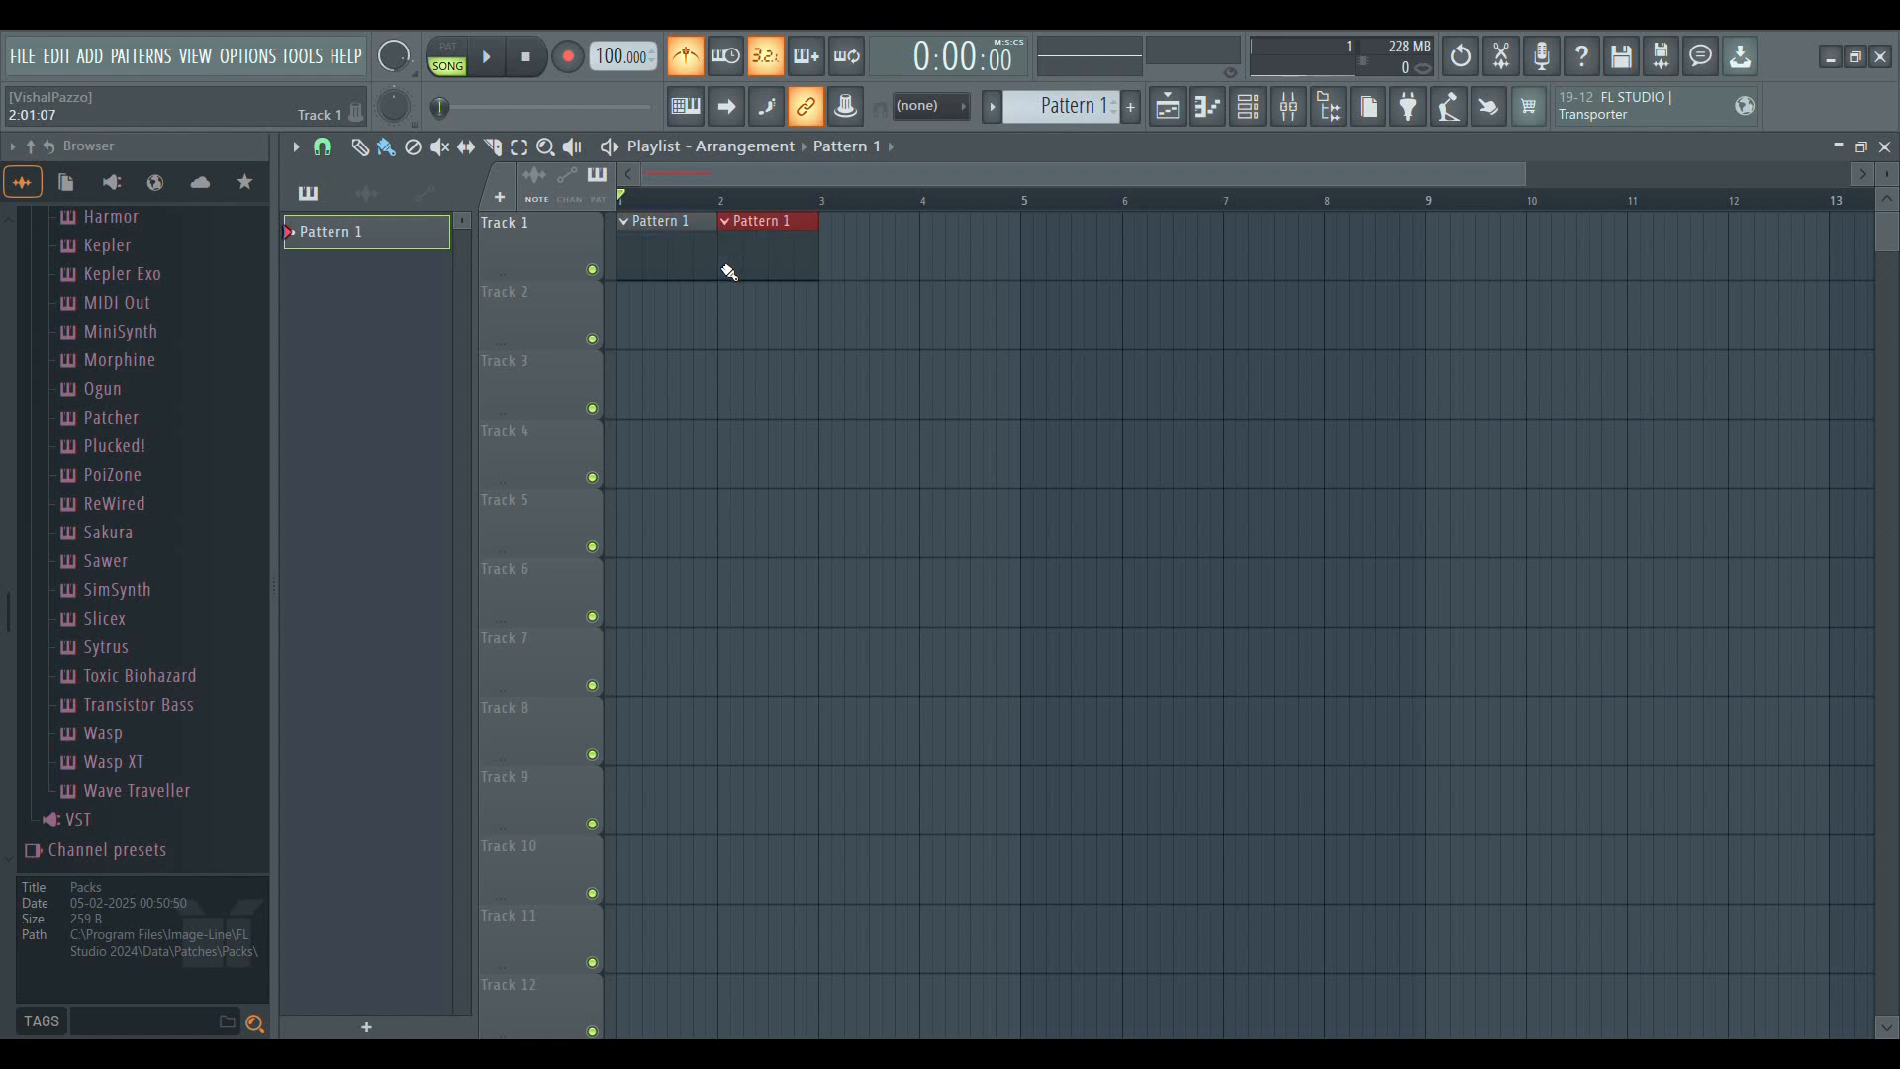
pyautogui.moveTo(800, 275)
pyautogui.mouseDown()
pyautogui.moveTo(1615, 297)
pyautogui.moveTo(1844, 261)
pyautogui.mouseUp()
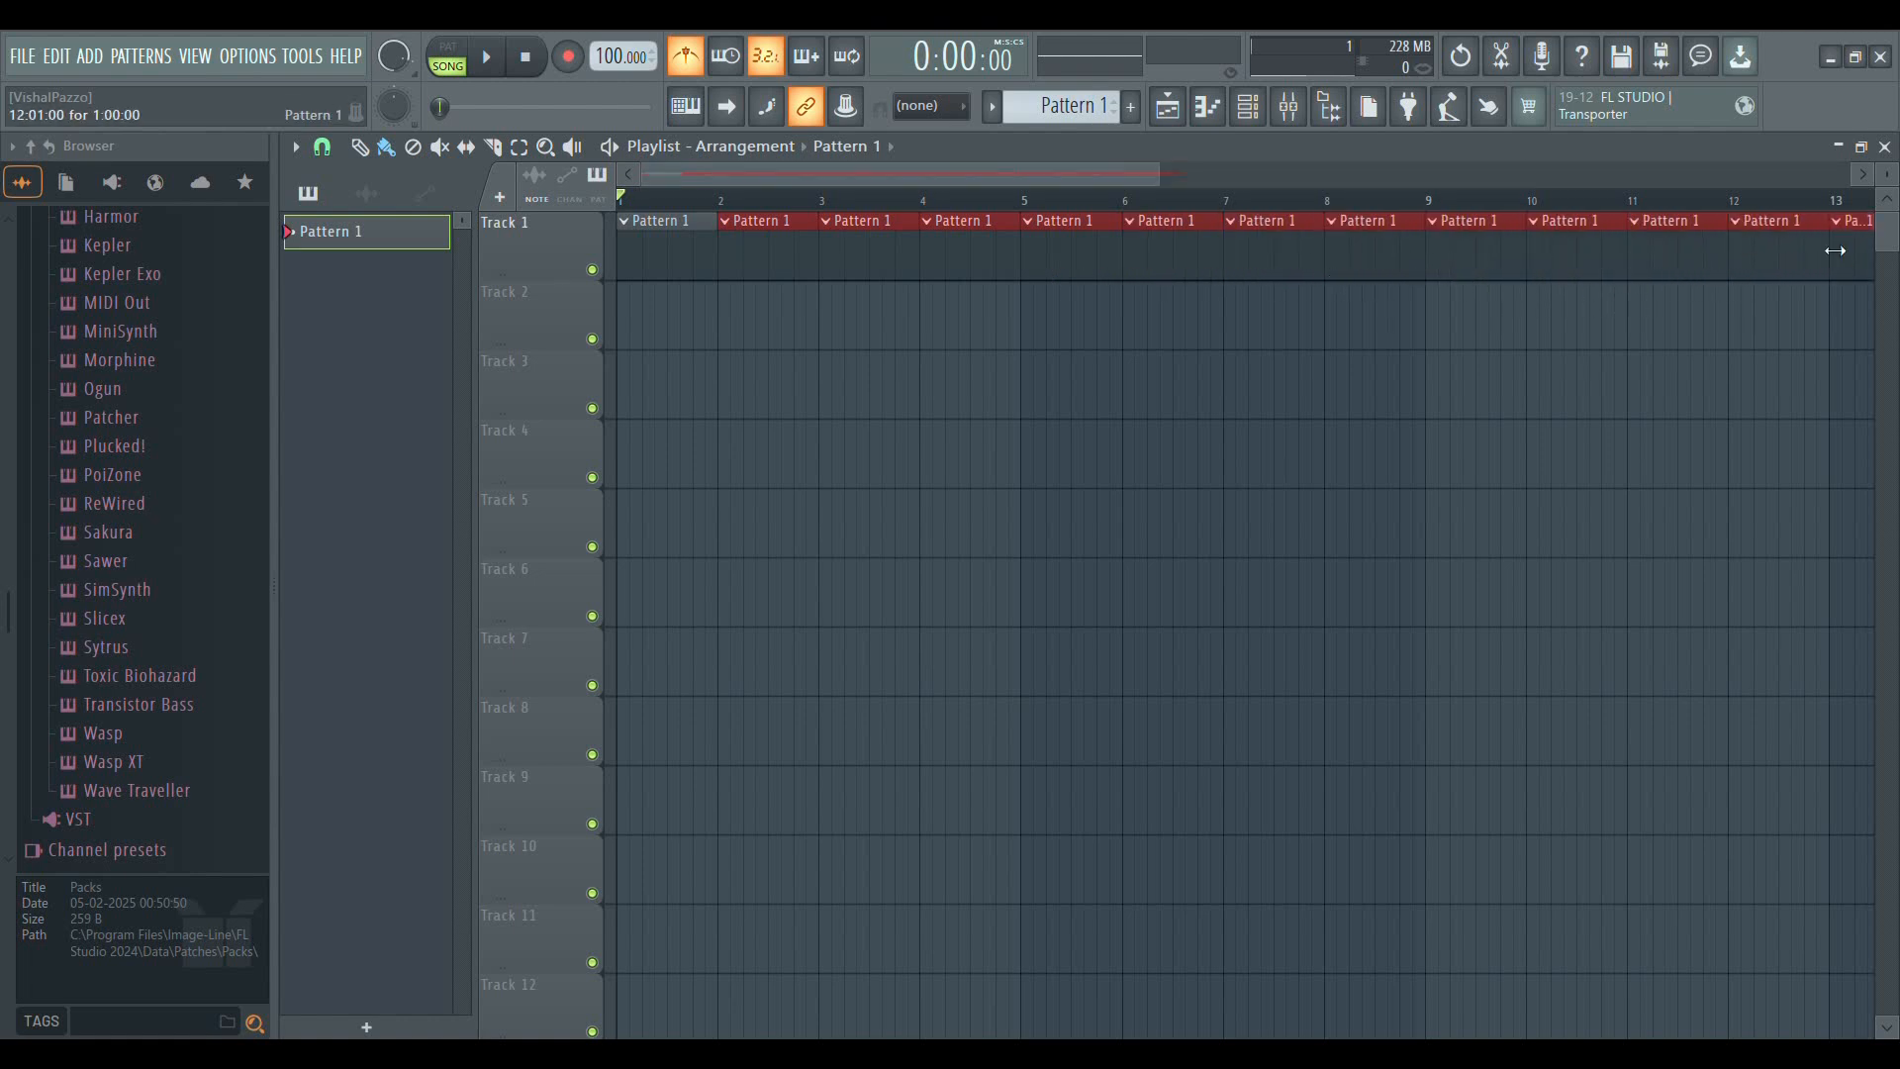
# Delete the whole row of painted Pattern 1 clips from Track 1
pyautogui.scroll(-2, 1524, 203)
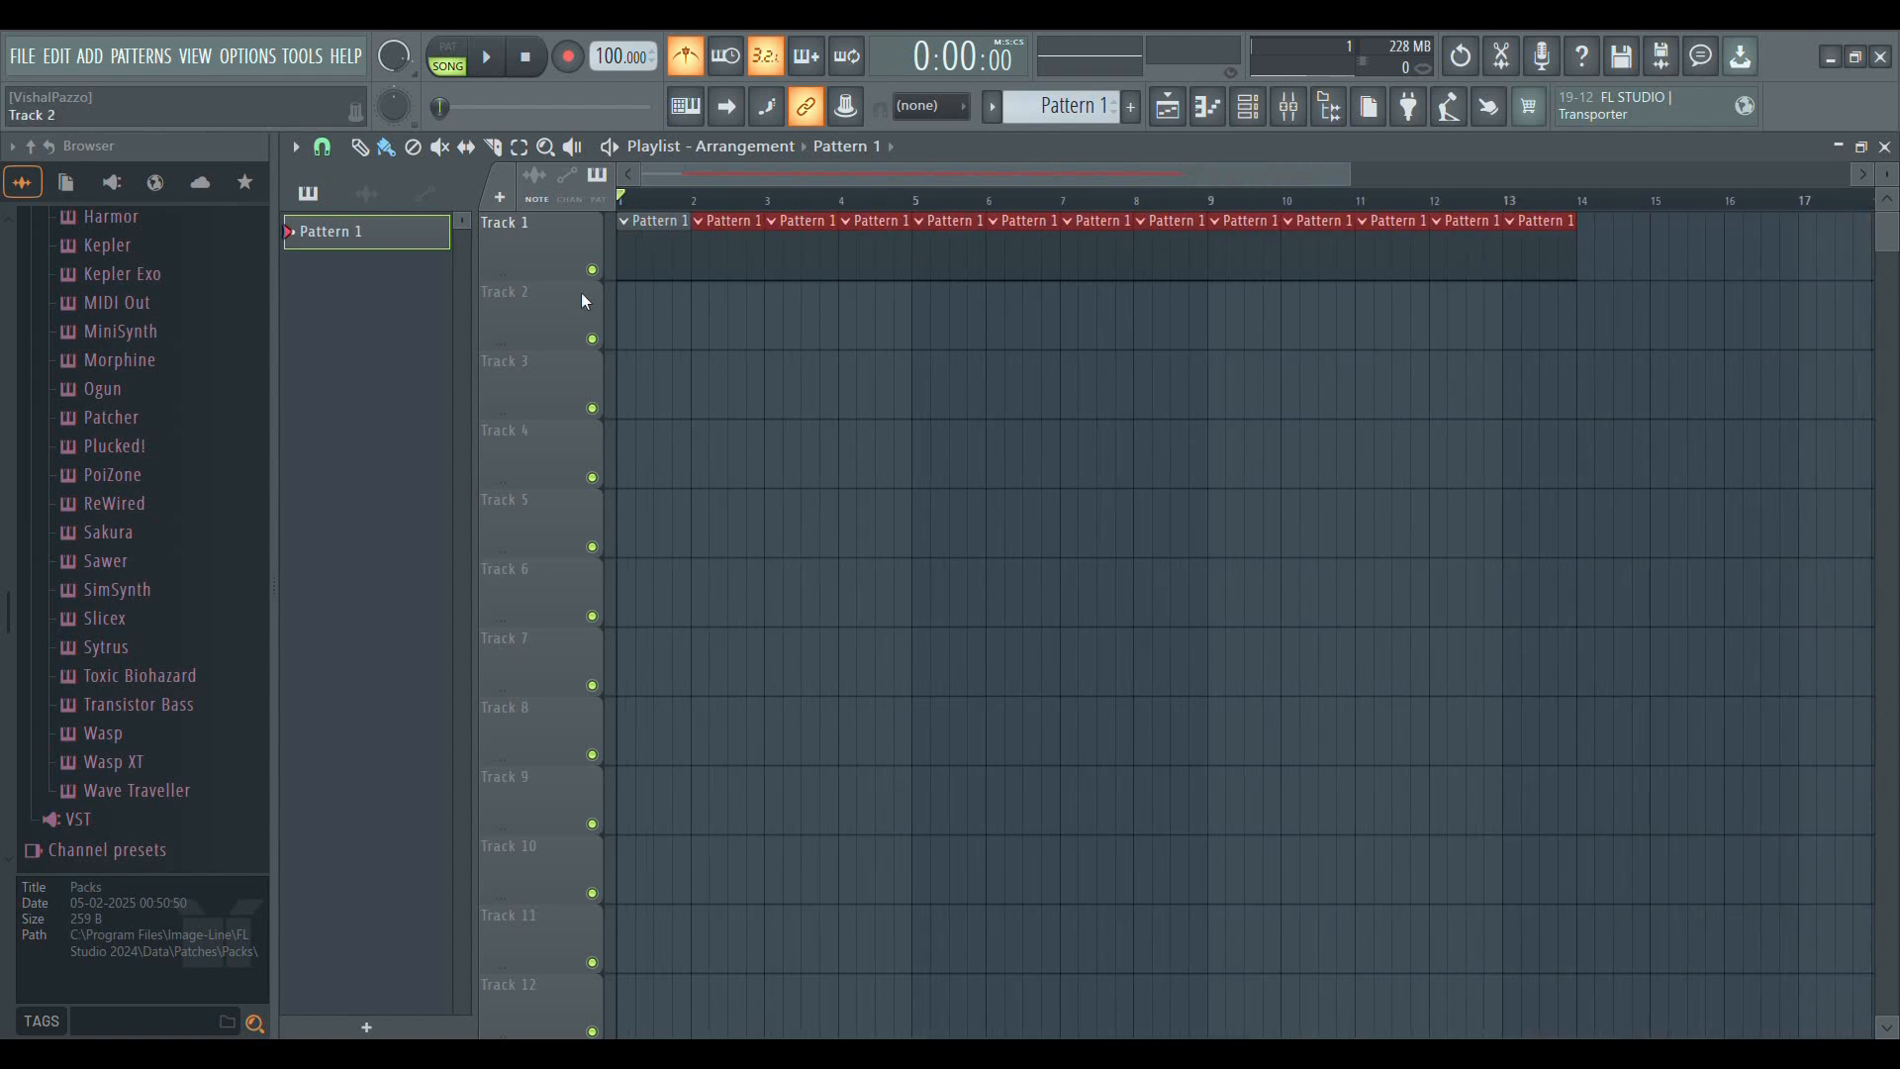
pyautogui.moveTo(1627, 282)
pyautogui.mouseDown()
pyautogui.moveTo(1386, 247)
pyautogui.moveTo(930, 247)
pyautogui.moveTo(703, 253)
pyautogui.moveTo(602, 283)
pyautogui.mouseUp()
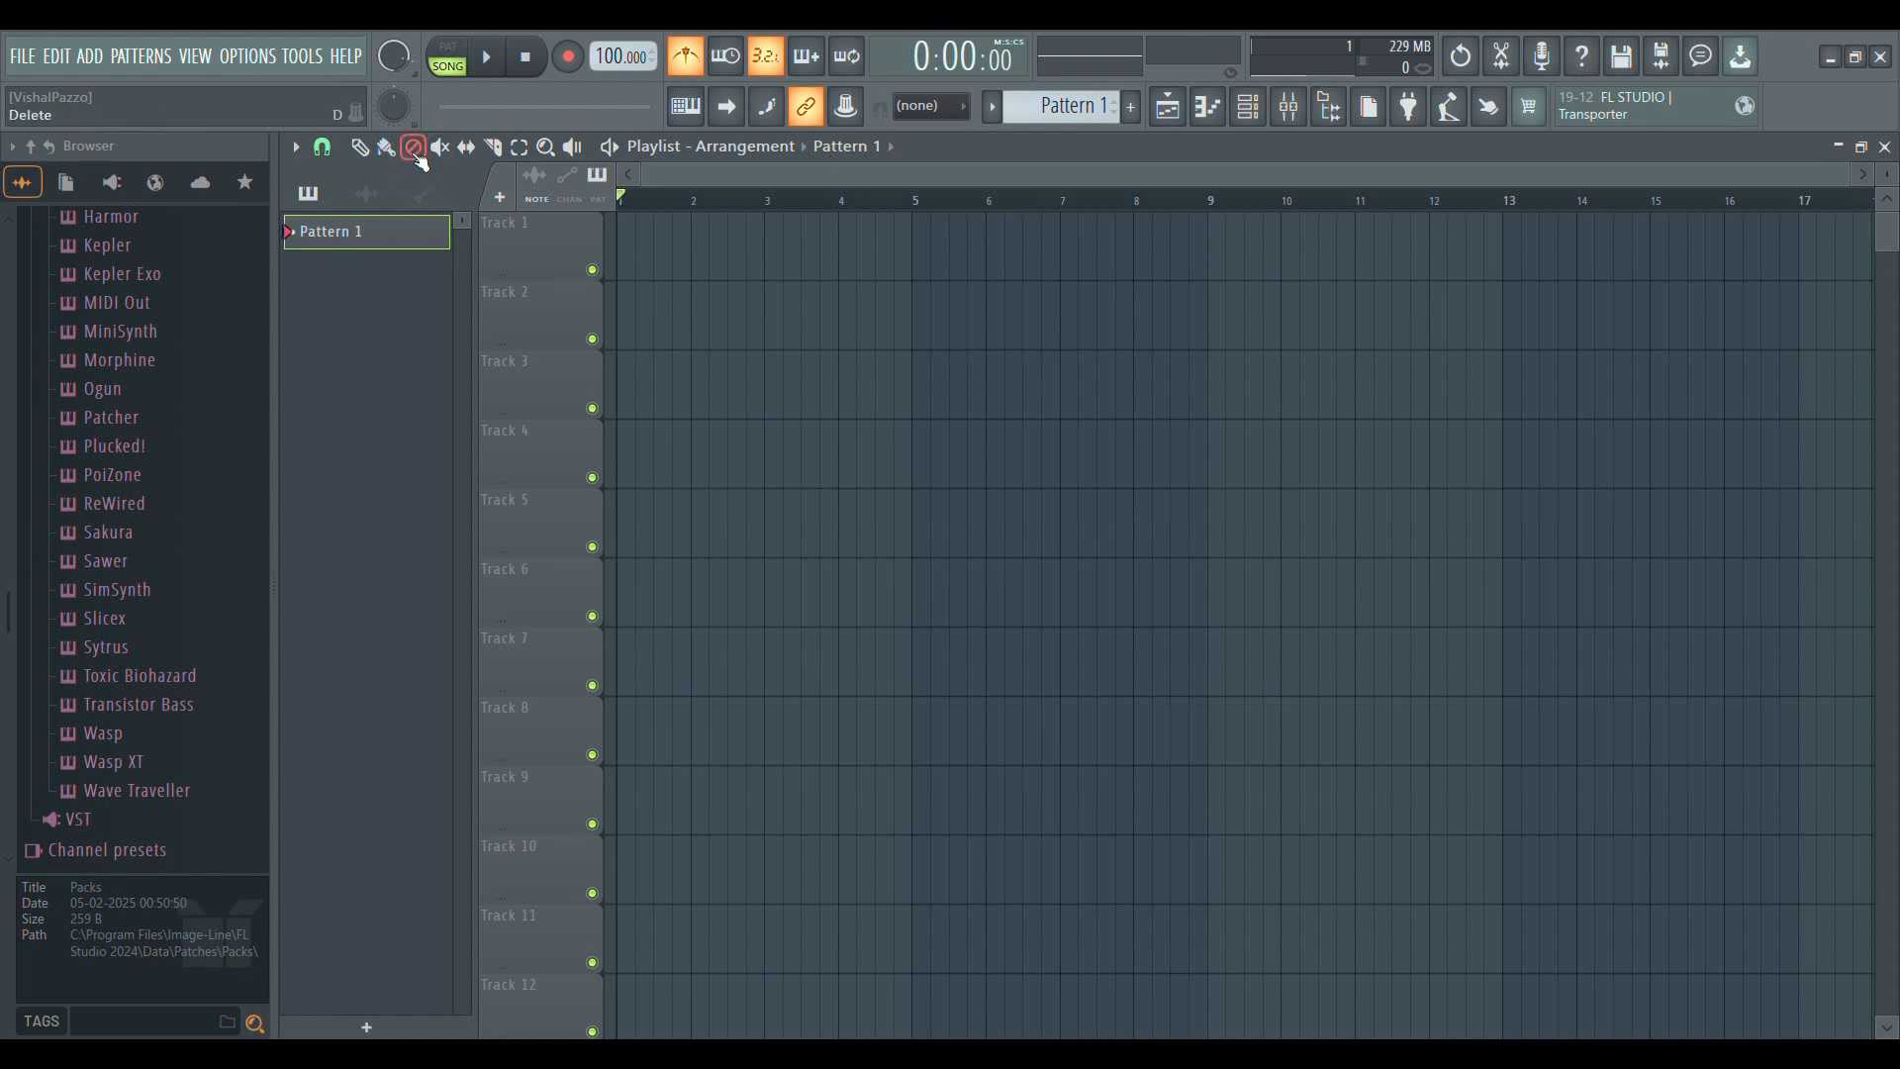
# Draw a single Pattern 1 clip at bar 1 of Track 1 and erase it with the Draw tool still active
pyautogui.click(359, 148)
pyautogui.moveTo(755, 259); pyautogui.dragTo(602, 284)
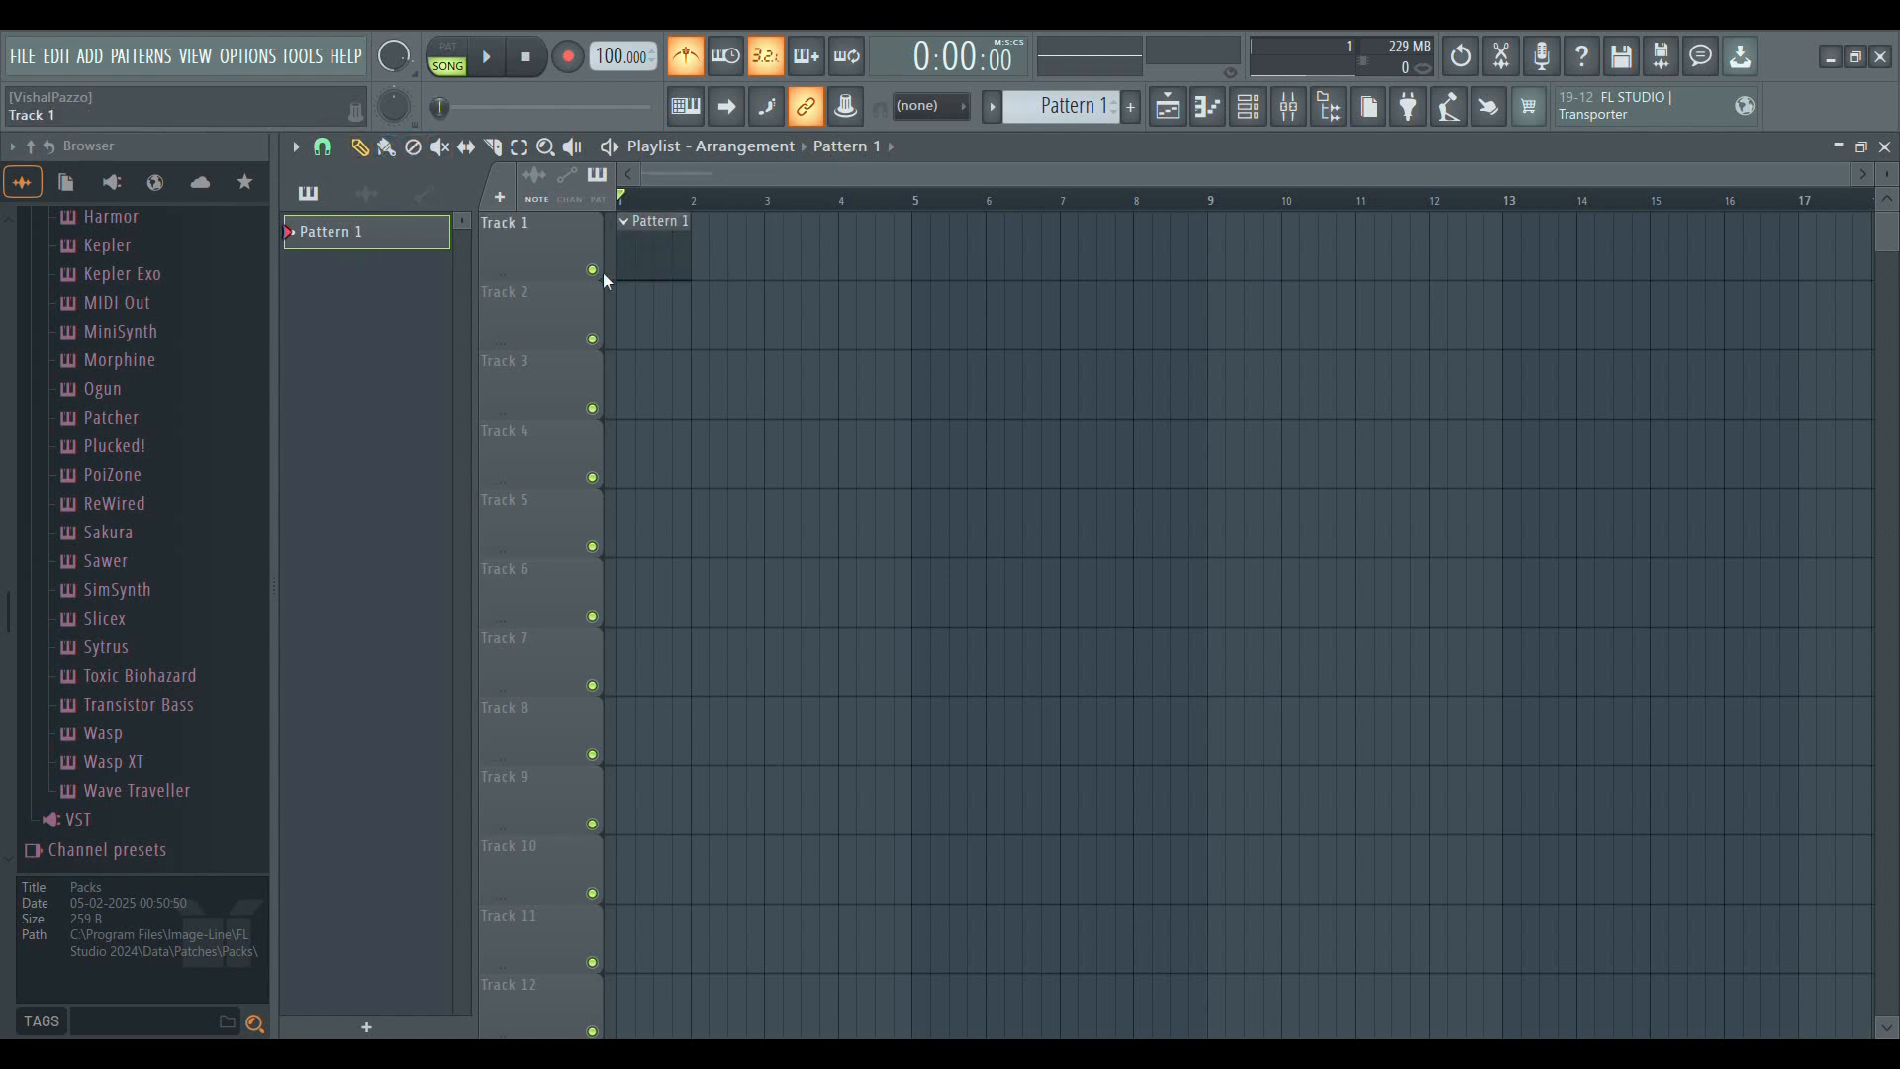
pyautogui.click(662, 257)
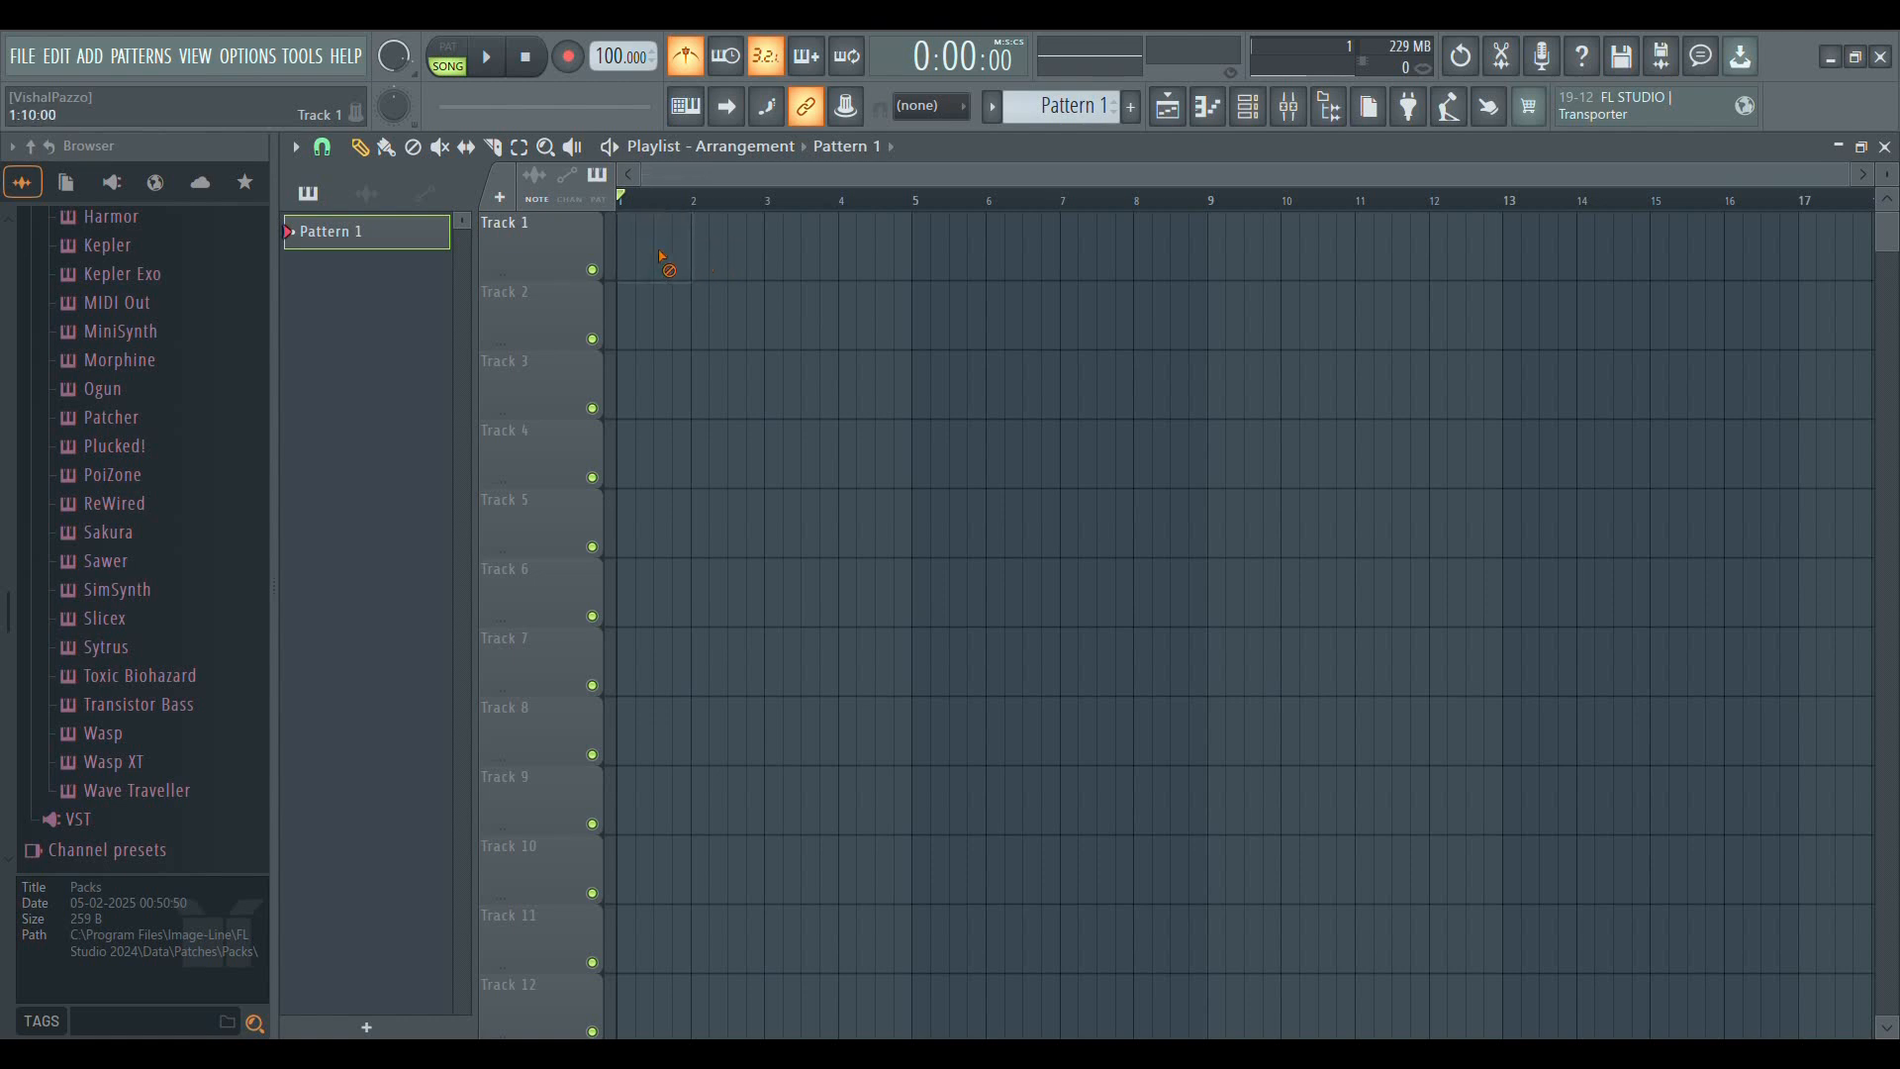
# Redraw the Pattern 1 clip at bar 1 of Track 1 and remove it using the Delete tool
pyautogui.click(628, 265)
pyautogui.click(413, 146)
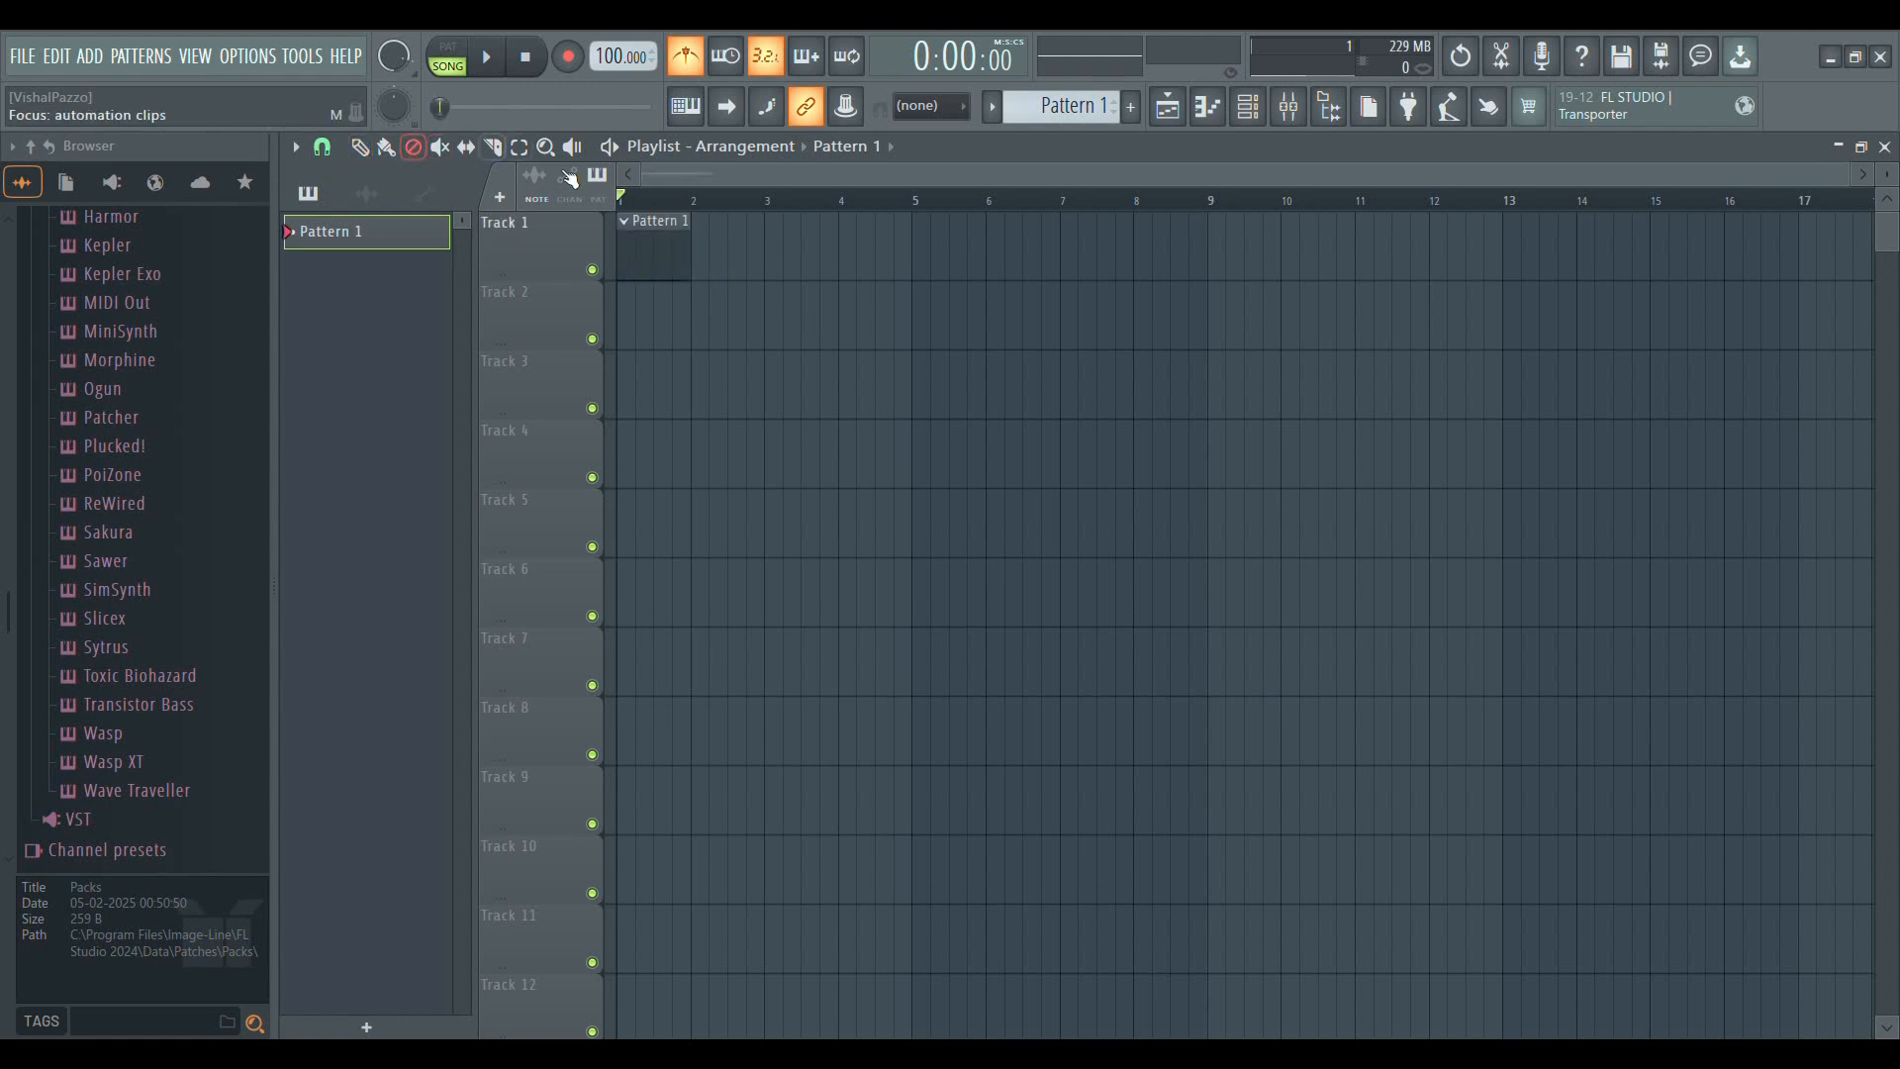
pyautogui.click(658, 240)
# Draw four consecutive Pattern 1 clips on Track 1, filling bars 1 to 4
pyautogui.click(360, 147)
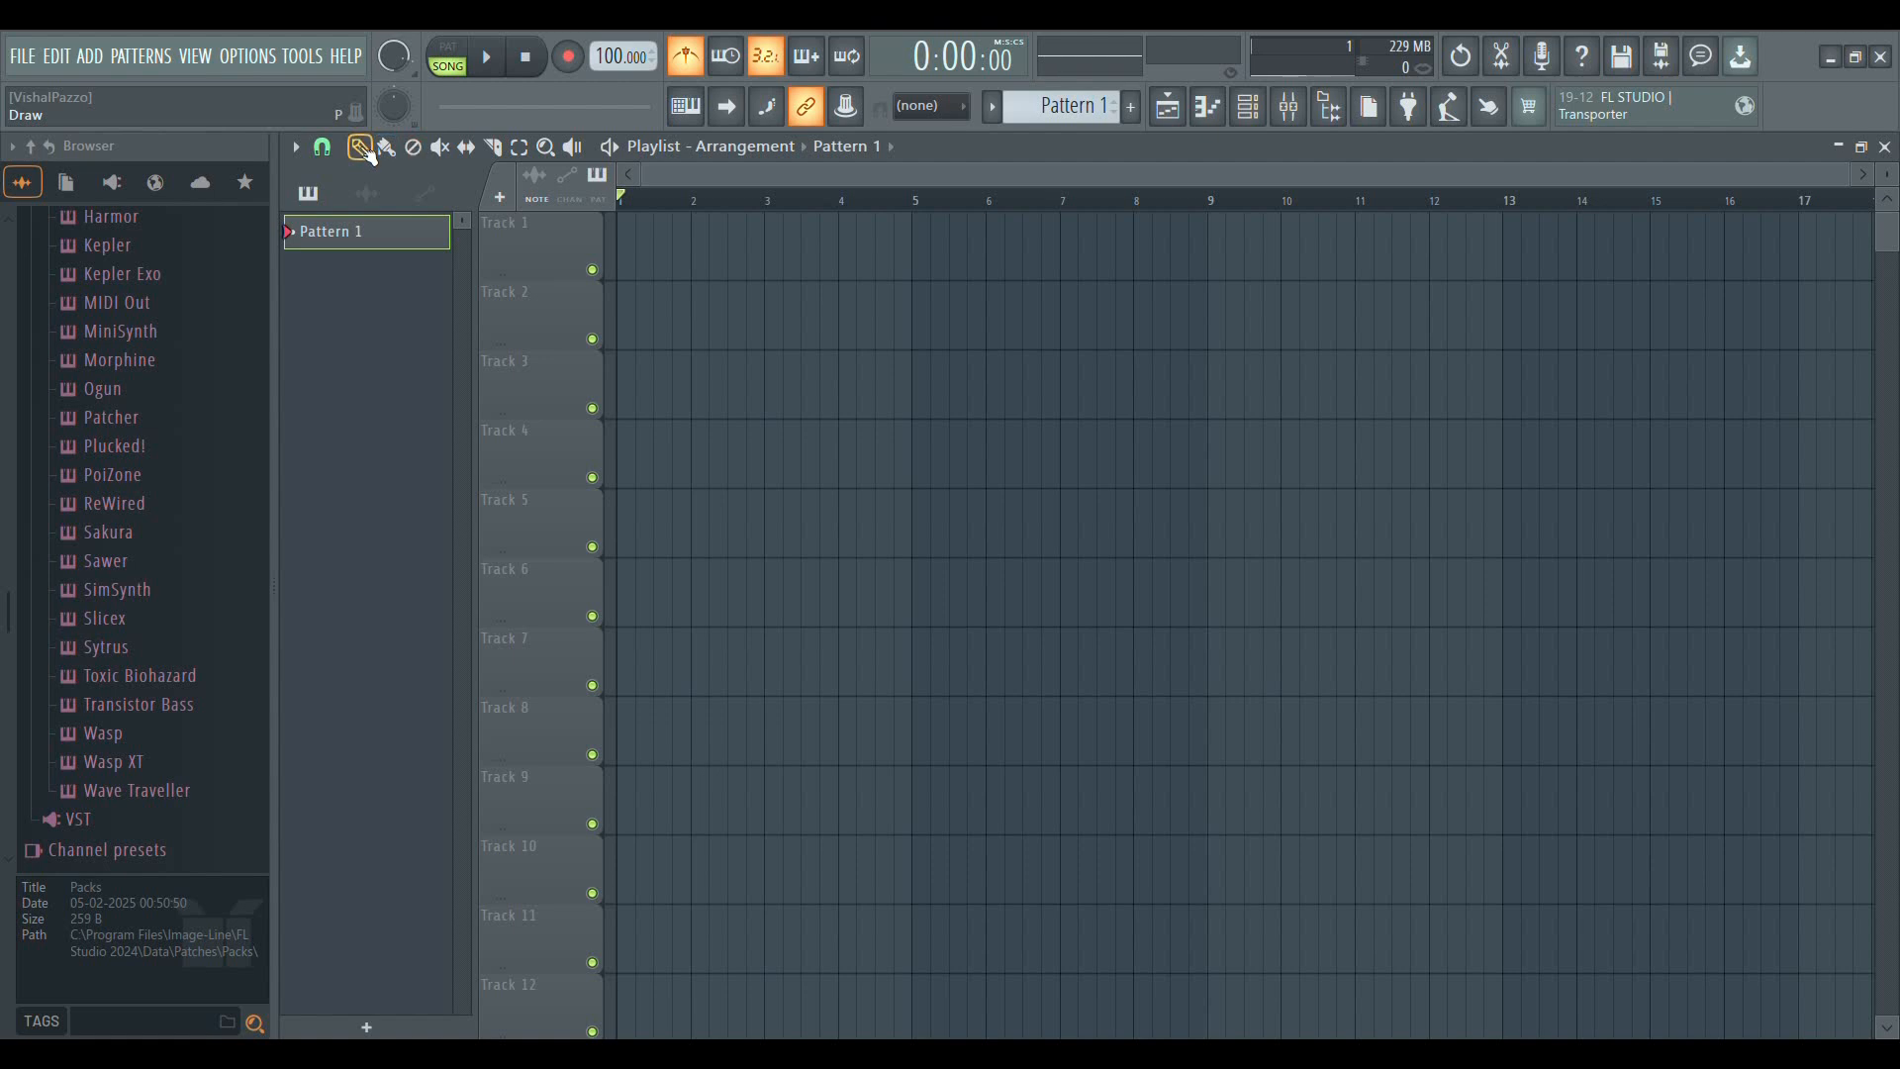
pyautogui.click(648, 263)
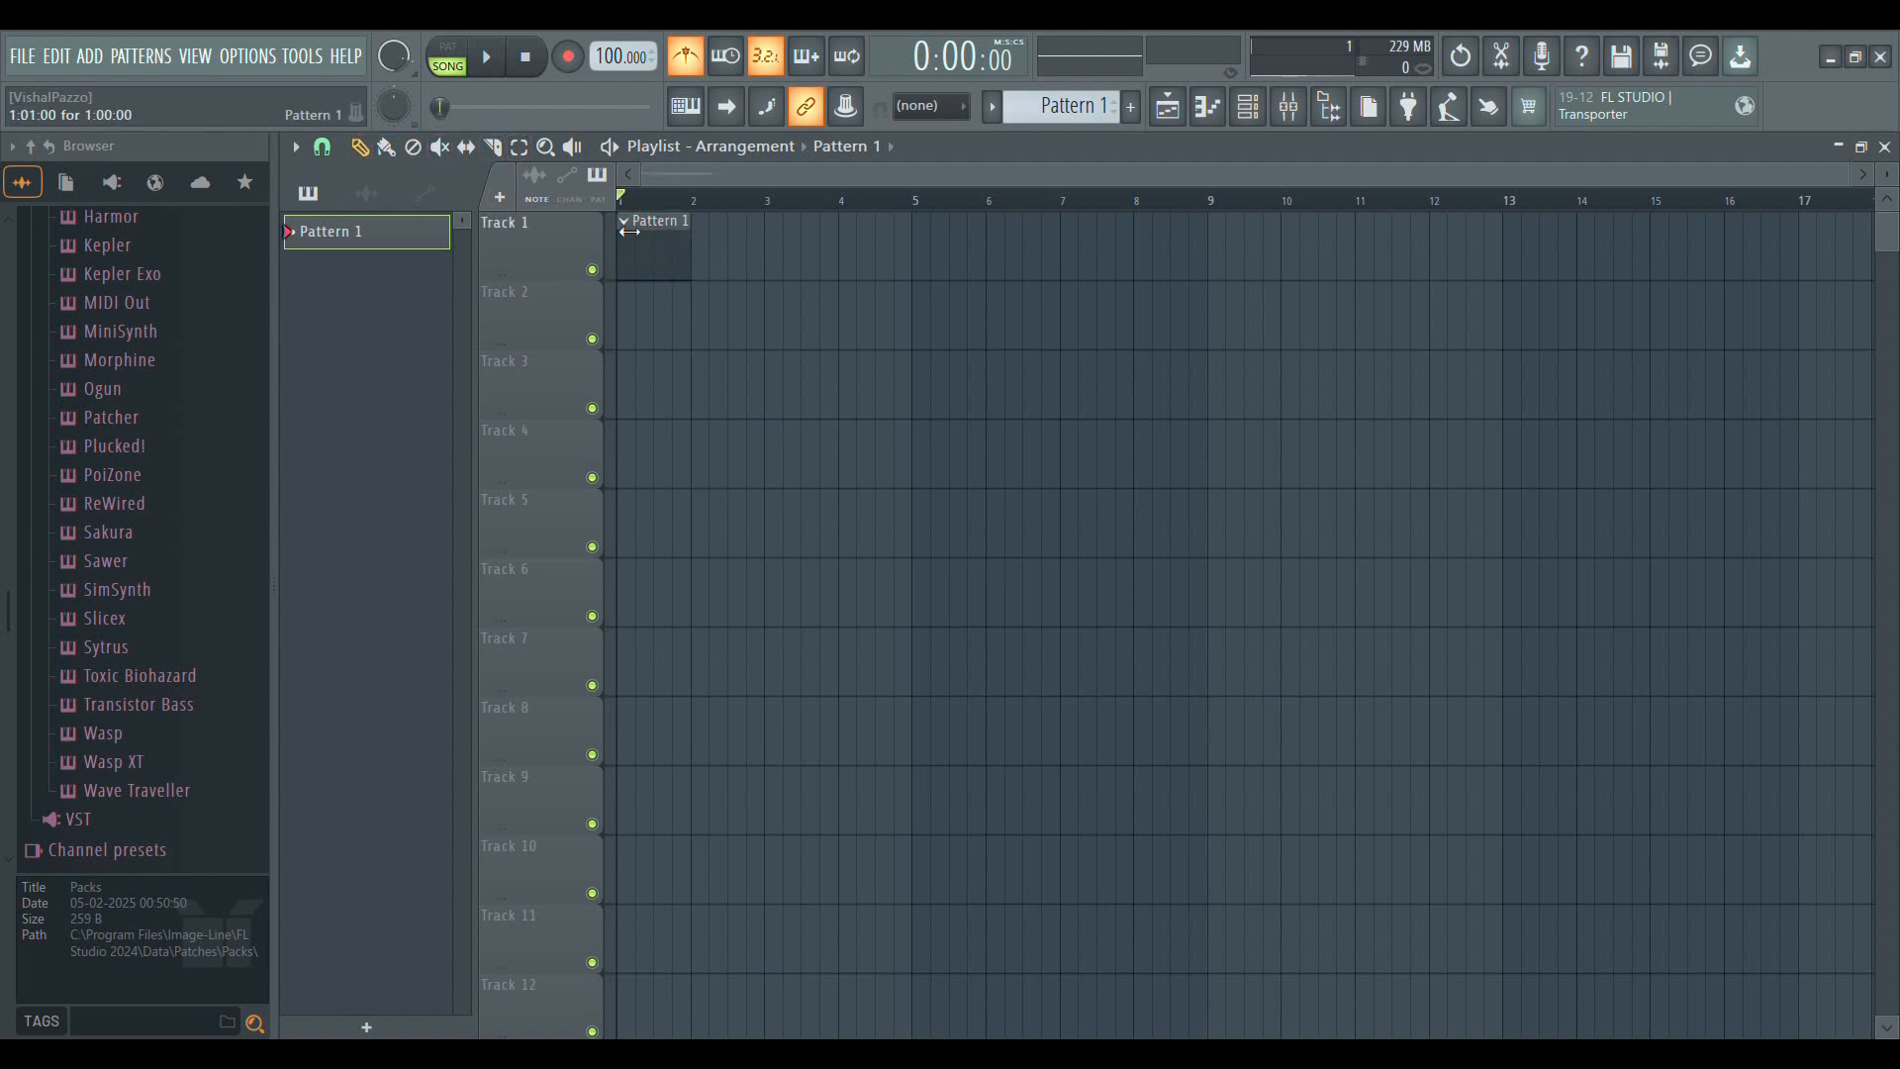
pyautogui.click(439, 147)
pyautogui.click(359, 147)
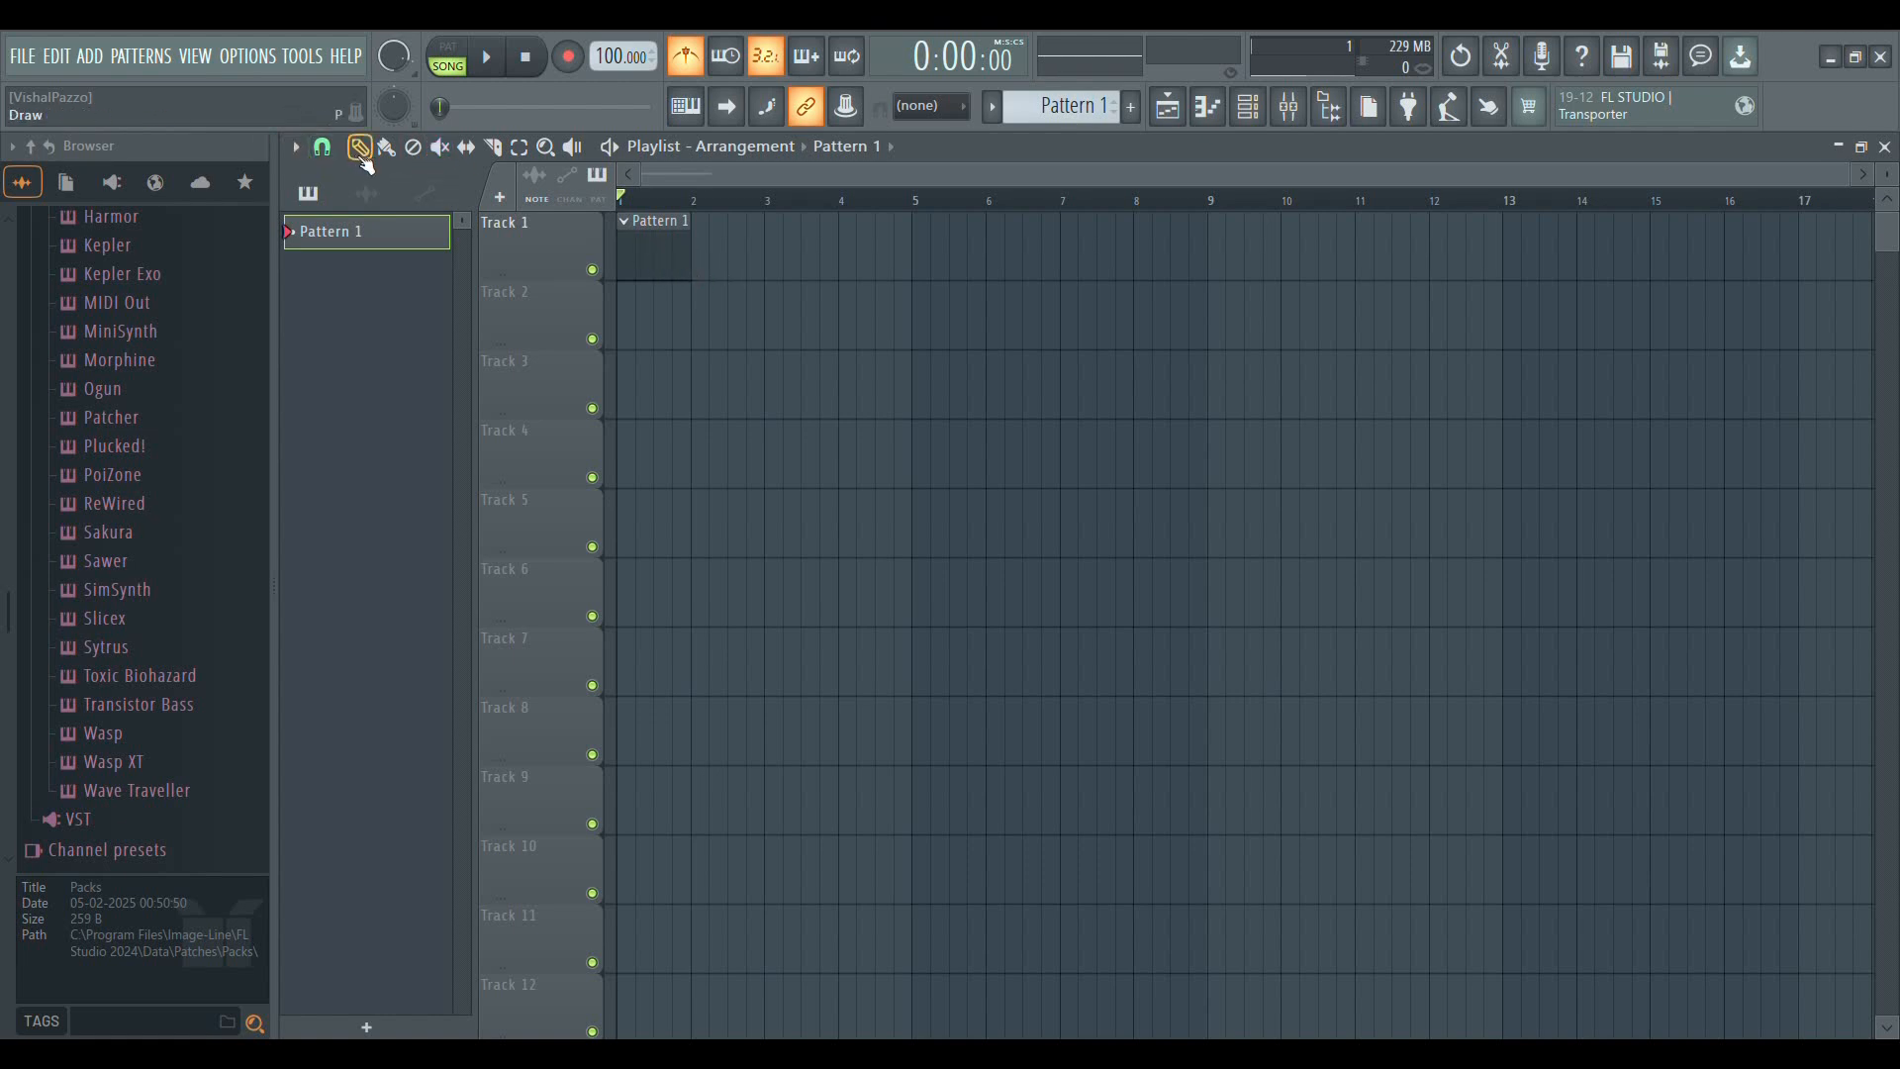
pyautogui.click(704, 273)
pyautogui.click(792, 265)
pyautogui.click(856, 269)
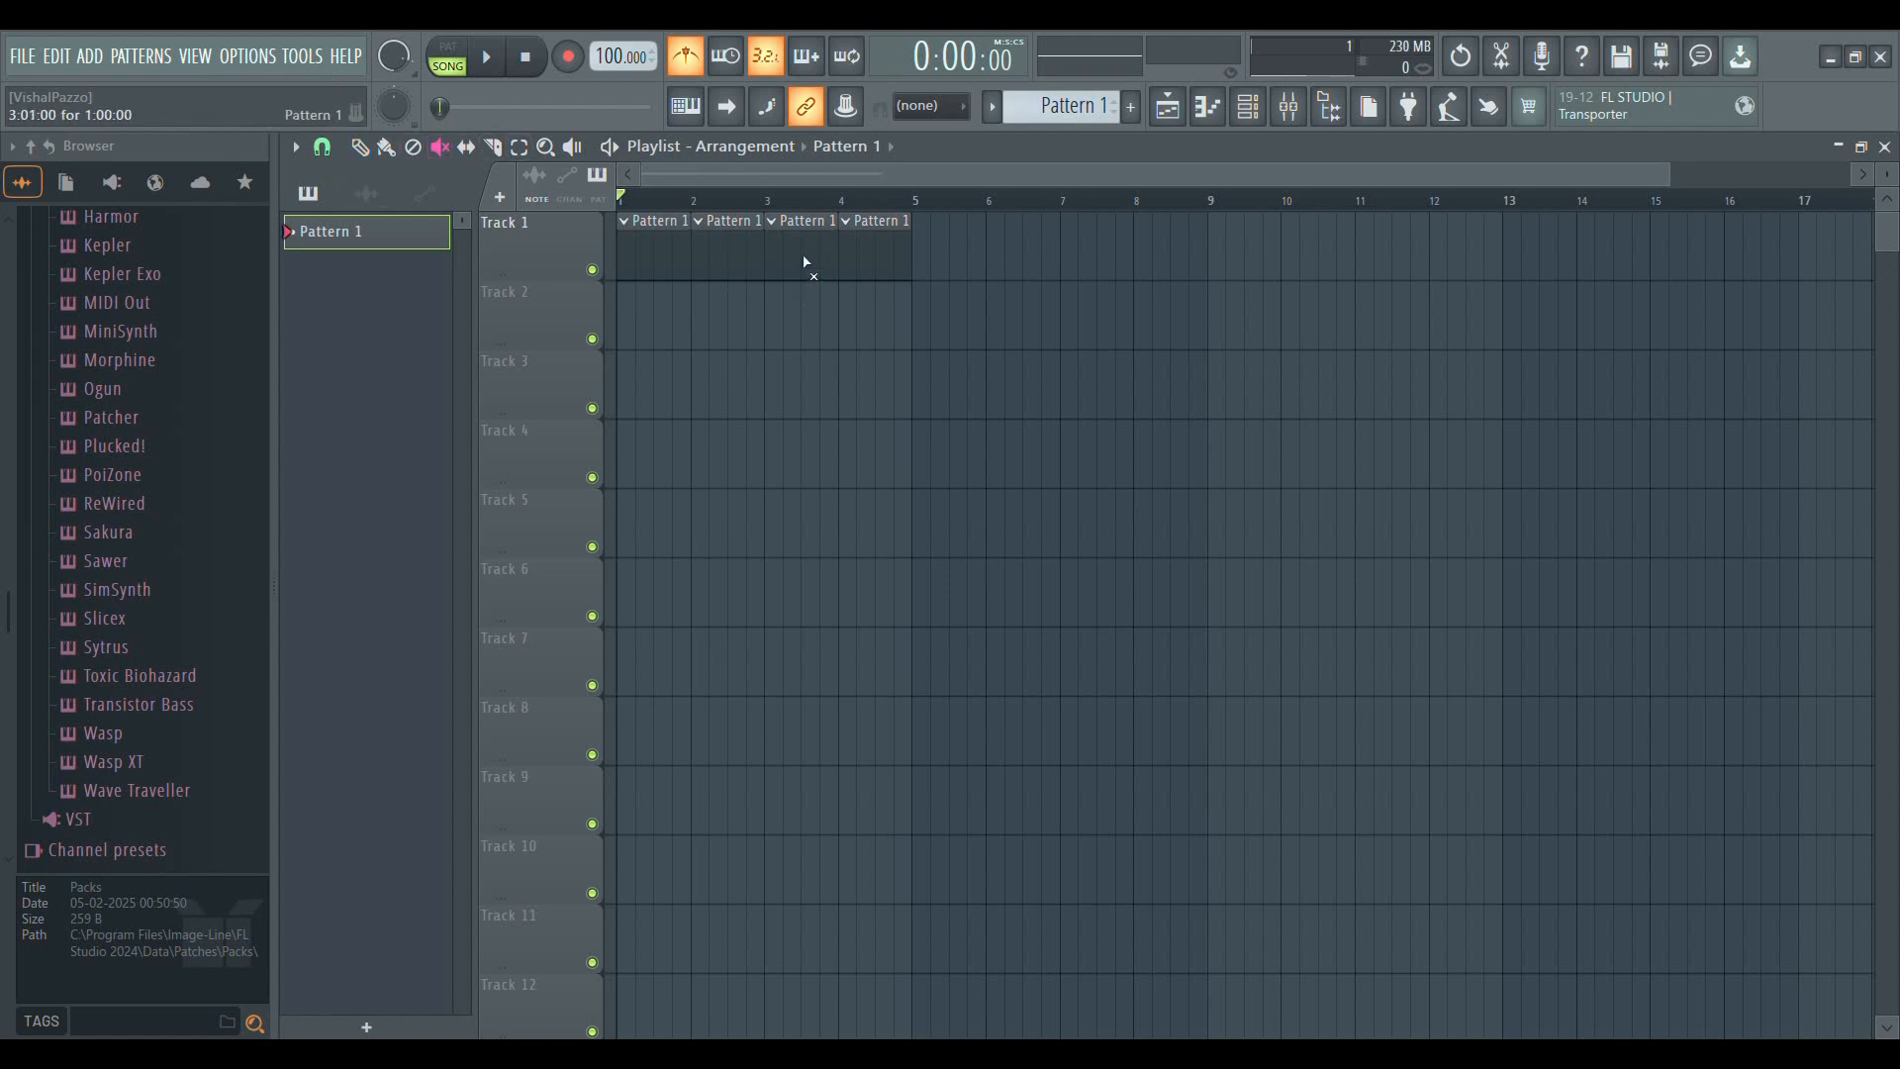
# Mute and unmute the Pattern 1 clip at bar 3 of Track 1
pyautogui.click(803, 263)
pyautogui.click(802, 266)
# Try area selections around the Track 1 clips, ending with the clips at bars 3 and 4 selected
pyautogui.moveTo(1150, 487); pyautogui.dragTo(705, 265)
pyautogui.moveTo(987, 416); pyautogui.dragTo(657, 264)
pyautogui.moveTo(952, 358); pyautogui.dragTo(801, 297)
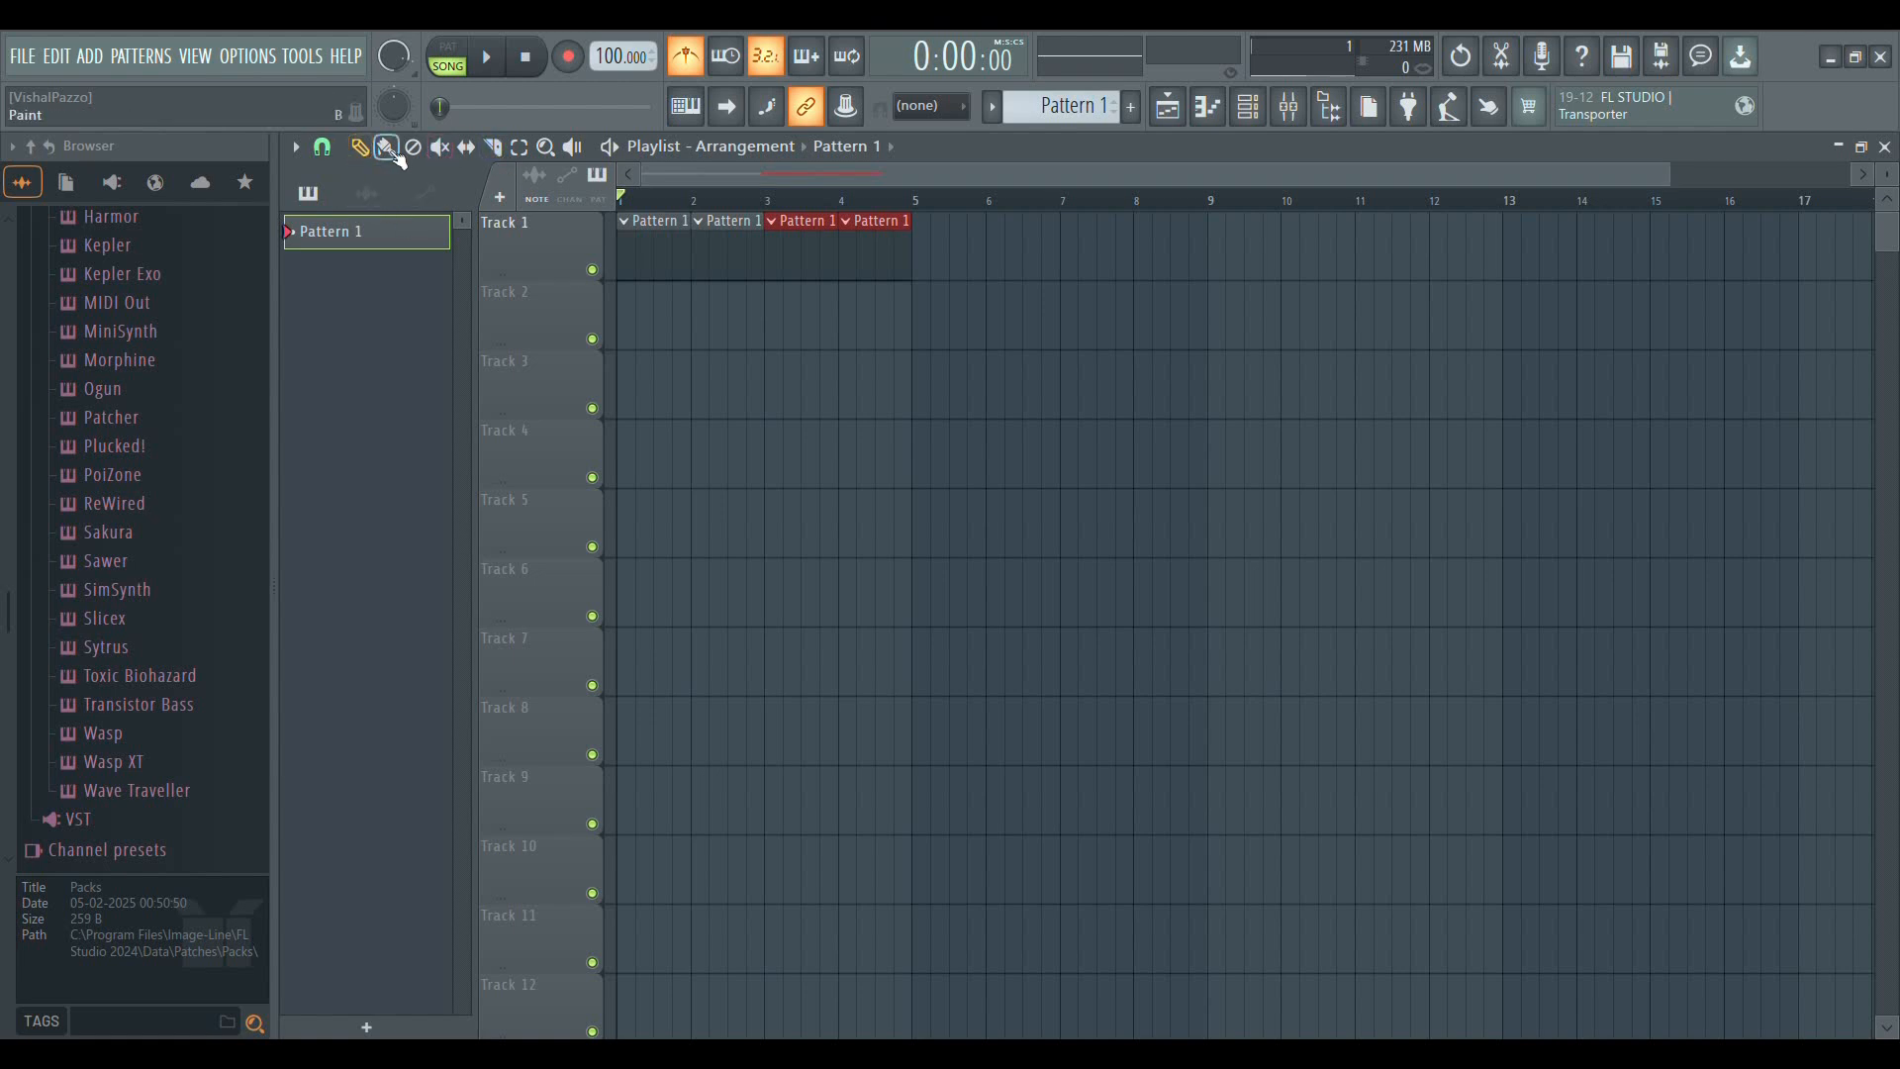
# Select all four Pattern 1 clips on Track 1 and delete them
pyautogui.scroll(3, 722, 209)
pyautogui.scroll(-4, 752, 203)
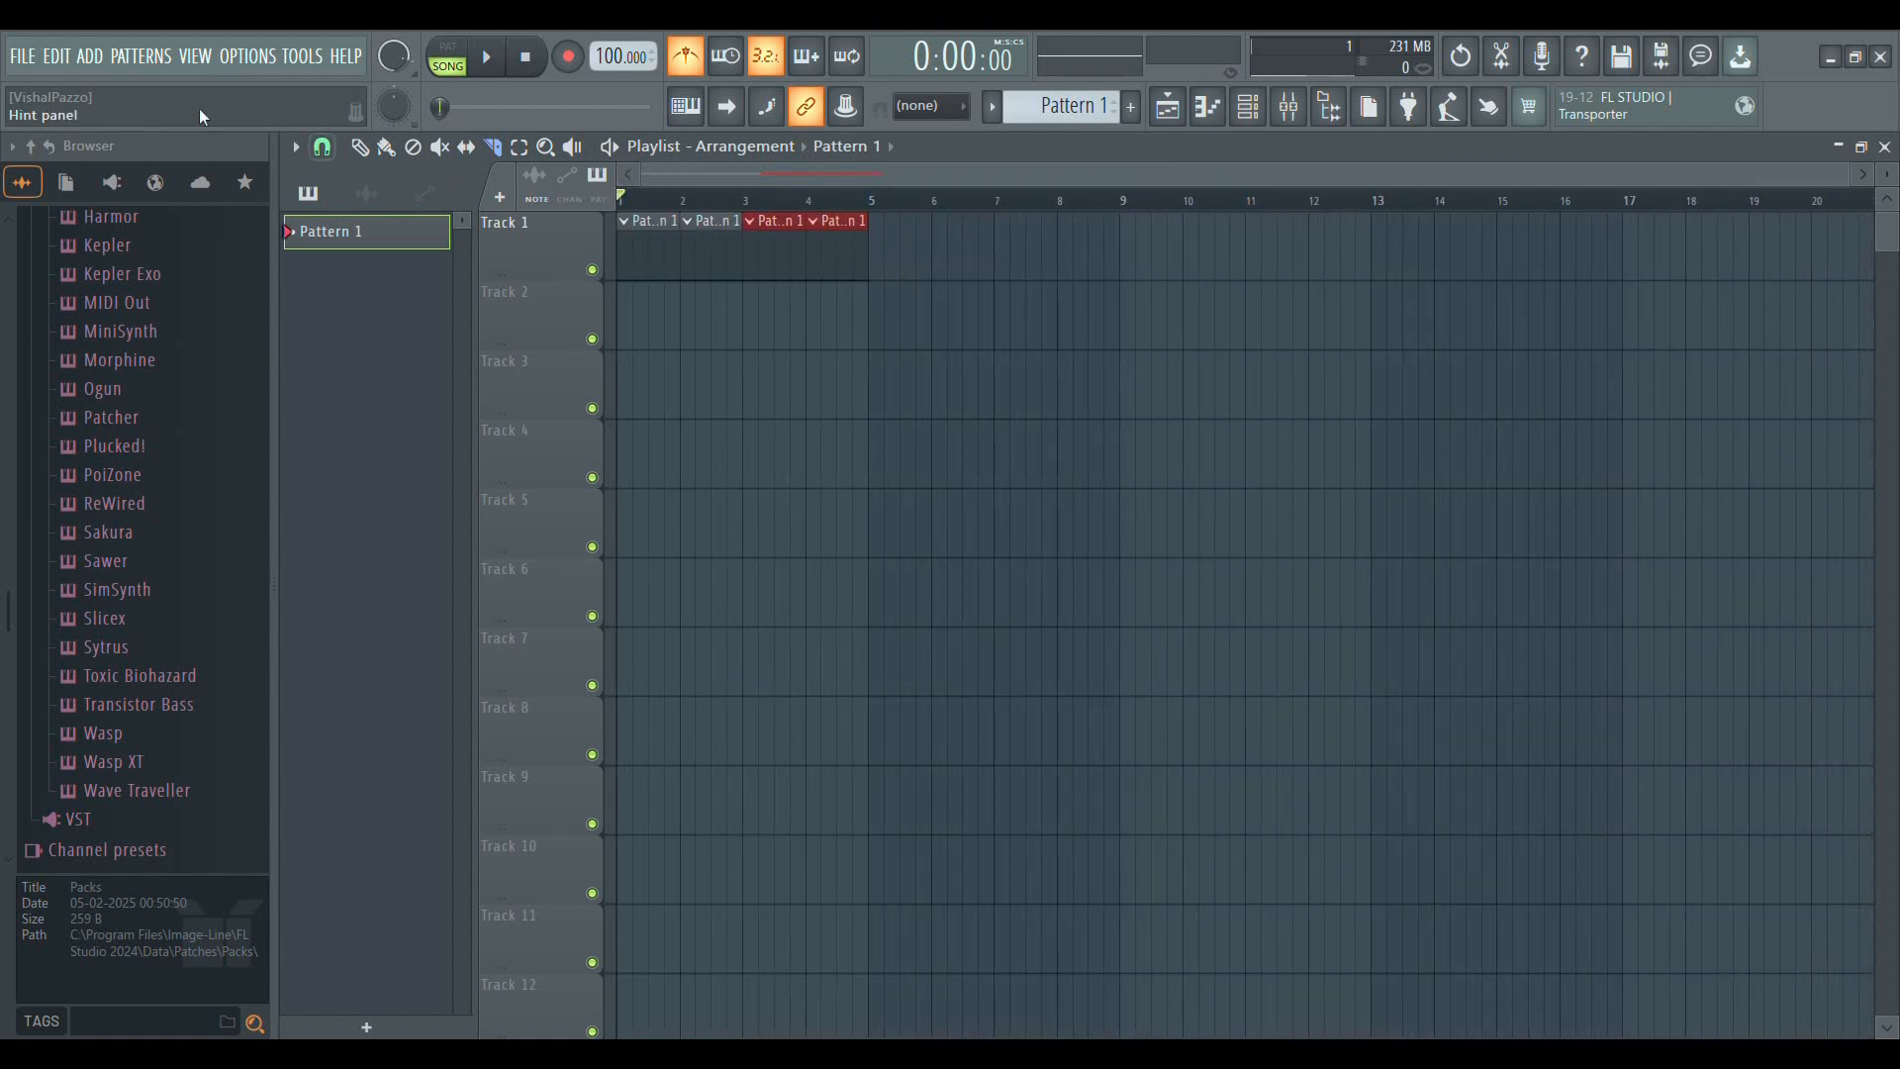
pyautogui.moveTo(898, 269); pyautogui.dragTo(654, 235)
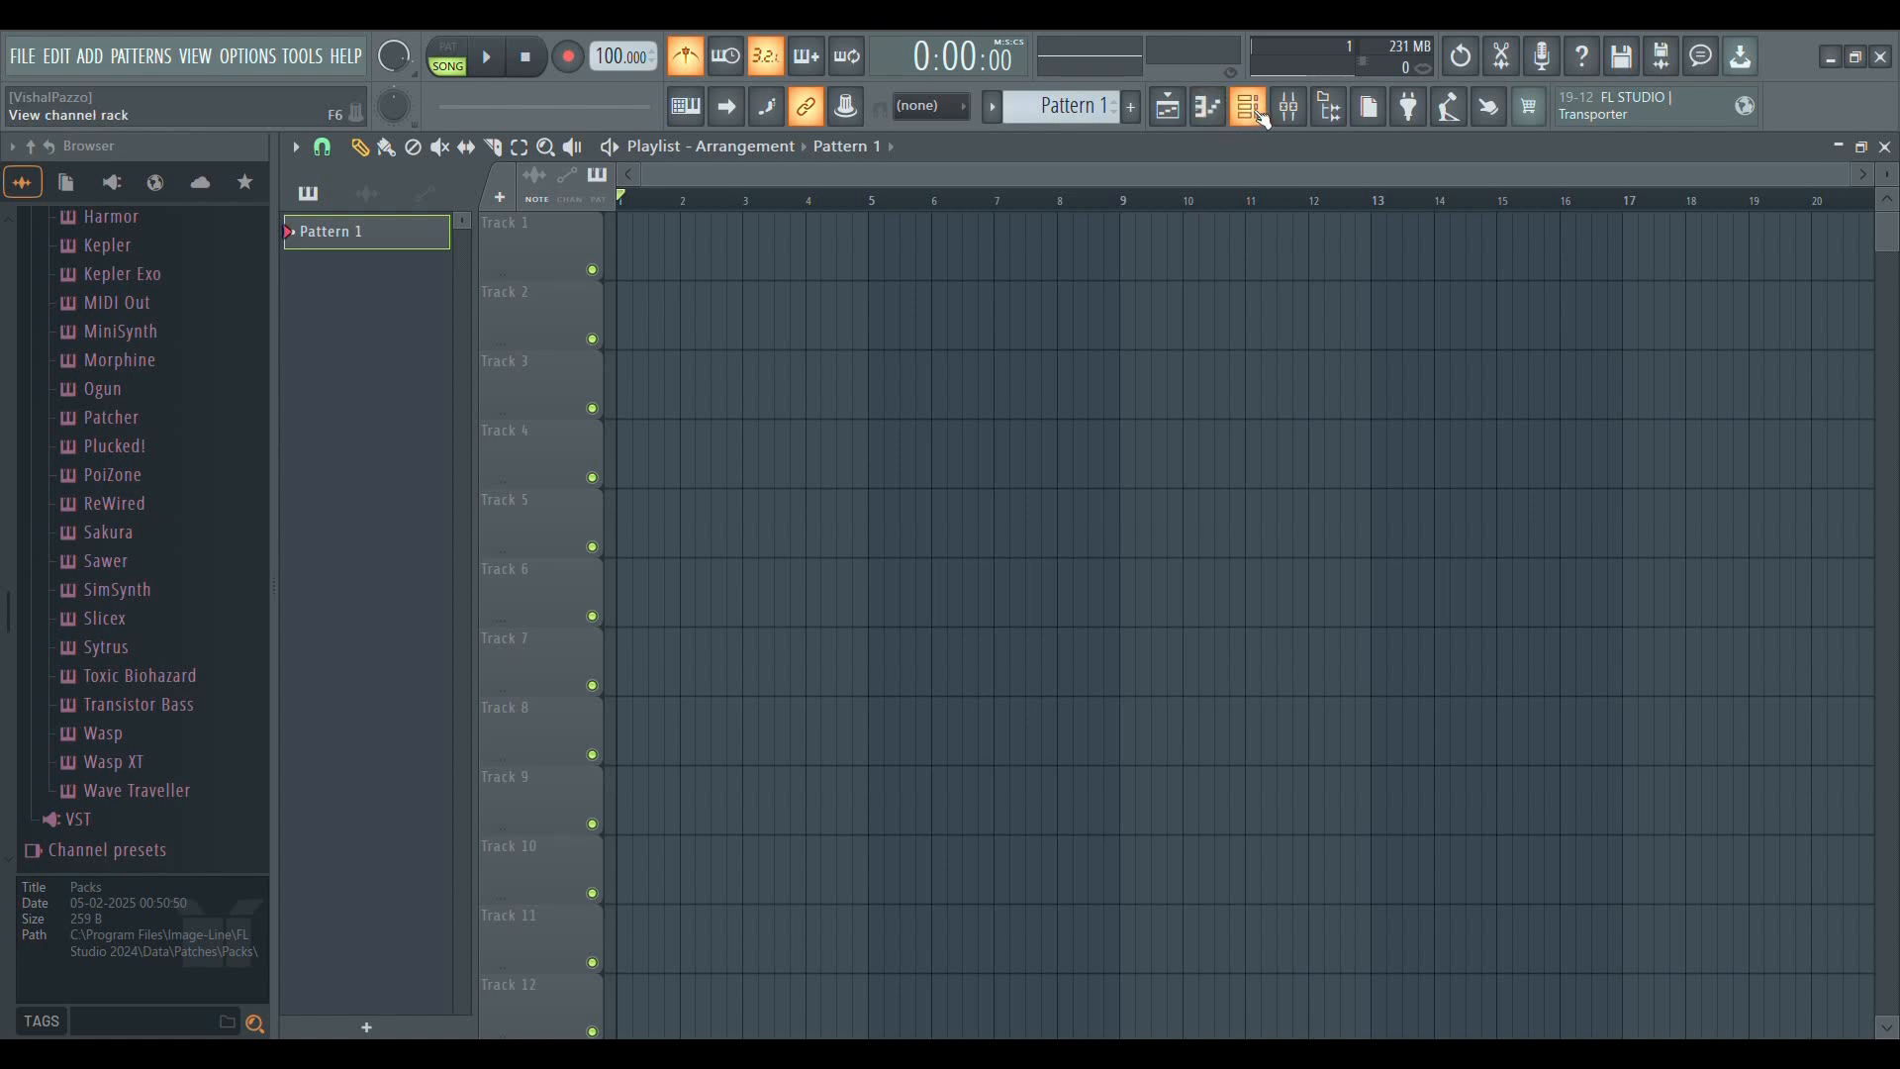
# Close the playlist and show the channel rack on its own in the workspace
pyautogui.click(1173, 114)
pyautogui.click(1174, 115)
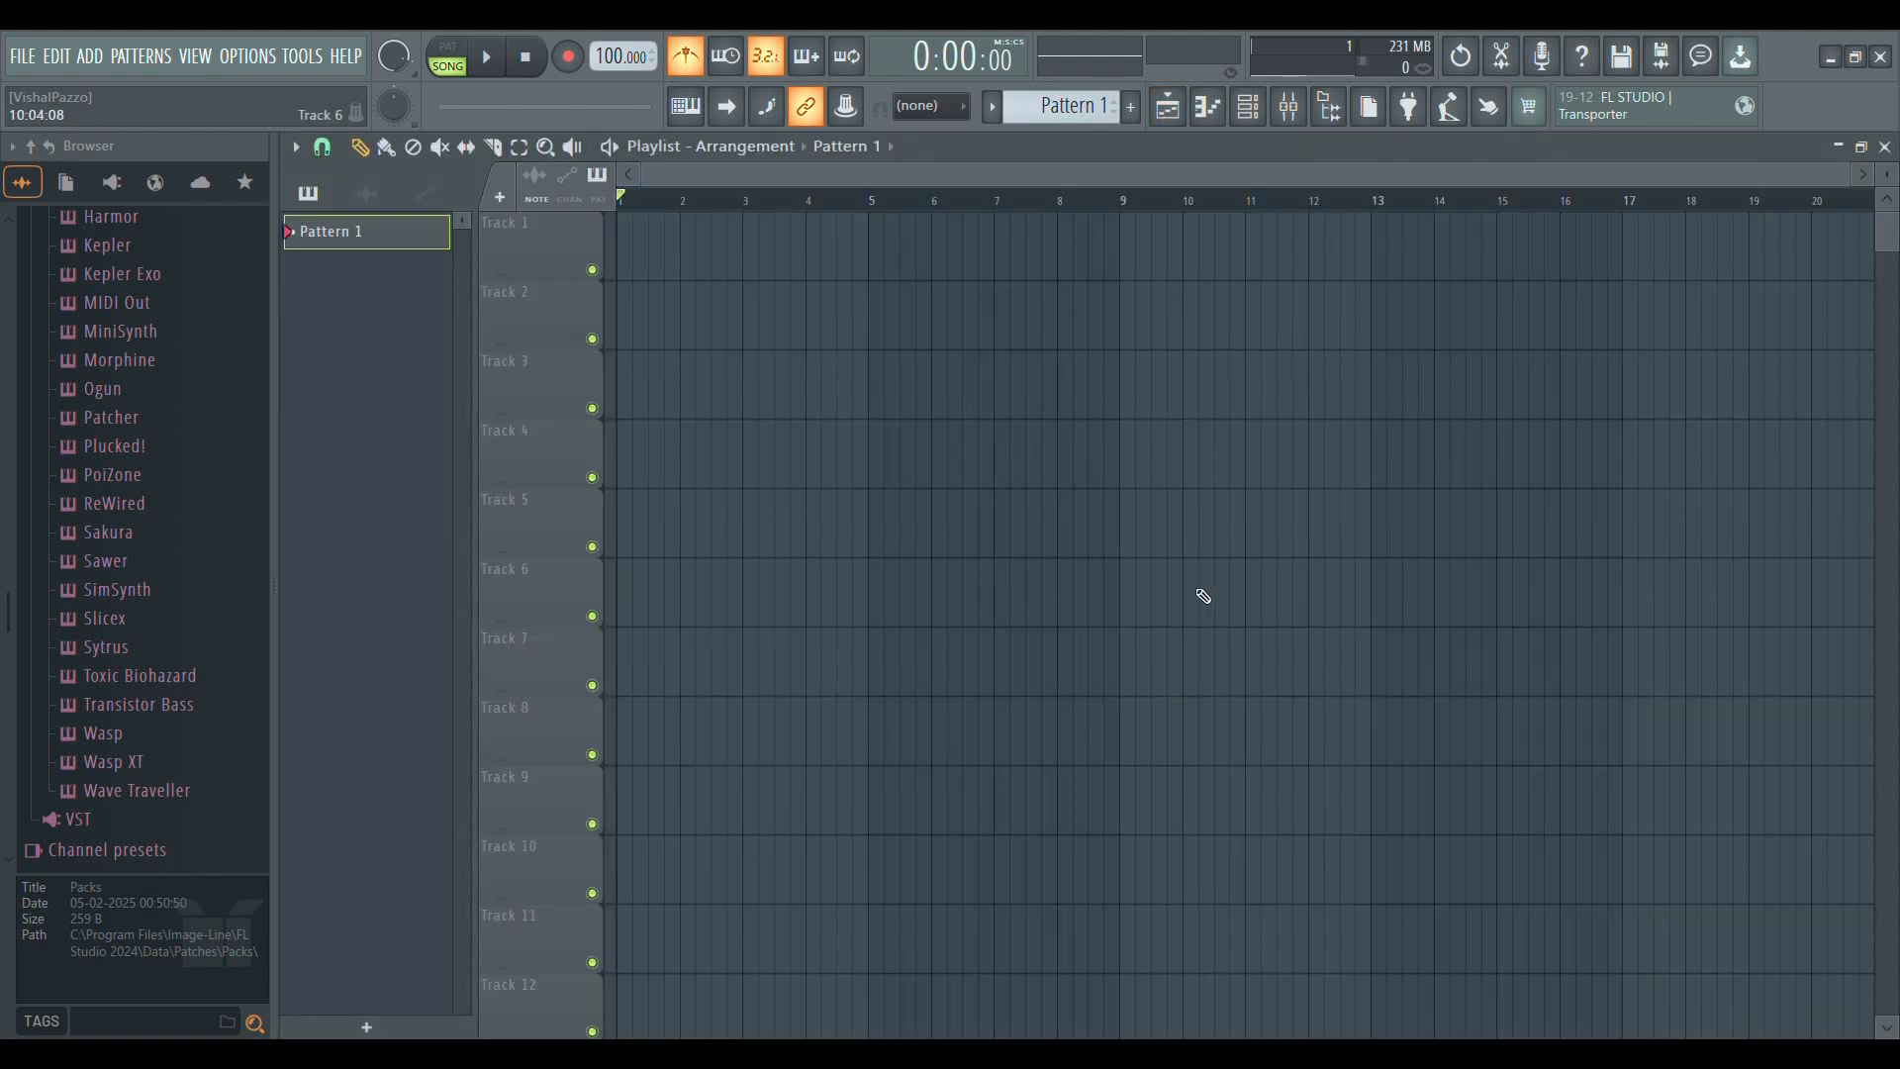
pyautogui.click(1267, 119)
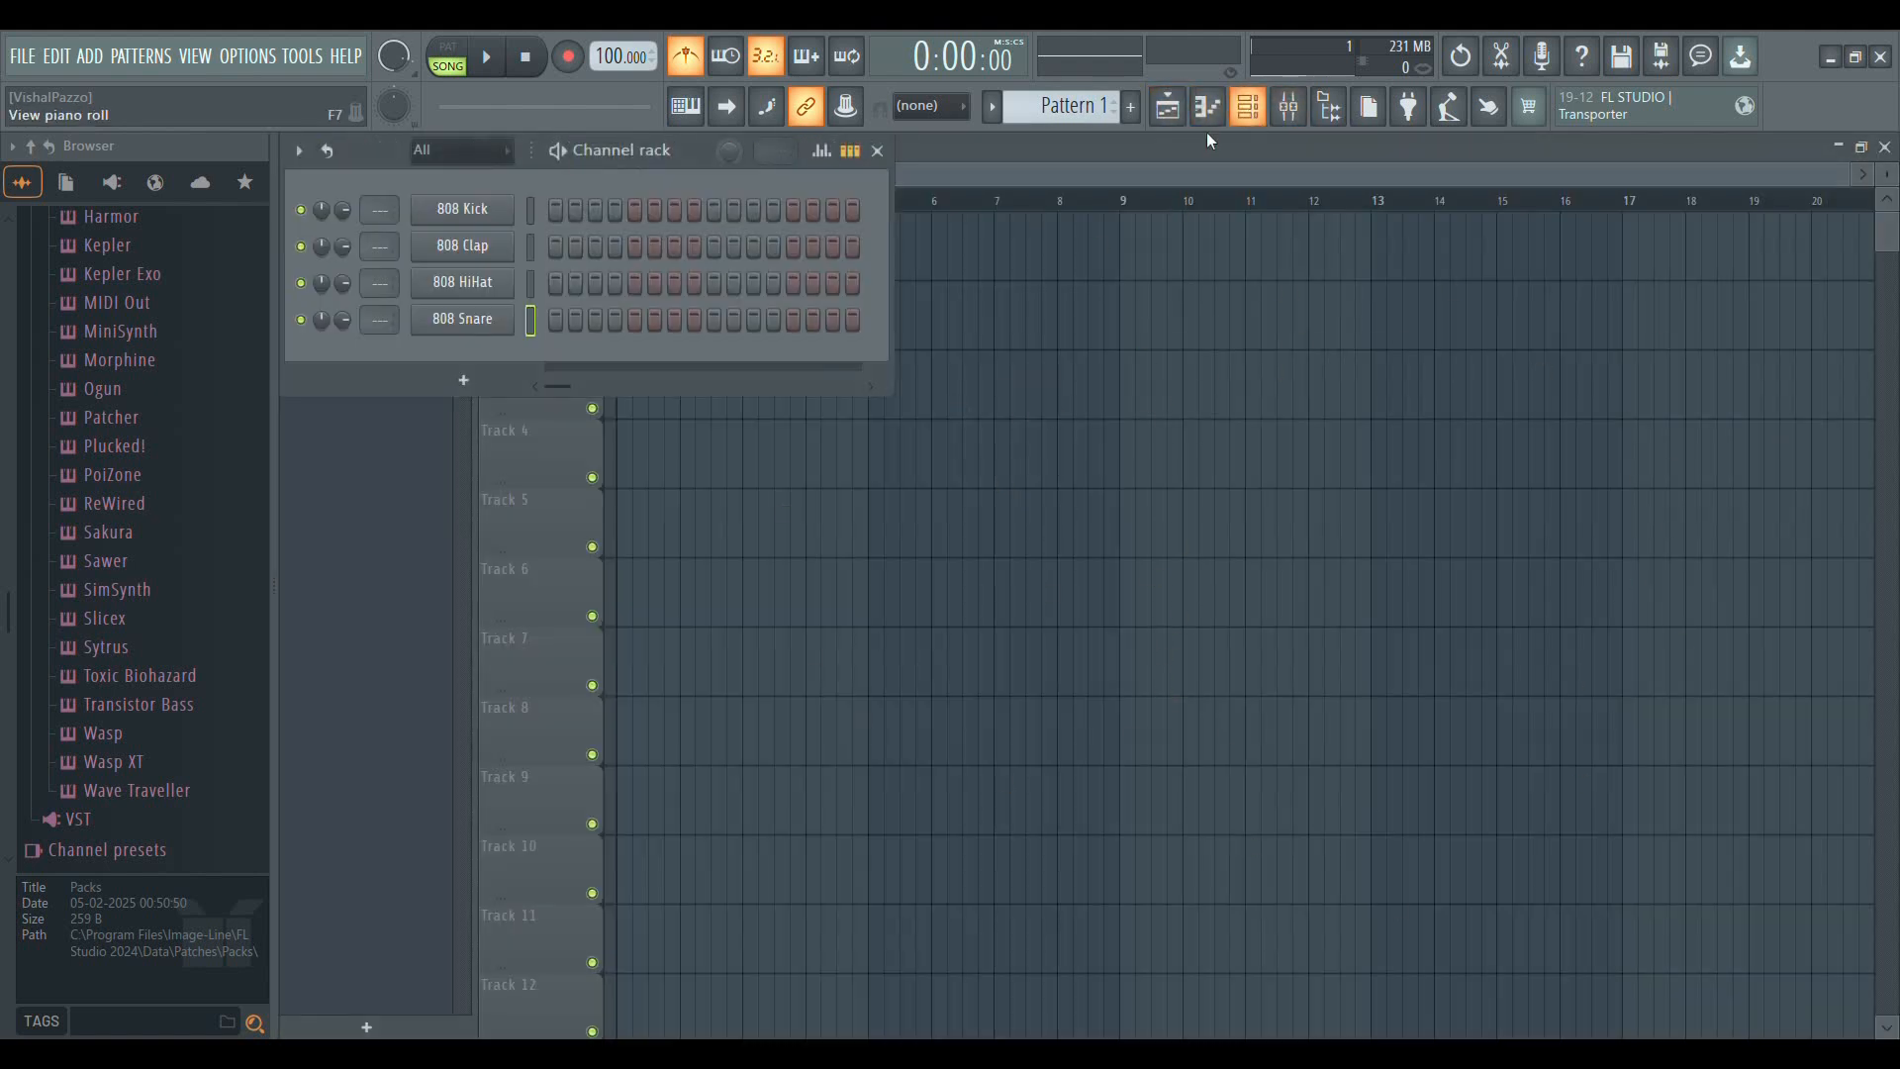
pyautogui.moveTo(687, 156)
pyautogui.mouseDown()
pyautogui.moveTo(822, 208)
pyautogui.moveTo(709, 214)
pyautogui.moveTo(667, 156)
pyautogui.mouseUp()
pyautogui.click(1884, 148)
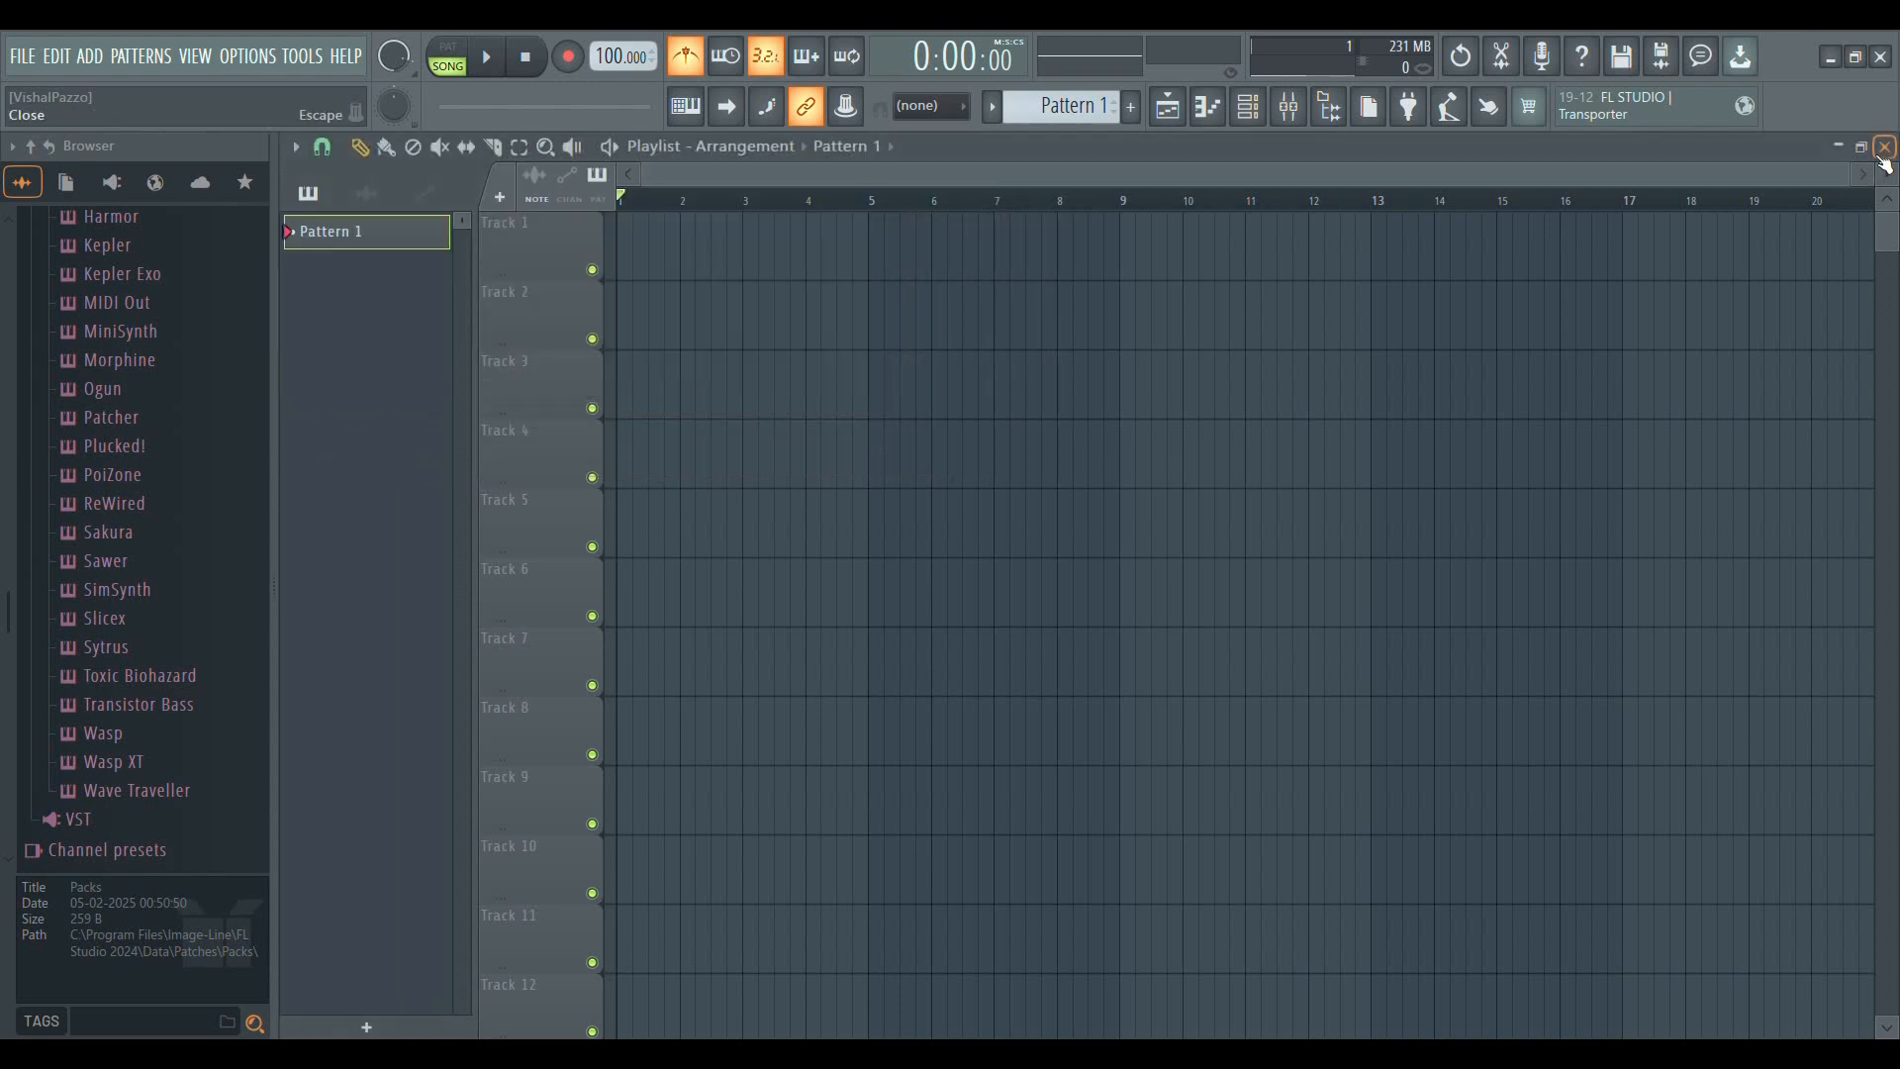
pyautogui.moveTo(685, 155)
pyautogui.mouseDown()
pyautogui.moveTo(716, 161)
pyautogui.moveTo(695, 153)
pyautogui.mouseUp()
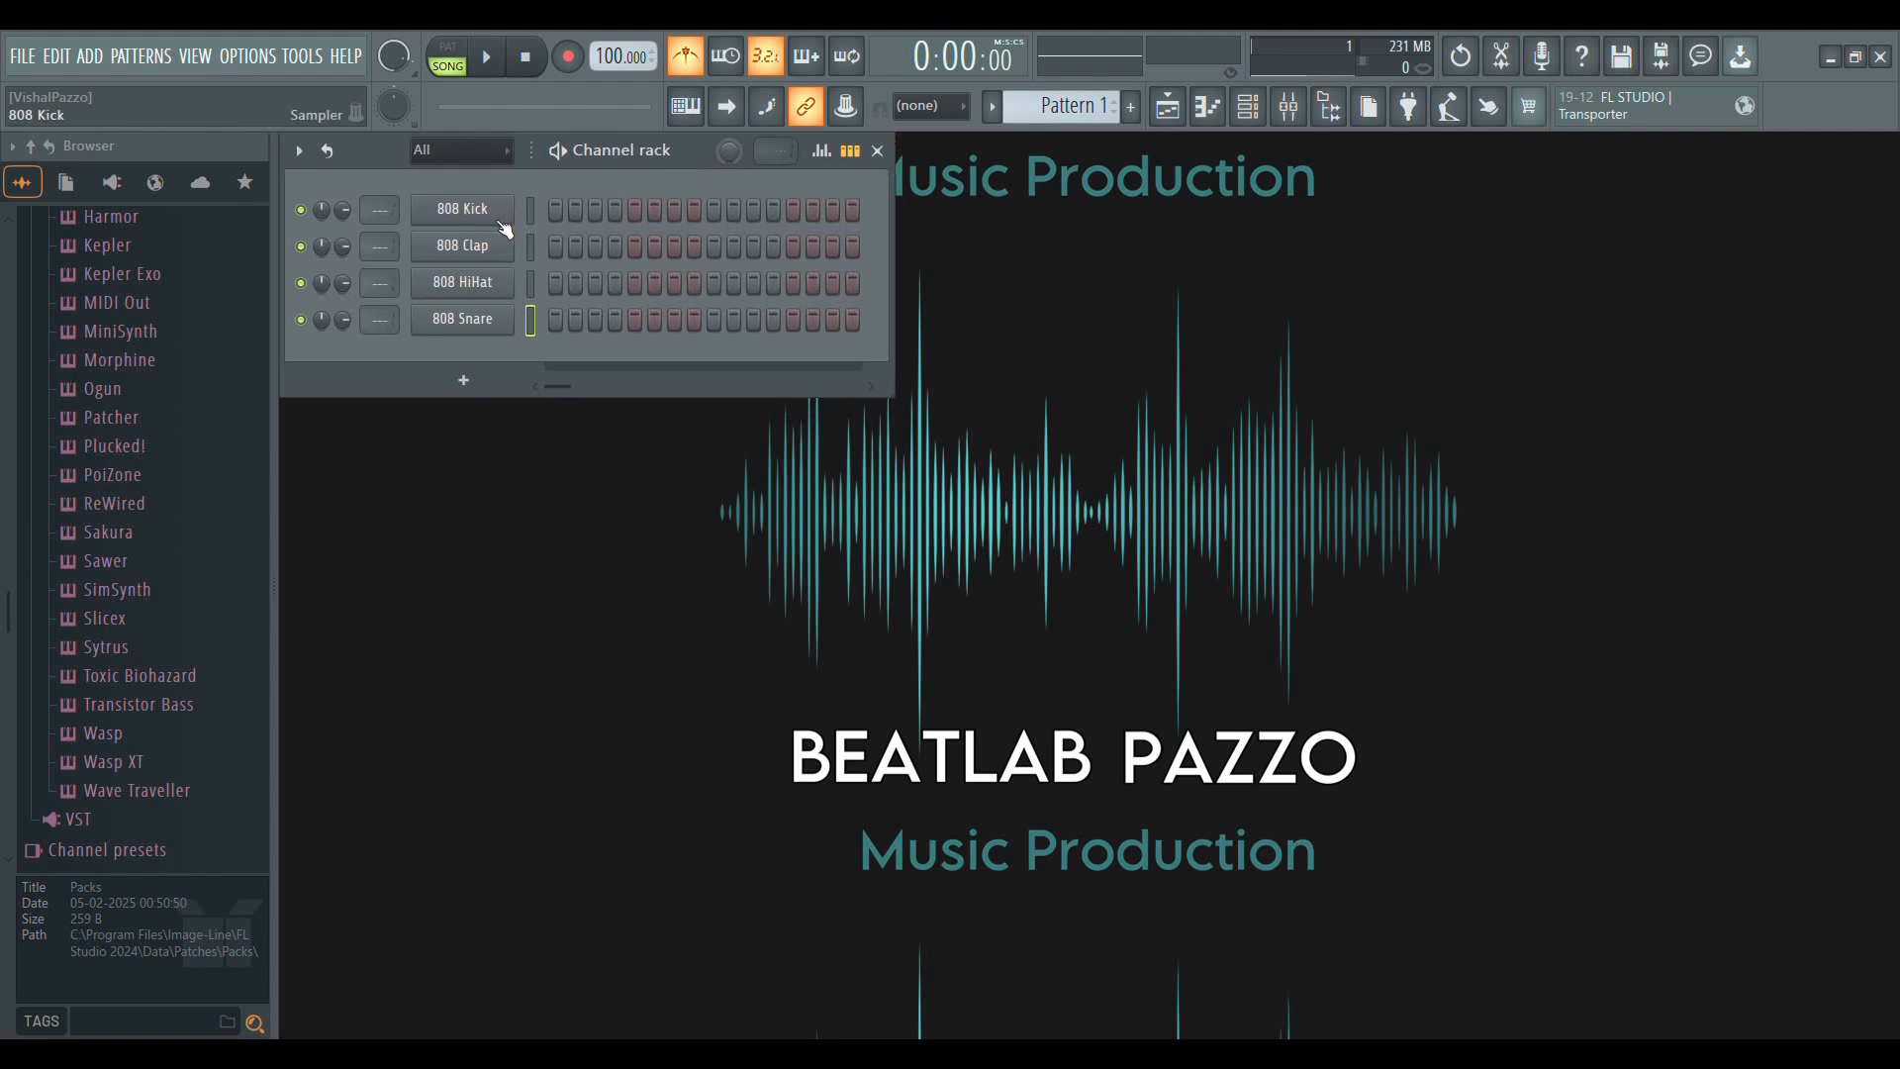
# Activate the first step of the 808 Kick channel in Pattern 1
pyautogui.click(558, 214)
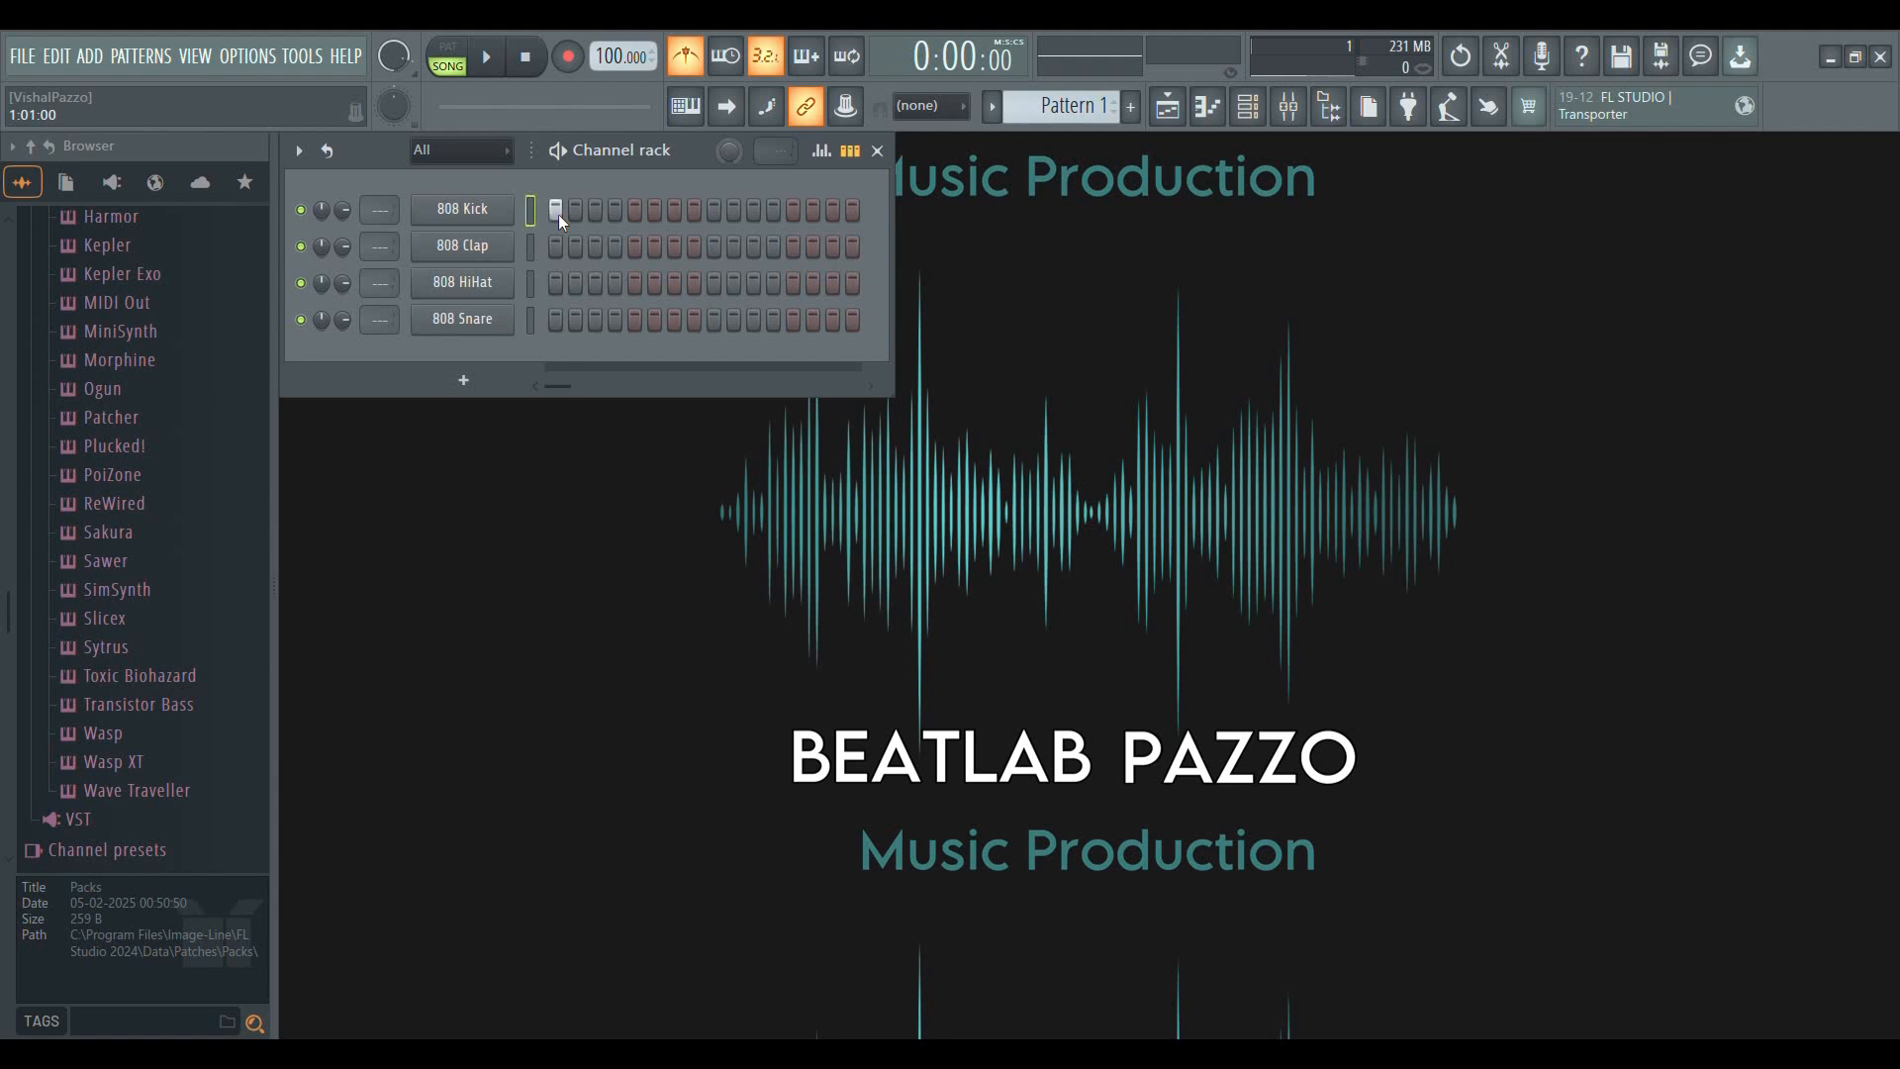
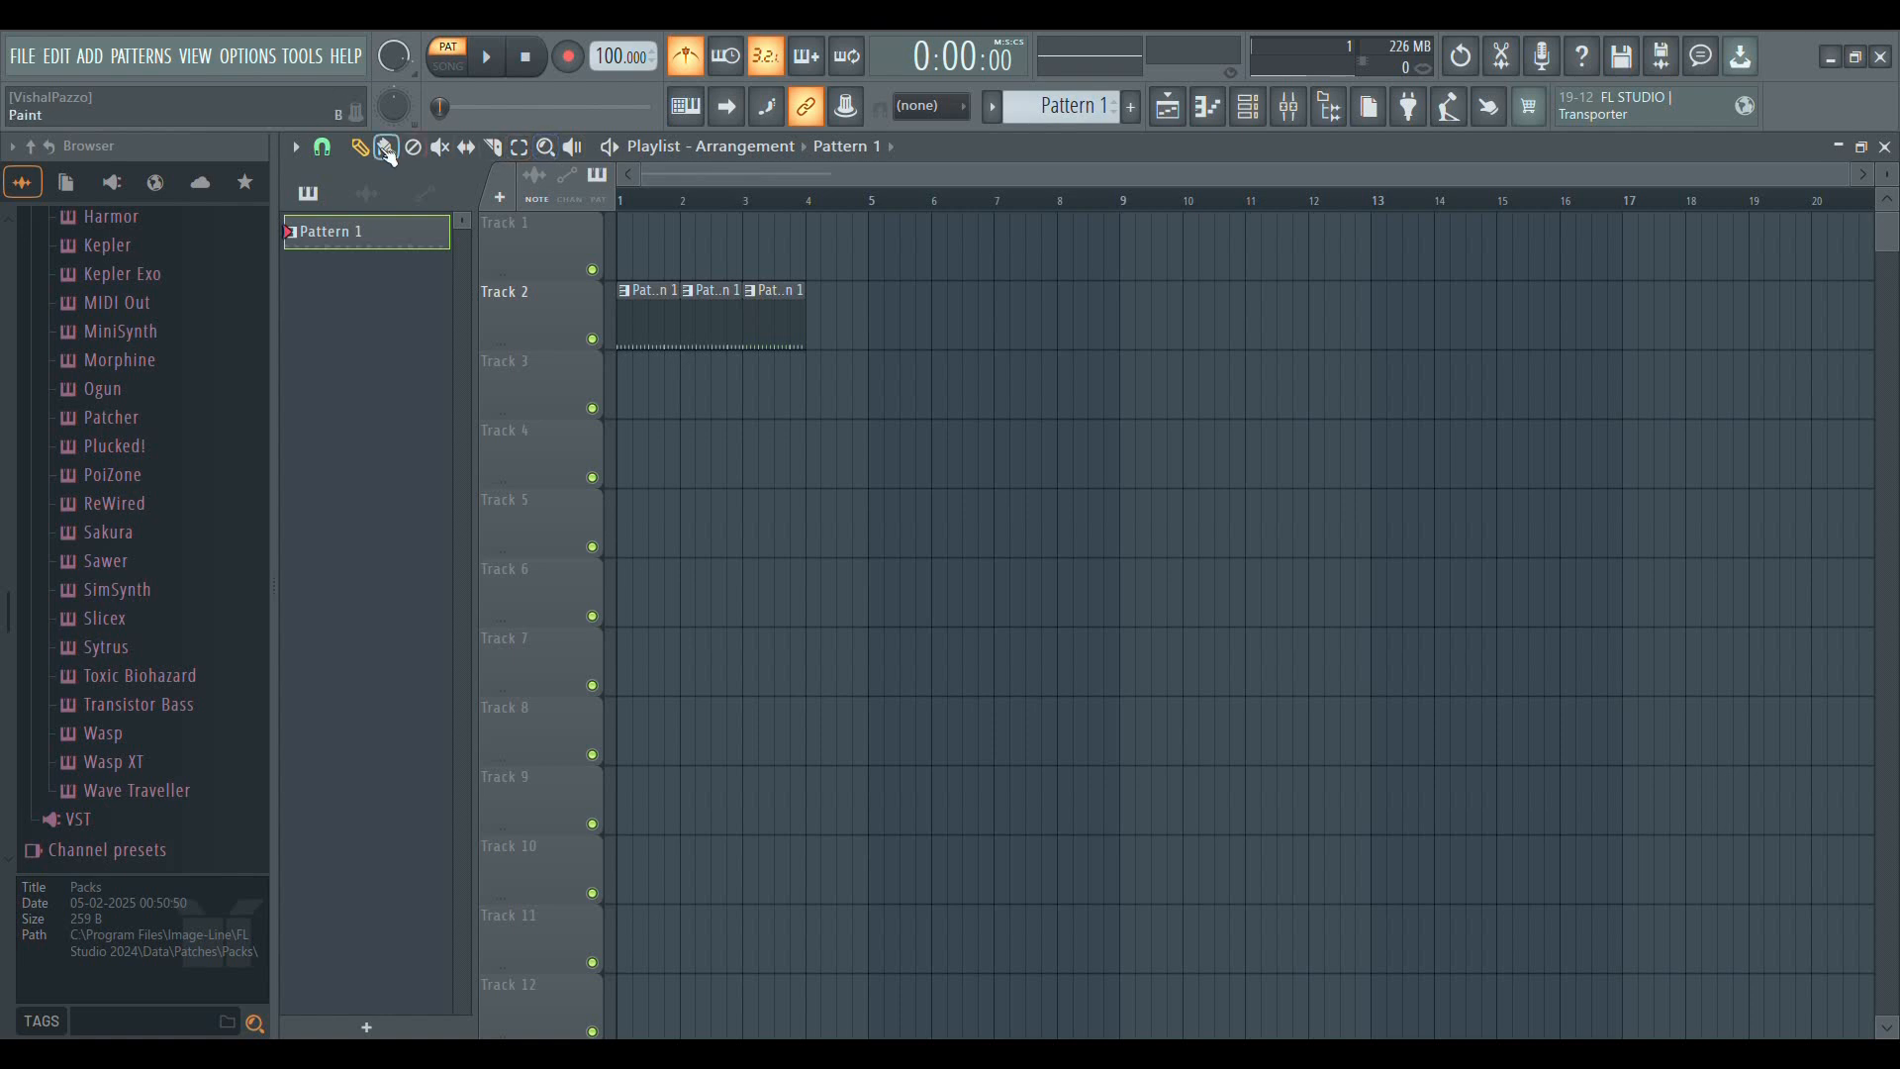
# Paint Pattern 1 clips across bars 4 to 11 of Track 2 and erase every clip from bar 3 onward
pyautogui.moveTo(823, 346); pyautogui.dragTo(1230, 325)
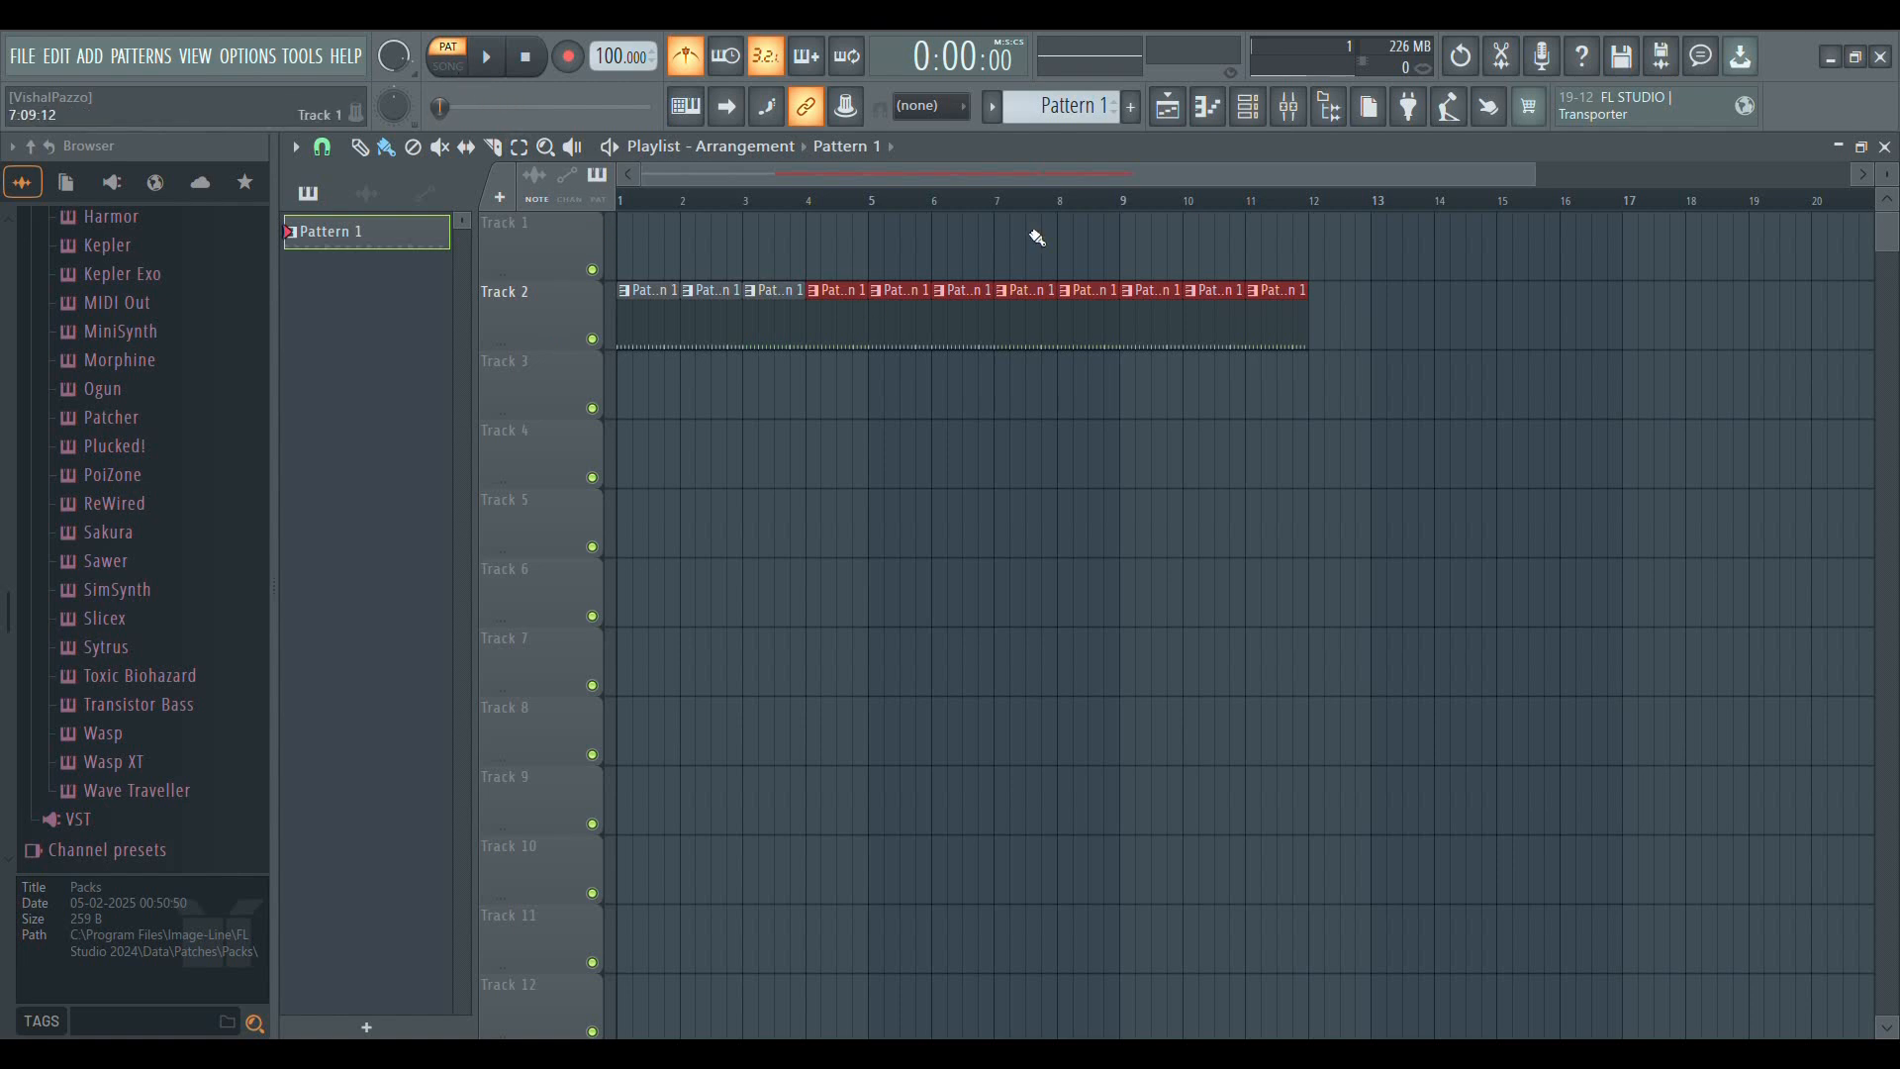
pyautogui.moveTo(1284, 318)
pyautogui.mouseDown()
pyautogui.moveTo(653, 318)
pyautogui.moveTo(843, 351)
pyautogui.moveTo(904, 280)
pyautogui.moveTo(763, 314)
pyautogui.moveTo(738, 300)
pyautogui.mouseUp()
pyautogui.scroll(5, 758, 183)
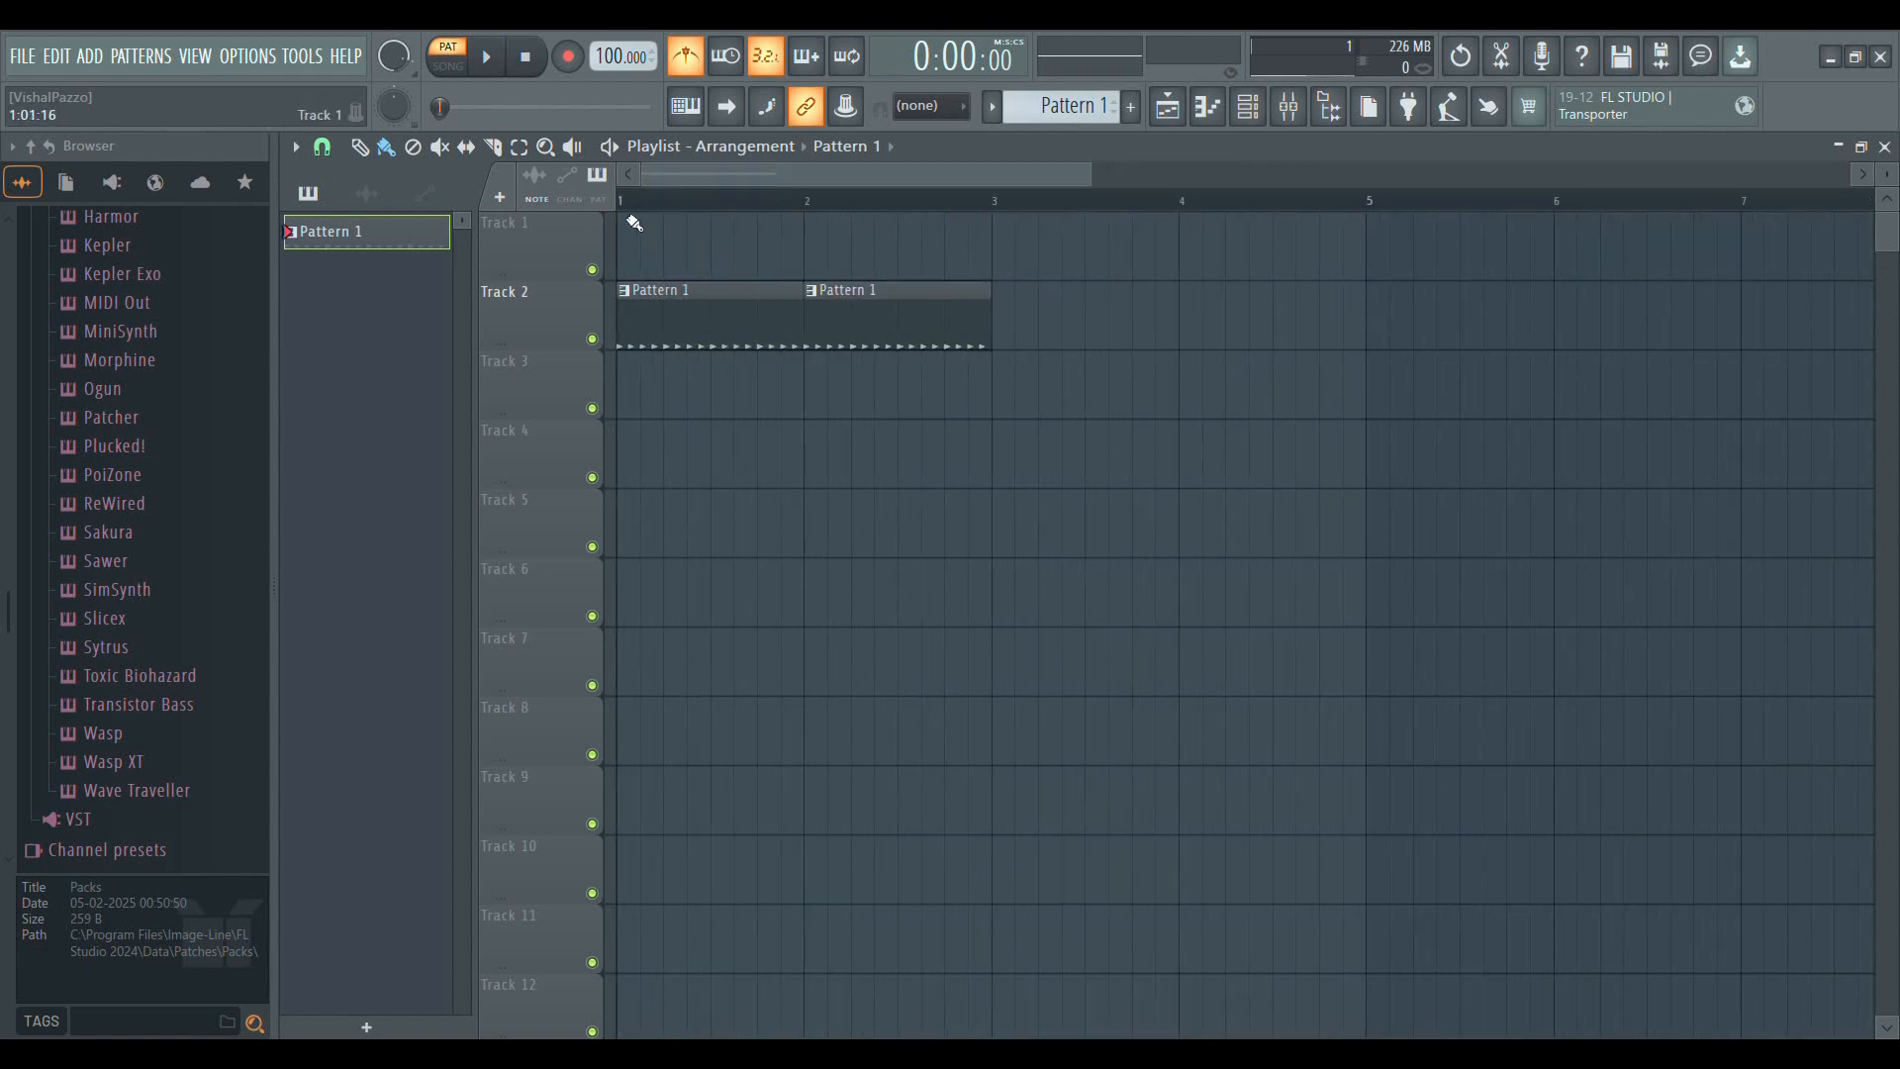
# Paint Pattern 1 clips into bars 3 and 4 of Track 2
pyautogui.moveTo(1014, 346); pyautogui.dragTo(1191, 337)
pyautogui.scroll(-2, 1153, 183)
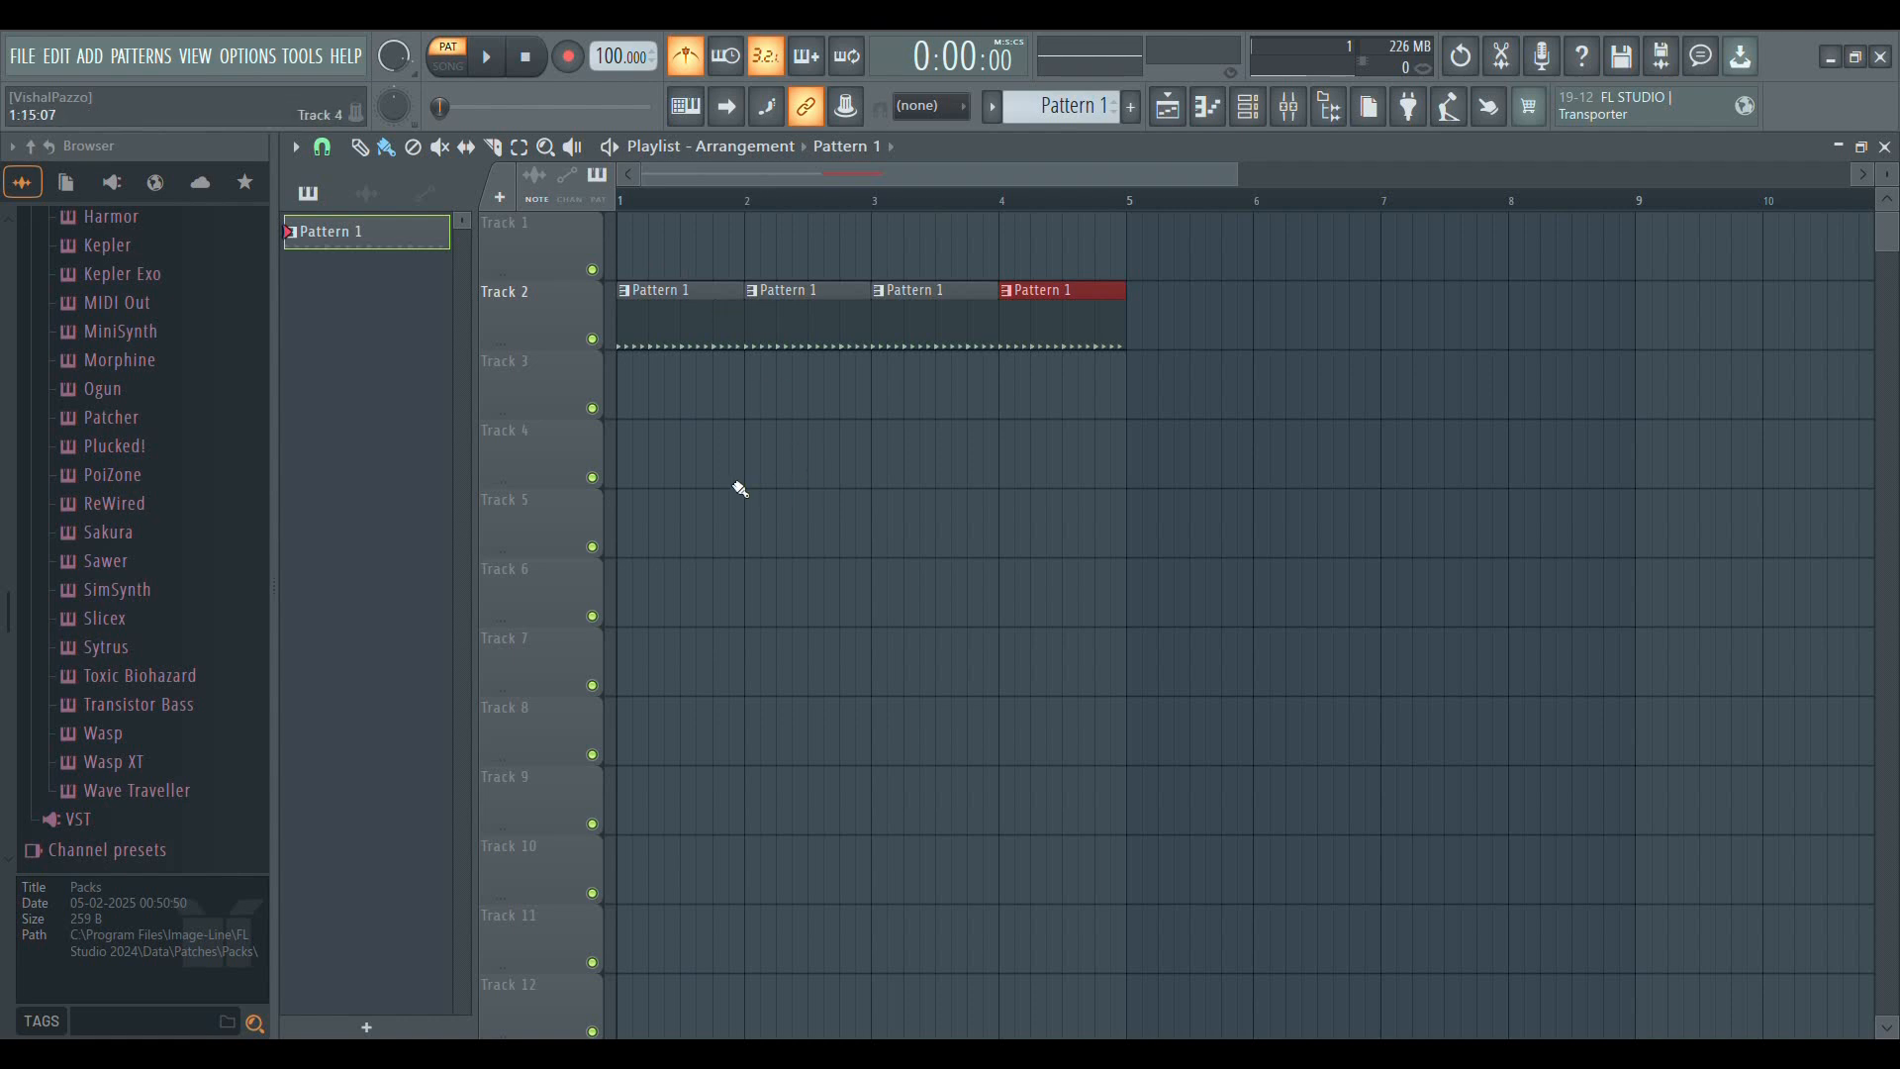
# Play Pattern 1 in pattern mode, first over the playlist and again with the channel rack shown, closing the rack at the end
pyautogui.press('space')
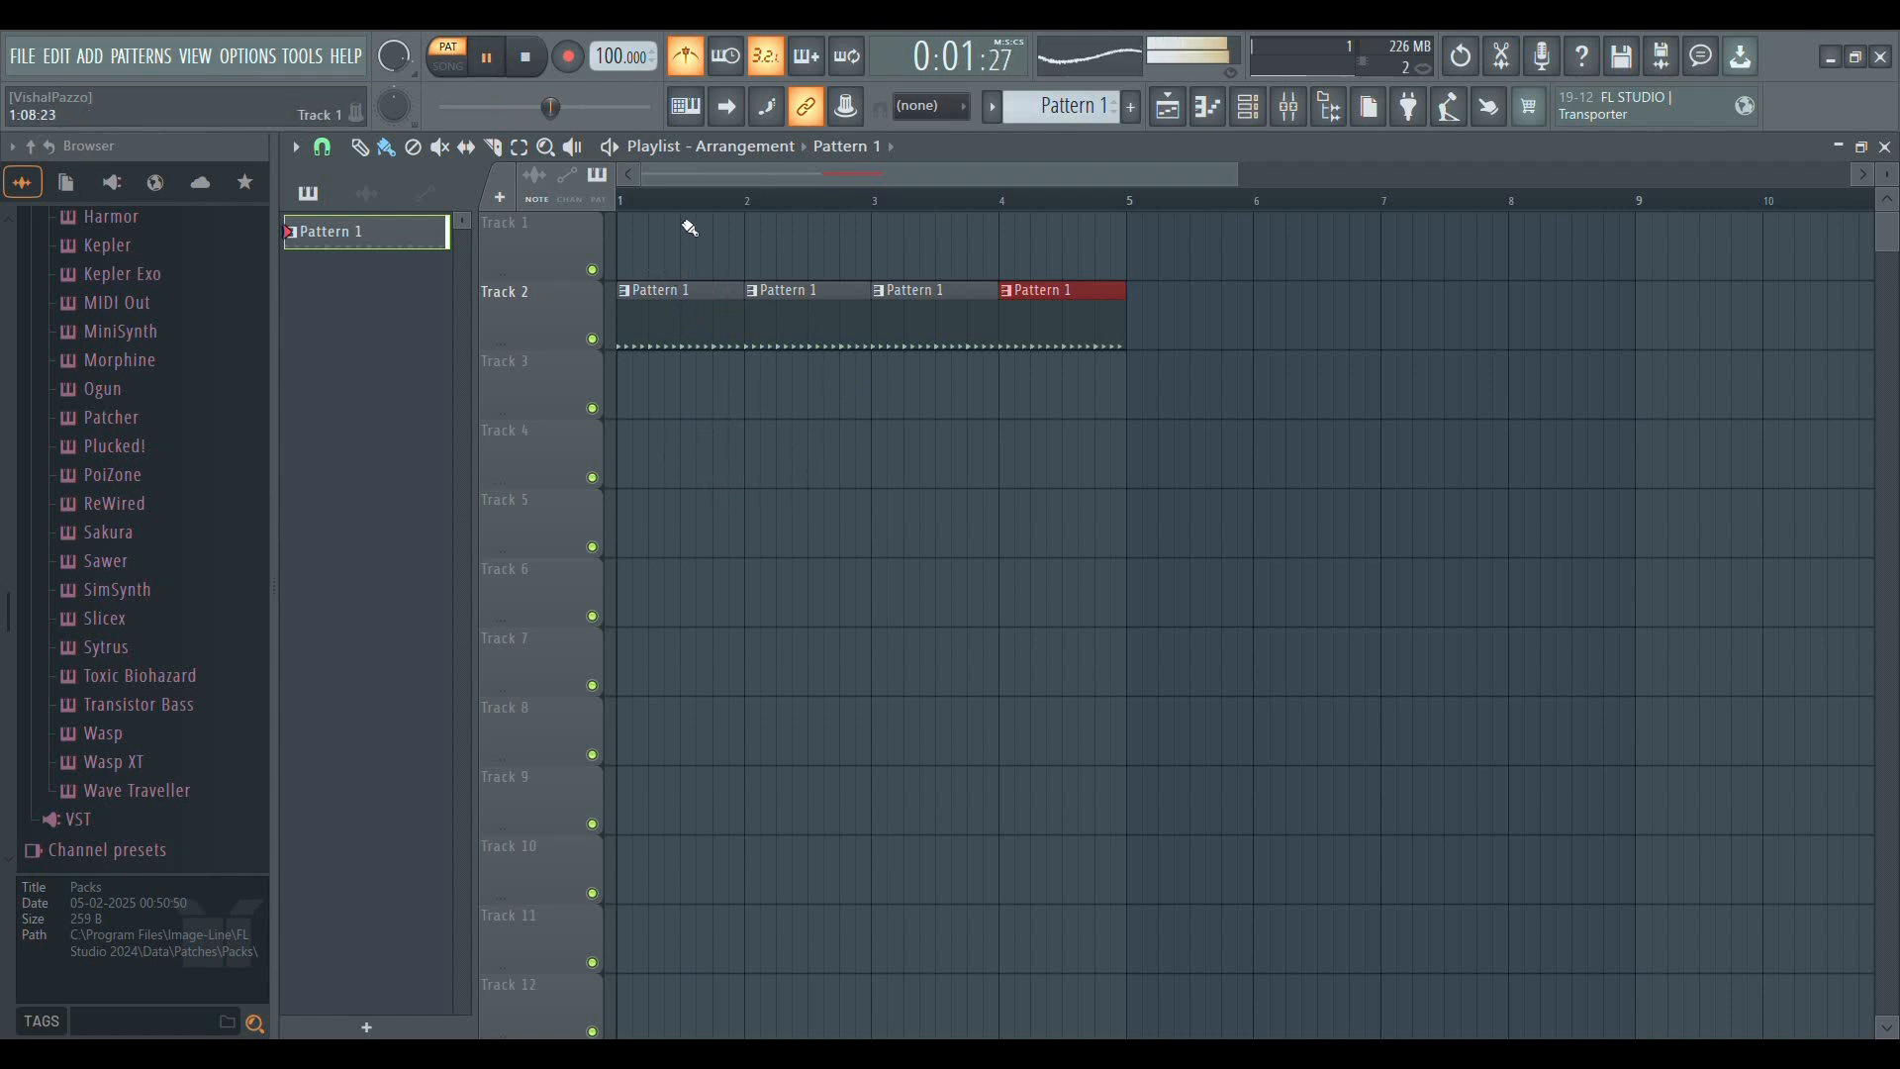
pyautogui.press('space')
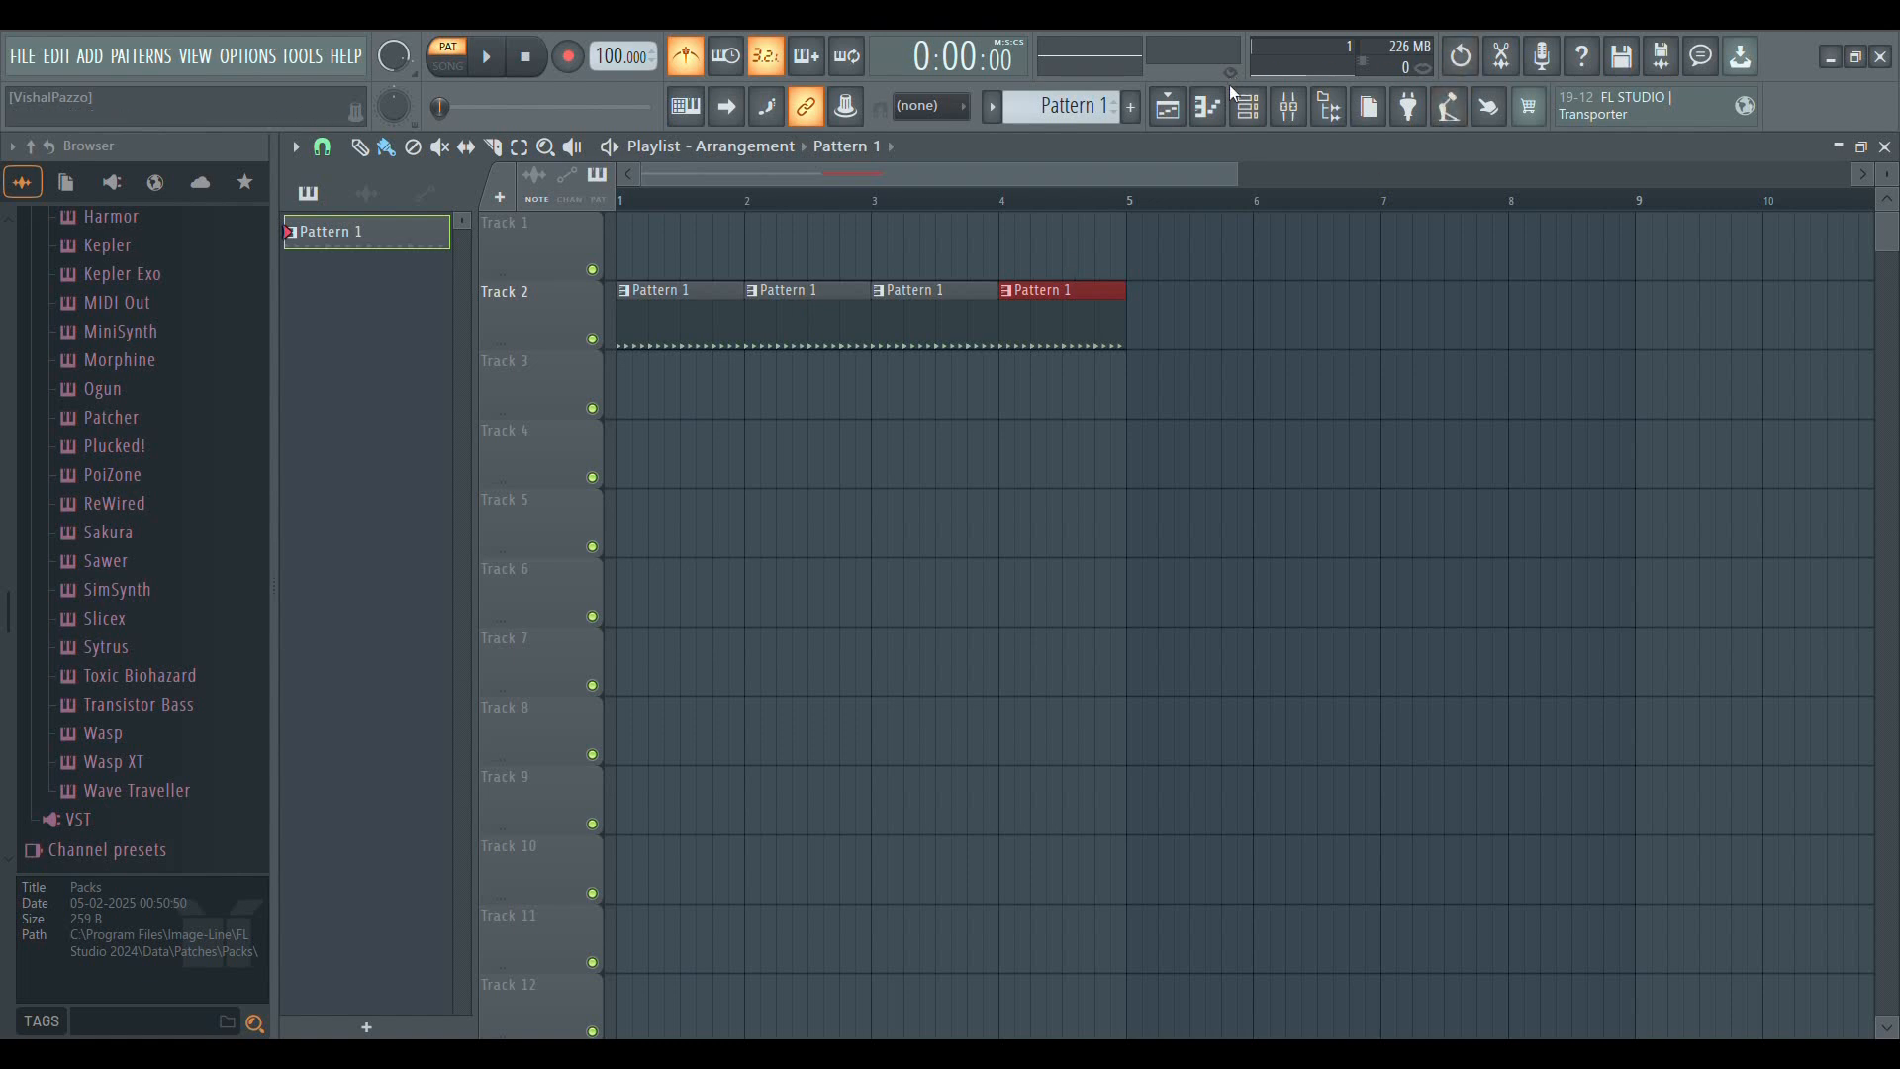
pyautogui.click(1248, 106)
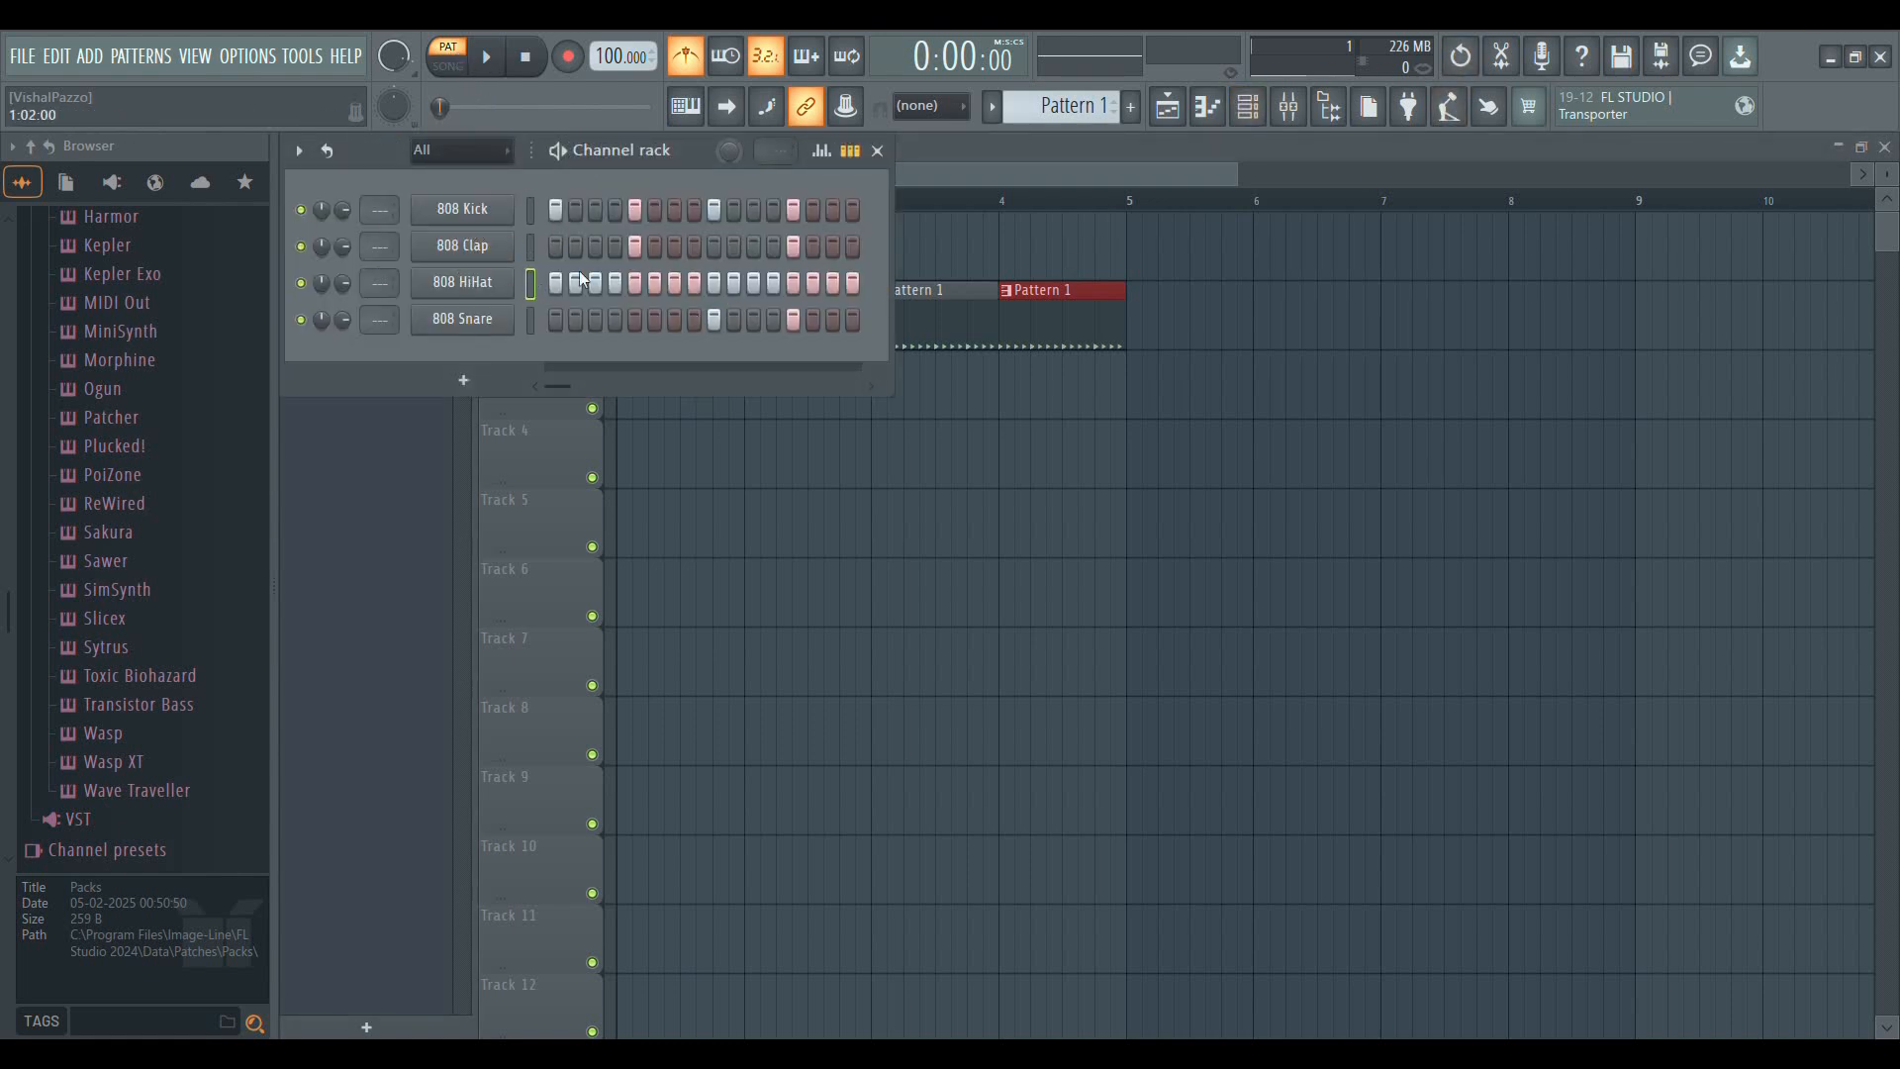
pyautogui.press('space')
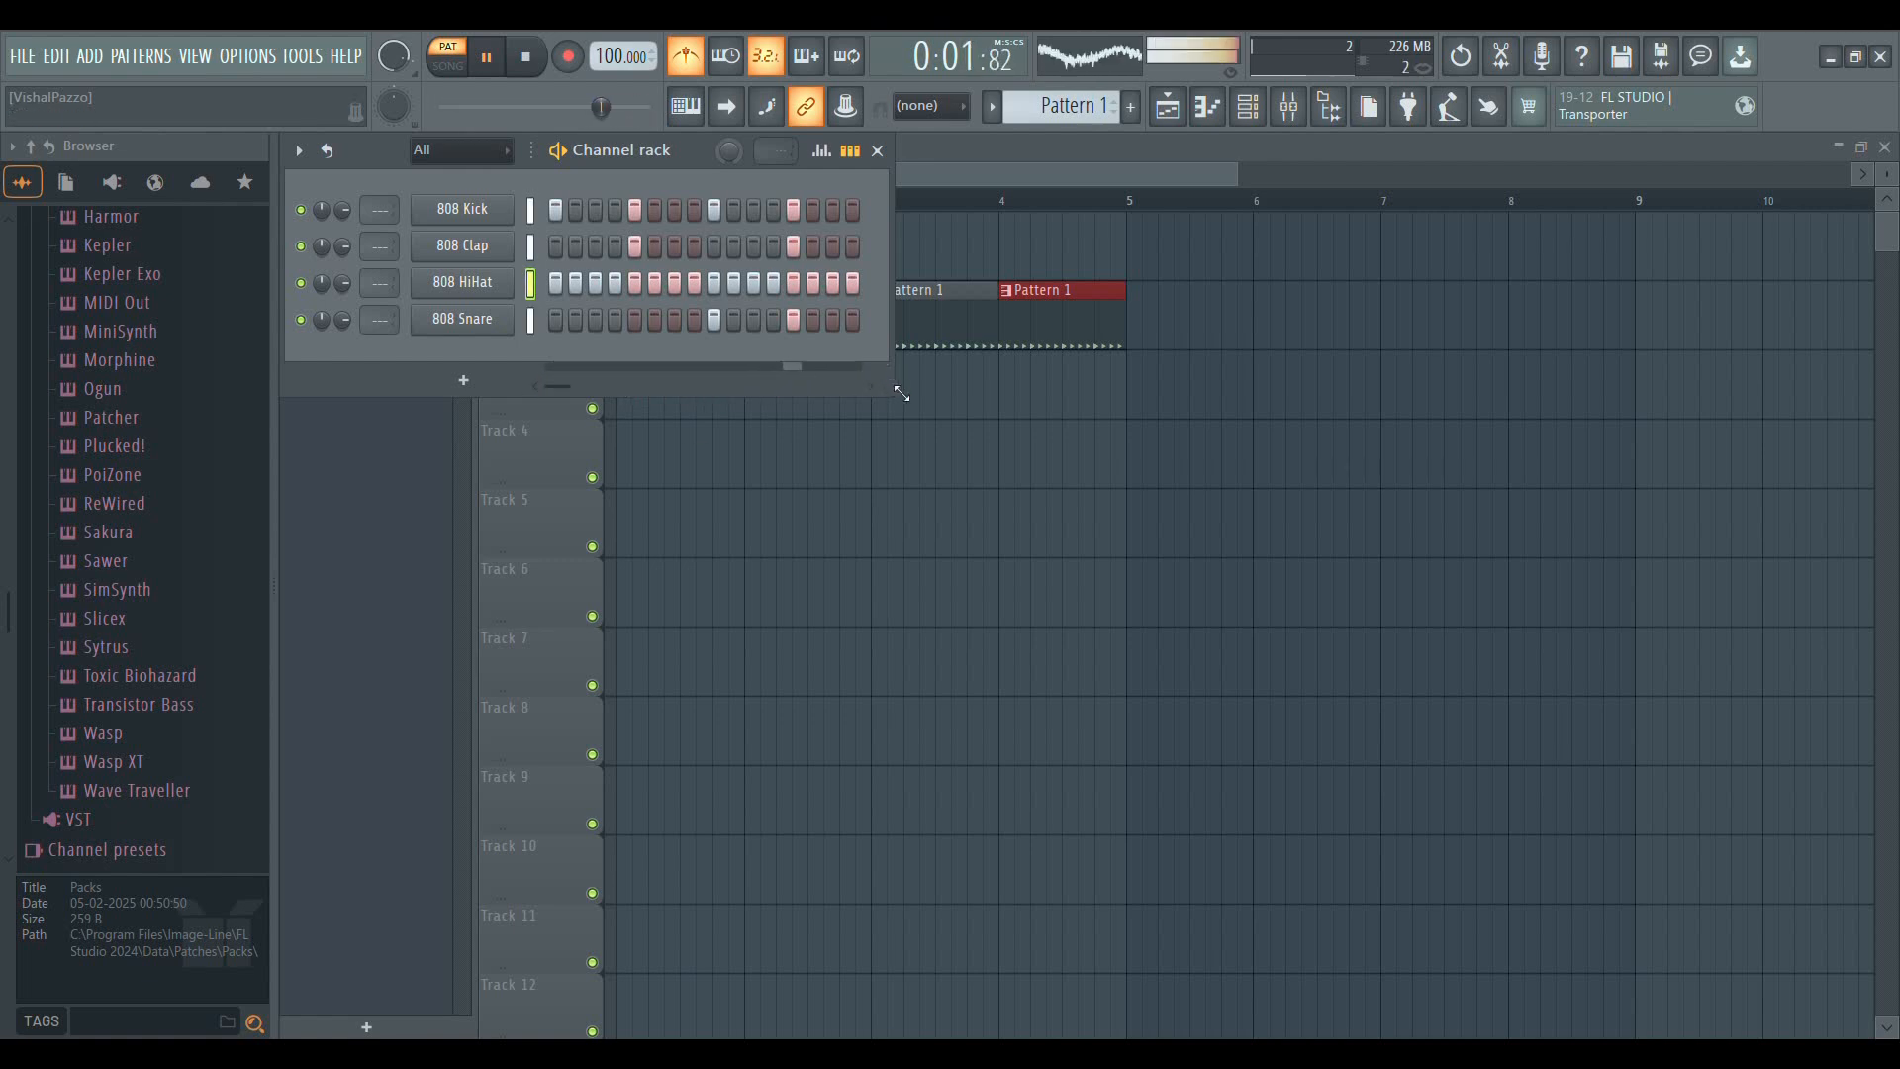
pyautogui.press('space')
pyautogui.click(878, 152)
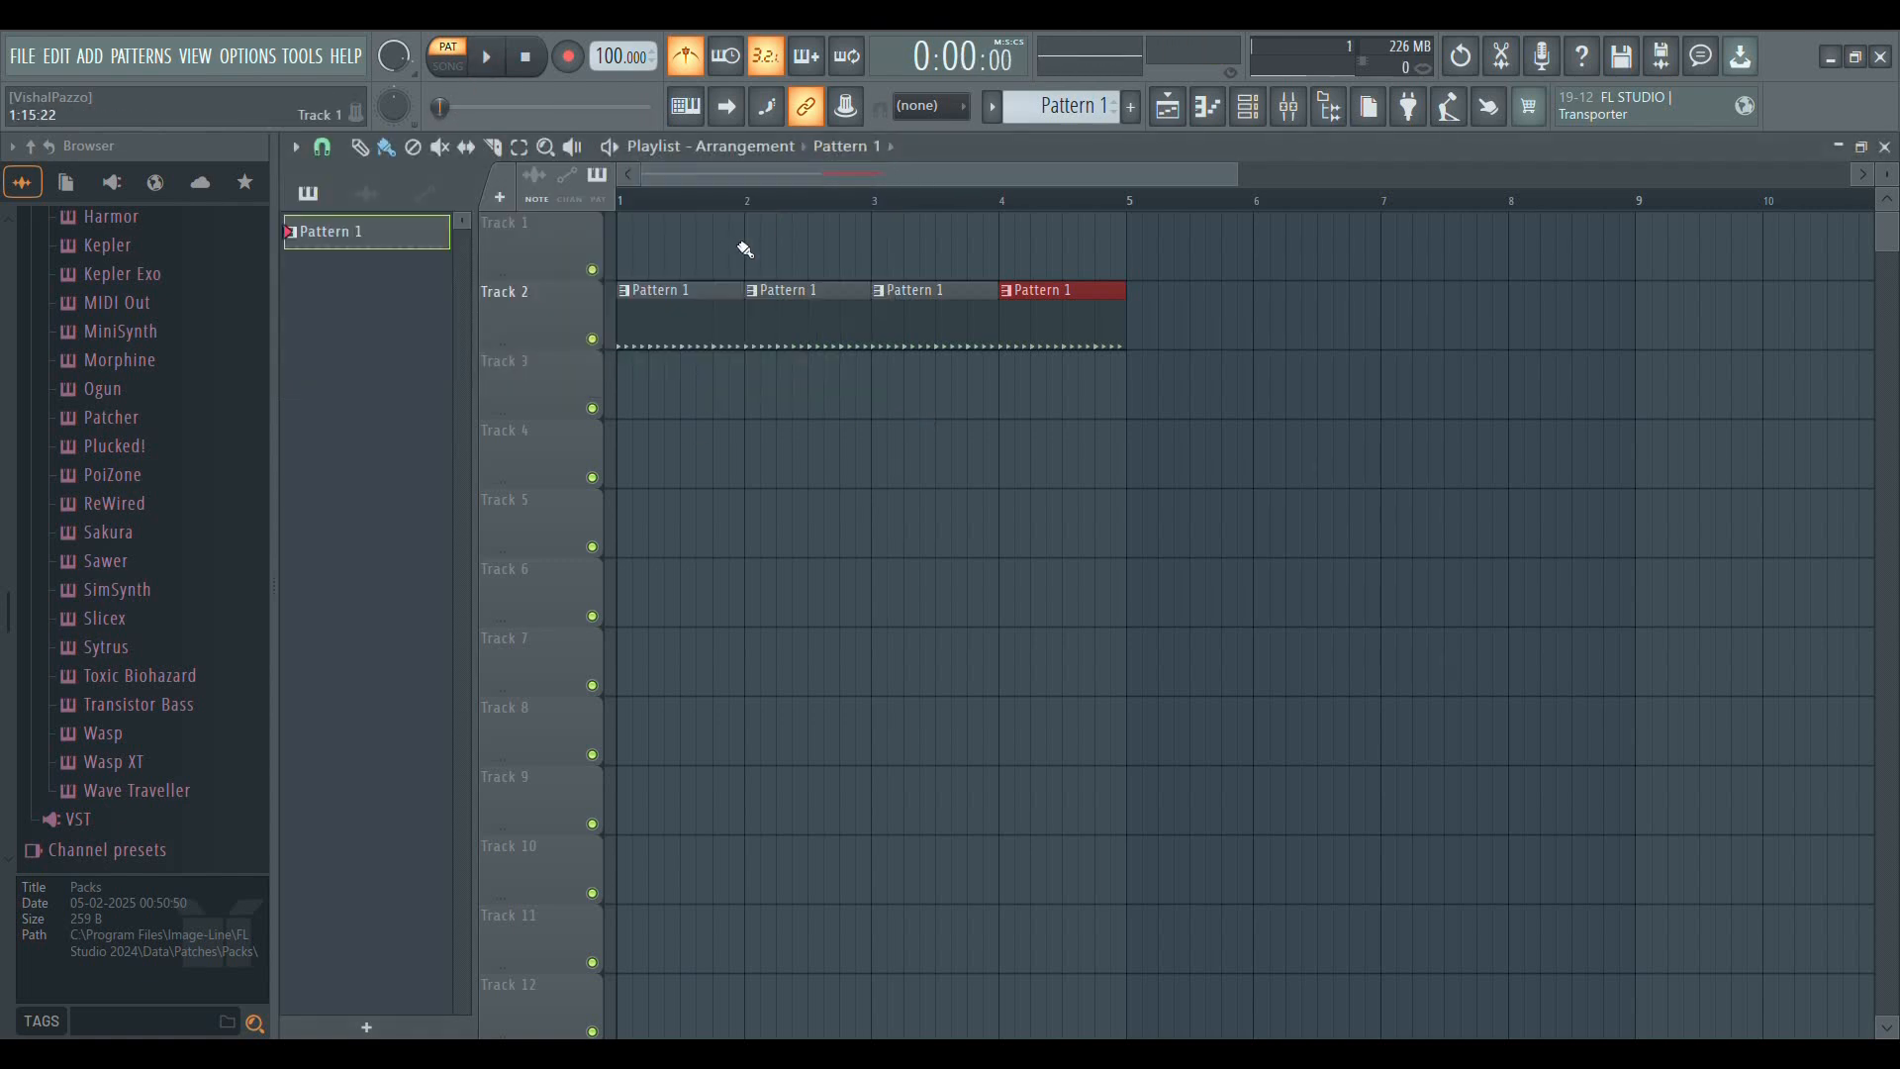
# Switch playback to song mode and back to pattern mode
pyautogui.scroll(-4, 871, 202)
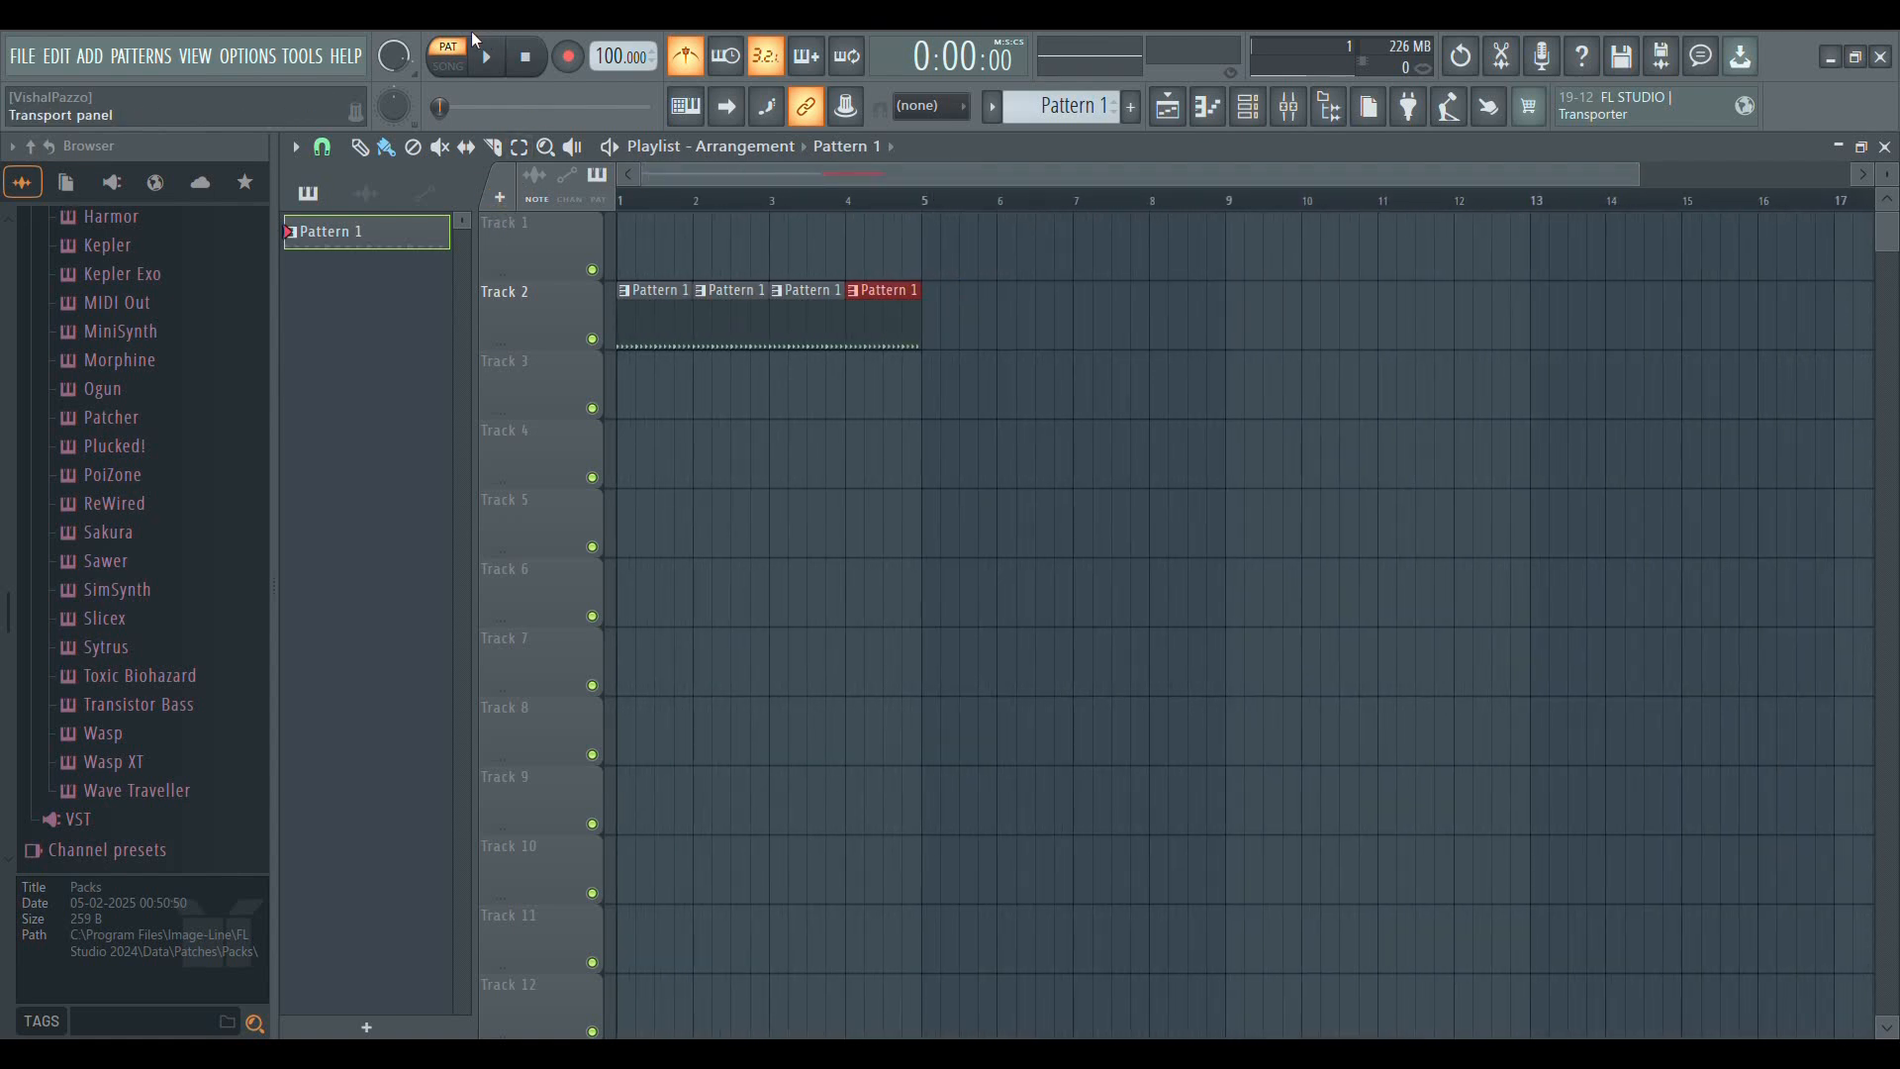
pyautogui.click(457, 68)
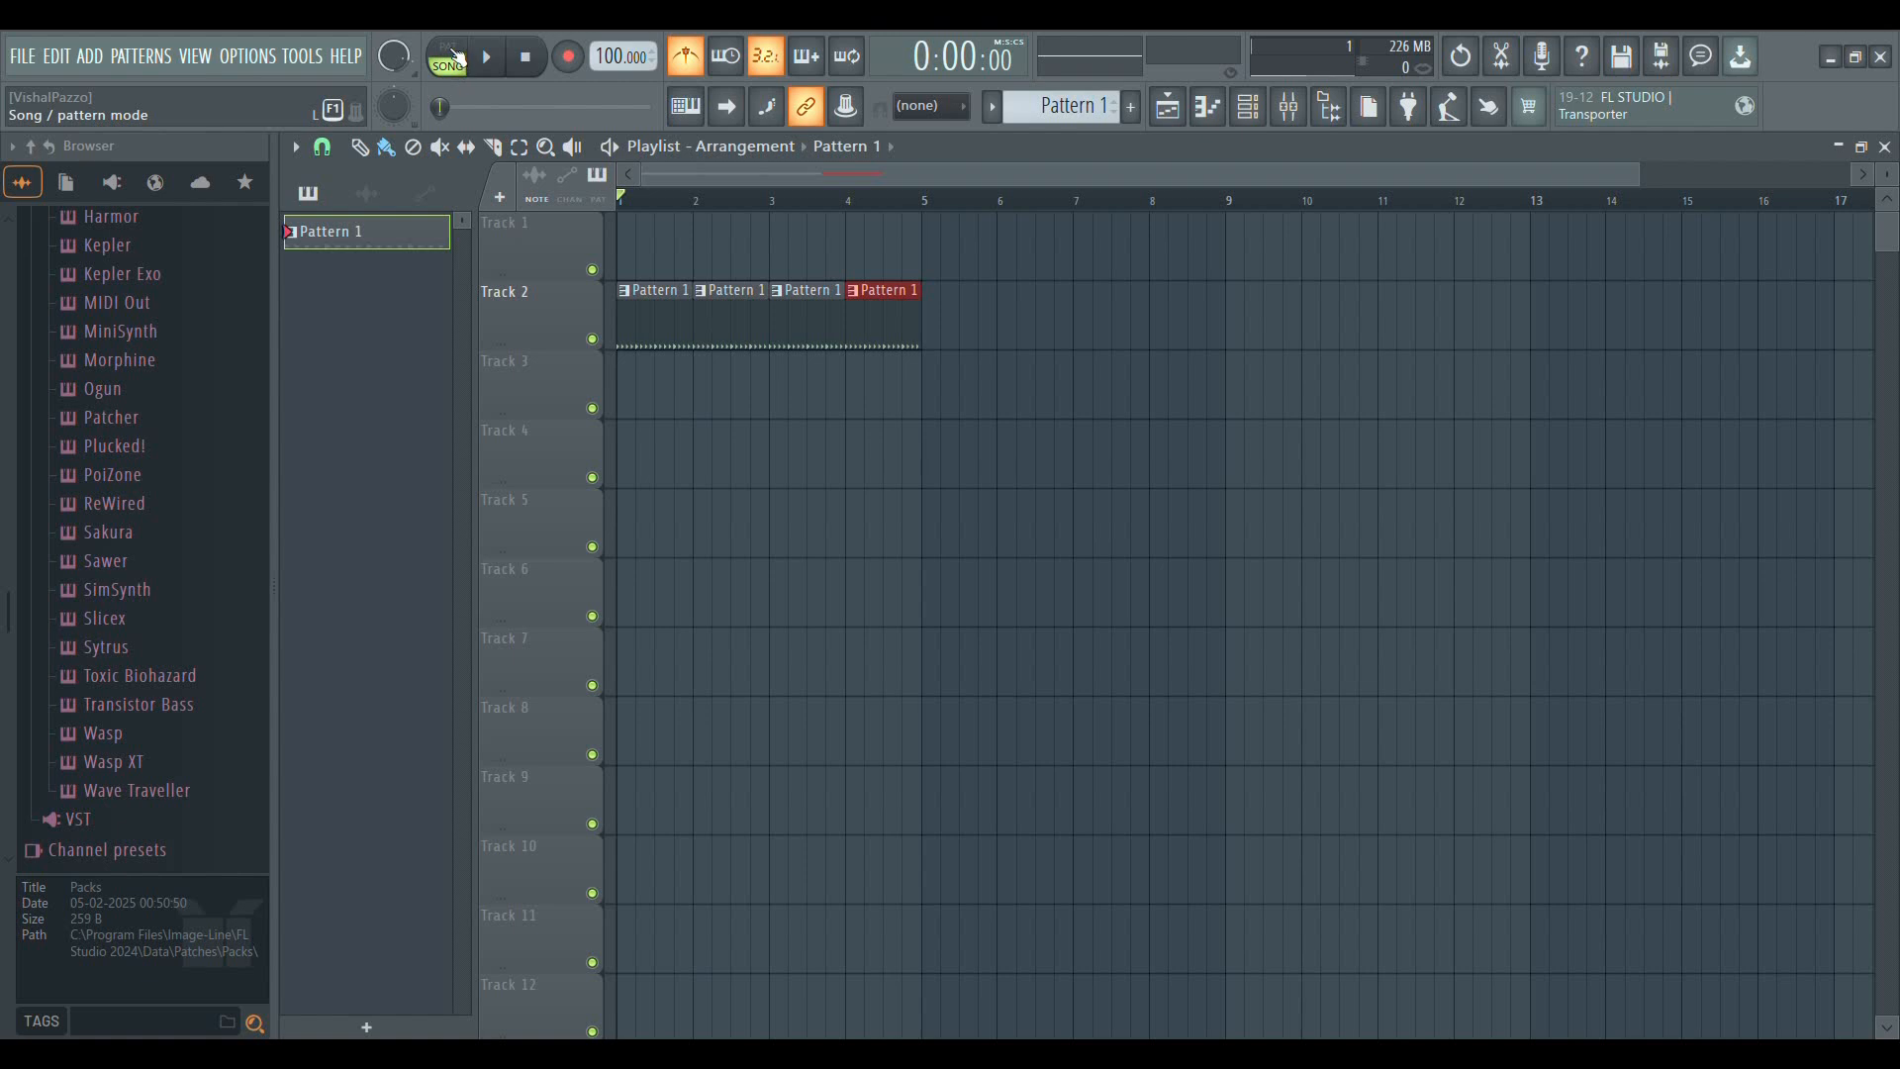
pyautogui.click(453, 60)
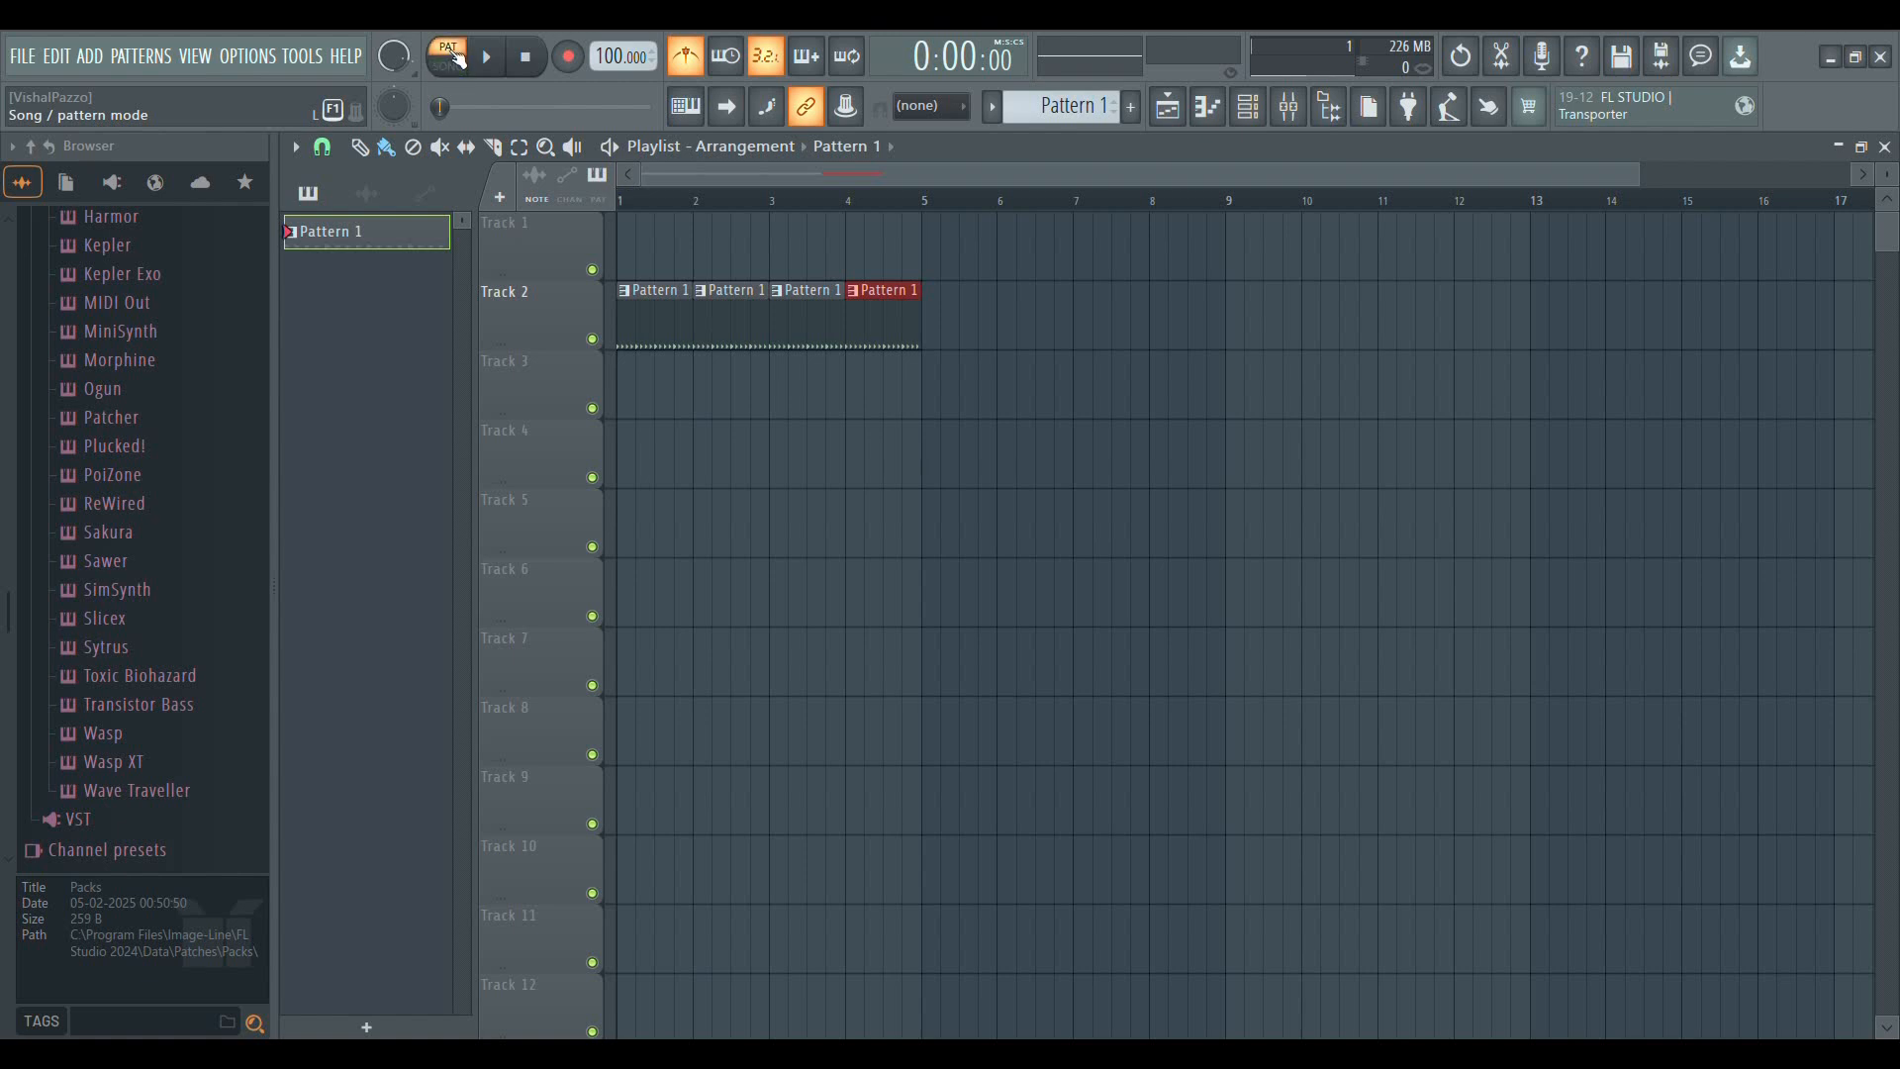
# Show the channel rack, play Pattern 1 in pattern mode, and move the rack clear of the Track 2 clips
pyautogui.click(1248, 106)
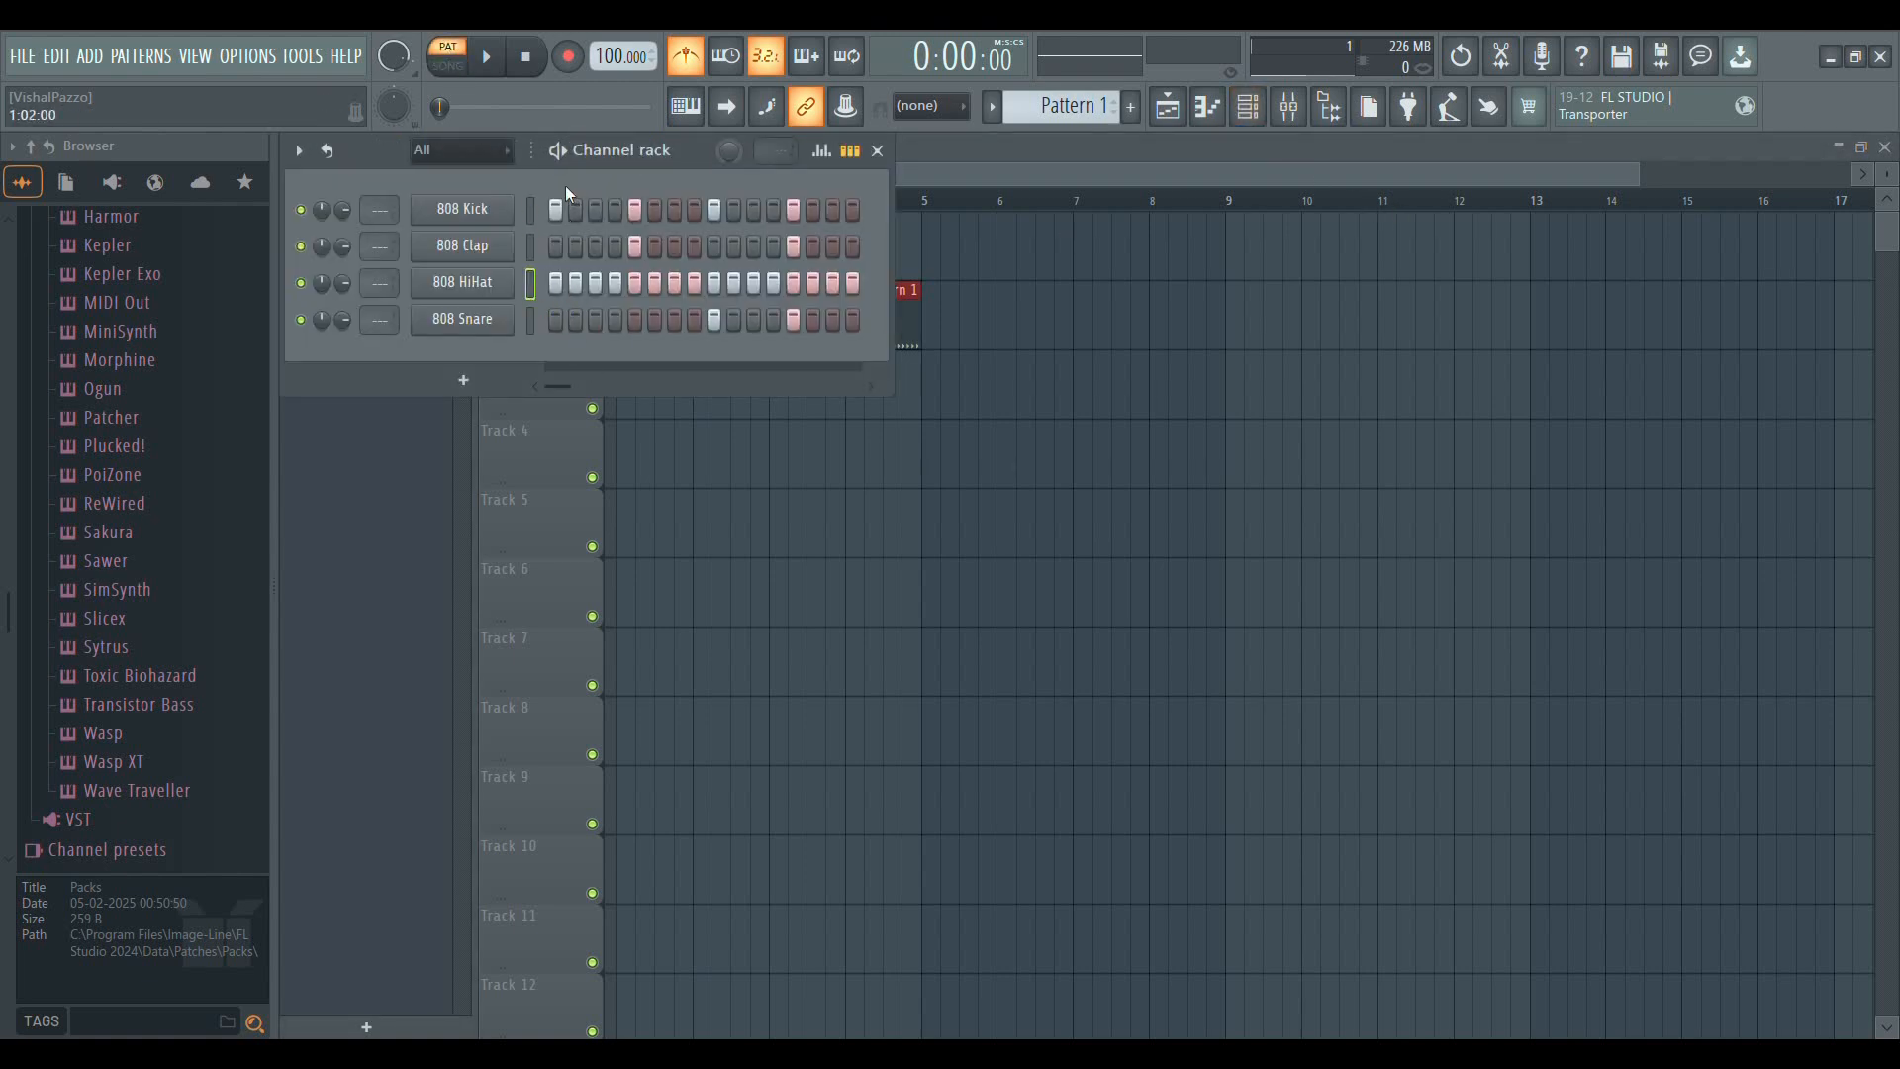
pyautogui.press('space')
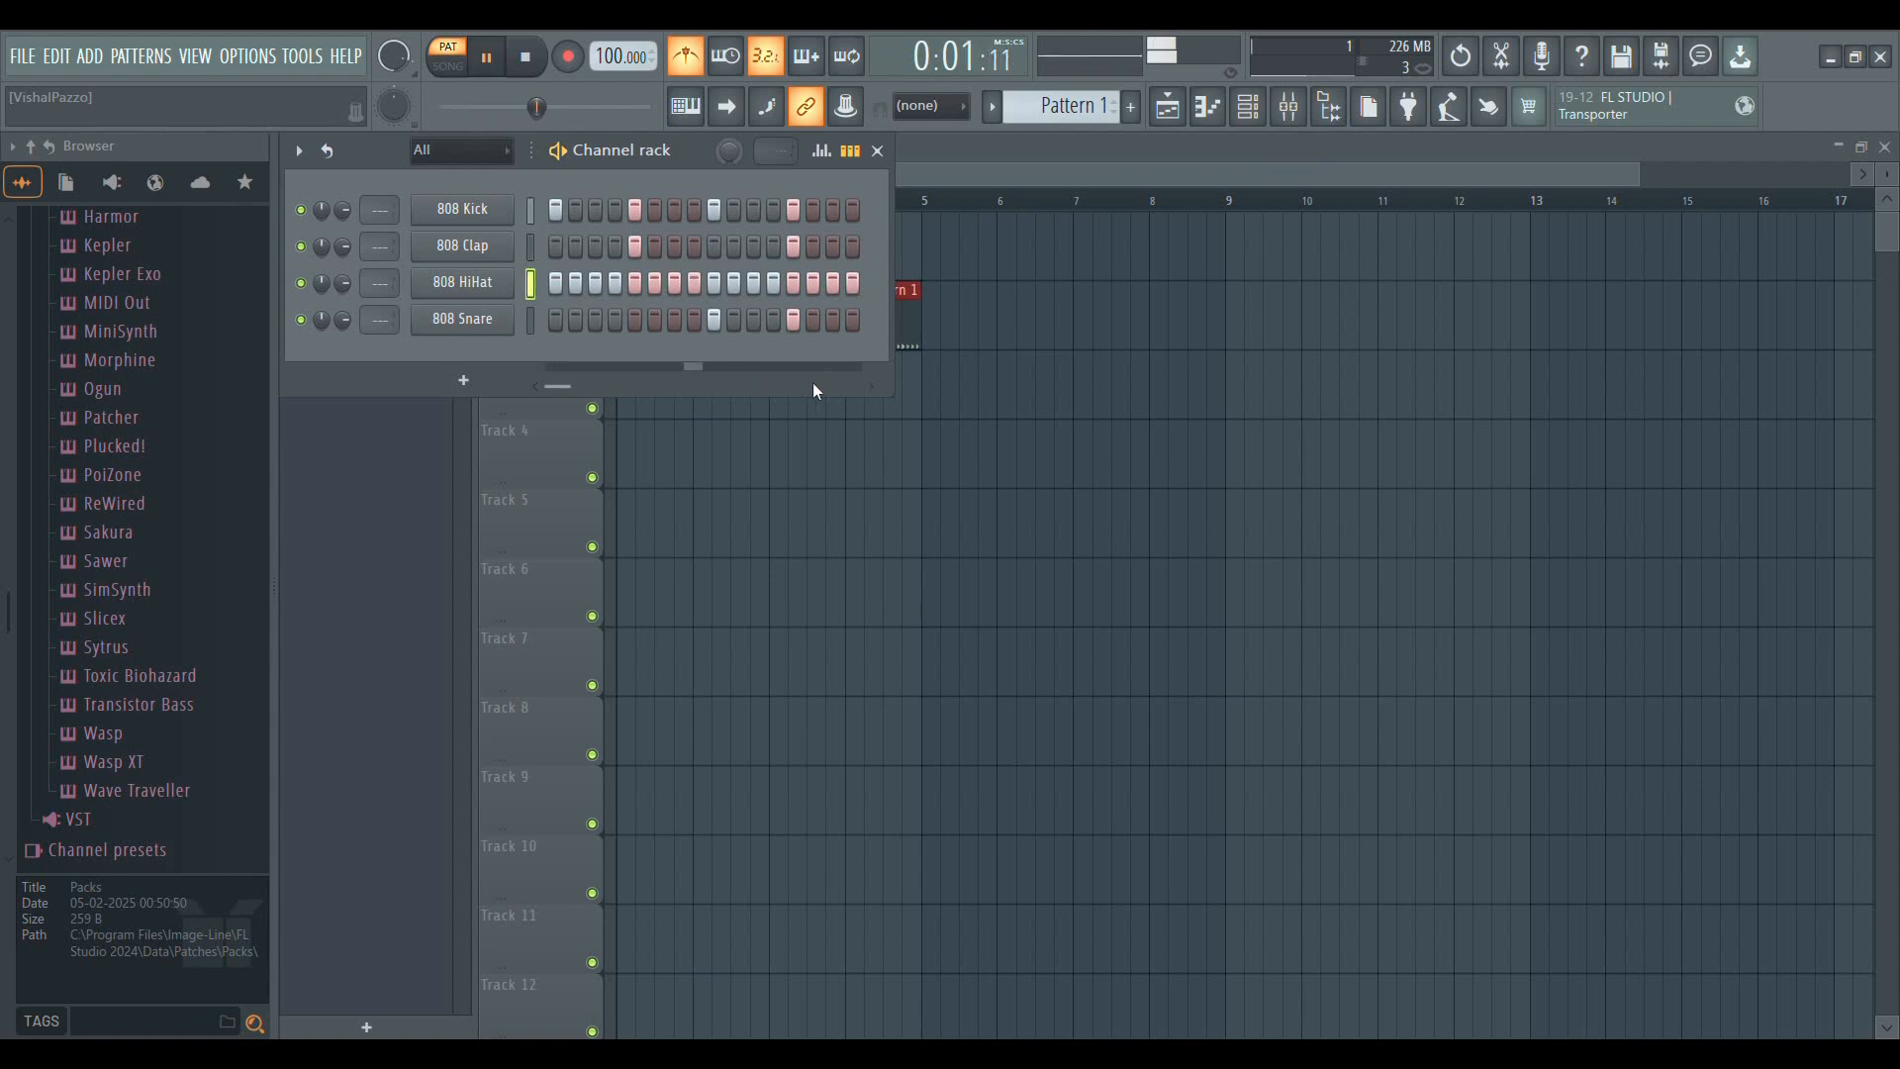
pyautogui.moveTo(677, 154); pyautogui.dragTo(1363, 421)
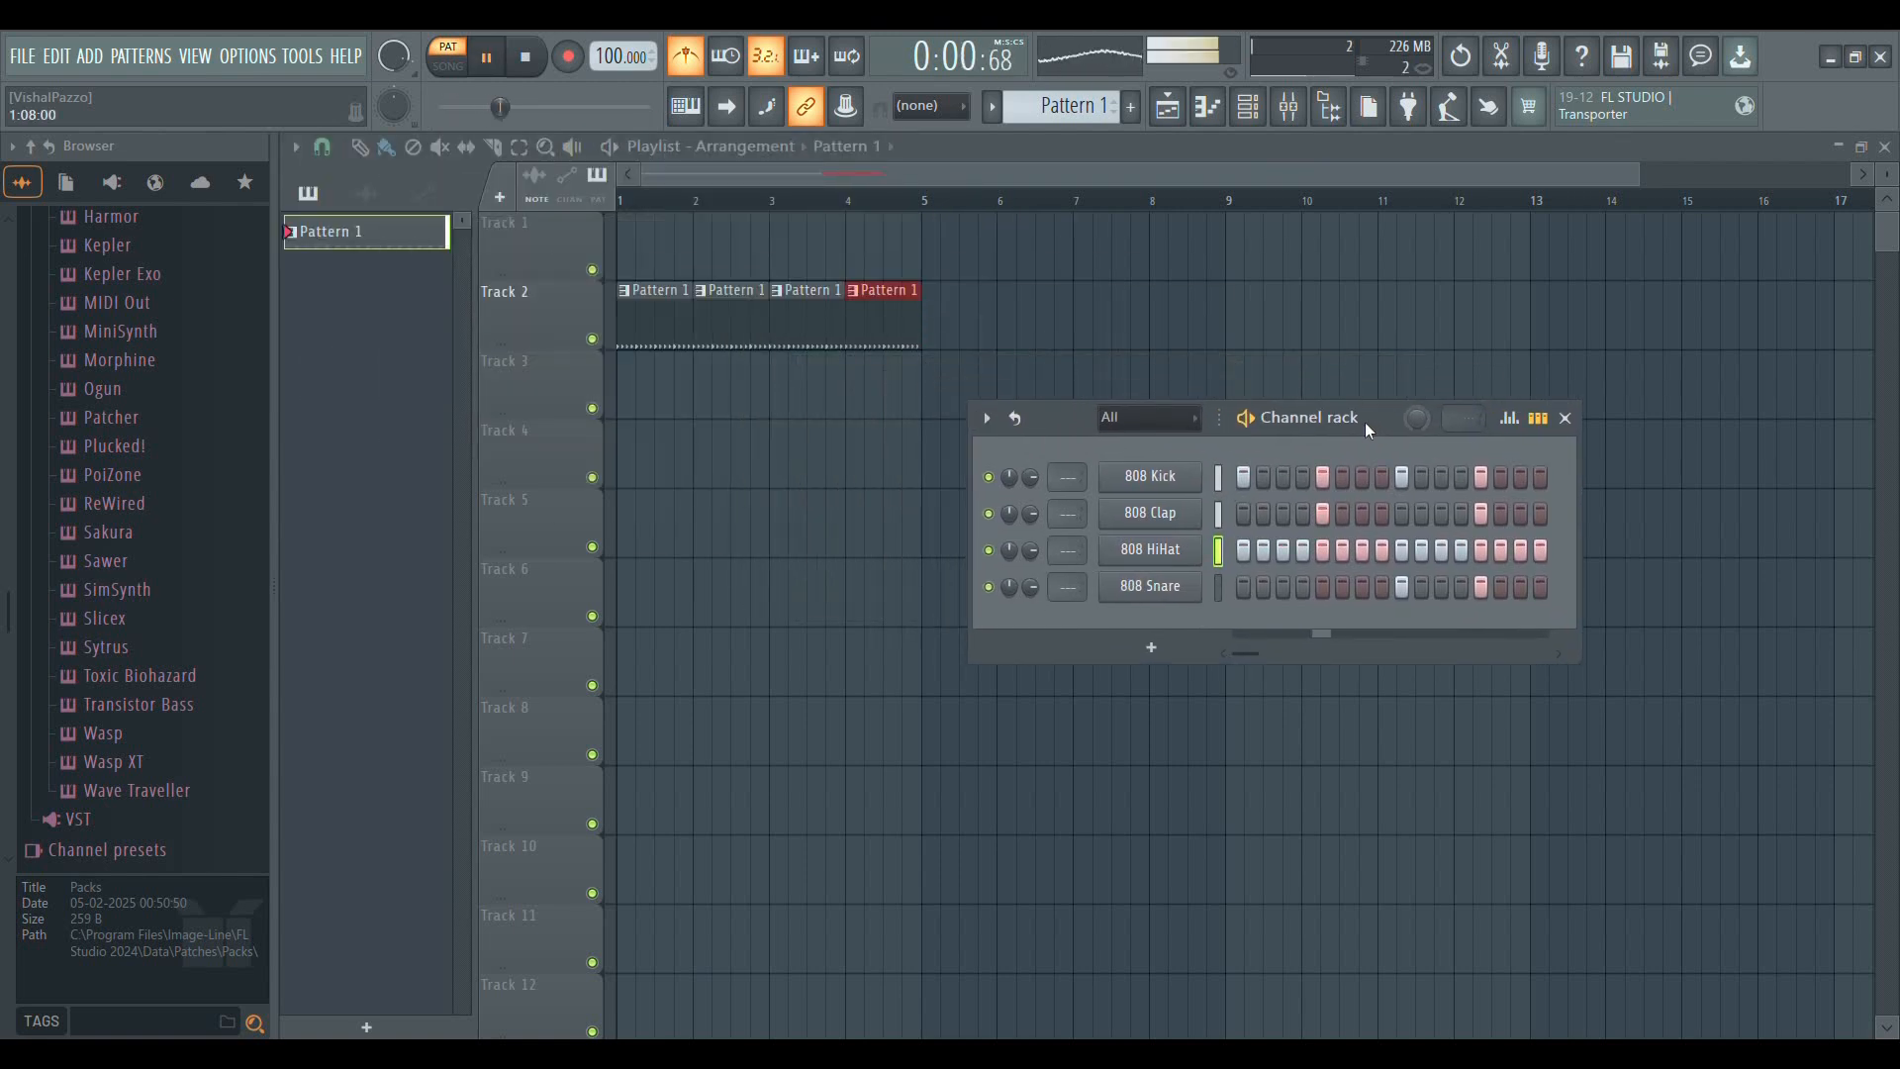
pyautogui.press('space')
# Switch playback to song mode and play the Track 2 arrangement with the channel rack closed
pyautogui.click(449, 67)
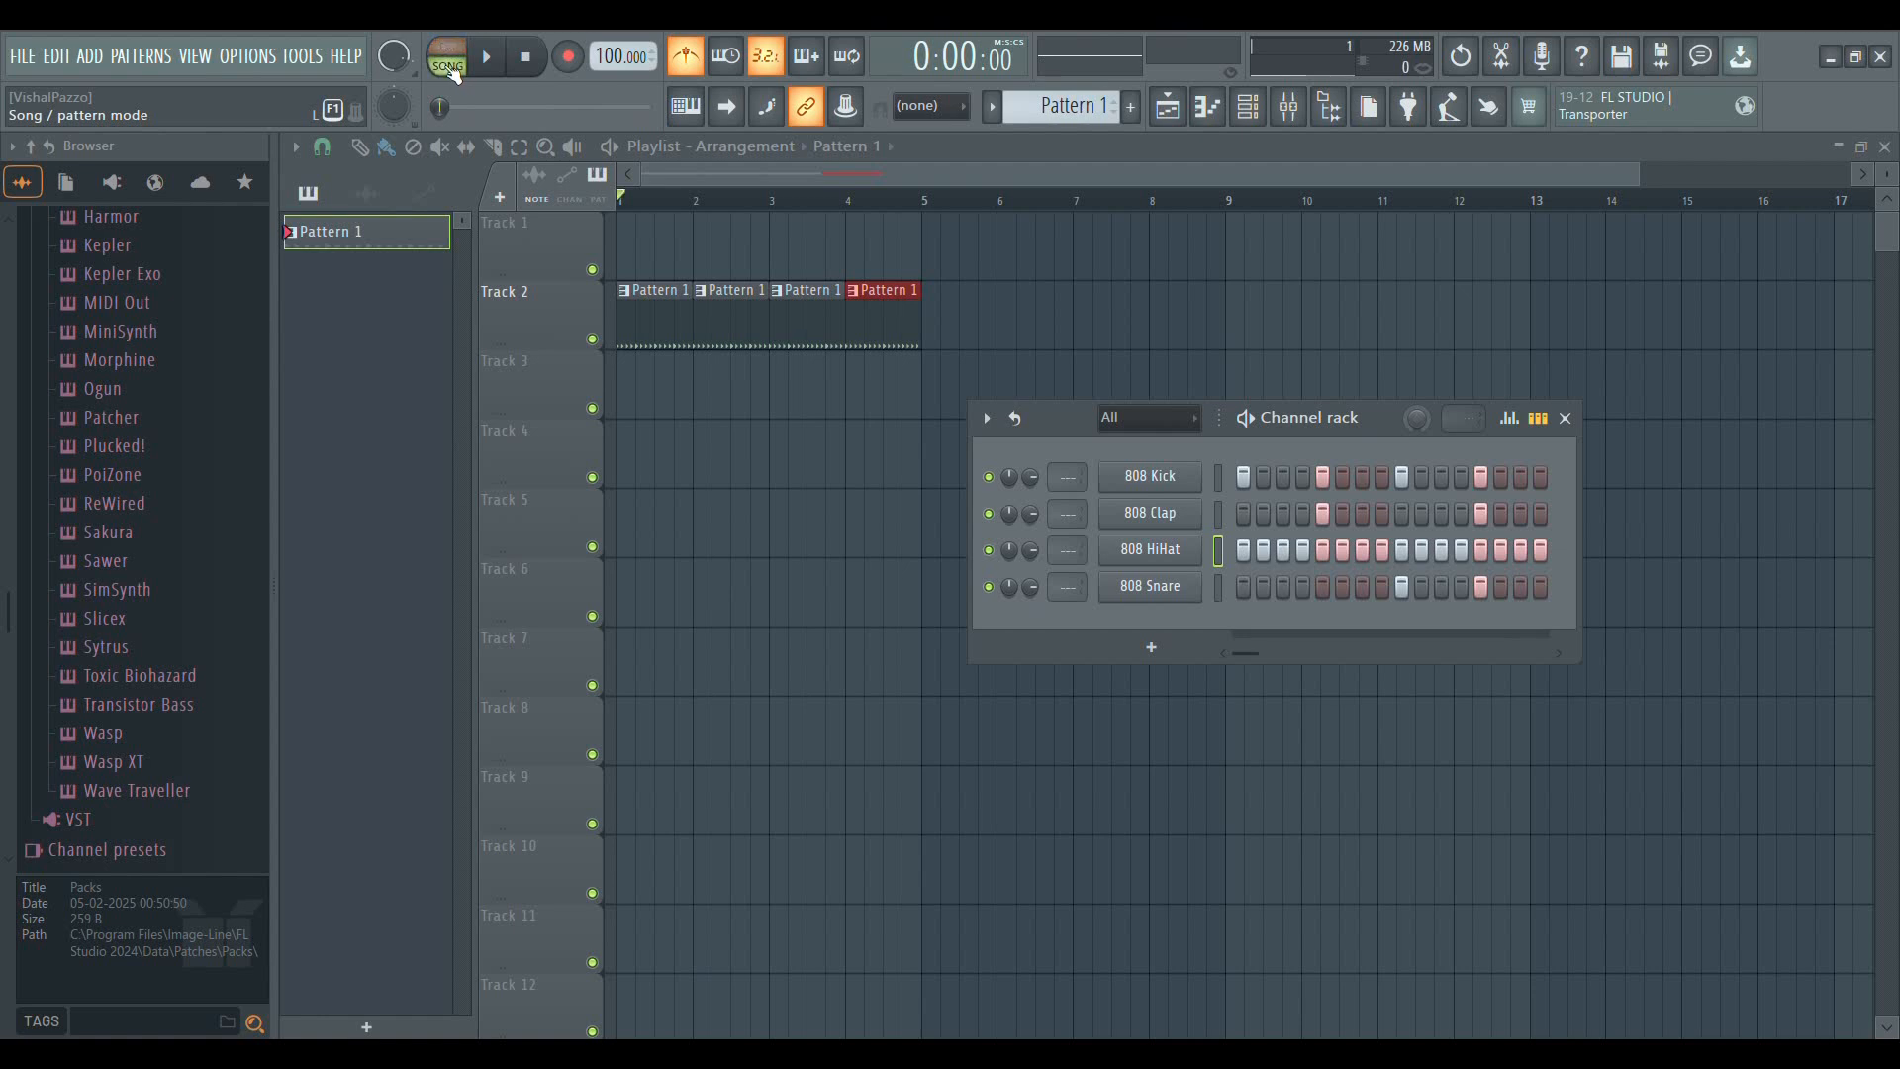
pyautogui.click(455, 67)
pyautogui.click(460, 74)
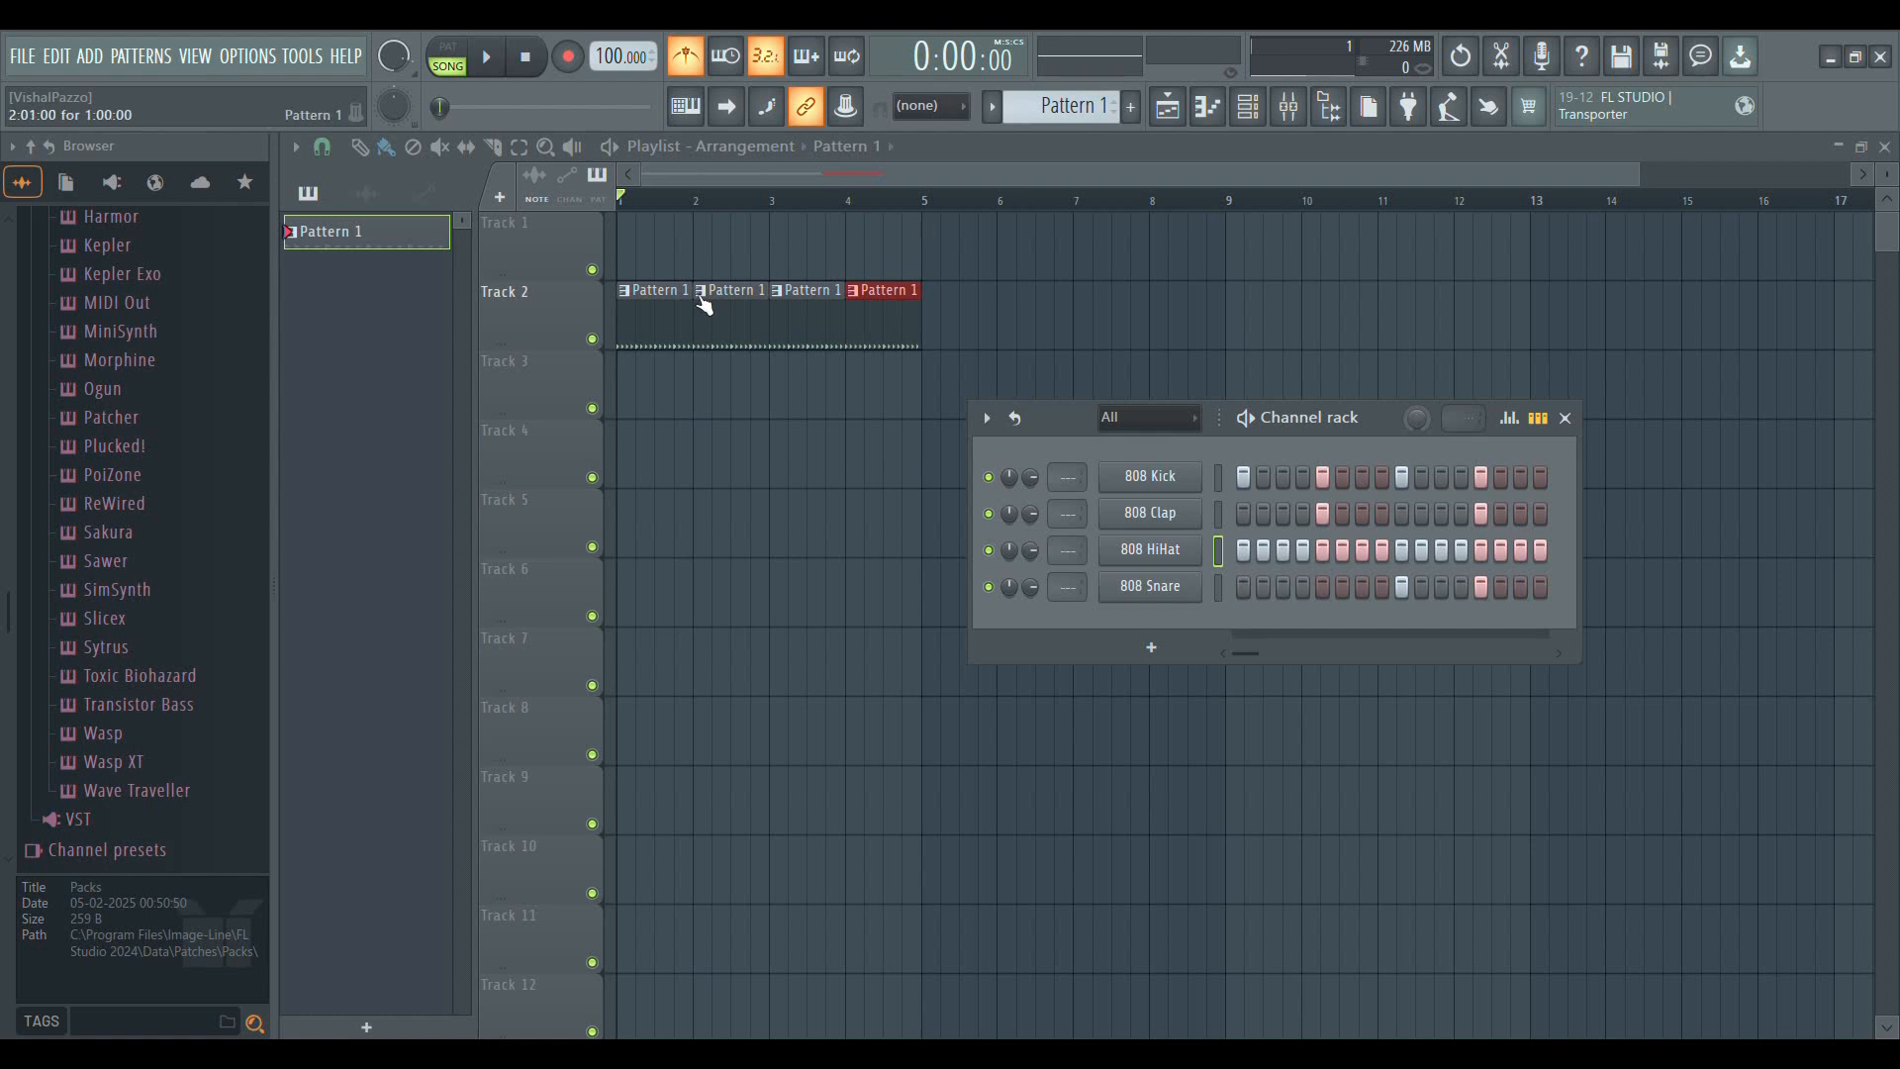
pyautogui.press('space')
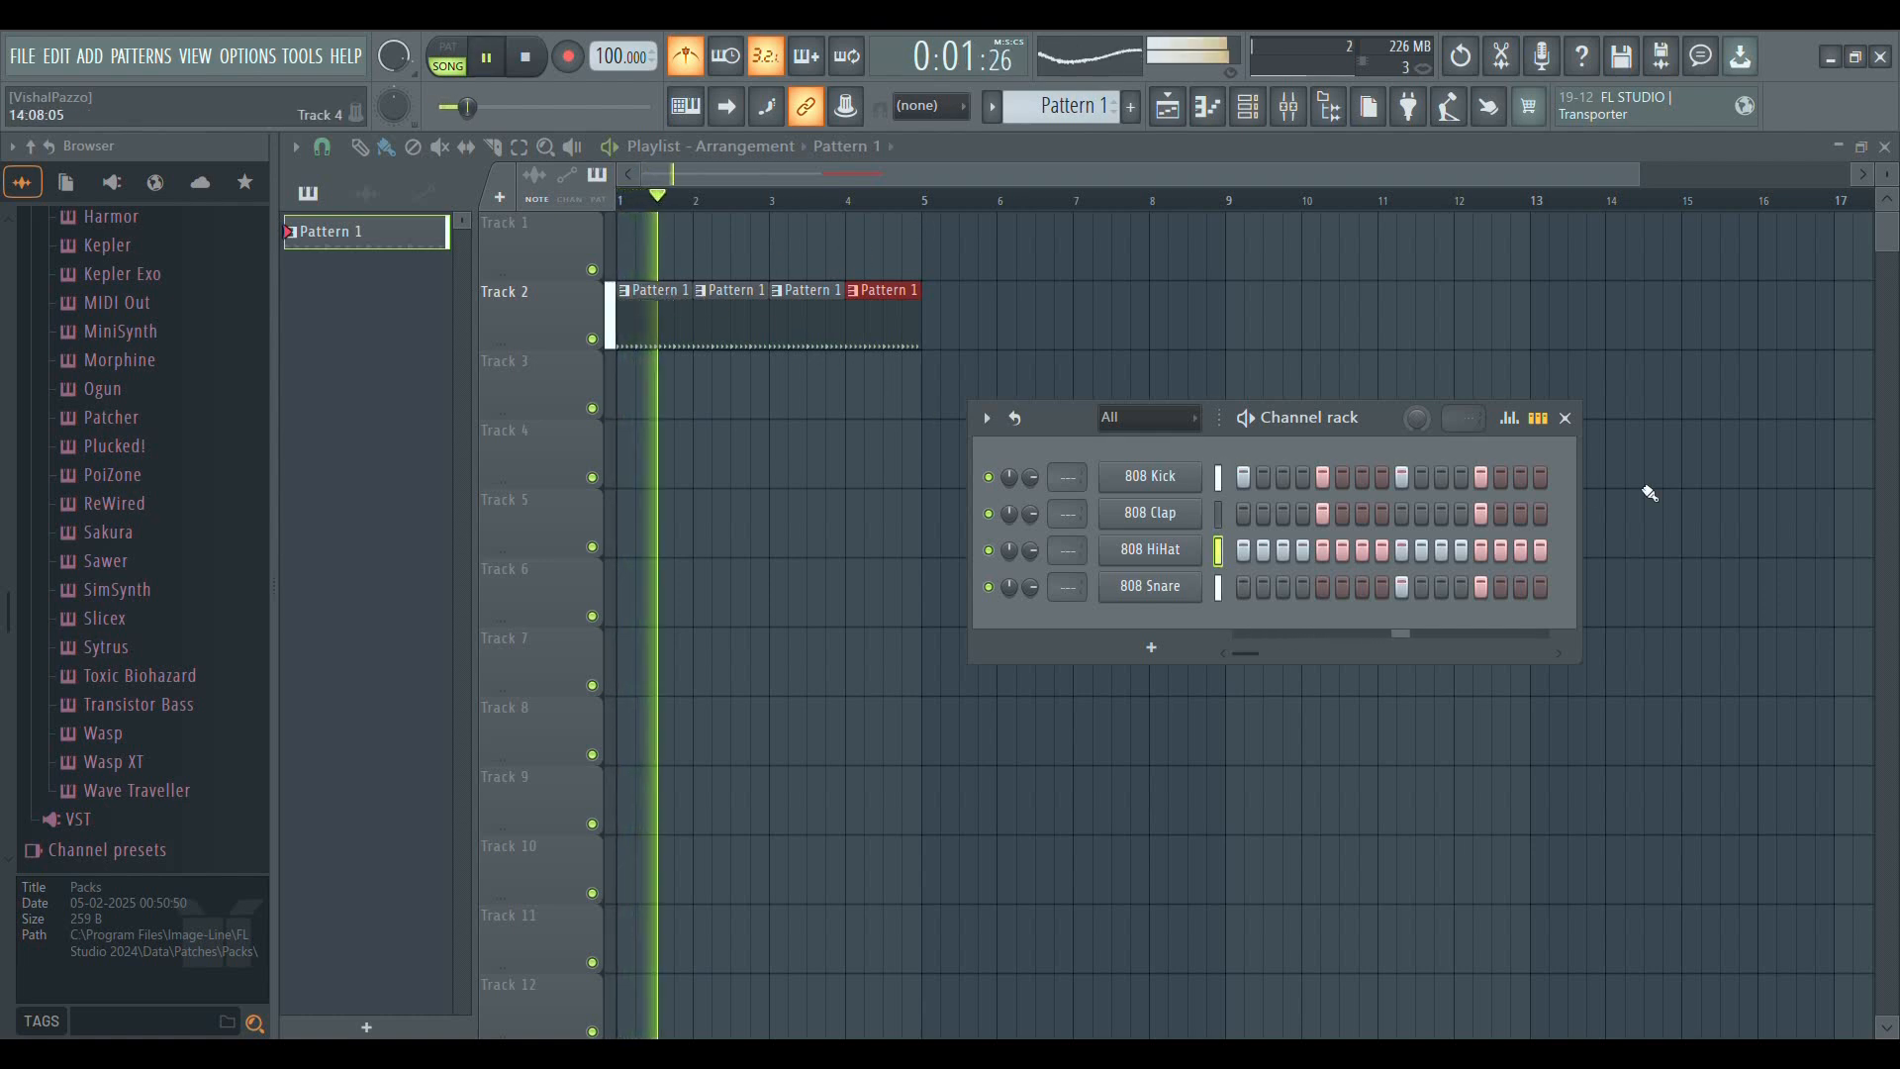
pyautogui.click(1565, 419)
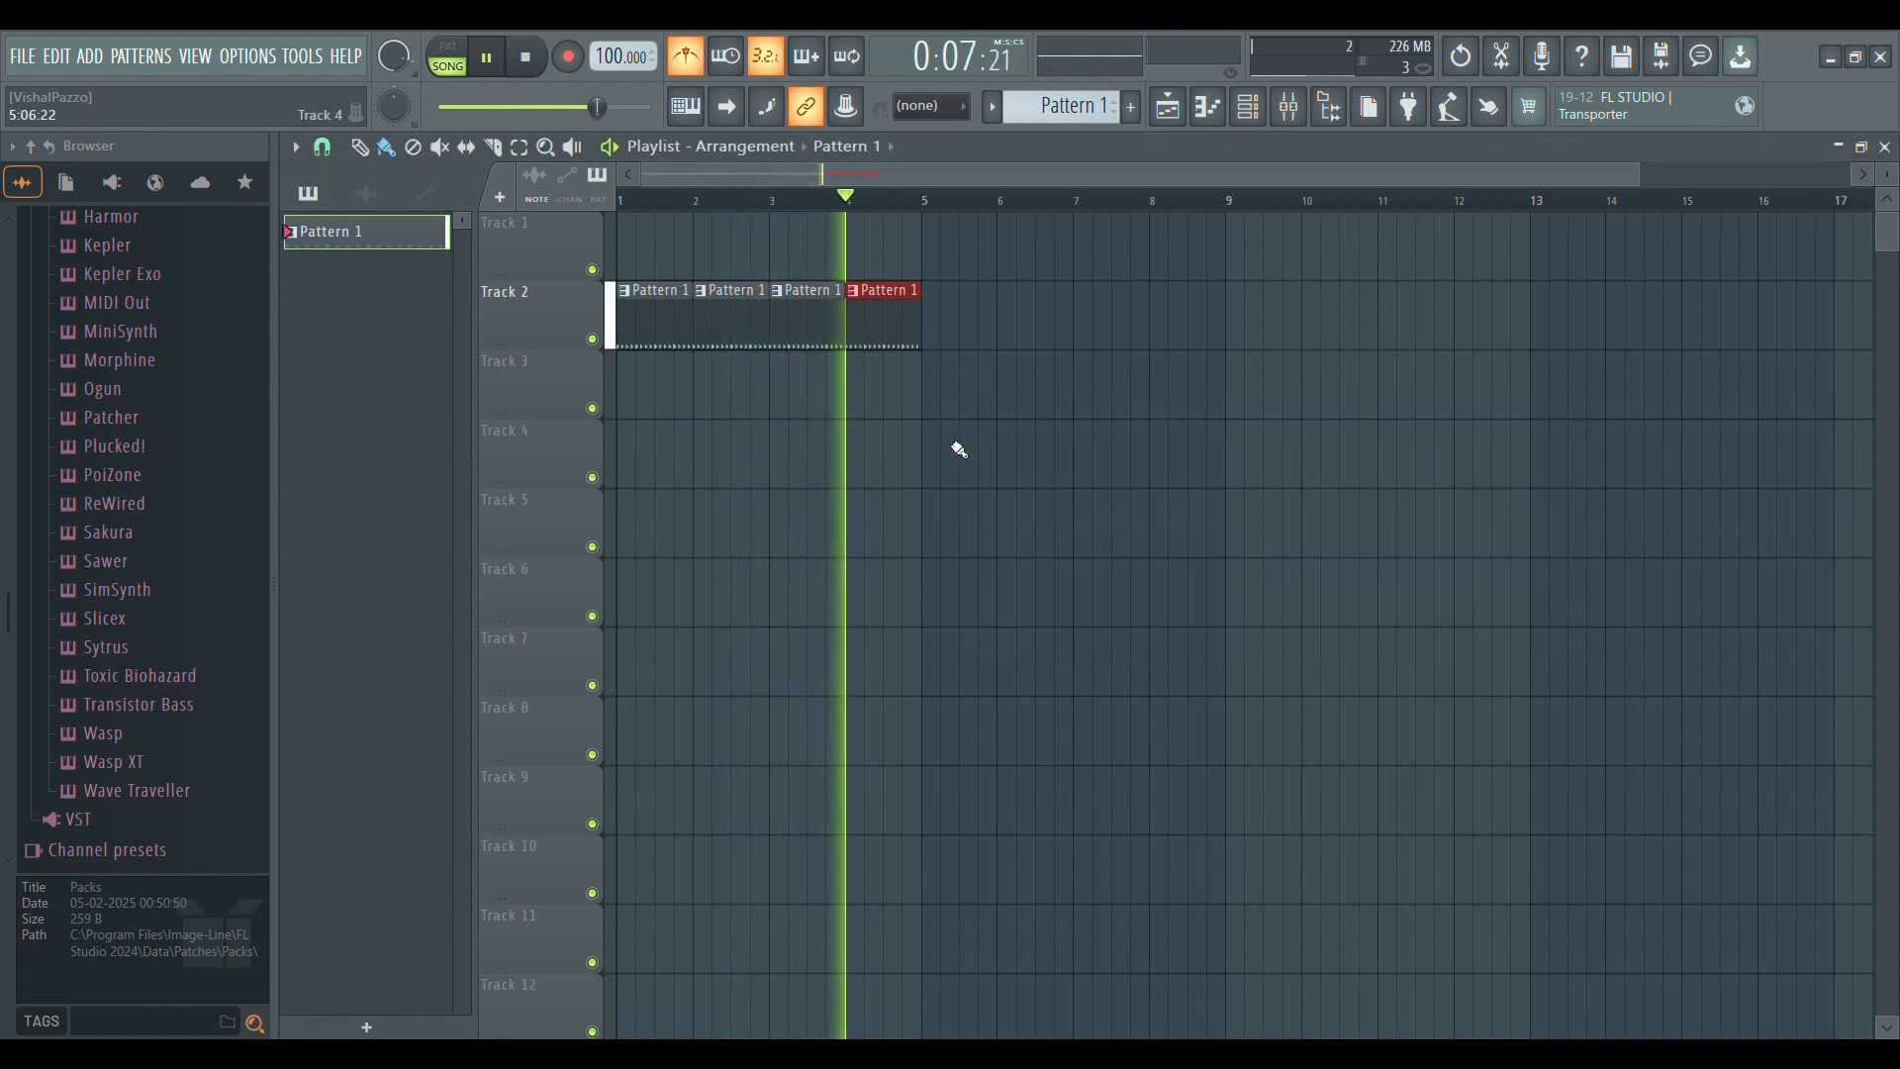
pyautogui.press('space')
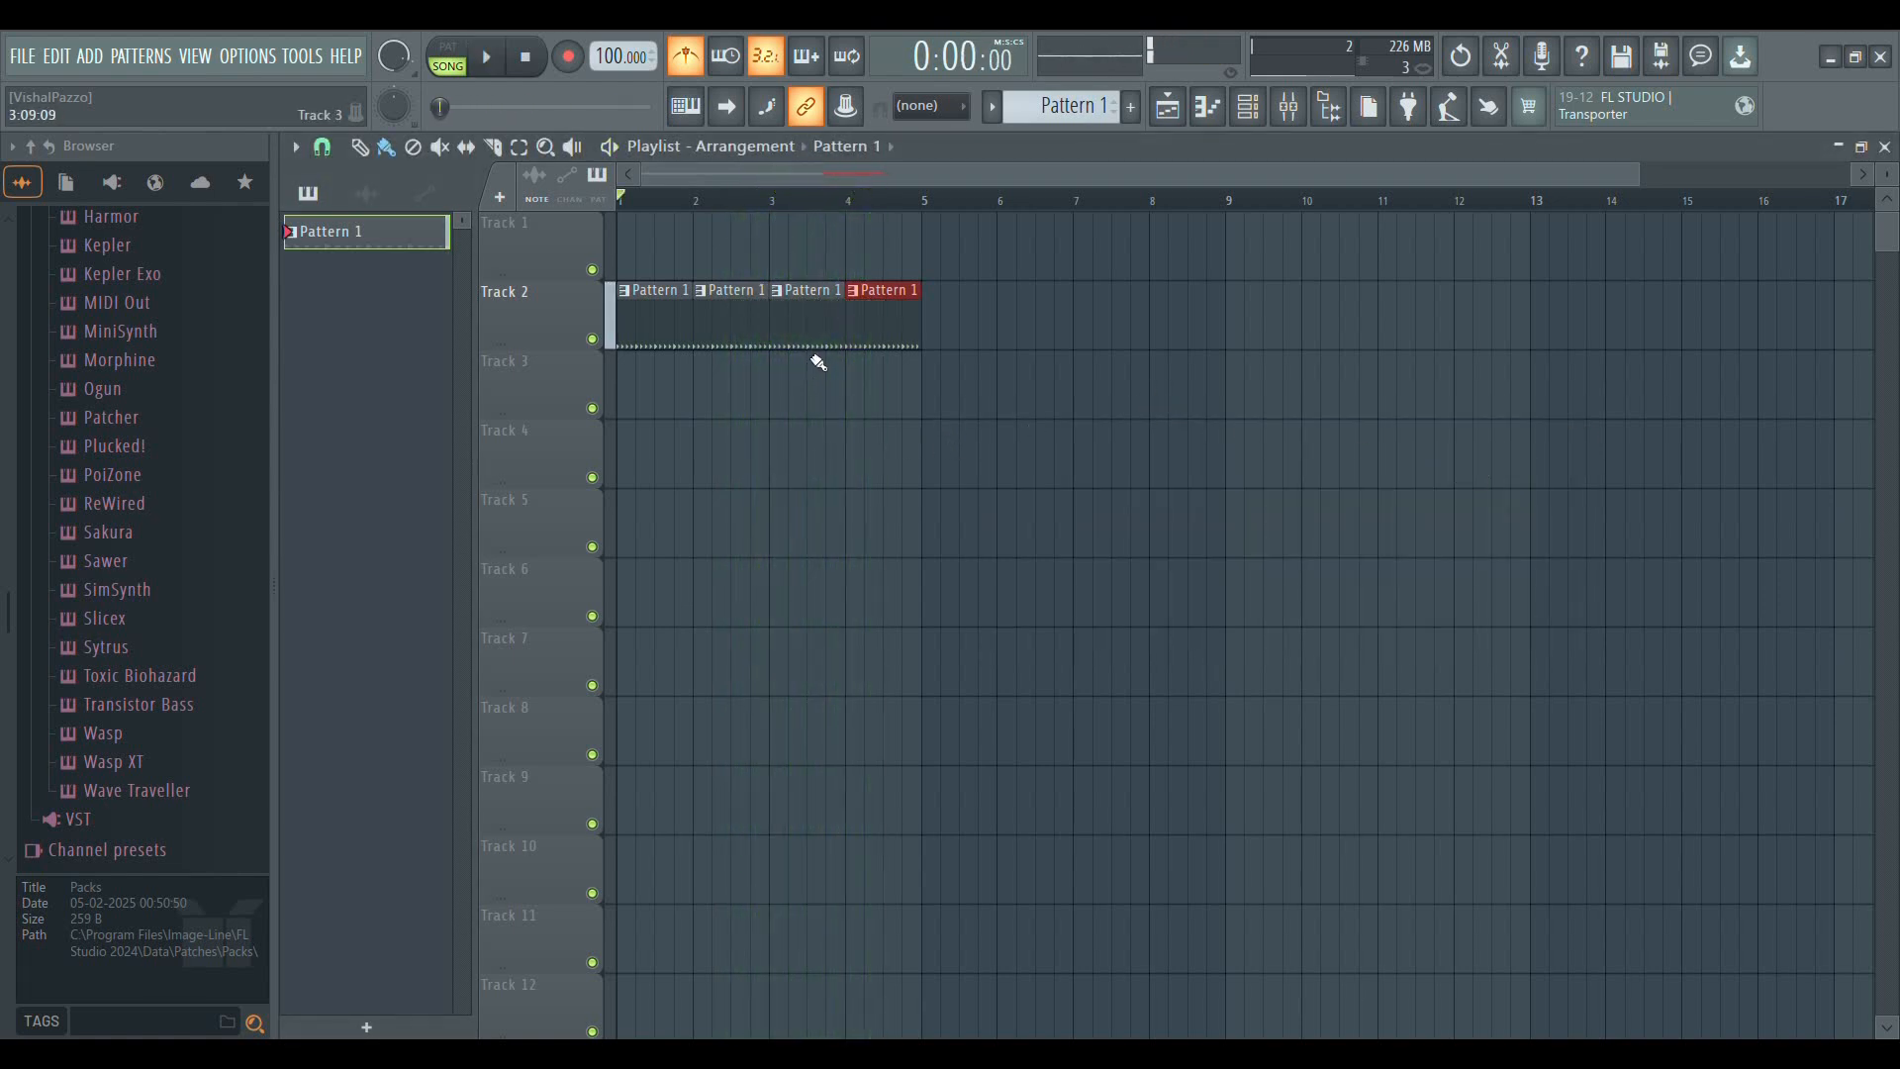
# Erase the Pattern 1 clips at bars 2, 3 and 4 of Track 2, keeping only the clip at bar 1
pyautogui.rightClick(879, 302)
pyautogui.rightClick(808, 308)
pyautogui.rightClick(732, 318)
pyautogui.scroll(4, 688, 184)
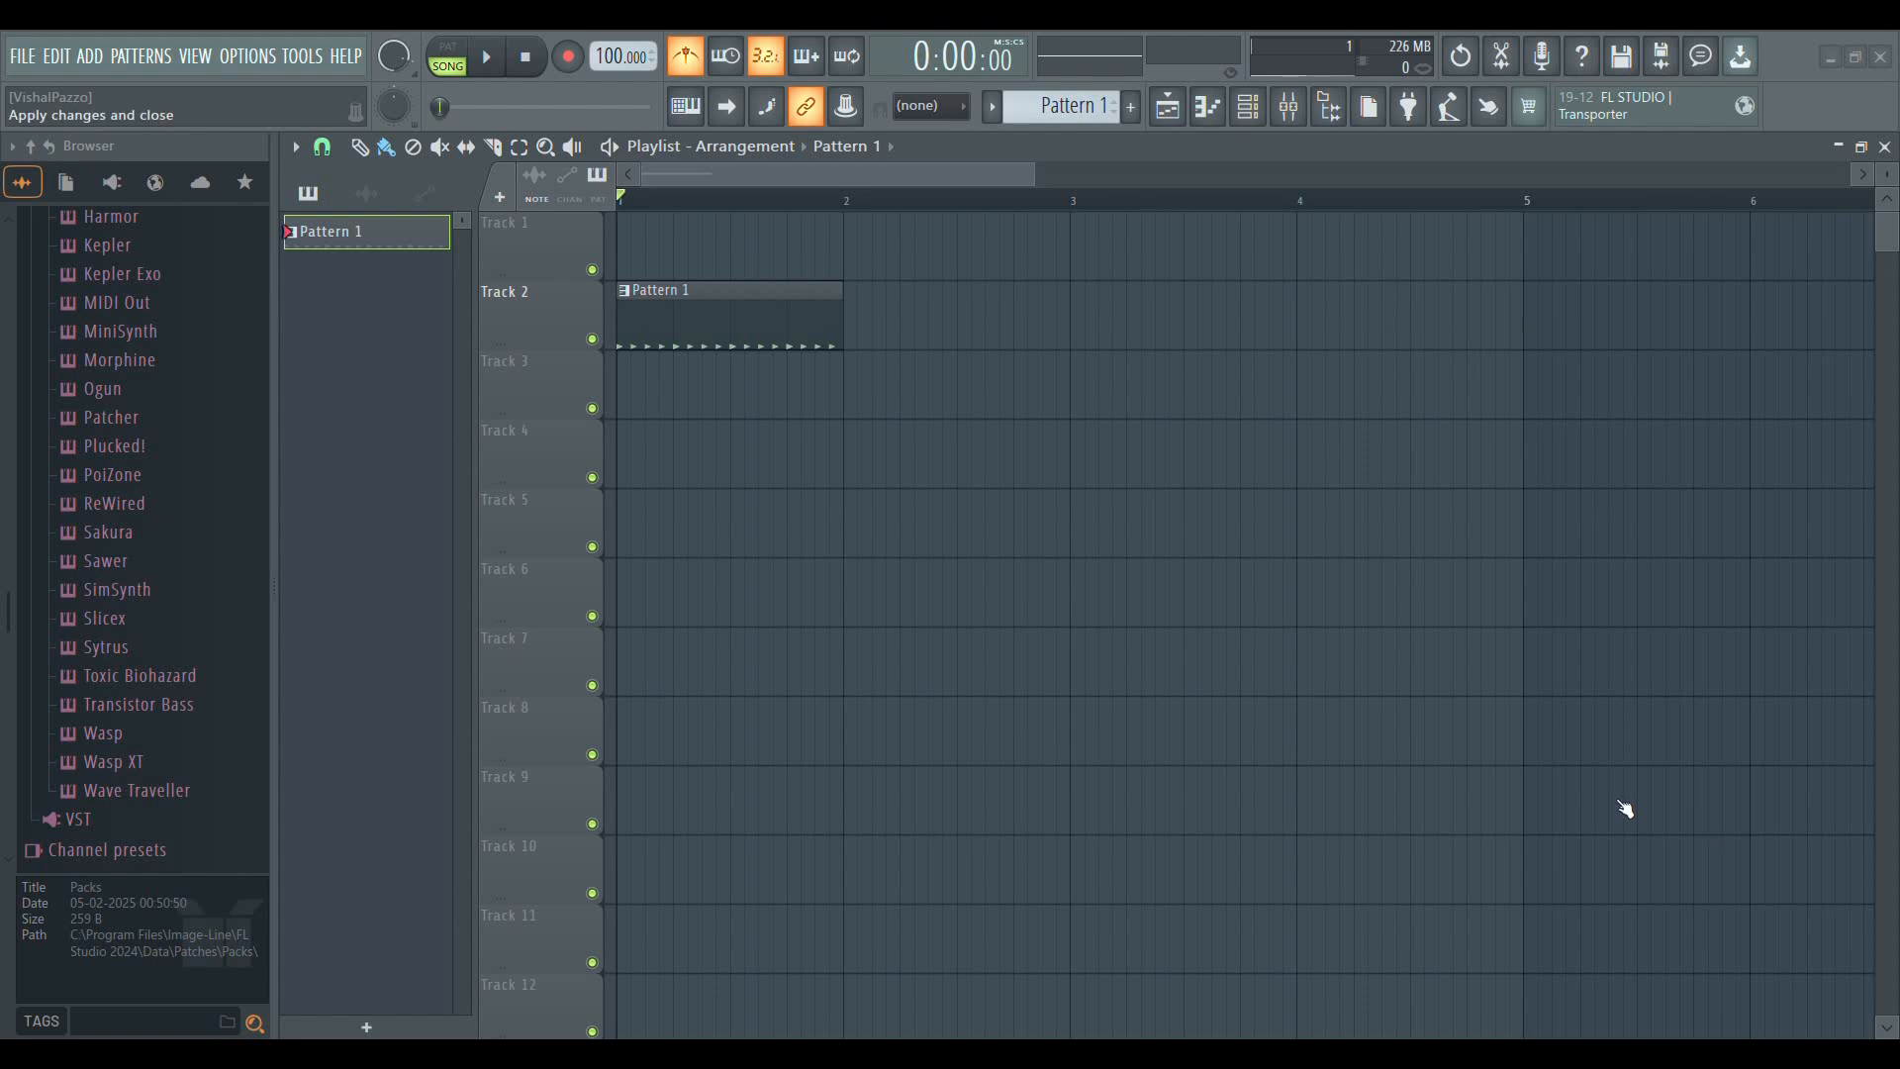
# Rename Pattern 1 as Drum 1 with a red colour and add a second clip of it at bar 2 of Track 2
pyautogui.click(999, 221)
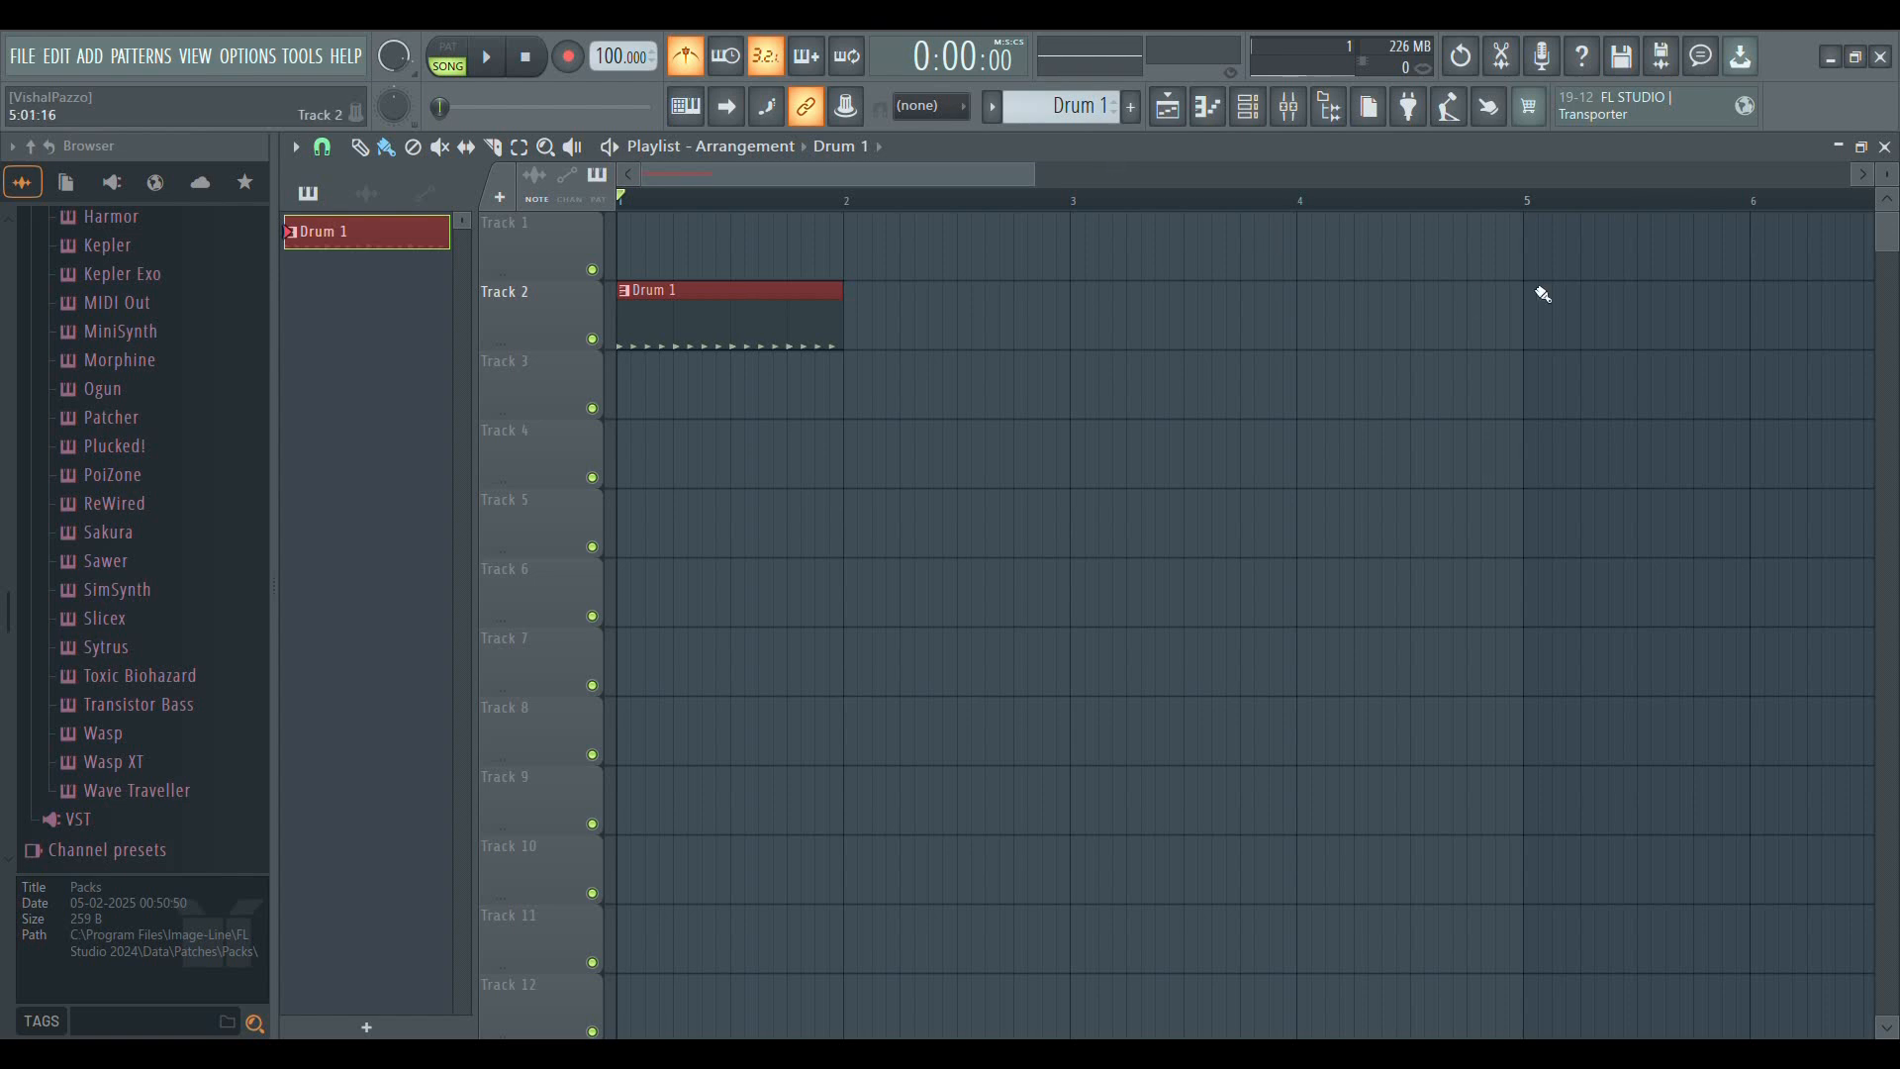
pyautogui.click(857, 339)
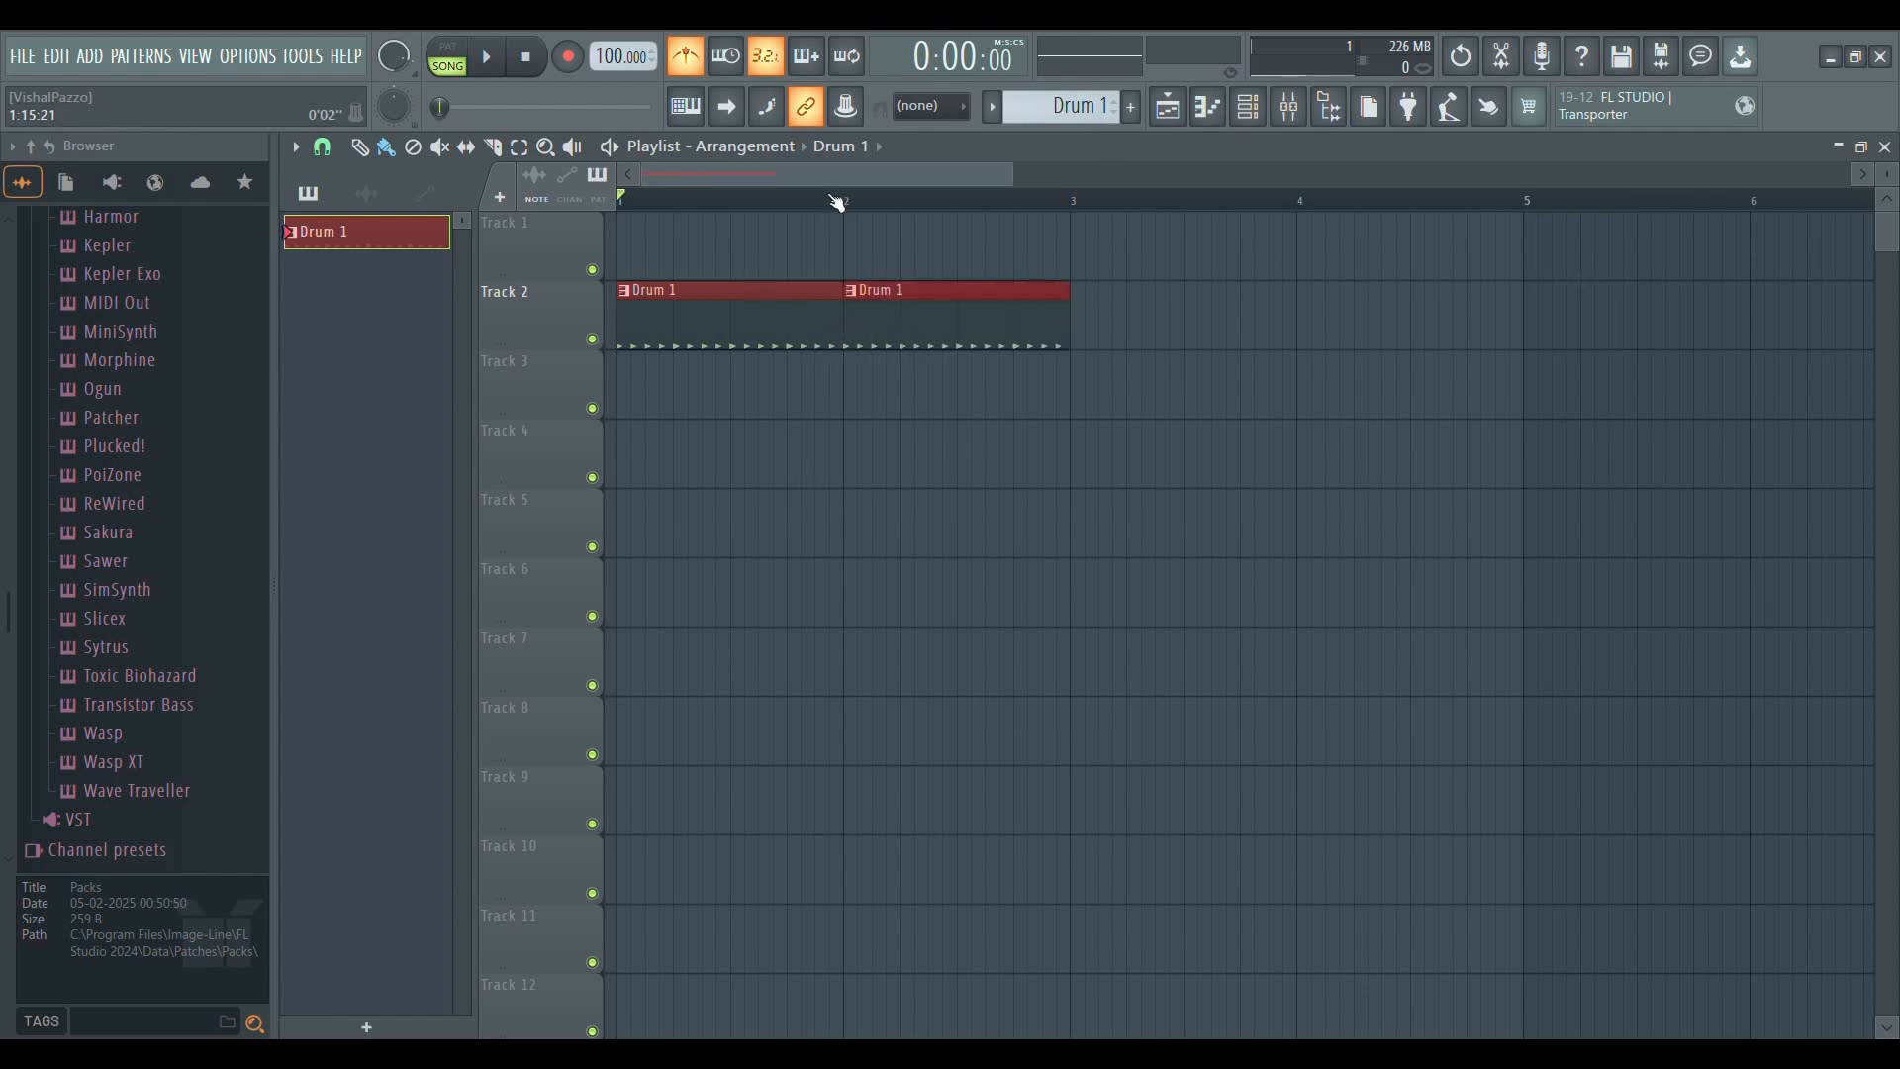
# Show the channel rack on its own with the playlist closed, reposition it, and bring the playlist back
pyautogui.scroll(-3, 835, 198)
pyautogui.click(1252, 113)
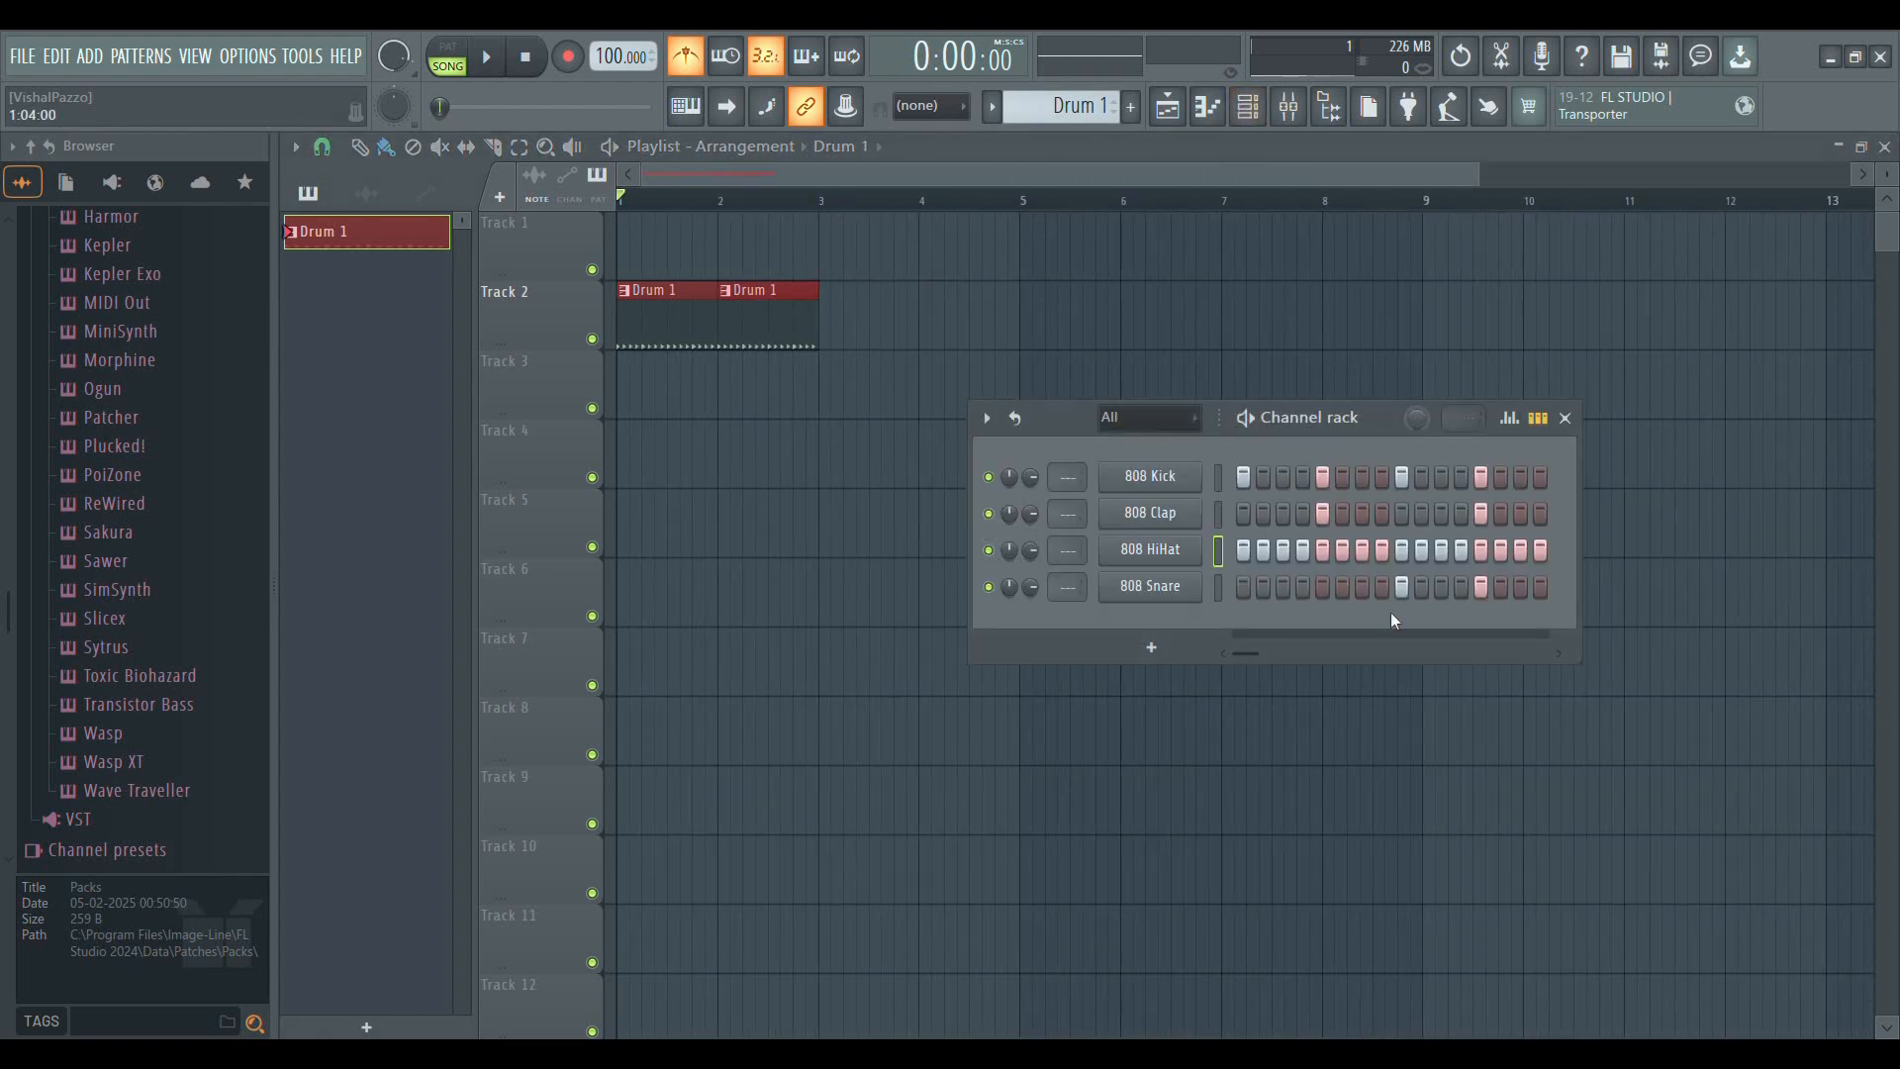
pyautogui.moveTo(1395, 416); pyautogui.dragTo(1006, 214)
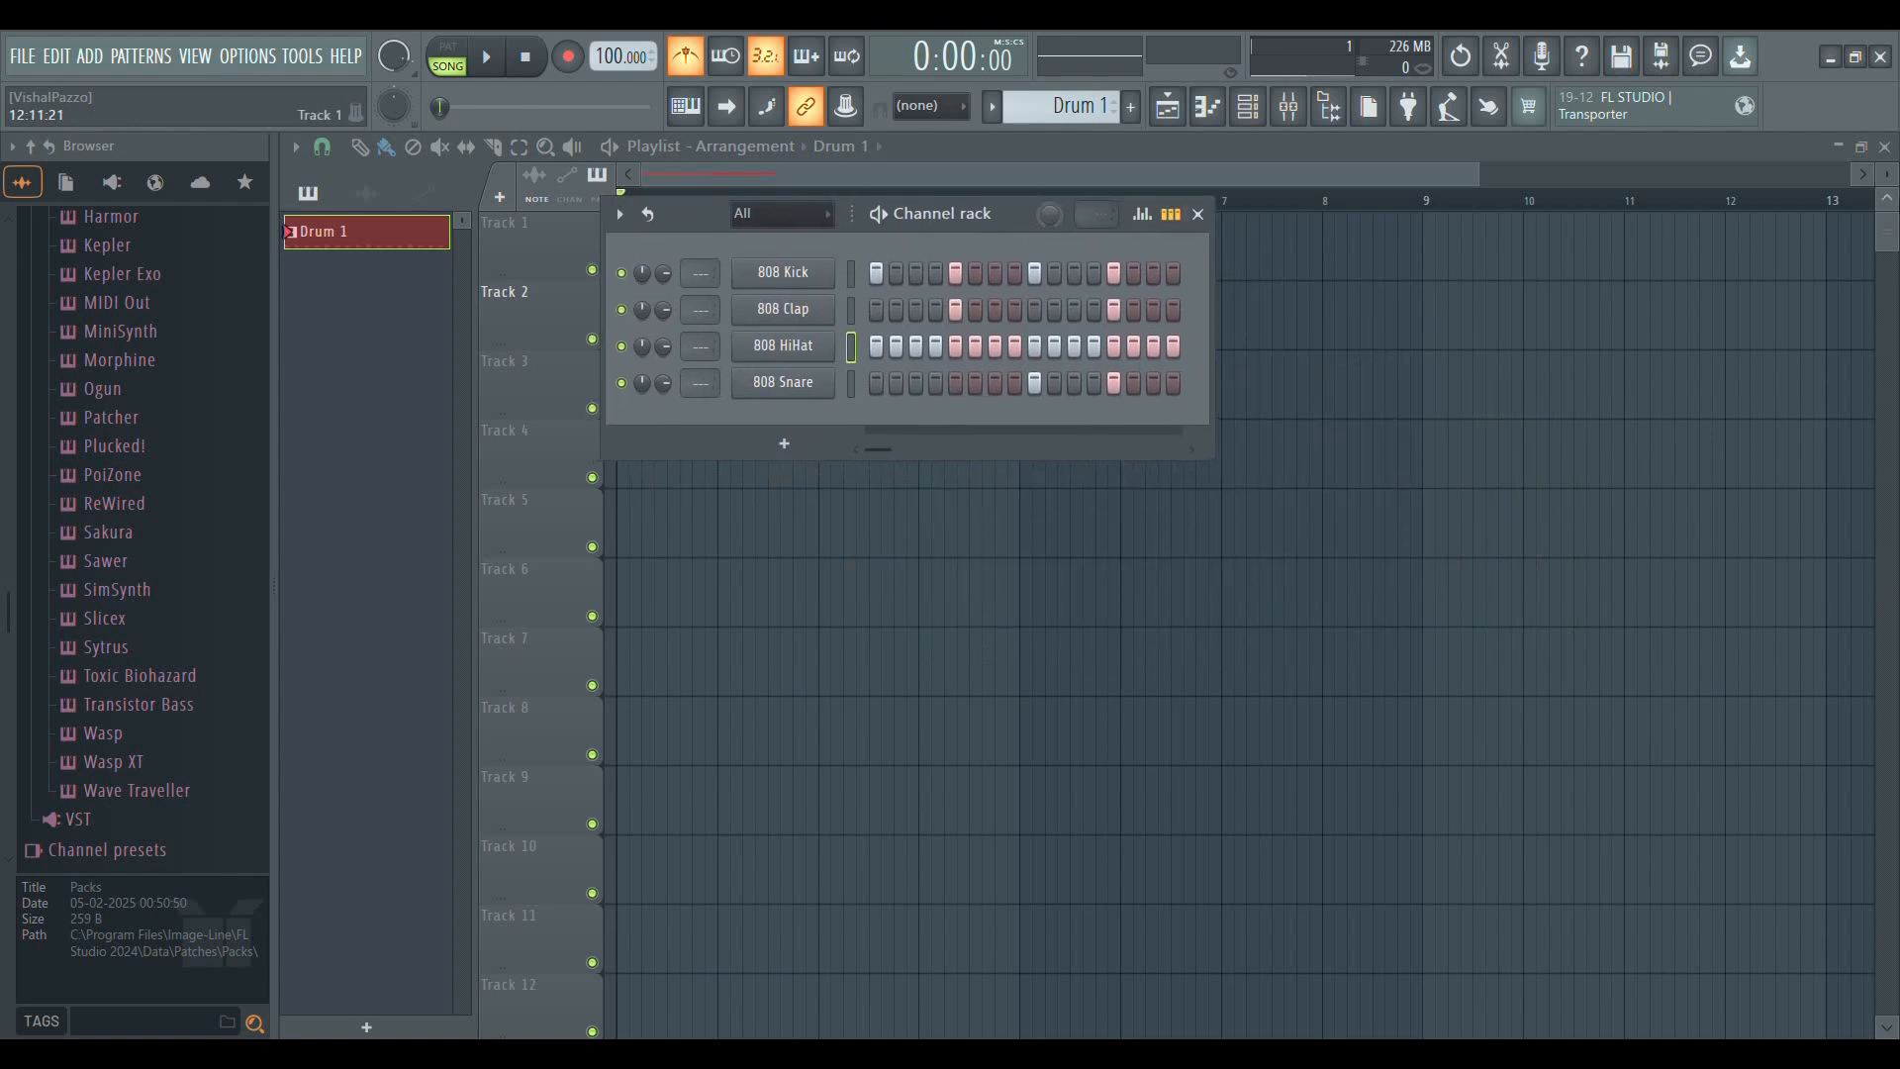
pyautogui.click(1884, 148)
pyautogui.moveTo(1055, 211); pyautogui.dragTo(694, 170)
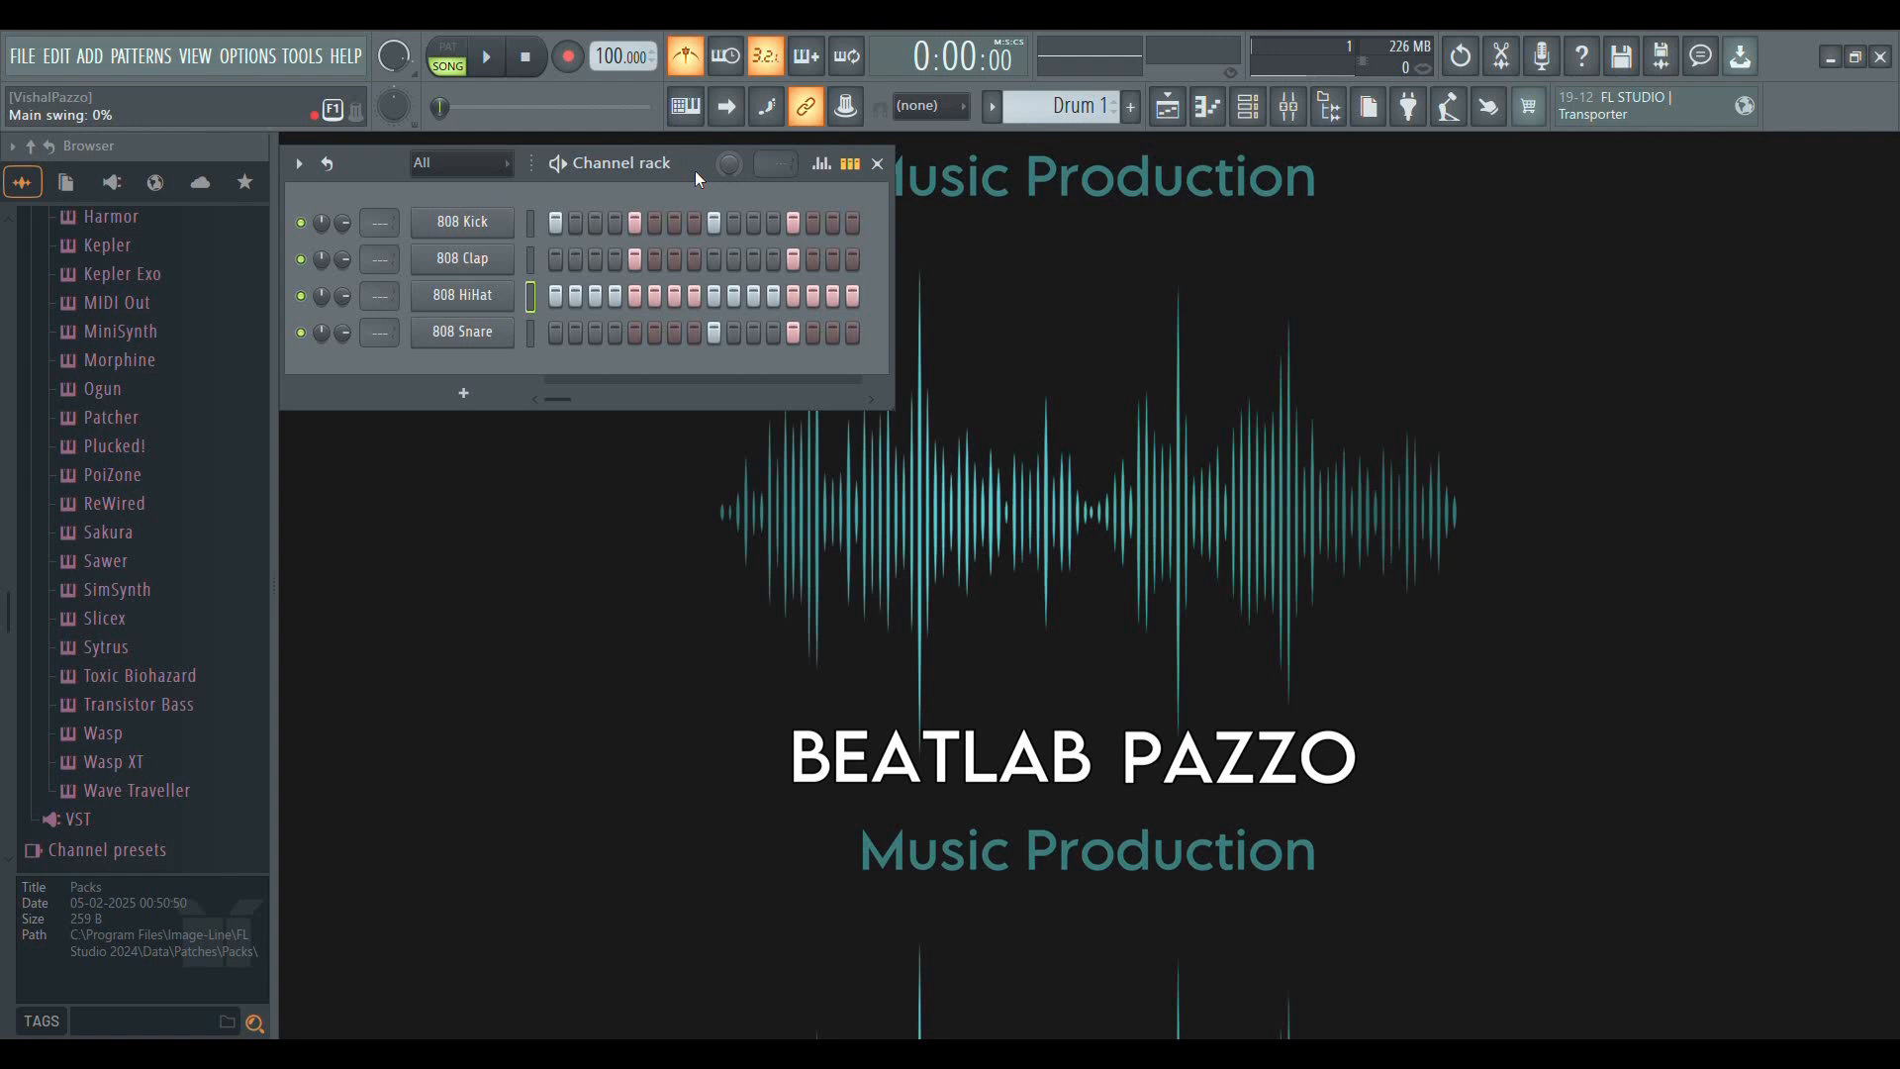
pyautogui.click(1170, 109)
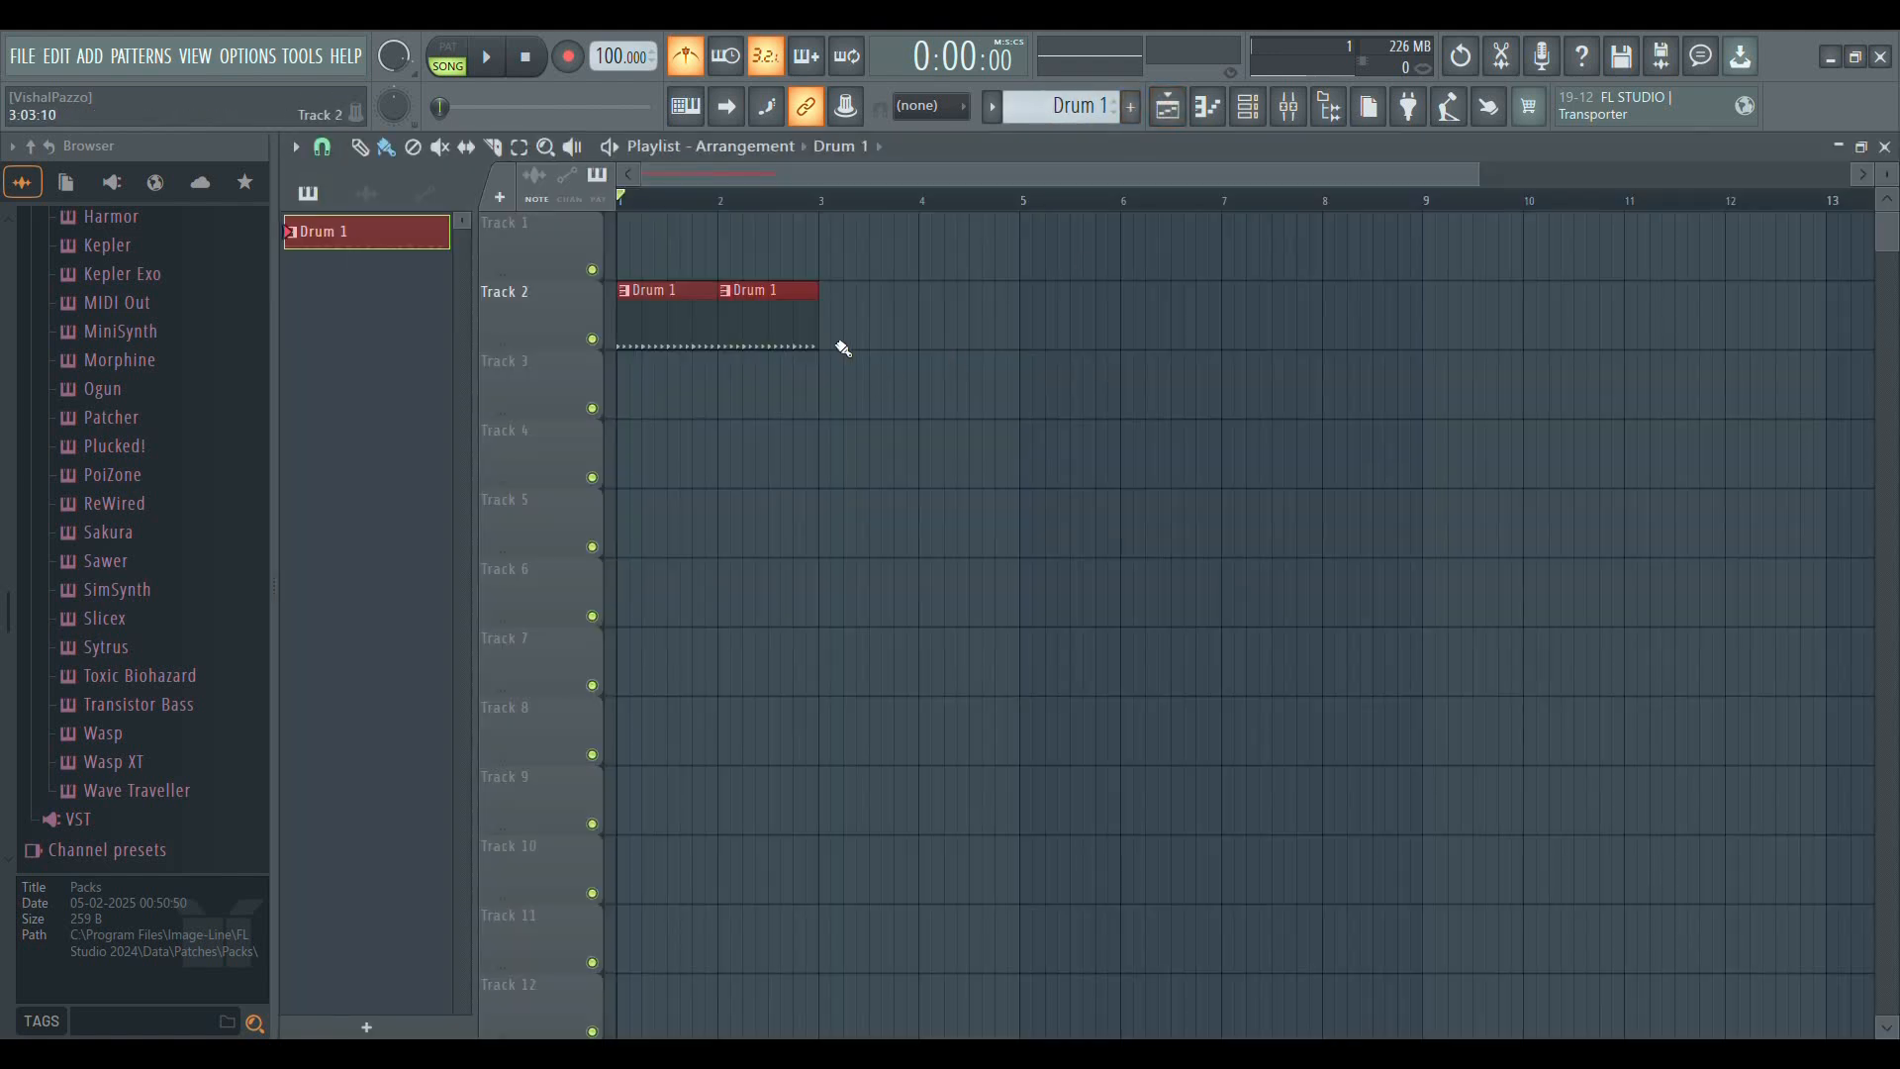
# Paint Drum 1 clips across bars 3 to 8 of Track 2, erasing and repainting the one at bar 8
pyautogui.moveTo(830, 326); pyautogui.dragTo(1349, 335)
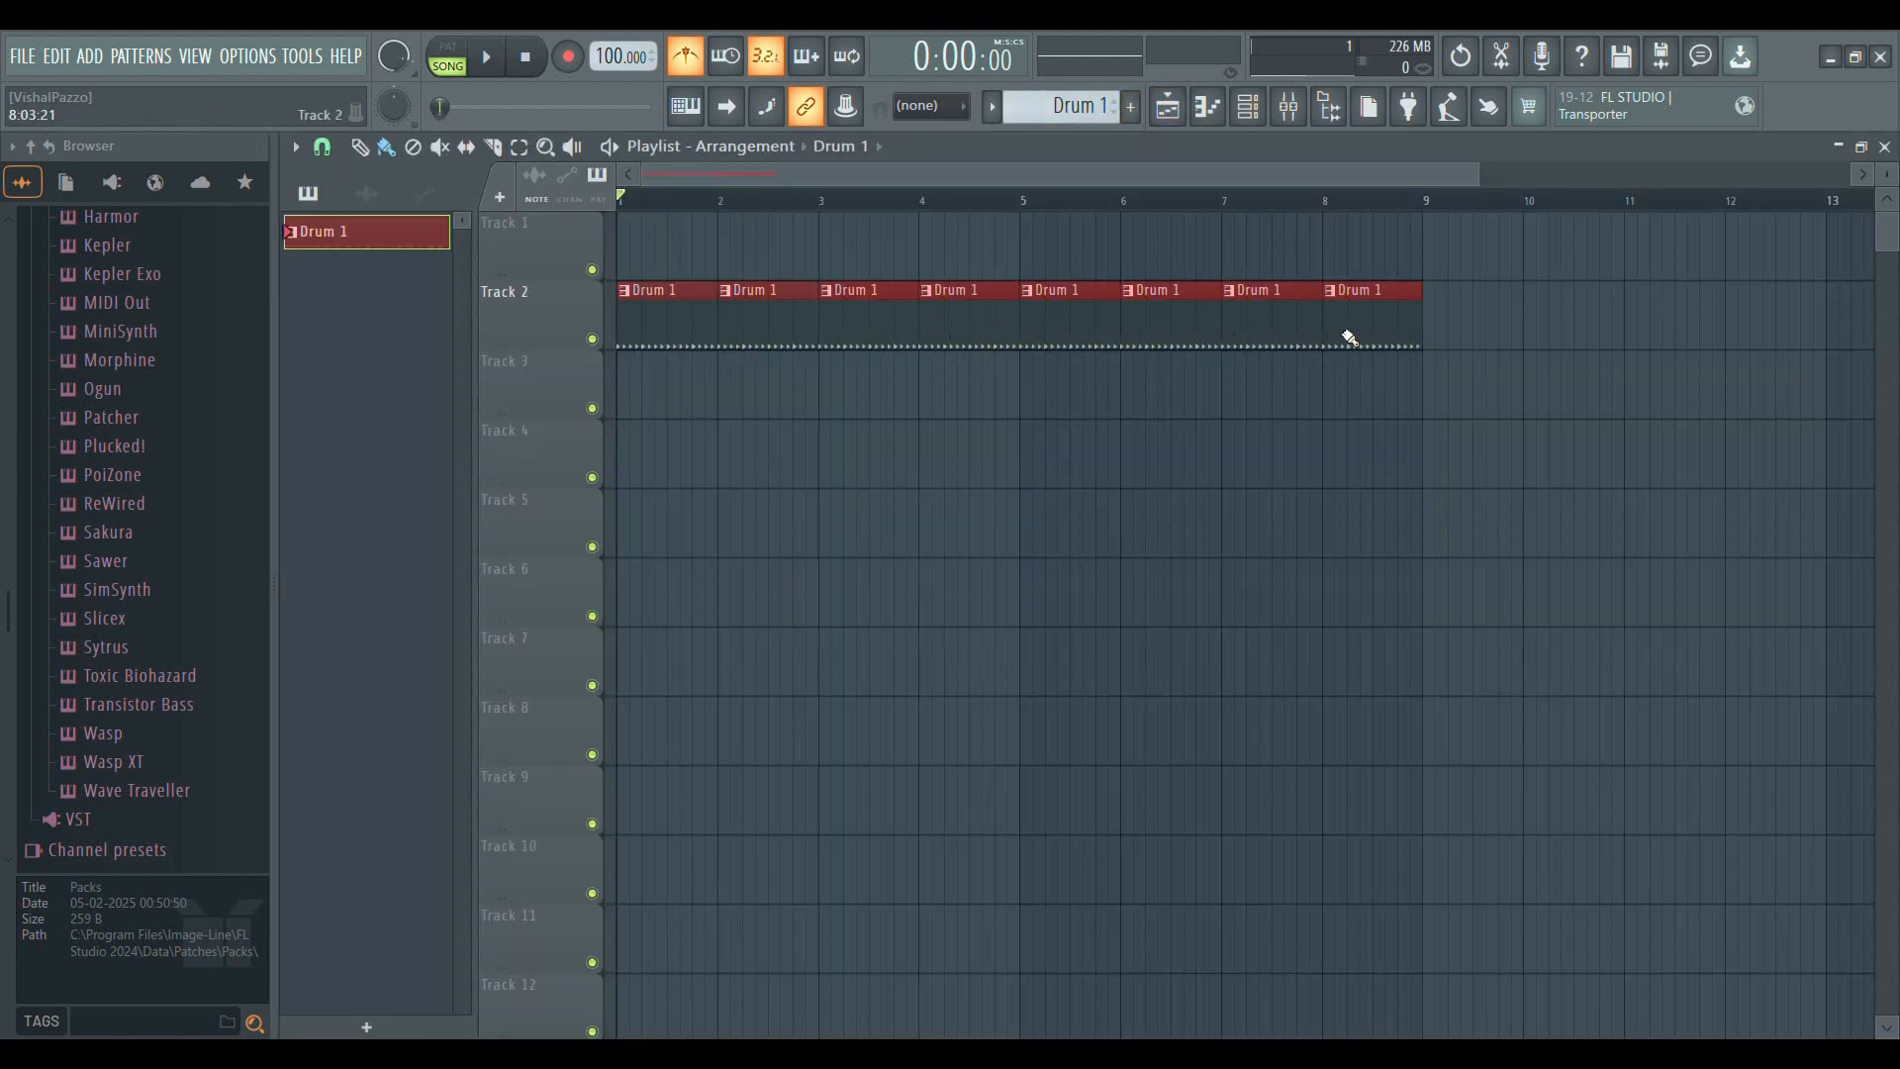
pyautogui.rightClick(1374, 295)
pyautogui.click(1338, 323)
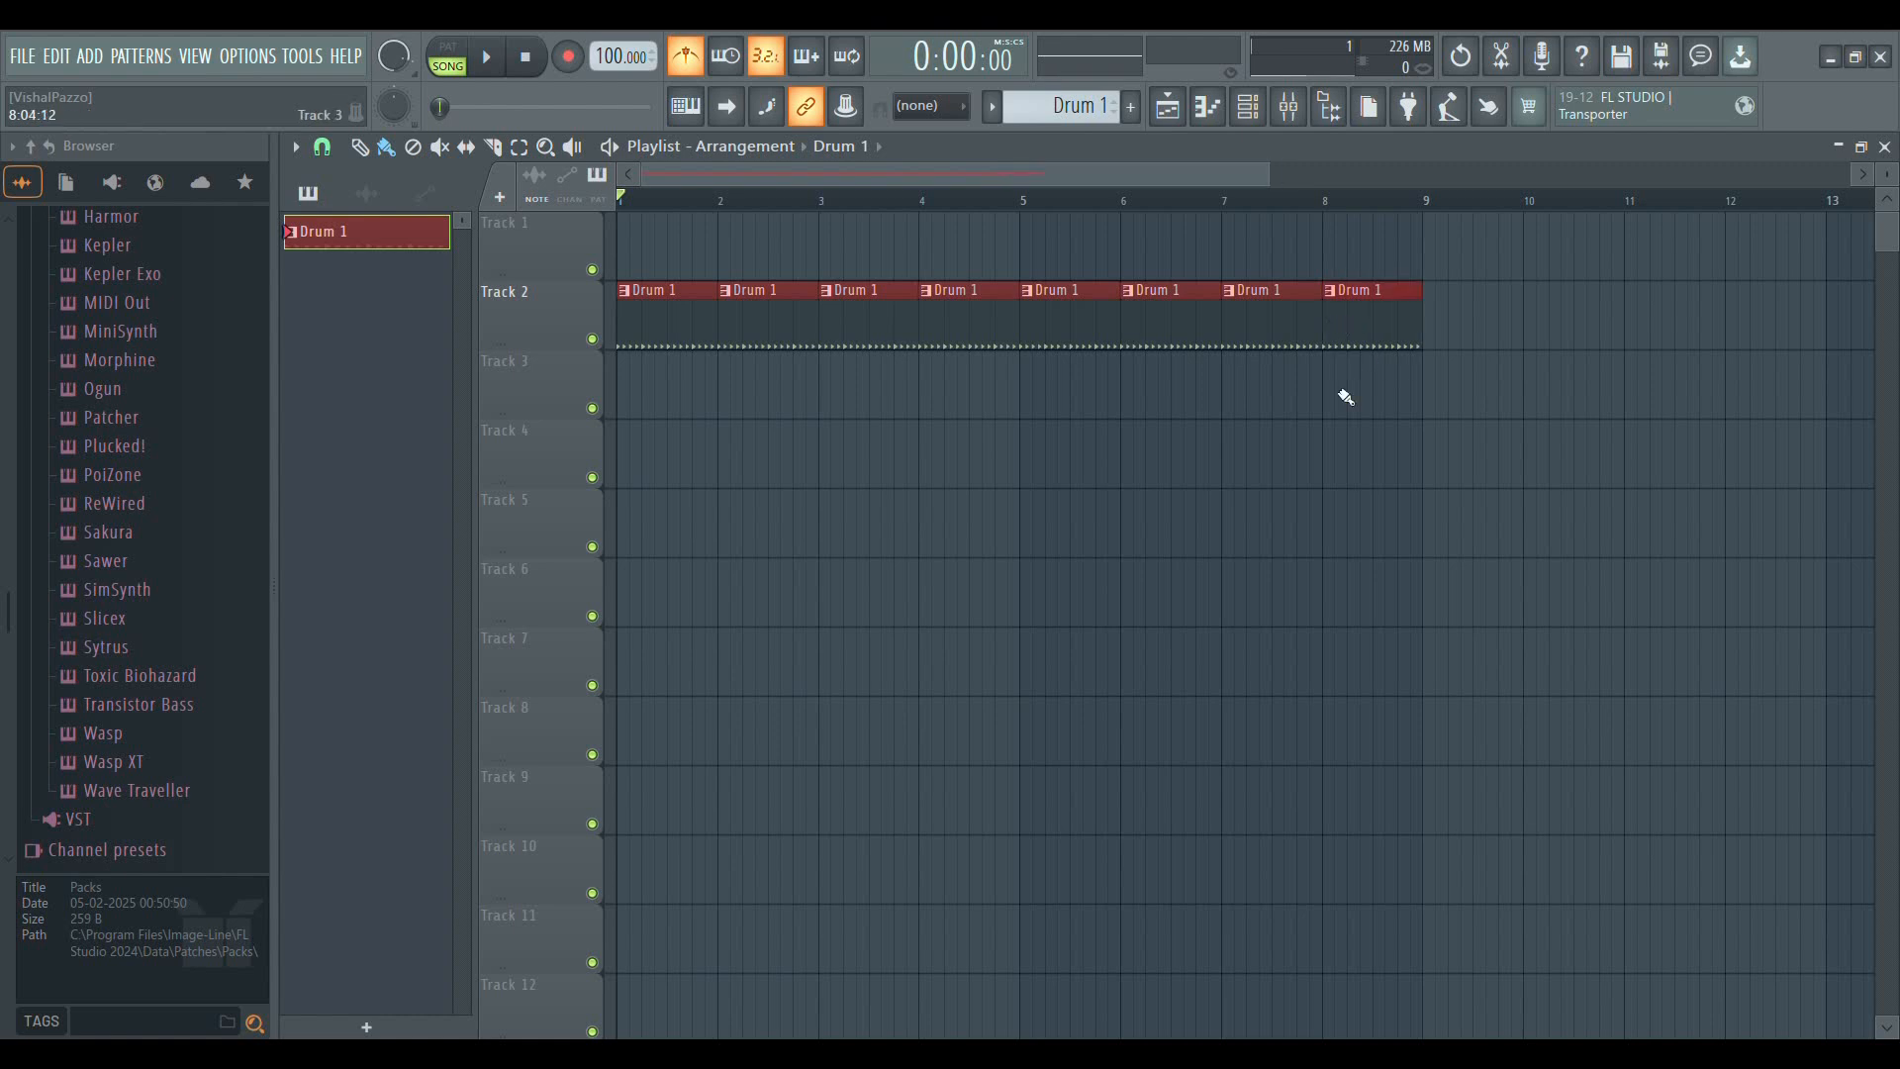
# Erase the Drum 1 clips at bars 5 to 8 of Track 2
pyautogui.rightClick(1094, 318)
pyautogui.rightClick(1173, 339)
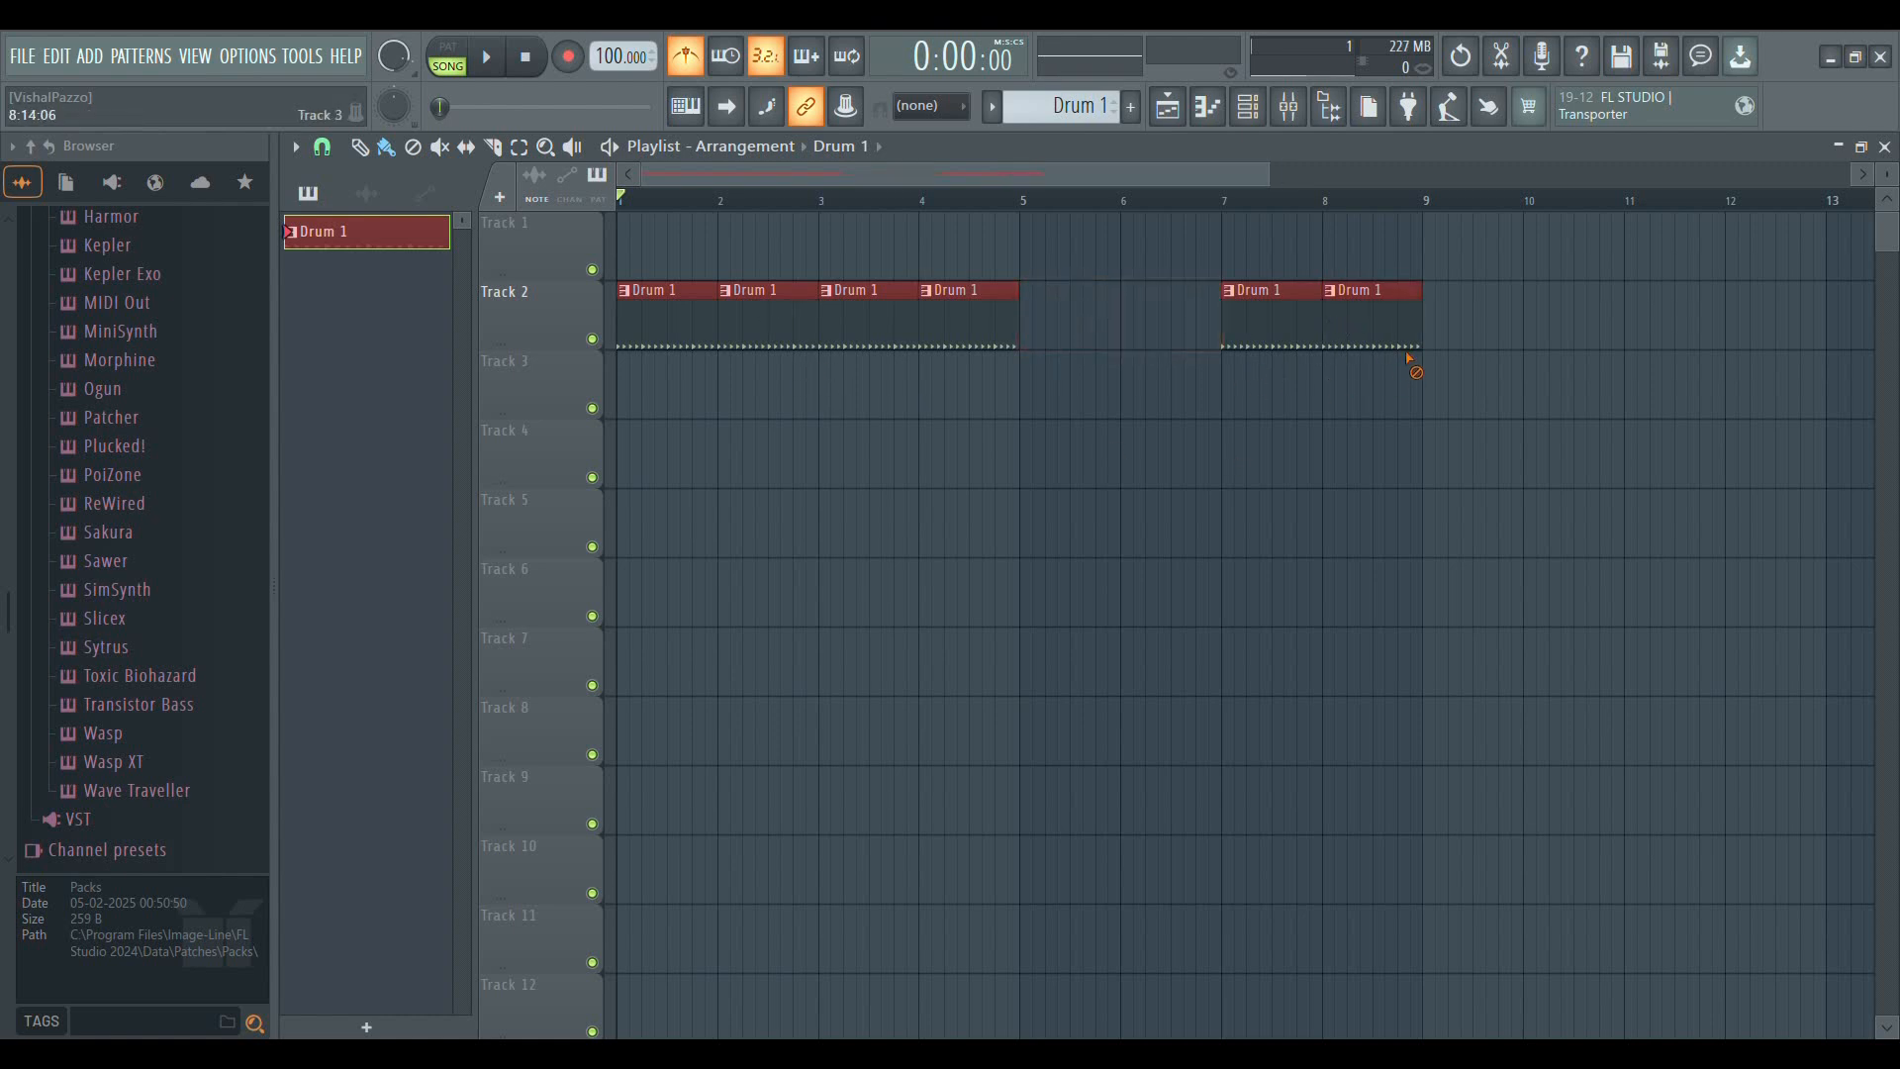
pyautogui.rightClick(1370, 332)
pyautogui.rightClick(1286, 319)
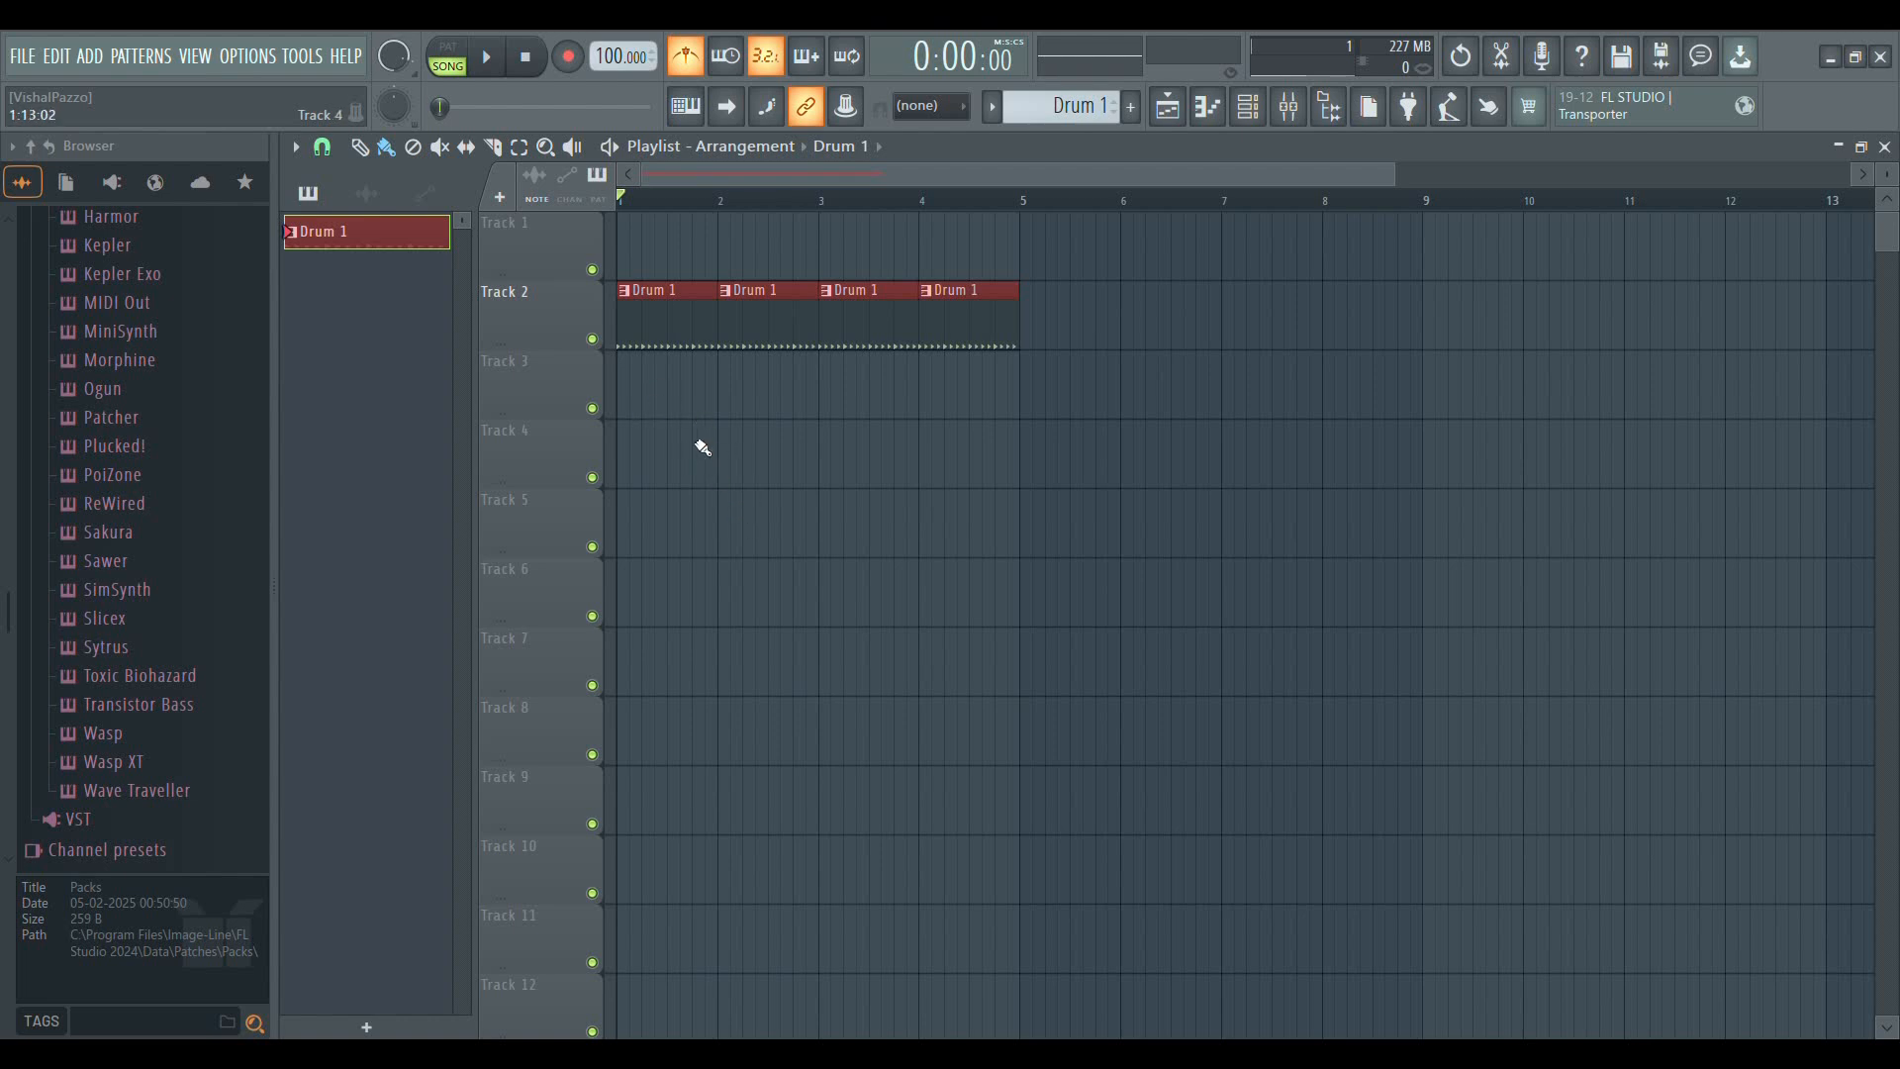
pyautogui.scroll(2, 752, 198)
pyautogui.scroll(-3, 752, 198)
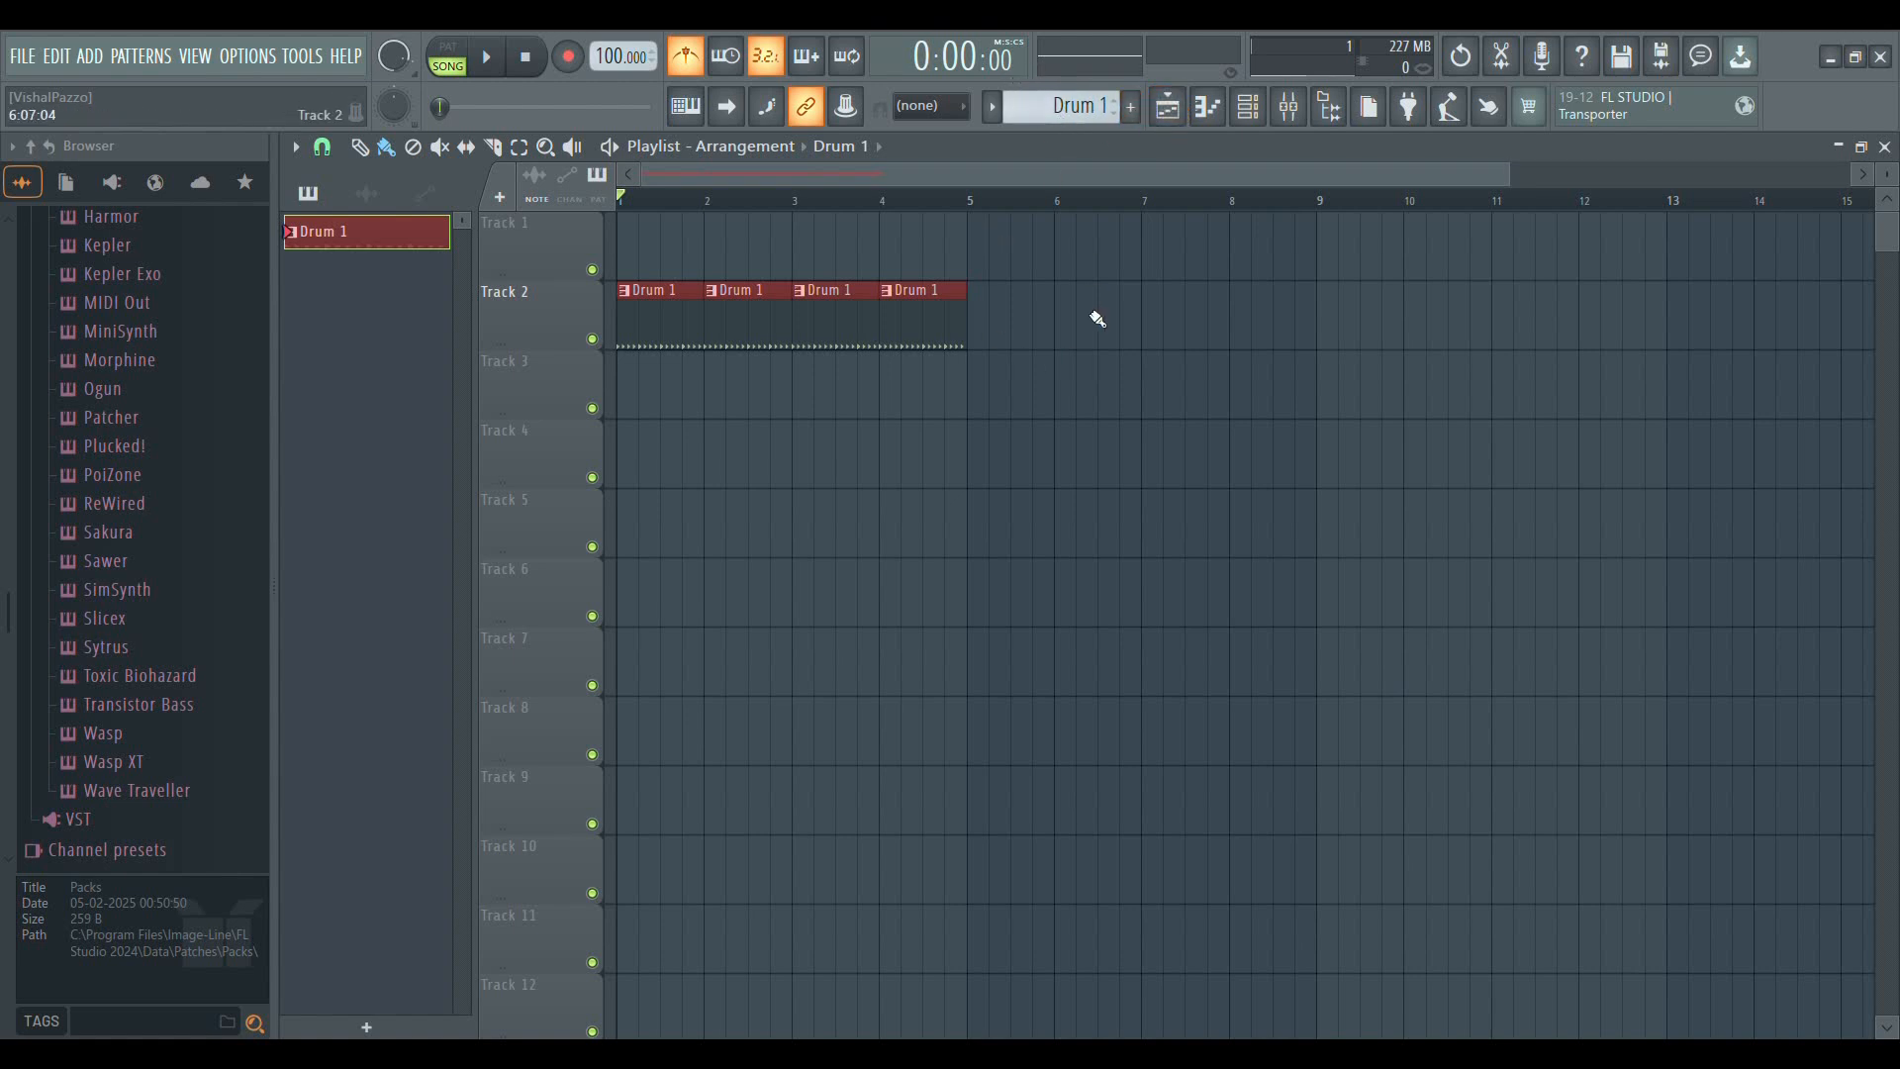
# Place a Drum 1 clip at bar 1 of Track 4 and erase it again
pyautogui.click(665, 479)
pyautogui.moveTo(707, 479); pyautogui.dragTo(663, 482)
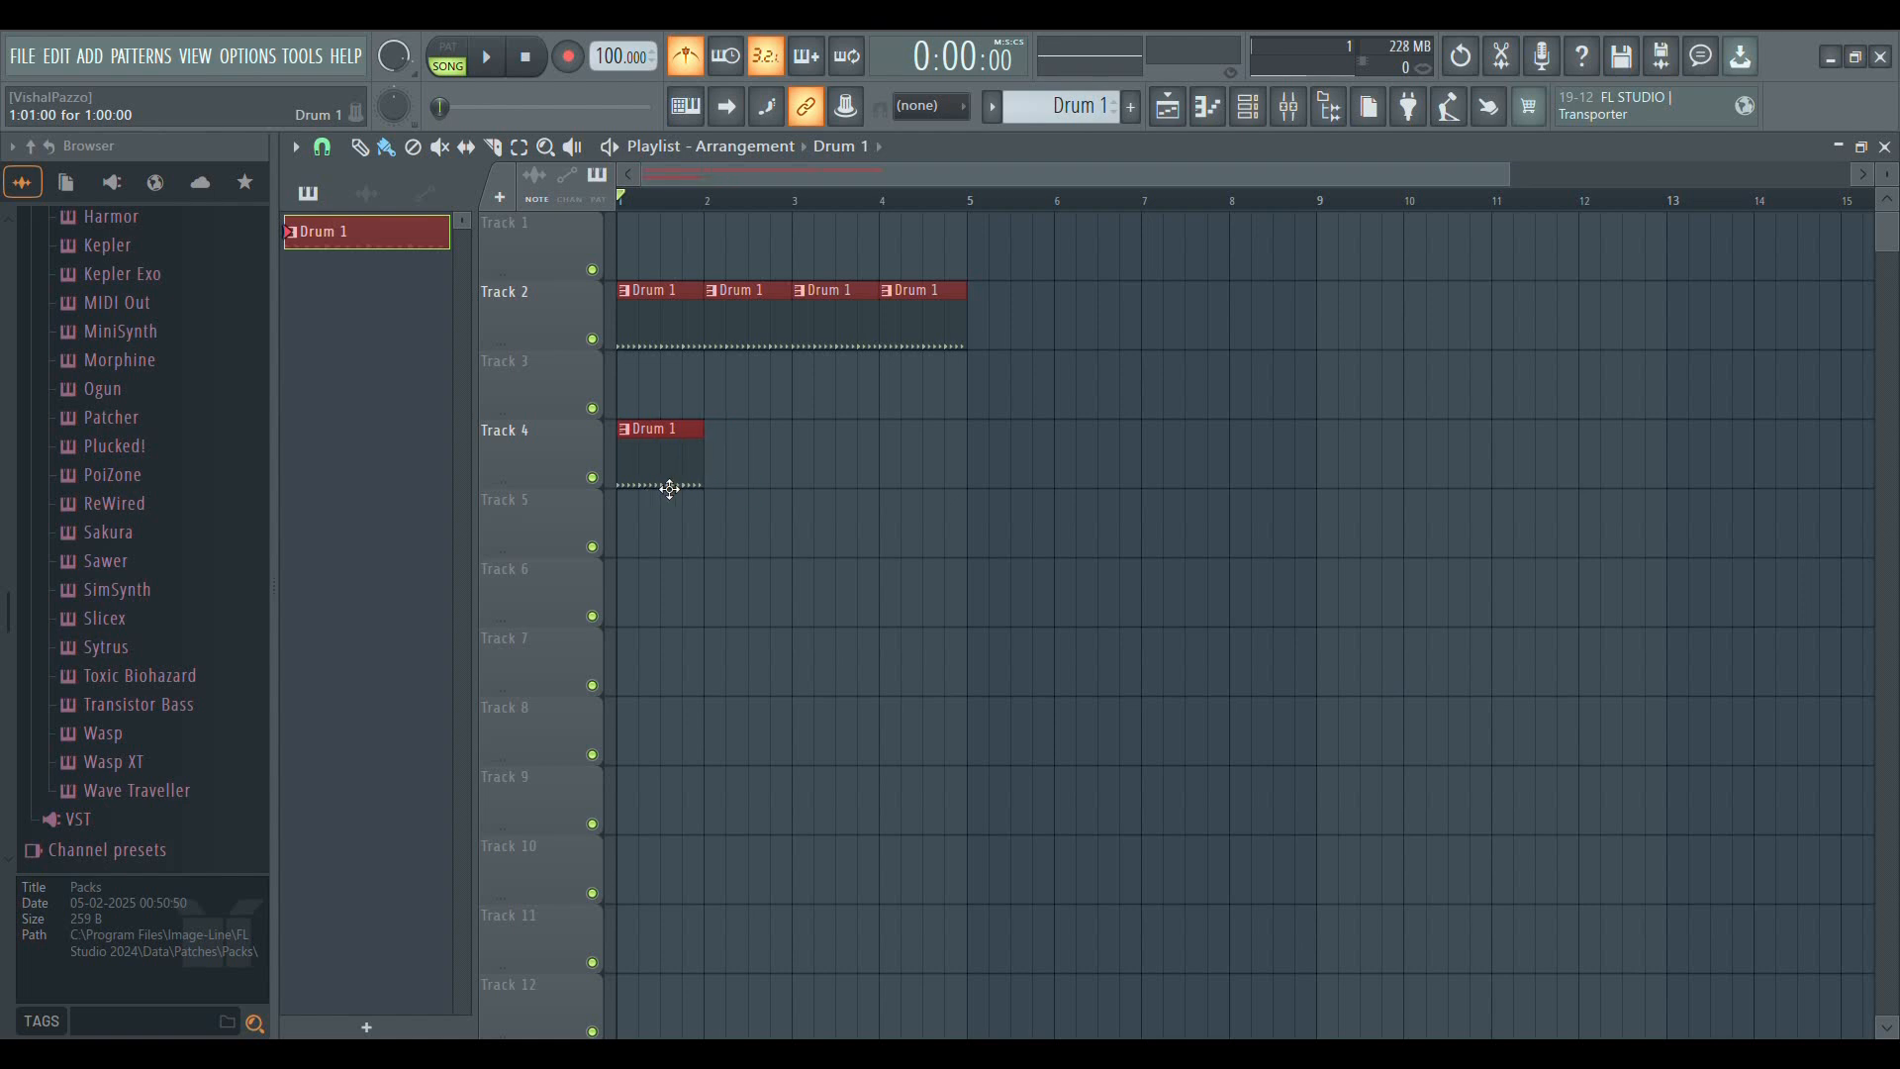
pyautogui.rightClick(701, 423)
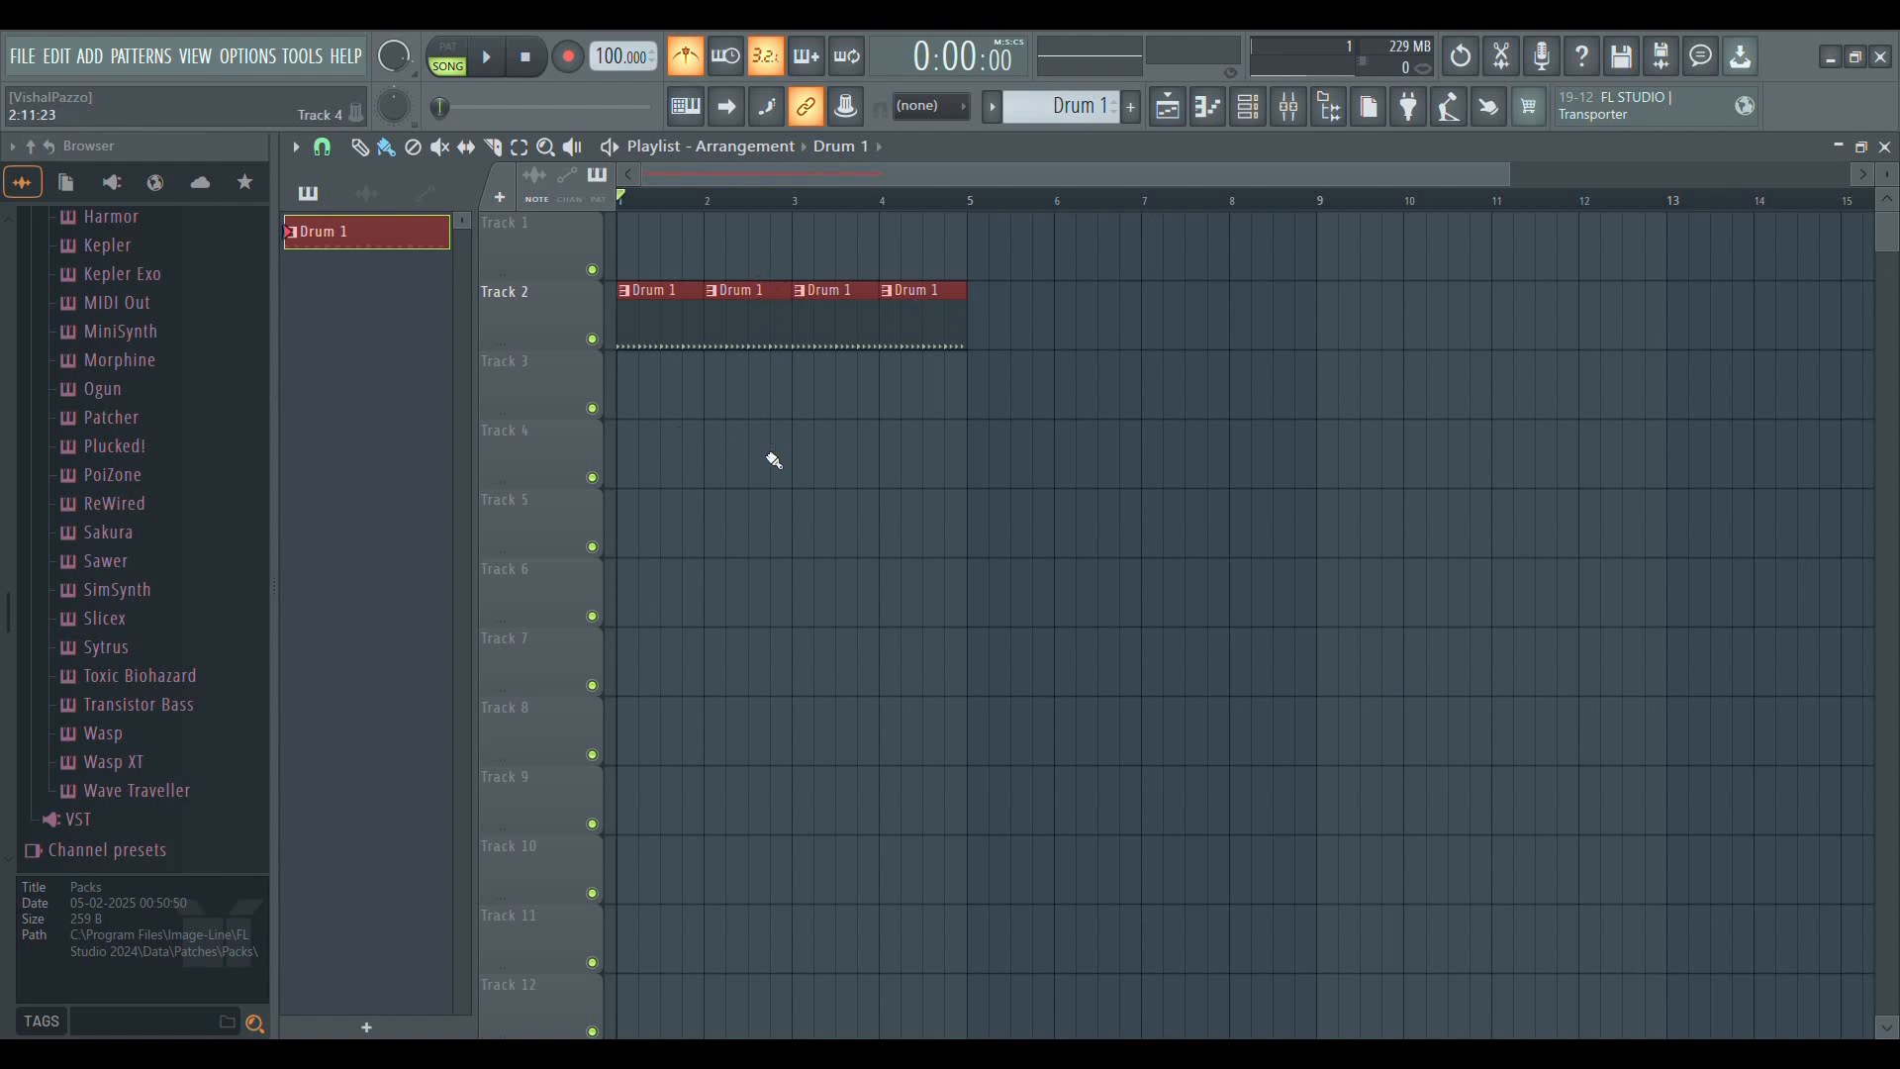
# Erase the Drum 1 clips at bars 3 and 4 of Track 2
pyautogui.rightClick(848, 278)
pyautogui.rightClick(920, 290)
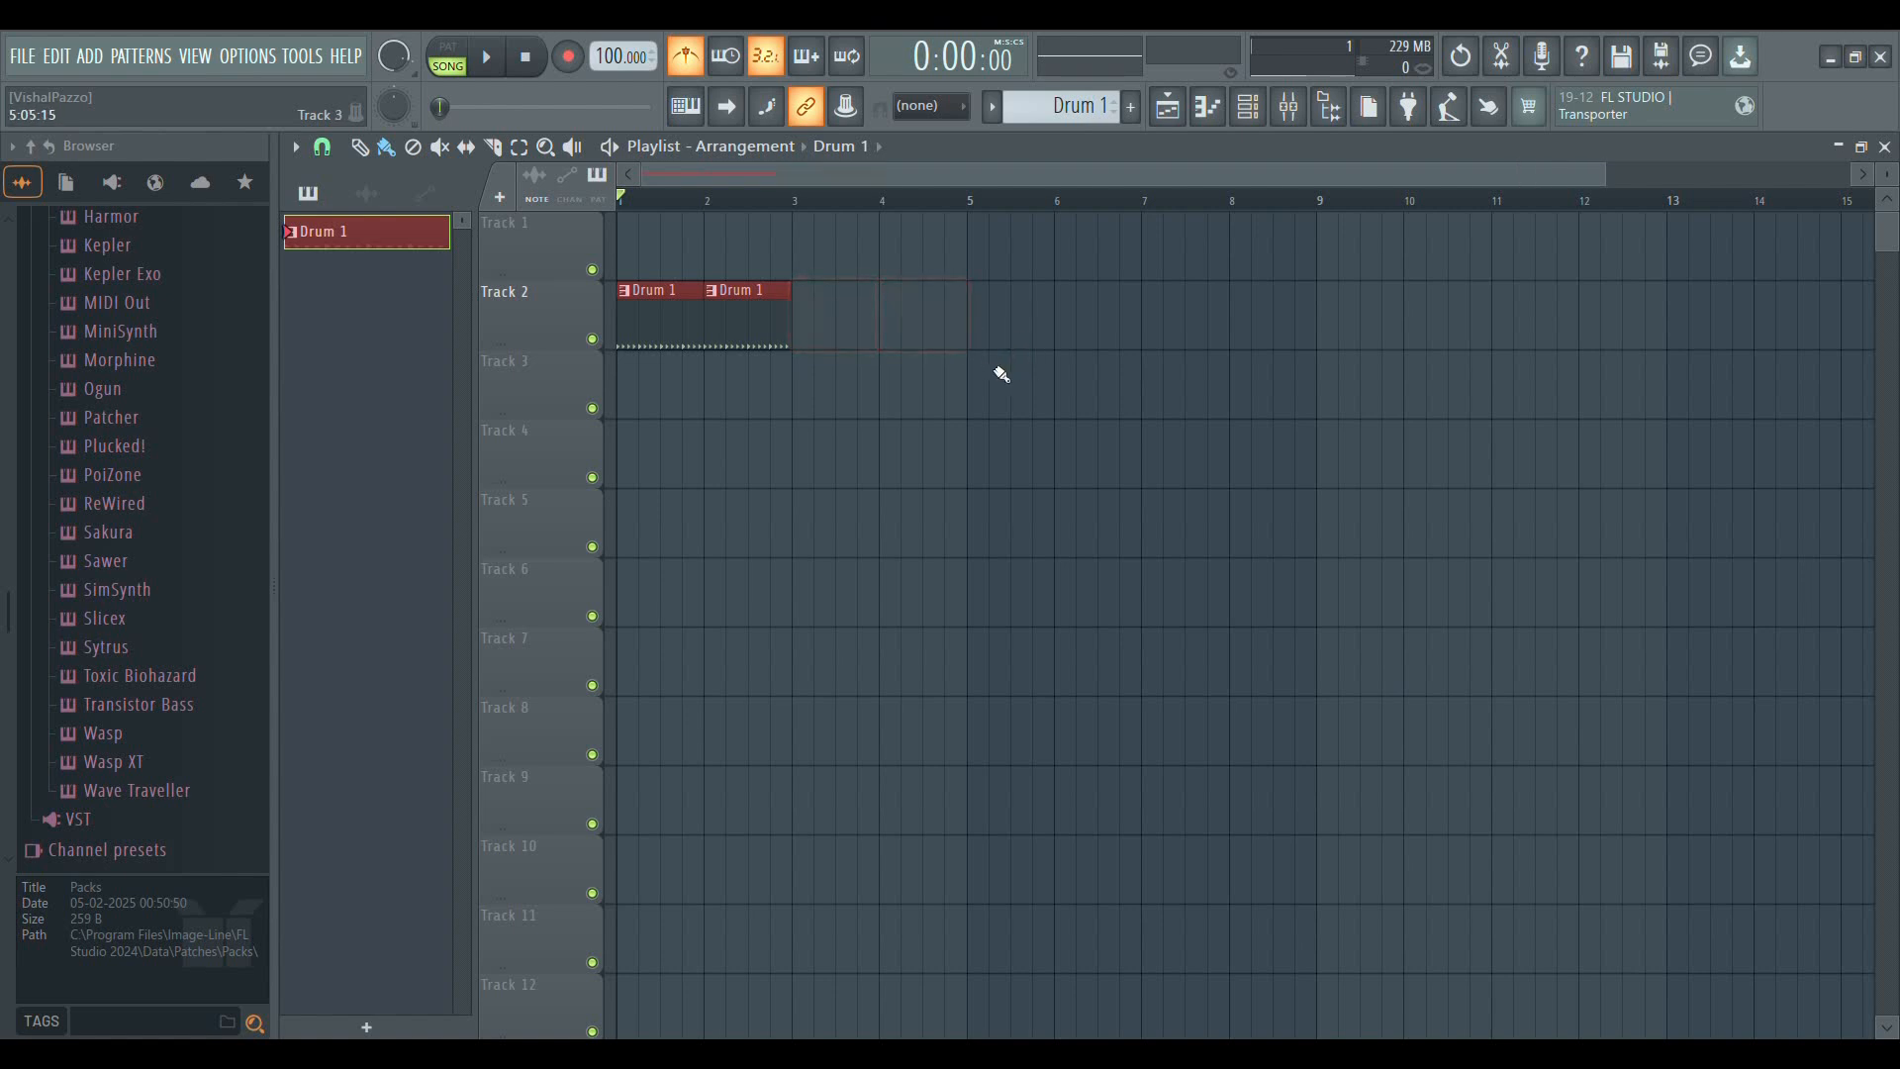
# Add a new pattern named Drum 2 and colour it green
pyautogui.click(1132, 106)
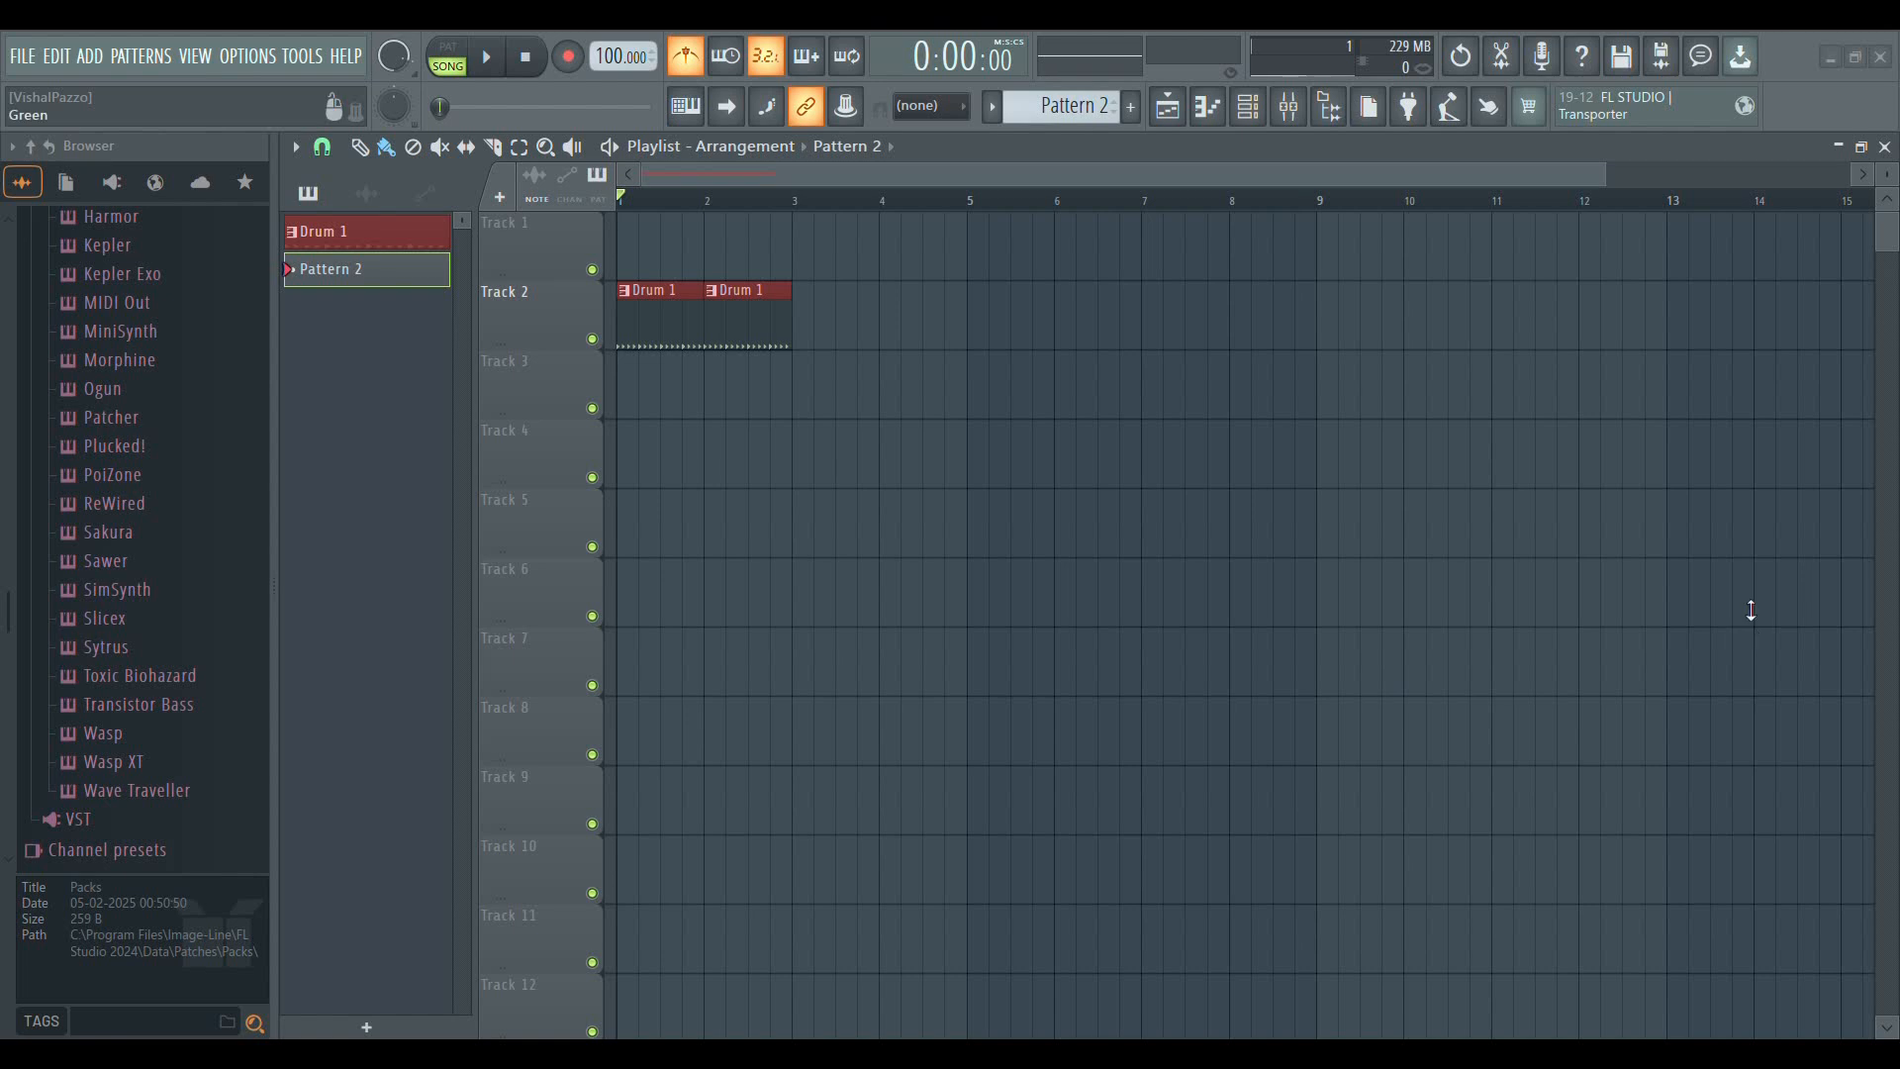
pyautogui.click(1164, 132)
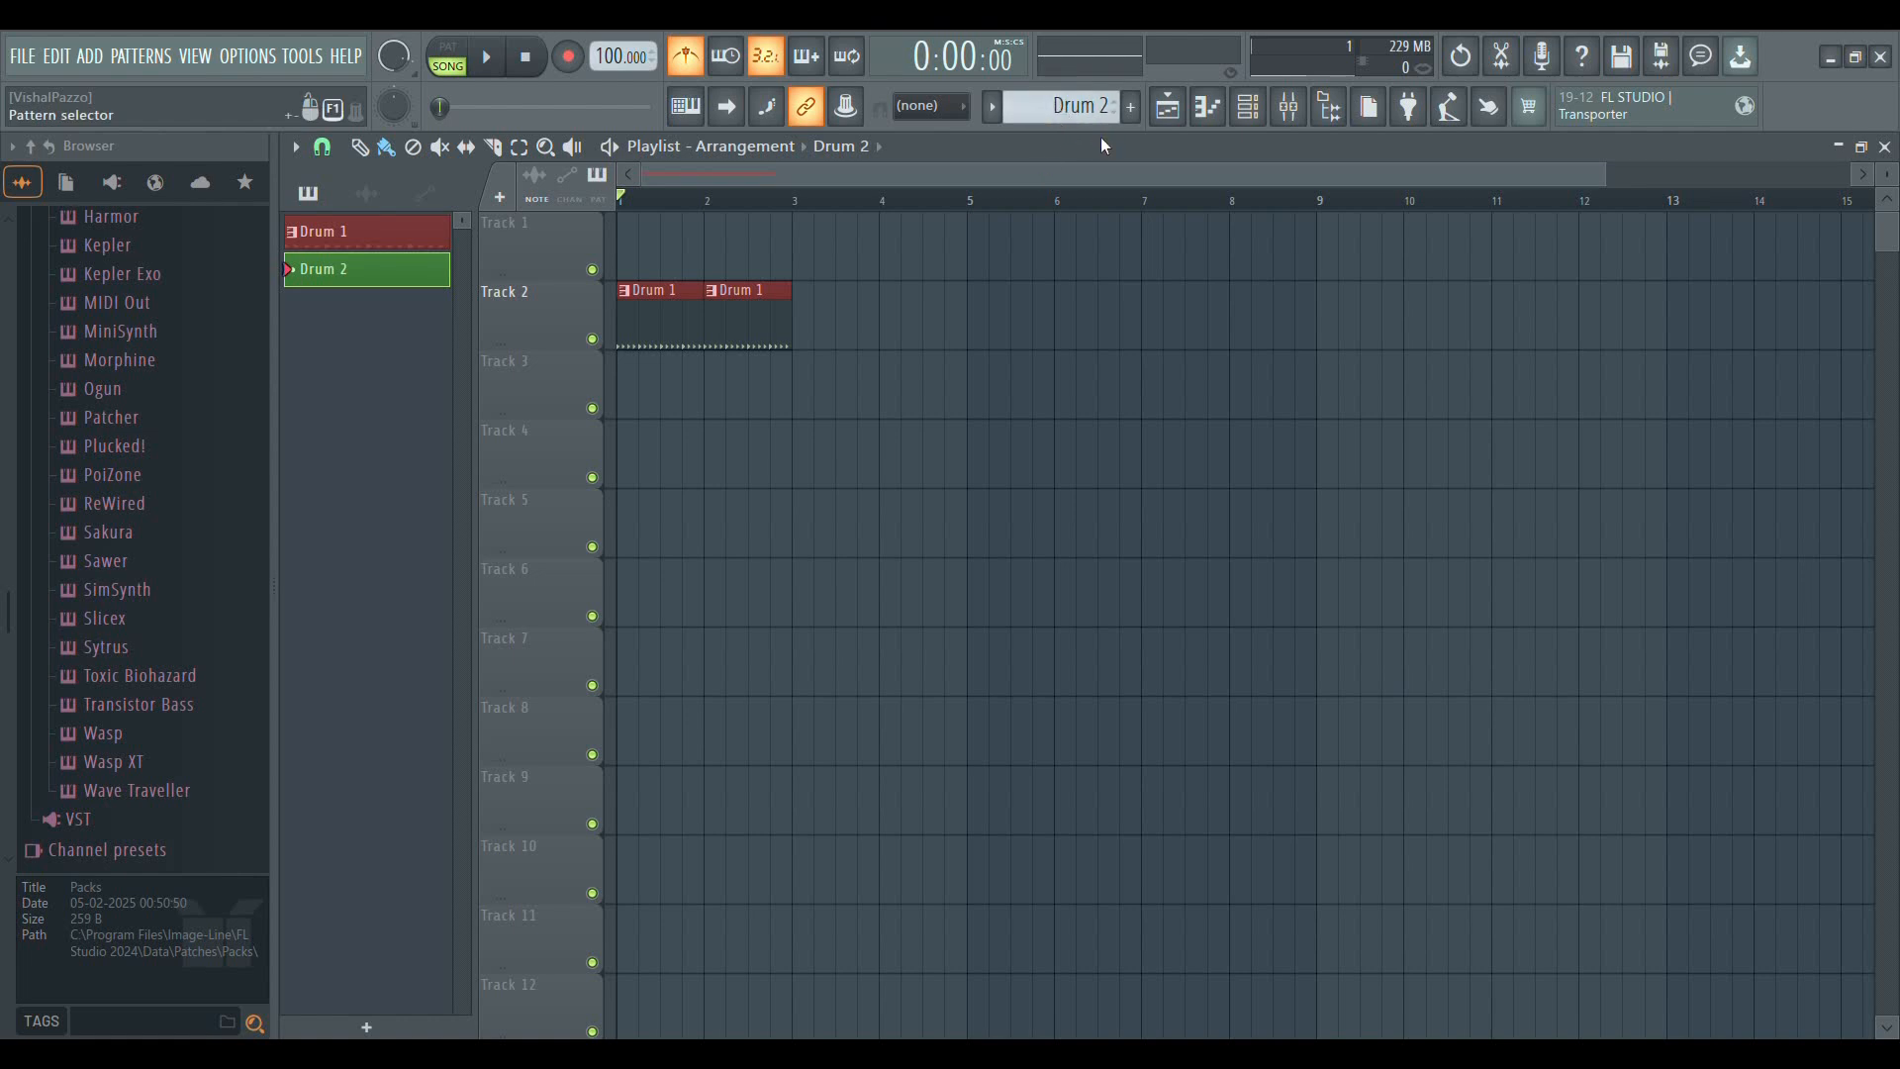
# Paint Drum 1 clips across bars 1 to 4 of Track 4 and erase them again
pyautogui.scroll(1, 1096, 126)
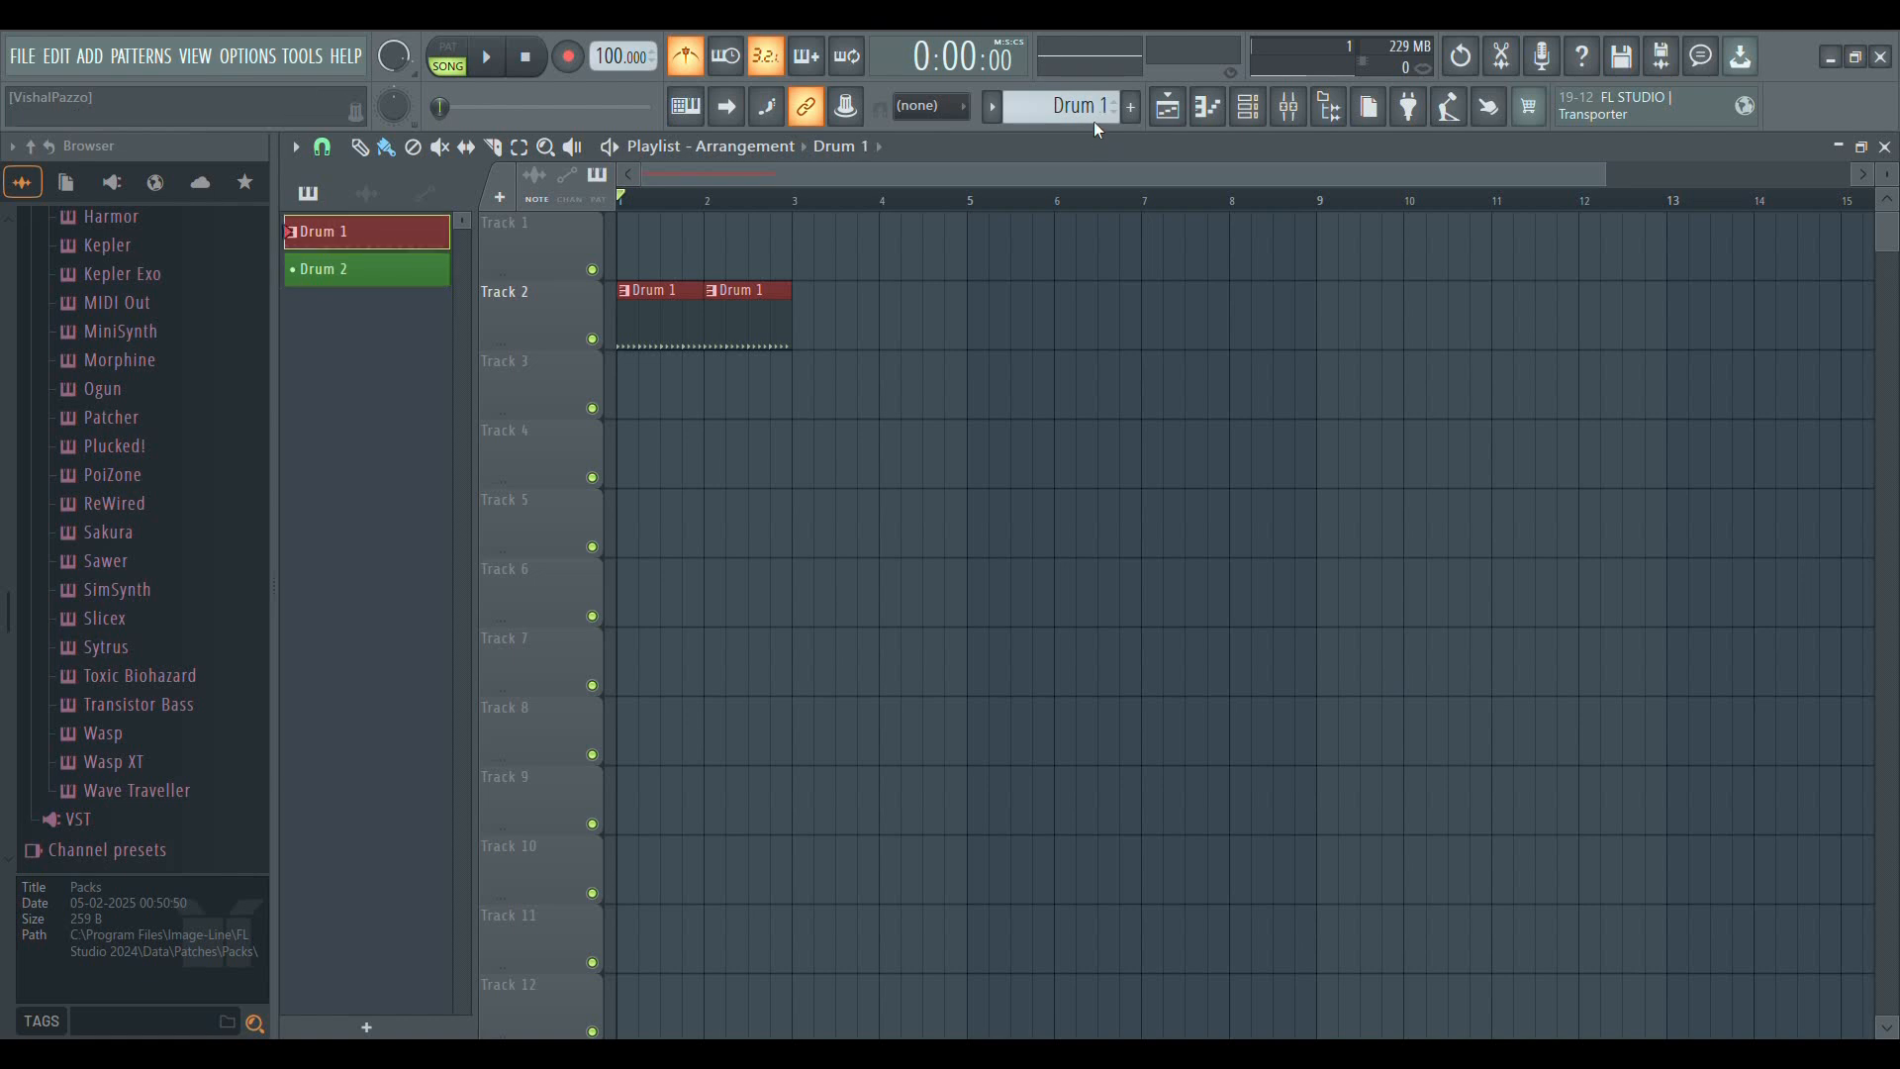
pyautogui.moveTo(784, 444); pyautogui.dragTo(691, 465)
pyautogui.click(737, 474)
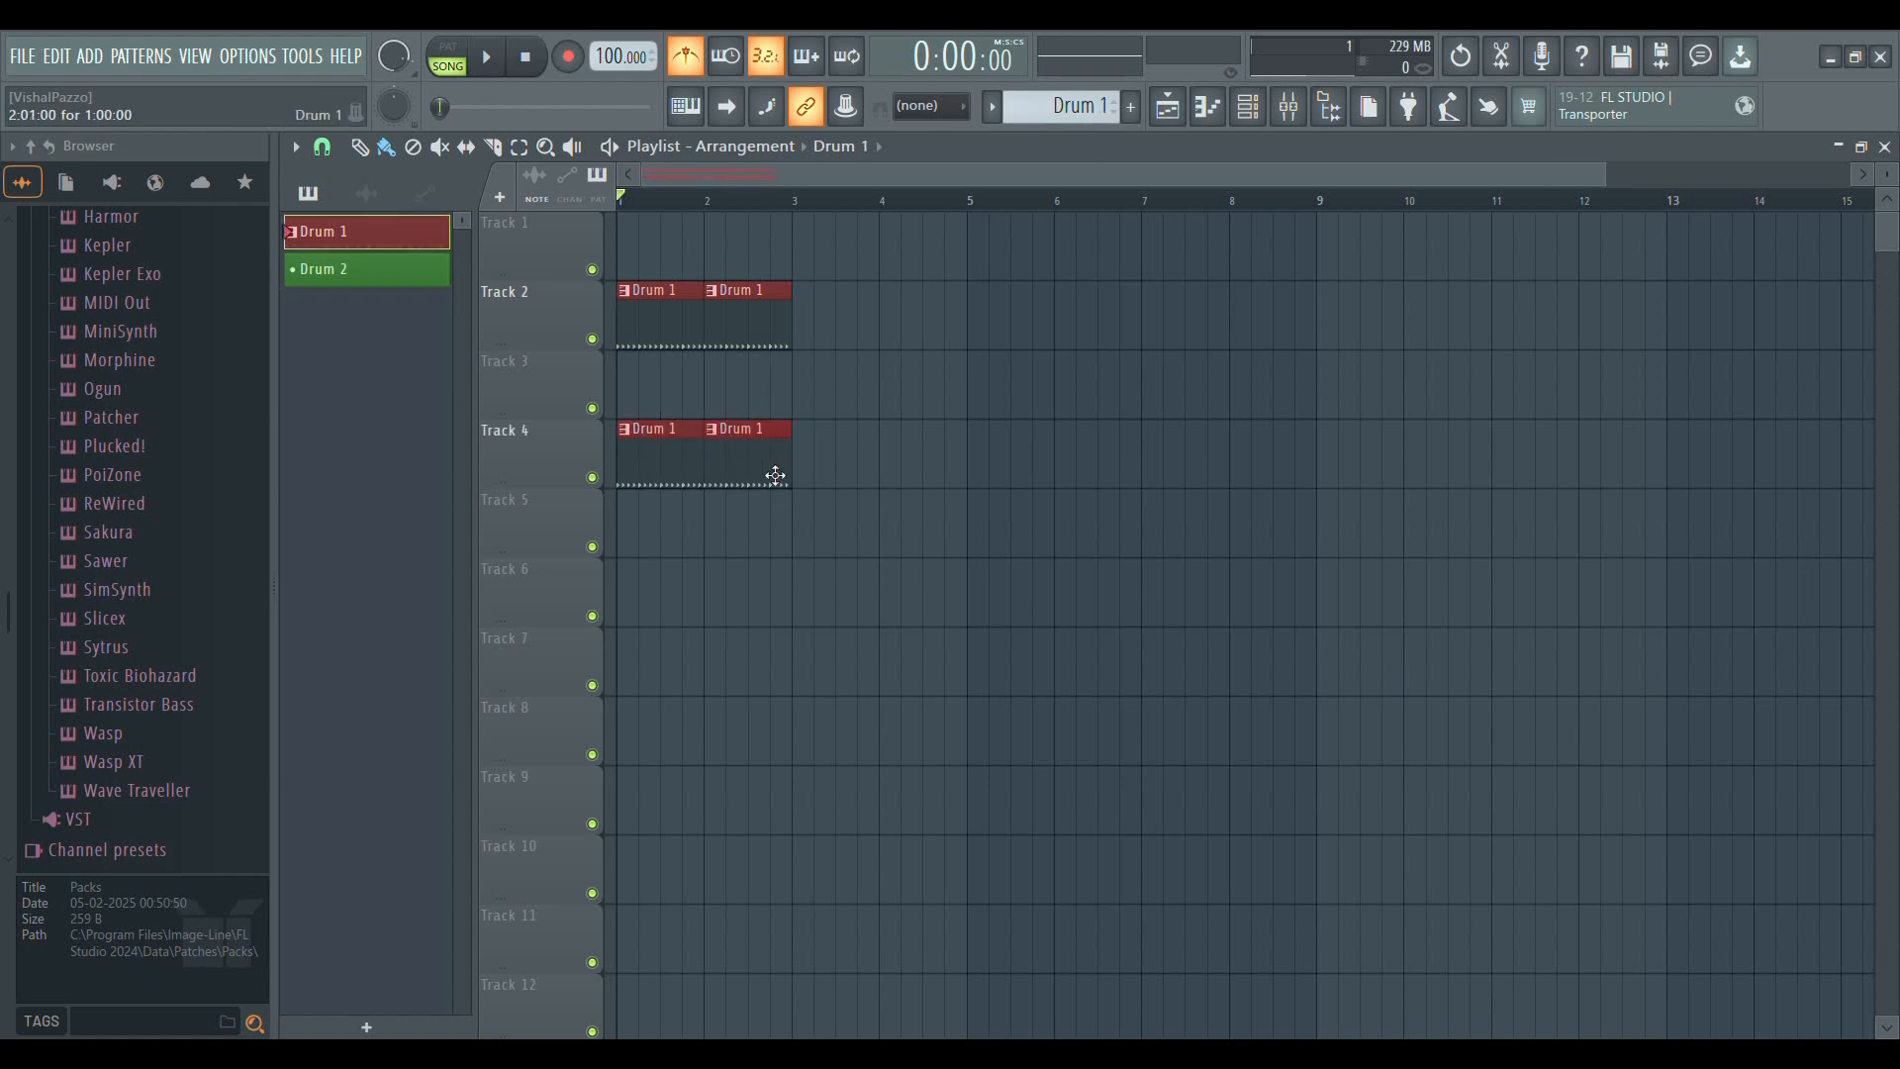
pyautogui.click(807, 469)
pyautogui.click(902, 472)
pyautogui.rightClick(950, 475)
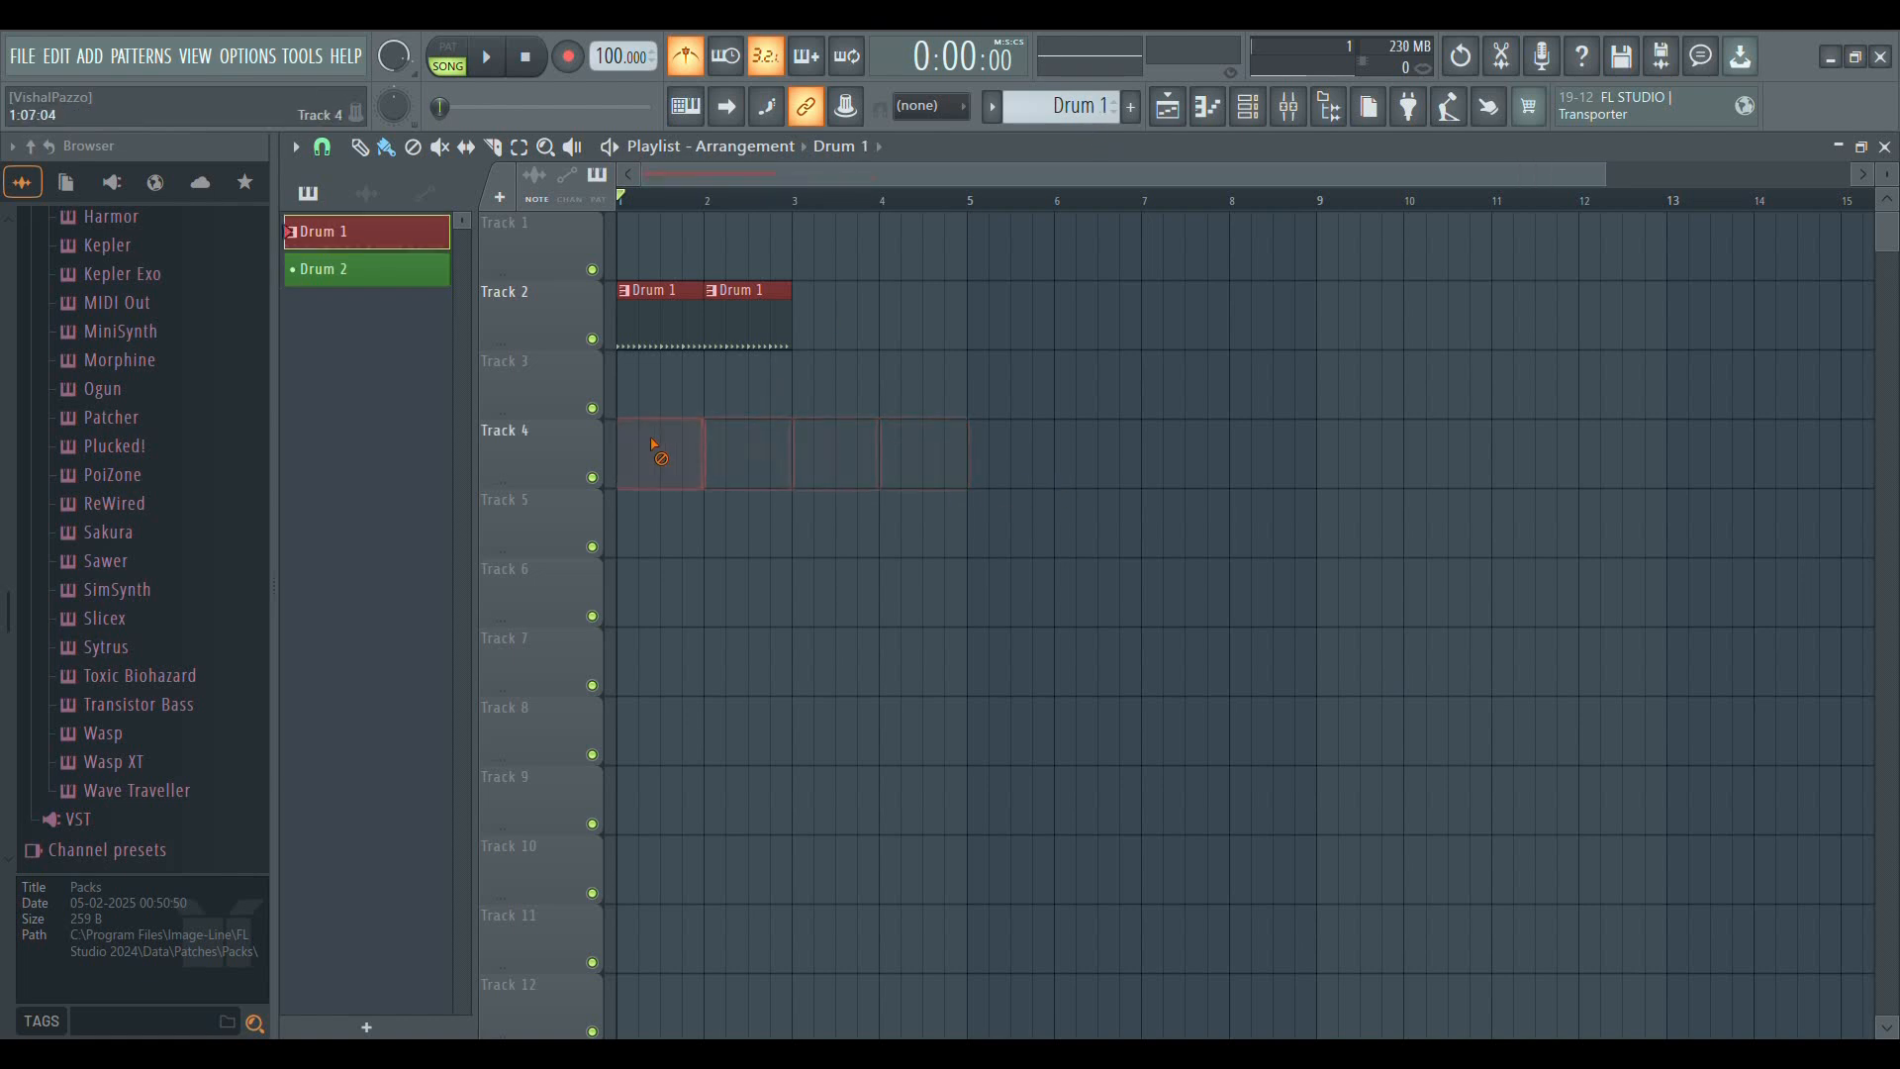
# Place Drum 2 clips at bars 3 and 4 of Track 2 and set the playback position to bar 3
pyautogui.scroll(-1, 1123, 144)
pyautogui.click(810, 326)
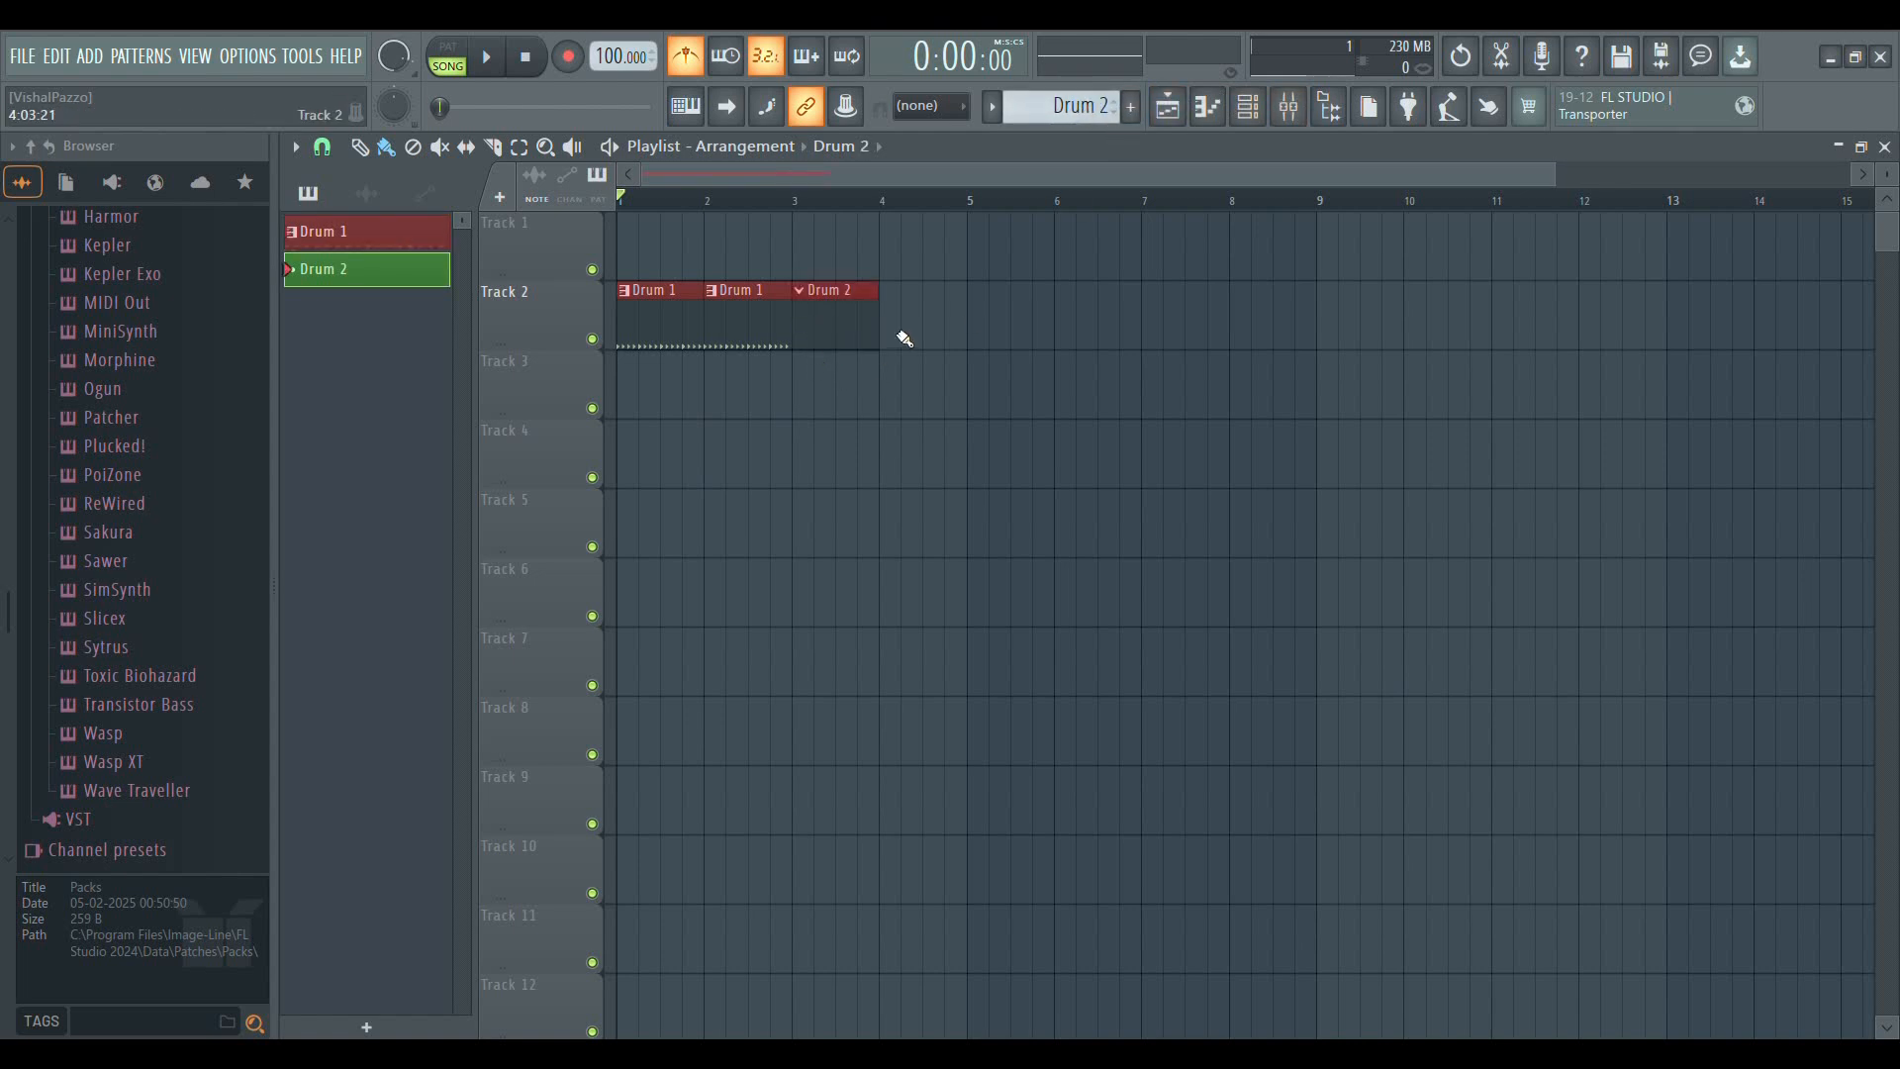
pyautogui.click(841, 401)
pyautogui.moveTo(905, 404); pyautogui.dragTo(933, 318)
pyautogui.click(798, 204)
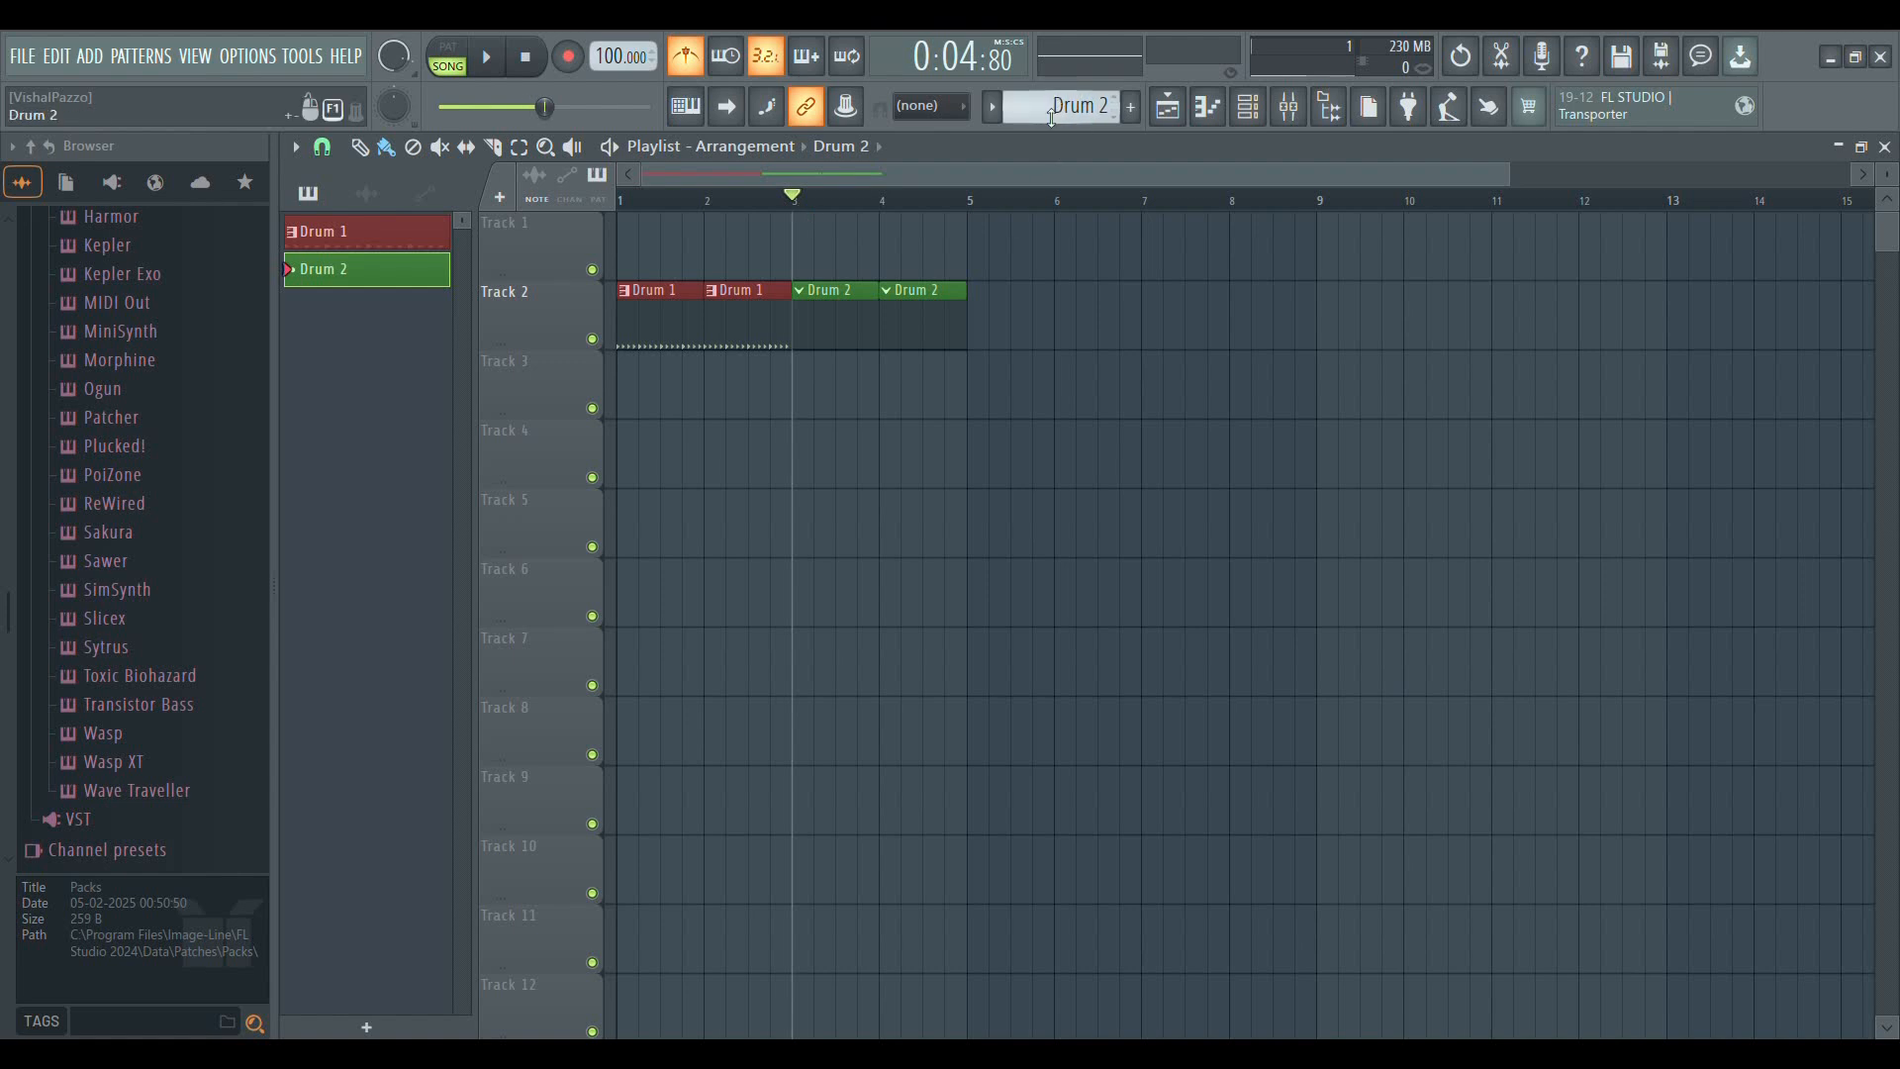
# Add 808 Kick hits on steps 1, 5, 9 and 13 of Drum 2 in the Channel rack and start playback
pyautogui.click(1250, 114)
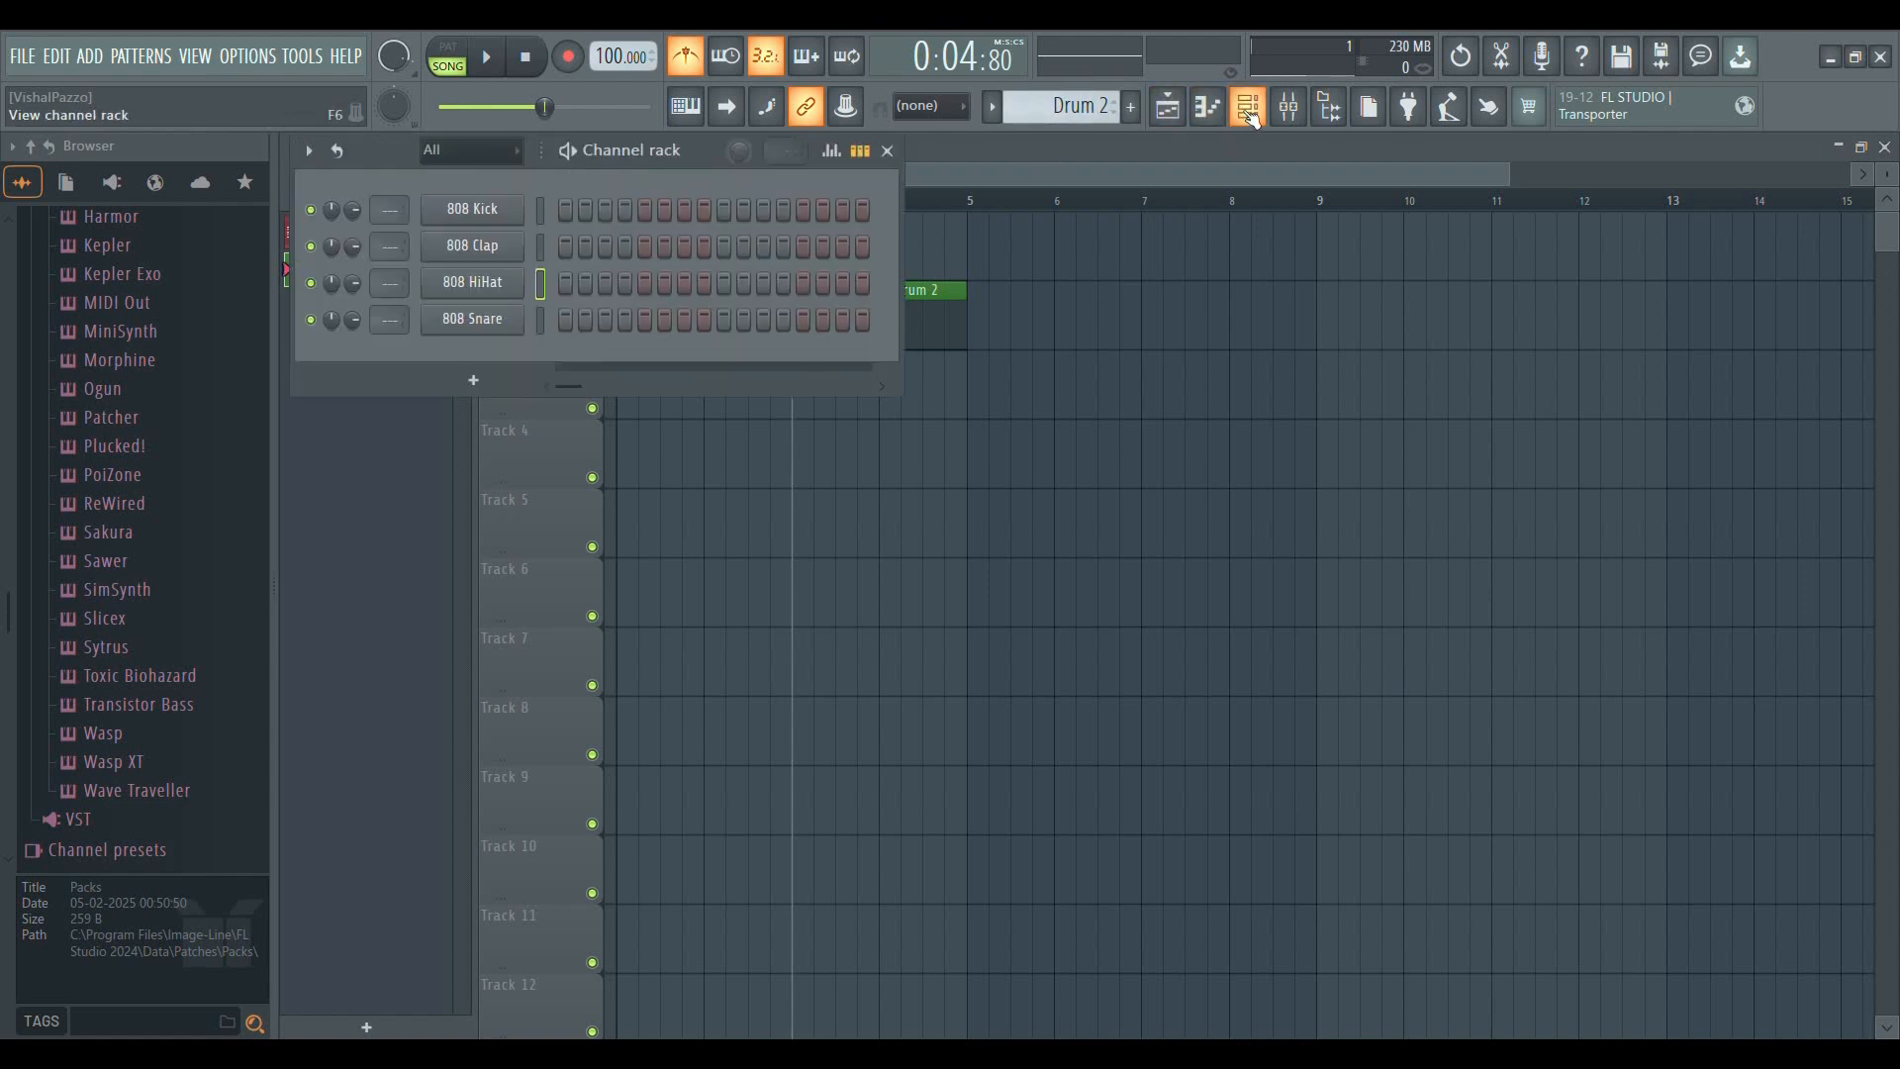
pyautogui.click(567, 212)
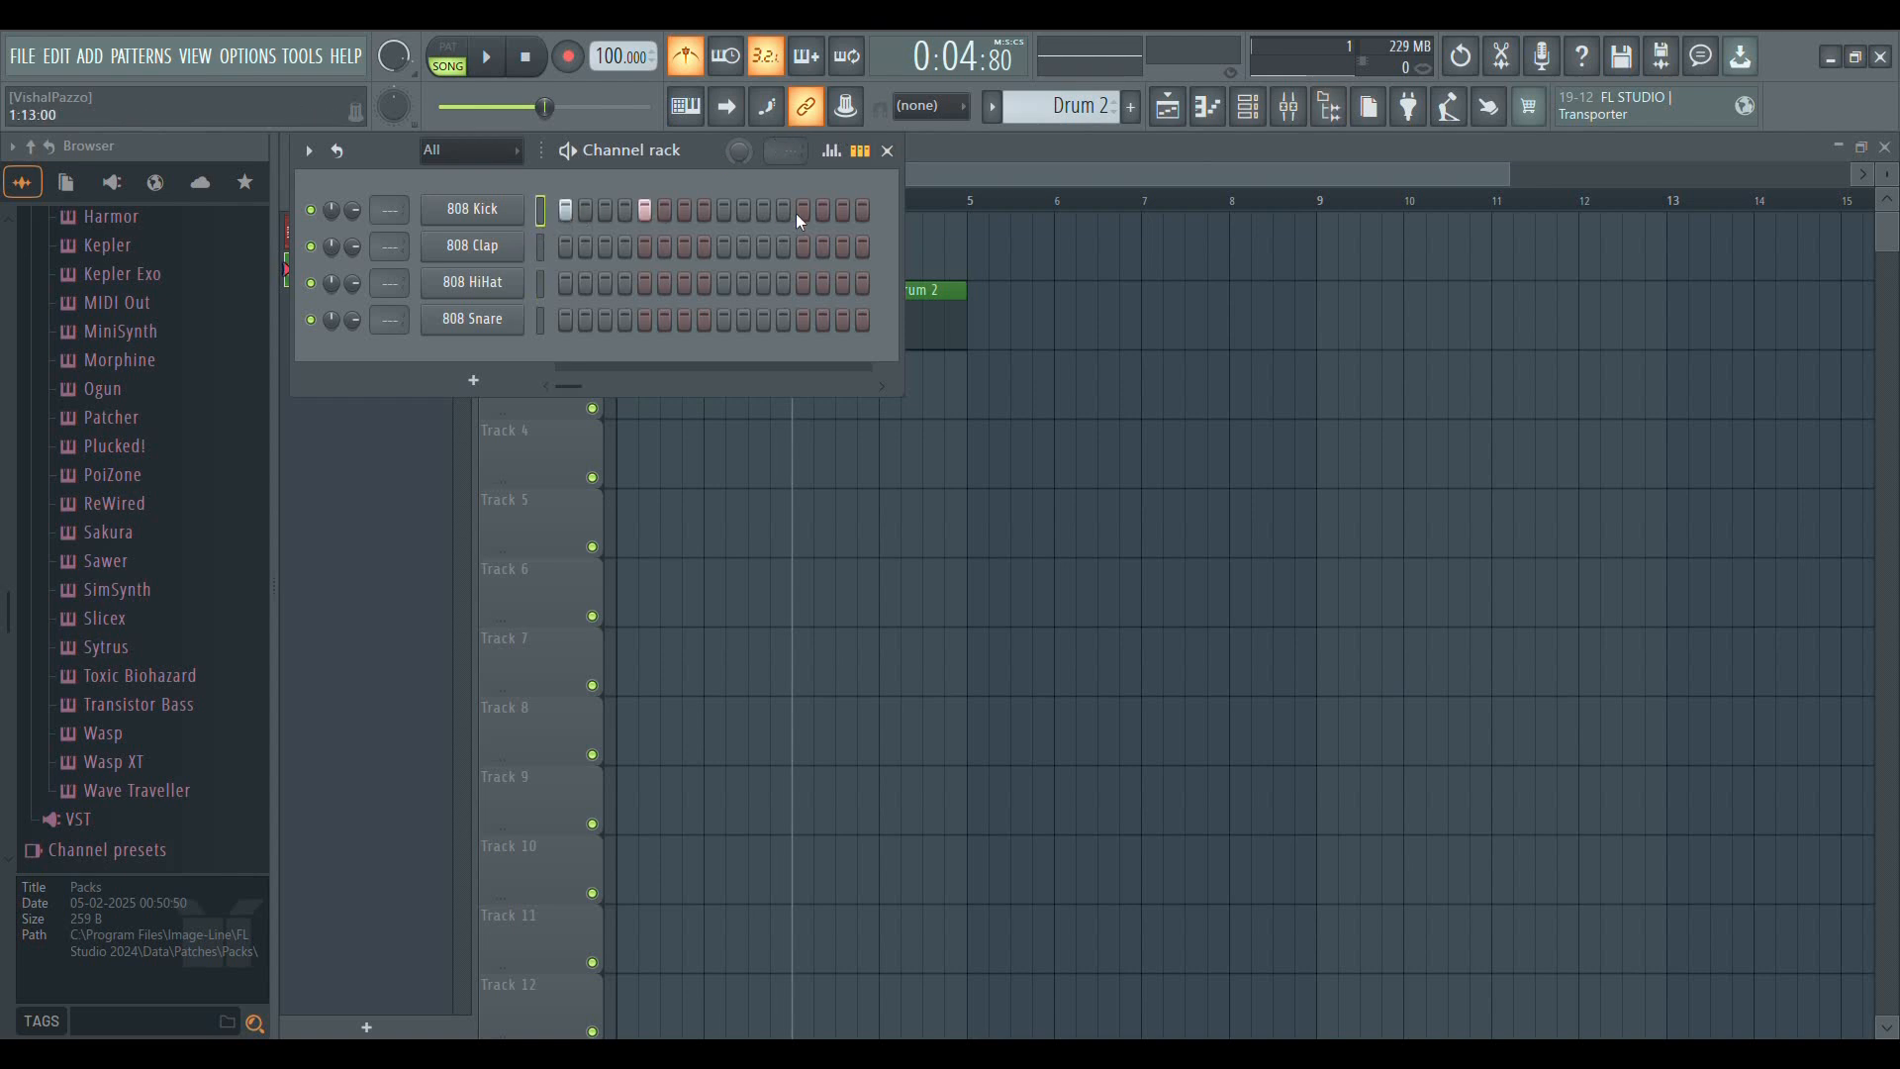
pyautogui.click(724, 211)
pyautogui.press('space')
# Add 808 Snare hits on steps 3, 7, 14 and 16 of Drum 2 and stop playback
pyautogui.click(605, 319)
pyautogui.click(685, 320)
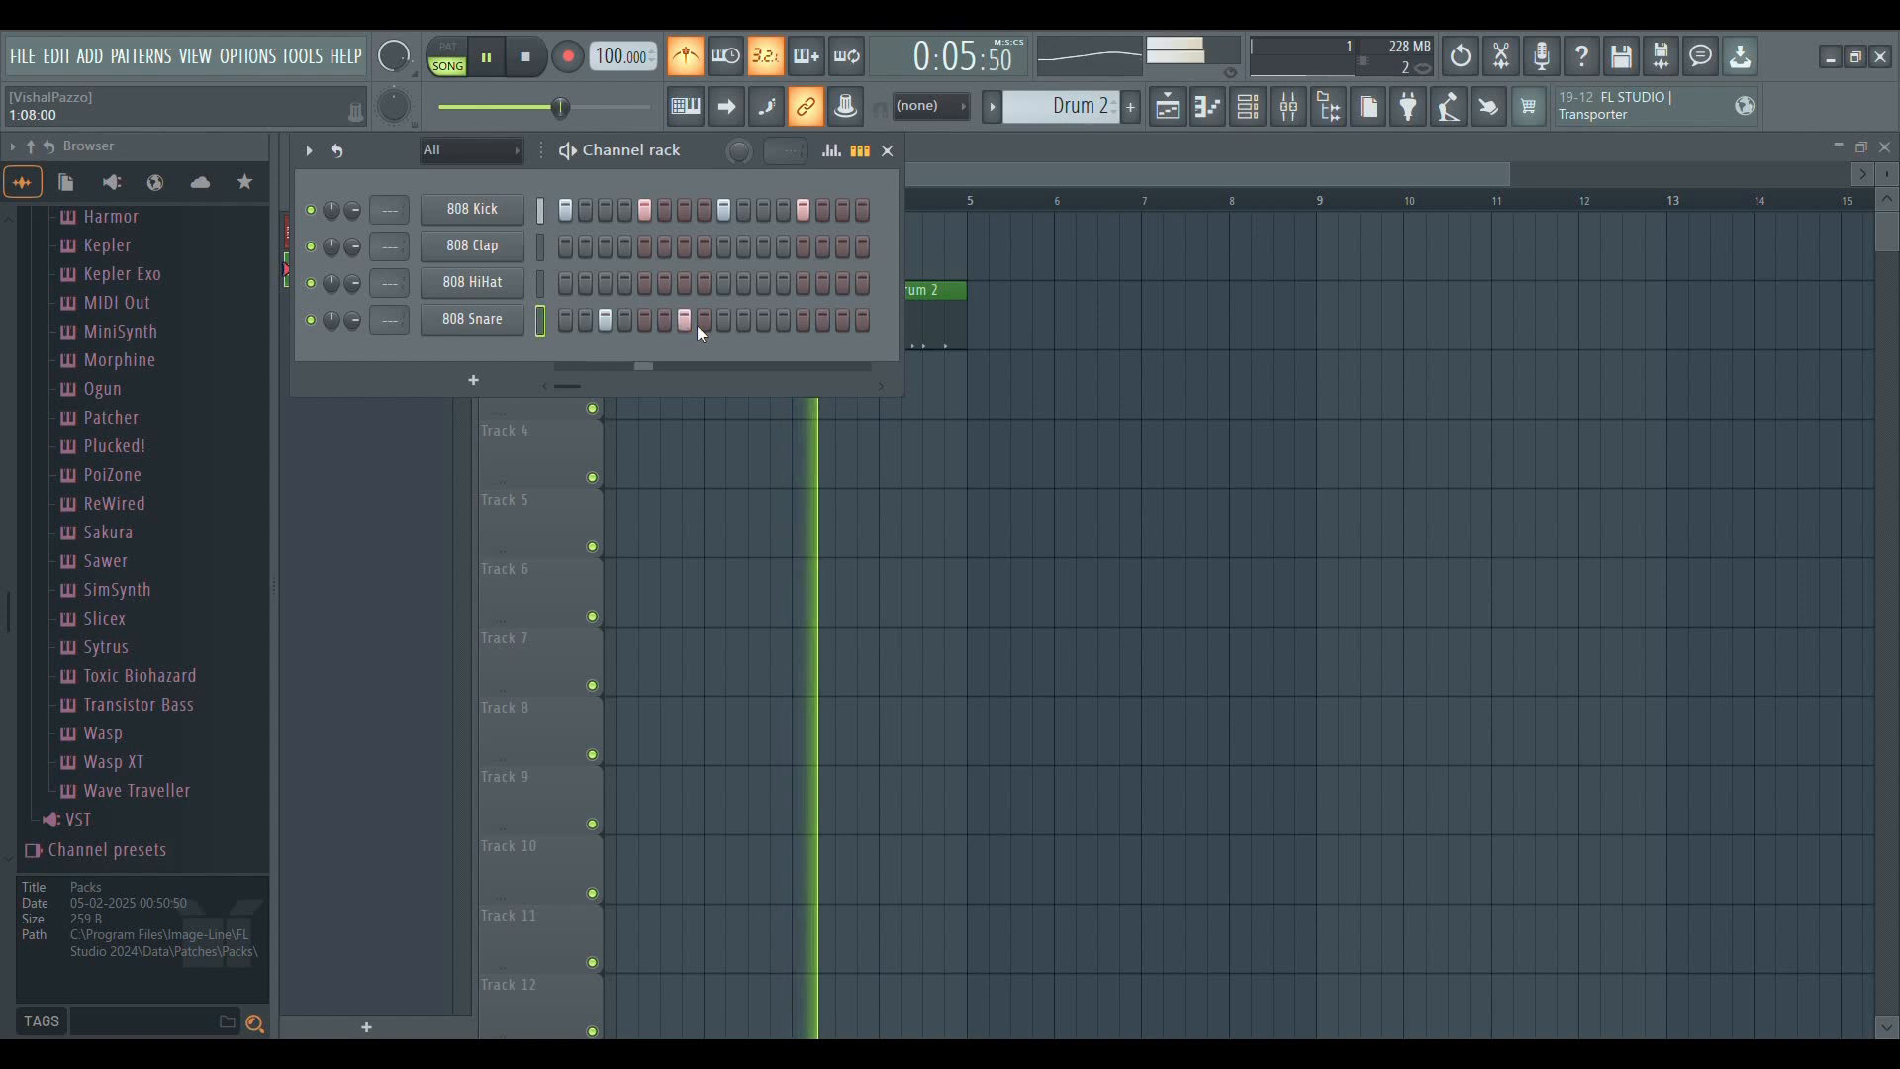
pyautogui.click(803, 321)
pyautogui.click(825, 322)
pyautogui.click(806, 323)
pyautogui.click(860, 322)
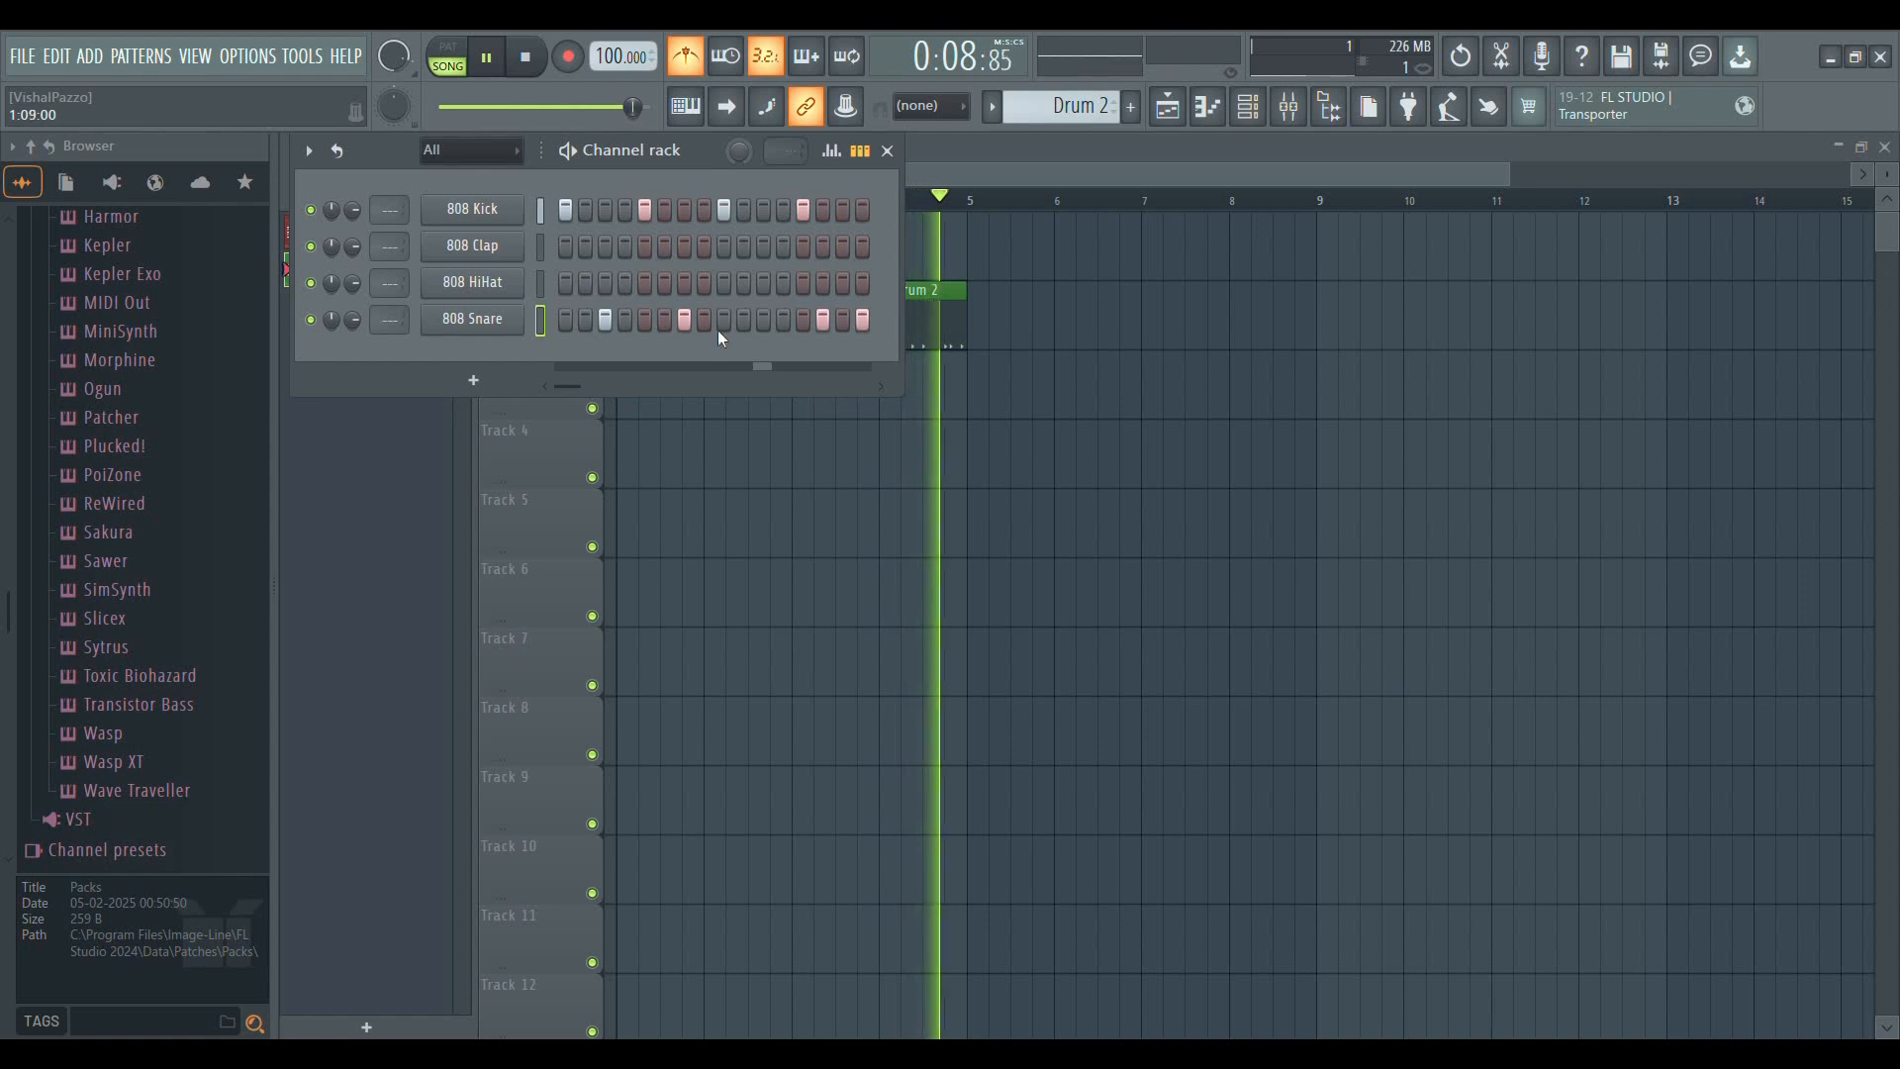
pyautogui.press('space')
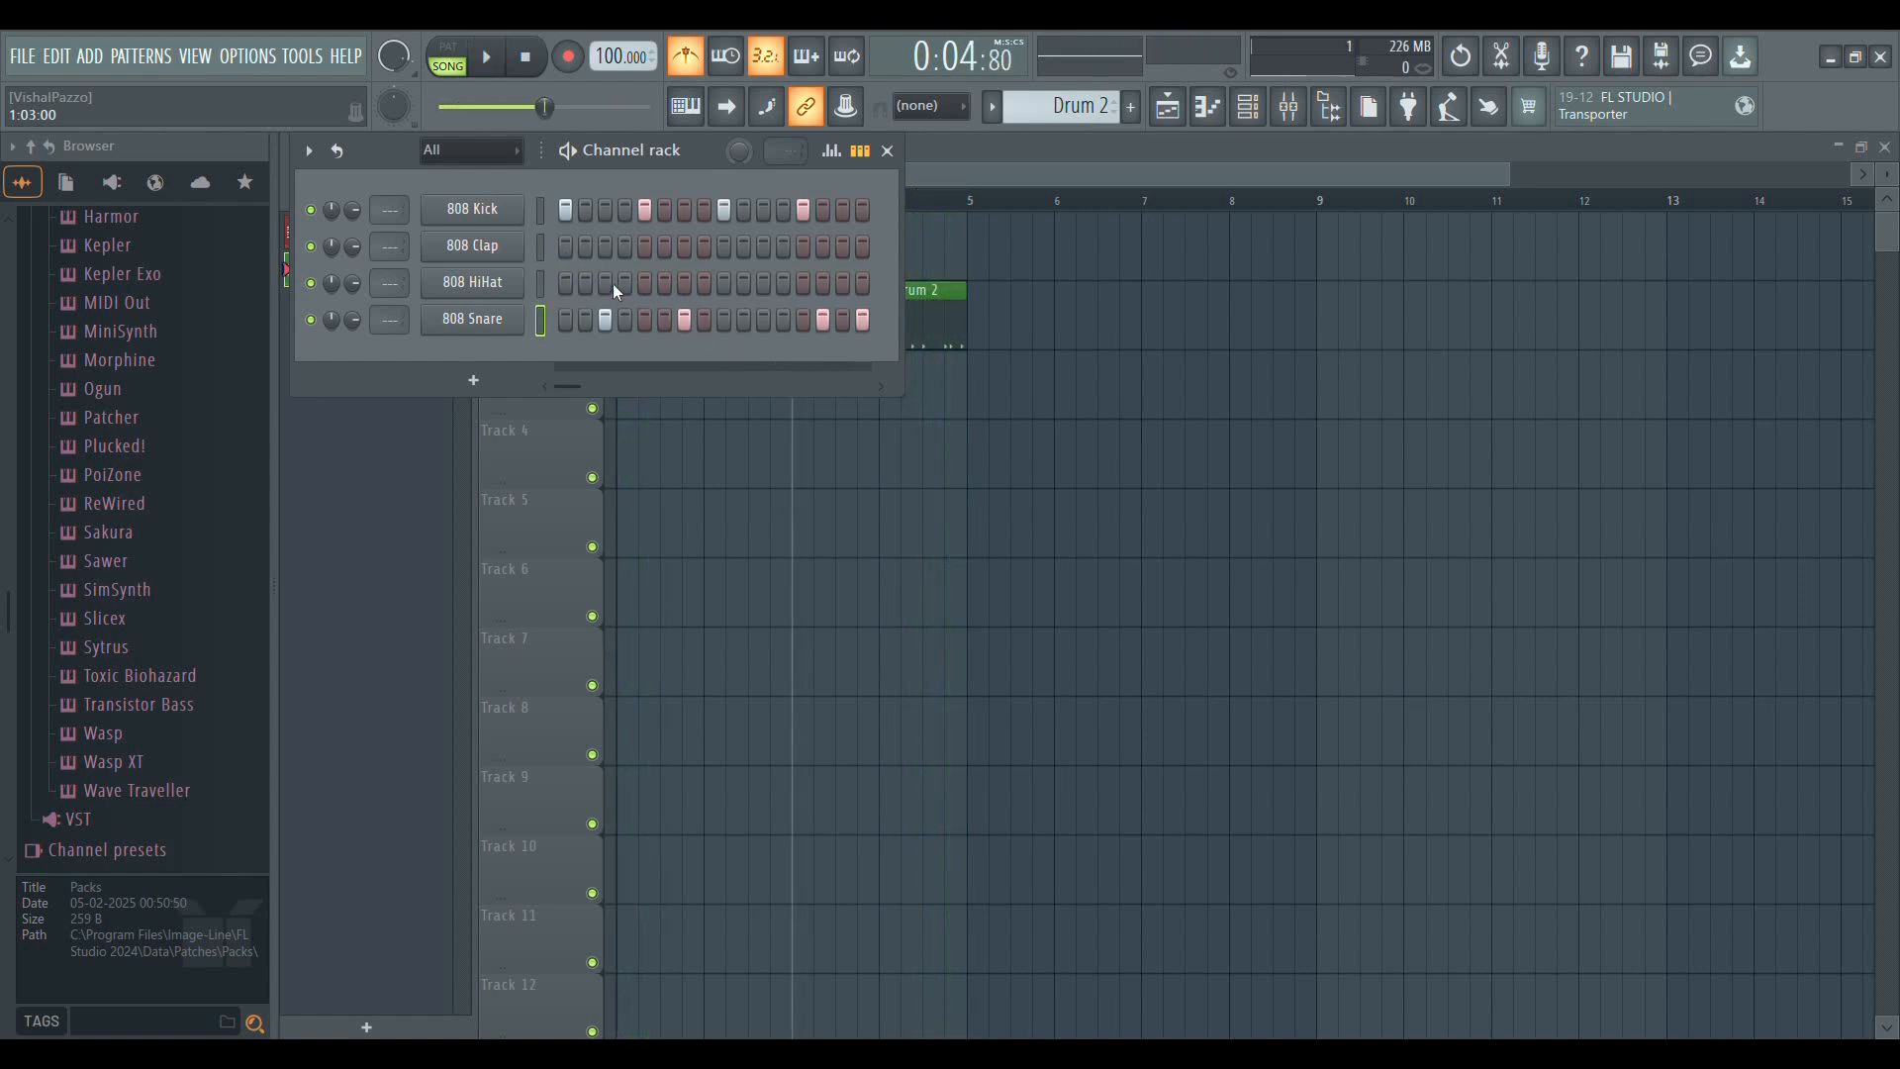
# Add 808 HiHat hits on steps 2, 4 and 8 to 13 of Drum 2 while the song plays
pyautogui.press('space')
pyautogui.click(585, 284)
pyautogui.click(625, 284)
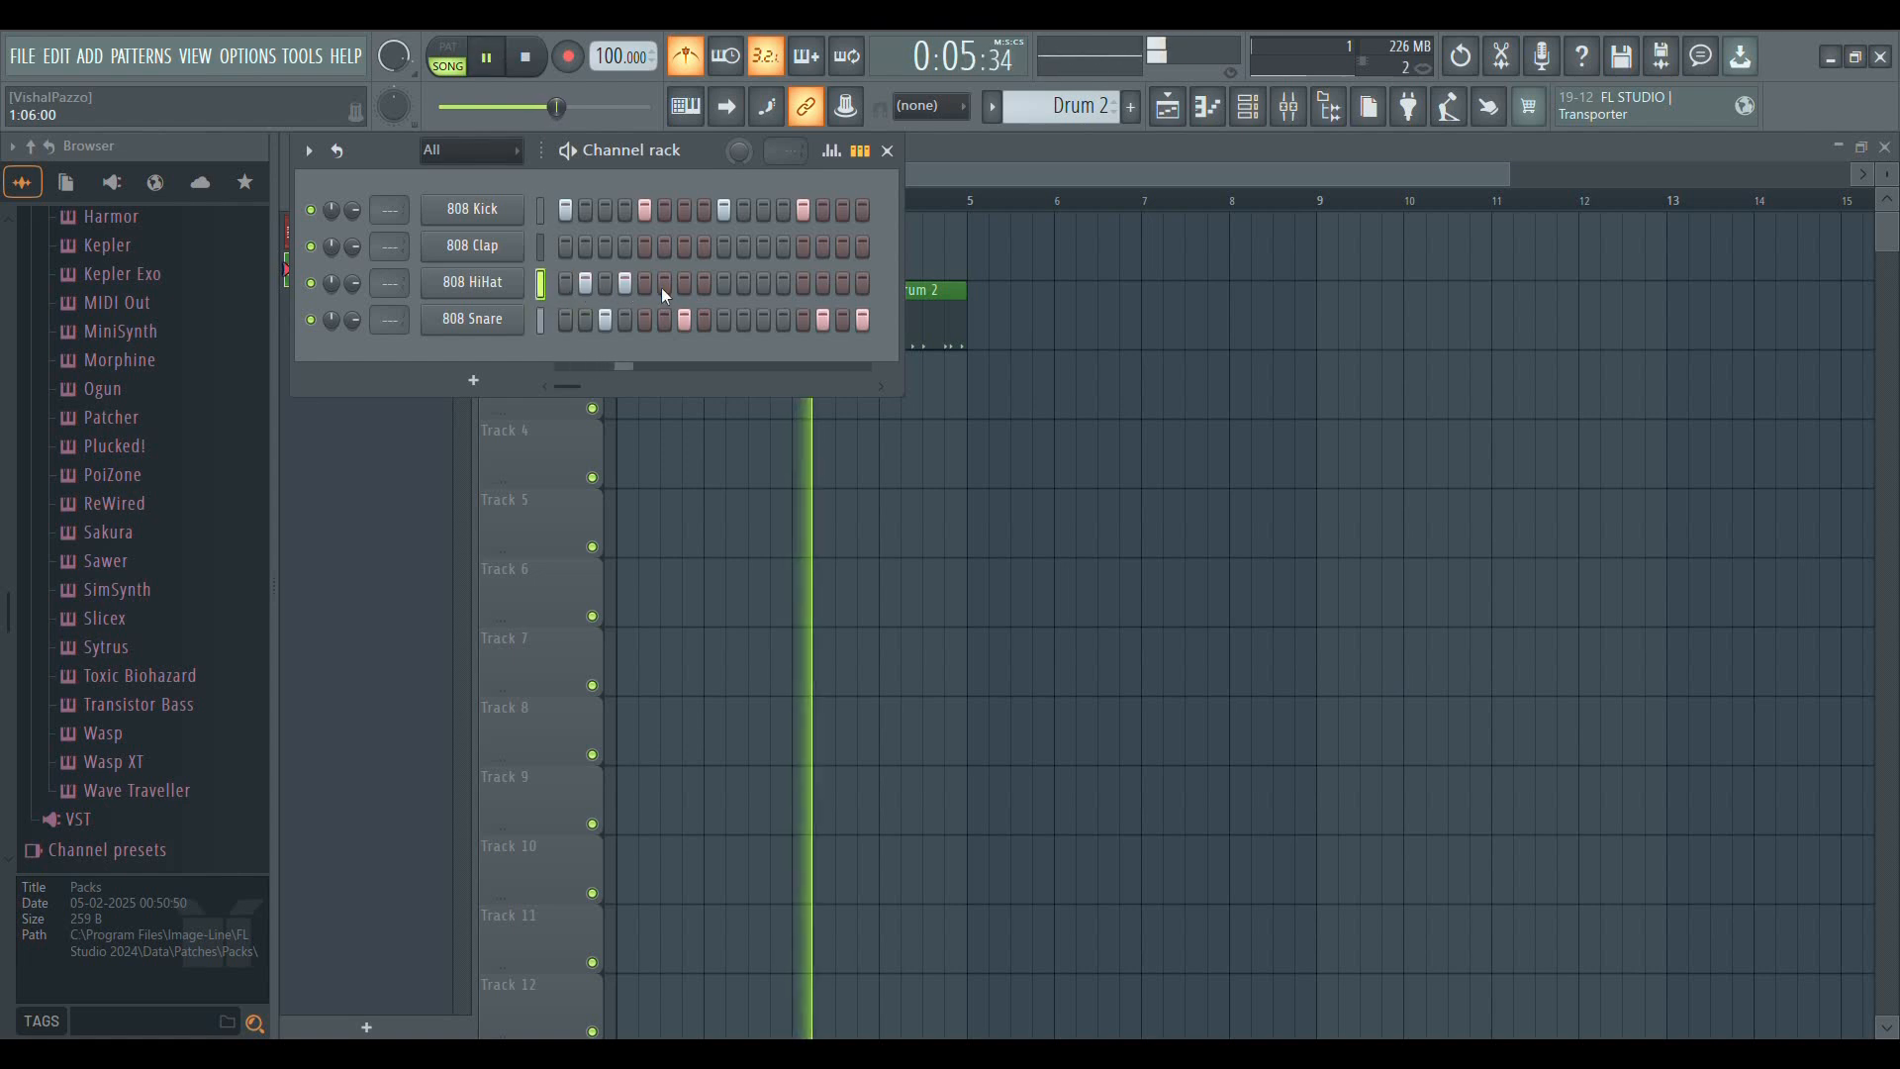
pyautogui.moveTo(704, 284); pyautogui.dragTo(782, 284)
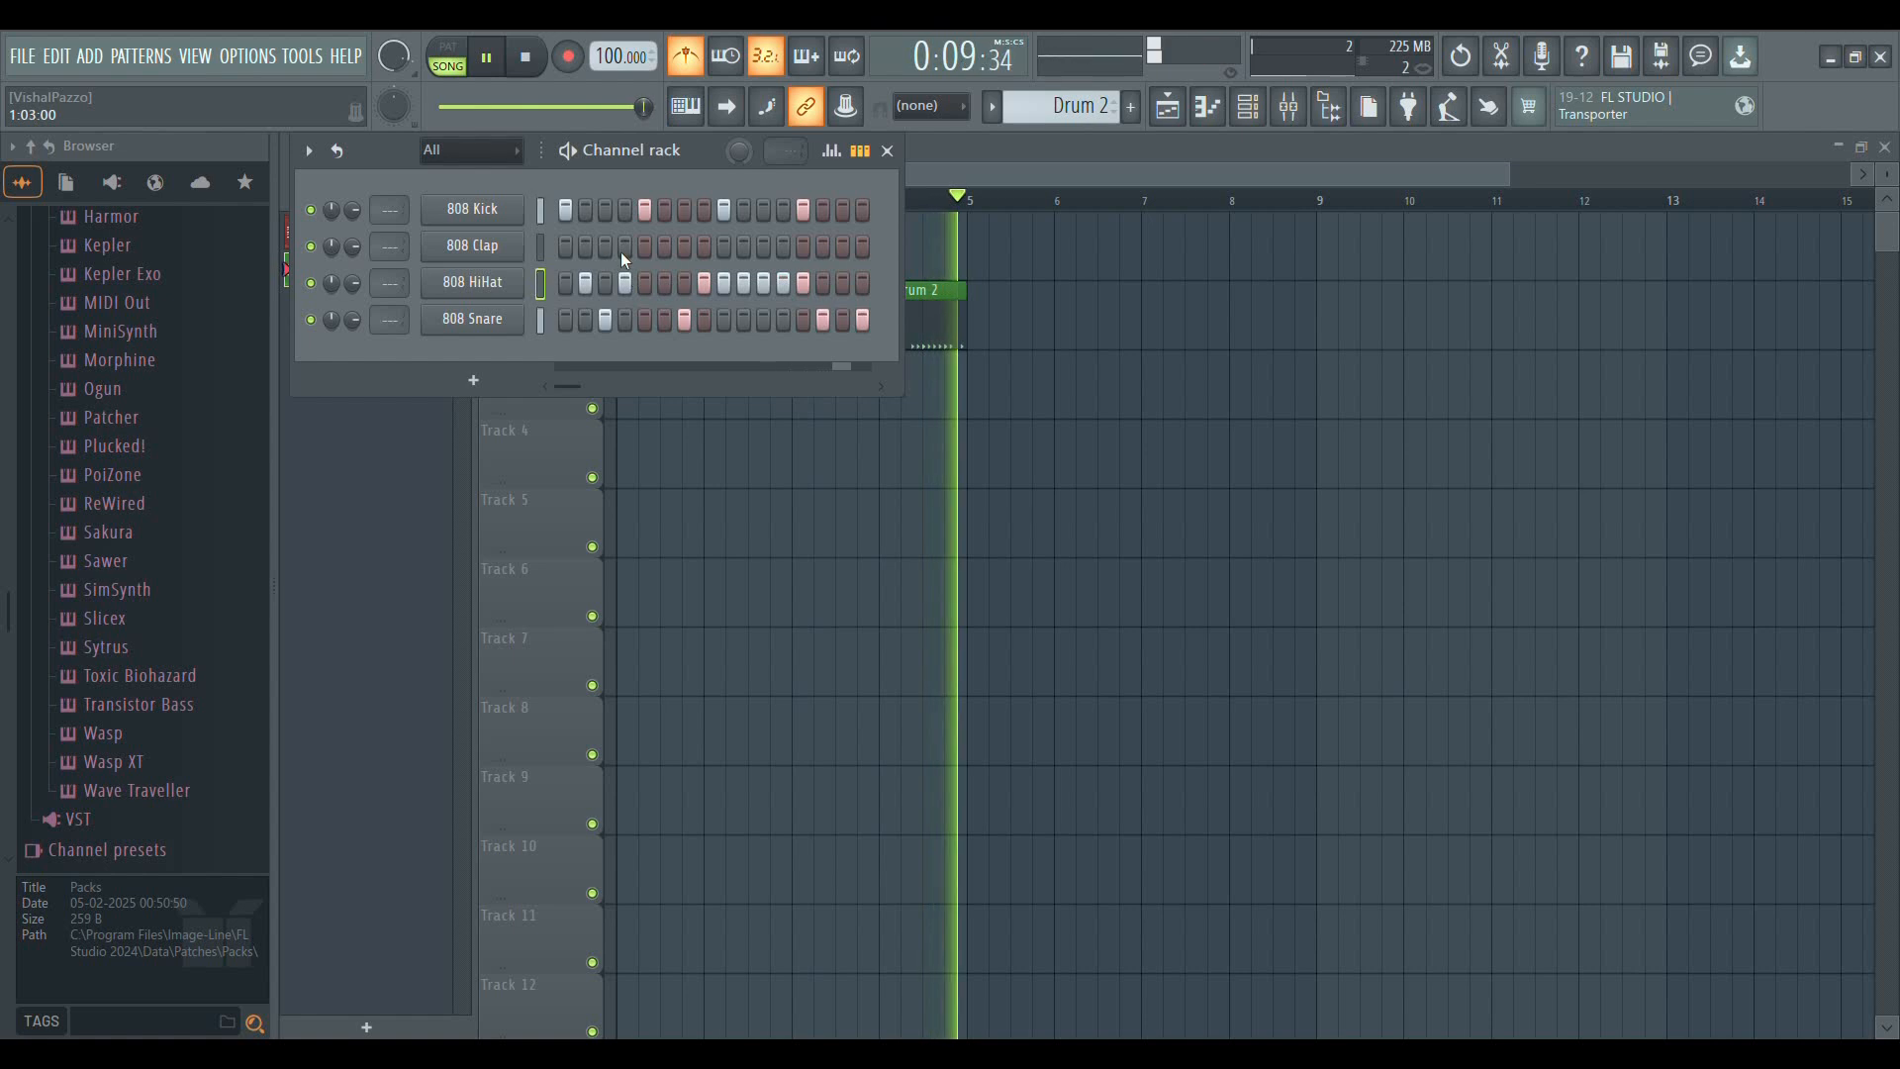
# Add 808 Clap hits on steps 5 and 13 of Drum 2 and stop playback
pyautogui.click(645, 246)
pyautogui.click(803, 247)
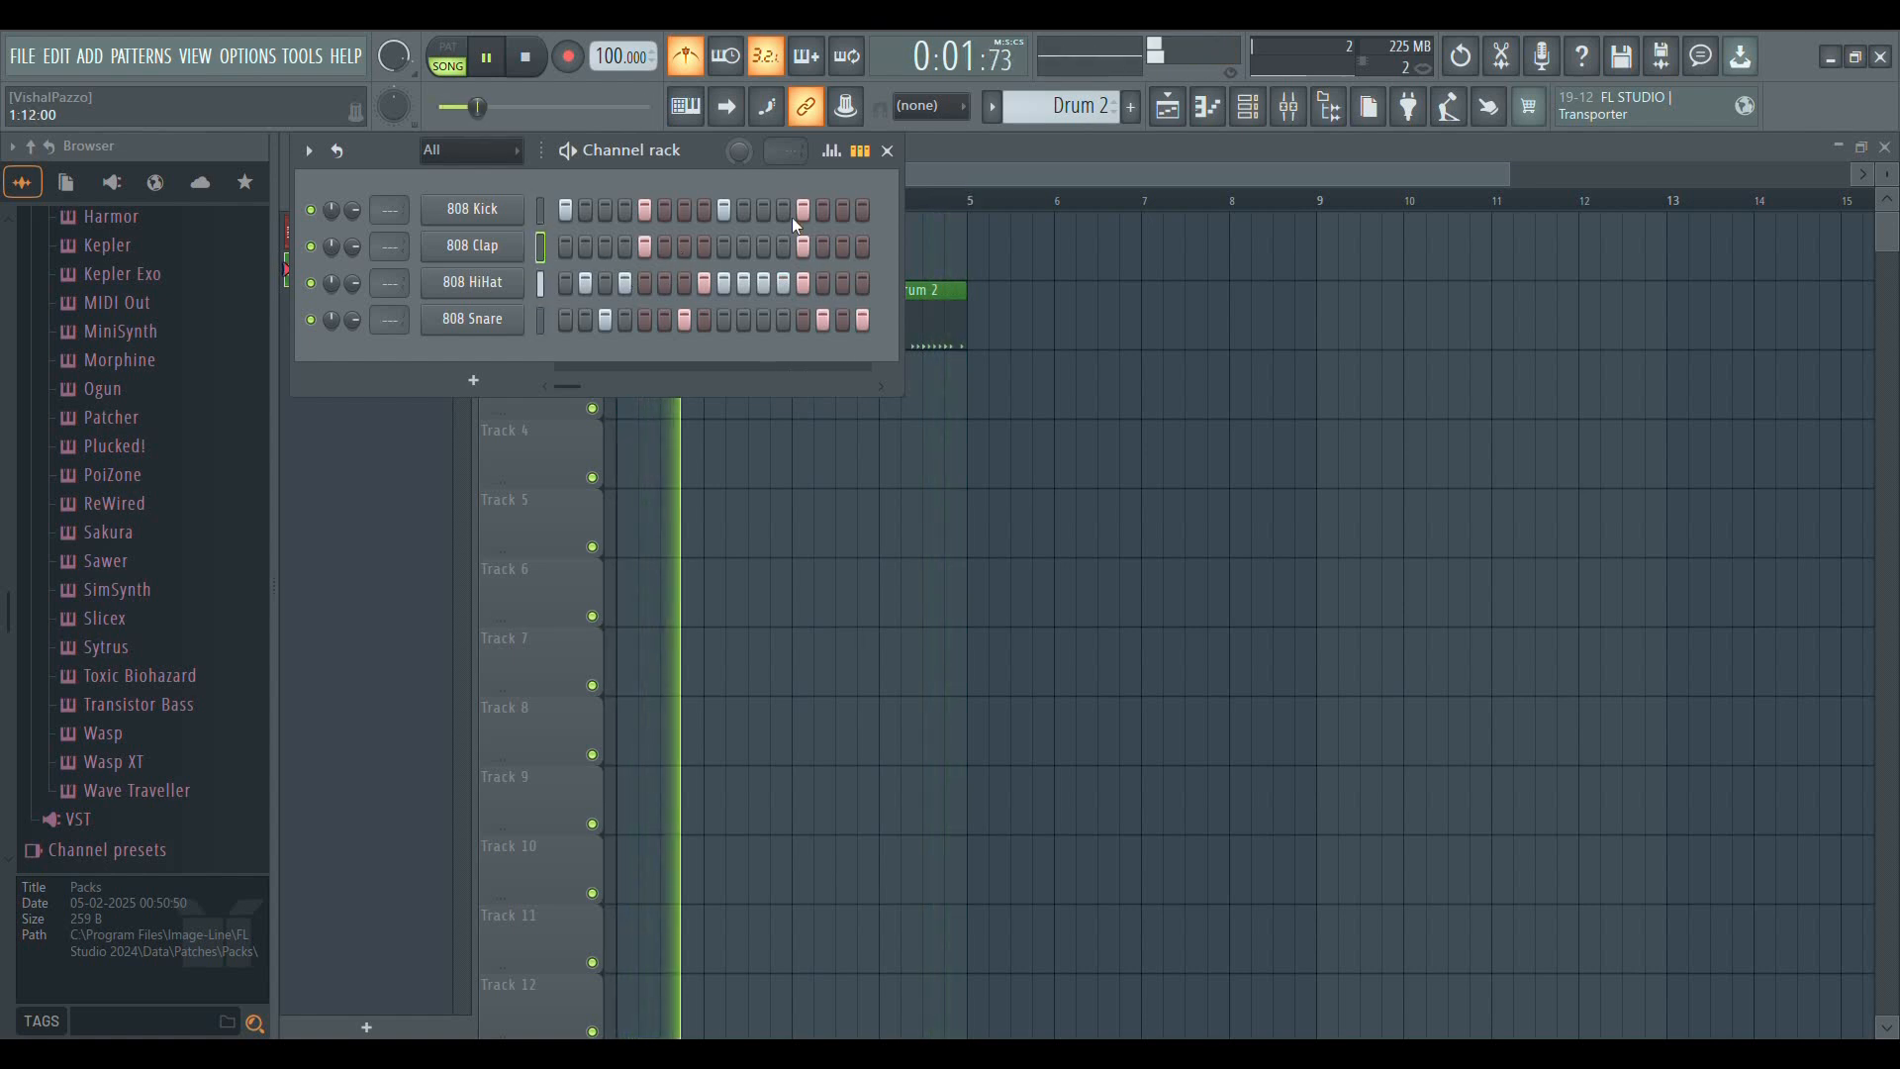
pyautogui.press('space')
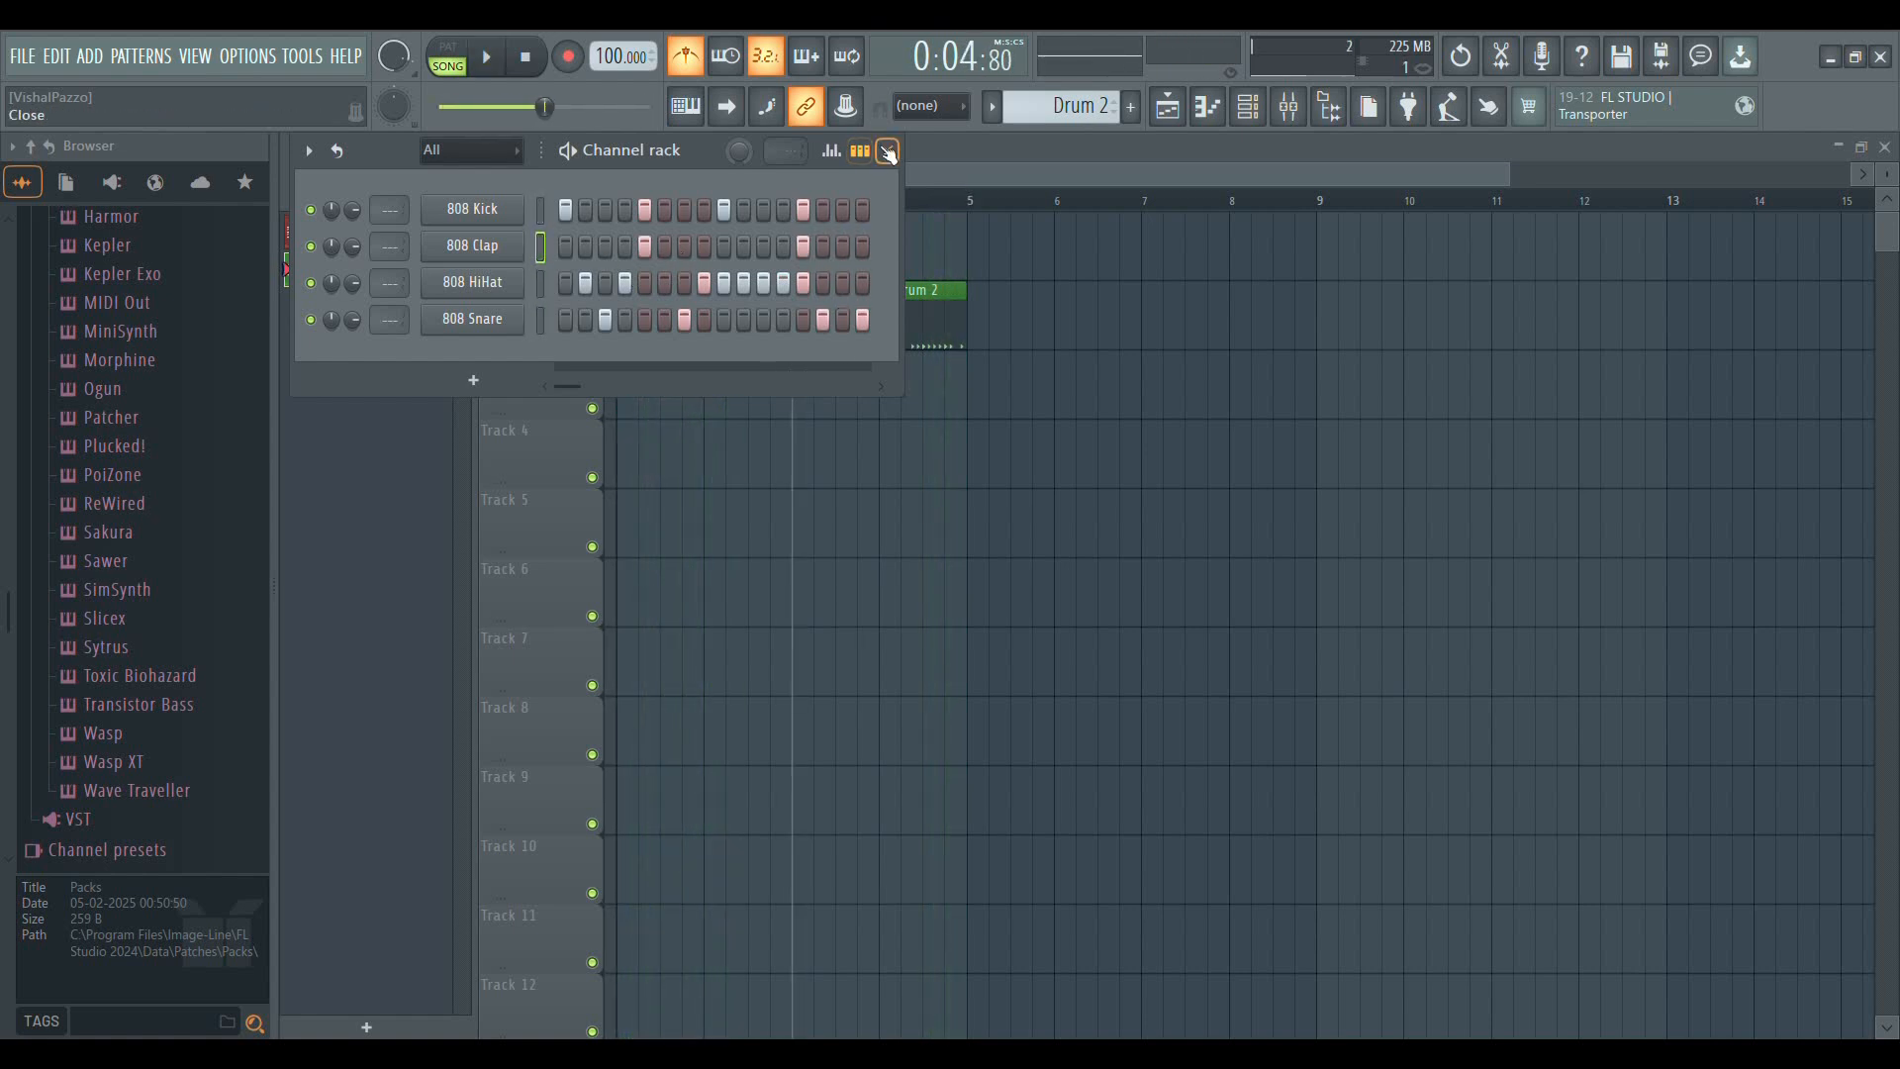
# Close the Channel rack, and erase and repaint the Drum 2 clips at bars 3 and 4 of Track 2
pyautogui.click(887, 150)
pyautogui.rightClick(840, 290)
pyautogui.rightClick(920, 321)
pyautogui.moveTo(913, 336); pyautogui.dragTo(832, 337)
pyautogui.click(915, 337)
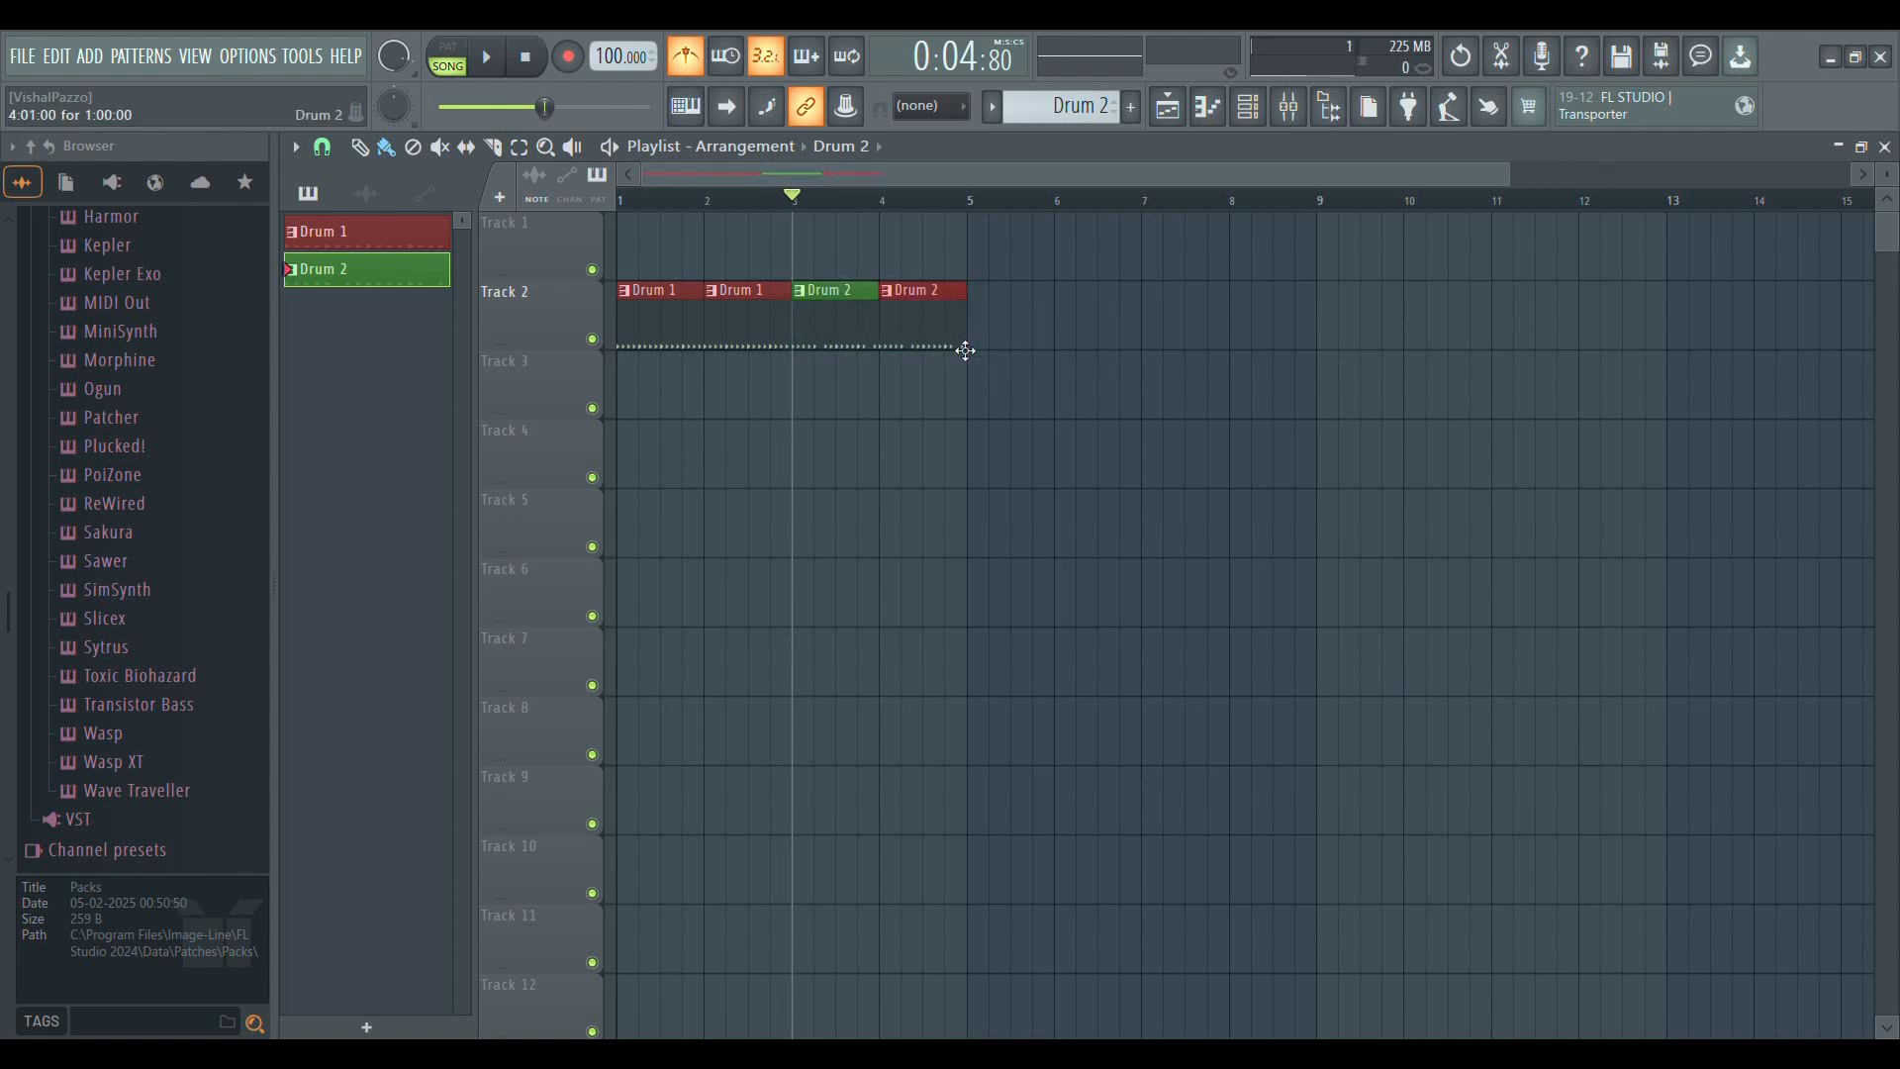
# Replace the Drum 1 clip at bar 2 of Track 2 with the Drum 2 clip from bar 3, and erase the Drum 2 clip at bar 4
pyautogui.rightClick(749, 292)
pyautogui.moveTo(849, 337); pyautogui.dragTo(762, 339)
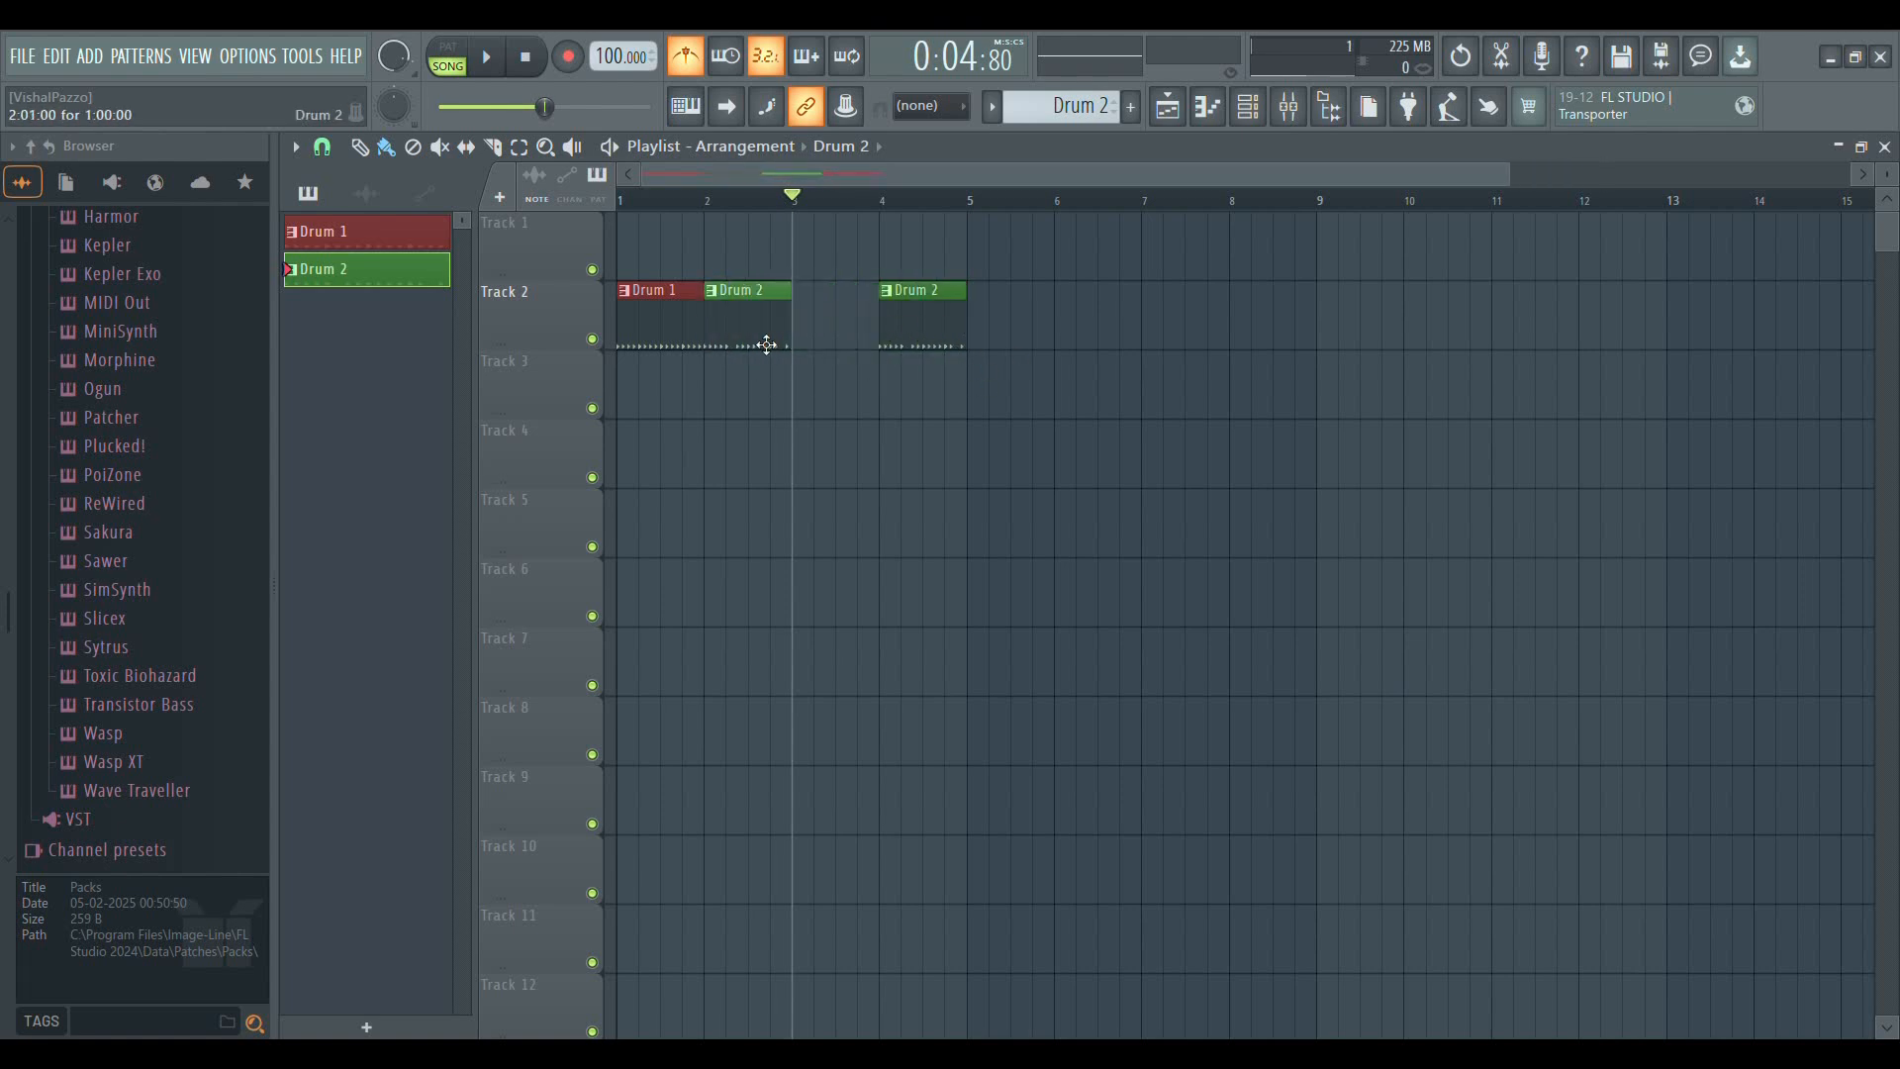
pyautogui.rightClick(896, 287)
pyautogui.click(531, 60)
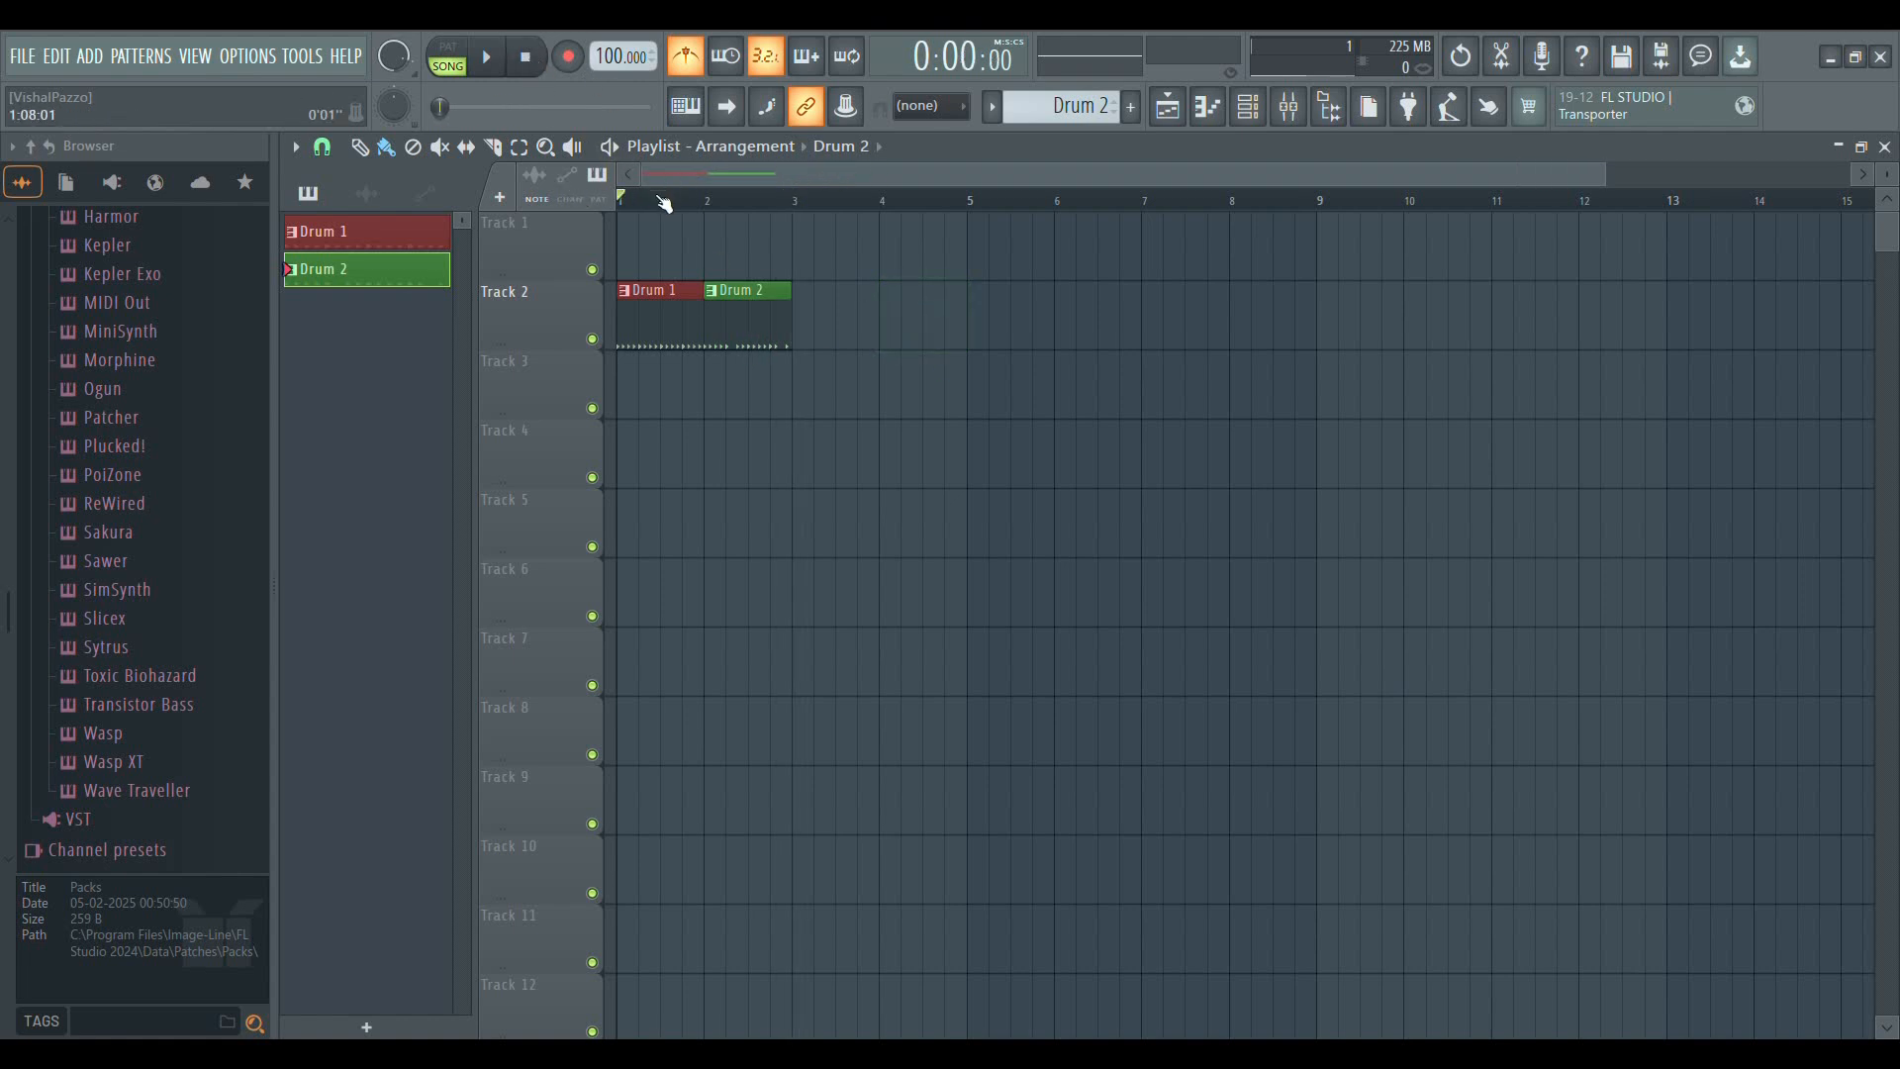
# Compare the step sequences of the Drum 1 and Drum 2 patterns in the Channel rack
pyautogui.scroll(4, 678, 180)
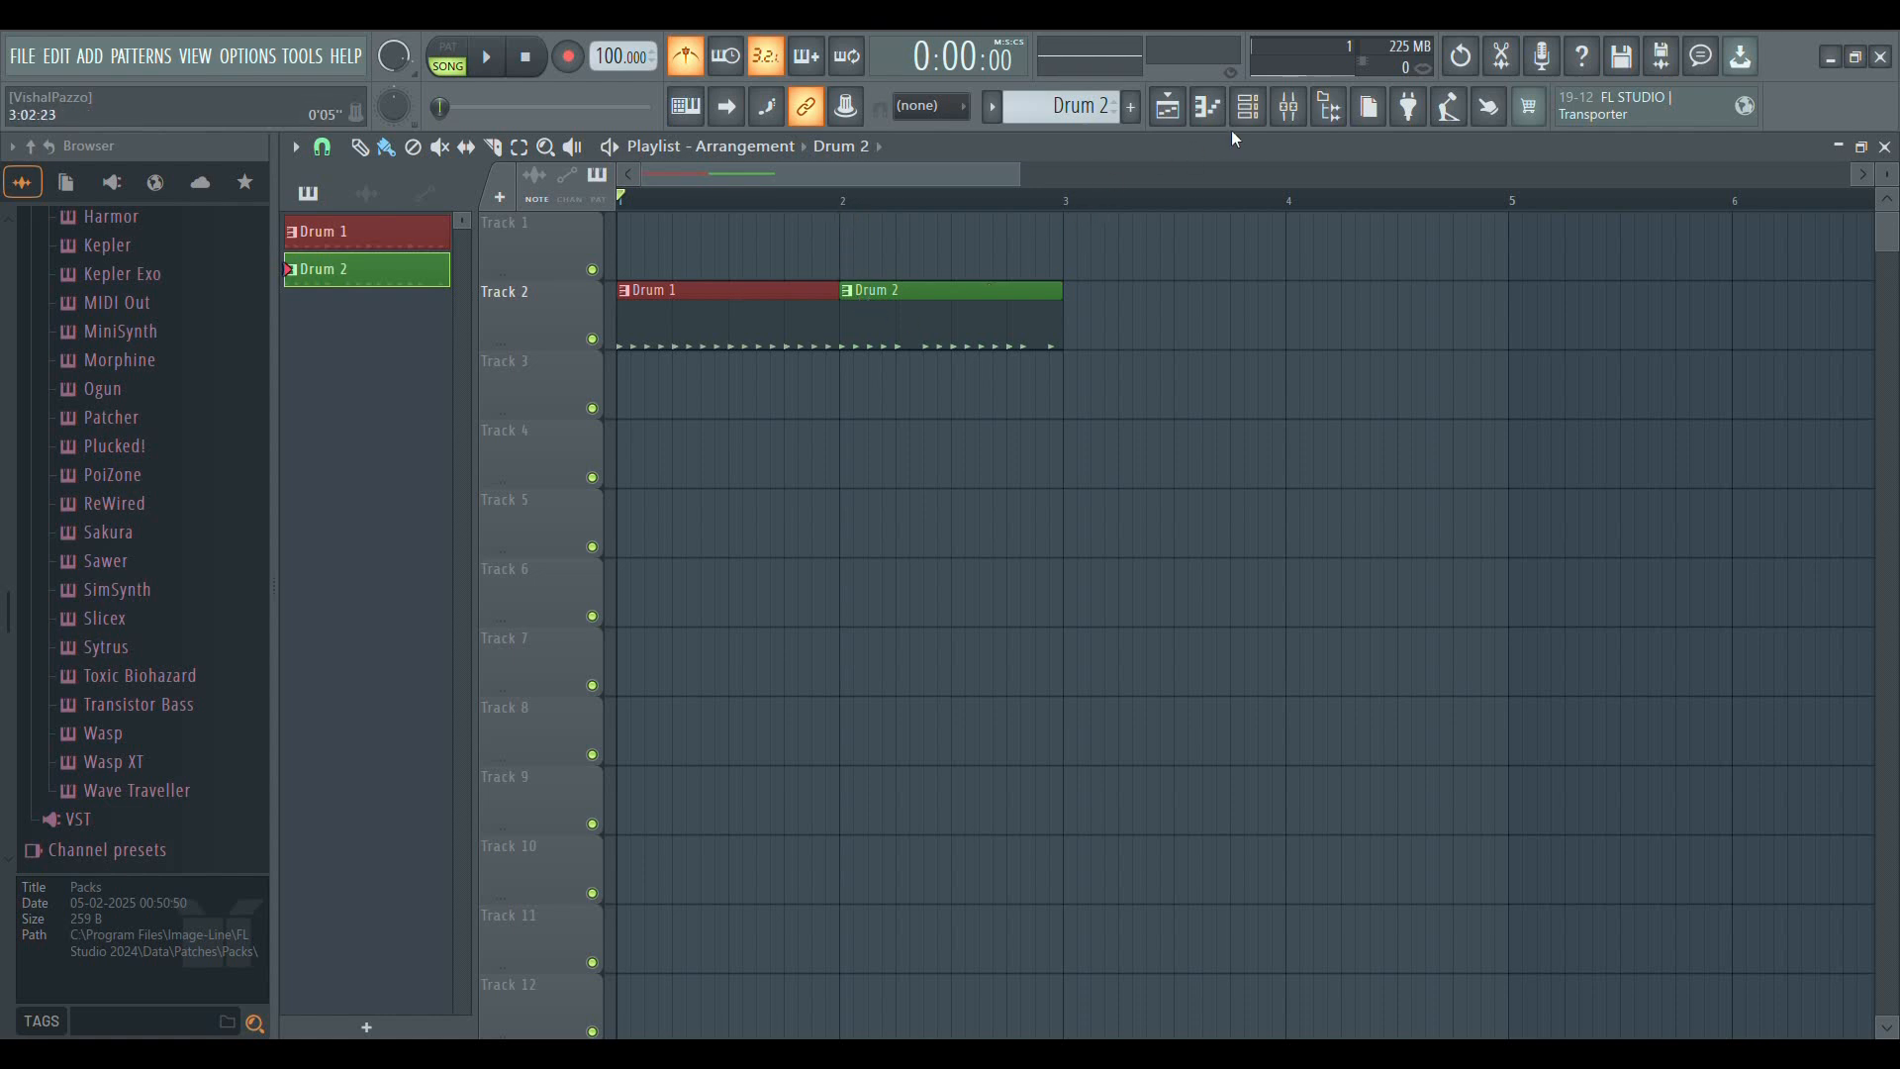
pyautogui.click(1247, 106)
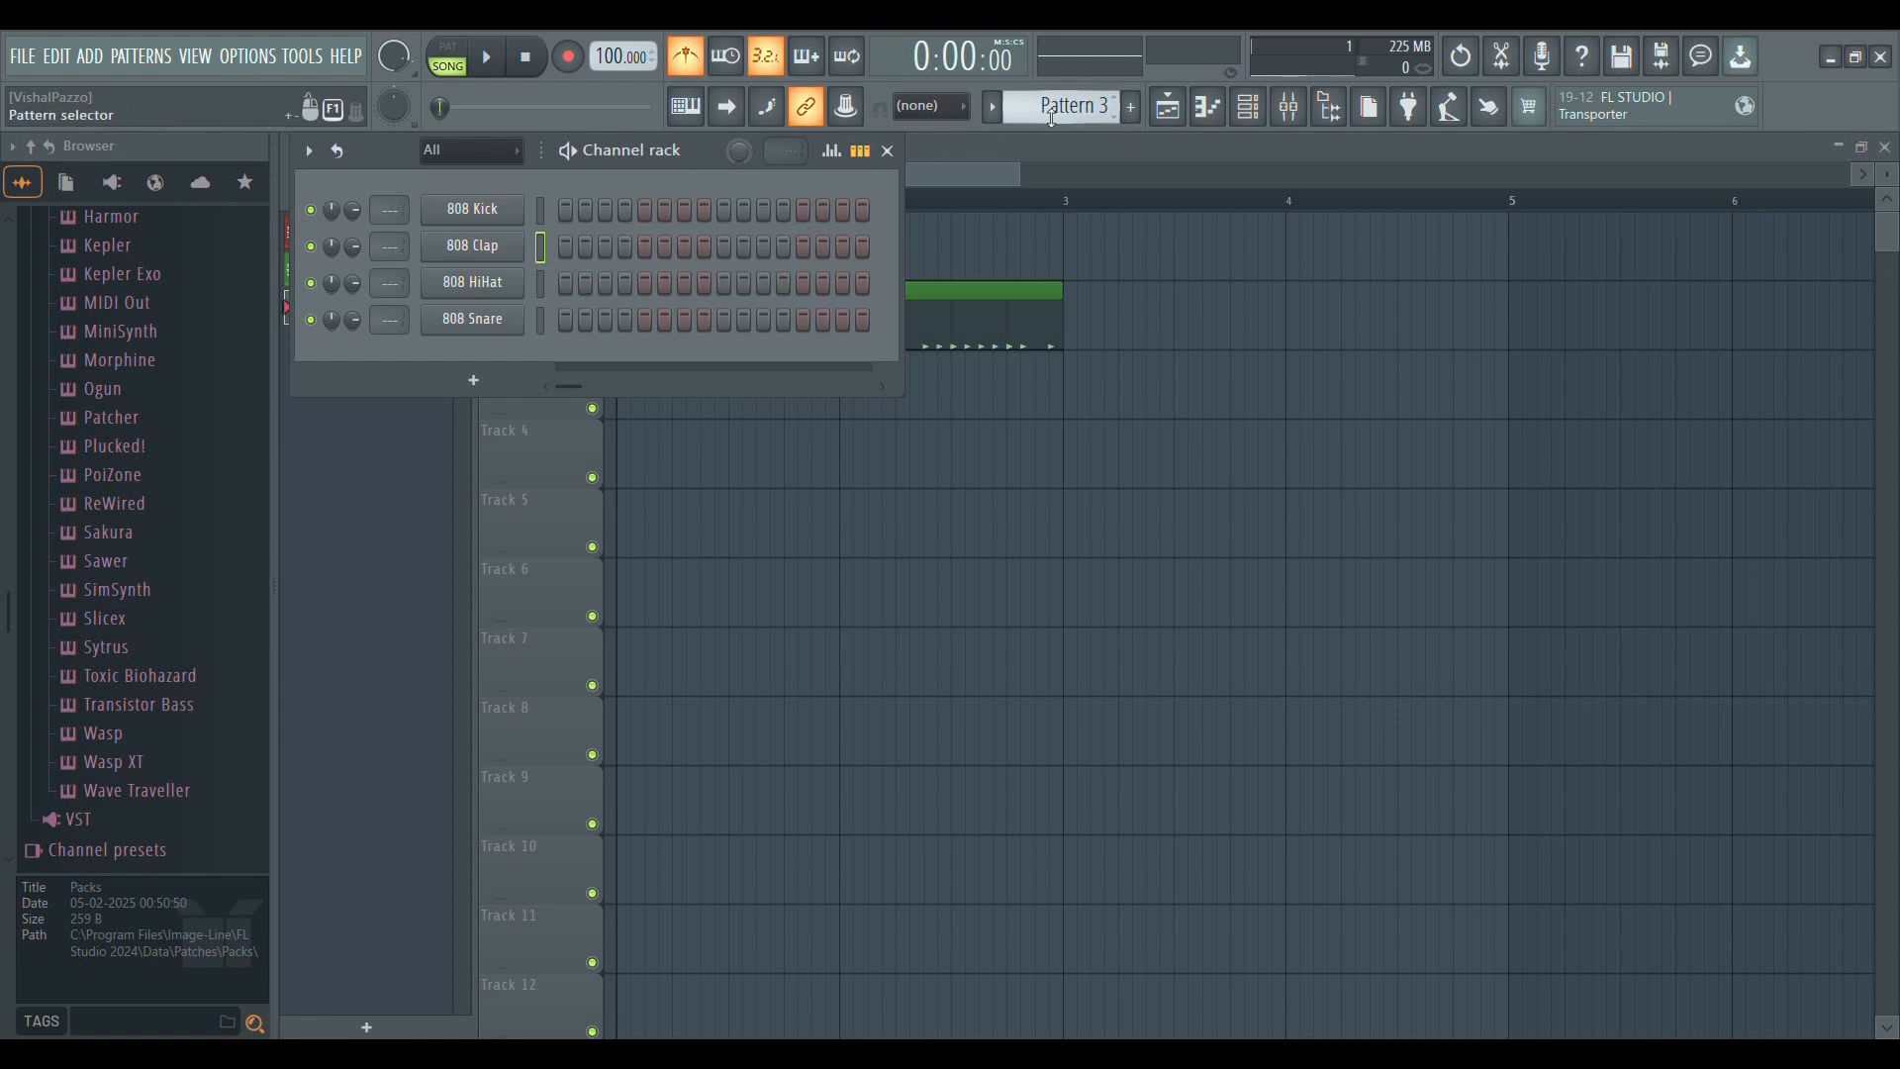
pyautogui.scroll(1, 1051, 119)
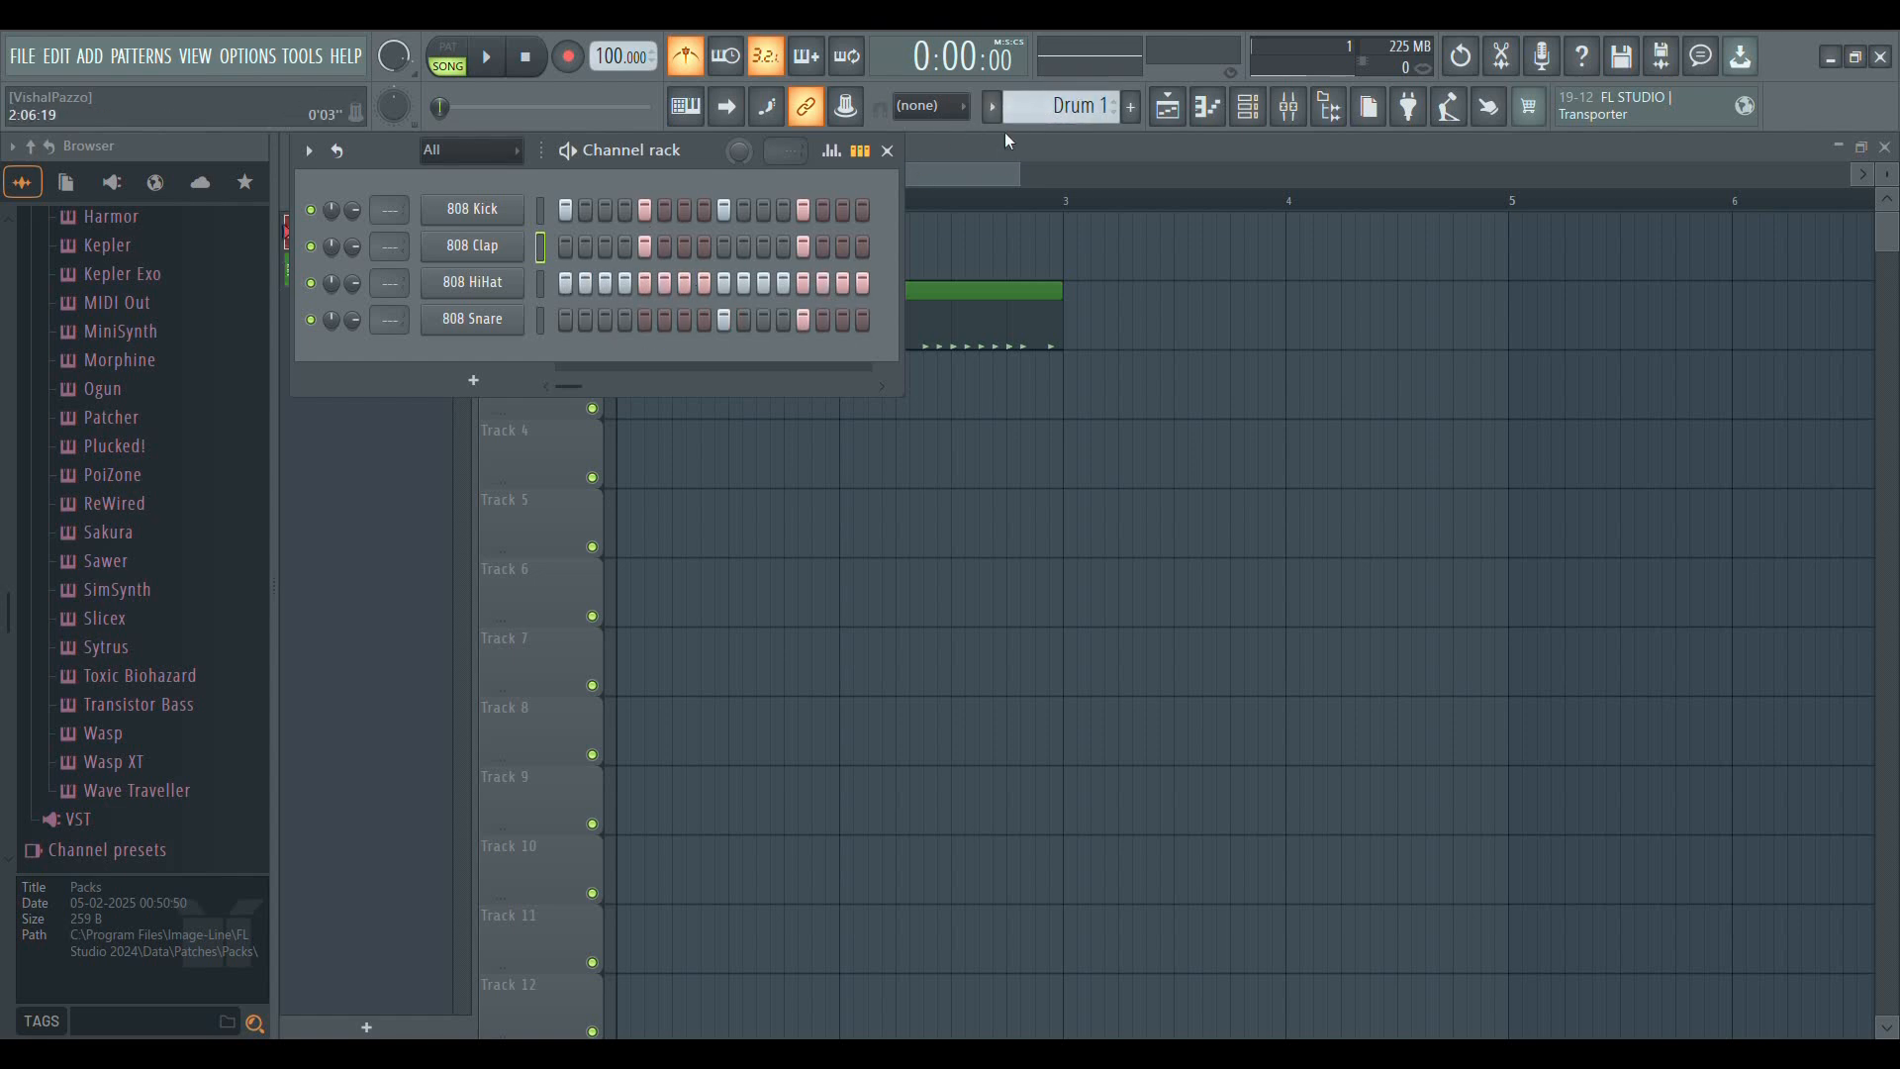
pyautogui.scroll(-1, 1050, 120)
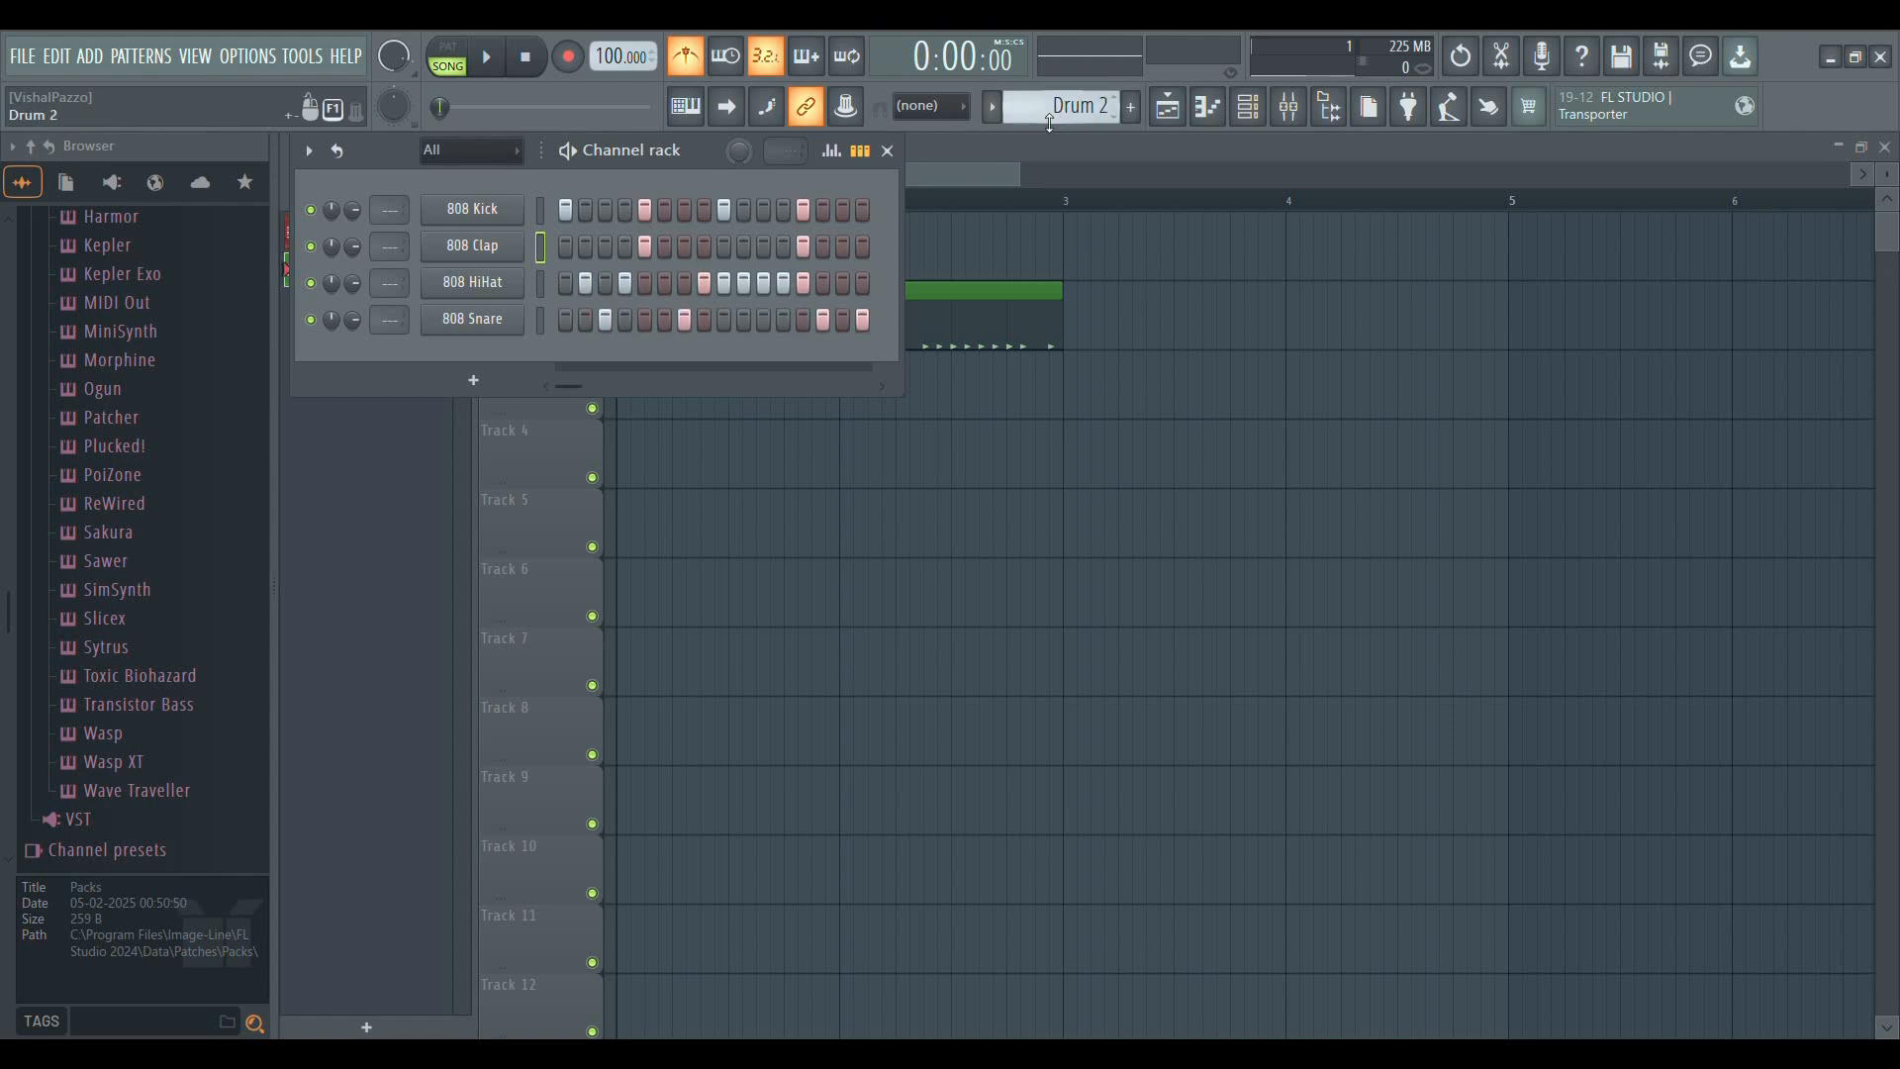
pyautogui.click(886, 150)
pyautogui.scroll(1, 1054, 113)
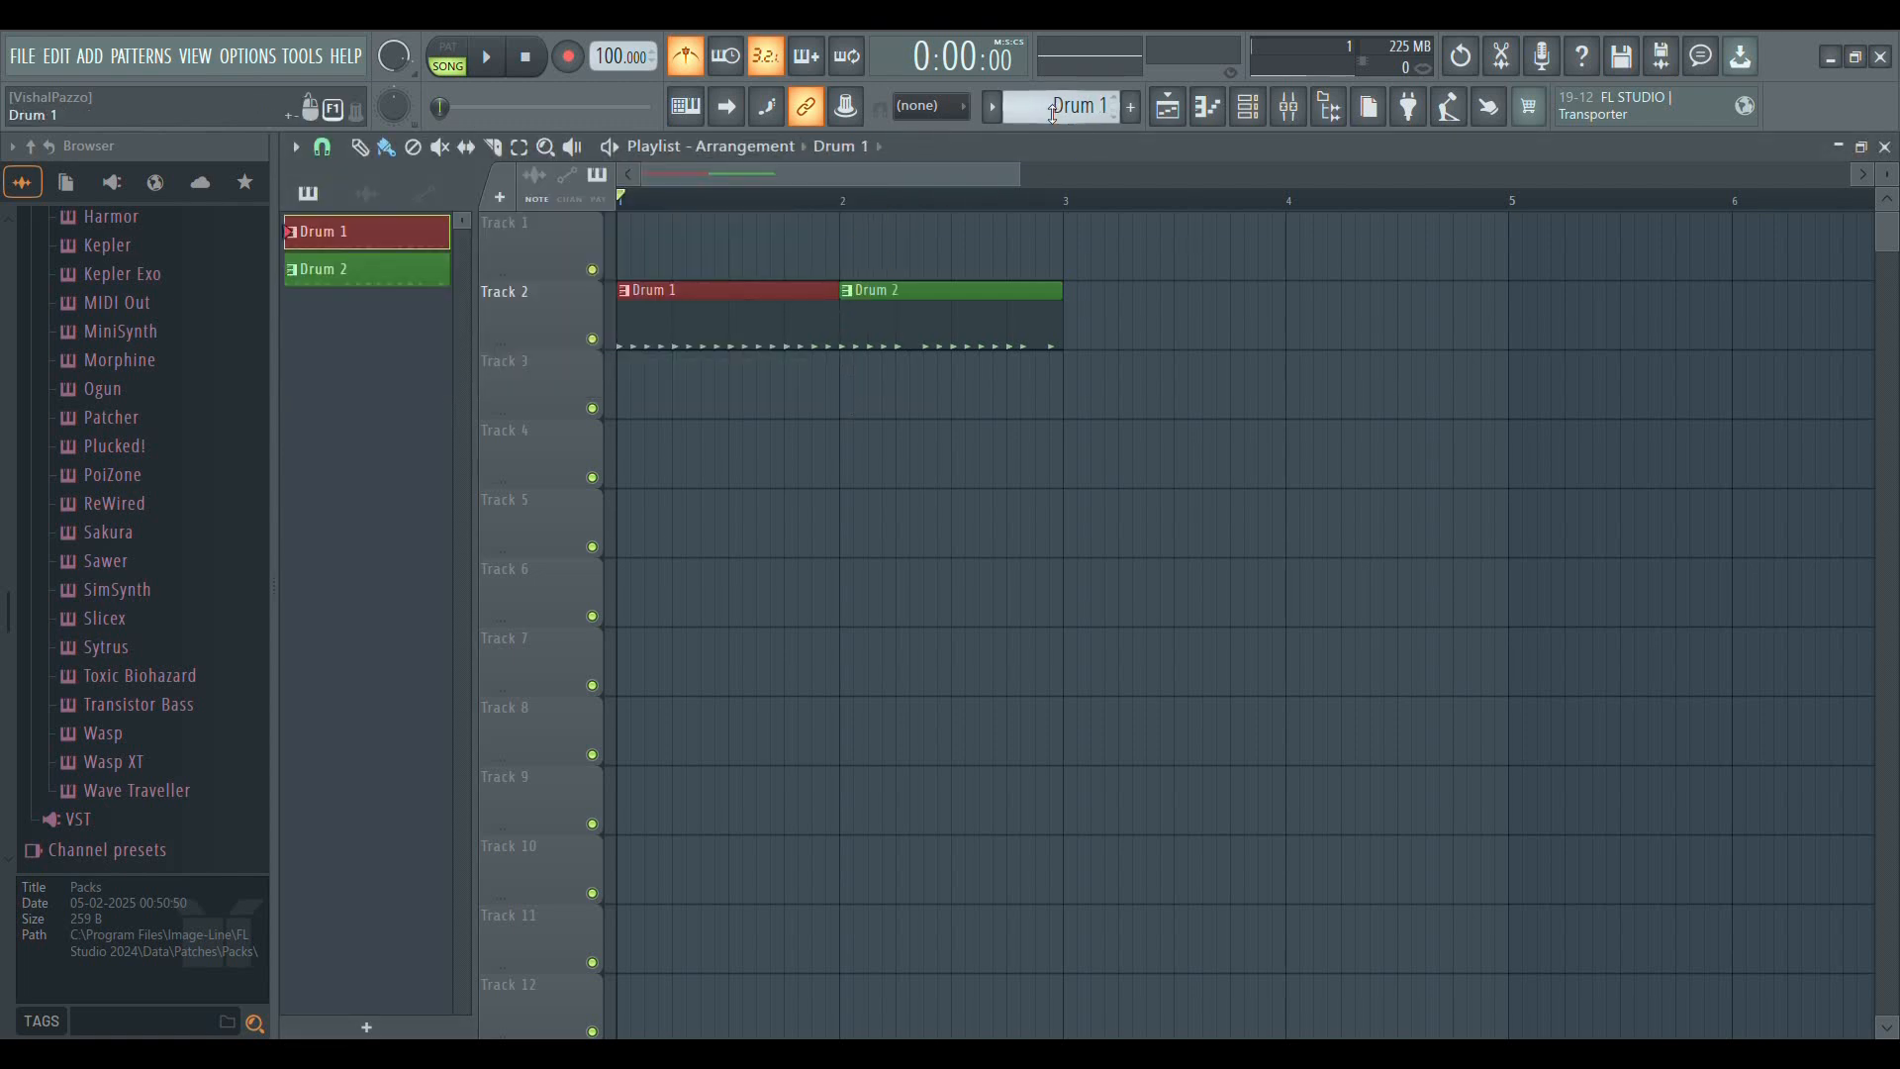
pyautogui.click(1245, 115)
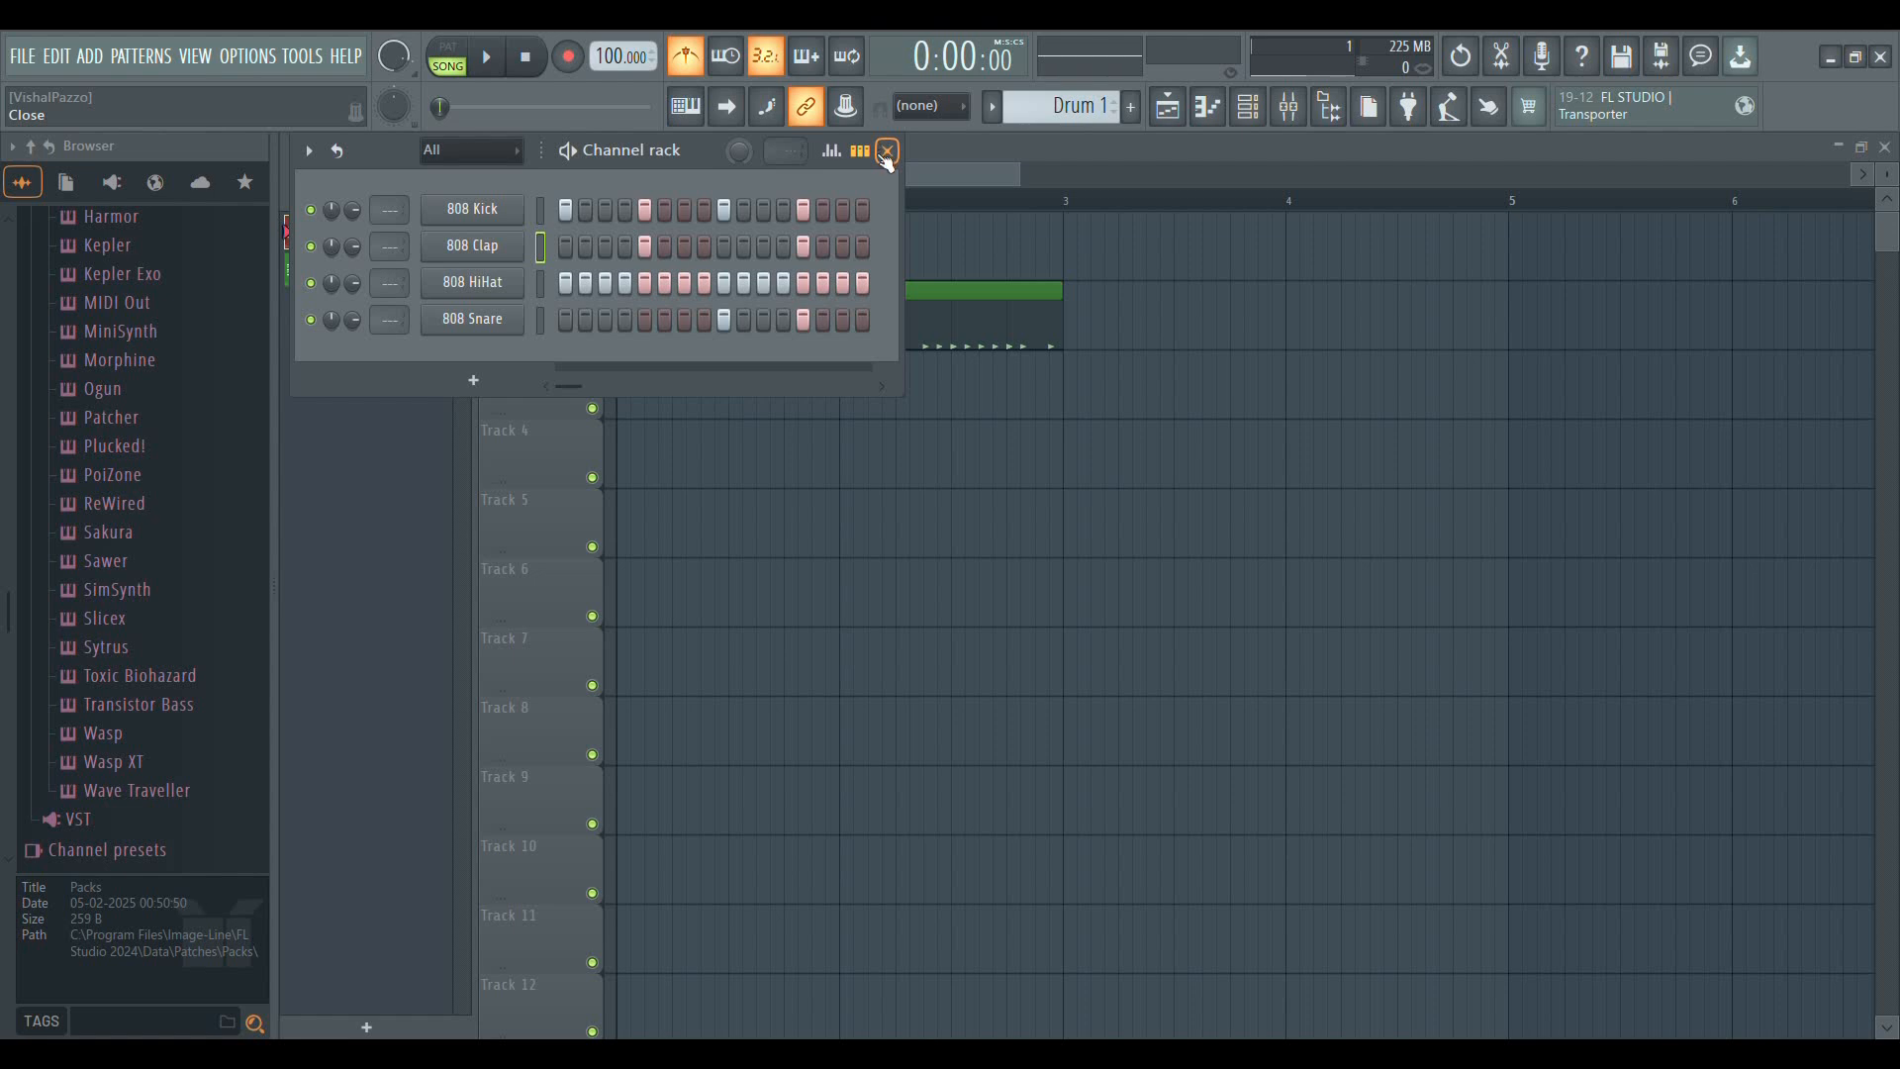
pyautogui.scroll(-1, 1034, 114)
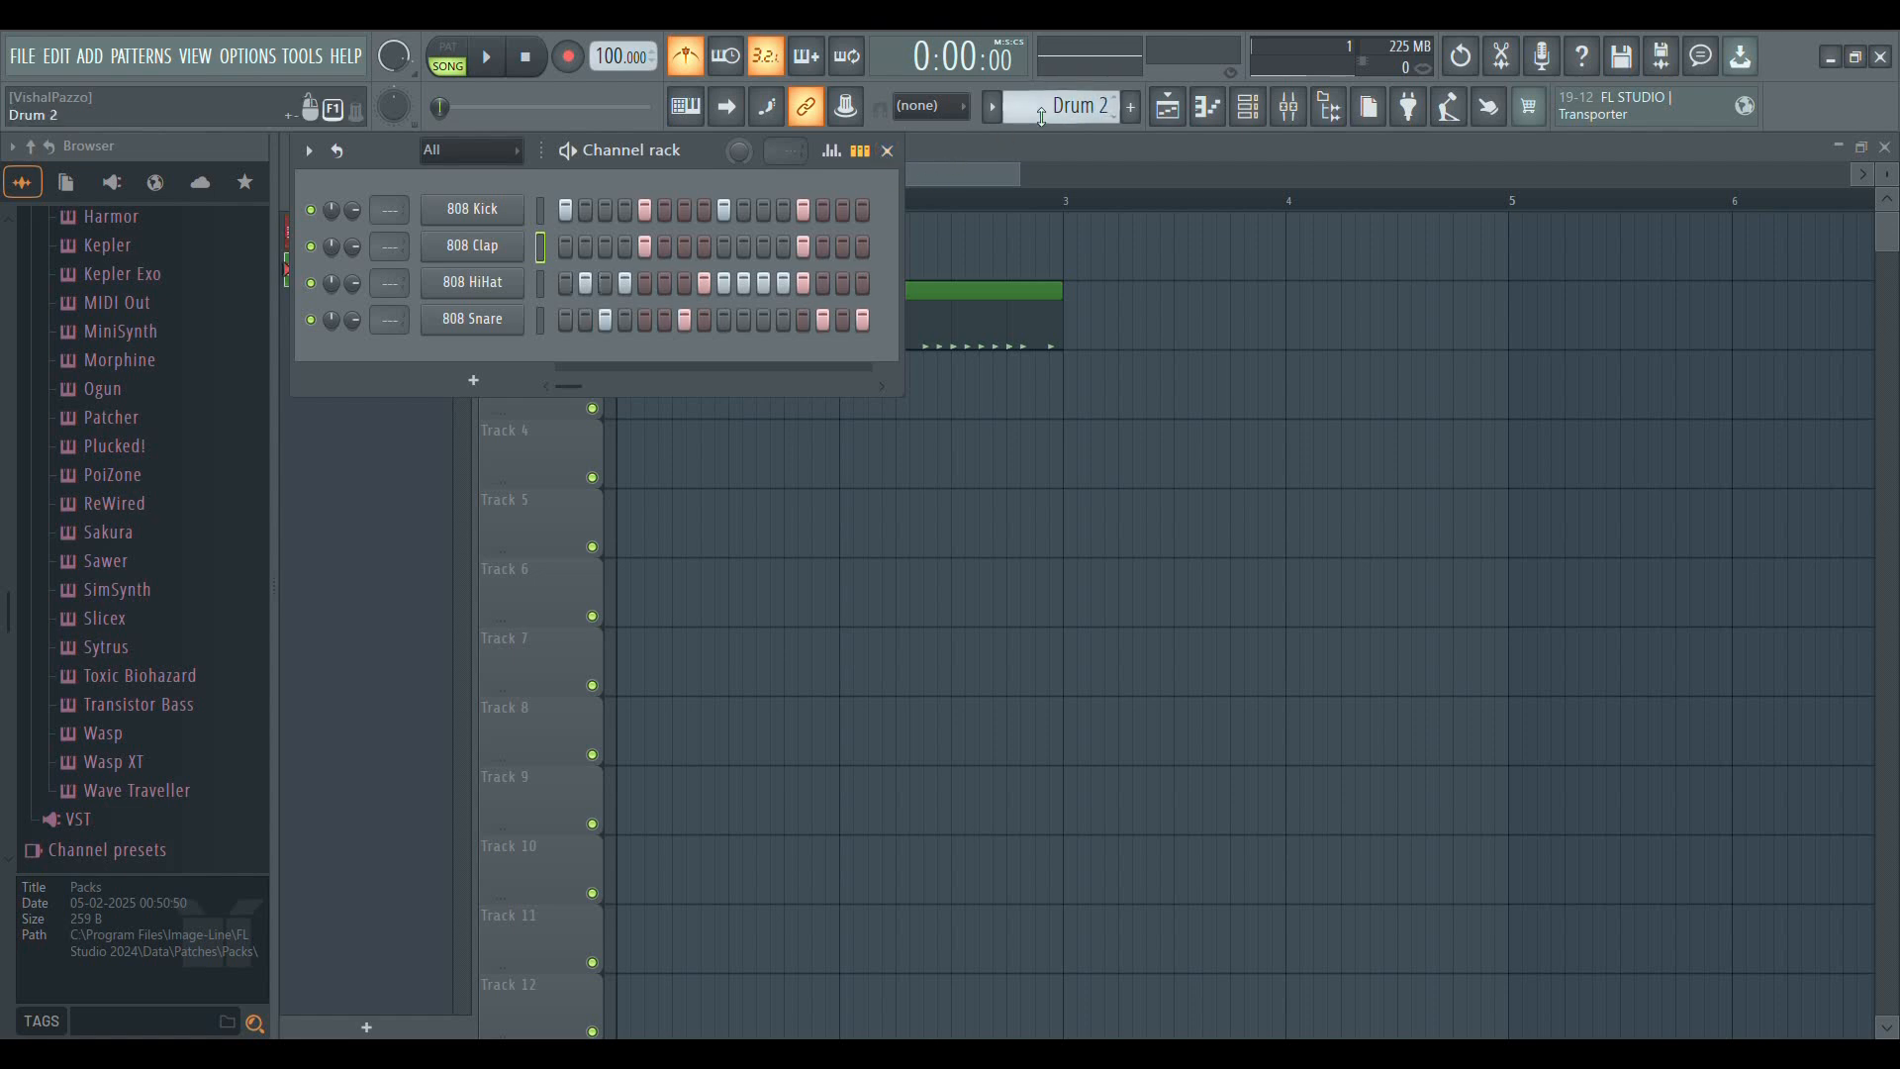
pyautogui.click(890, 153)
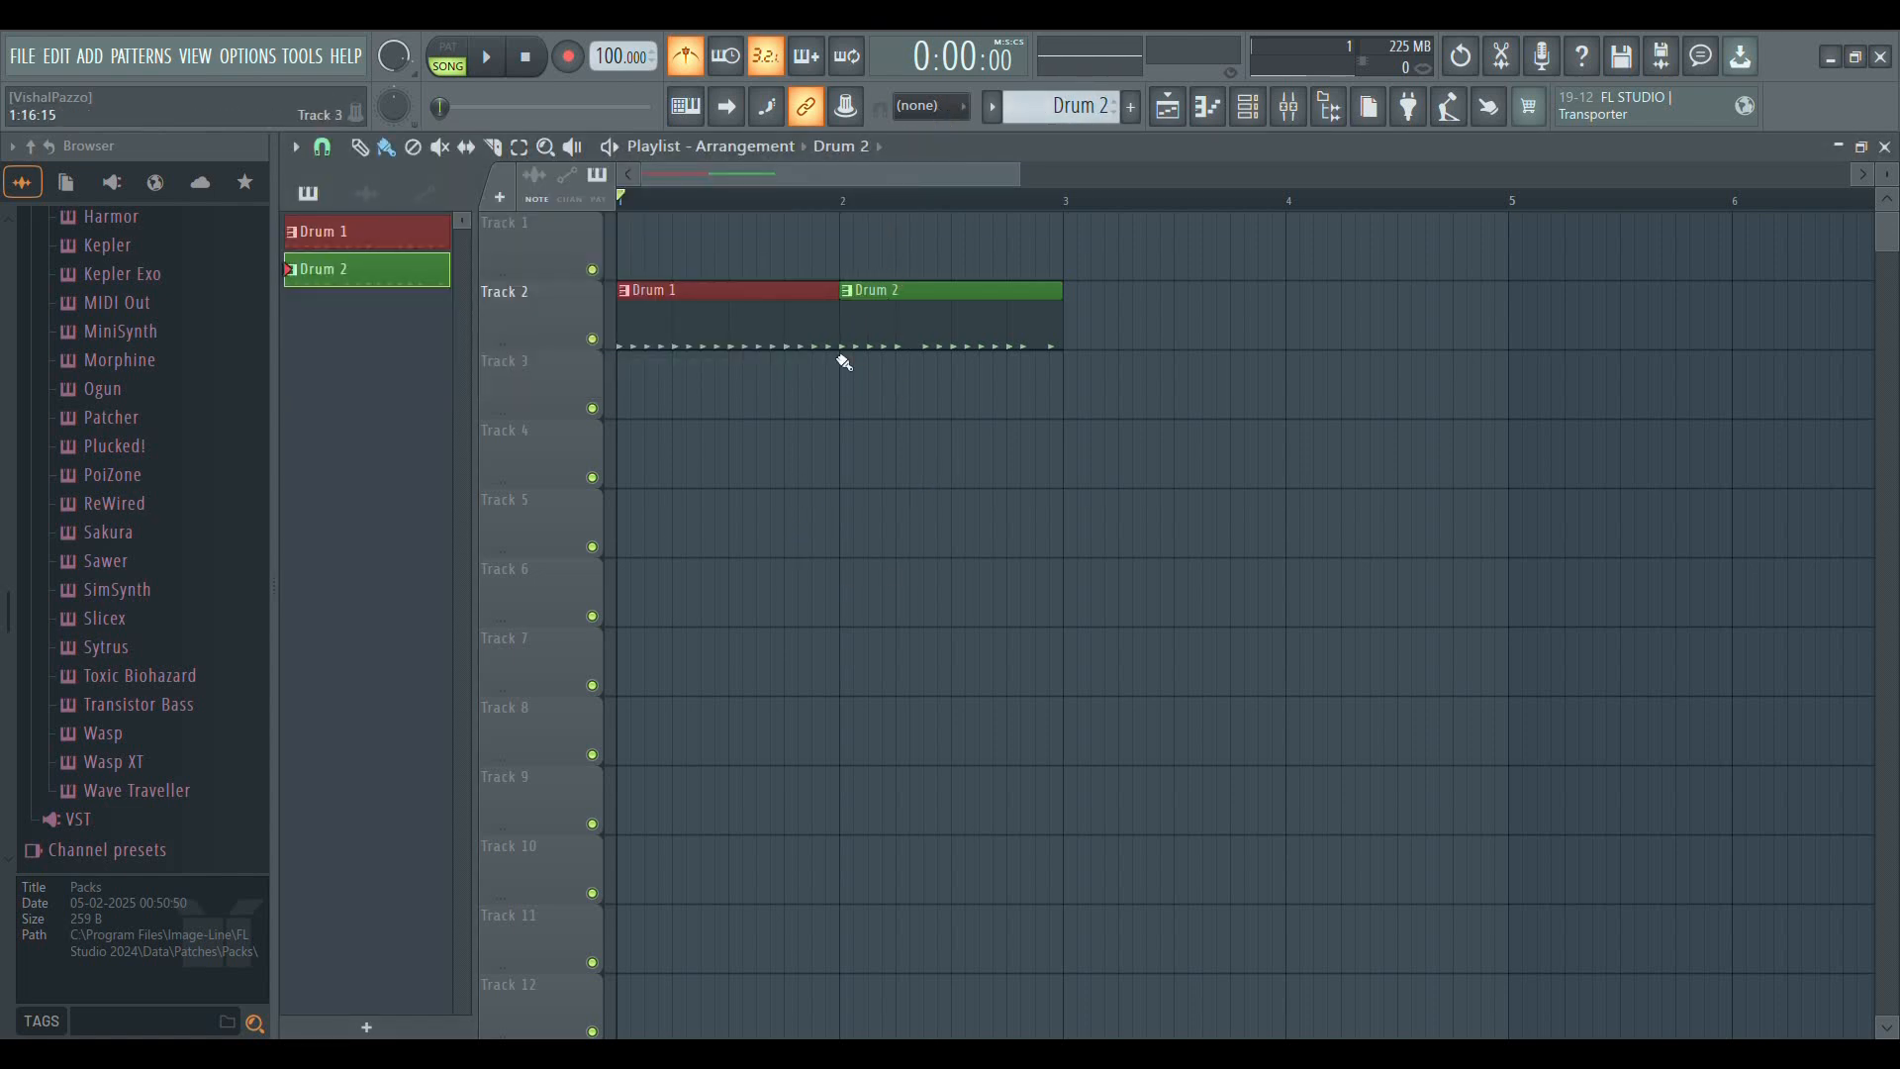
# Play the Drum 1 and Drum 2 clips on Track 2 in song mode and stop playback
pyautogui.scroll(1, 680, 206)
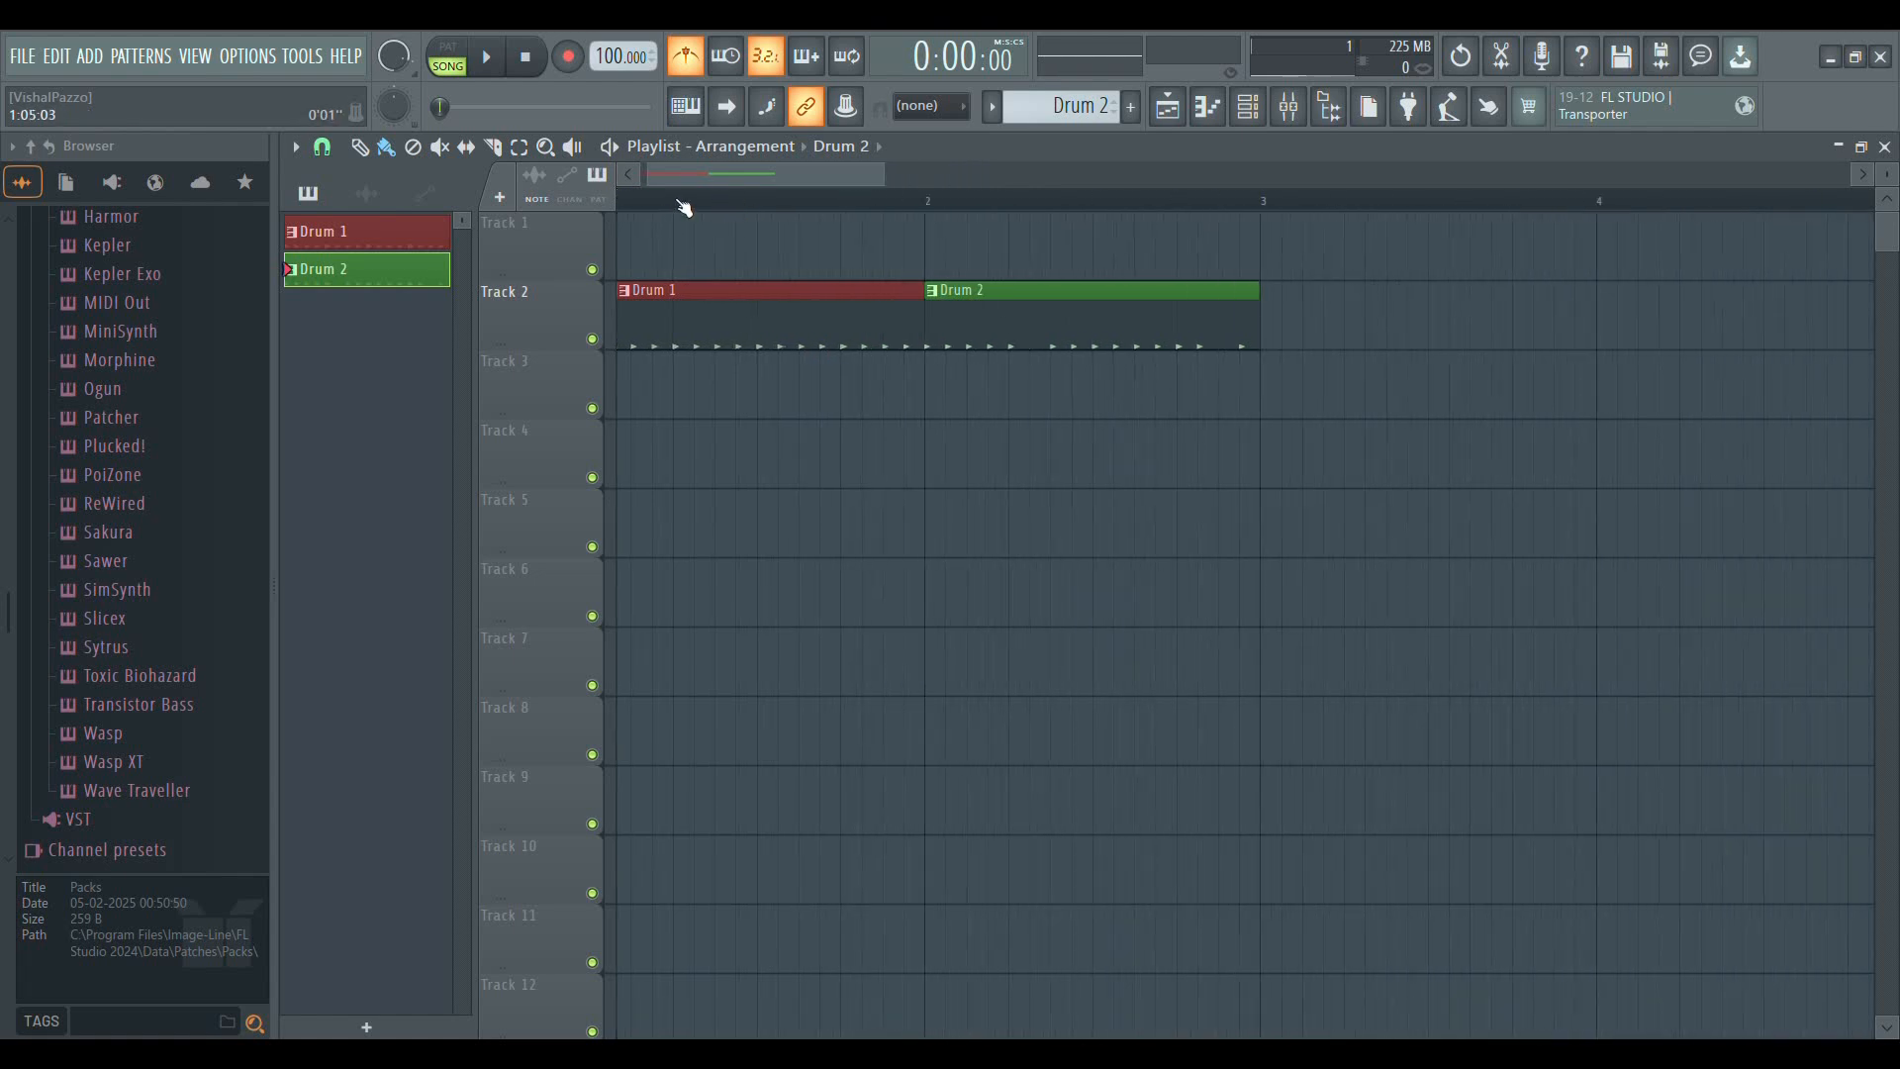
pyautogui.scroll(-2, 680, 206)
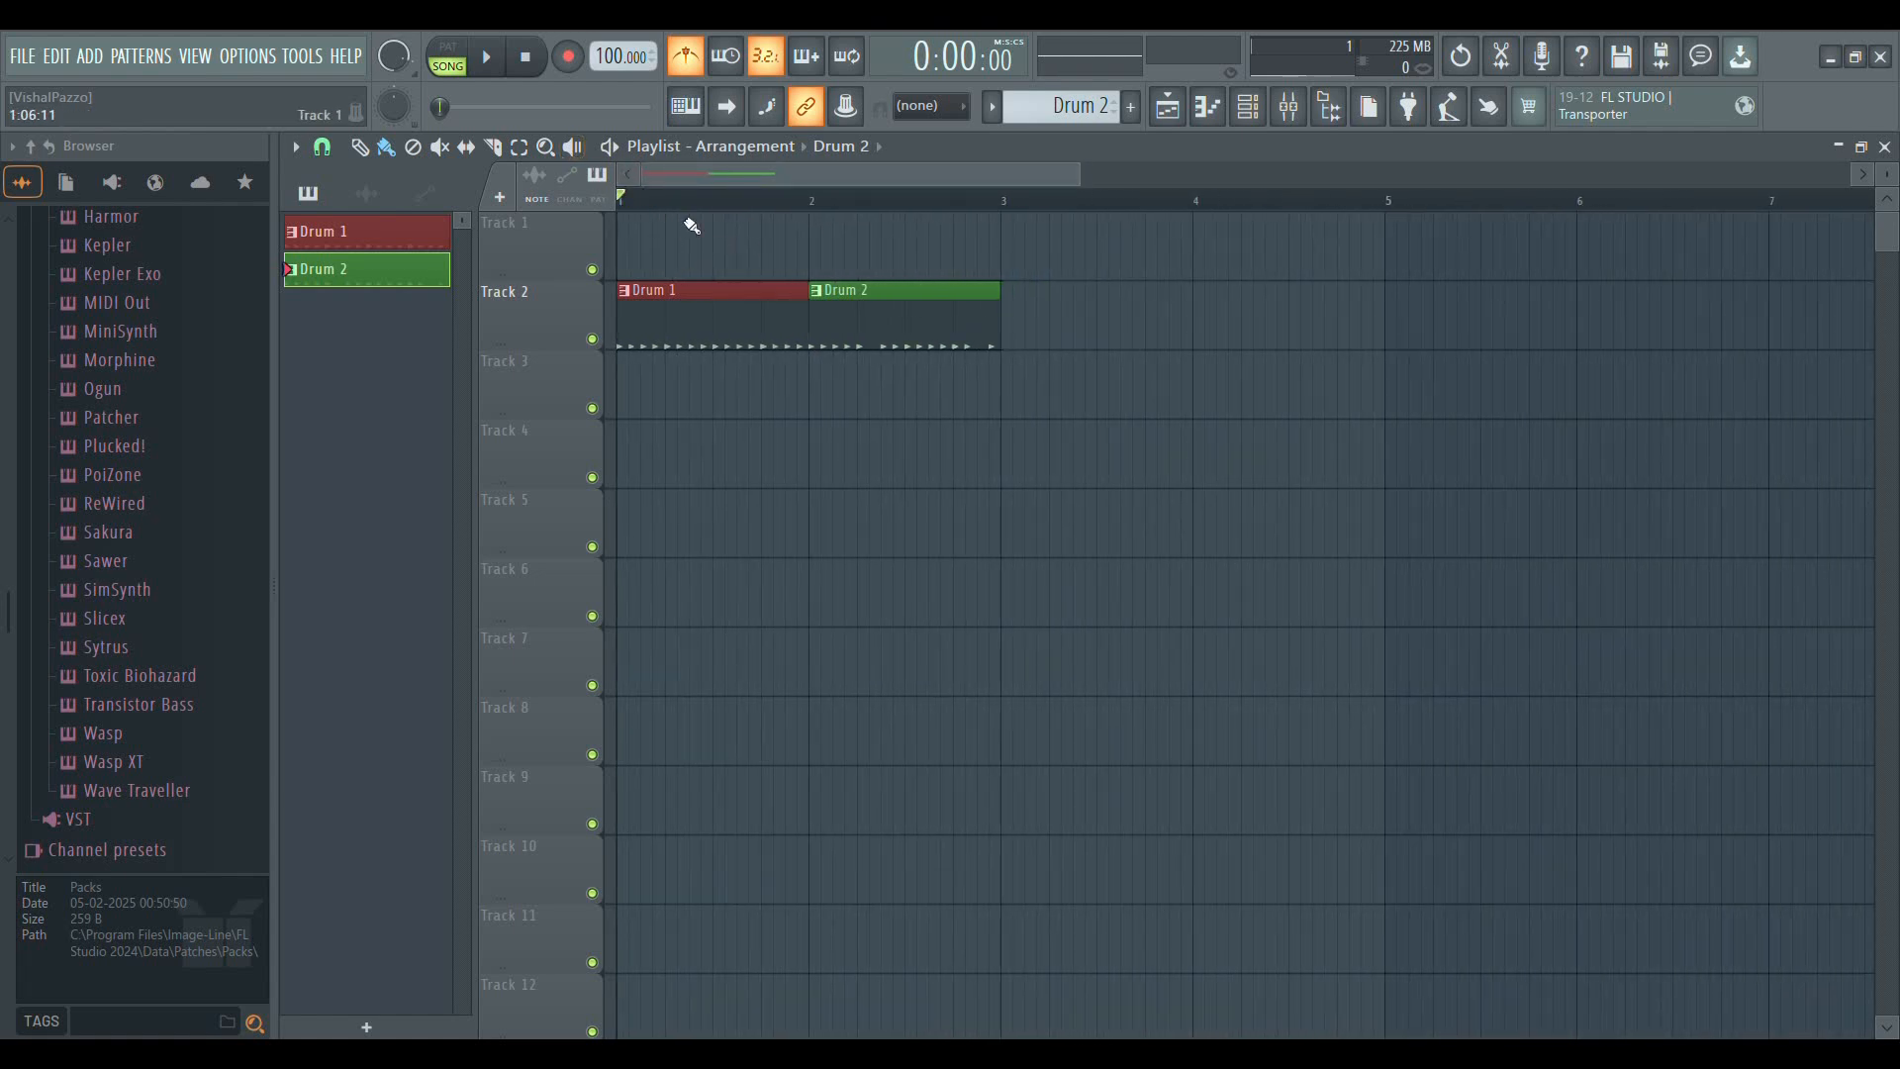
pyautogui.click(938, 543)
pyautogui.rightClick(937, 543)
pyautogui.click(491, 62)
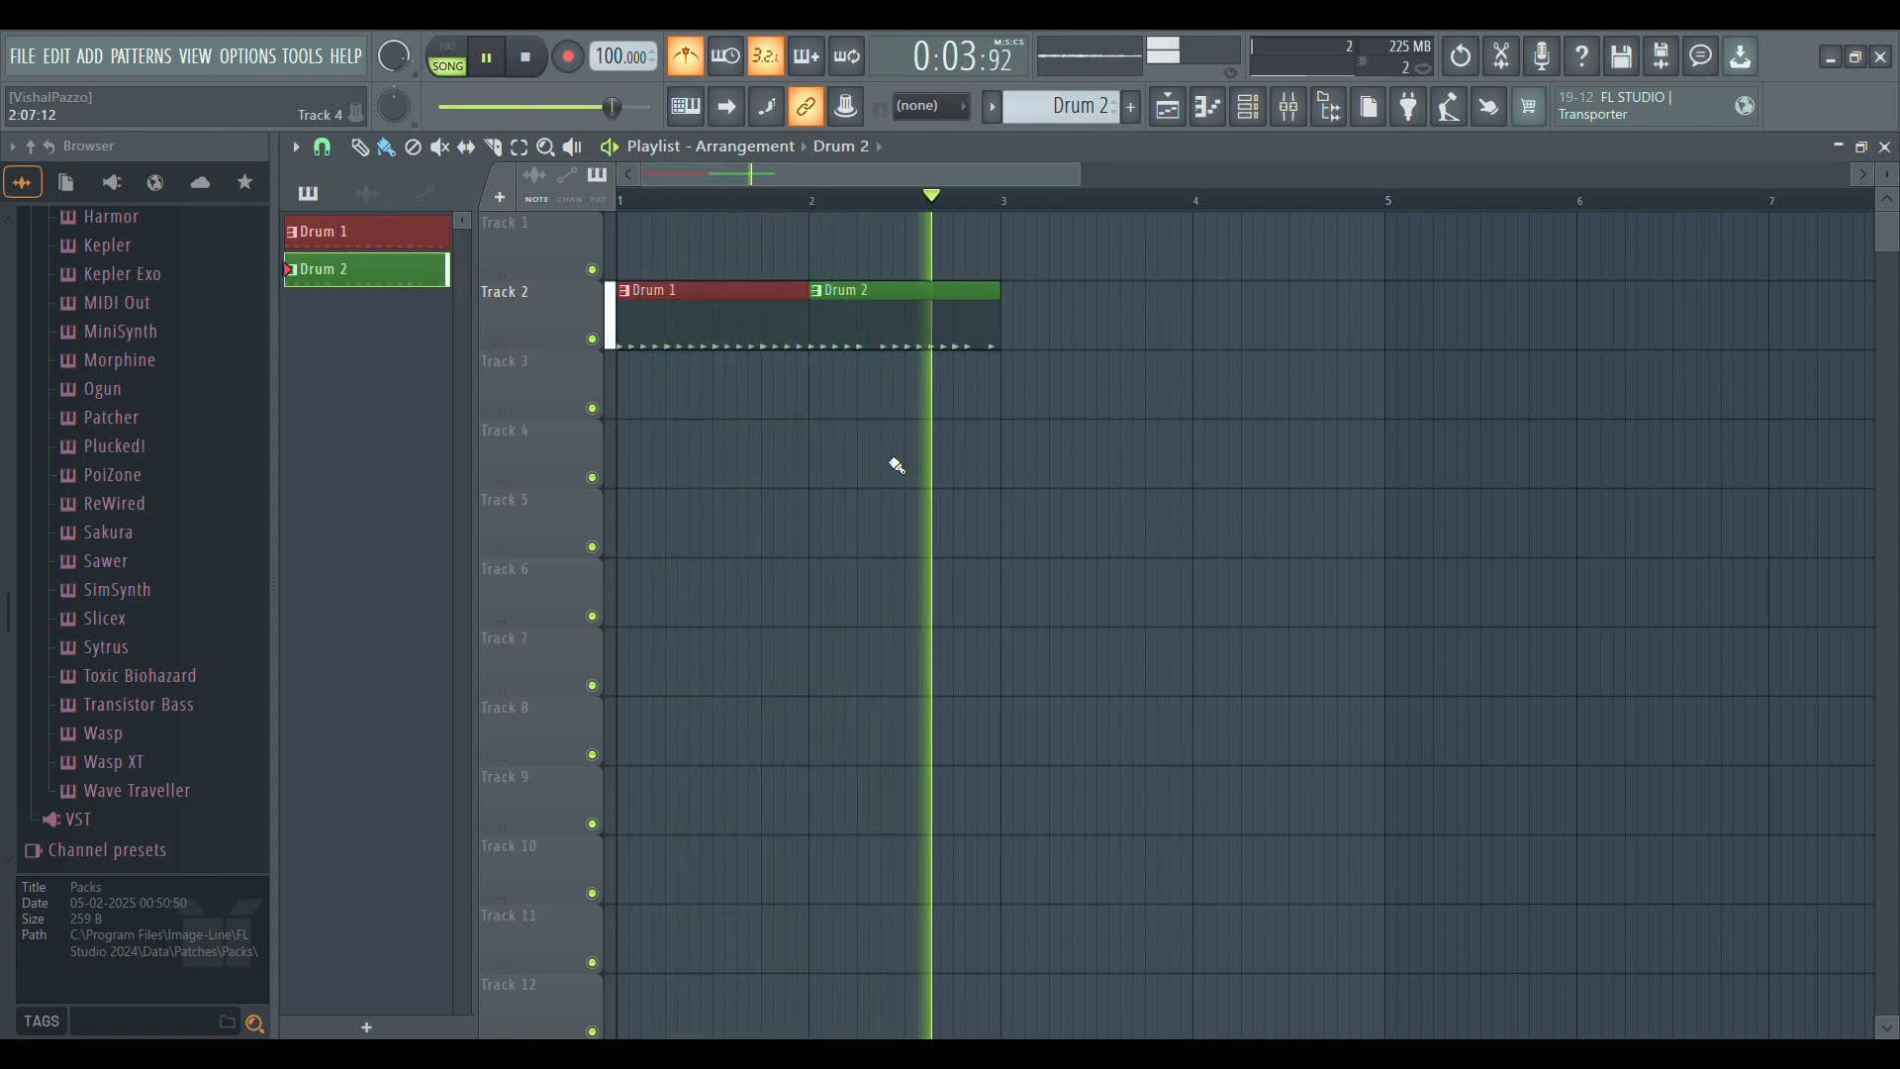
pyautogui.press('space')
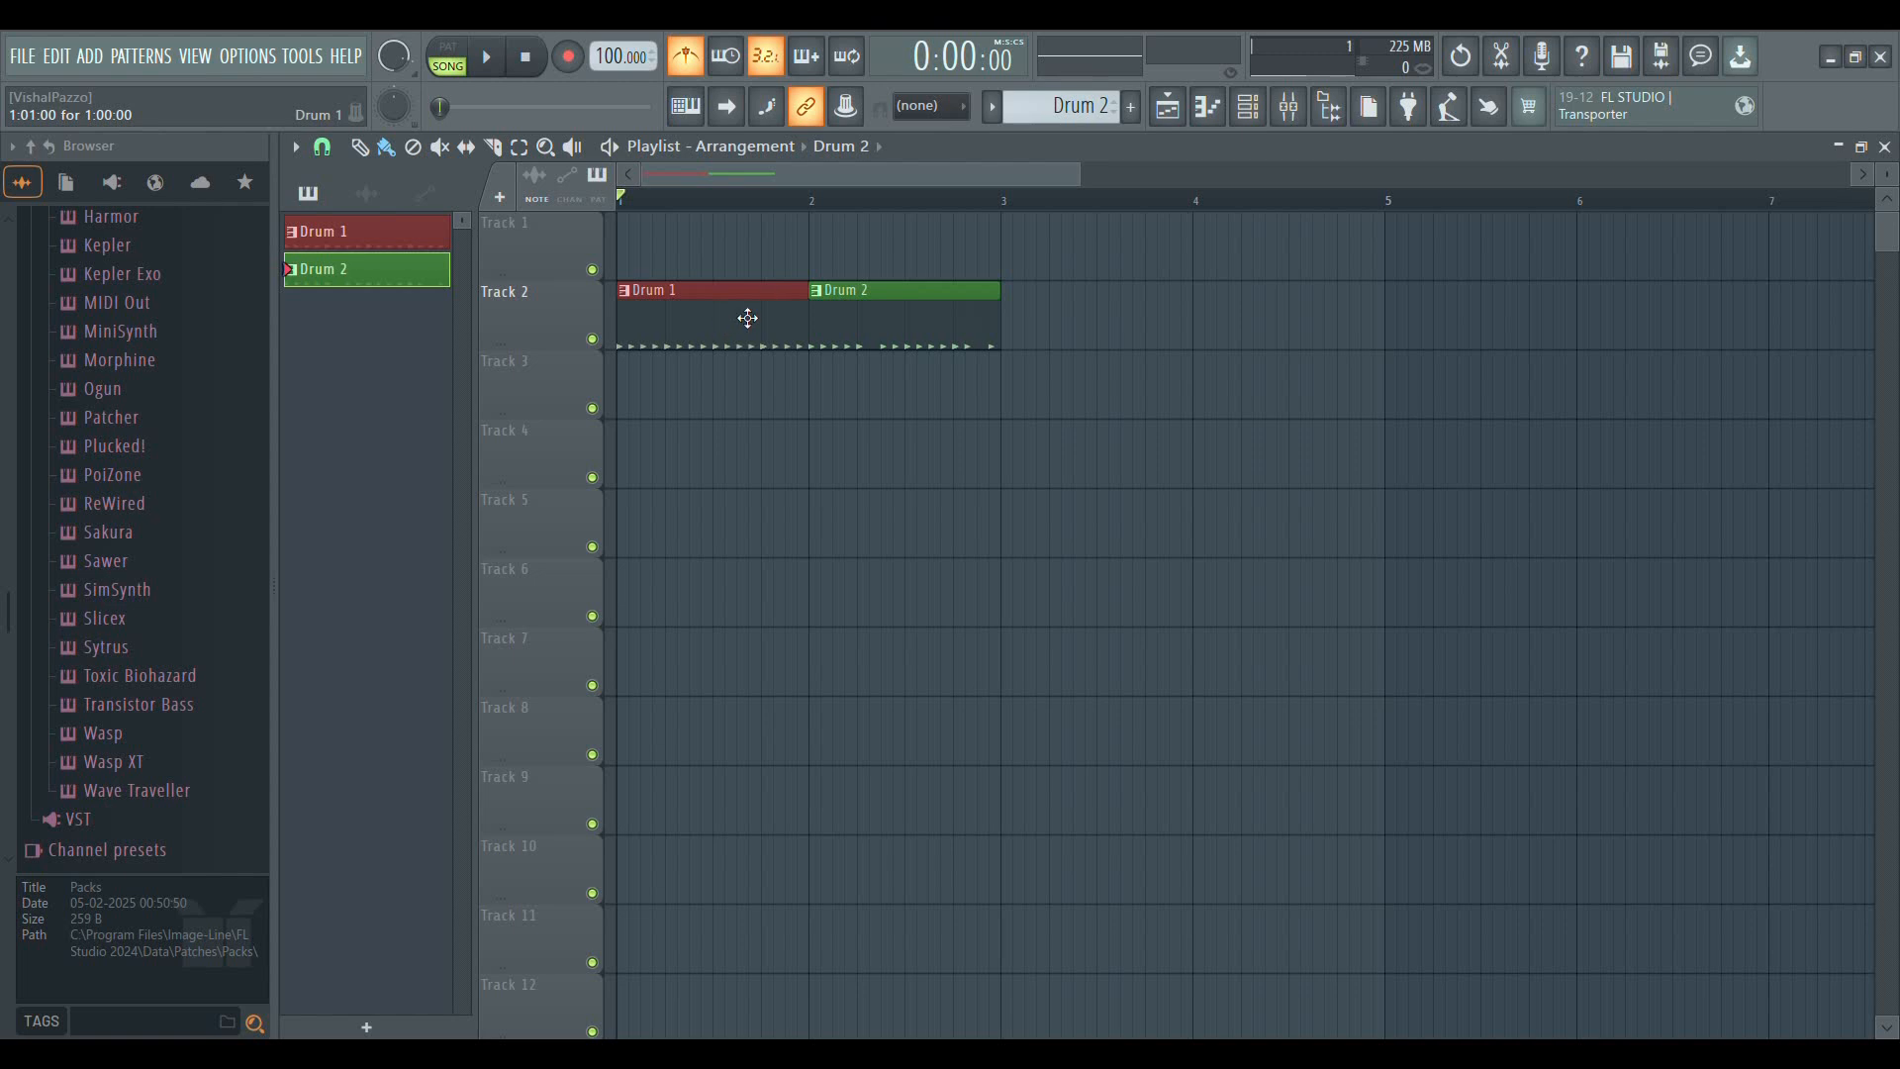
# Erase the Drum 2 clip at bar 2 of Track 2 and make Drum 1 the active pattern
pyautogui.rightClick(930, 297)
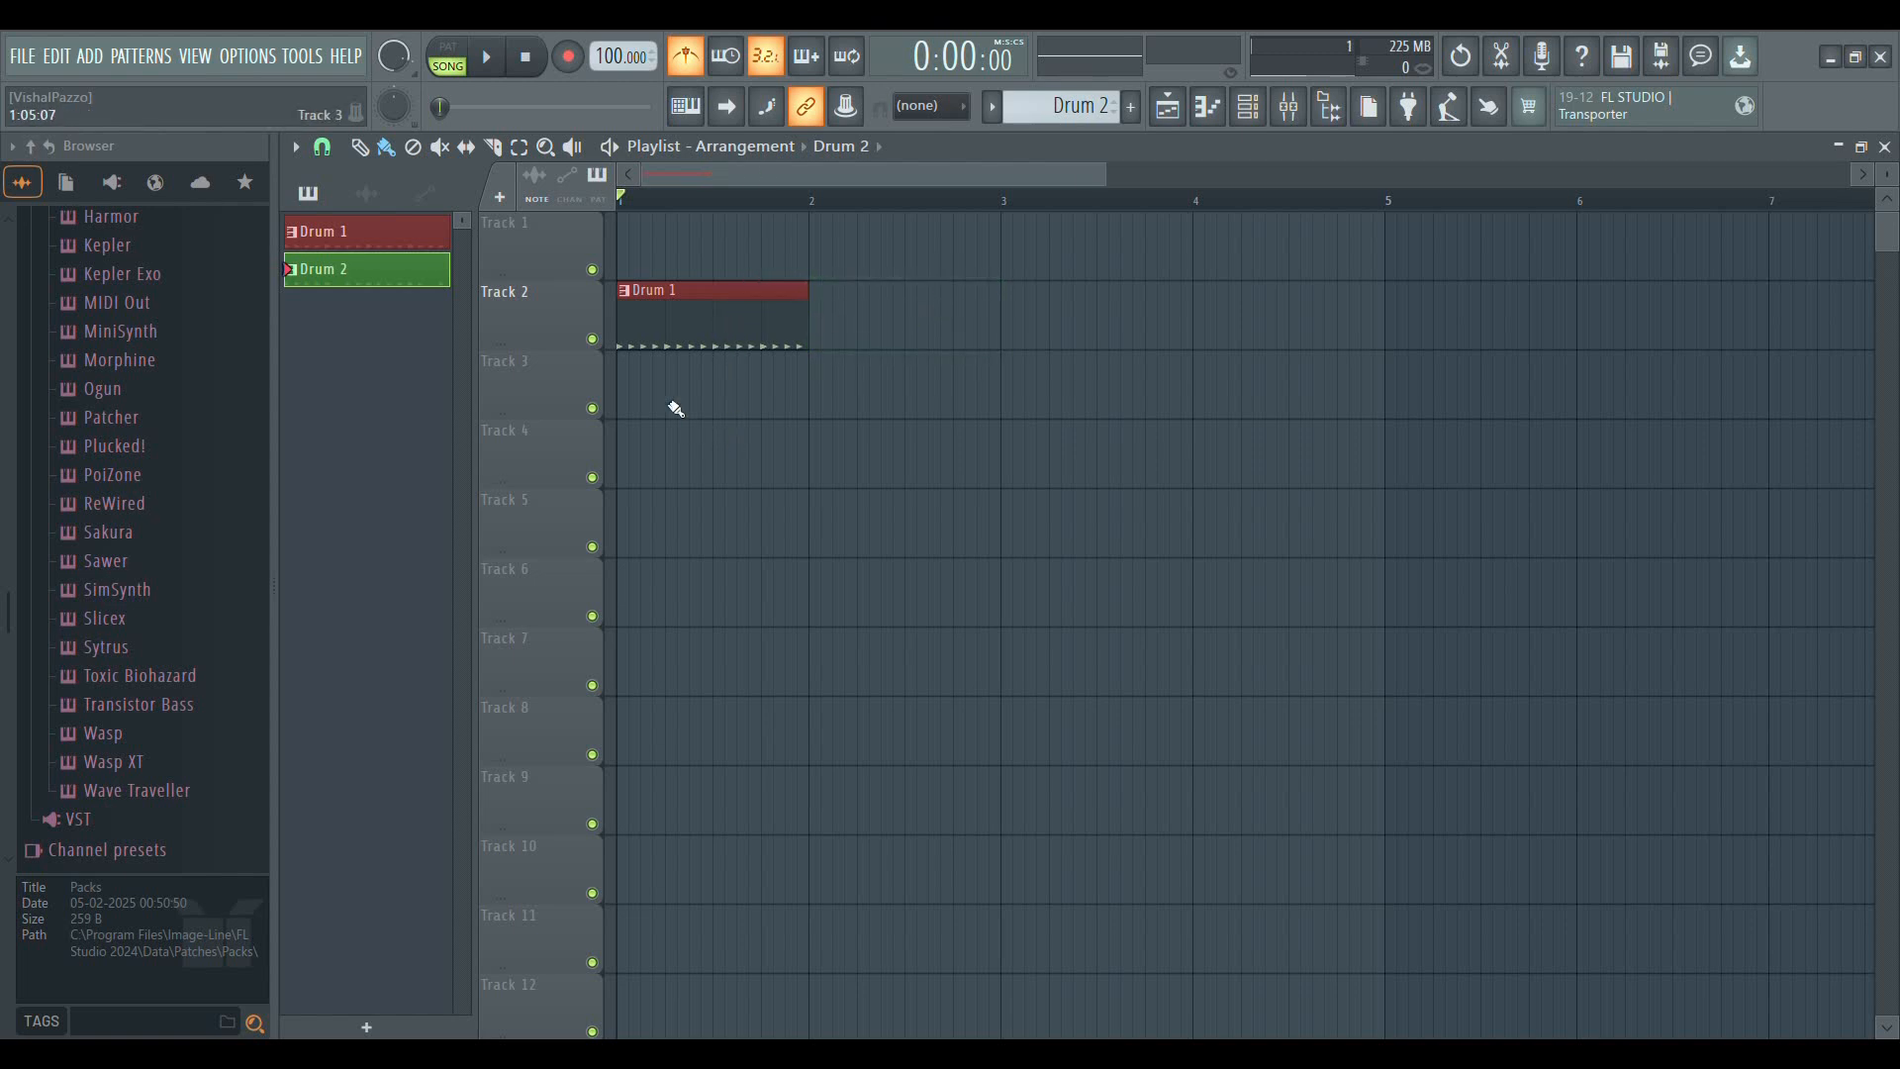
pyautogui.click(705, 324)
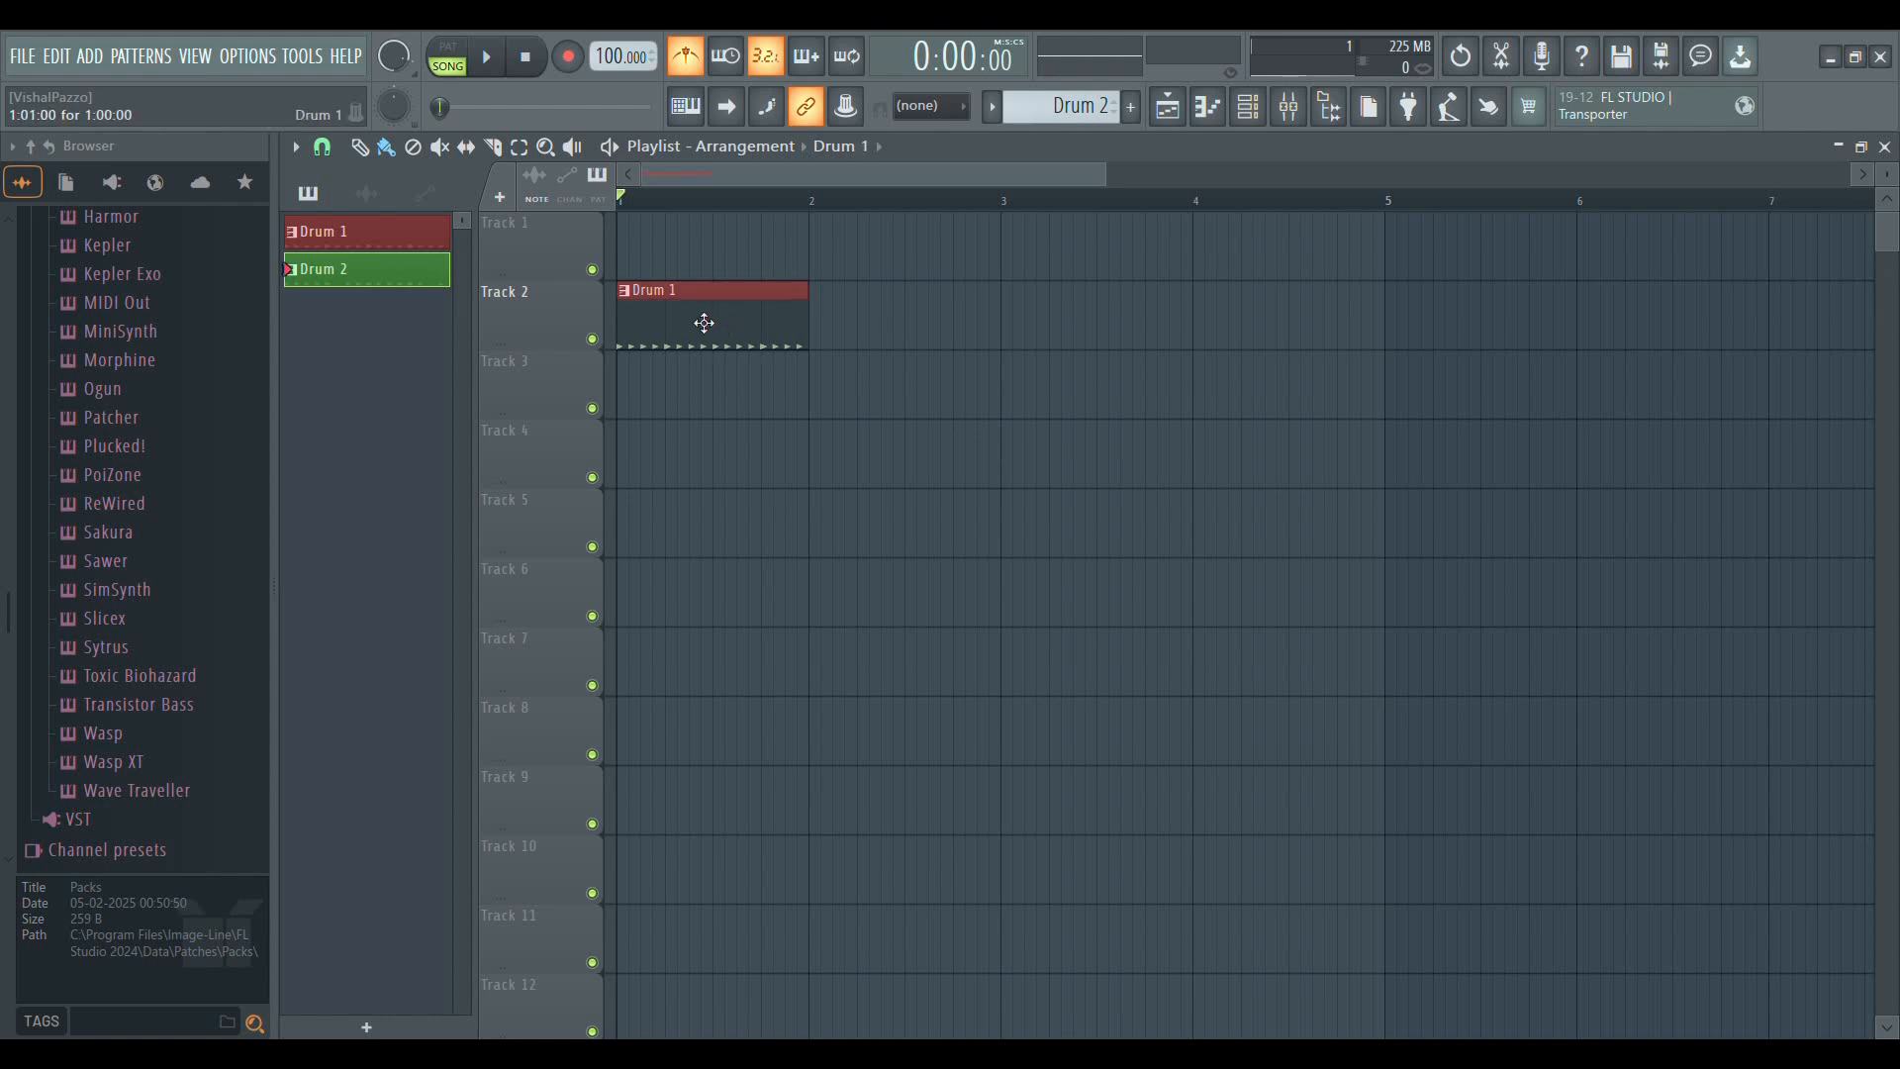
# Add a new yellow pattern named Hi Hats, place it at bar 1 of Track 4 and briefly play the song
pyautogui.click(1128, 109)
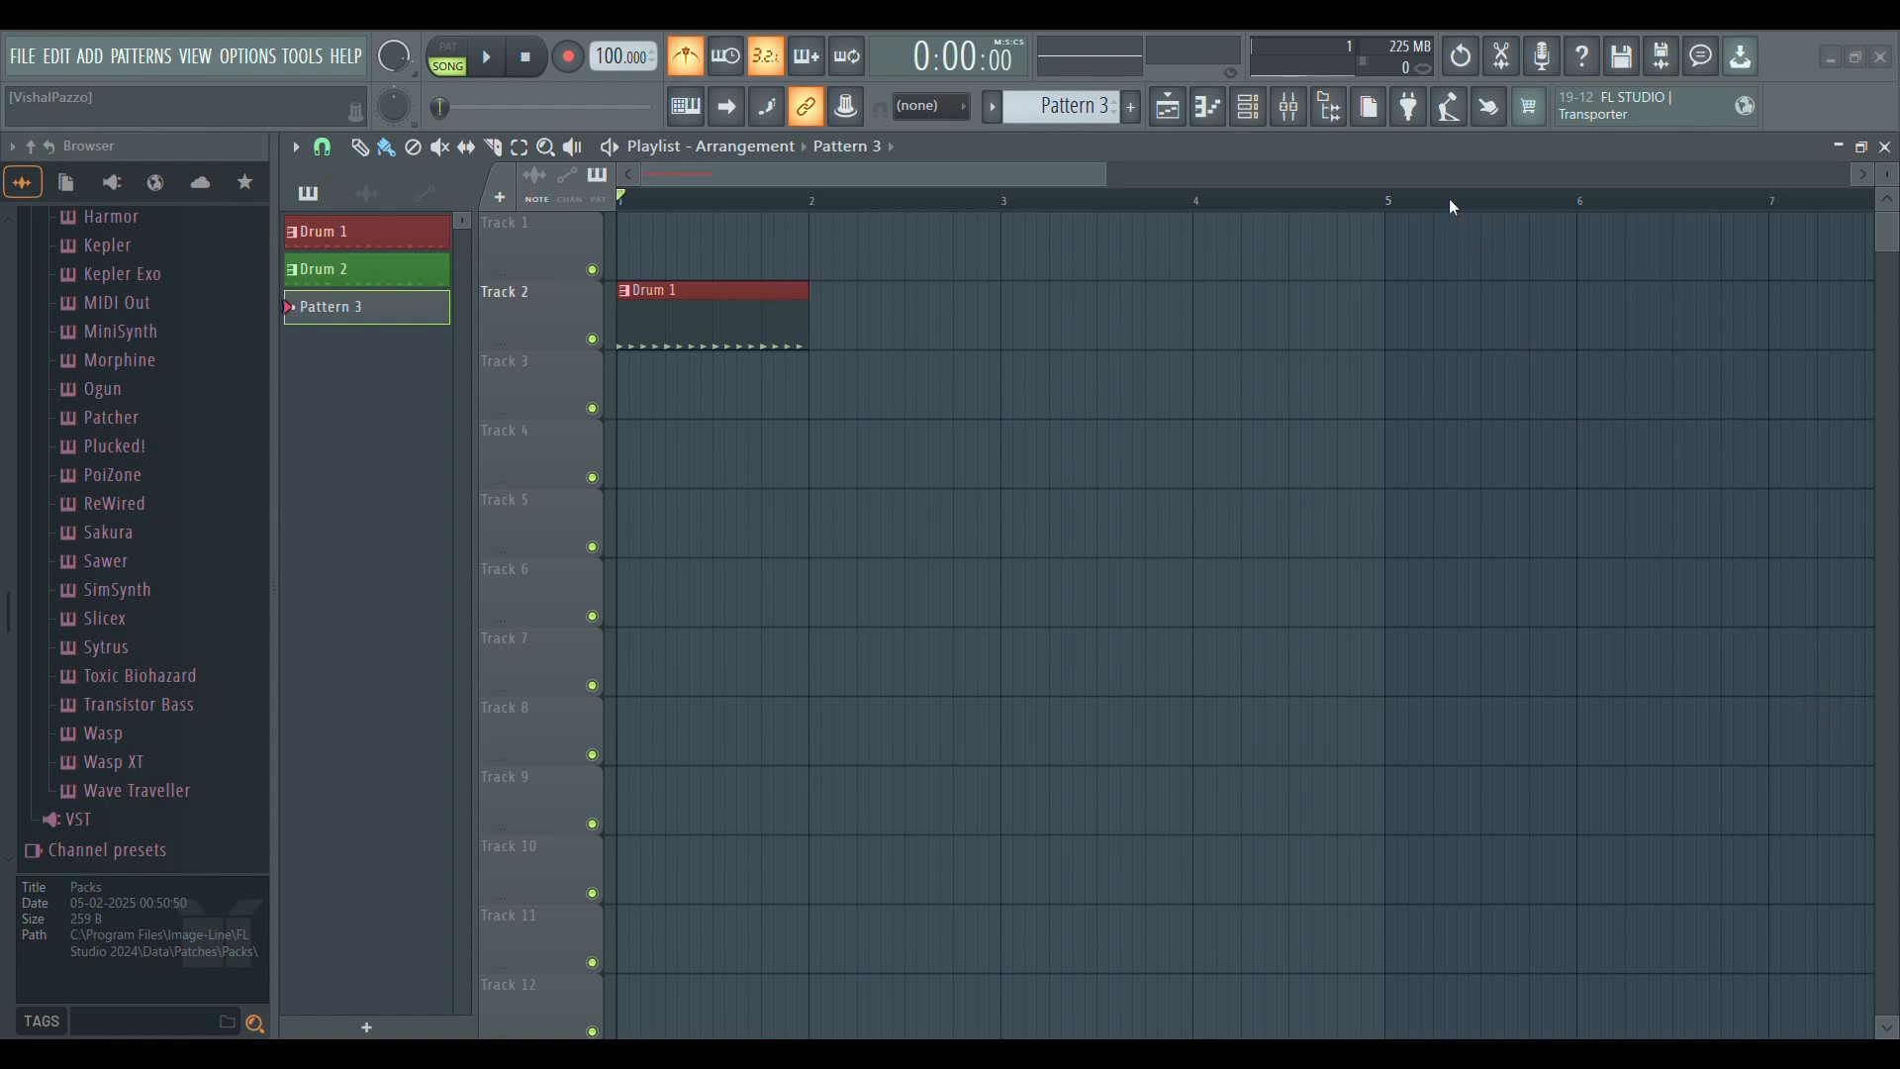
pyautogui.moveTo(742, 465); pyautogui.dragTo(687, 461)
pyautogui.press('space')
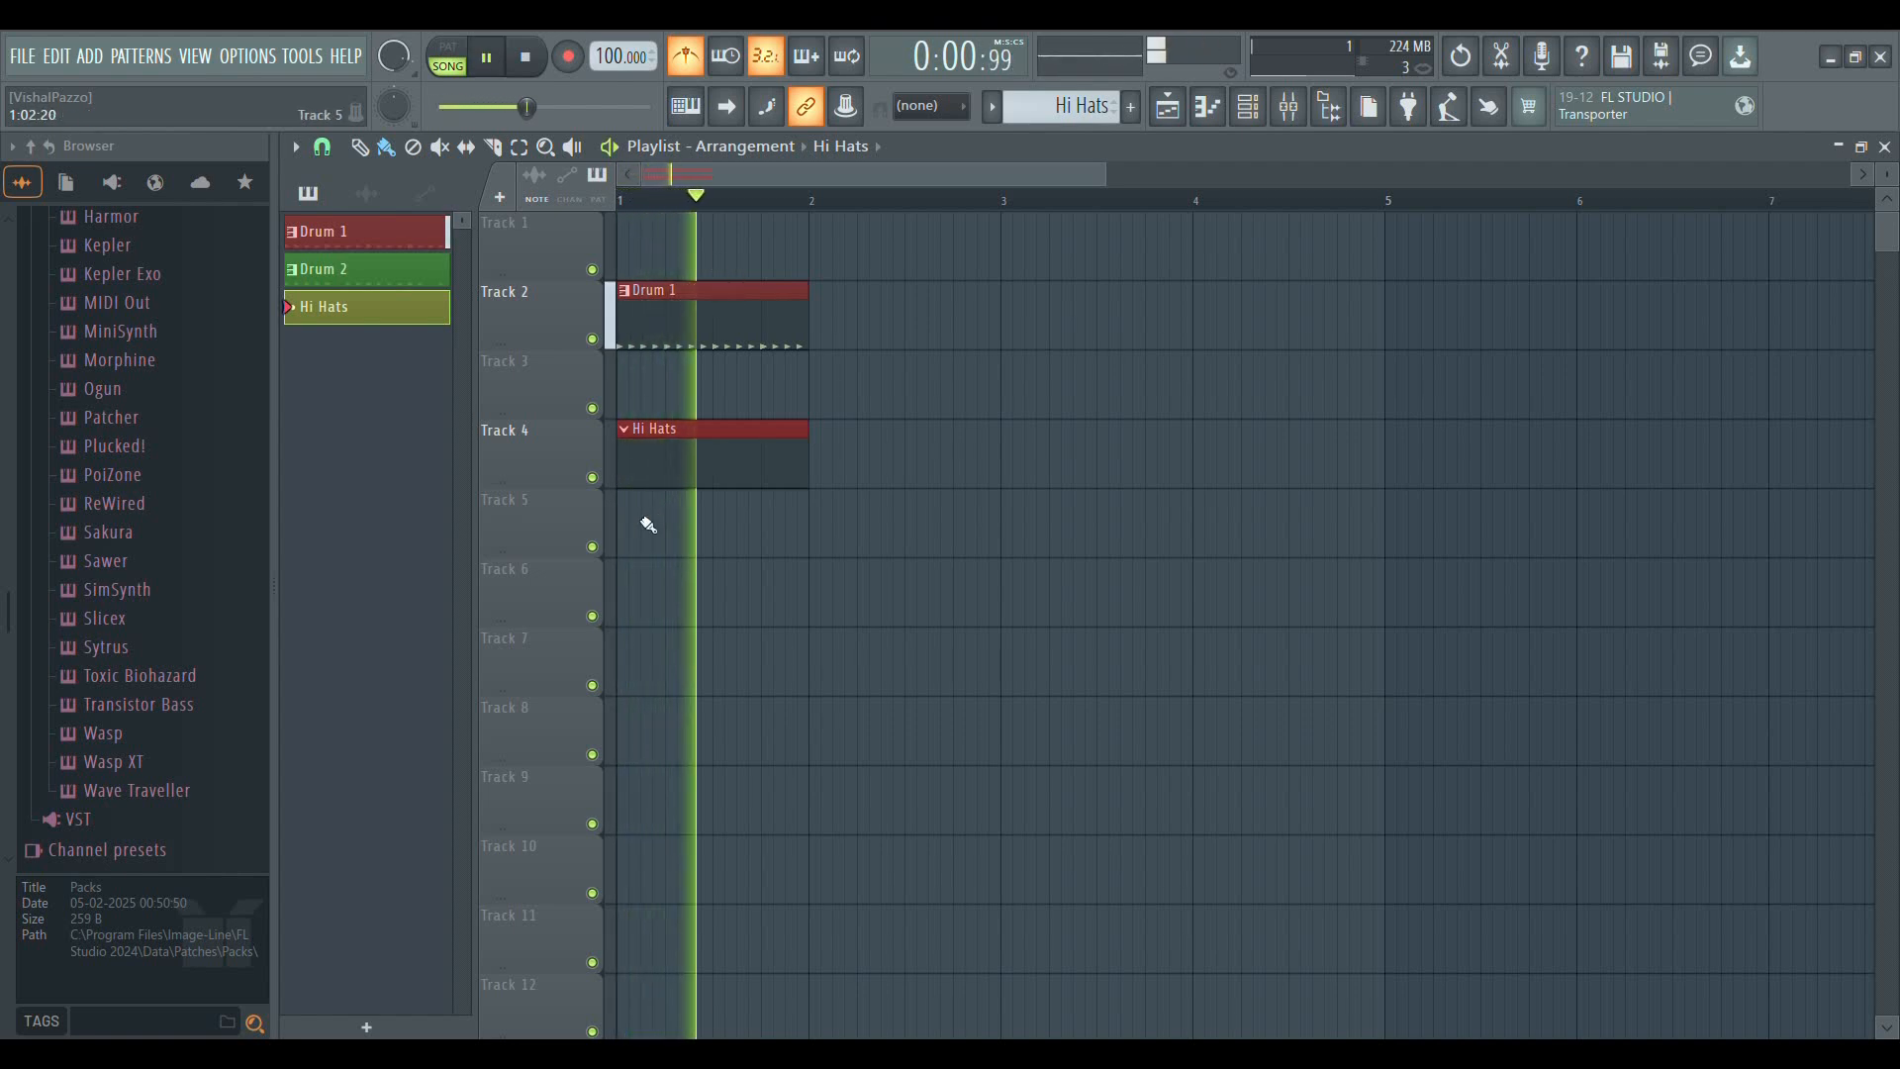
pyautogui.press('space')
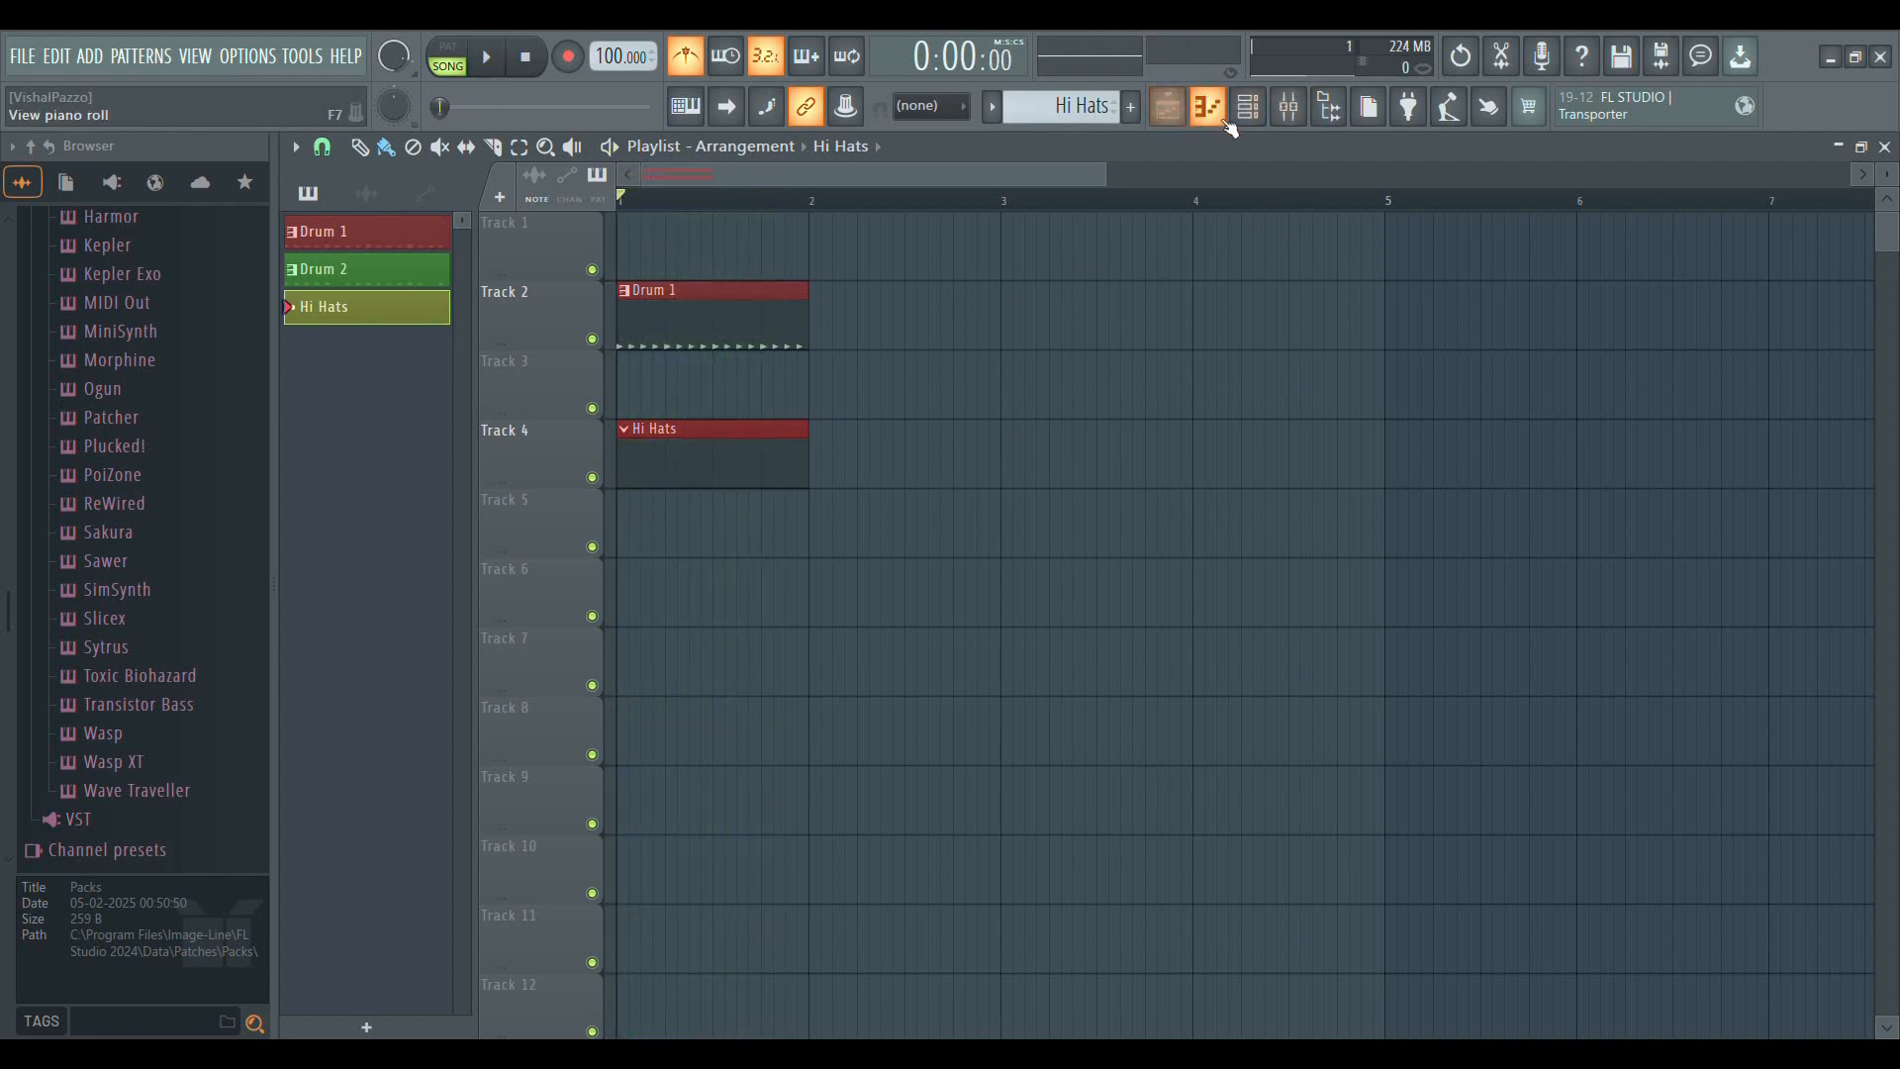
# Clear all 808 HiHat steps from the Drum 1 pattern in the Channel rack
pyautogui.click(712, 310)
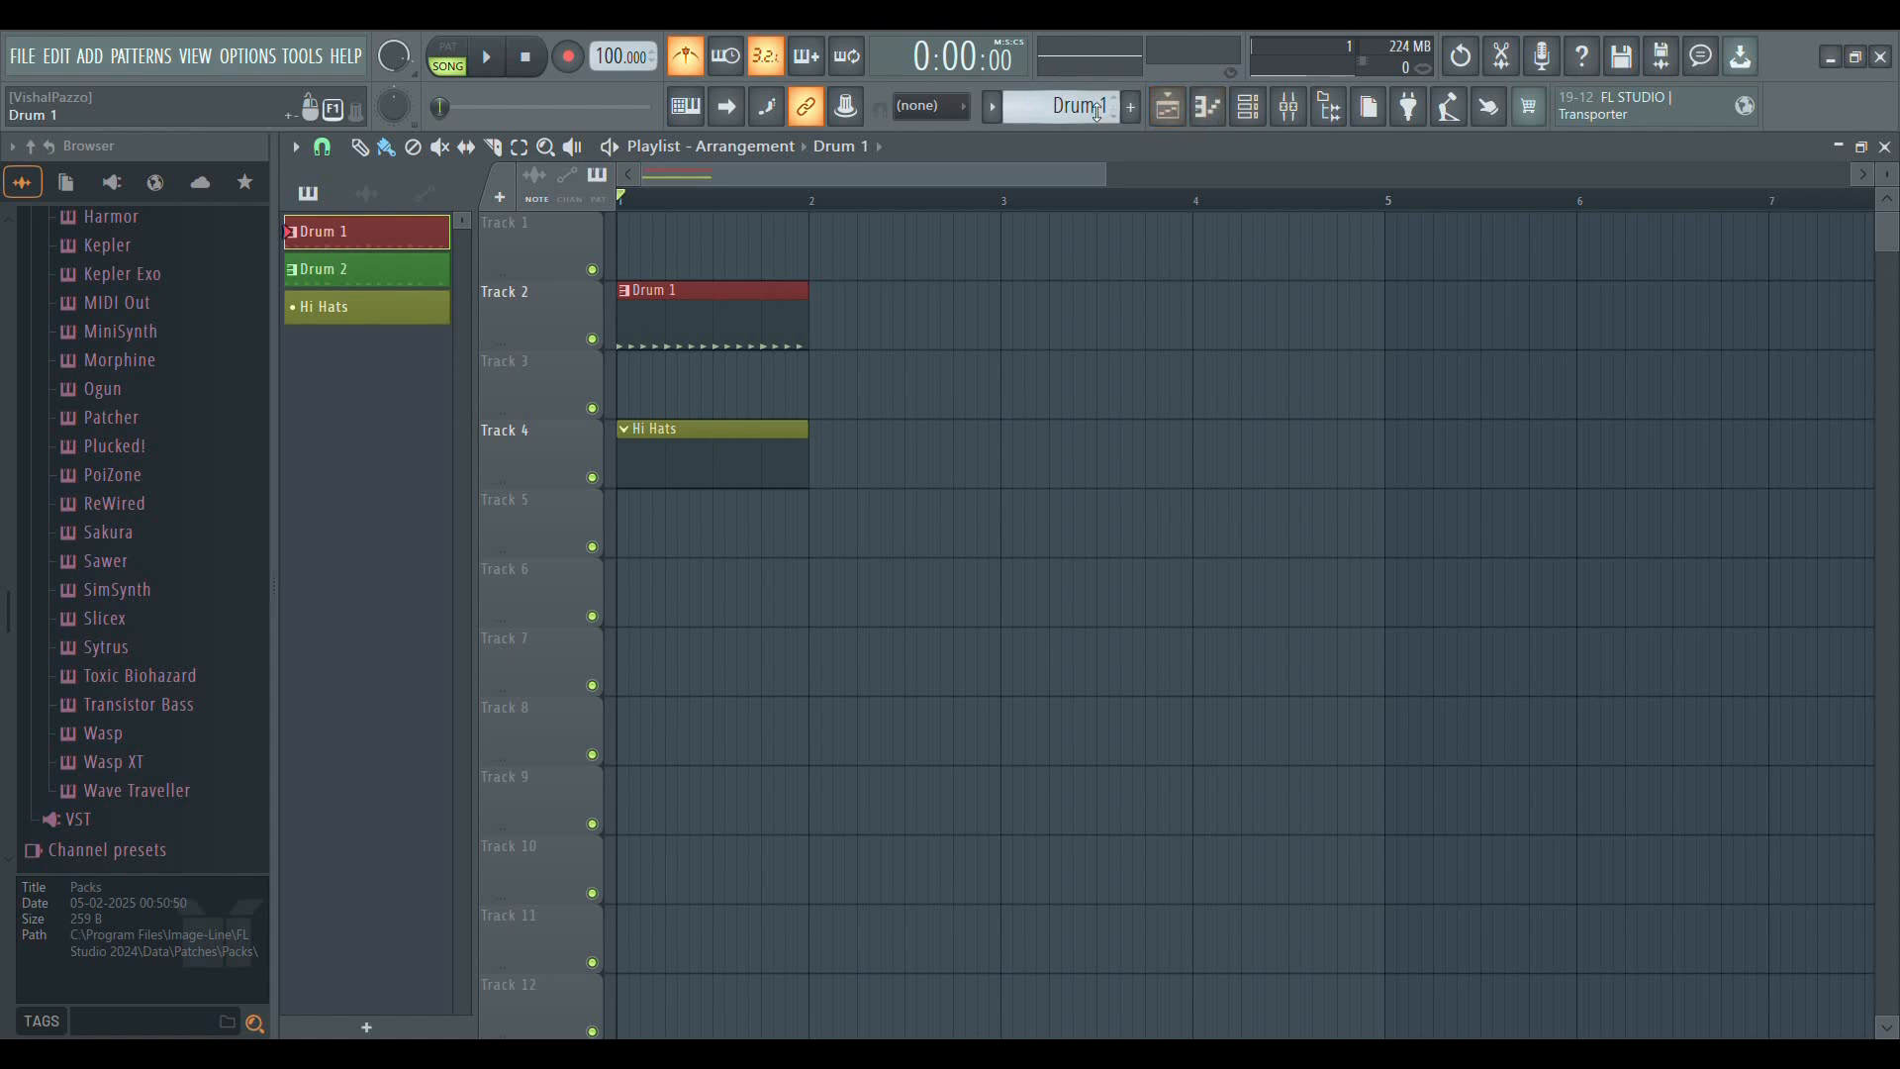
pyautogui.click(1252, 117)
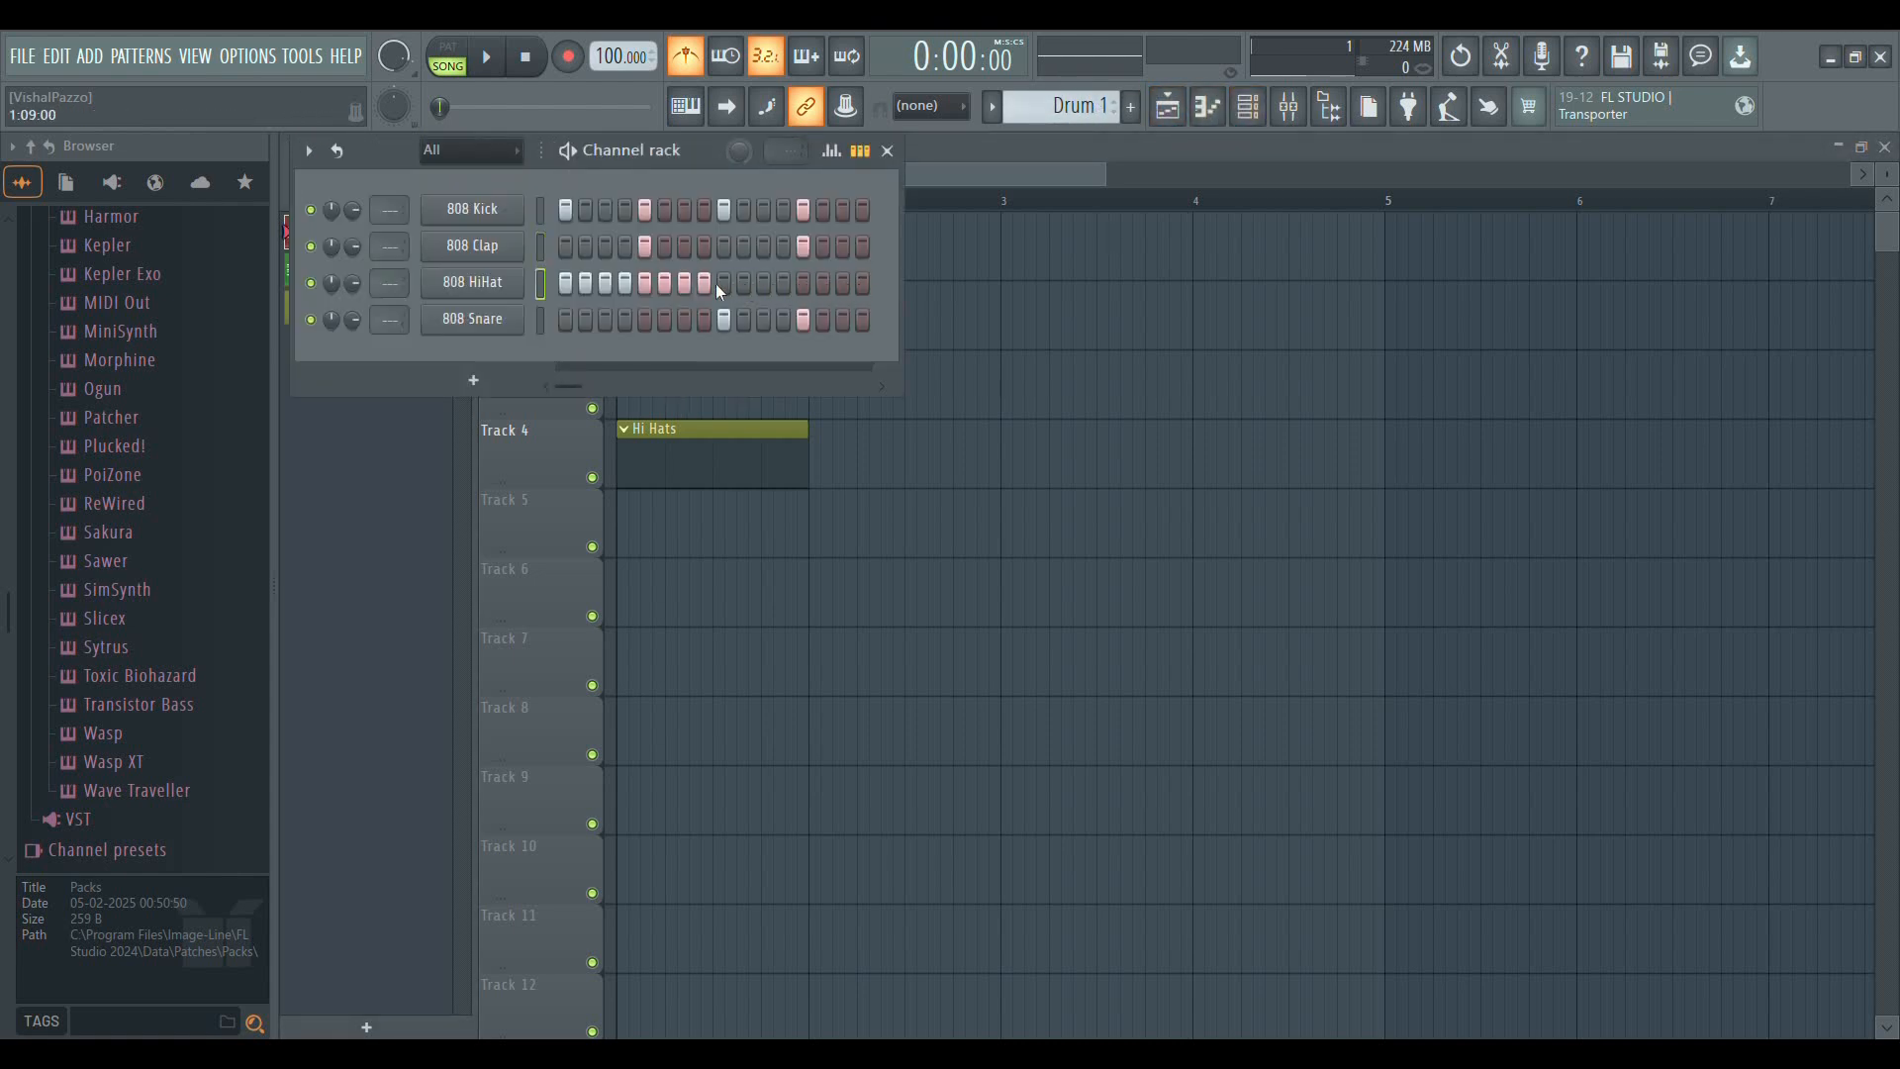
pyautogui.click(888, 152)
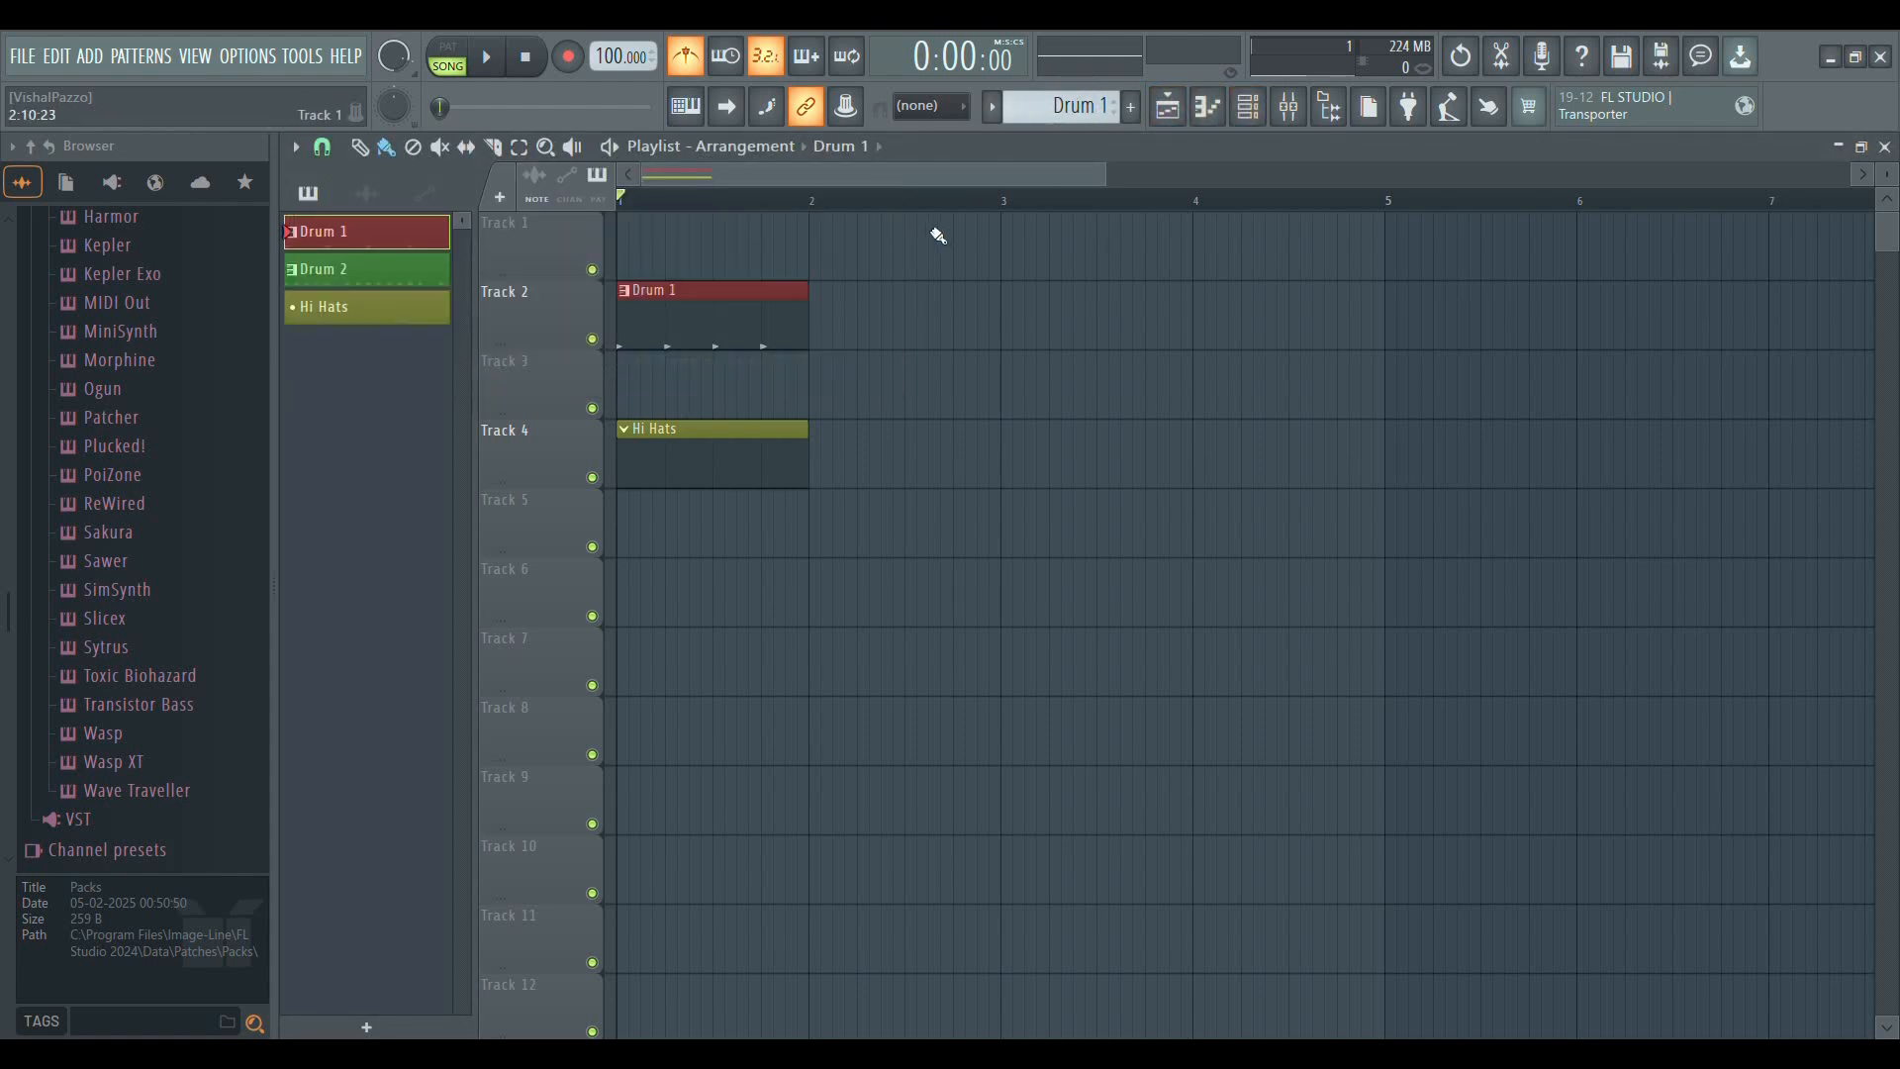
# Erase the Hi Hats clip from Track 4 and play the song with only the Drum 1 clip
pyautogui.rightClick(683, 465)
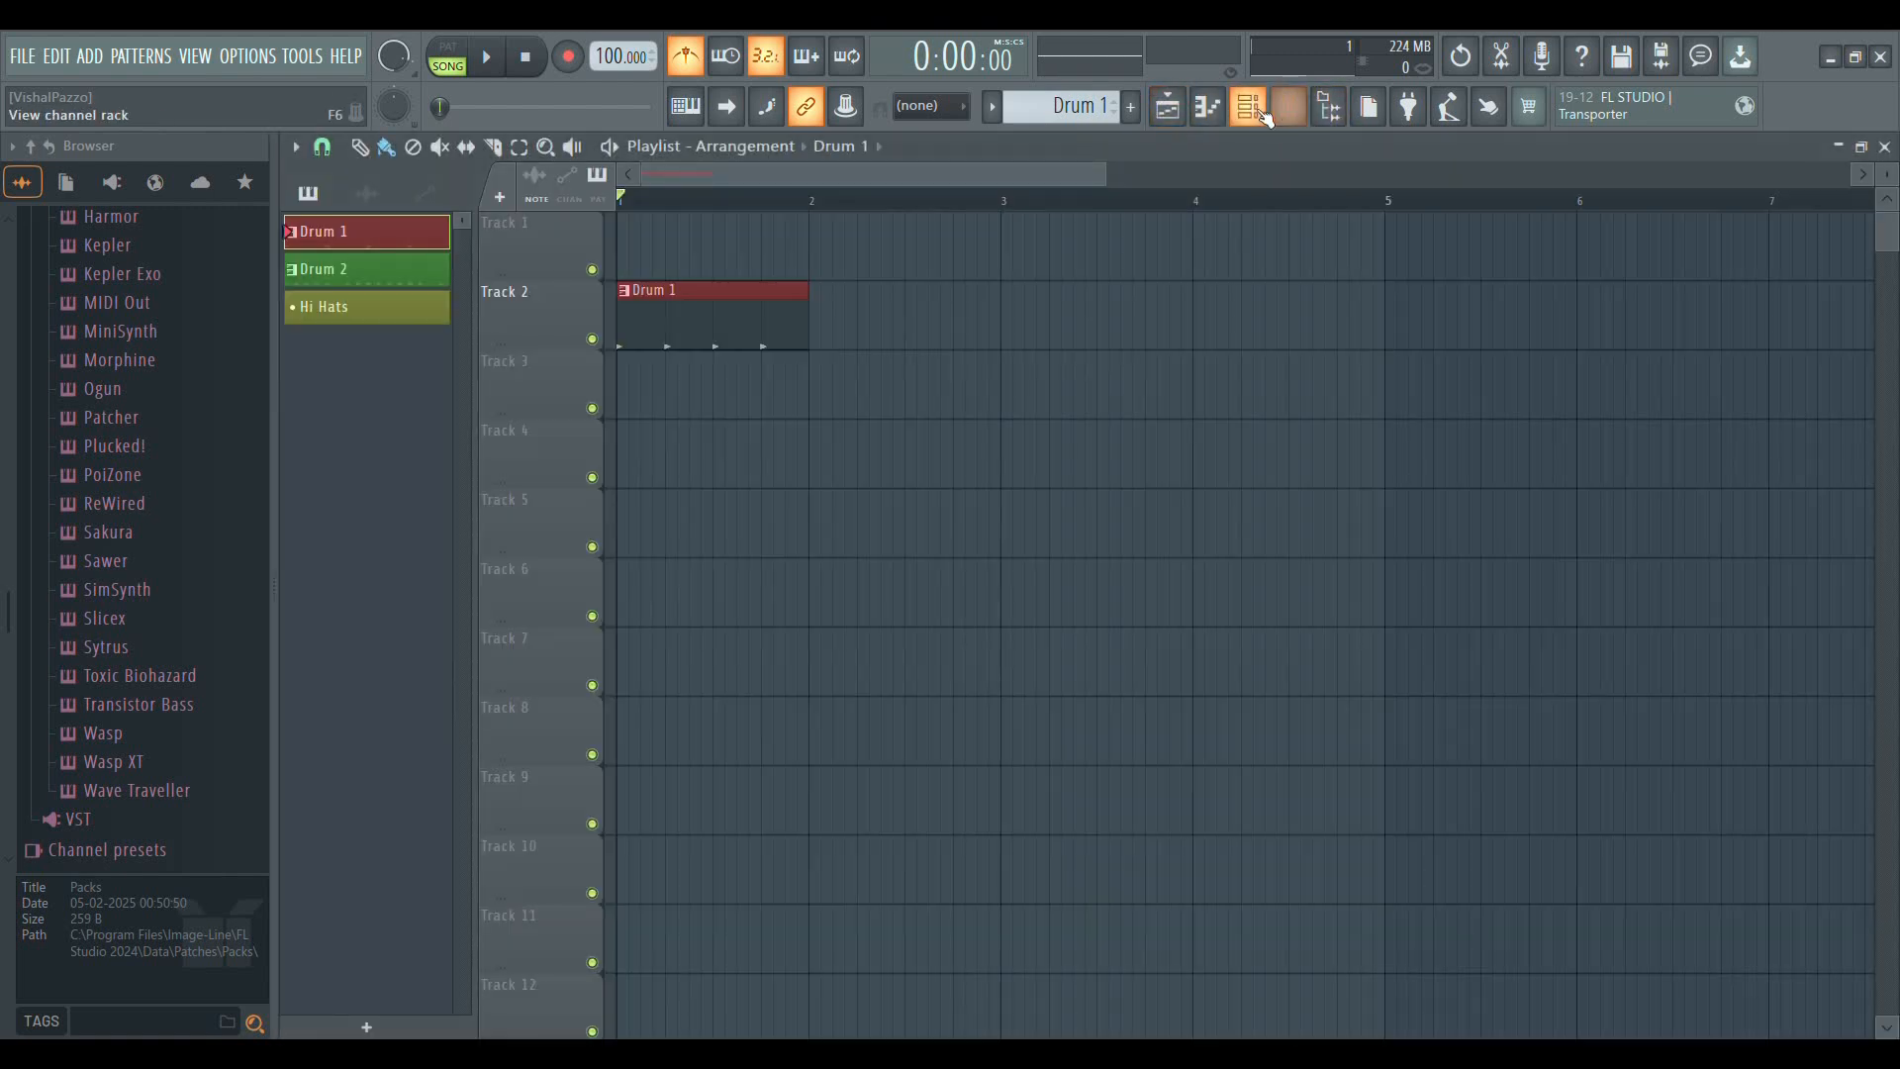
pyautogui.click(1248, 106)
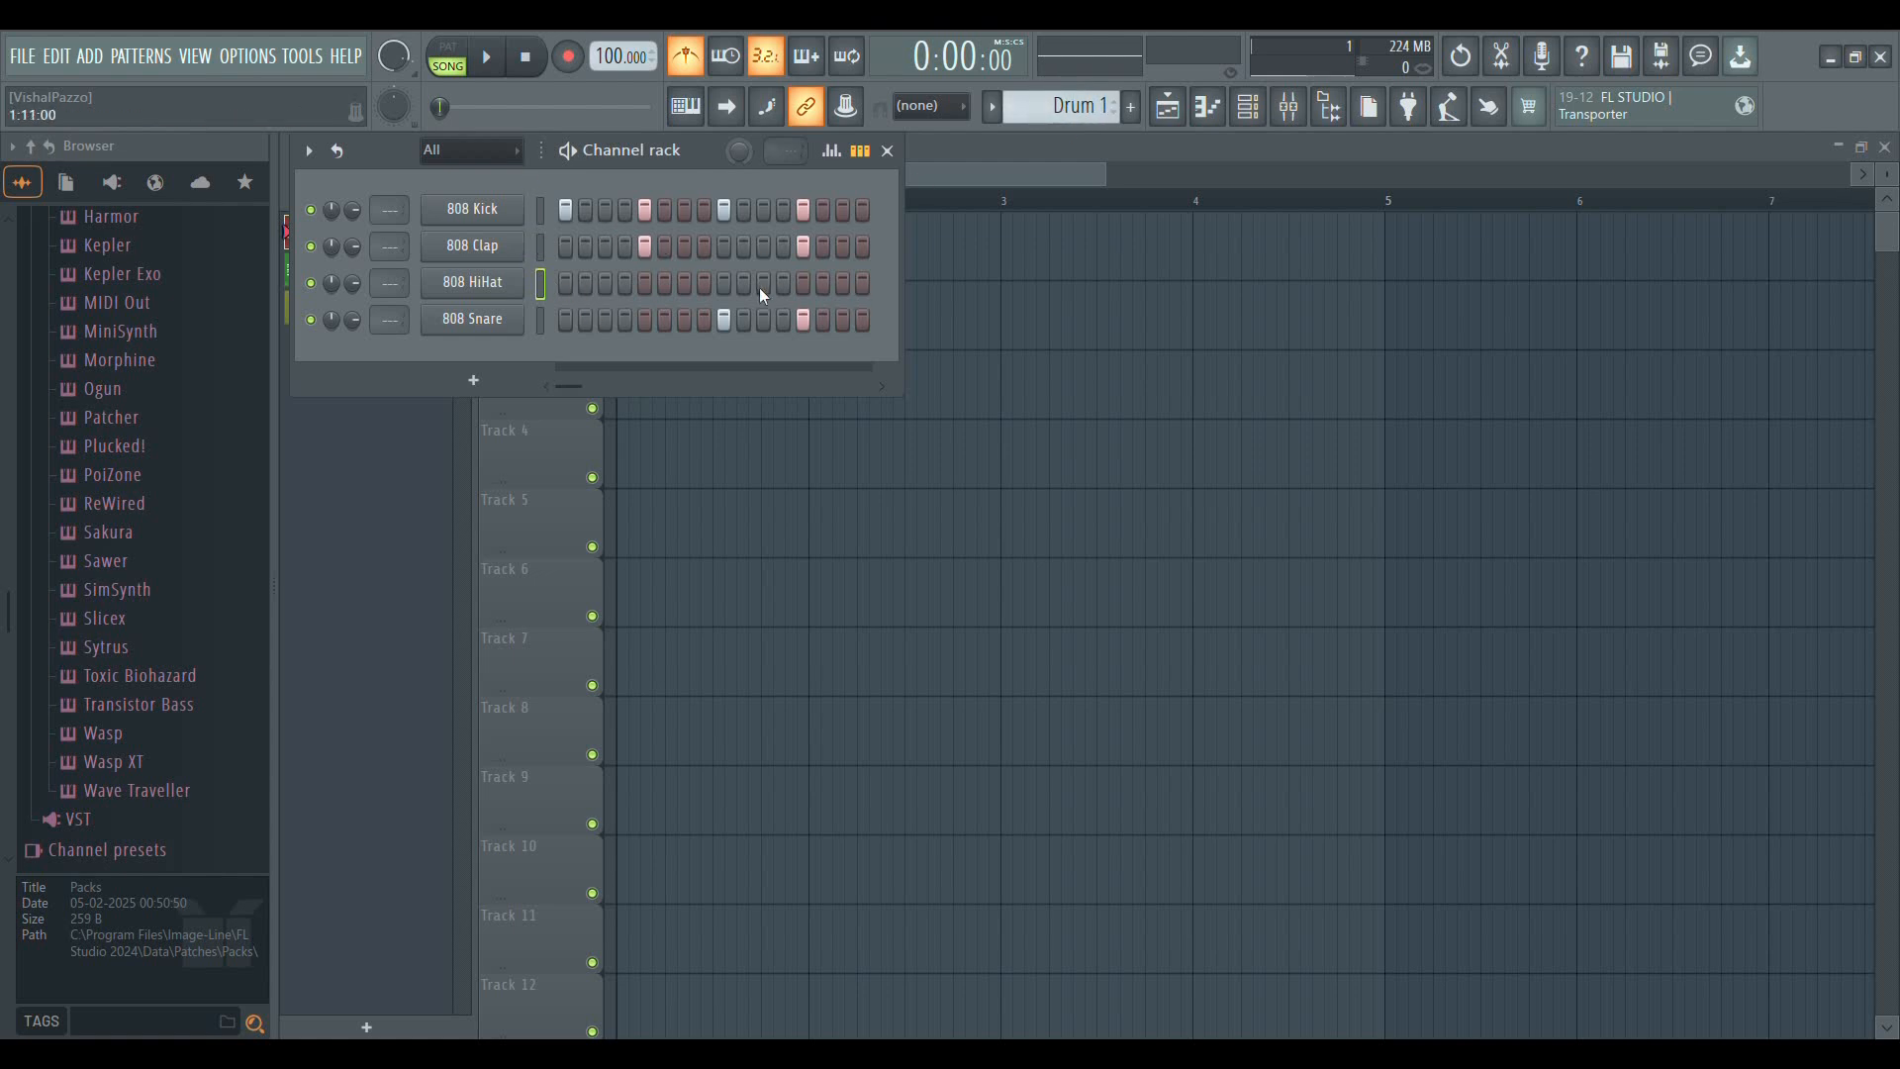
pyautogui.press('space')
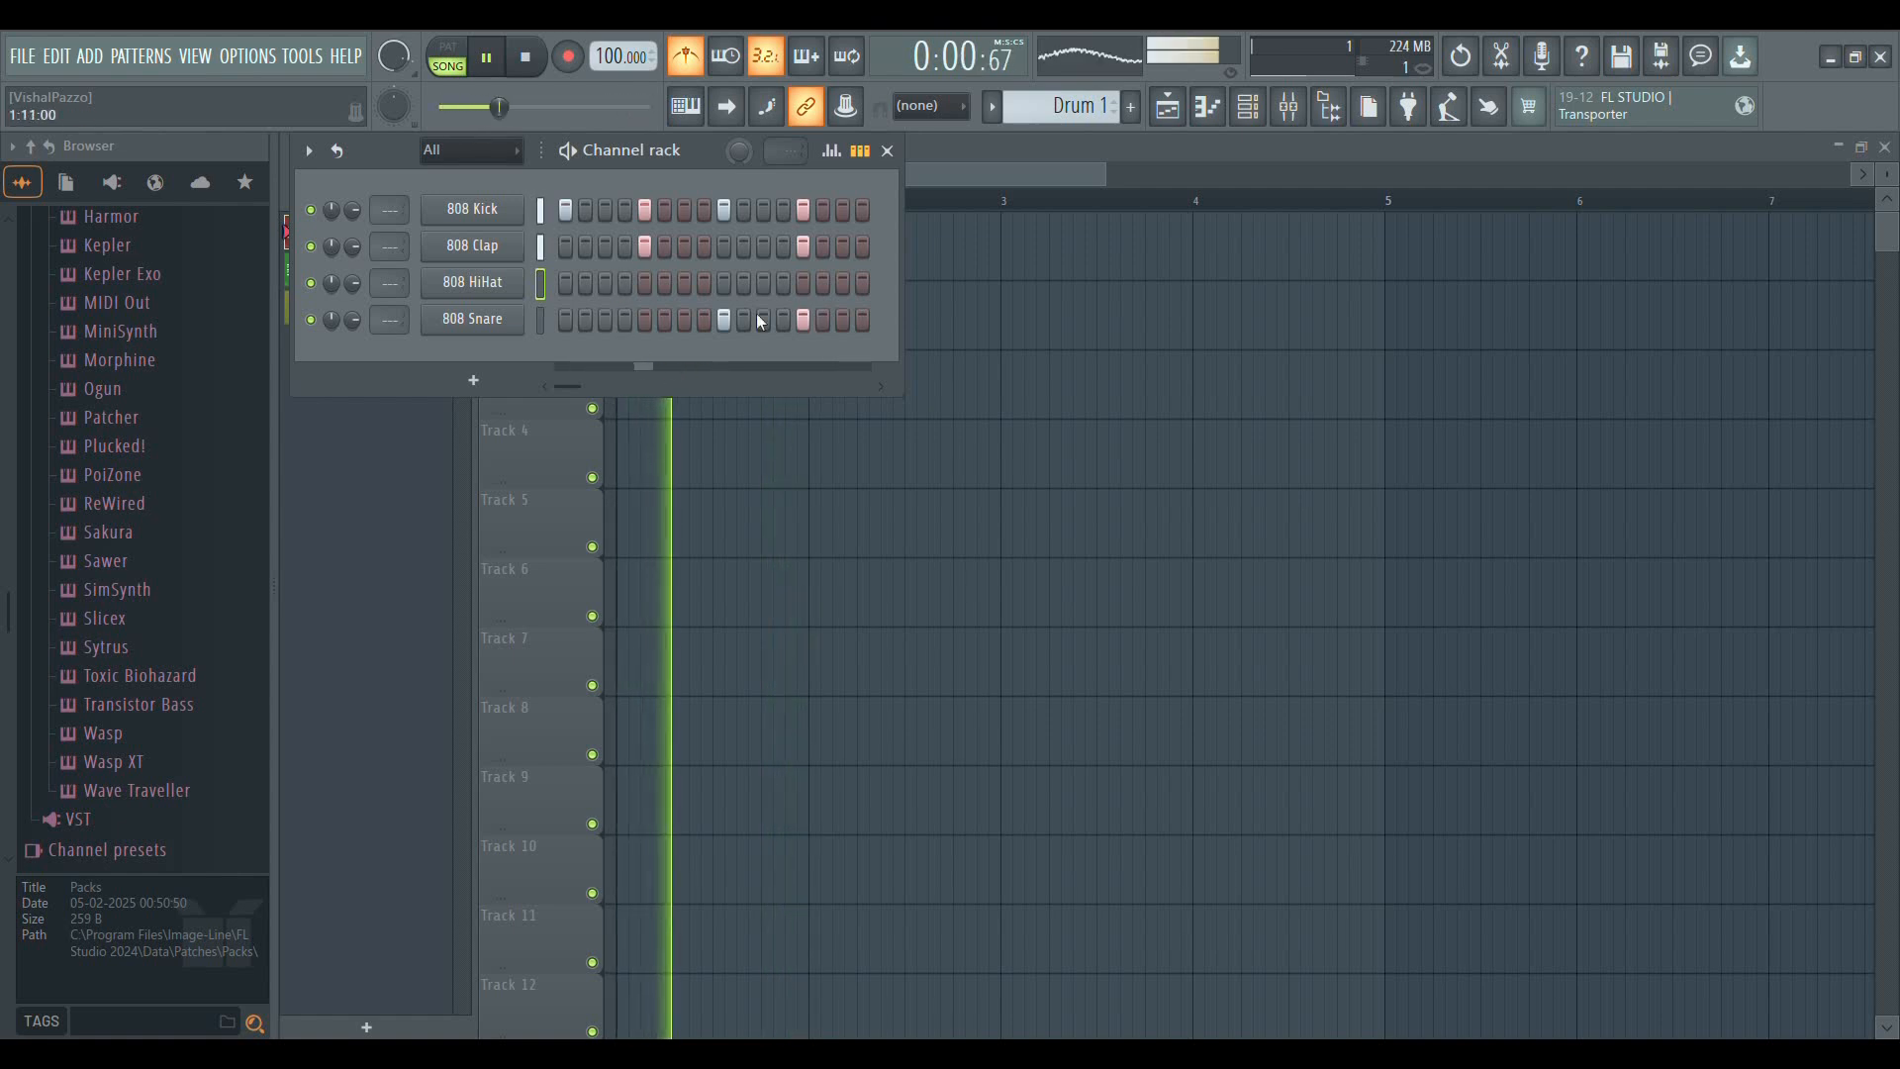
pyautogui.press('space')
pyautogui.click(886, 150)
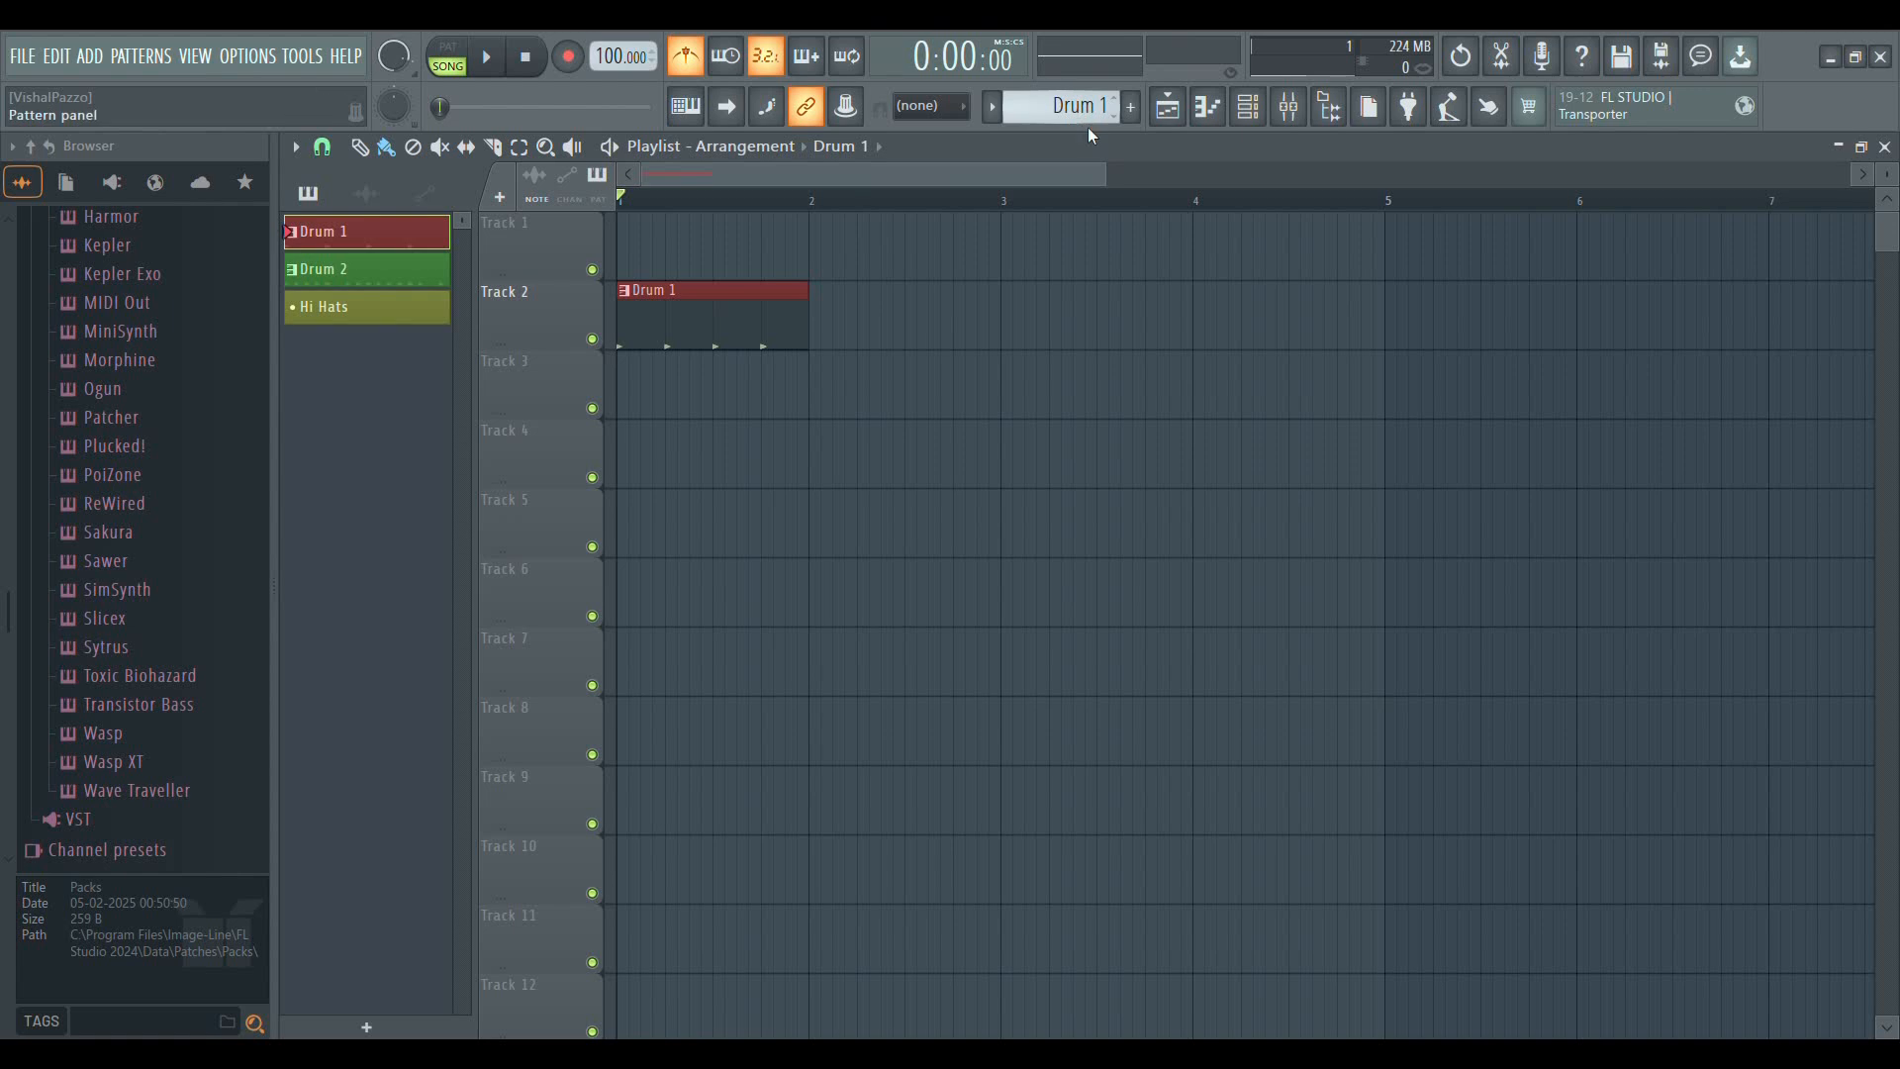
# Place the Hi Hats pattern as a clip at bar 1 of Track 4
pyautogui.click(1090, 166)
pyautogui.click(730, 465)
pyautogui.moveTo(772, 482); pyautogui.dragTo(649, 458)
pyautogui.click(948, 506)
pyautogui.rightClick(989, 514)
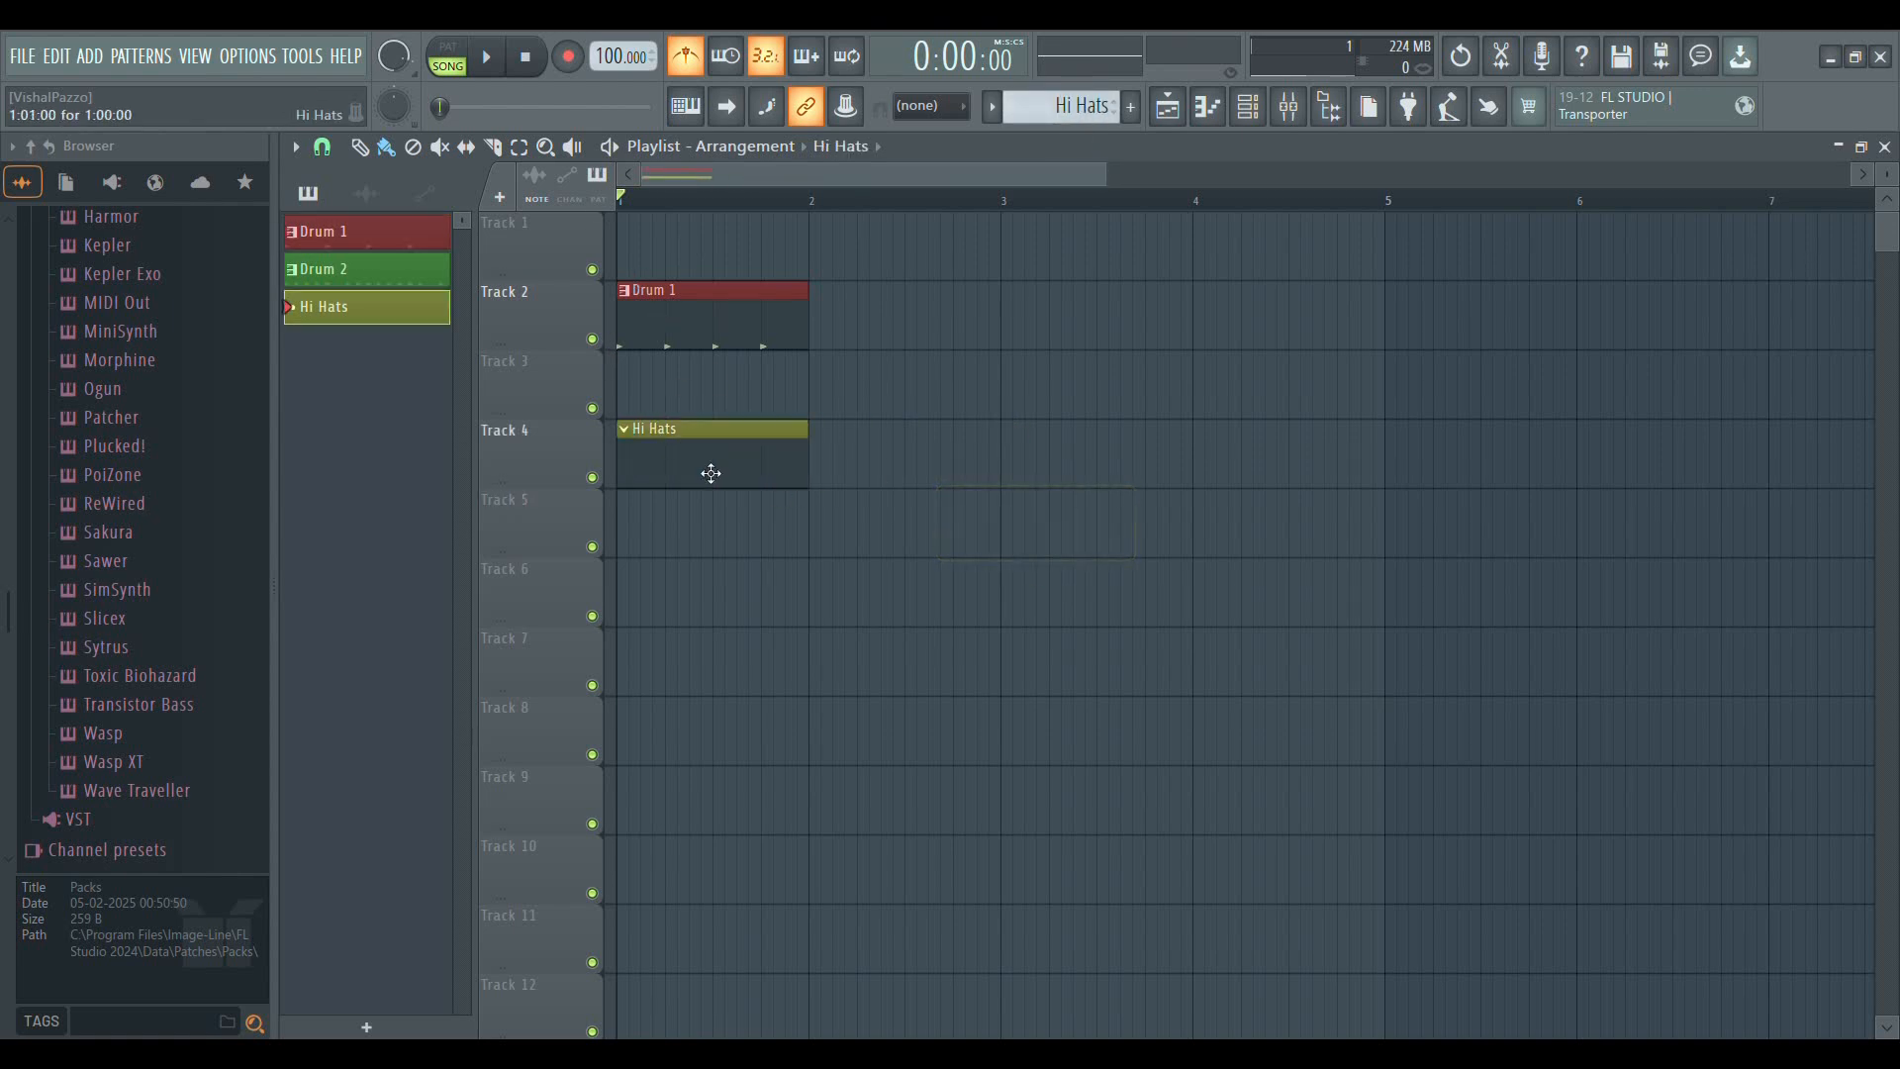
pyautogui.moveTo(759, 486)
pyautogui.mouseDown()
pyautogui.moveTo(1048, 449)
pyautogui.moveTo(928, 488)
pyautogui.moveTo(732, 489)
pyautogui.mouseUp()
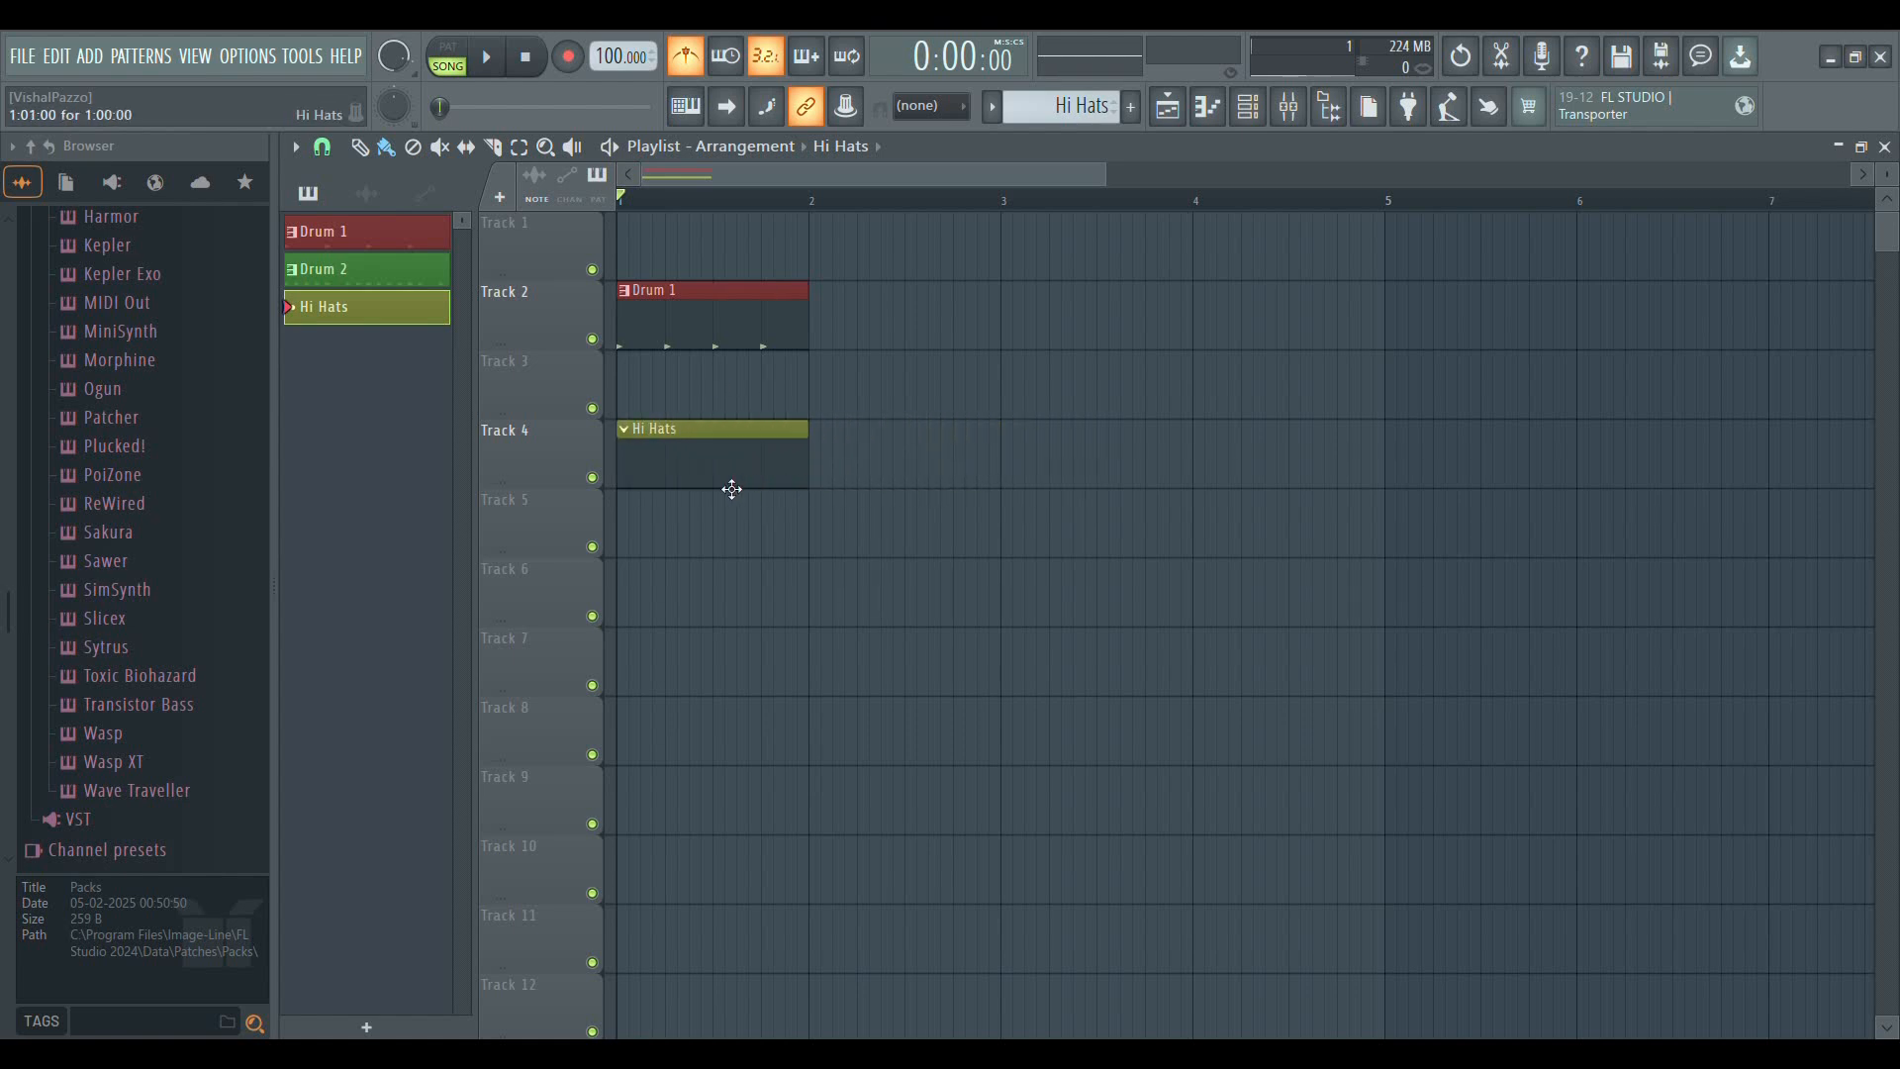
# Fill all 16 steps of 808 HiHat in the Hi Hats pattern and play it layered with Drum 1
pyautogui.click(1250, 107)
pyautogui.moveTo(565, 285); pyautogui.dragTo(806, 289)
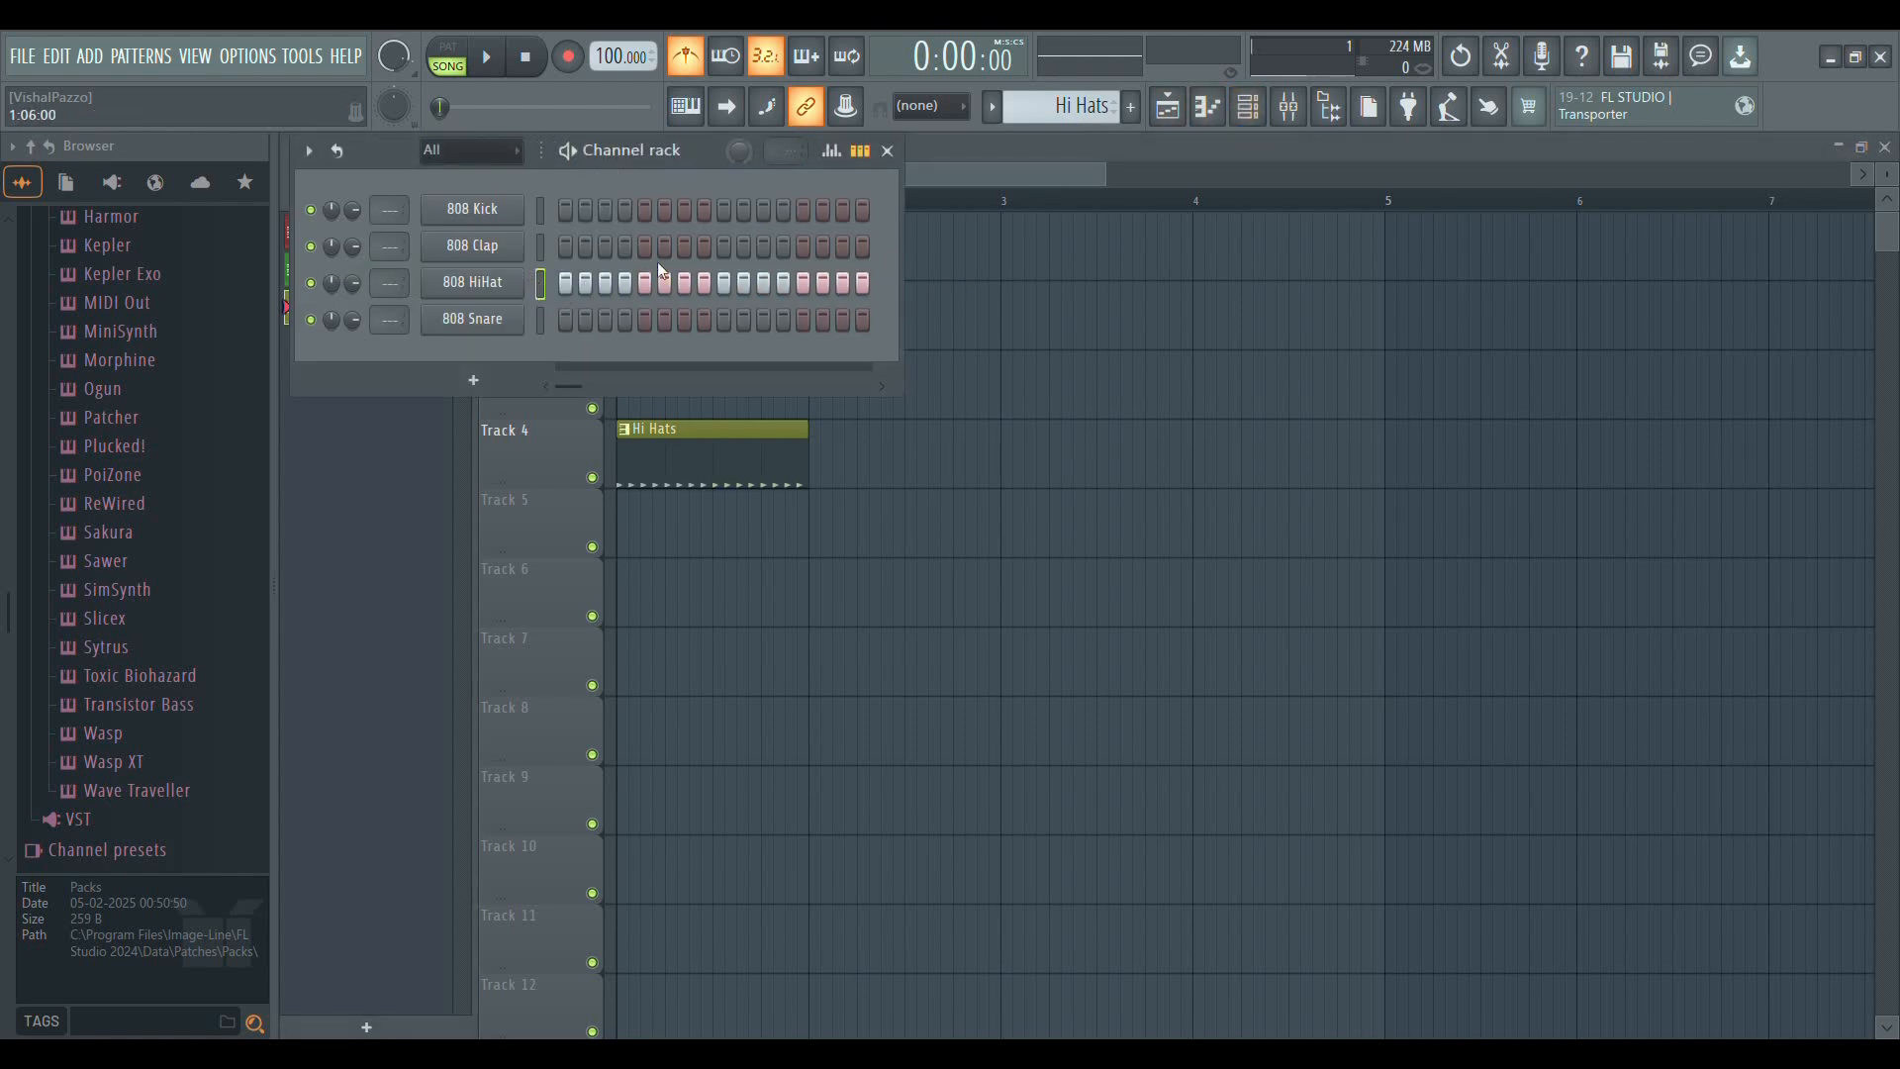
pyautogui.click(888, 150)
pyautogui.press('space')
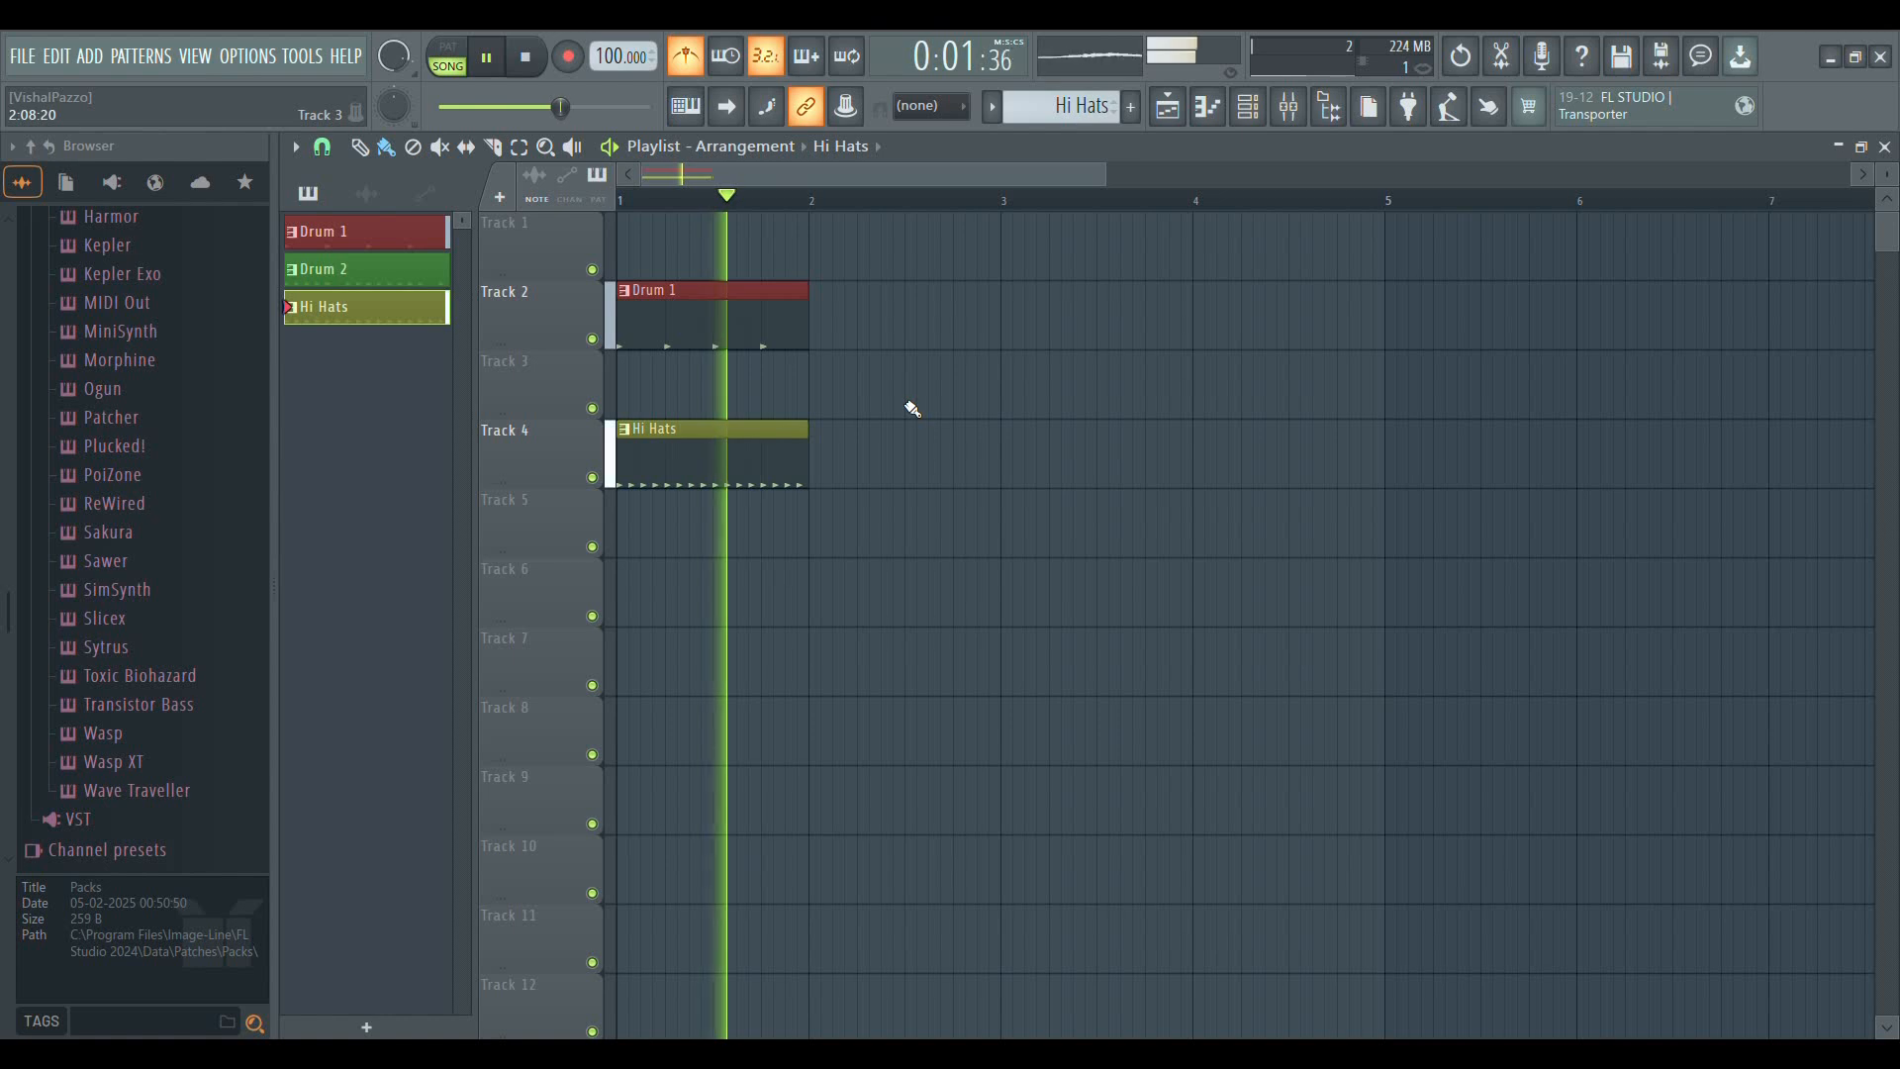
pyautogui.press('space')
# Solo Track 2 and Track 4 in turn, playing each one alone, and re-enable all tracks
pyautogui.keyDown('ctrl'); pyautogui.click(592, 339); pyautogui.keyUp('ctrl')
pyautogui.press('space')
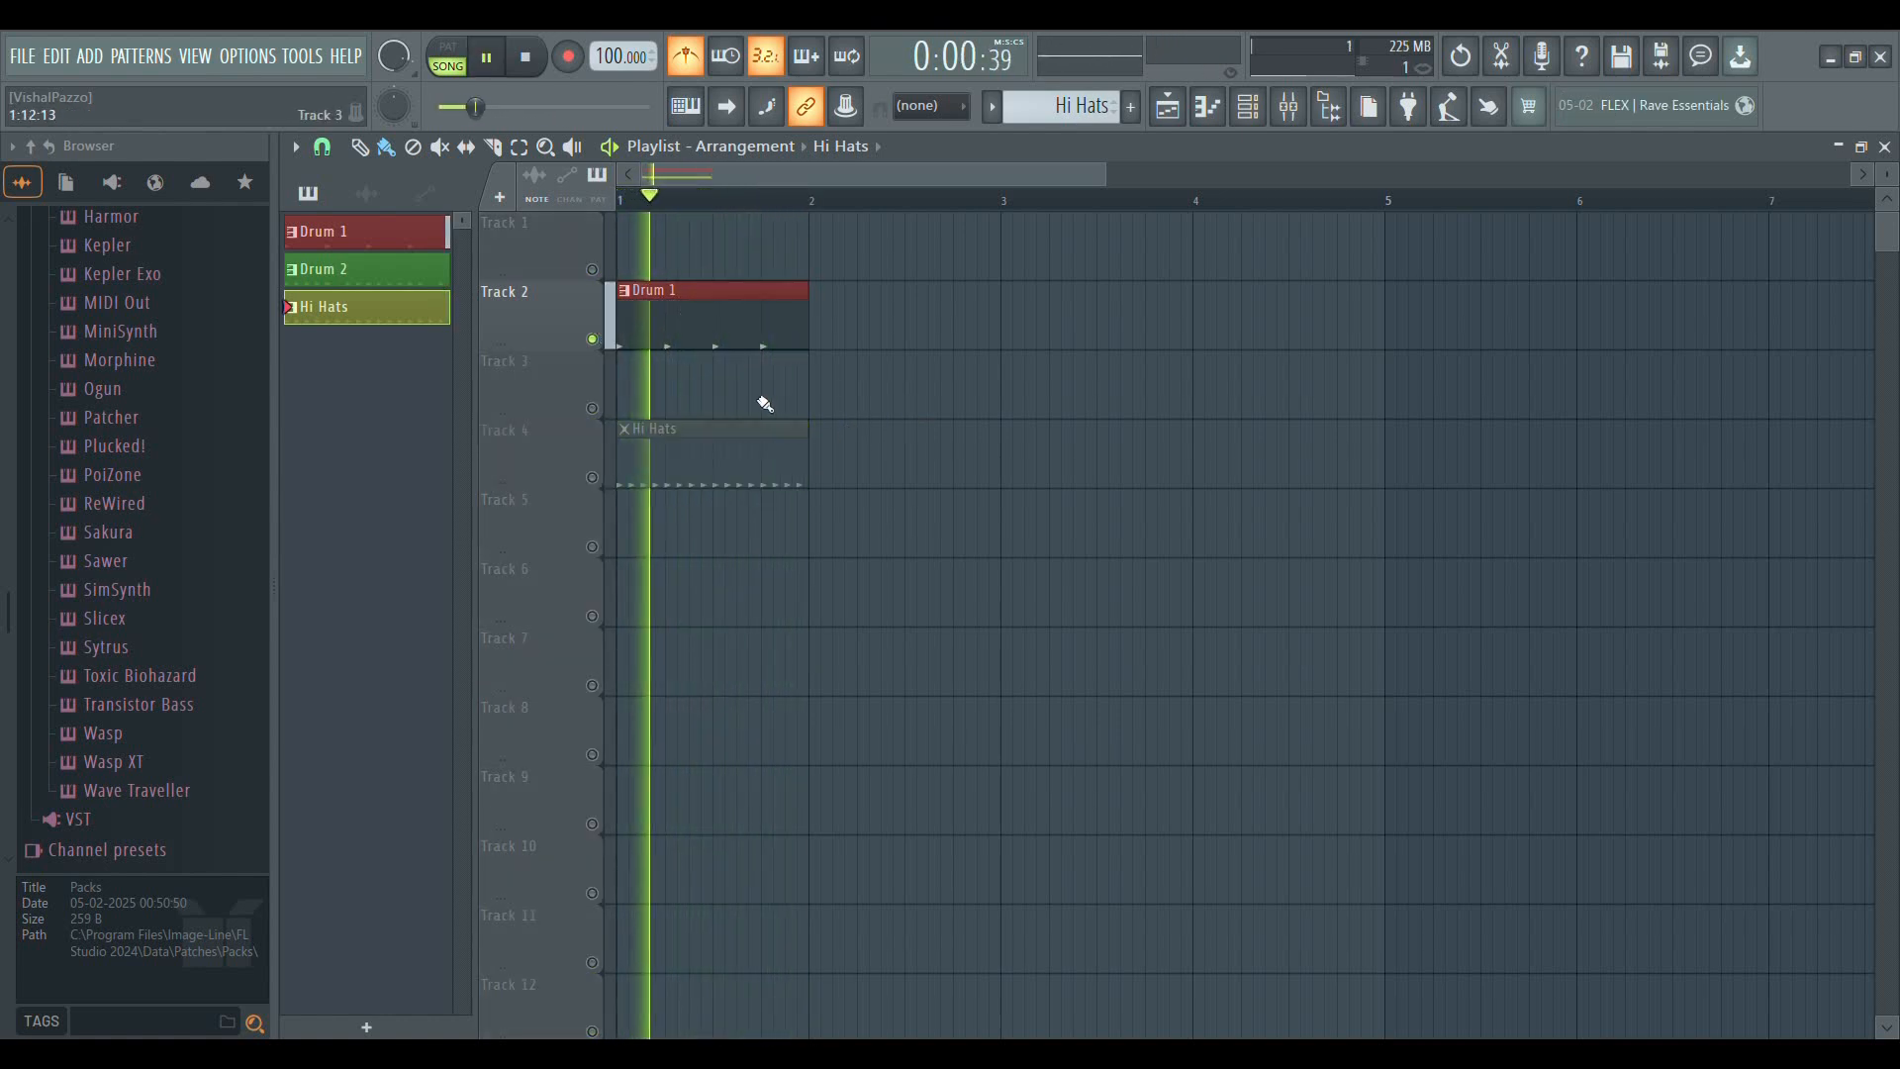
pyautogui.press('space')
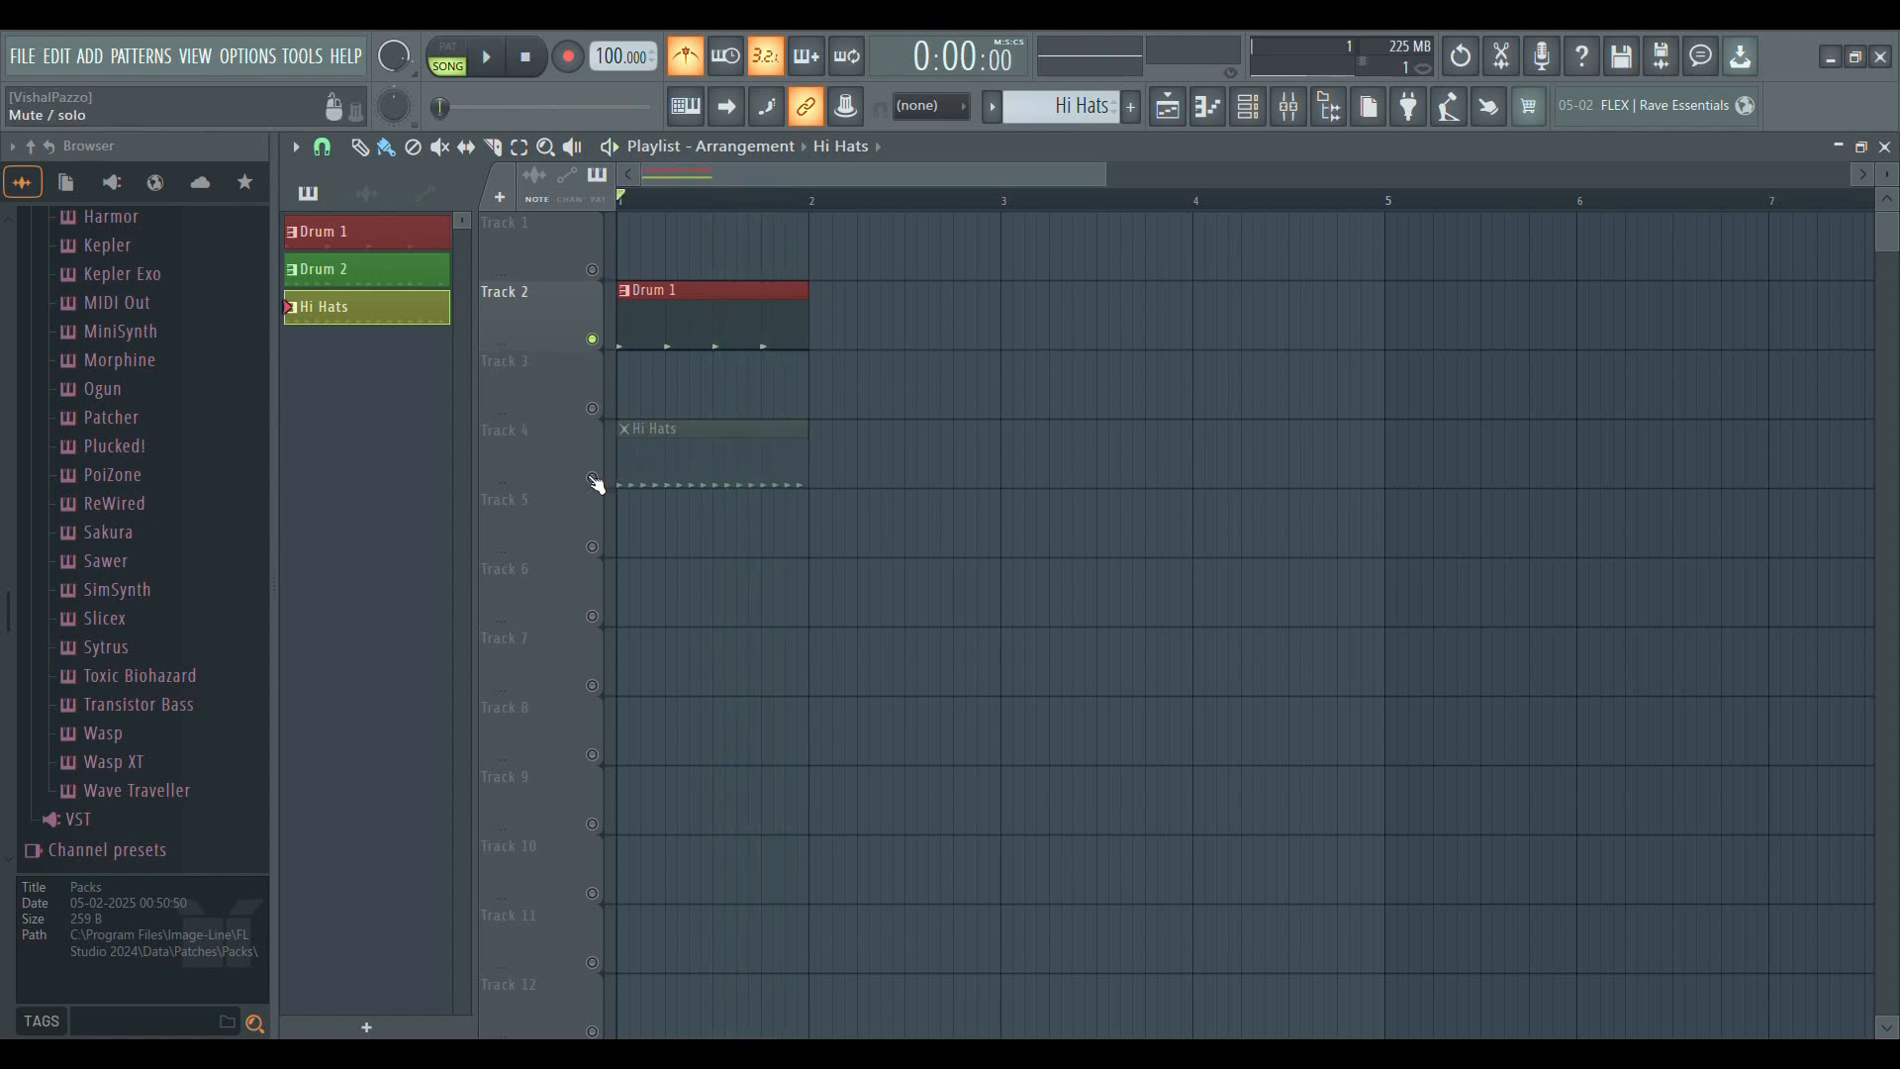
pyautogui.keyDown('ctrl'); pyautogui.click(592, 477); pyautogui.keyUp('ctrl')
pyautogui.press('space')
pyautogui.press('space')
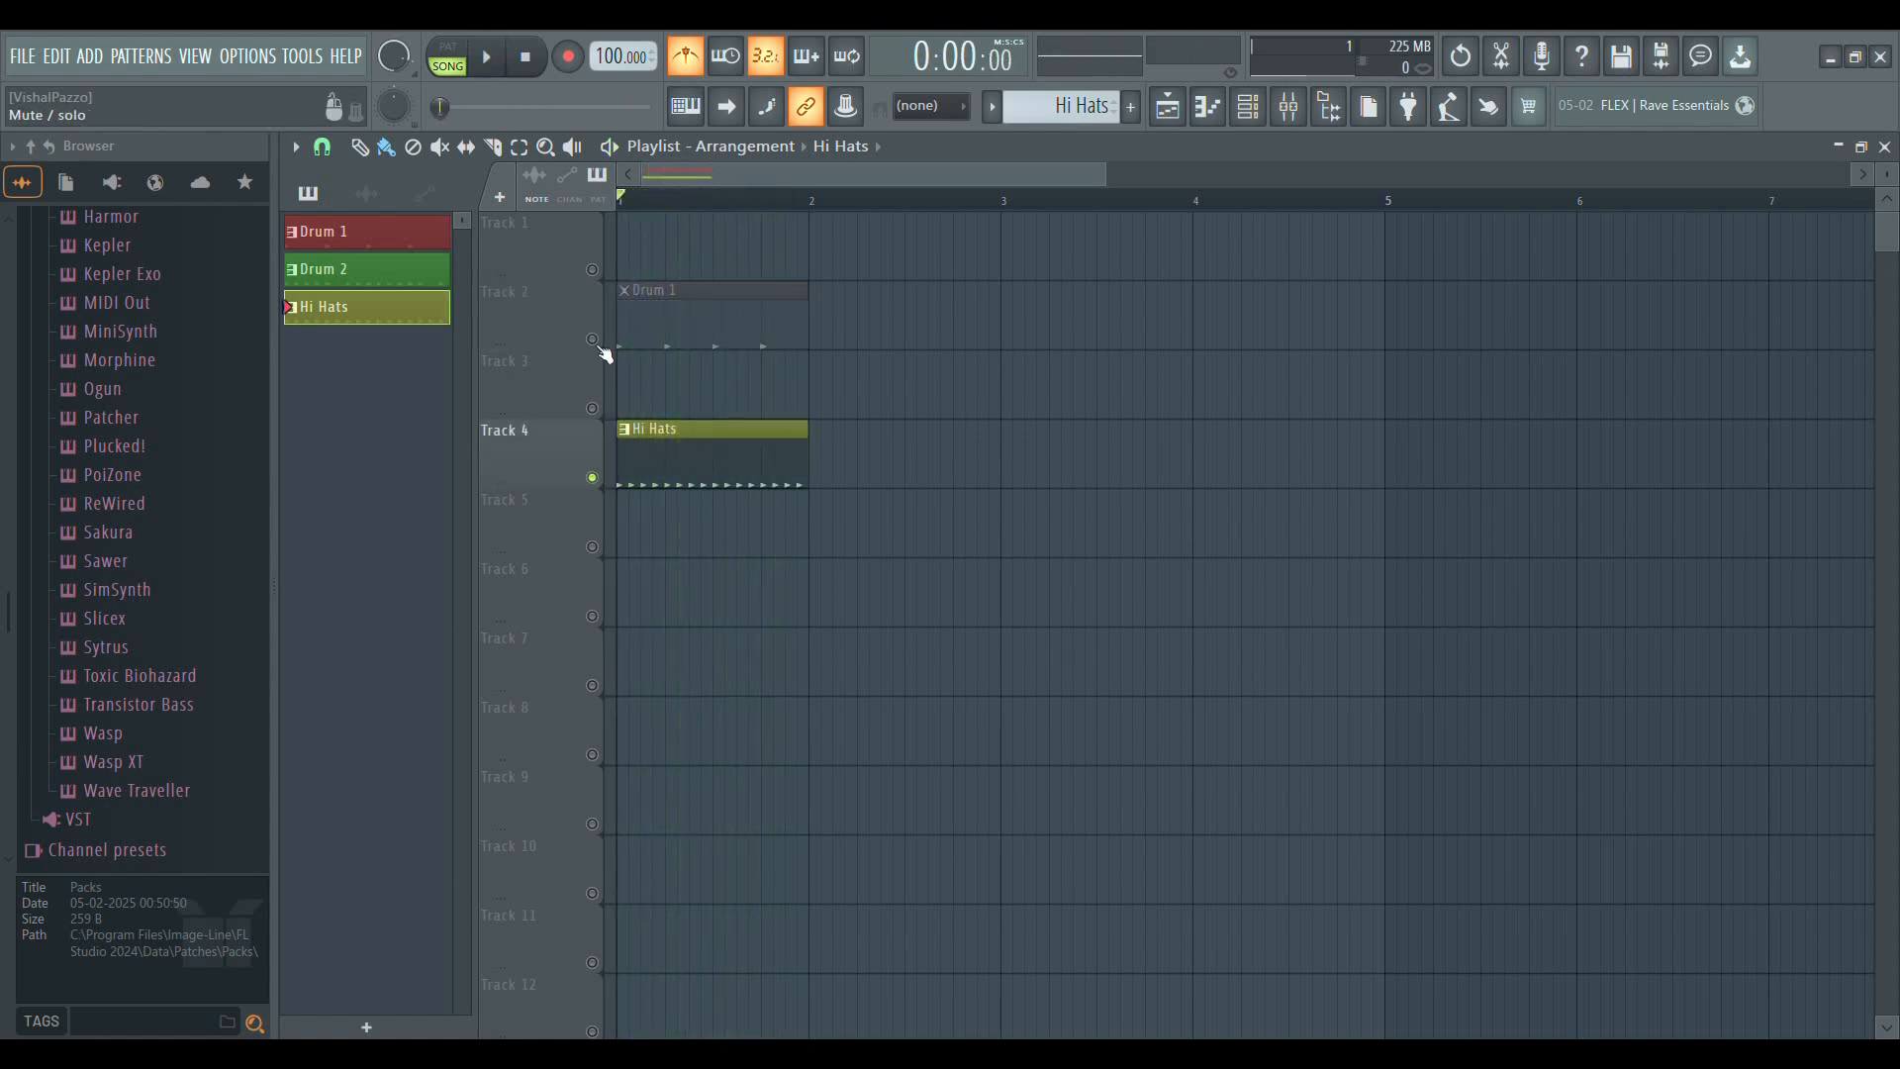
pyautogui.keyDown('ctrl'); pyautogui.click(592, 338); pyautogui.keyUp('ctrl')
pyautogui.keyDown('ctrl'); pyautogui.click(591, 338); pyautogui.keyUp('ctrl')
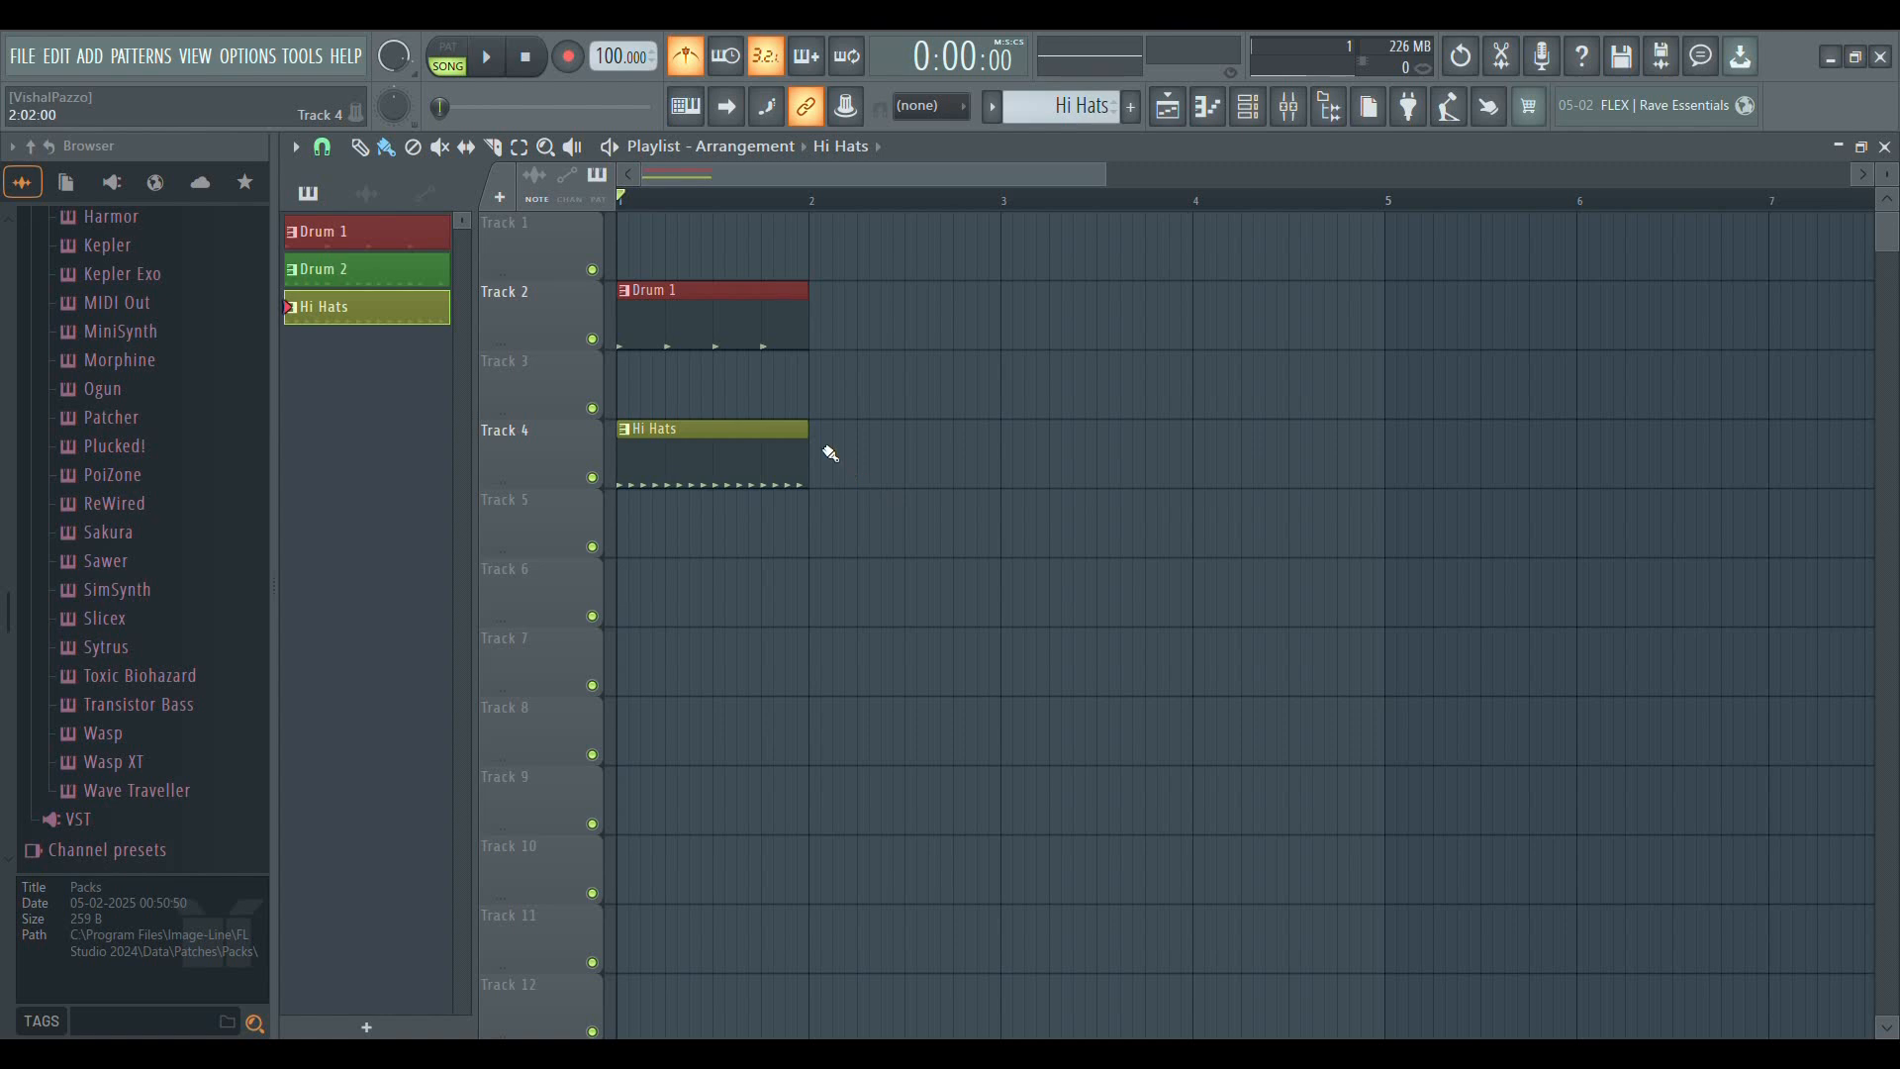
# Move the Drum 1 clip to Track 1 and the Hi Hats clip to Track 2, both at bar 1
pyautogui.moveTo(721, 316); pyautogui.dragTo(722, 248)
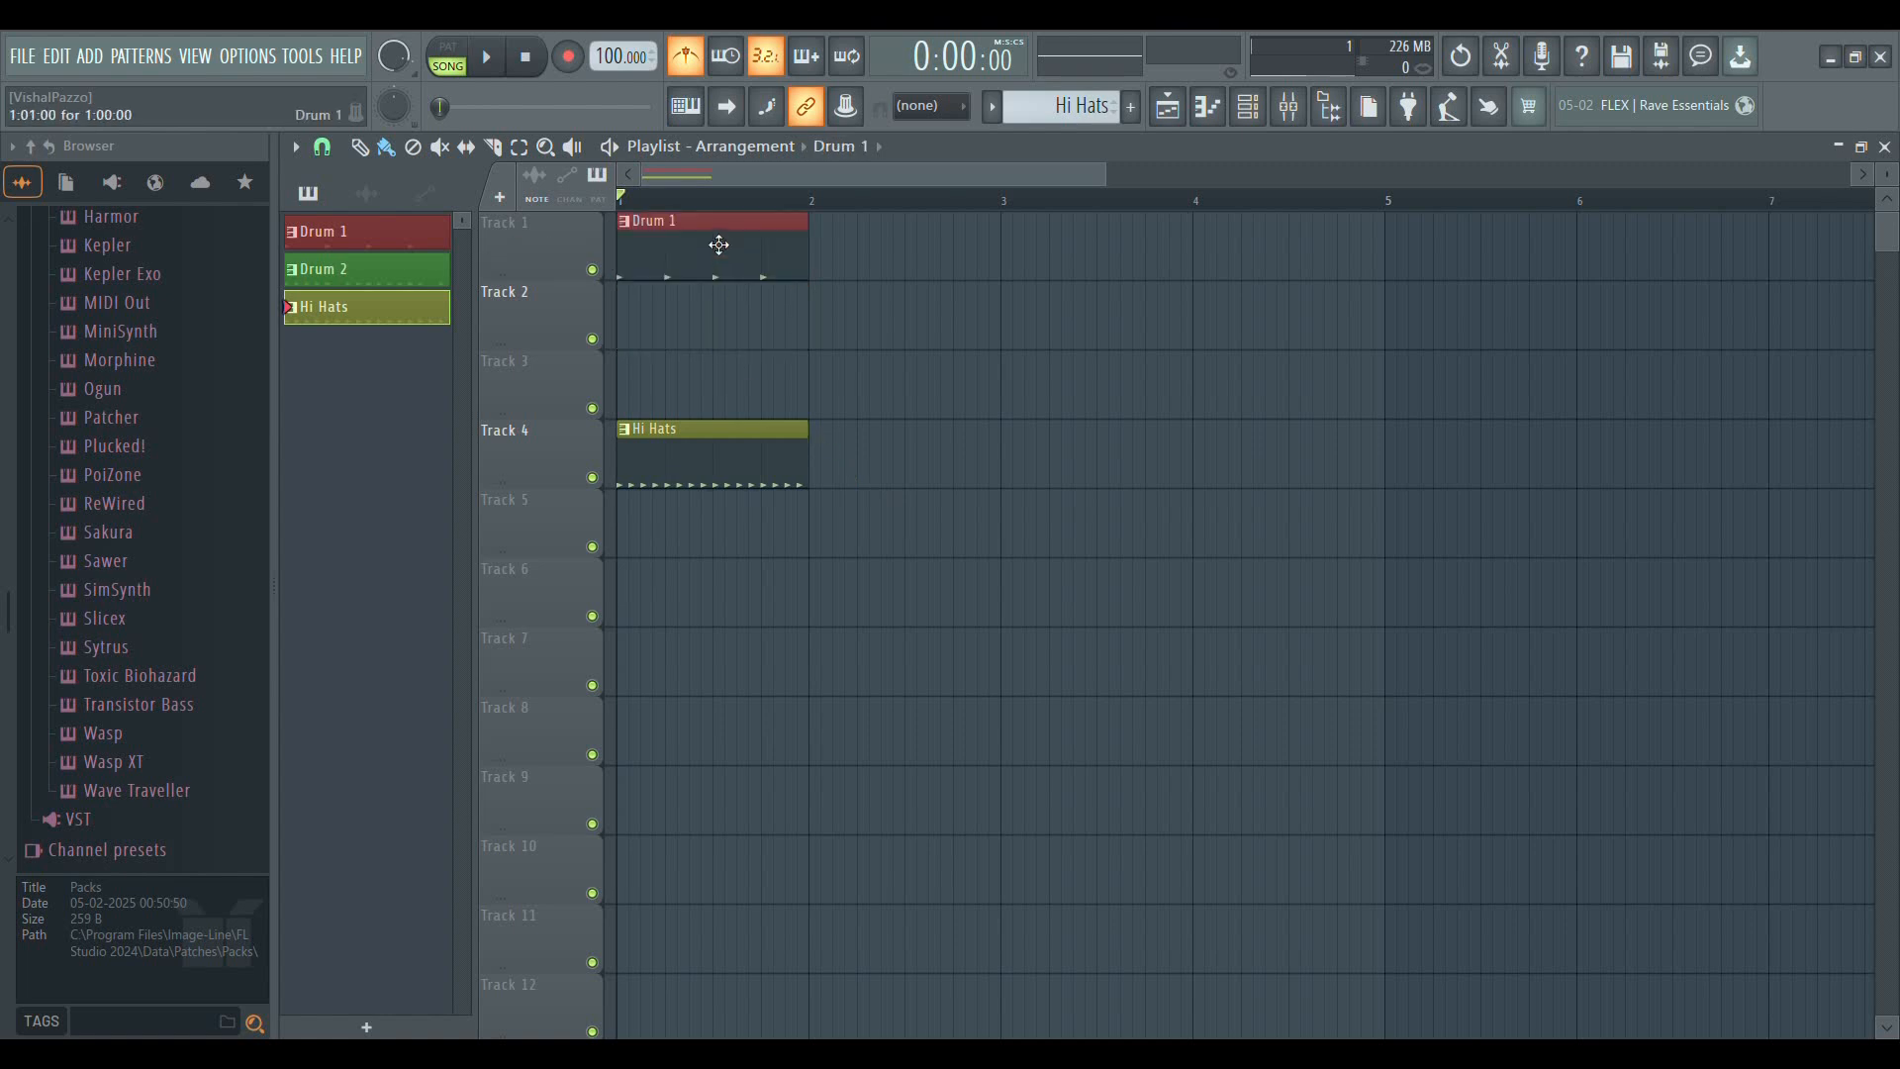
pyautogui.moveTo(714, 470); pyautogui.dragTo(717, 401)
pyautogui.moveTo(722, 332); pyautogui.dragTo(720, 314)
# Move the Hi Hats clip to Track 7, starting one beat into bar 1
pyautogui.scroll(-5, 697, 683)
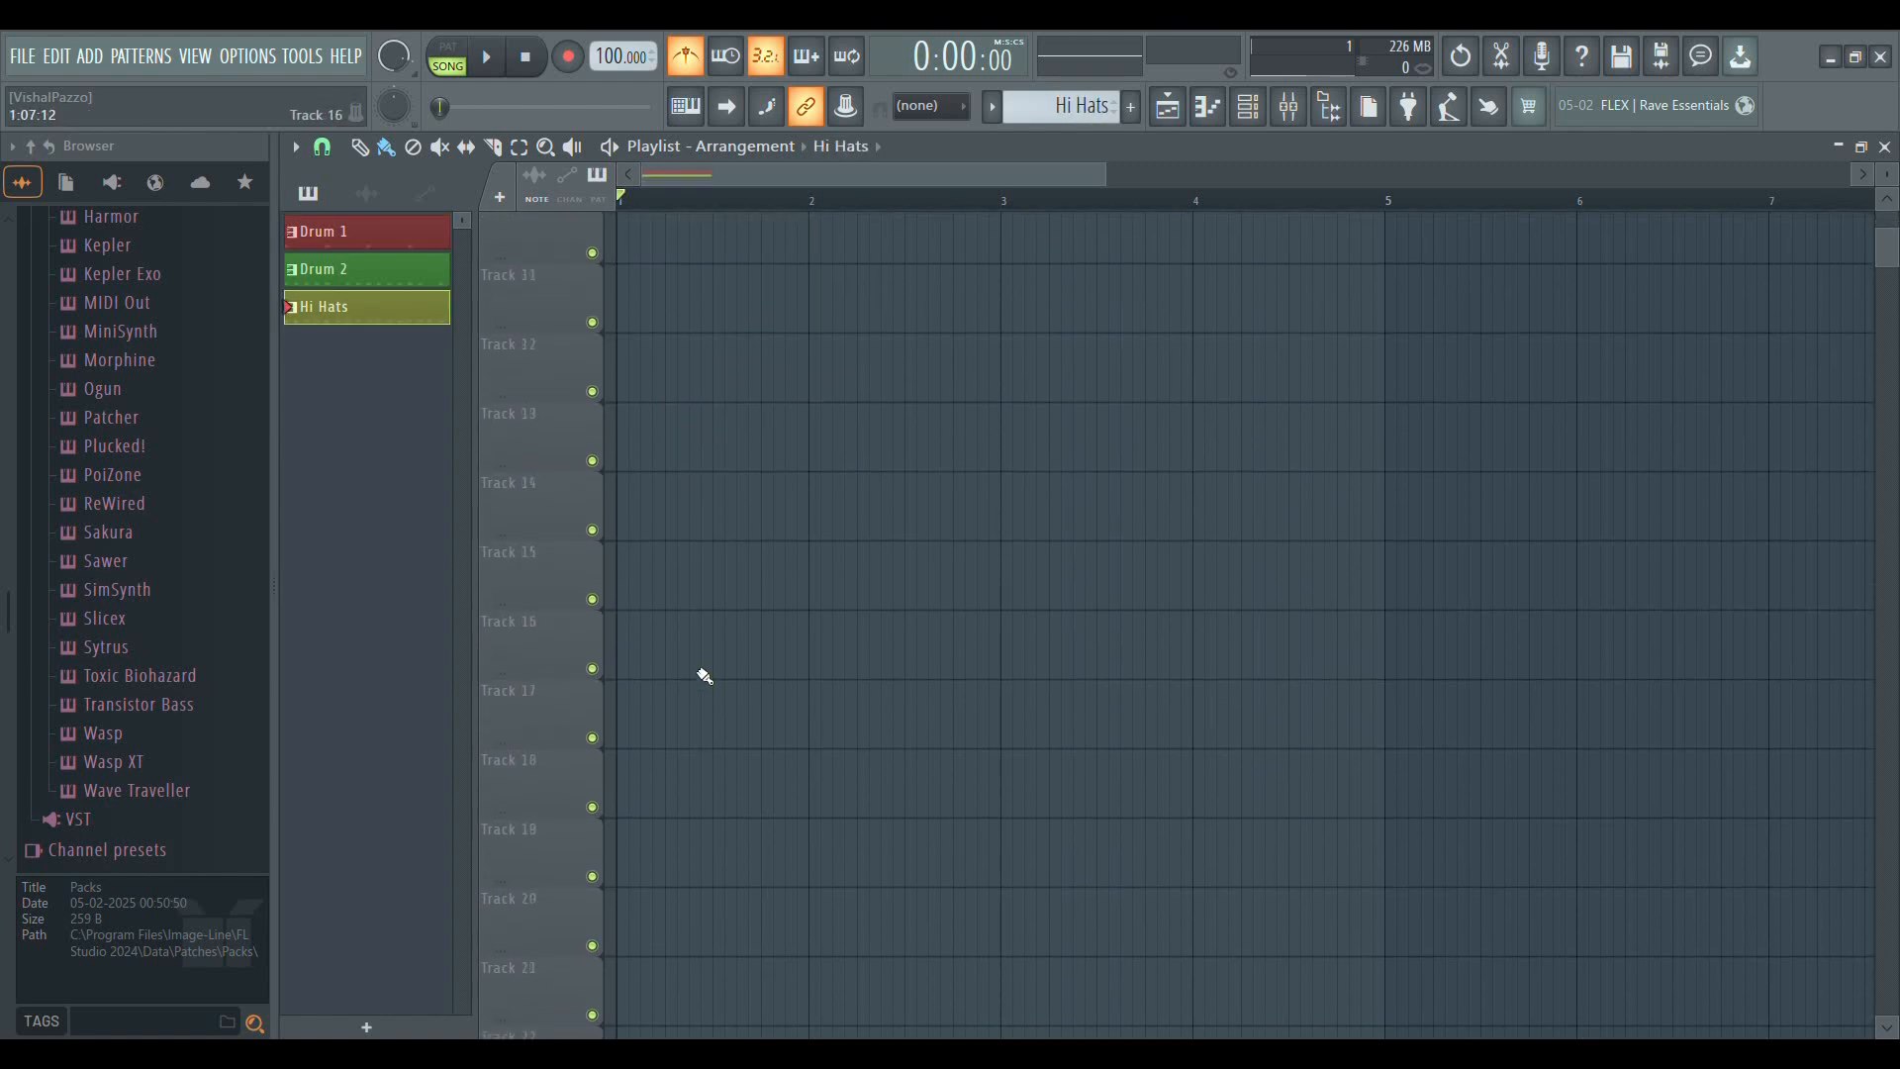
pyautogui.scroll(-15, 716, 748)
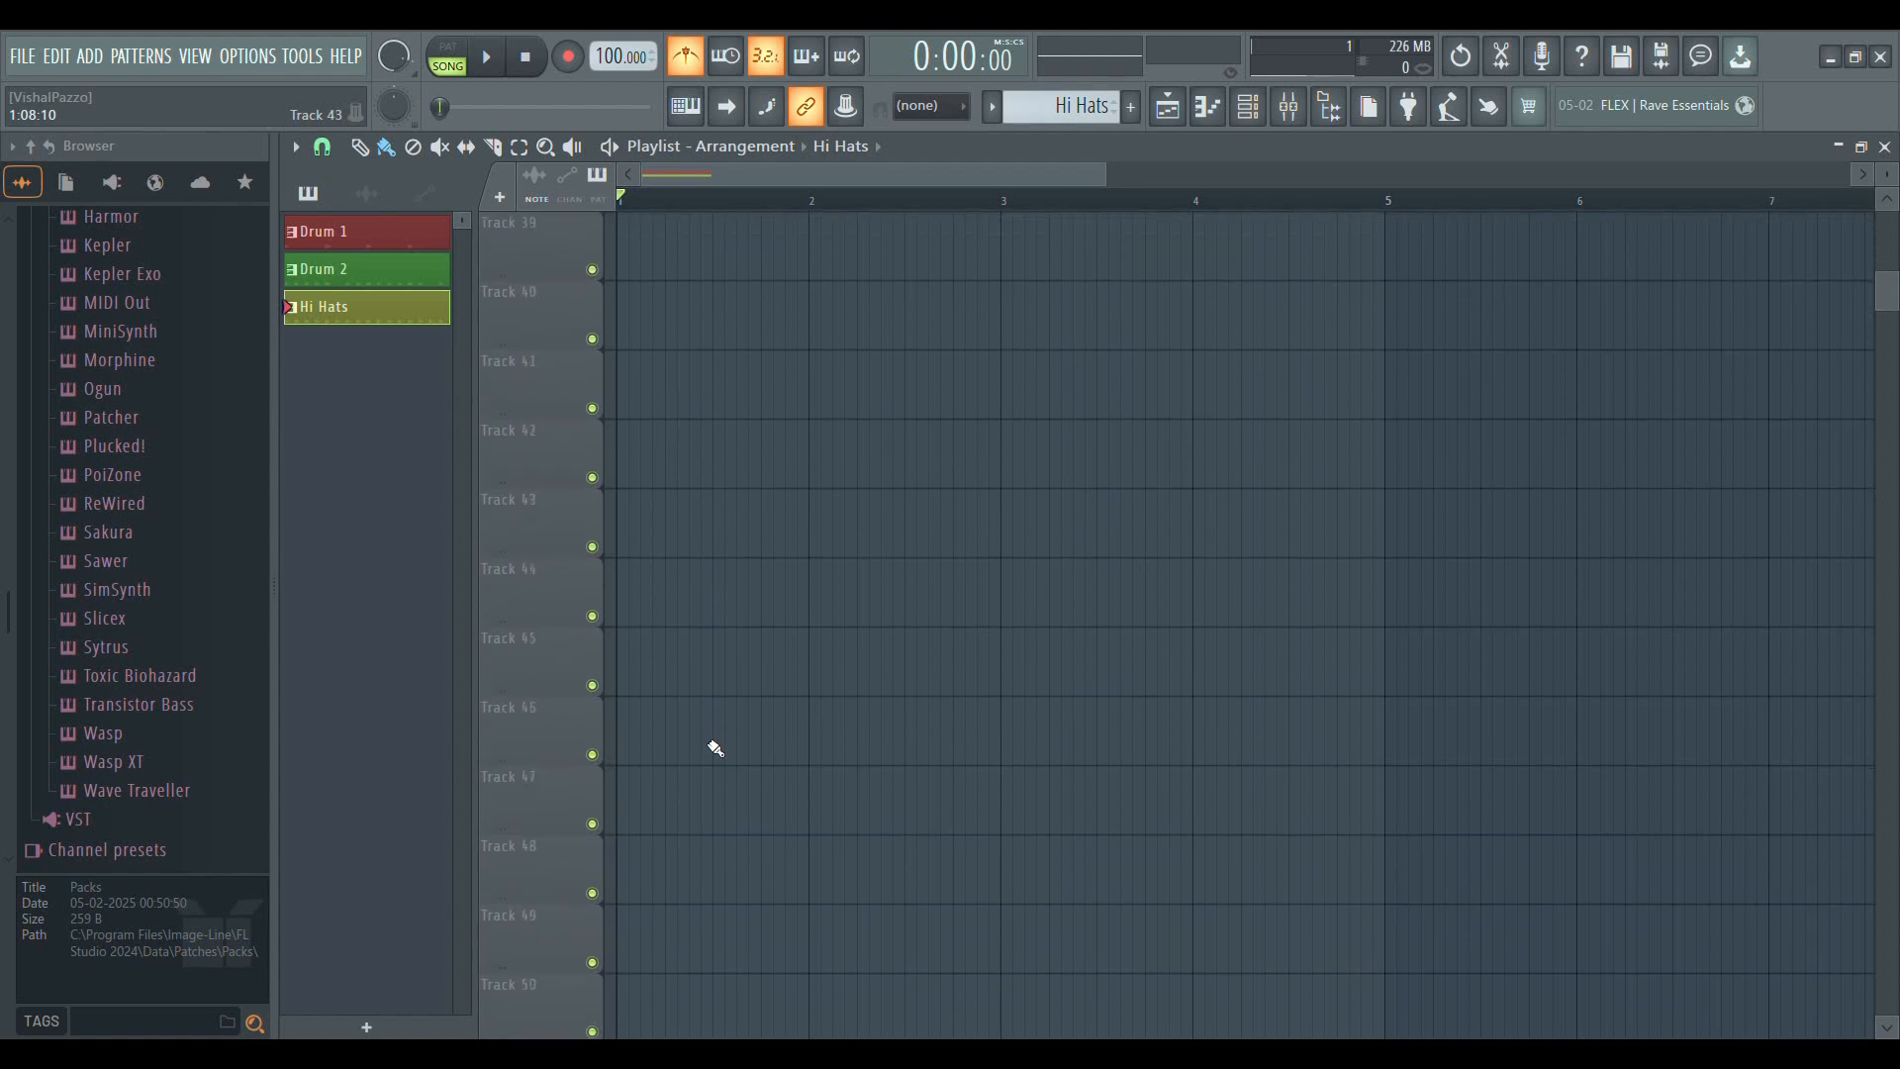
pyautogui.scroll(-2, 713, 750)
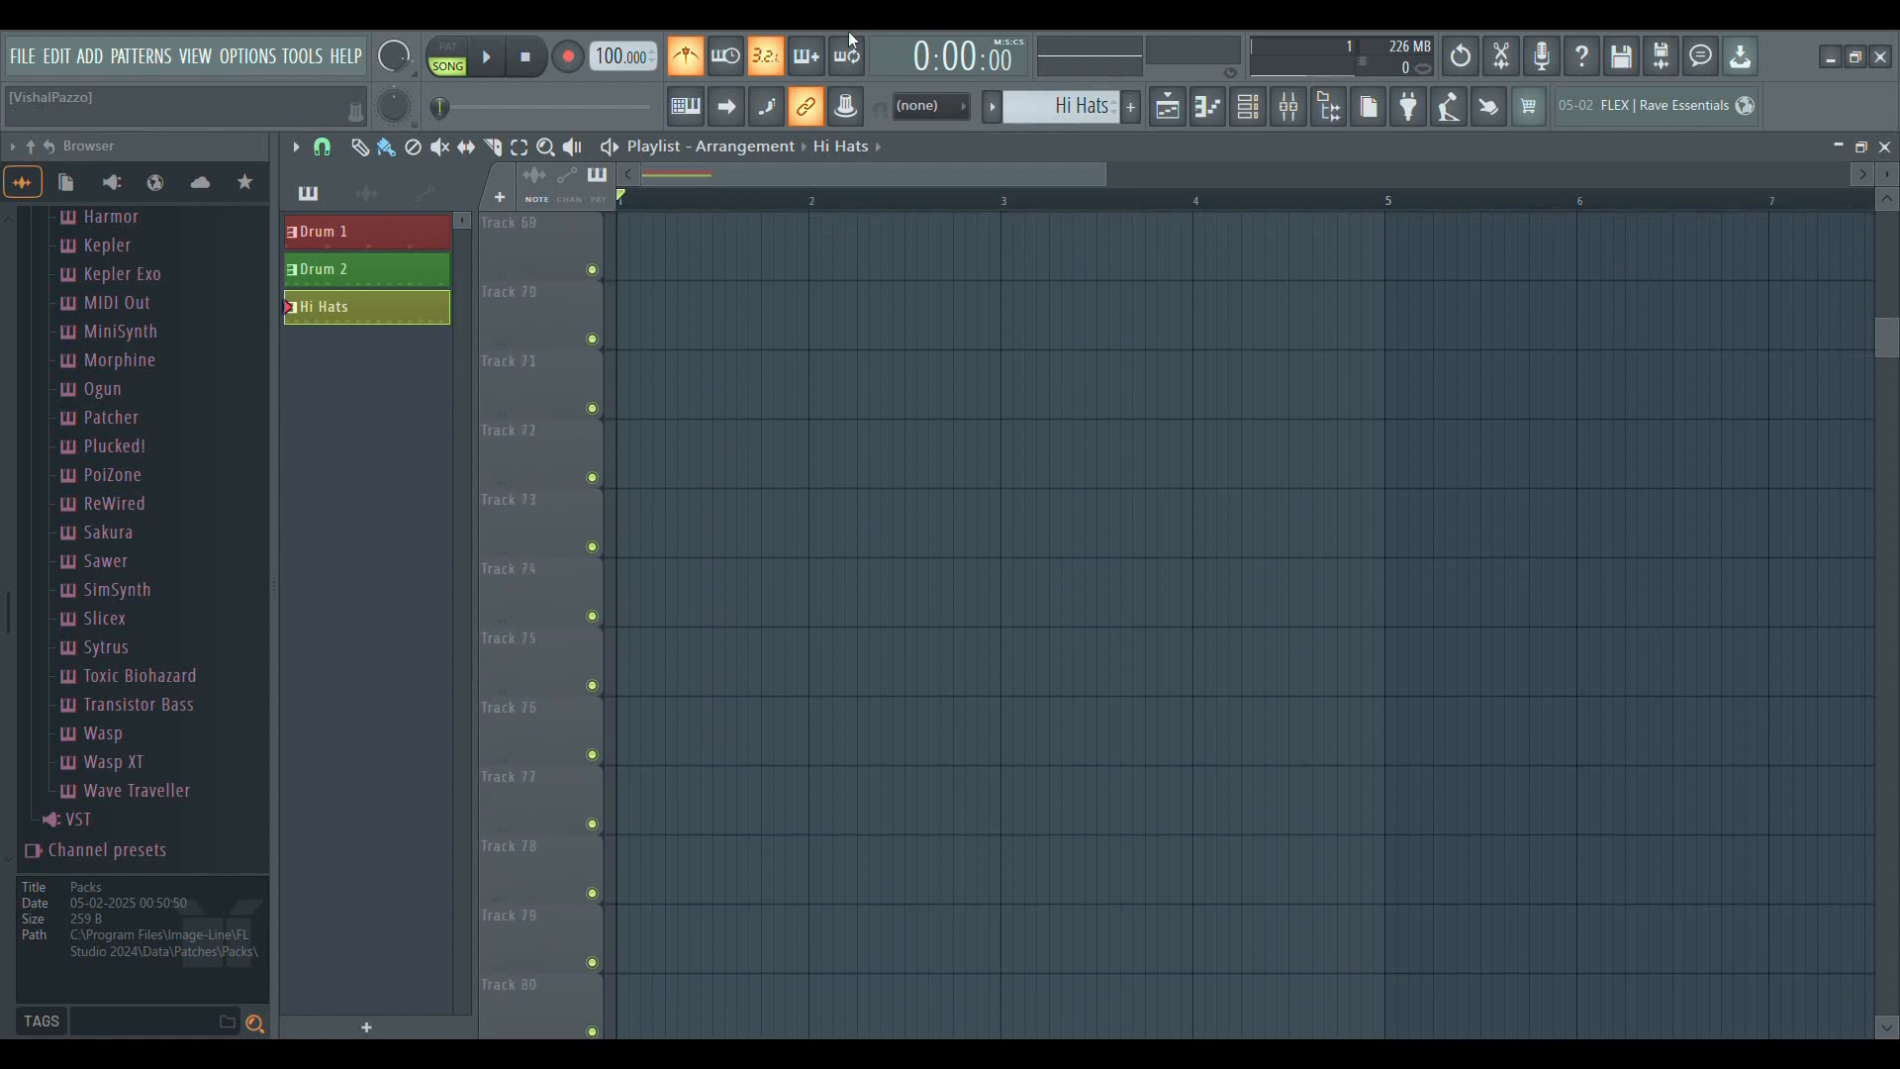
pyautogui.scroll(6, 737, 697)
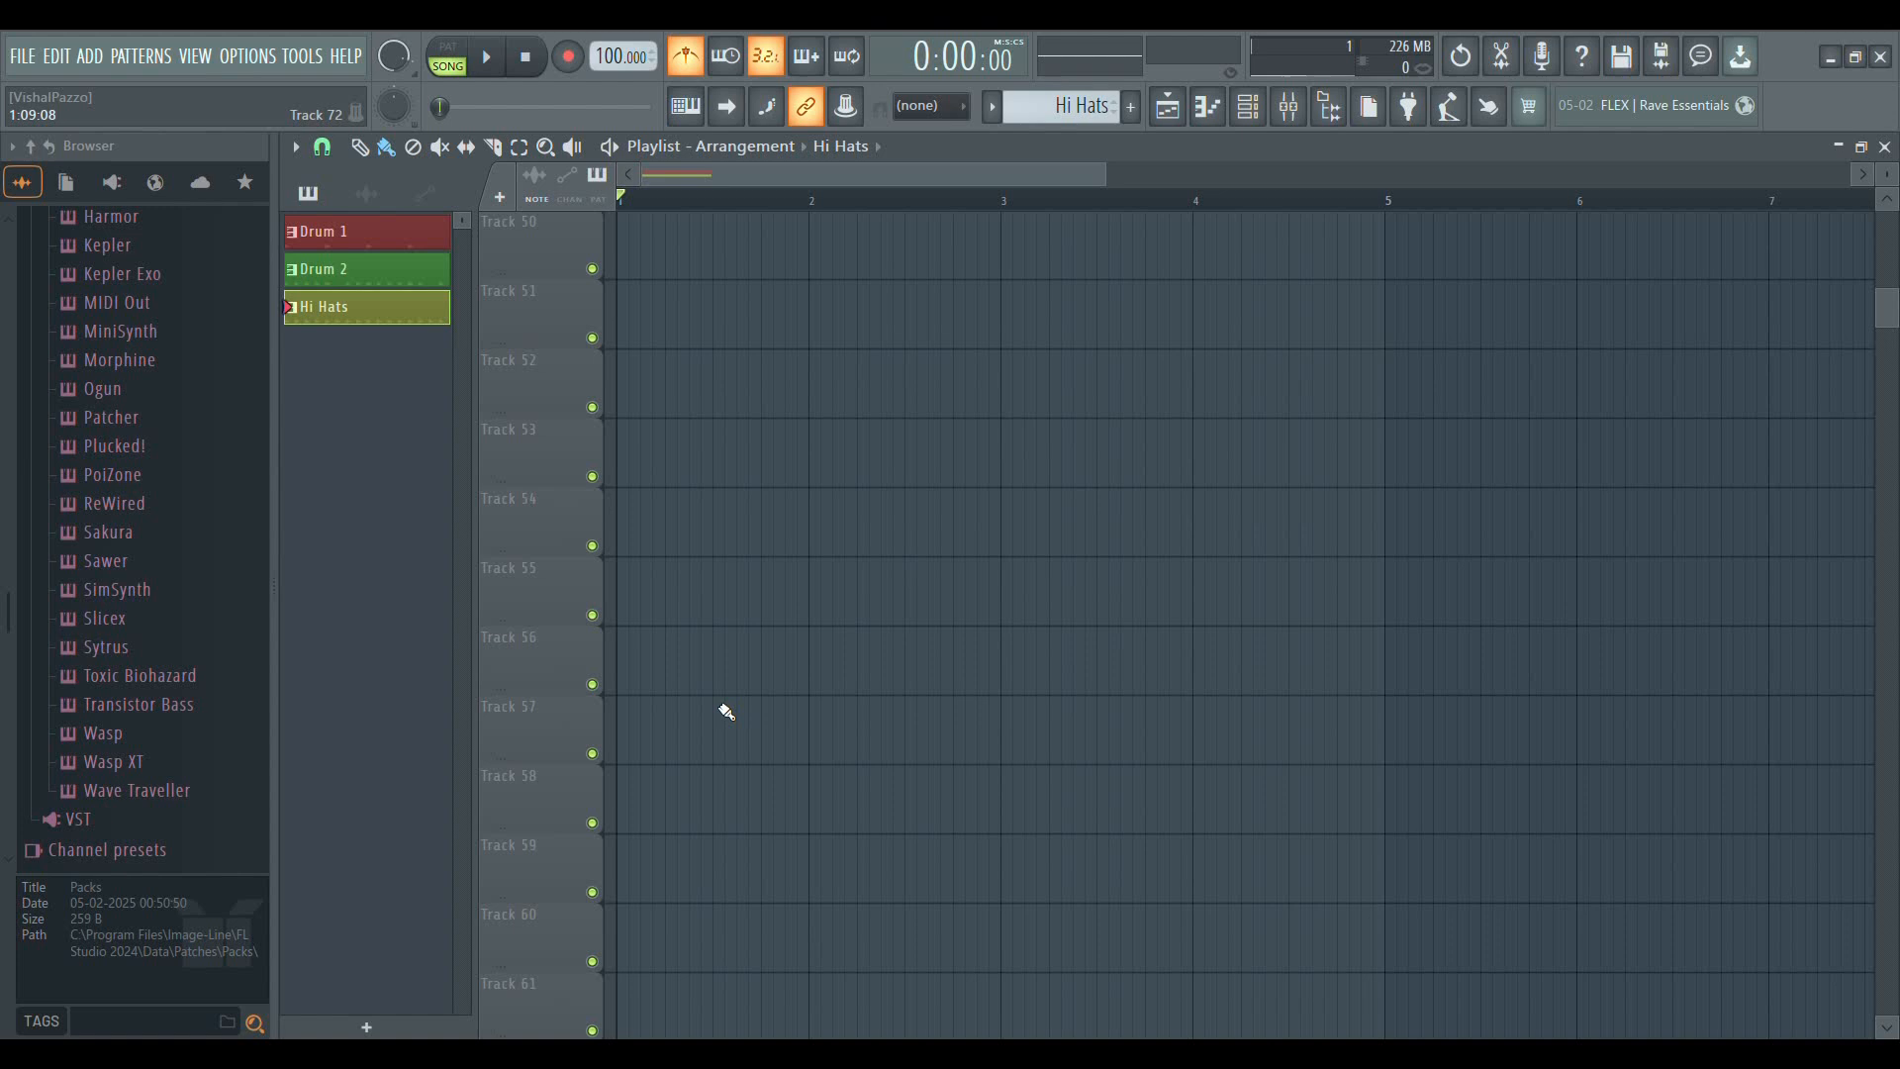
pyautogui.scroll(11, 722, 702)
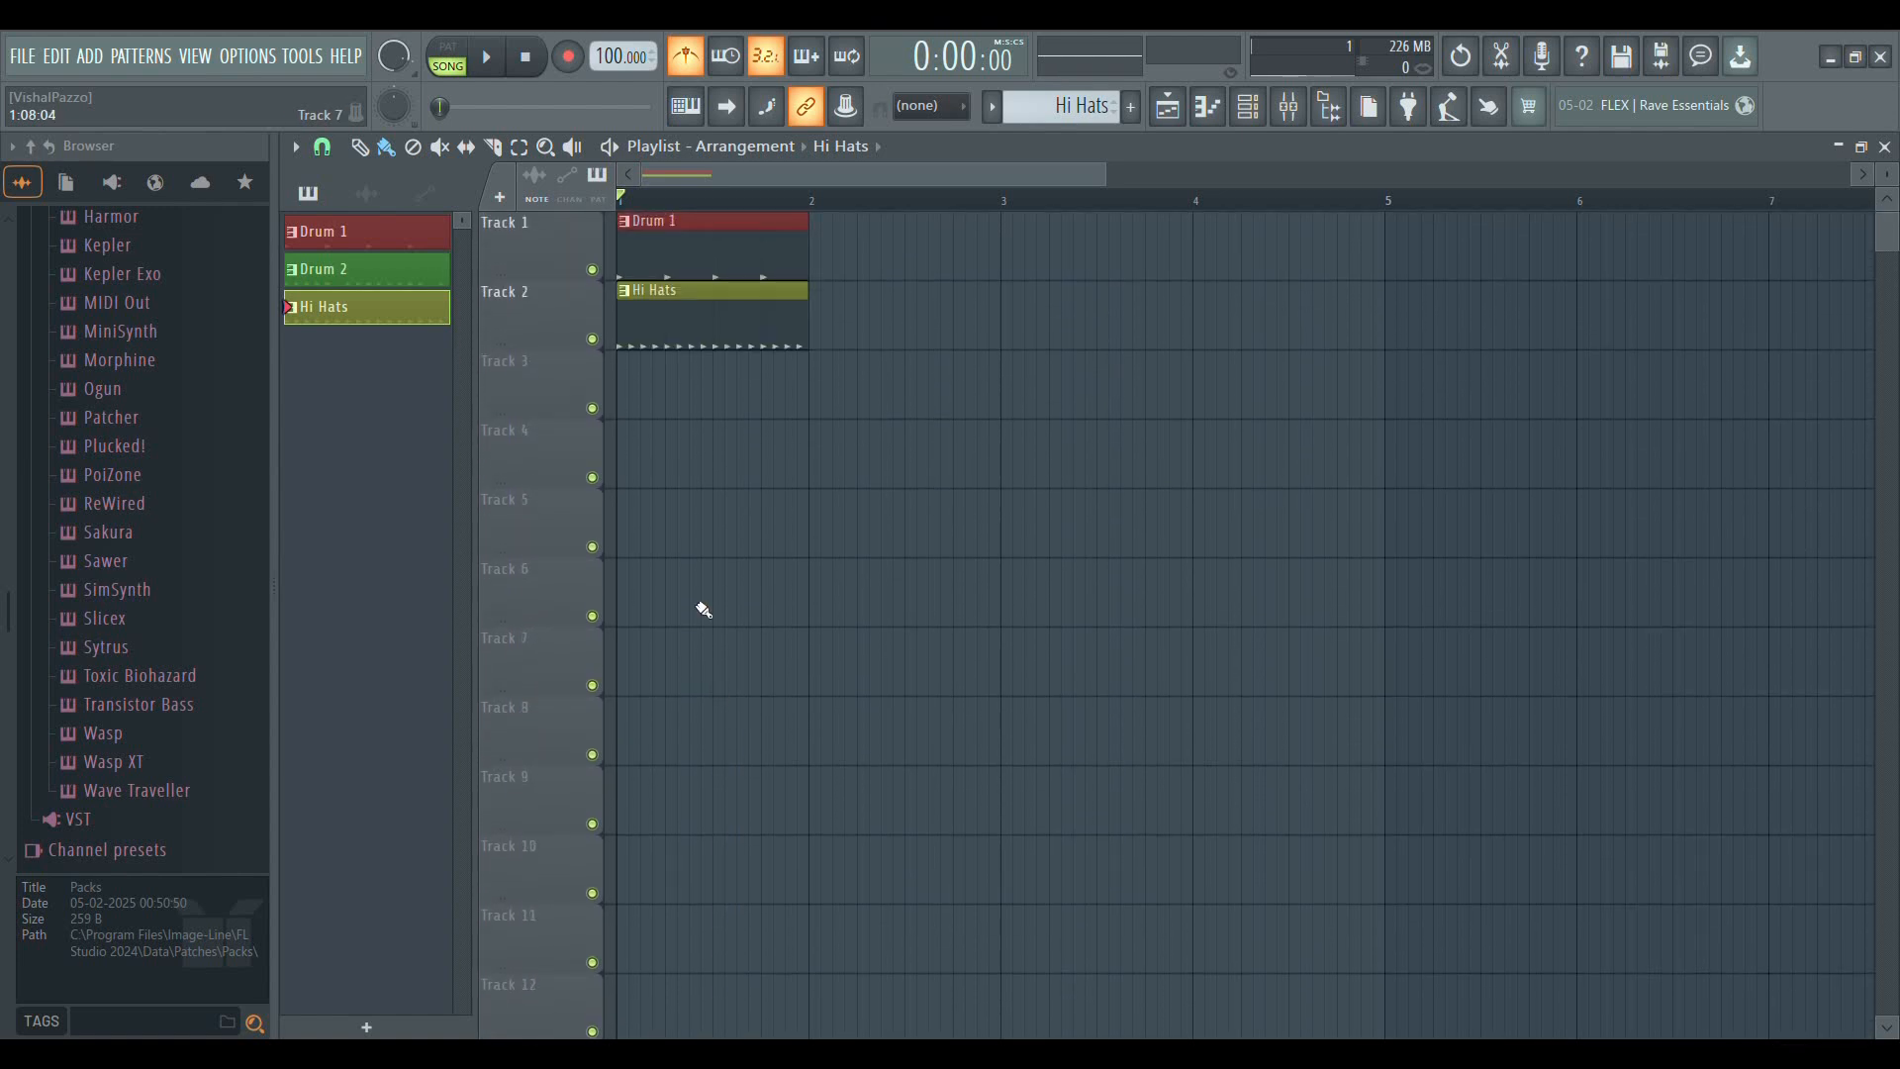
pyautogui.moveTo(669, 356); pyautogui.dragTo(718, 703)
# Make Drum 2 the active pattern and place it at bar 2 of Track 1, right after Drum 1
pyautogui.click(666, 252)
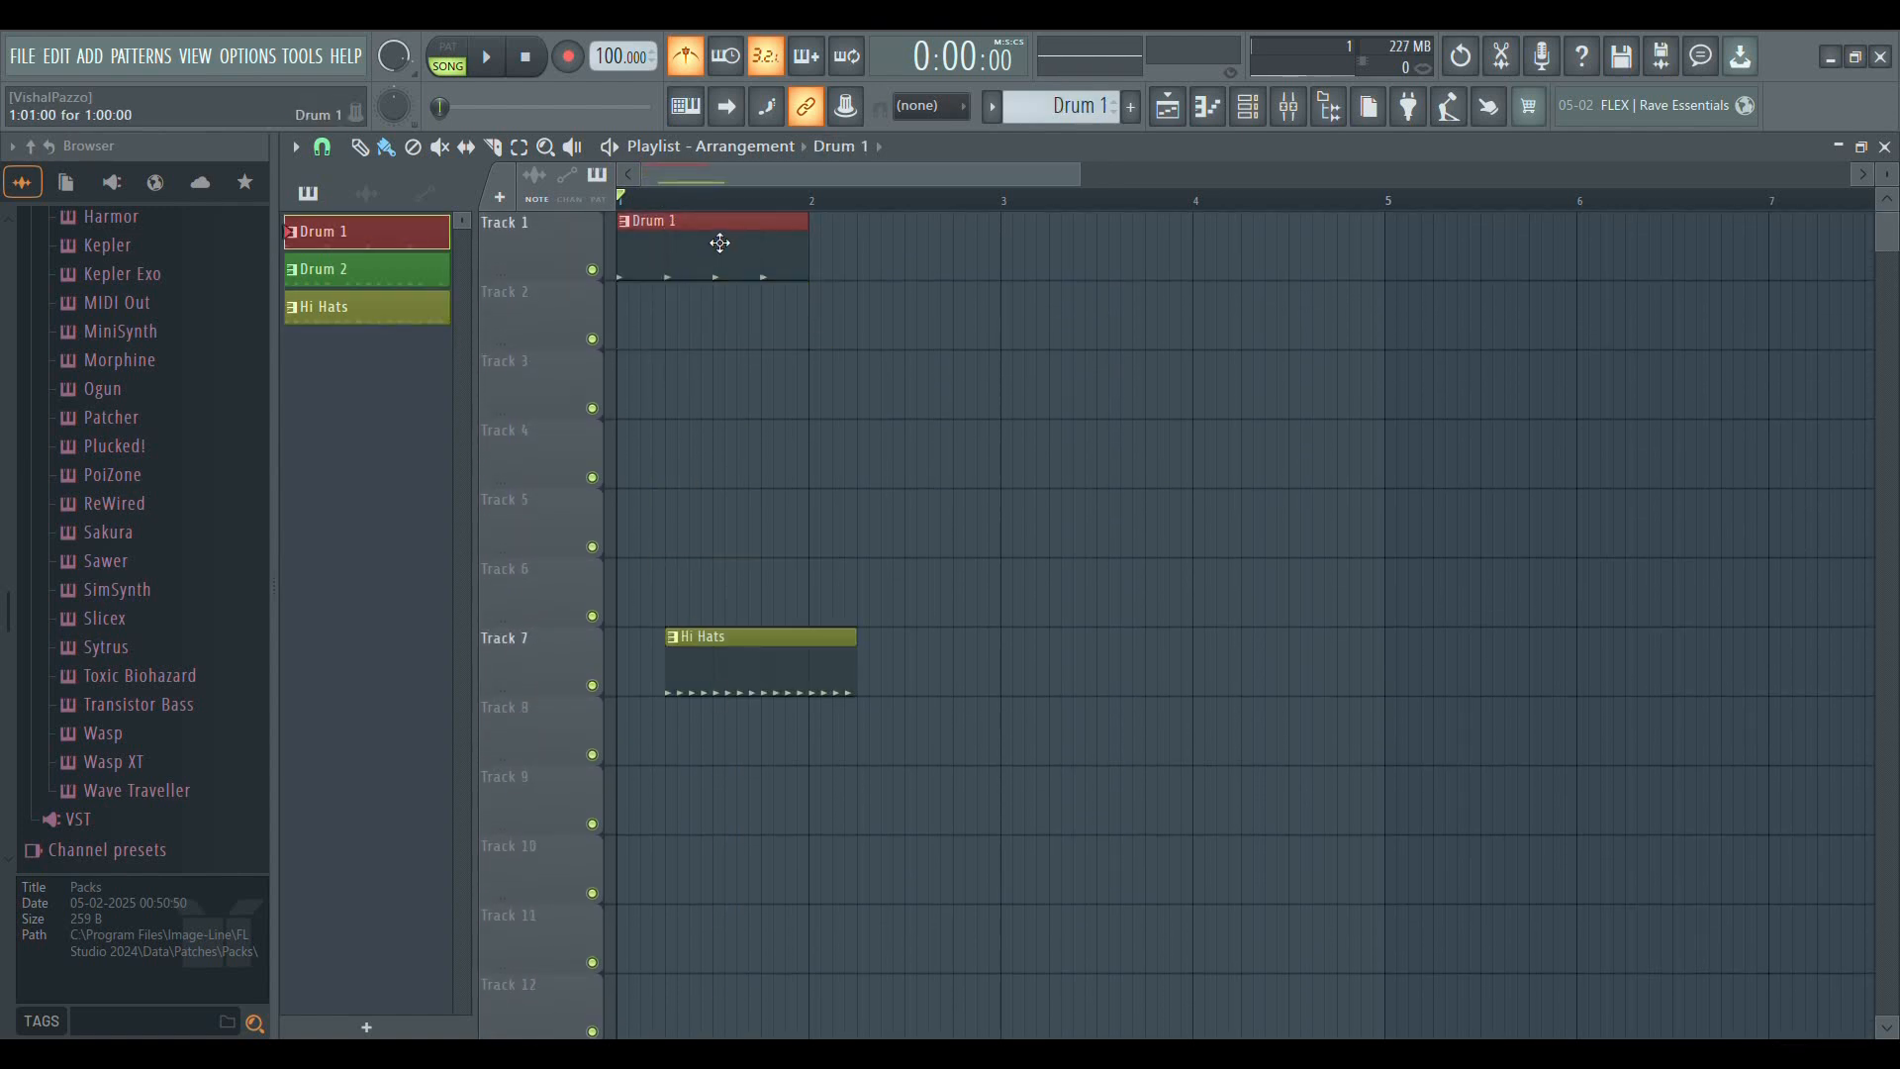
pyautogui.press('KP_Add')
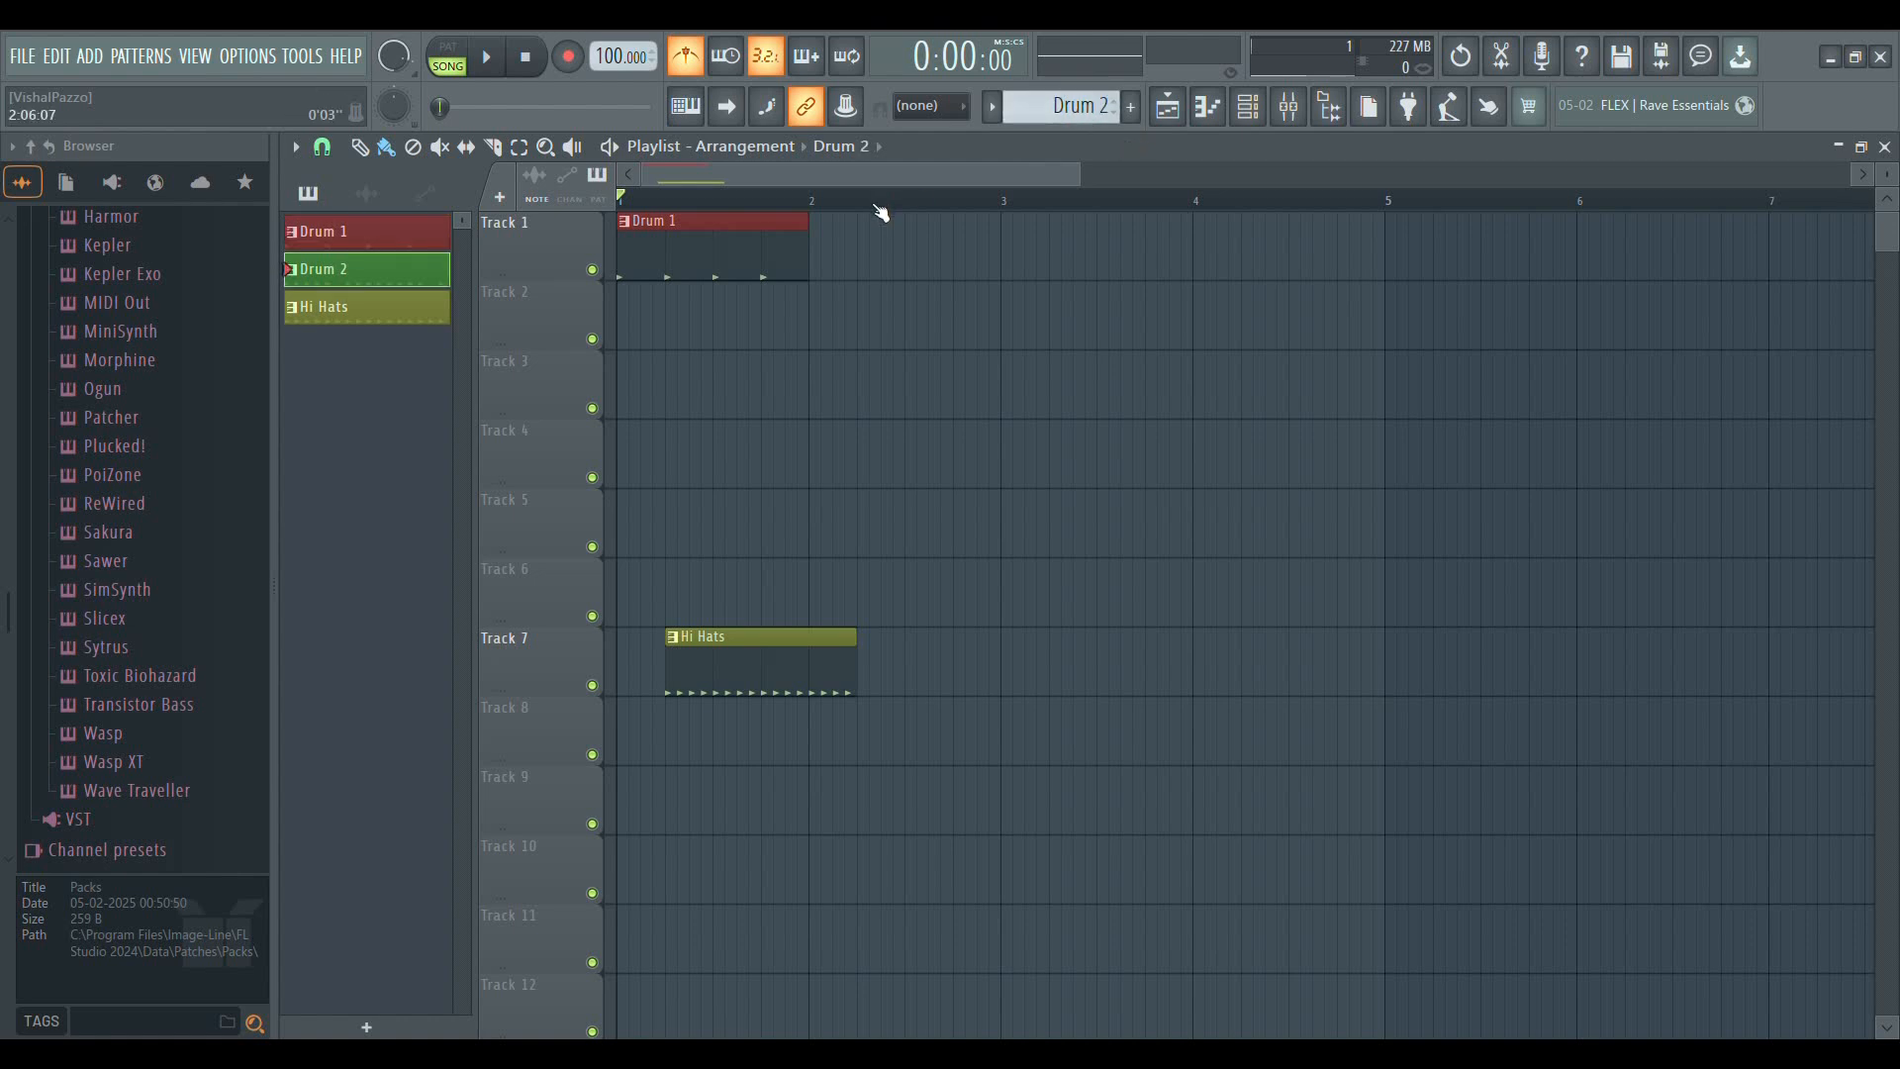
pyautogui.click(891, 251)
pyautogui.moveTo(894, 254); pyautogui.dragTo(836, 262)
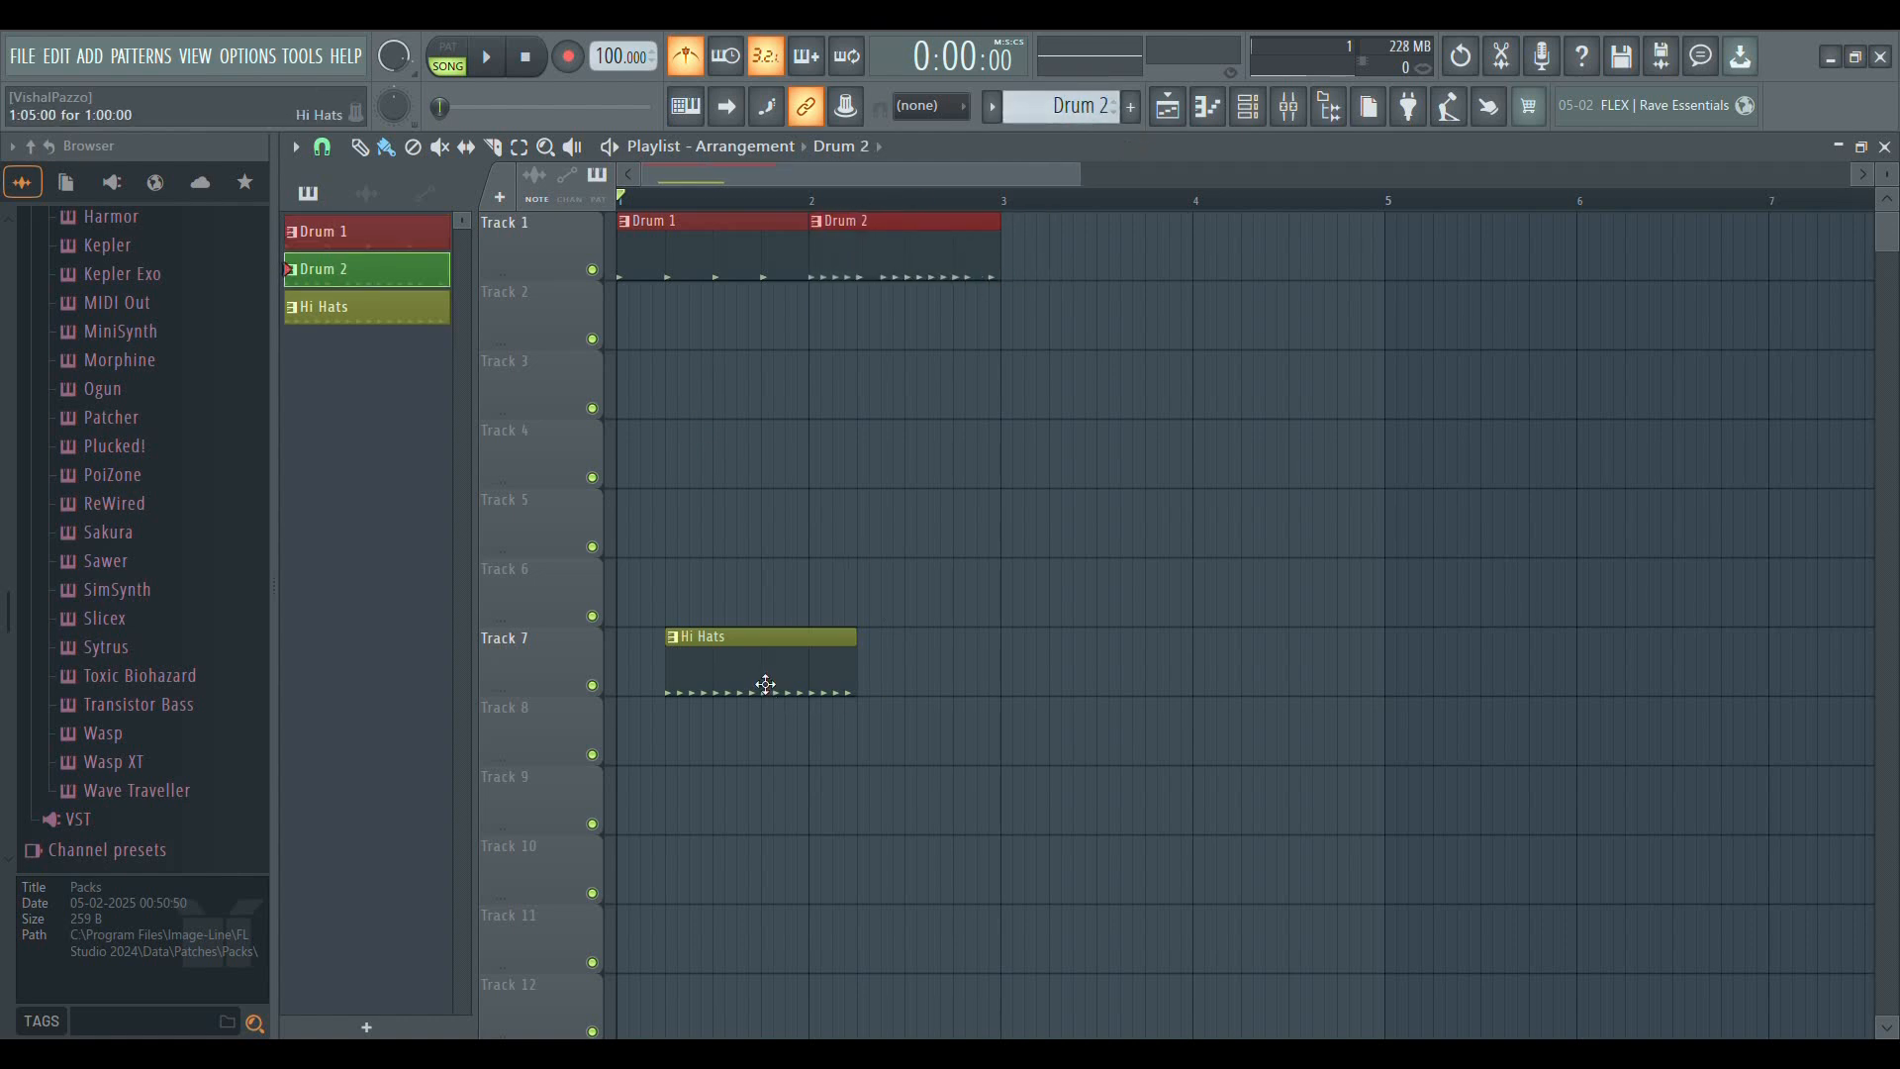
# Move the Hi Hats clip to bar 1 of Track 2 and add a second Hi Hats clip at bar 2
pyautogui.moveTo(769, 688); pyautogui.dragTo(670, 317)
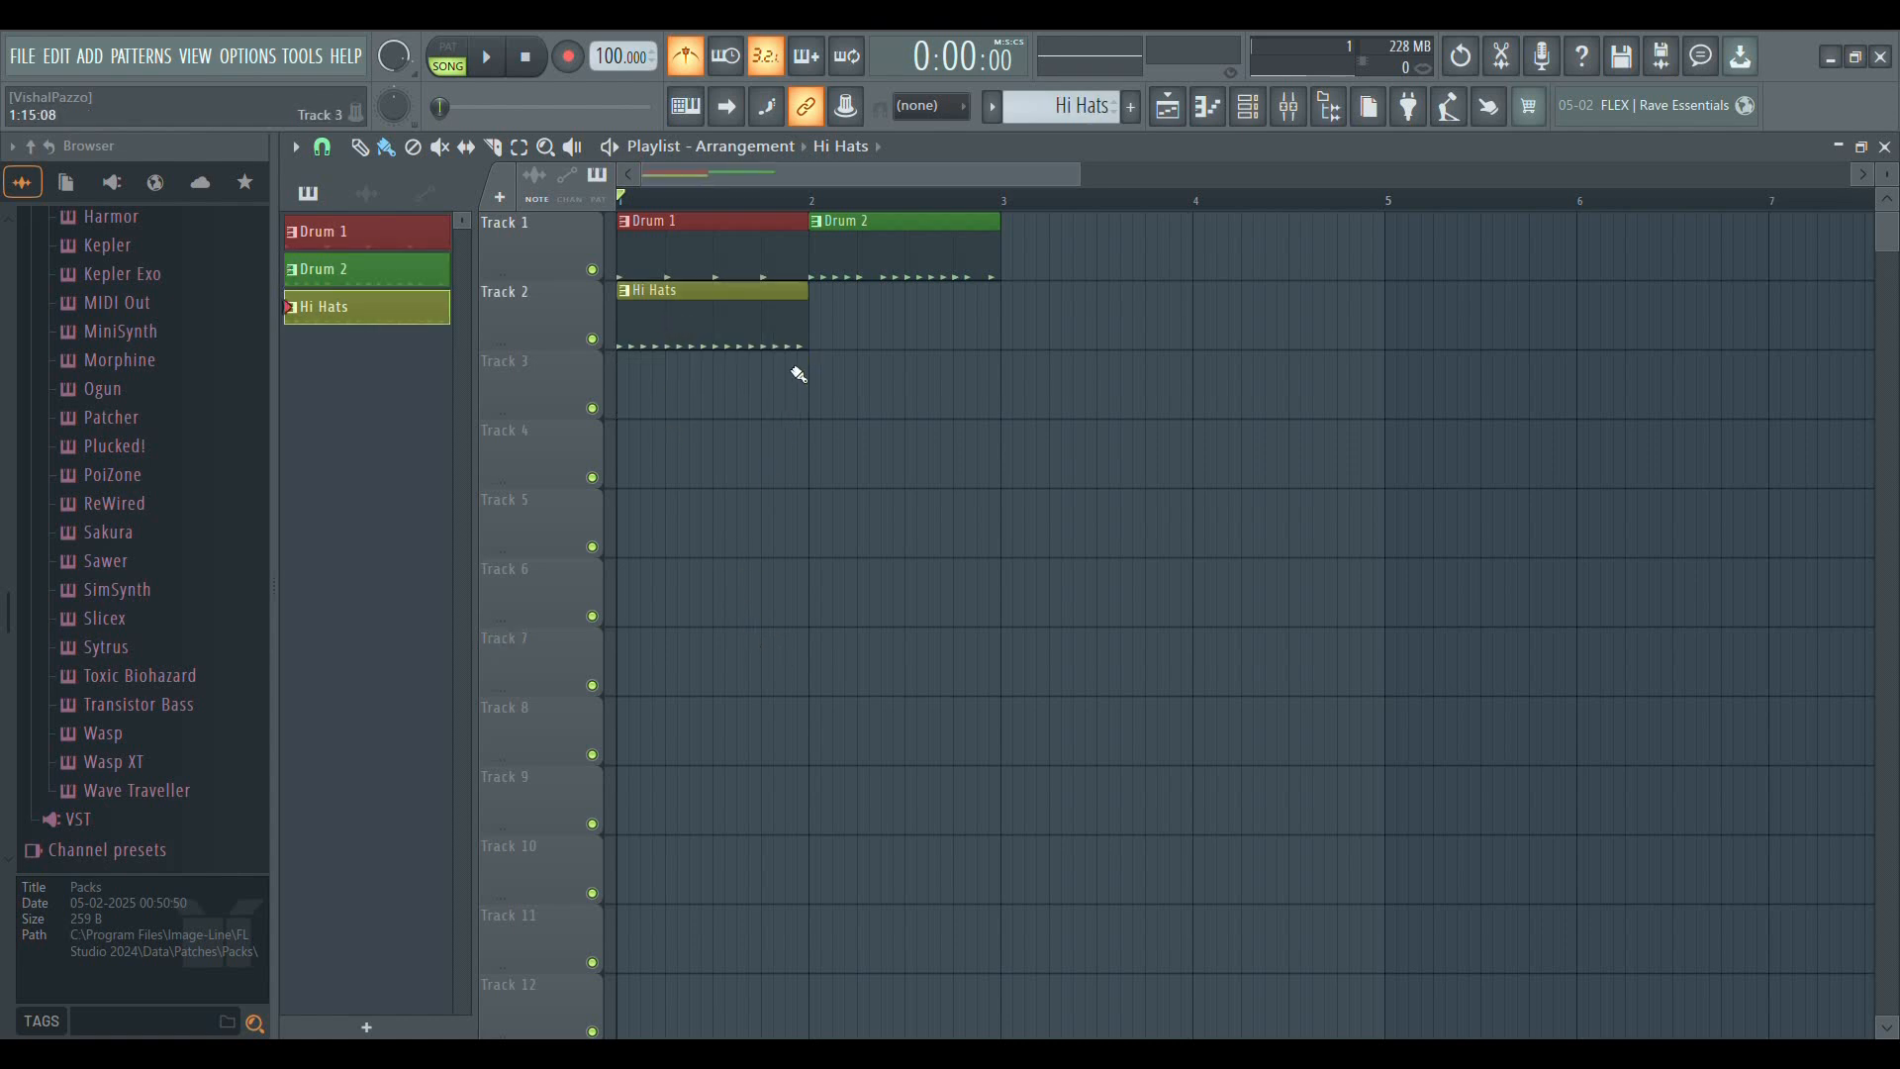
pyautogui.click(825, 339)
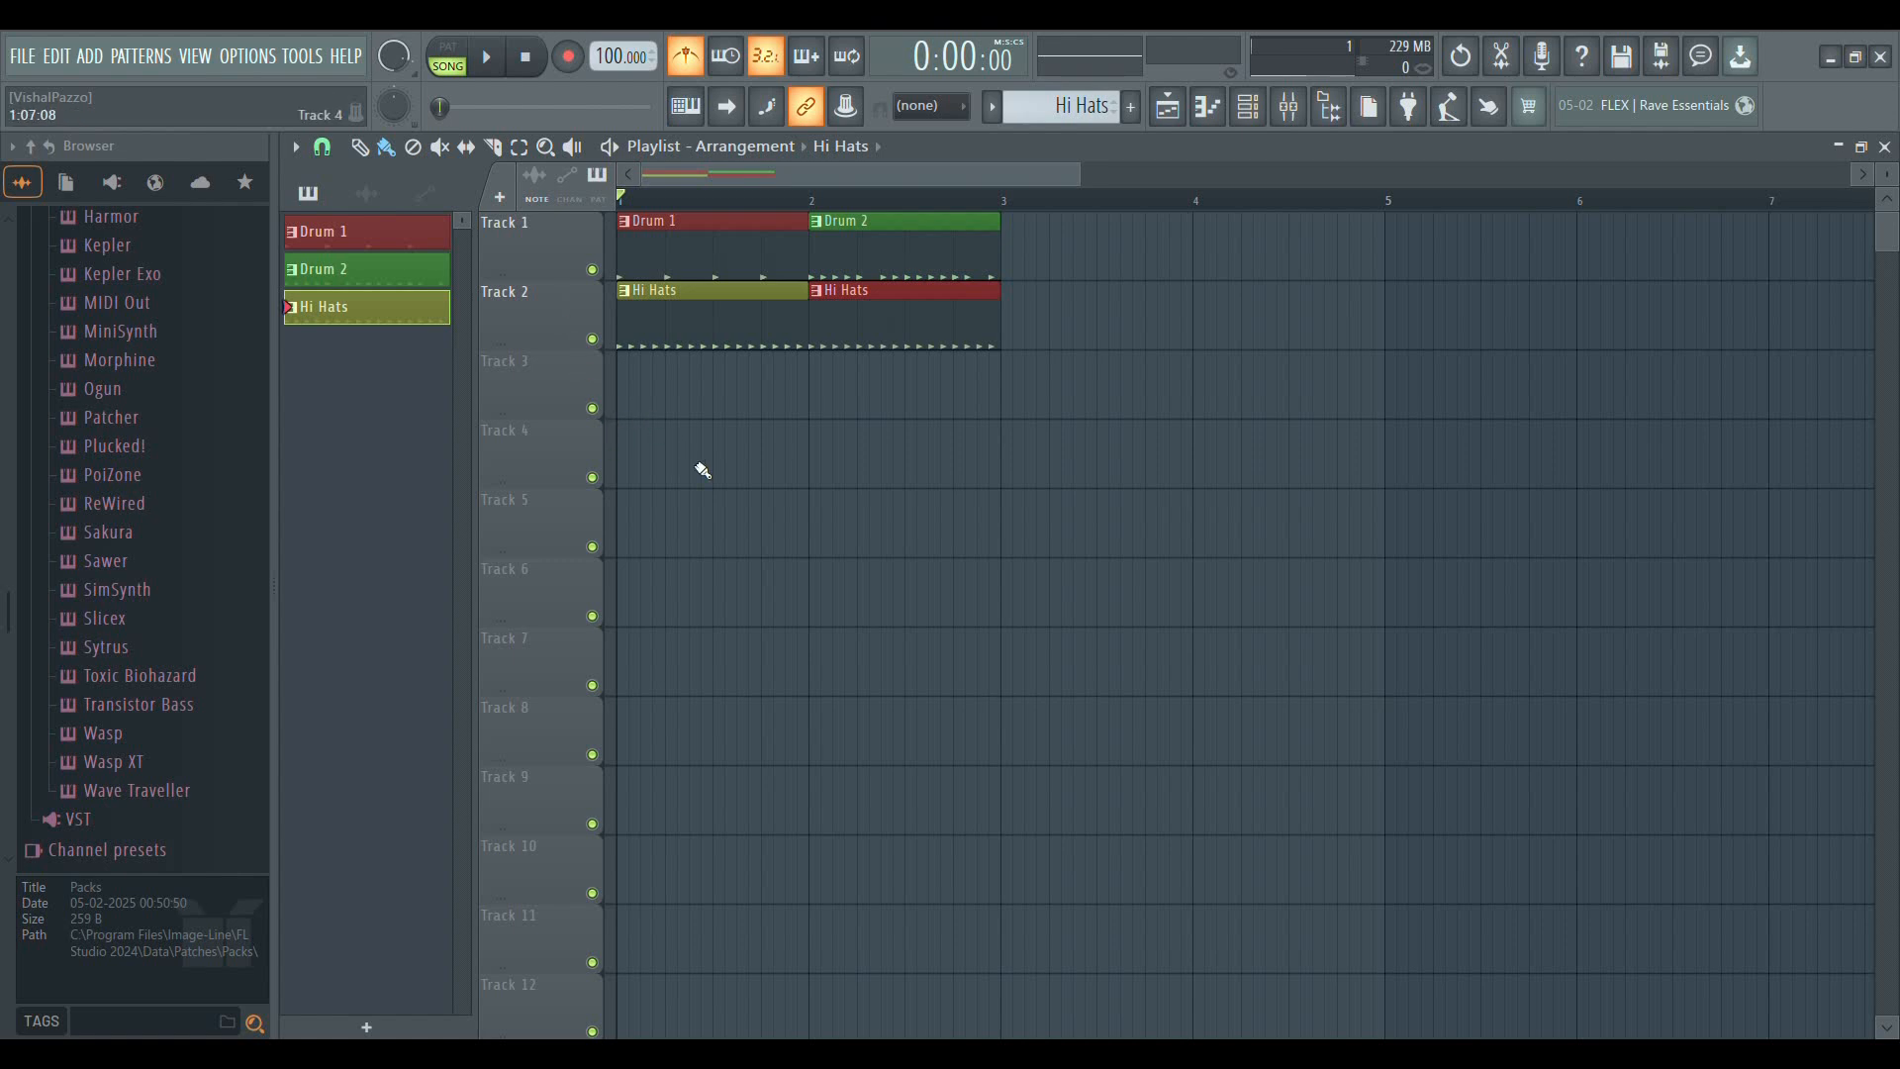
# Solo Track 1, switch the solo to Track 2 and play the Hi Hats clips alone
pyautogui.rightClick(594, 272)
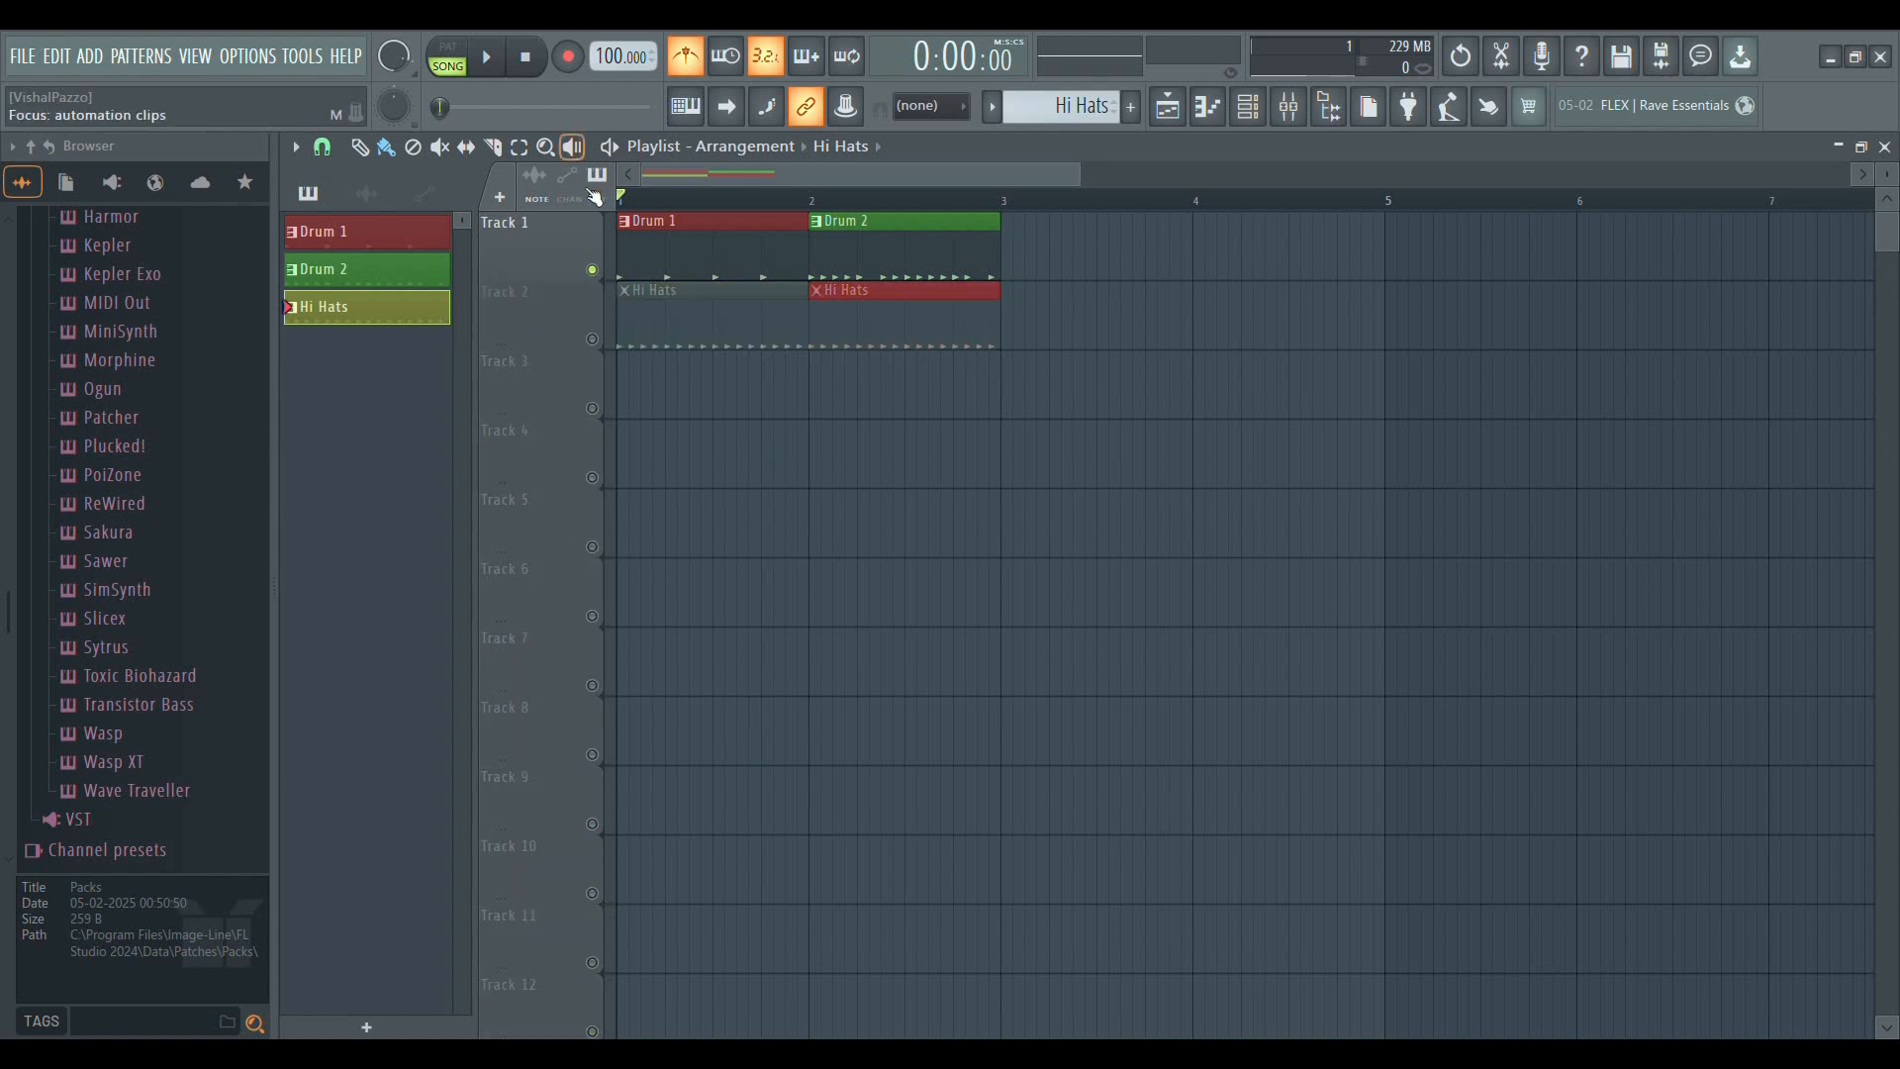
pyautogui.rightClick(593, 340)
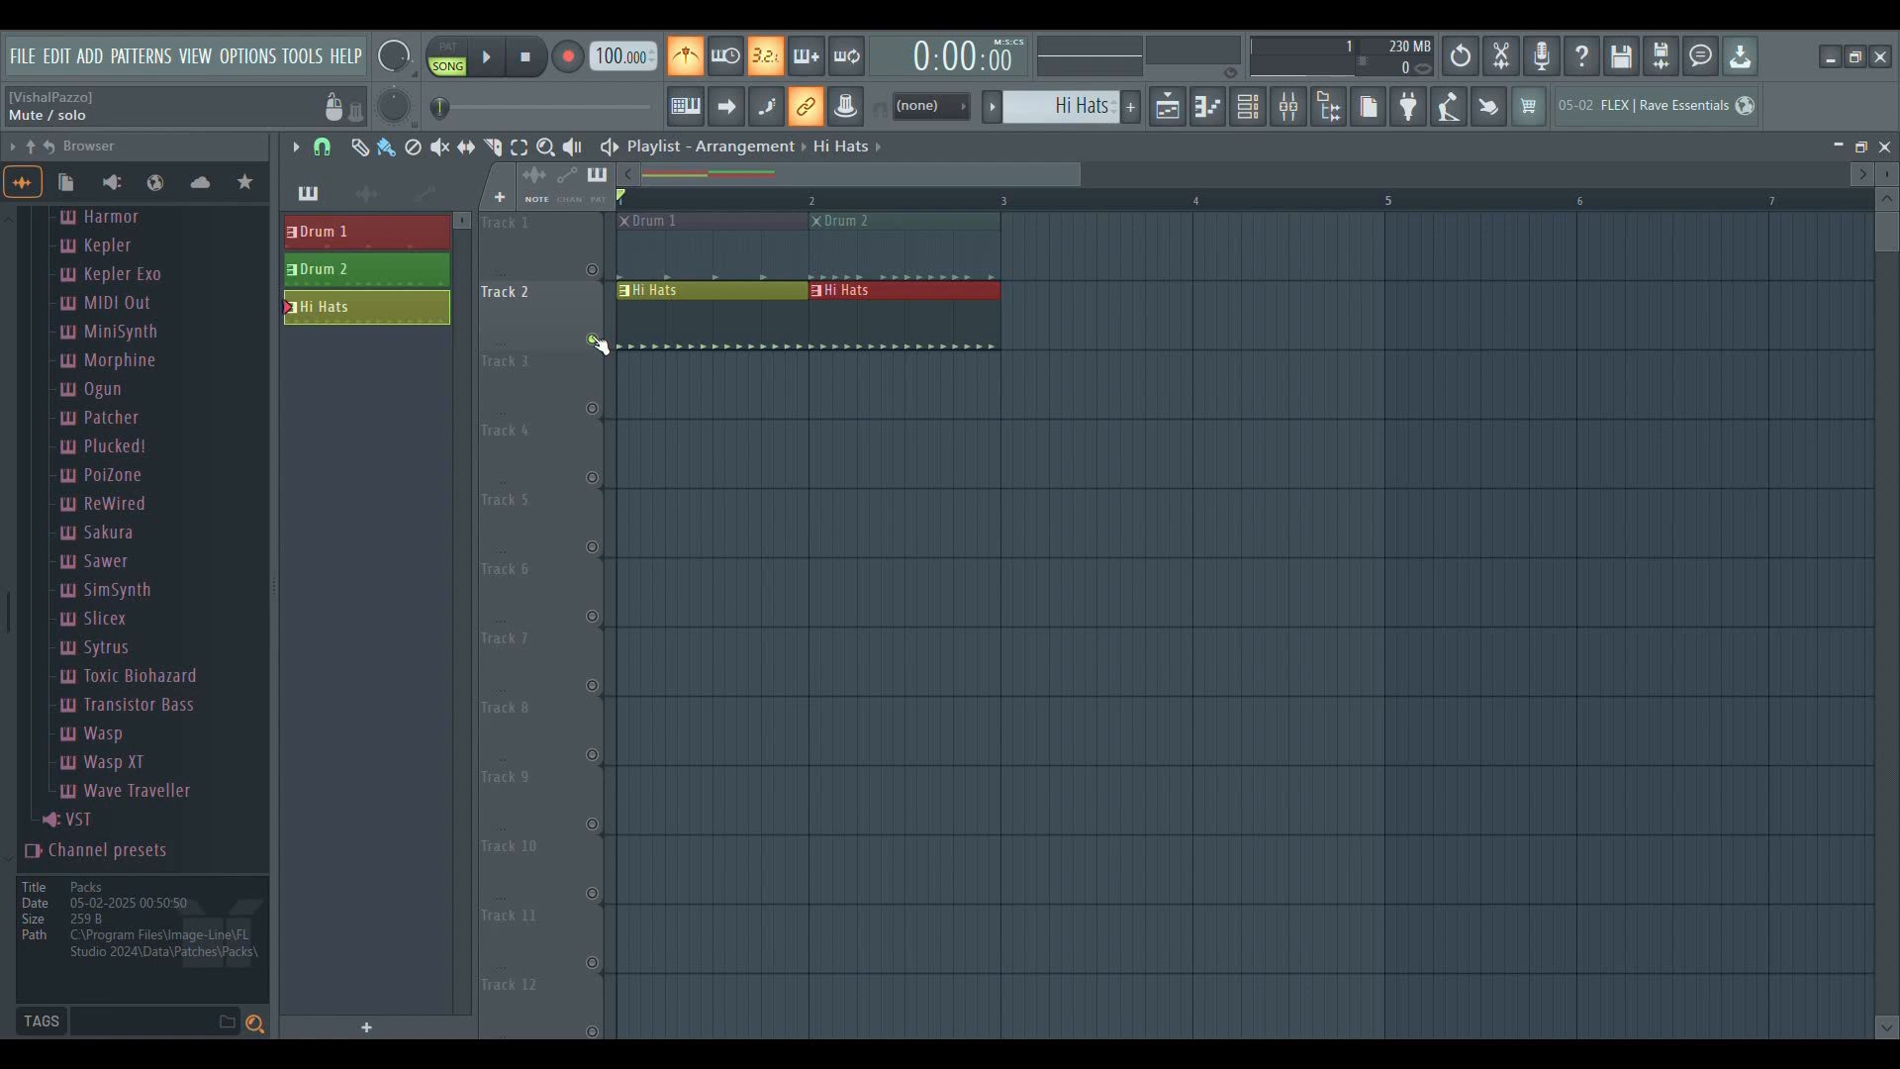
pyautogui.press('space')
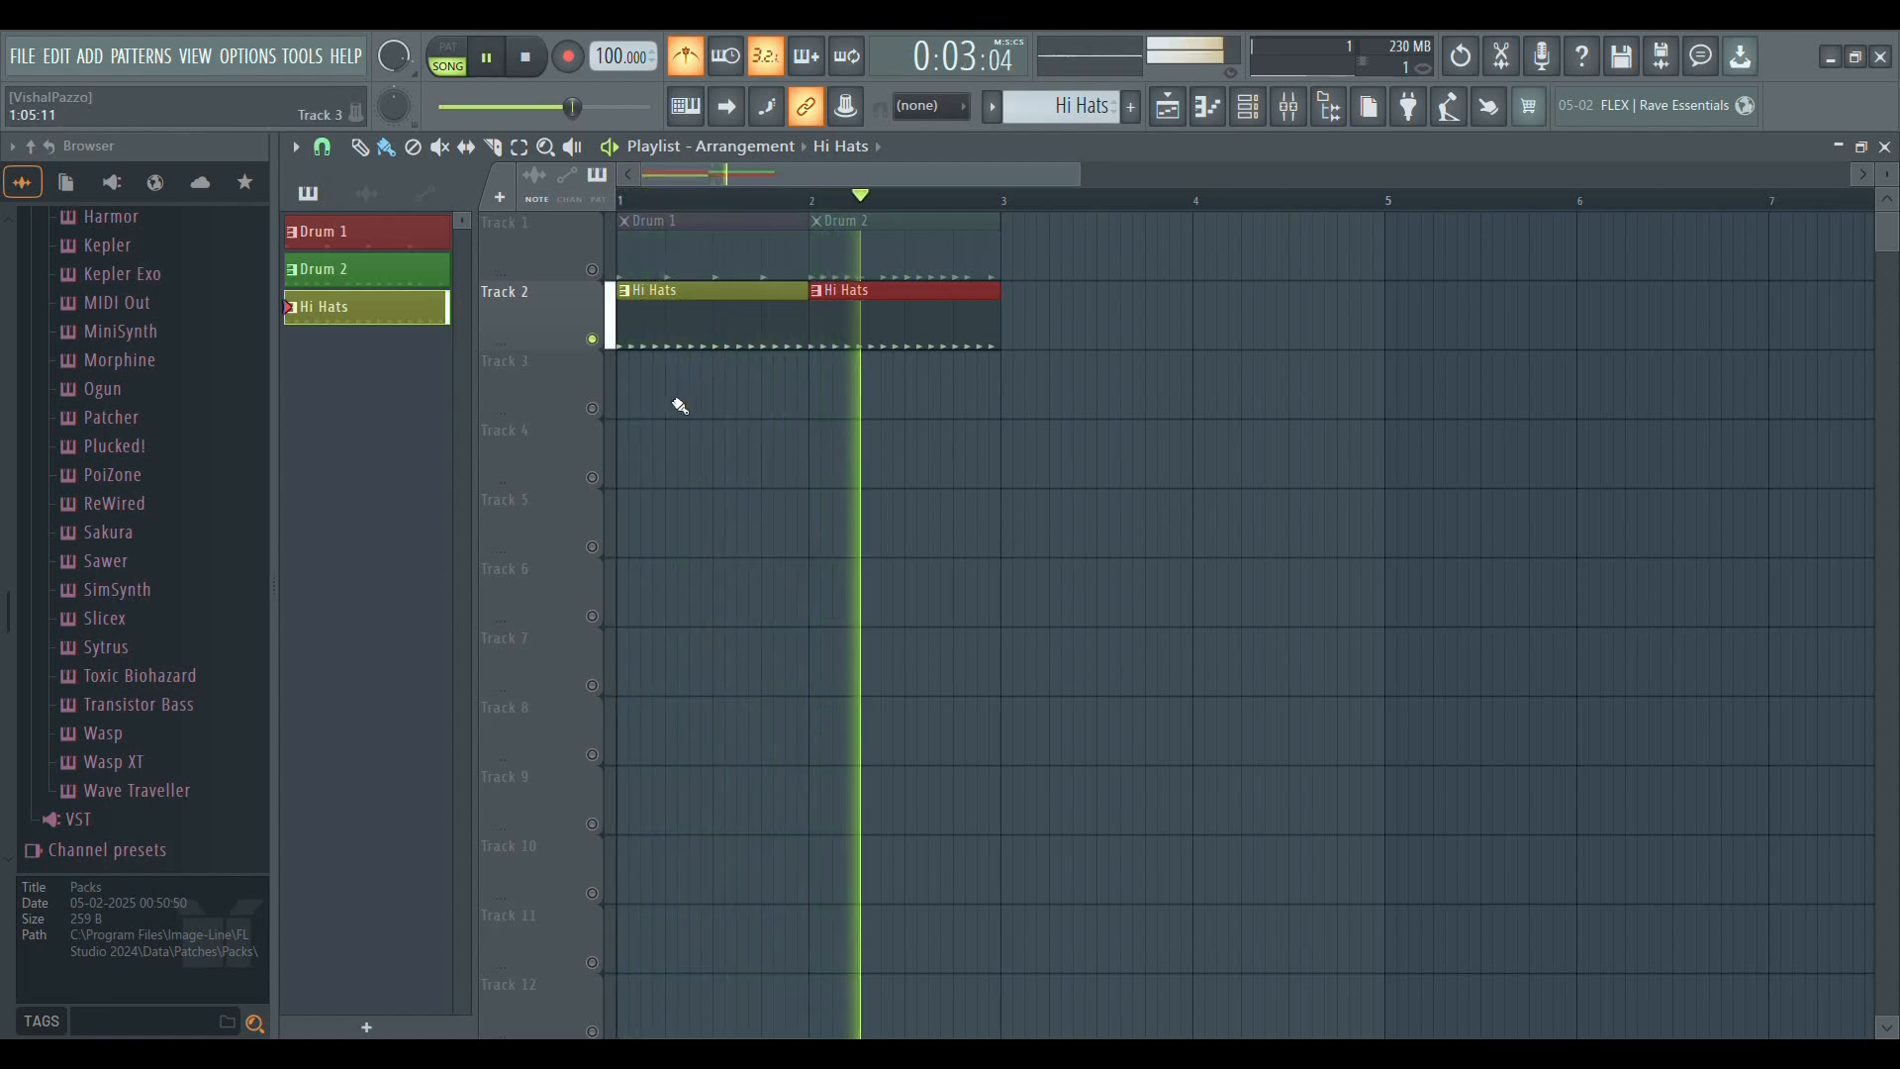
pyautogui.press('space')
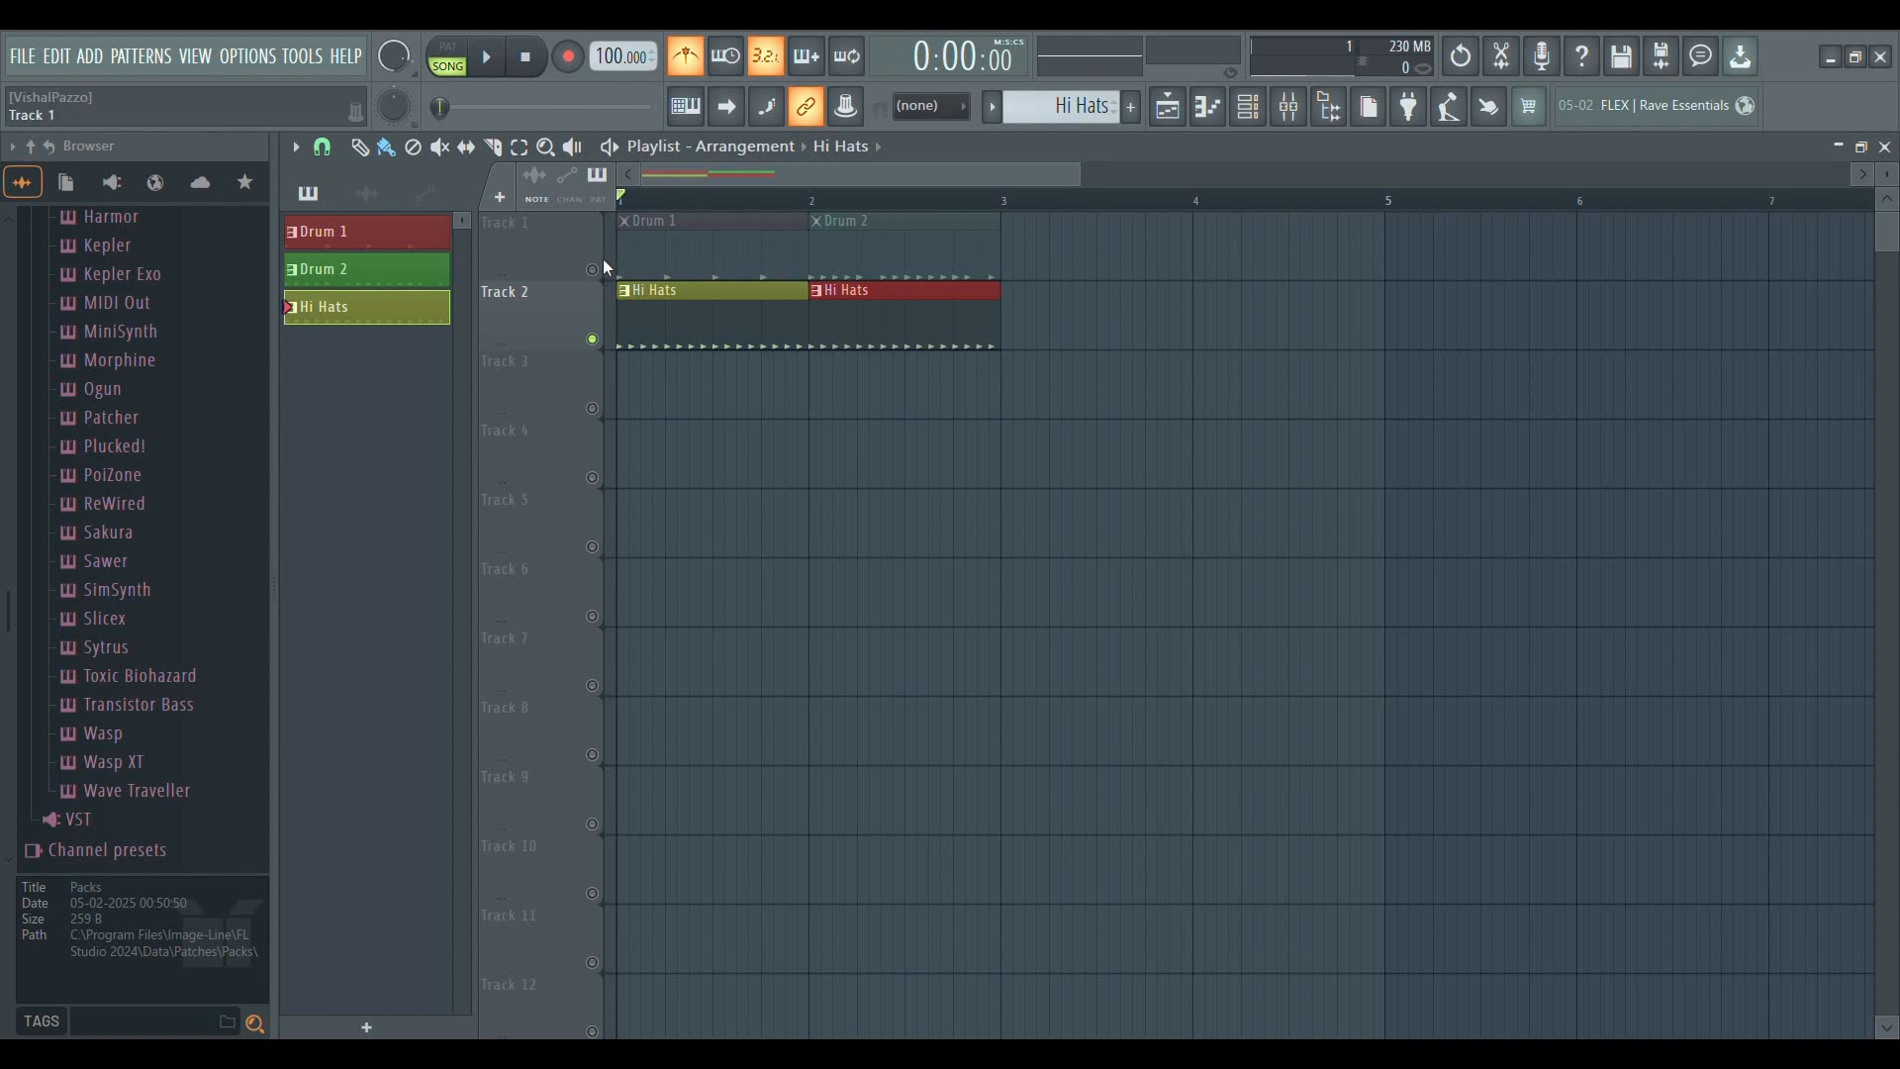
# Solo Track 1, play its drum clips alone, and toggle the solo until all tracks are active
pyautogui.rightClick(593, 269)
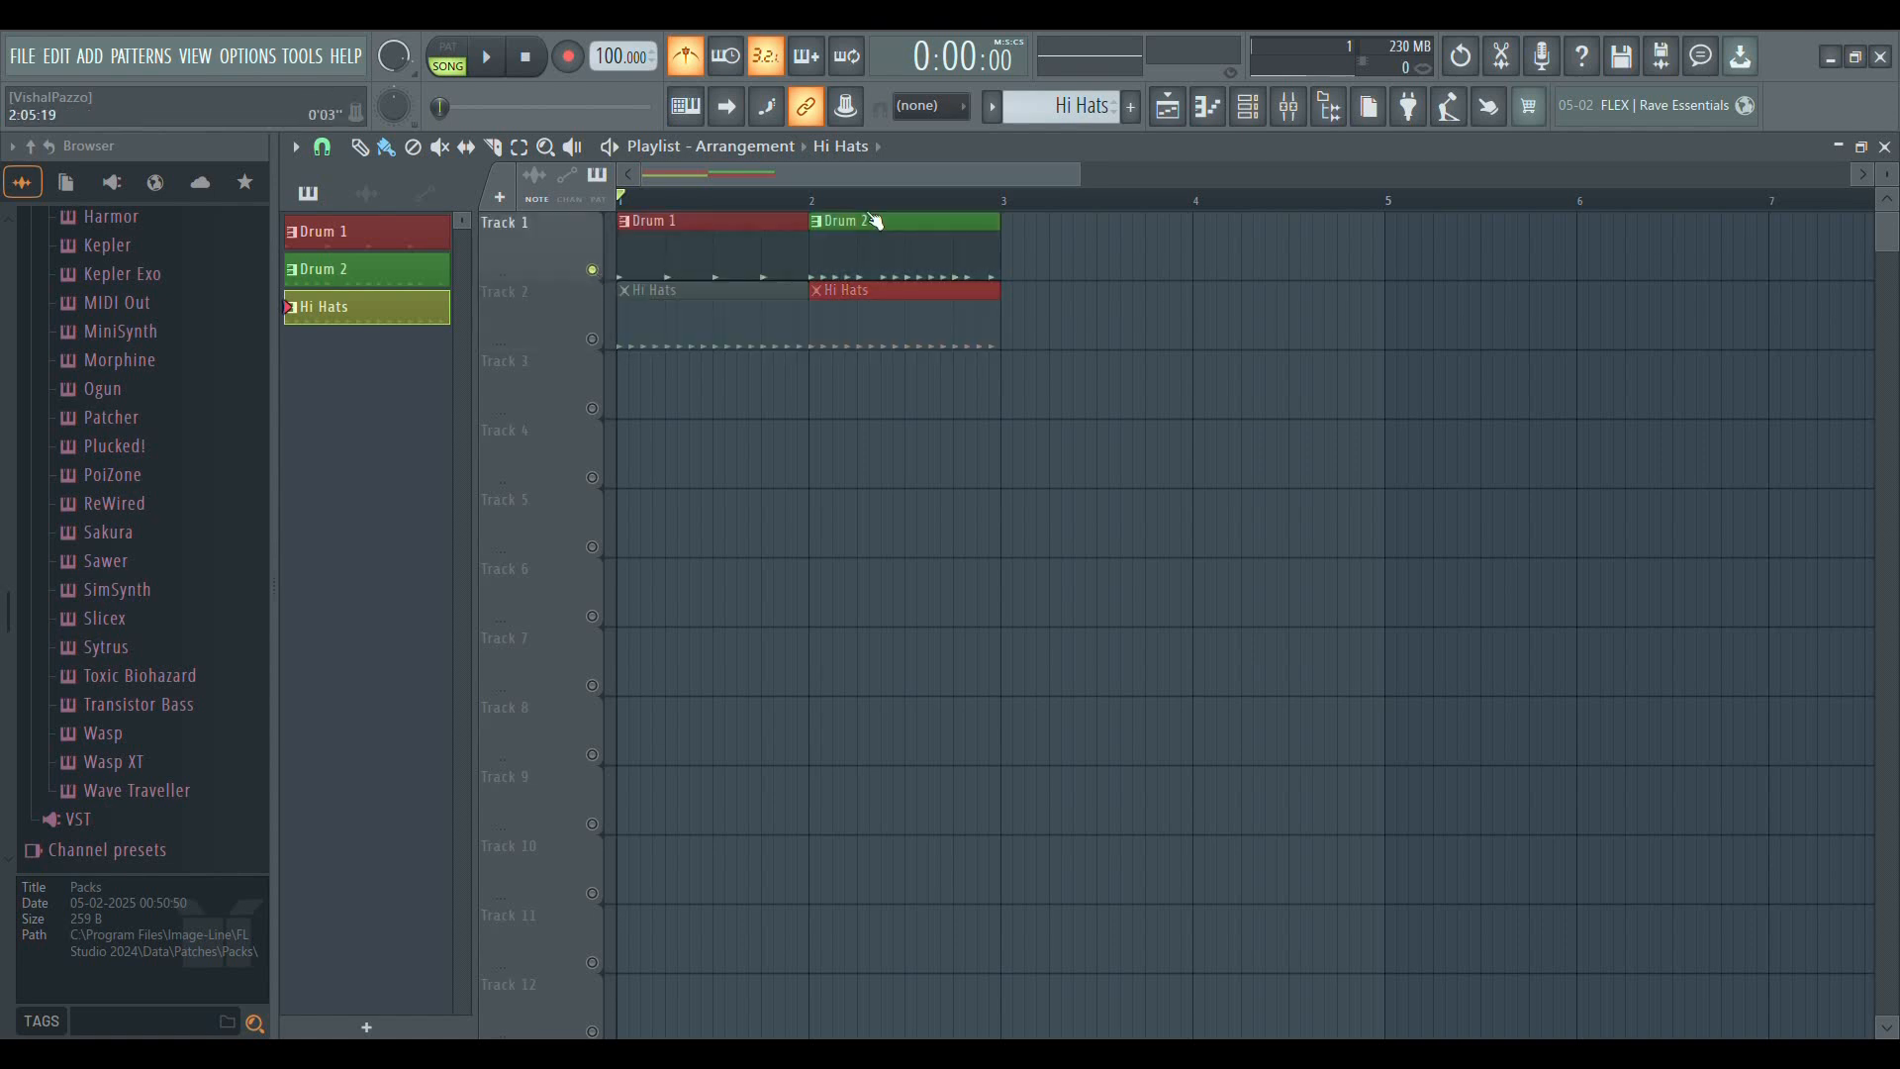
pyautogui.press('space')
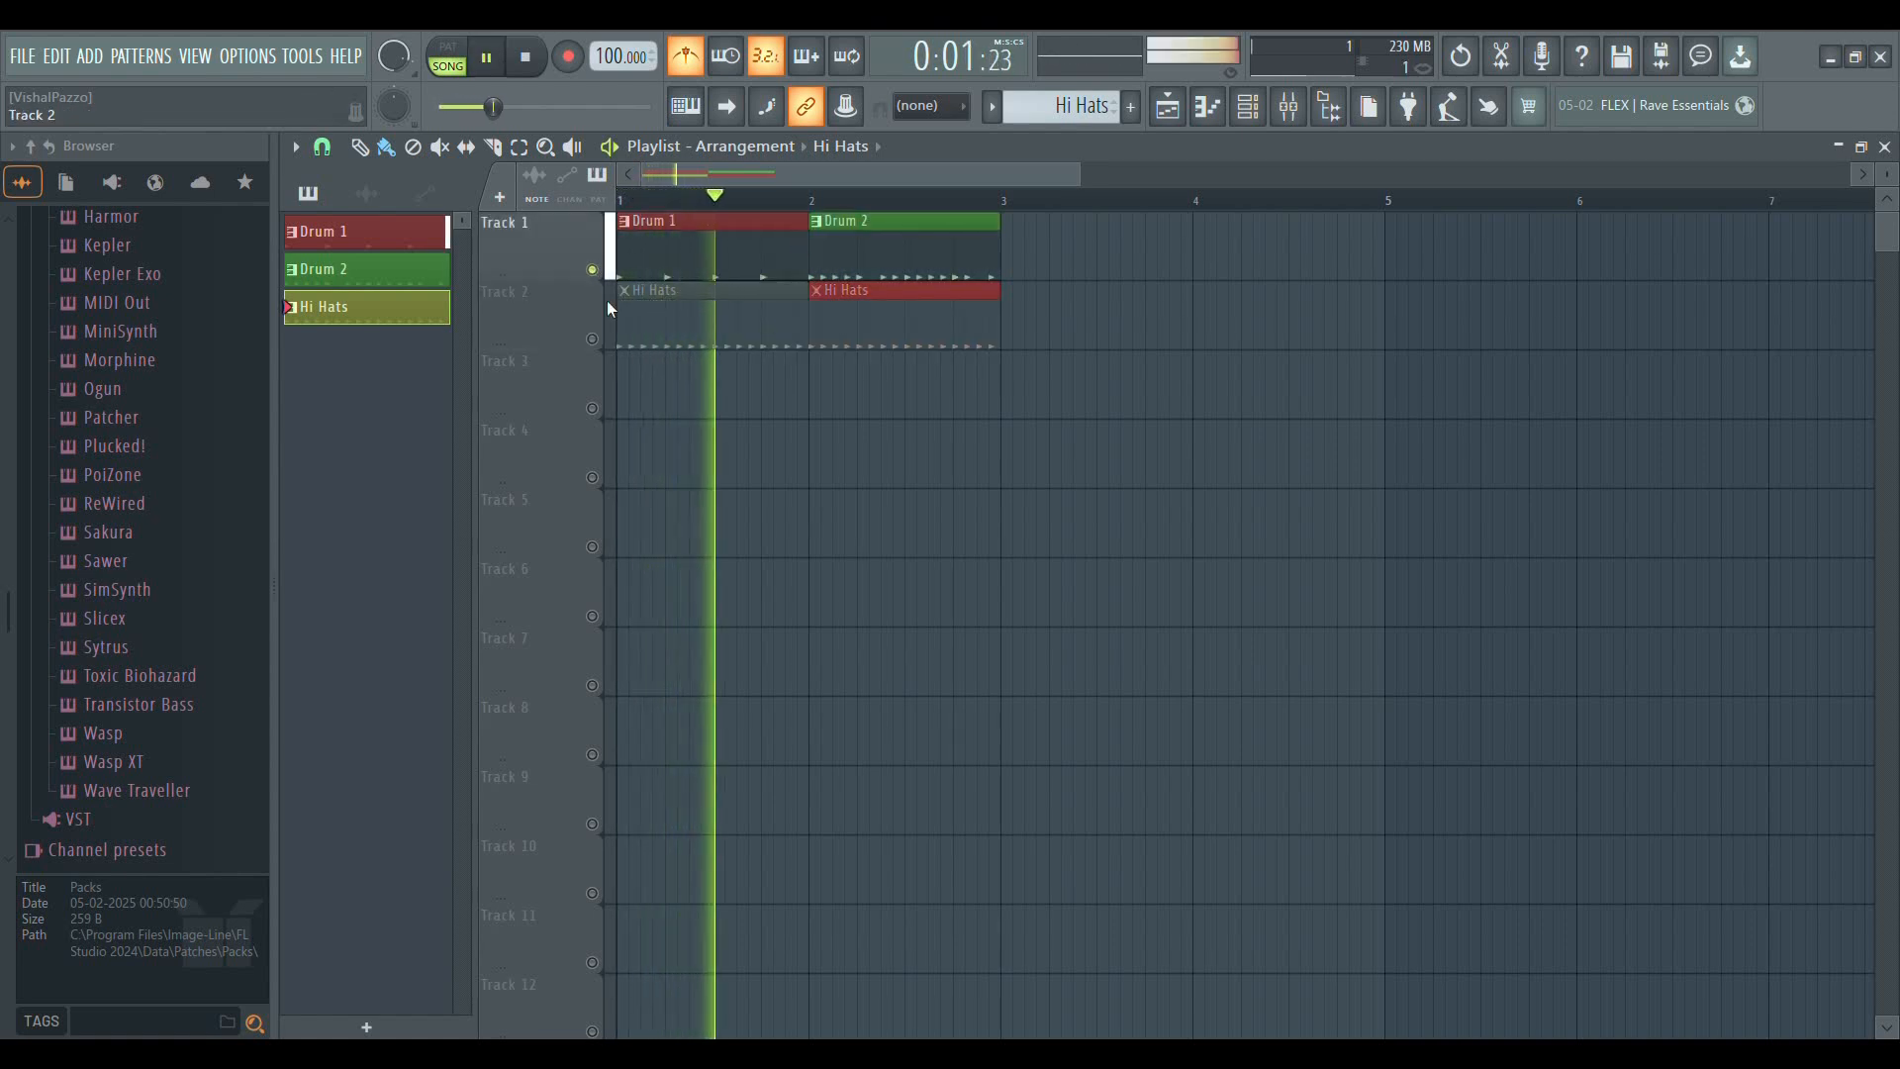
pyautogui.press('space')
pyautogui.rightClick(594, 270)
pyautogui.rightClick(595, 270)
pyautogui.rightClick(596, 268)
pyautogui.rightClick(594, 269)
pyautogui.rightClick(594, 270)
pyautogui.rightClick(595, 269)
pyautogui.rightClick(595, 270)
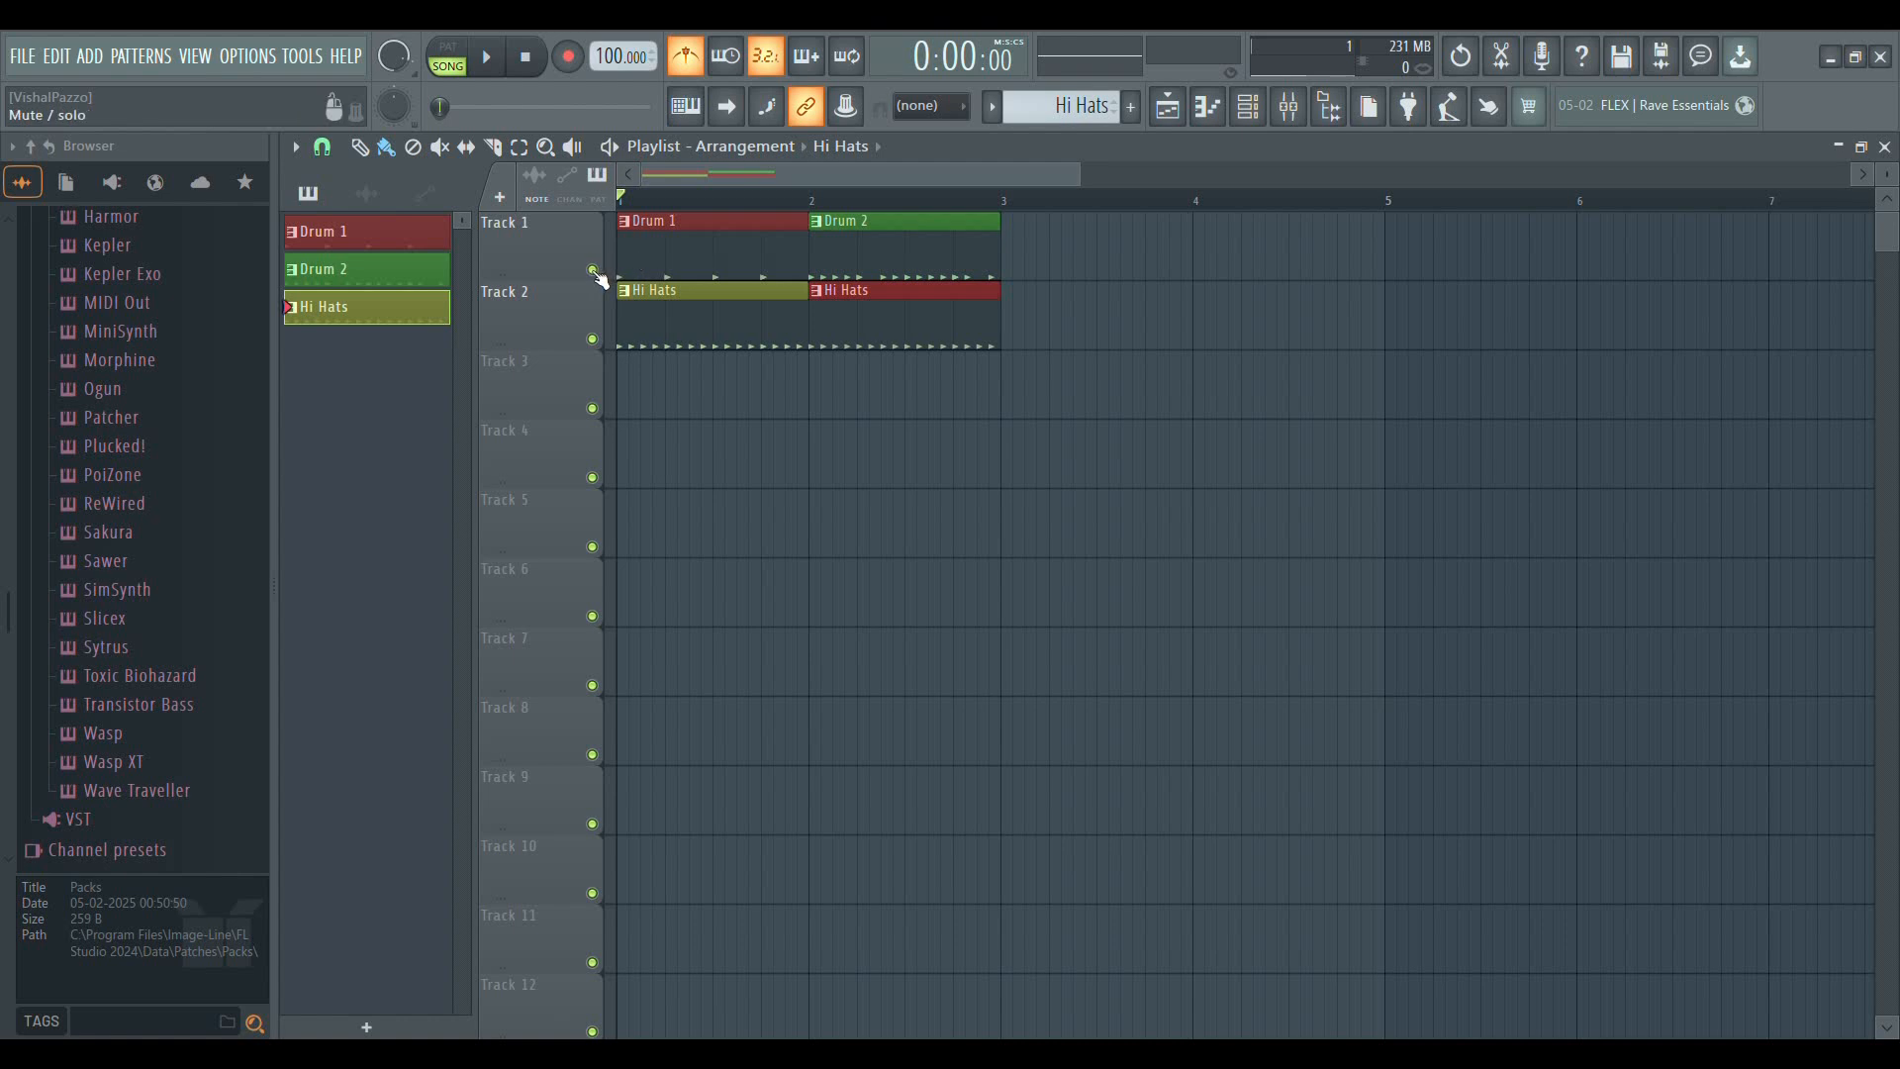
# Mute Track 1, play the Hi Hats clips on Track 2 alone, and unmute Track 1 again
pyautogui.click(594, 270)
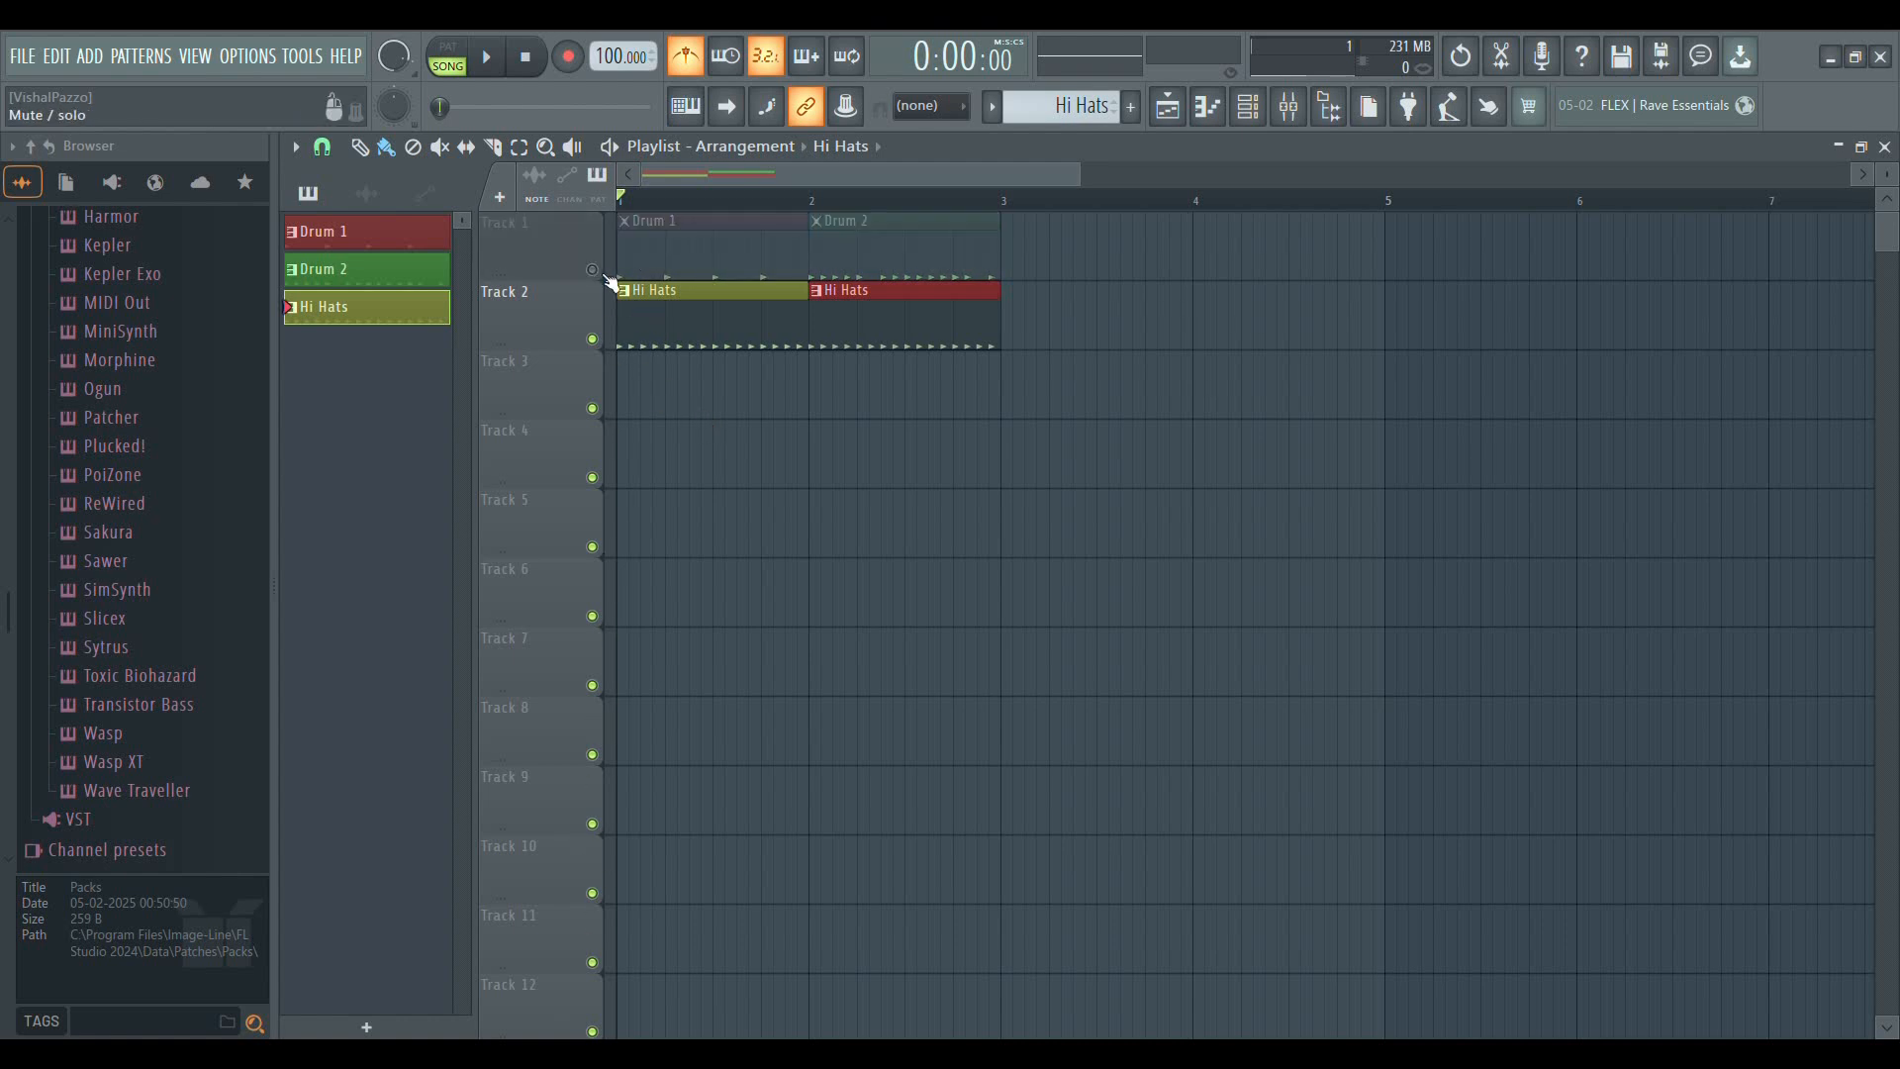
pyautogui.press('space')
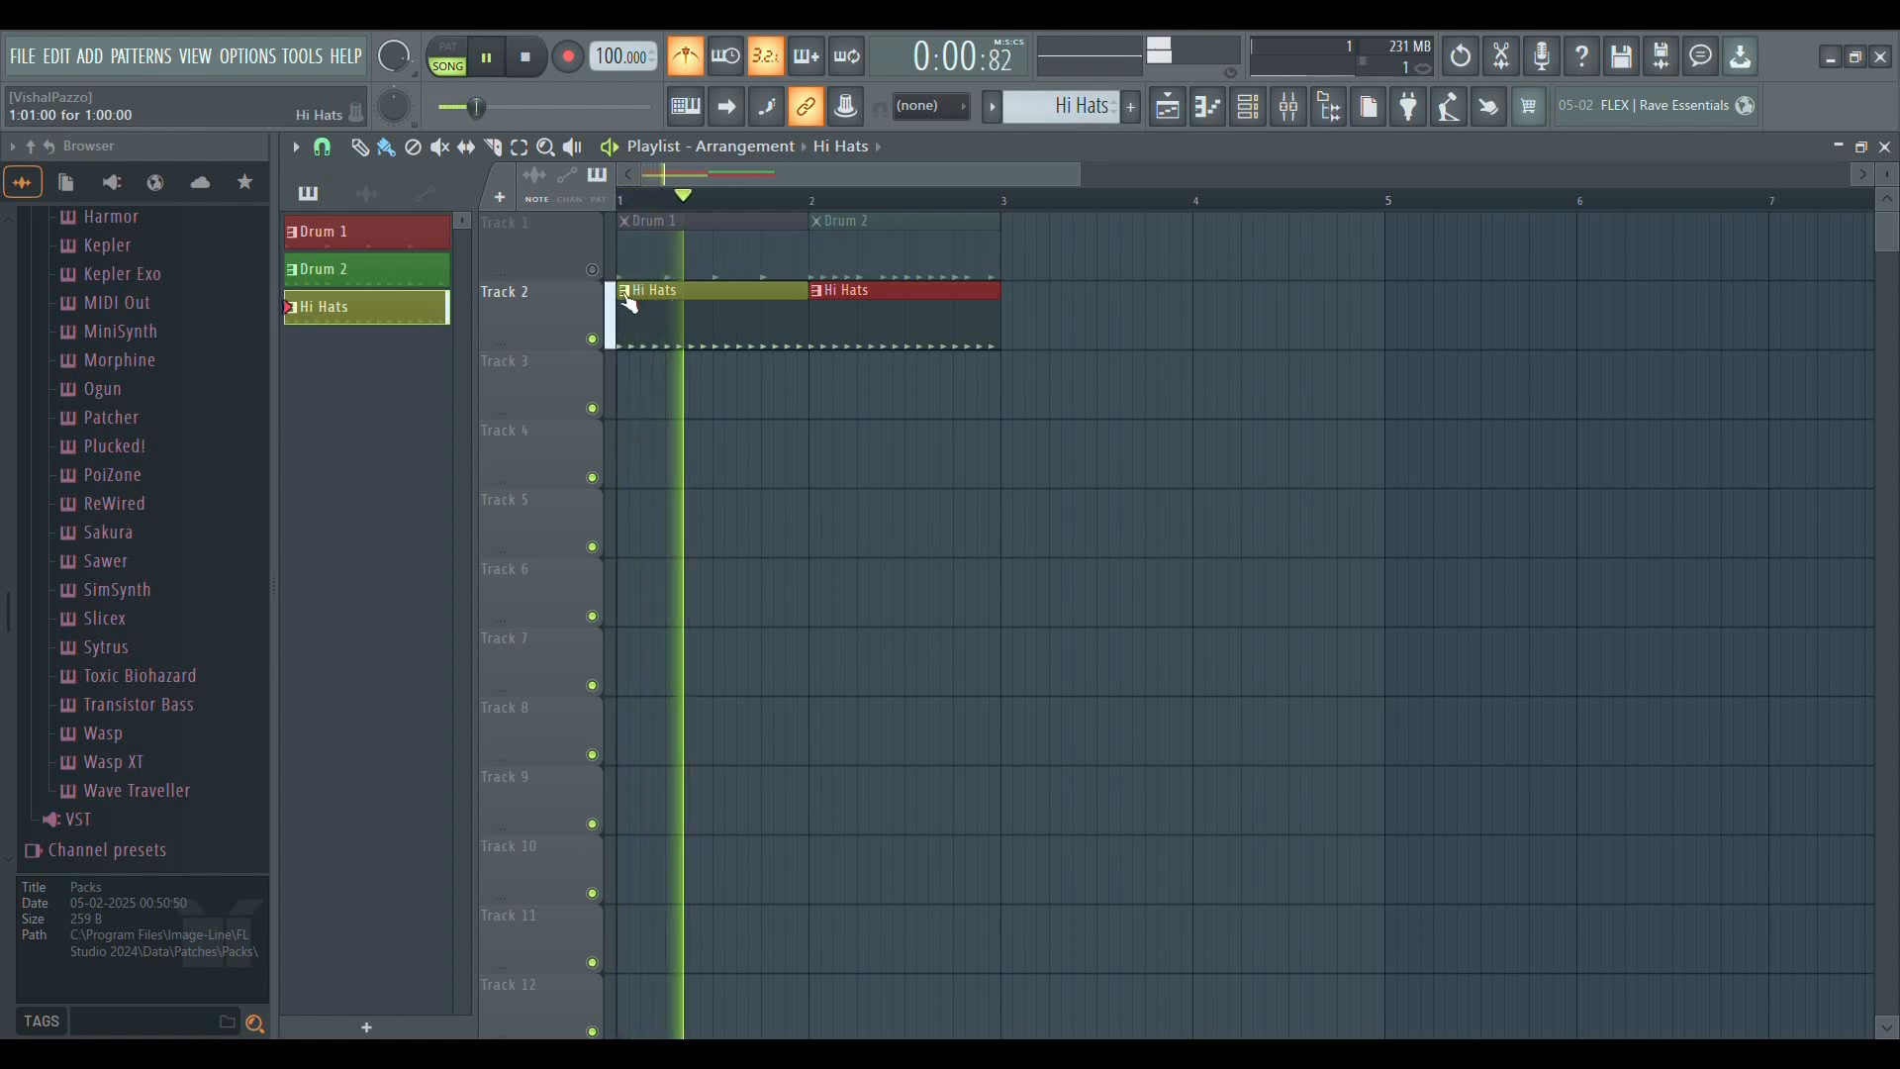
pyautogui.click(594, 271)
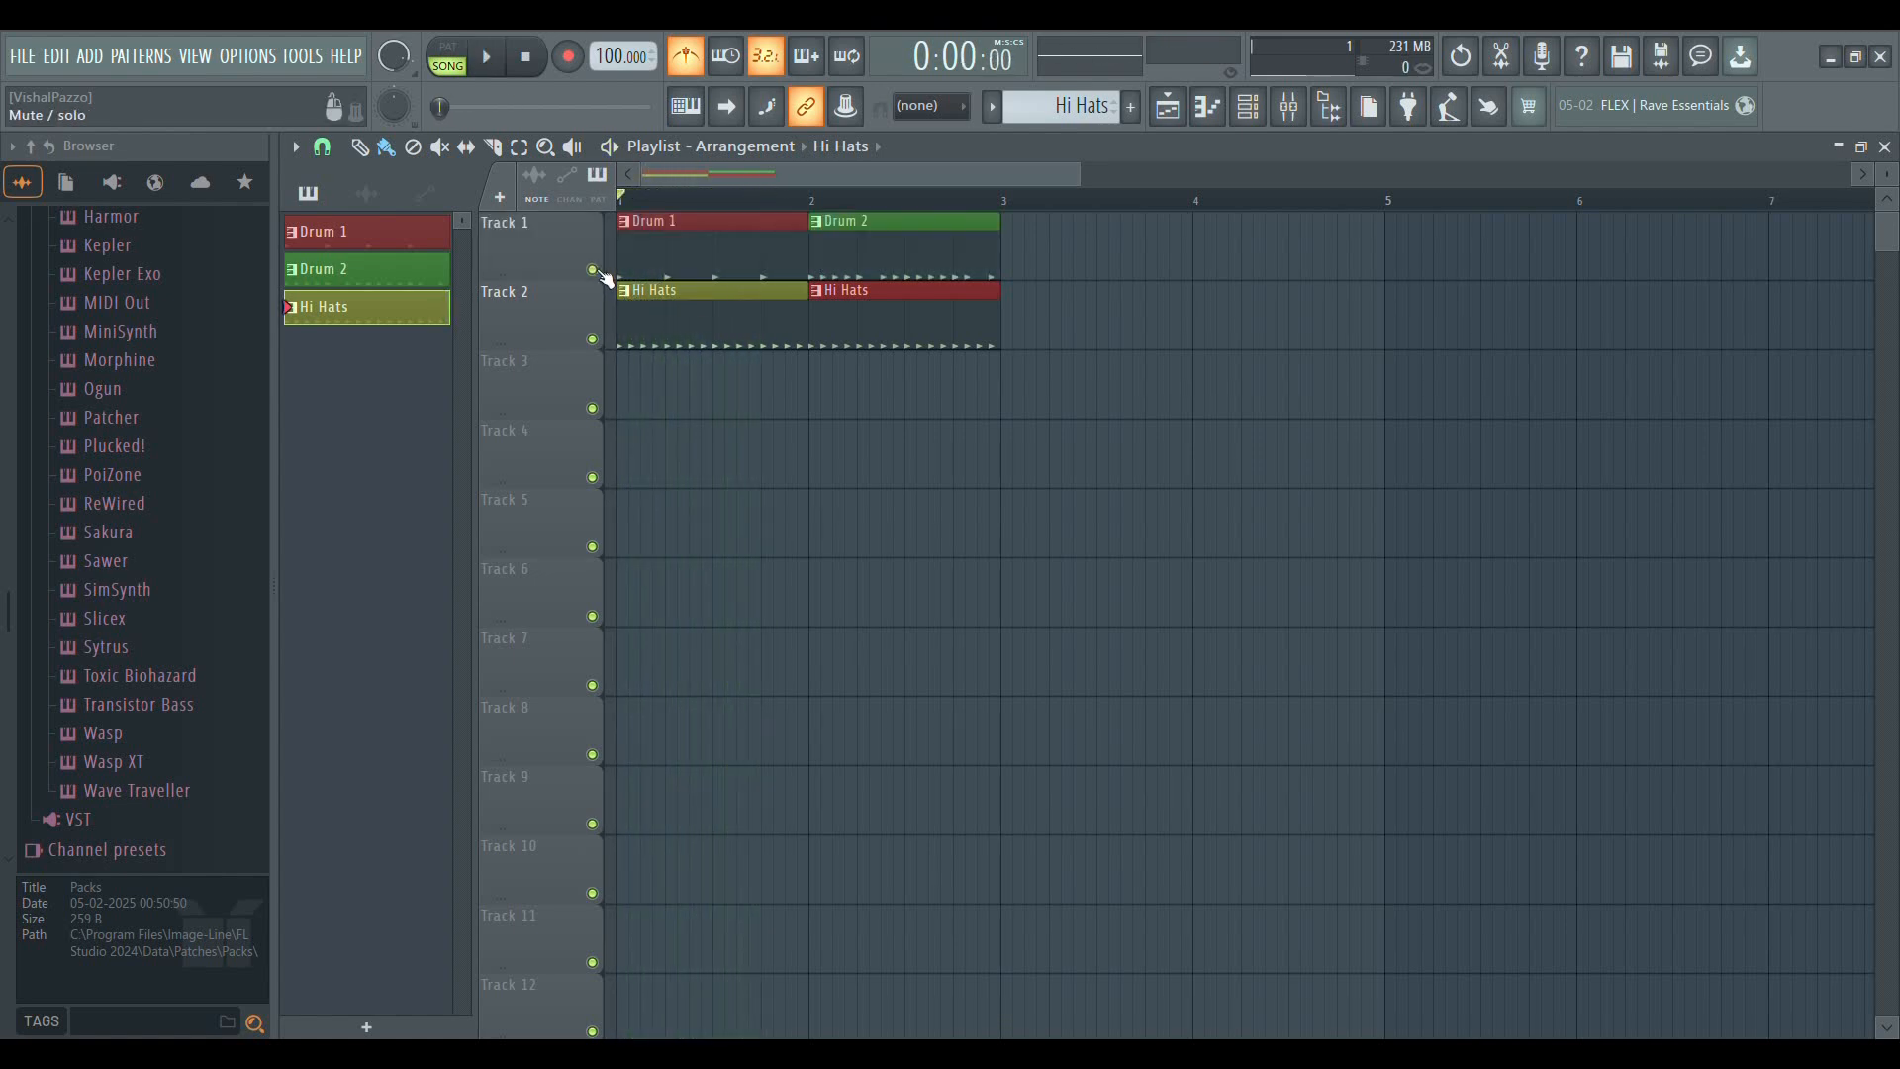
pyautogui.press('space')
# Delete the Drum 2 clip from Track 1, make Drum 2 the active pattern and place it back at bar 2
pyautogui.rightClick(1023, 264)
pyautogui.rightClick(823, 272)
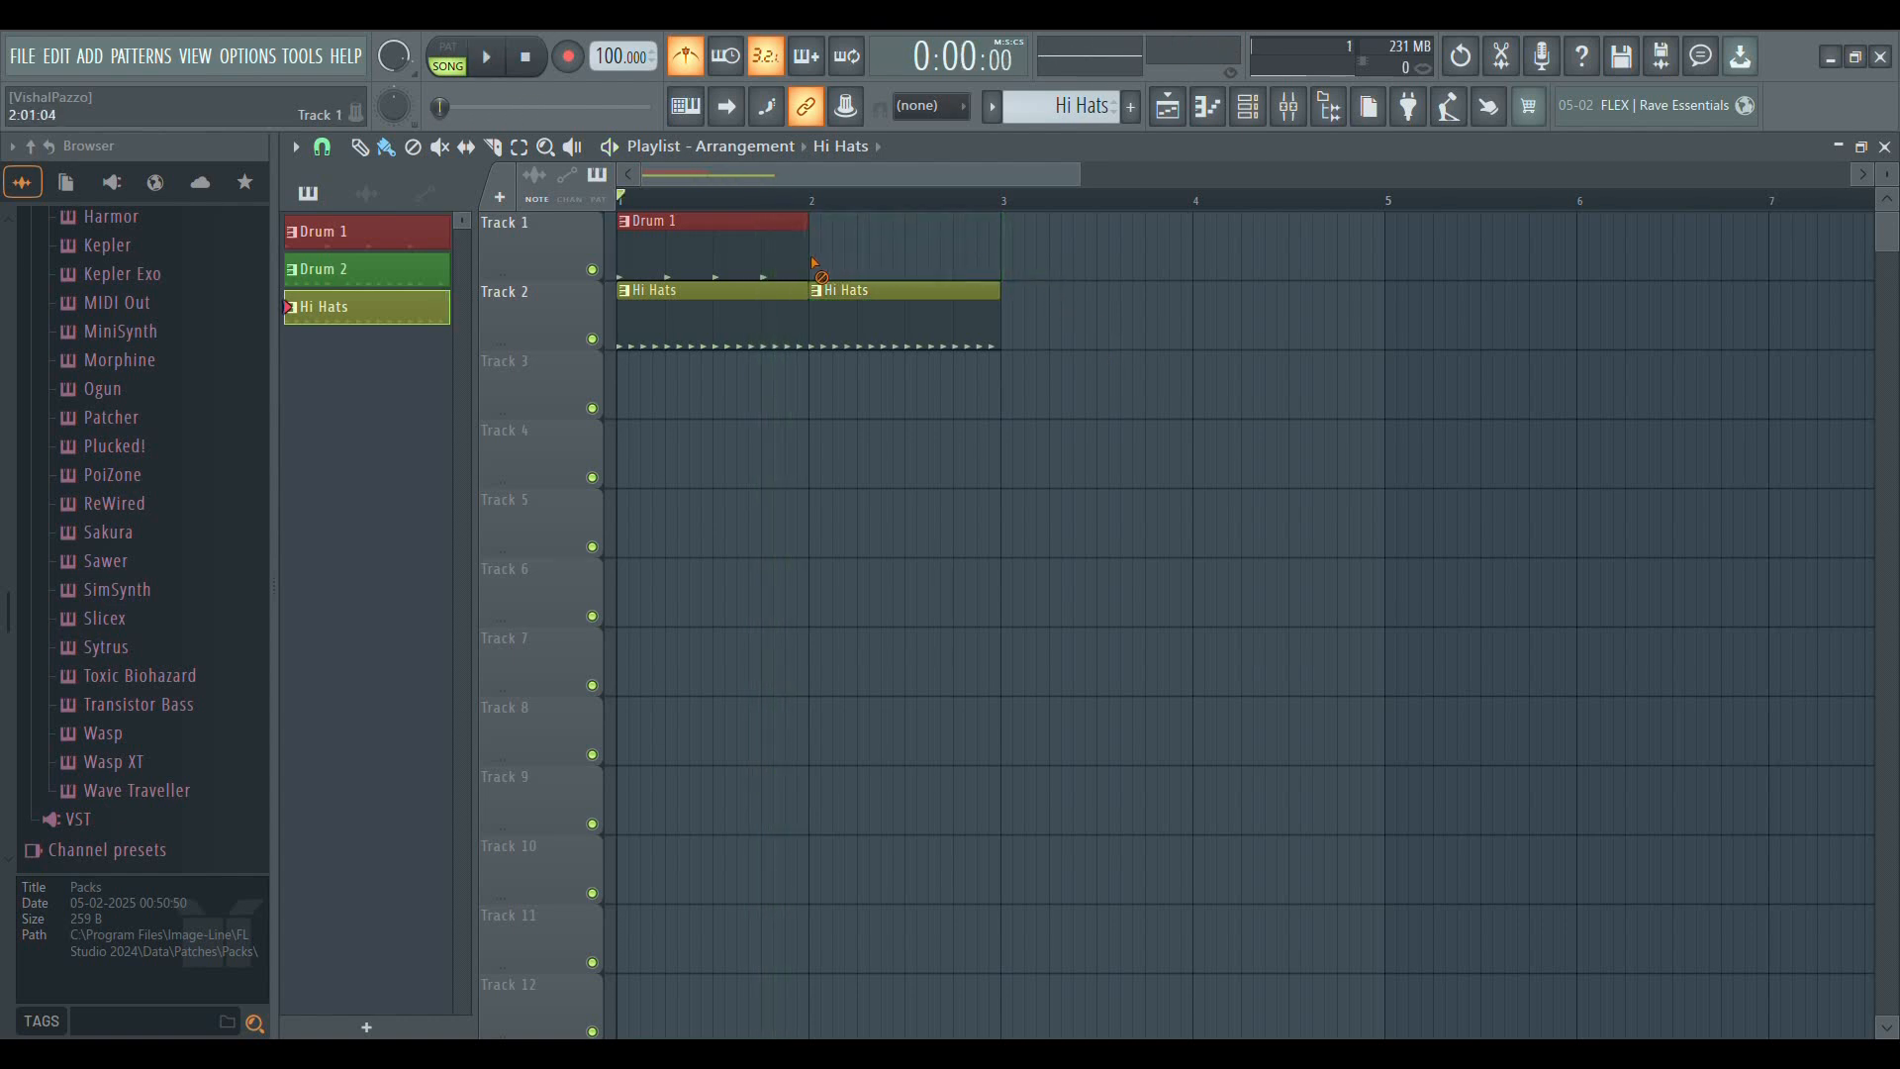
pyautogui.click(764, 259)
pyautogui.scroll(-1, 1103, 111)
pyautogui.click(875, 244)
pyautogui.moveTo(931, 251); pyautogui.dragTo(873, 253)
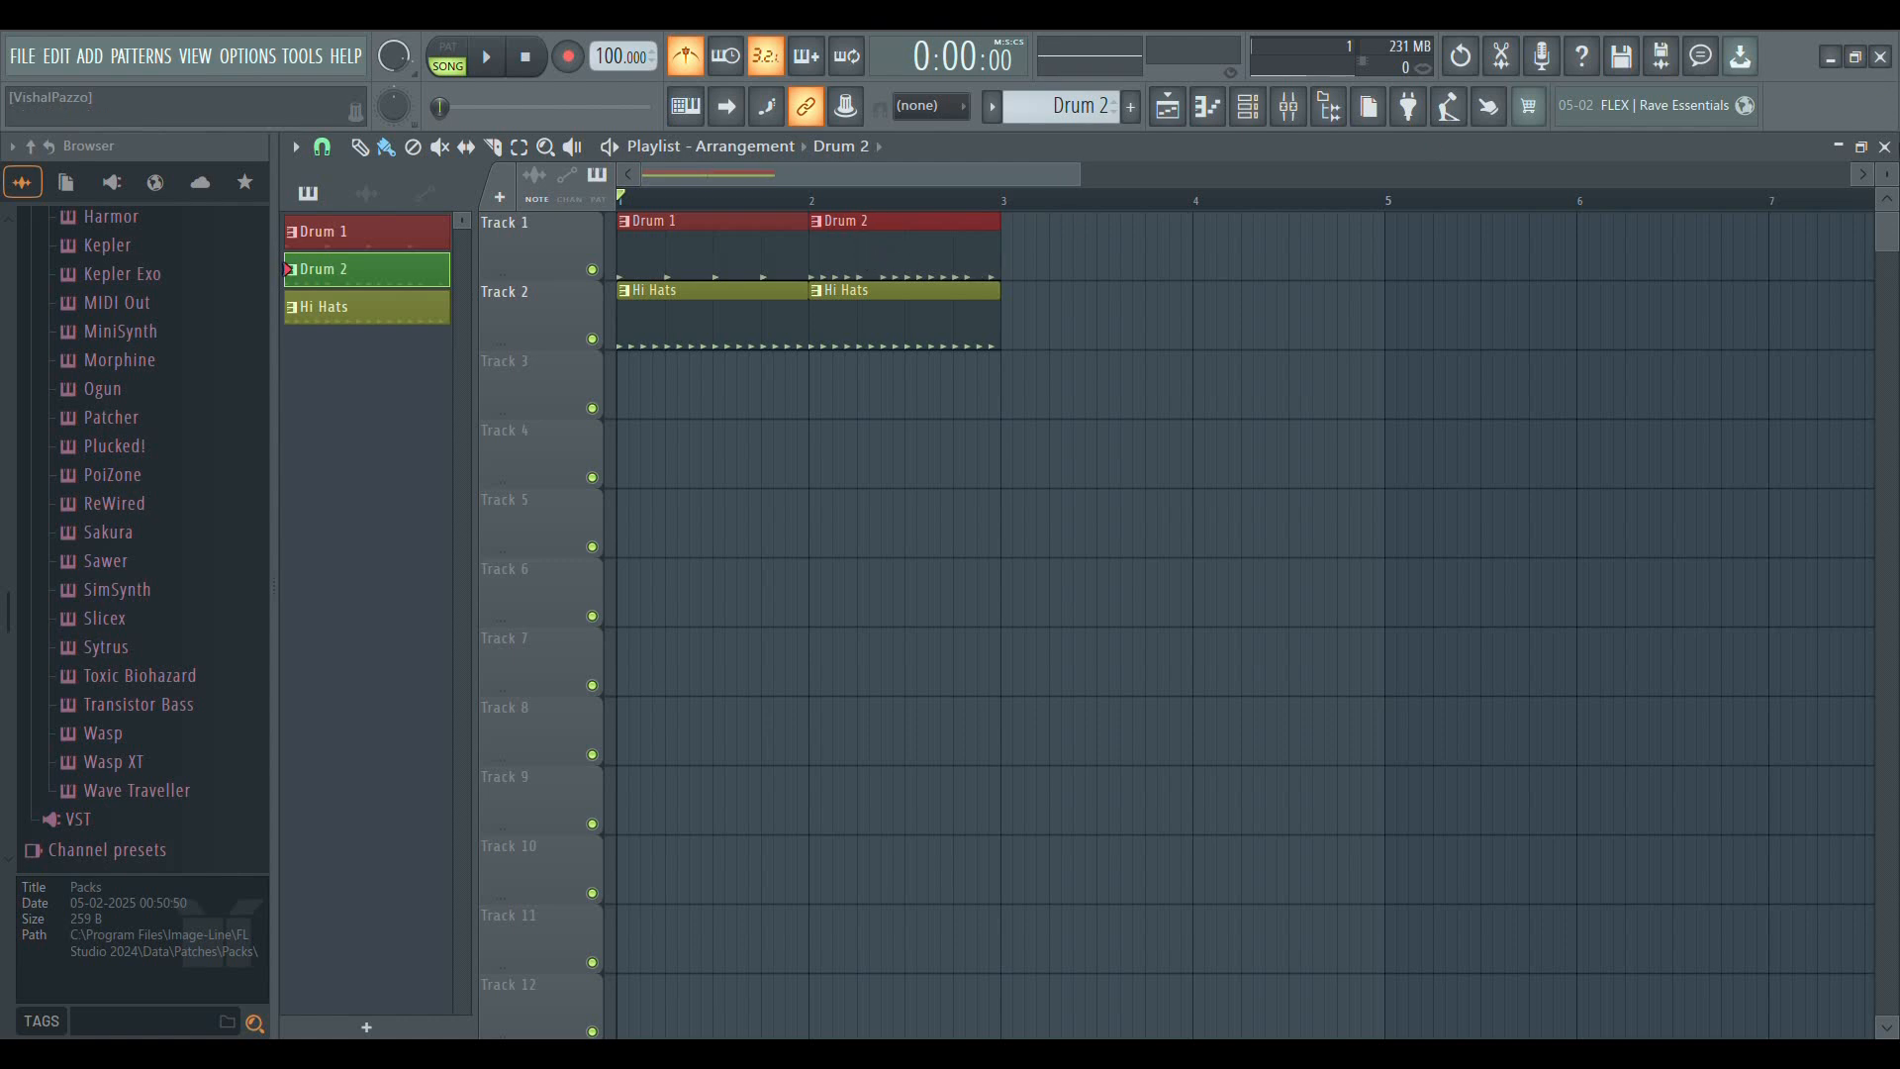
# Close and reopen the playlist and delete all the drum and Hi Hats clips from Tracks 1 and 2
pyautogui.click(1885, 146)
pyautogui.click(1166, 107)
pyautogui.rightClick(900, 261)
pyautogui.rightClick(732, 254)
pyautogui.rightClick(733, 315)
pyautogui.rightClick(935, 342)
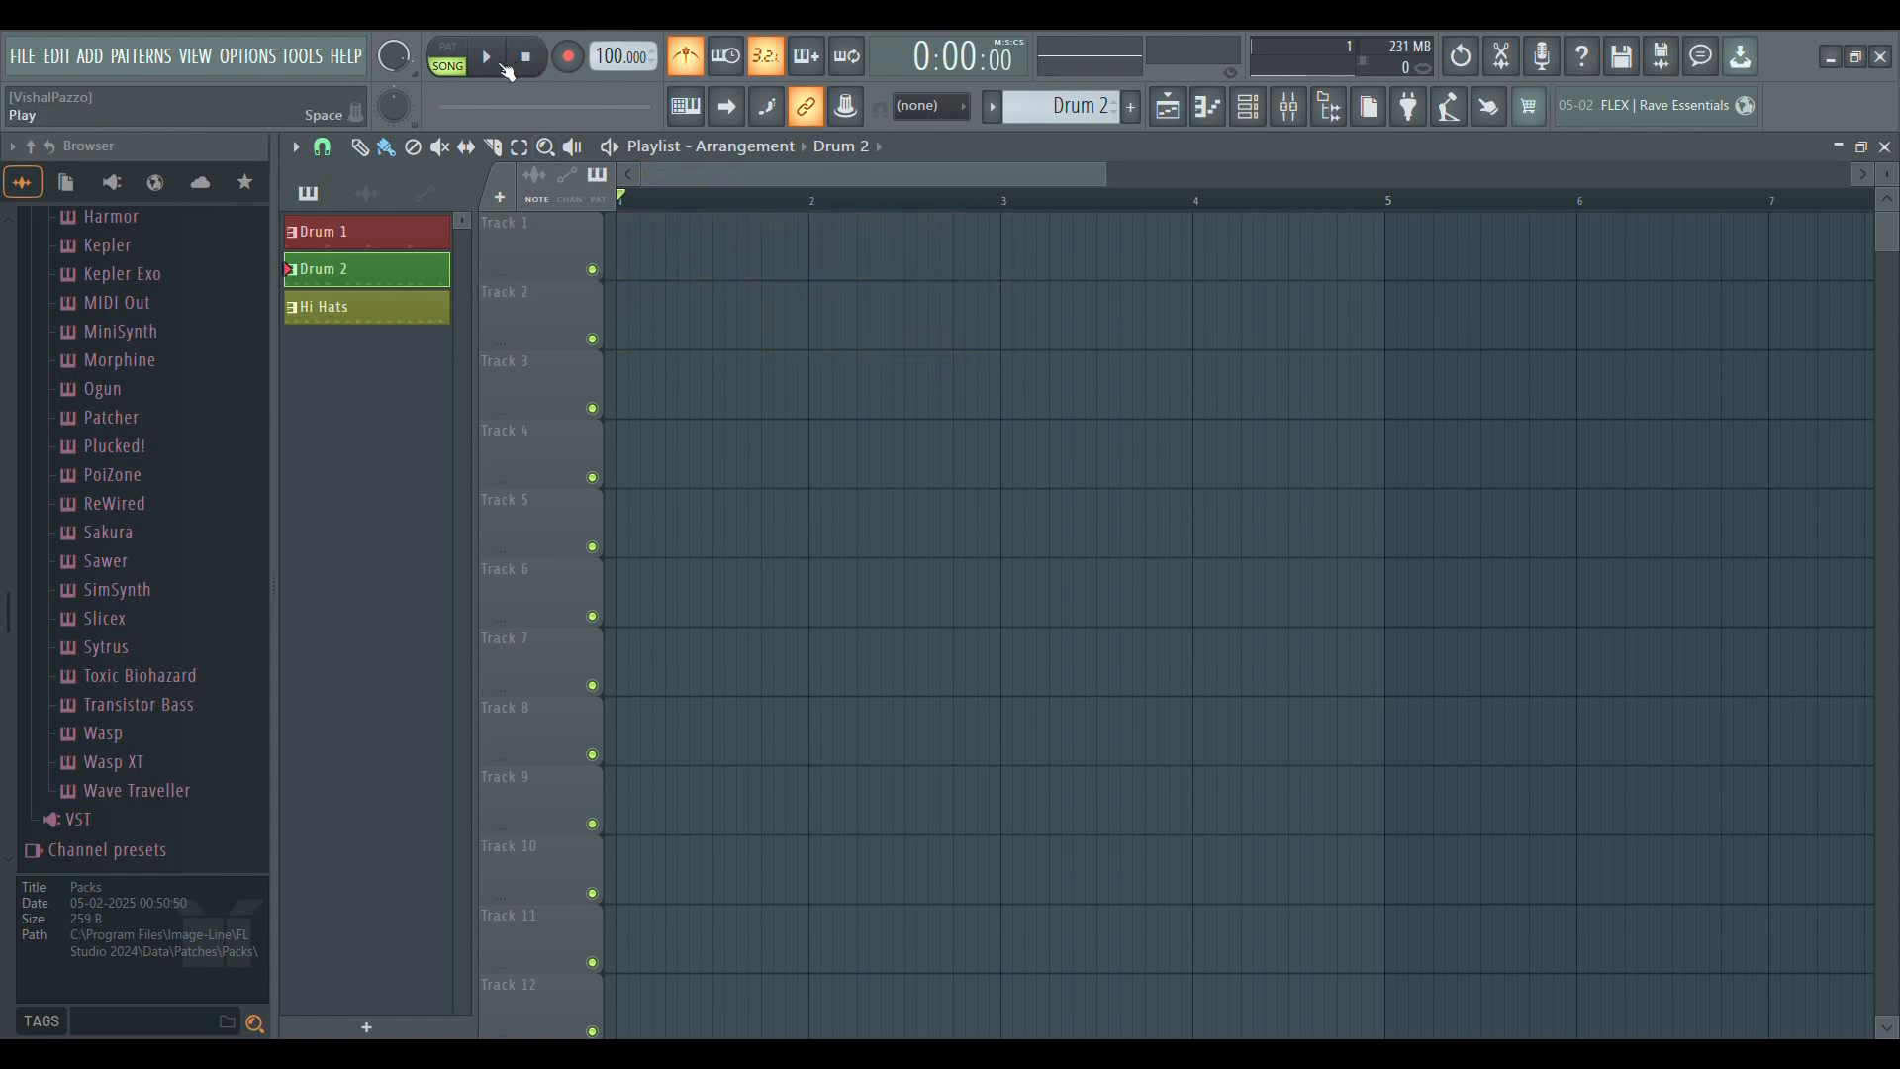
# Play the empty arrangement with the metronome on, and play it again with the metronome off
pyautogui.click(507, 61)
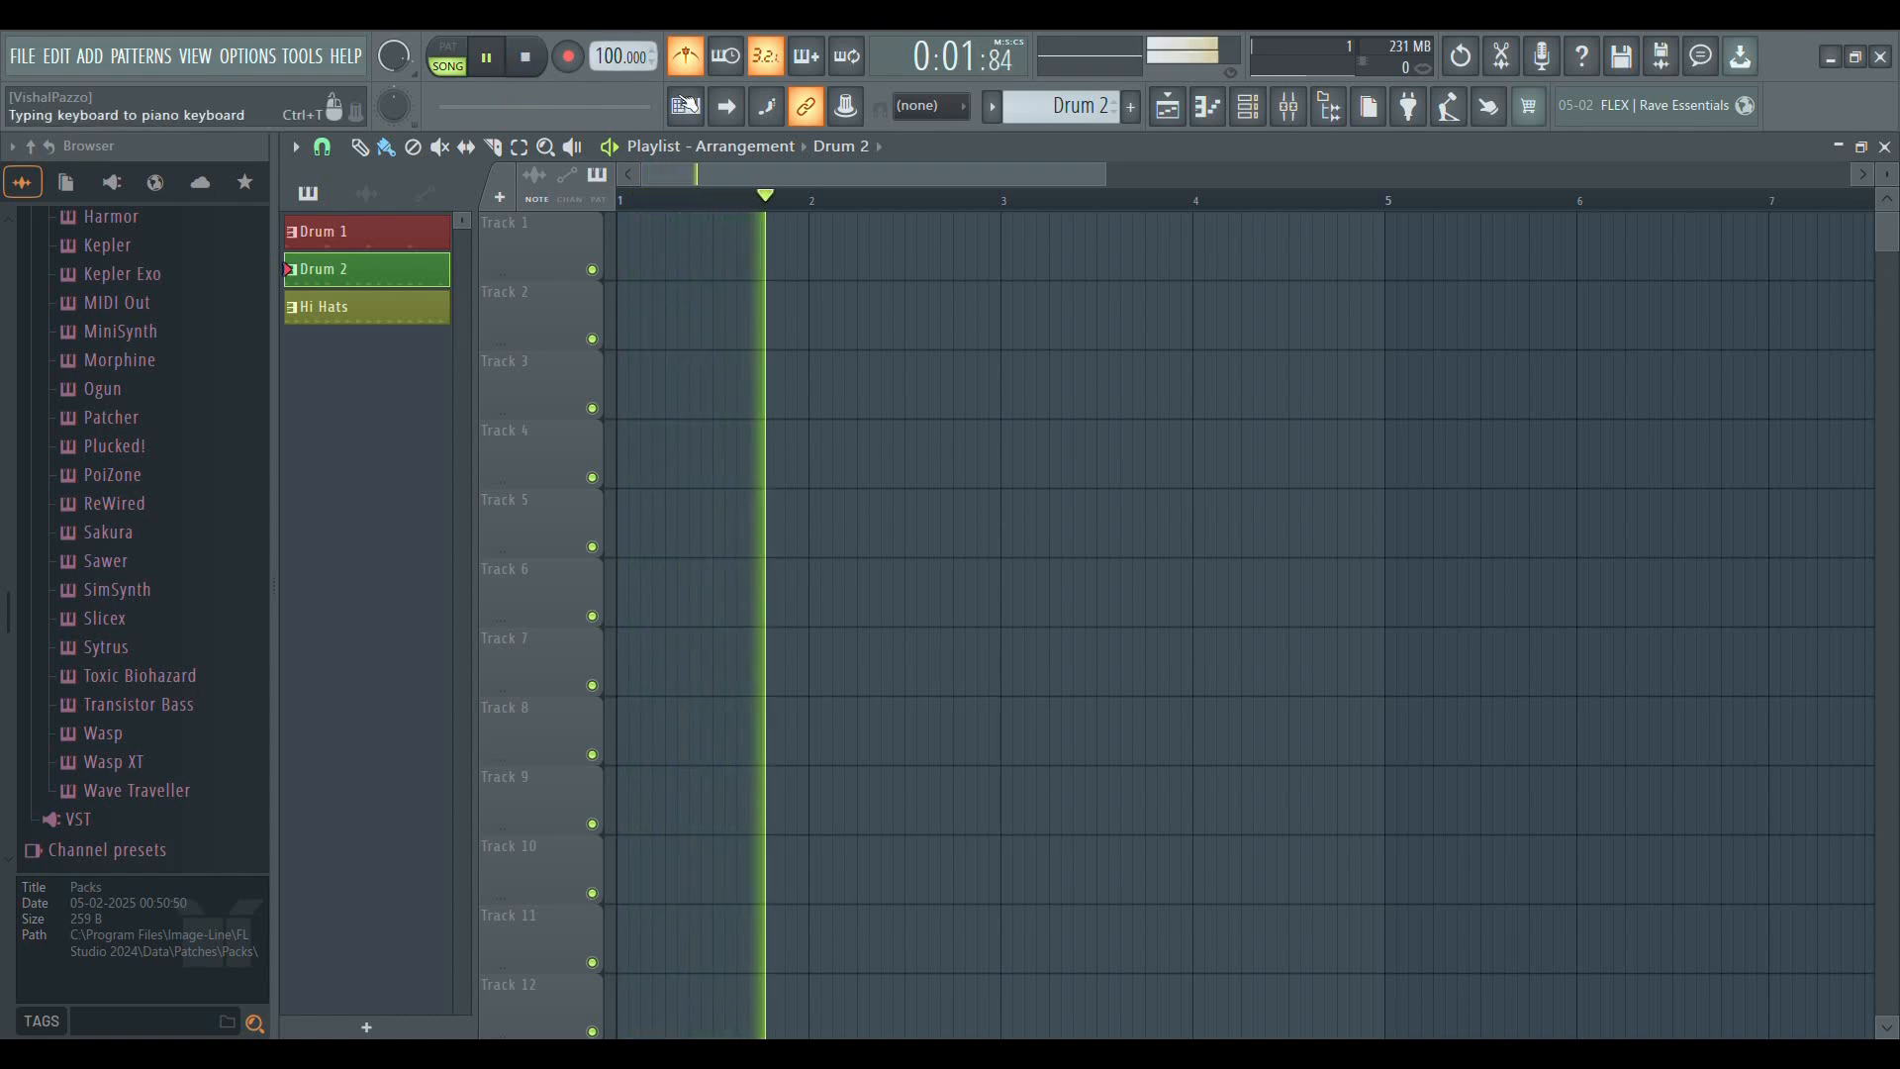
pyautogui.press('space')
pyautogui.click(685, 61)
pyautogui.press('space')
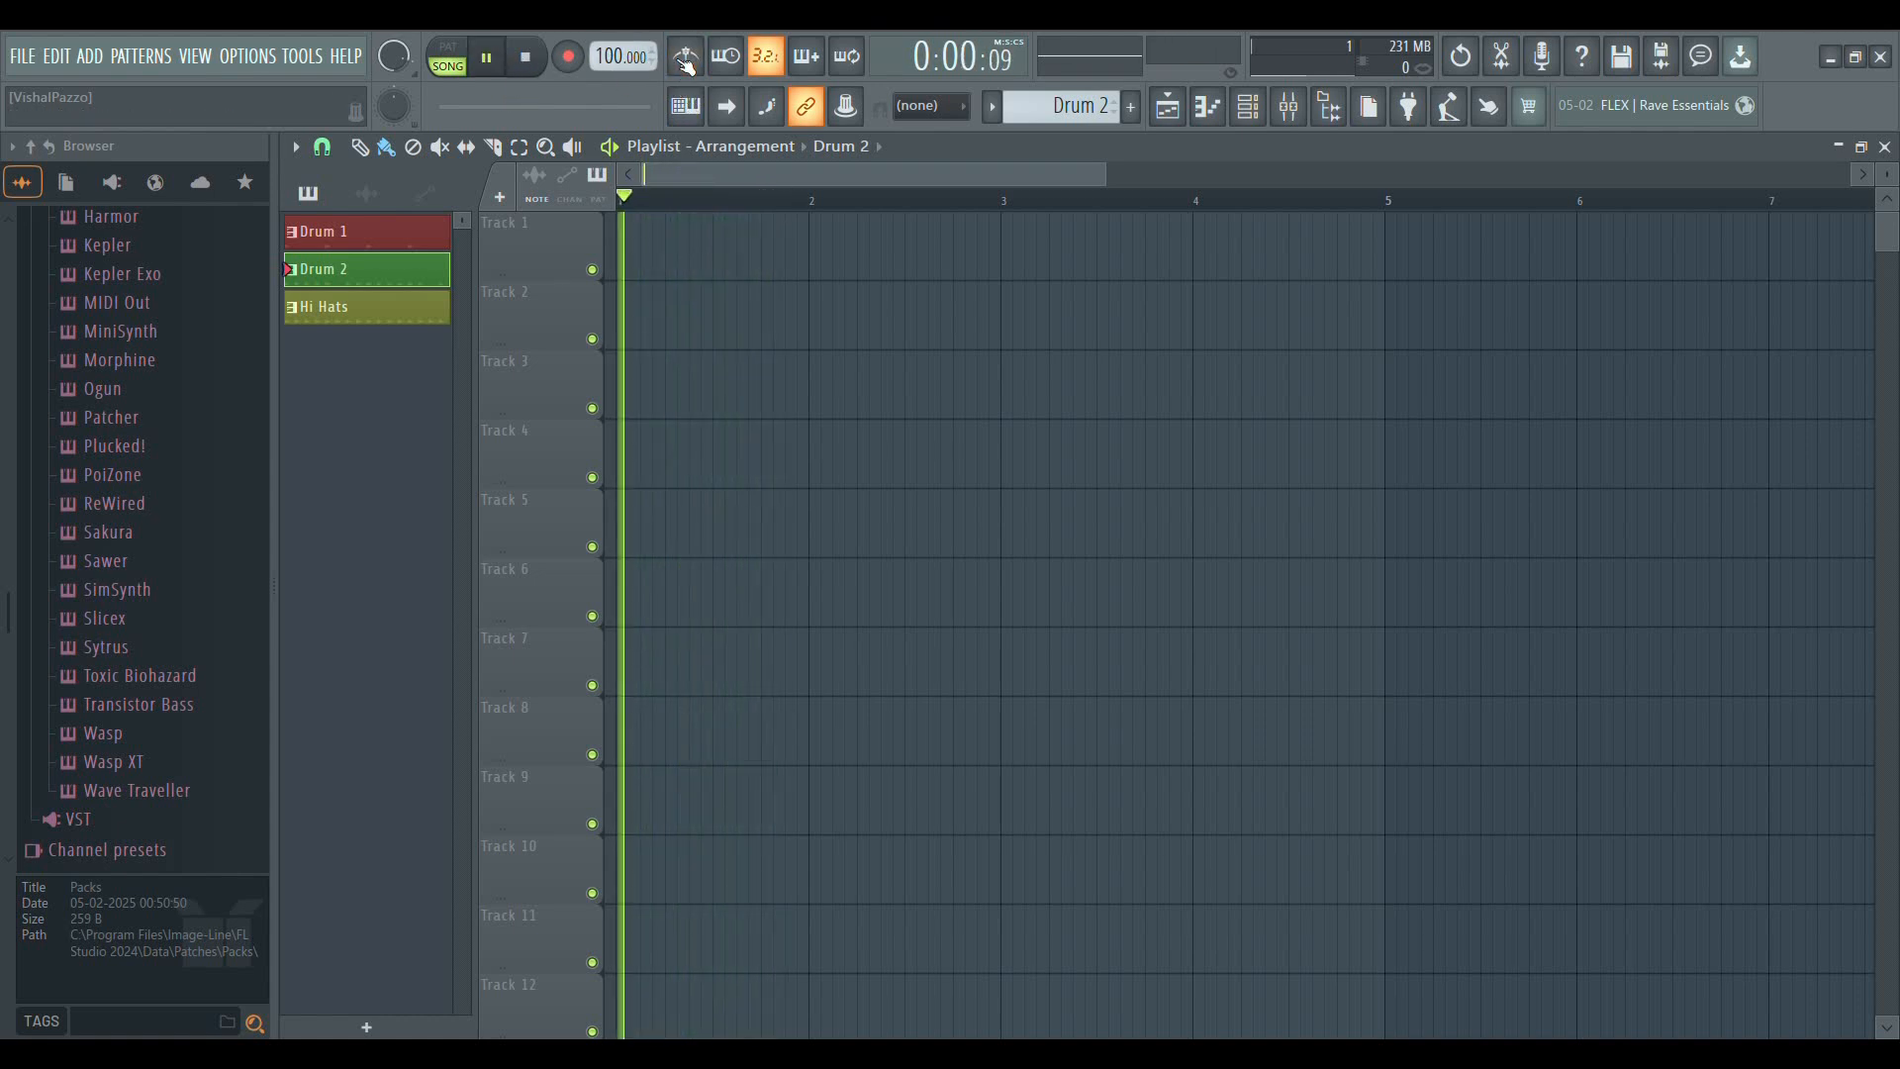
pyautogui.press('space')
pyautogui.click(687, 59)
pyautogui.click(697, 62)
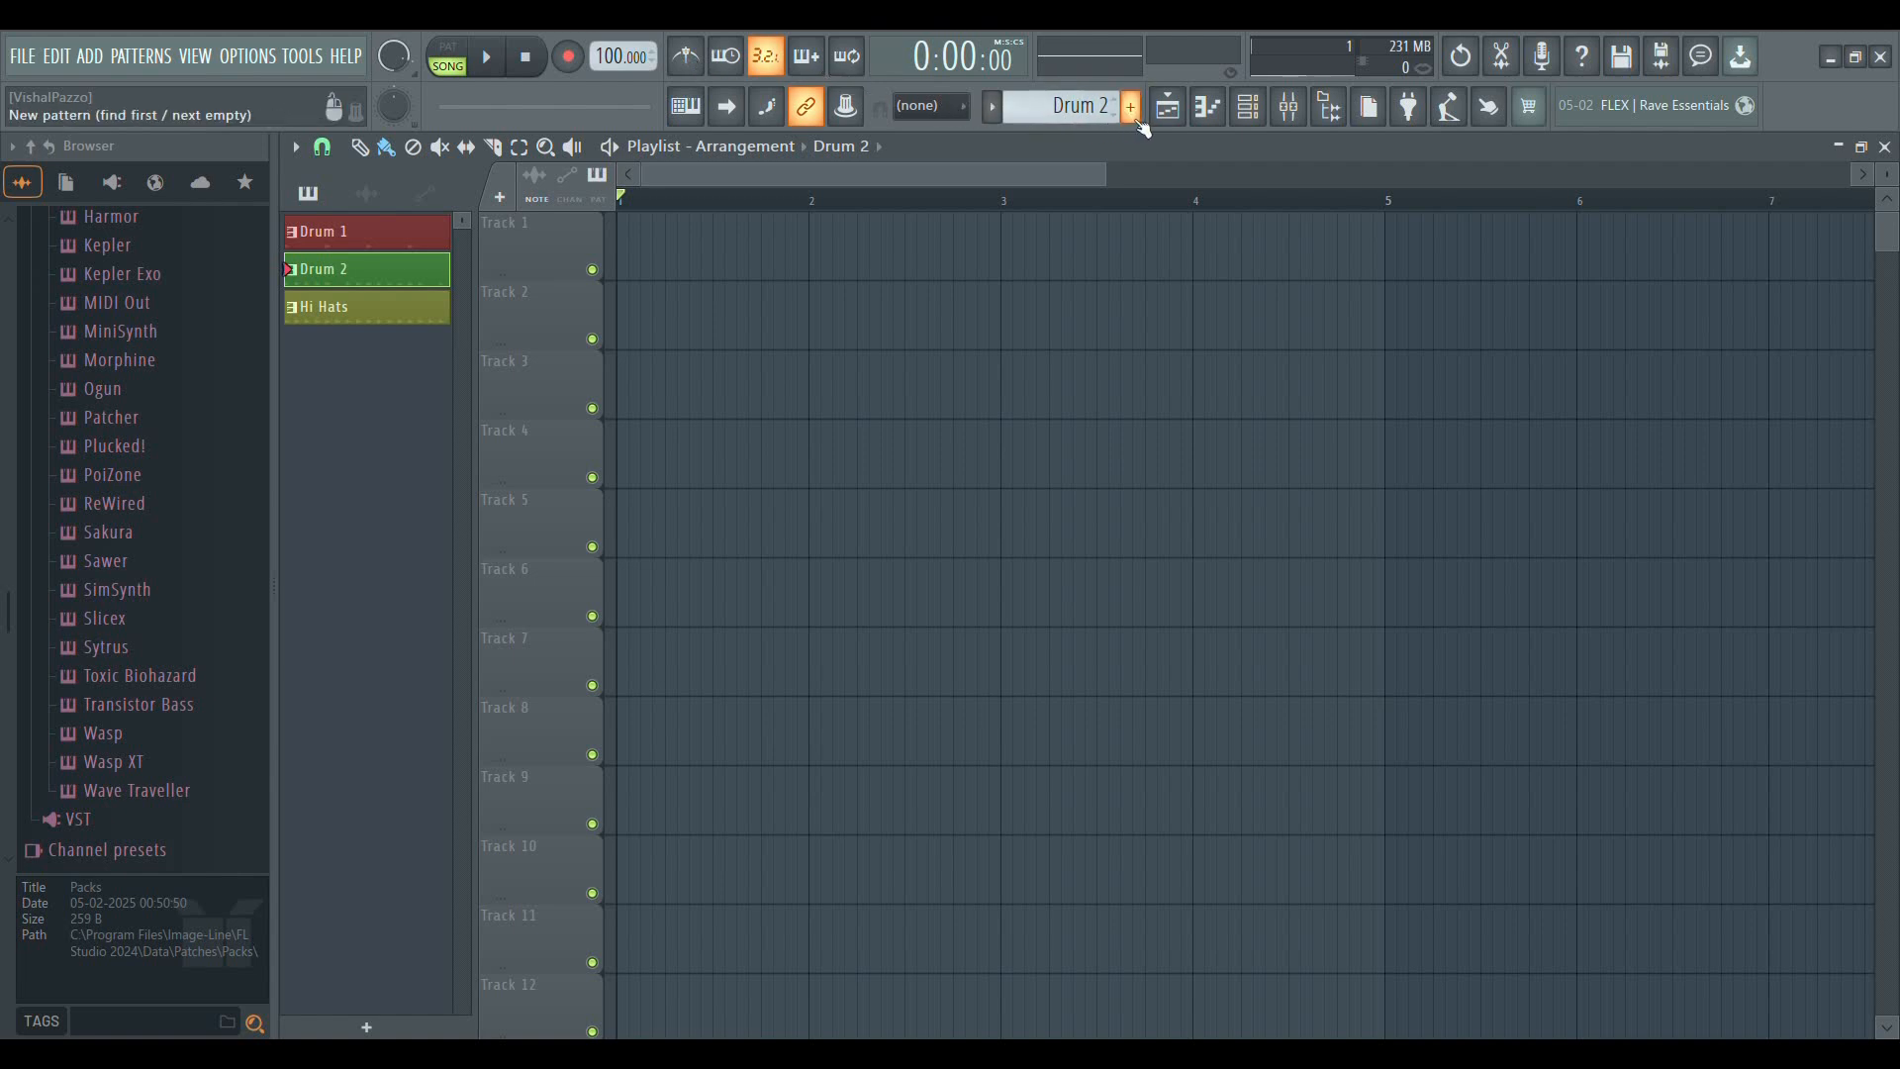
pyautogui.click(1167, 111)
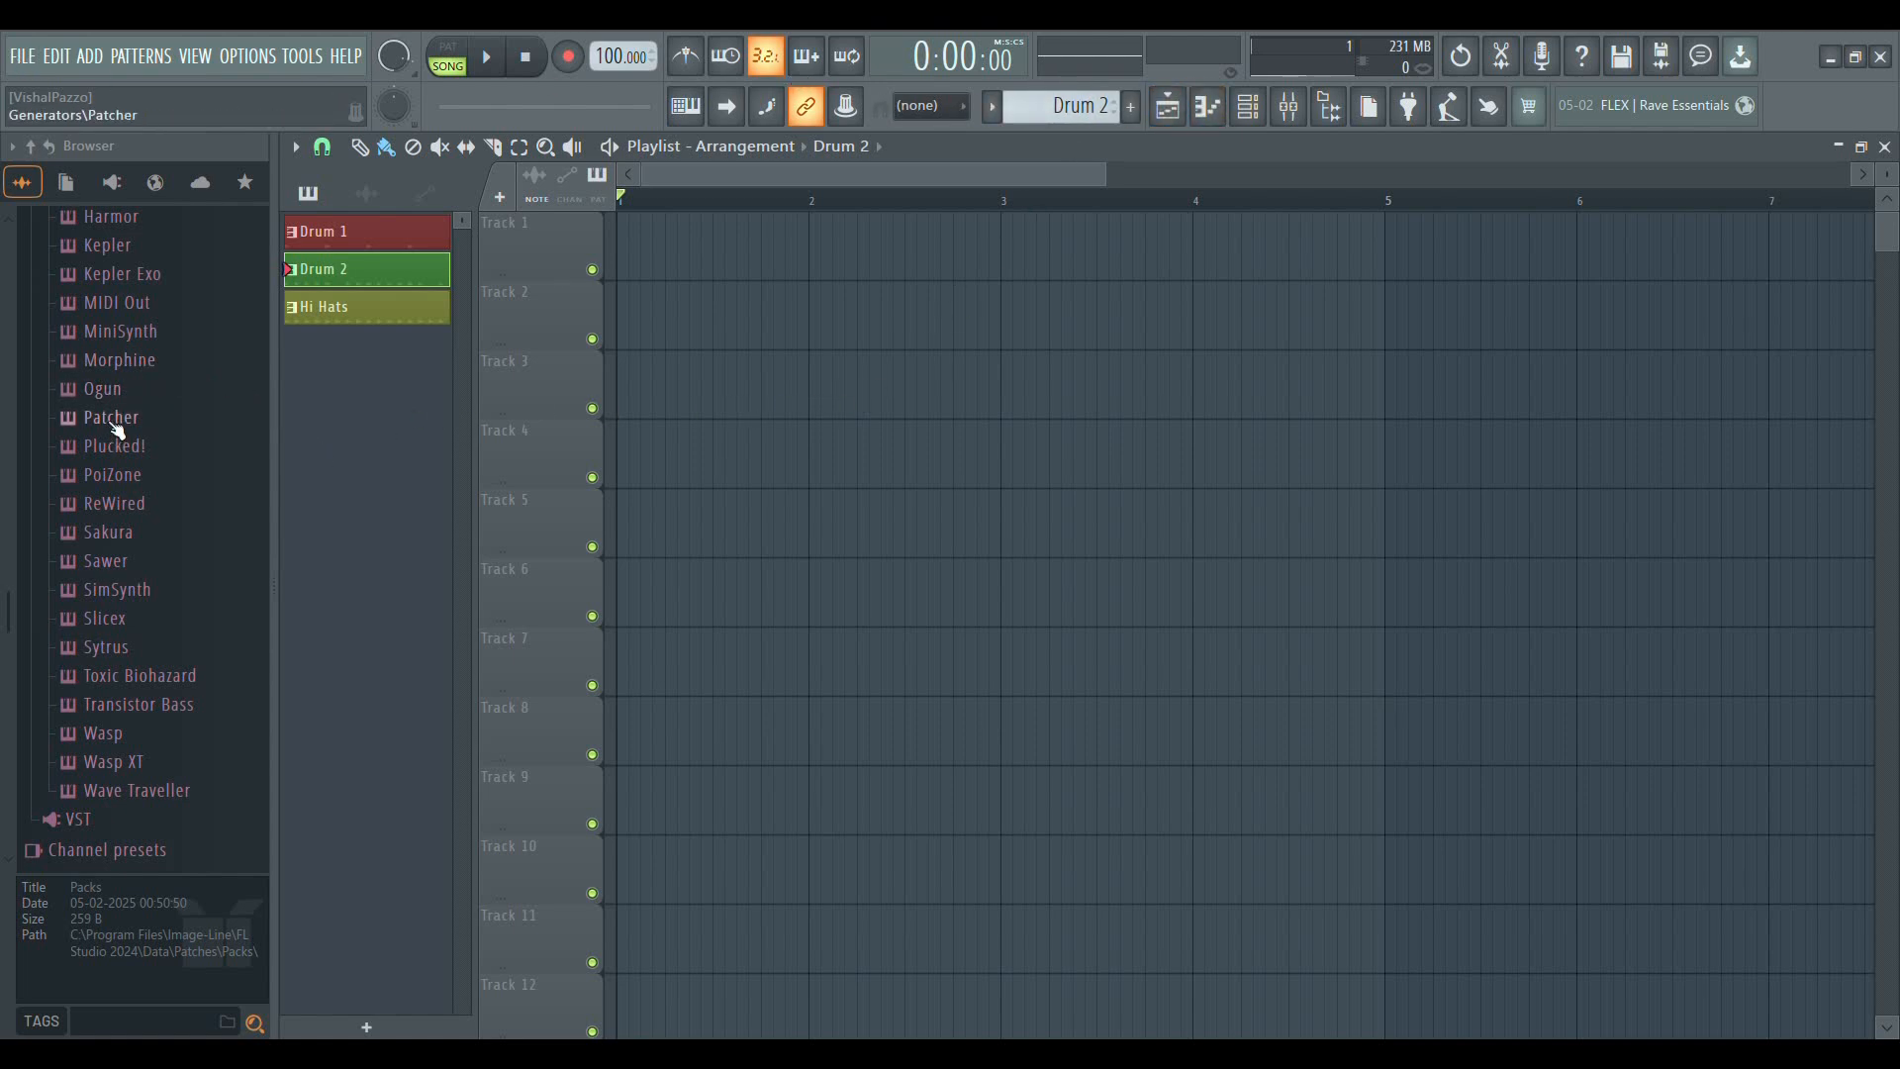
pyautogui.scroll(-6, 169, 713)
pyautogui.scroll(10, 169, 712)
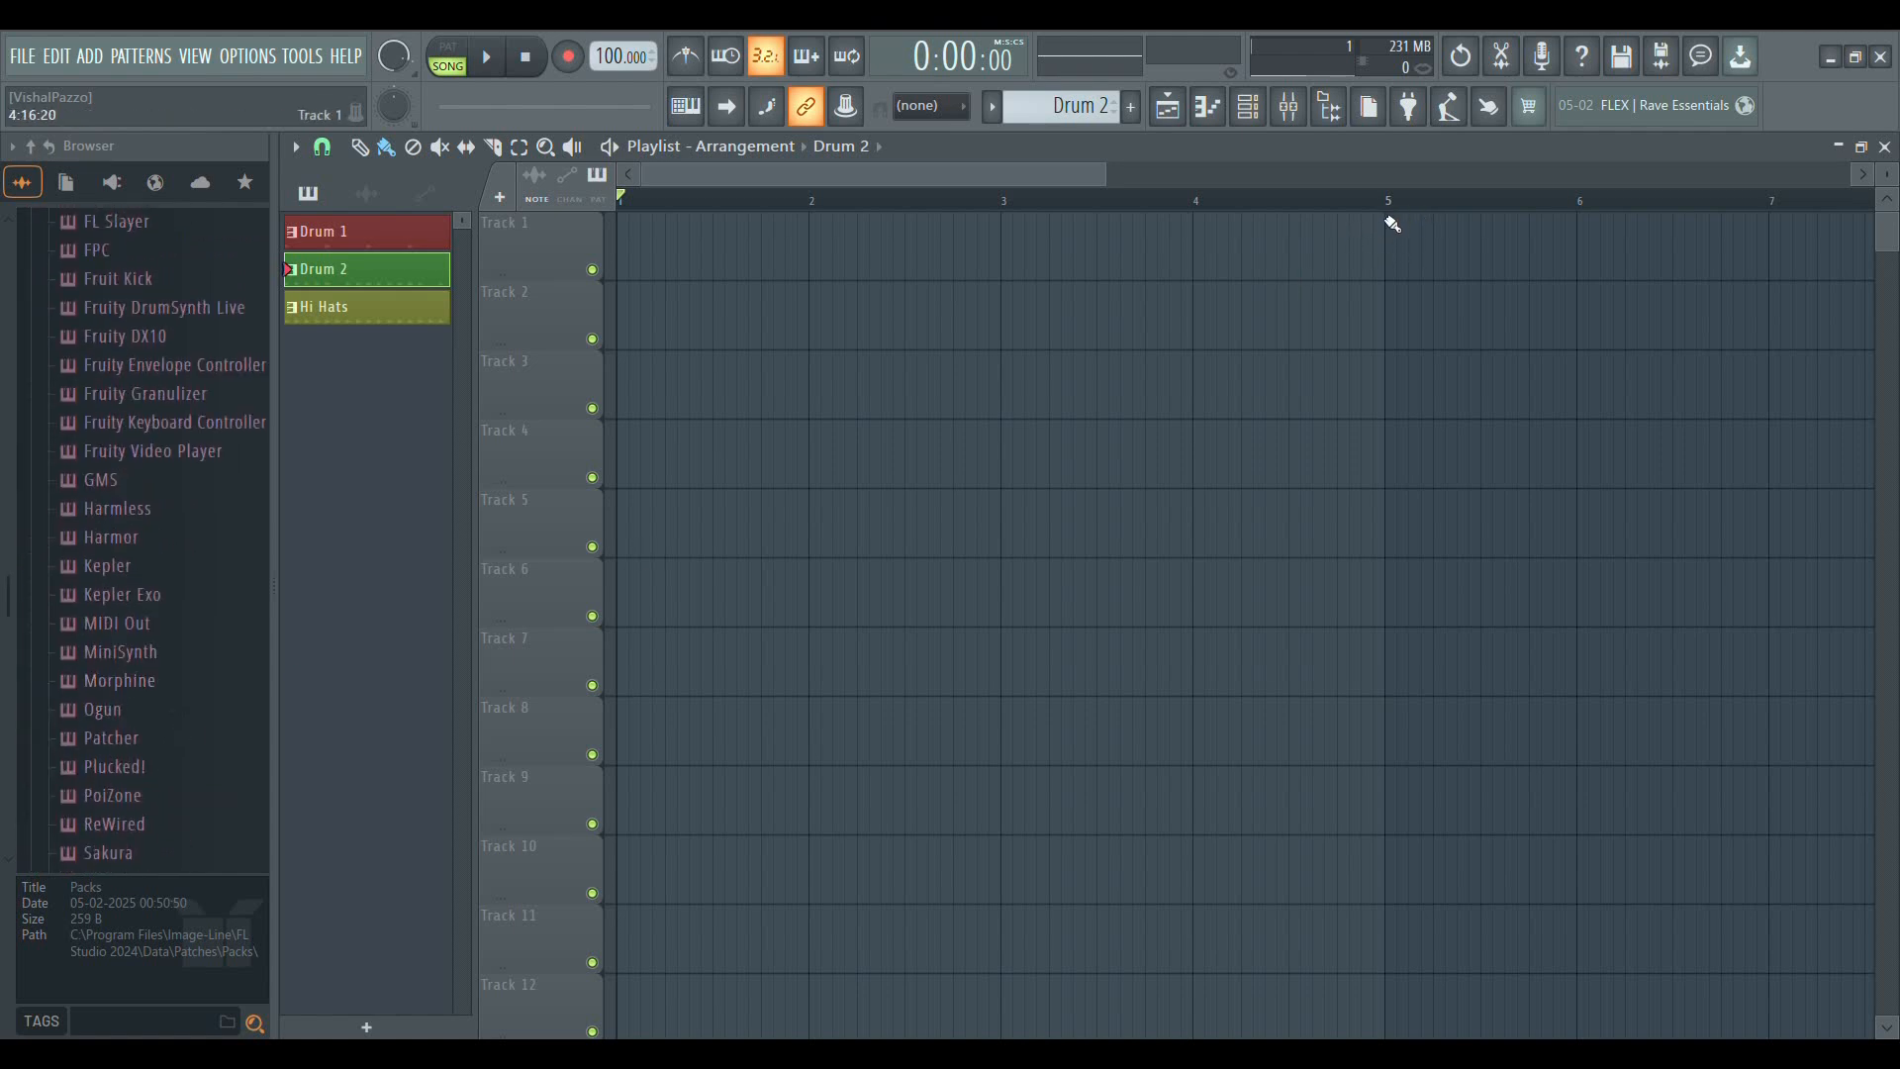
# Turn the metronome on, switch playback to pattern mode and play the Drum 2 pattern
pyautogui.click(694, 58)
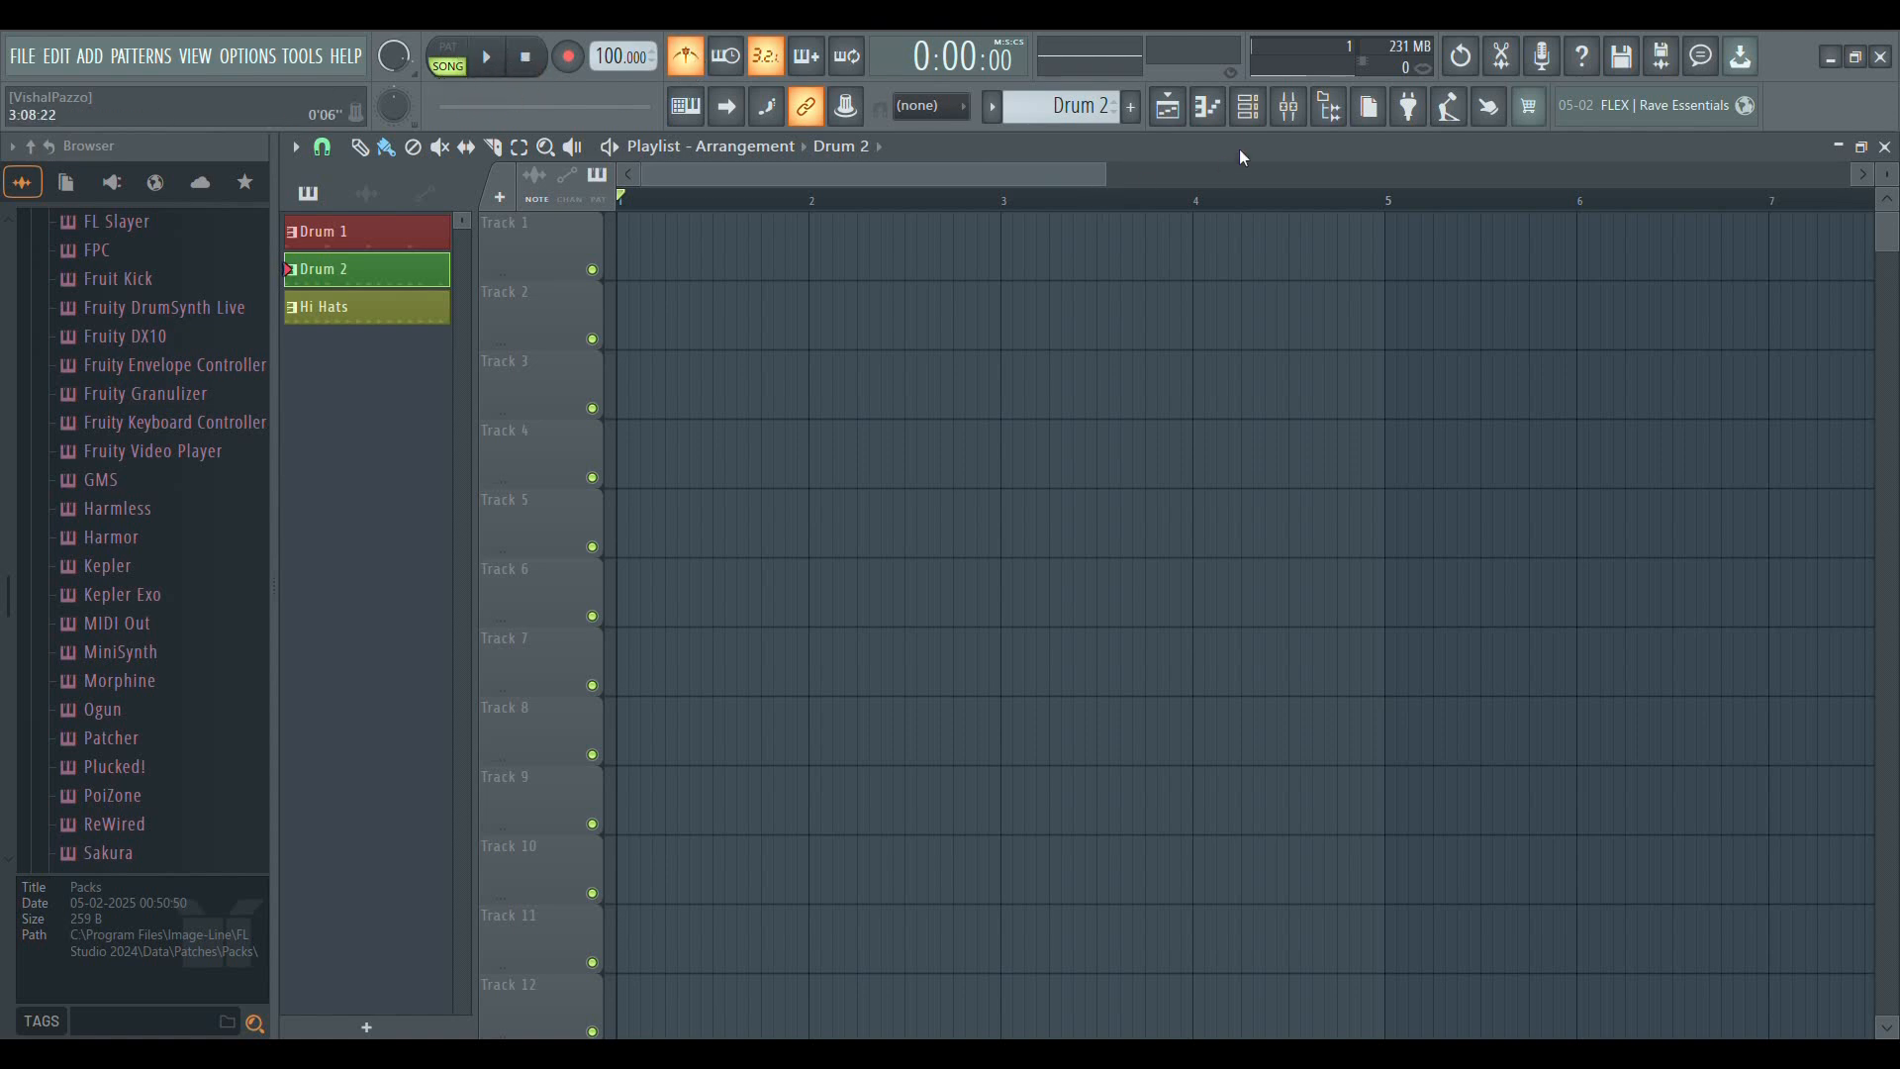
pyautogui.click(455, 61)
pyautogui.click(487, 56)
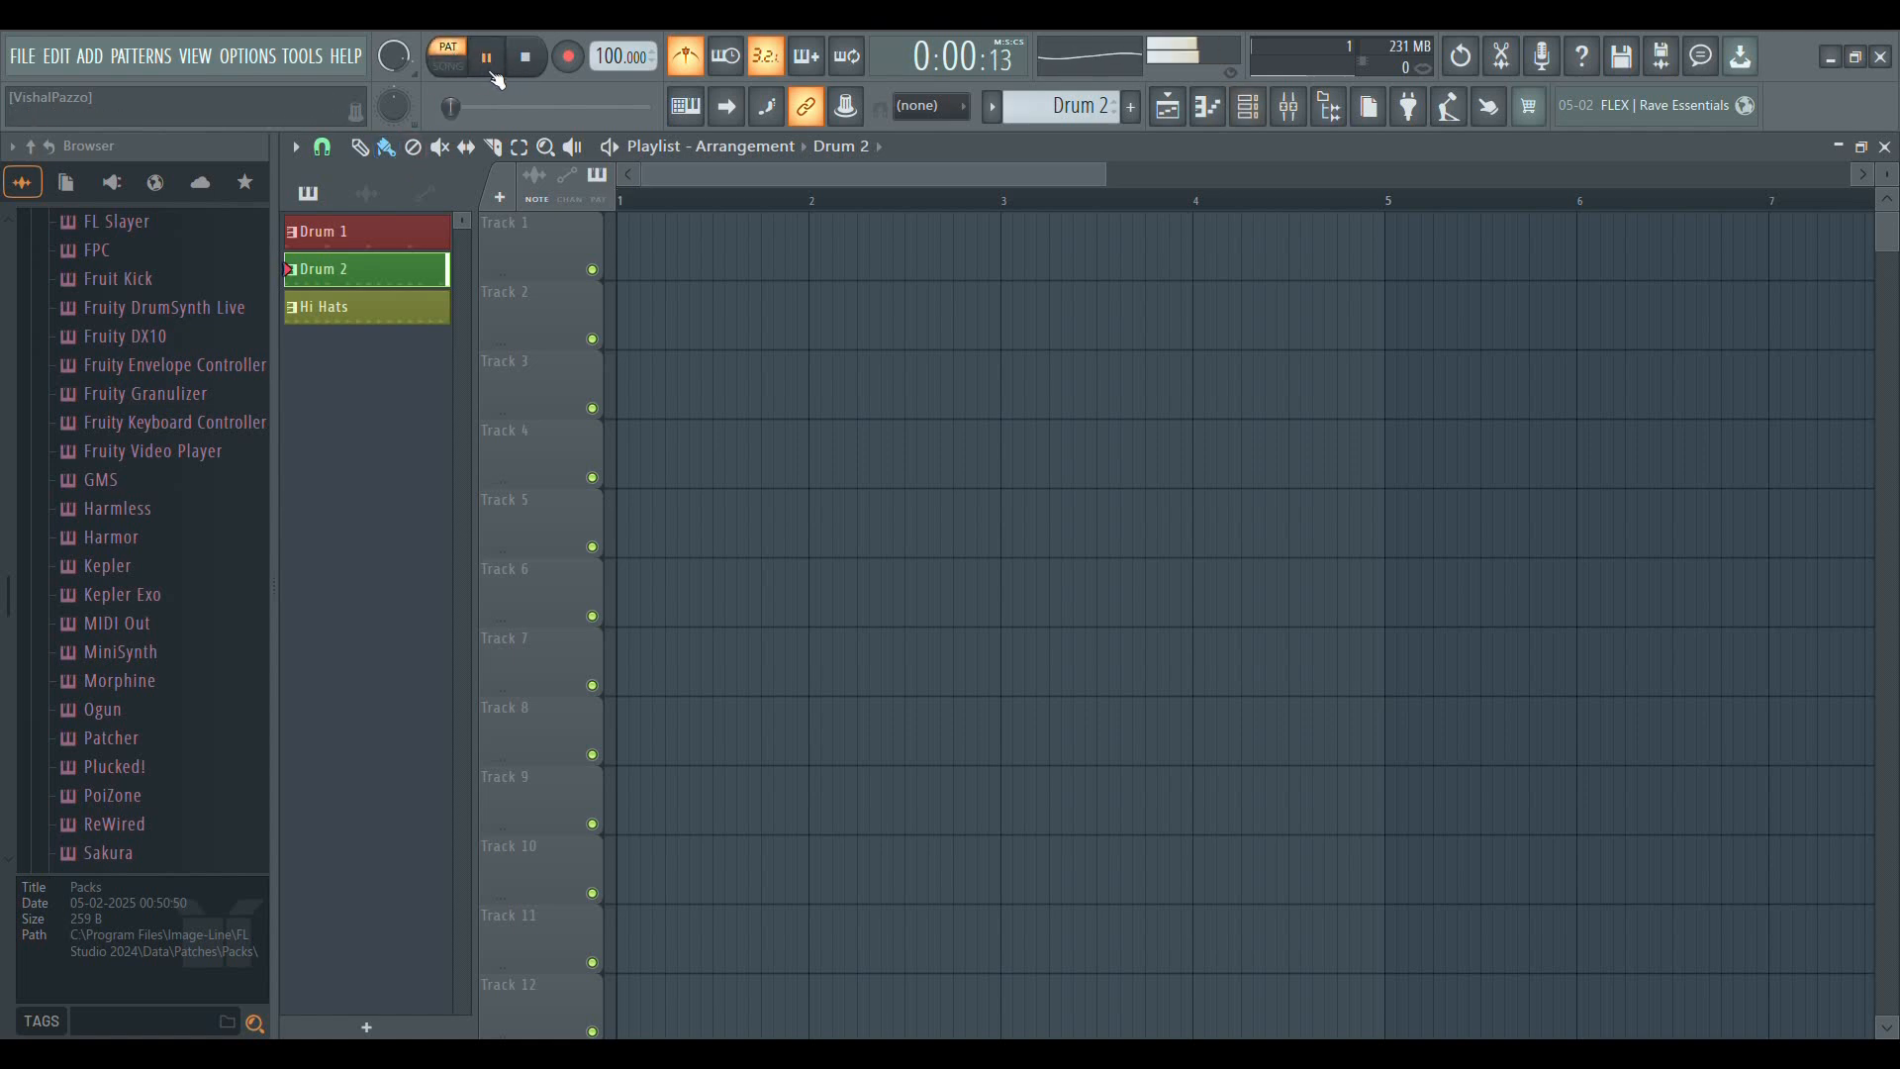
pyautogui.press('space')
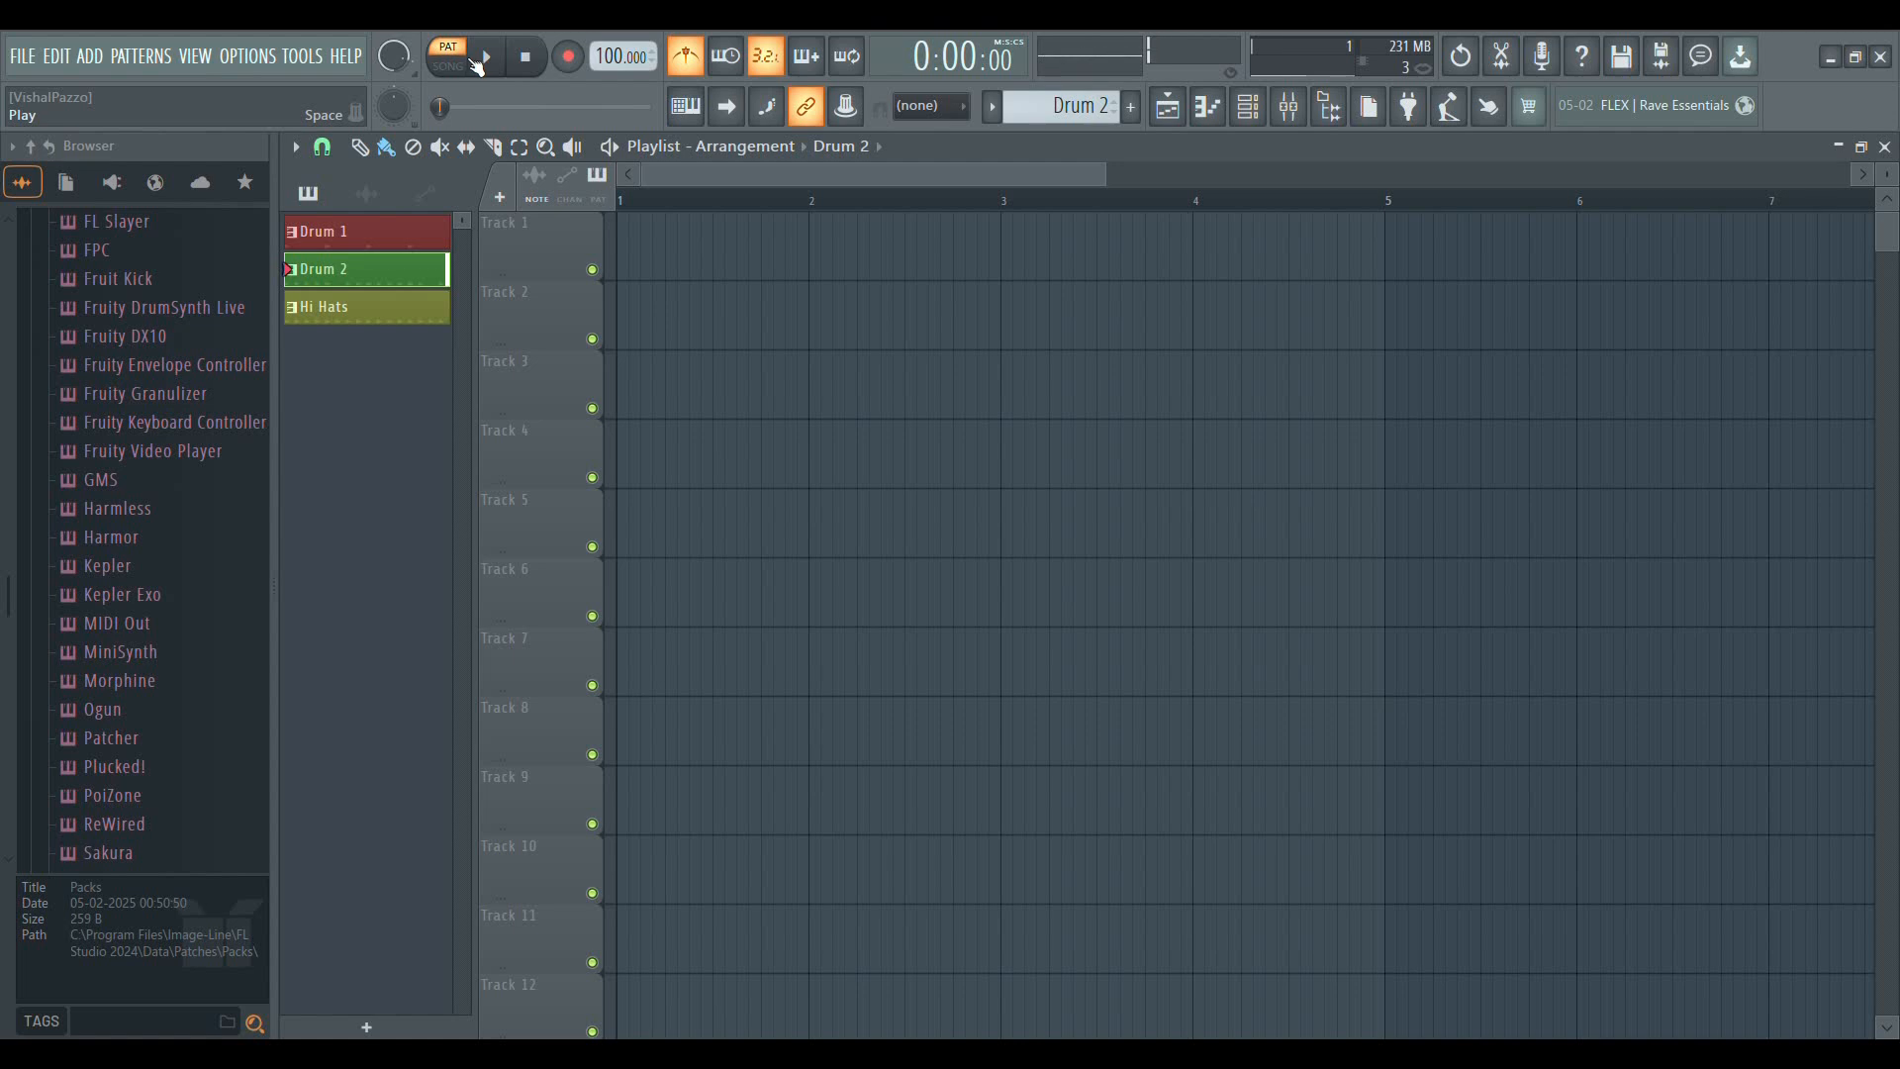
# Place six Drum 2 clips across Tracks 1, 2, 3, 4 and 6, and move the Track 1 clip to start at bar 1
pyautogui.click(658, 247)
pyautogui.click(994, 381)
pyautogui.click(1126, 594)
pyautogui.click(1401, 455)
pyautogui.click(1401, 386)
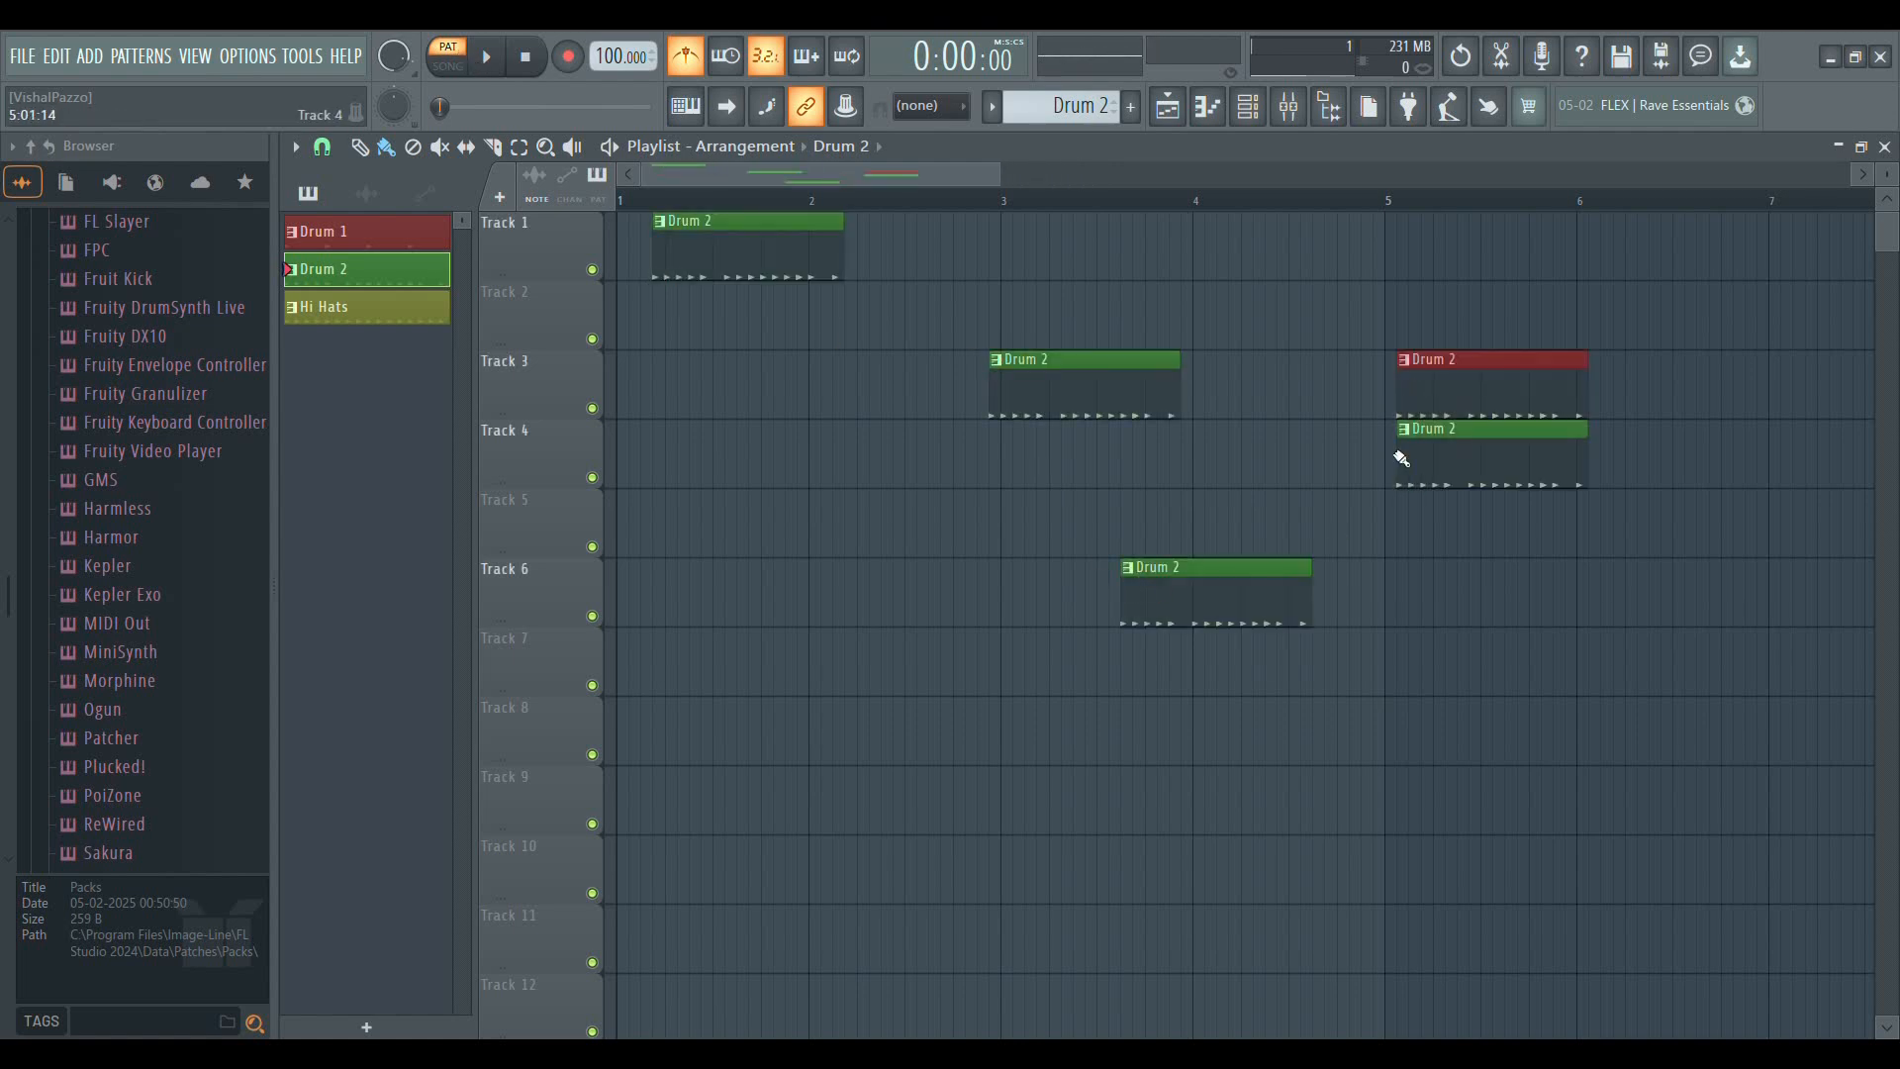
pyautogui.click(897, 336)
pyautogui.moveTo(788, 271); pyautogui.dragTo(753, 271)
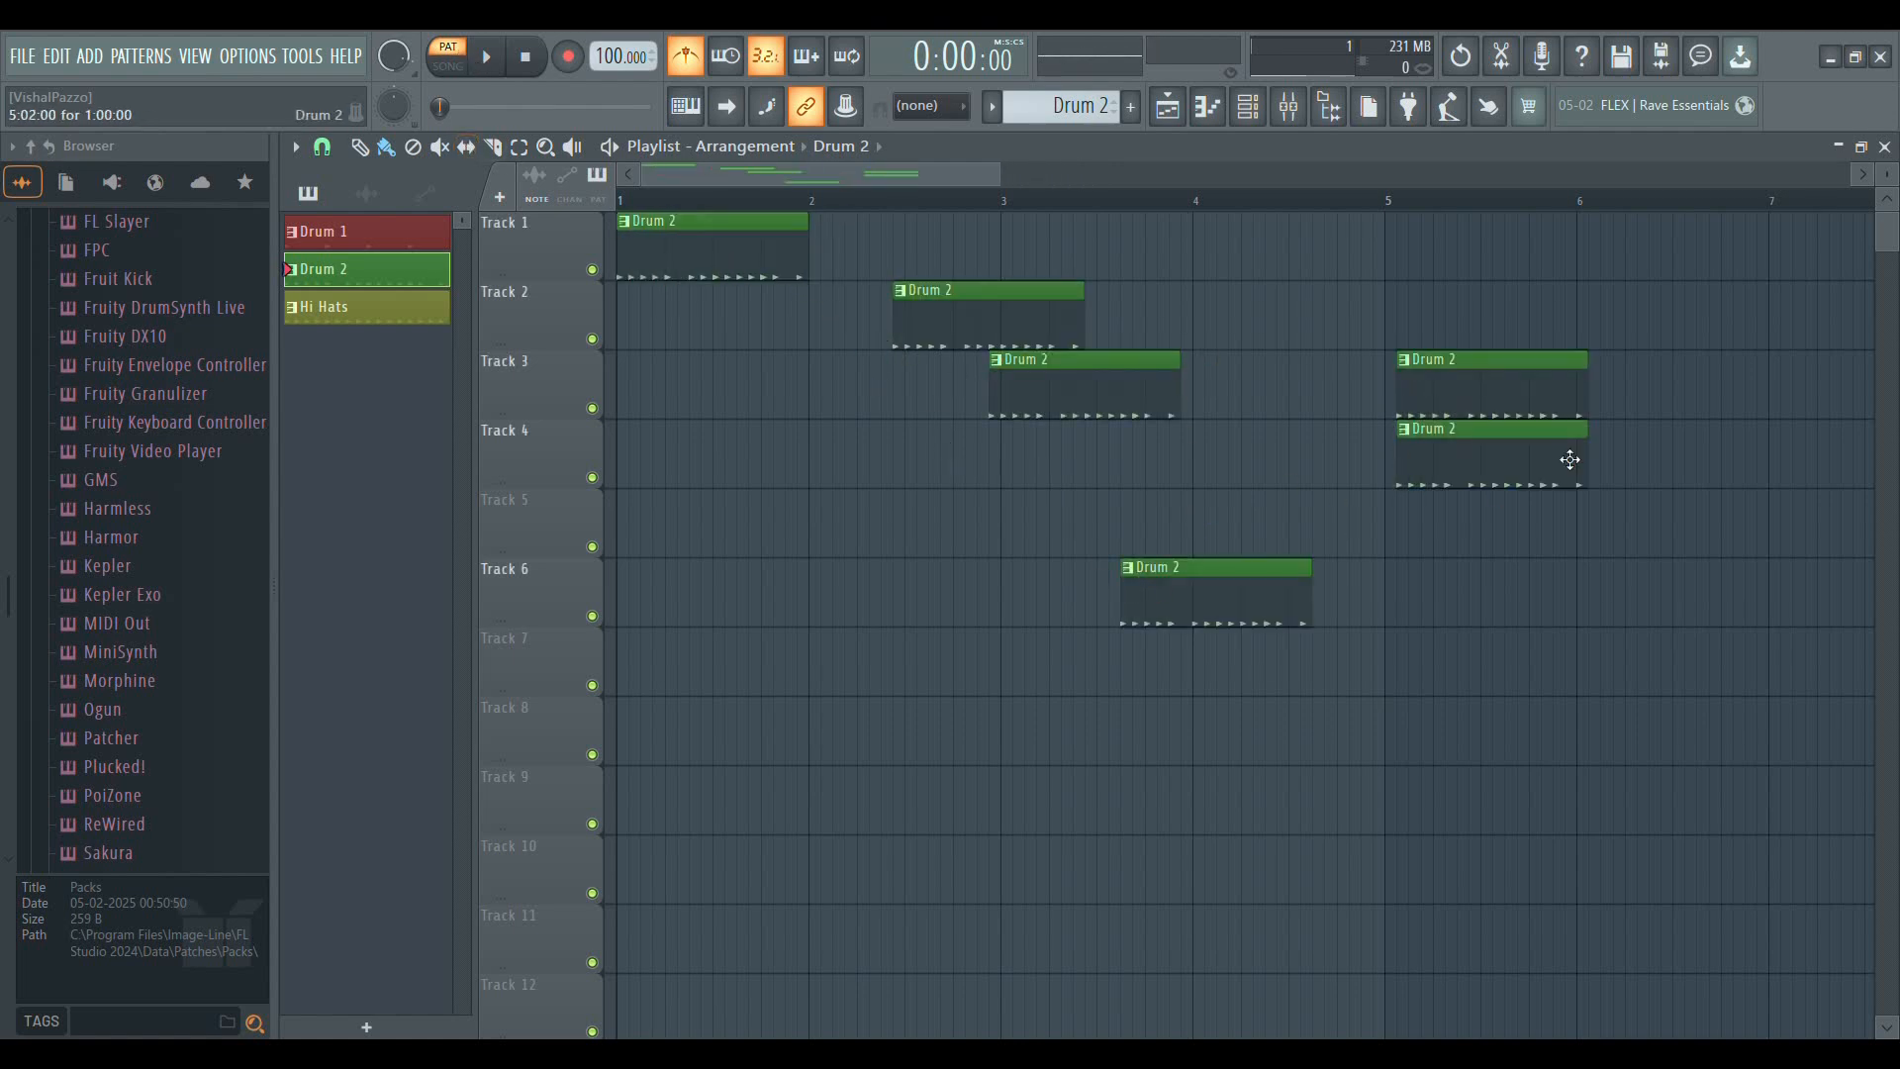
# Play the arrangement in song mode while moving the Track 2 clip to bar 2 and its neighbour on Track 3 to bar 3
pyautogui.click(447, 62)
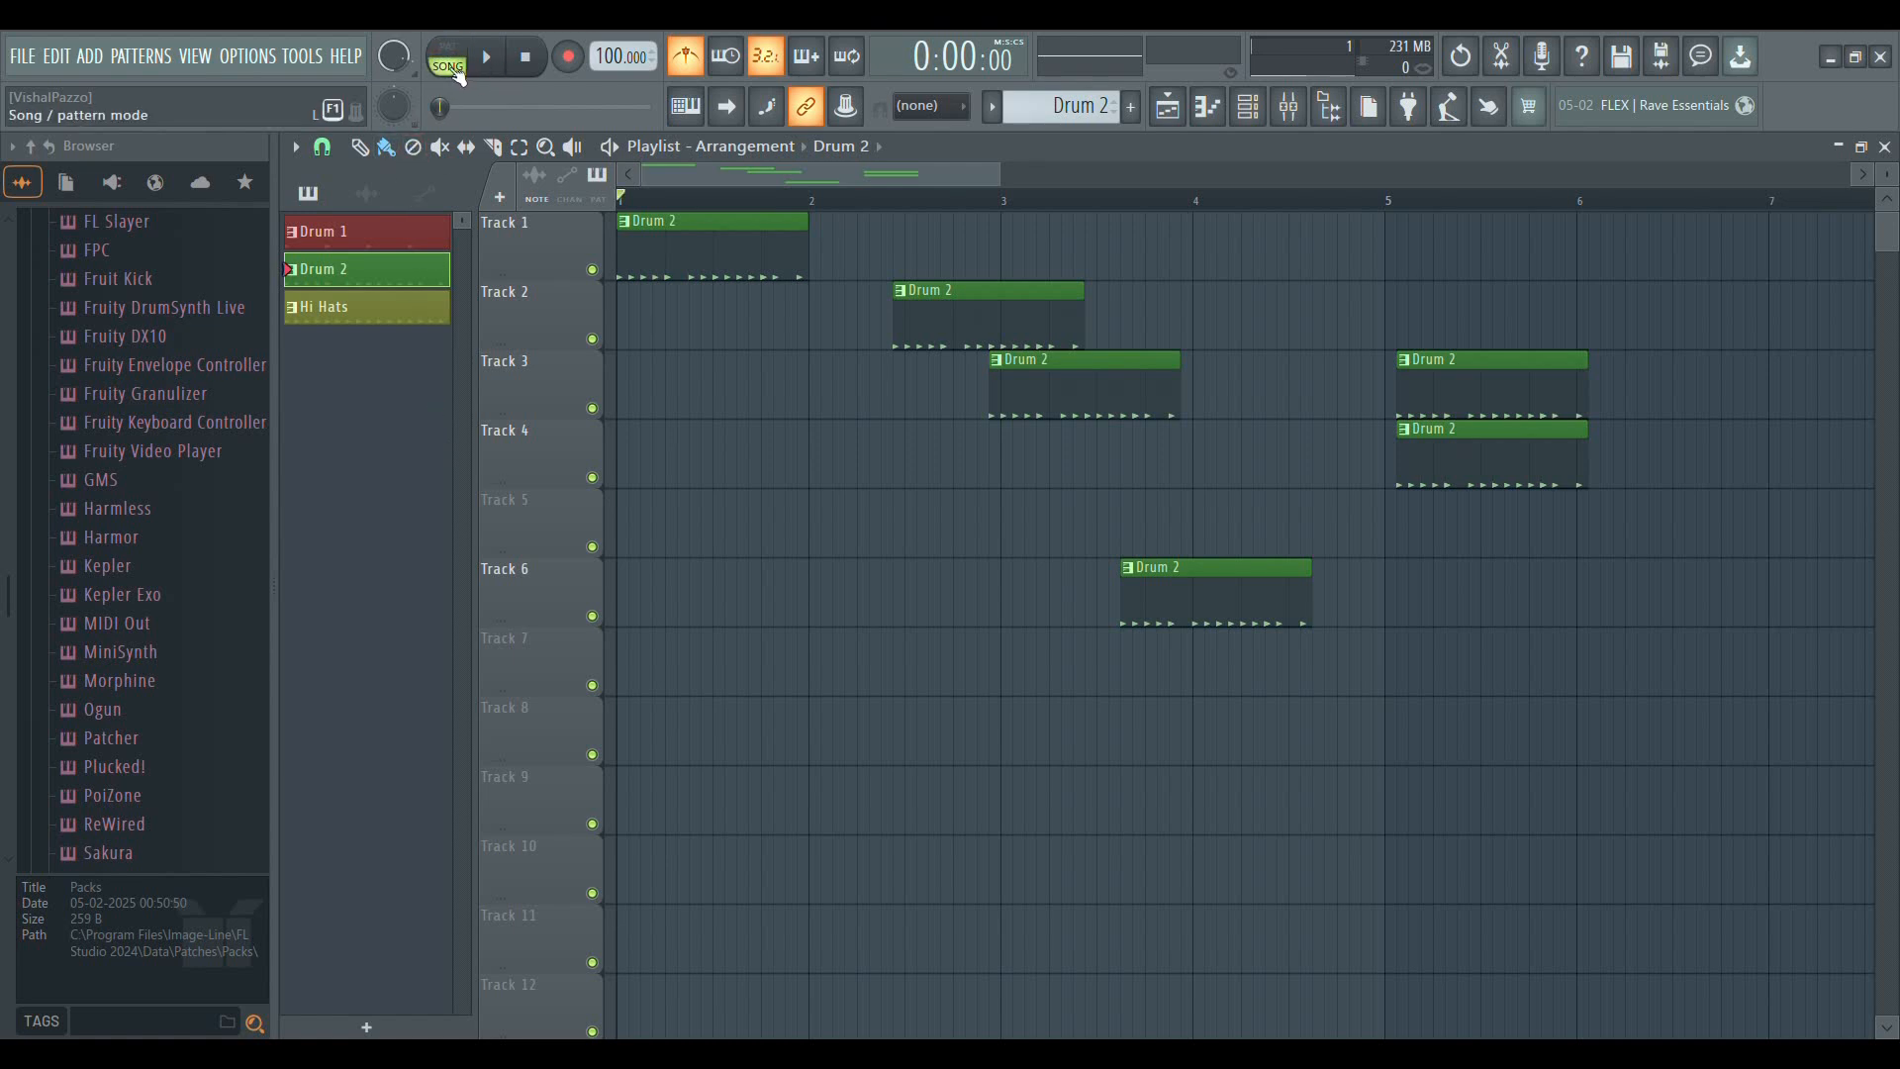
pyautogui.click(486, 59)
pyautogui.moveTo(988, 326); pyautogui.dragTo(903, 331)
pyautogui.moveTo(1009, 395); pyautogui.dragTo(1024, 392)
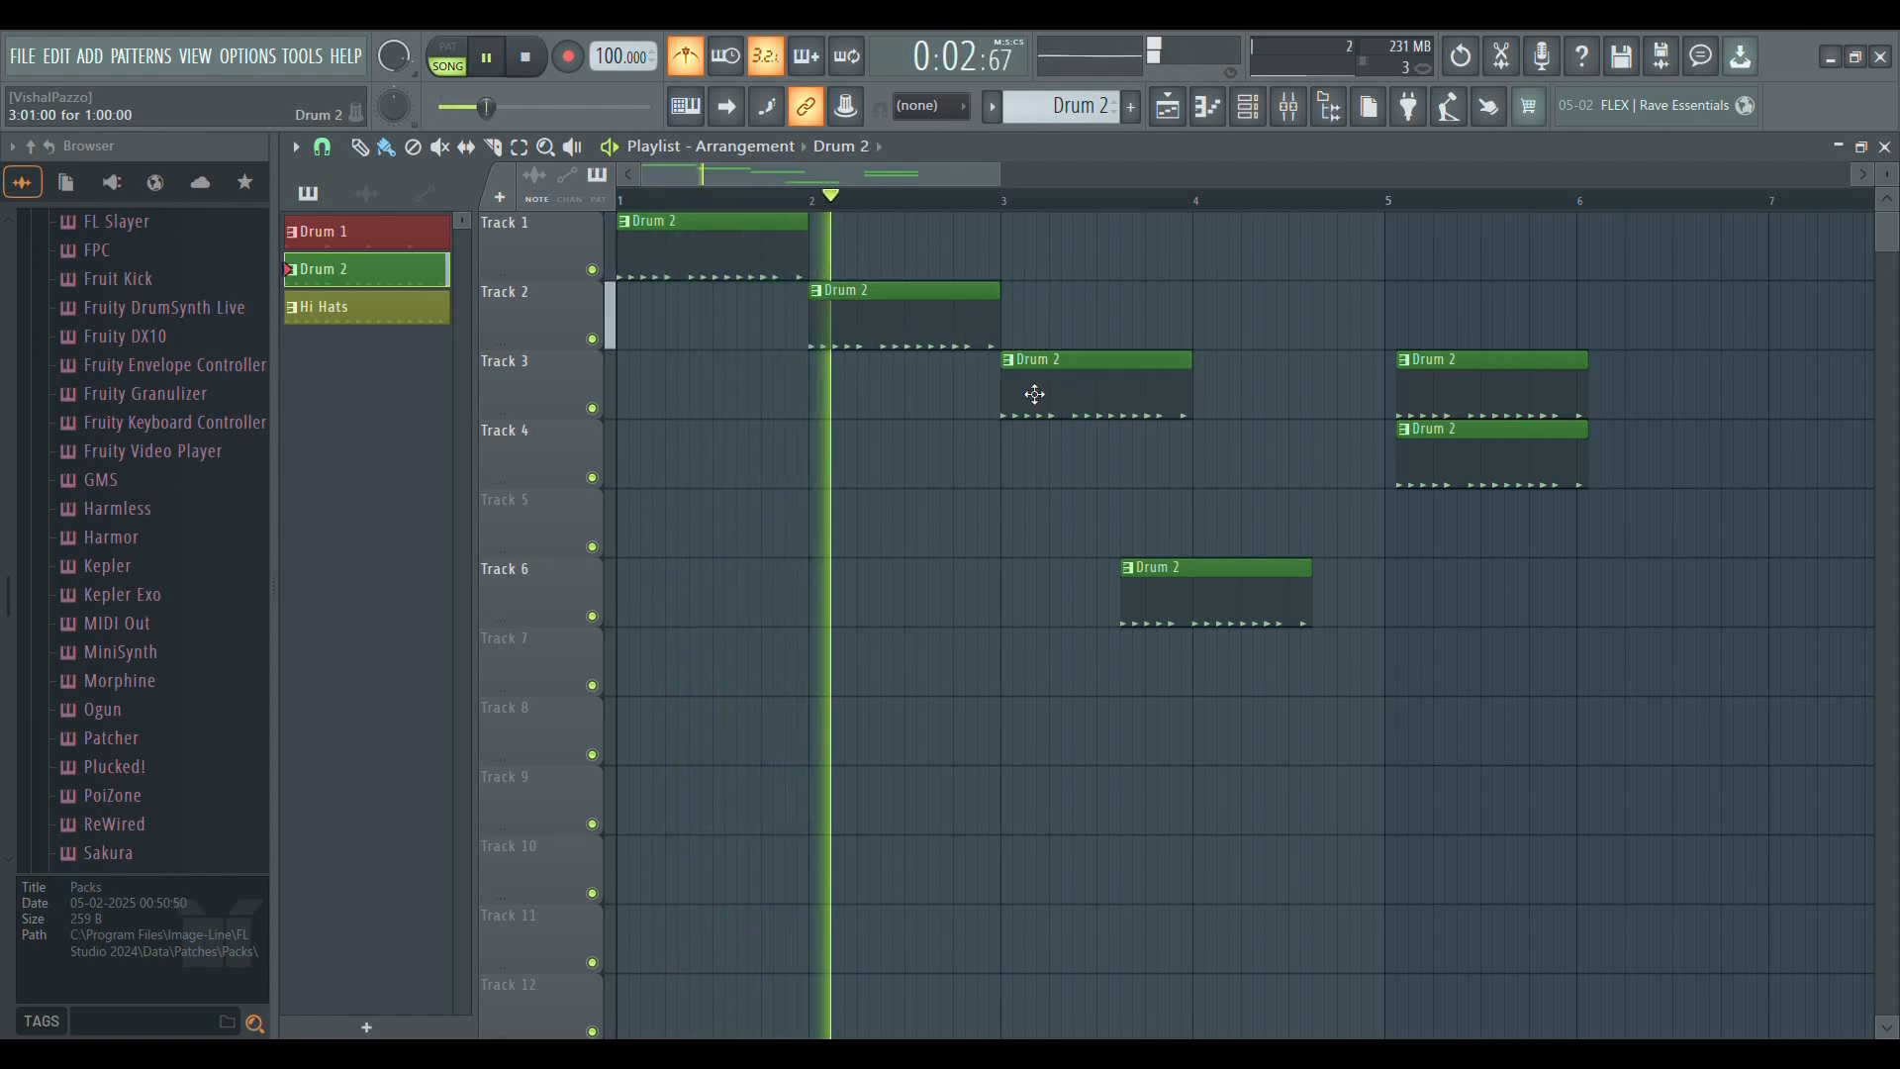
pyautogui.press('space')
# Delete all six Drum 2 clips from the playlist
pyautogui.rightClick(1416, 384)
pyautogui.rightClick(1415, 453)
pyautogui.rightClick(1296, 613)
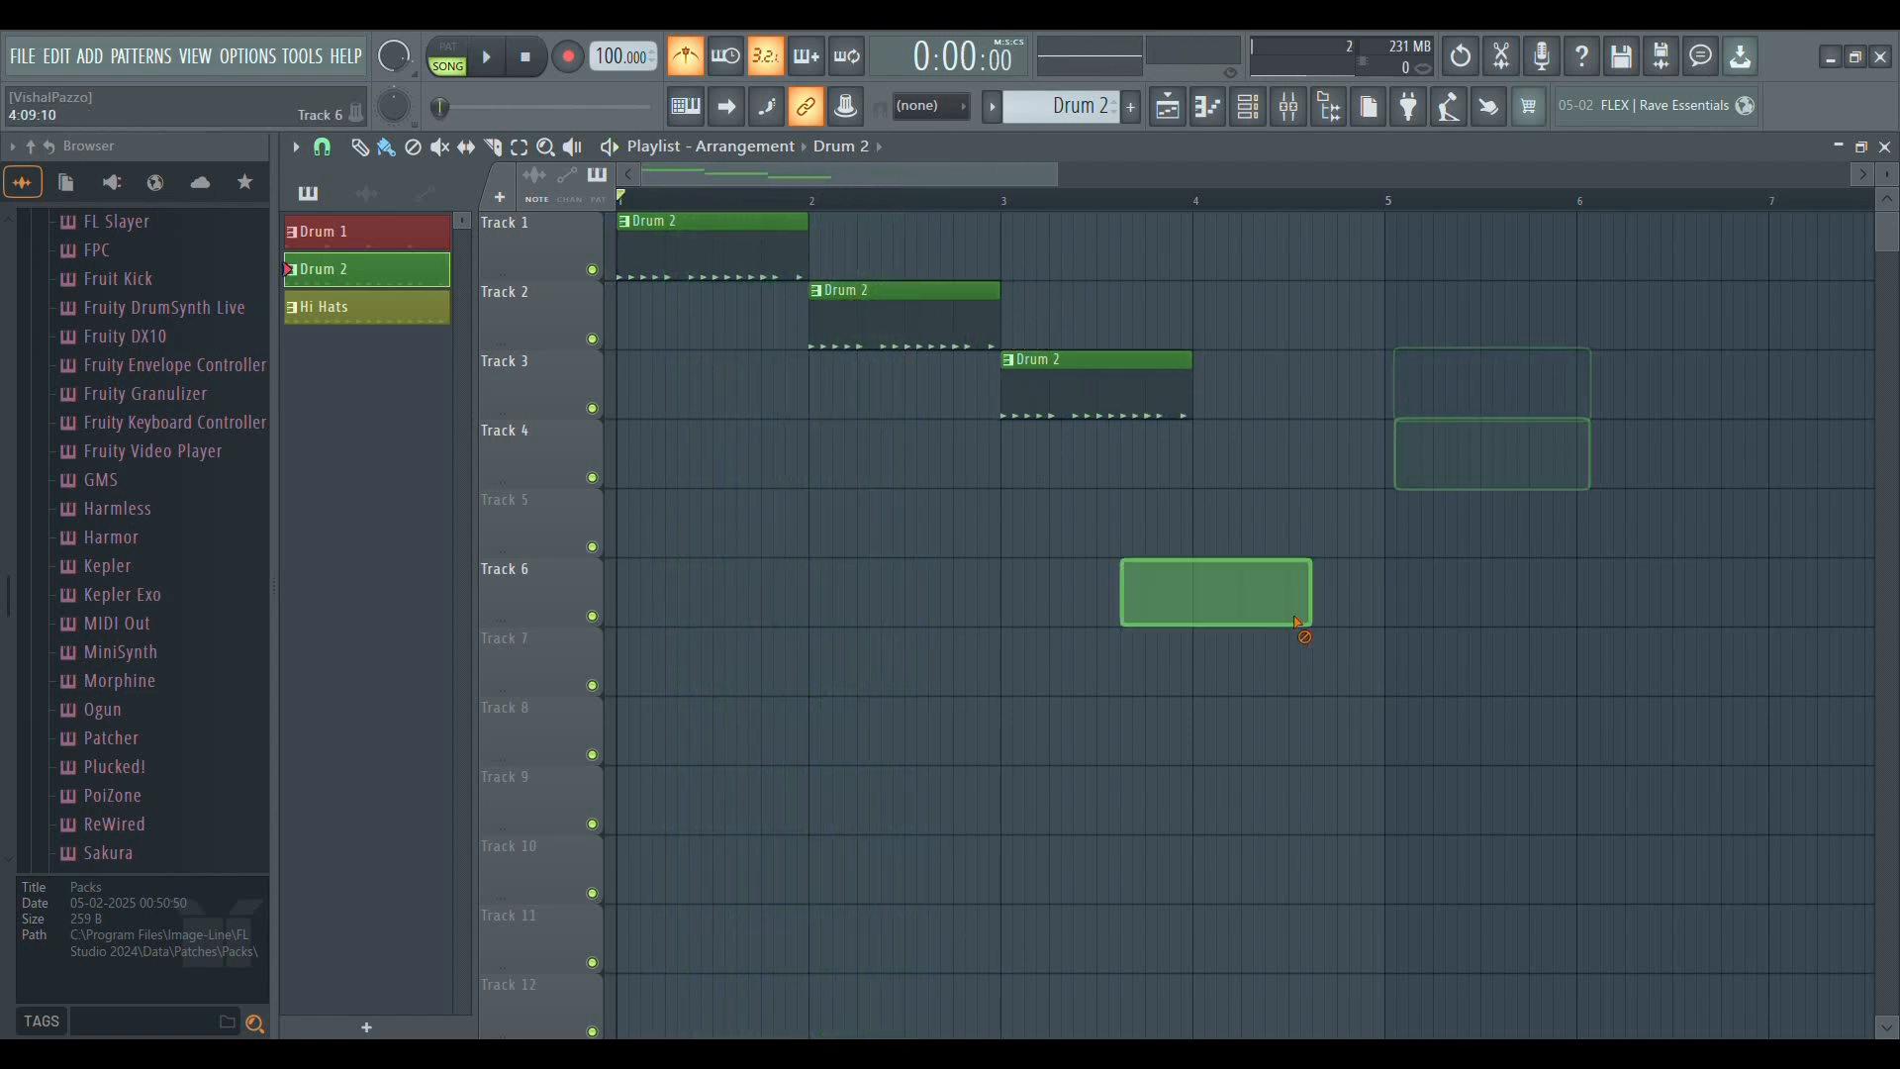
pyautogui.rightClick(1108, 388)
pyautogui.rightClick(920, 322)
pyautogui.rightClick(772, 259)
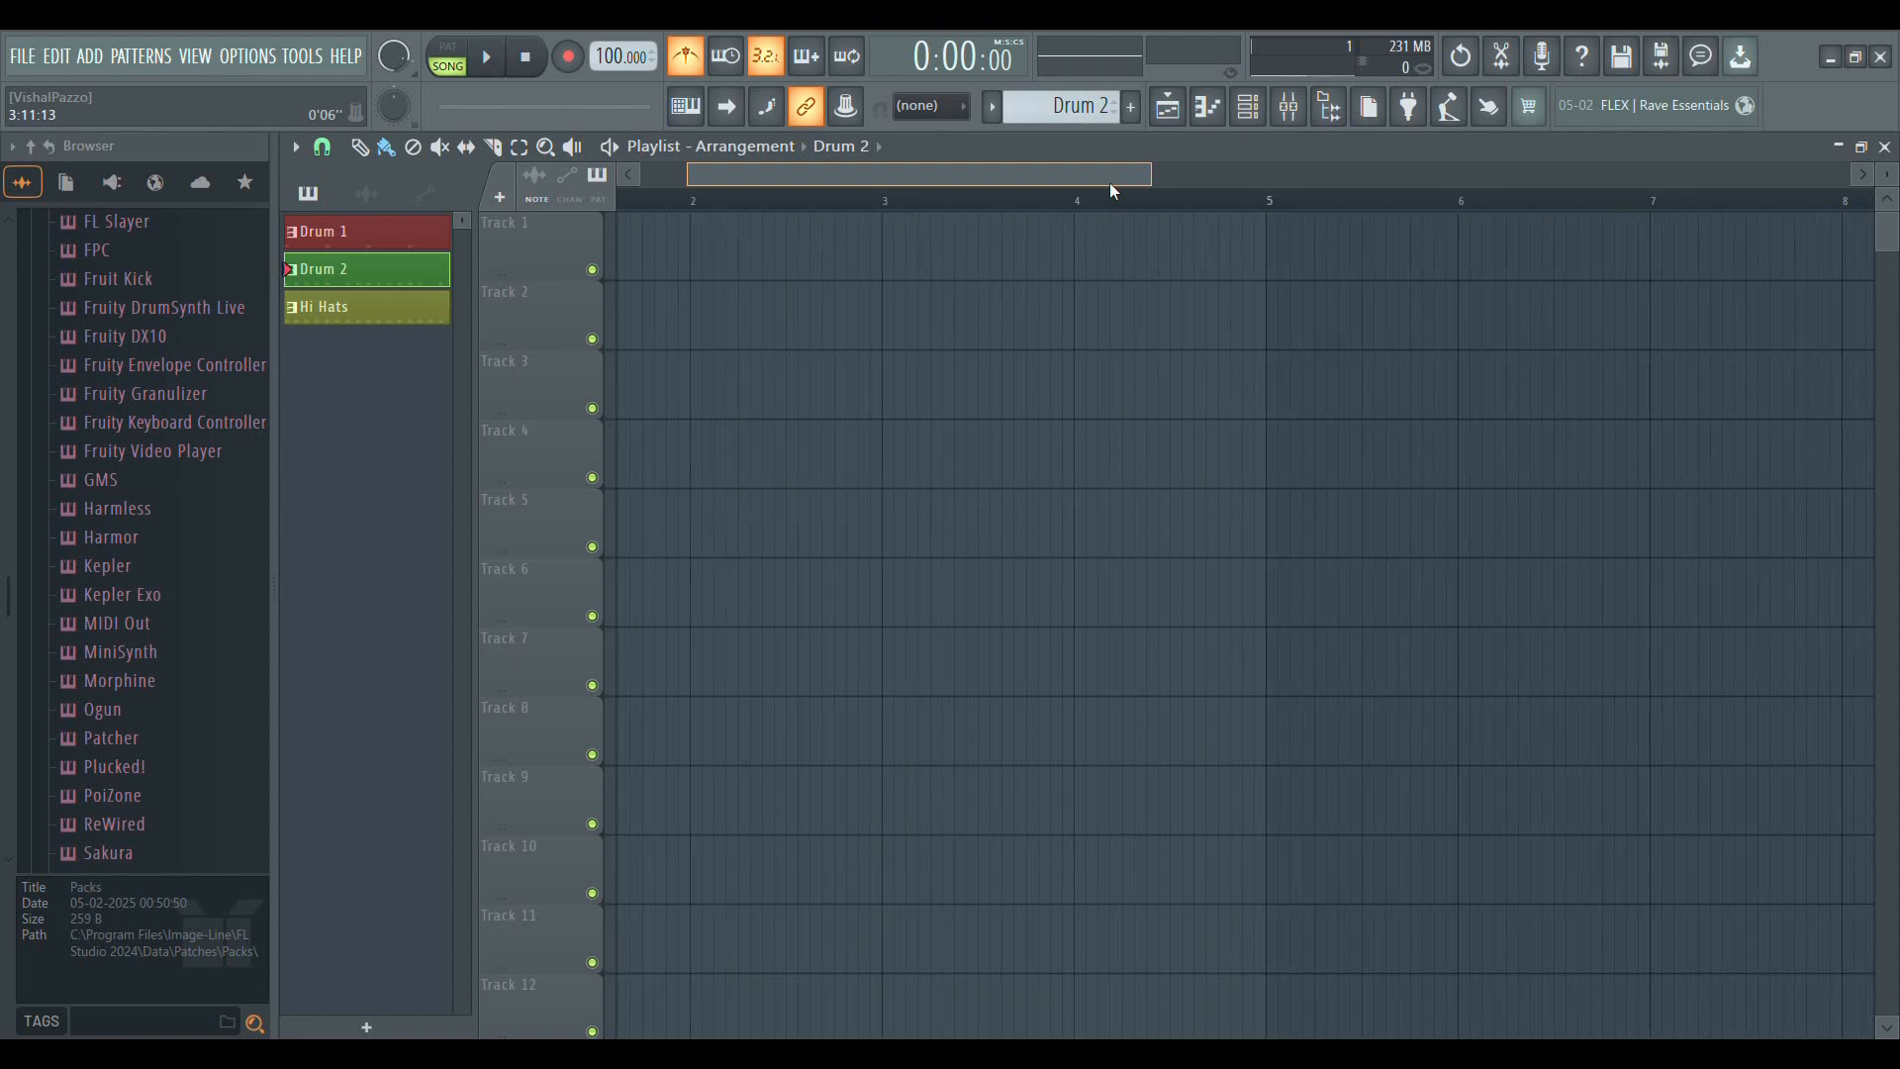
# Close and reopen the playlist, and play the empty arrangement to hear the metronome at 100 BPM
pyautogui.click(1886, 147)
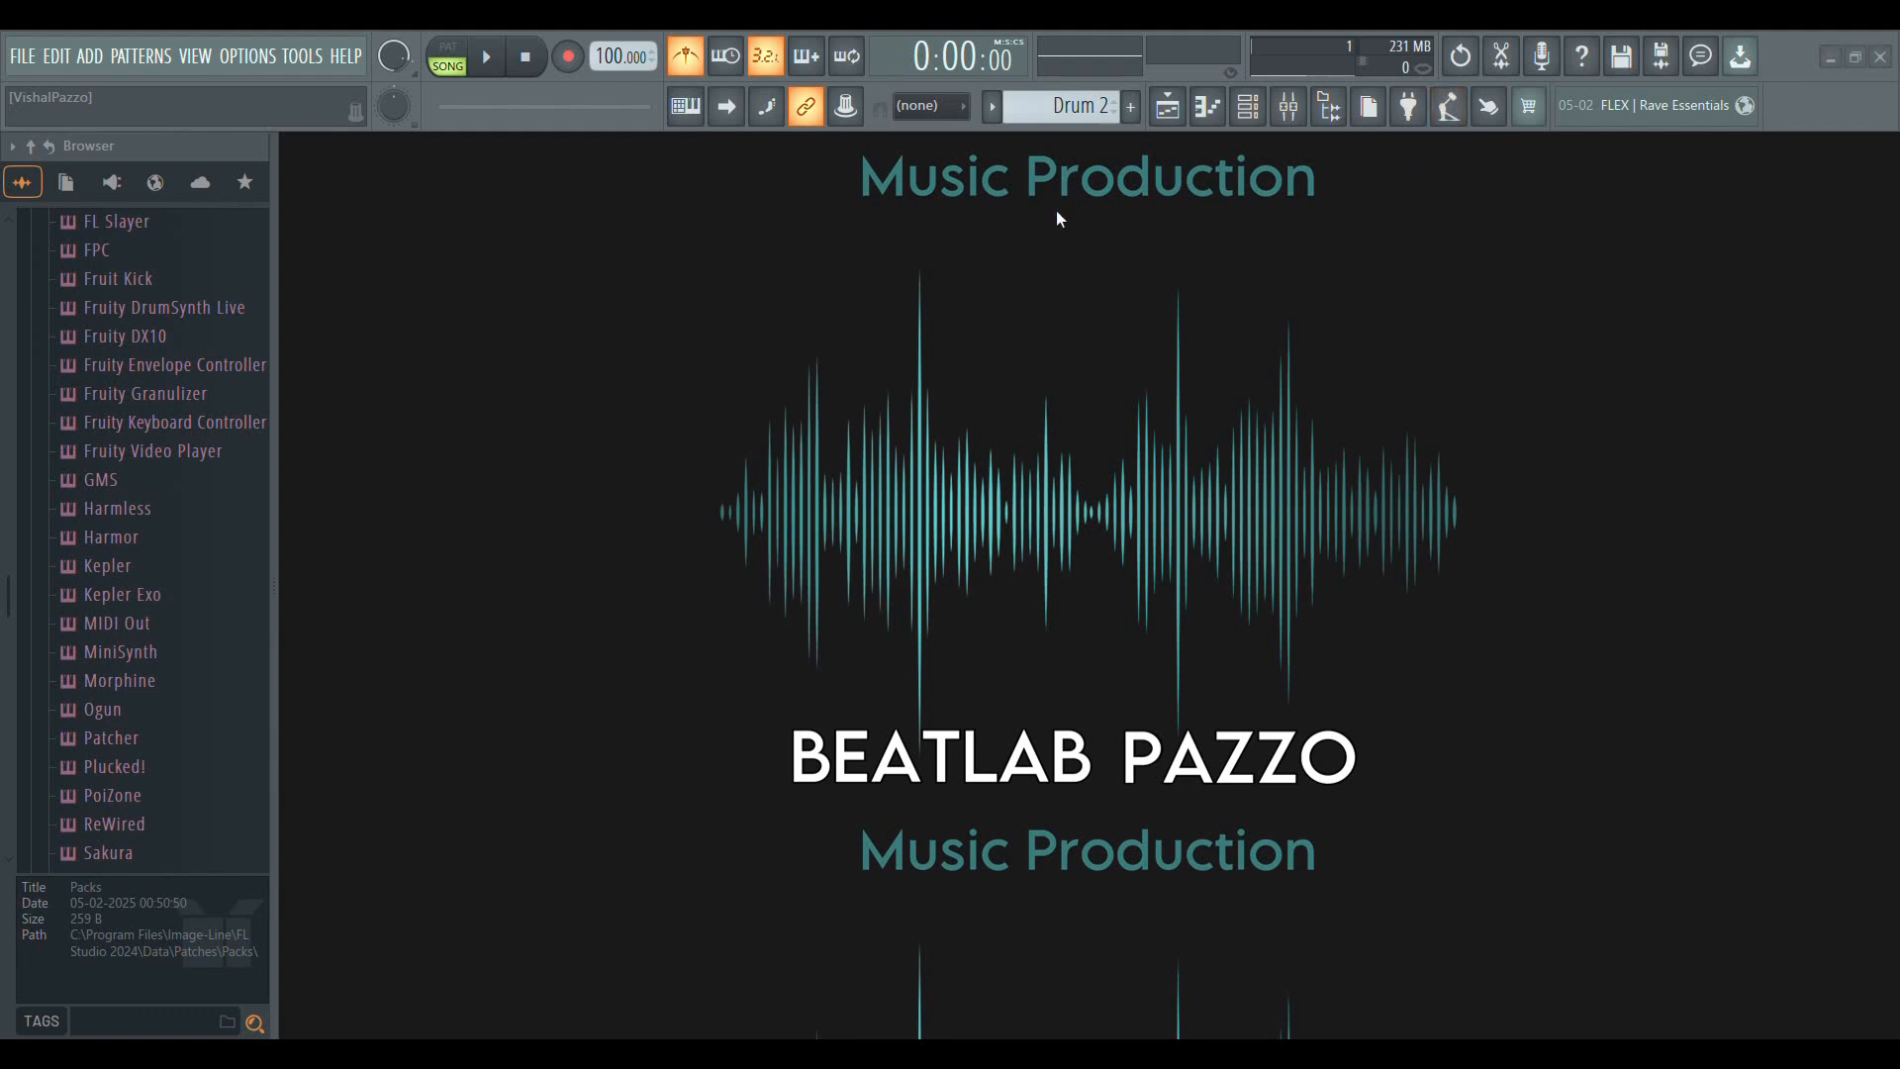
pyautogui.click(1168, 105)
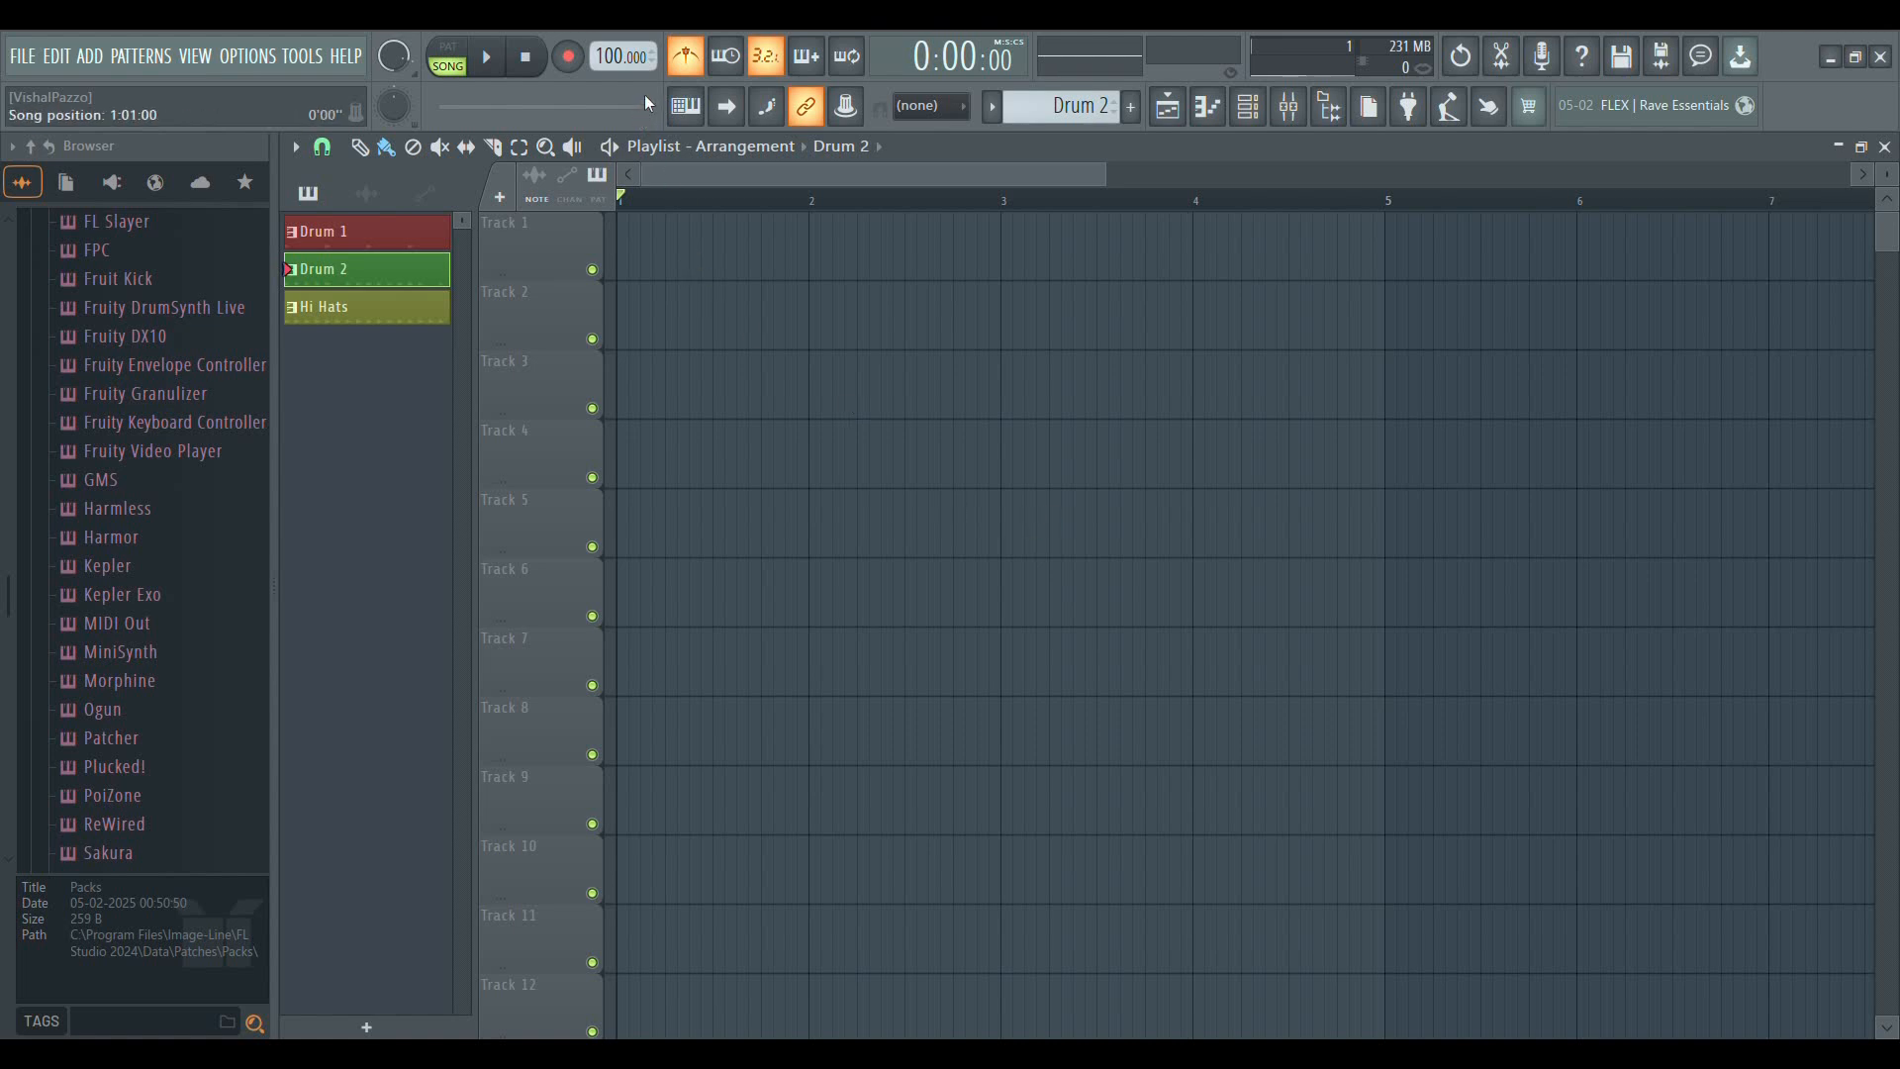
pyautogui.click(496, 64)
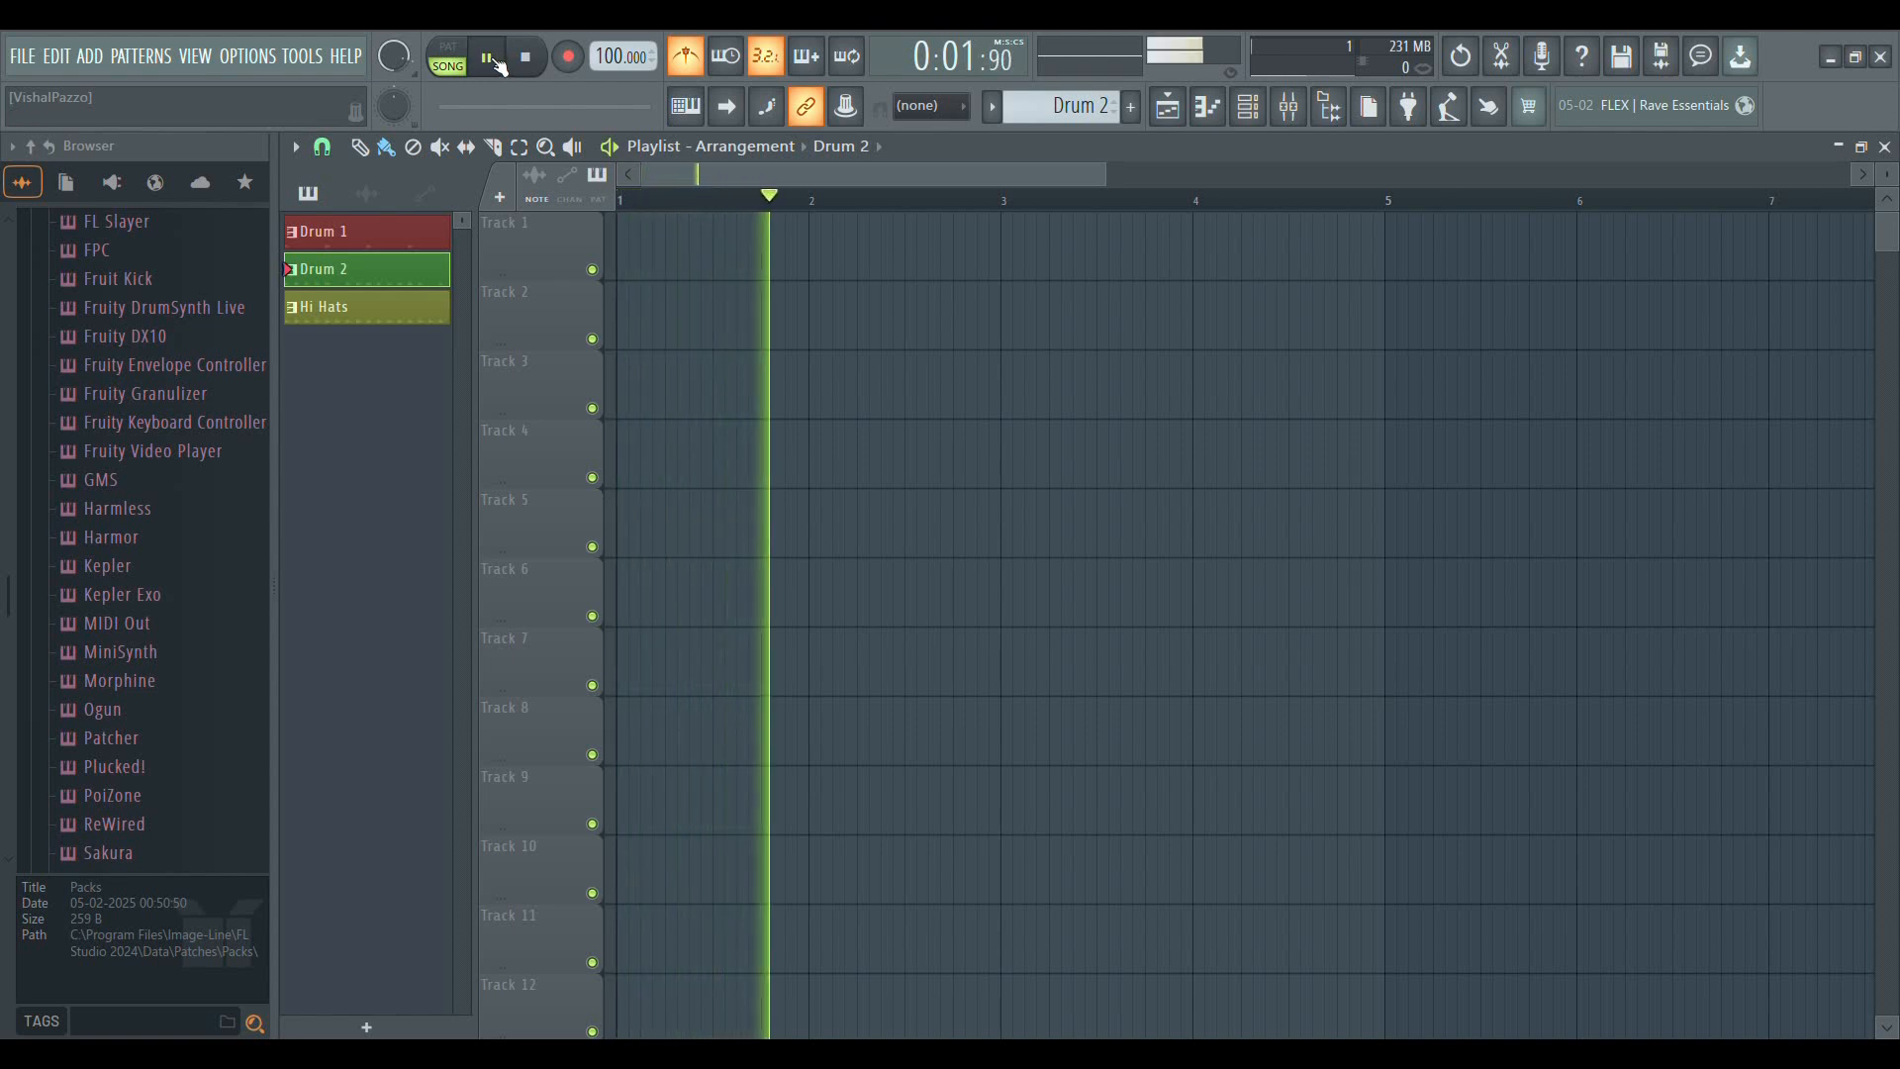
pyautogui.press('space')
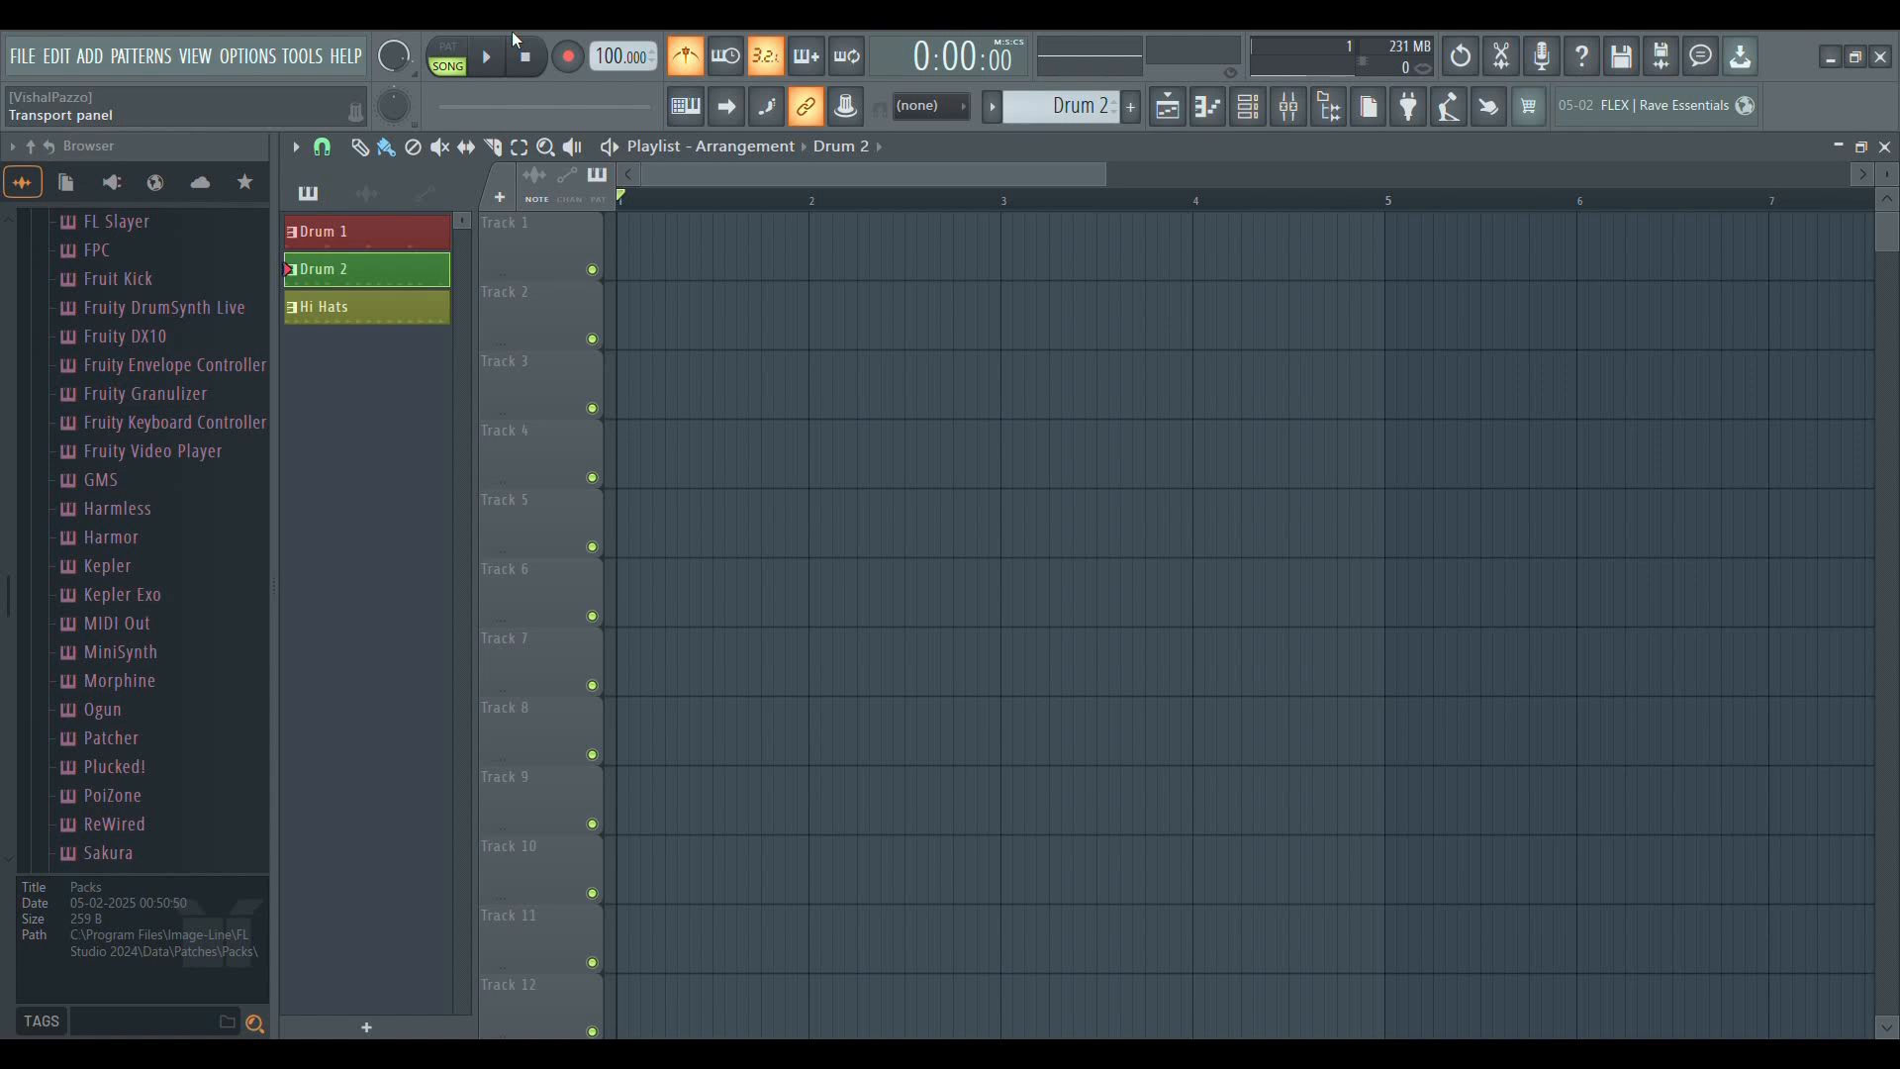
# Open the tempo tapper and tap a steady beat to set the project tempo to 124 BPM
pyautogui.click(1450, 110)
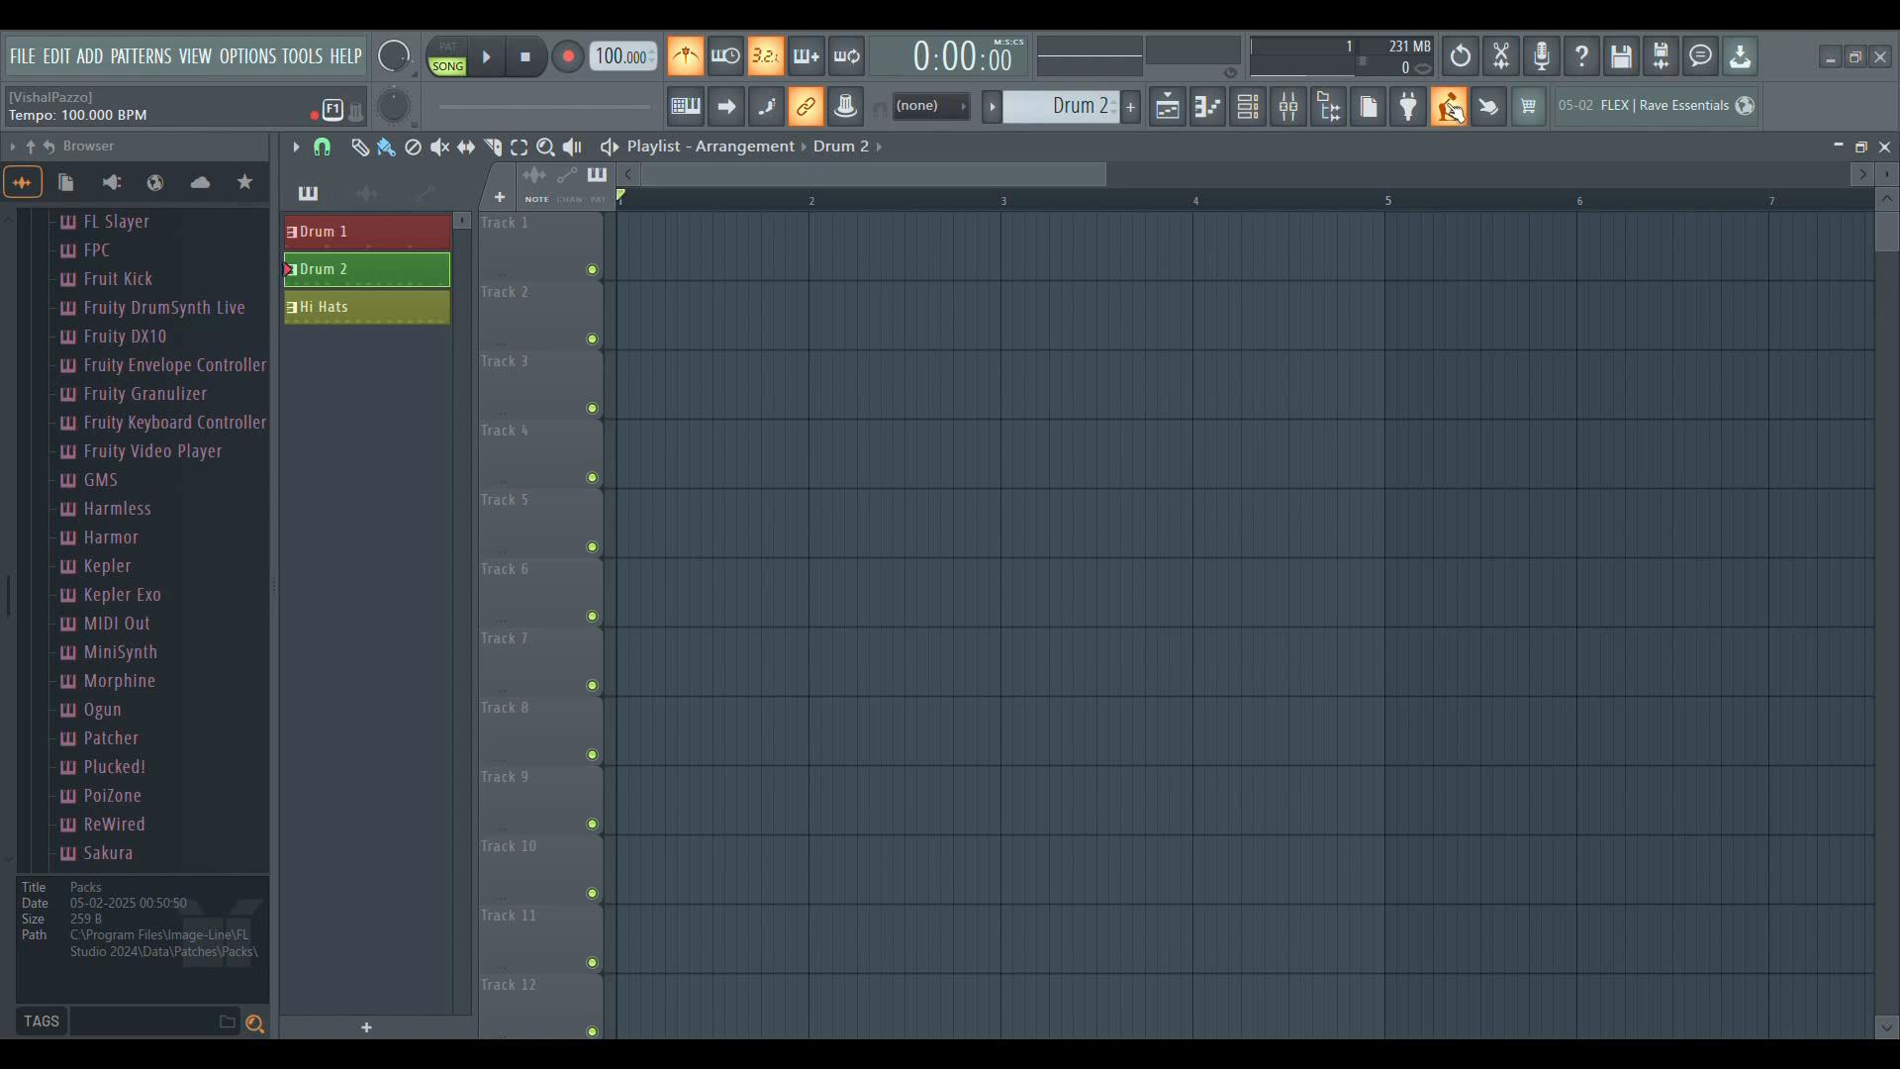
pyautogui.click(948, 488)
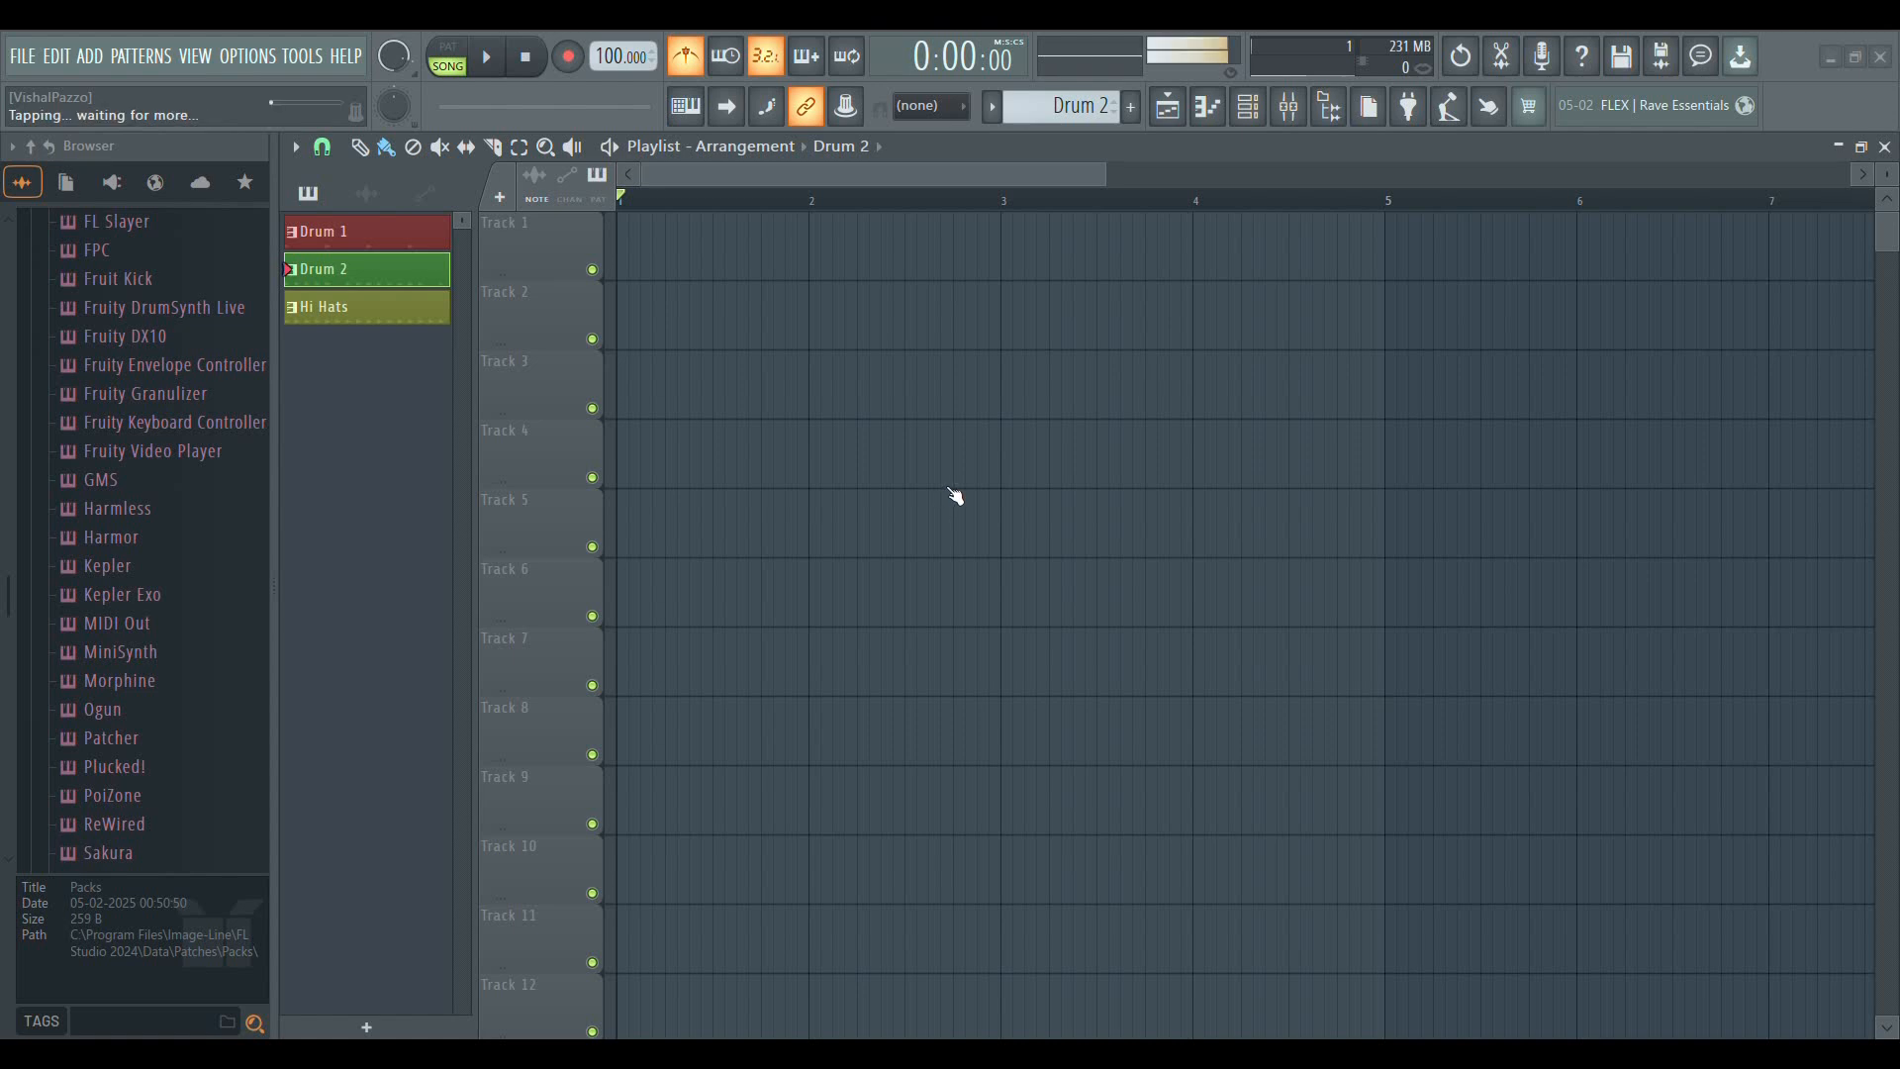
pyautogui.click(959, 490)
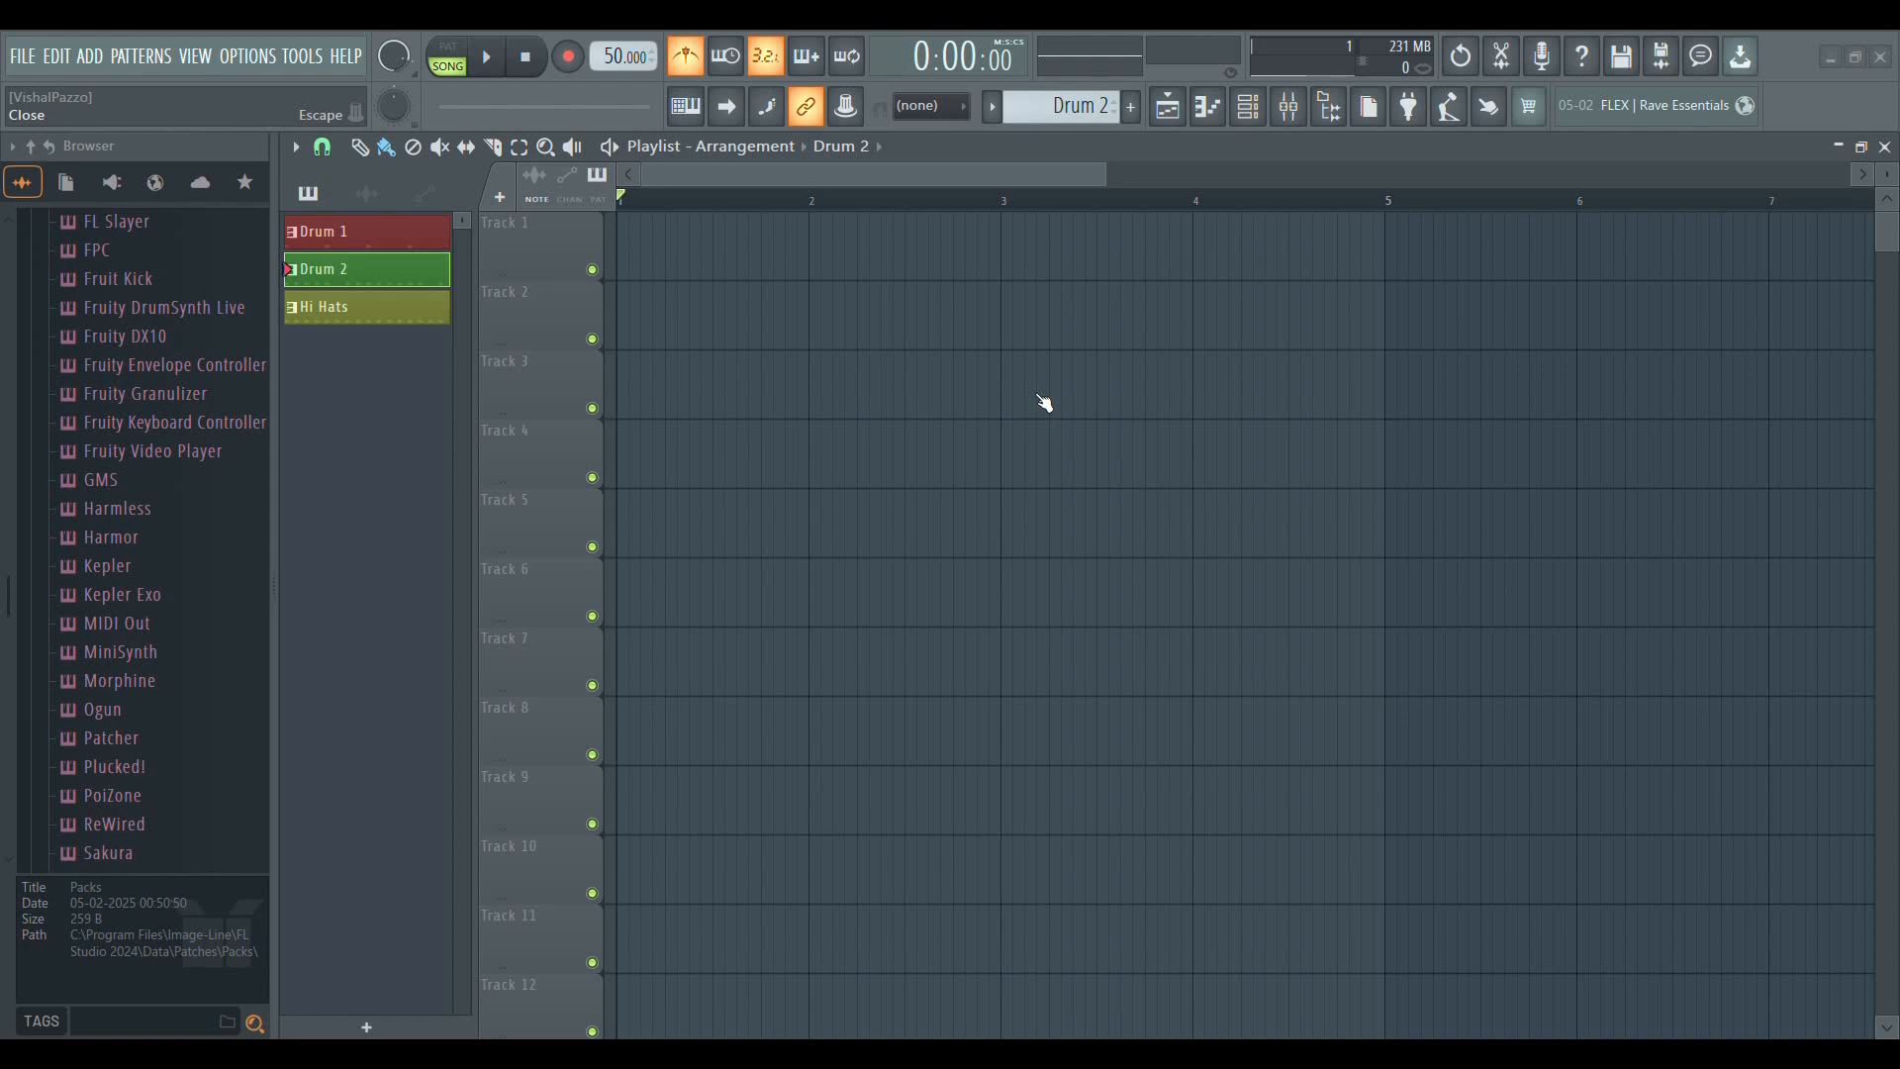
pyautogui.click(974, 520)
pyautogui.click(973, 521)
pyautogui.click(974, 521)
pyautogui.click(974, 521)
pyautogui.click(973, 522)
pyautogui.click(974, 522)
pyautogui.click(975, 523)
pyautogui.click(975, 520)
pyautogui.click(975, 517)
pyautogui.click(975, 516)
pyautogui.click(975, 517)
pyautogui.click(975, 516)
pyautogui.click(975, 517)
pyautogui.click(977, 518)
pyautogui.click(978, 520)
pyautogui.click(978, 523)
pyautogui.click(979, 524)
pyautogui.click(979, 526)
pyautogui.click(983, 532)
pyautogui.scroll(1, 619, 67)
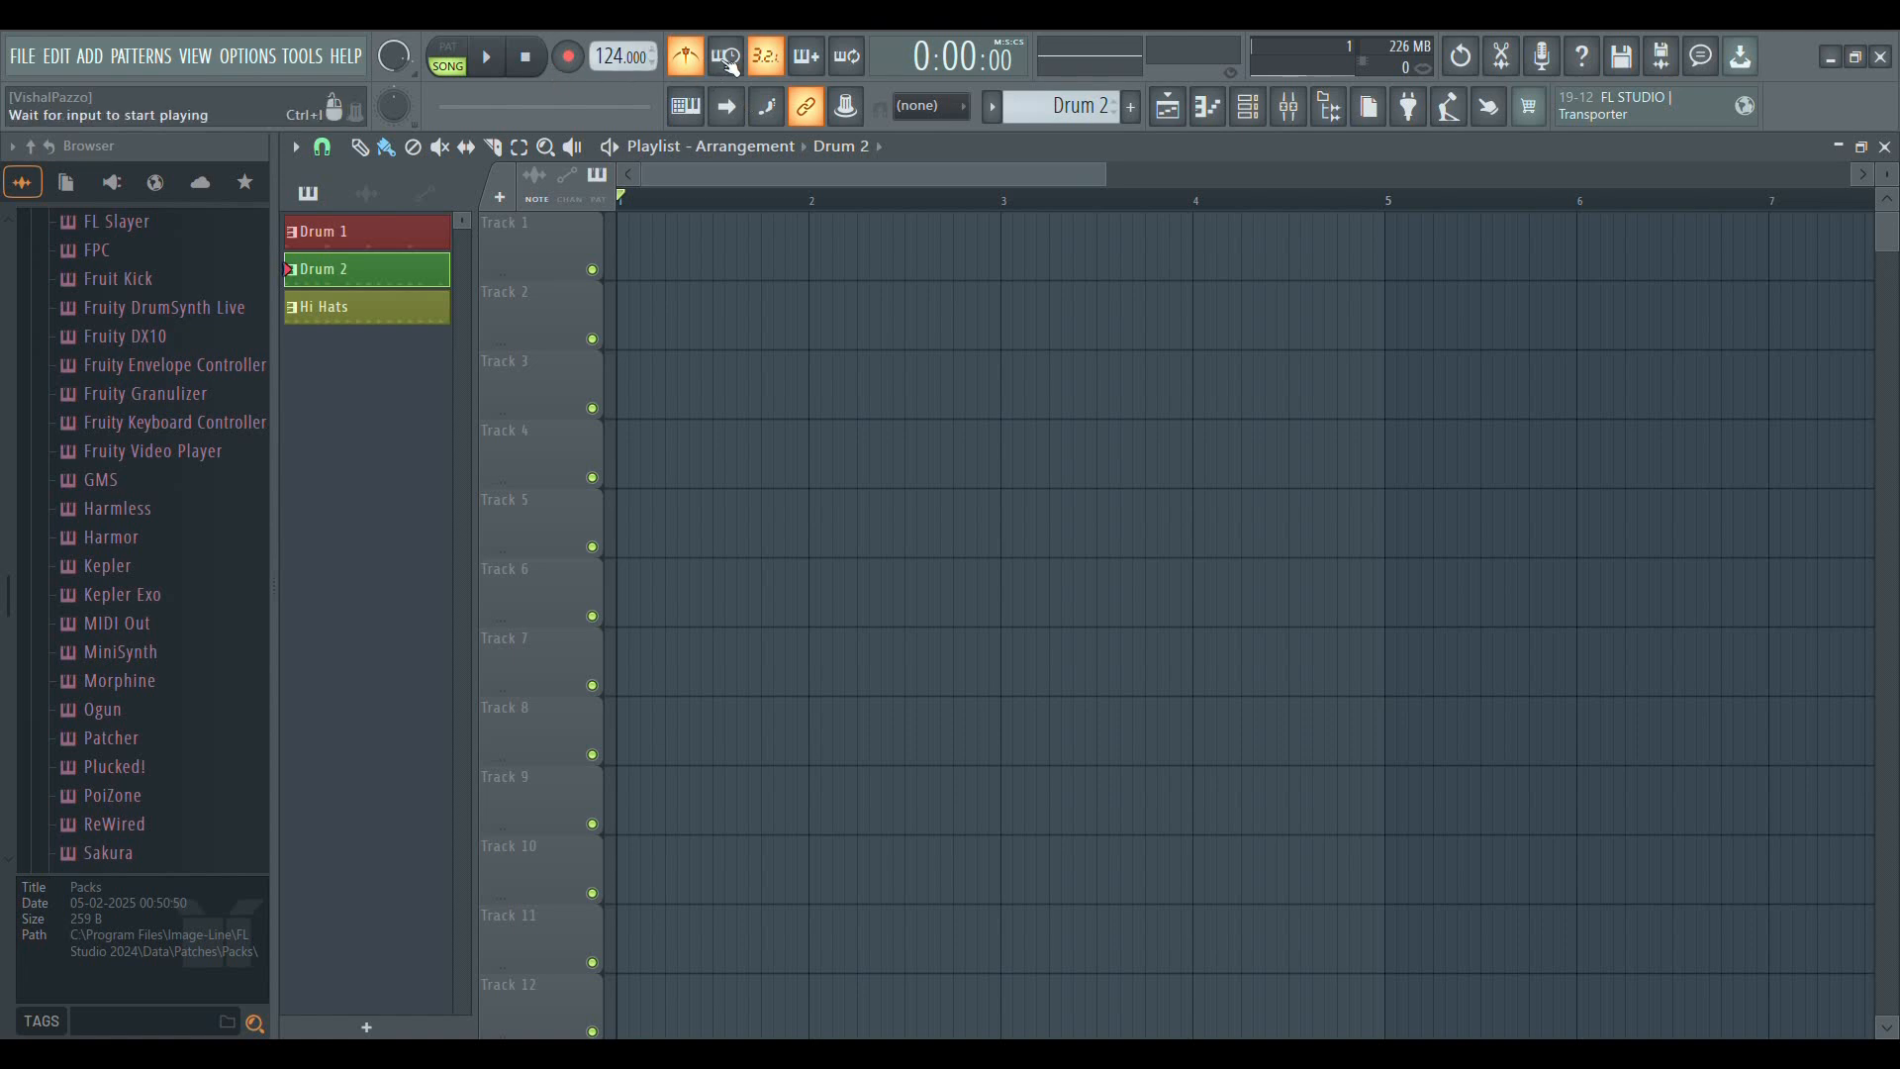
# Play the empty arrangement to hear the metronome at 124 BPM, and stop playback
pyautogui.click(492, 60)
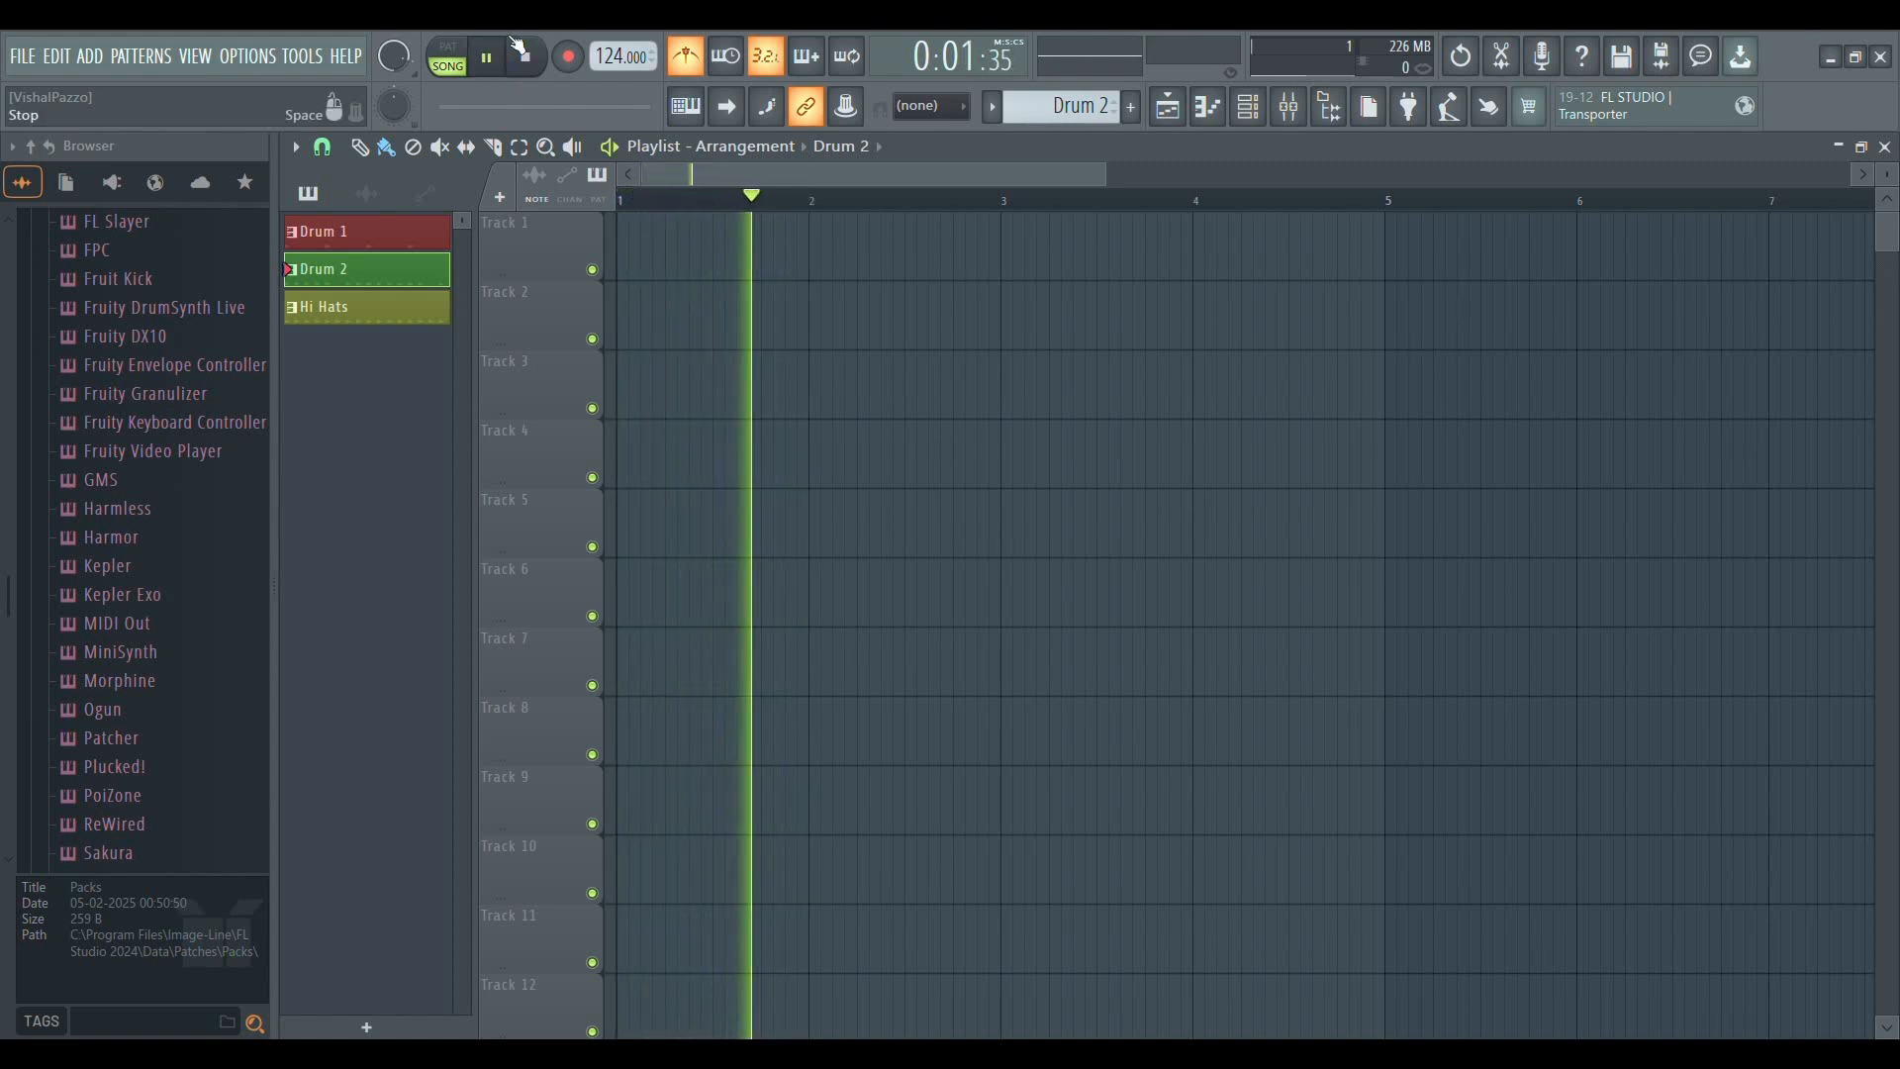
pyautogui.click(517, 48)
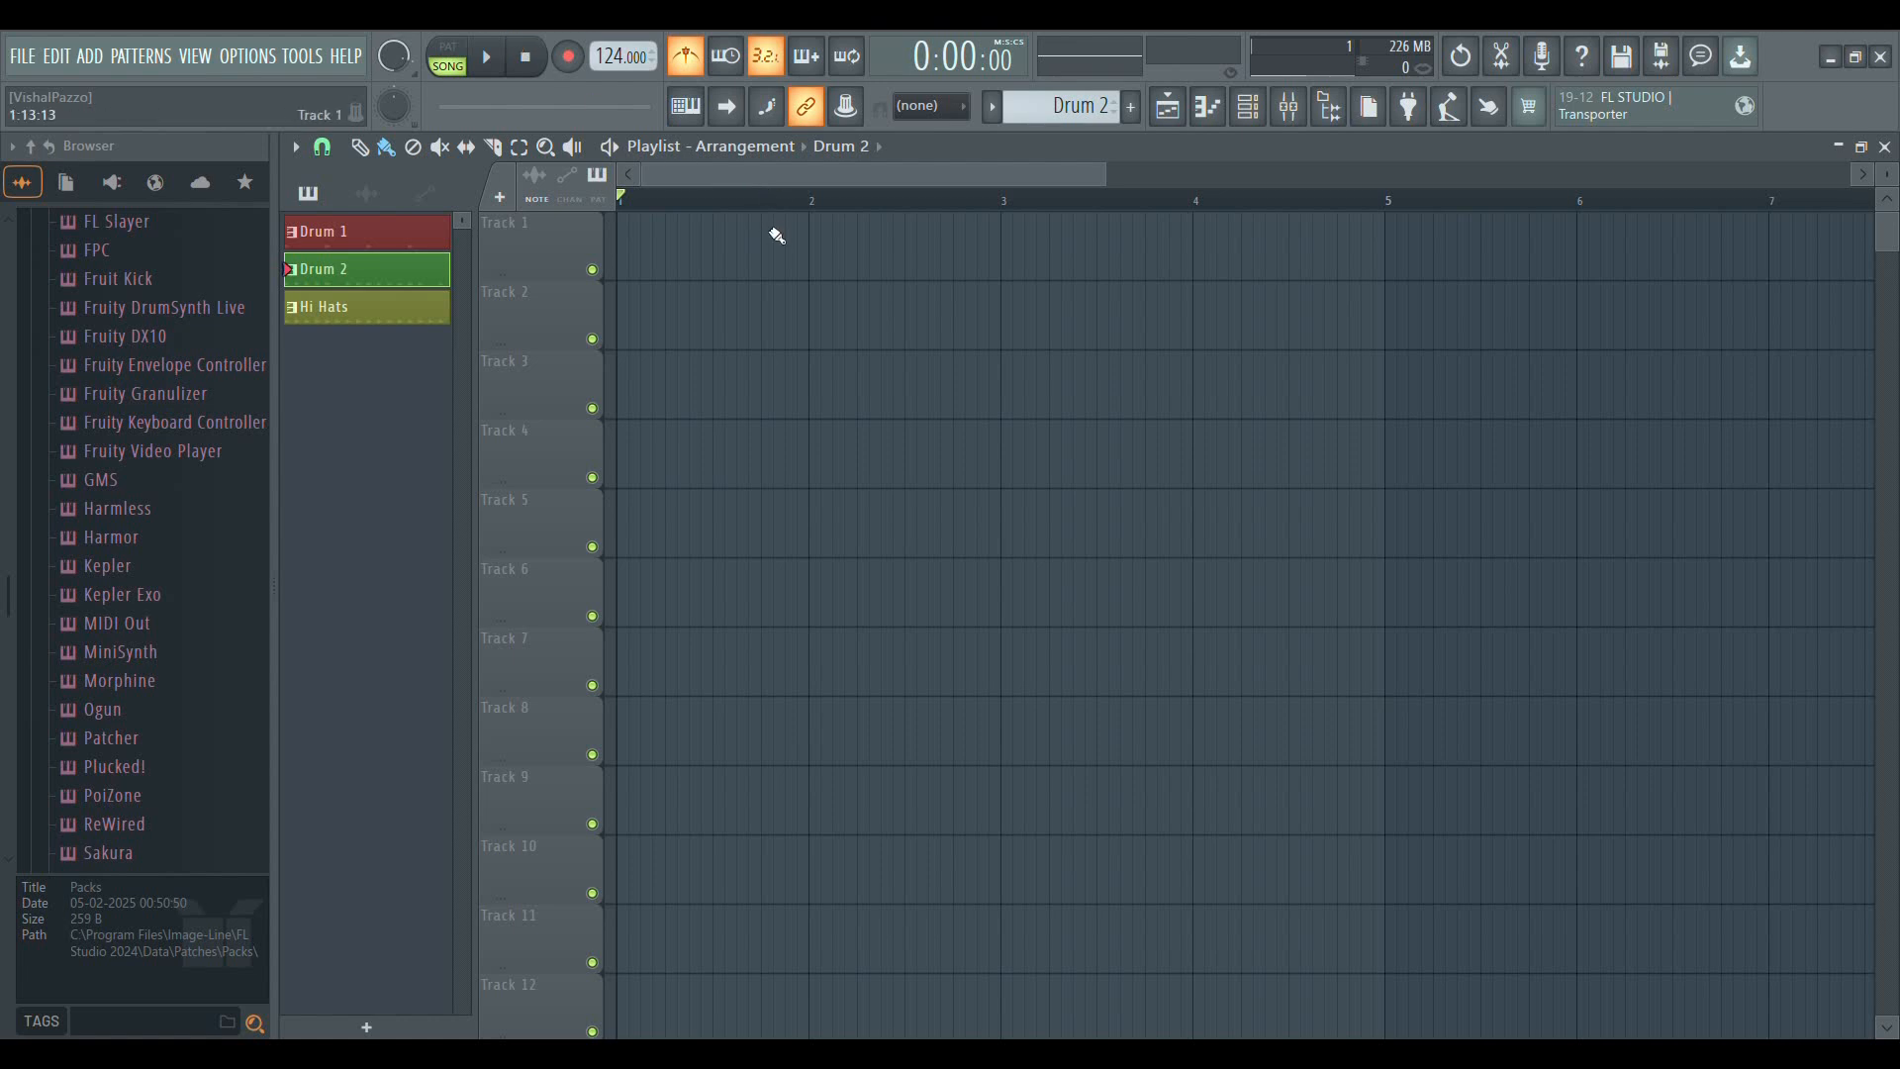
pyautogui.scroll(1, 770, 200)
pyautogui.scroll(-2, 770, 200)
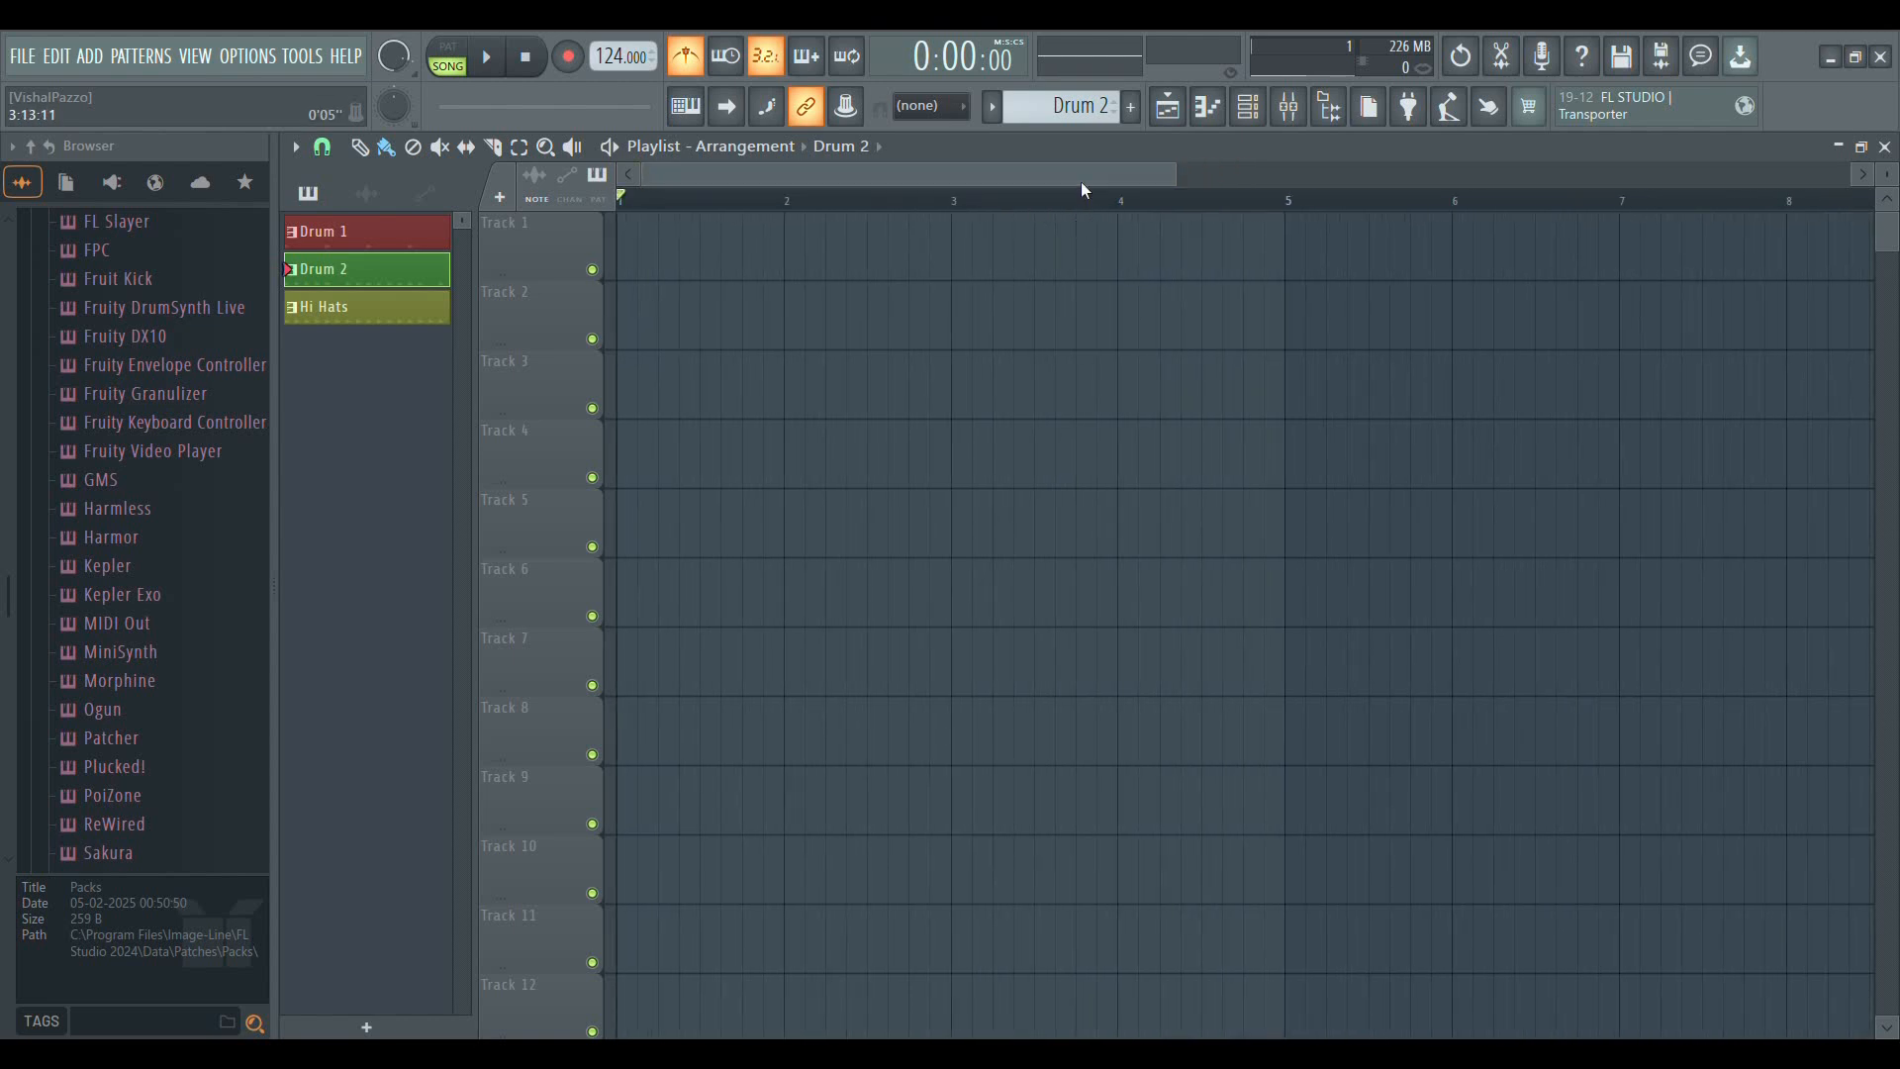
# Close the playlist window and reopen it, twice in a row
pyautogui.click(1884, 146)
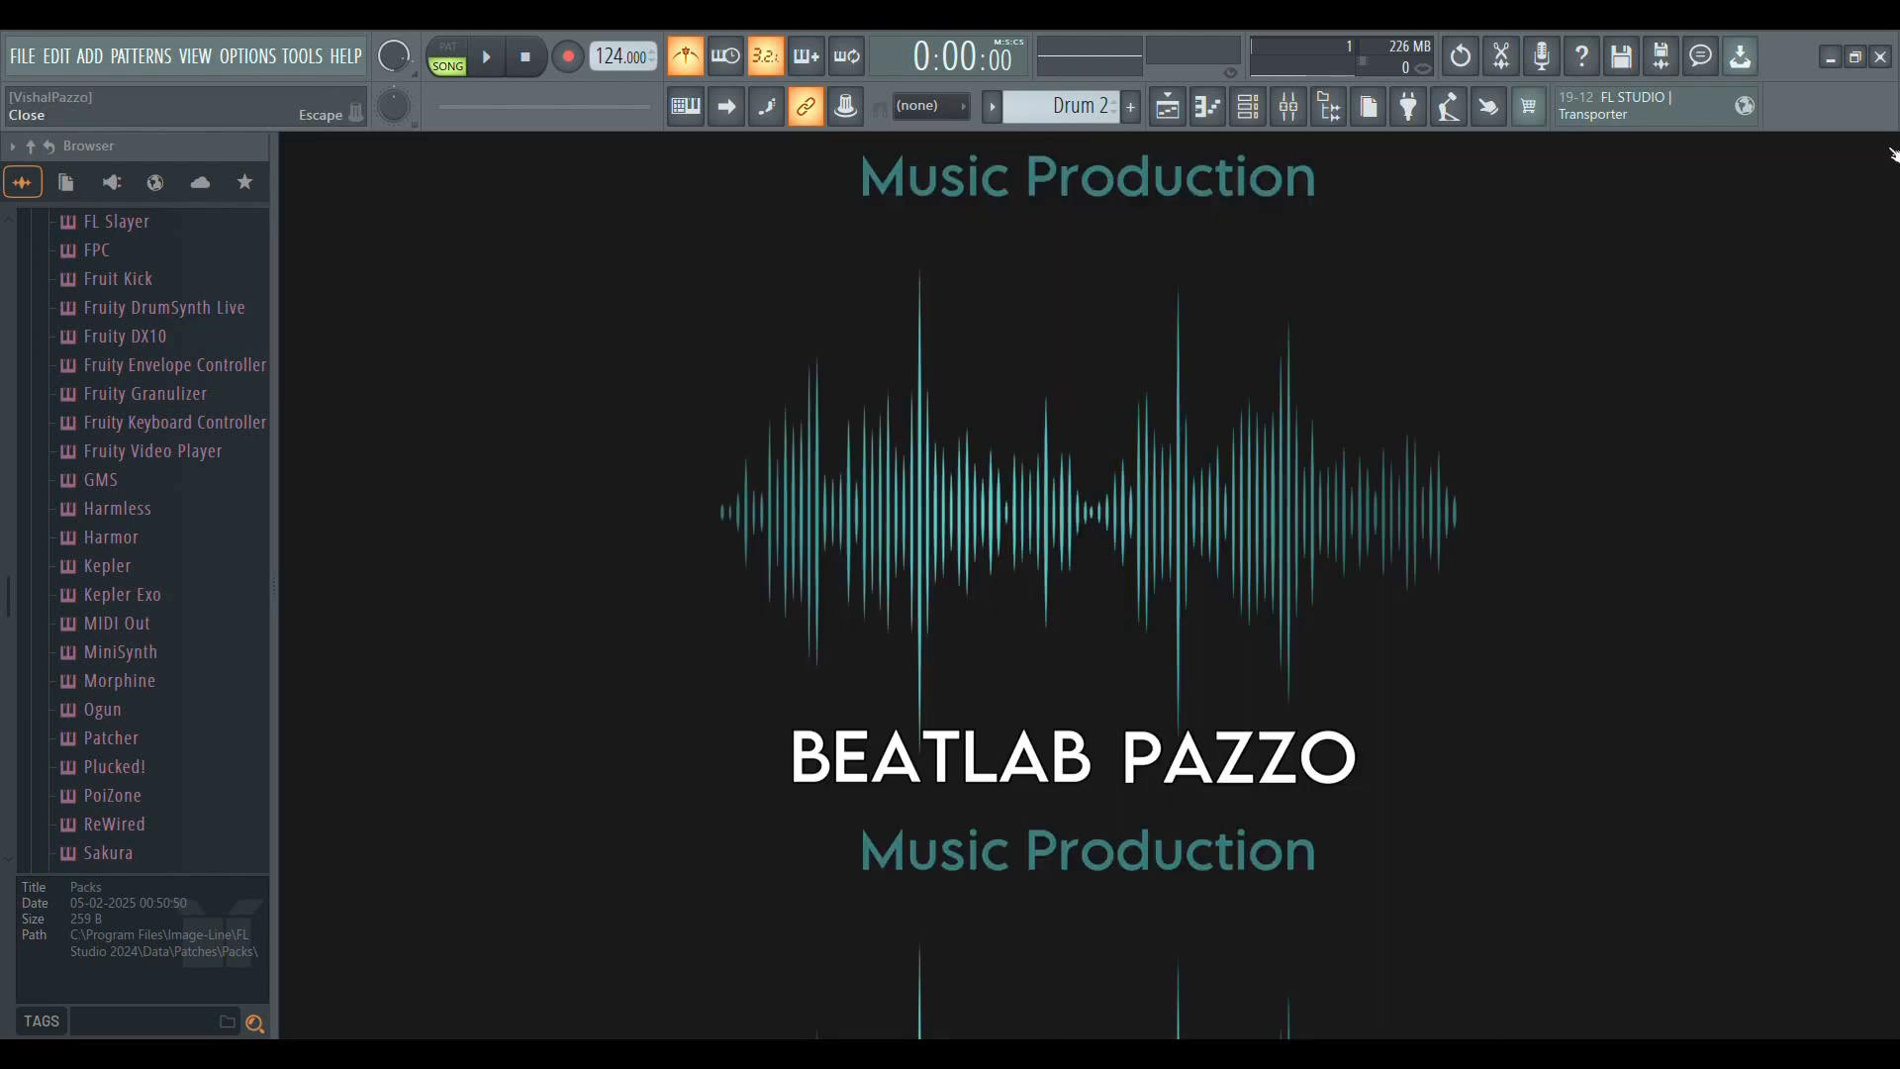
pyautogui.click(1171, 114)
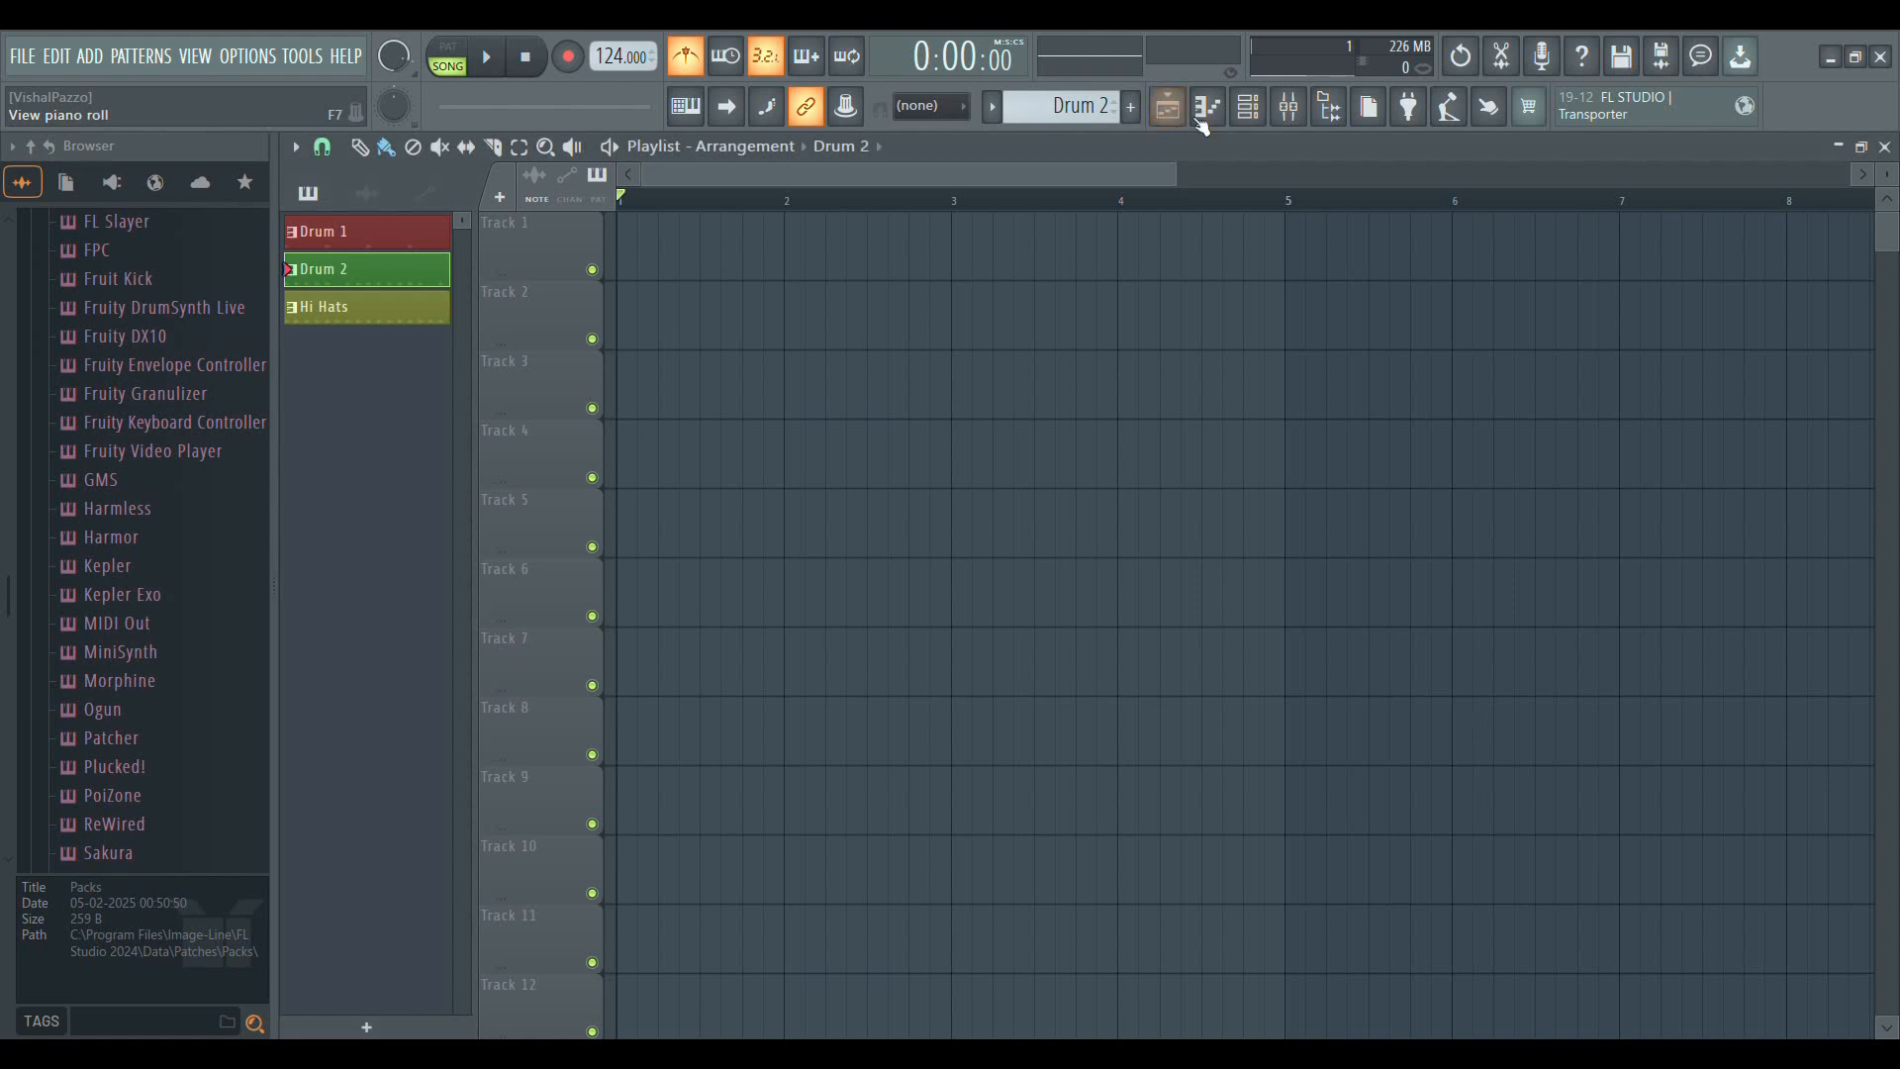
pyautogui.click(1884, 146)
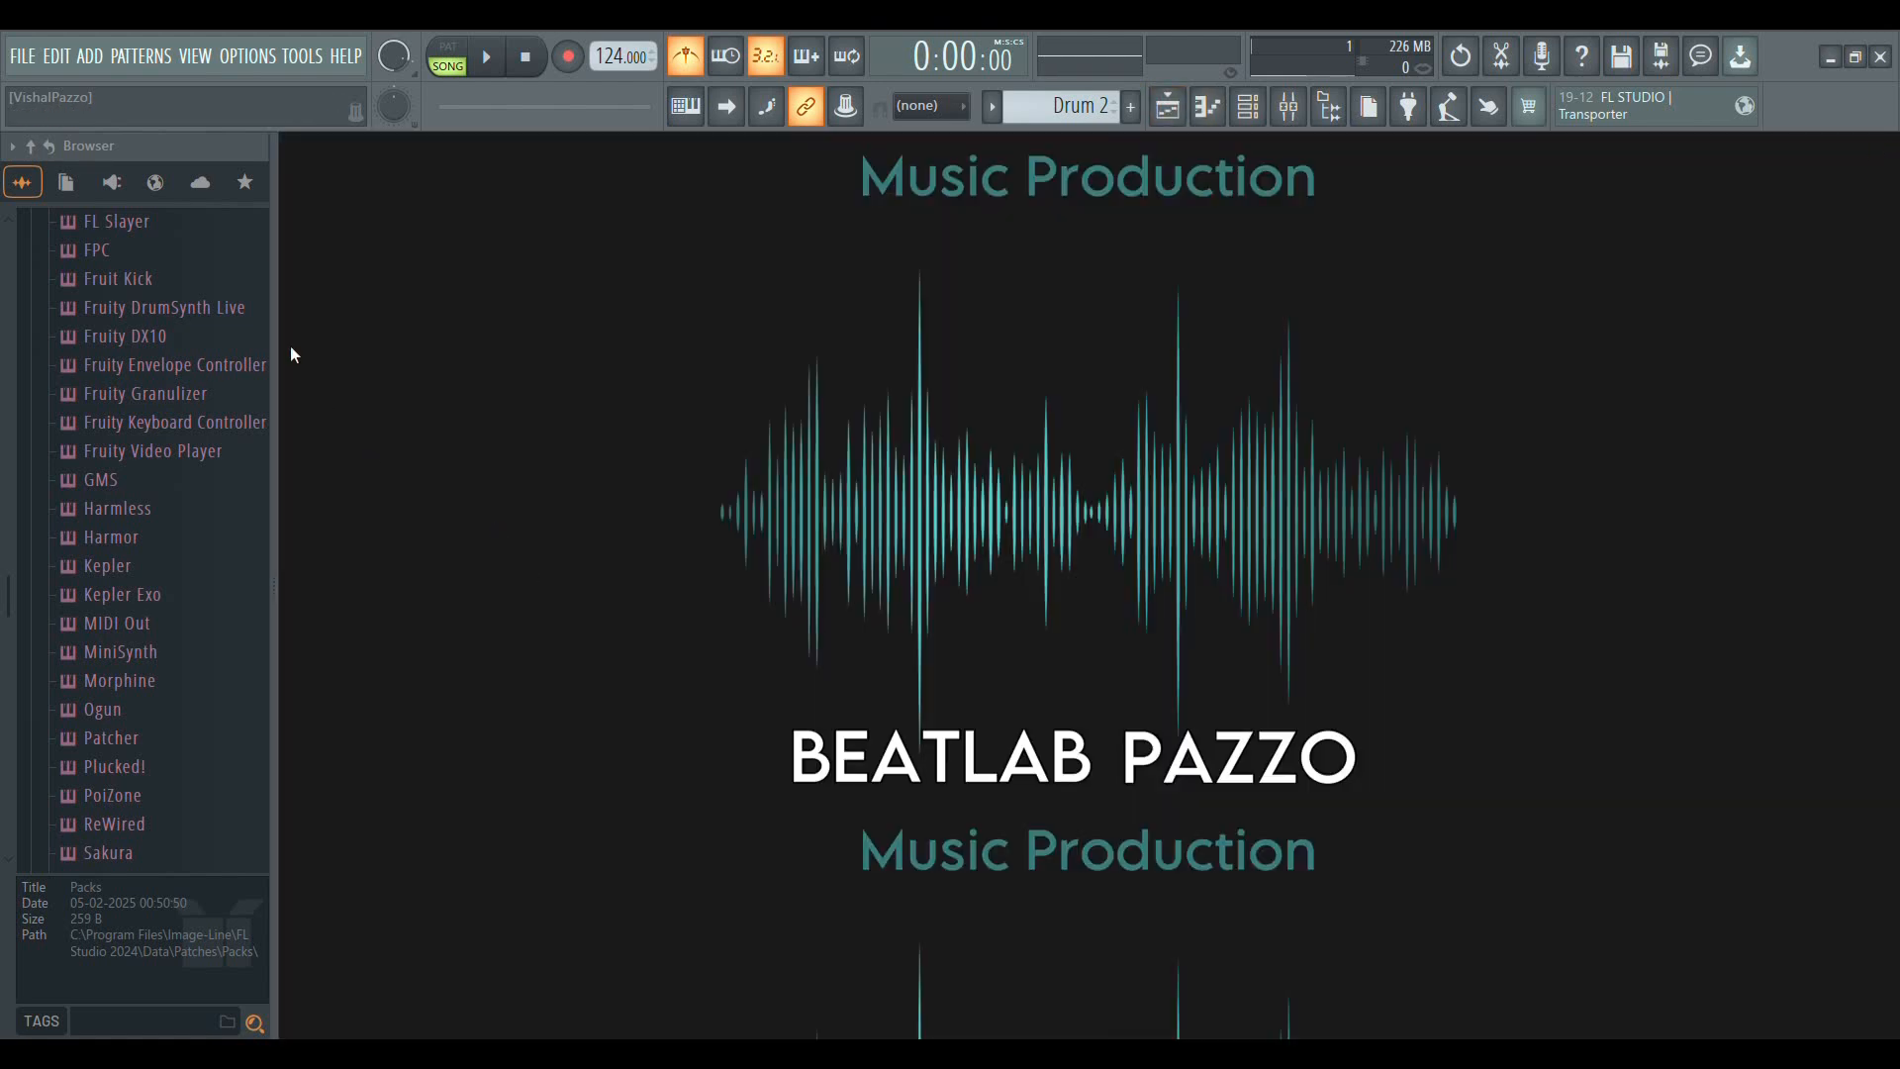
pyautogui.click(1169, 109)
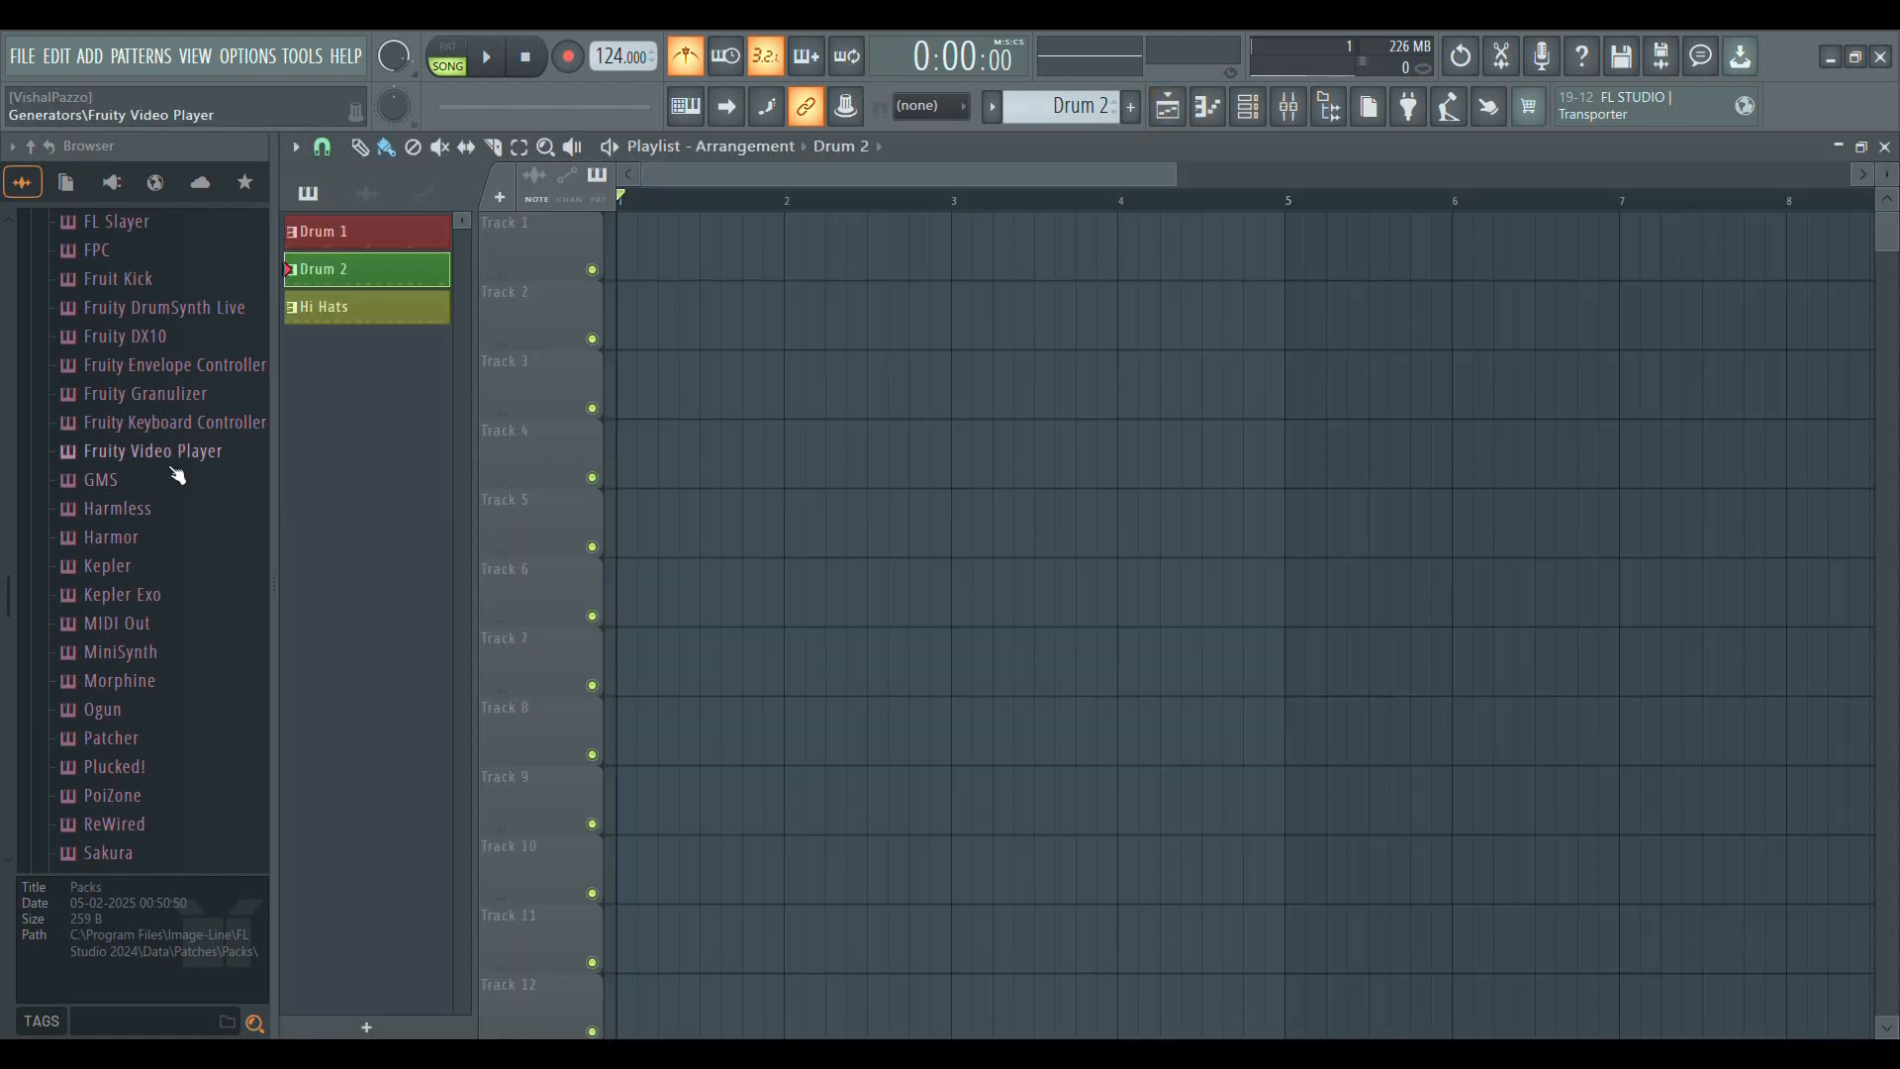
# Look through the generator and effect presets listed under Plugin presets in the browser
pyautogui.scroll(20, 177, 476)
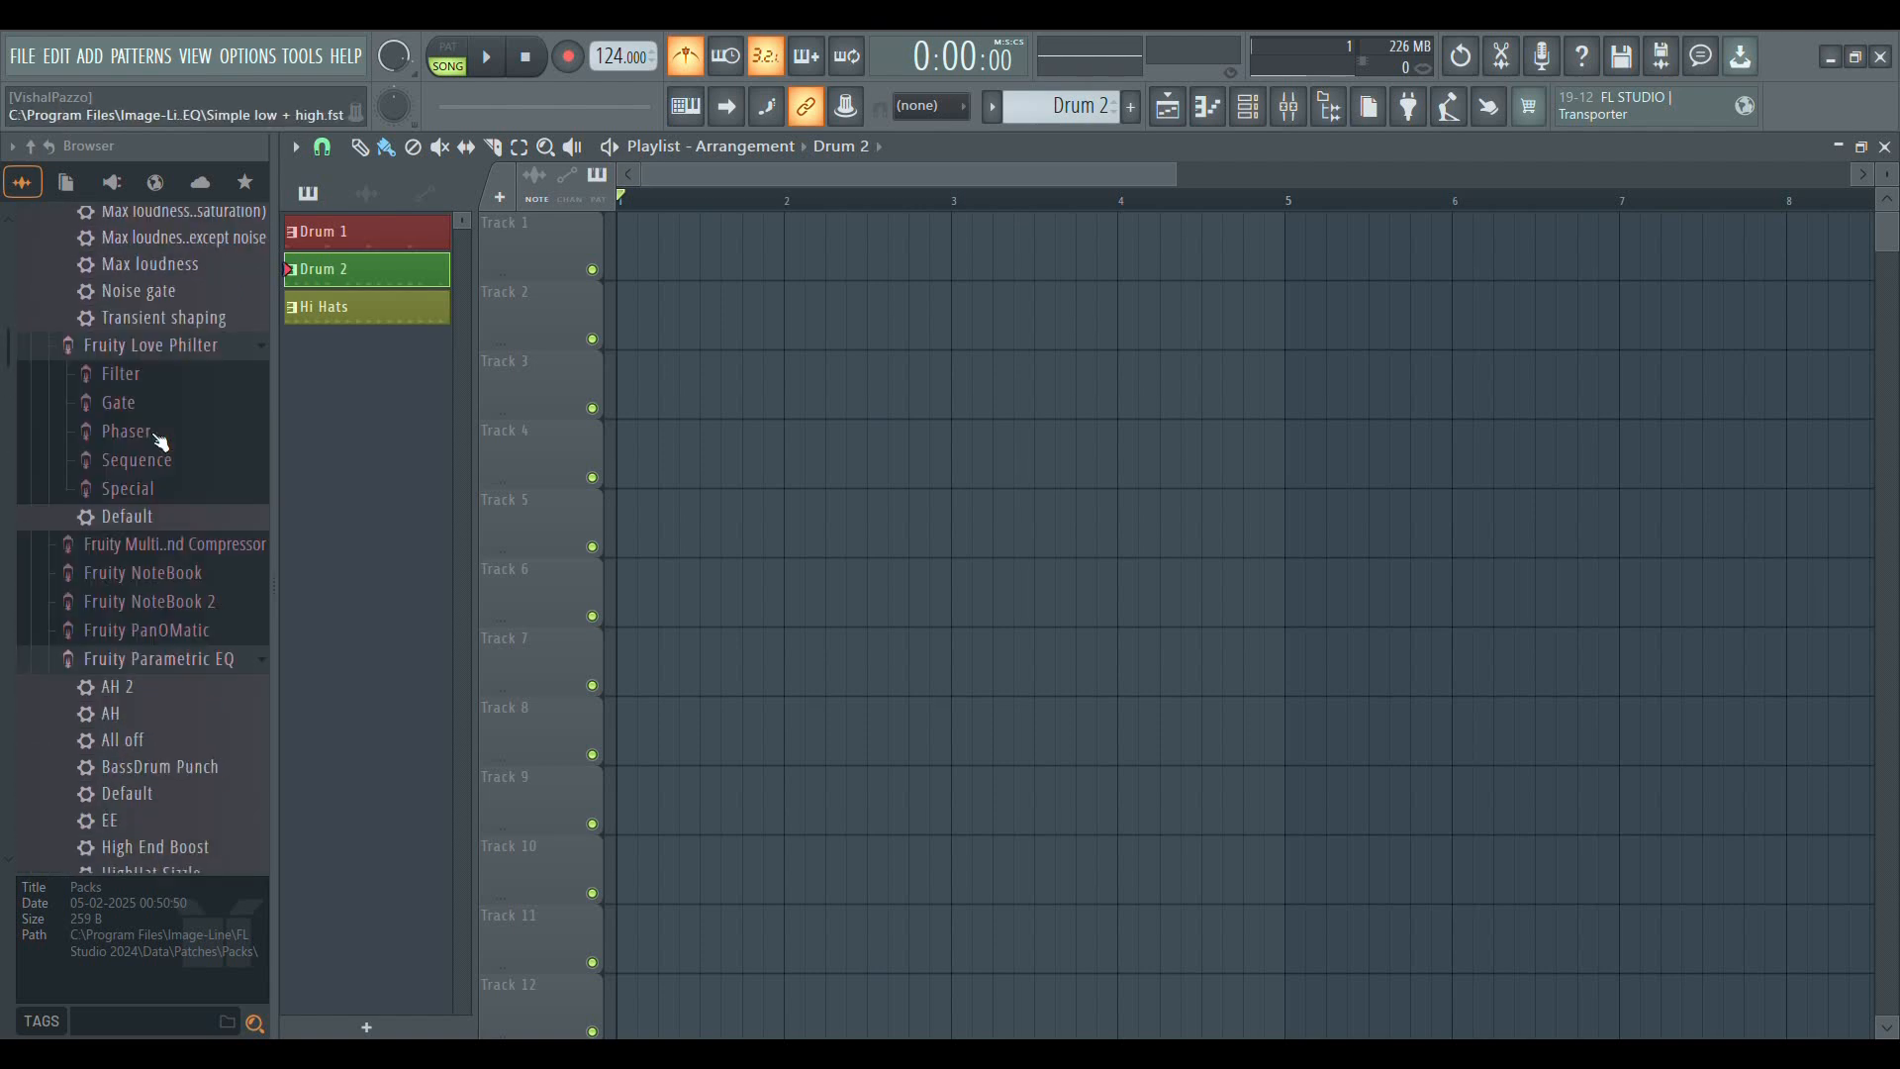
pyautogui.scroll(15, 161, 442)
pyautogui.scroll(-5, 162, 445)
pyautogui.scroll(6, 161, 442)
pyautogui.scroll(-4, 118, 482)
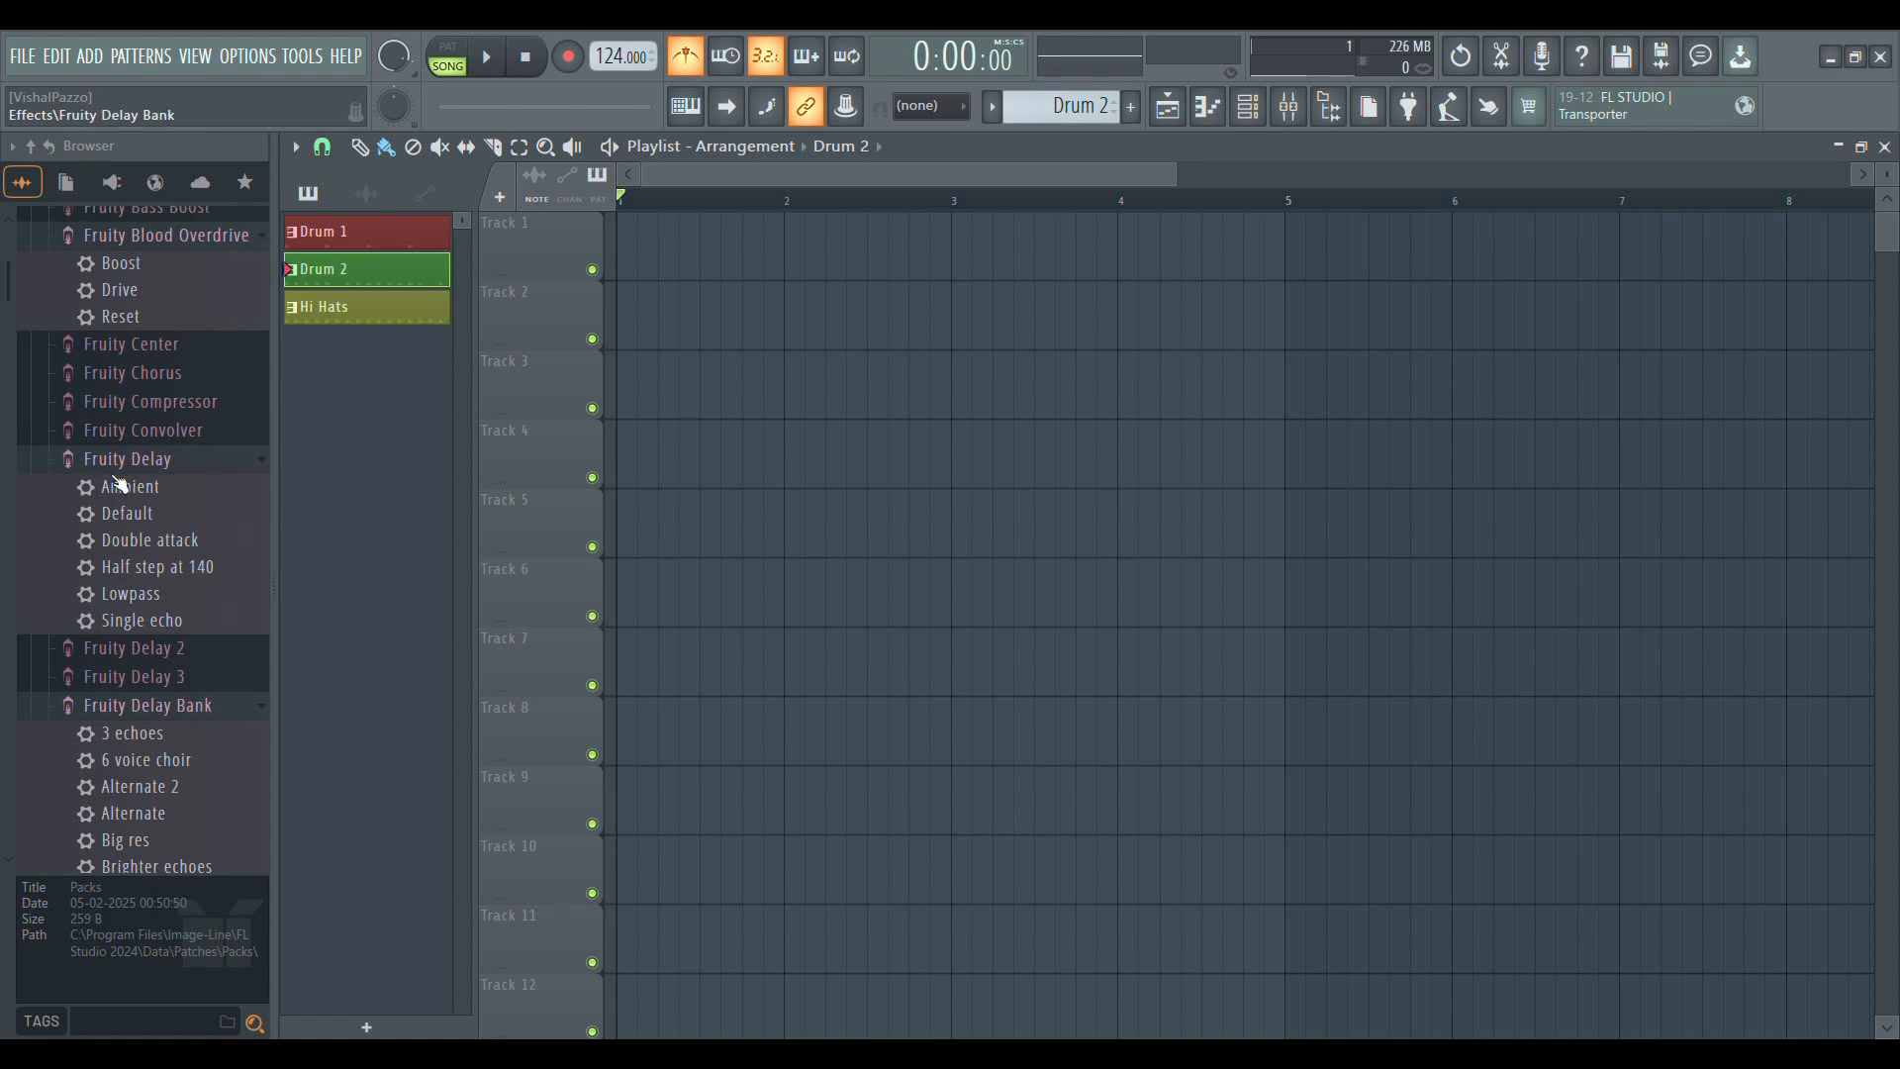
pyautogui.scroll(5, 117, 482)
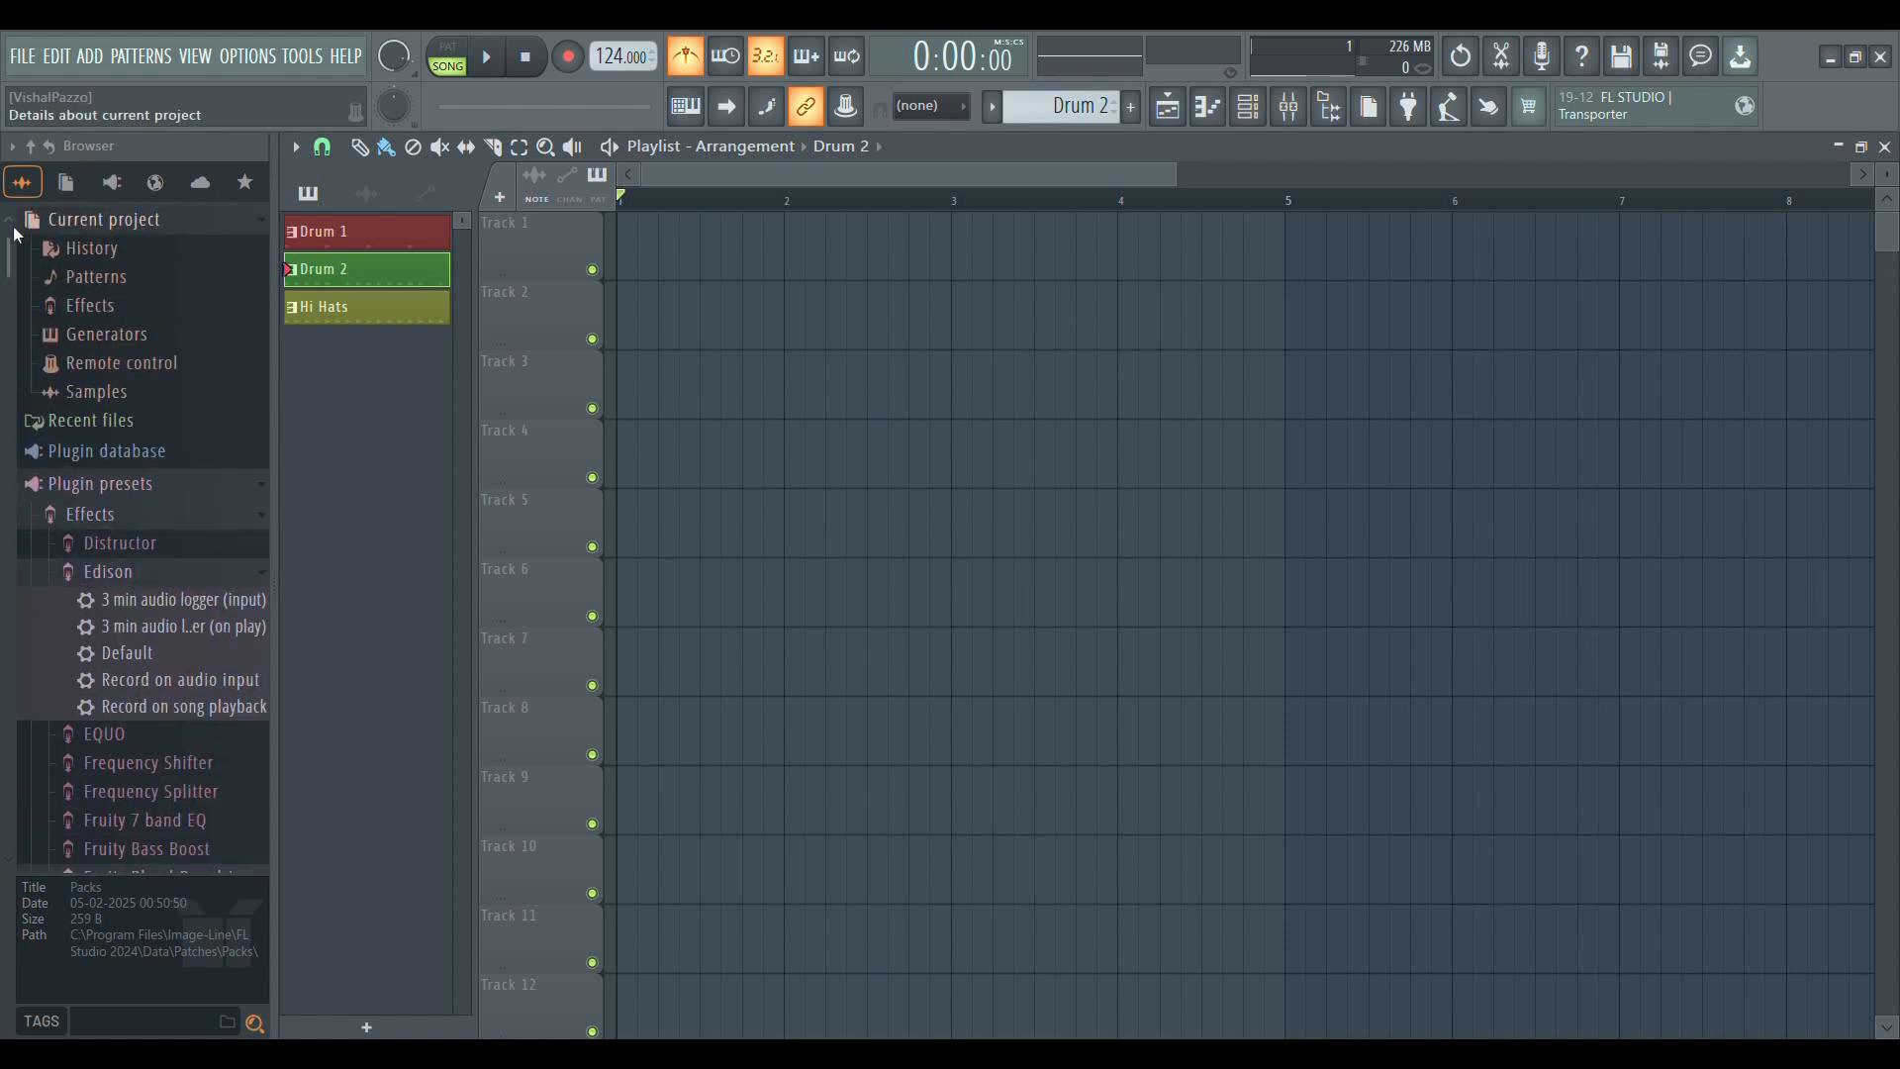
# Look at the browser's project, plugin database and other category views, then return to the full listing and collapse Plugin presets
pyautogui.click(74, 184)
pyautogui.click(113, 184)
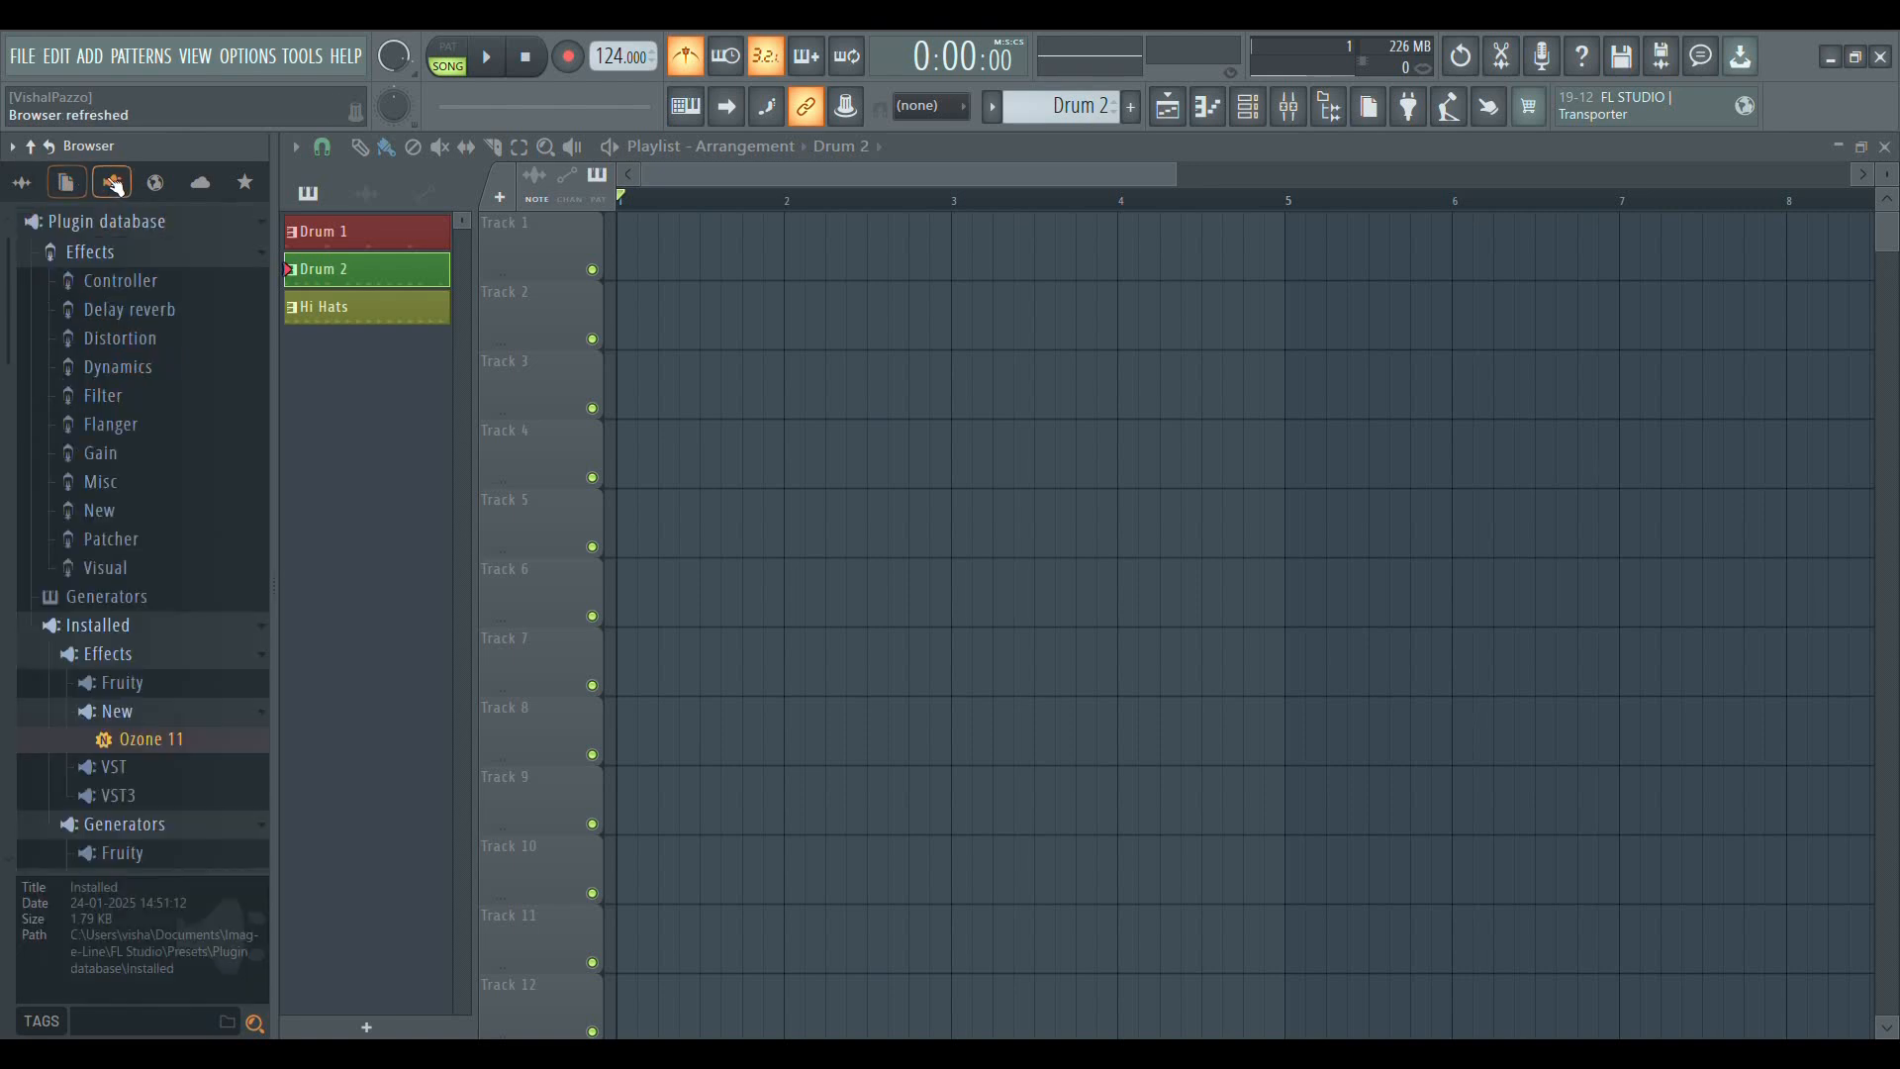
pyautogui.click(155, 184)
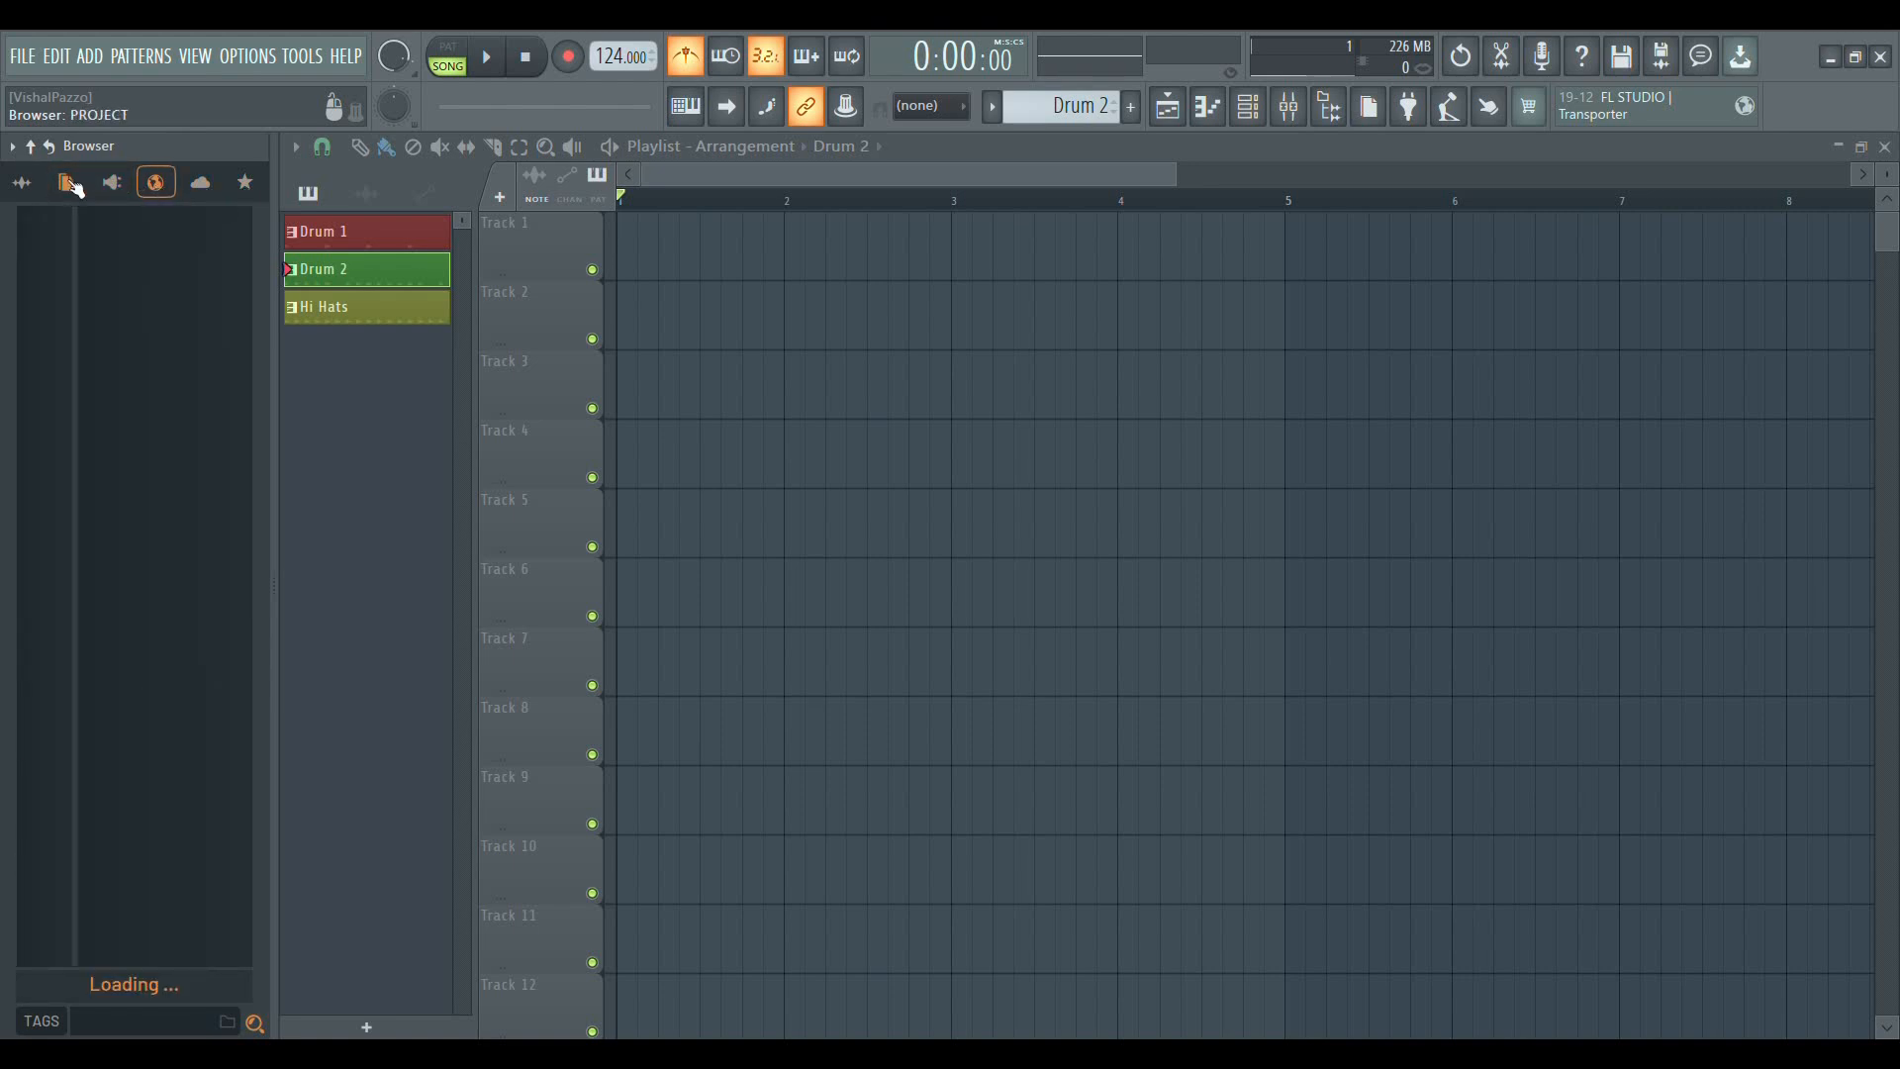
pyautogui.click(20, 183)
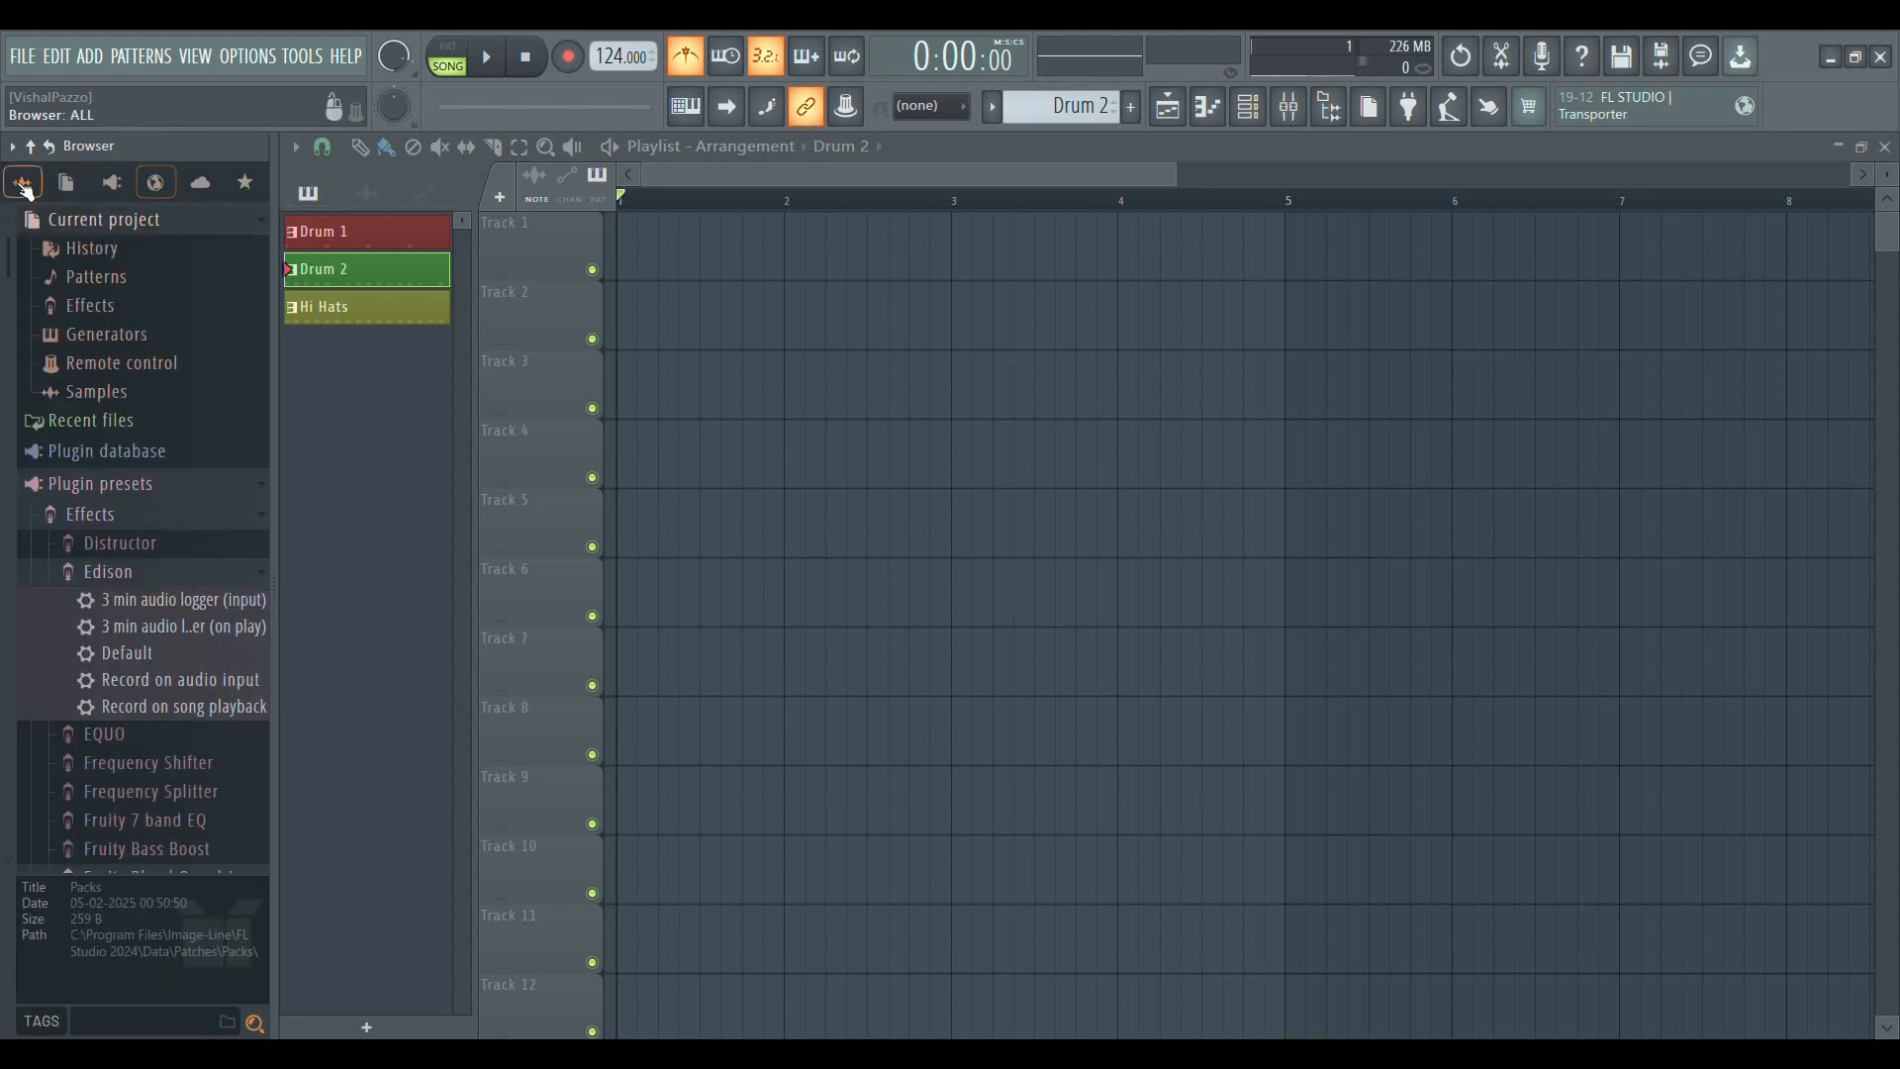
pyautogui.click(117, 485)
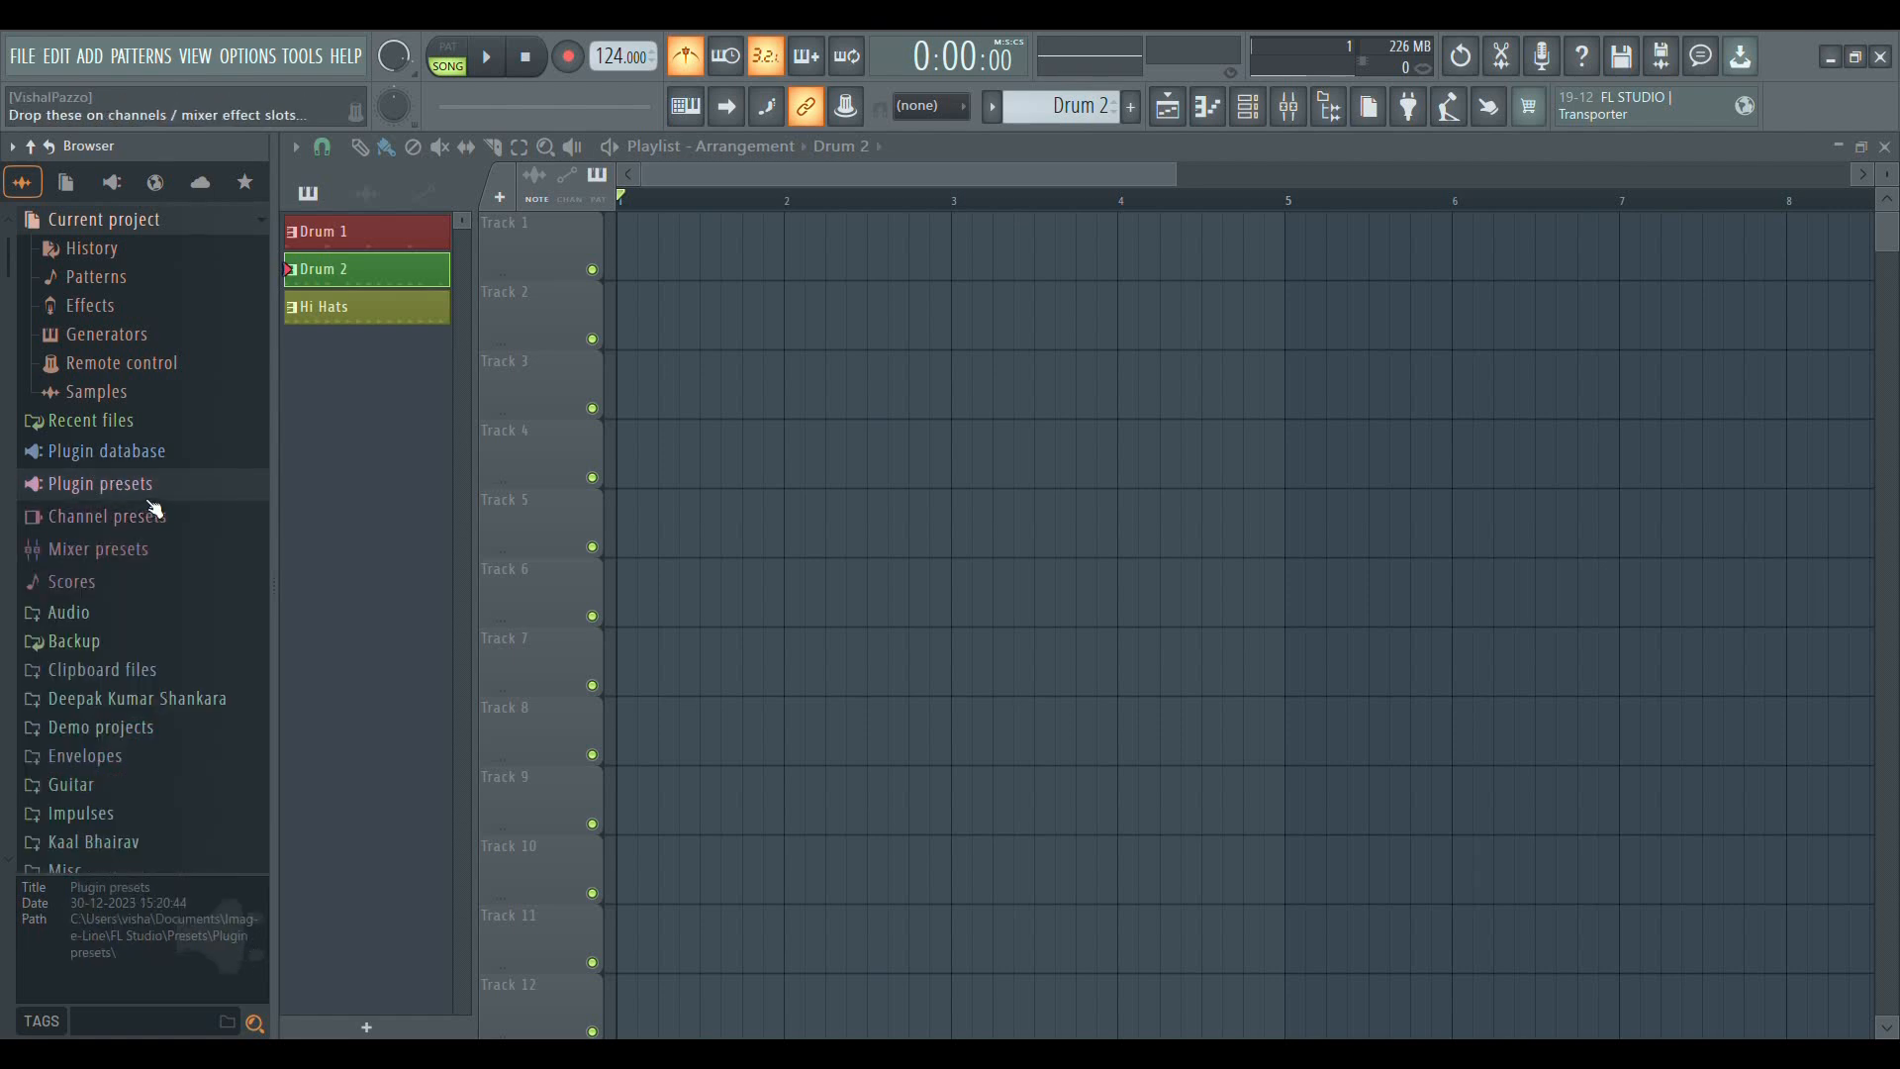
# Close and reopen the playlist, and look through the browser's folder list from Current project to SAMPLES & LOOPS
pyautogui.click(1885, 147)
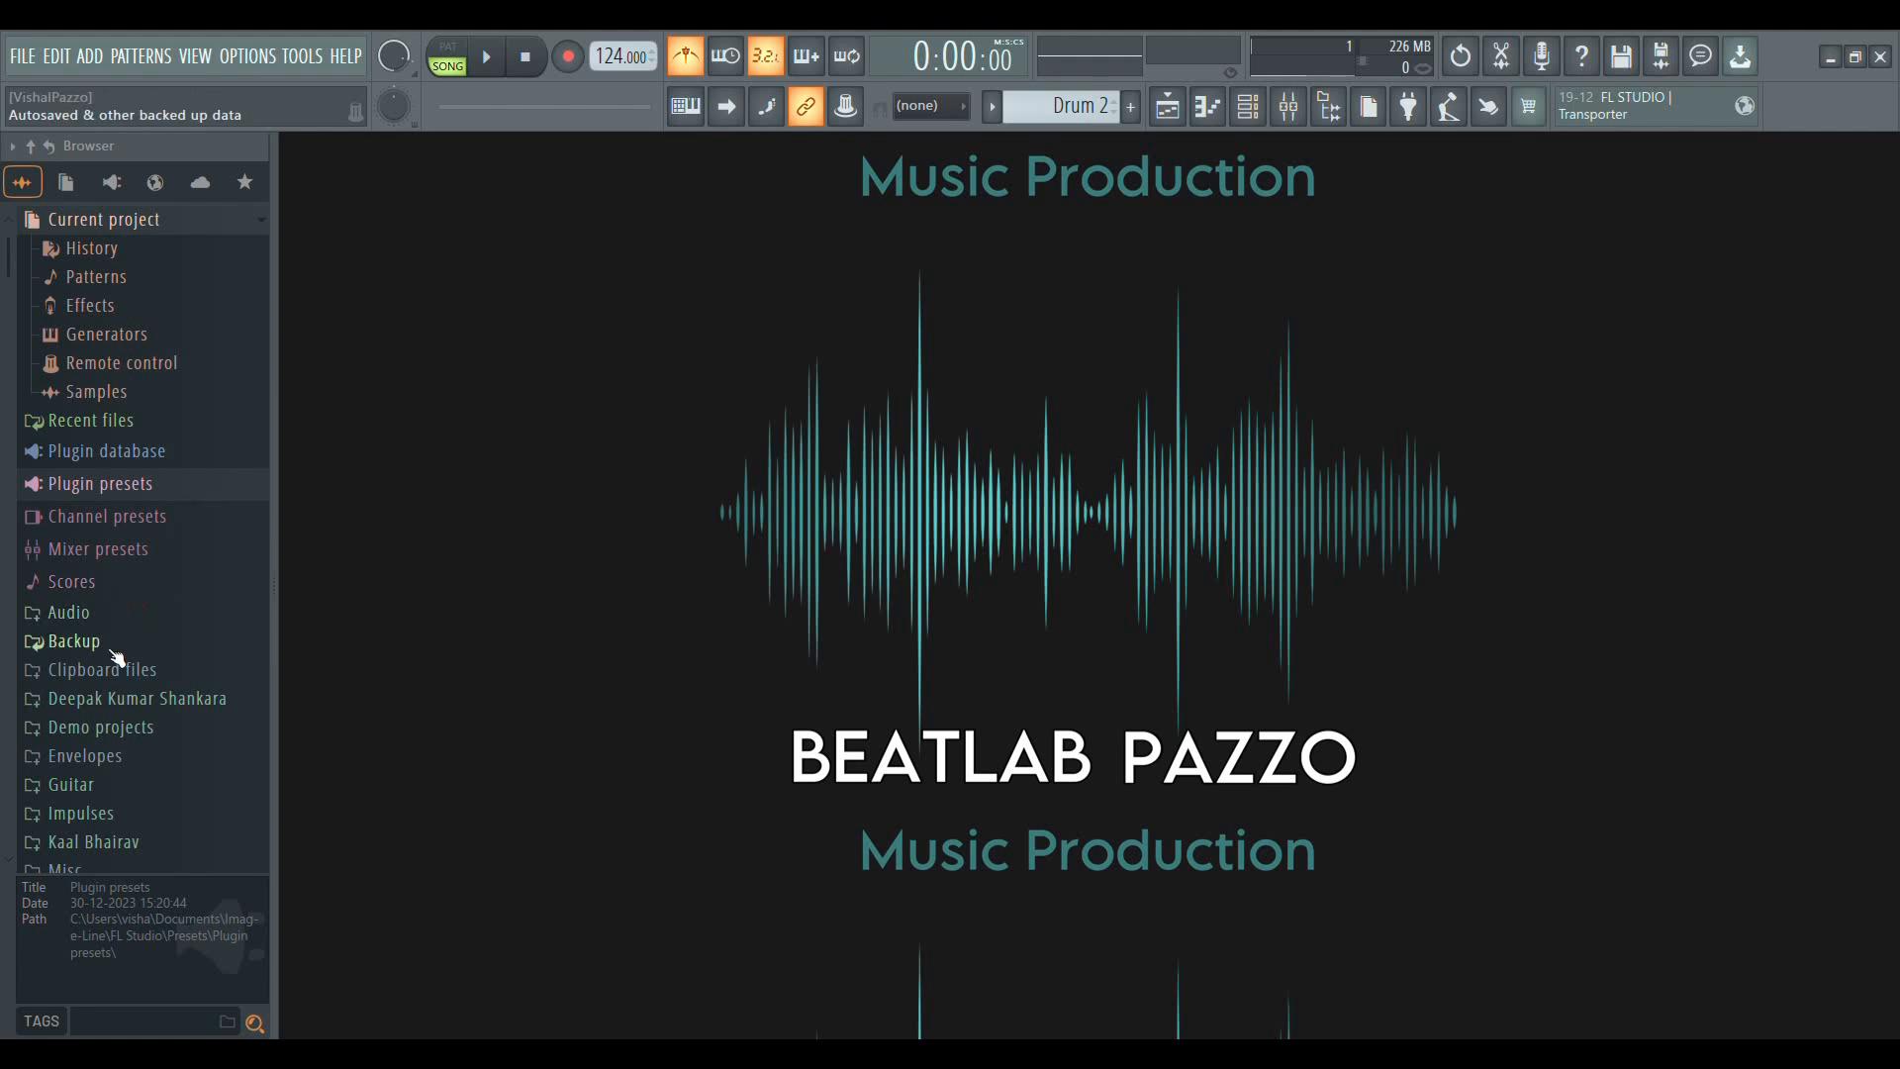
pyautogui.click(1168, 106)
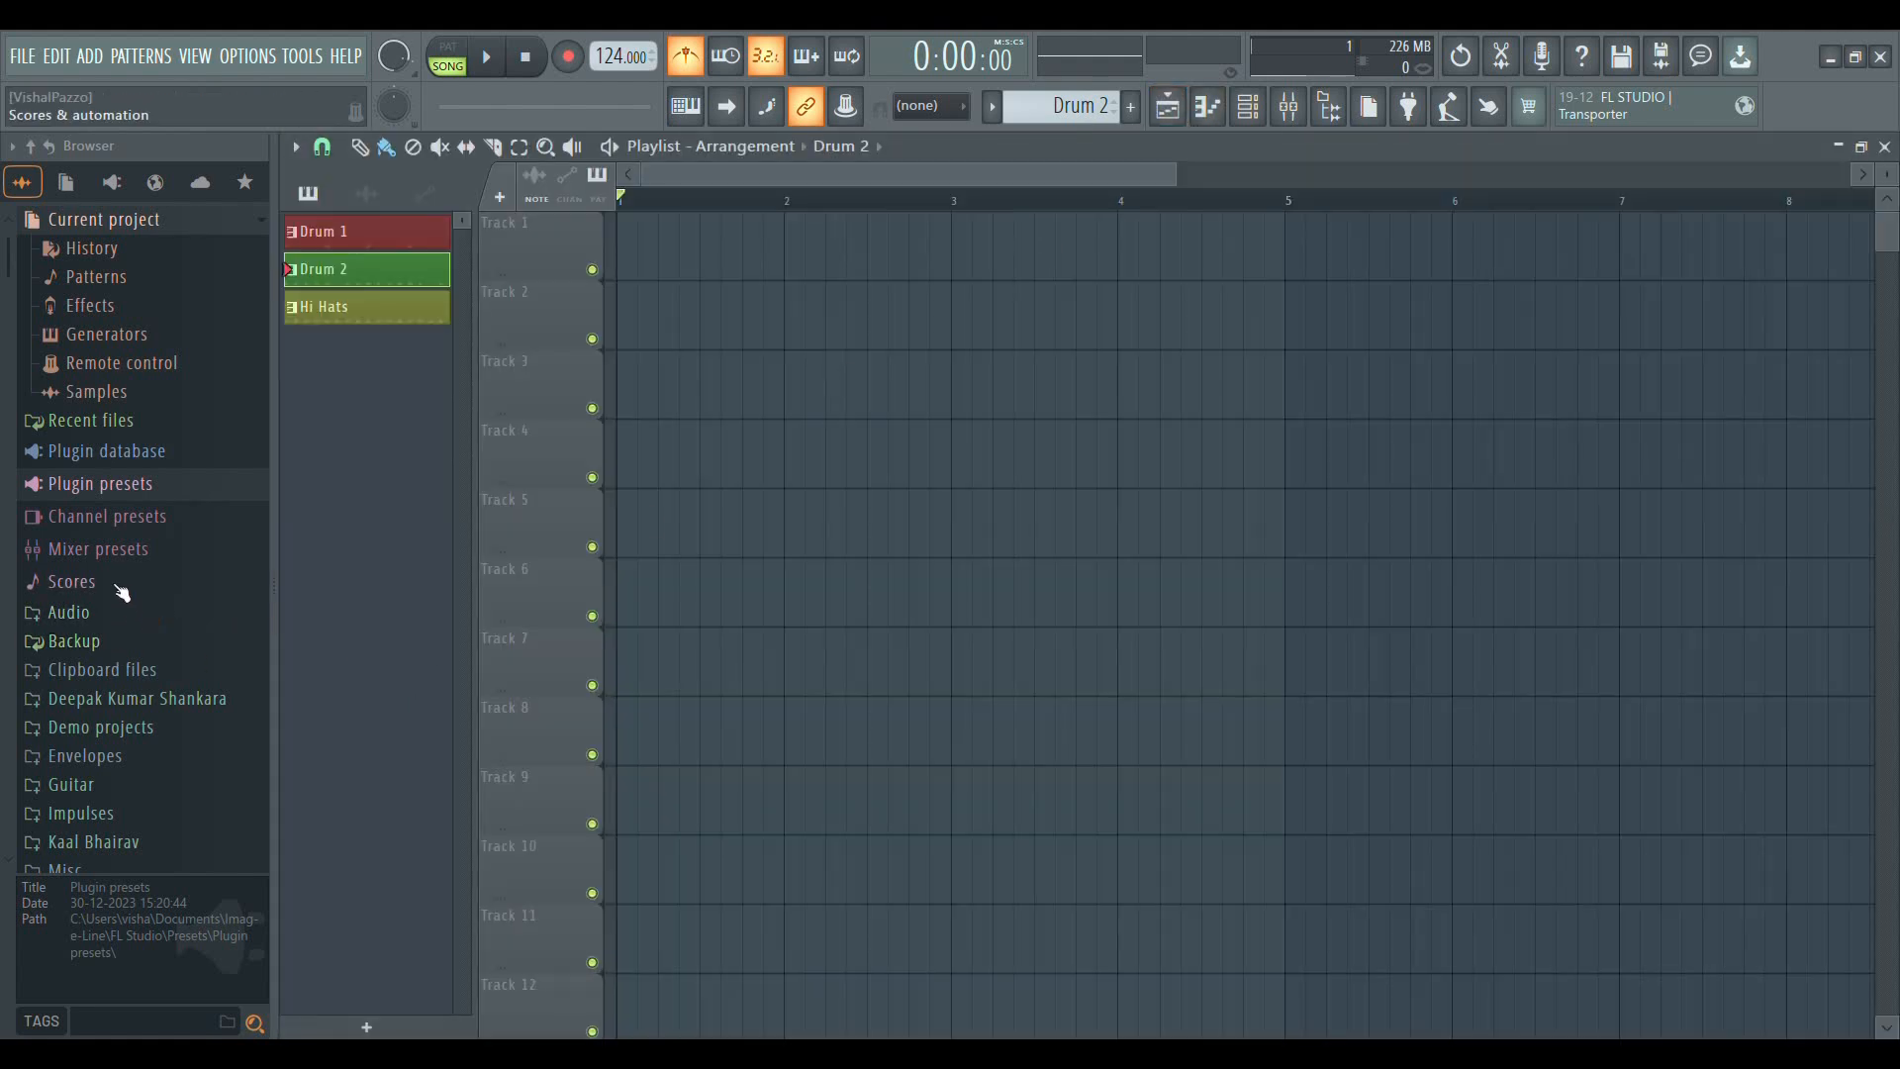
pyautogui.scroll(-6, 117, 599)
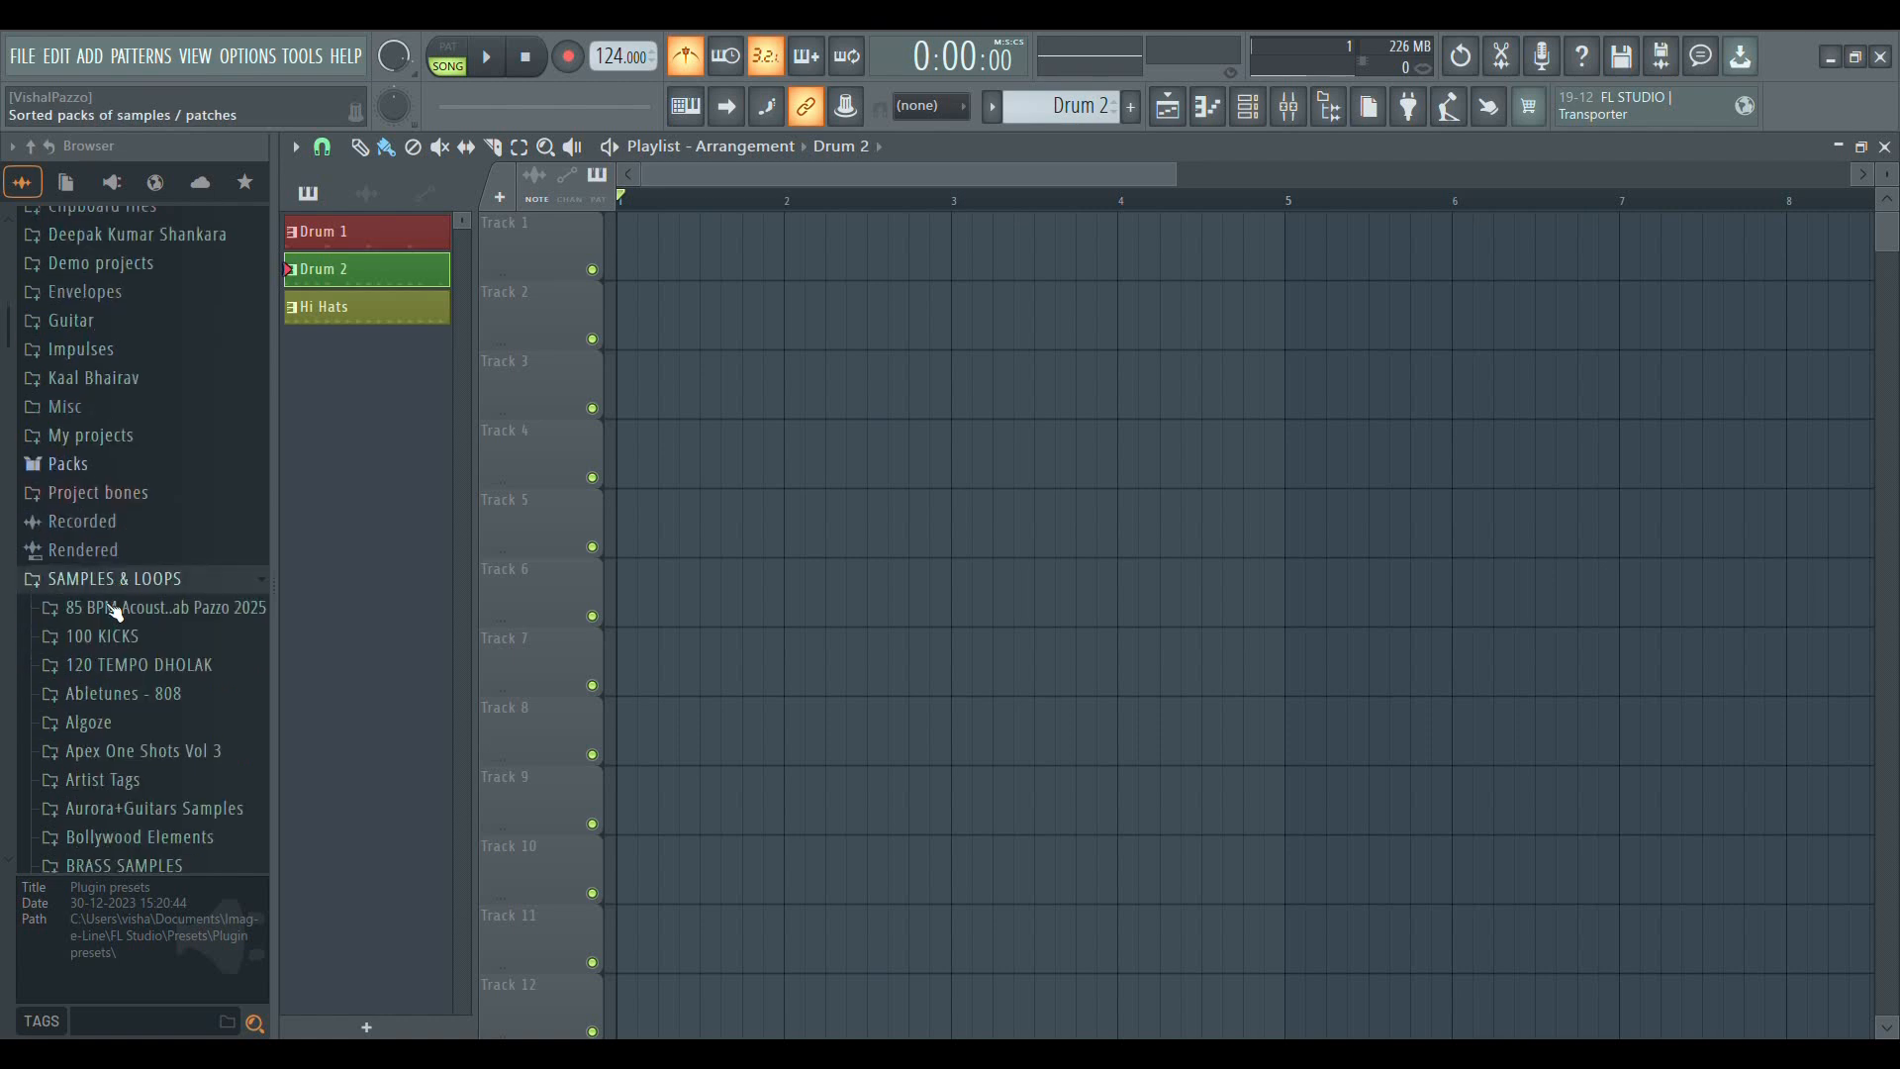
pyautogui.scroll(2, 111, 615)
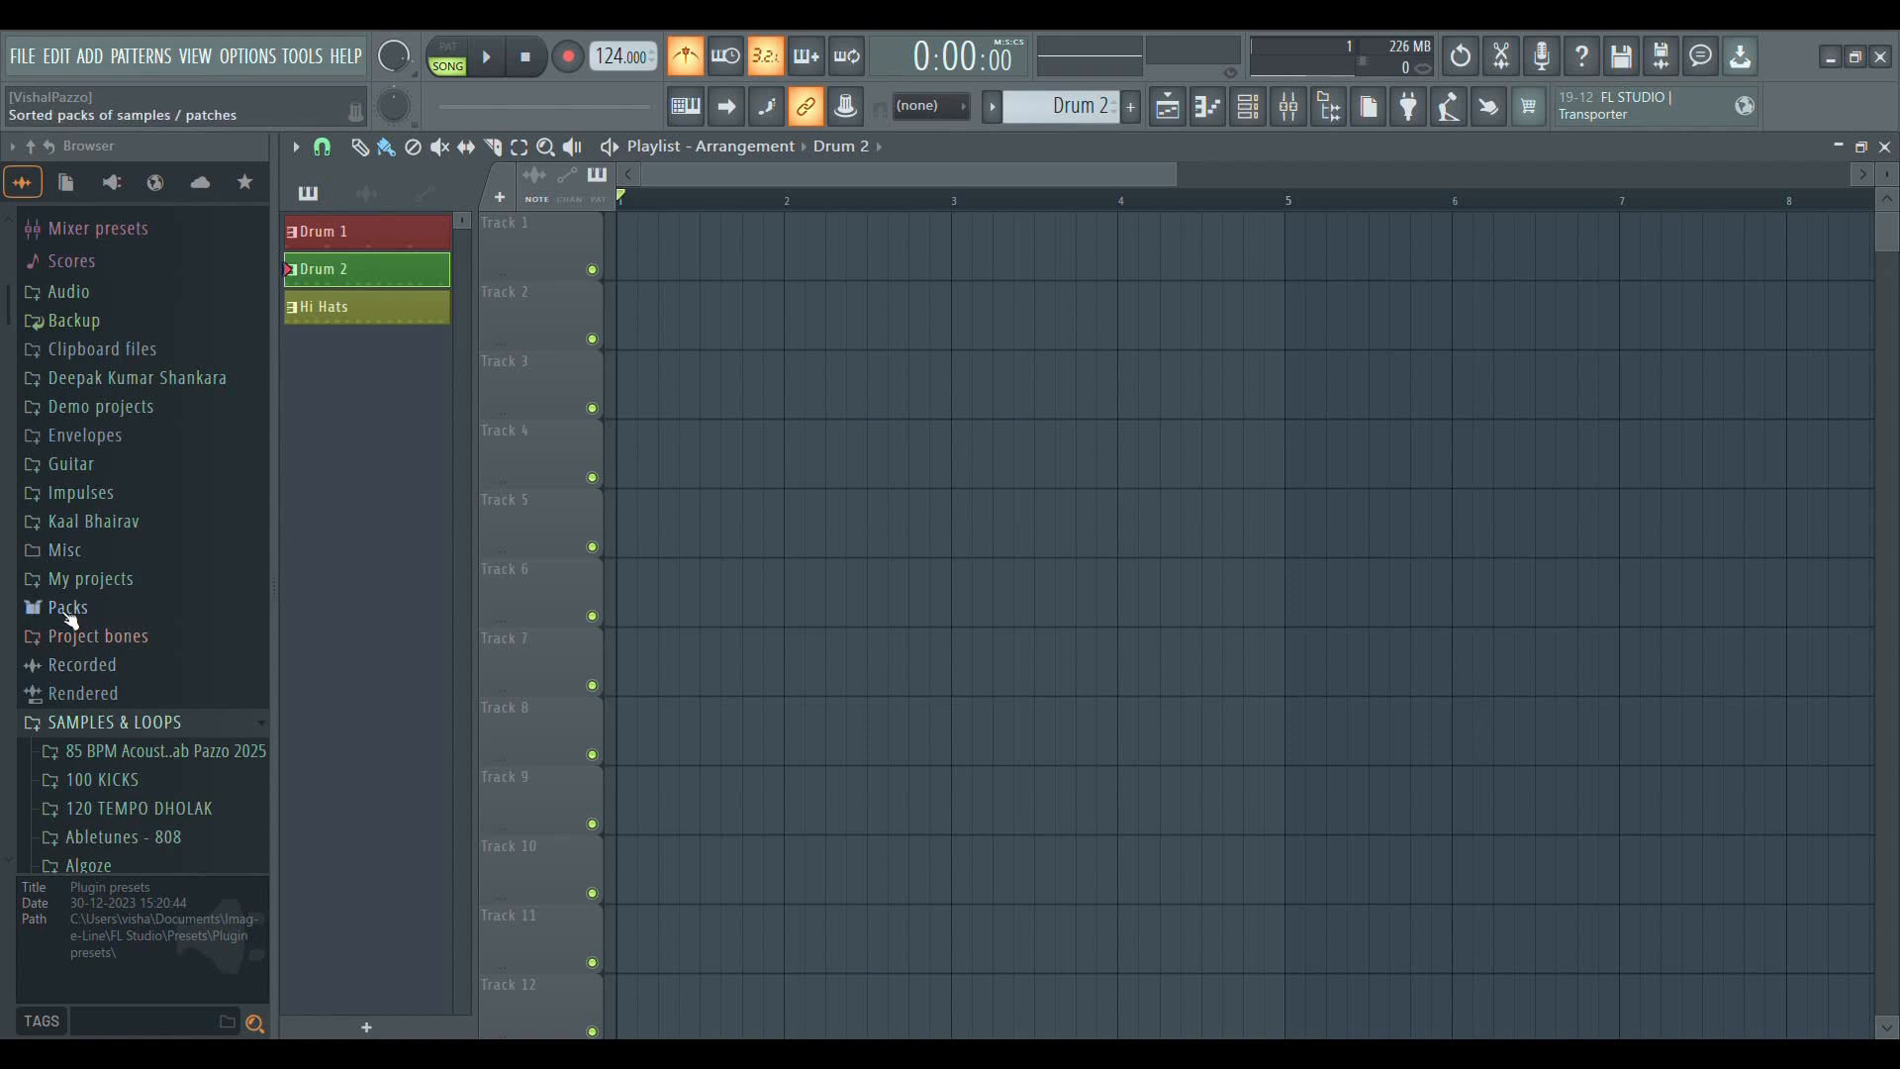
pyautogui.scroll(3, 80, 611)
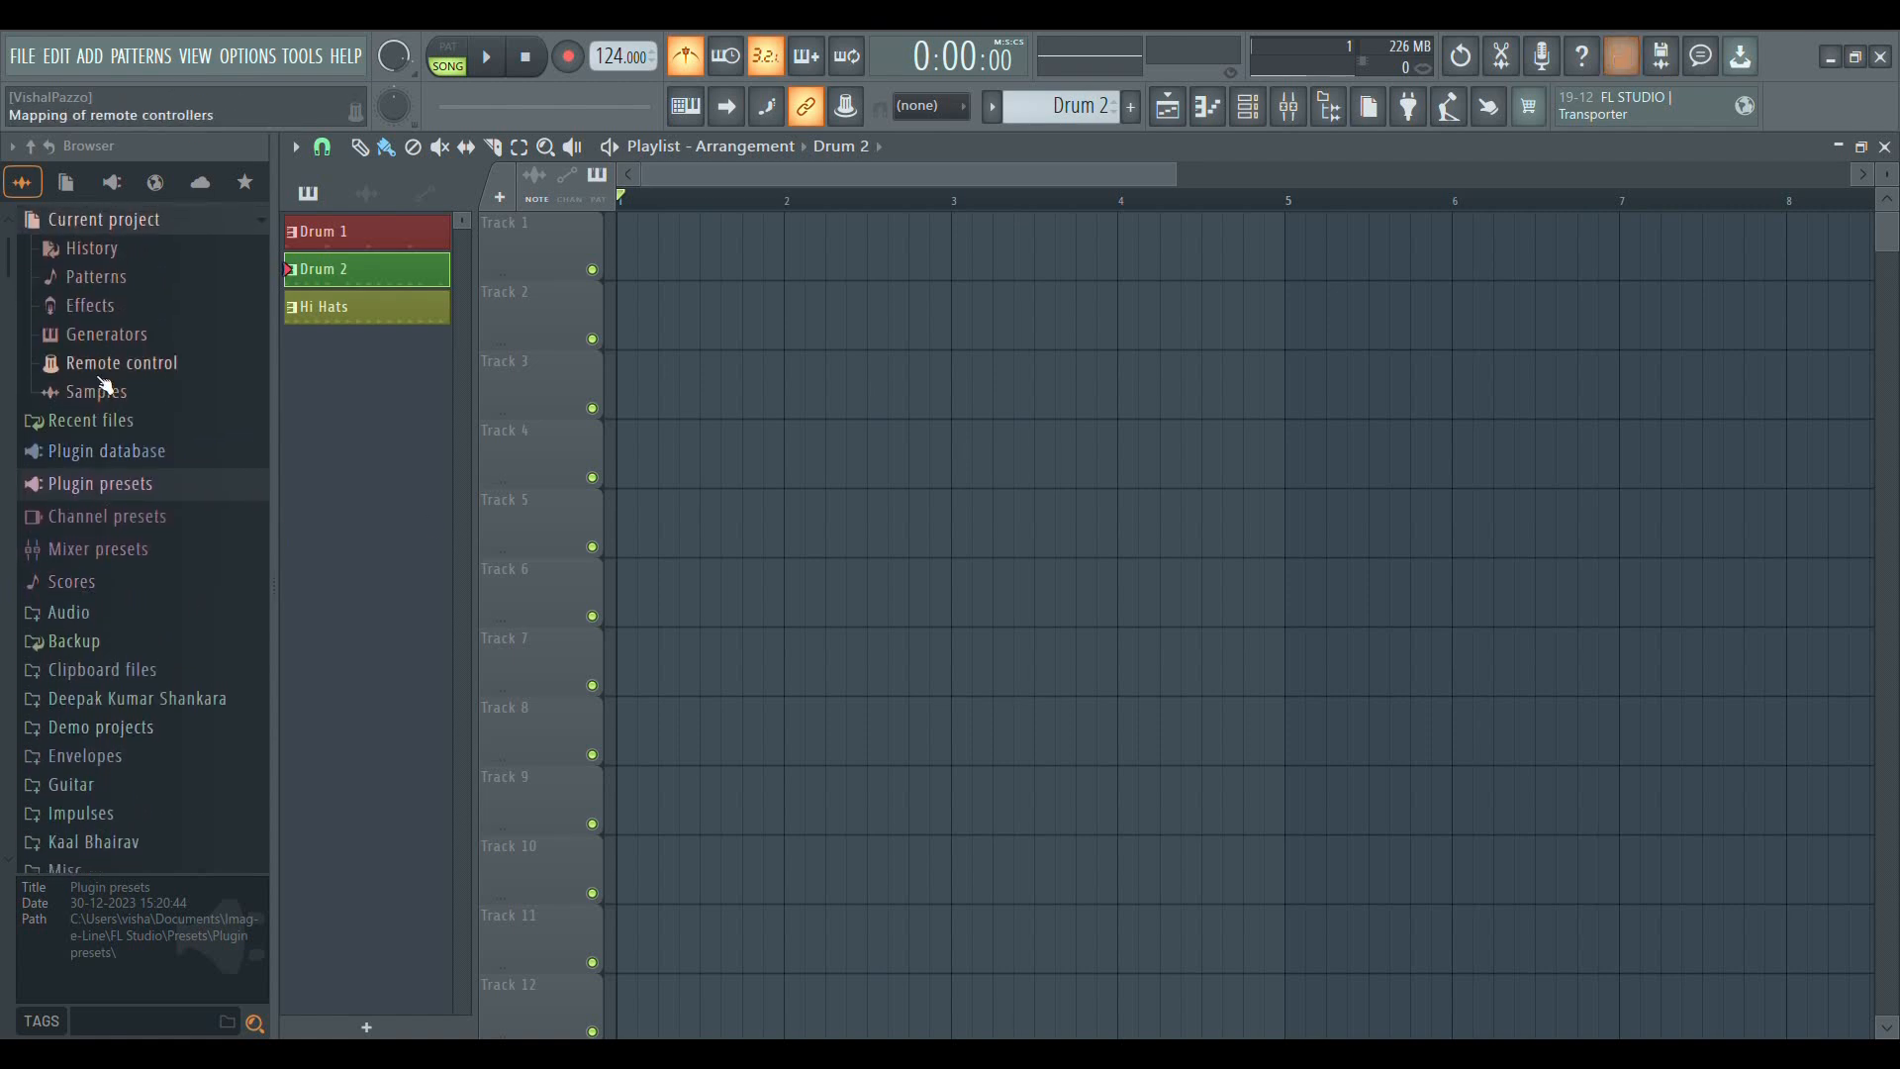
pyautogui.scroll(-3, 85, 584)
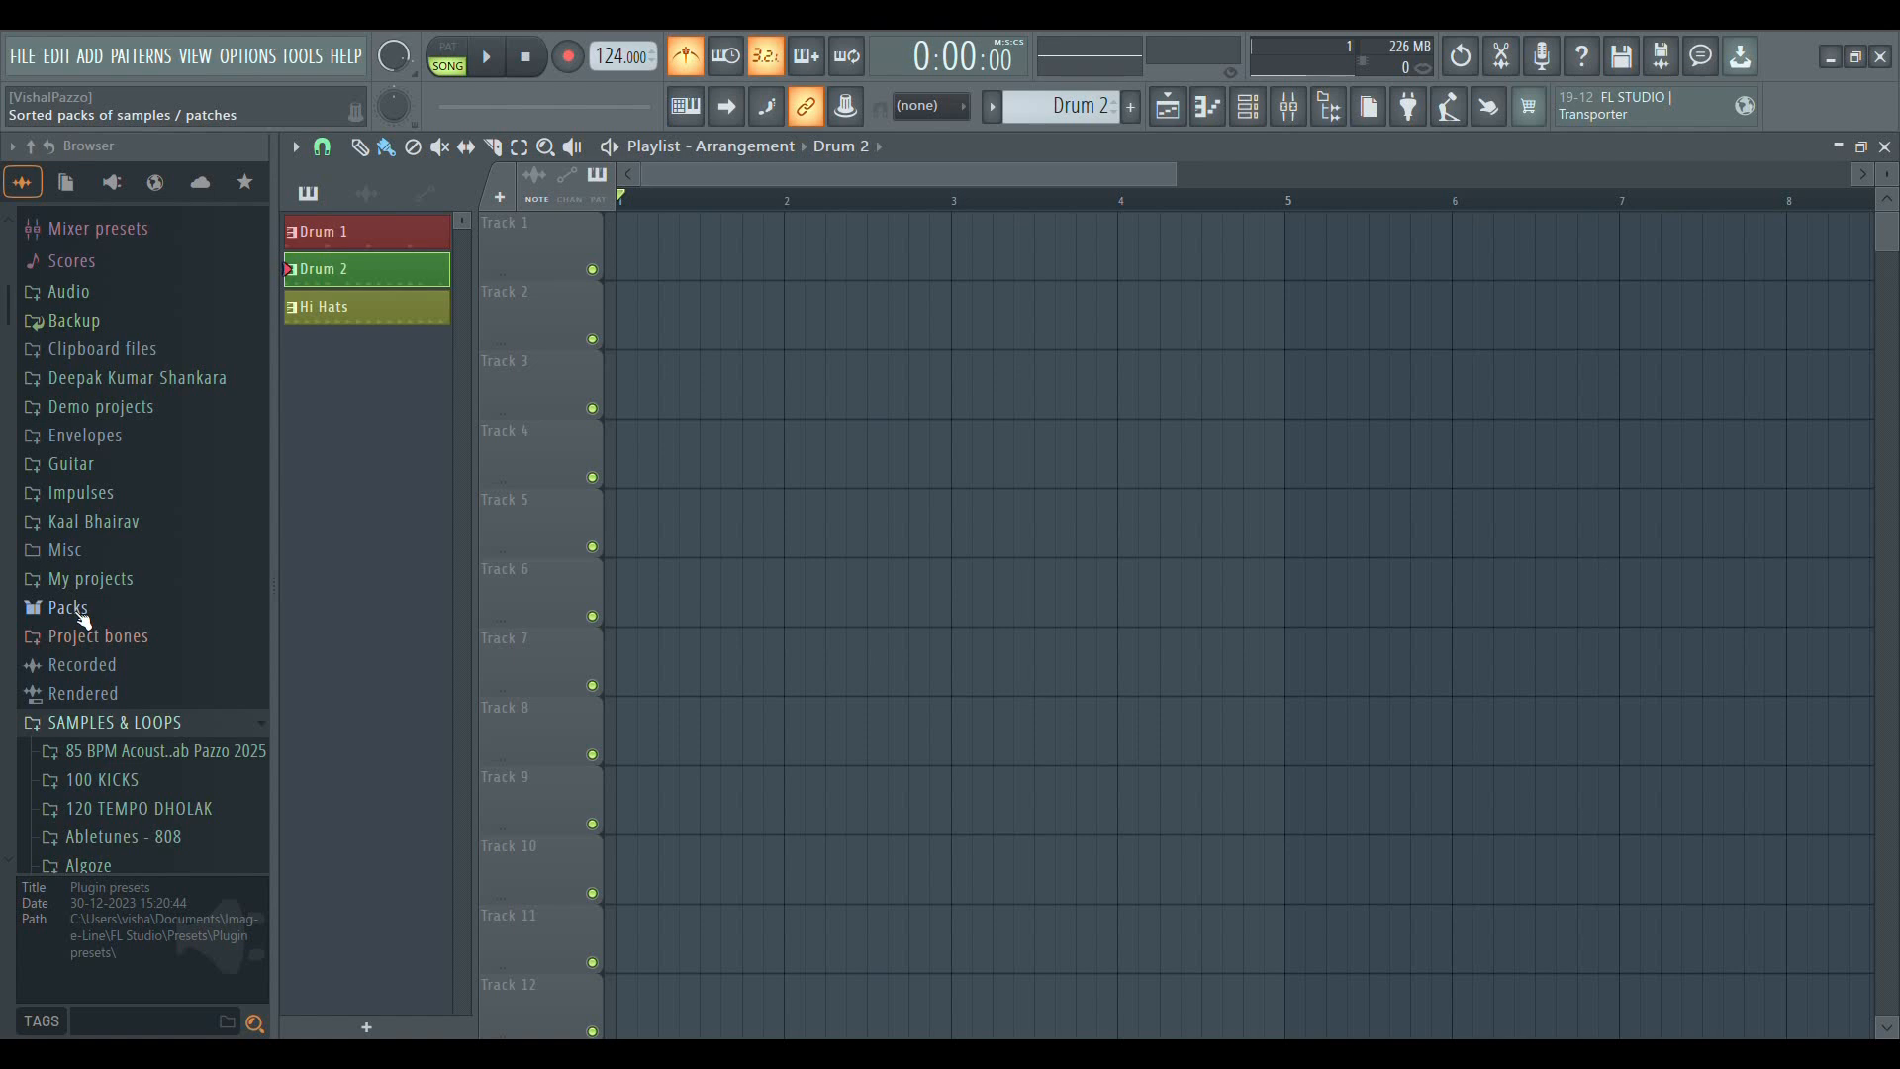
# Expand the Packs folder in the browser and open its Drums and Kicks subfolders
pyautogui.click(83, 613)
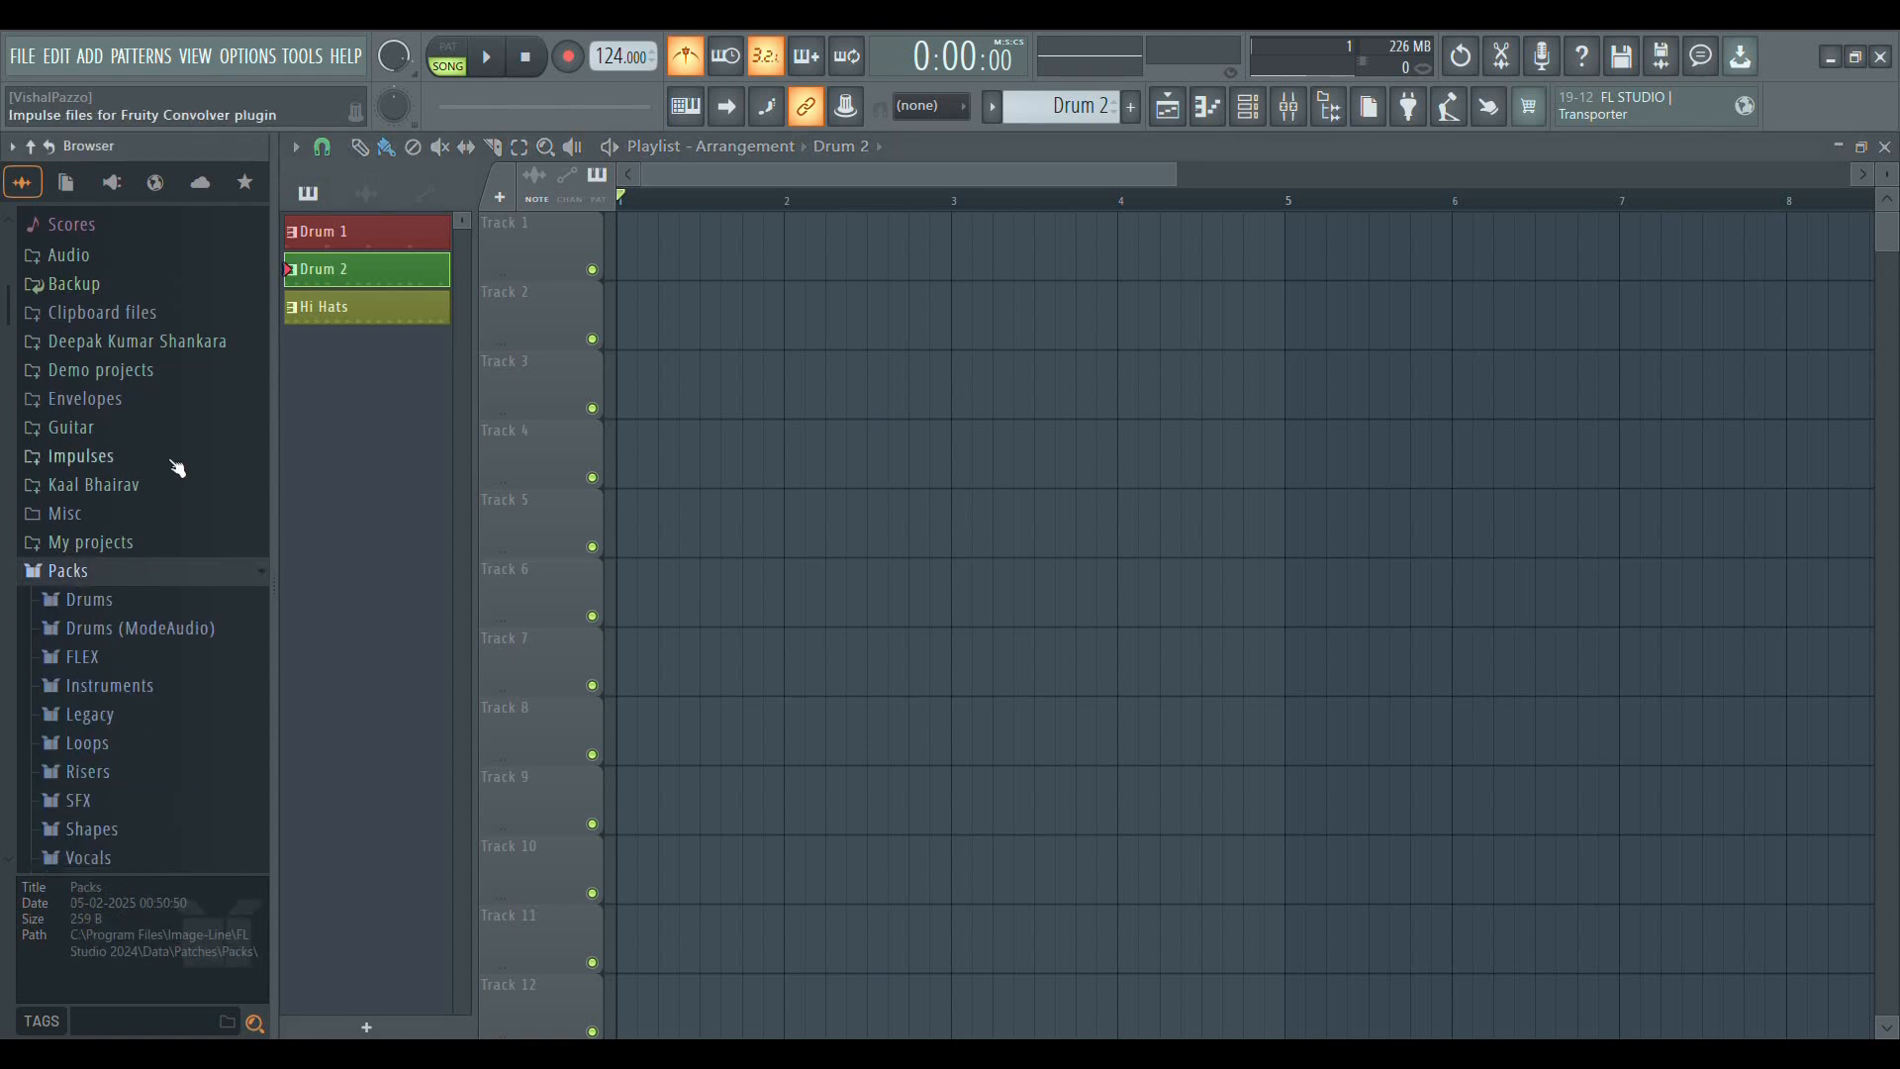
pyautogui.scroll(-2, 158, 475)
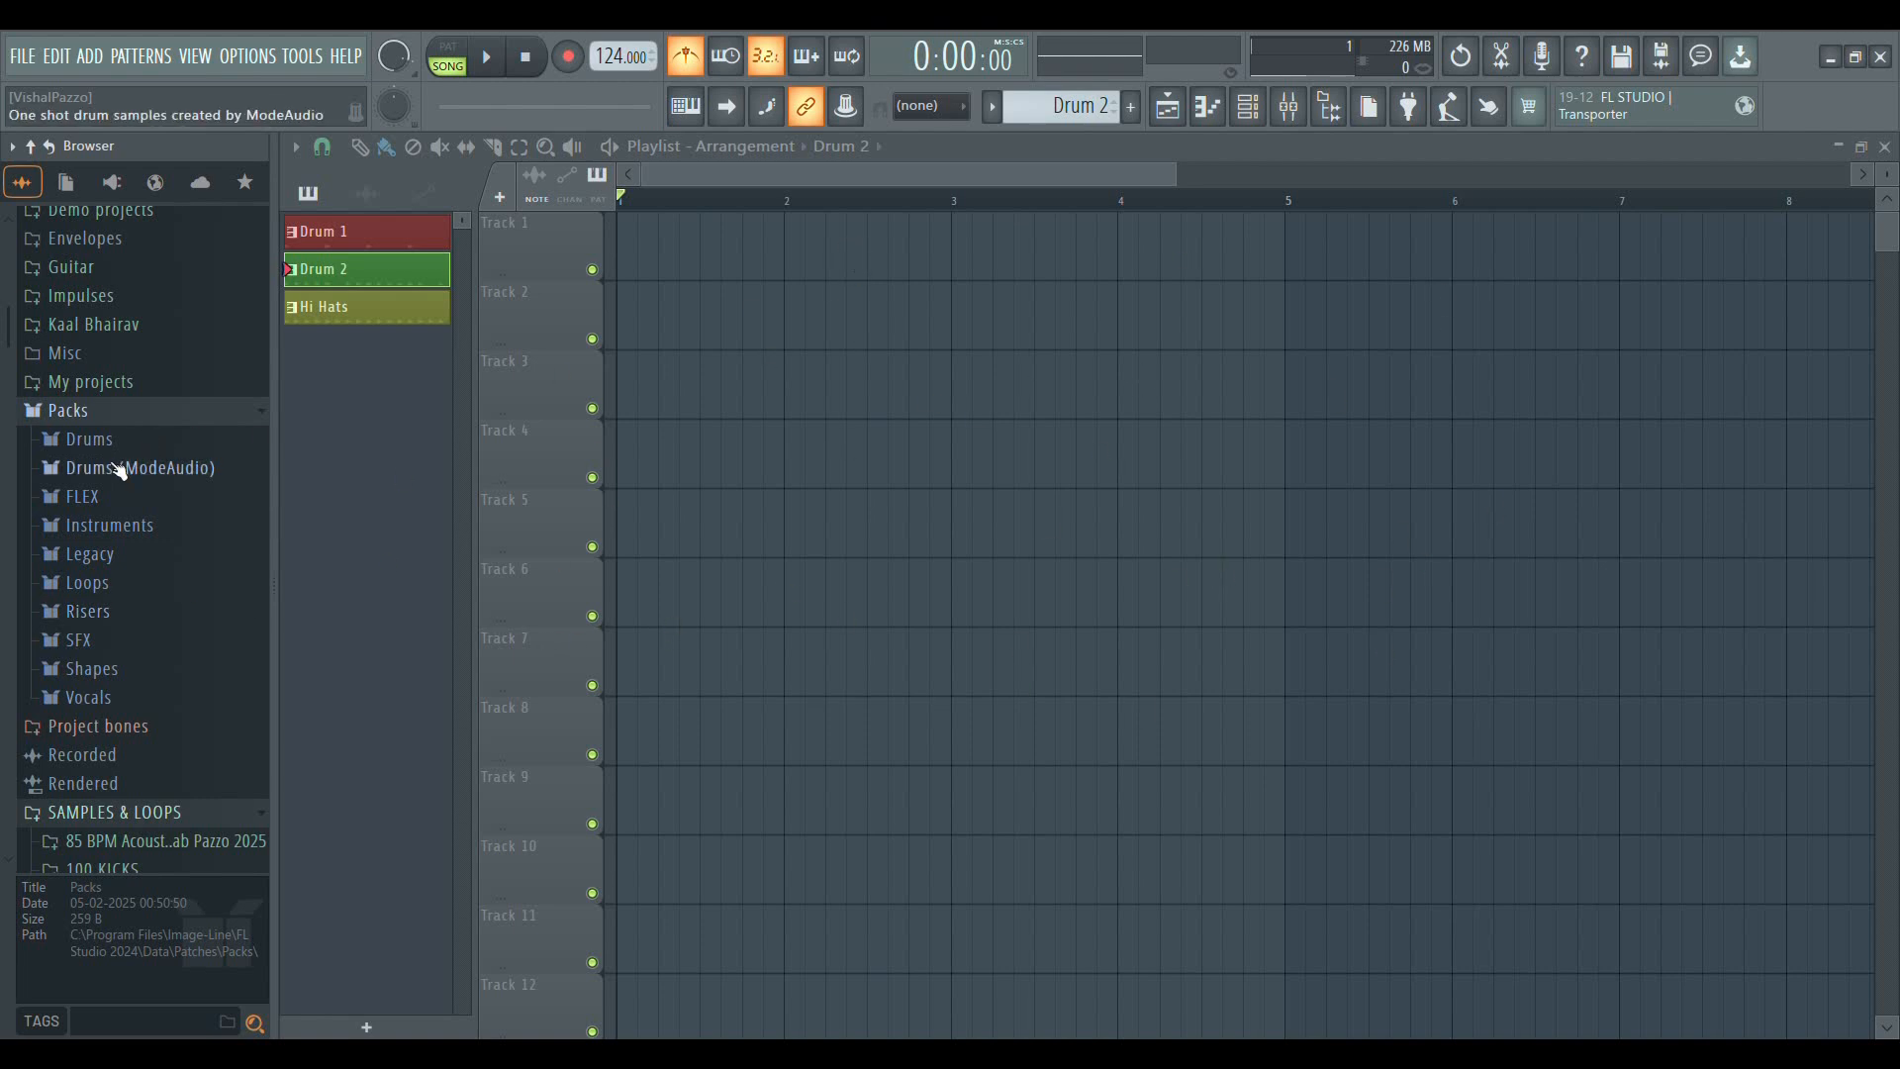
pyautogui.click(89, 439)
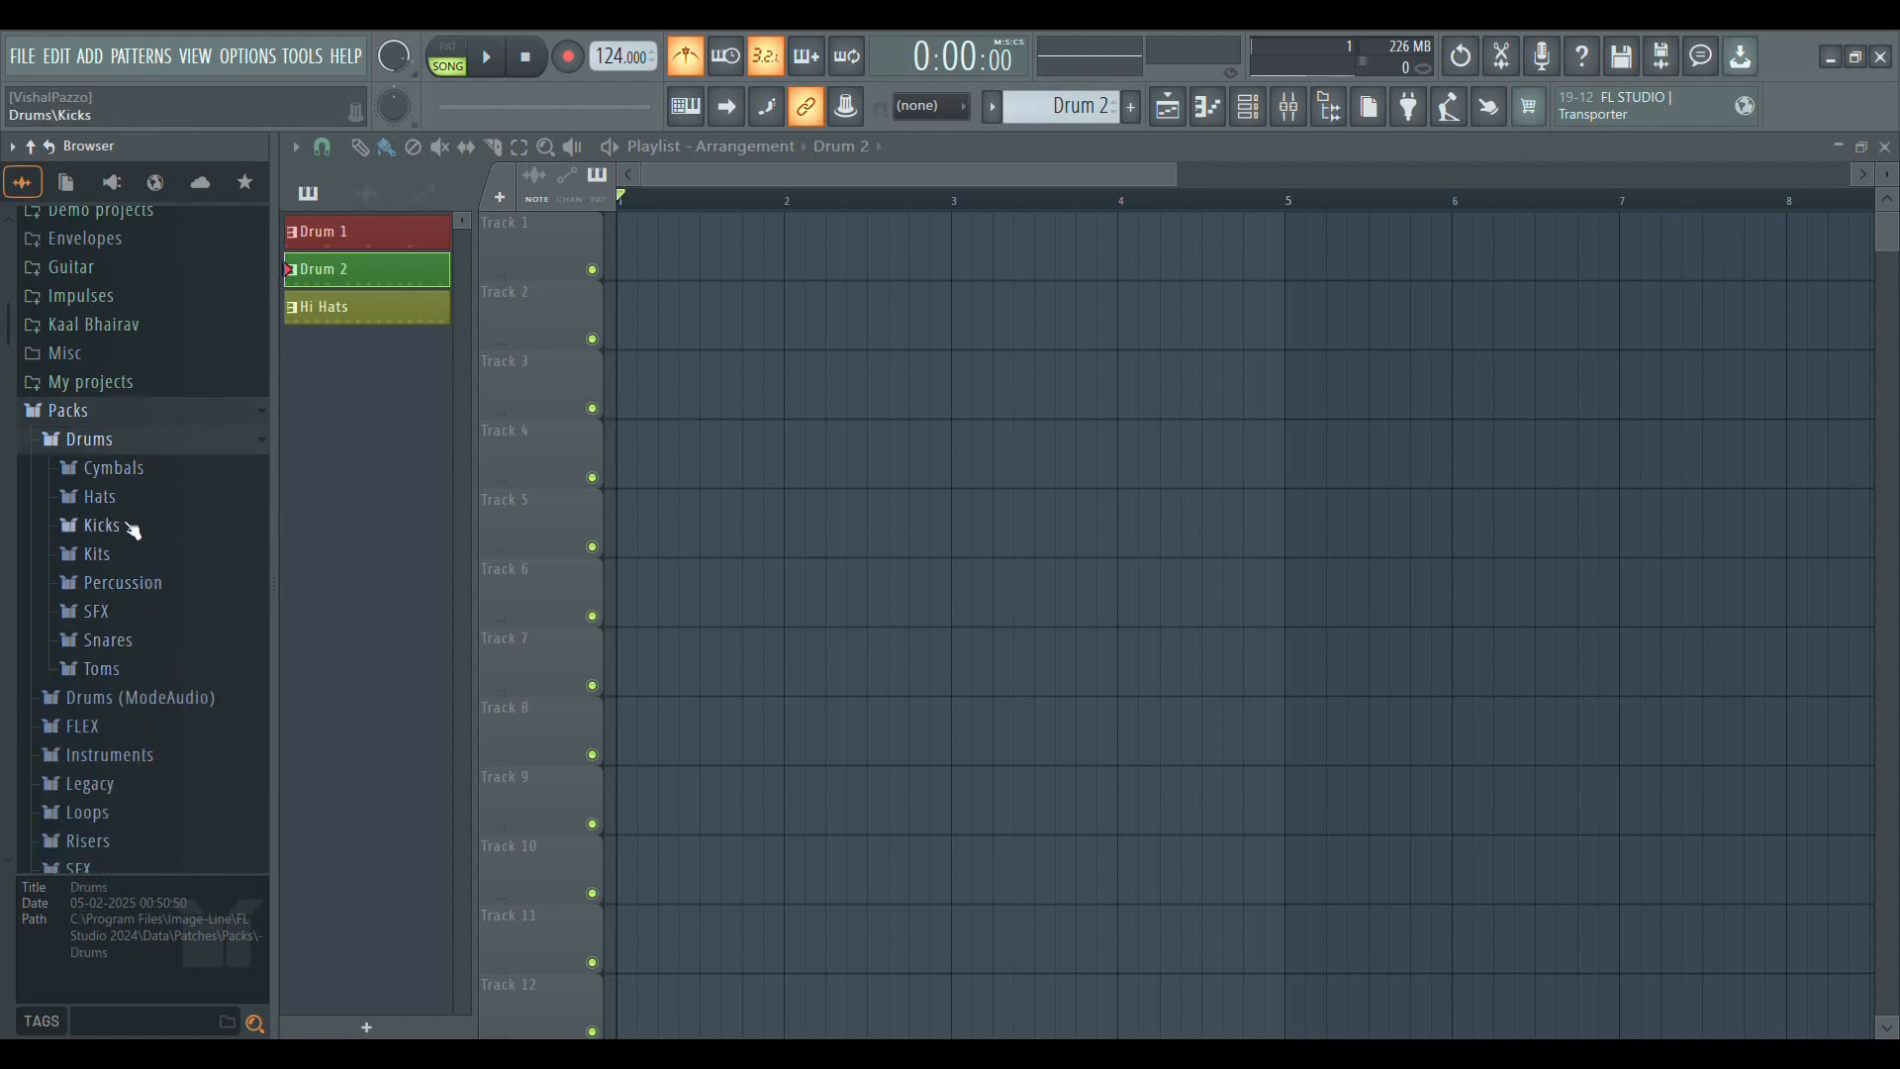
pyautogui.click(108, 440)
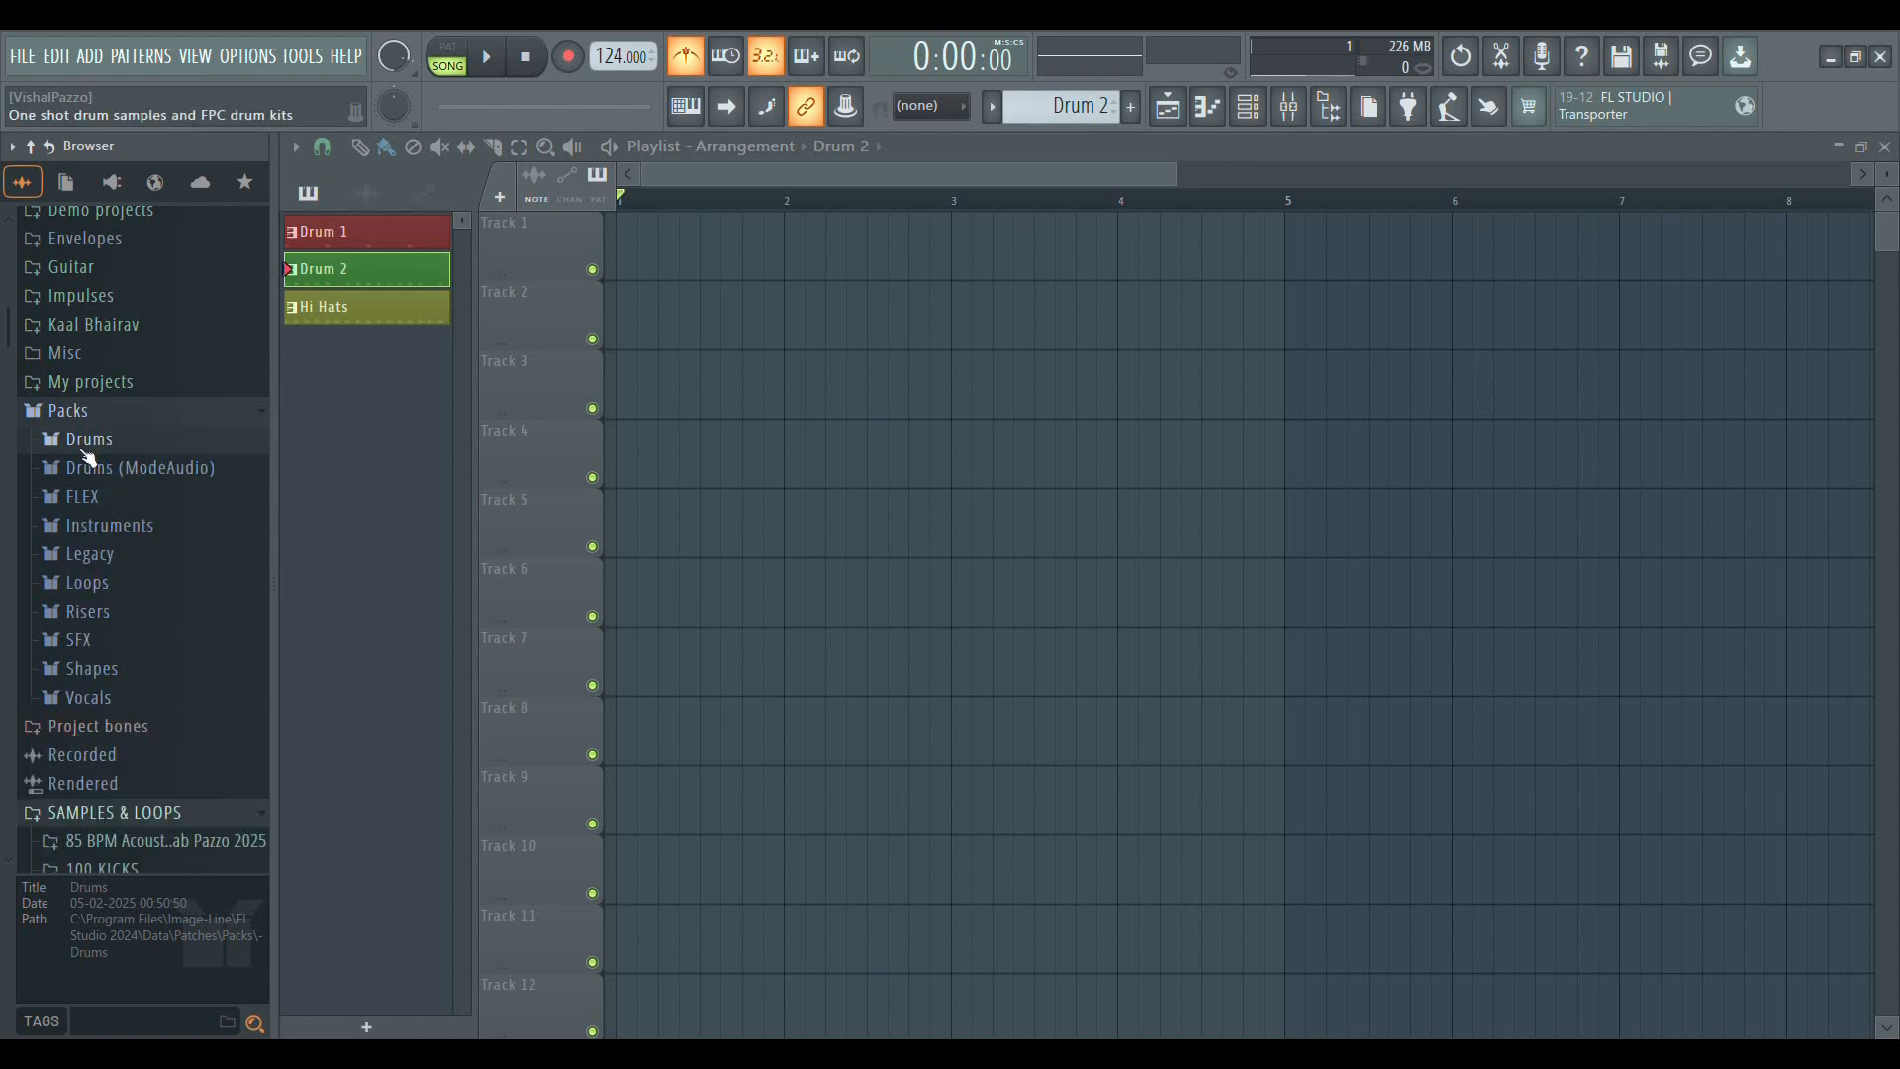
pyautogui.click(89, 412)
pyautogui.click(89, 414)
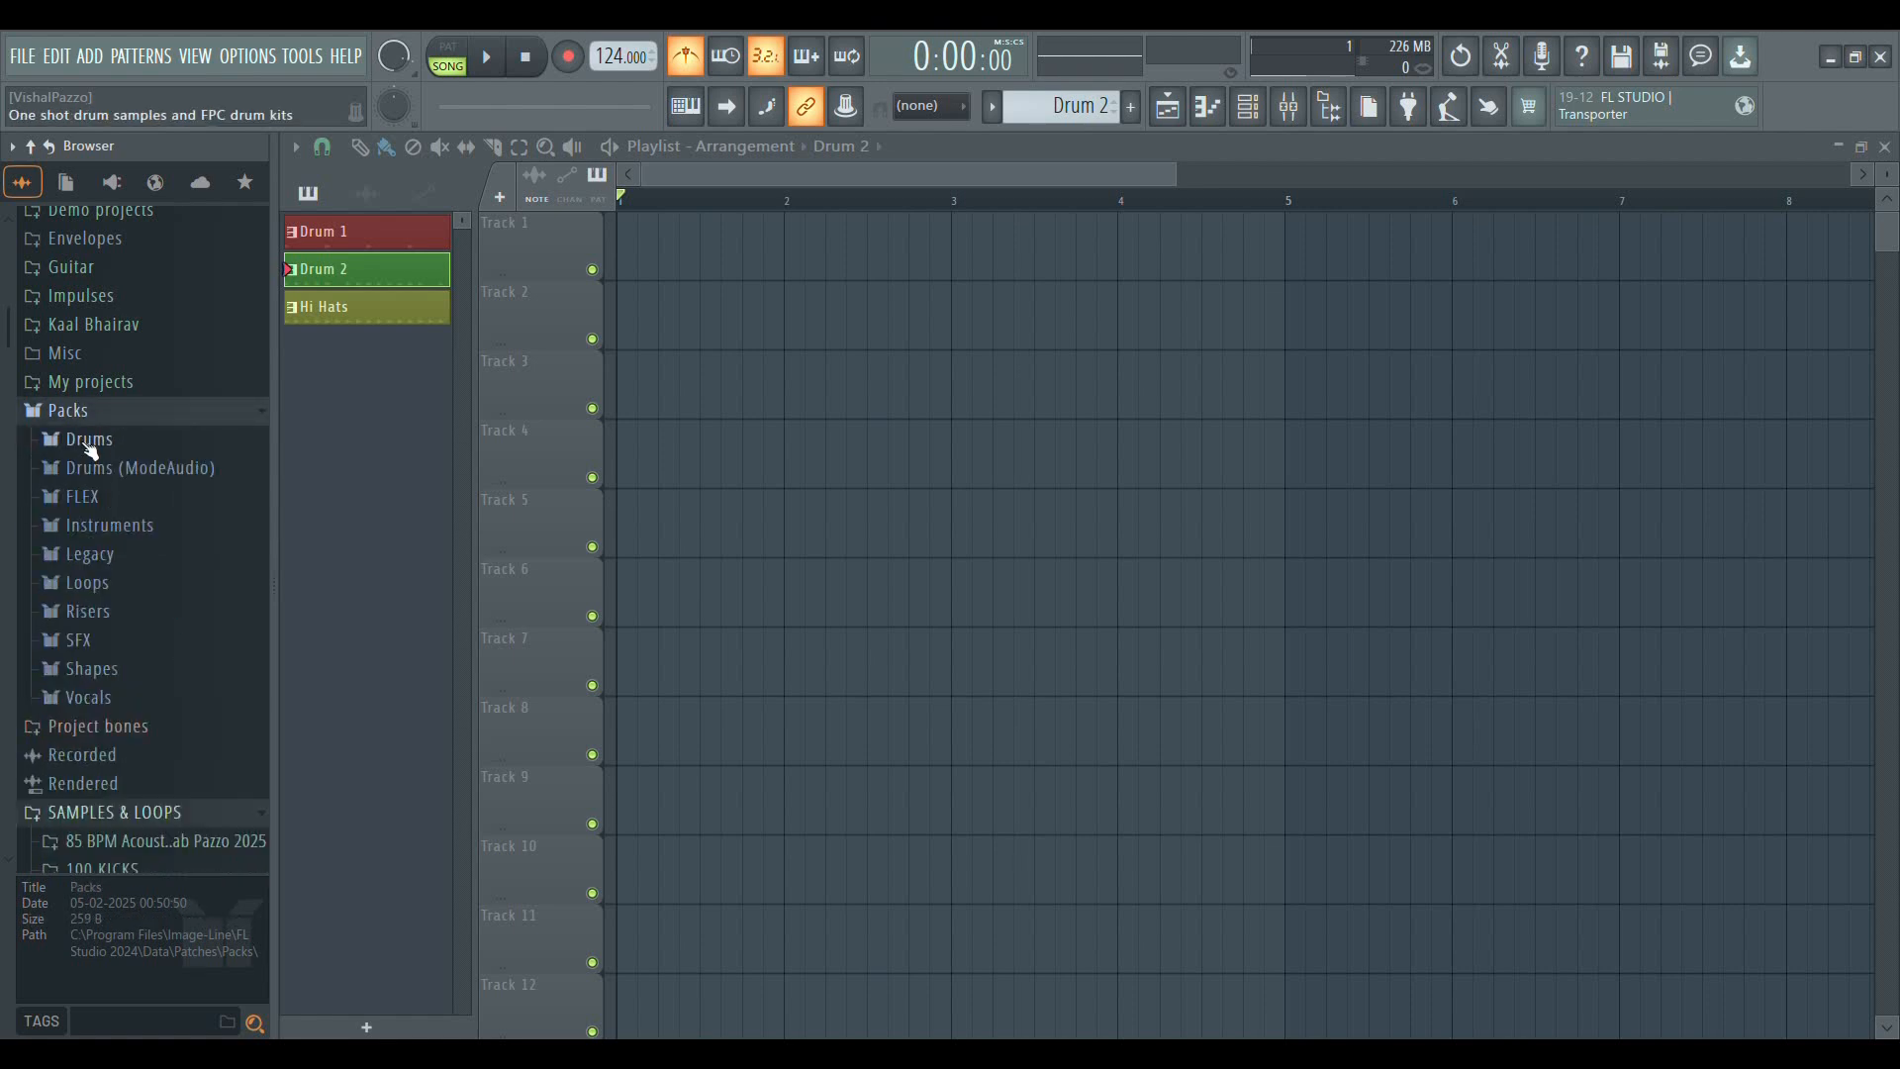
pyautogui.click(89, 443)
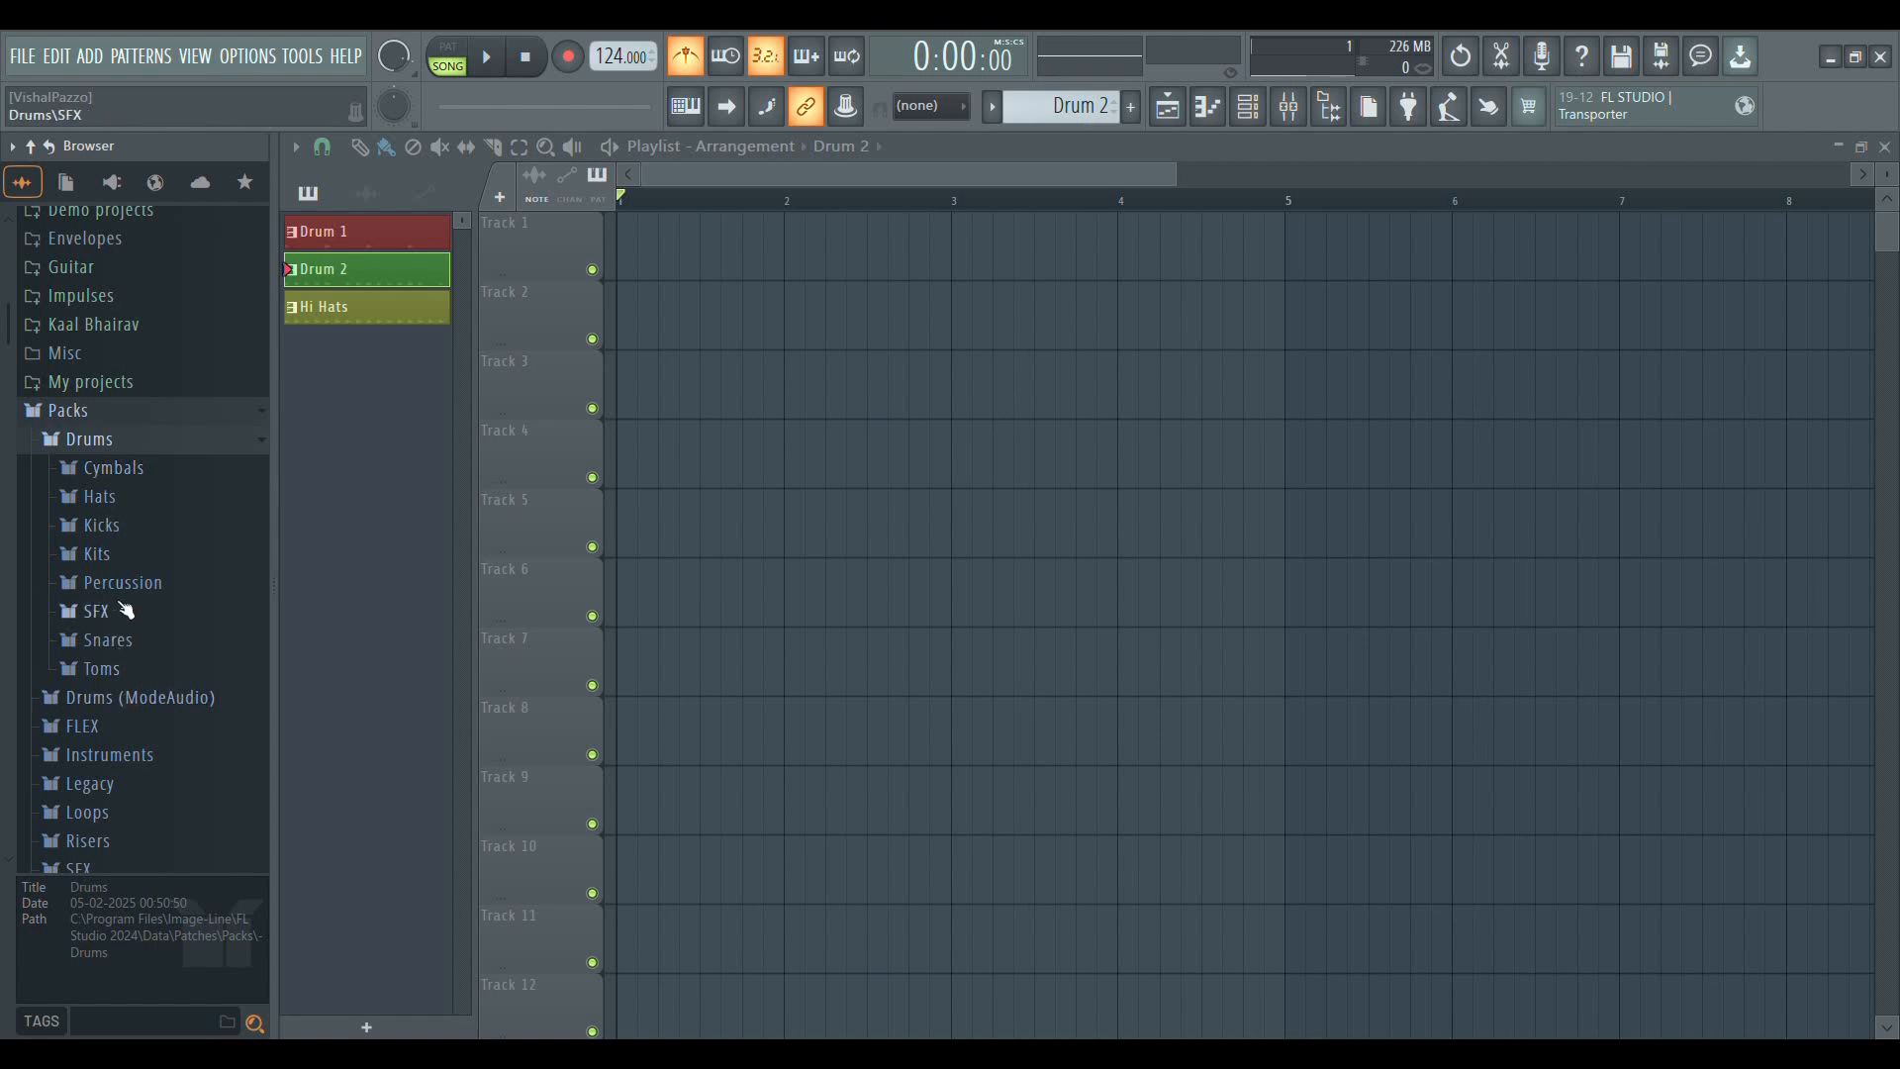
pyautogui.click(104, 526)
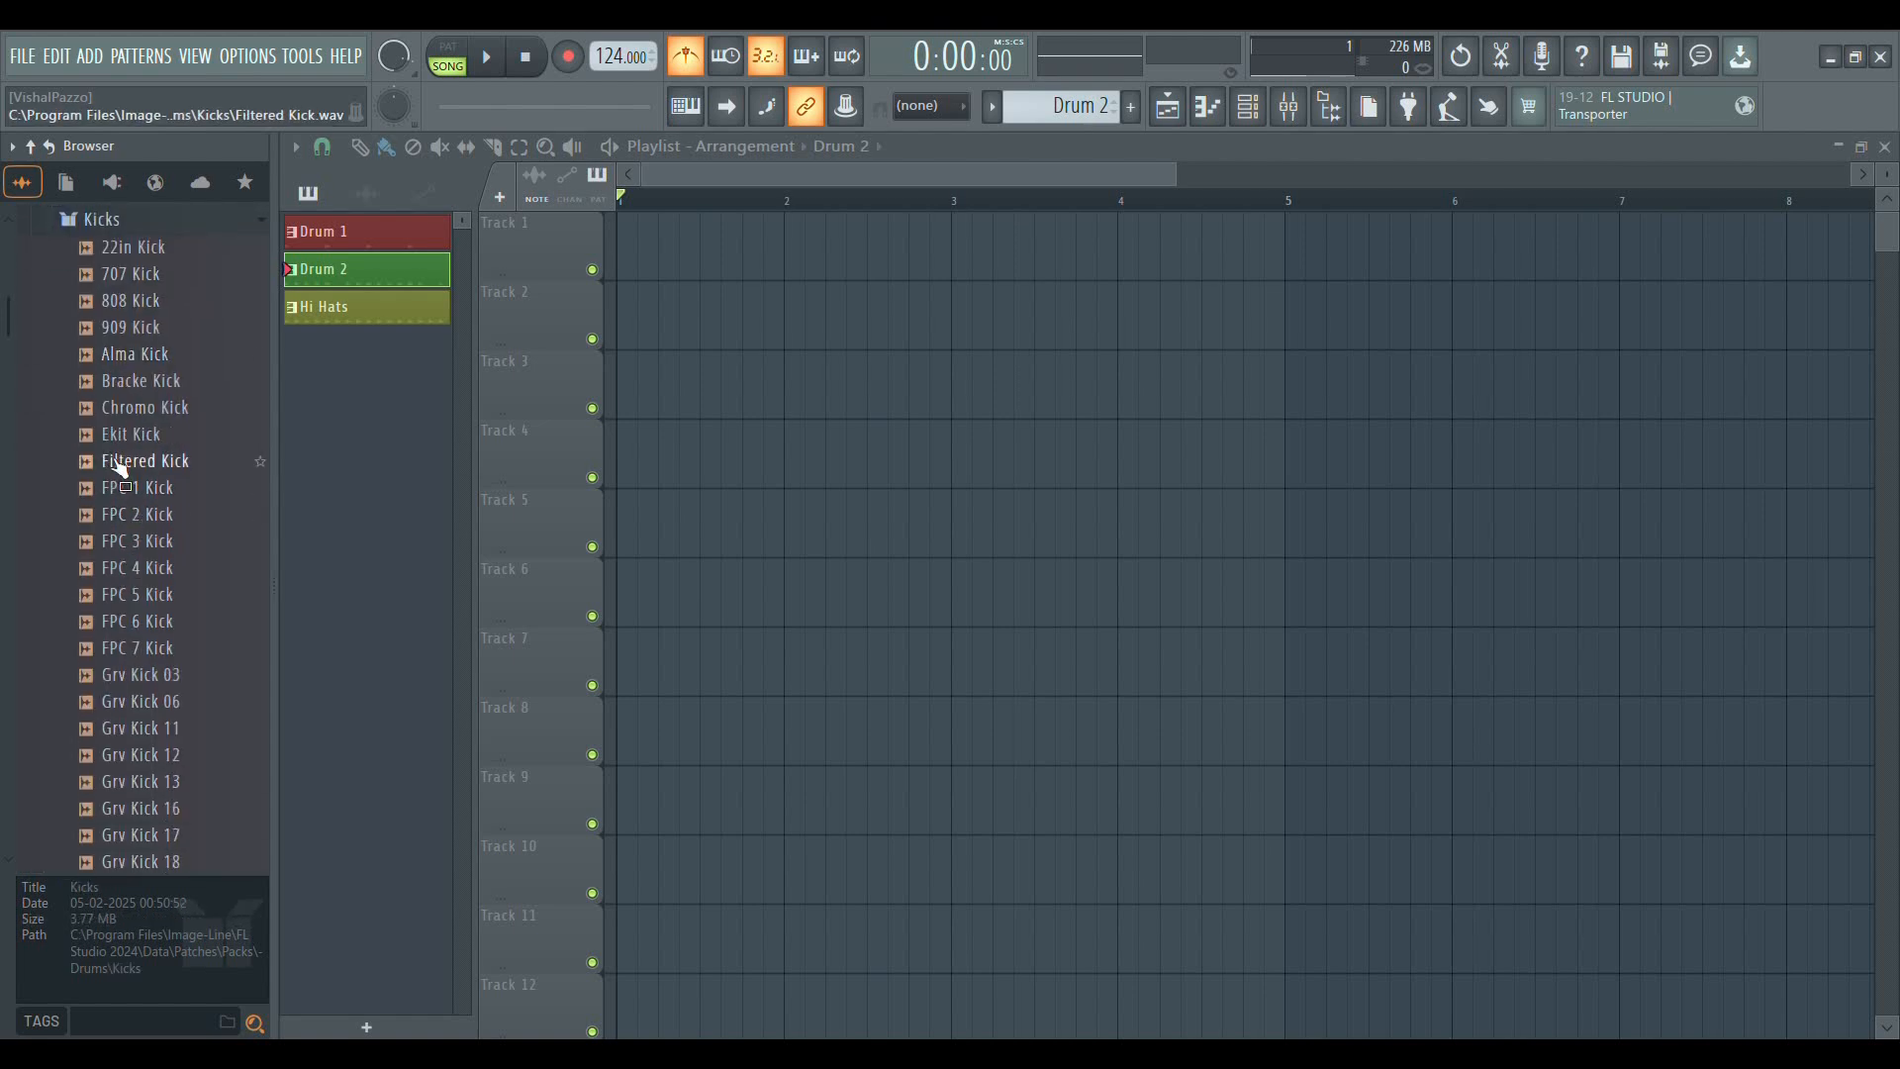
# Preview kick samples in the Kicks folder, from 22in Kick through Filtered Kick to FPC 7 Kick
pyautogui.scroll(2, 153, 504)
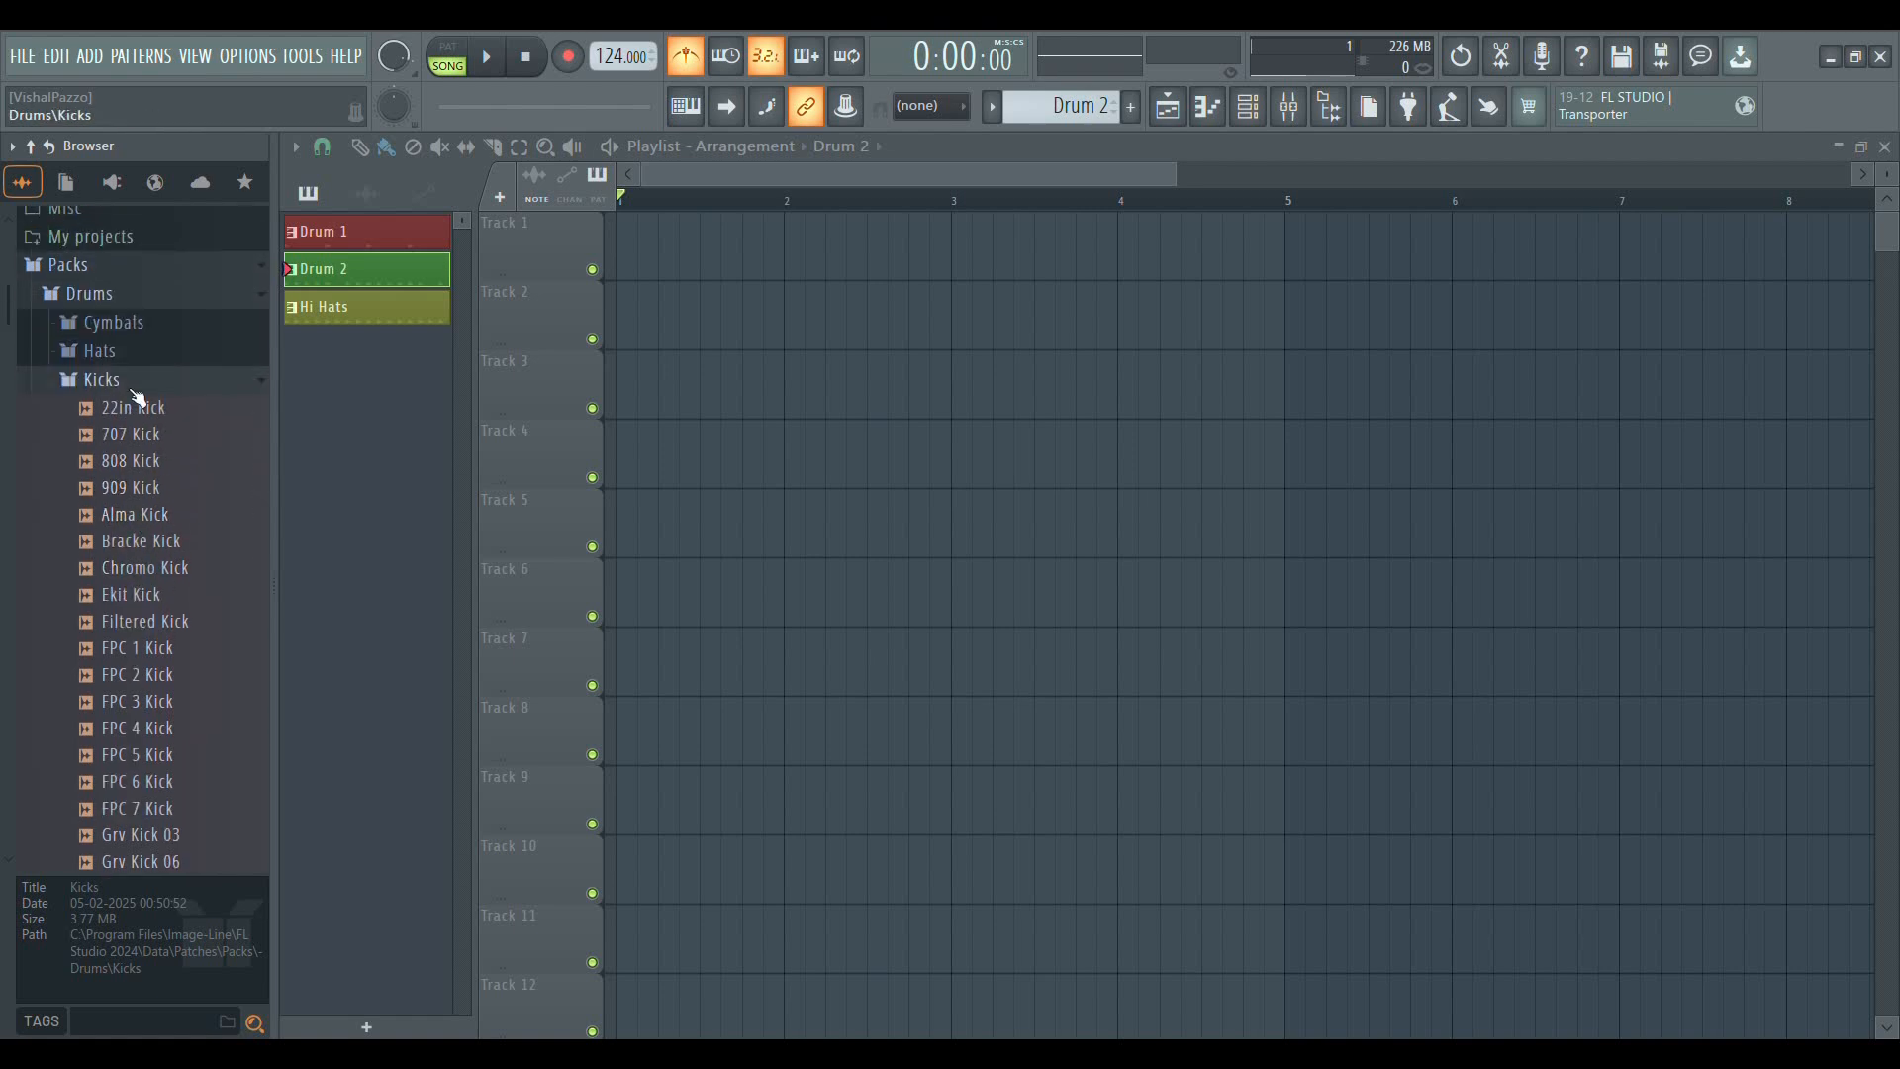
pyautogui.click(143, 414)
pyautogui.click(146, 435)
pyautogui.click(149, 461)
pyautogui.click(145, 514)
pyautogui.click(149, 621)
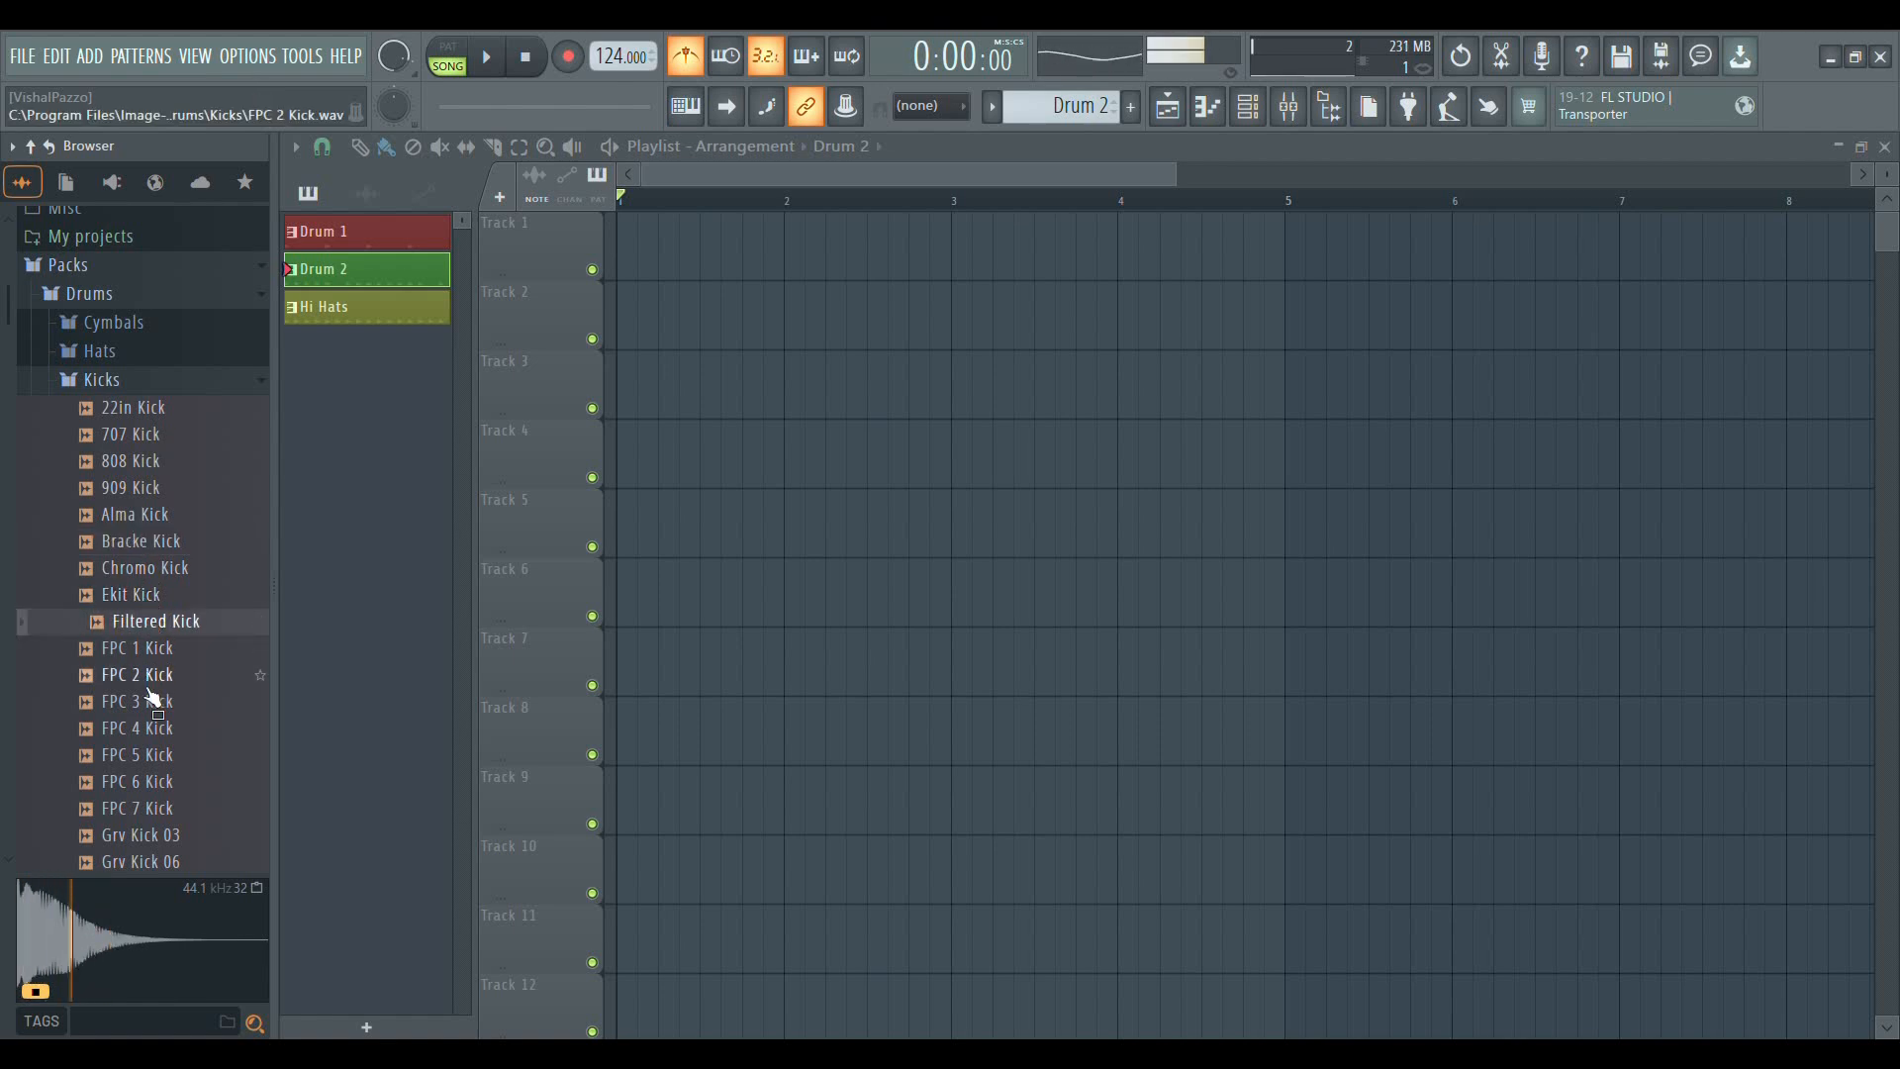
pyautogui.click(150, 675)
pyautogui.click(150, 754)
pyautogui.click(160, 783)
pyautogui.click(163, 812)
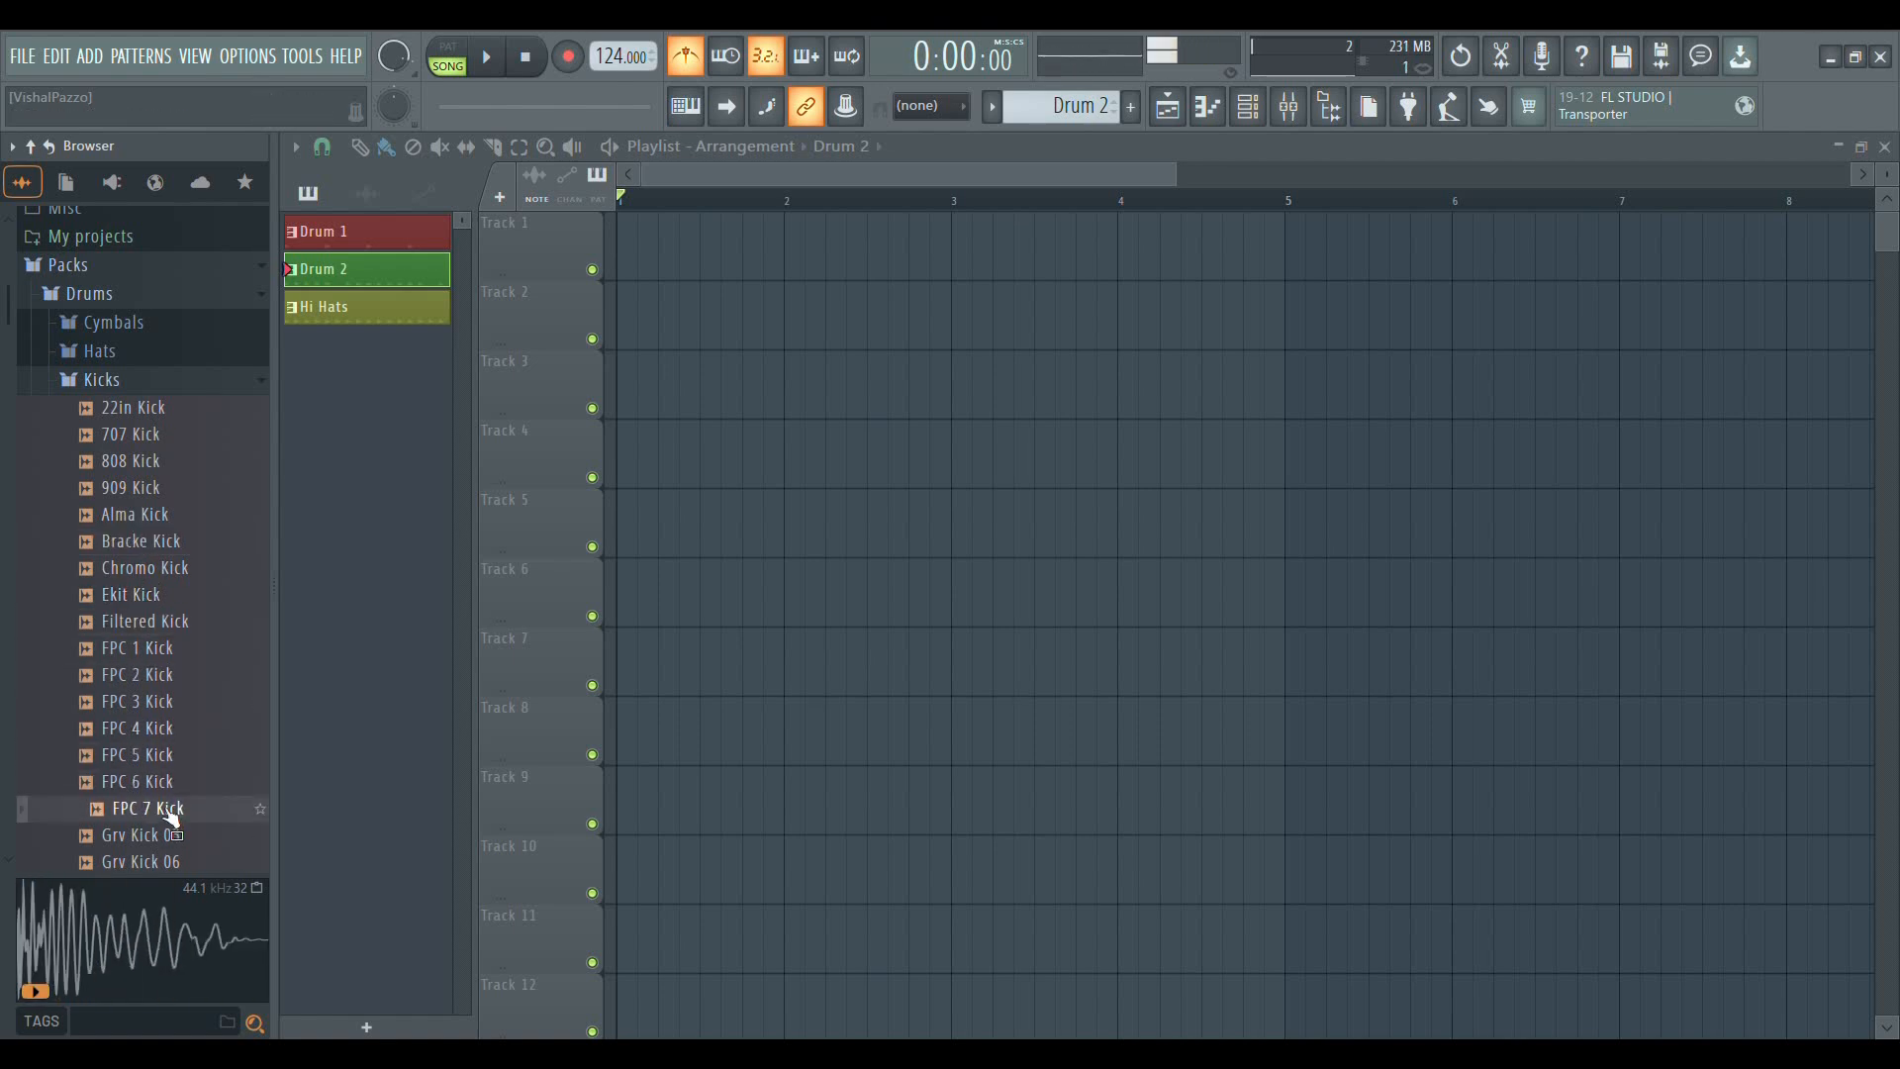
# Preview more kick samples further down the Kicks folder, return to 909 Kick, and try to place it in the playlist
pyautogui.scroll(-4, 163, 812)
pyautogui.click(157, 650)
pyautogui.click(157, 597)
pyautogui.click(155, 550)
pyautogui.click(161, 732)
pyautogui.click(162, 786)
pyautogui.click(169, 626)
pyautogui.click(164, 572)
pyautogui.click(163, 519)
pyautogui.click(153, 674)
pyautogui.click(156, 781)
pyautogui.click(158, 807)
pyautogui.scroll(6, 169, 543)
pyautogui.click(164, 648)
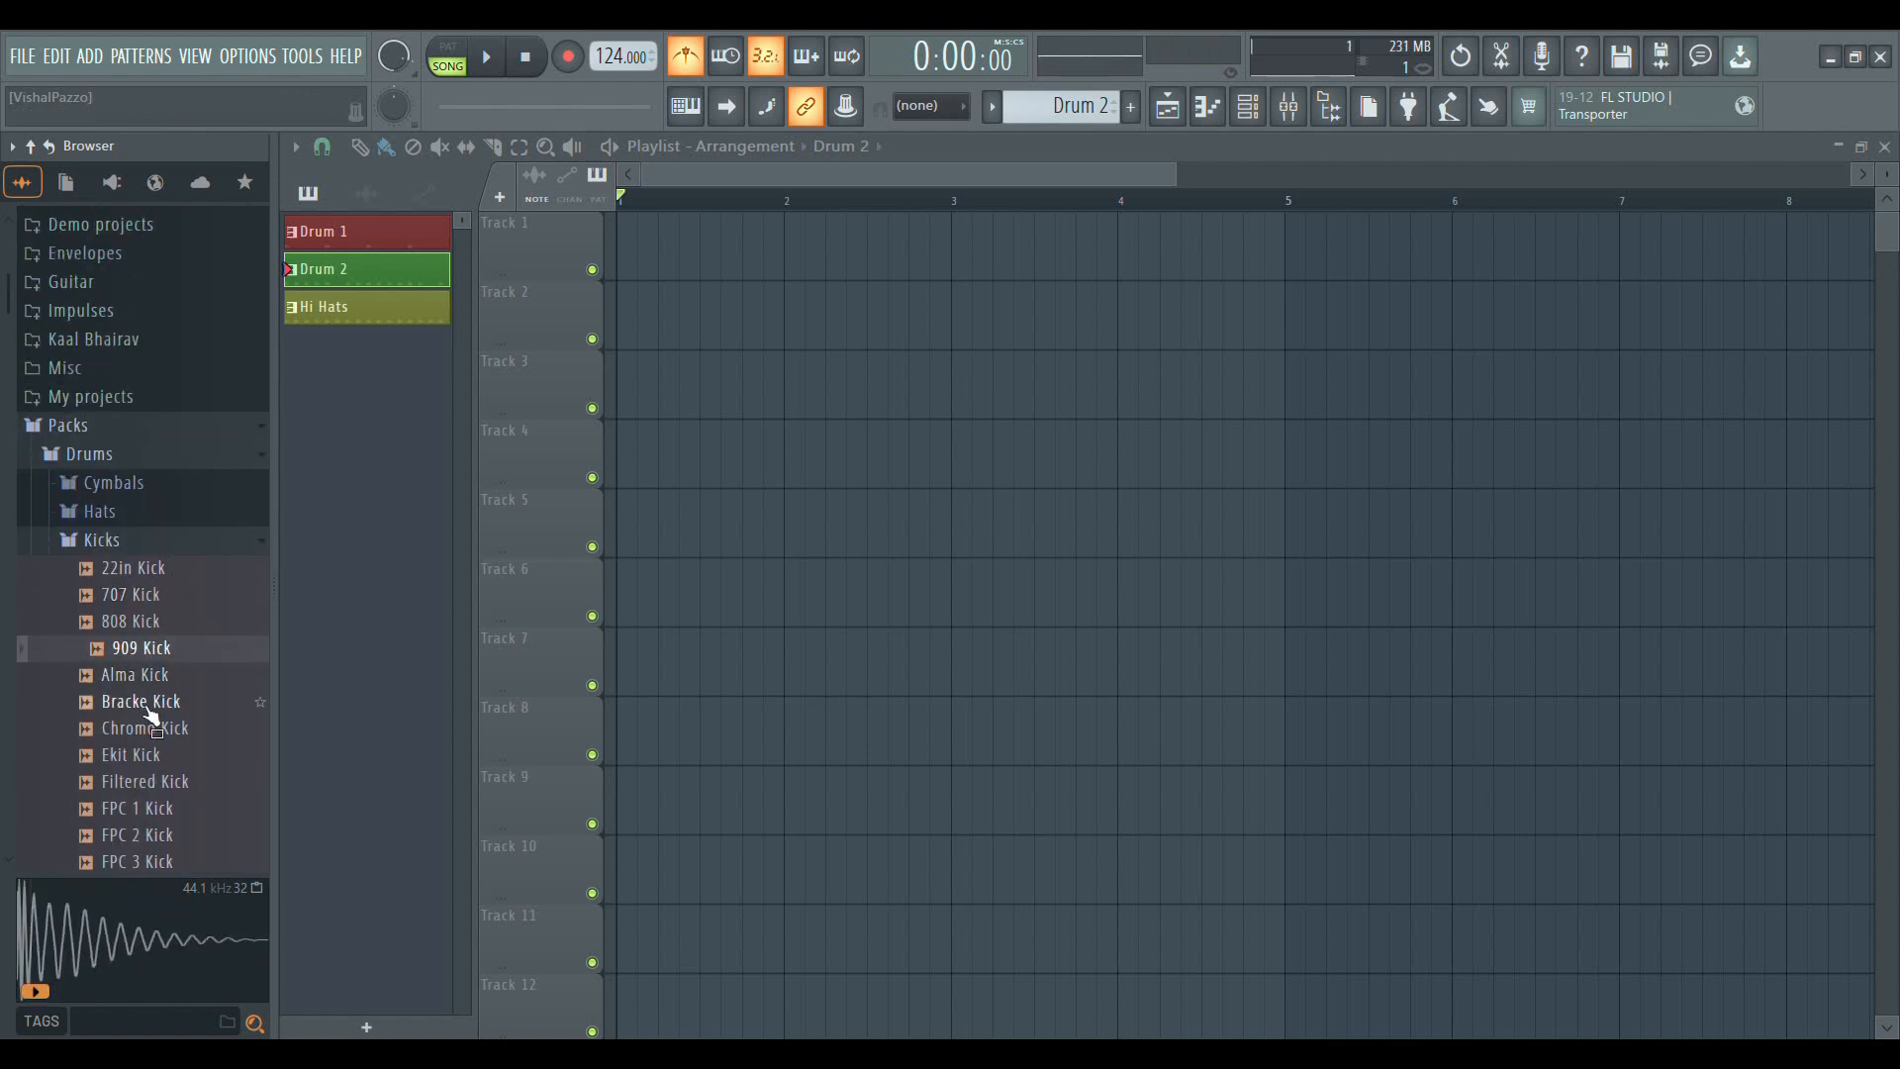
pyautogui.moveTo(169, 645); pyautogui.dragTo(917, 640)
# Preview Grv Kick 06, Grv Kick 03, FPC 7 Kick and Grv Kick 12 in the Kicks folder
pyautogui.scroll(-2, 168, 702)
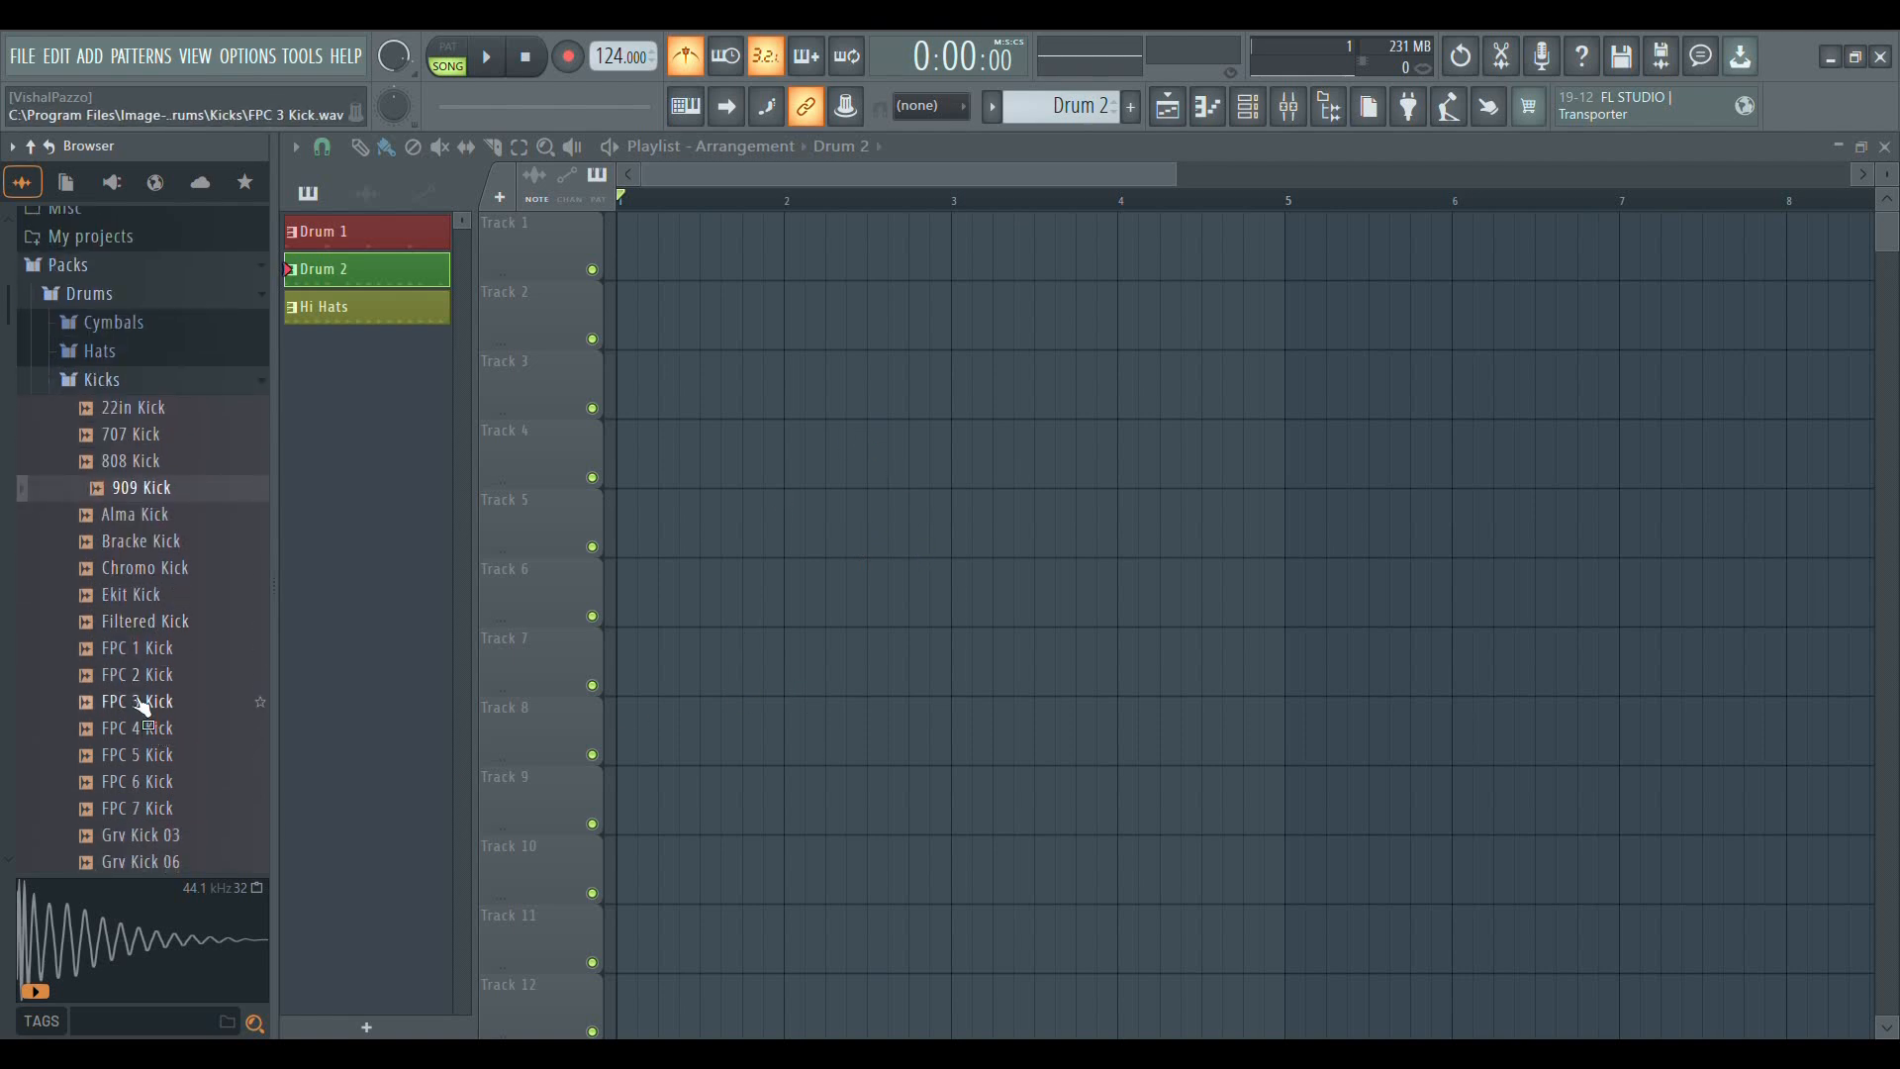
pyautogui.scroll(-4, 148, 752)
pyautogui.click(158, 541)
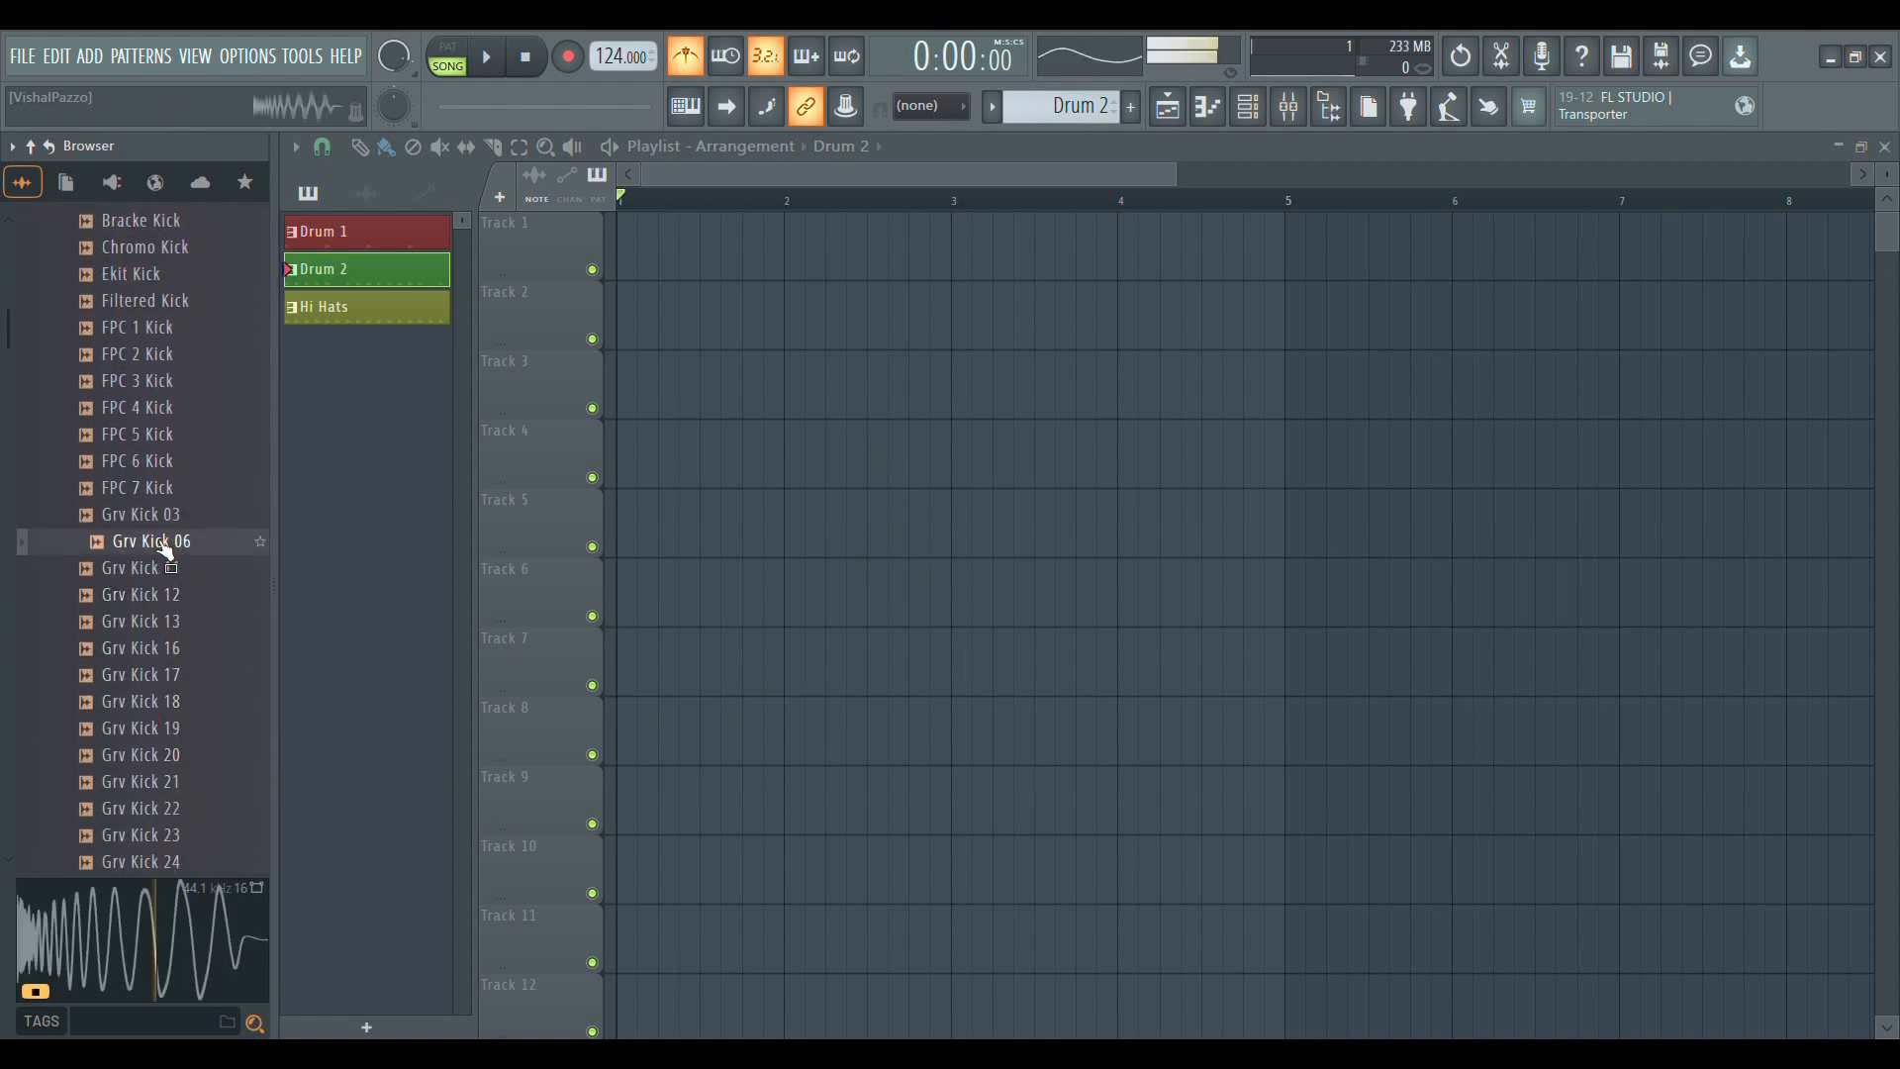
pyautogui.click(165, 518)
pyautogui.click(165, 518)
pyautogui.click(175, 492)
pyautogui.click(180, 593)
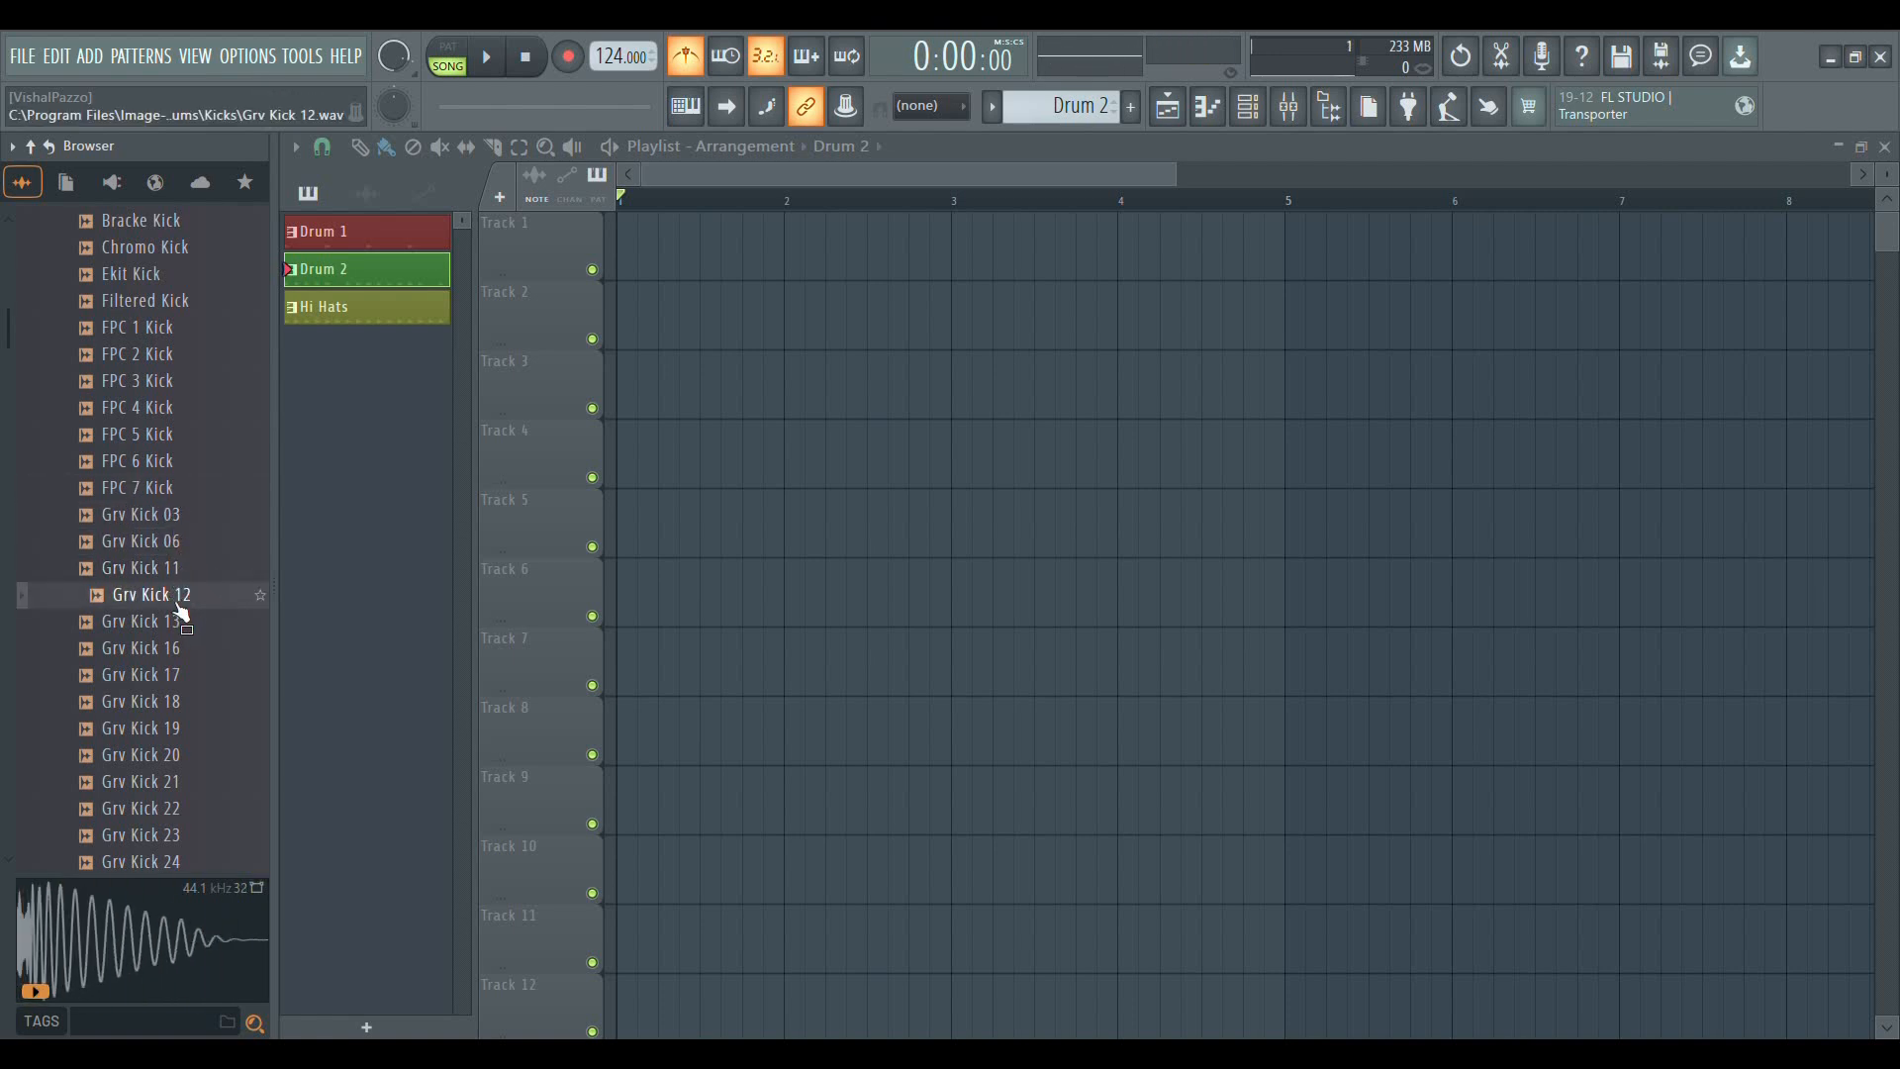
# Add the Grv Kick 12 sample to Track 5 of the playlist and move its clip to the start of bar 1
pyautogui.moveTo(182, 608); pyautogui.dragTo(269, 630)
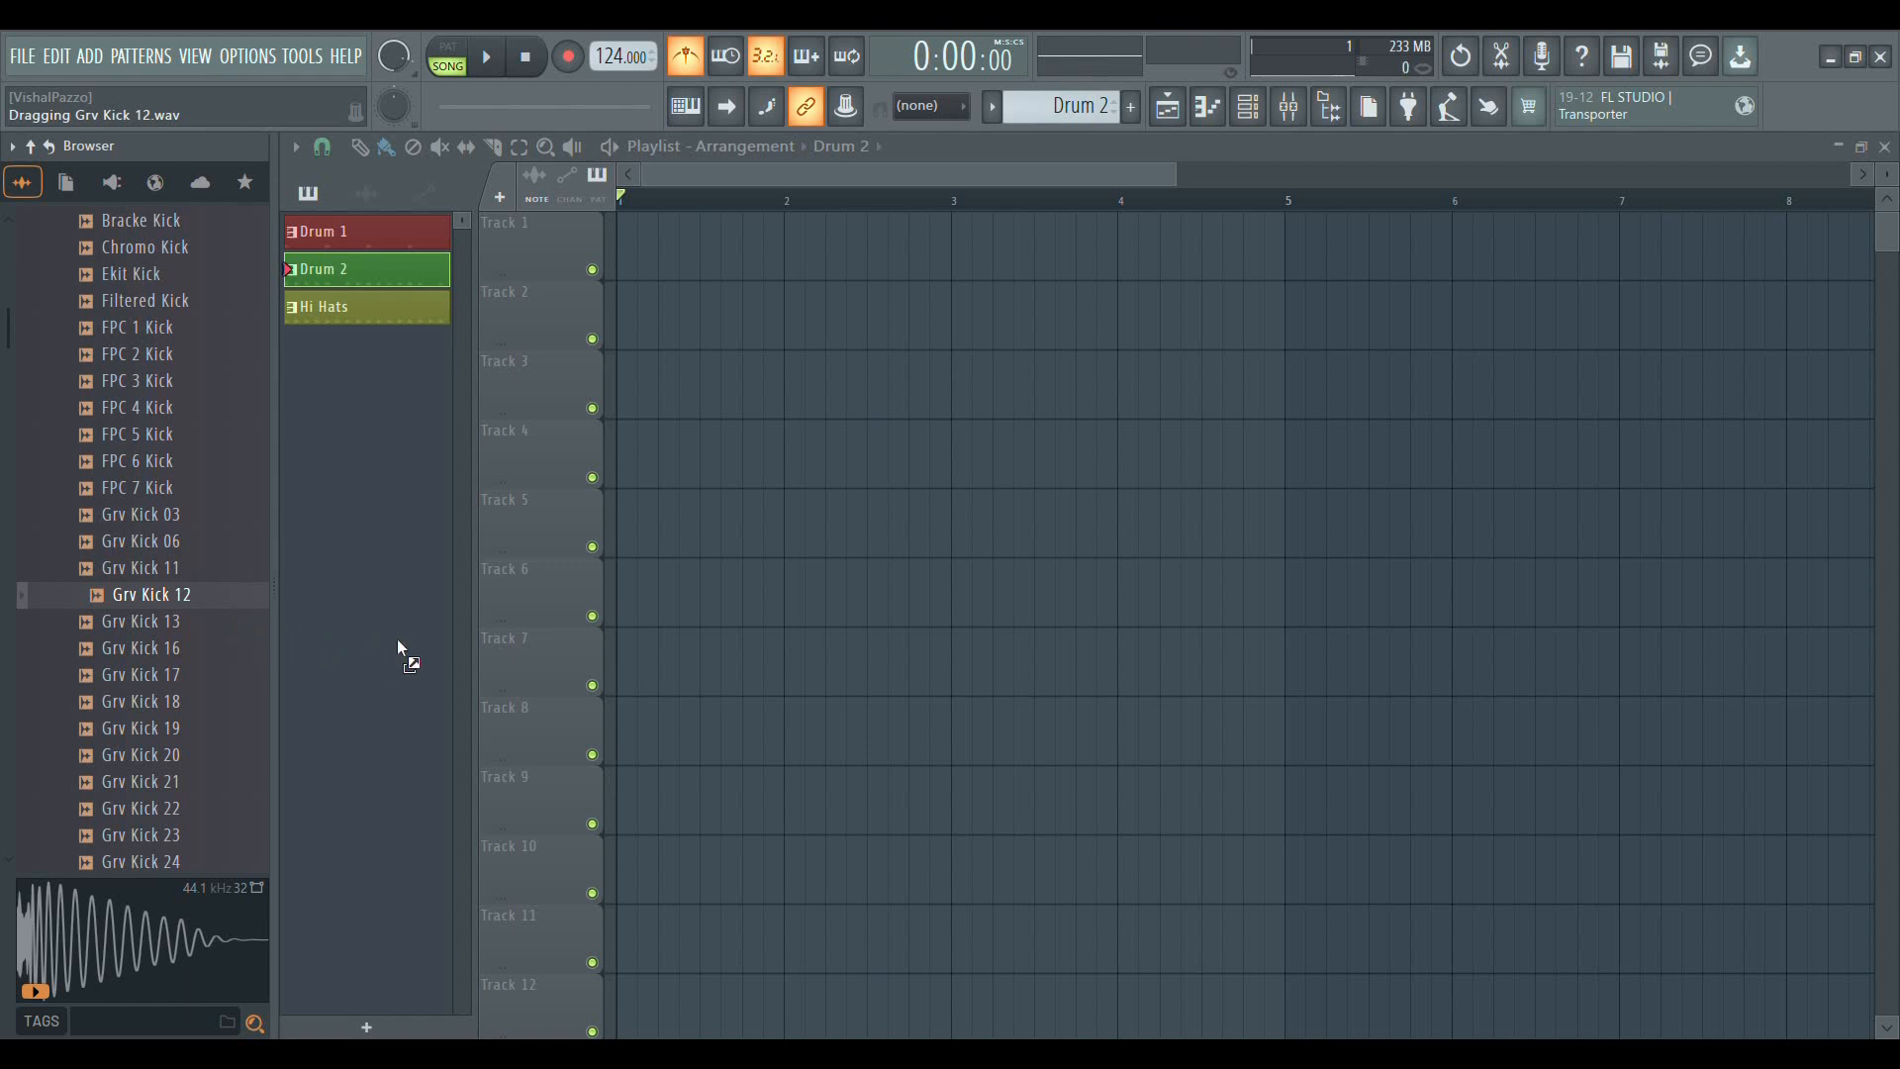
pyautogui.moveTo(809, 520); pyautogui.dragTo(807, 518)
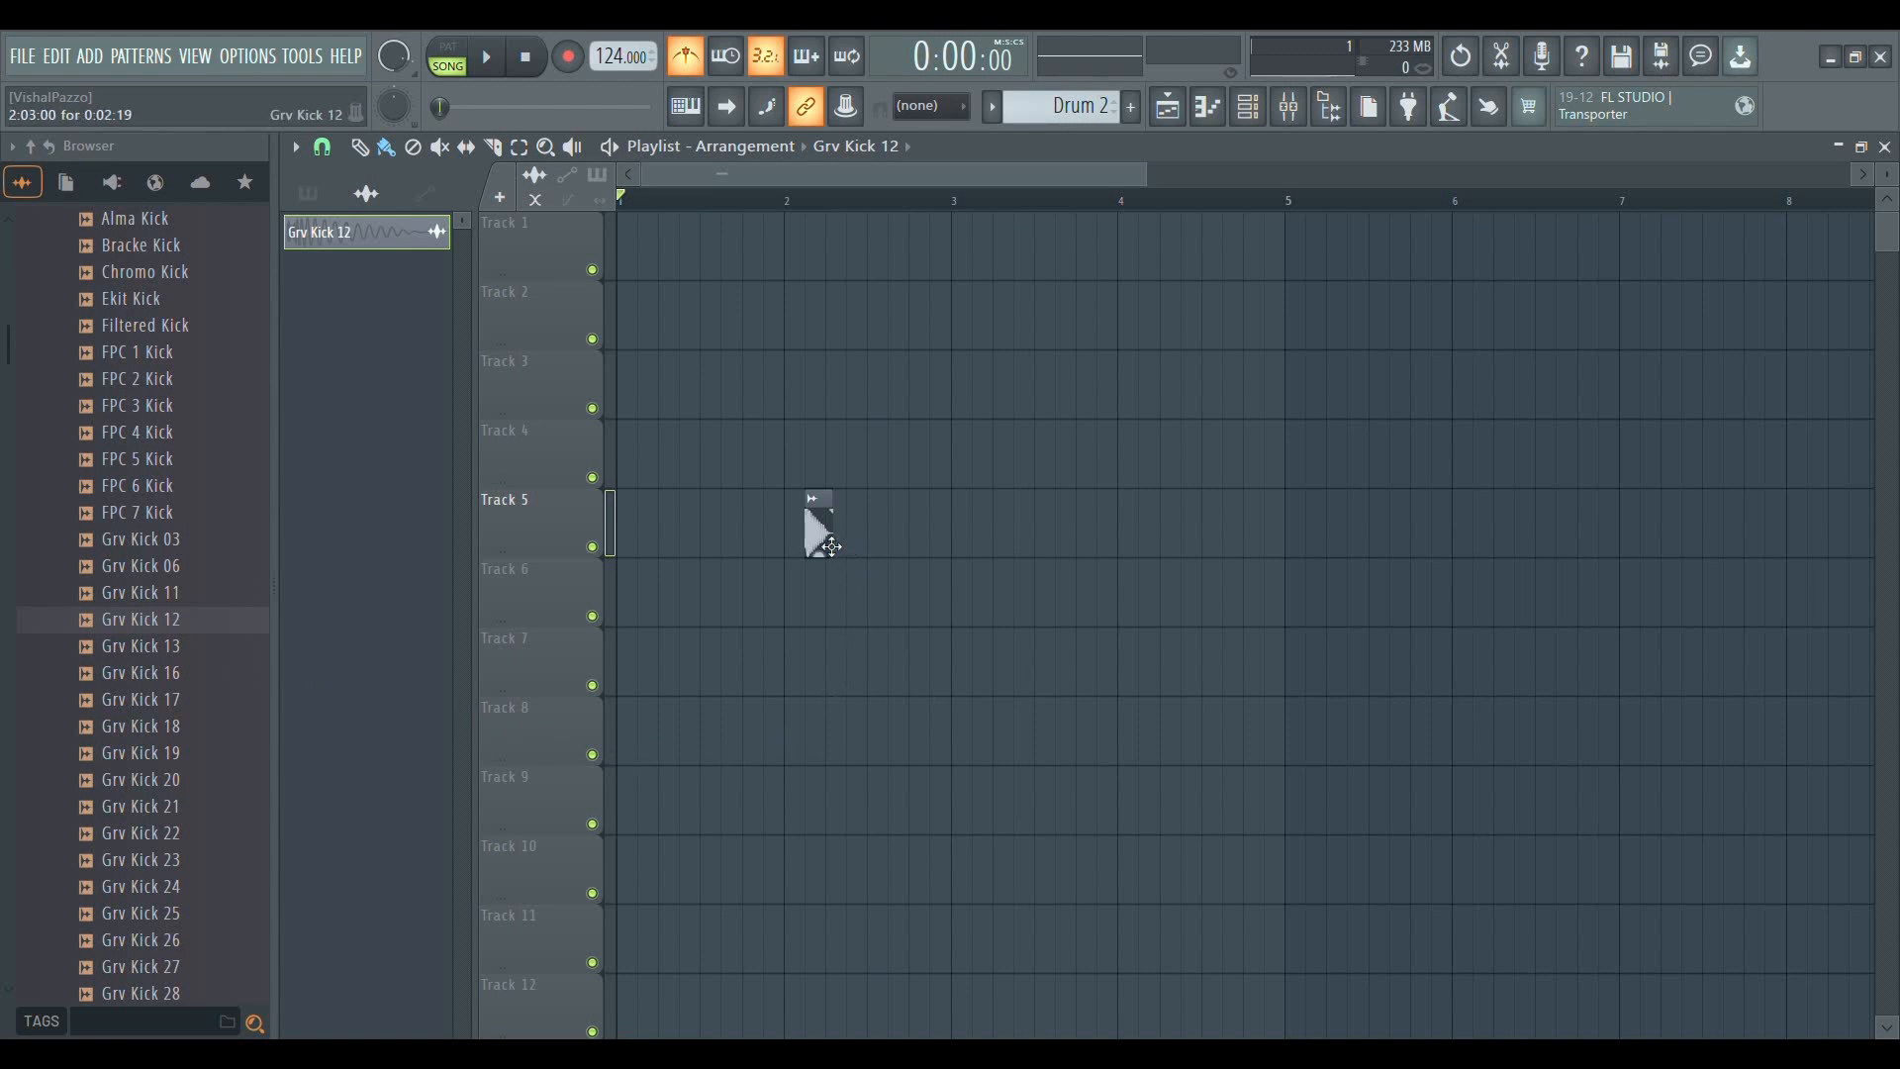
pyautogui.moveTo(831, 547); pyautogui.dragTo(623, 530)
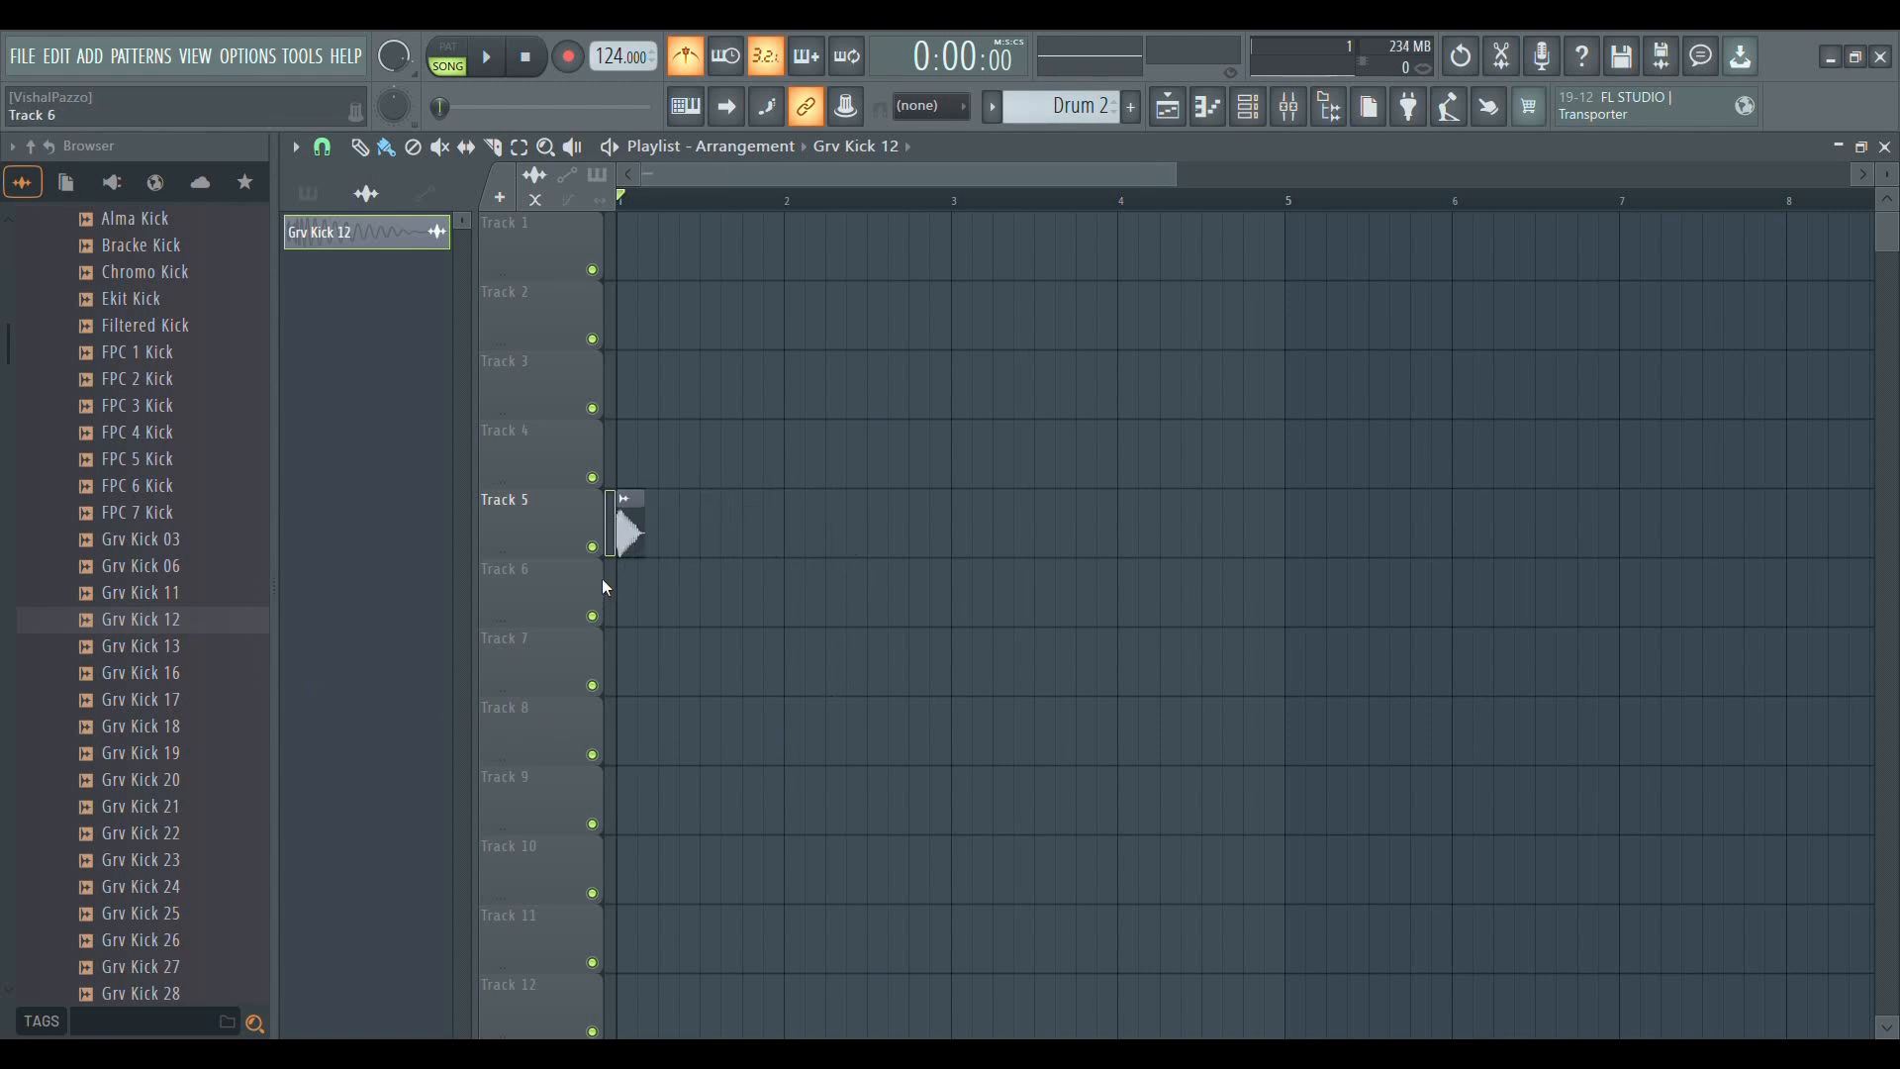
# Collapse the Kicks folder, open the Snares folder, and preview its samples up to 909 Snare
pyautogui.scroll(10, 211, 542)
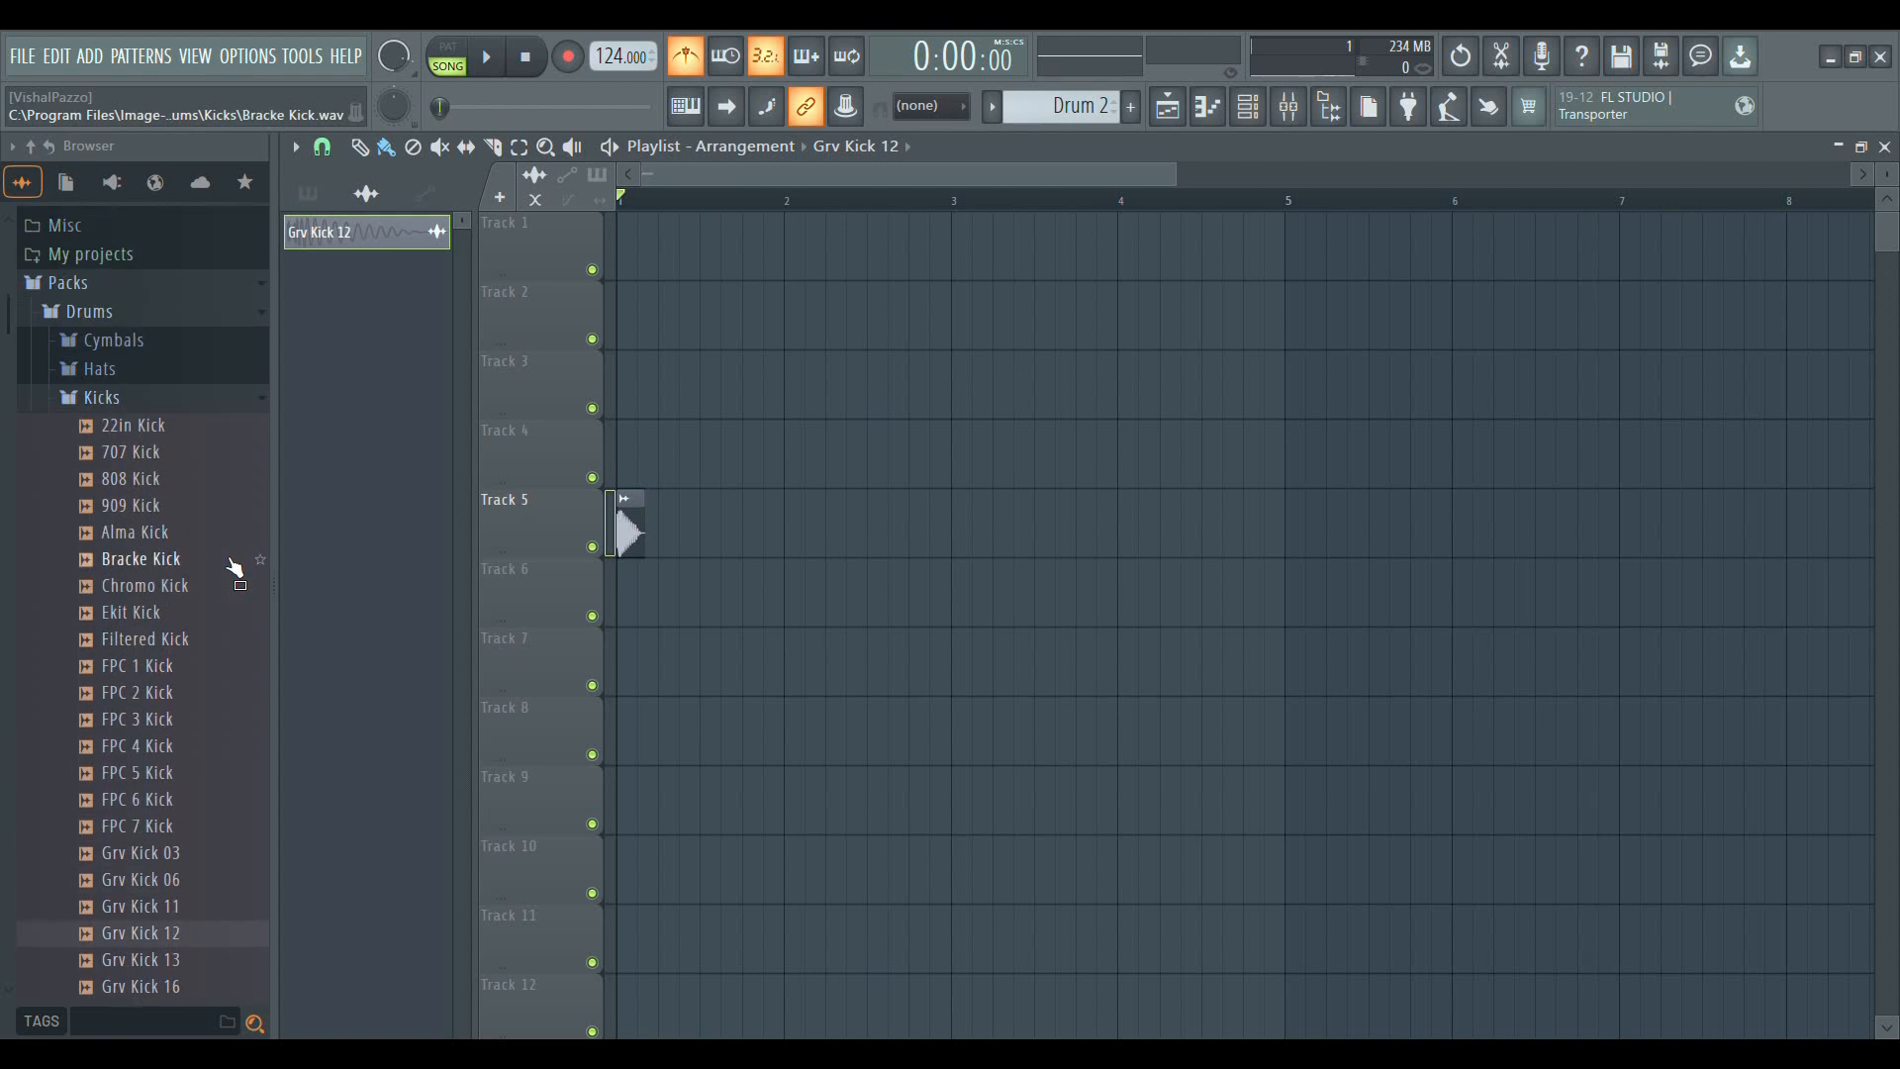
pyautogui.click(132, 414)
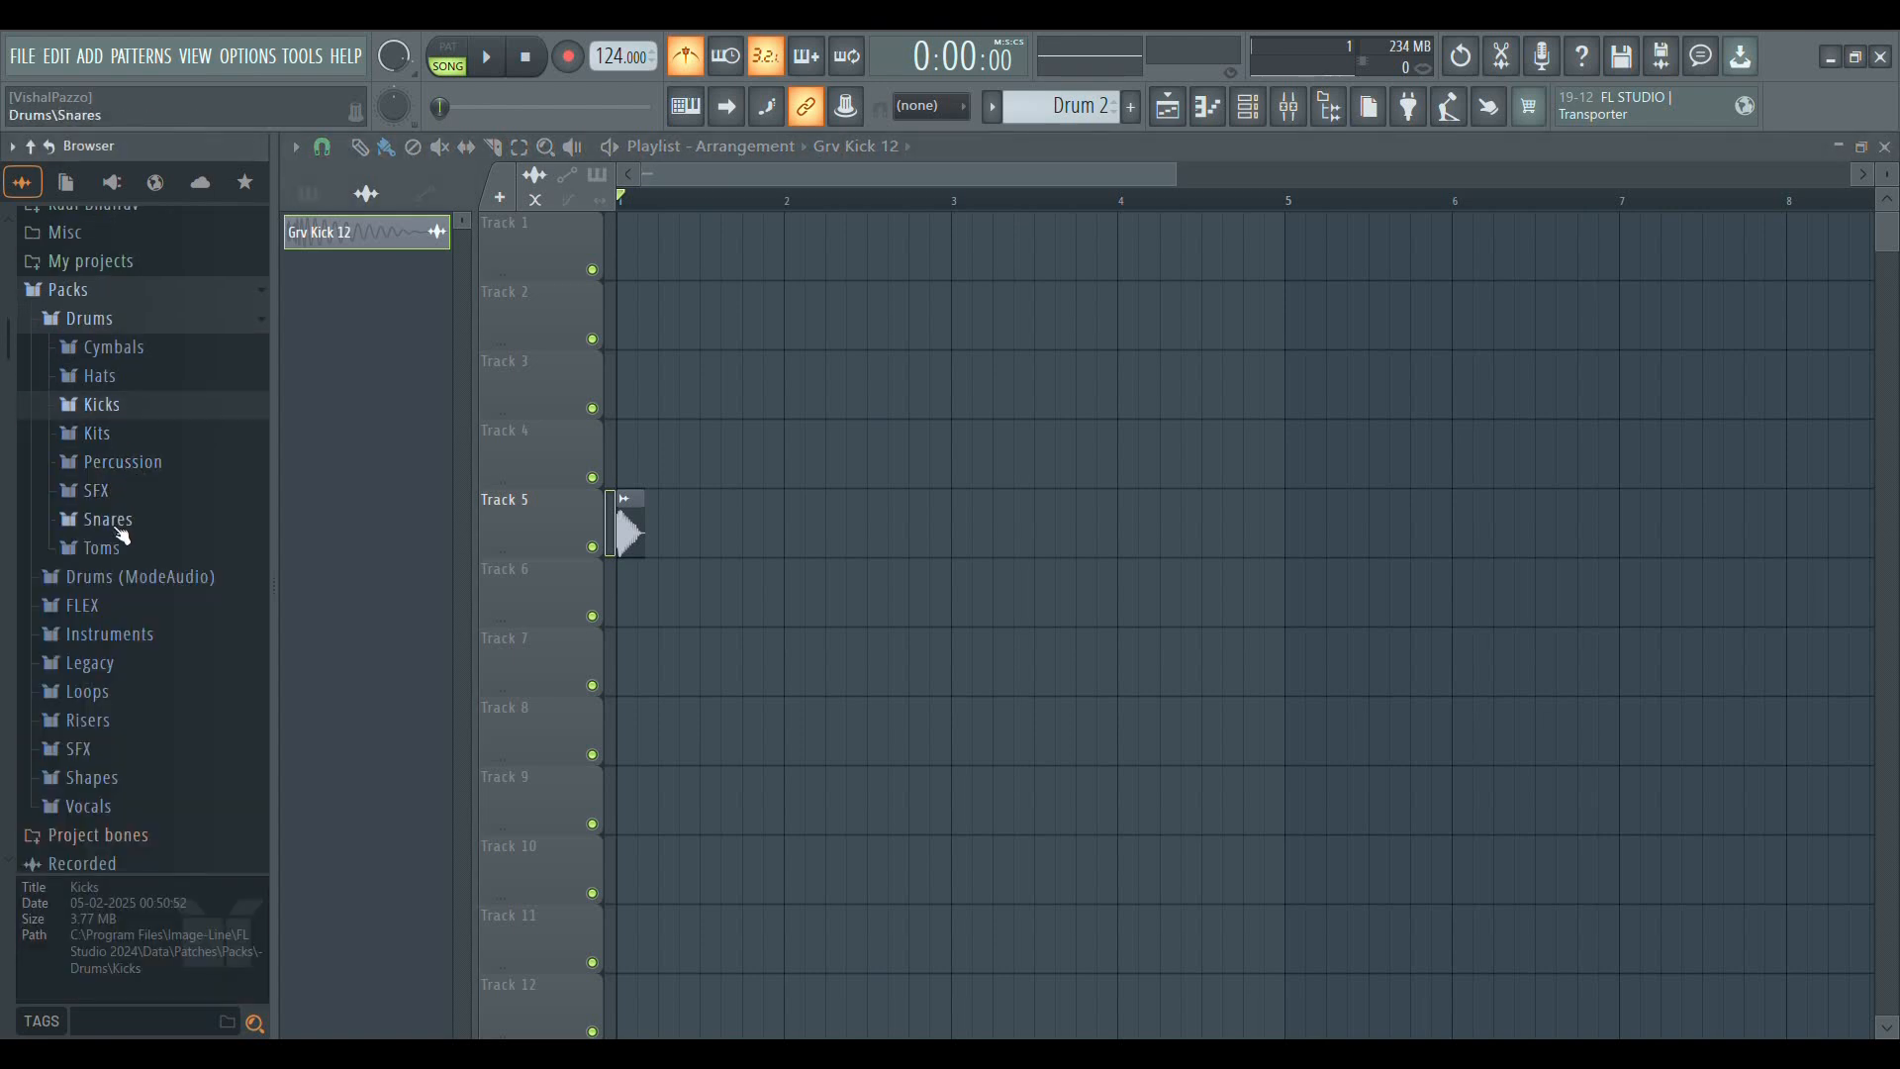
pyautogui.click(118, 528)
pyautogui.click(150, 542)
pyautogui.click(145, 490)
pyautogui.click(147, 434)
pyautogui.click(155, 383)
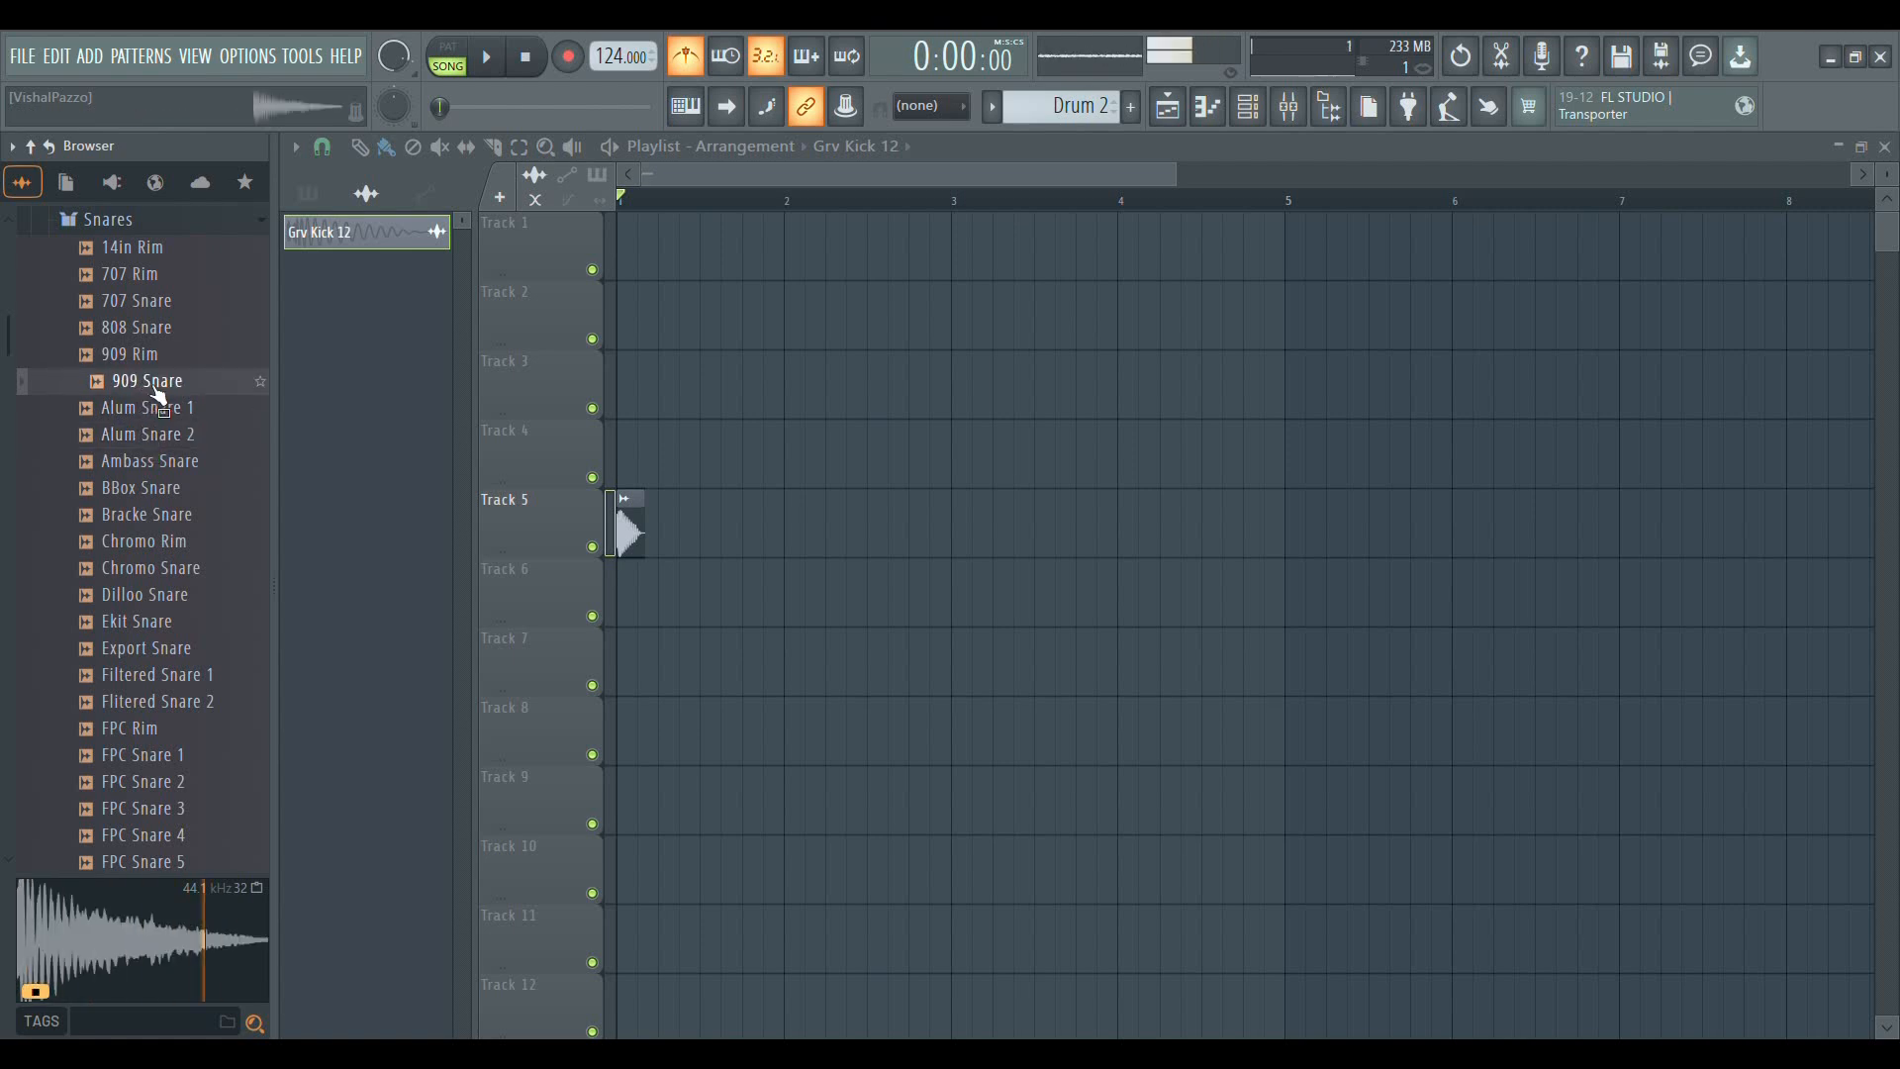
# Add the 909 Snare sample to Track 6 of the playlist, with its clip on beat 2 of bar 1
pyautogui.moveTo(159, 390); pyautogui.dragTo(650, 710)
pyautogui.moveTo(671, 586); pyautogui.dragTo(667, 595)
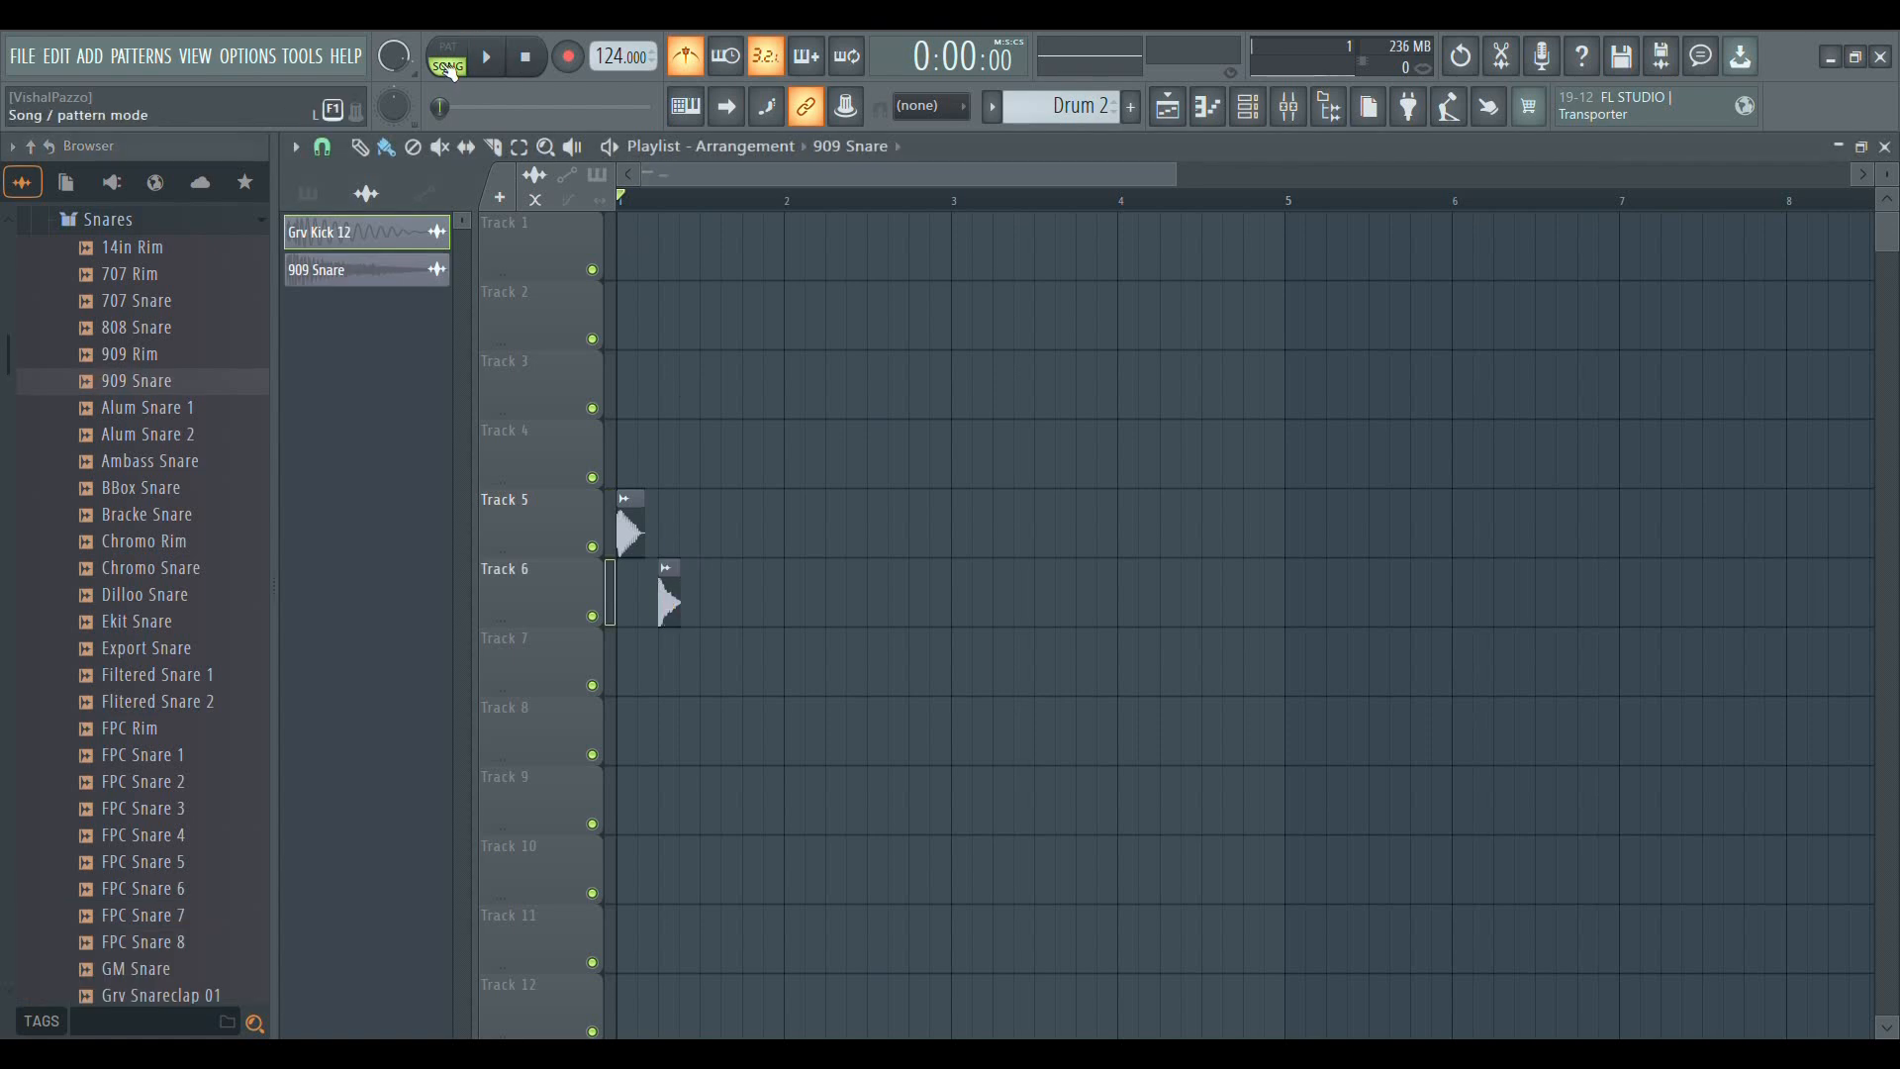
pyautogui.scroll(2, 686, 201)
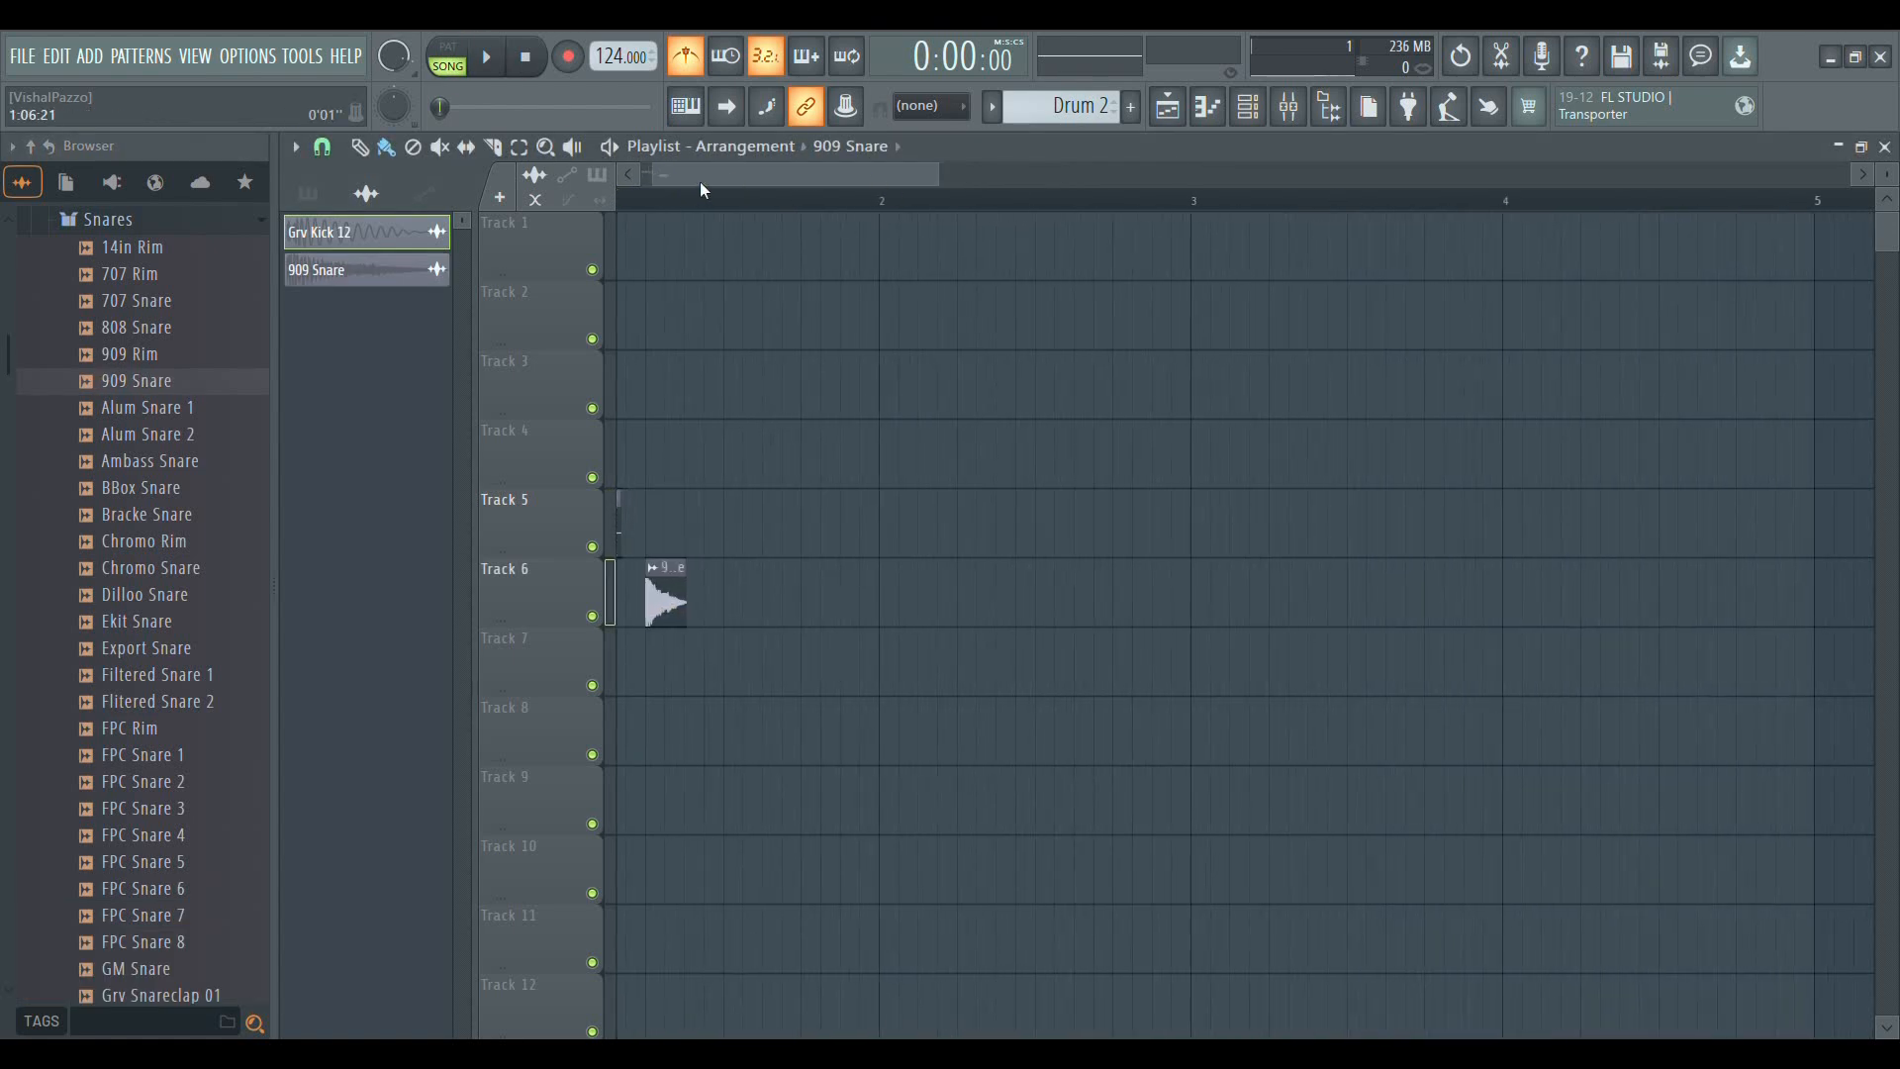
# Stretch the 909 Snare clip on Track 6 to the start of bar 2 and play the arrangement
pyautogui.click(491, 61)
pyautogui.press('space')
pyautogui.scroll(2, 732, 203)
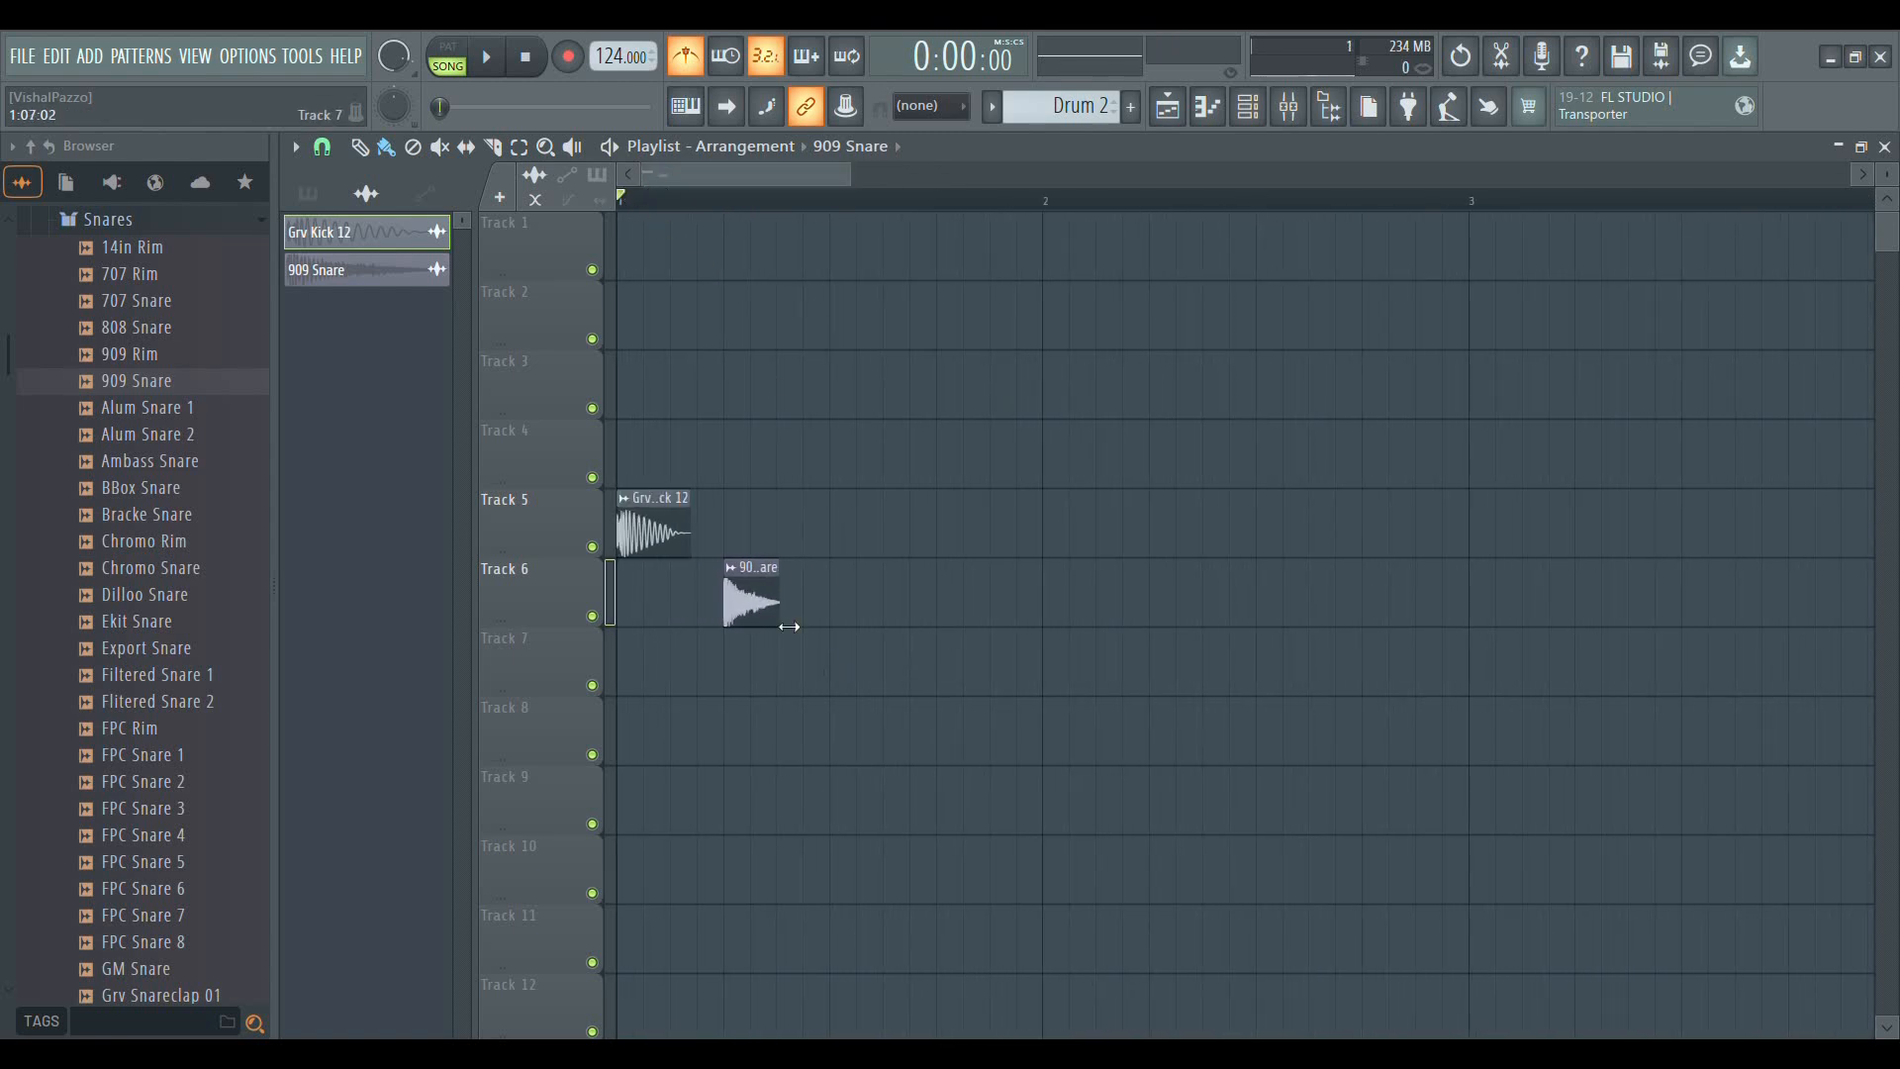
pyautogui.moveTo(788, 579); pyautogui.dragTo(1052, 649)
pyautogui.scroll(3, 1056, 203)
pyautogui.moveTo(1049, 584); pyautogui.dragTo(1068, 581)
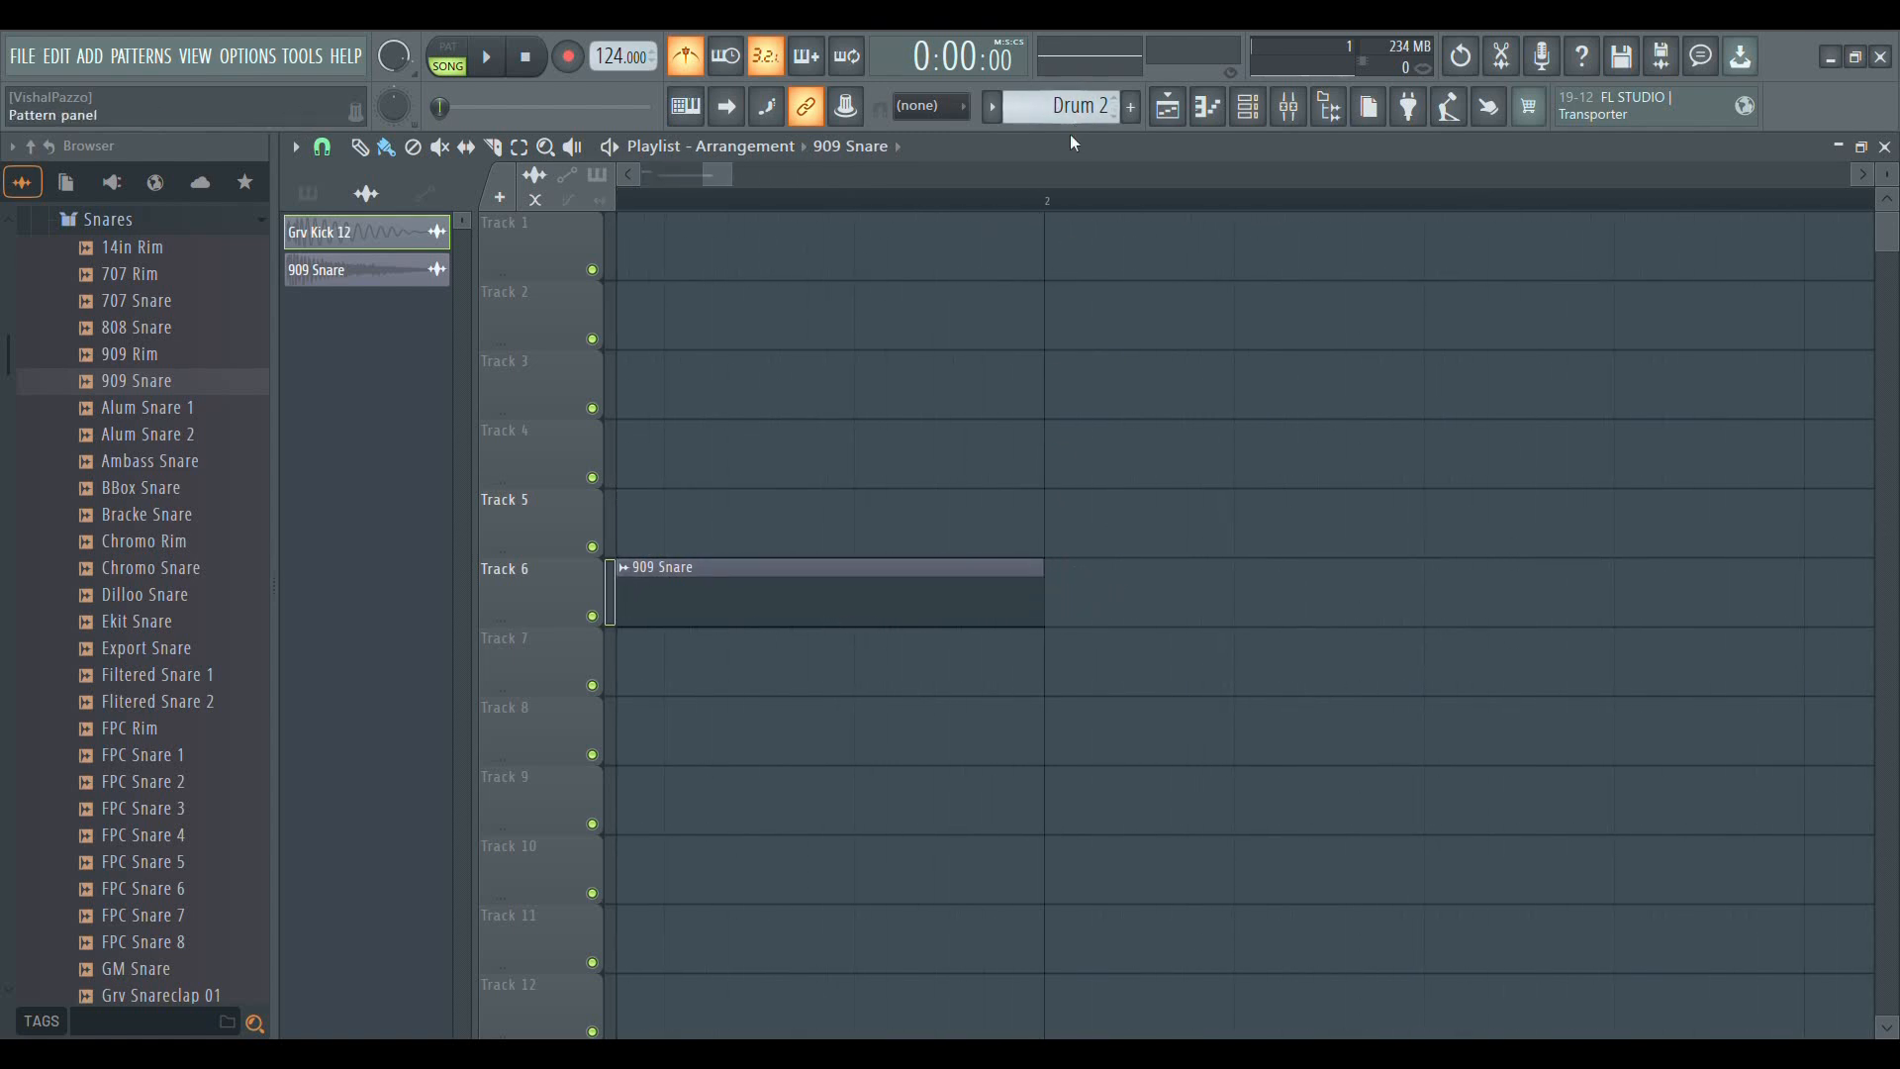
pyautogui.scroll(-3, 1066, 201)
pyautogui.press('space')
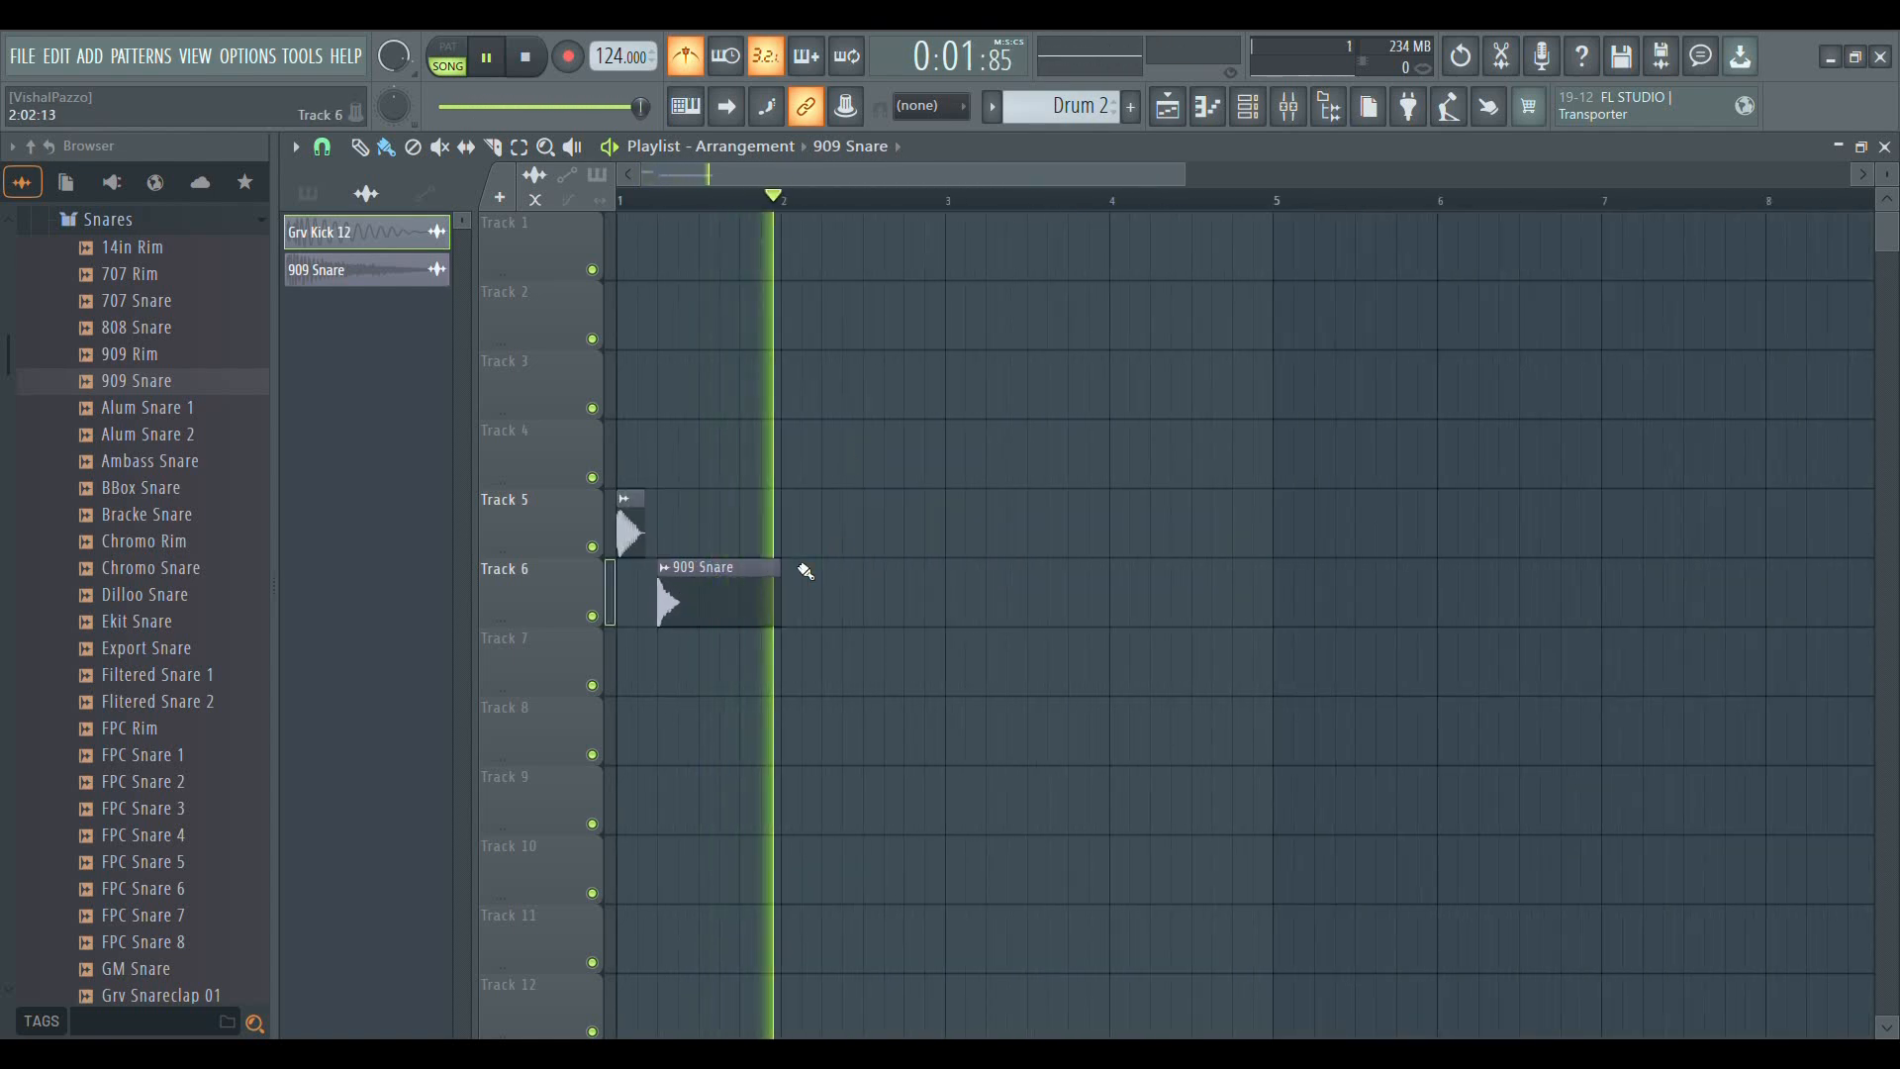
# Trim the 909 Snare clip on Track 6 to one beat long and play the arrangement
pyautogui.press('space')
pyautogui.moveTo(782, 575); pyautogui.dragTo(710, 629)
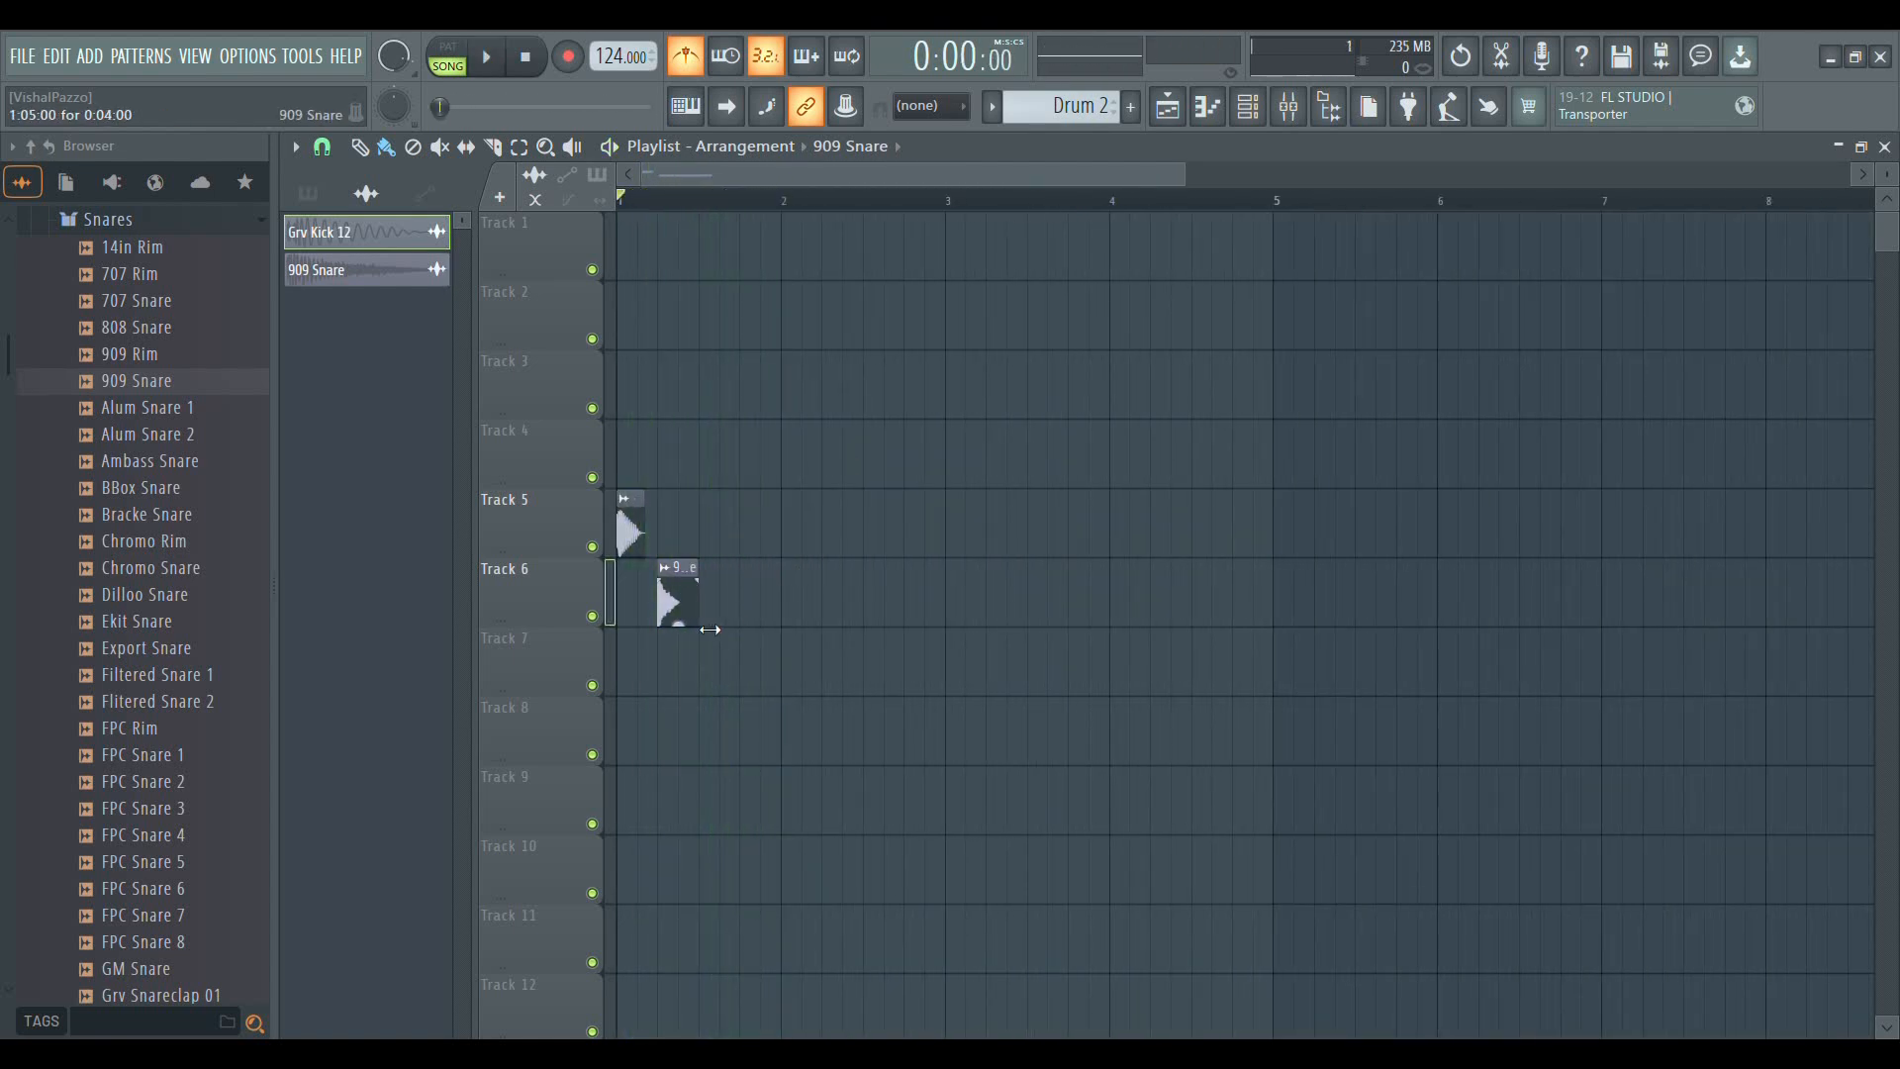
pyautogui.press('space')
# Add a second Grv Kick 12 clip on beat 3 of Track 5 and a second 909 Snare clip on beat 4 of Track 6
pyautogui.click(702, 535)
pyautogui.click(678, 600)
pyautogui.click(749, 623)
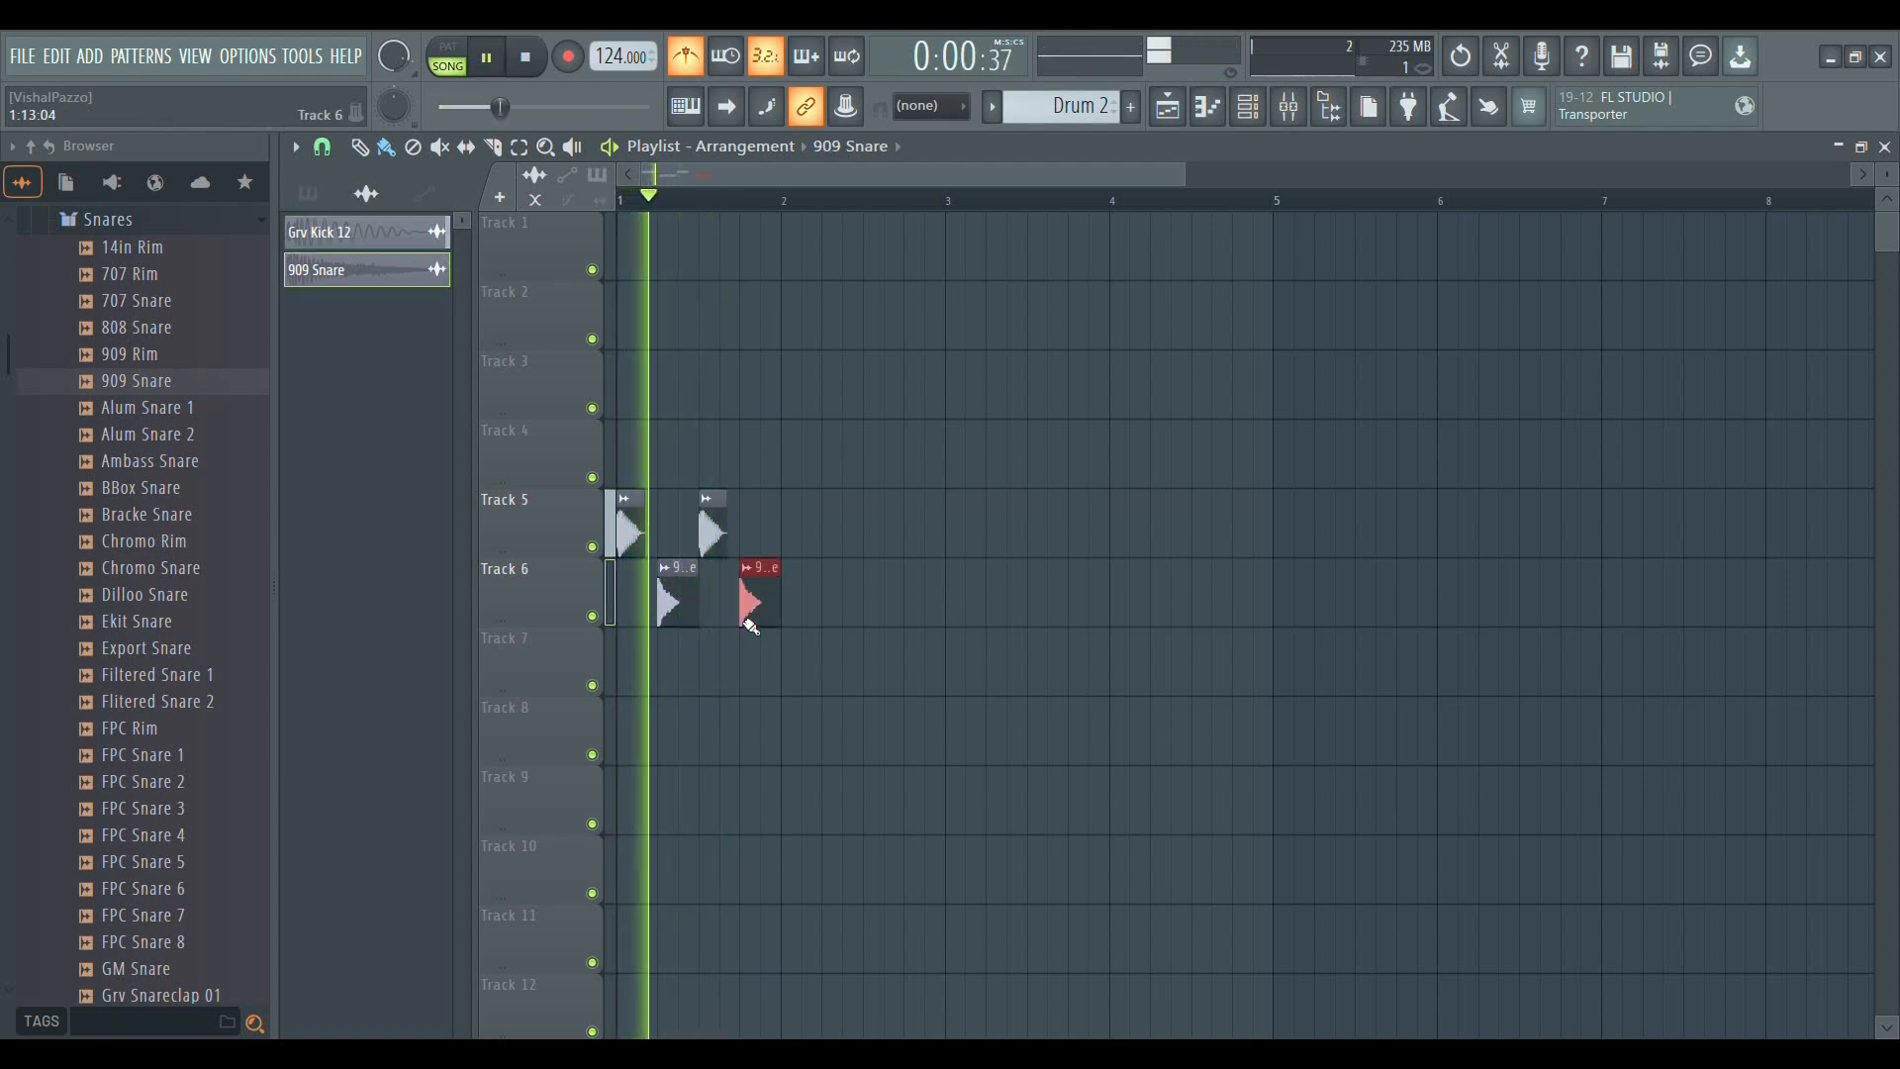
# Move the second Grv Kick 12 clip on Track 5 to step 11 of bar 1, listen, and stop playback
pyautogui.scroll(4, 666, 213)
pyautogui.moveTo(796, 510); pyautogui.dragTo(854, 534)
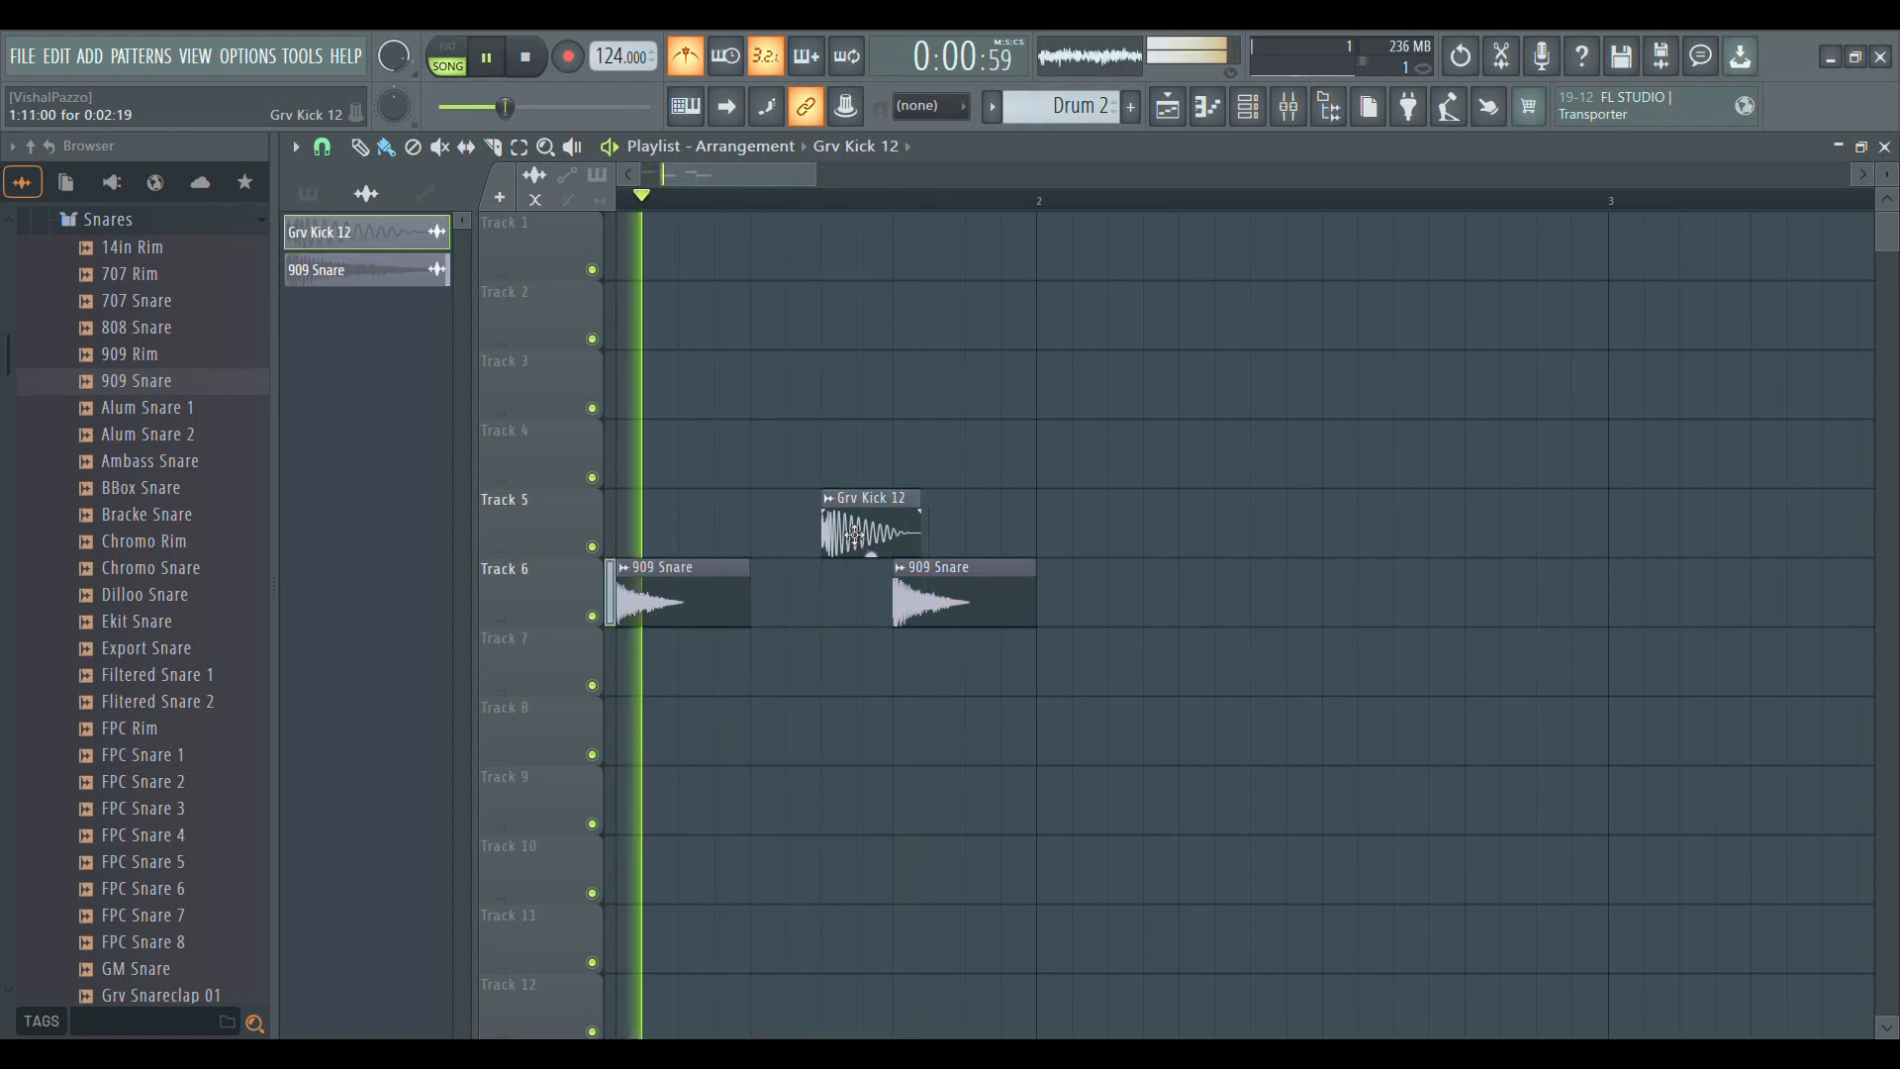
pyautogui.scroll(-2, 855, 534)
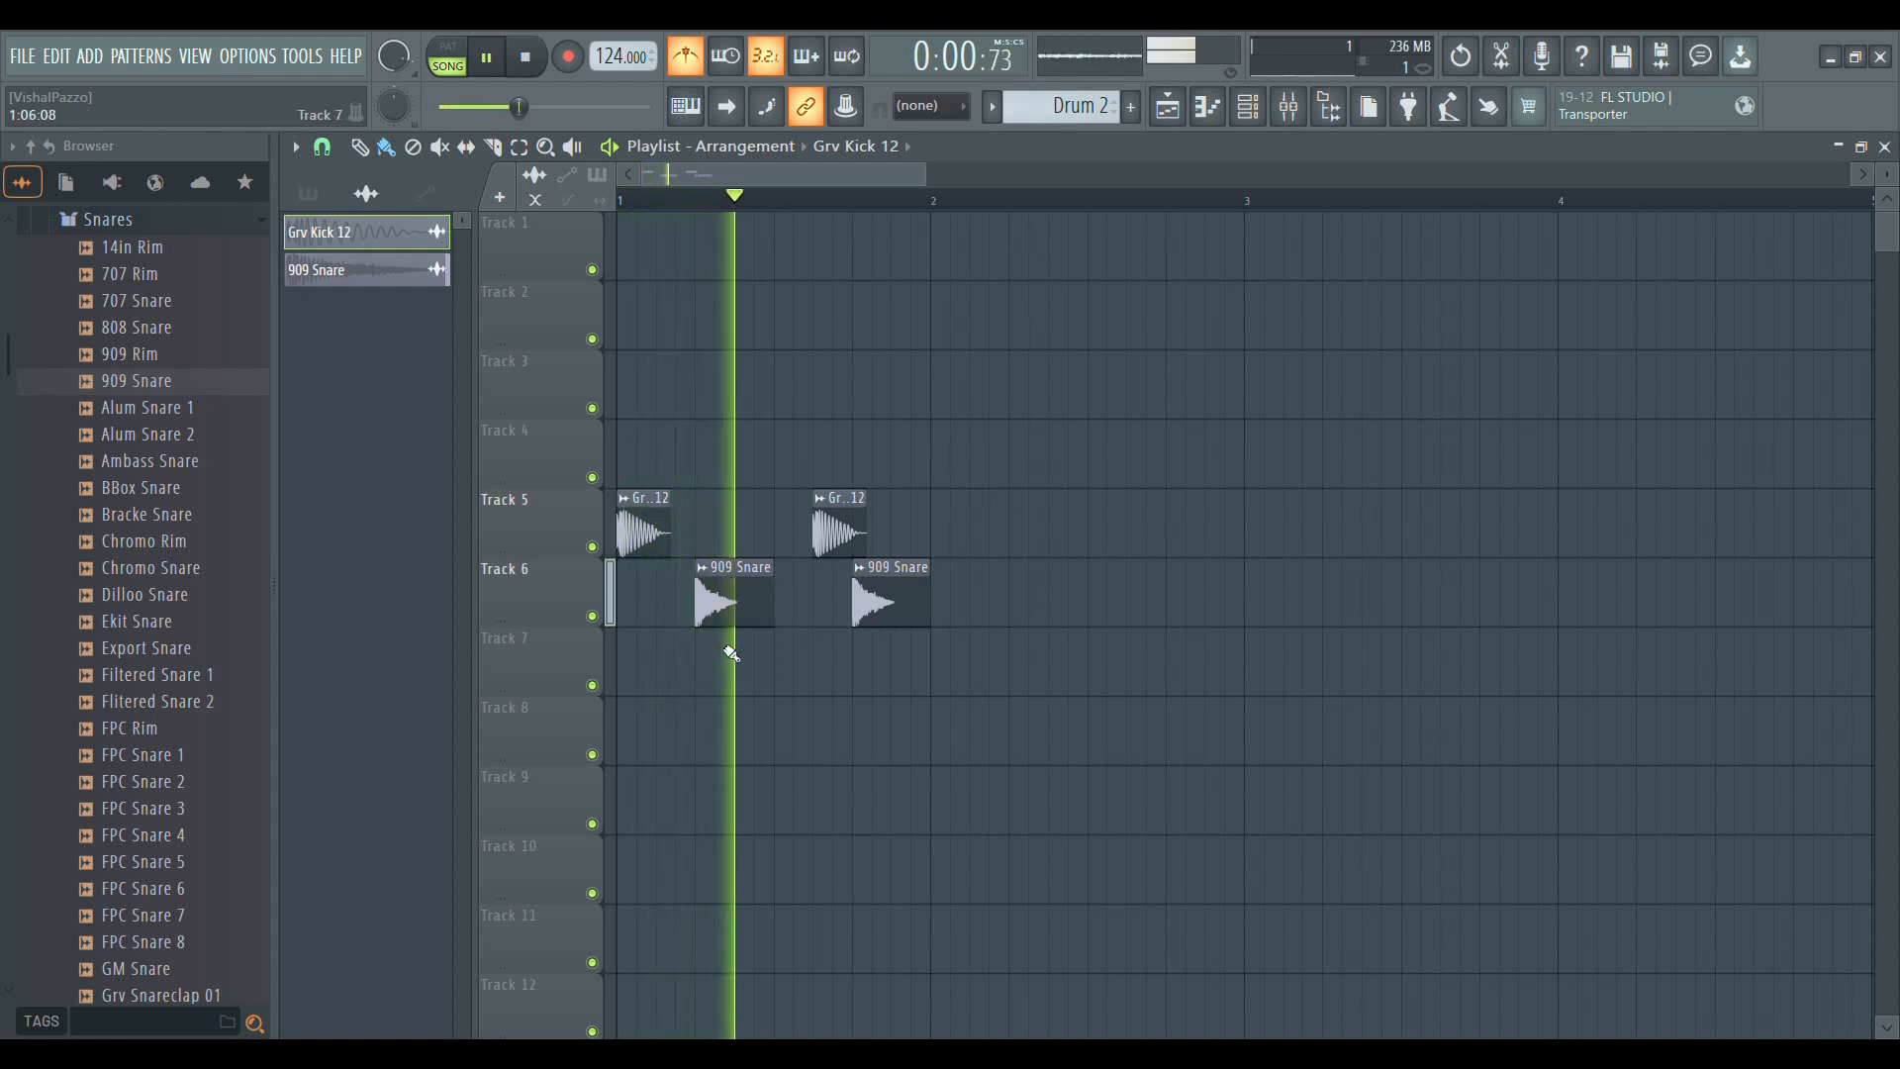
pyautogui.press('space')
pyautogui.scroll(-2, 762, 183)
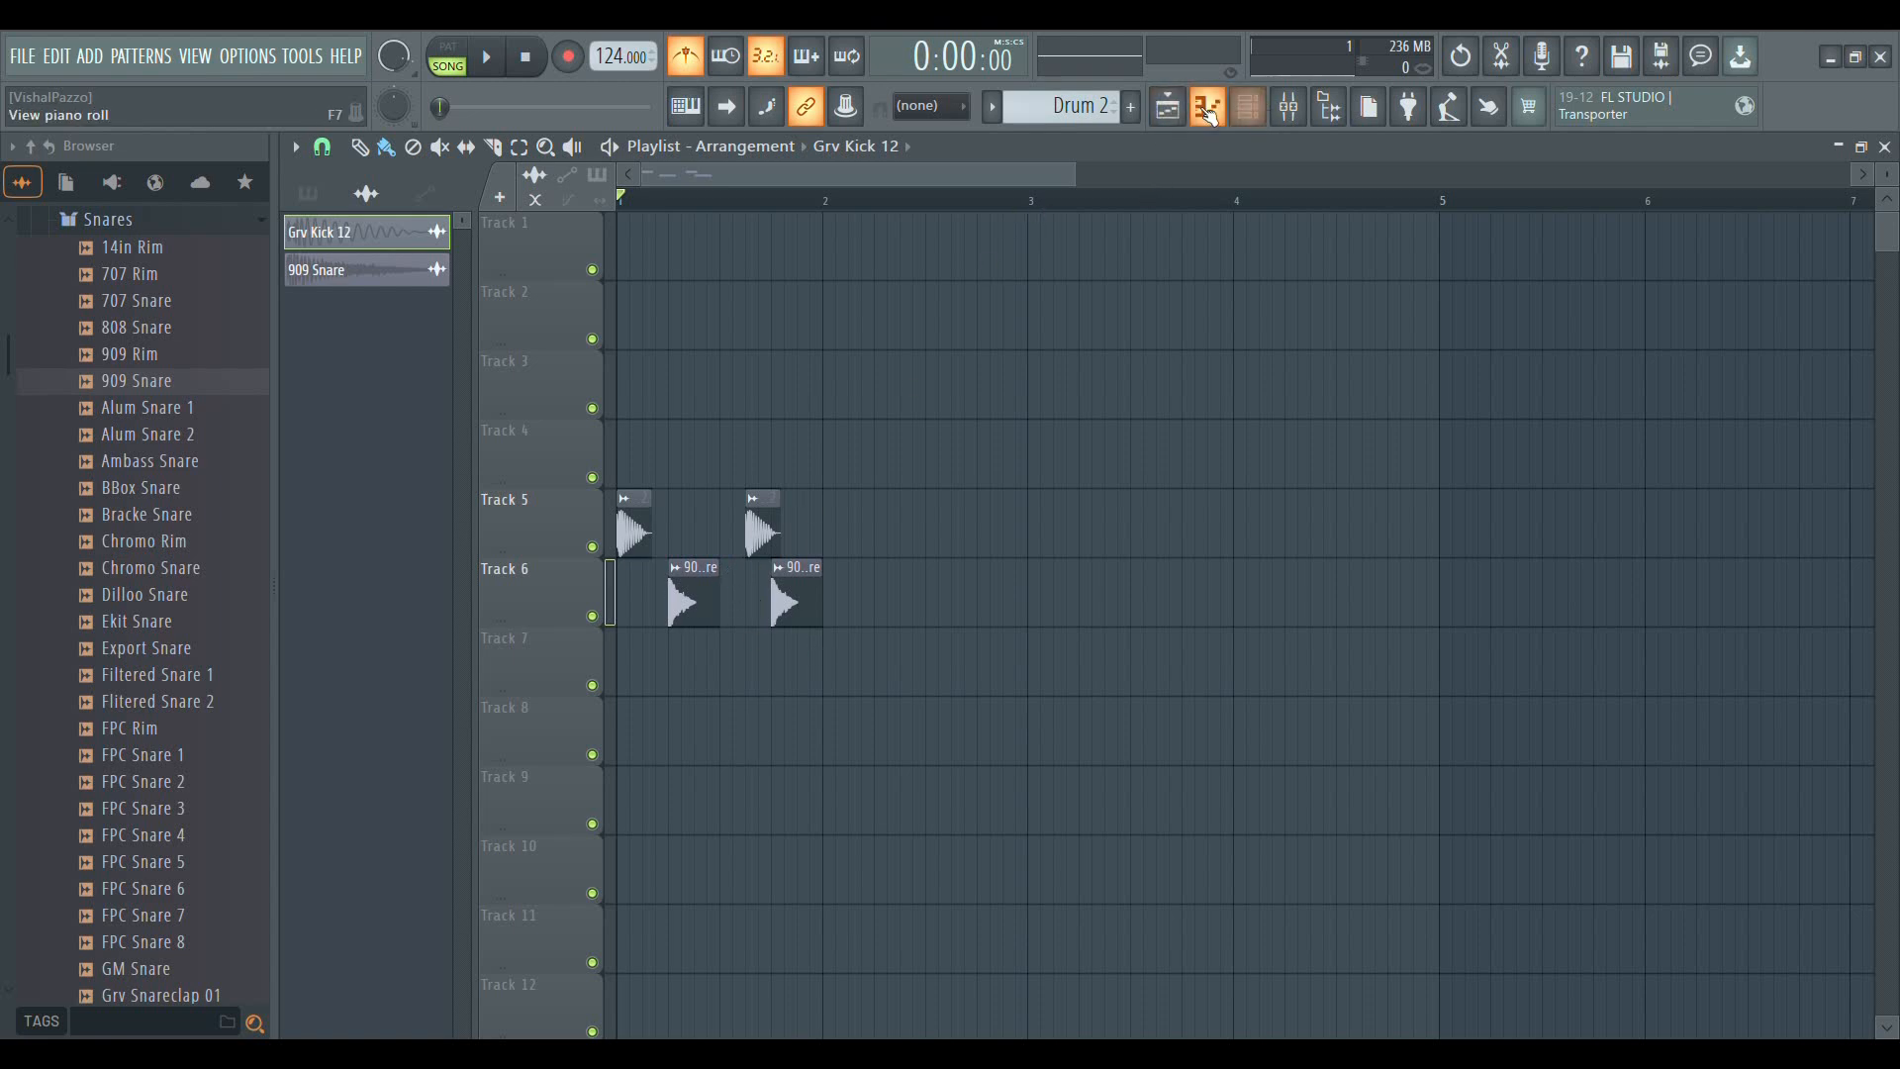
# Check the sample channels in the channel rack, close it, and try placing the Drum 2 pattern in the playlist
pyautogui.click(1249, 106)
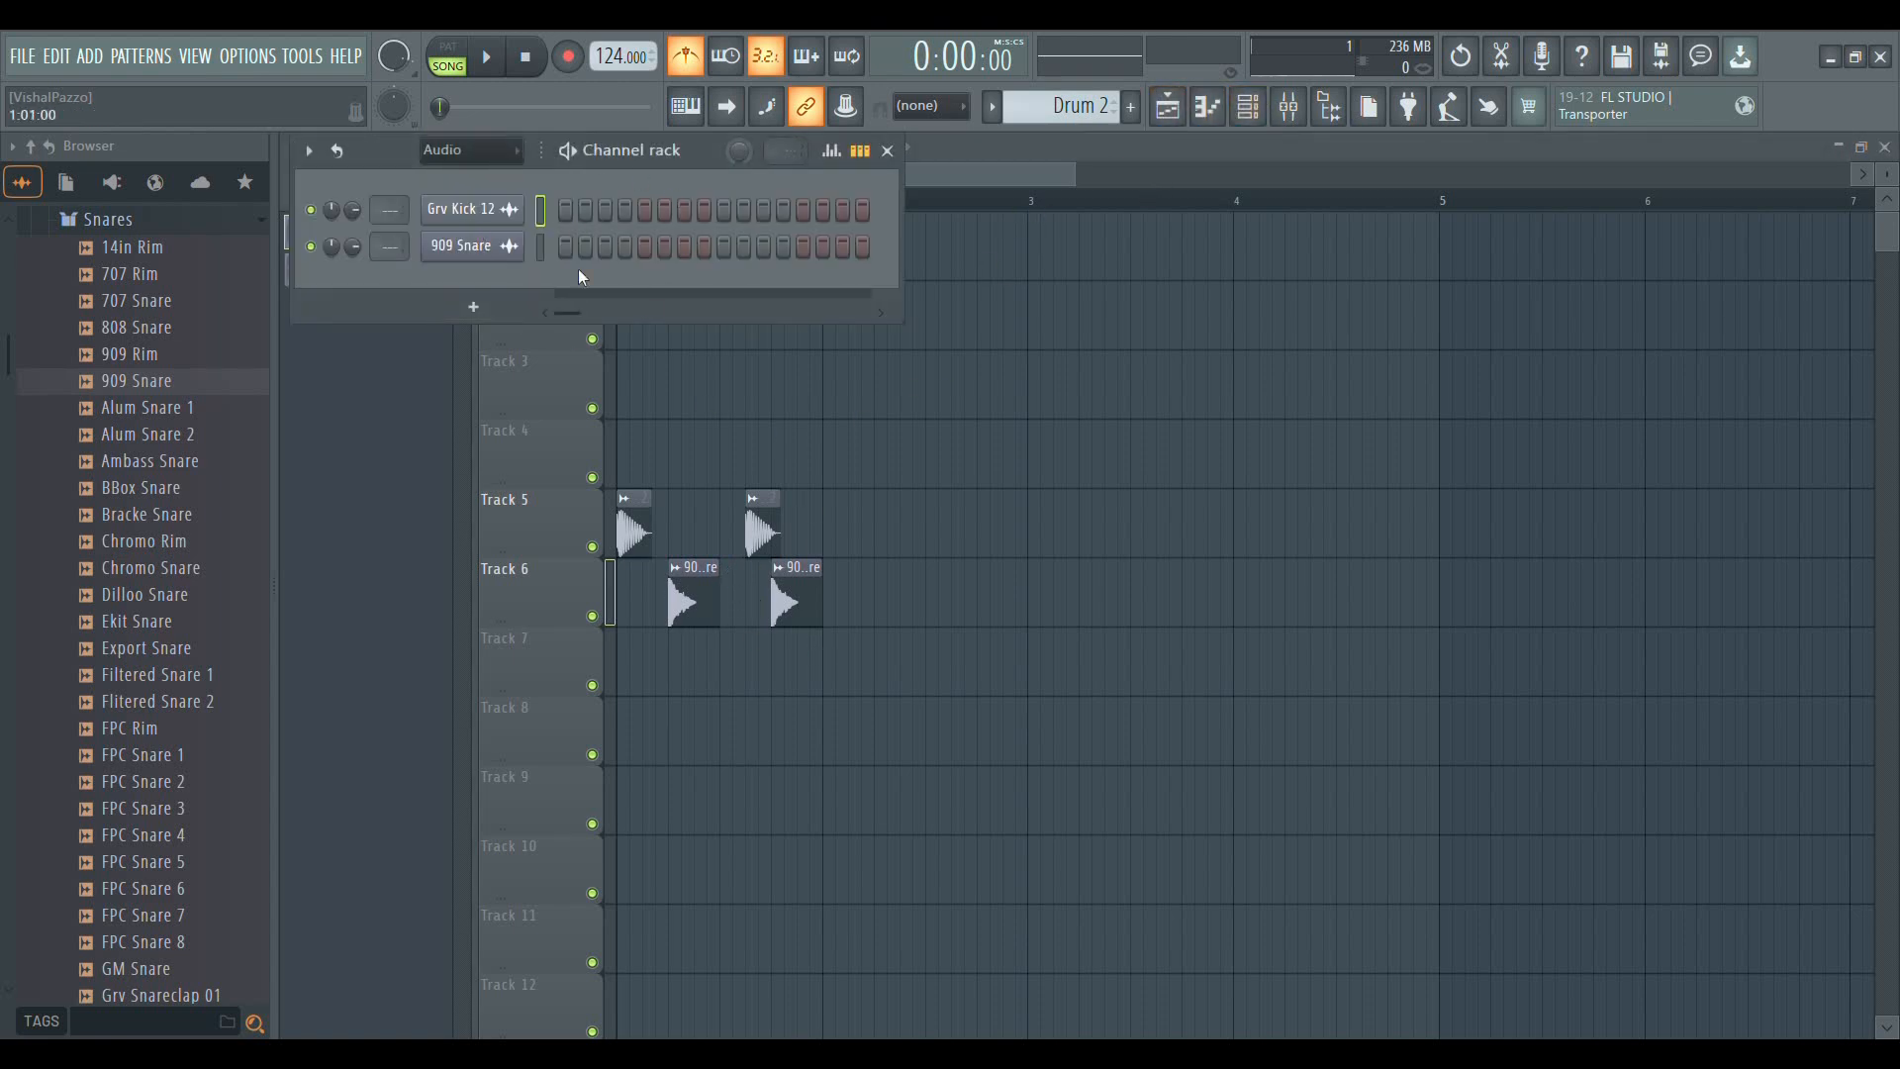
pyautogui.click(889, 152)
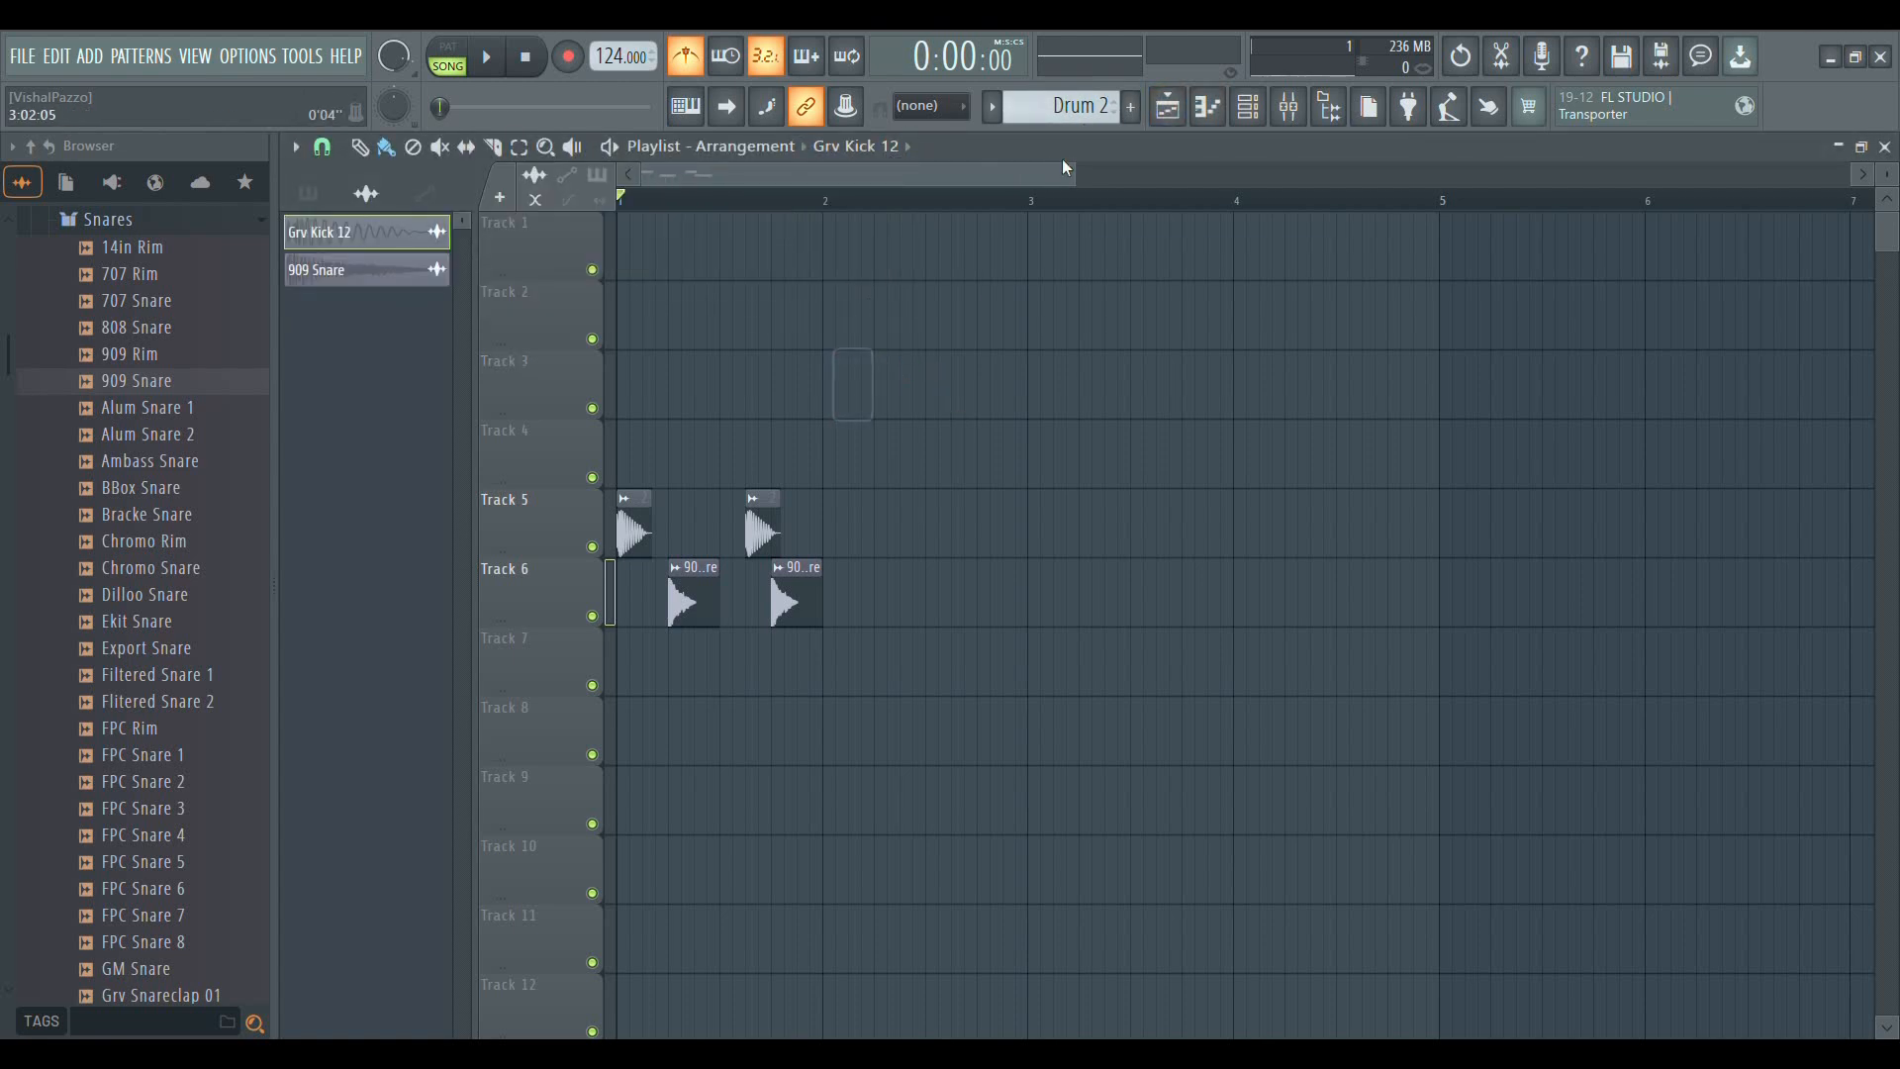
pyautogui.click(1045, 120)
pyautogui.click(995, 322)
pyautogui.moveTo(1079, 332); pyautogui.dragTo(659, 289)
pyautogui.rightClick(657, 296)
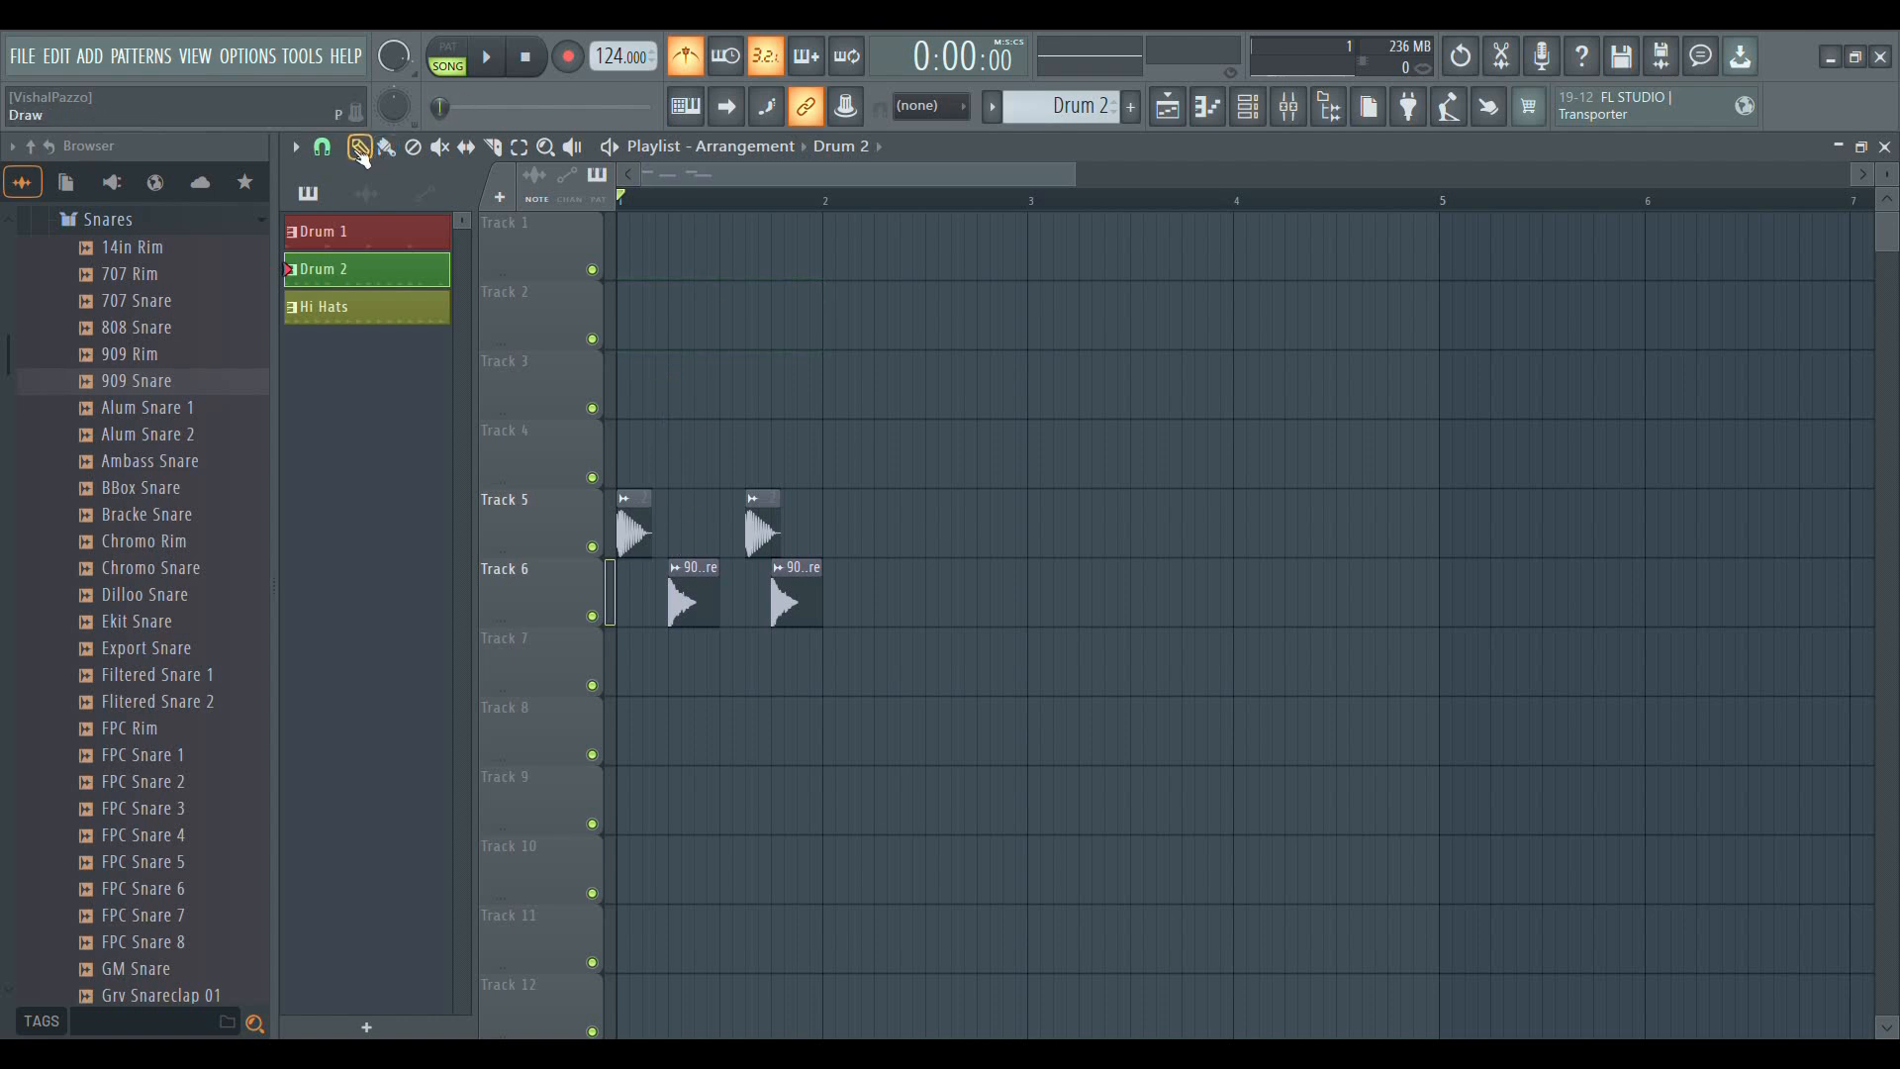
# Preview the 909 Snare sample in the browser and play the kick and snare arrangement
pyautogui.click(166, 380)
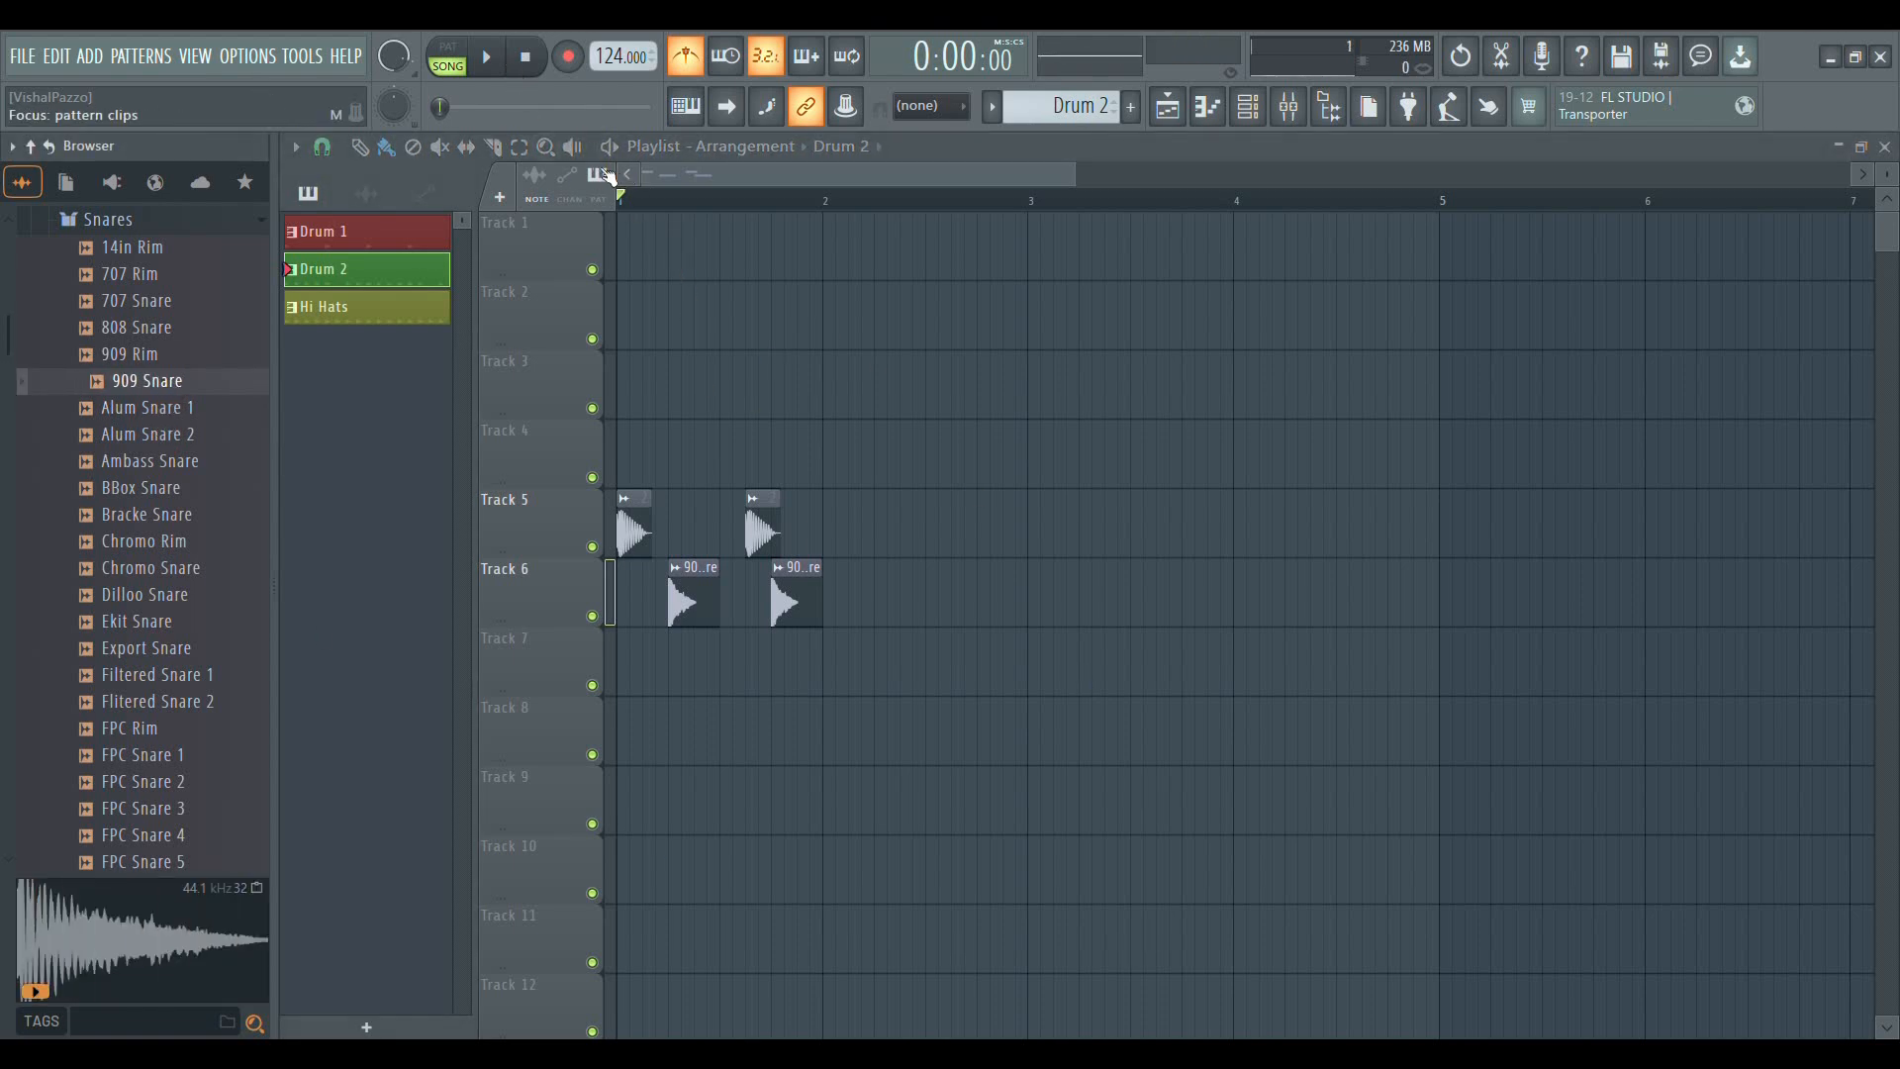
pyautogui.click(489, 61)
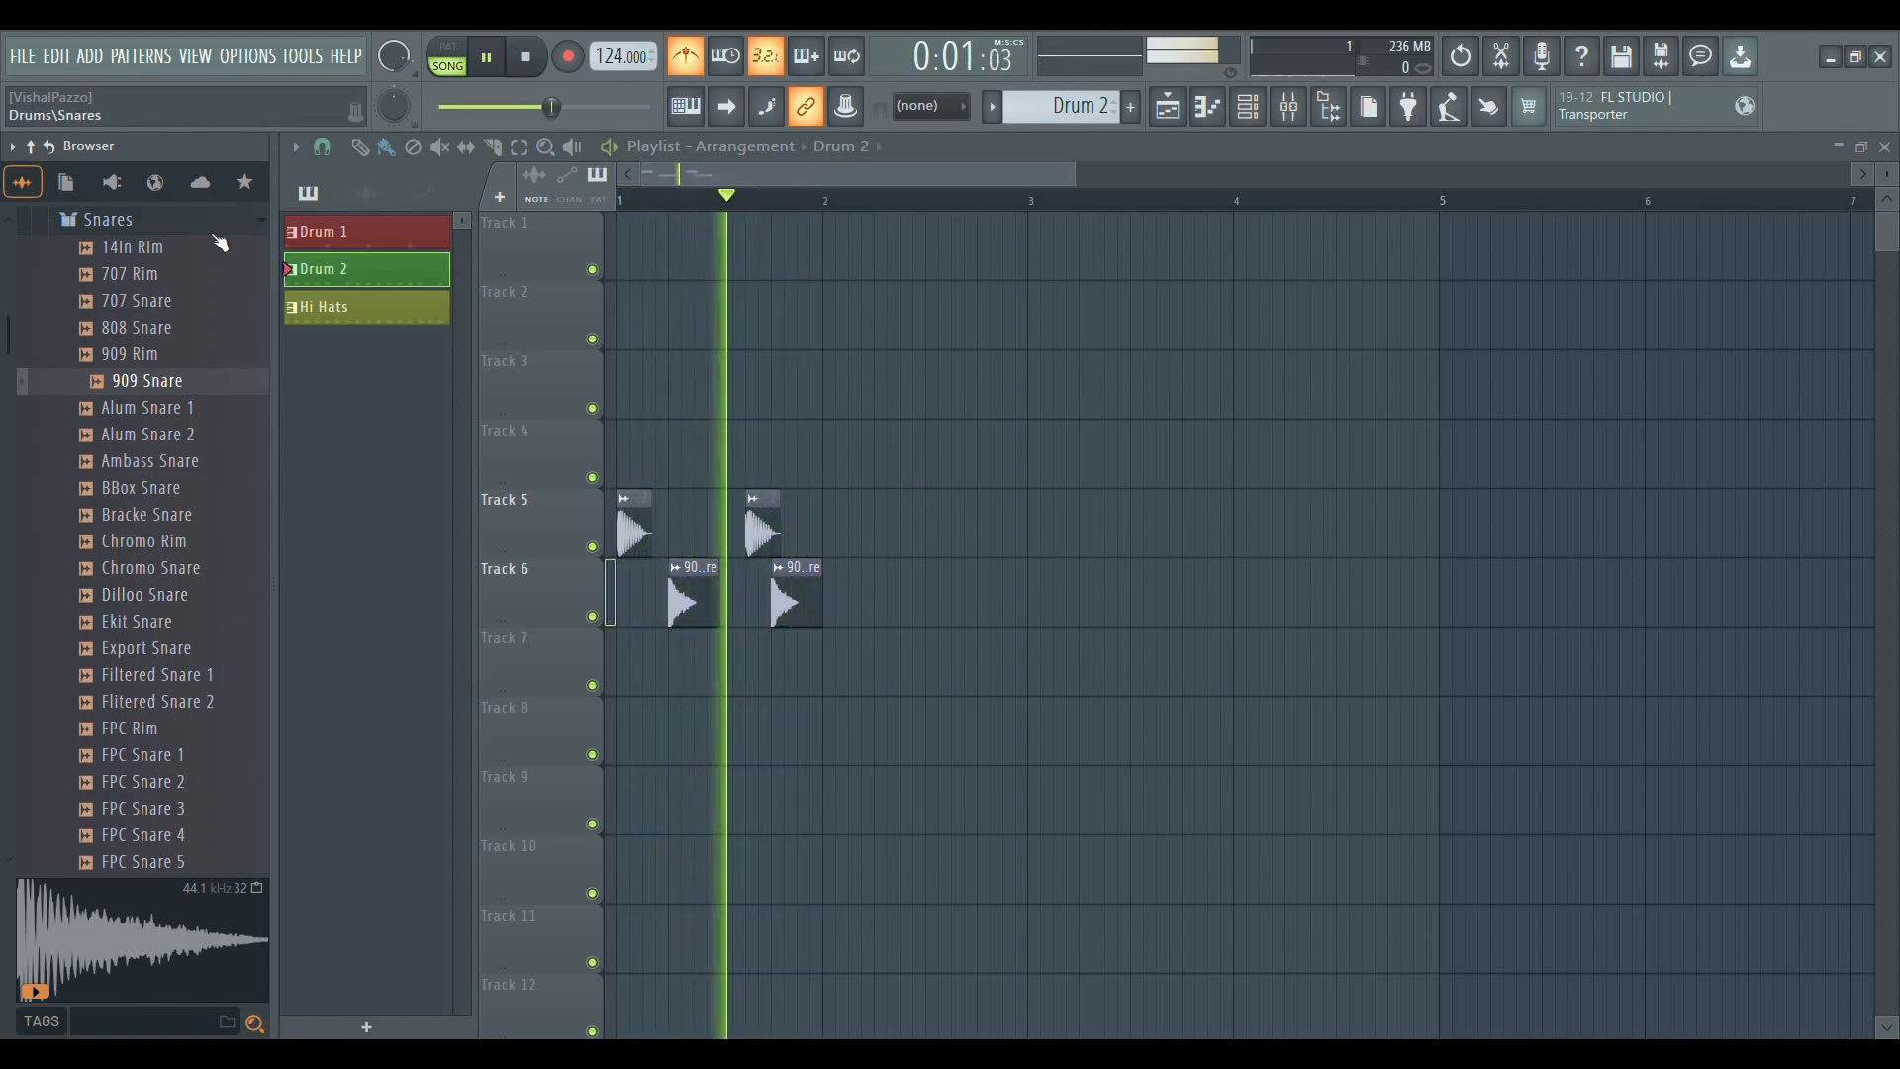
pyautogui.press('space')
# Collapse the Snares folder, open the Cymbals folder, and preview several of its samples
pyautogui.scroll(5, 170, 629)
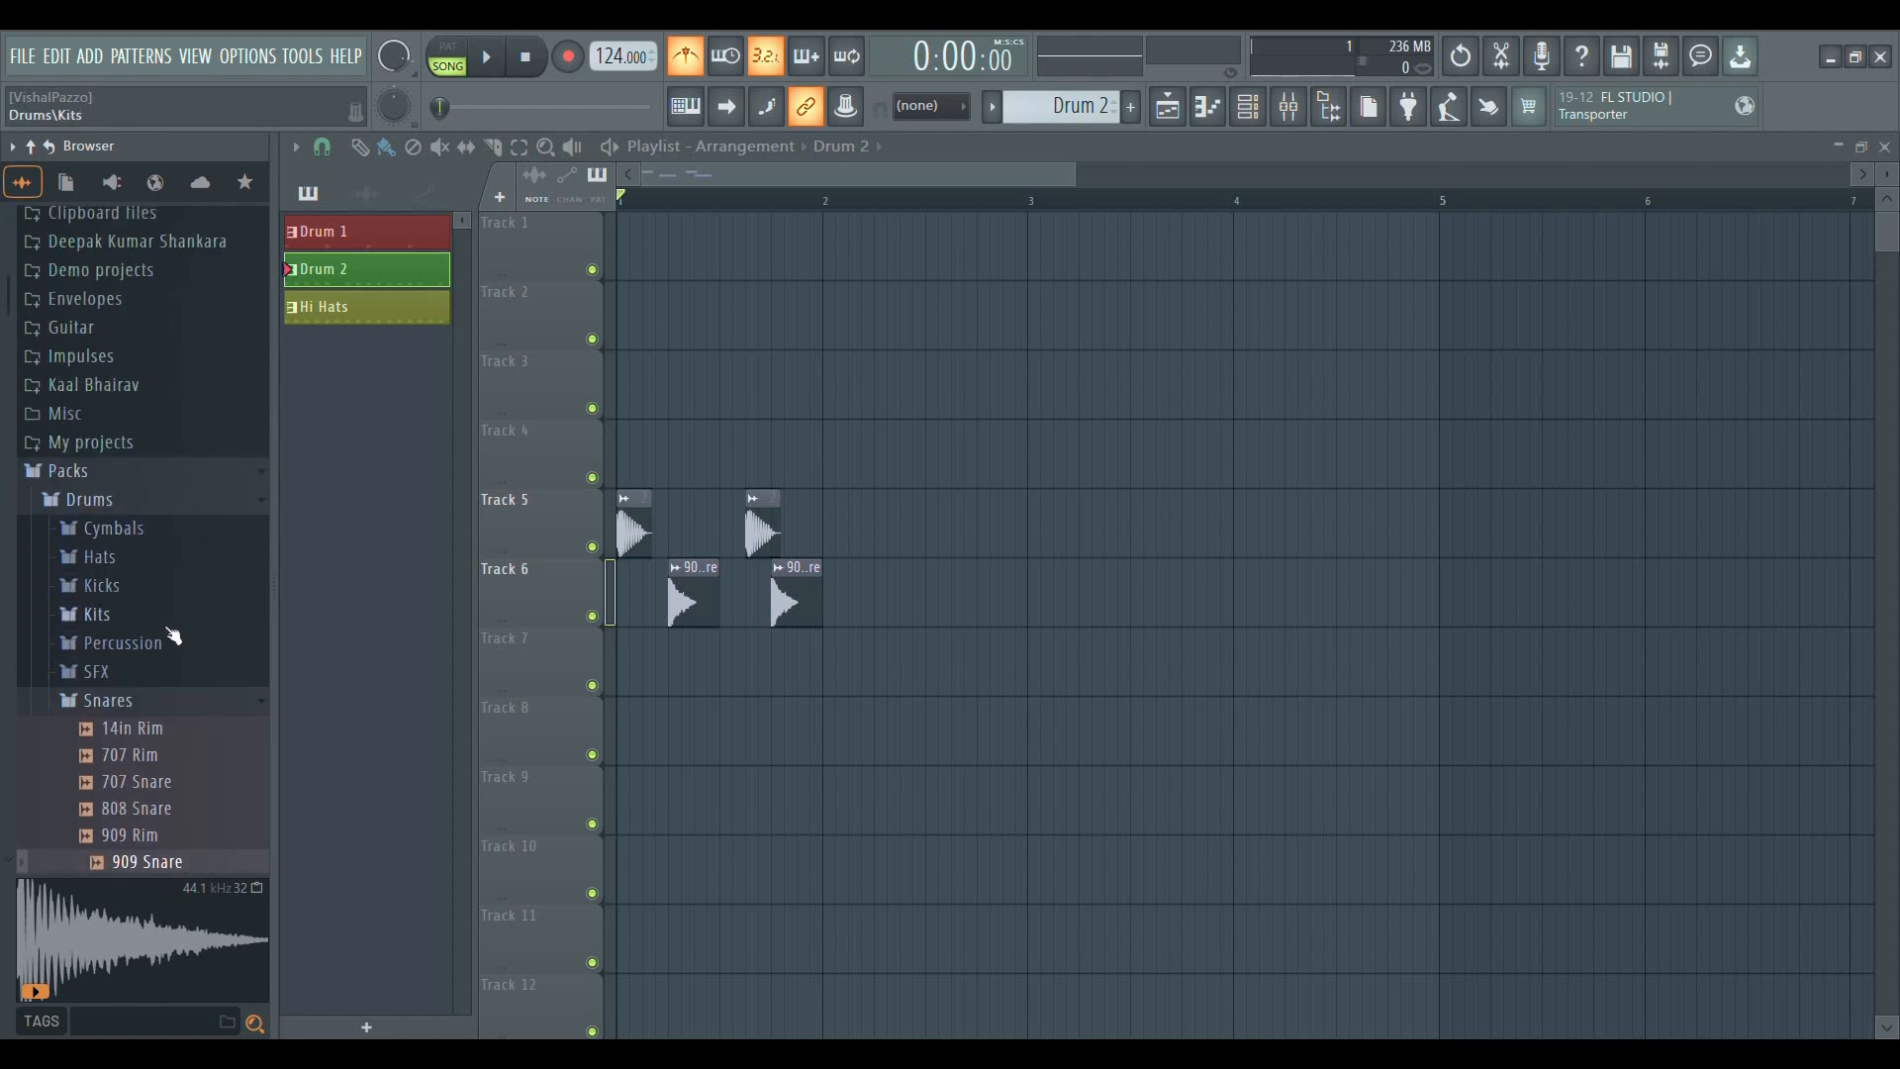
pyautogui.click(146, 706)
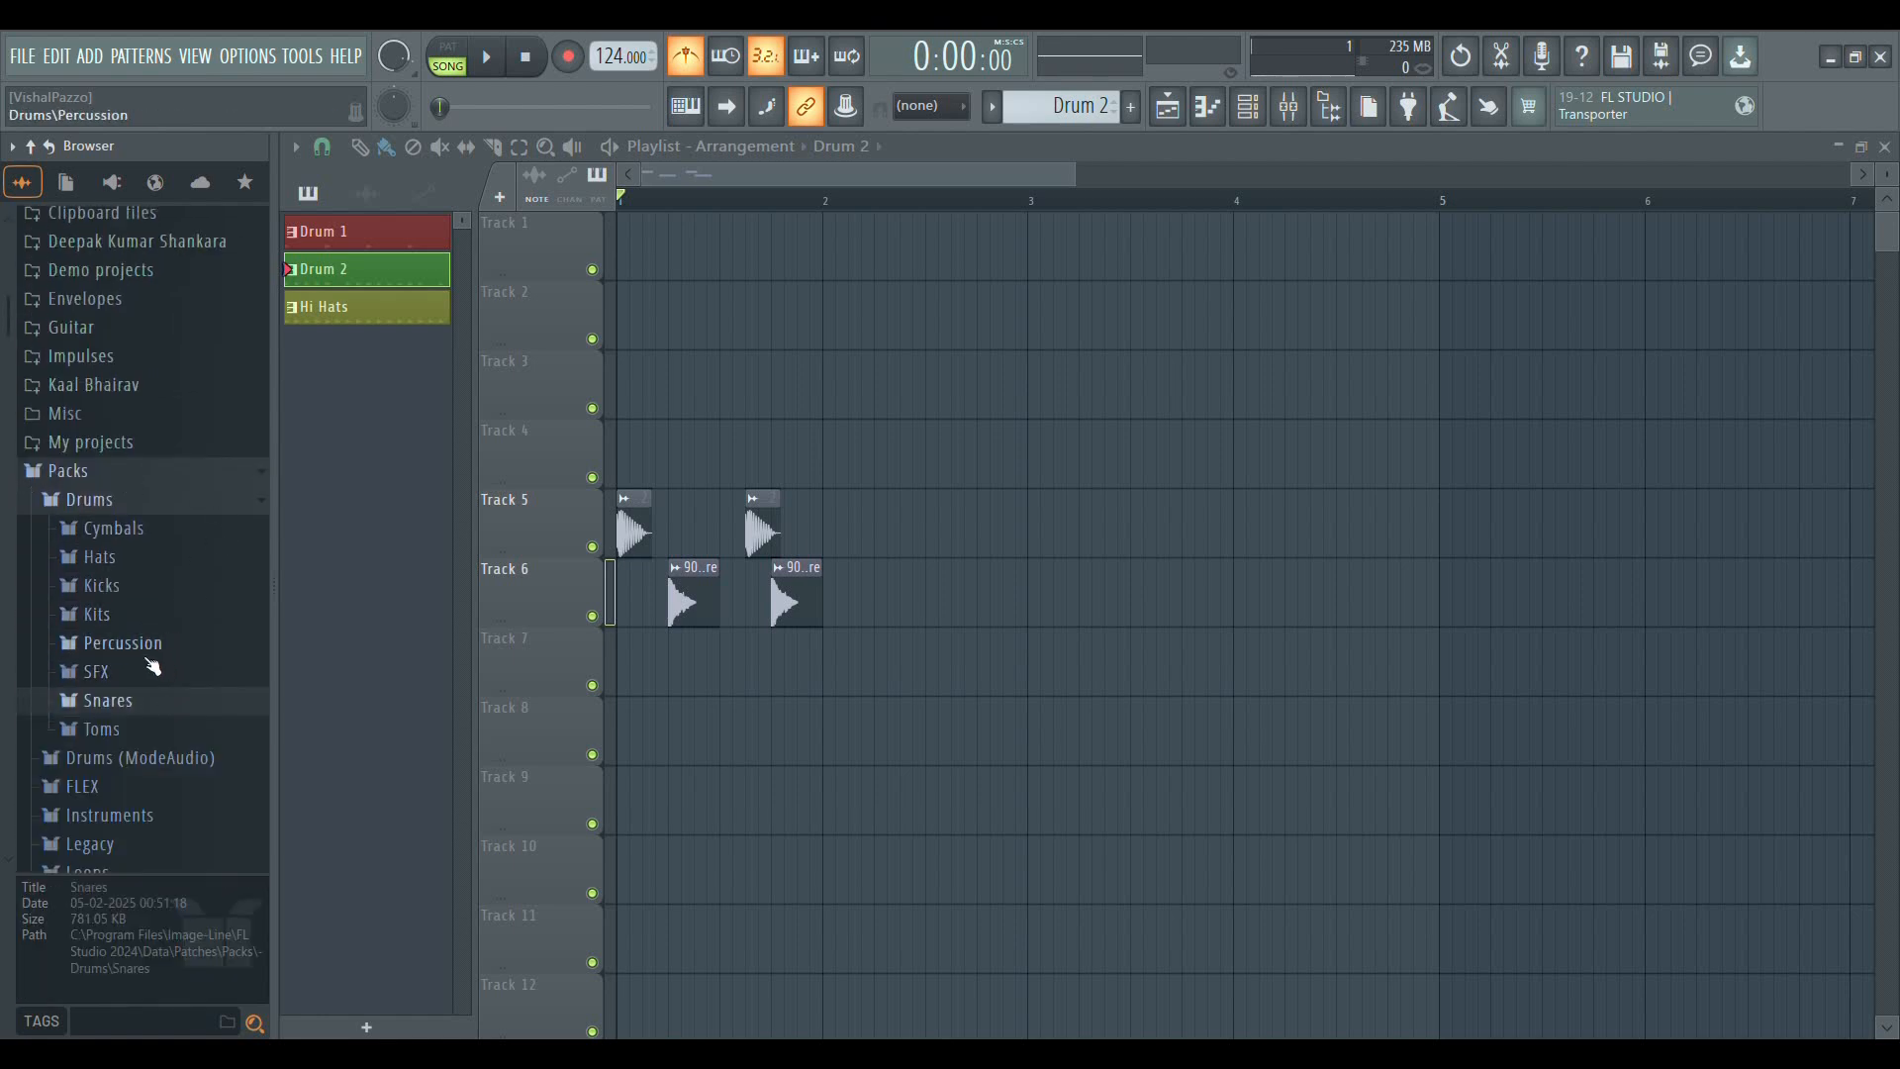
pyautogui.click(111, 531)
pyautogui.click(154, 570)
pyautogui.click(156, 705)
pyautogui.click(178, 520)
pyautogui.click(166, 706)
# Add the Grv Ride 03 sample to Track 8 at the start of bar 1 and play the arrangement
pyautogui.moveTo(178, 652); pyautogui.dragTo(796, 716)
pyautogui.press('space')
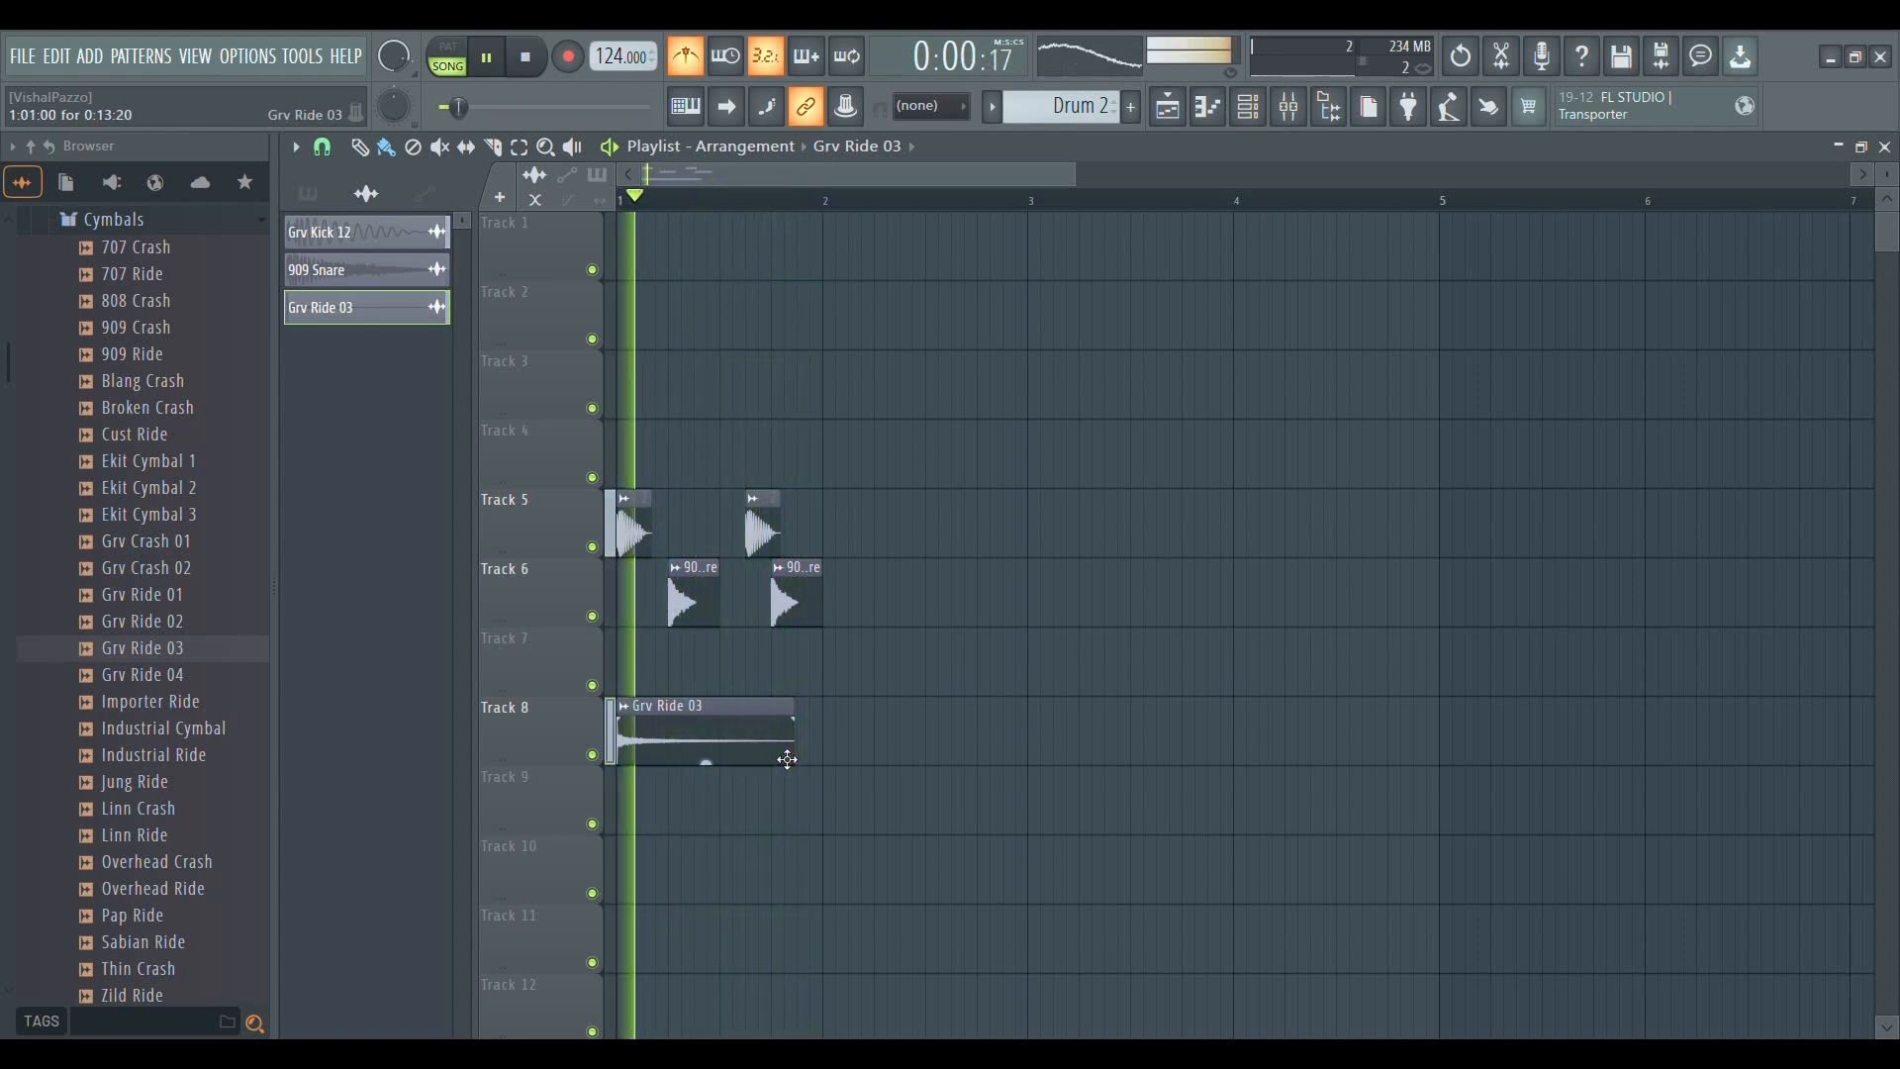
pyautogui.press('space')
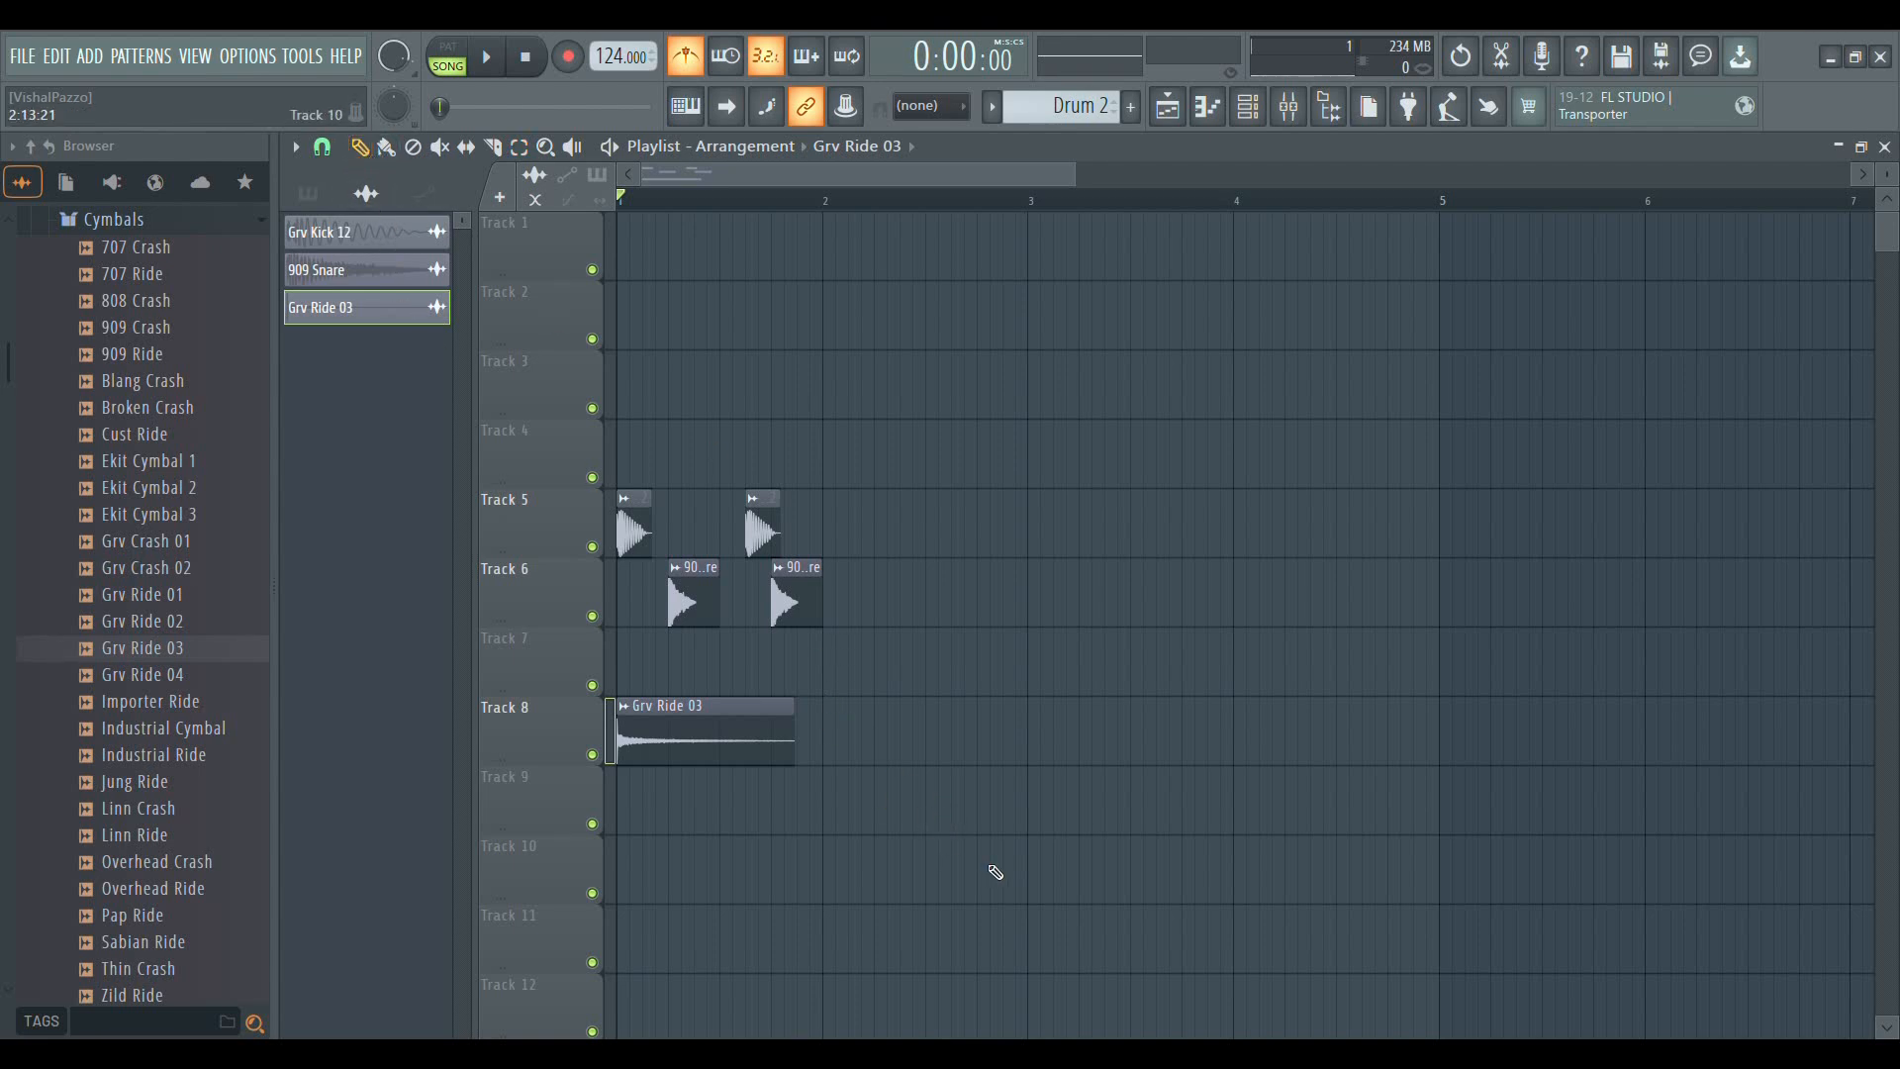
pyautogui.moveTo(1011, 886); pyautogui.dragTo(550, 512)
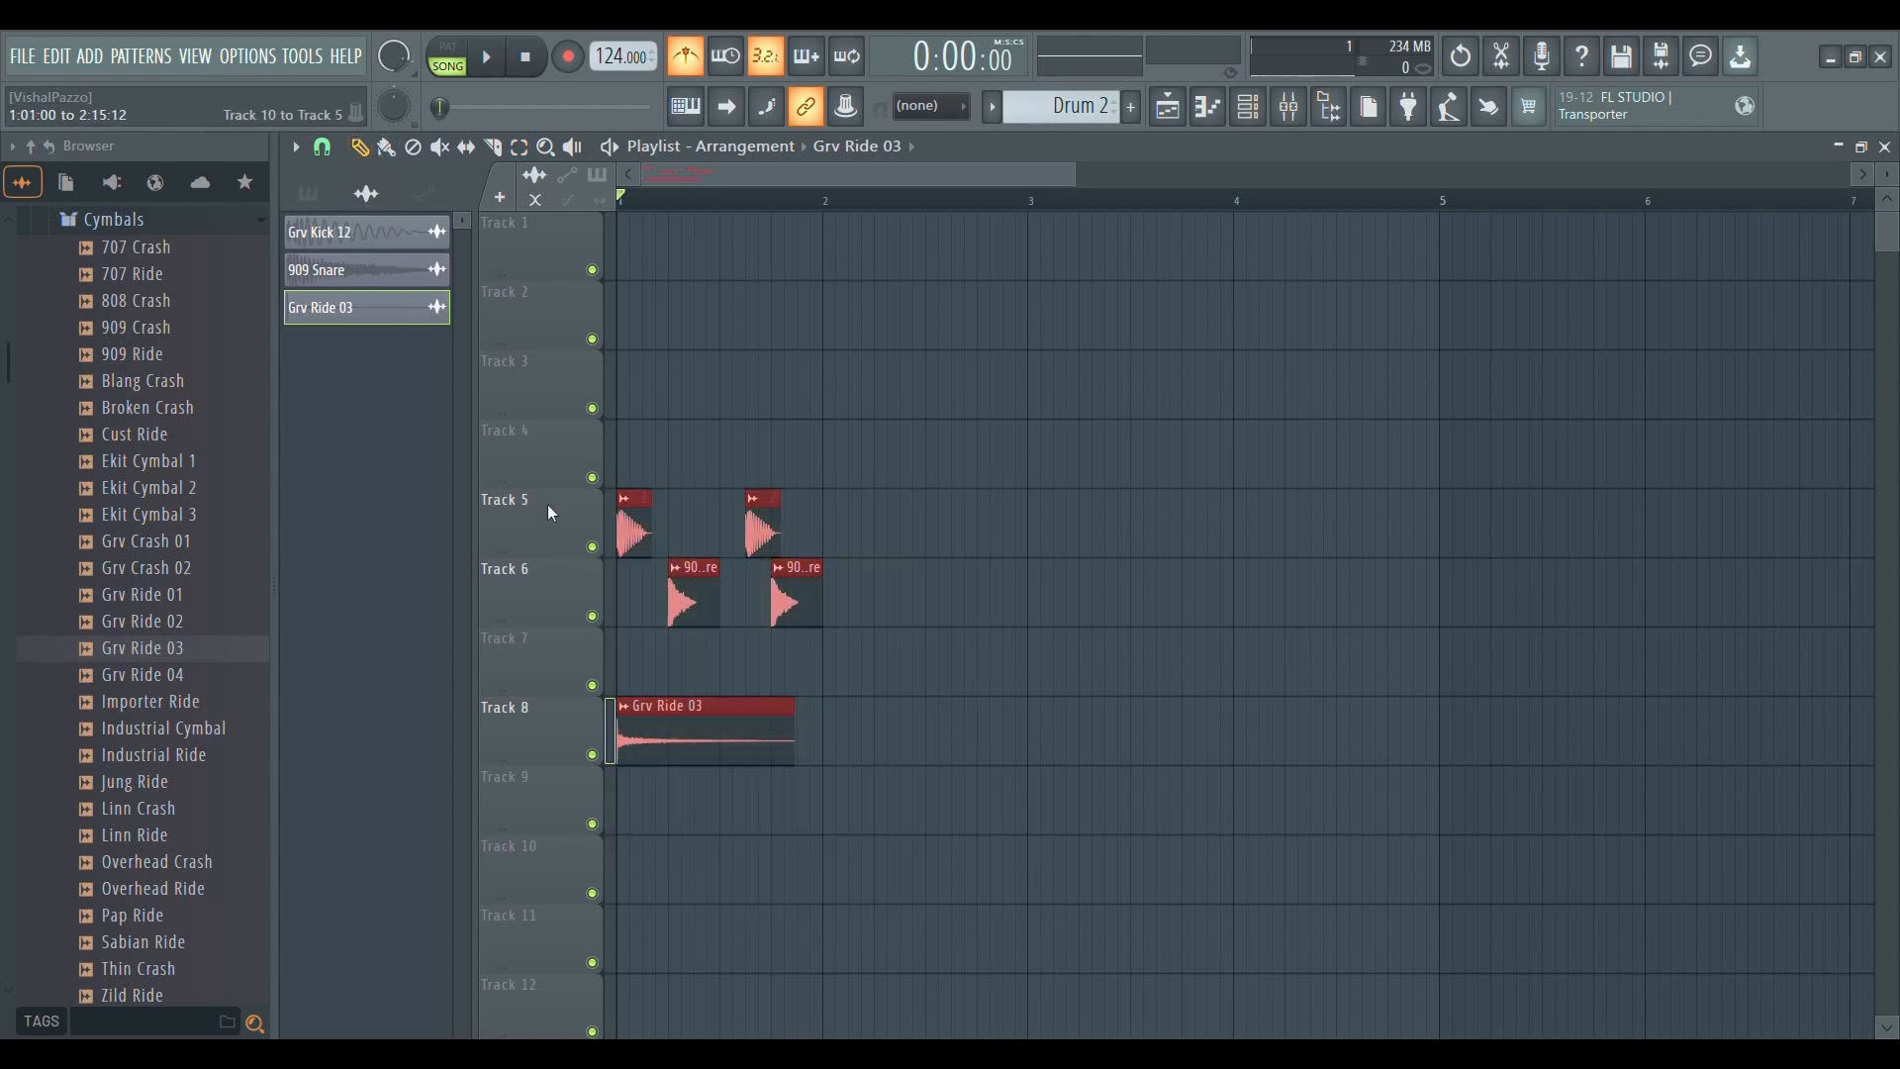
pyautogui.click(954, 539)
pyautogui.rightClick(984, 536)
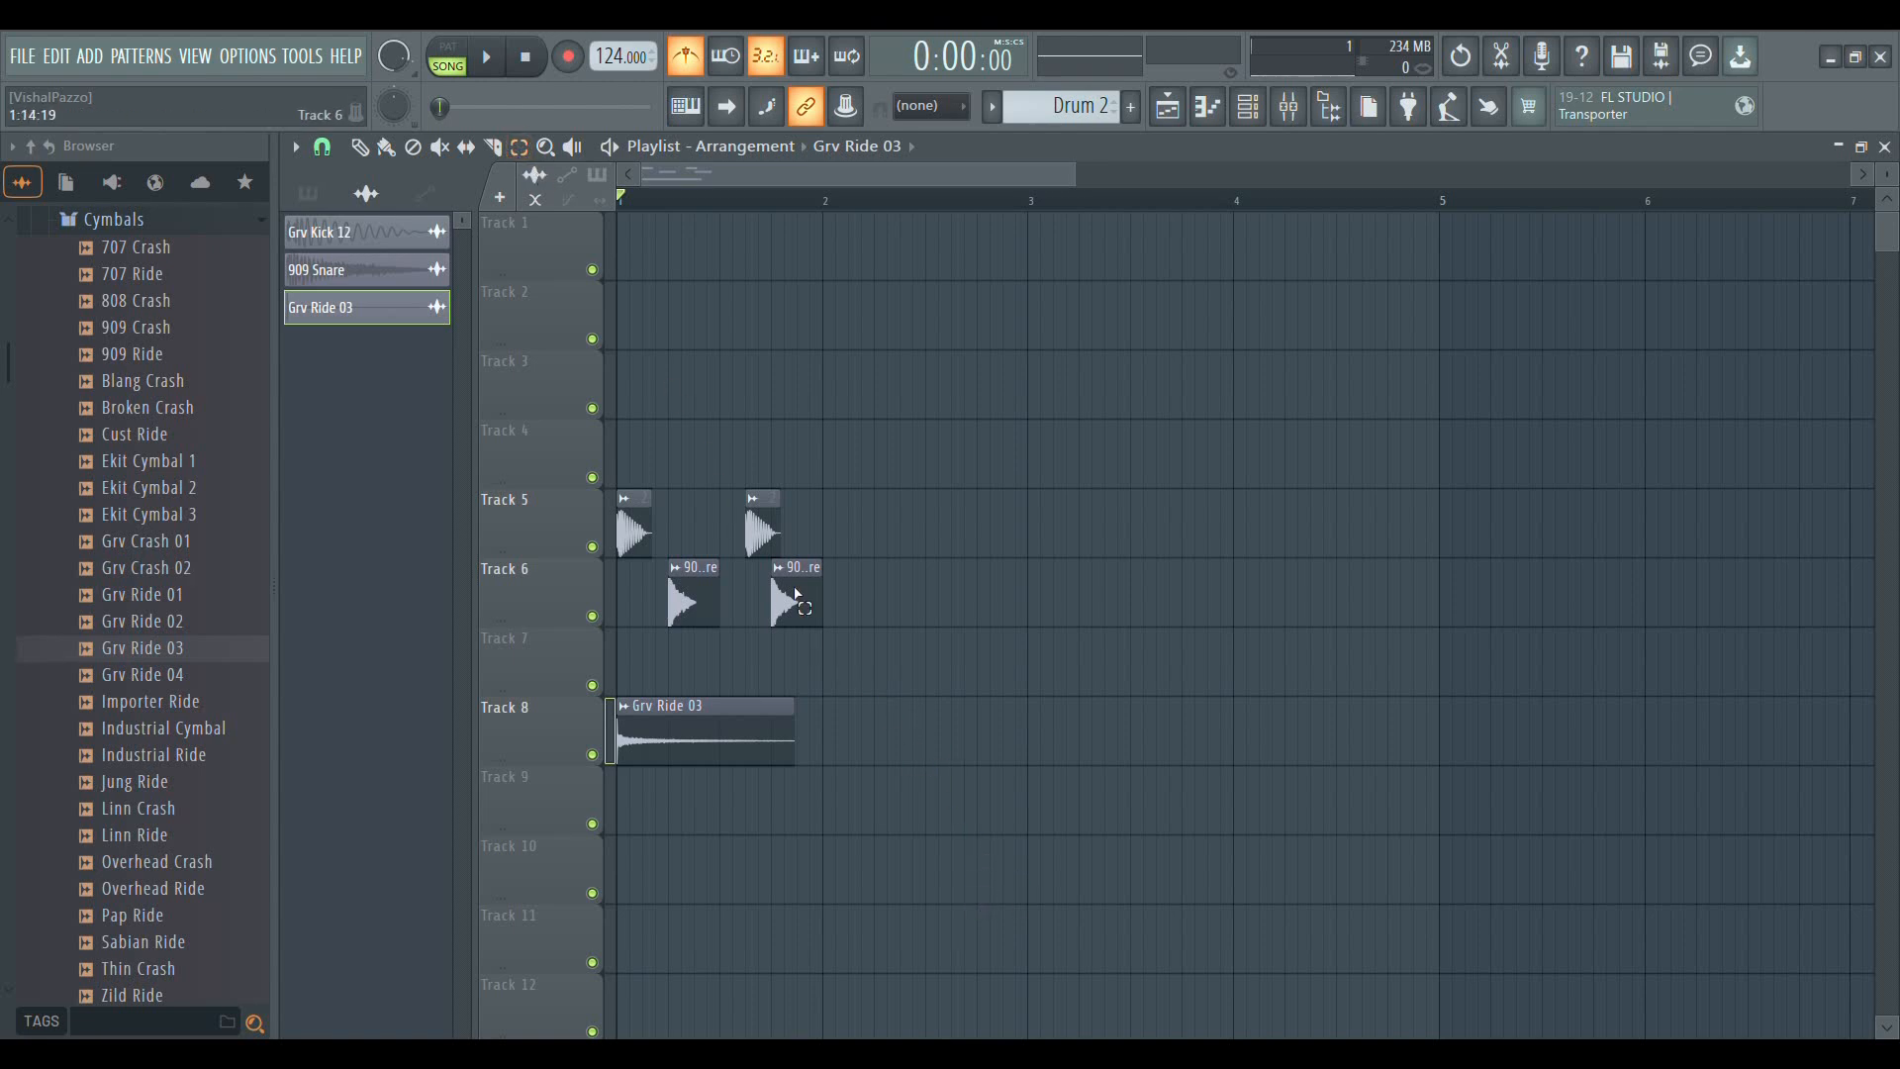
# Duplicate all bar 1 clips into bar 2, copy both bars into bars 3 and 4, and clear the selection
pyautogui.moveTo(973, 903); pyautogui.dragTo(623, 490)
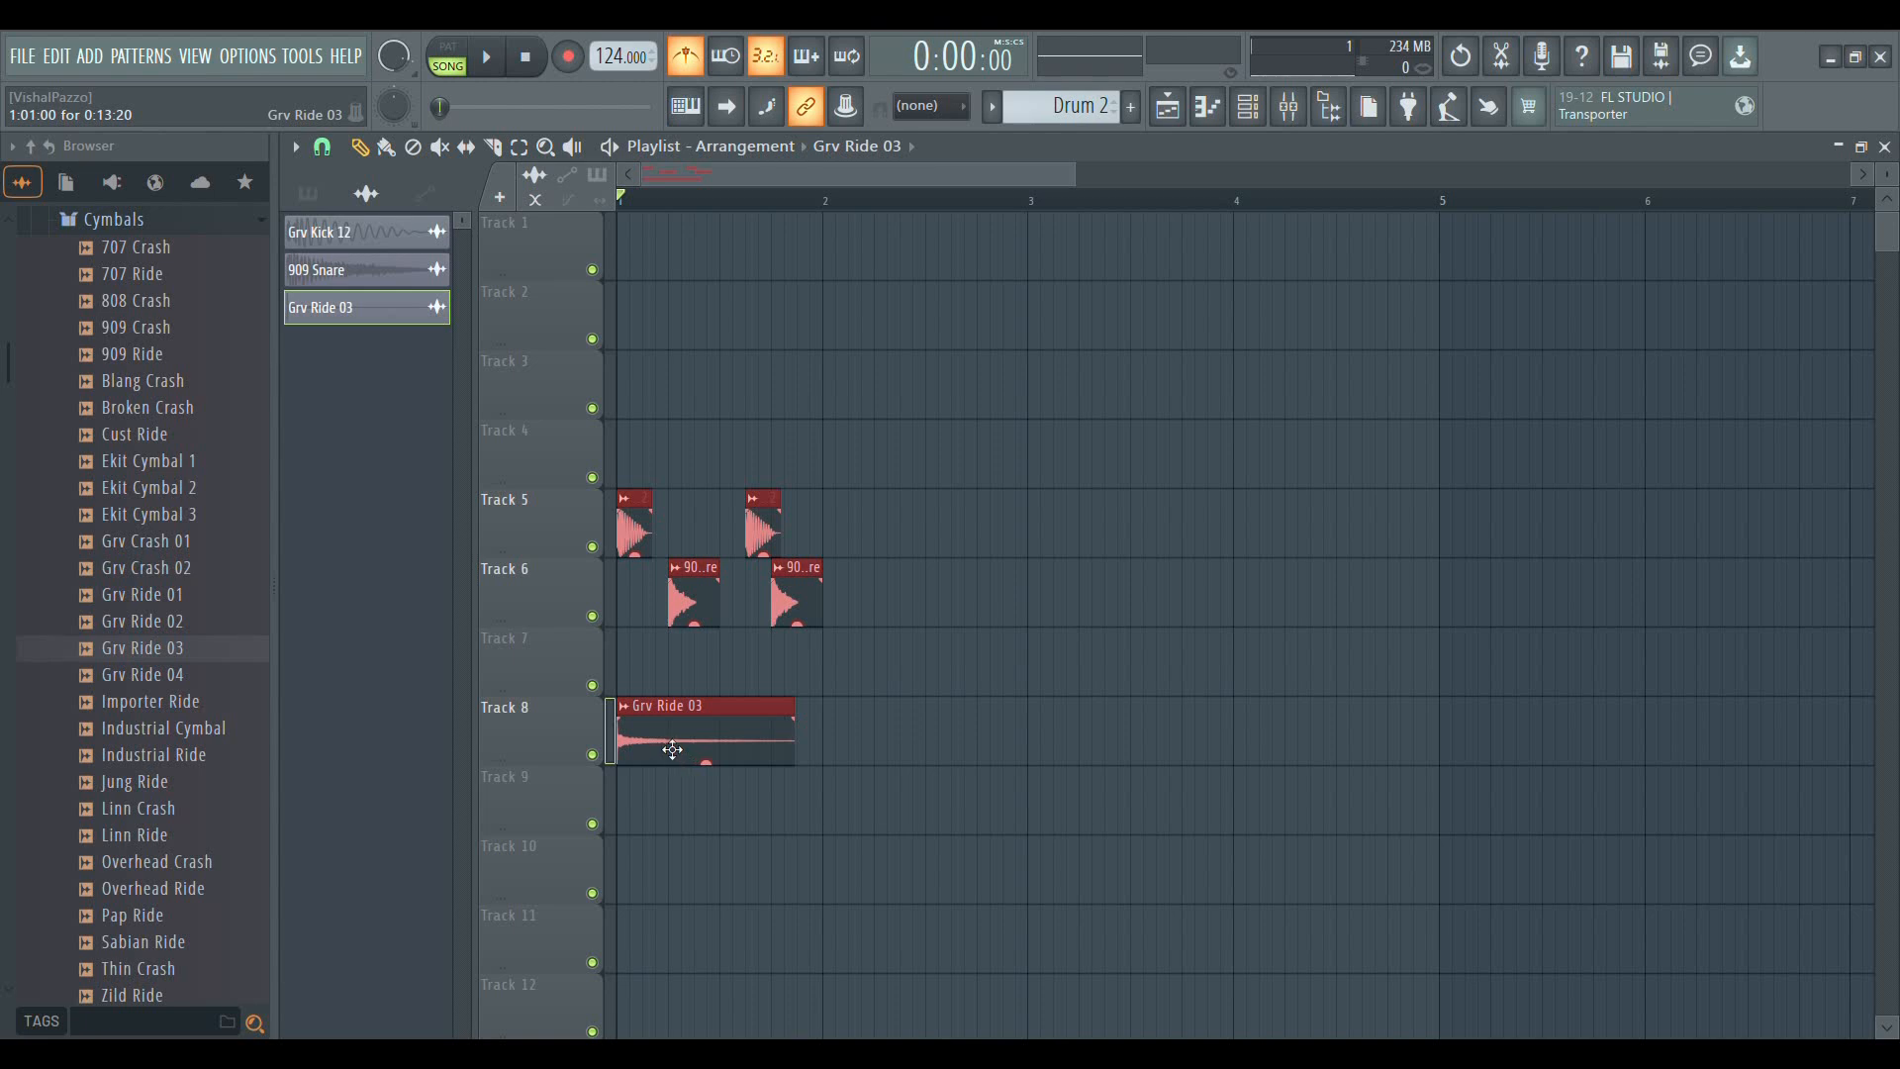
pyautogui.moveTo(667, 716); pyautogui.dragTo(875, 723)
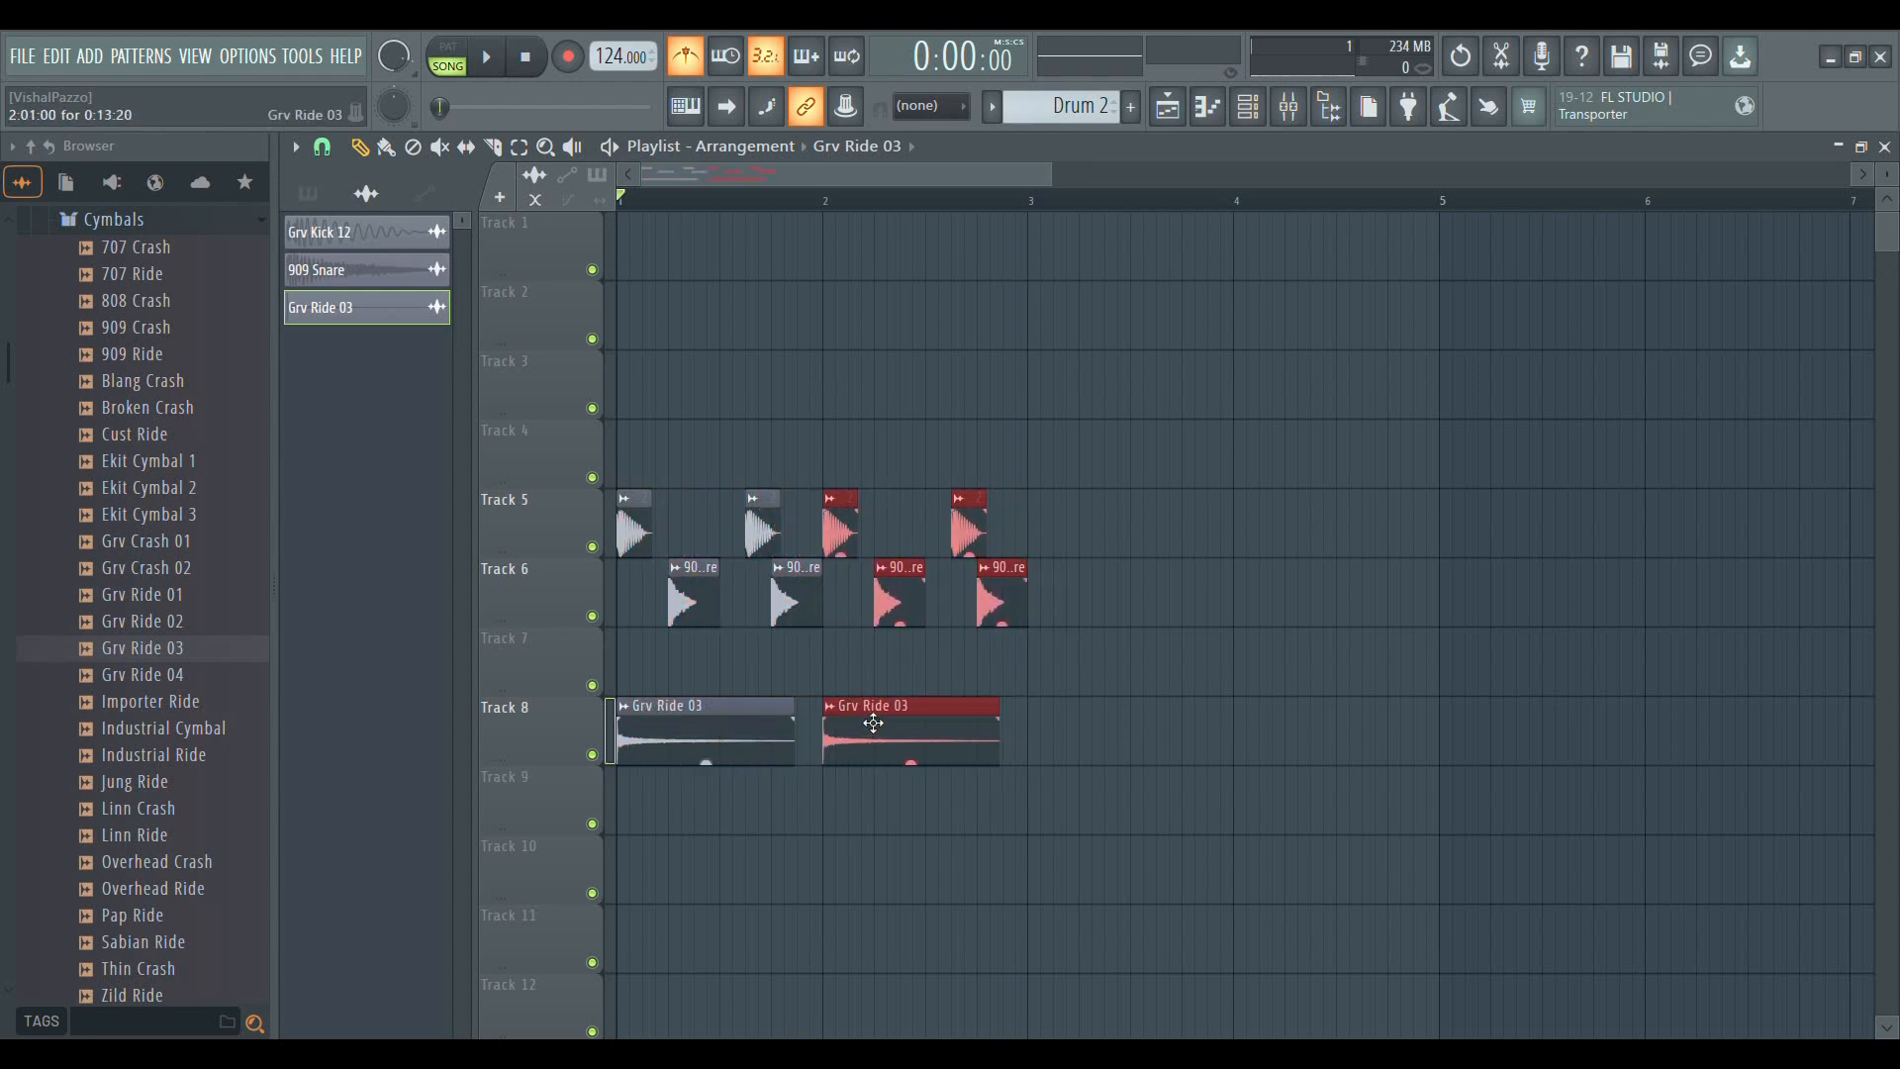
pyautogui.moveTo(1209, 902); pyautogui.dragTo(635, 420)
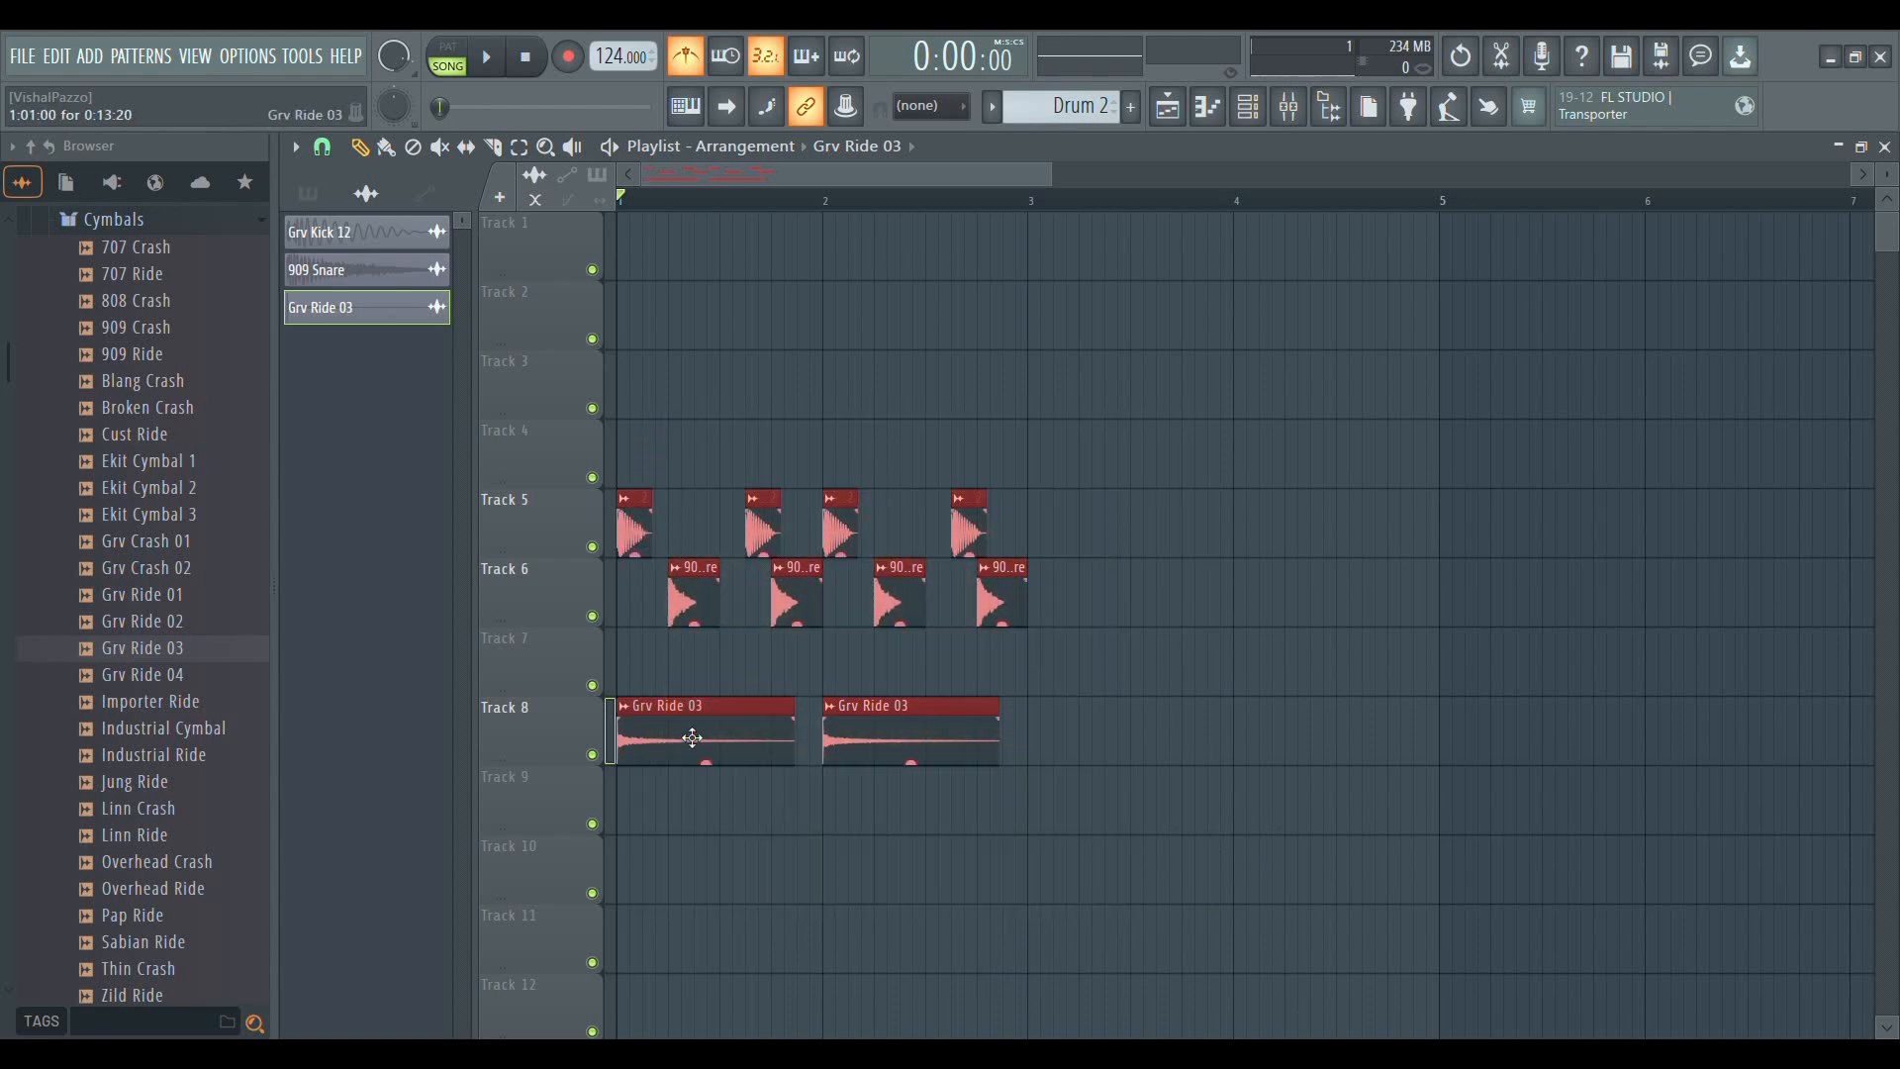
pyautogui.moveTo(693, 737); pyautogui.dragTo(1099, 788)
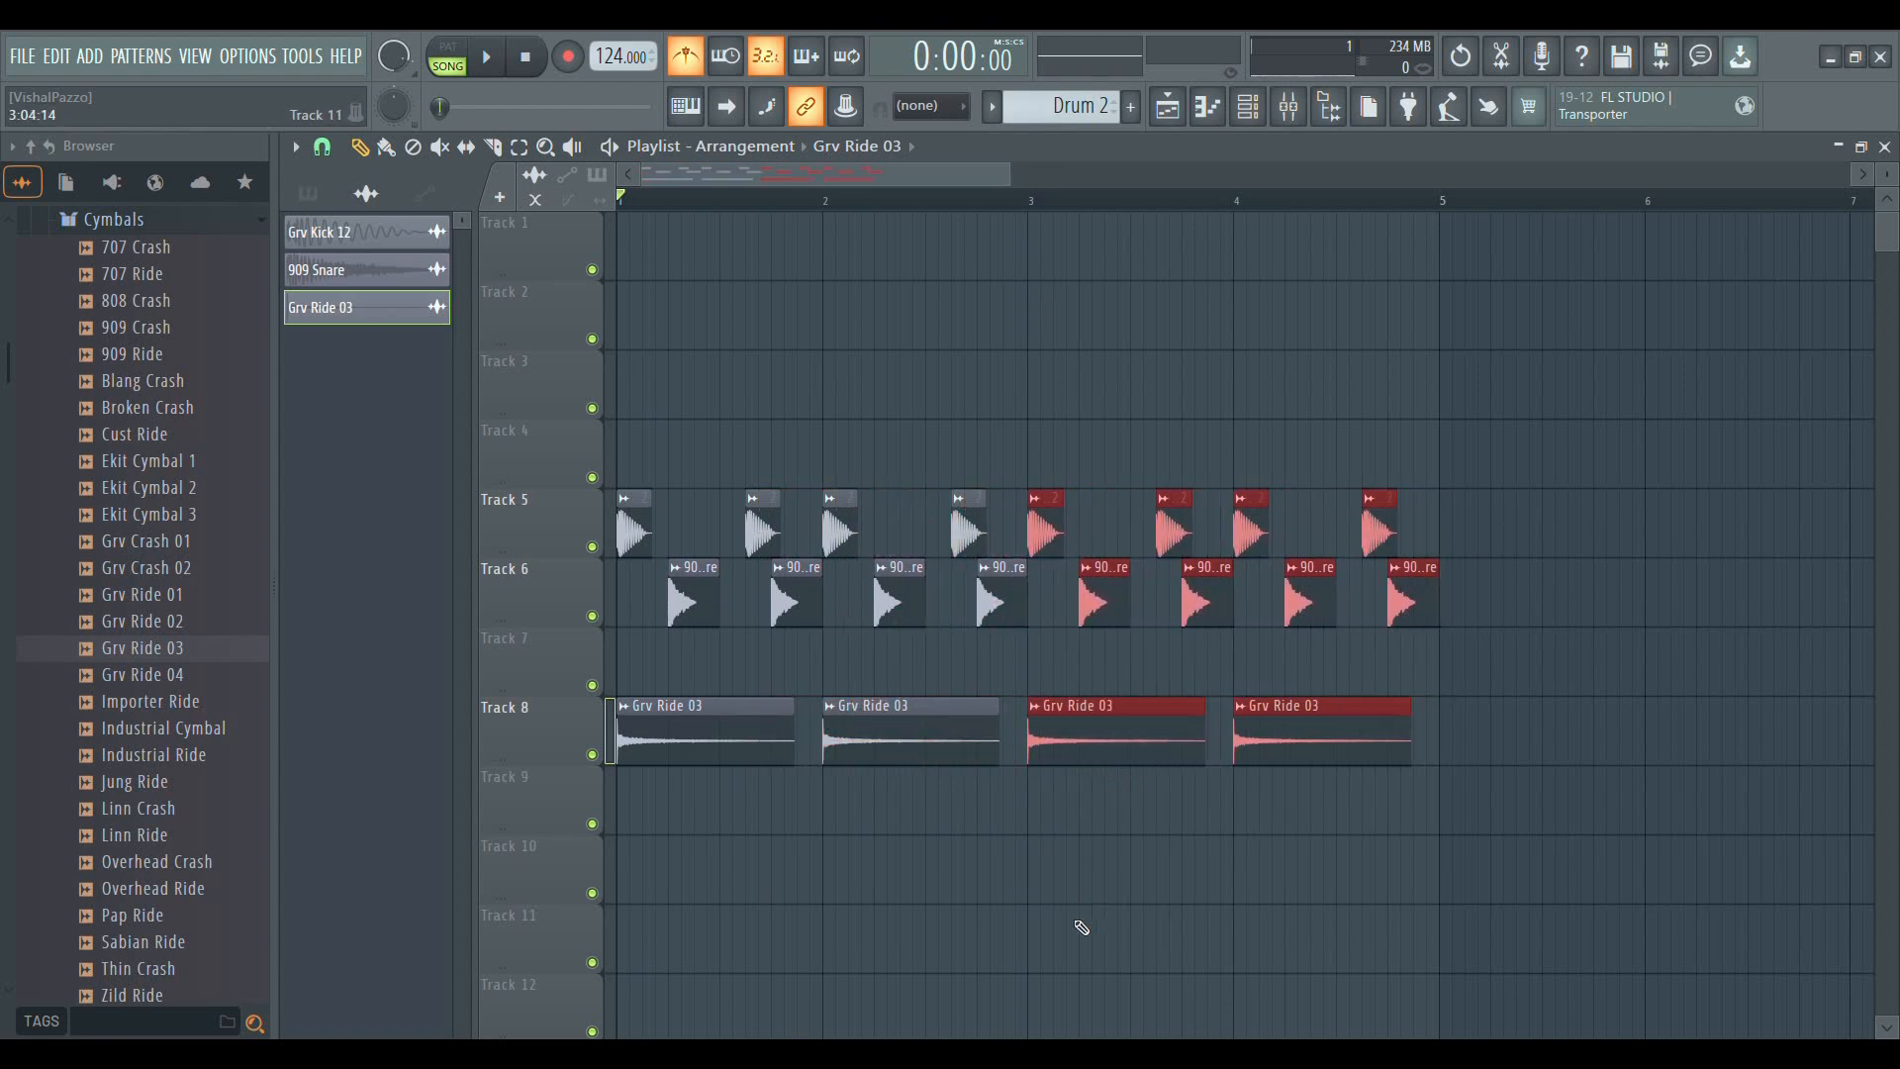
pyautogui.click(1081, 927)
pyautogui.rightClick(1098, 925)
# Delete the Grv Ride 03 clip in bar 2 of Track 8 during playback and turn the metronome off
pyautogui.click(492, 60)
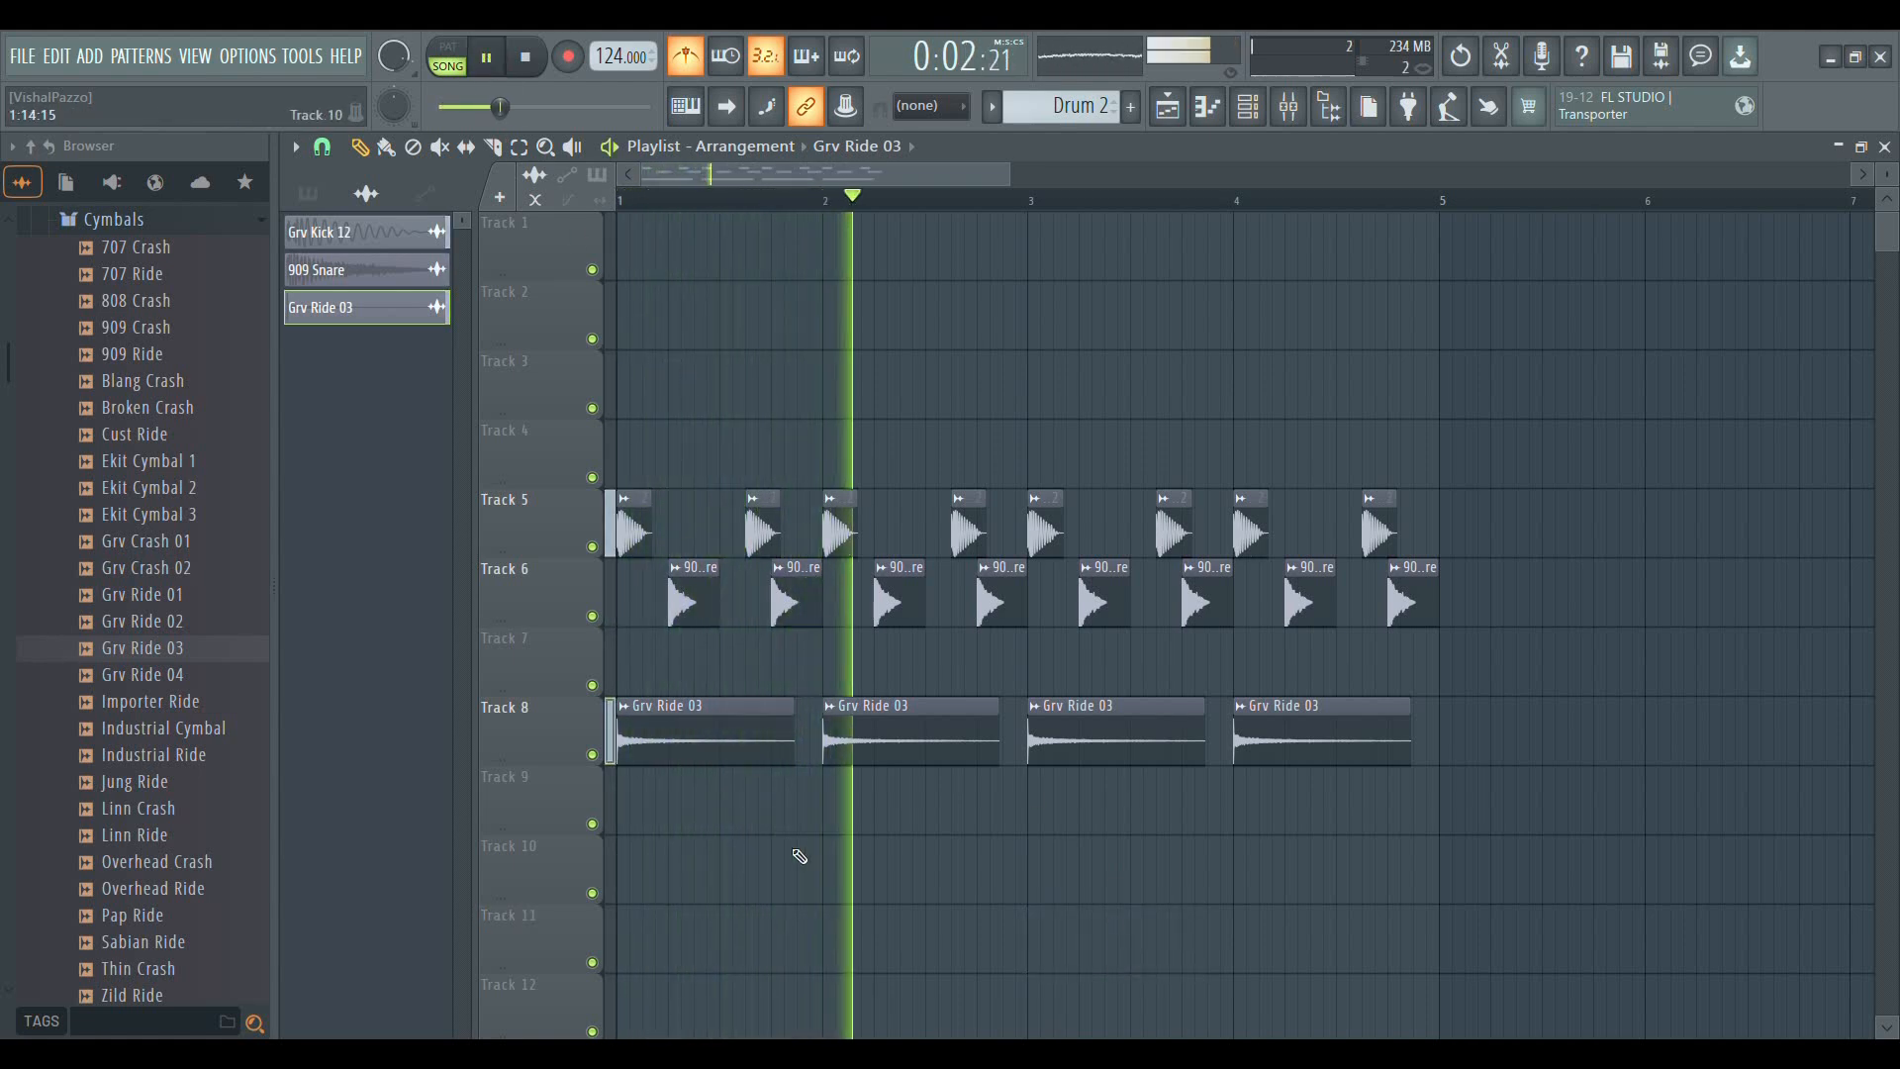
pyautogui.rightClick(890, 719)
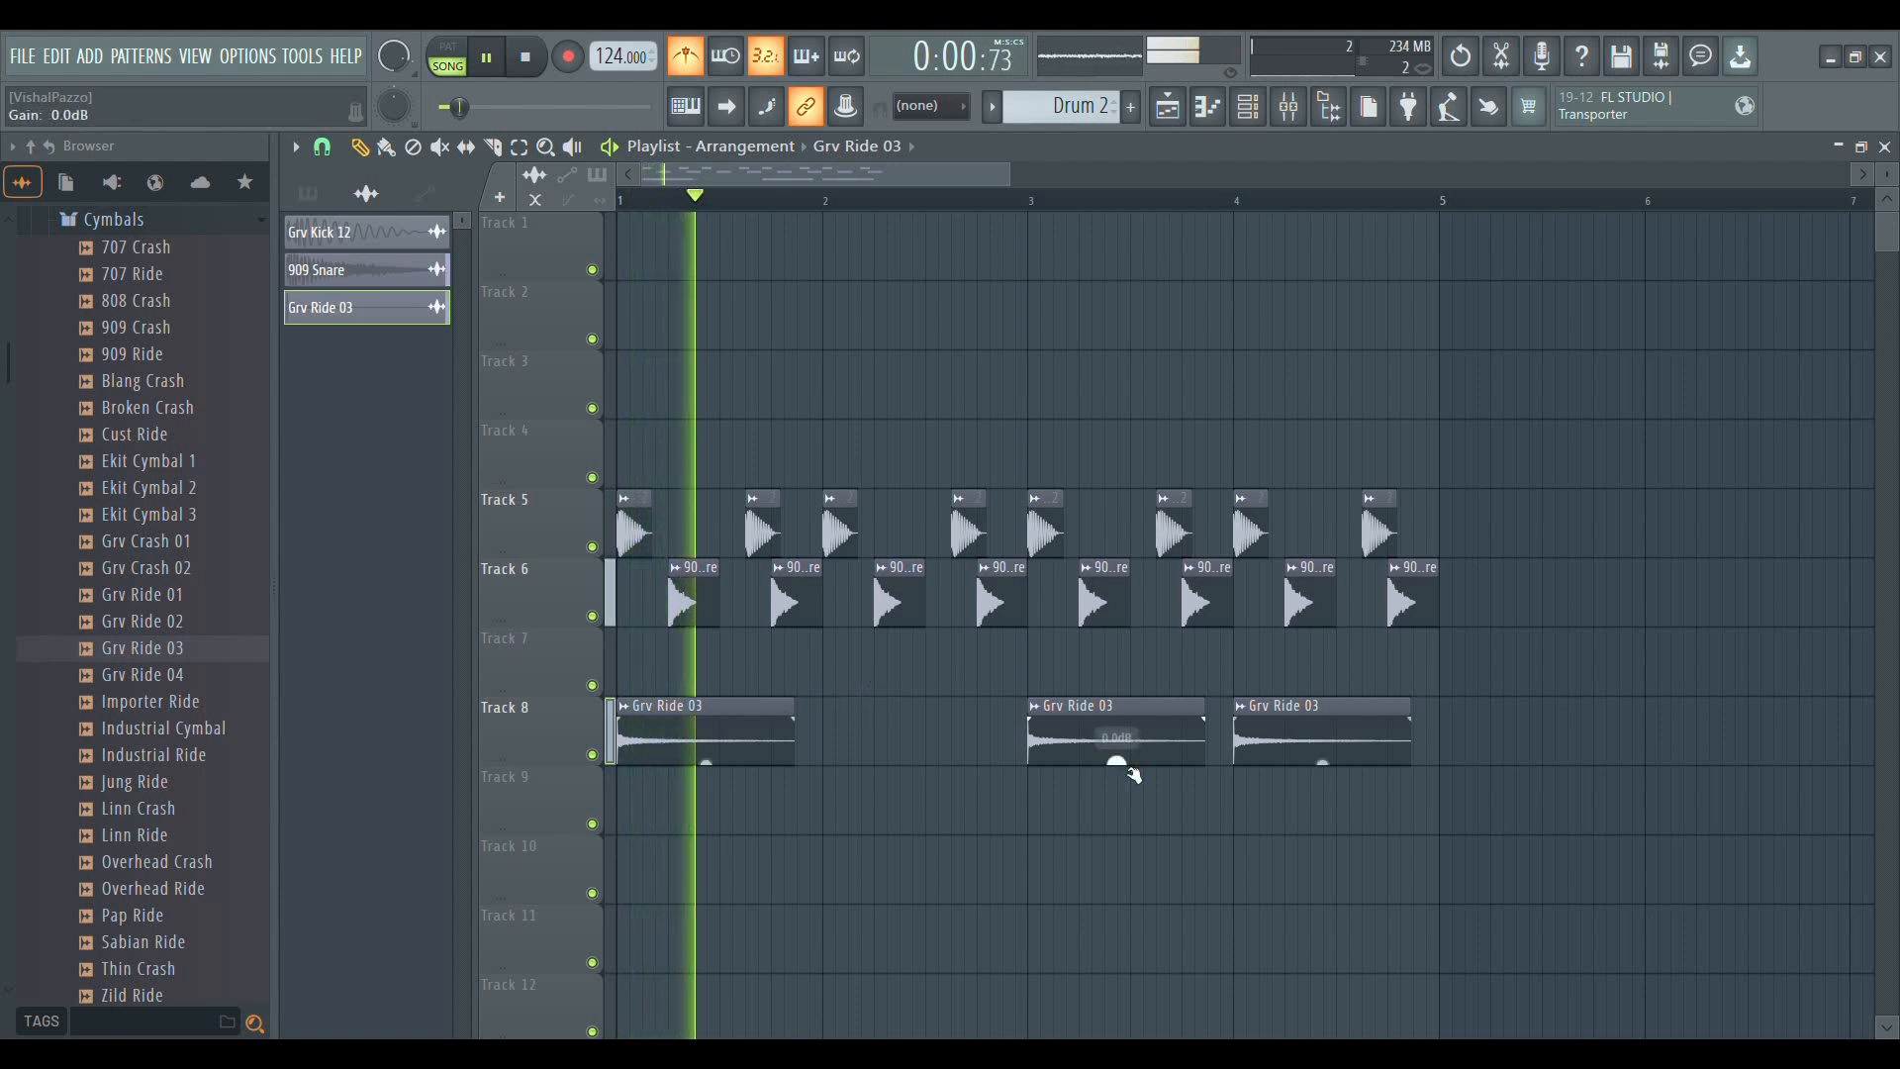
pyautogui.click(693, 51)
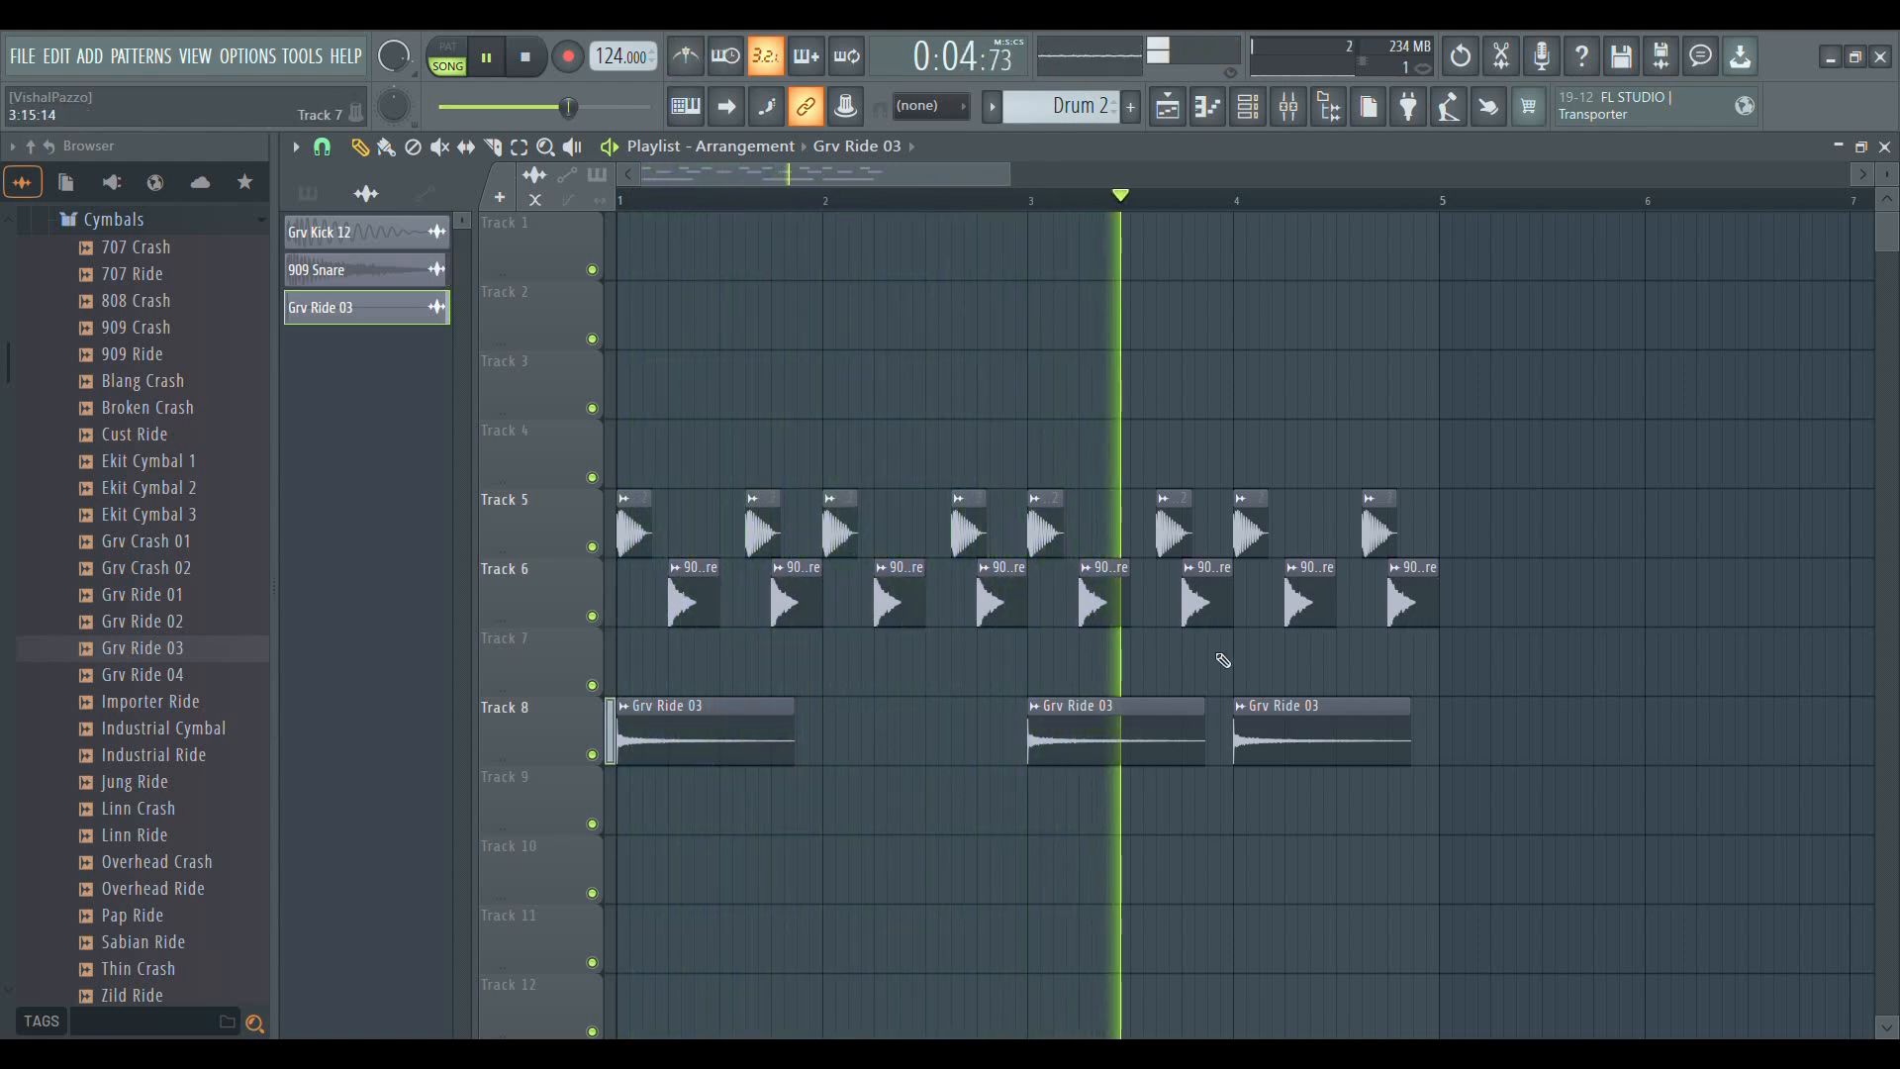
pyautogui.press('space')
pyautogui.scroll(-3, 955, 207)
pyautogui.scroll(-1, 955, 208)
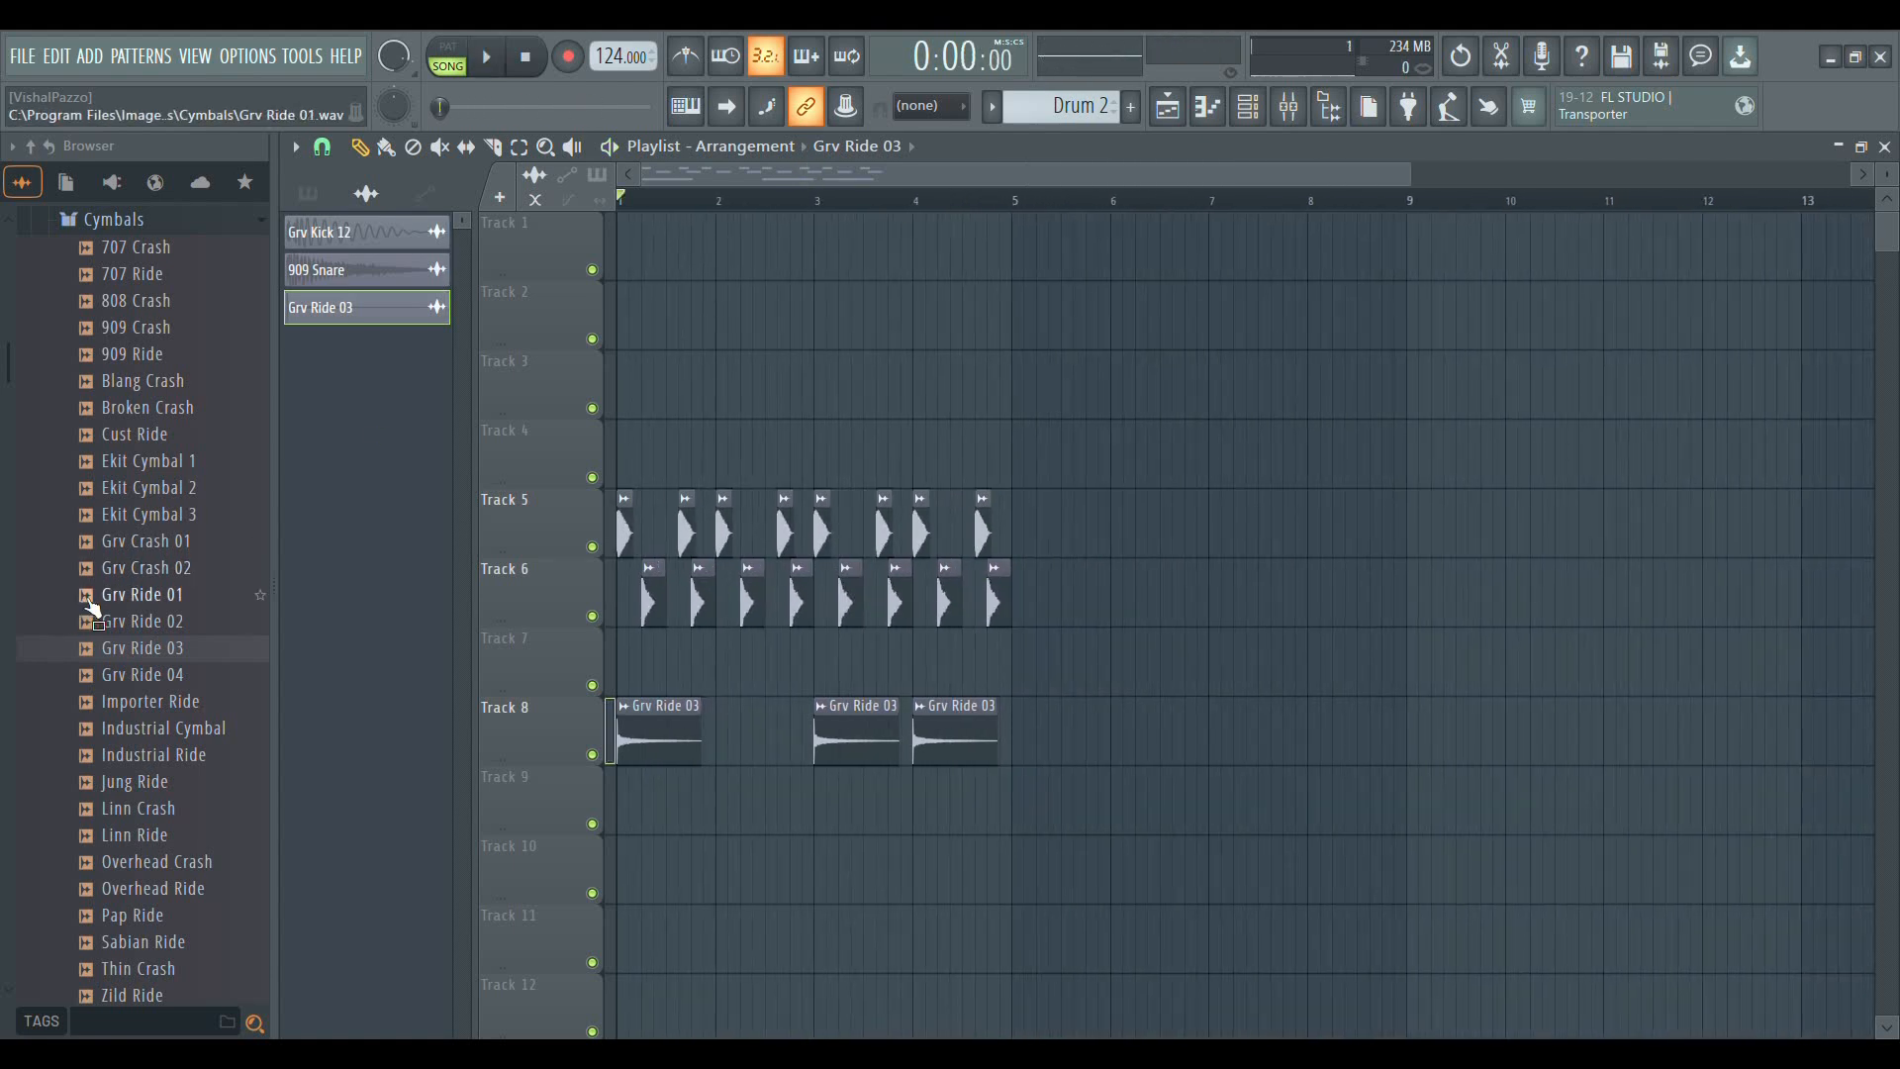
# Collapse the Cymbals and Drums folders and expand the Instruments folder in Packs
pyautogui.scroll(5, 99, 613)
pyautogui.click(125, 710)
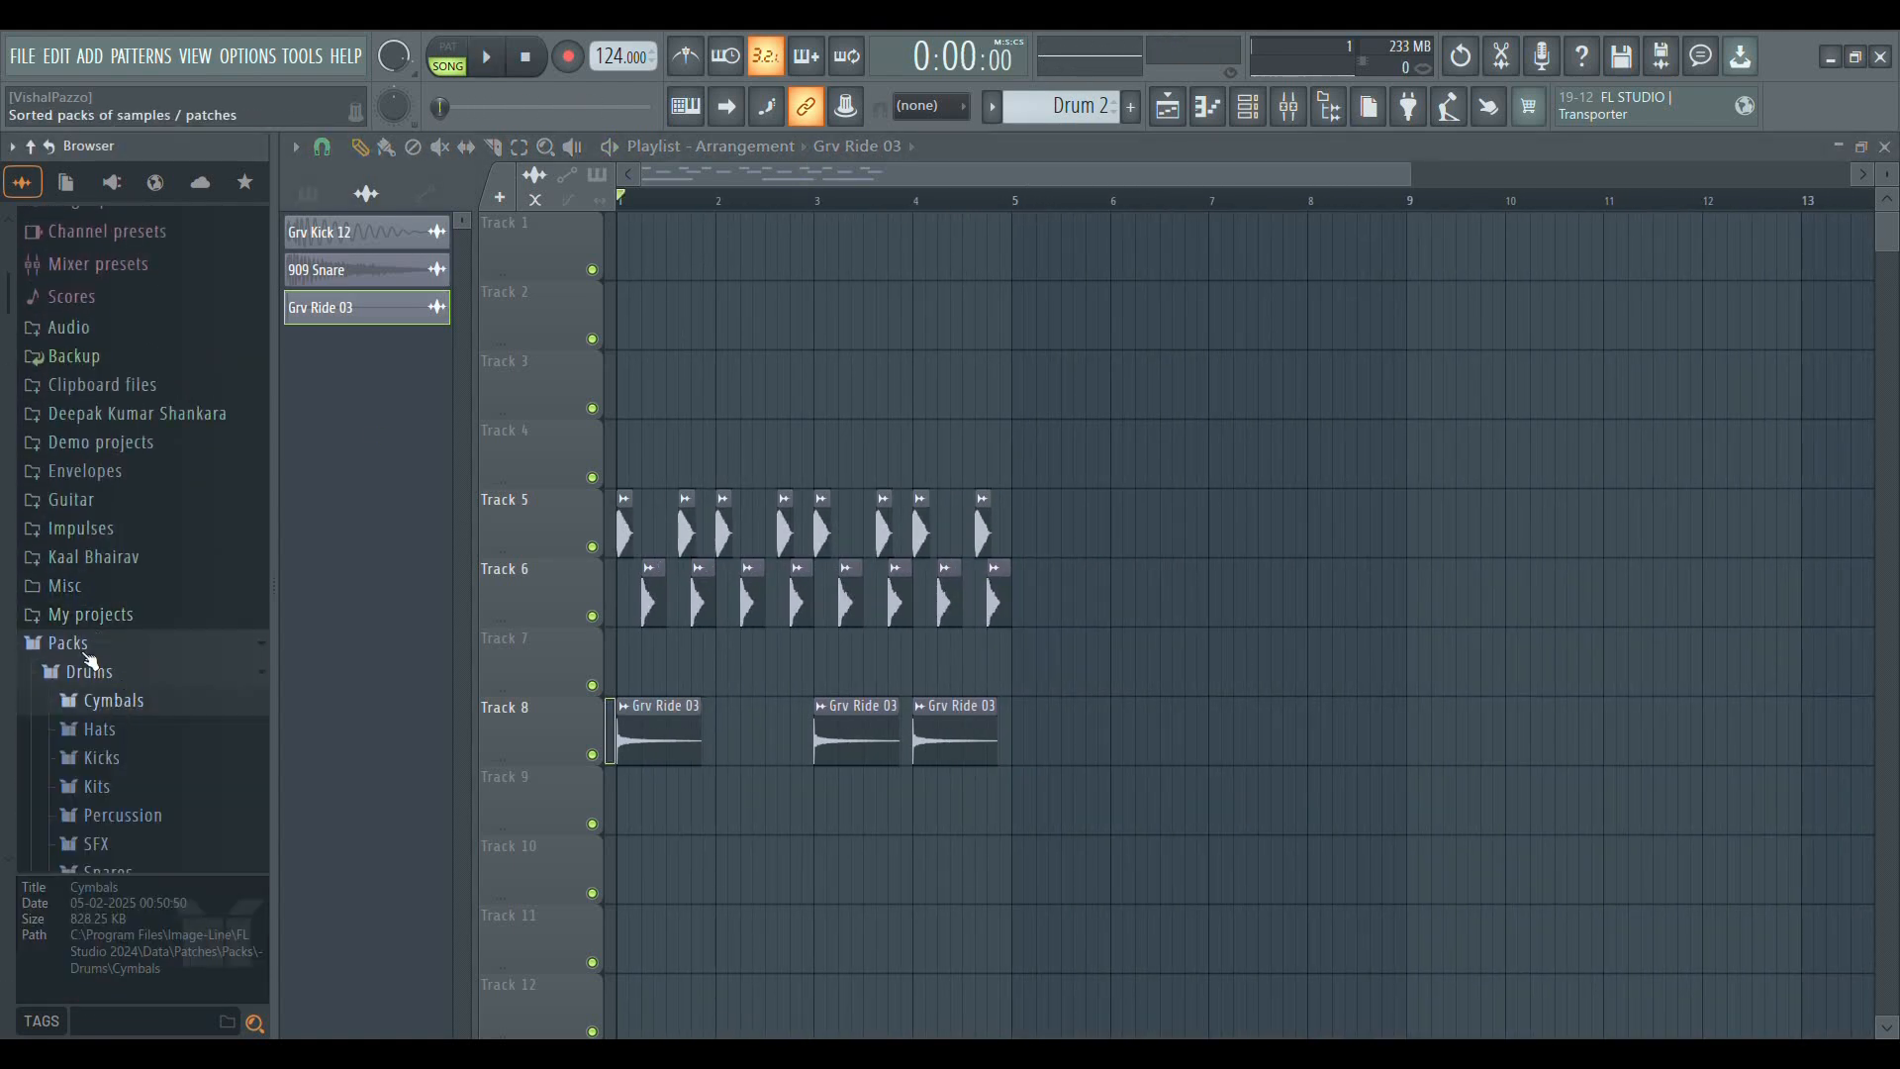
pyautogui.scroll(-5, 91, 655)
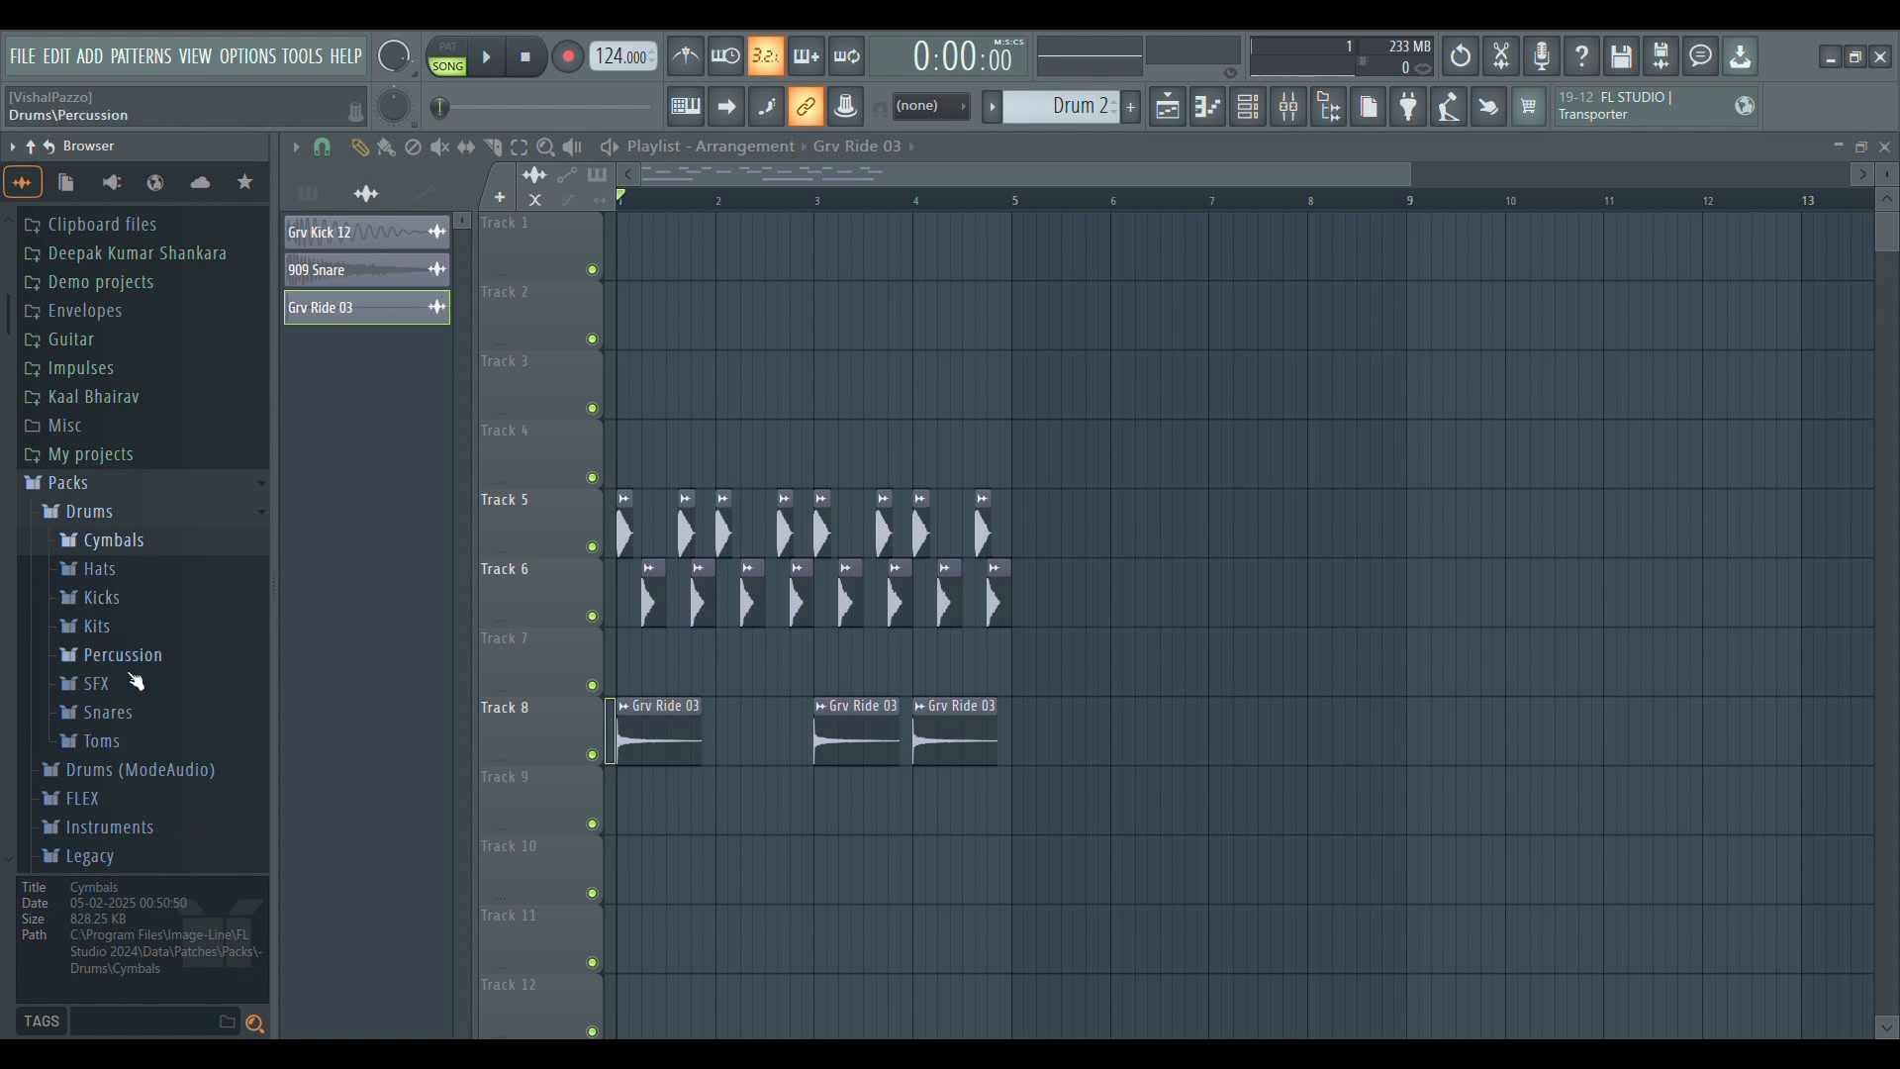
pyautogui.scroll(-5, 131, 691)
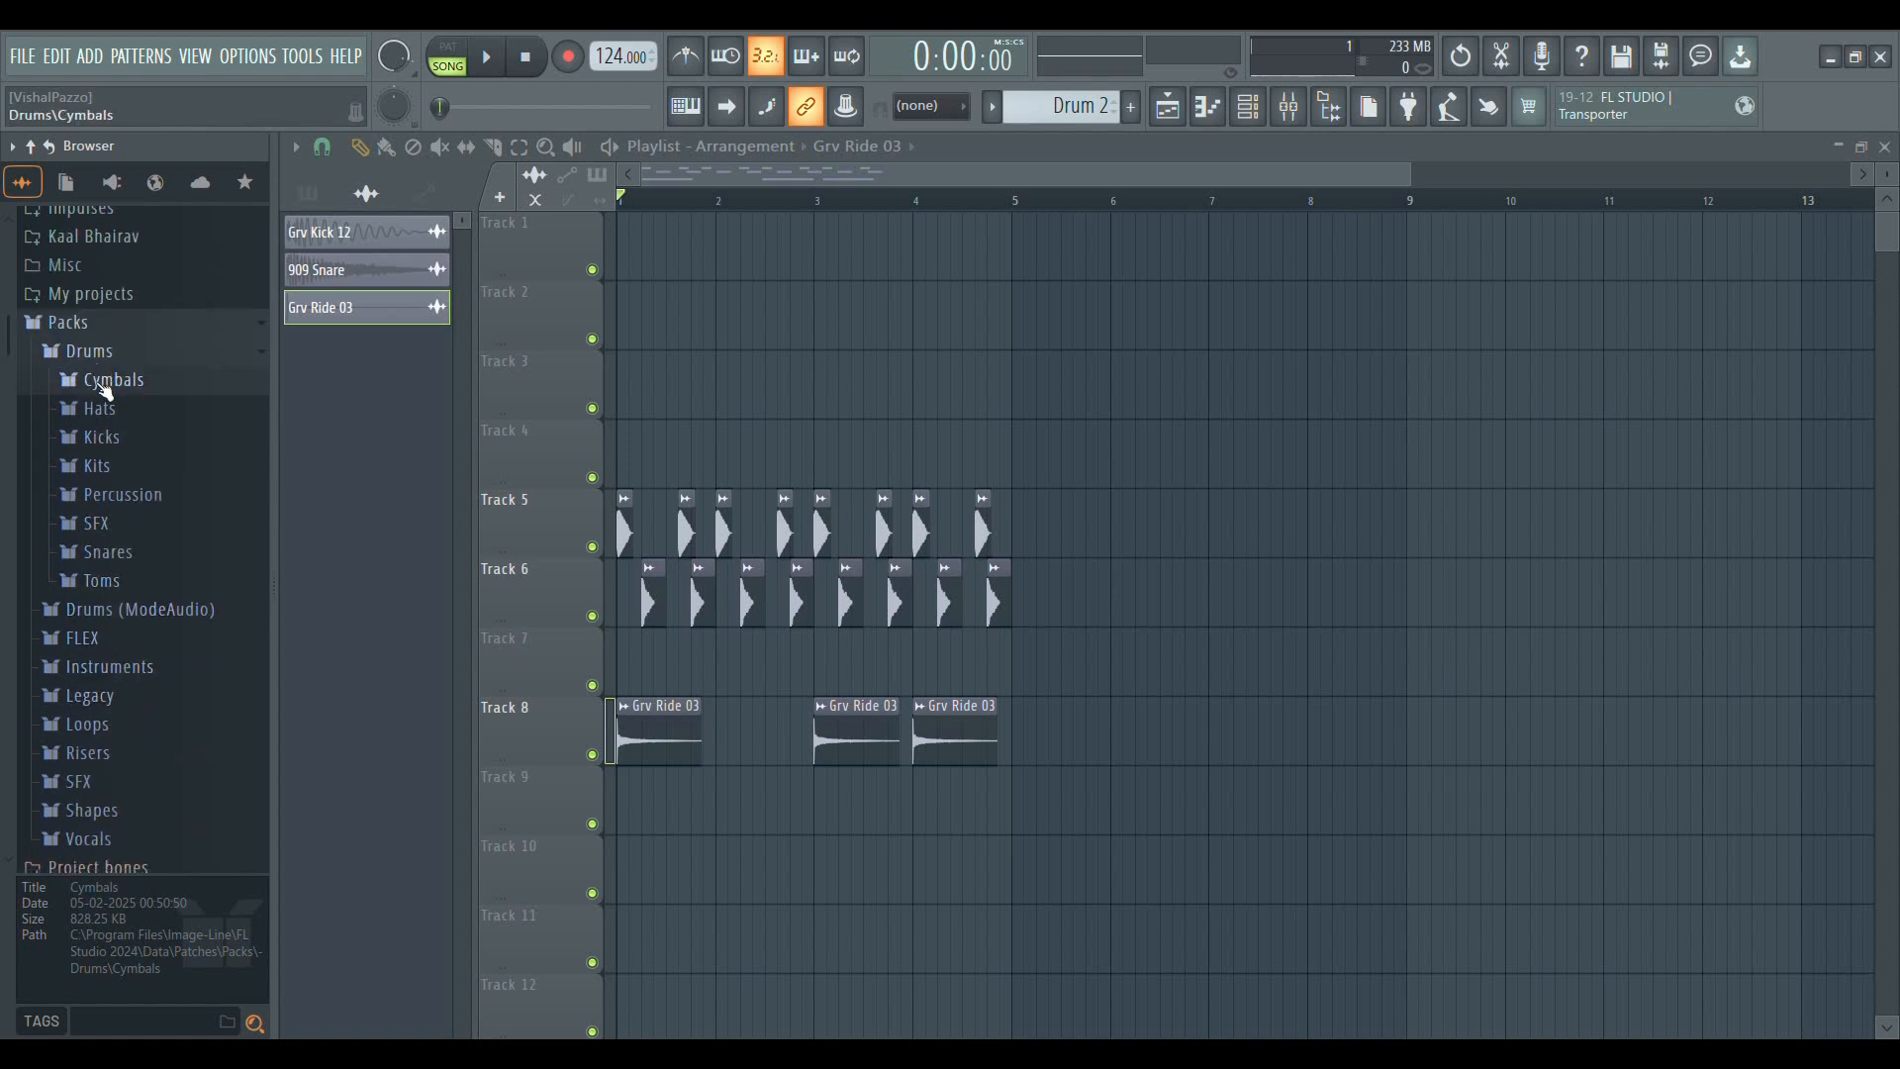
pyautogui.scroll(-3, 148, 579)
pyautogui.scroll(3, 148, 585)
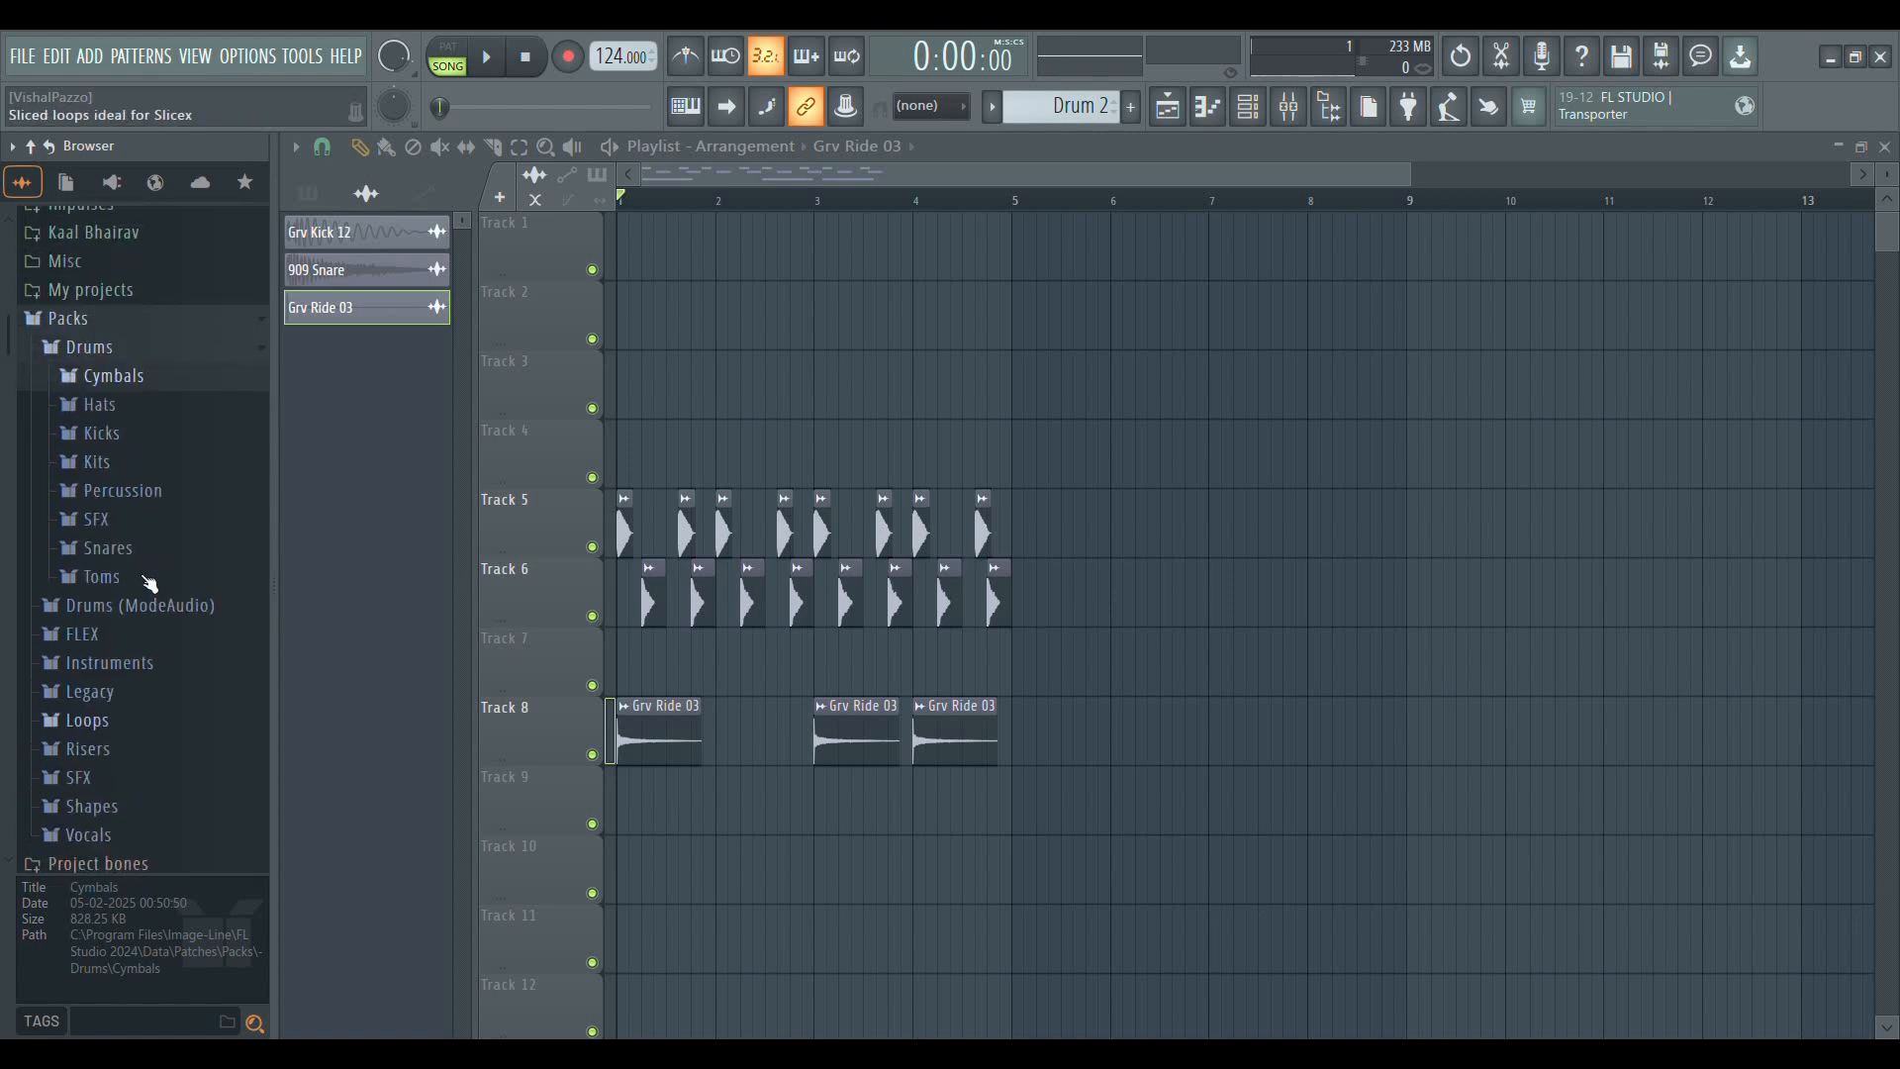
pyautogui.click(87, 356)
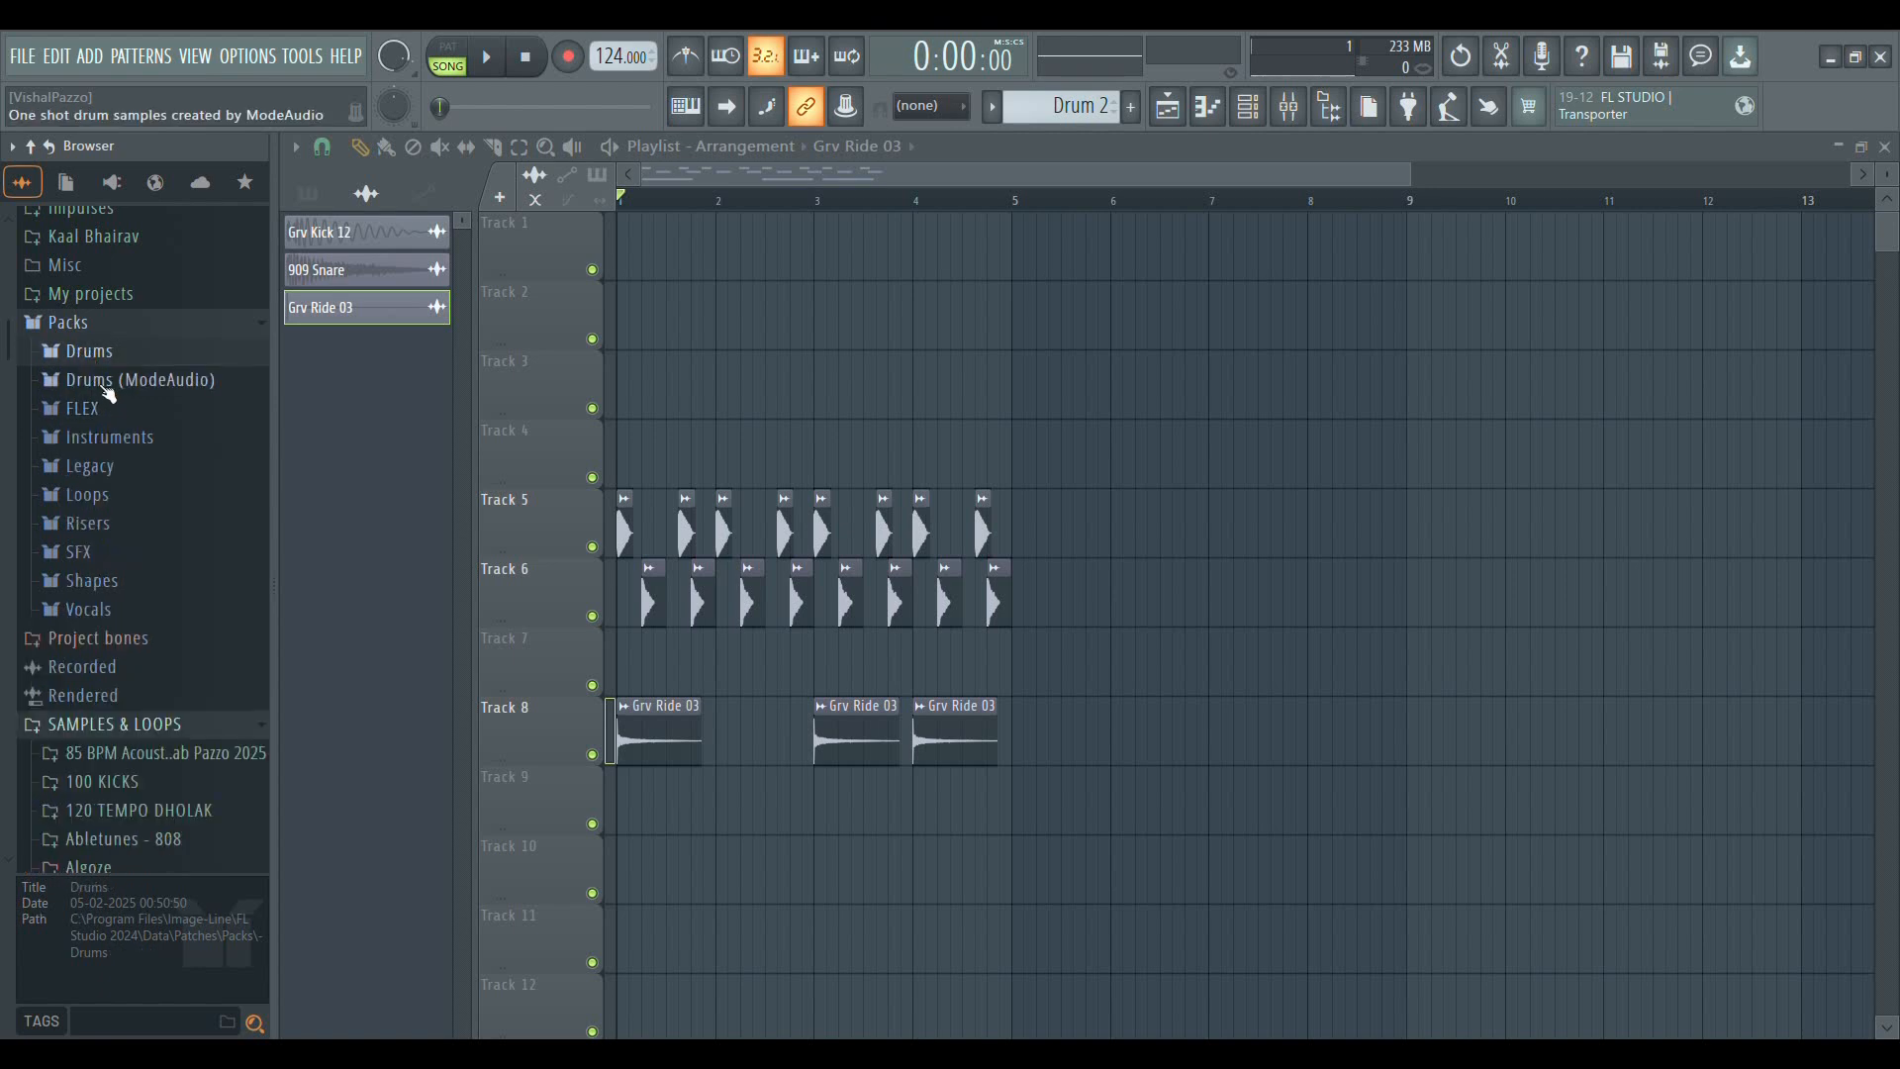
pyautogui.click(120, 442)
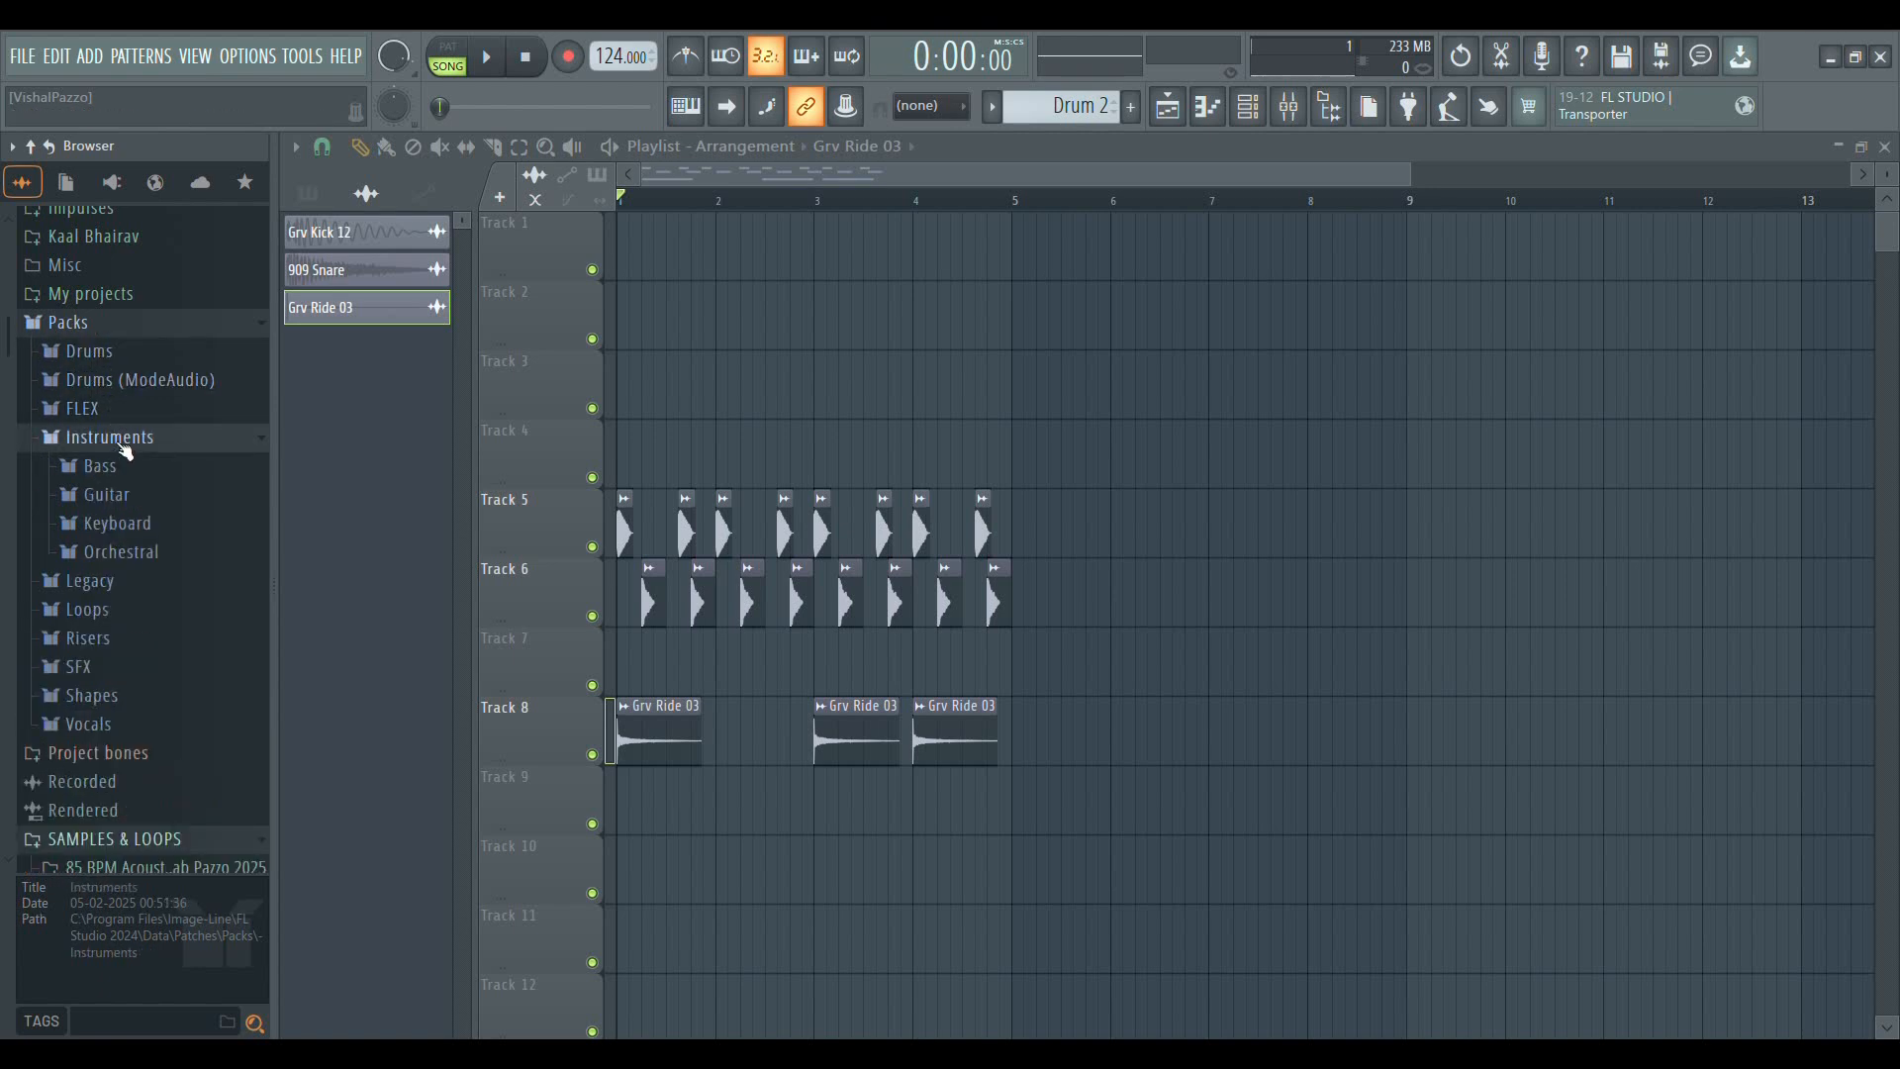
# Close the playlist window and reopen it
pyautogui.click(1887, 147)
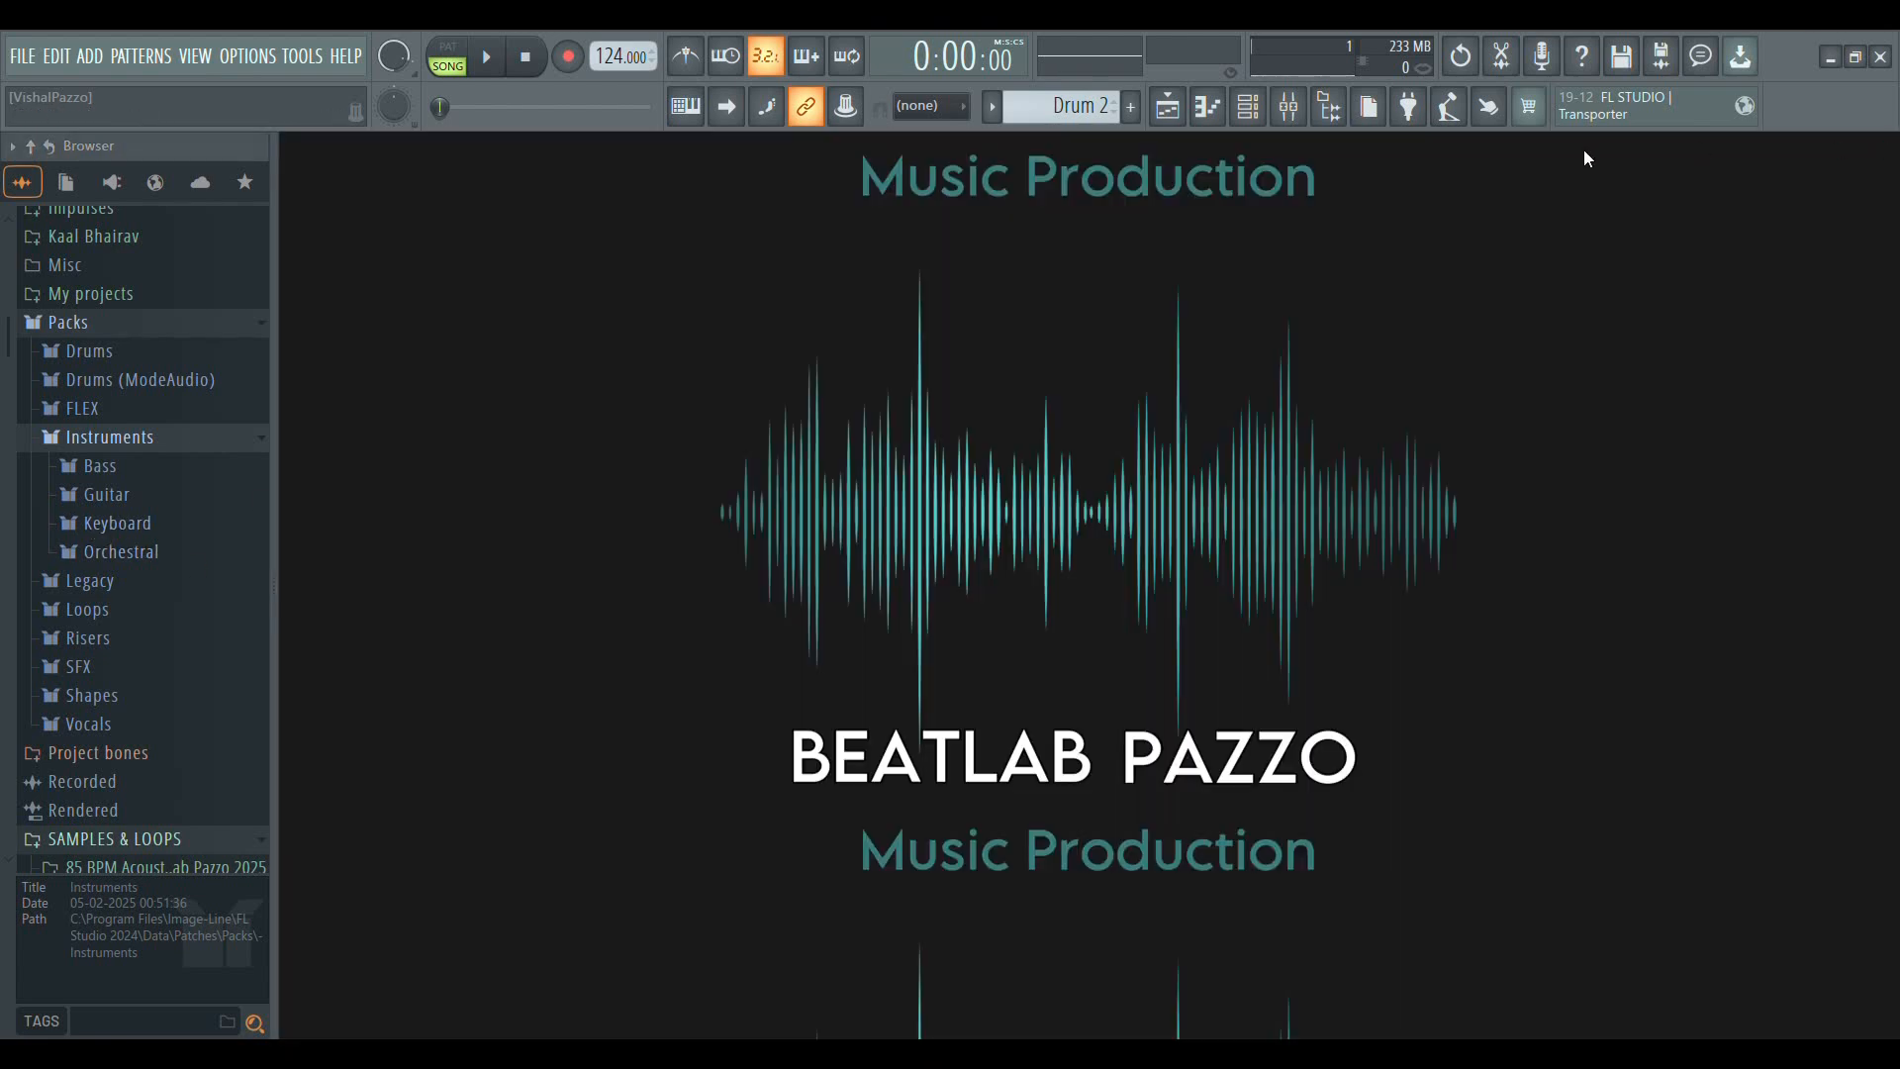
pyautogui.click(1168, 103)
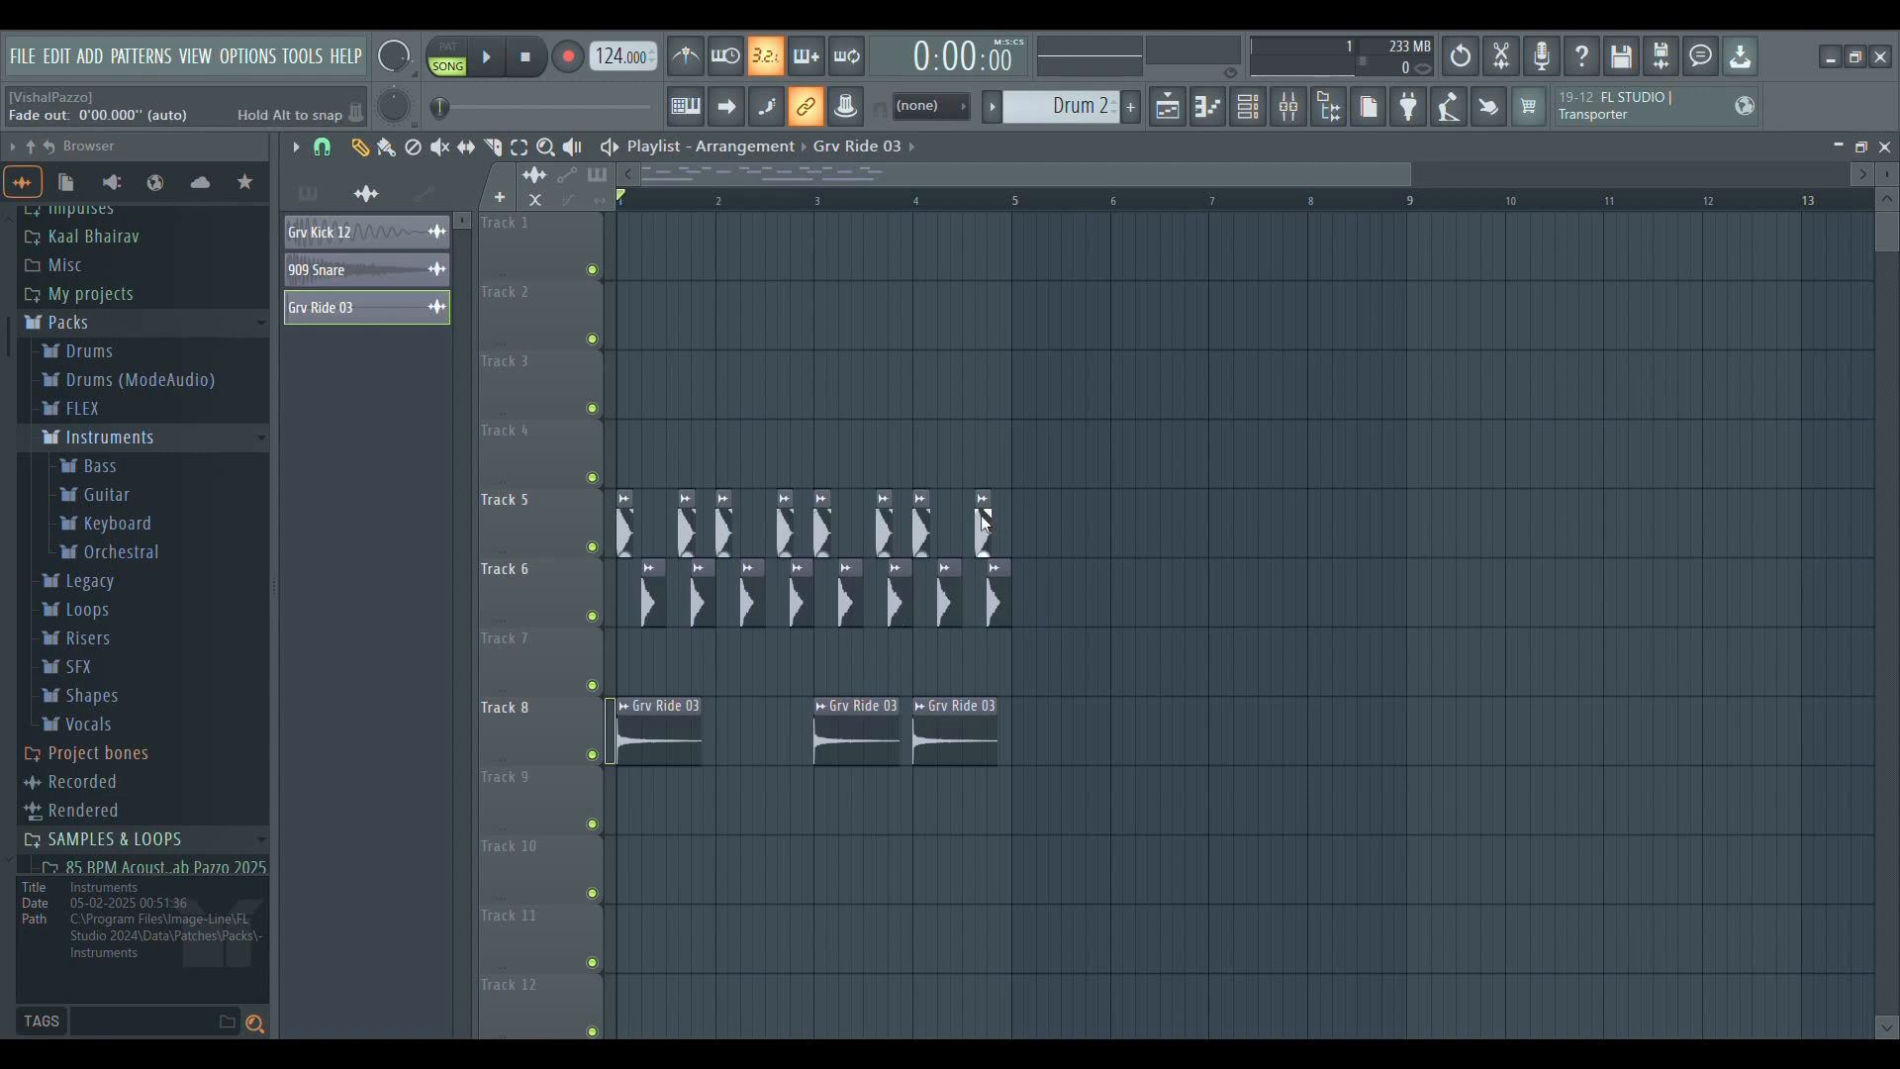
# Erase all clips on Tracks 5, 6 and 8 from the playlist and close the playlist window
pyautogui.moveTo(964, 535)
pyautogui.mouseDown()
pyautogui.moveTo(627, 530)
pyautogui.moveTo(619, 573)
pyautogui.moveTo(999, 641)
pyautogui.moveTo(940, 609)
pyautogui.moveTo(856, 717)
pyautogui.moveTo(665, 729)
pyautogui.mouseUp()
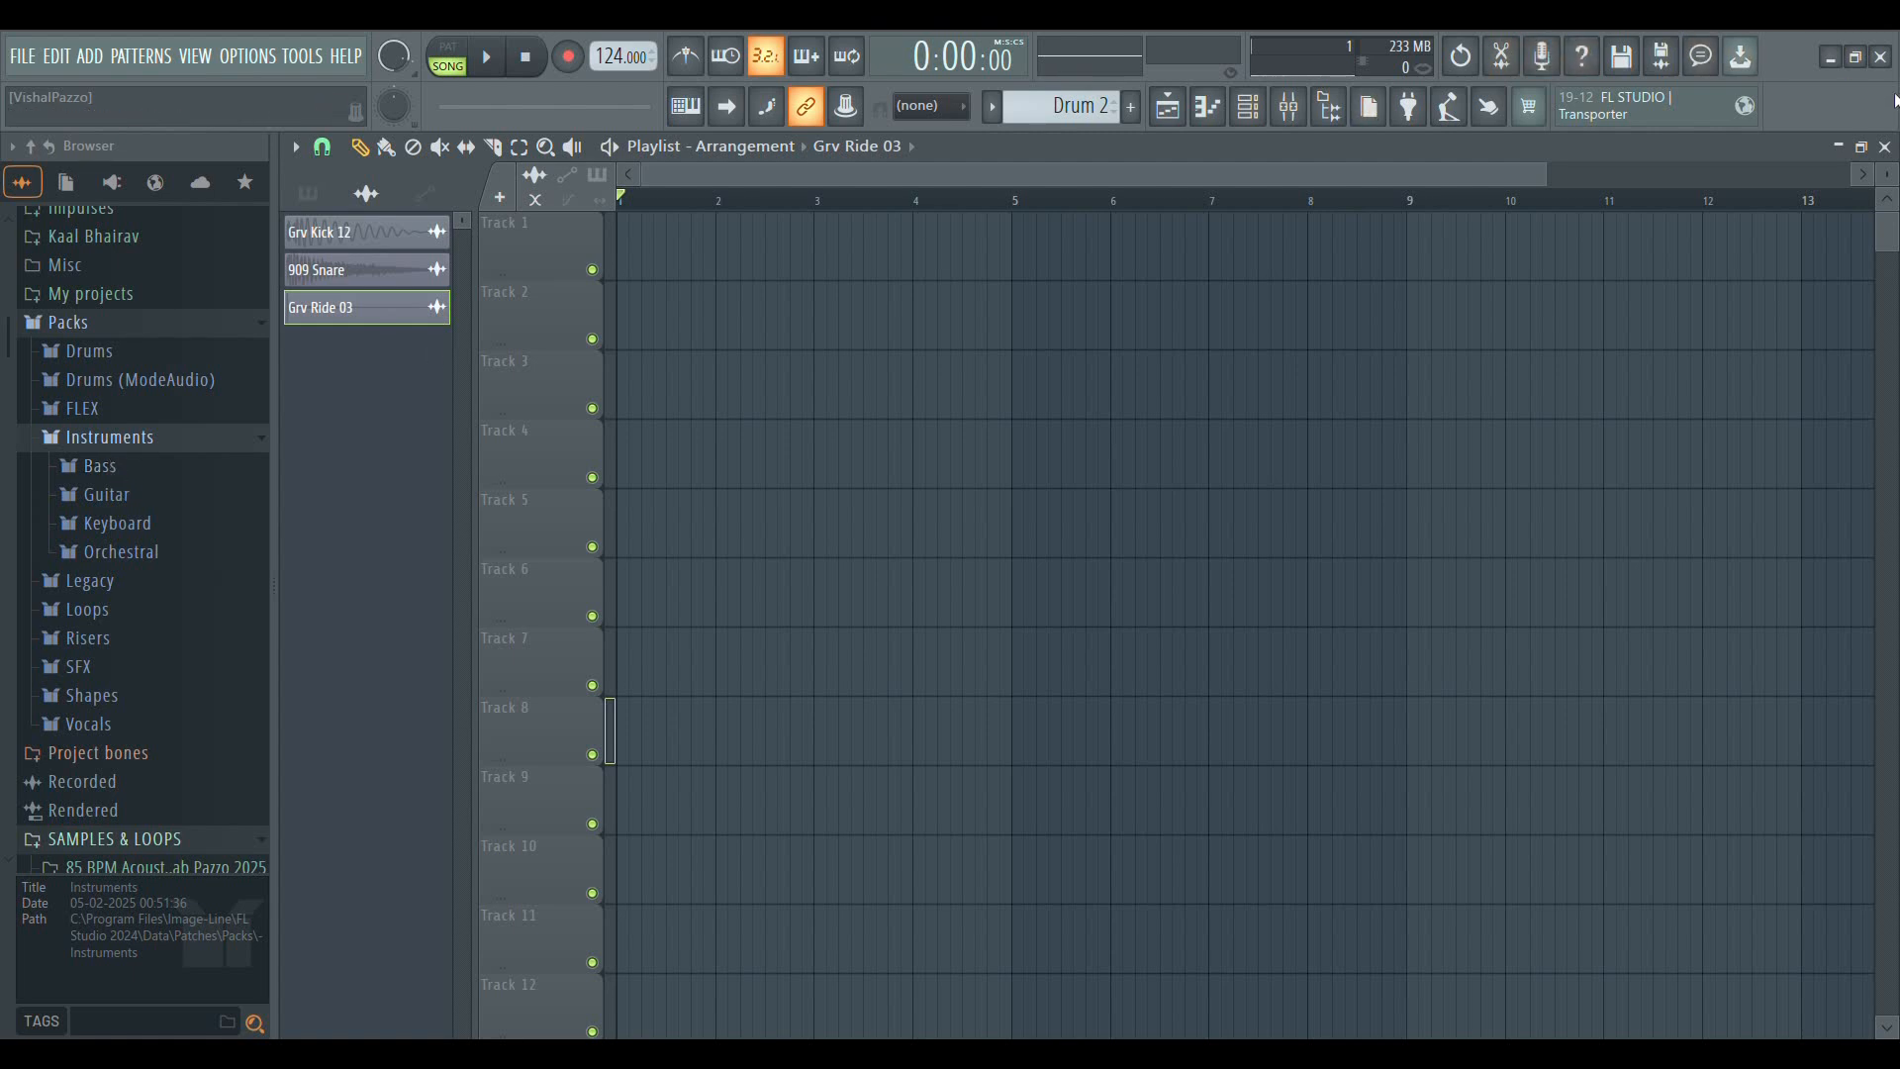
pyautogui.click(1885, 147)
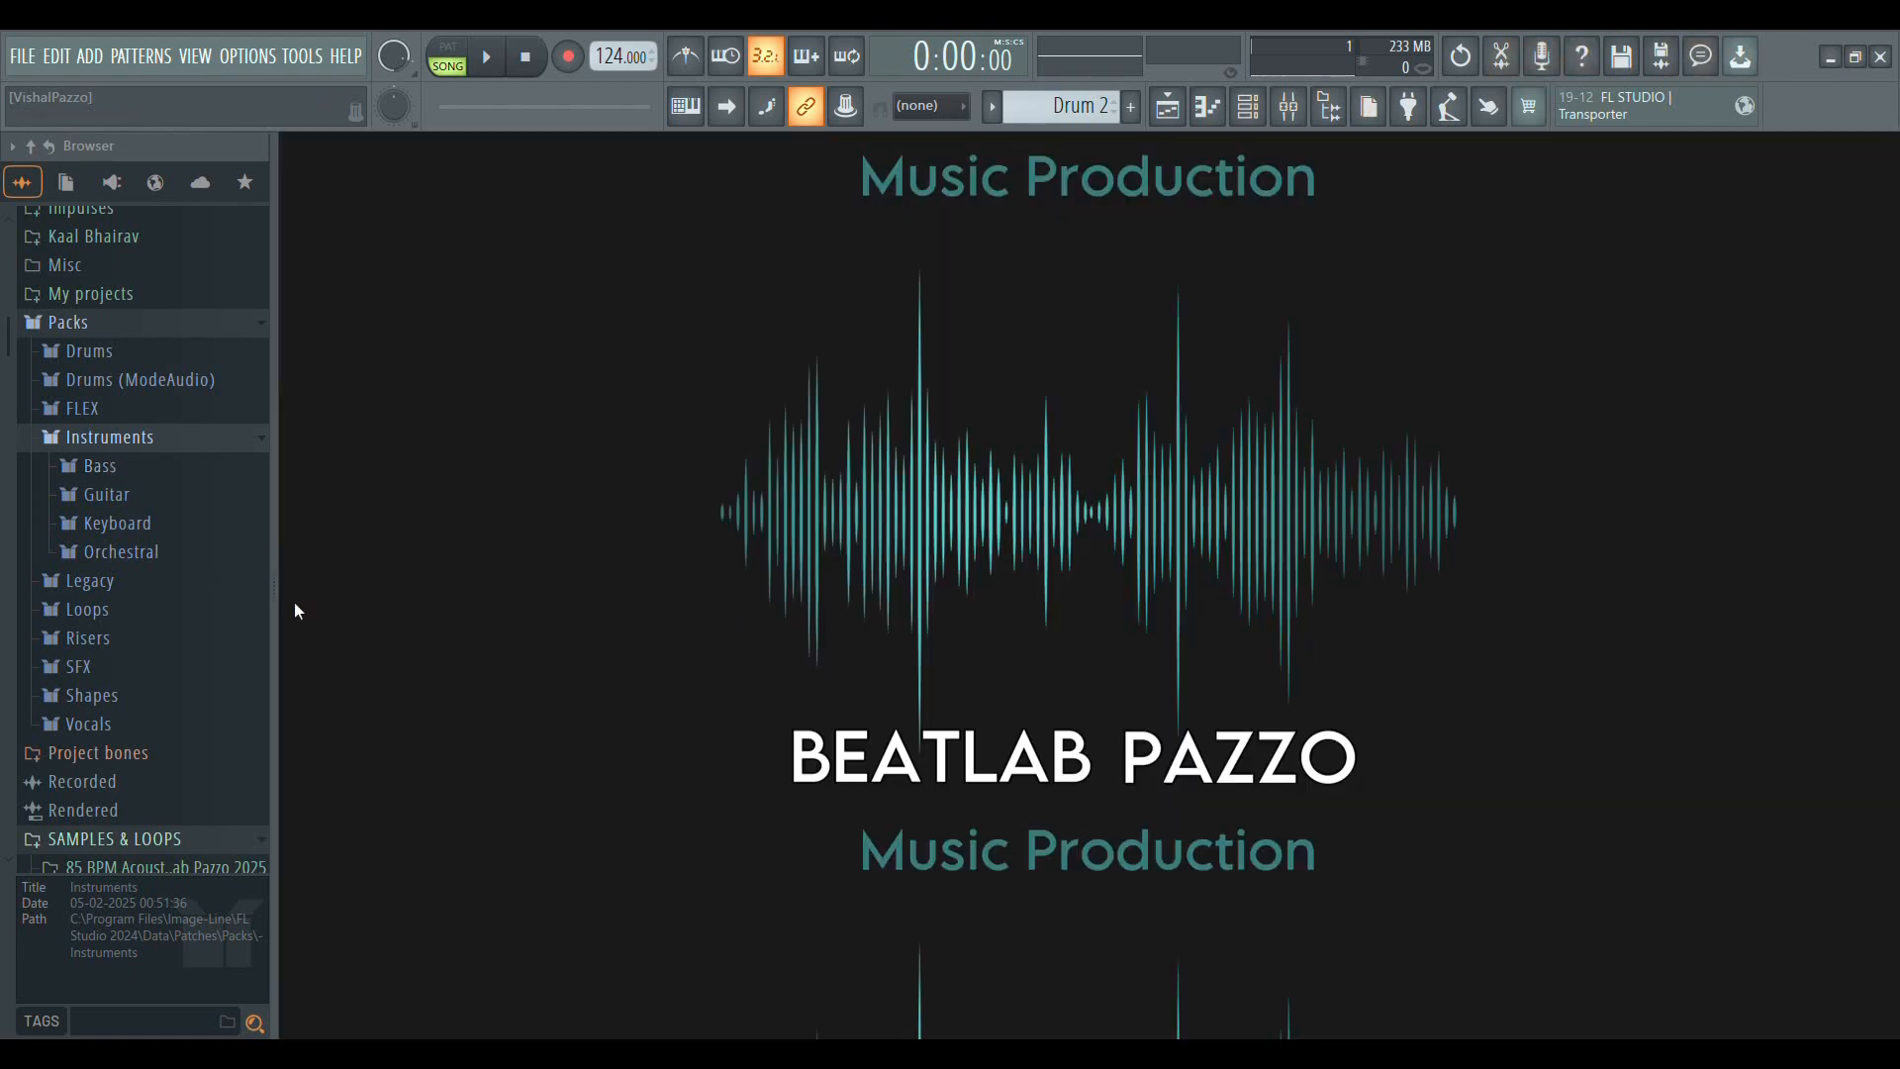
# Expand the Keyboard folder and the ModeAudio Cymbals folder, and bring the Collider Slack Metal 01 sample onto Track 6 at bar 3
pyautogui.click(118, 525)
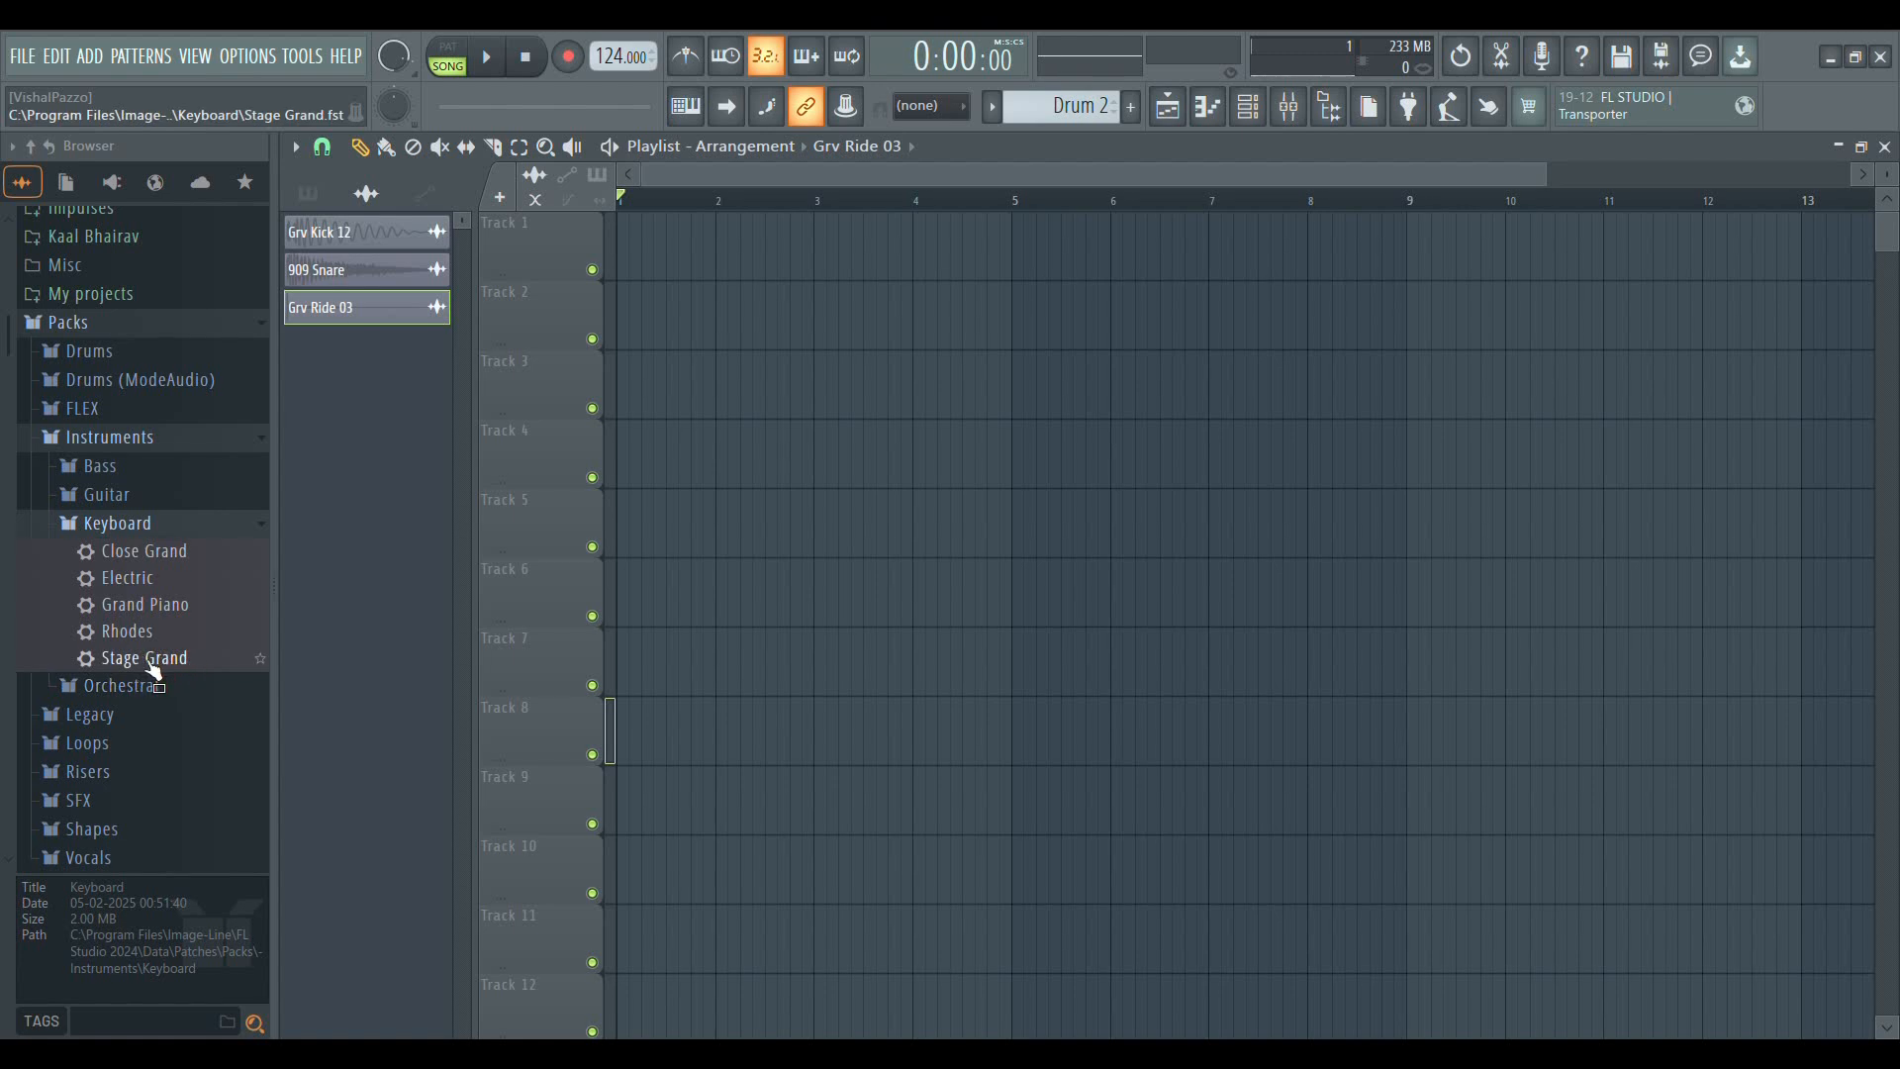
pyautogui.click(109, 383)
pyautogui.click(92, 435)
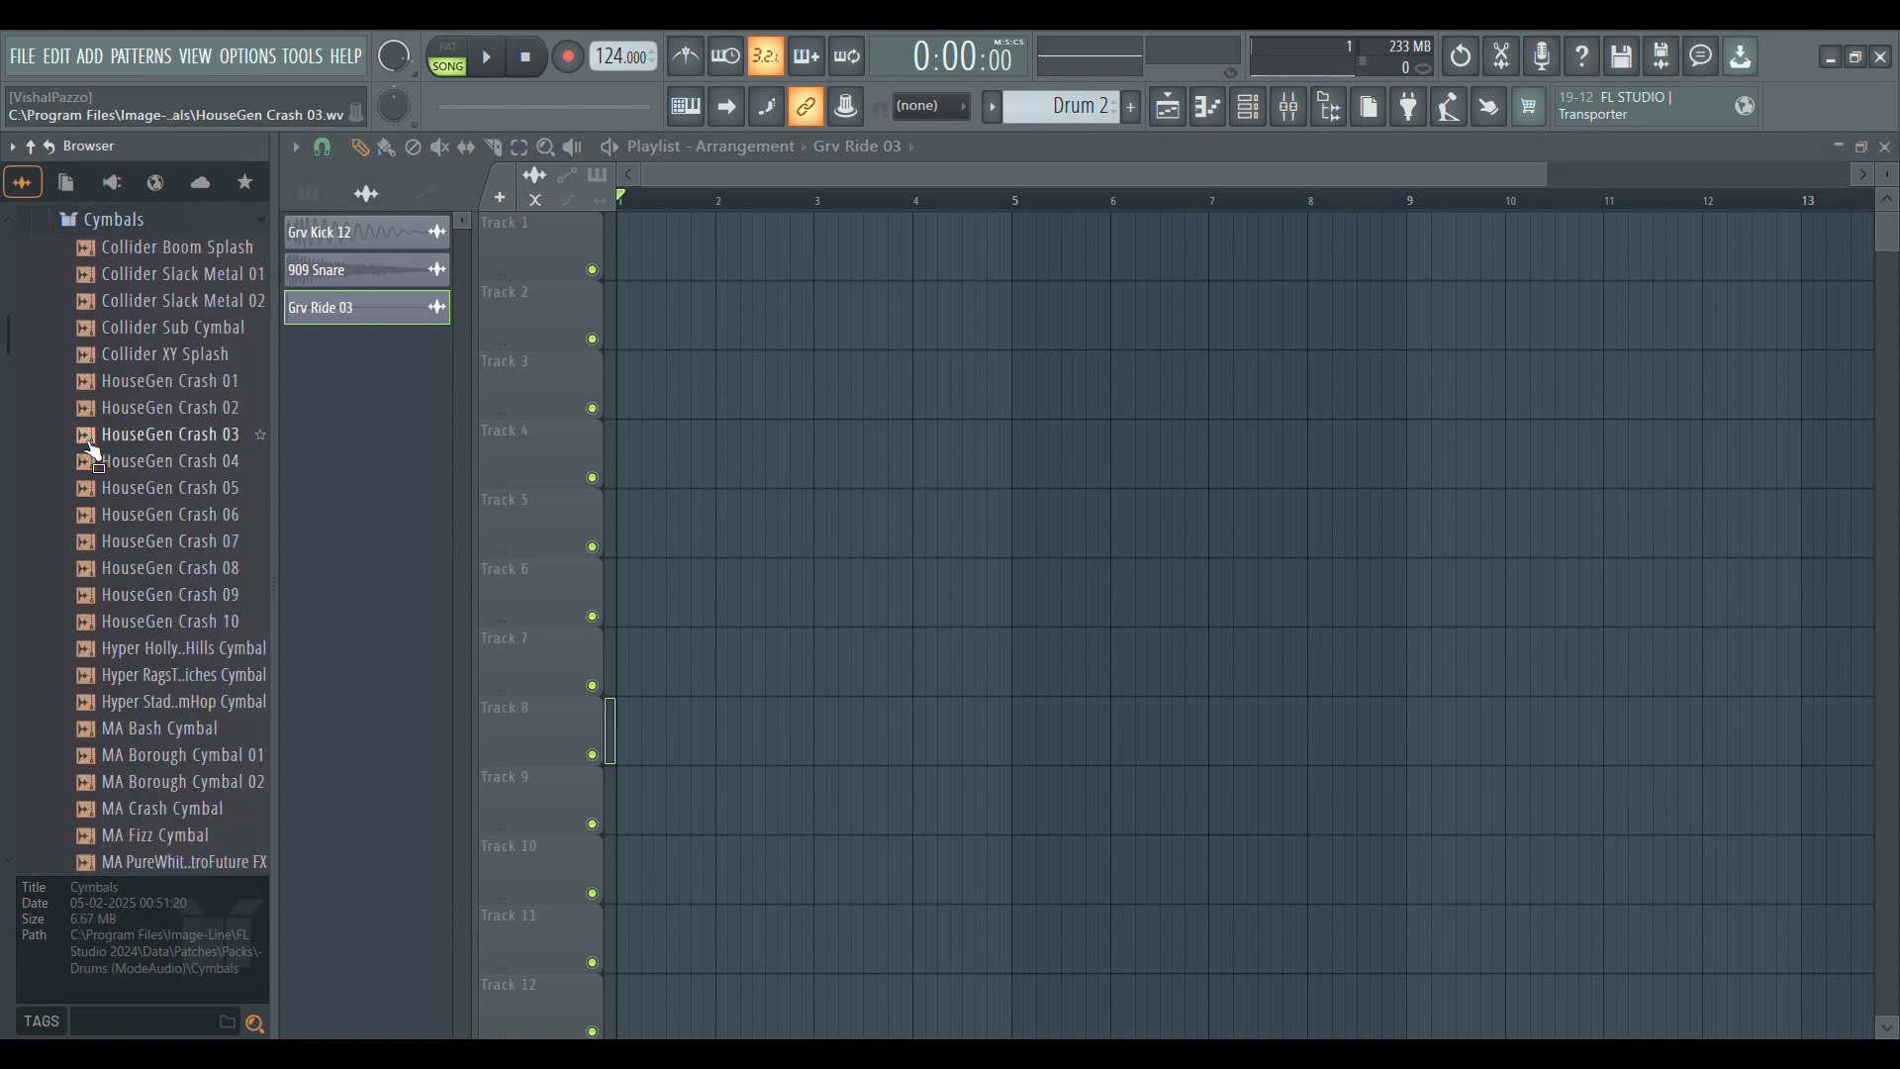
pyautogui.scroll(6, 149, 495)
pyautogui.scroll(-2, 179, 583)
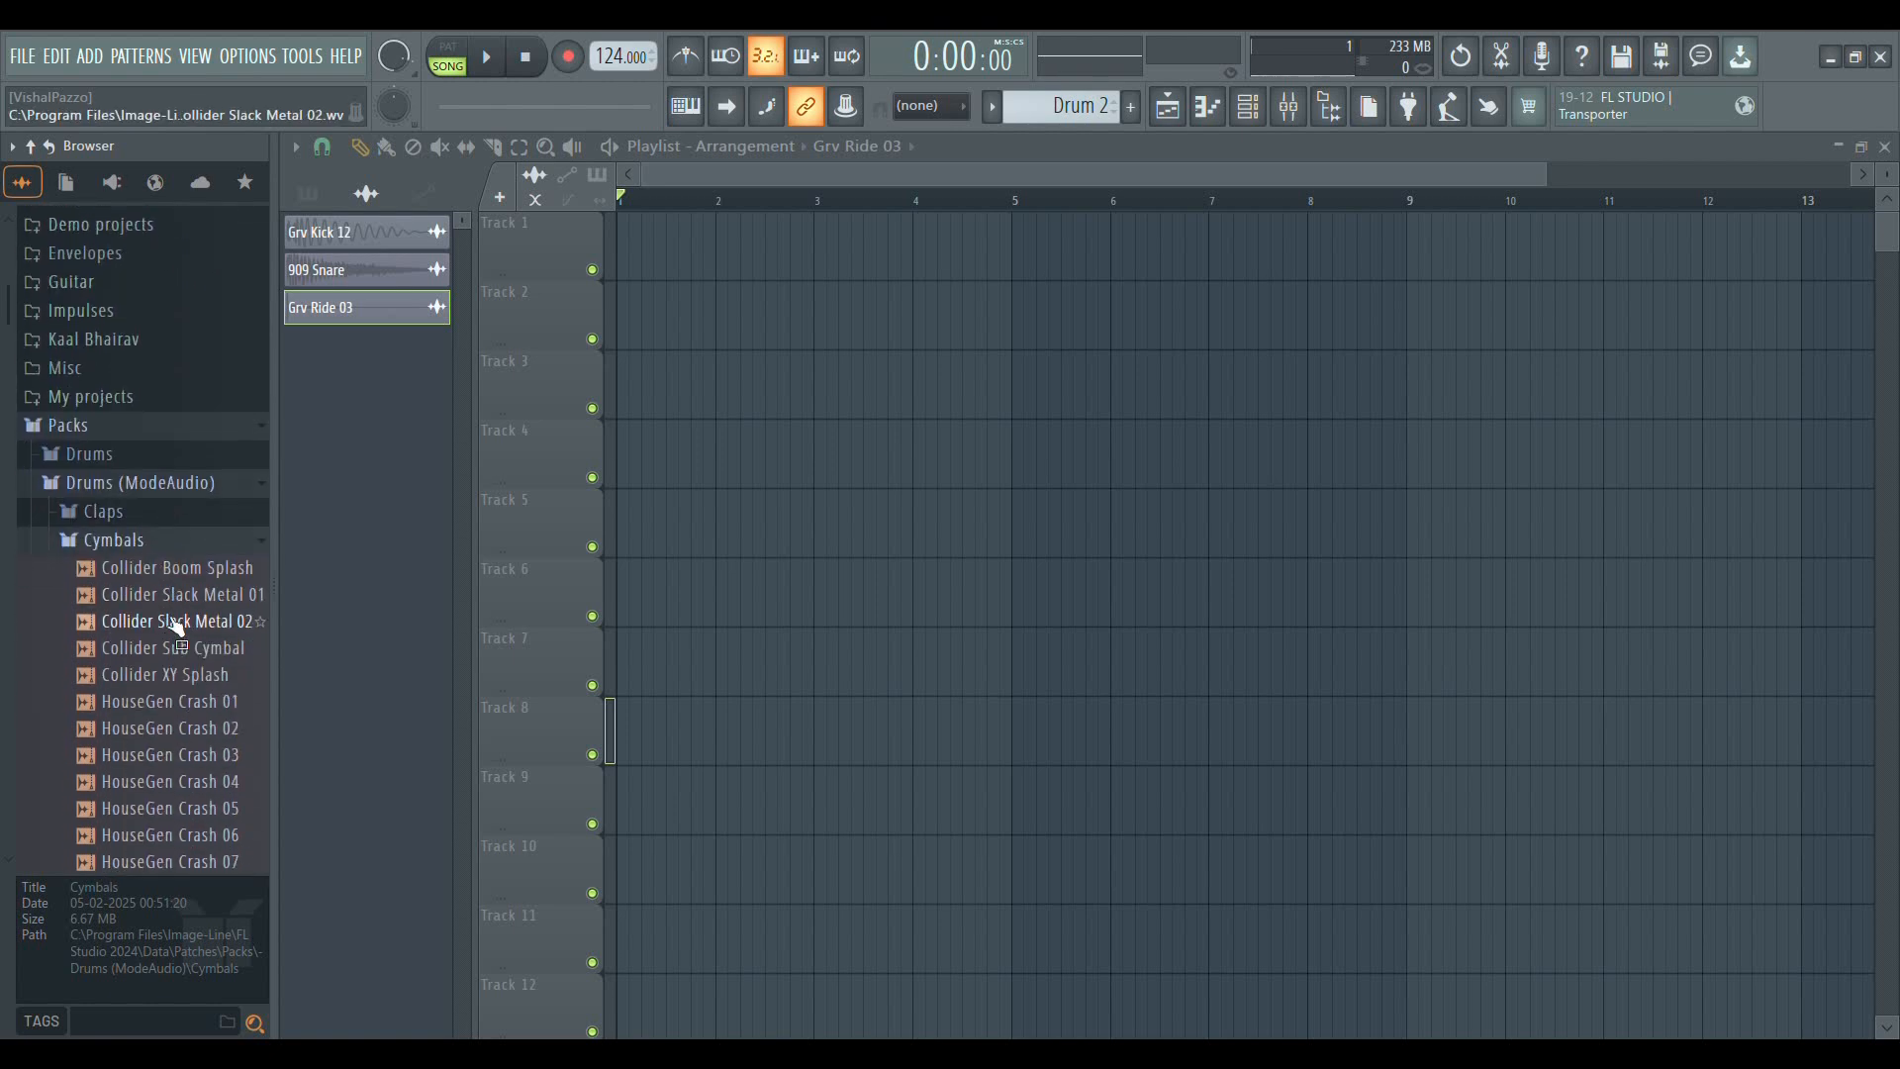
pyautogui.moveTo(182, 610); pyautogui.dragTo(836, 594)
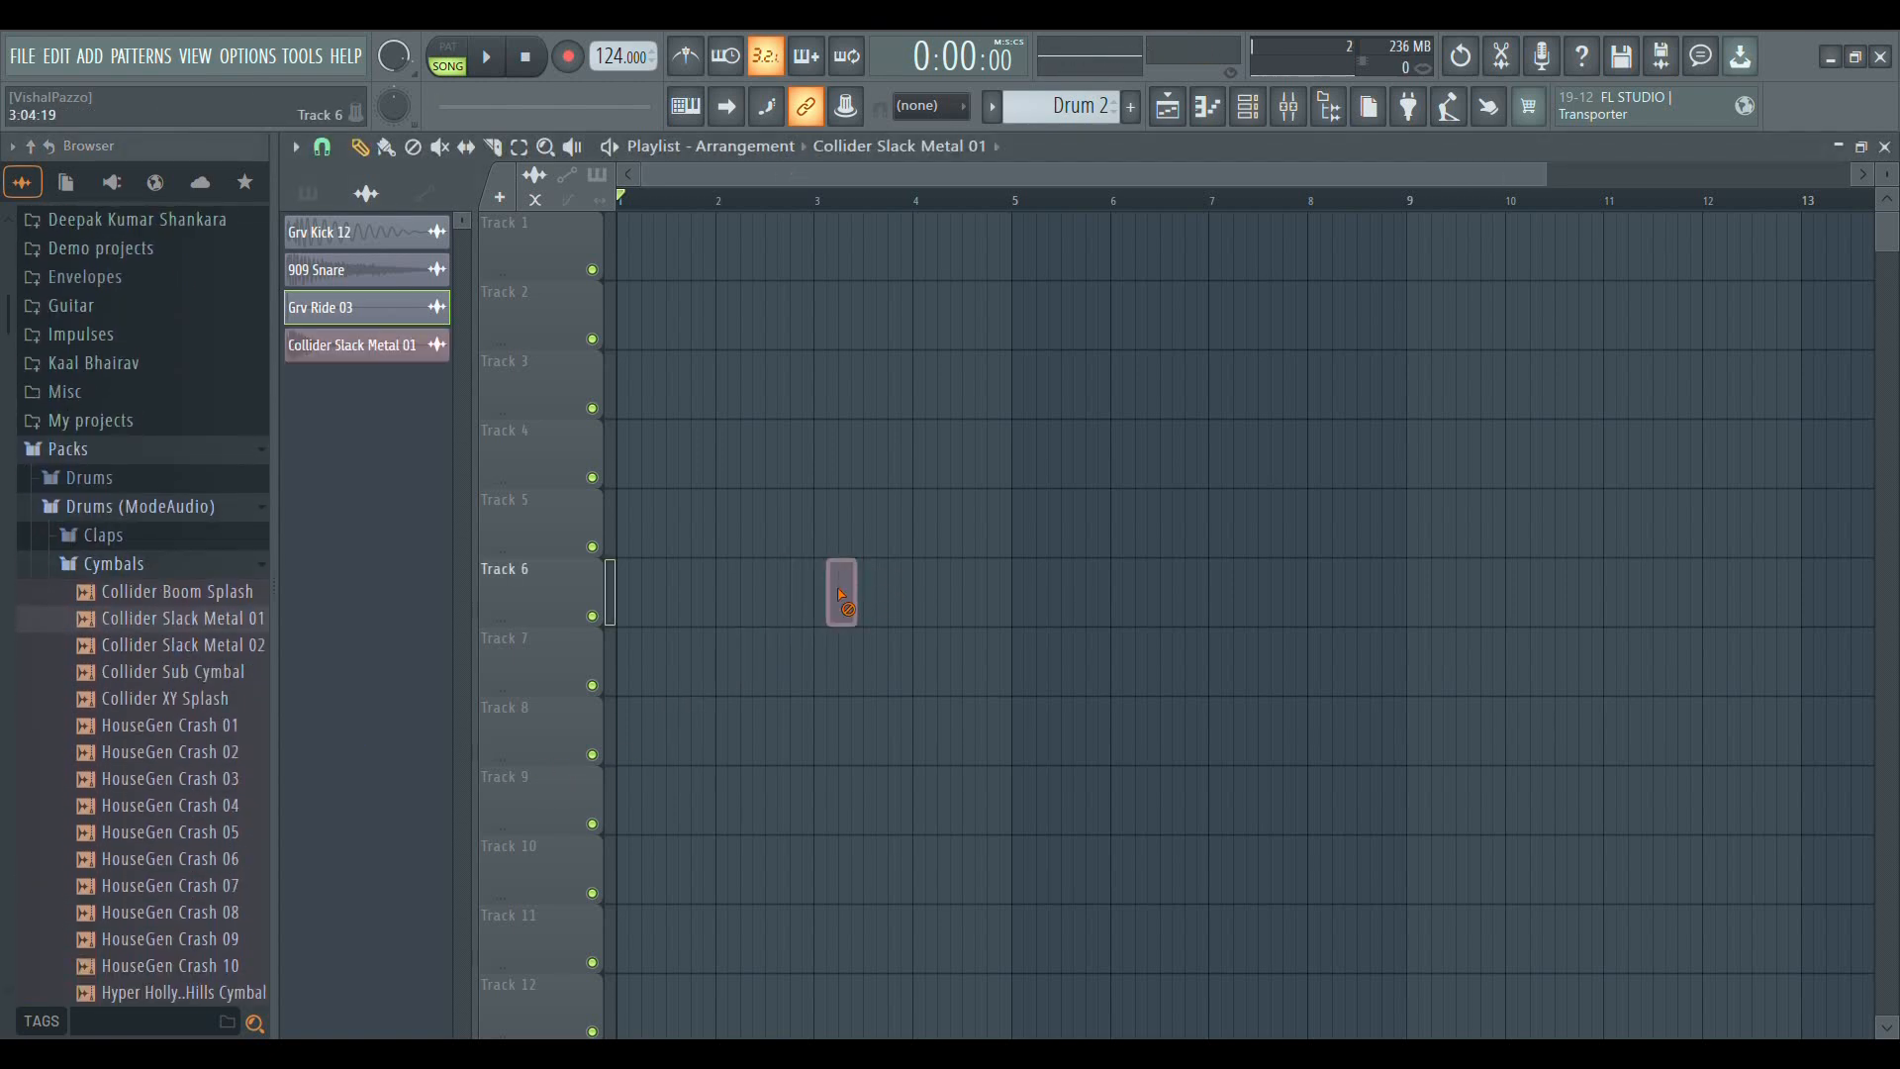
# Collapse the Cymbals and Drums (ModeAudio) folders and try to place the Stage Grand preset on the playlist
pyautogui.click(117, 563)
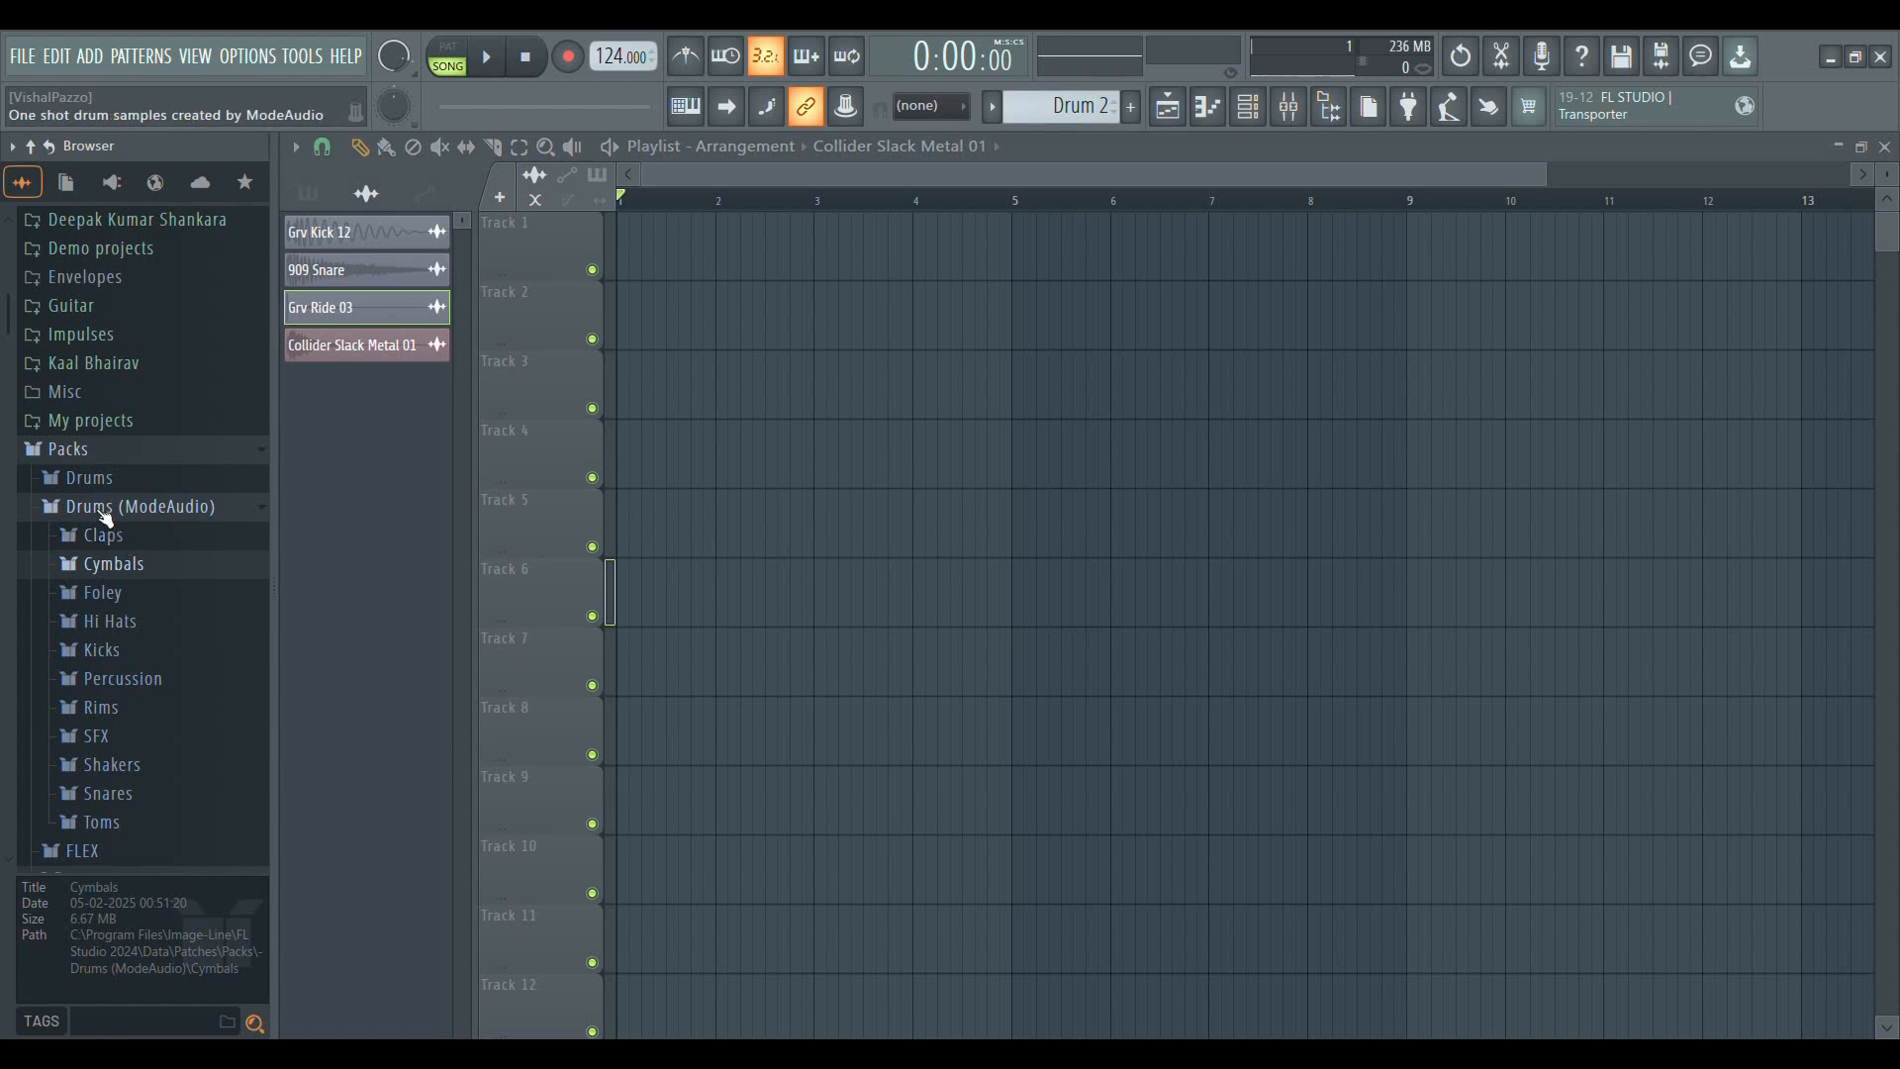
pyautogui.click(106, 515)
pyautogui.scroll(-4, 121, 571)
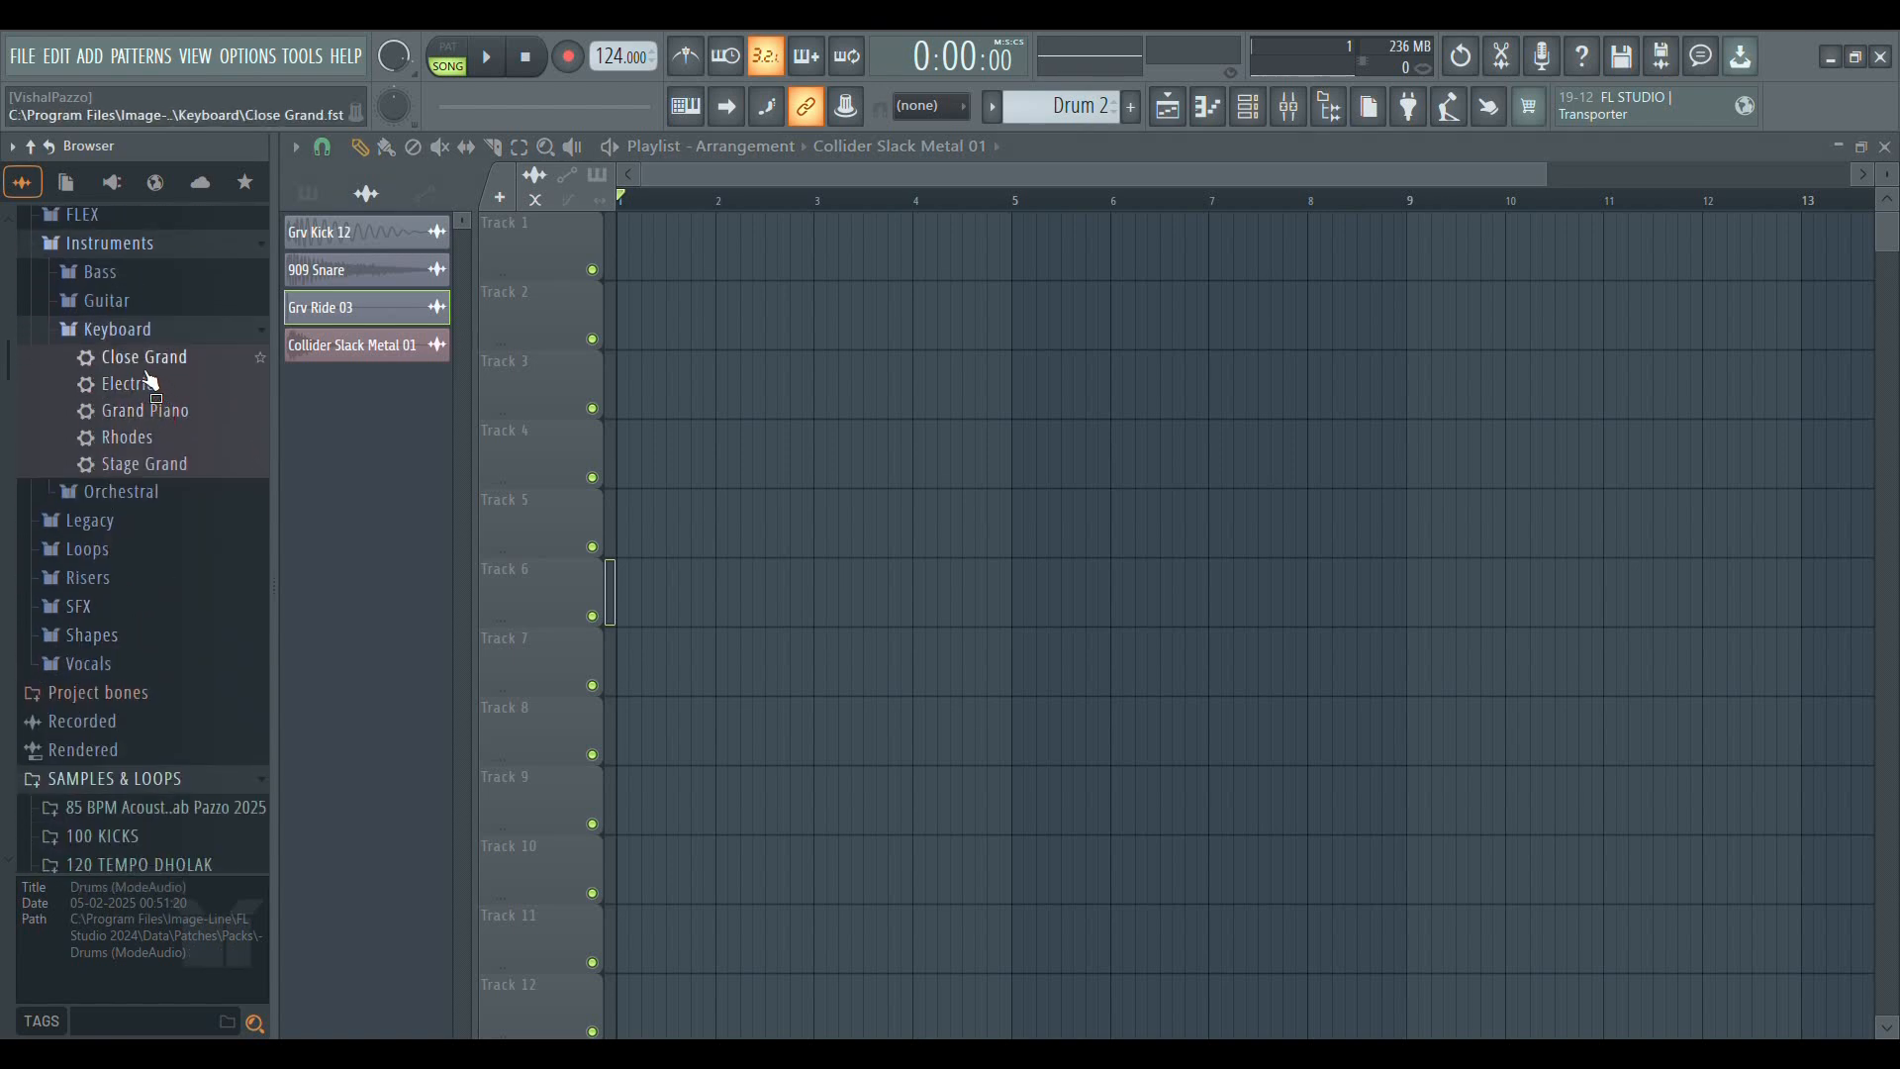
pyautogui.moveTo(153, 465); pyautogui.dragTo(848, 492)
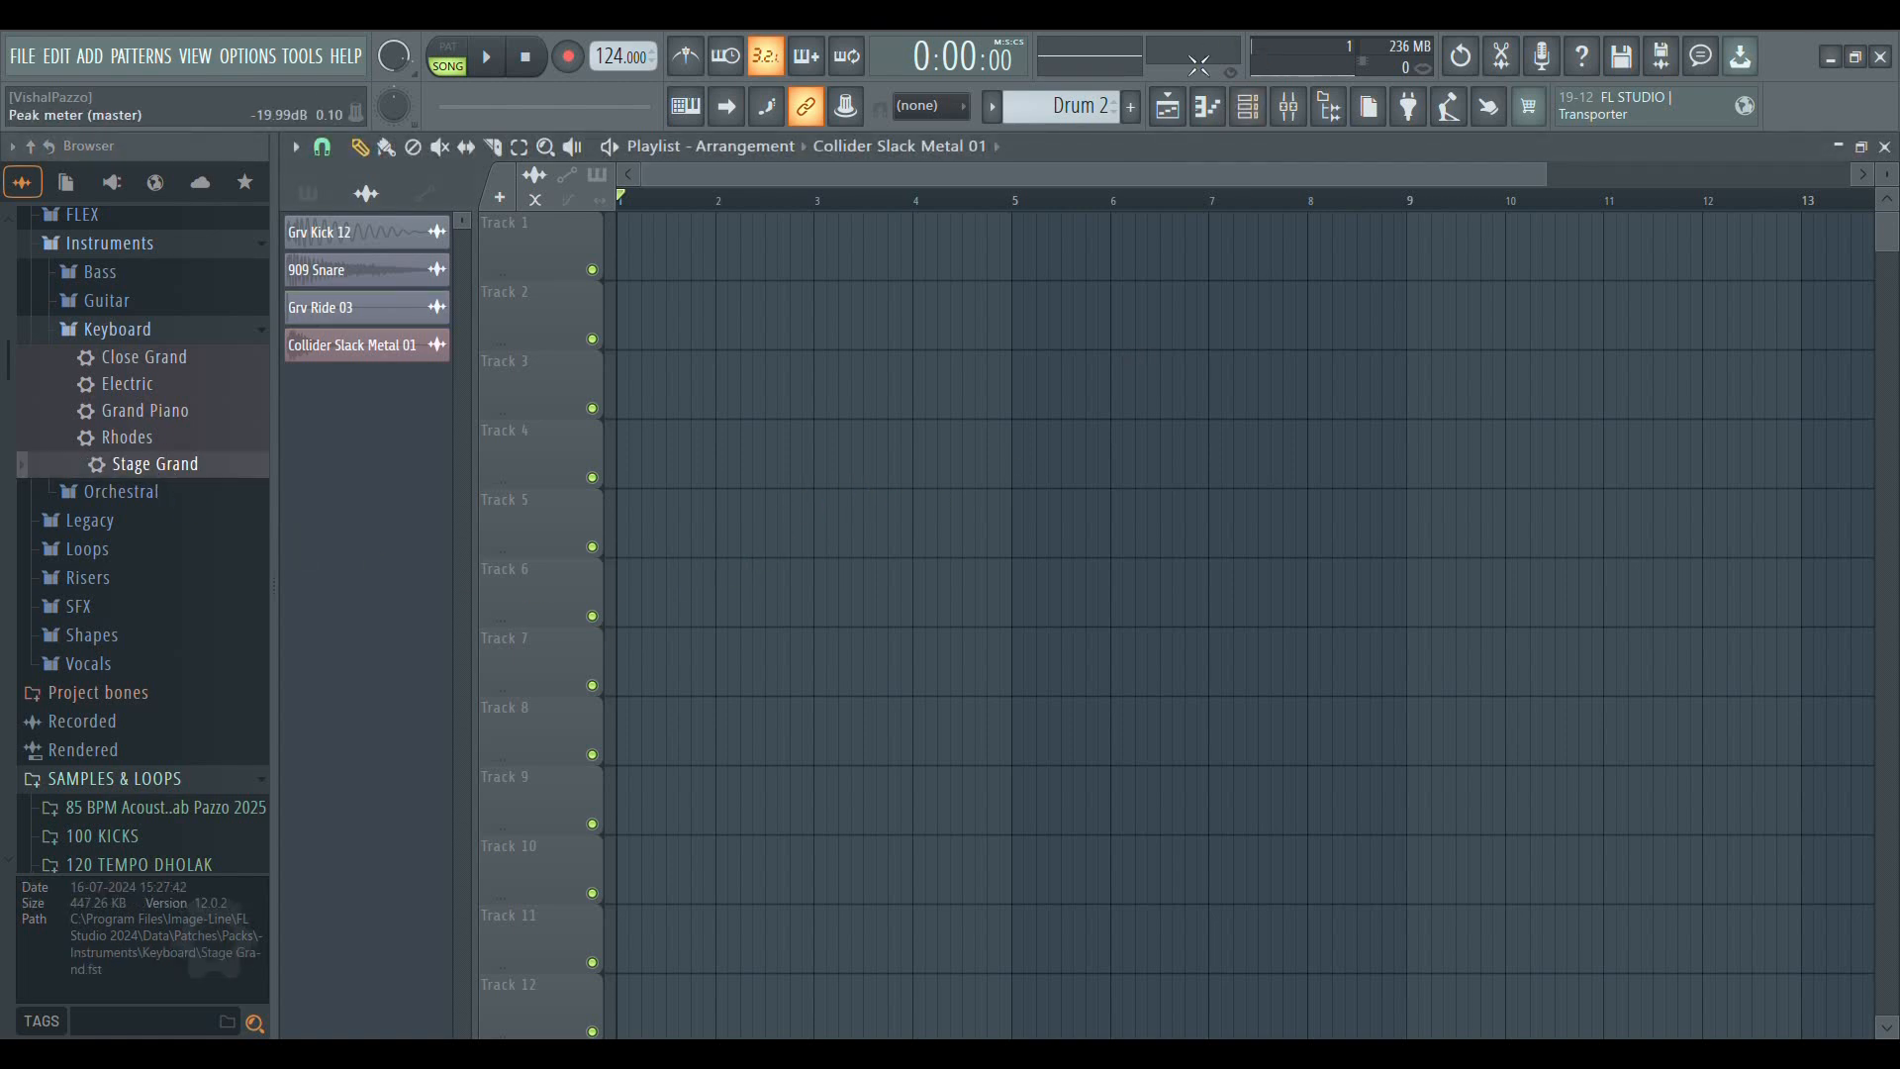
# Swap the playlist for the channel rack and create a new pattern named Piano
pyautogui.click(1176, 111)
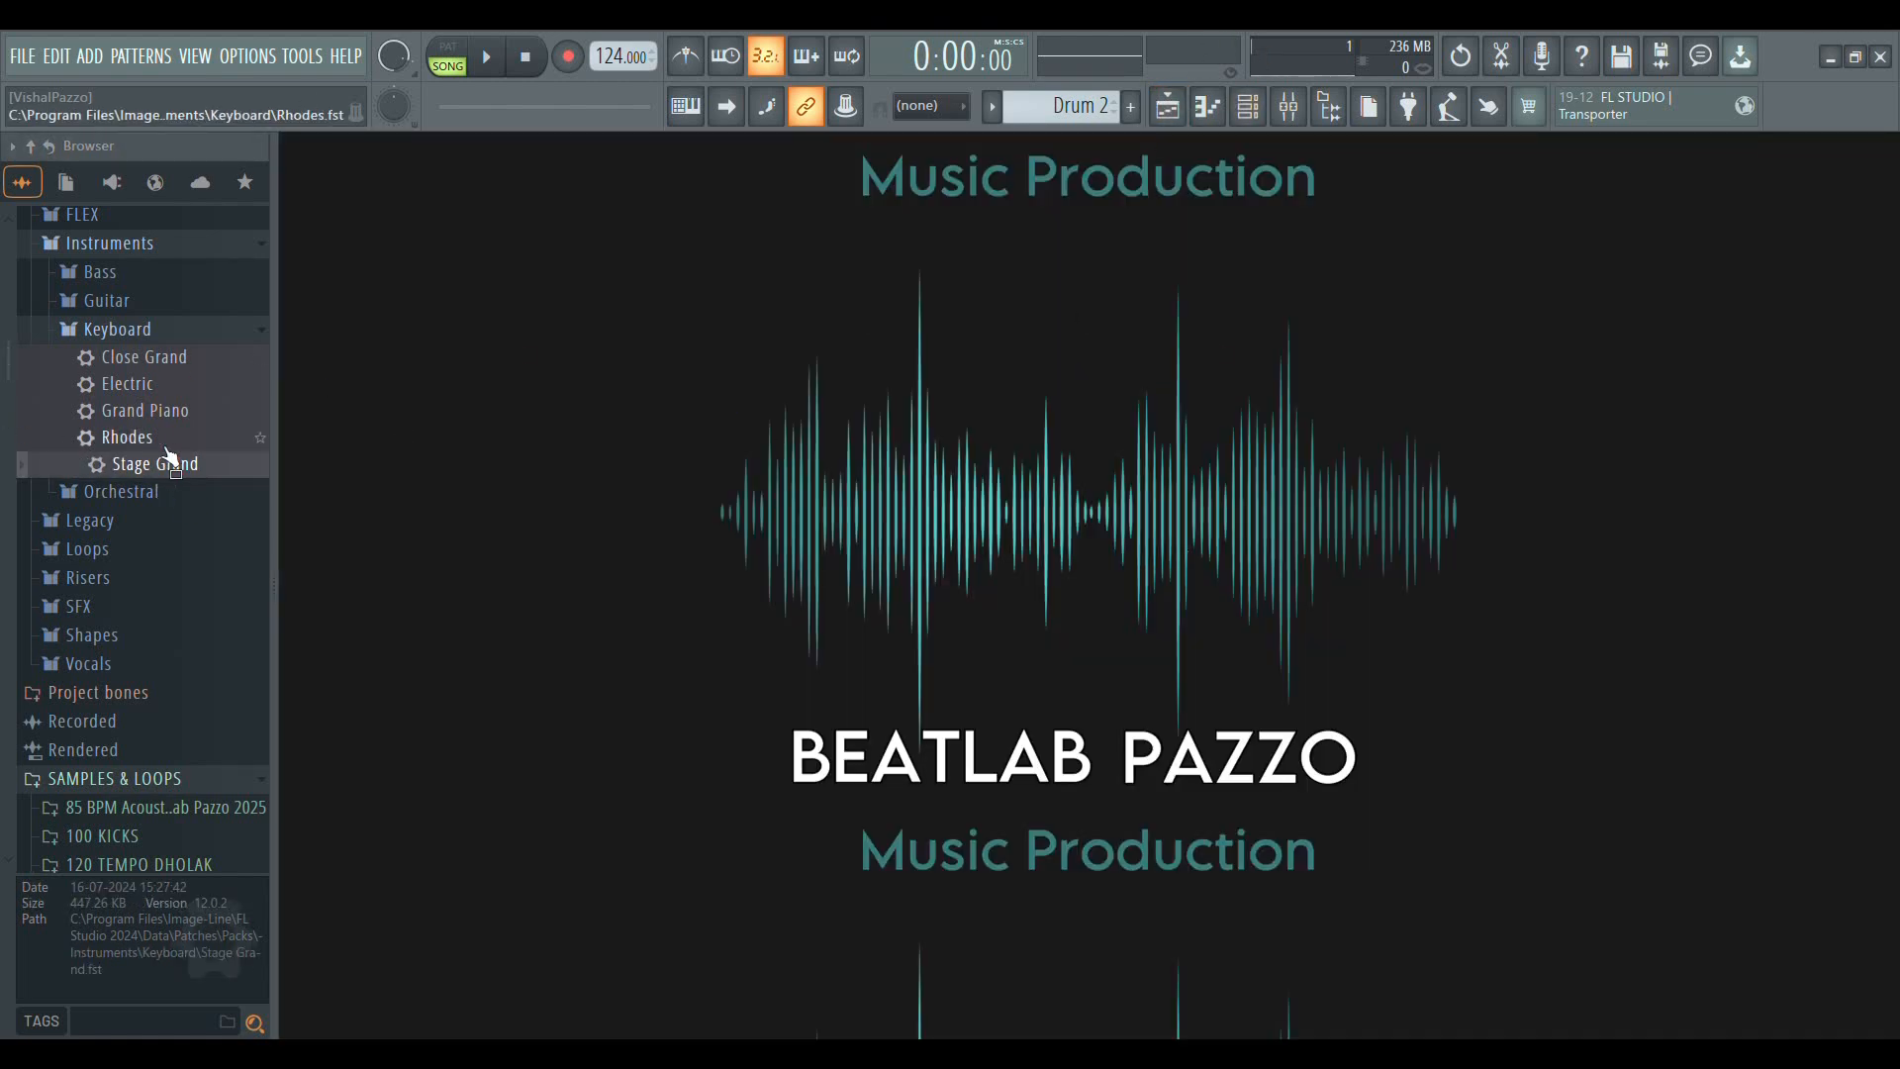
pyautogui.click(1248, 106)
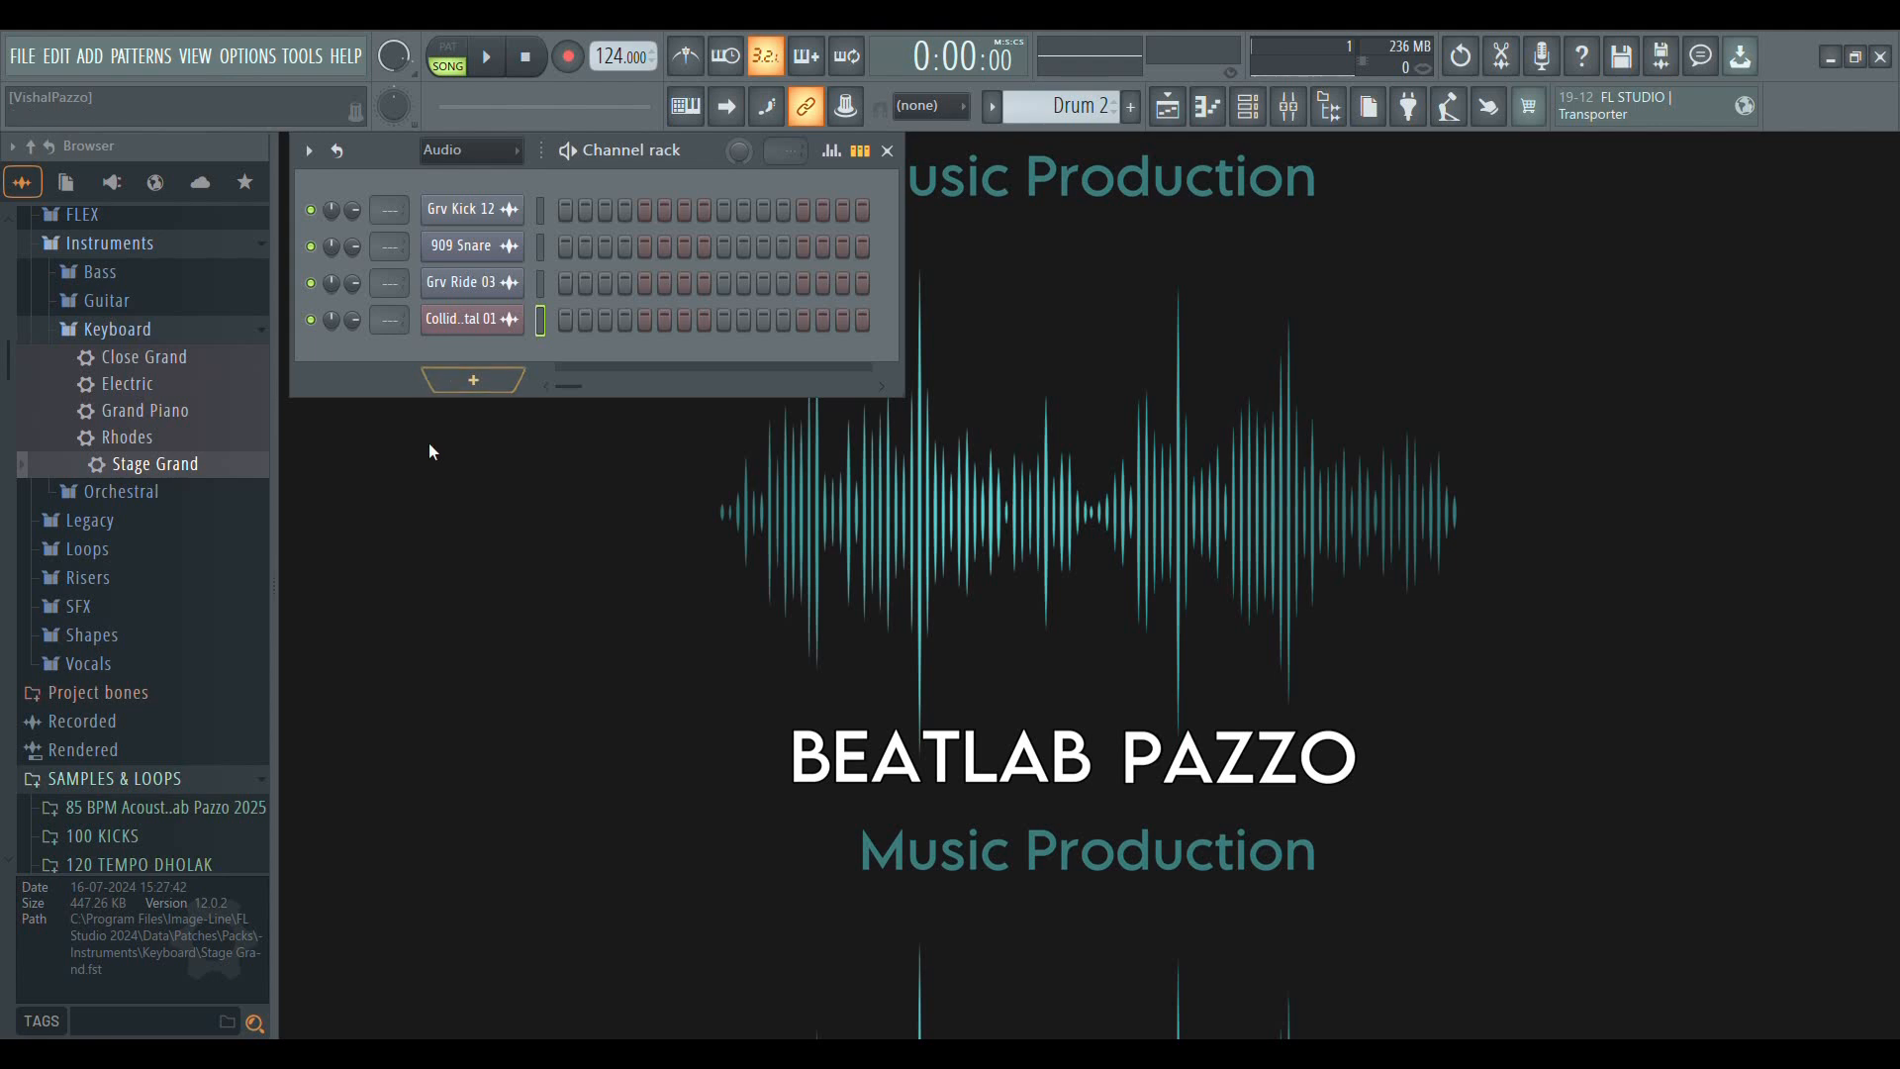
pyautogui.click(1131, 106)
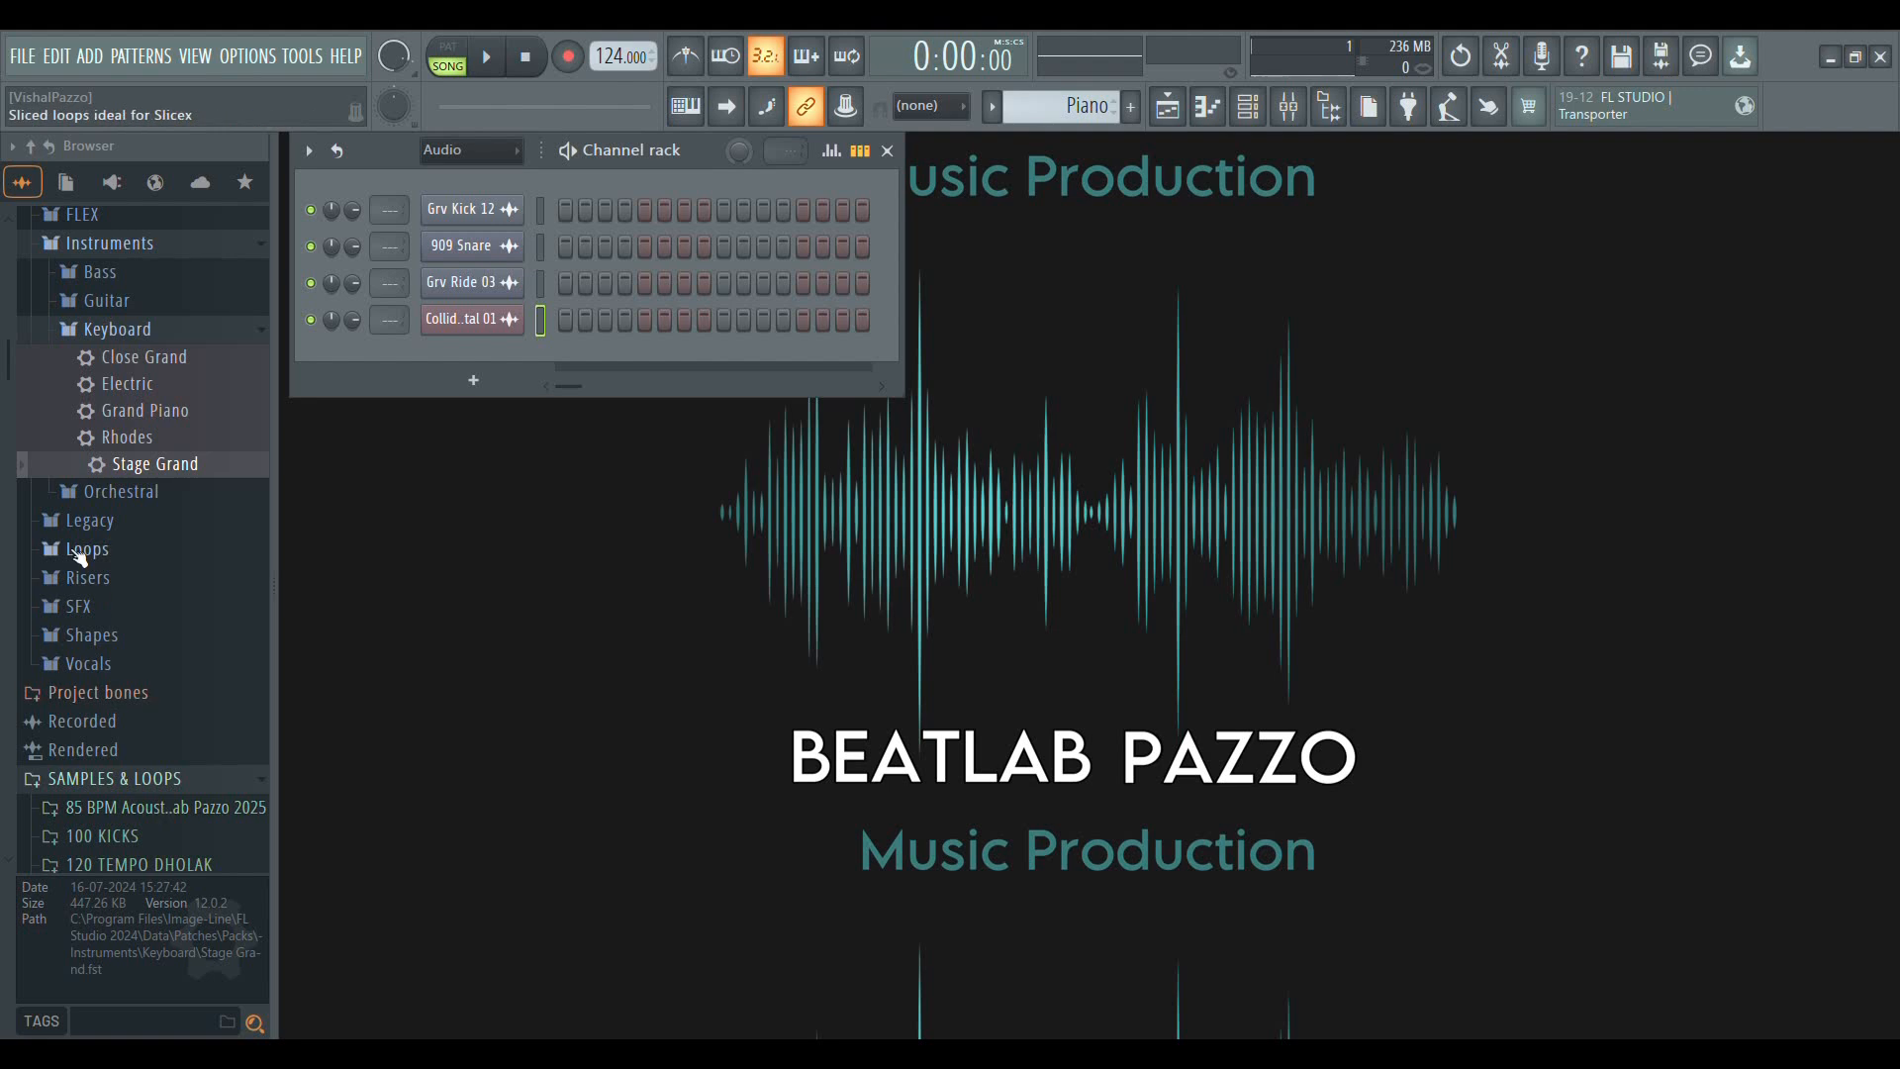
# Load the Stage Grand keyboard preset as a new channel in the channel rack and move its plugin window fully into view
pyautogui.moveTo(148, 469); pyautogui.dragTo(507, 710)
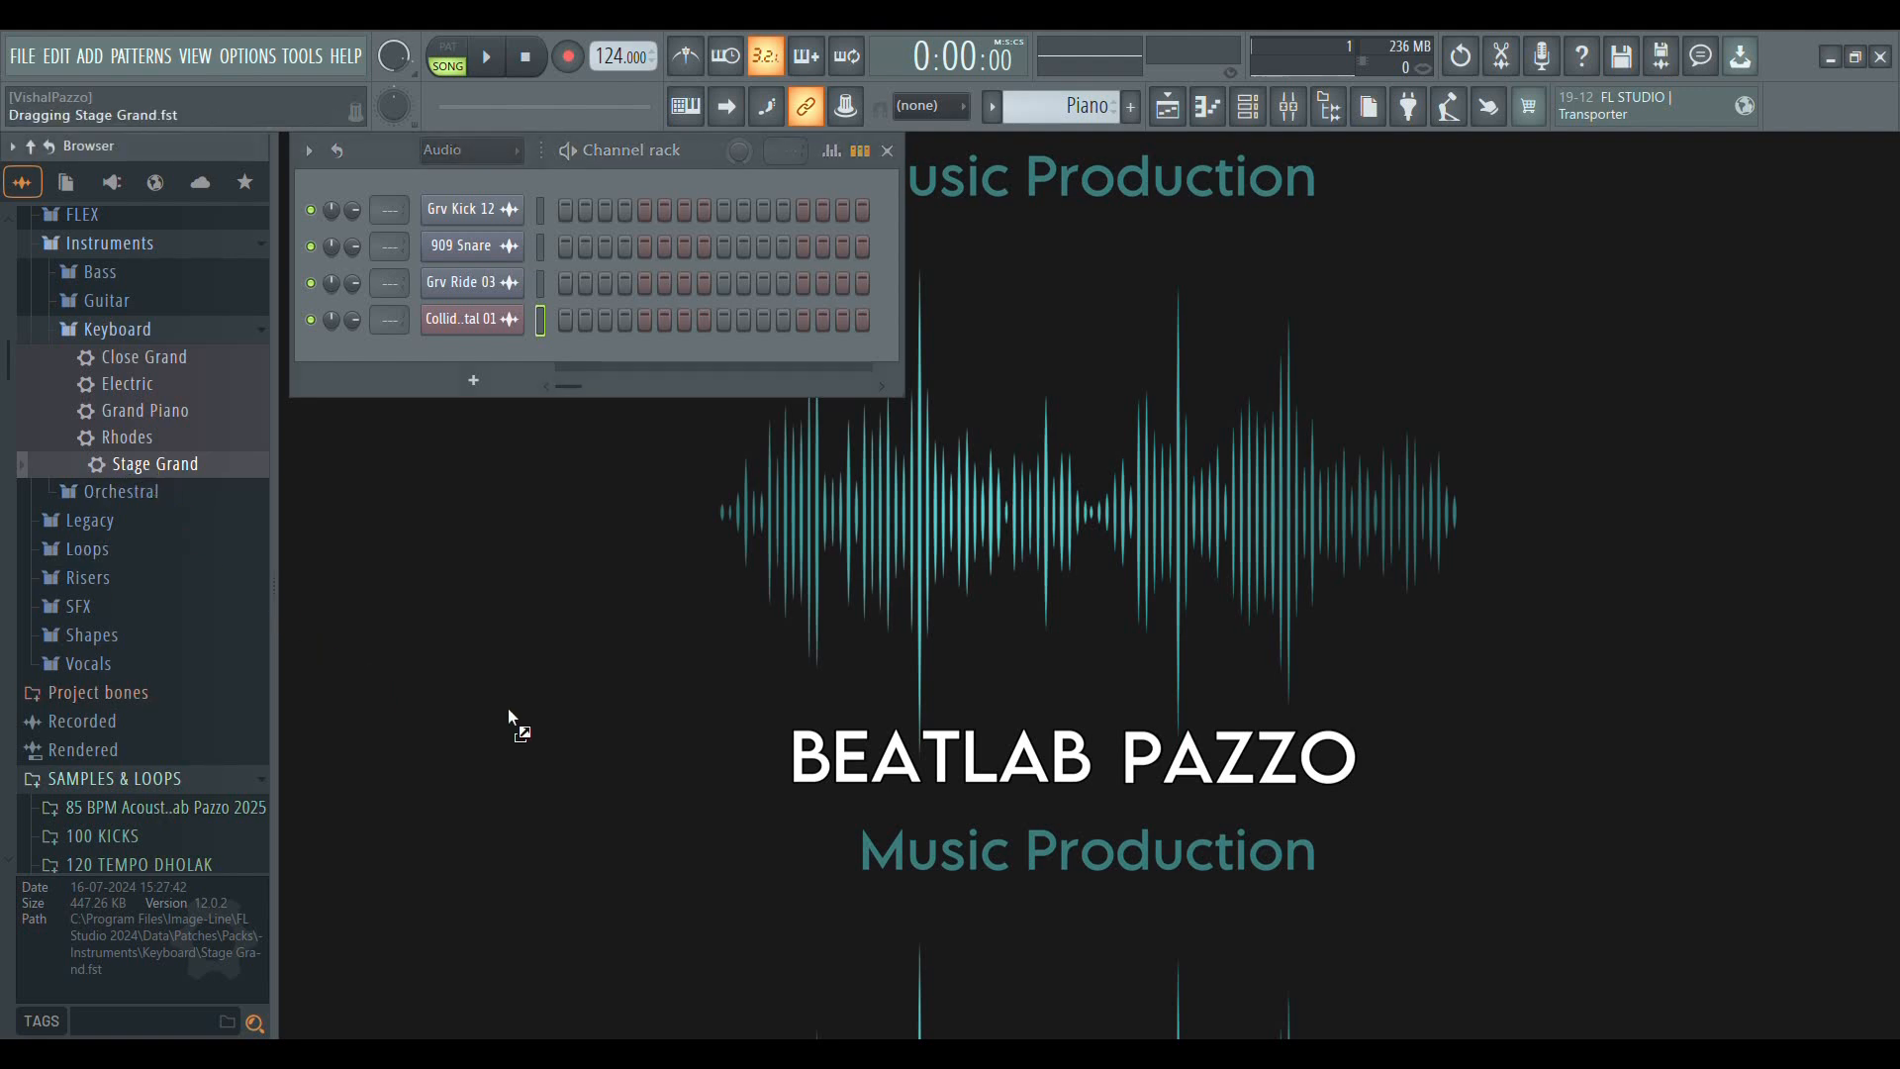
pyautogui.moveTo(712, 681); pyautogui.dragTo(489, 385)
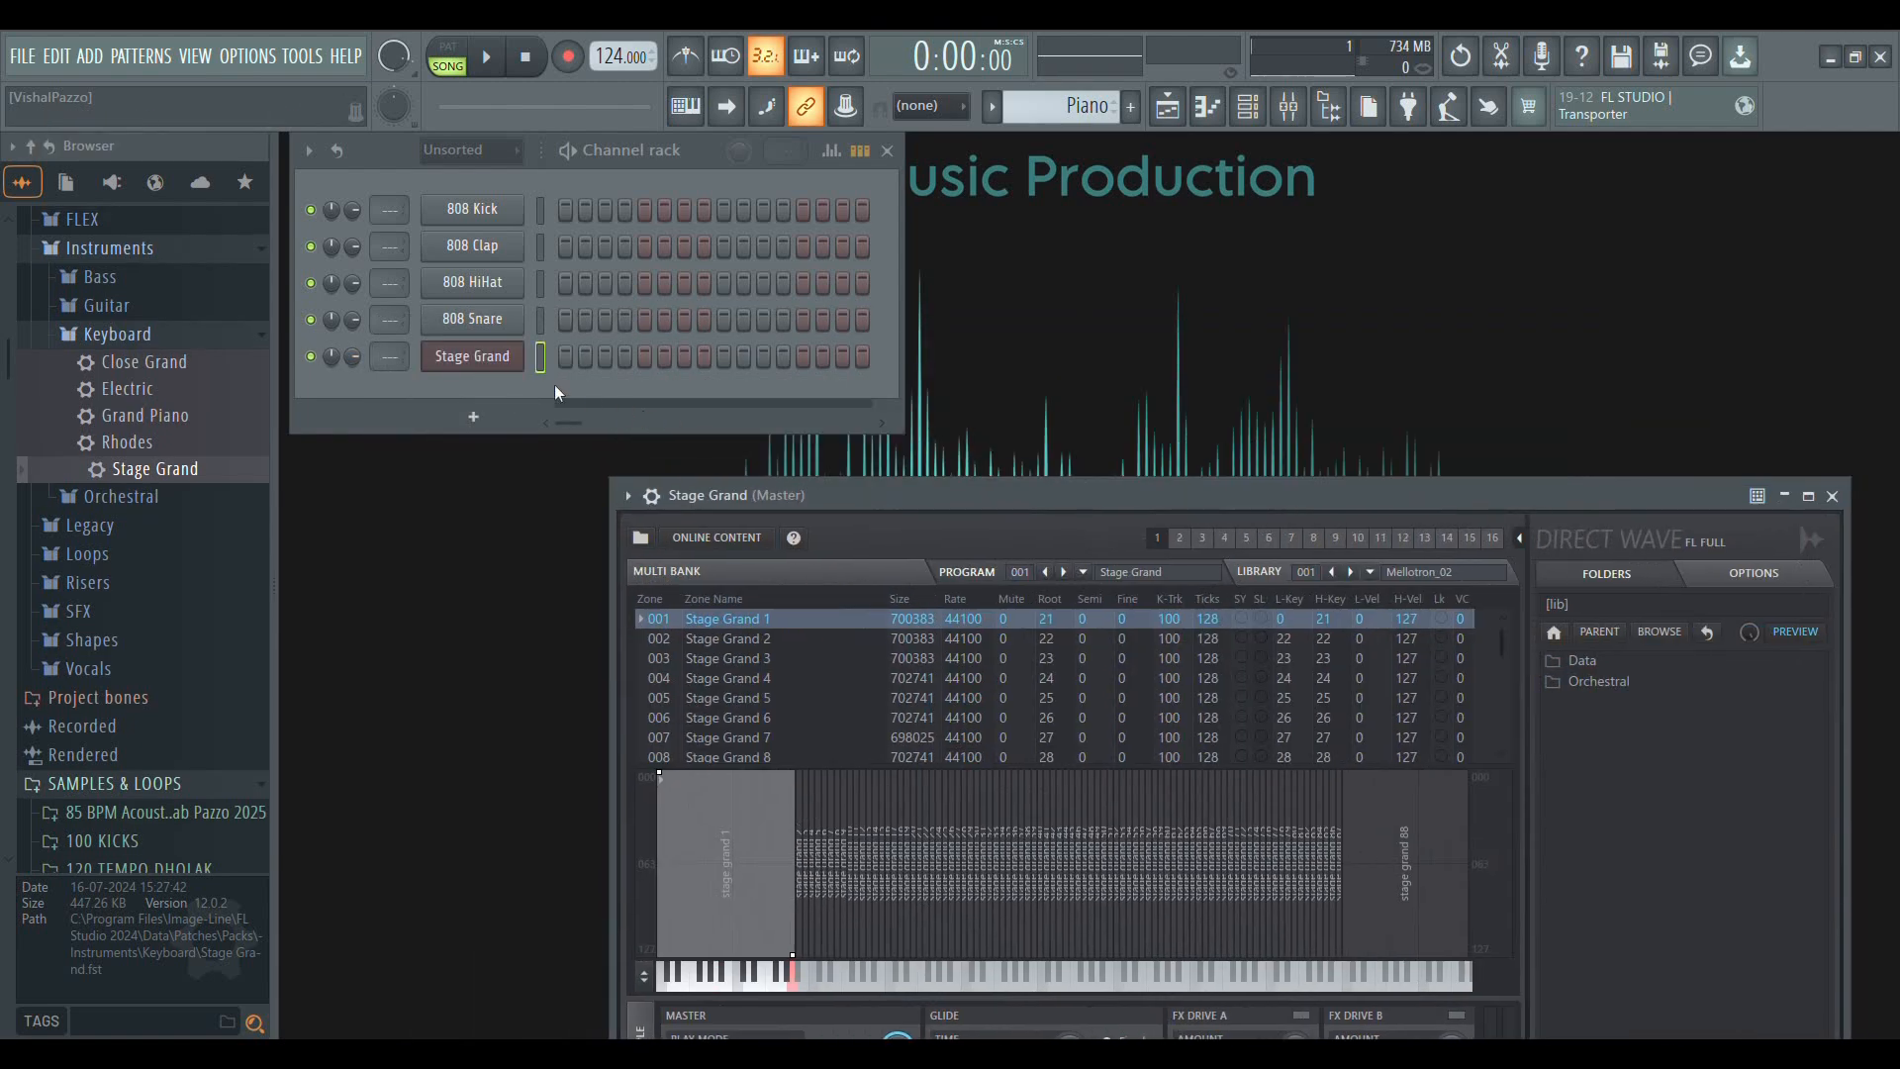
pyautogui.moveTo(875, 489); pyautogui.dragTo(651, 176)
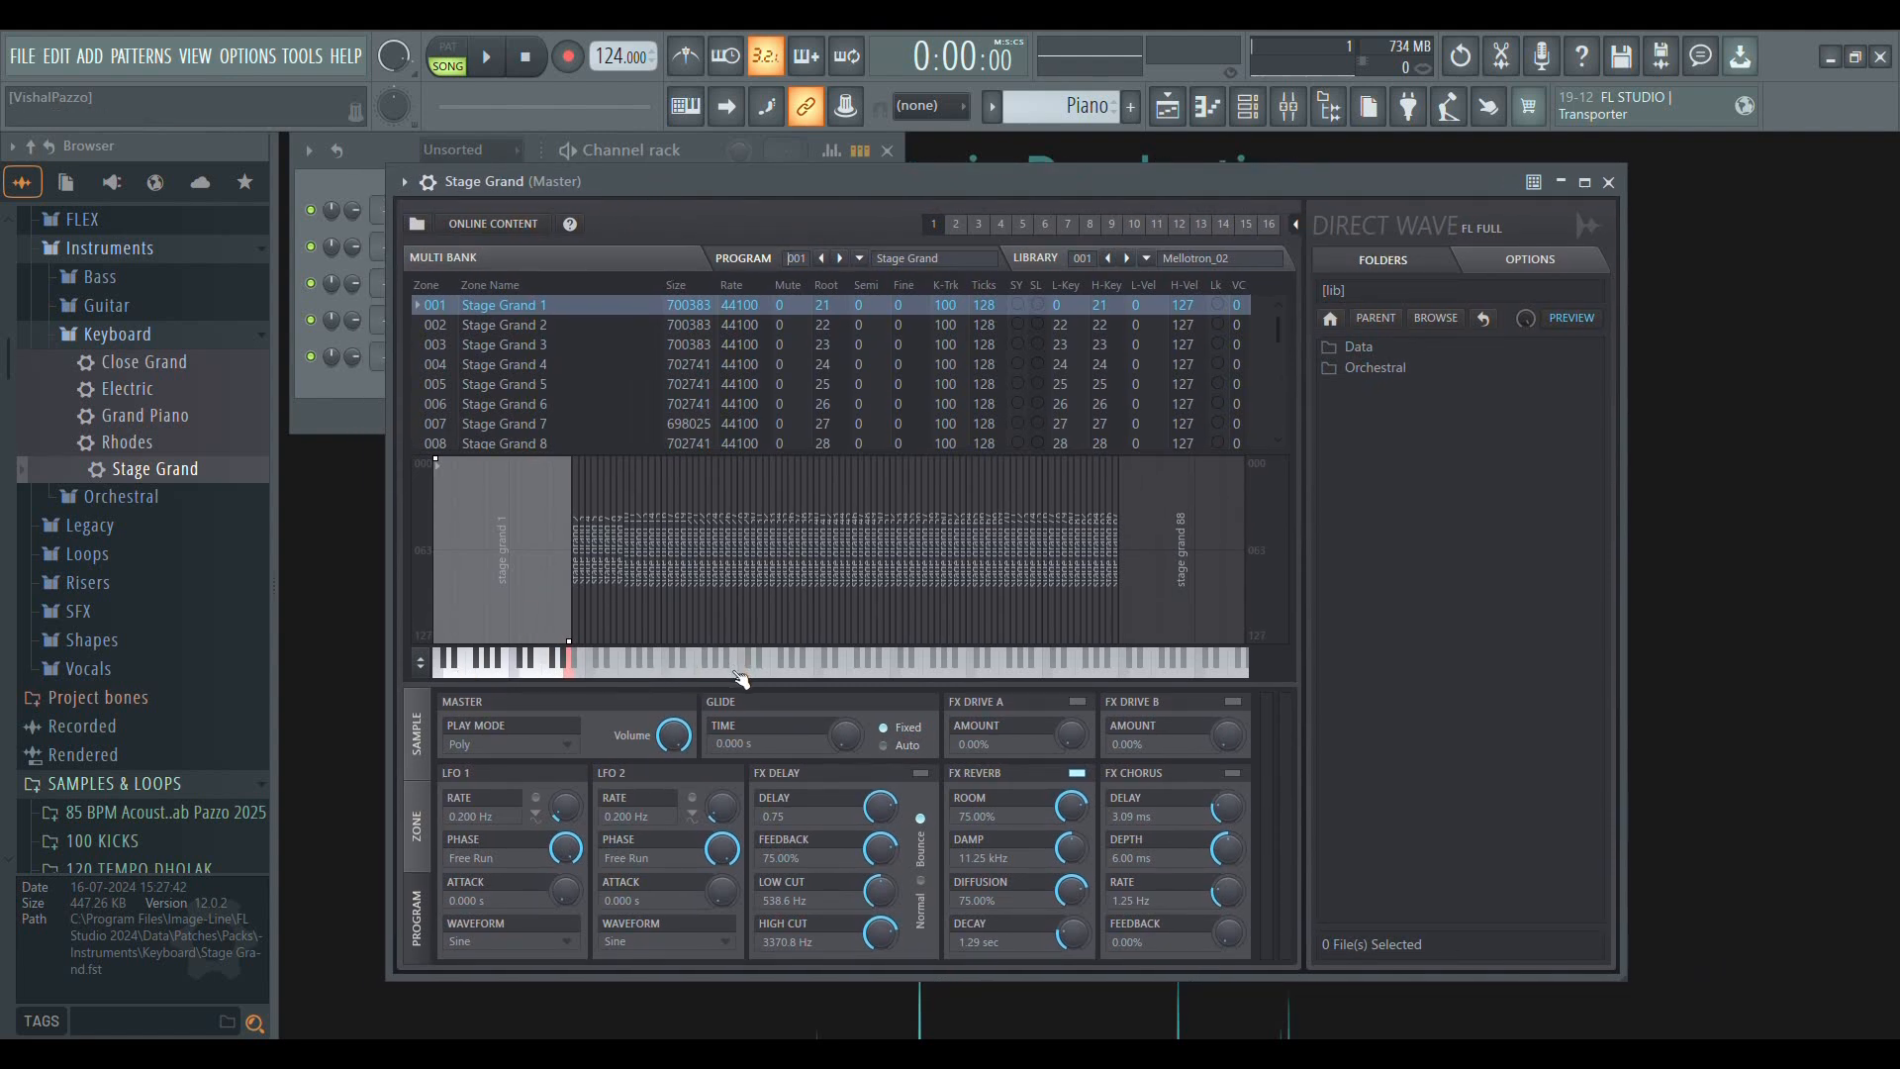
# Audition low, middle and high notes on the Stage Grand's on-screen keyboard and close the plugin window
pyautogui.click(772, 679)
pyautogui.click(798, 678)
pyautogui.click(891, 678)
pyautogui.click(987, 676)
pyautogui.click(901, 674)
pyautogui.click(825, 677)
pyautogui.click(582, 672)
pyautogui.click(501, 666)
pyautogui.click(615, 677)
pyautogui.moveTo(1482, 182); pyautogui.dragTo(1376, 203)
pyautogui.click(1502, 203)
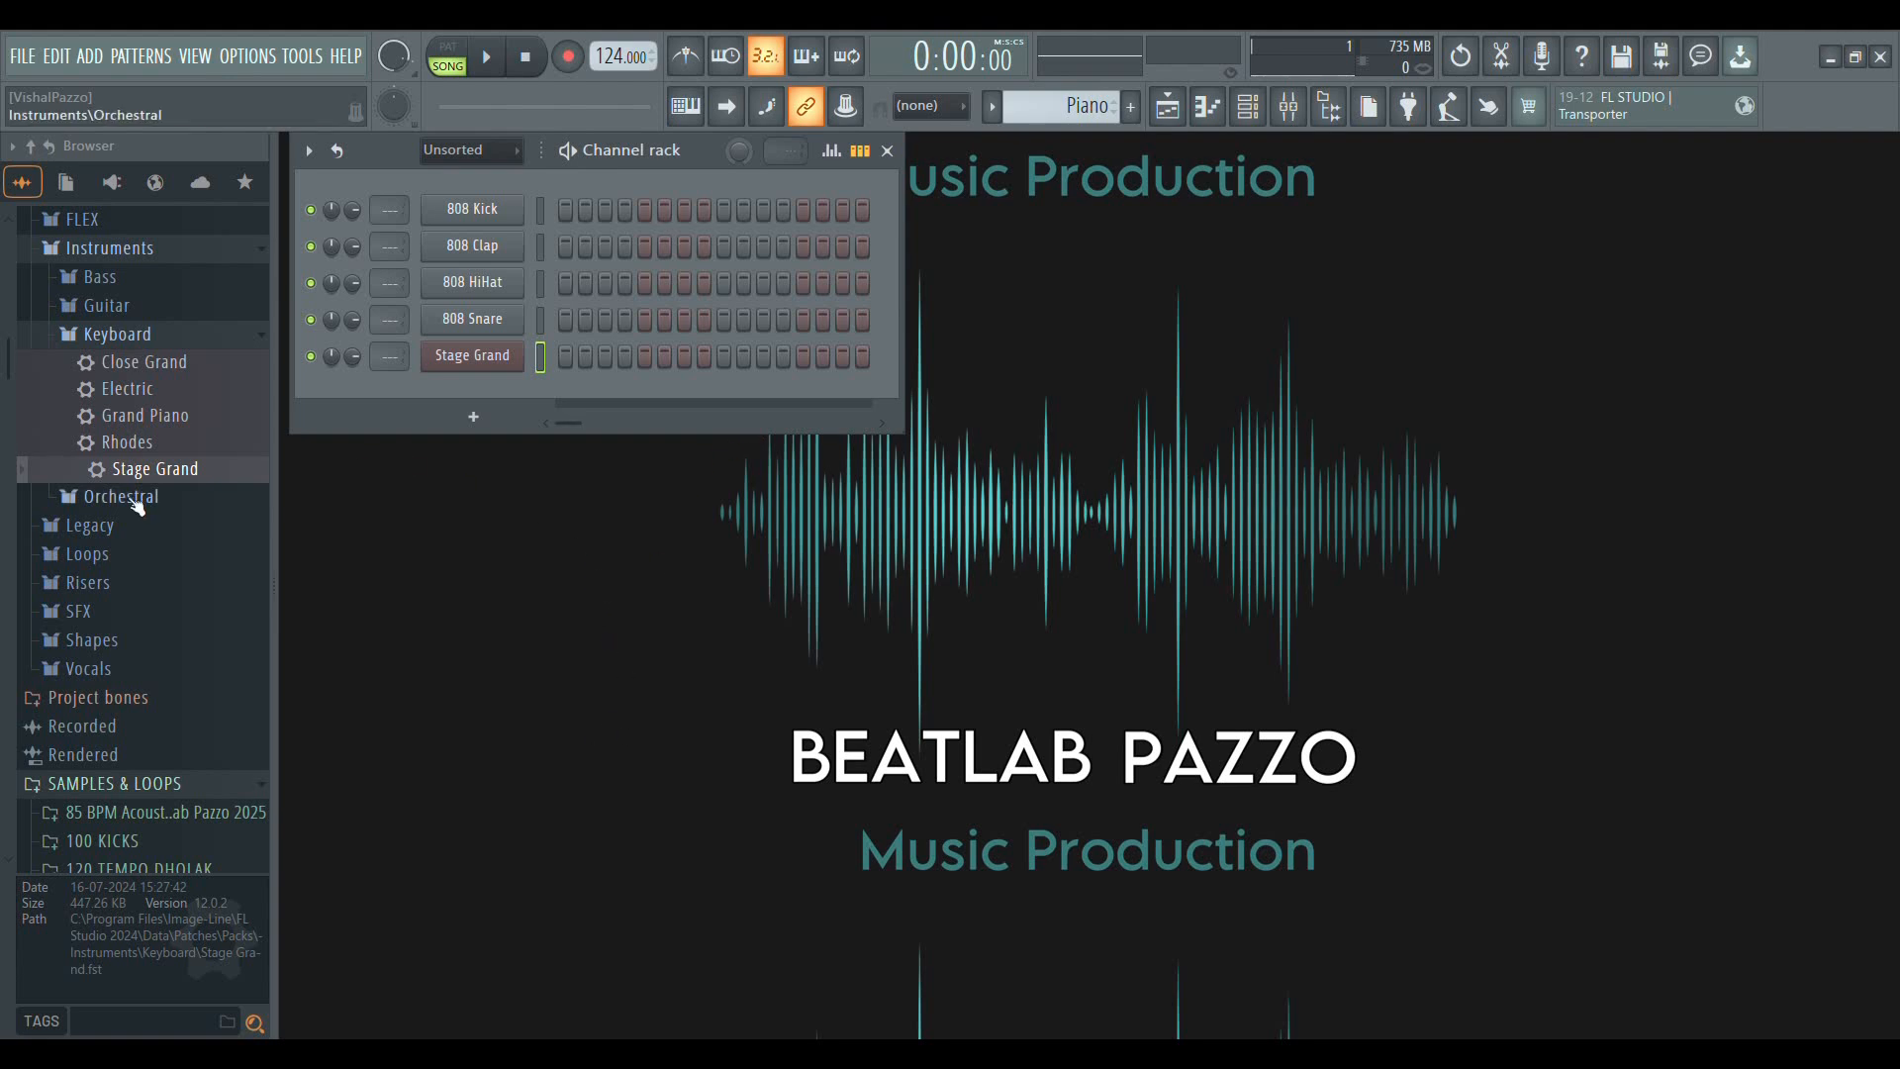
# Collapse the Keyboard folder in the browser's Instruments pack
pyautogui.scroll(2, 135, 587)
pyautogui.scroll(2, 136, 586)
pyautogui.click(120, 657)
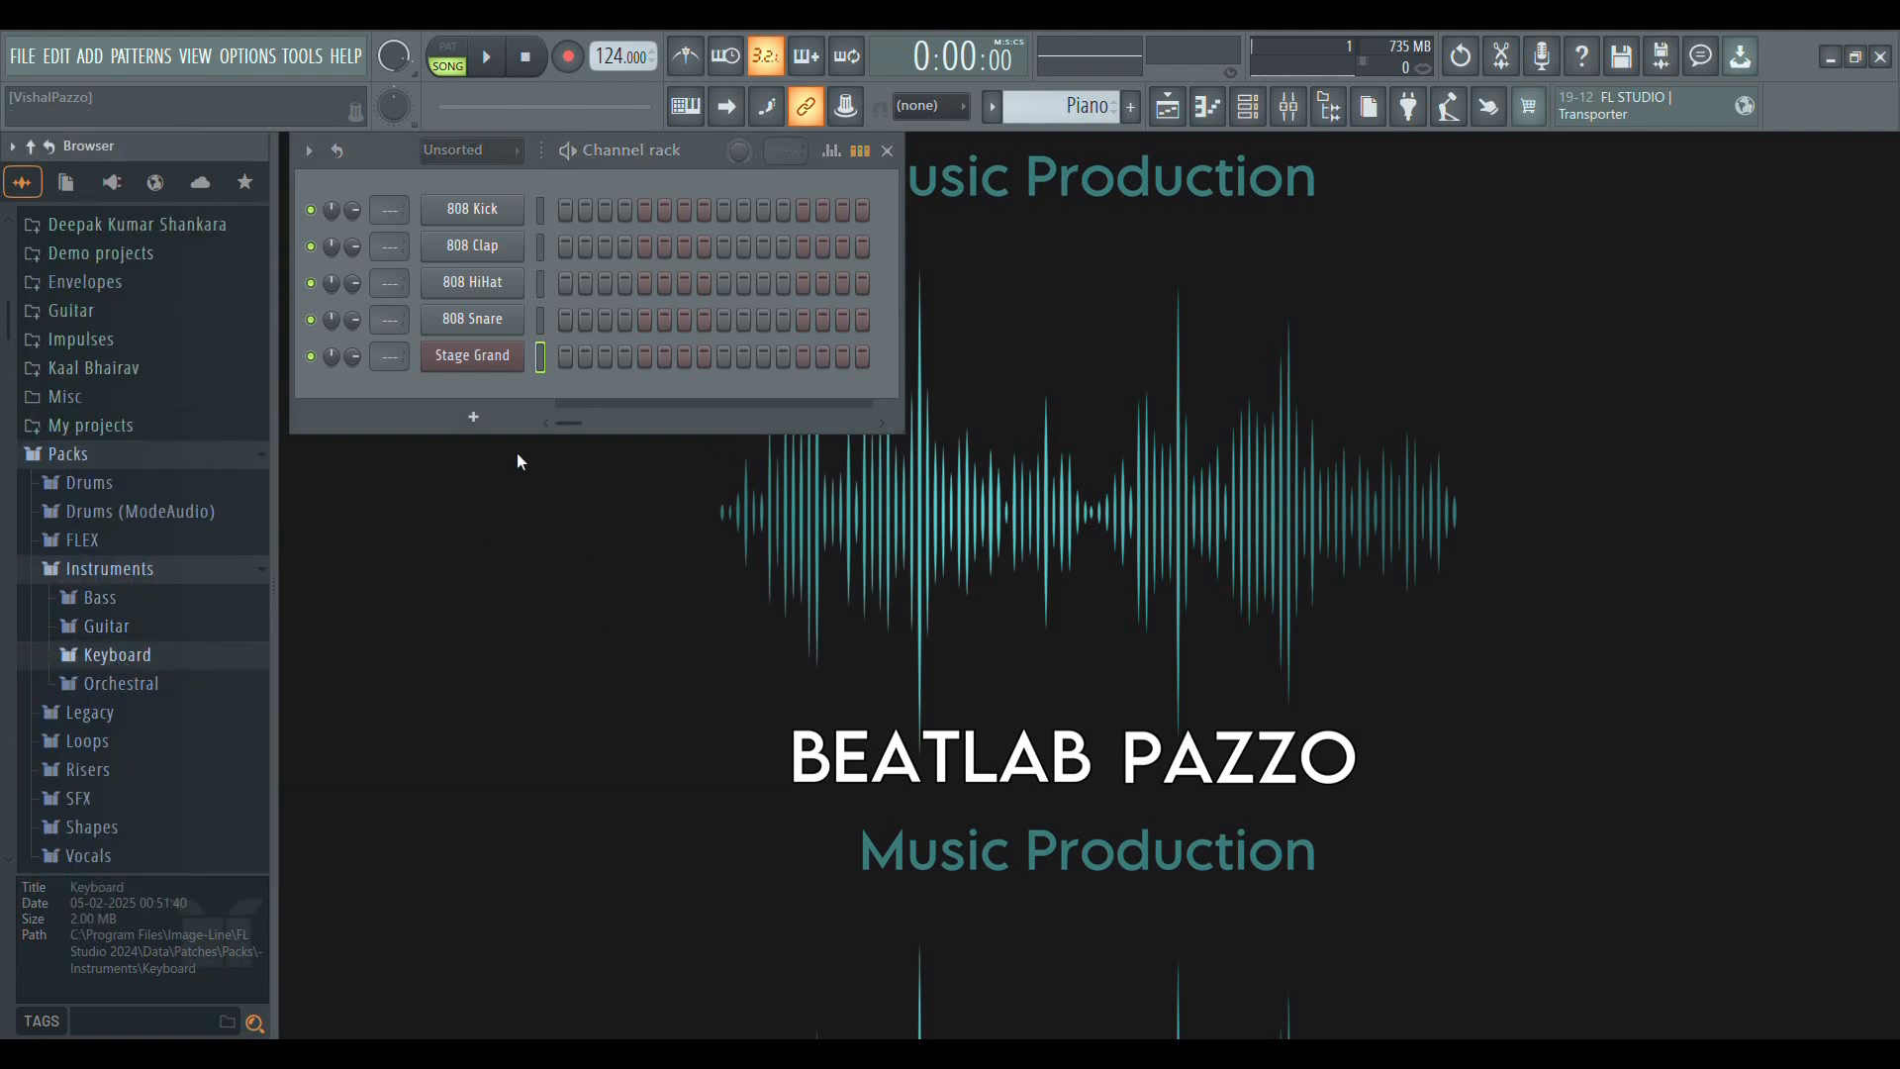
# Show the playlist again and place a Piano pattern clip at bar 1 of Track 3
pyautogui.click(1167, 107)
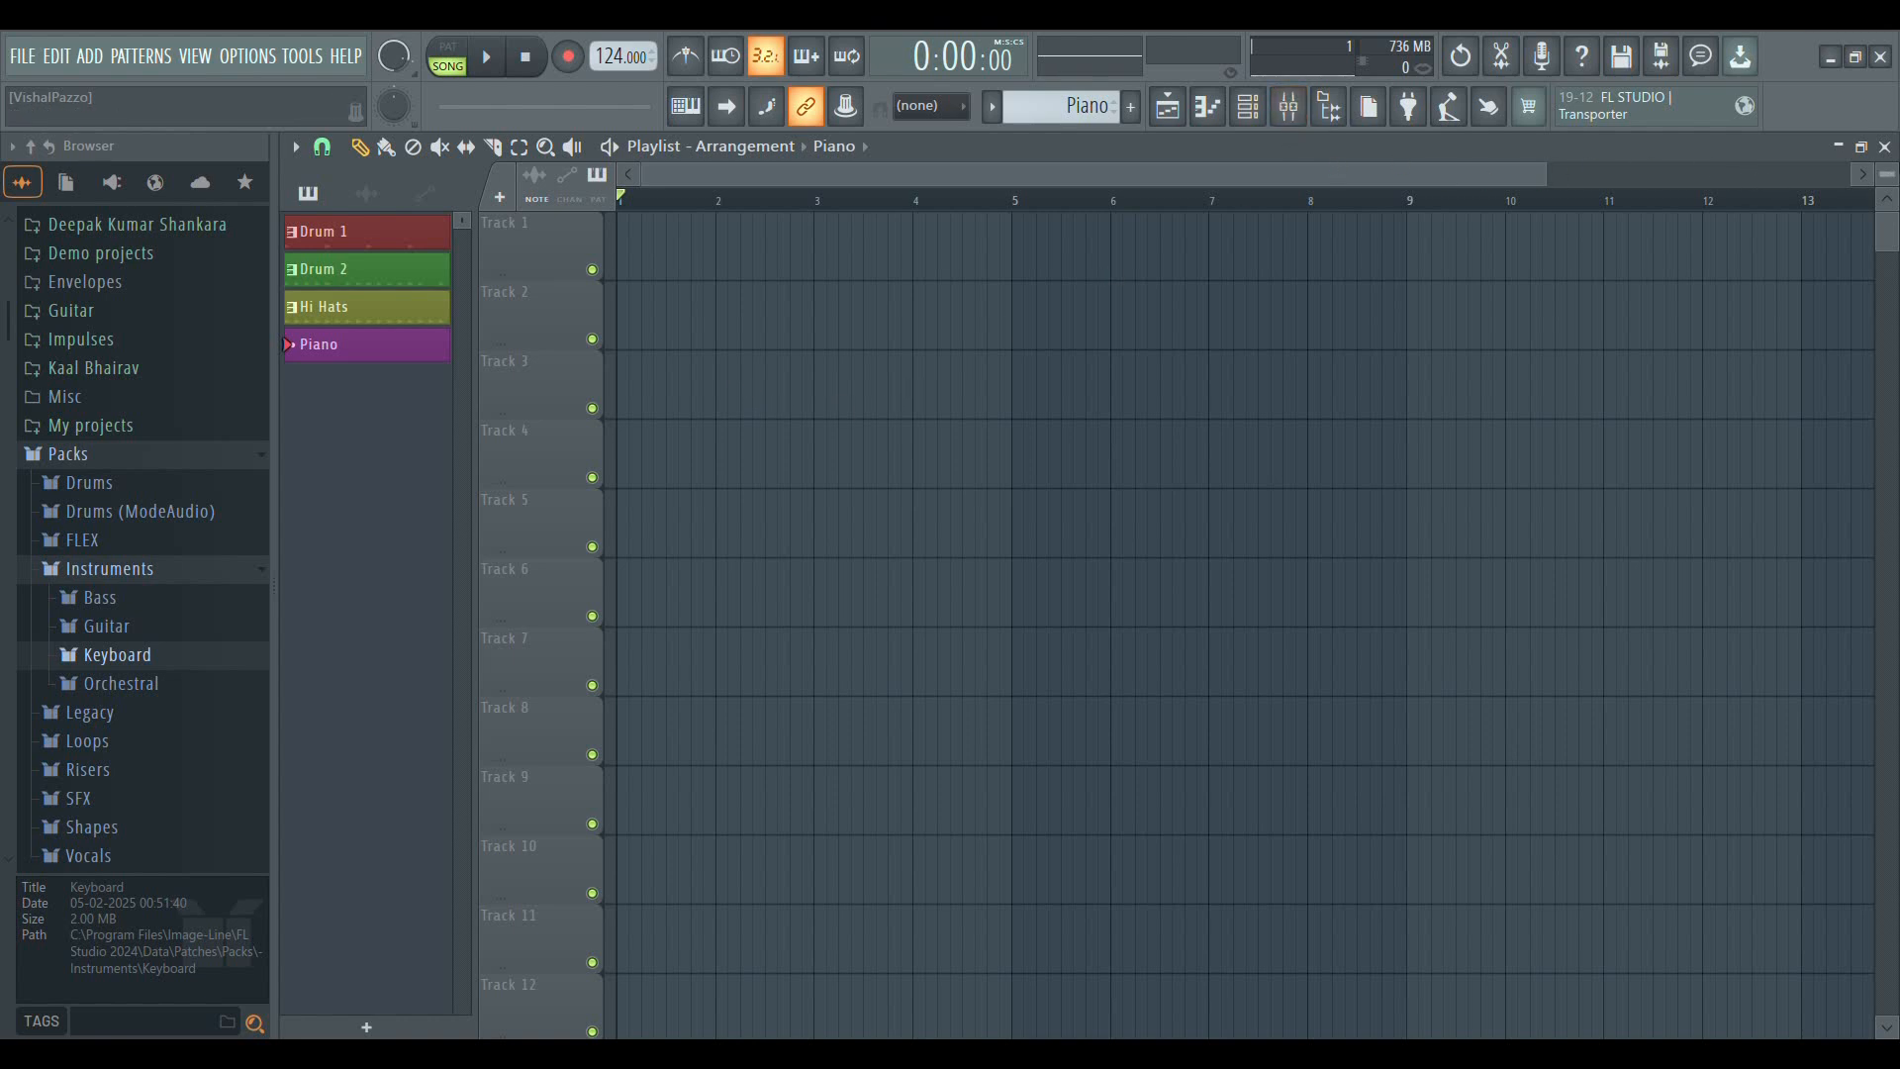
pyautogui.click(1885, 147)
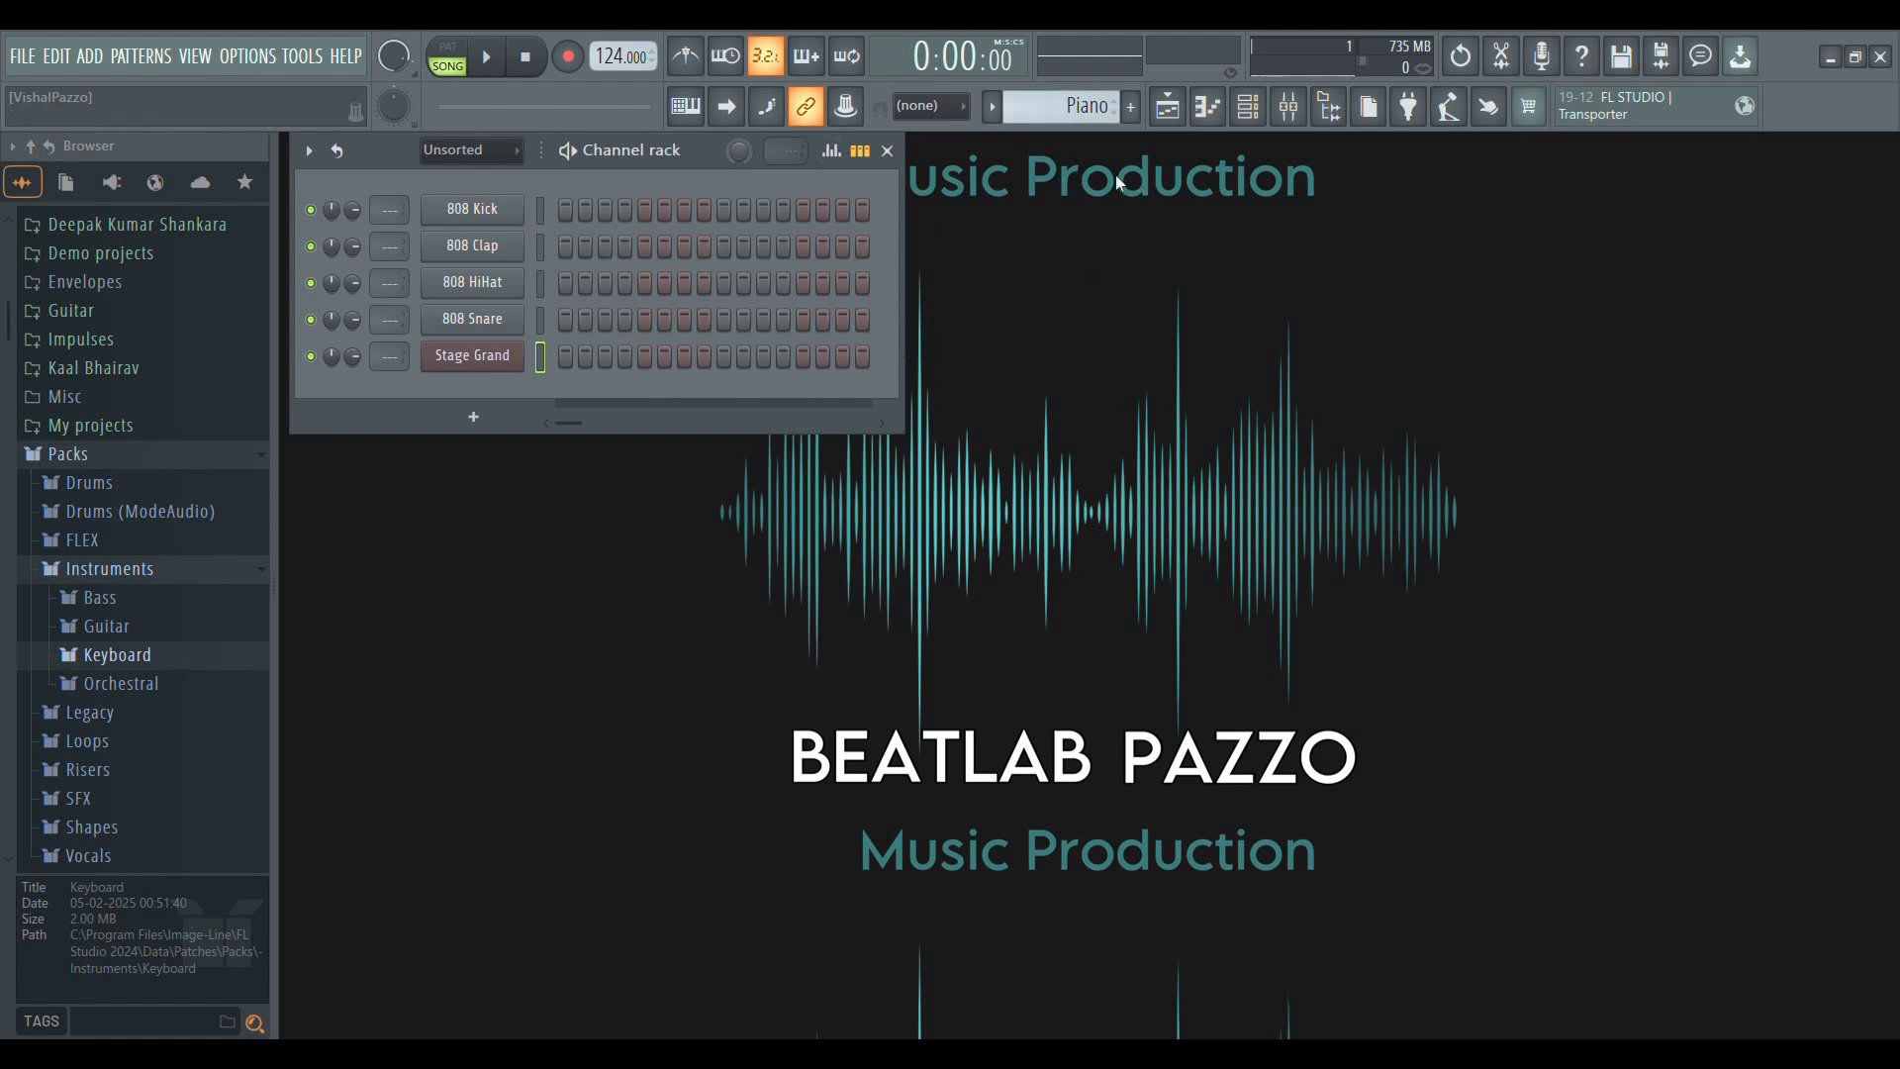
pyautogui.click(1167, 107)
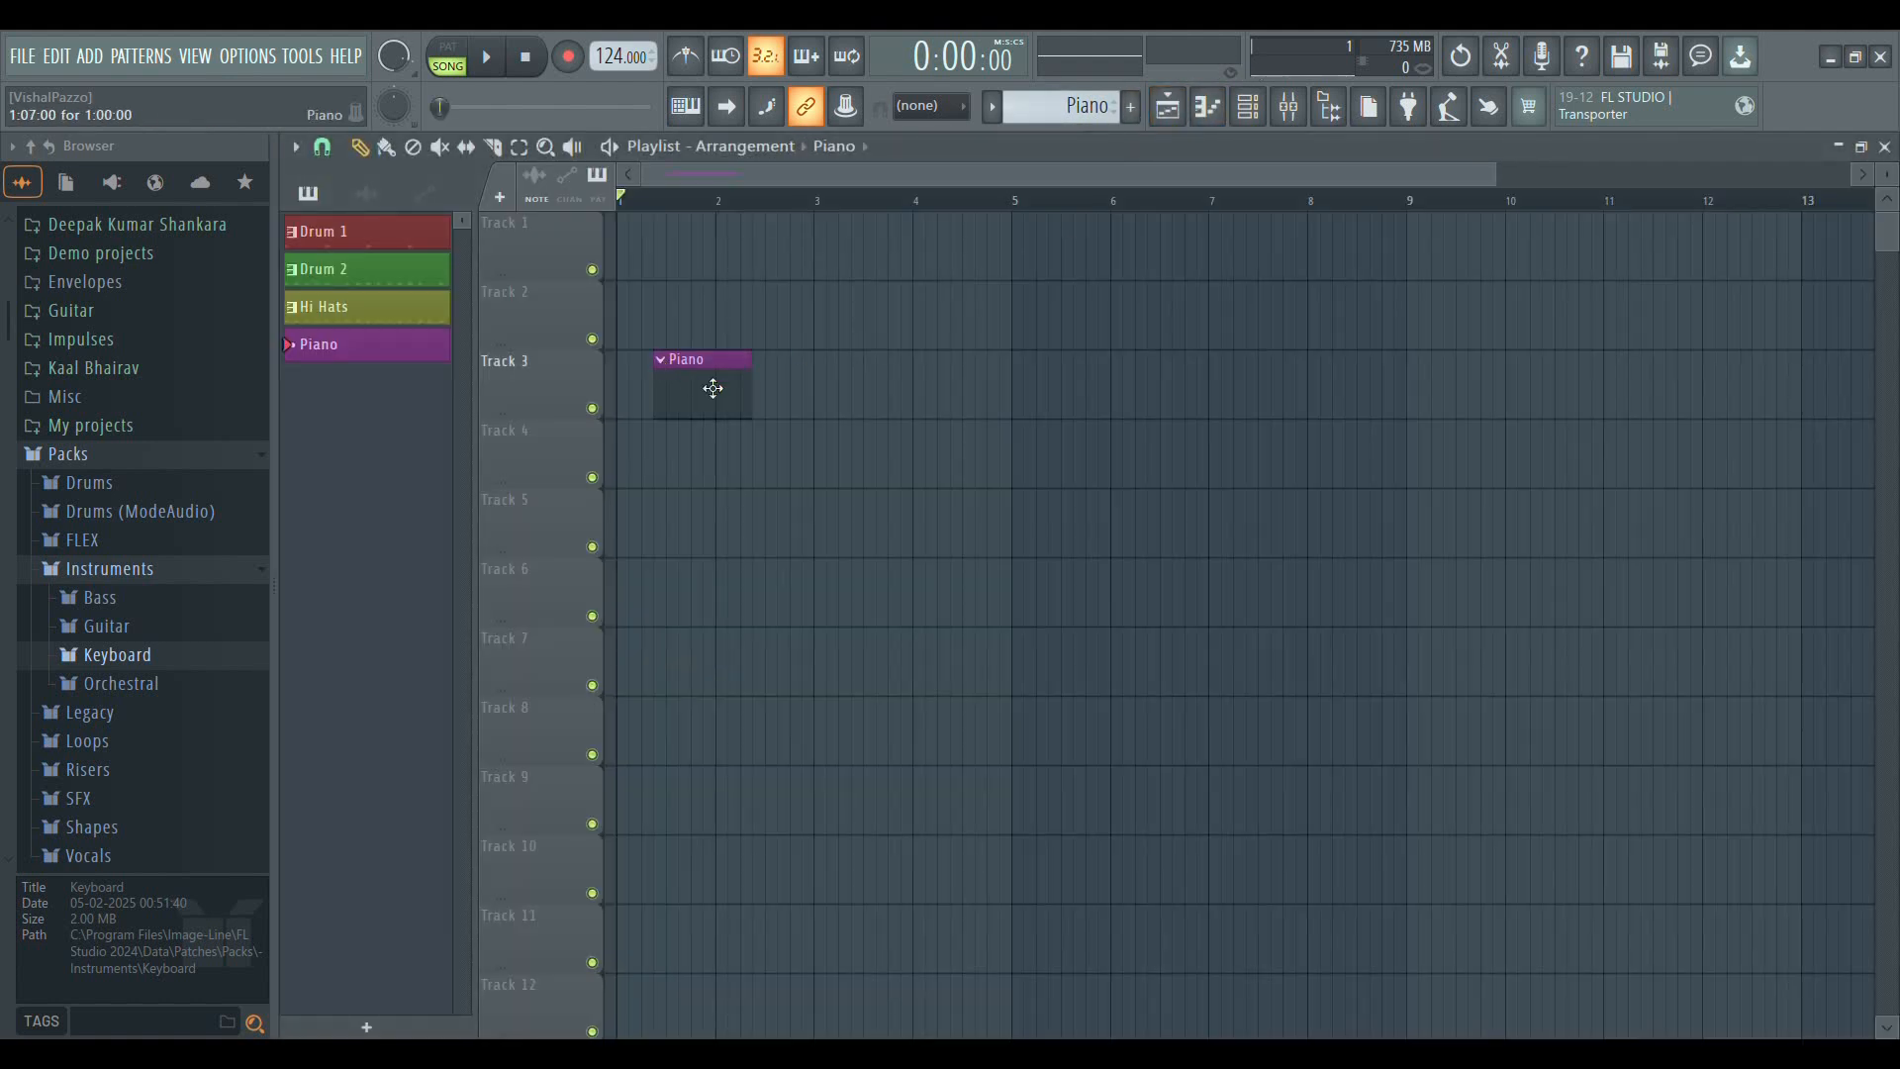
pyautogui.moveTo(730, 402); pyautogui.dragTo(695, 403)
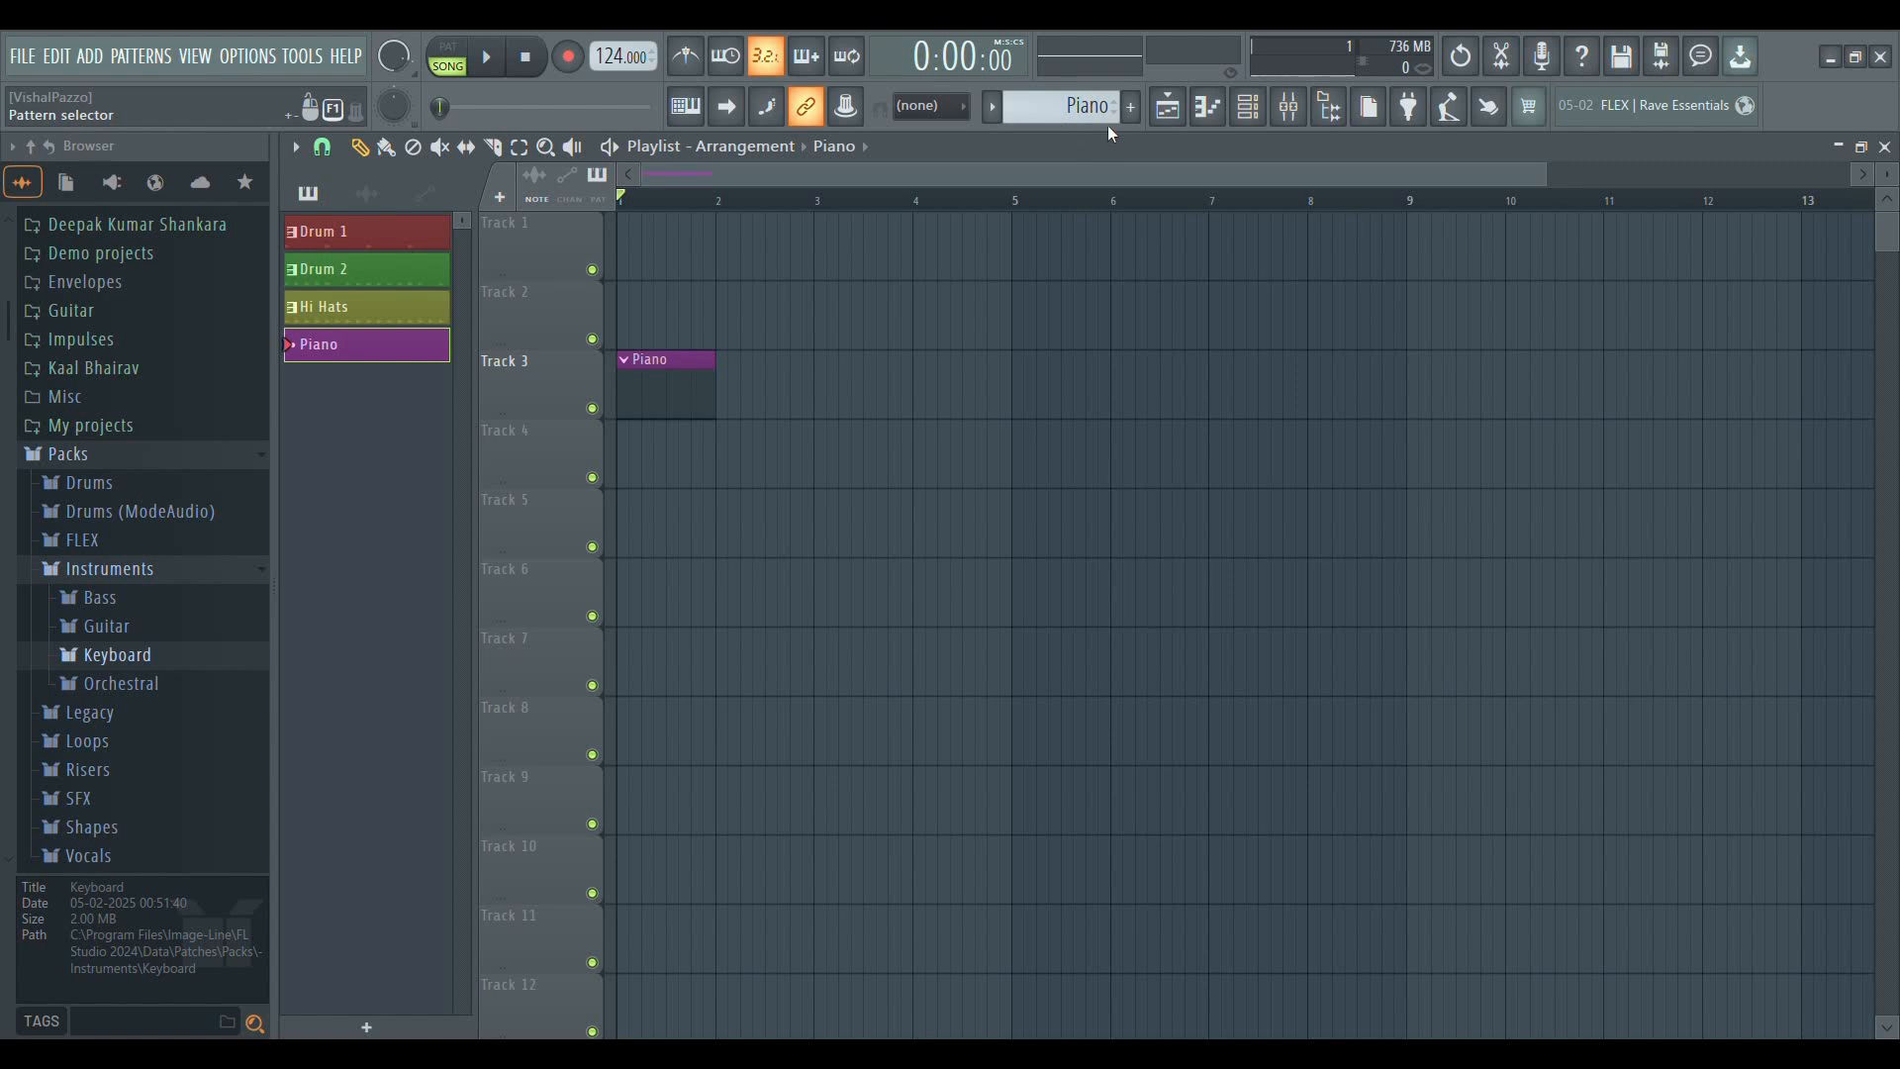
# Select the Drum 1 pattern, place its clip at bar 1 of Track 2 and delete the Piano clip
pyautogui.scroll(3, 1108, 123)
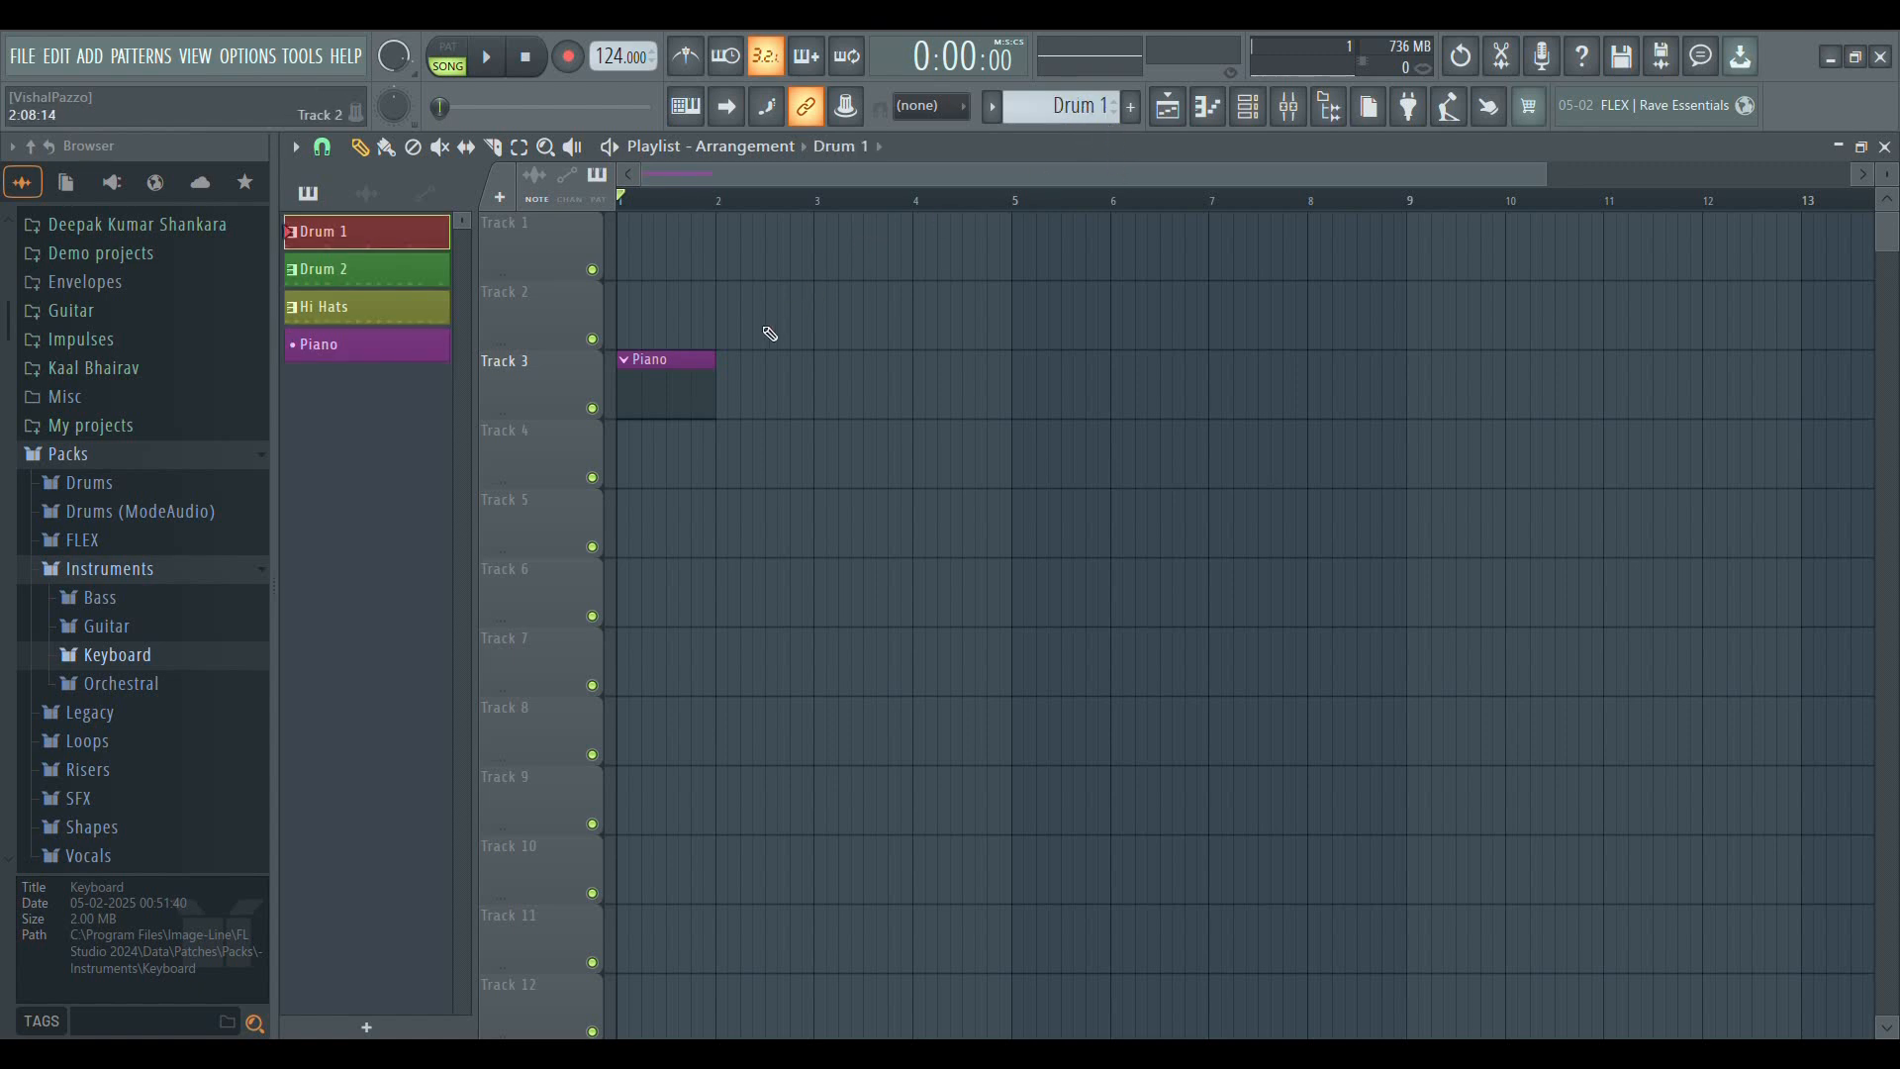
pyautogui.click(769, 334)
pyautogui.rightClick(675, 383)
pyautogui.moveTo(821, 334); pyautogui.dragTo(672, 333)
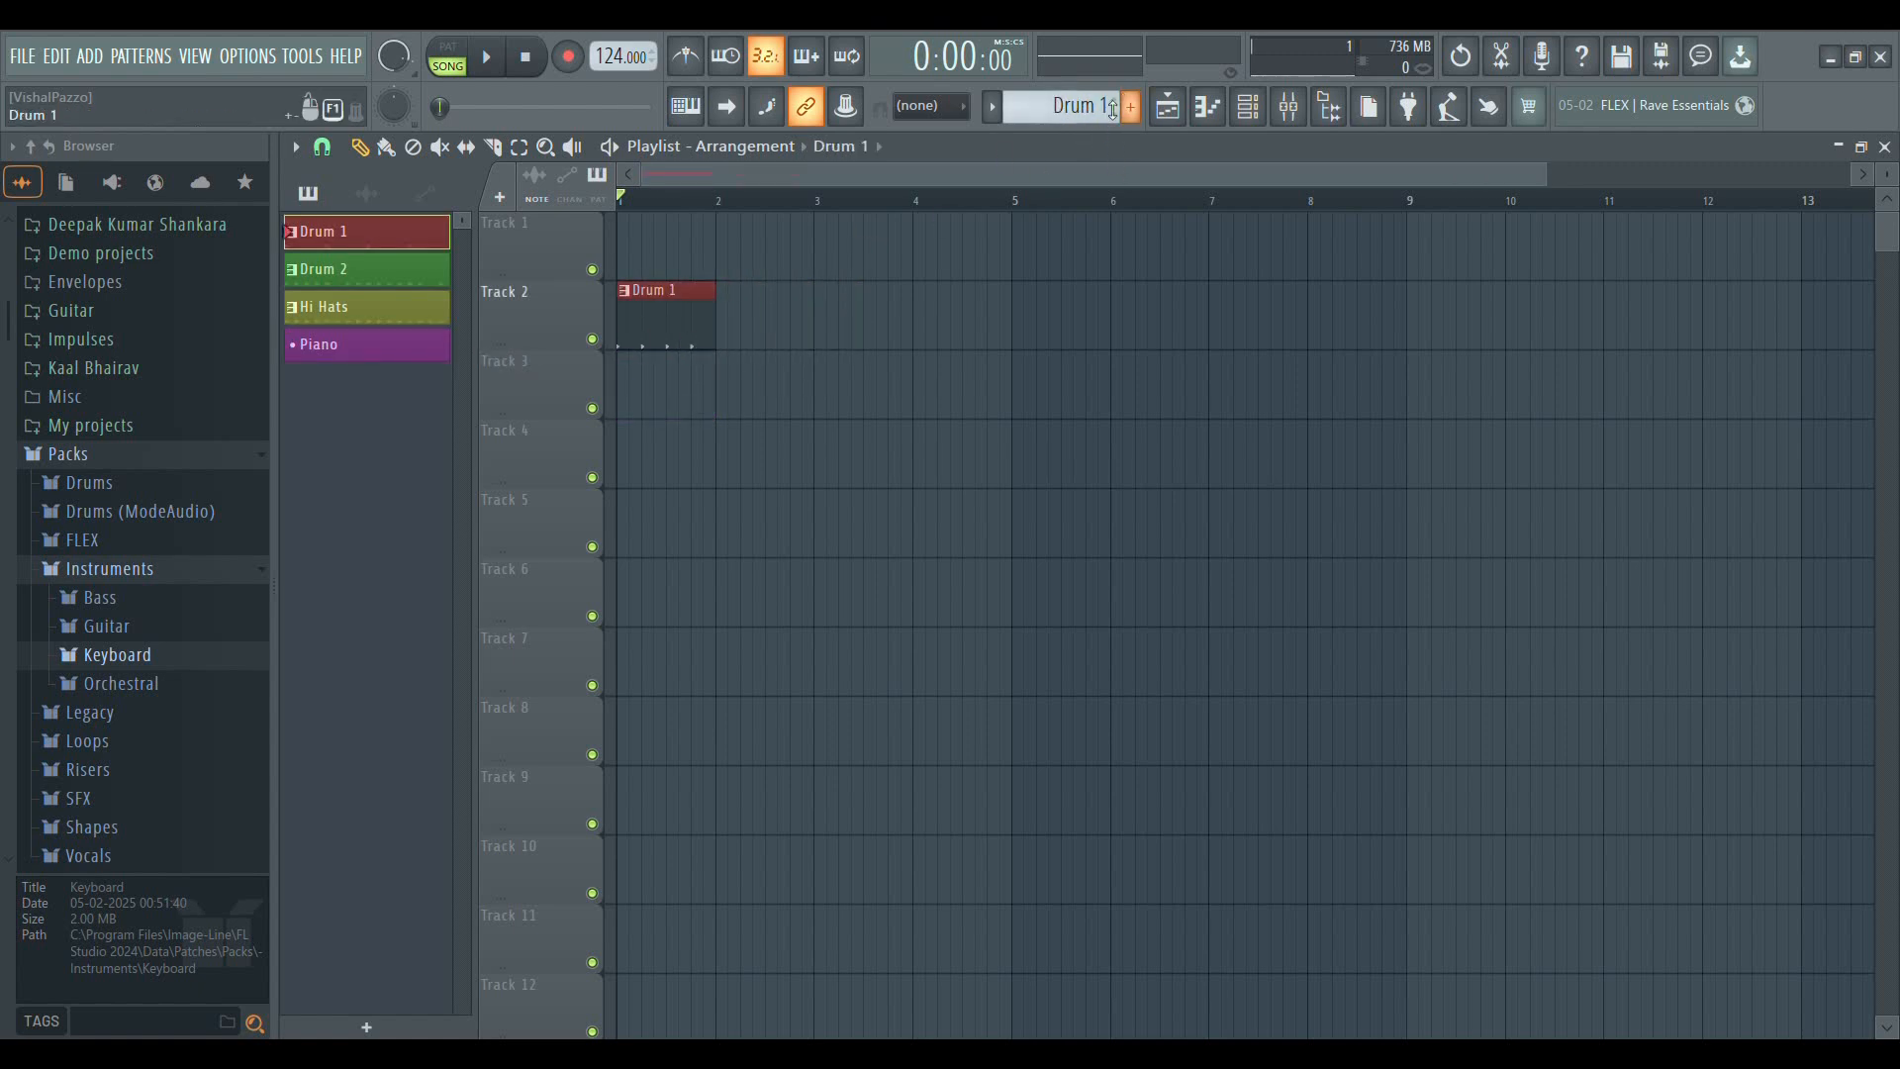
# Place a Drum 2 pattern clip at bar 2 and a Hi Hats pattern clip at bar 3 of Track 2
pyautogui.scroll(-1, 1112, 148)
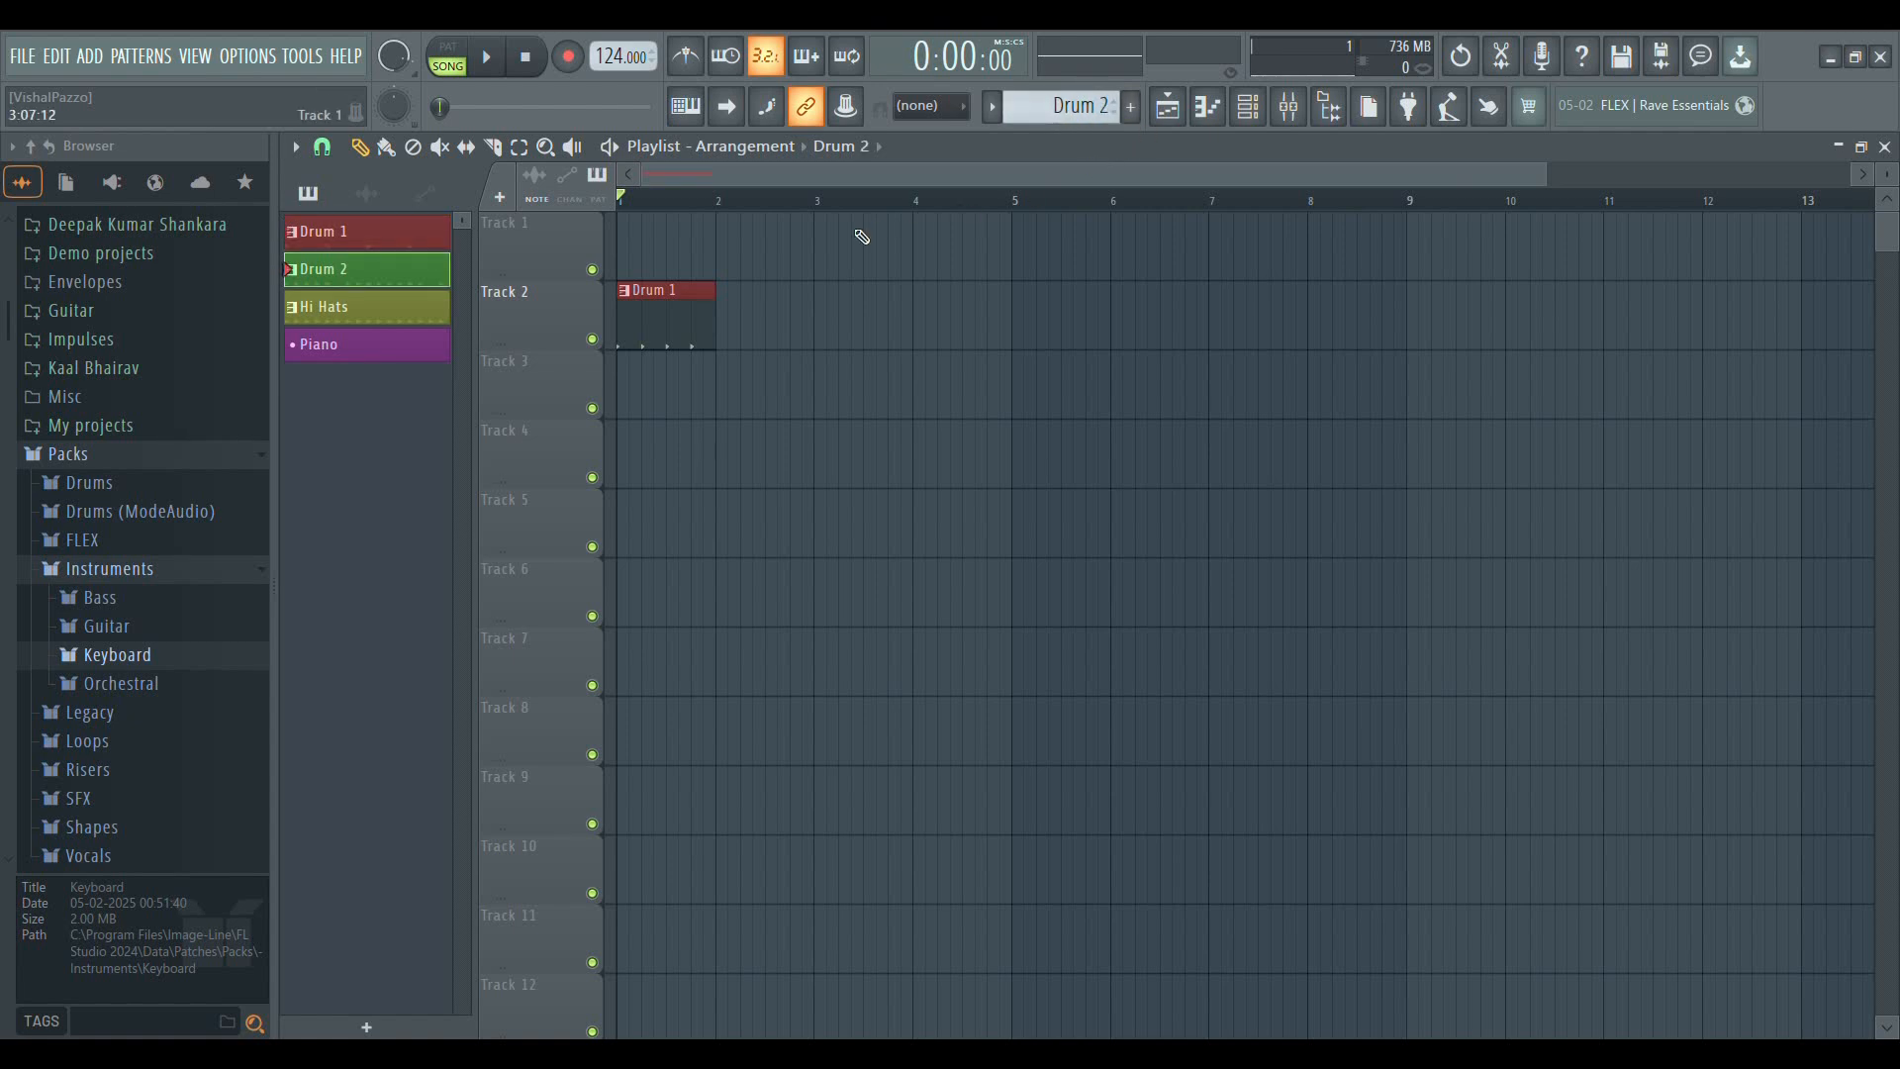
pyautogui.click(772, 322)
pyautogui.moveTo(852, 326); pyautogui.dragTo(804, 329)
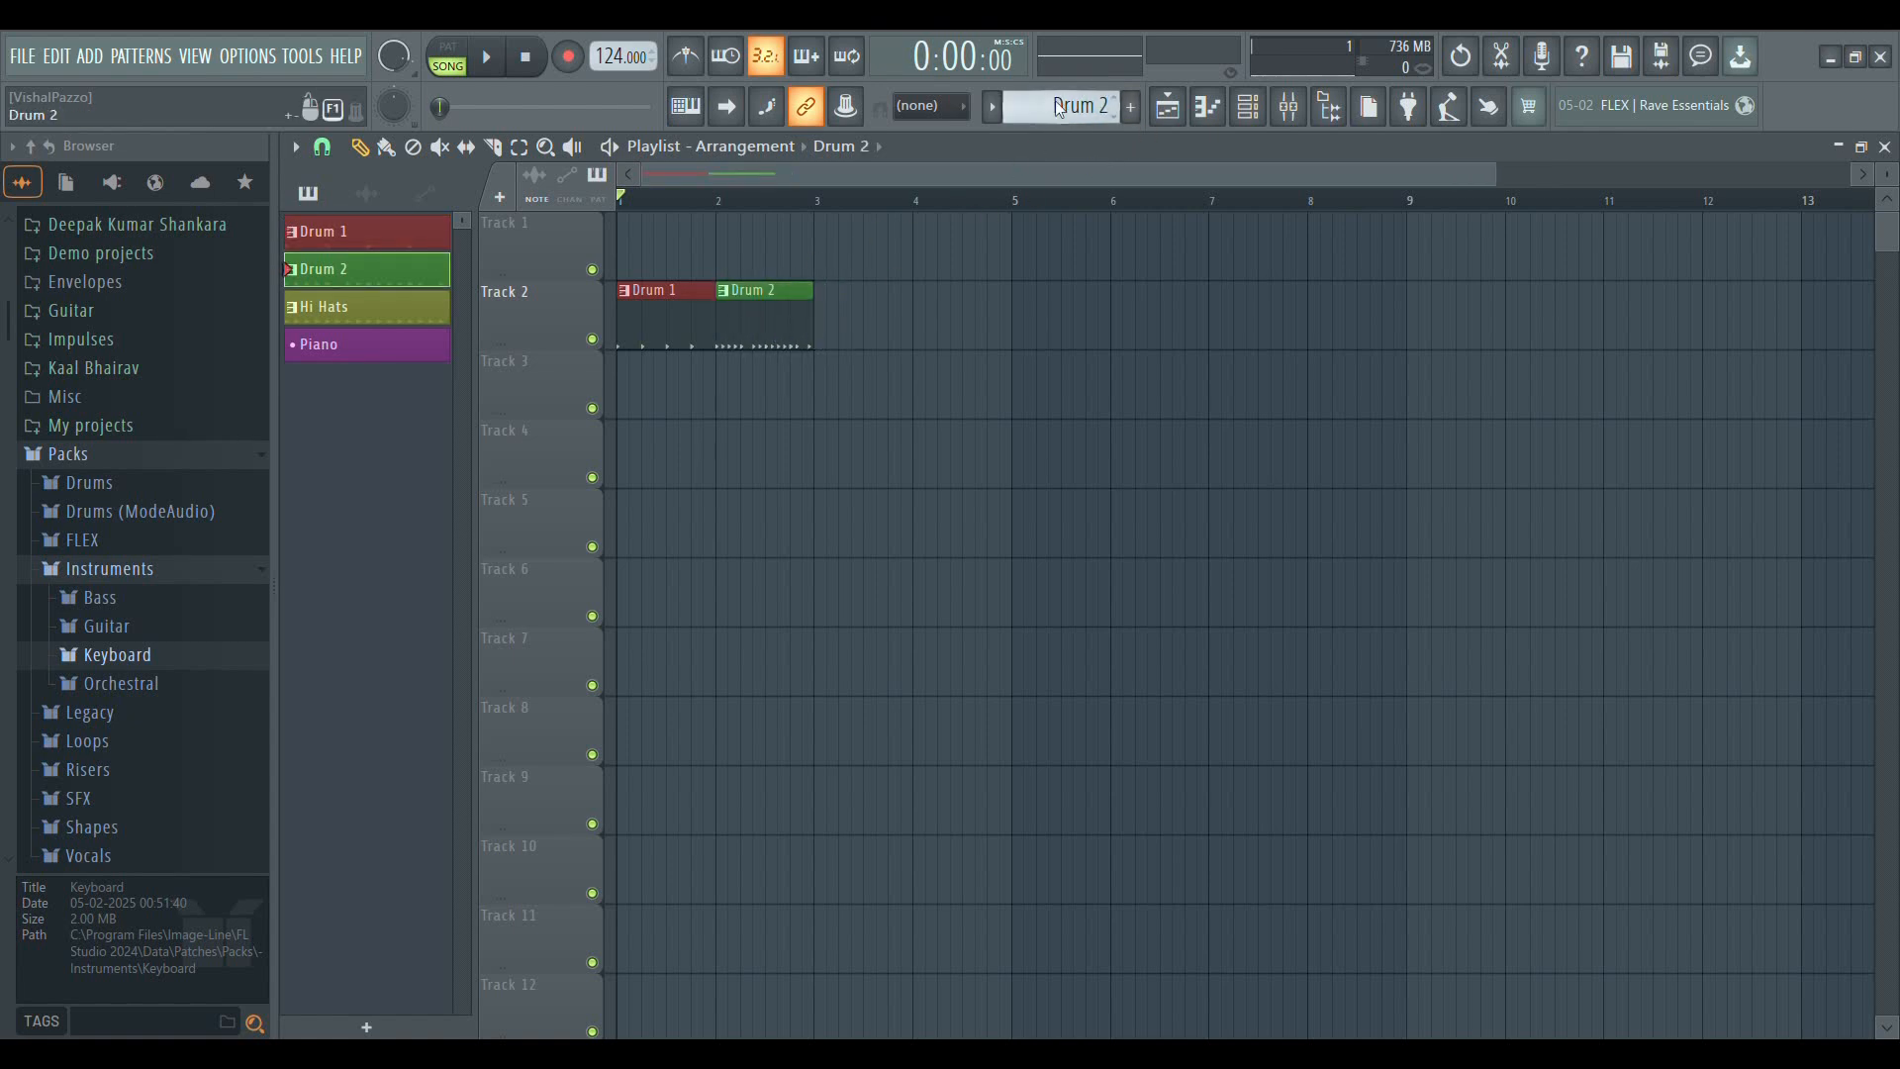
pyautogui.scroll(-1, 1178, 145)
pyautogui.click(861, 332)
pyautogui.moveTo(905, 329); pyautogui.dragTo(870, 330)
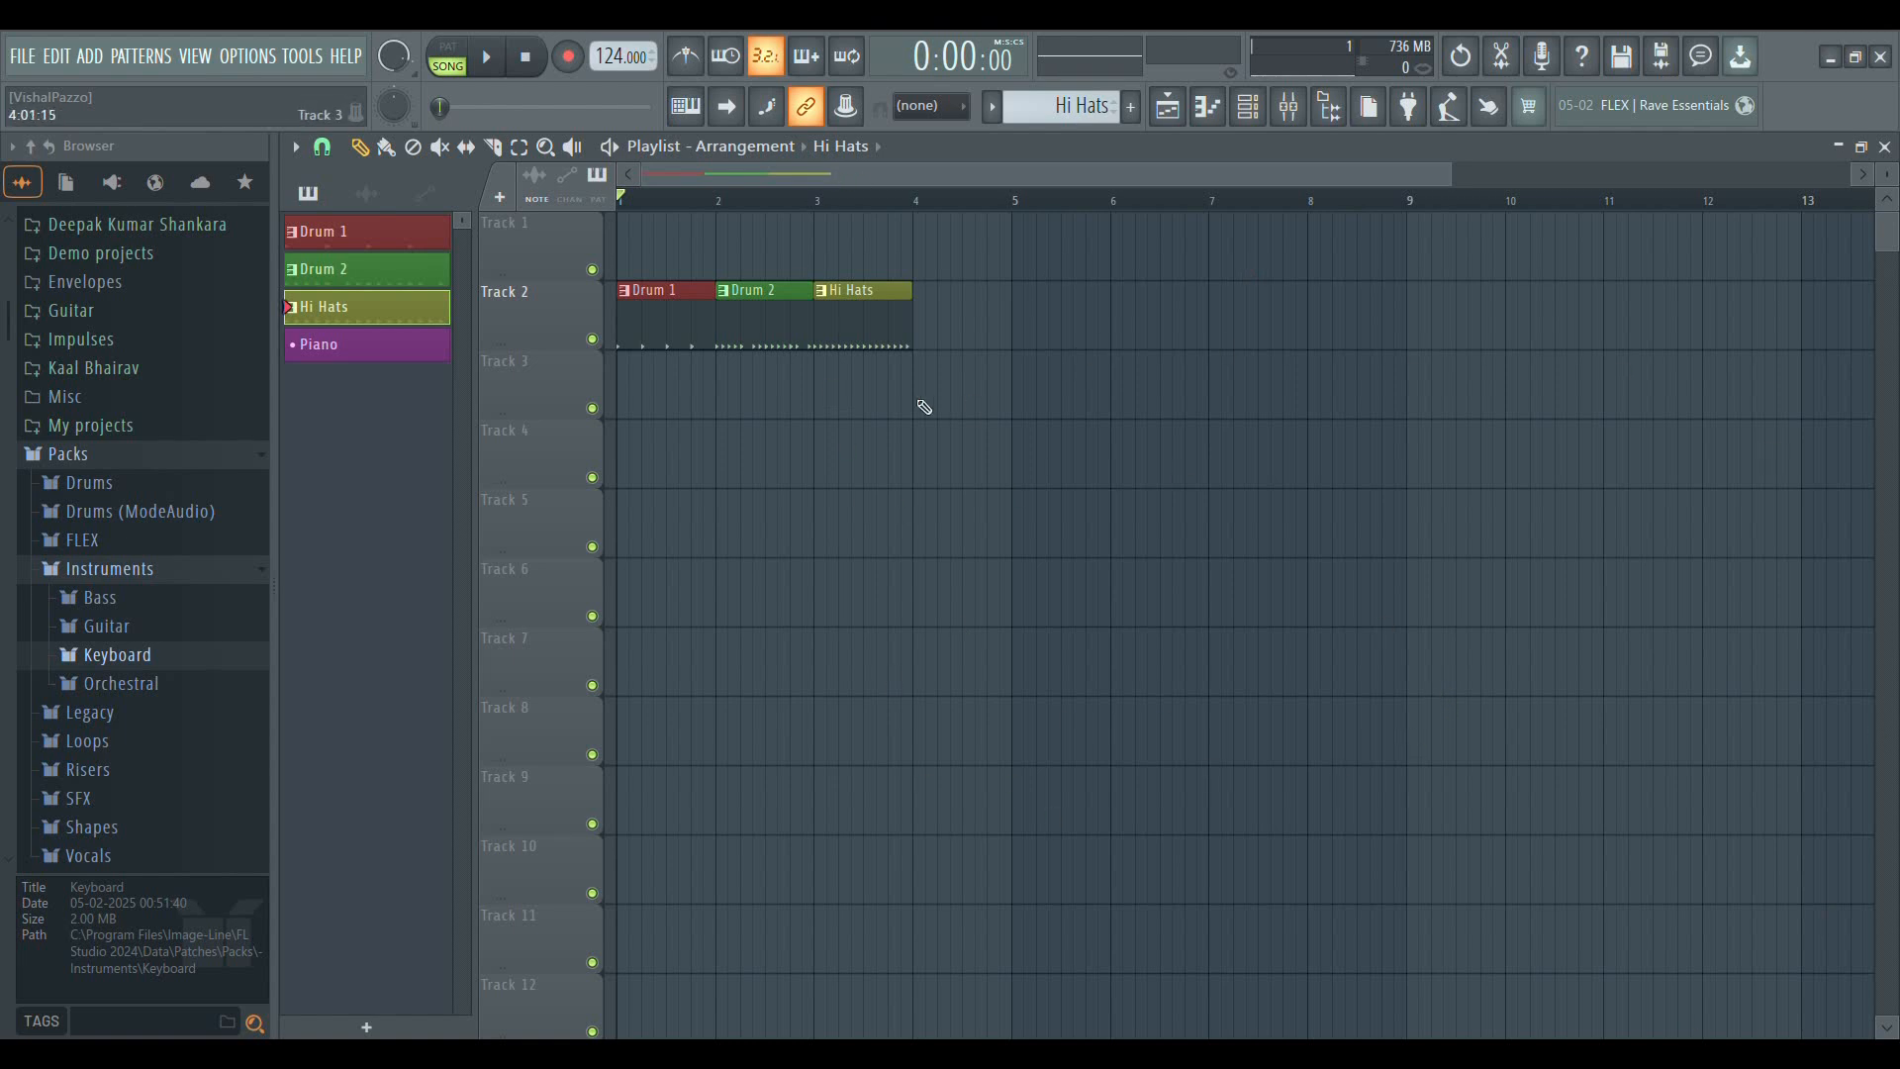
# Play the pattern clips on Track 2 from the start and stop playback
pyautogui.click(488, 62)
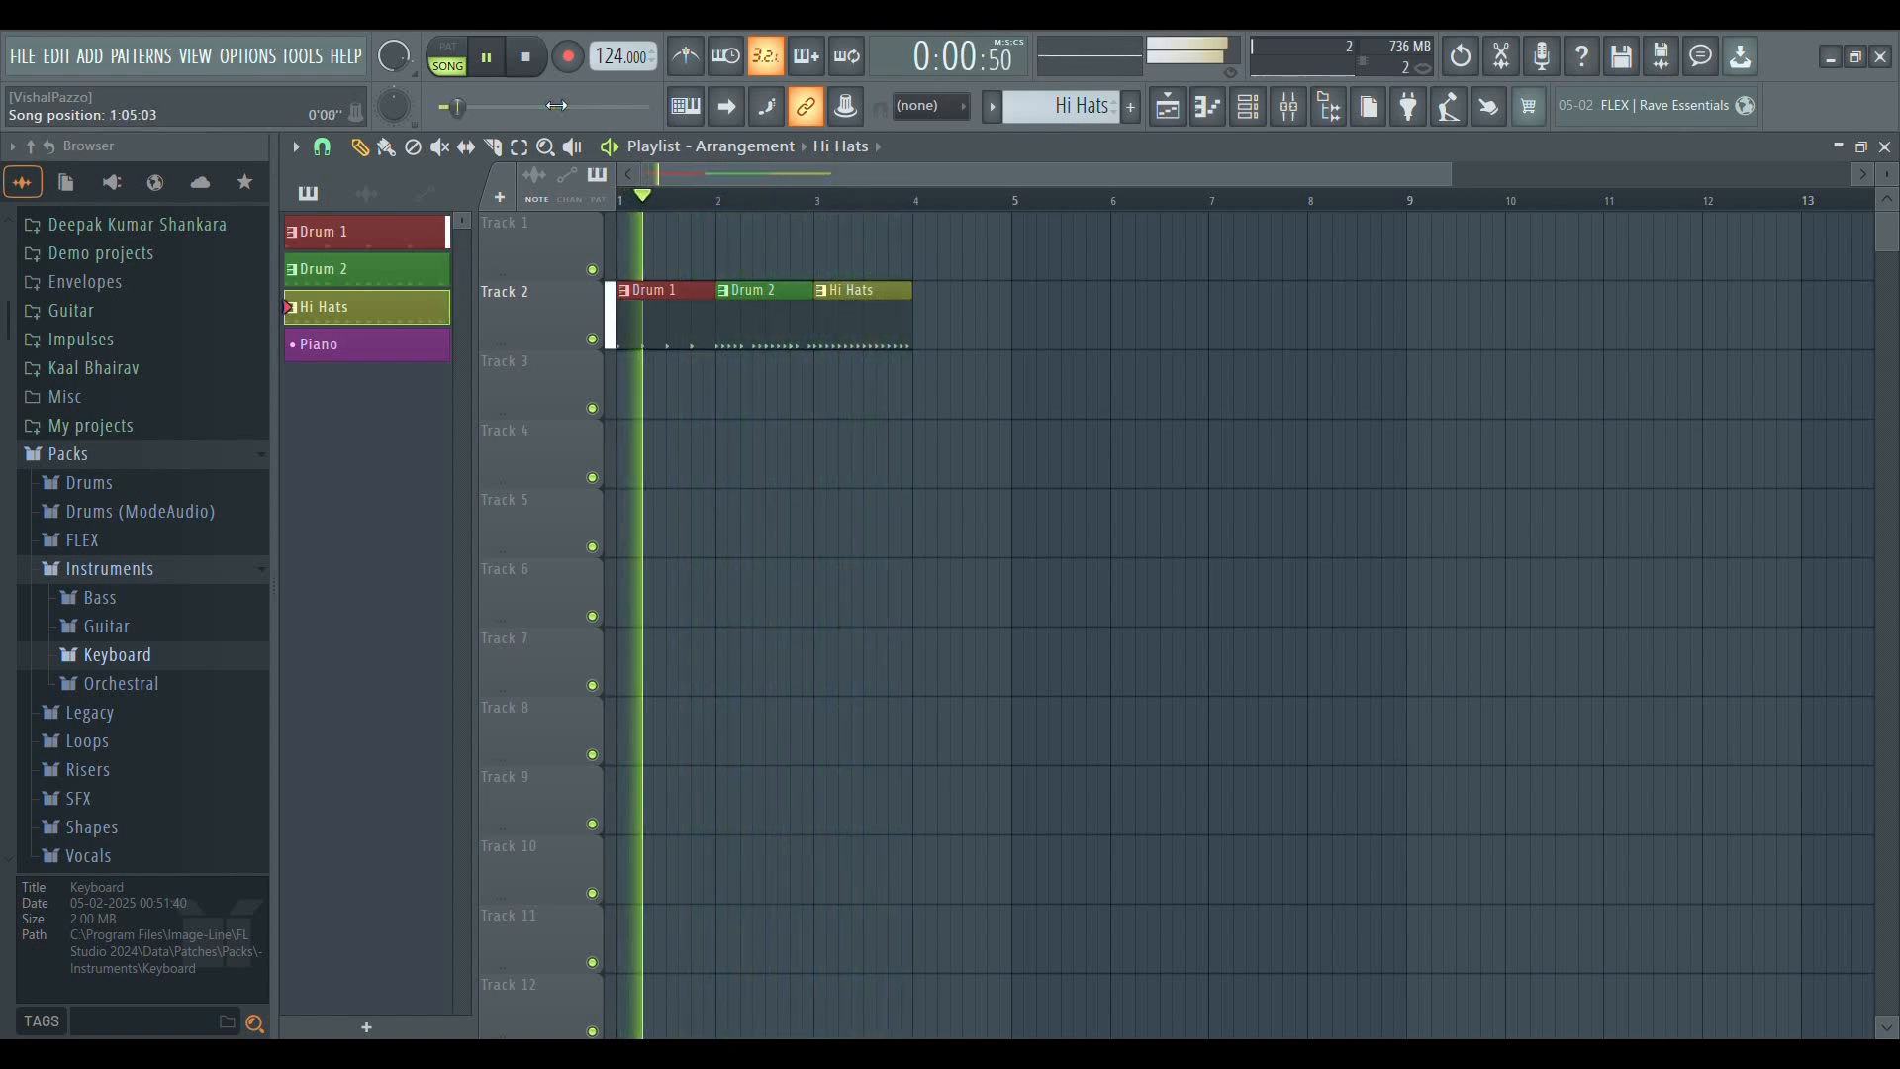
pyautogui.press('space')
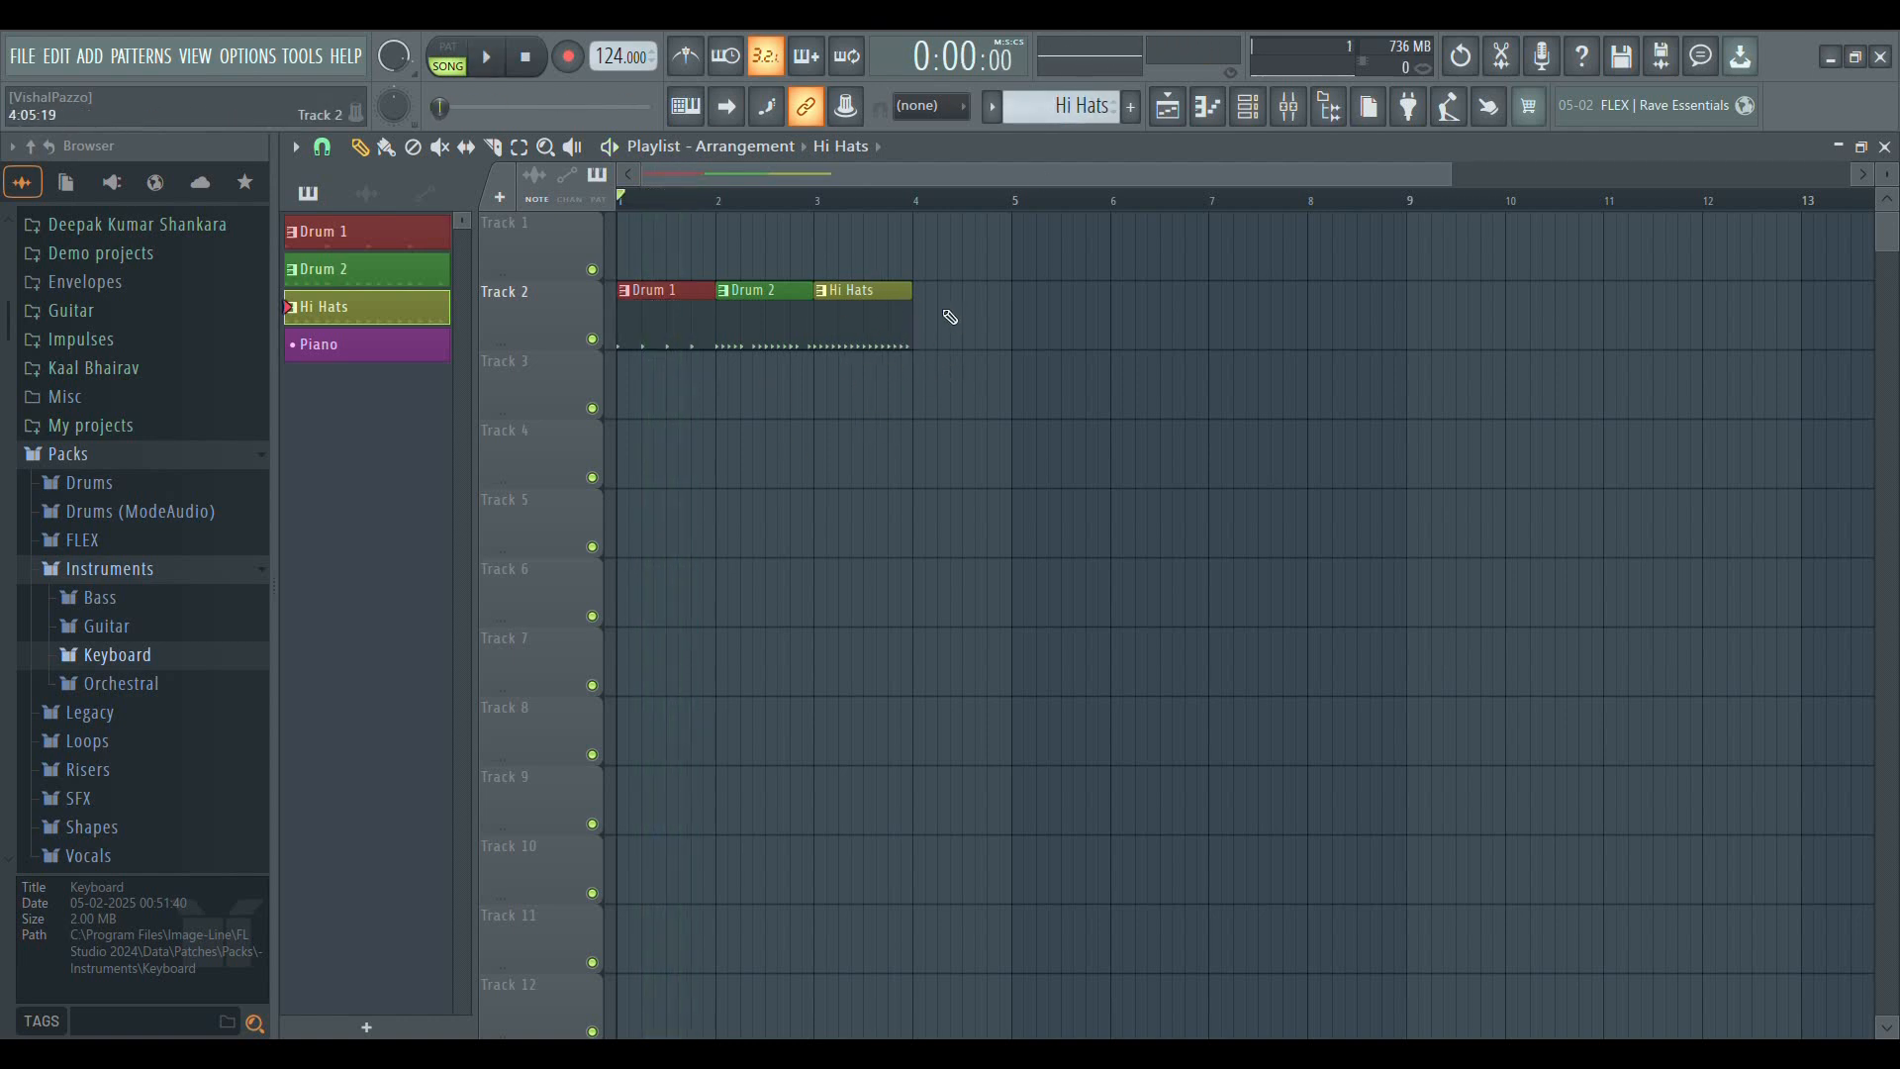
# Delete the Hi Hats, Drum 2 and Drum 1 clips from Track 2
pyautogui.rightClick(867, 323)
pyautogui.rightClick(794, 327)
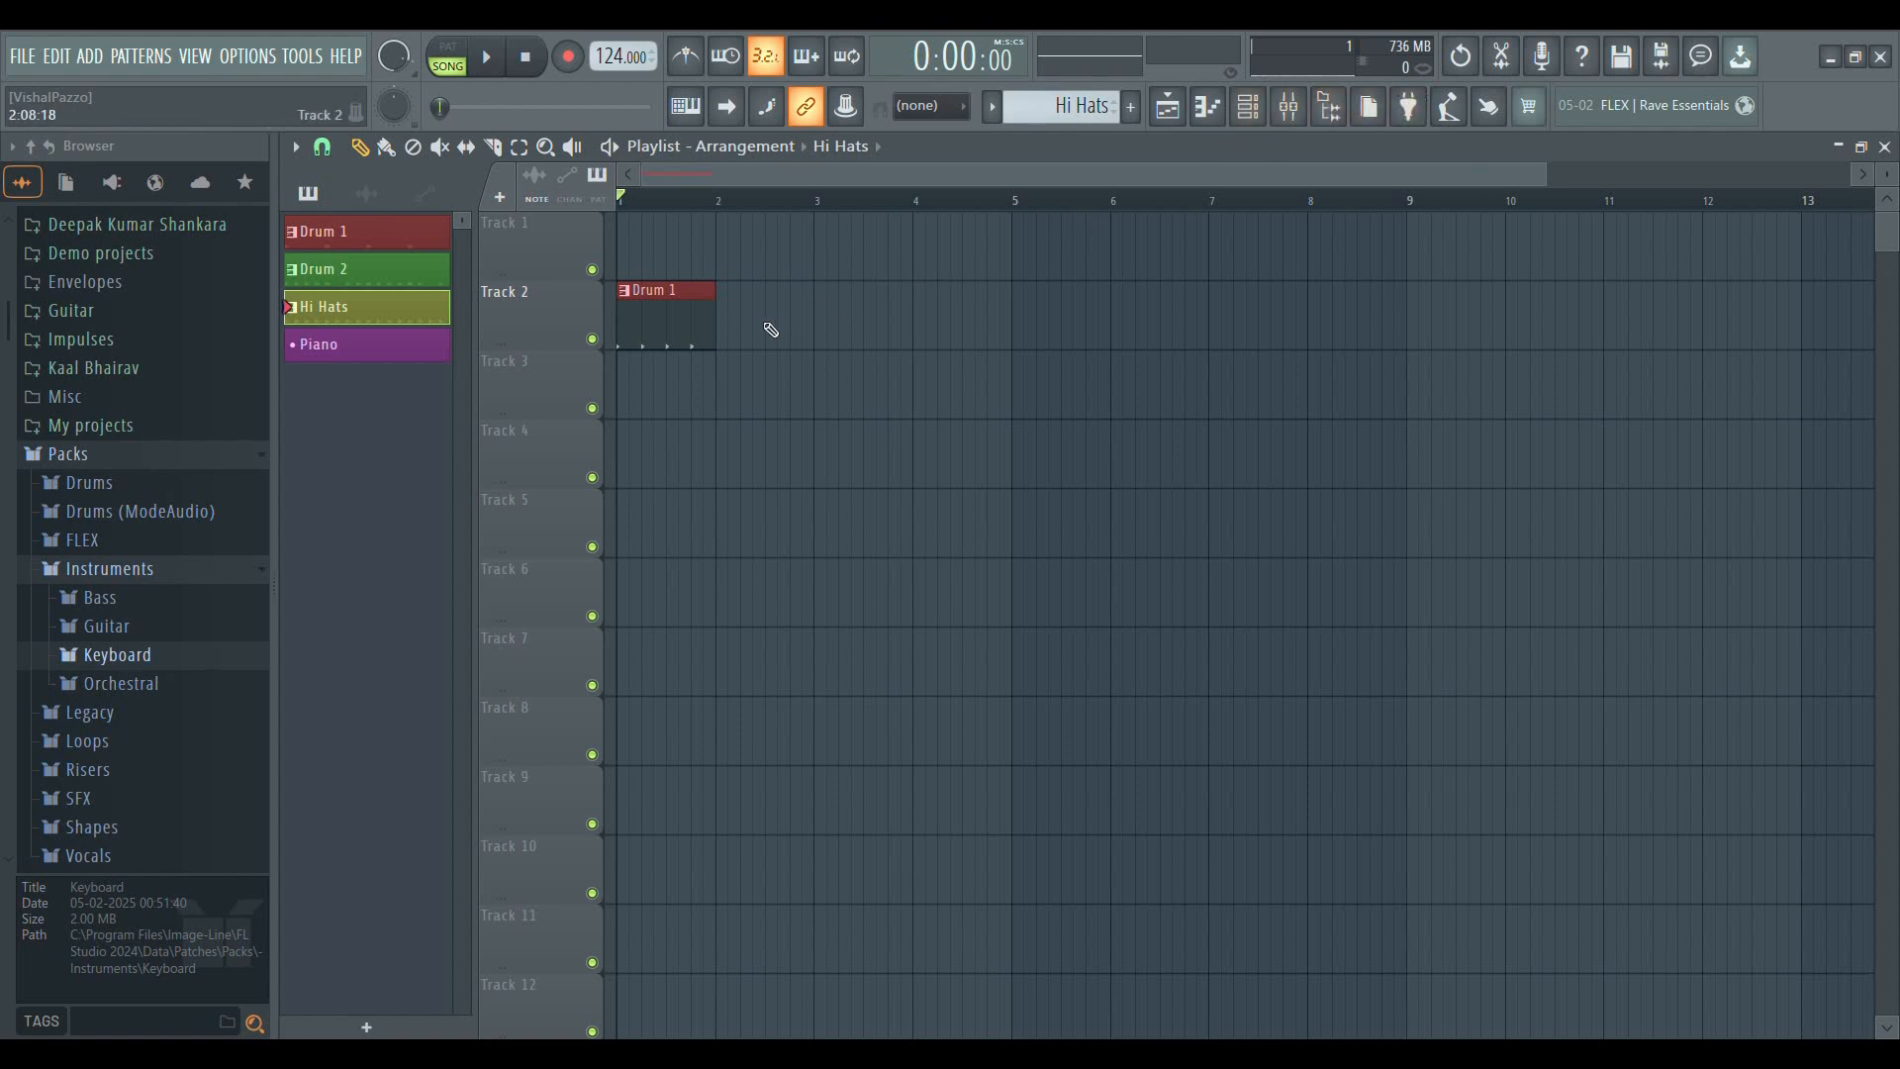
pyautogui.rightClick(693, 311)
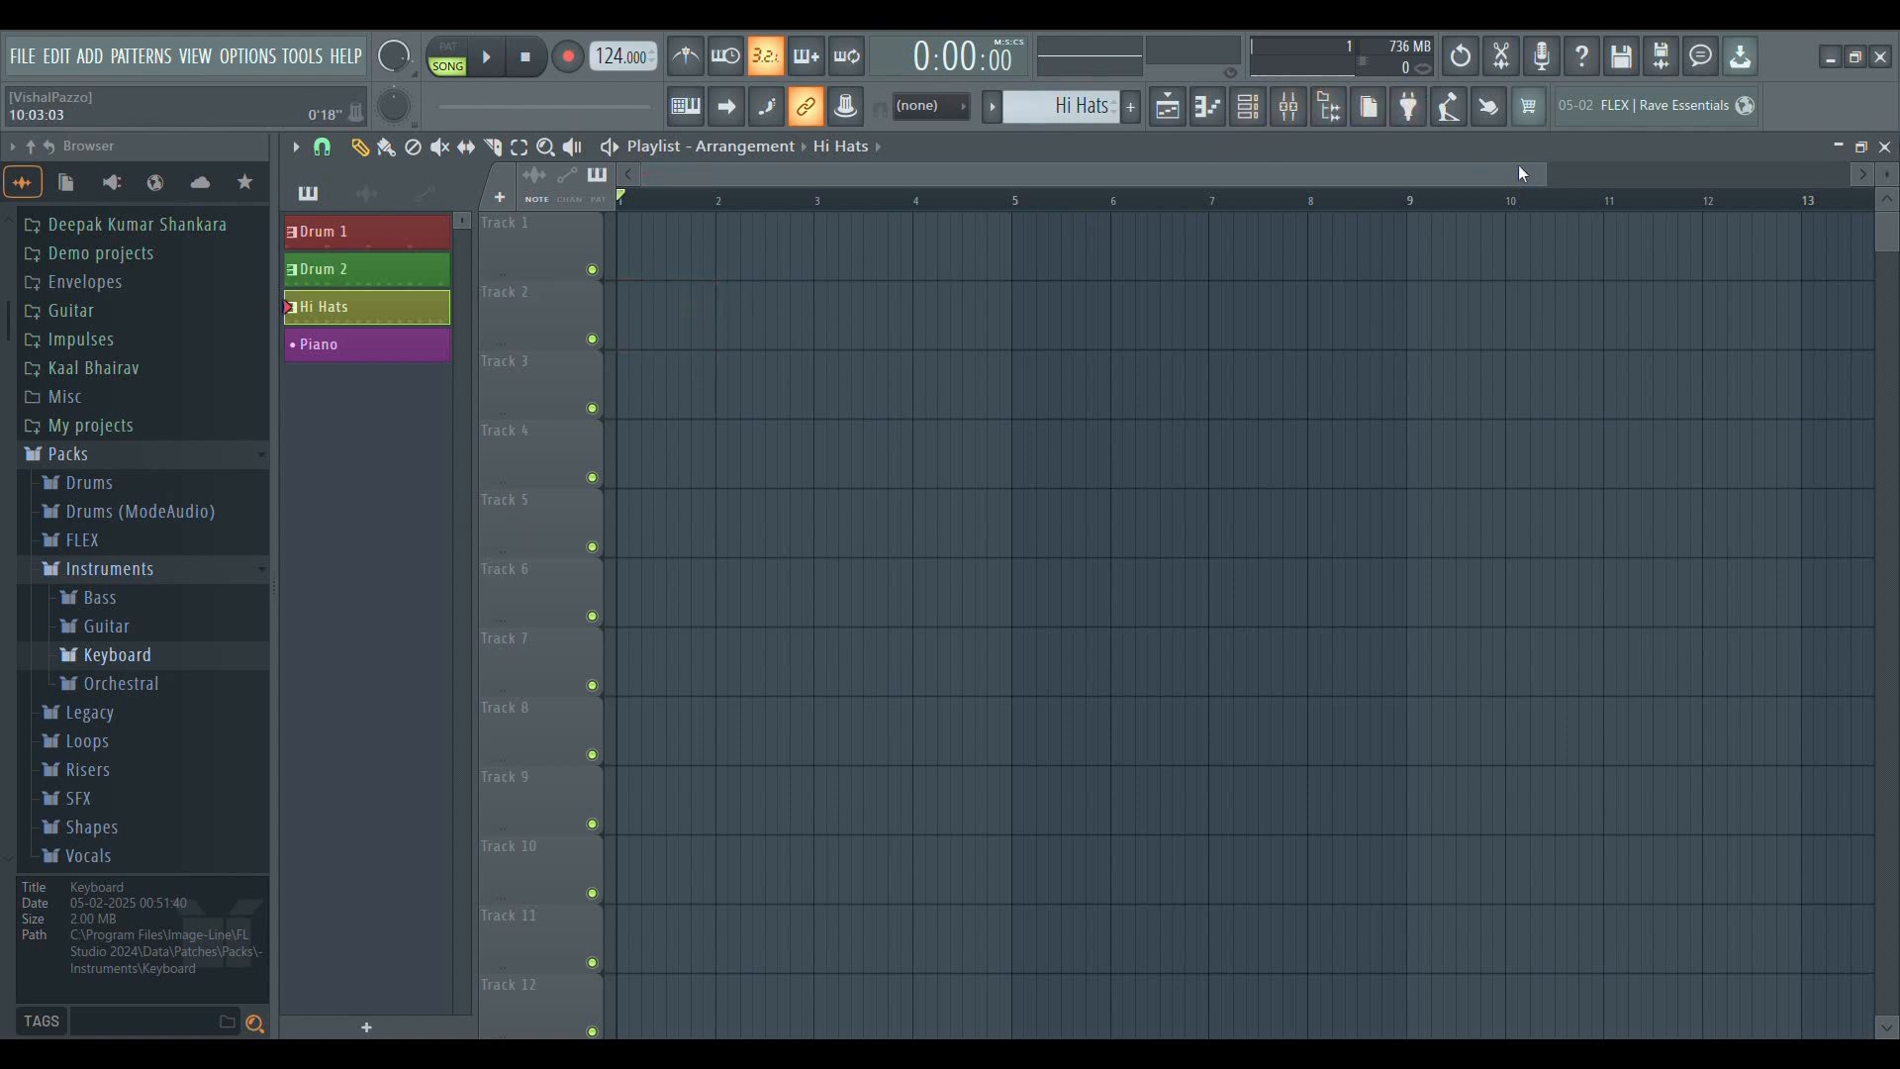
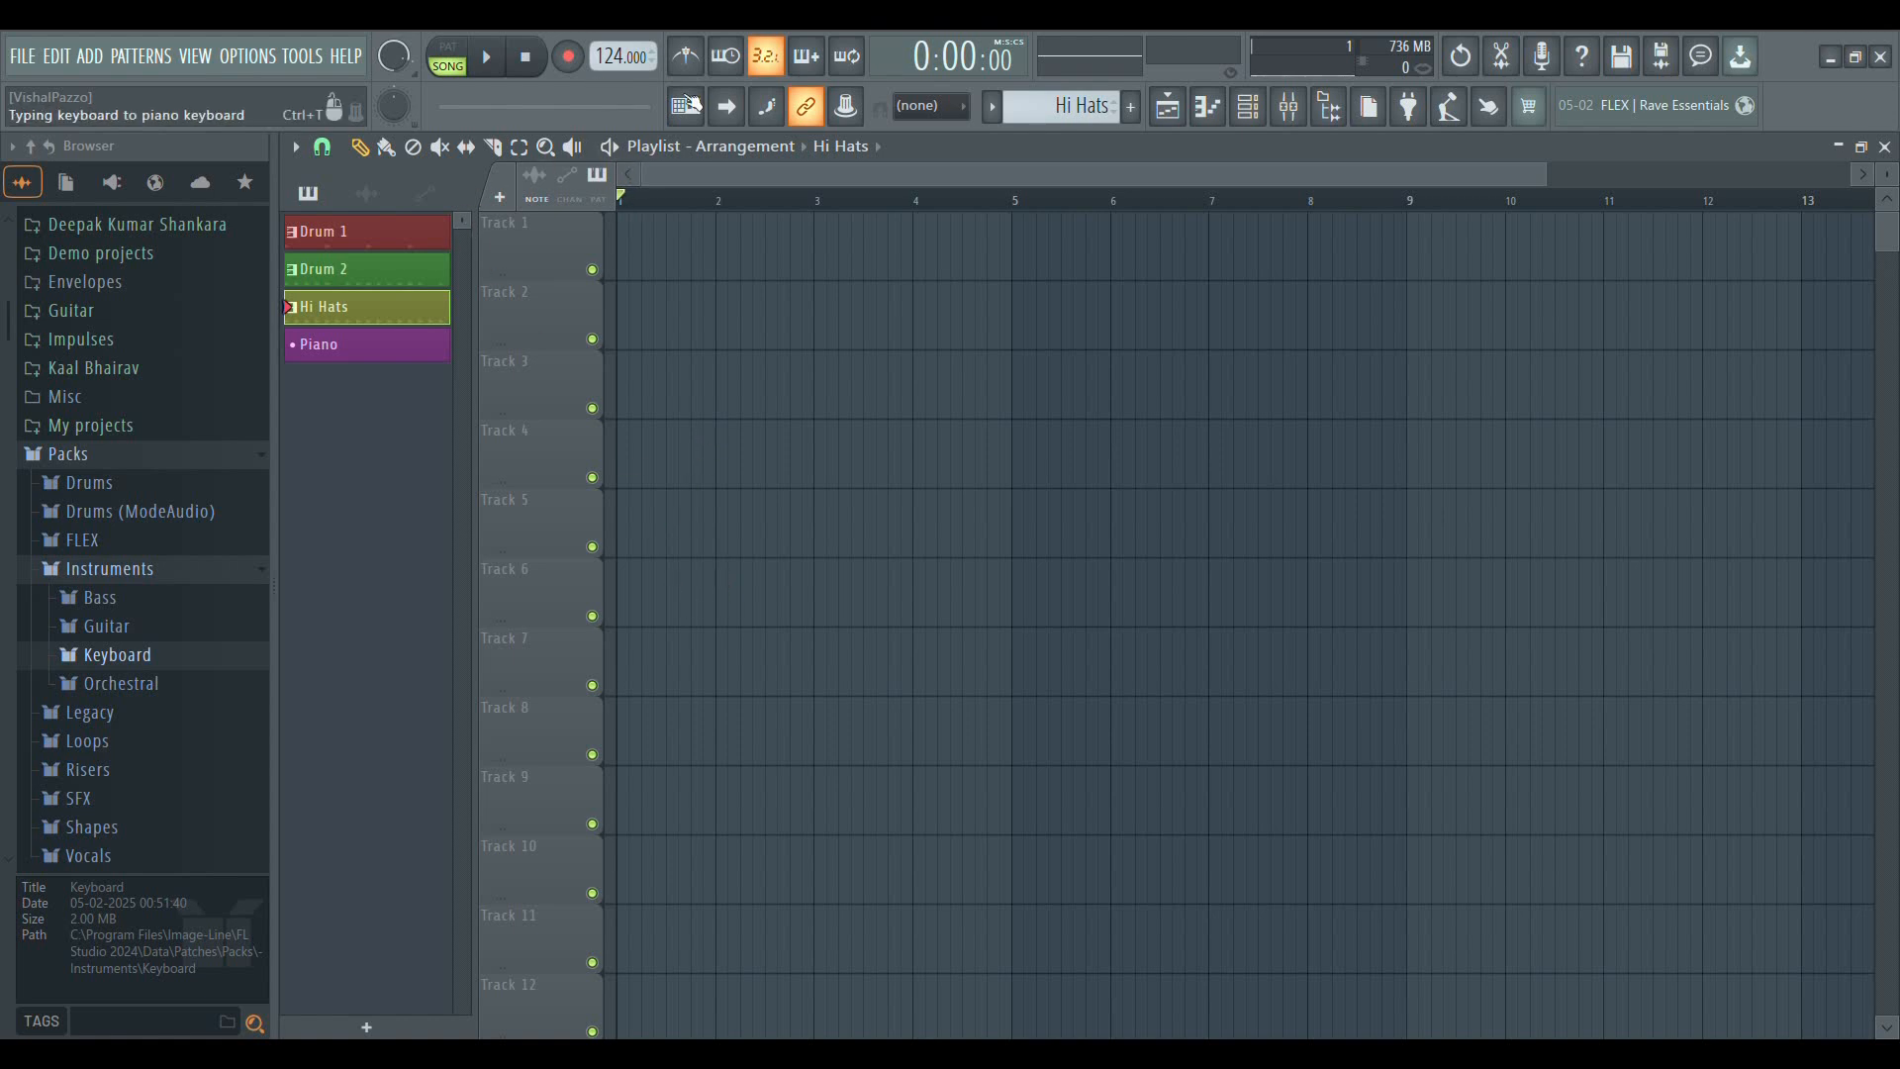
# Create a new pattern, Pattern 5, and place its clip at bar 1 of Track 3
pyautogui.scroll(4, 698, 202)
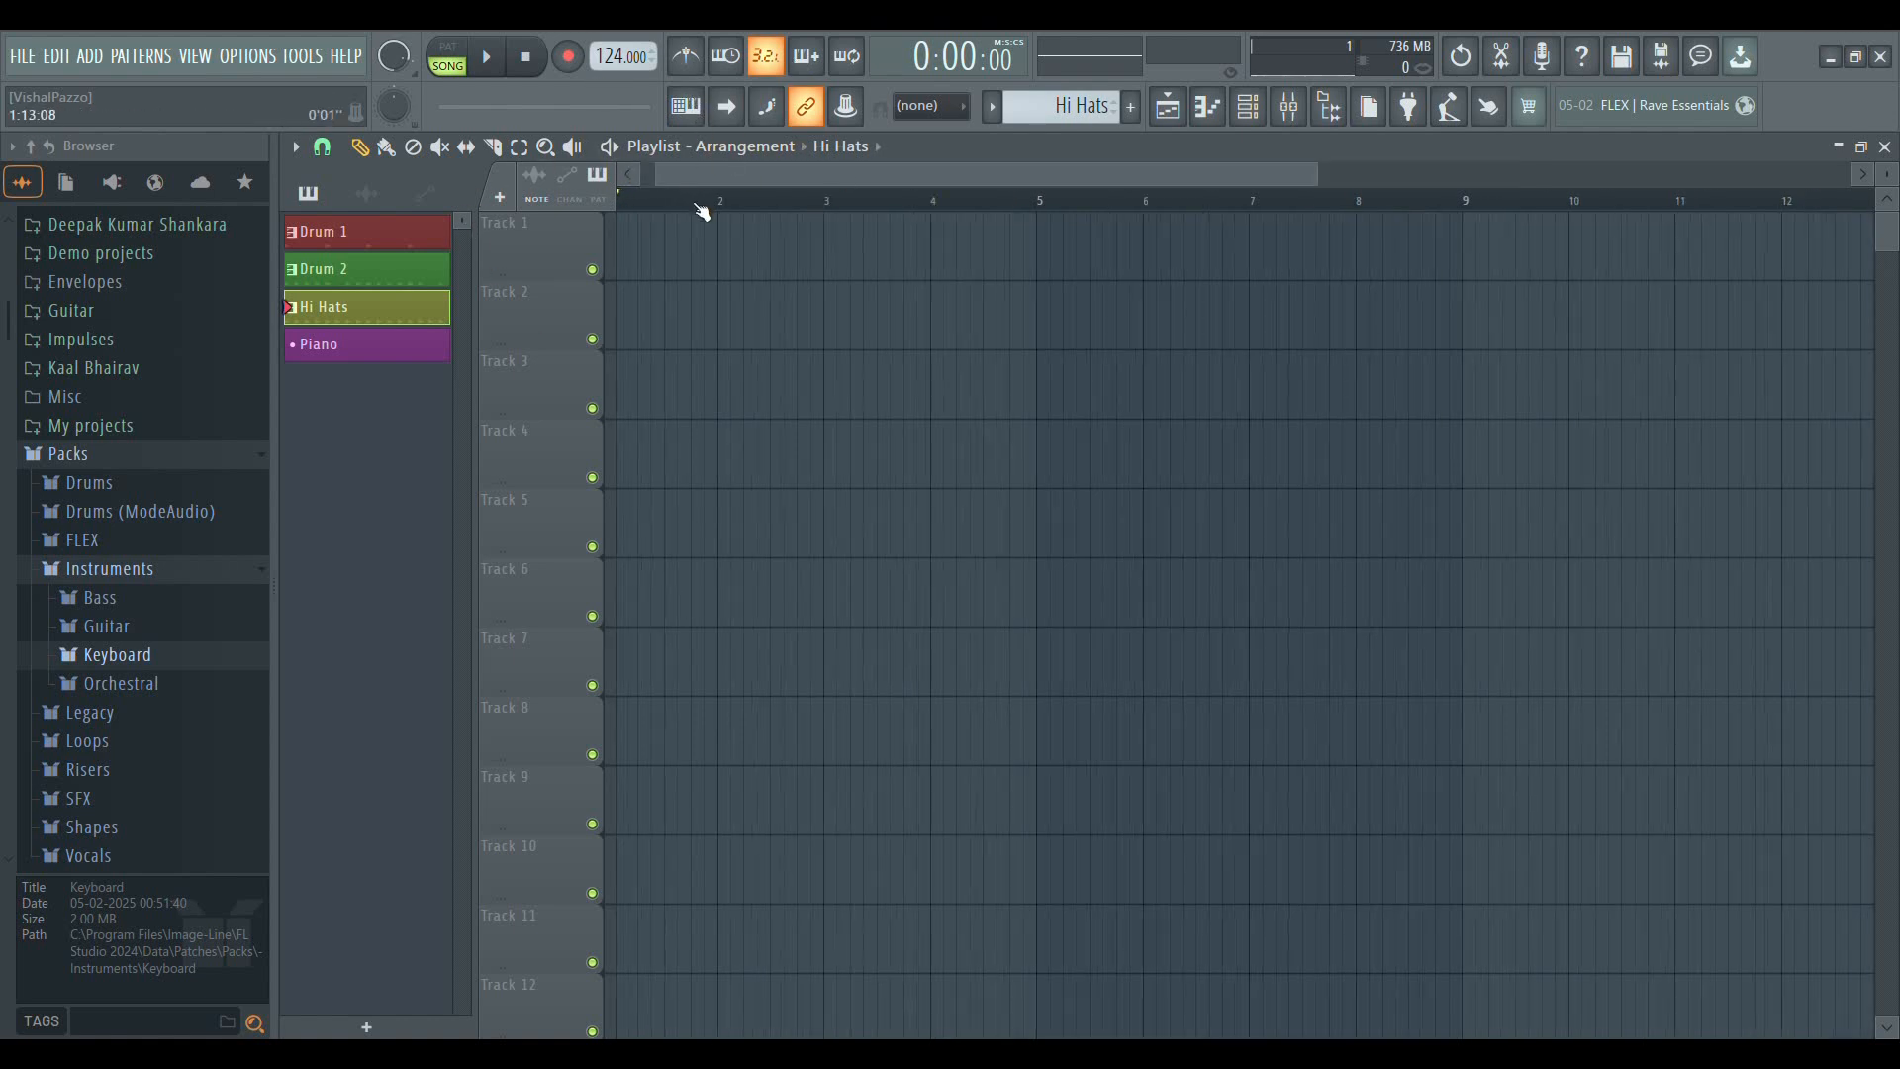
pyautogui.moveTo(792, 176); pyautogui.dragTo(661, 323)
pyautogui.click(710, 256)
pyautogui.moveTo(797, 262); pyautogui.dragTo(696, 271)
pyautogui.rightClick(695, 271)
pyautogui.click(1131, 109)
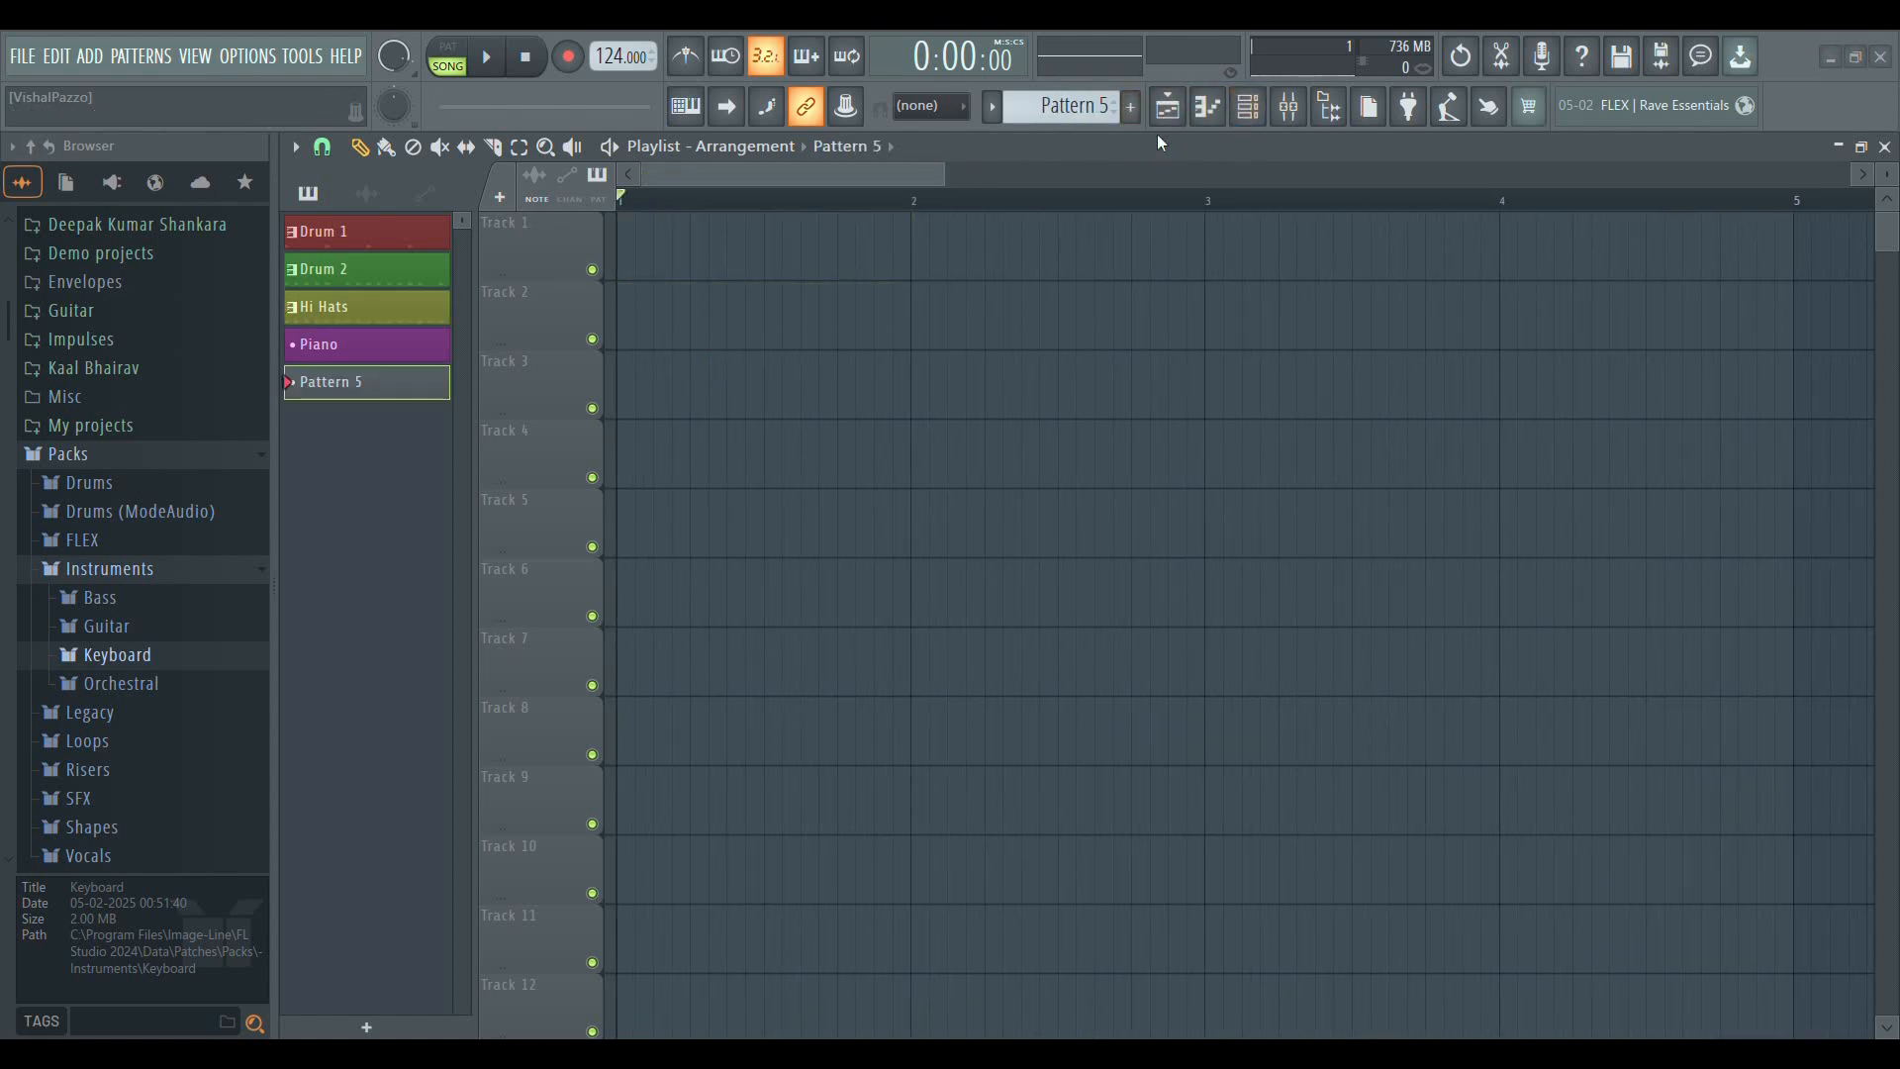
pyautogui.click(865, 399)
pyautogui.moveTo(865, 399); pyautogui.dragTo(644, 377)
pyautogui.scroll(2, 678, 211)
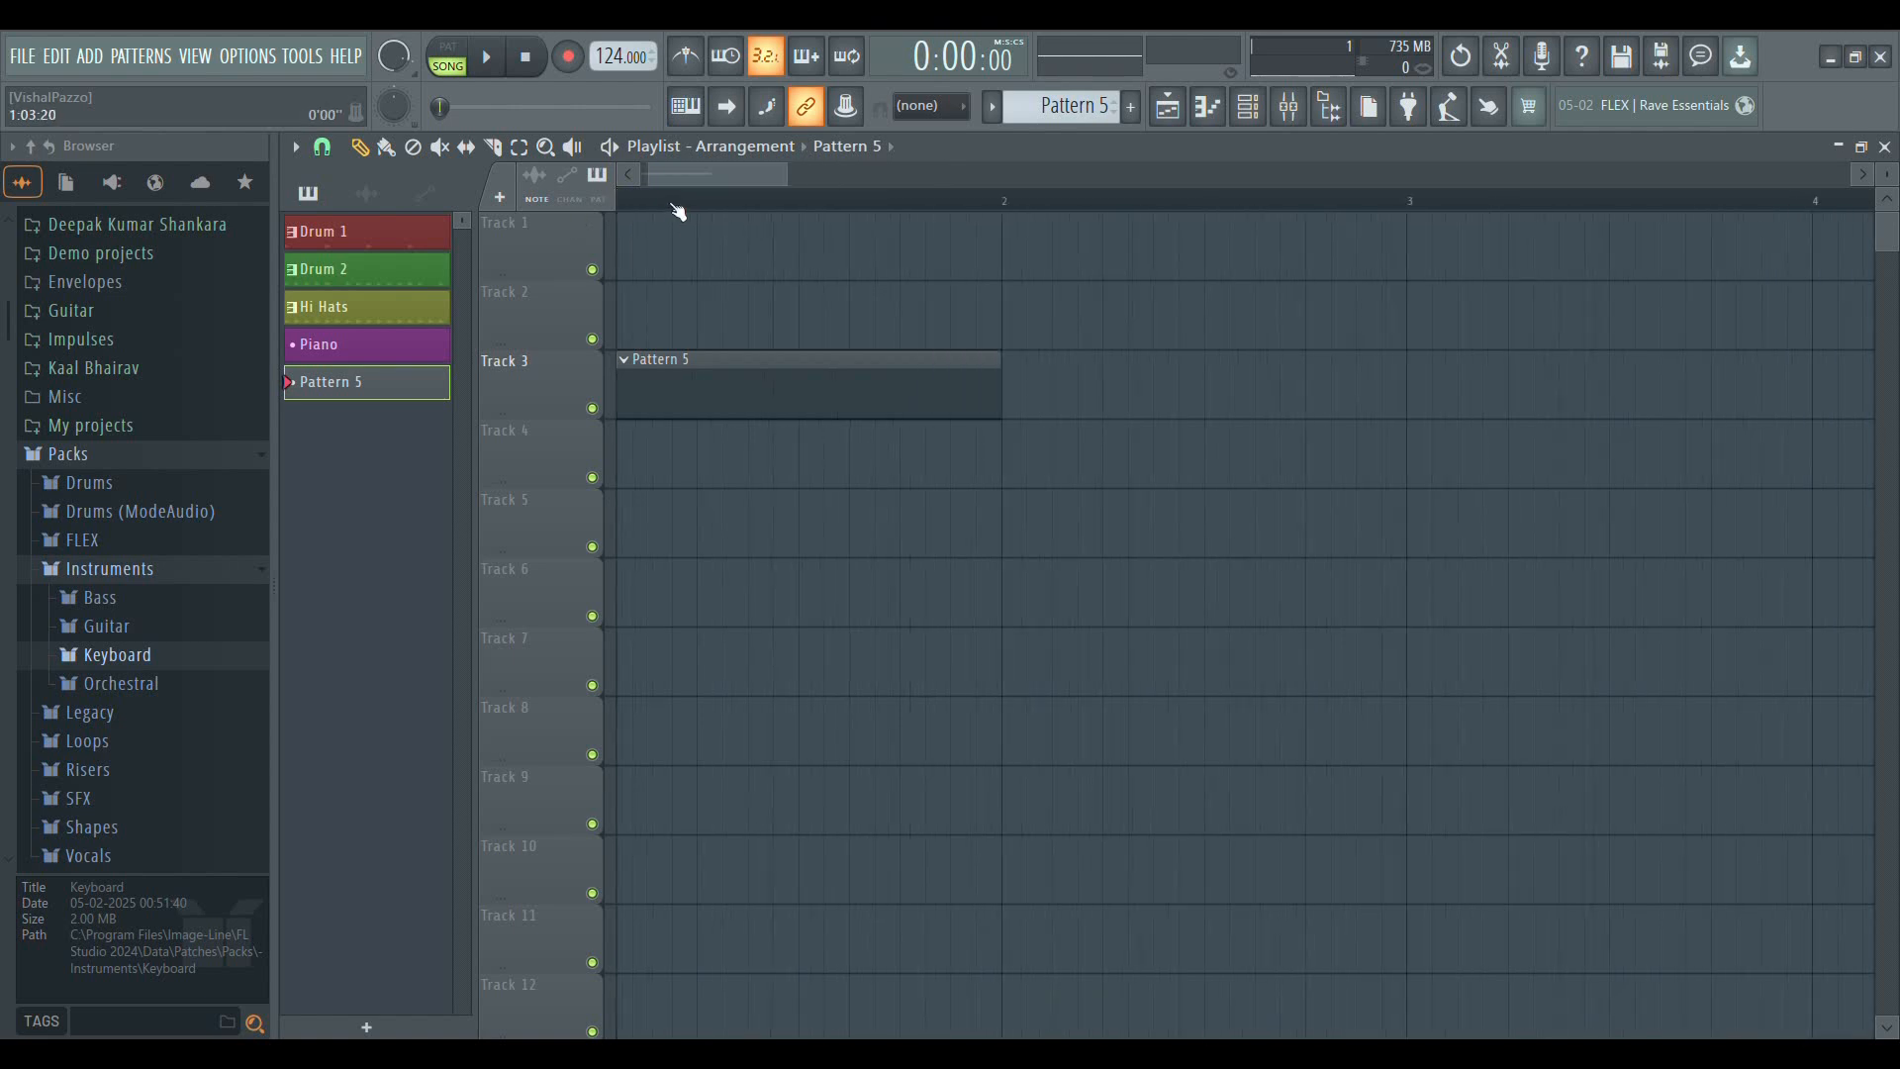
# Examine the bar and beat grid across the one-bar Pattern 5 clip at several zoom levels and with taller tracks
pyautogui.scroll(2, 677, 211)
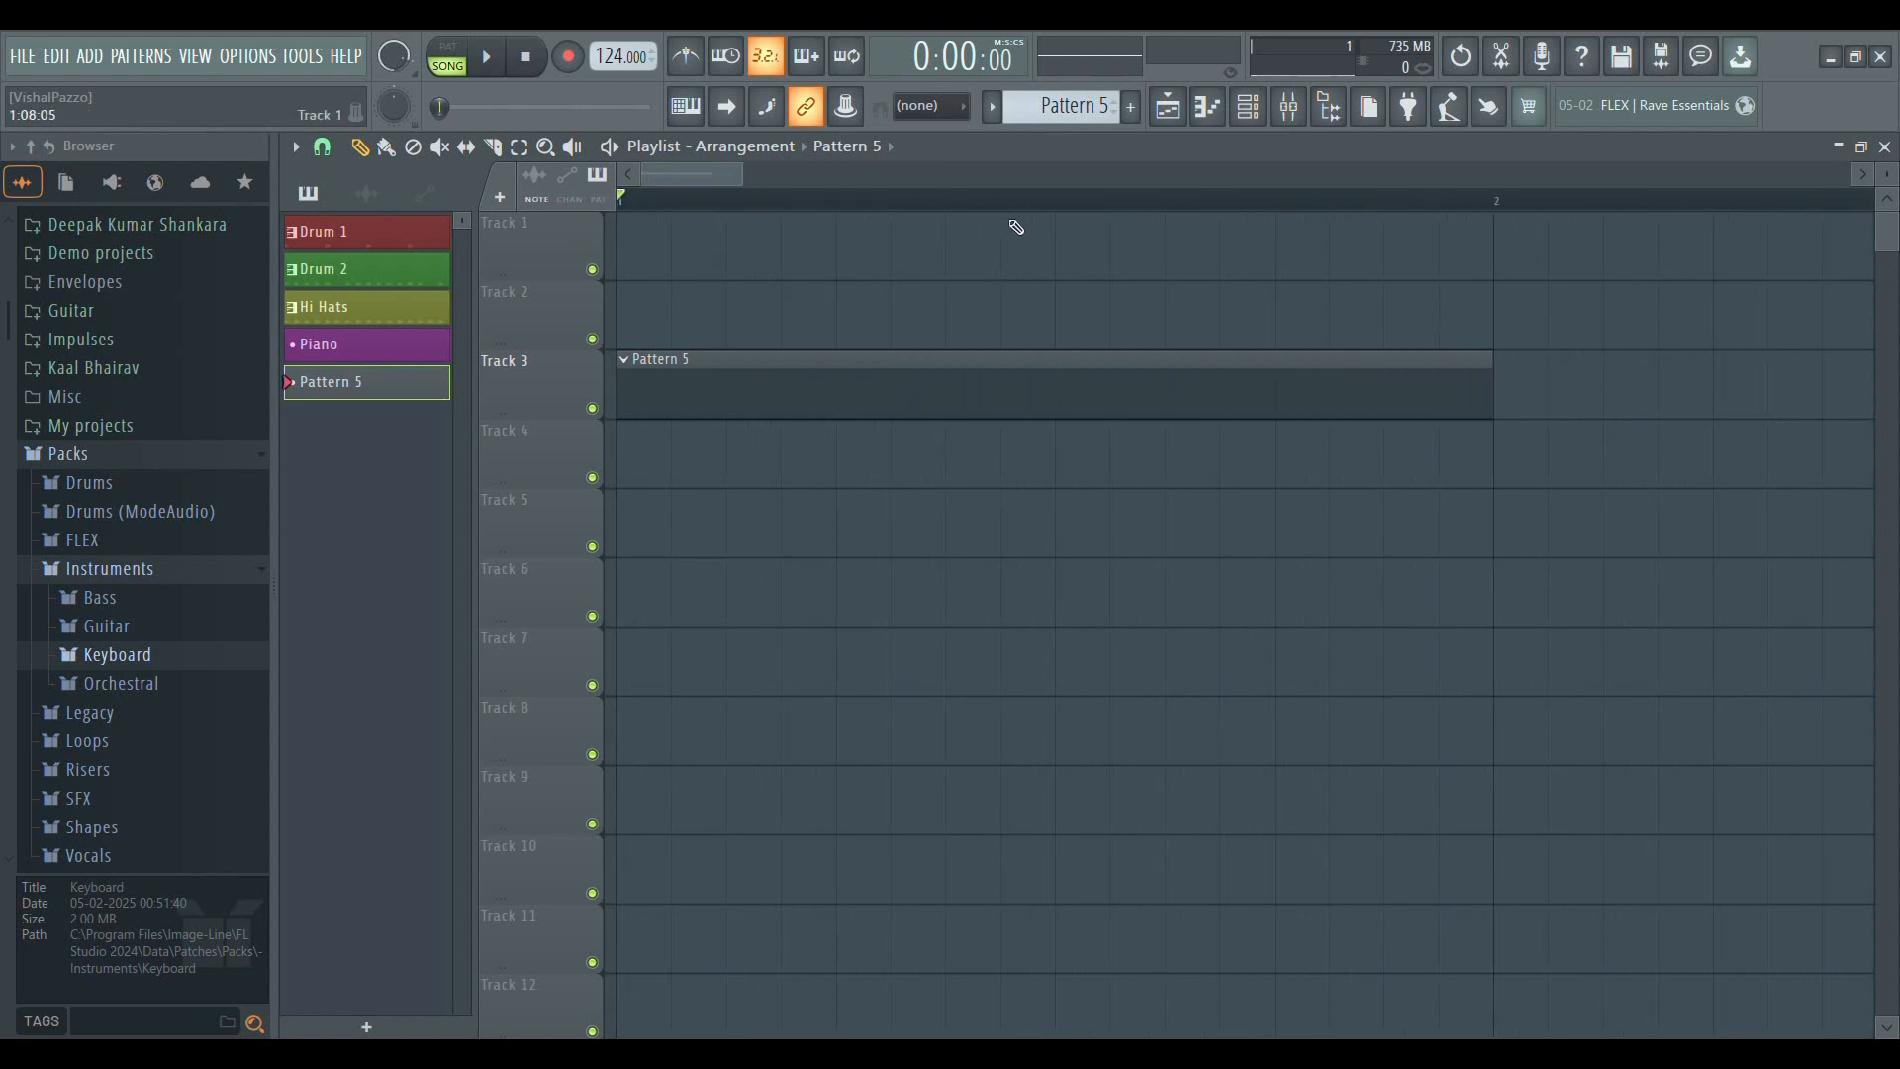
pyautogui.scroll(-2, 1000, 211)
pyautogui.scroll(2, 728, 208)
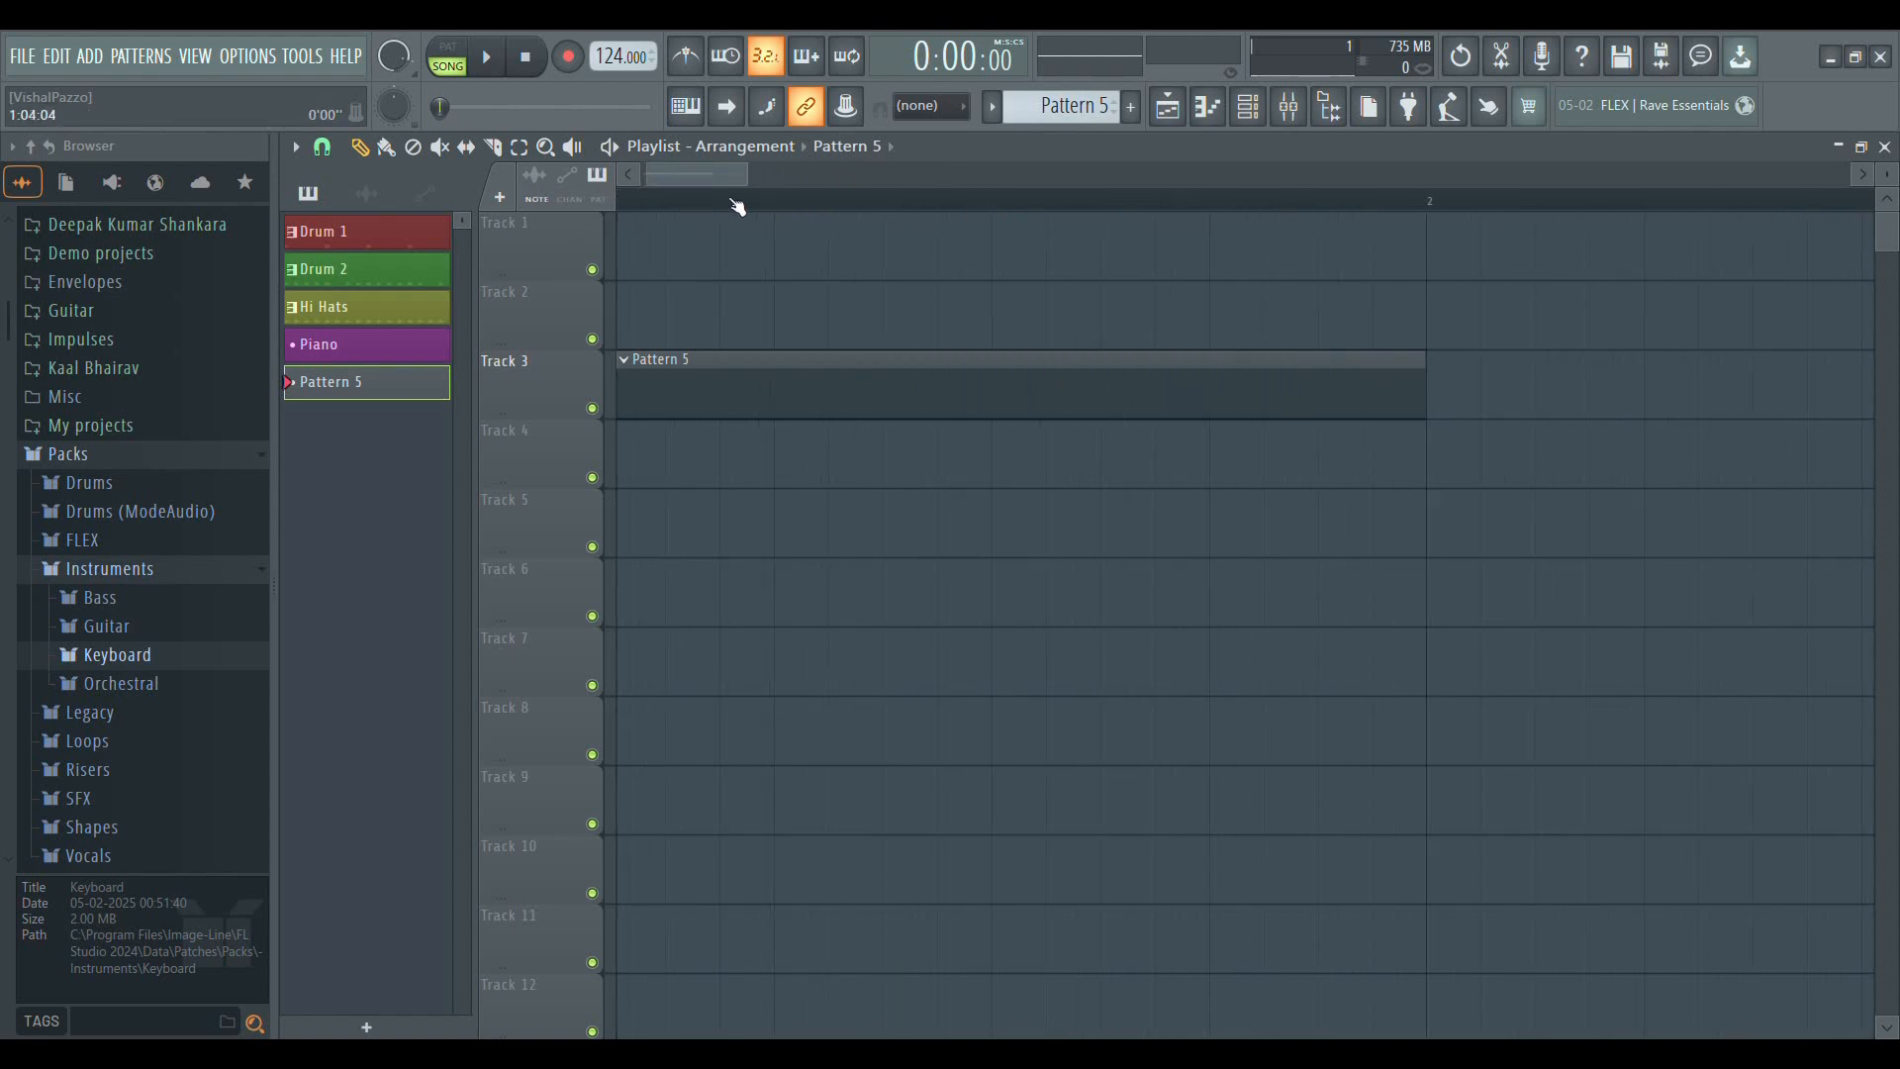
pyautogui.scroll(-3, 733, 198)
pyautogui.scroll(4, 758, 203)
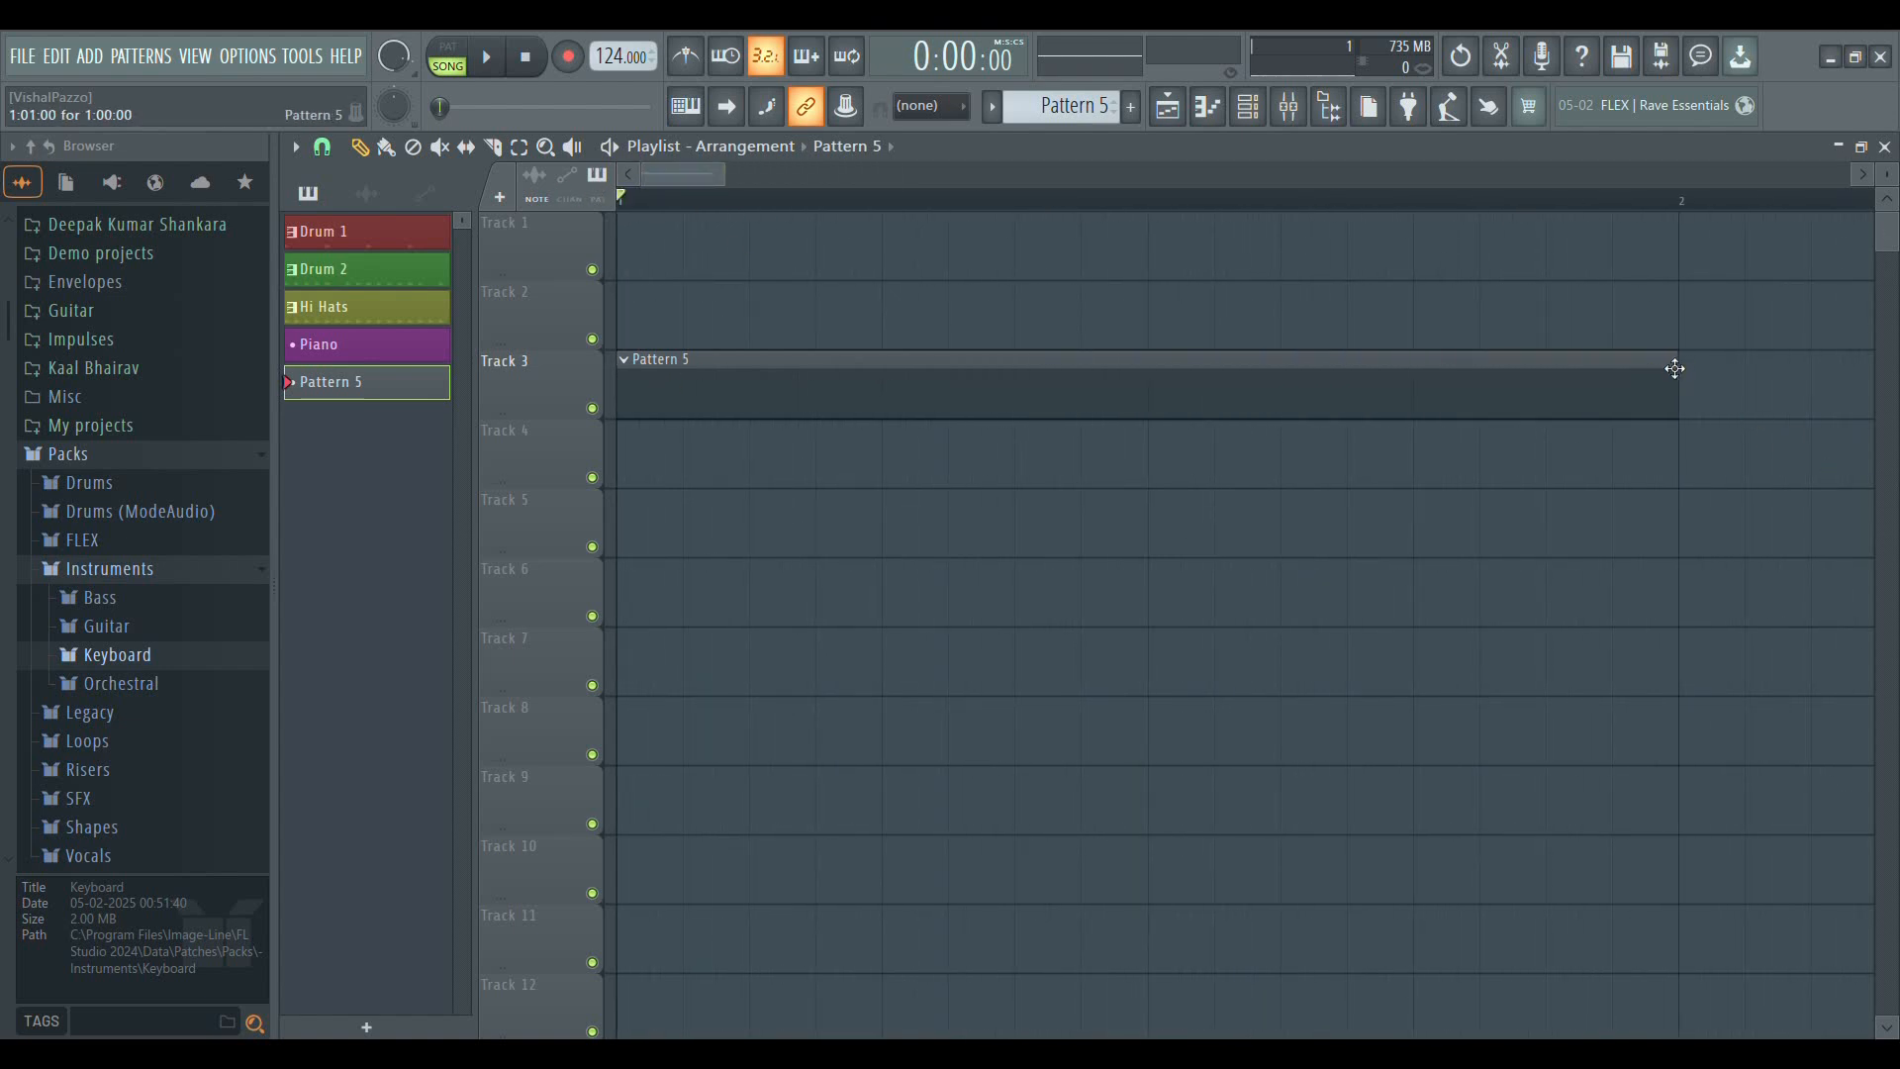
pyautogui.scroll(-5, 1280, 199)
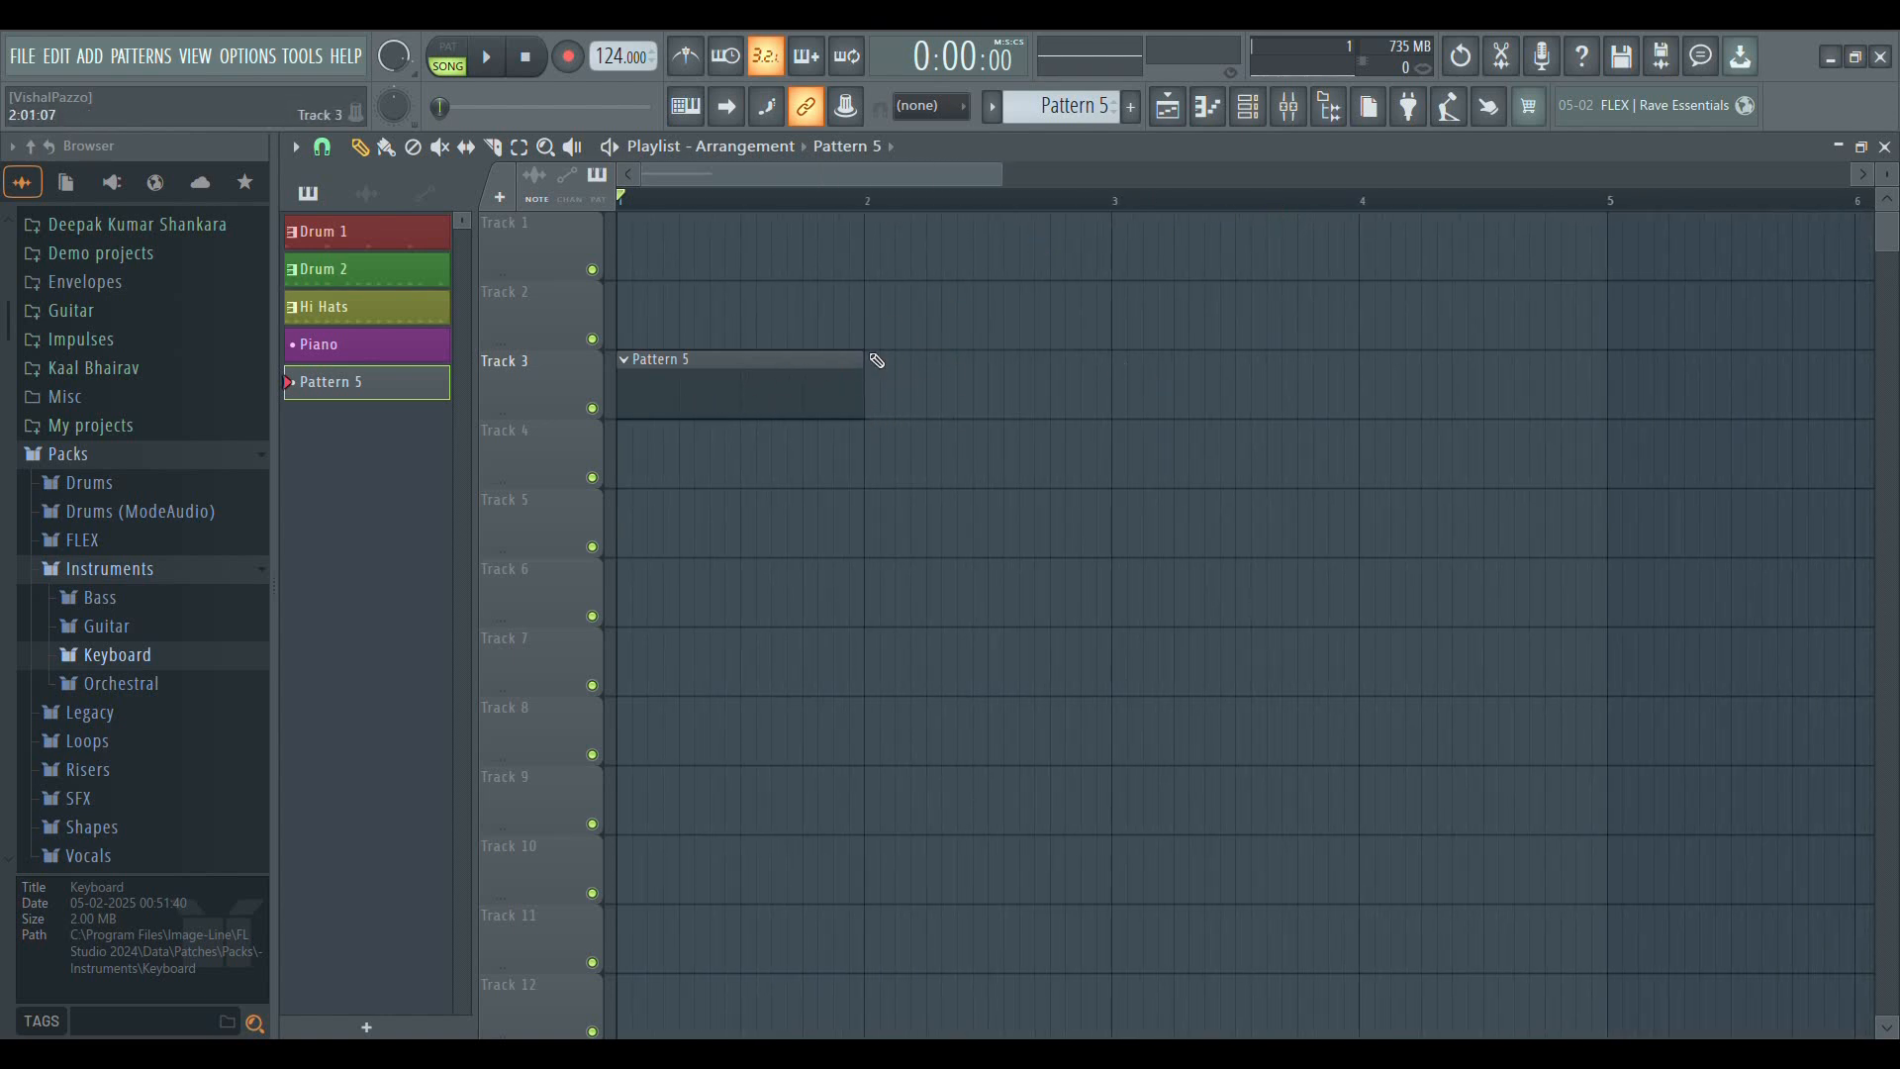
pyautogui.moveTo(861, 362); pyautogui.dragTo(867, 443)
pyautogui.moveTo(874, 364)
pyautogui.mouseDown()
pyautogui.moveTo(1126, 389)
pyautogui.moveTo(1119, 371)
pyautogui.moveTo(1868, 381)
pyautogui.moveTo(867, 462)
pyautogui.moveTo(633, 391)
pyautogui.moveTo(863, 396)
pyautogui.mouseUp()
pyautogui.moveTo(1886, 177); pyautogui.dragTo(1887, 159)
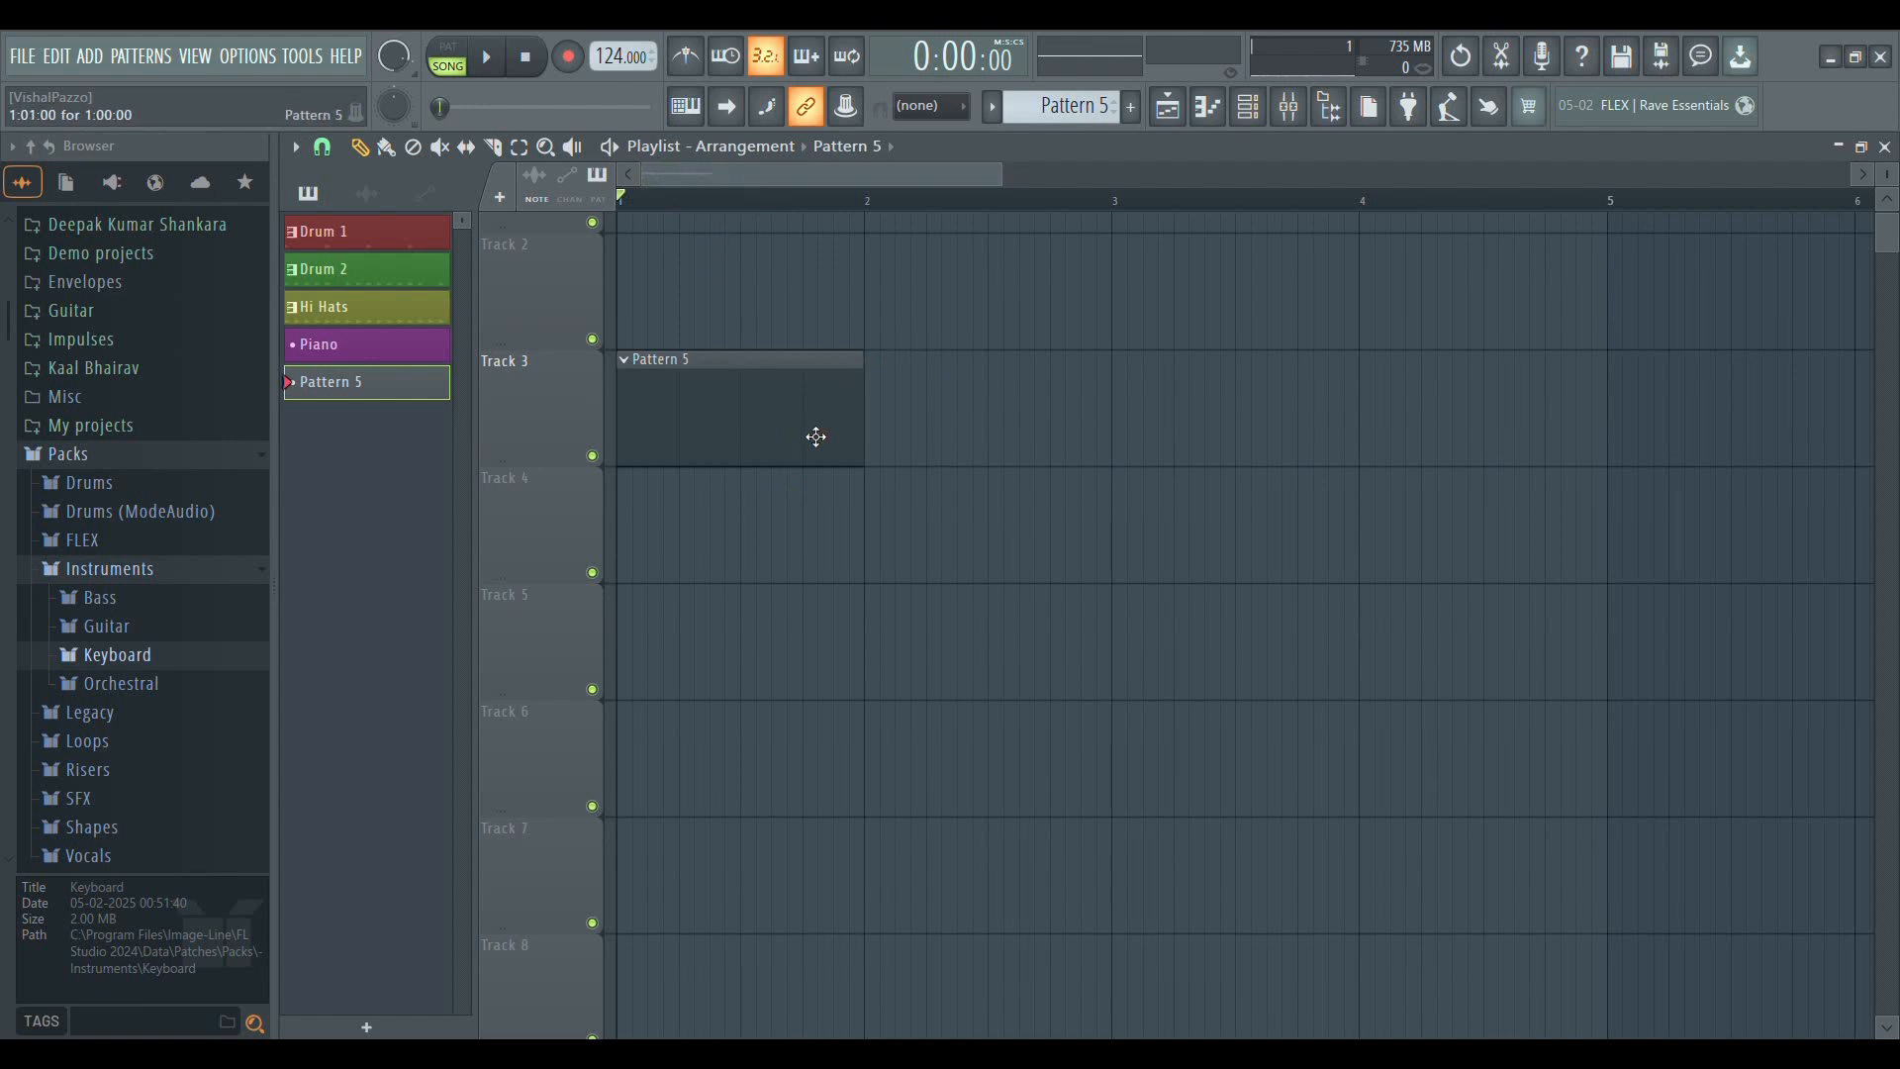
pyautogui.scroll(4, 670, 188)
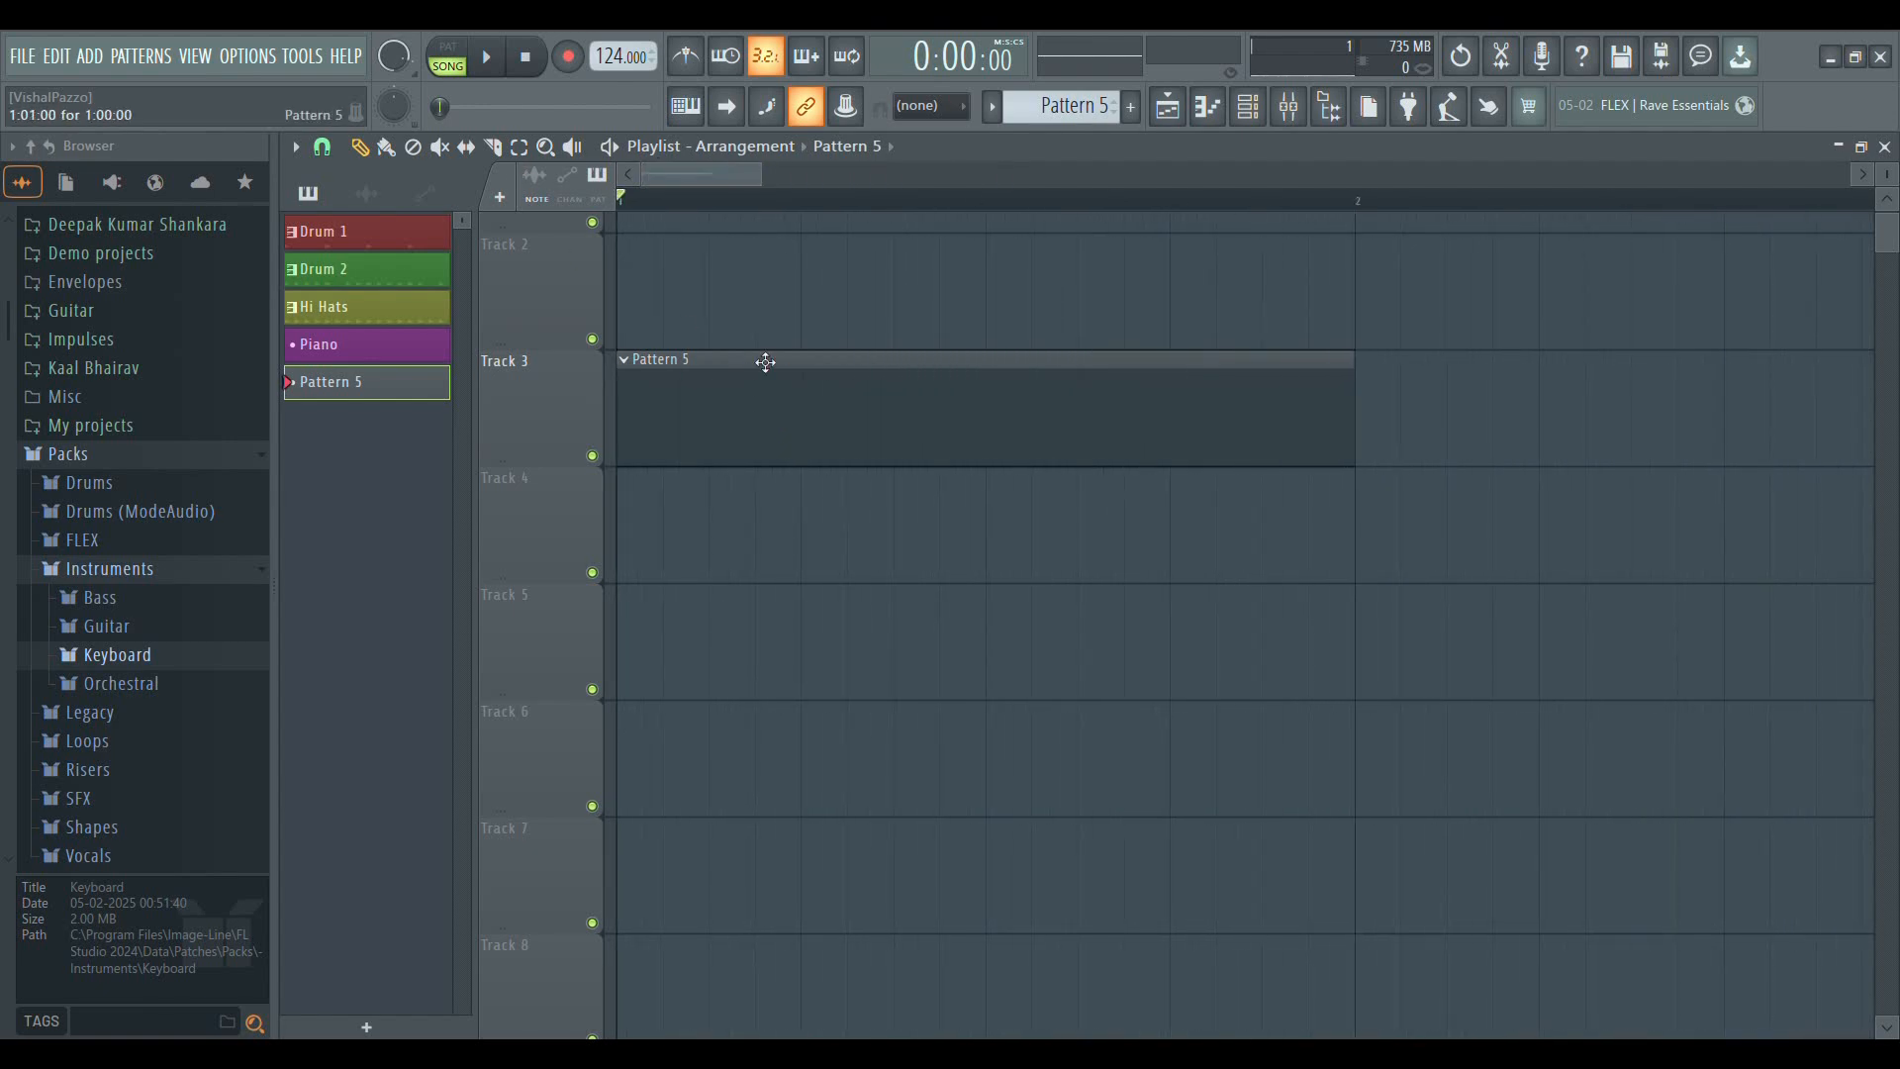
# Delete the Pattern 5 clip from Track 3 and open the Stage Grand channel's piano roll
pyautogui.rightClick(816, 445)
pyautogui.click(1167, 108)
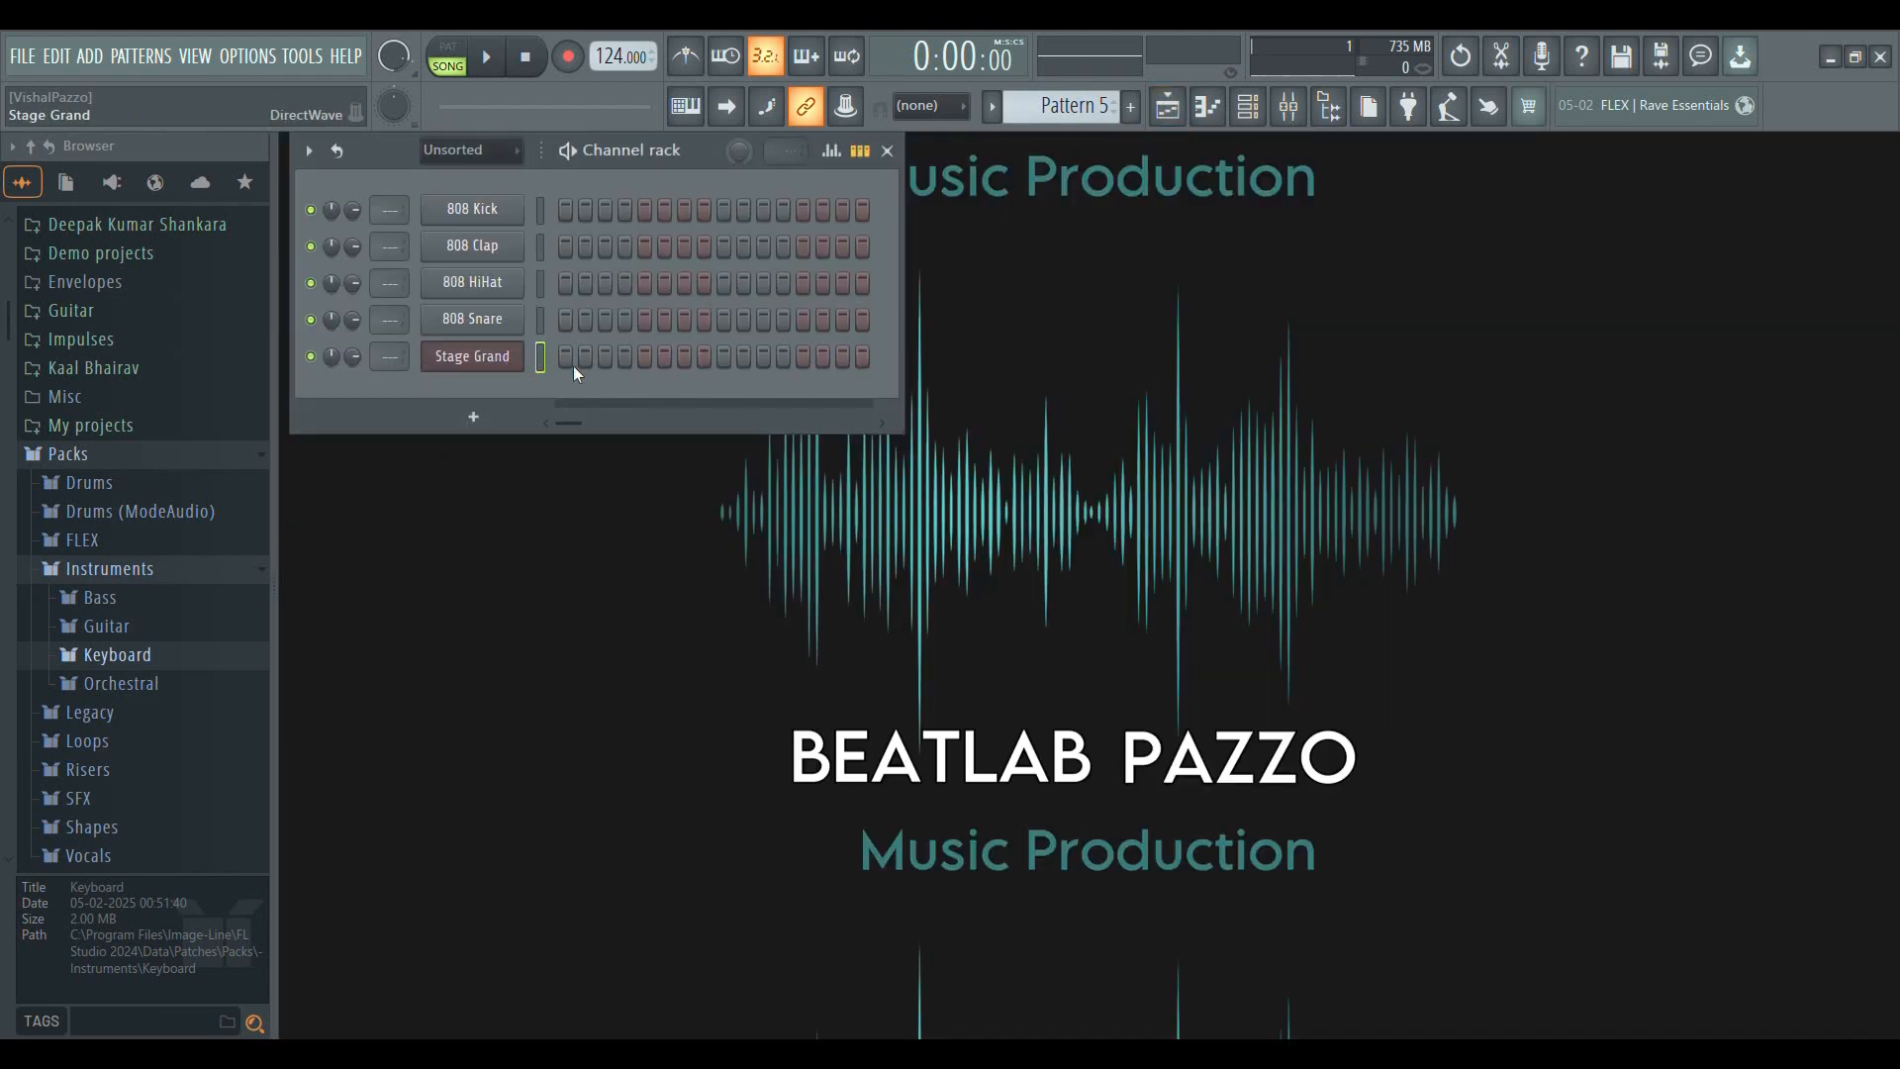
pyautogui.press('F7')
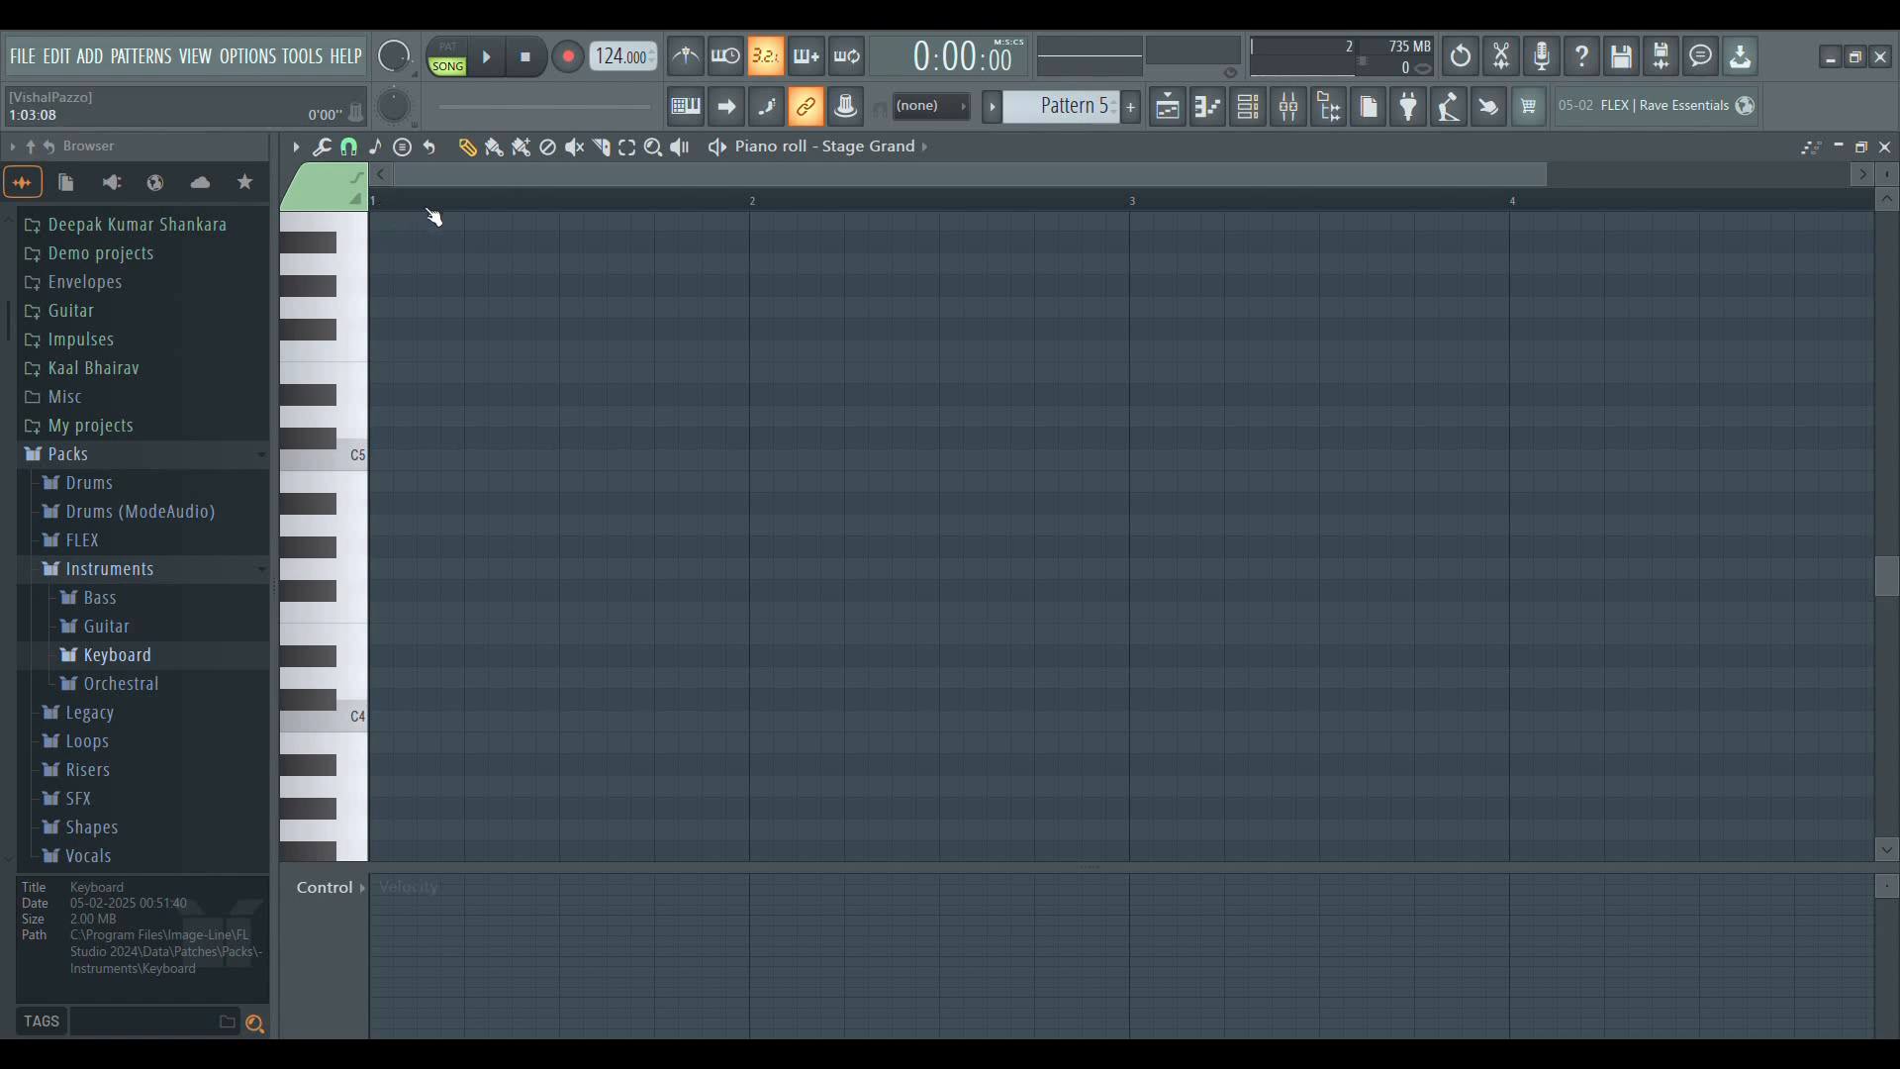
# Draw a C4 note one bar long, starting at bar 1 of the piano roll
pyautogui.scroll(3, 737, 202)
pyautogui.click(479, 376)
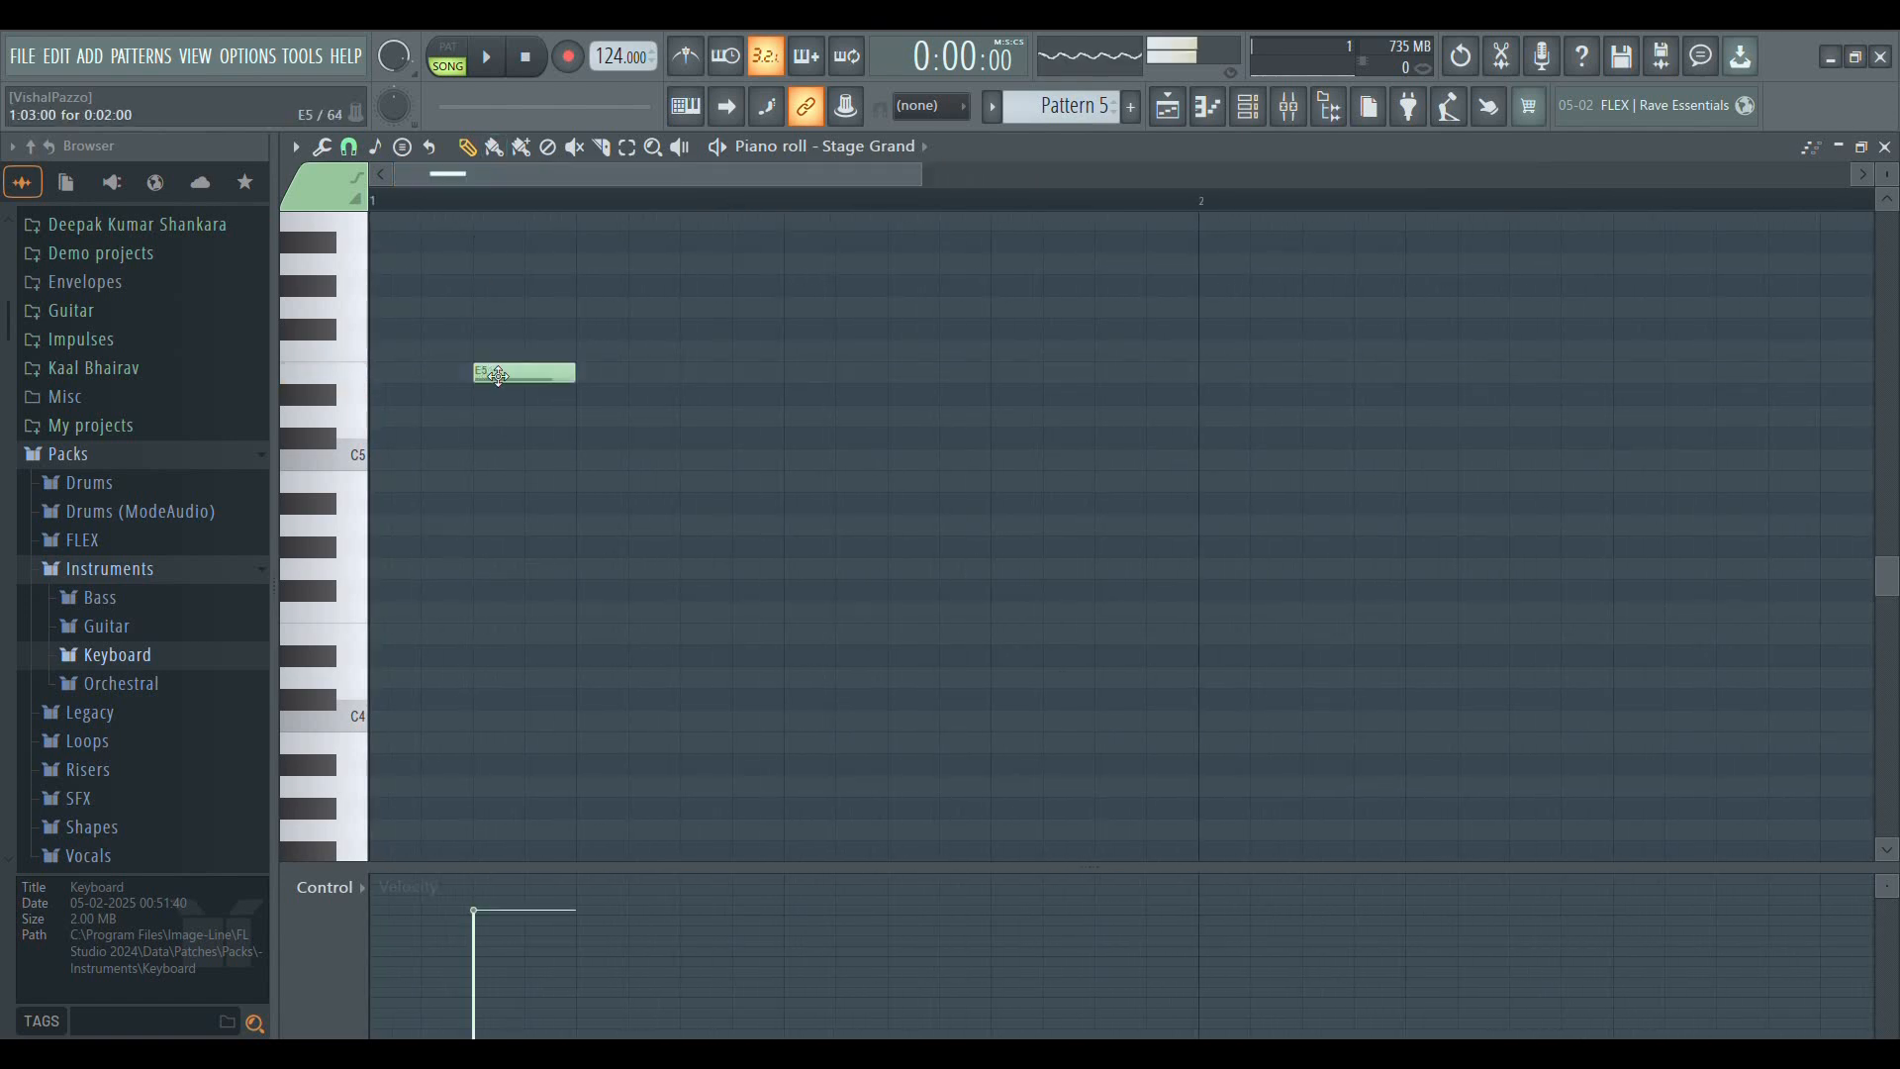
pyautogui.moveTo(479, 380); pyautogui.dragTo(1208, 780)
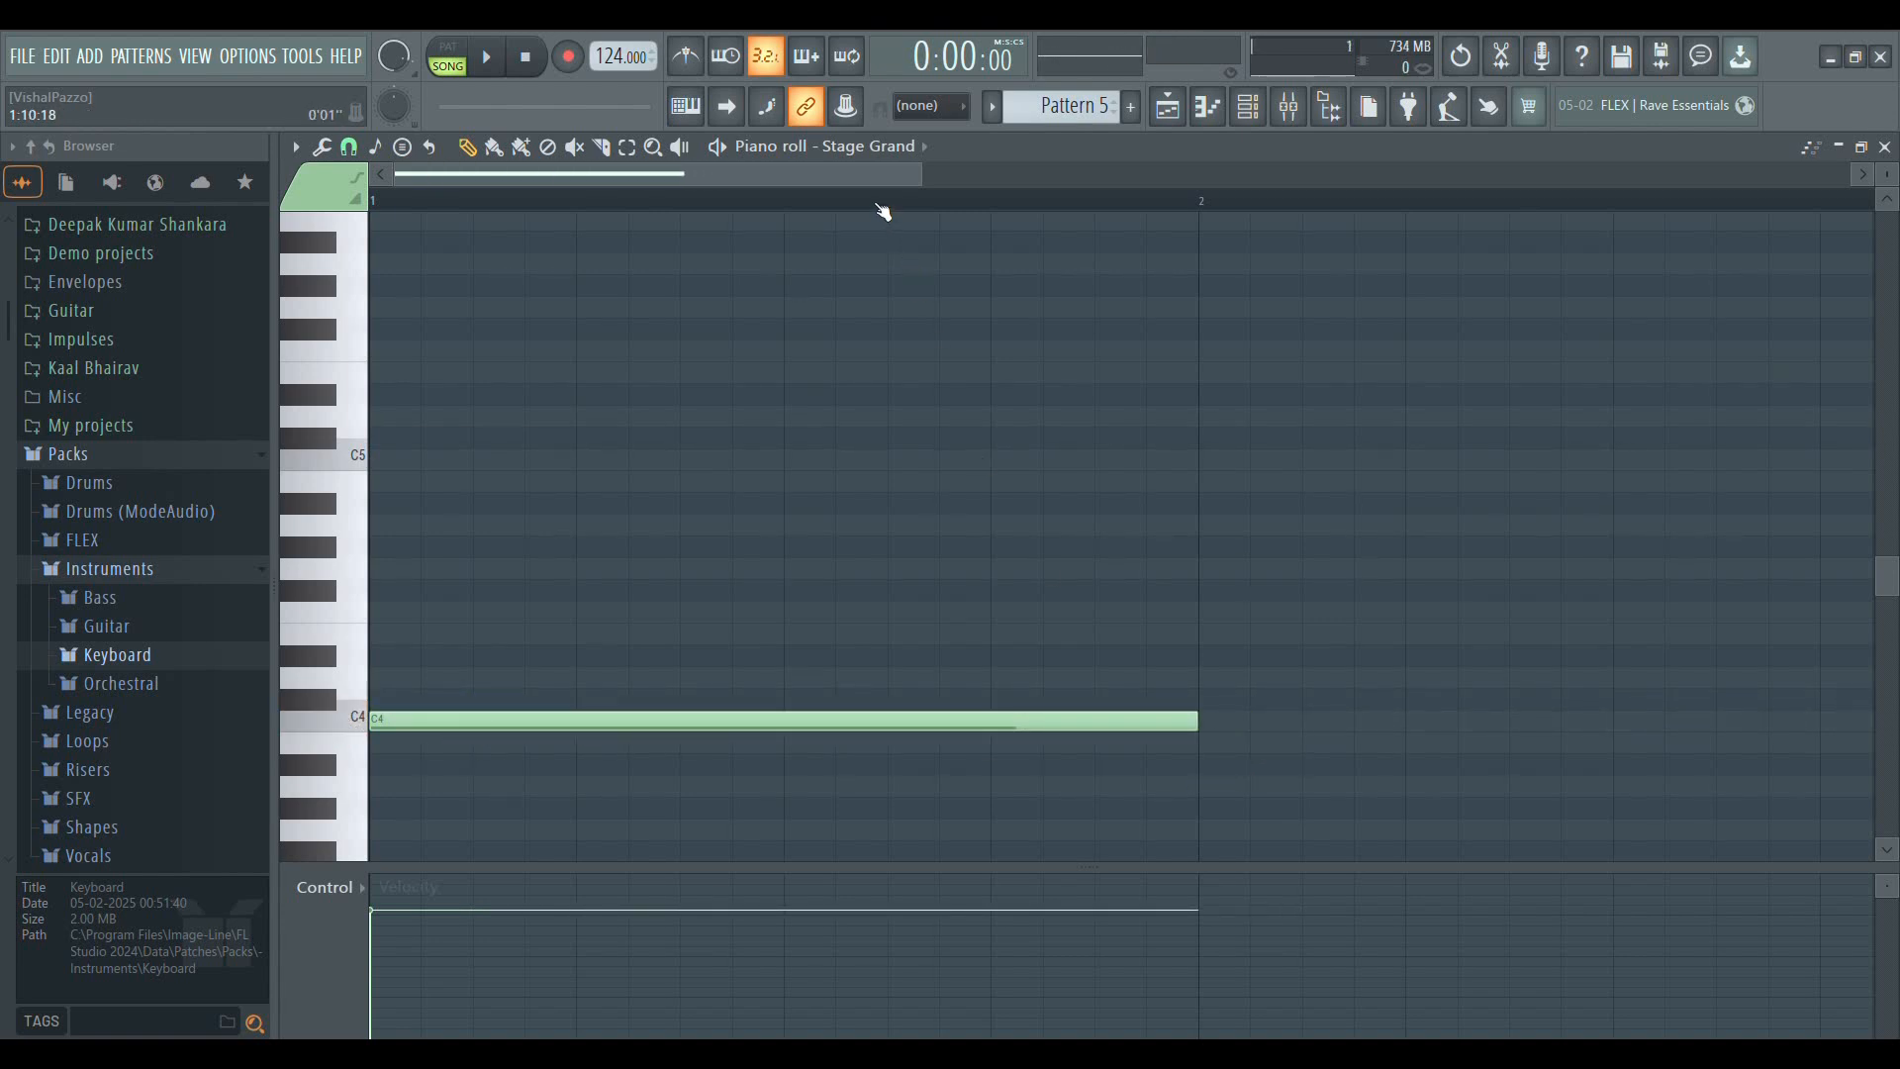
pyautogui.scroll(-2, 879, 204)
# Switch playback from song mode to pattern mode and play the C4 note
pyautogui.press('space')
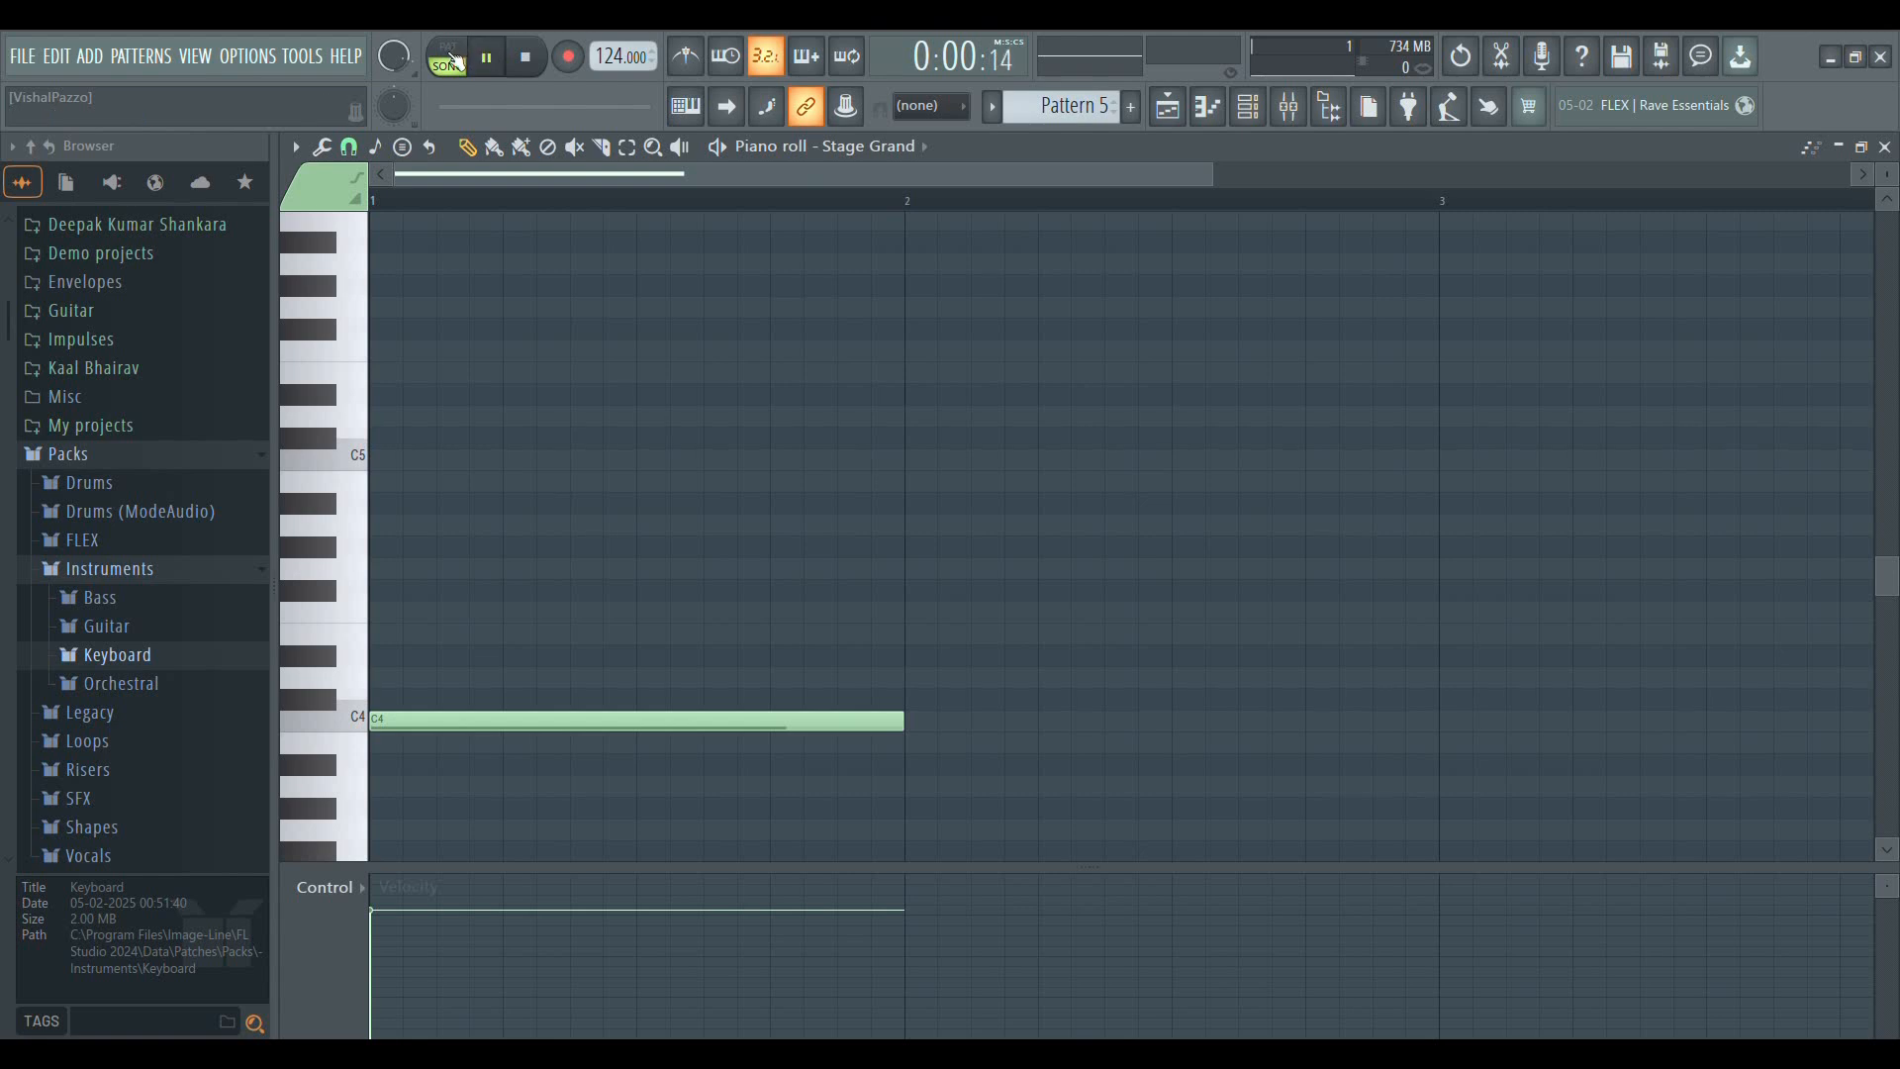
pyautogui.click(450, 60)
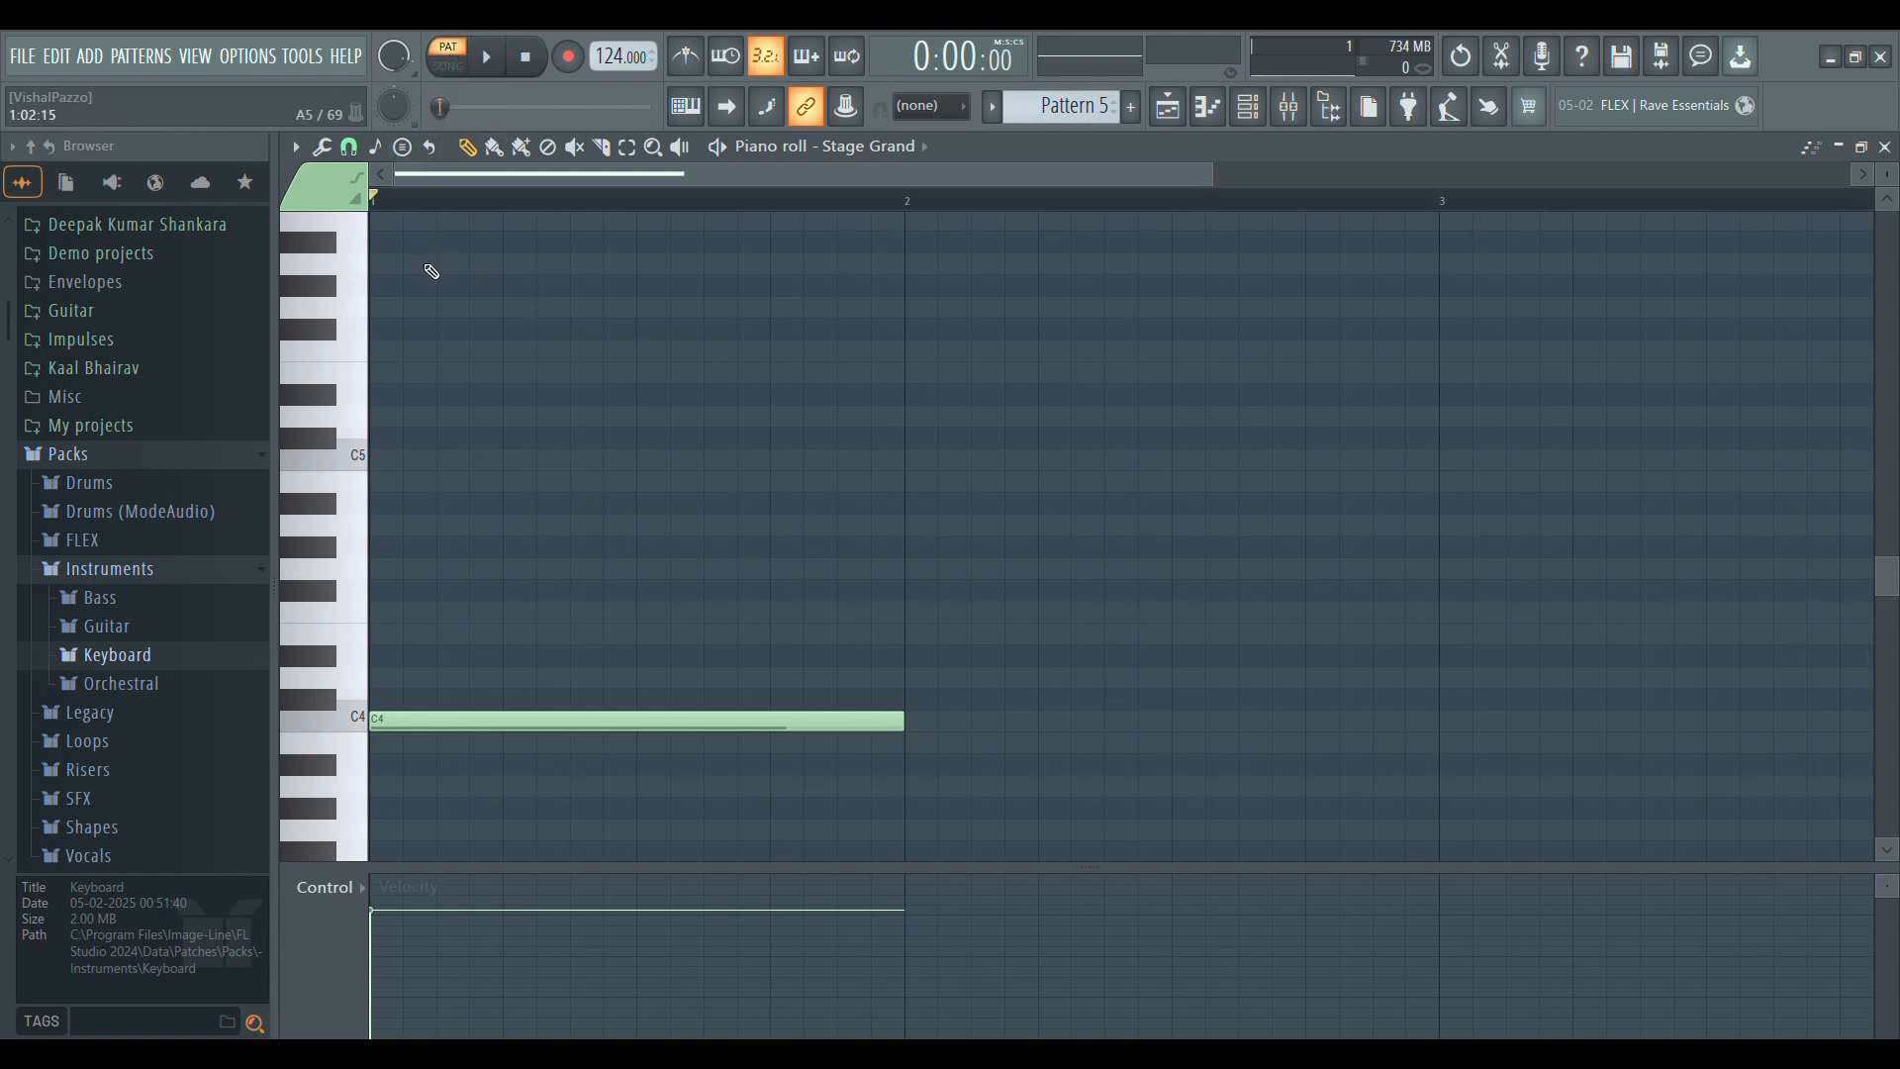
pyautogui.press('space')
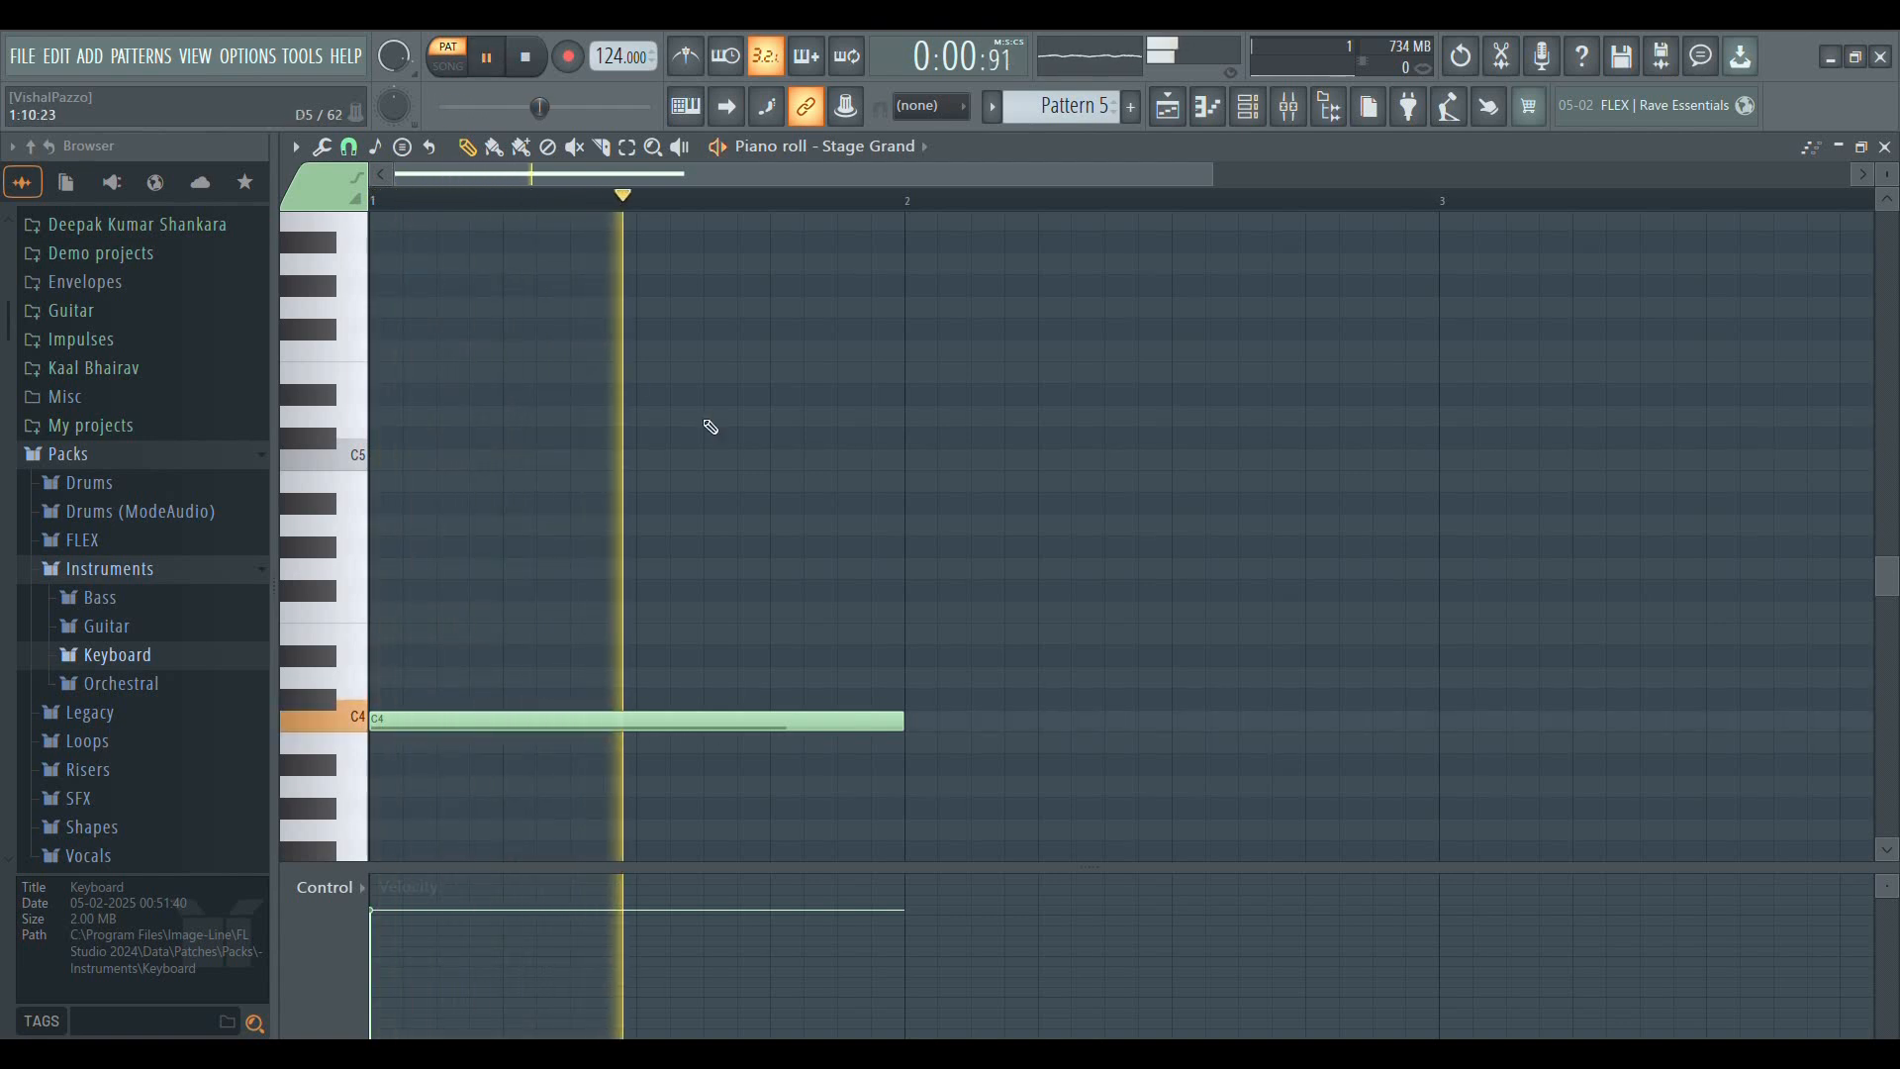
pyautogui.press('space')
# Enable the metronome, play the one-bar C4 note against it, and pause playback
pyautogui.click(693, 57)
pyautogui.press('space')
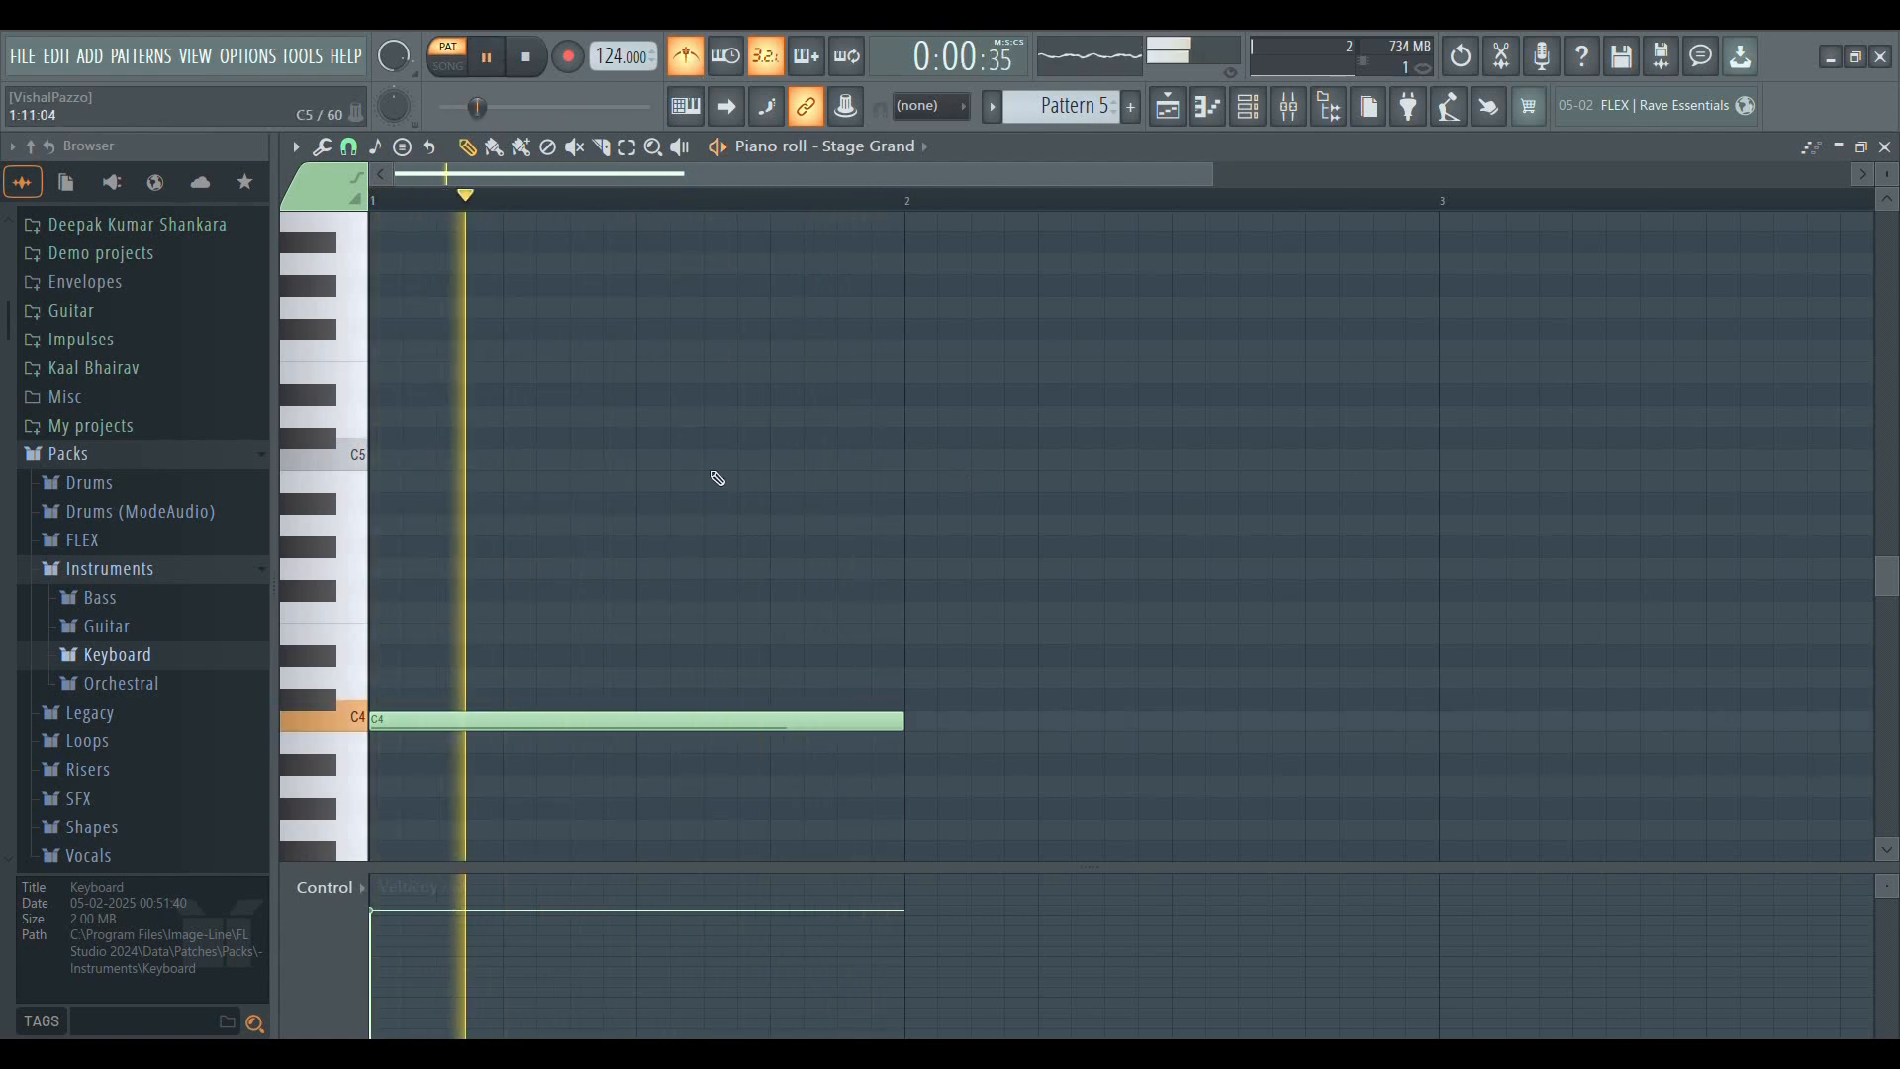
pyautogui.scroll(-2, 712, 462)
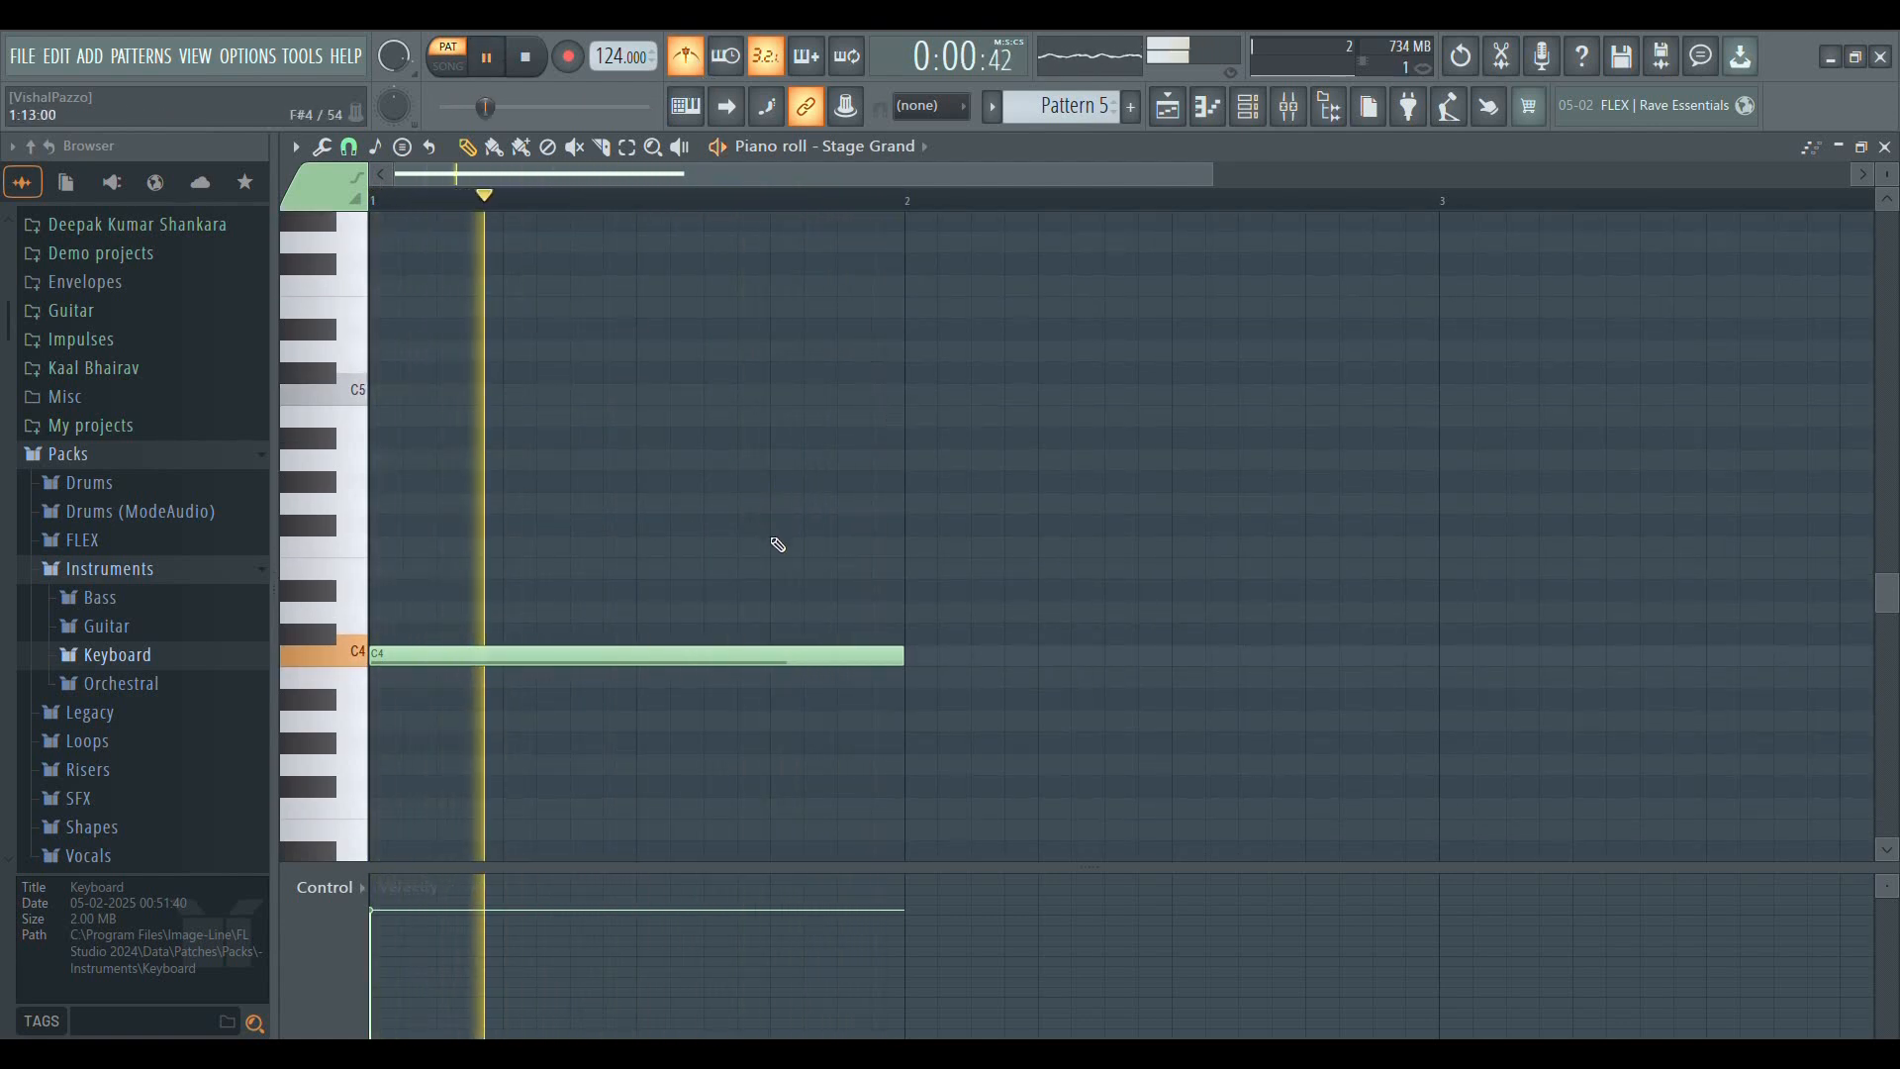
pyautogui.click(489, 59)
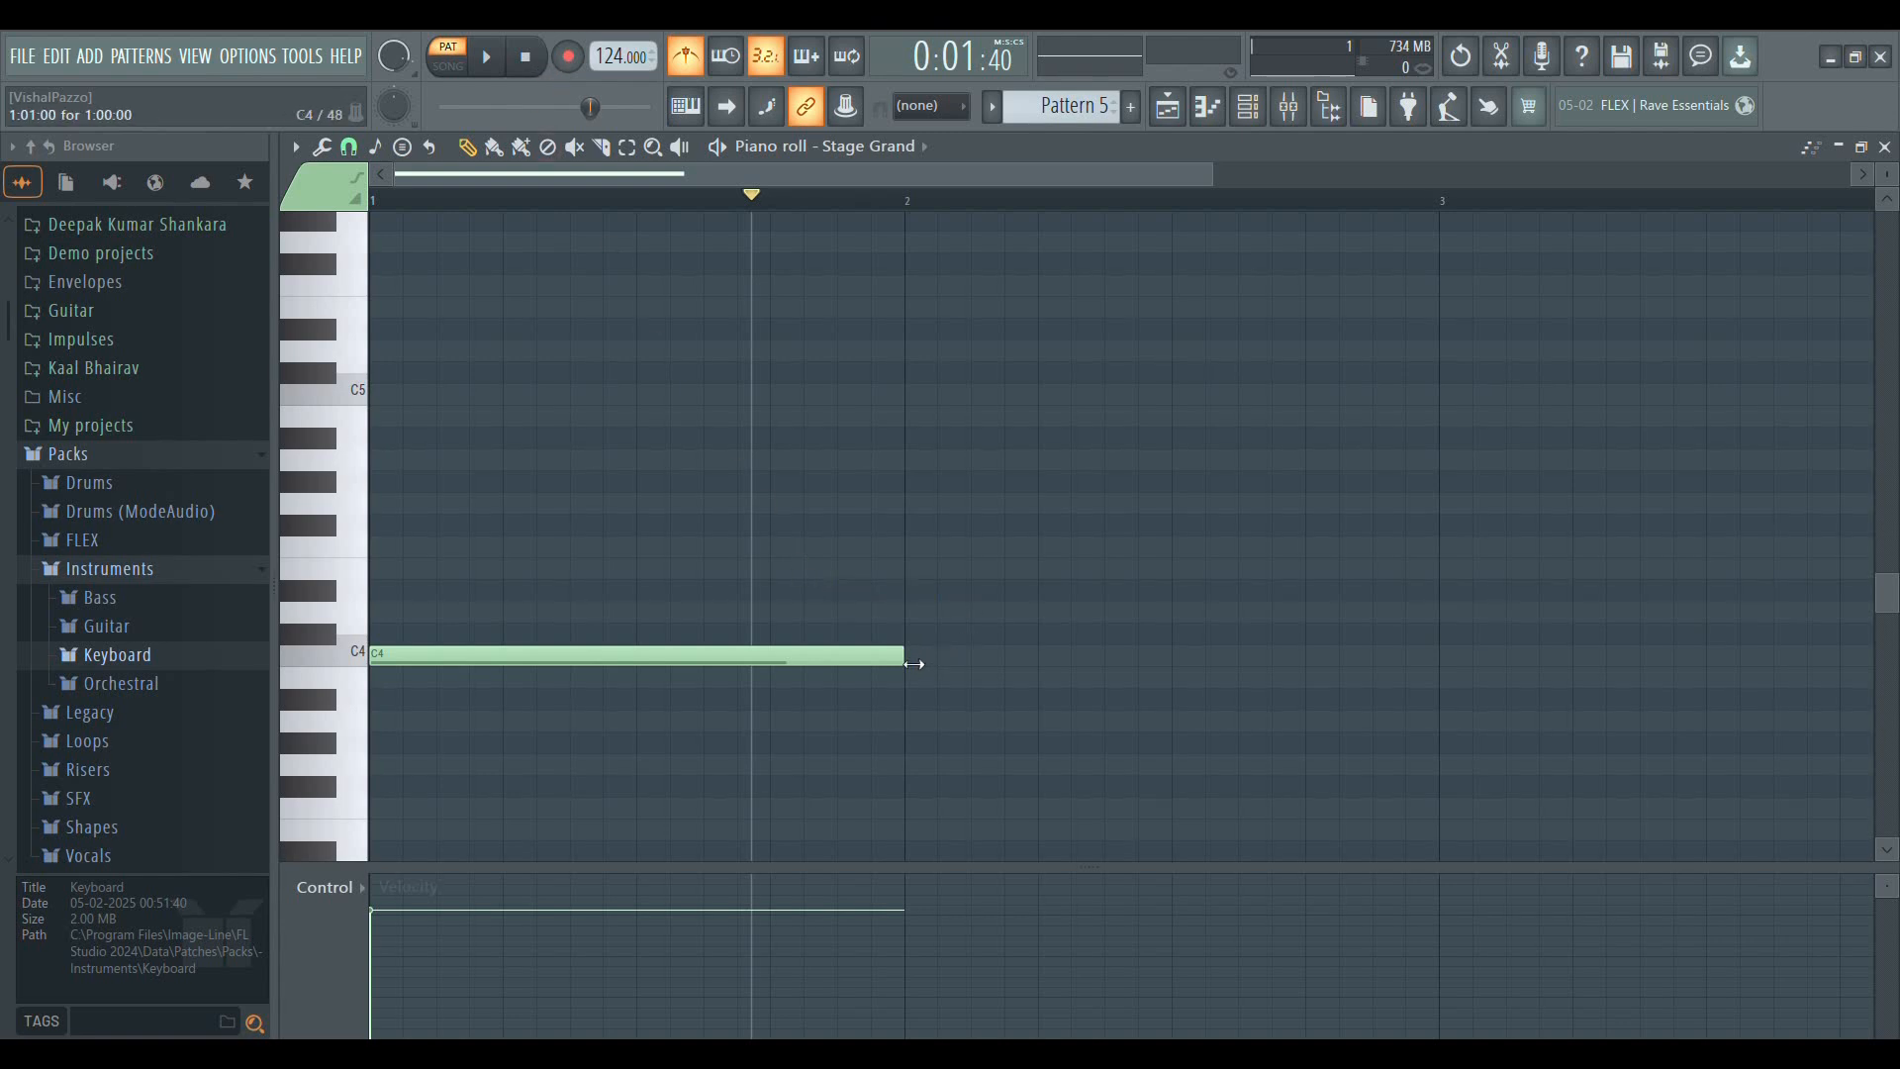
# Shorten the C4 note to half a bar and play it from the start with the metronome
pyautogui.moveTo(908, 672); pyautogui.dragTo(644, 683)
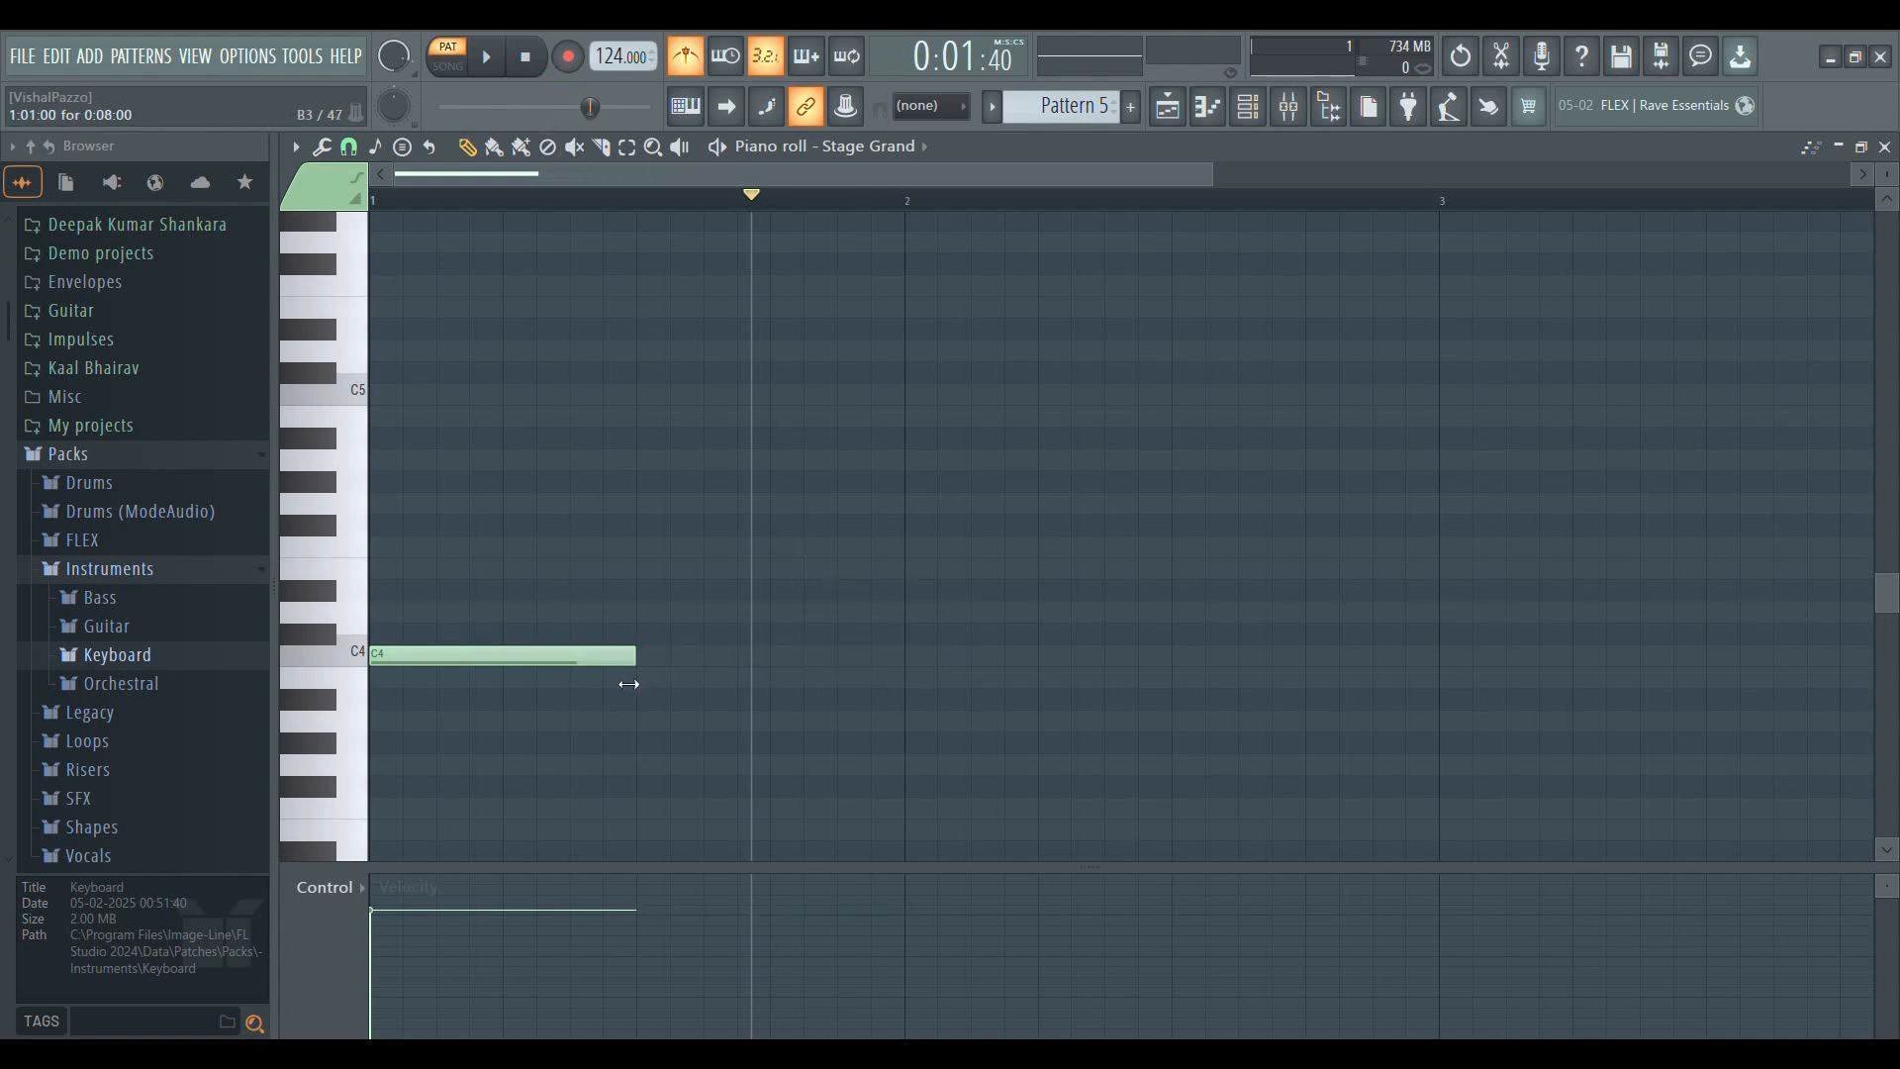
pyautogui.click(523, 57)
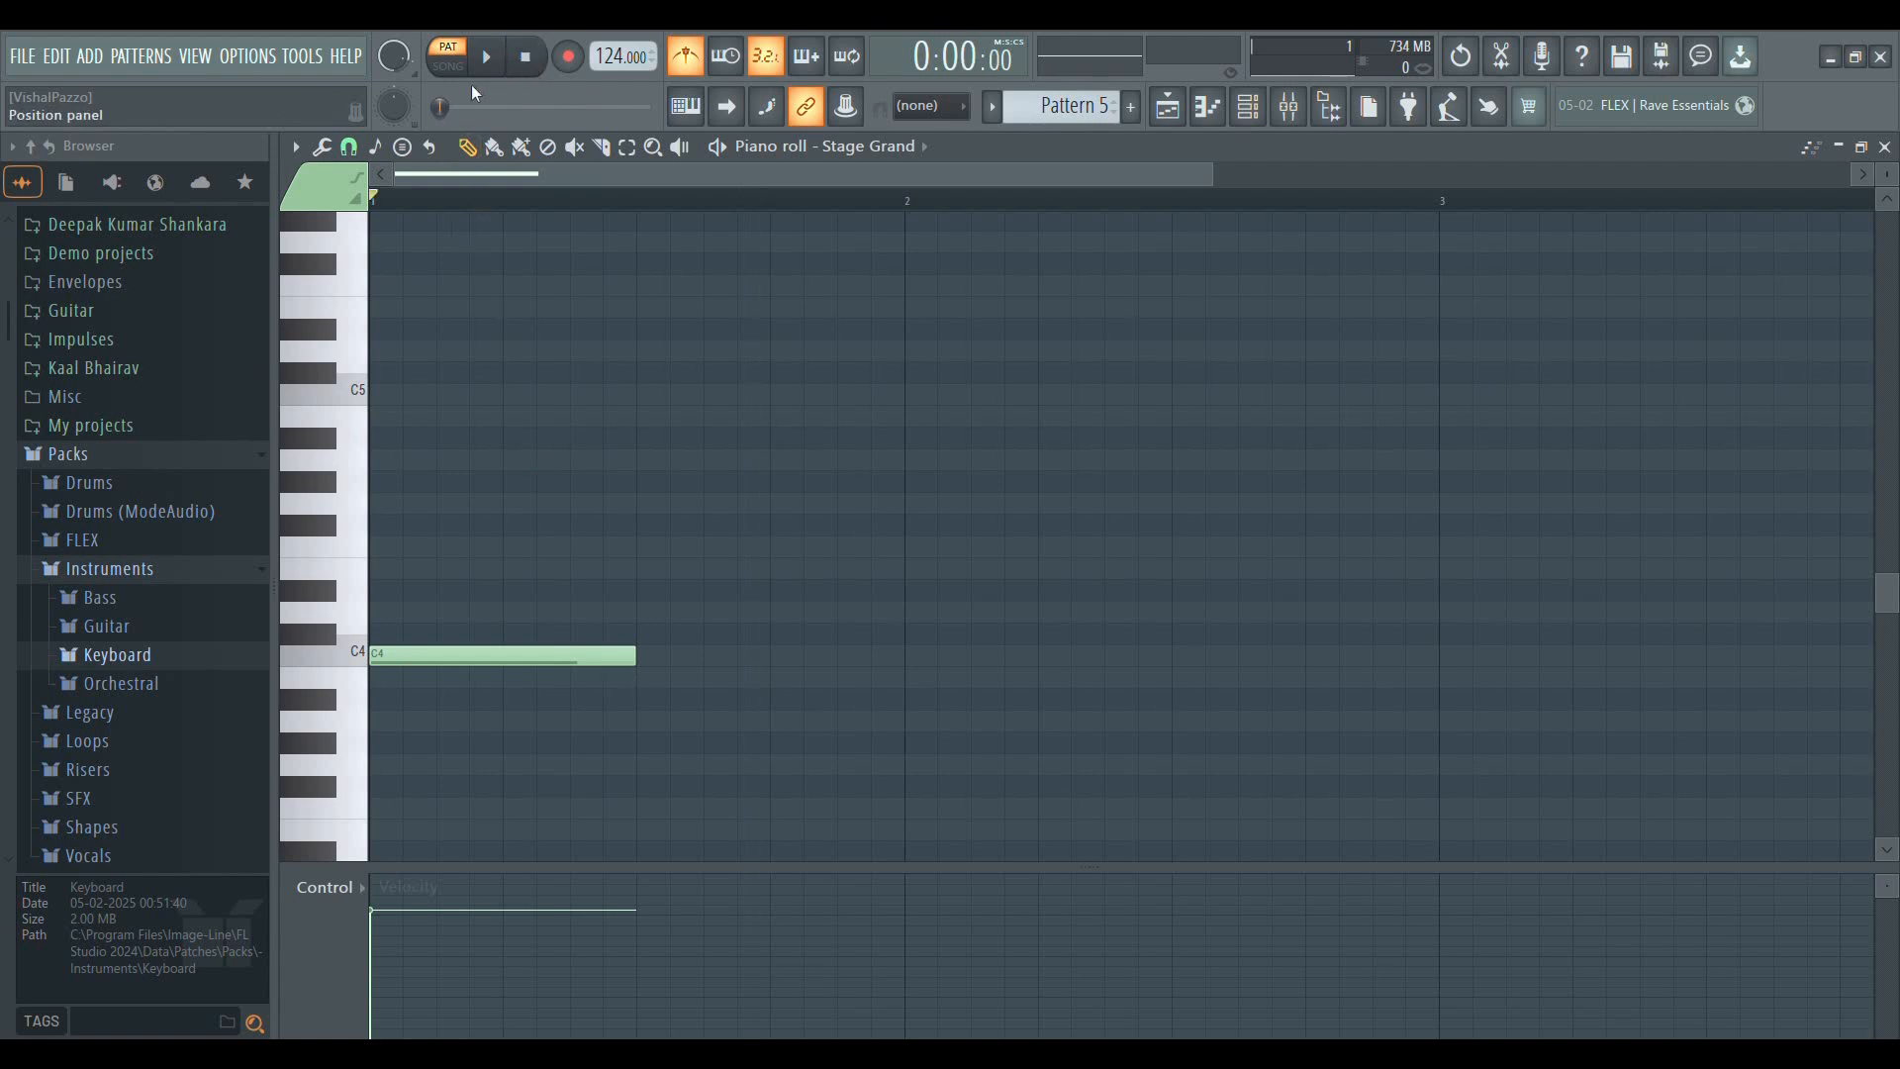
pyautogui.press('space')
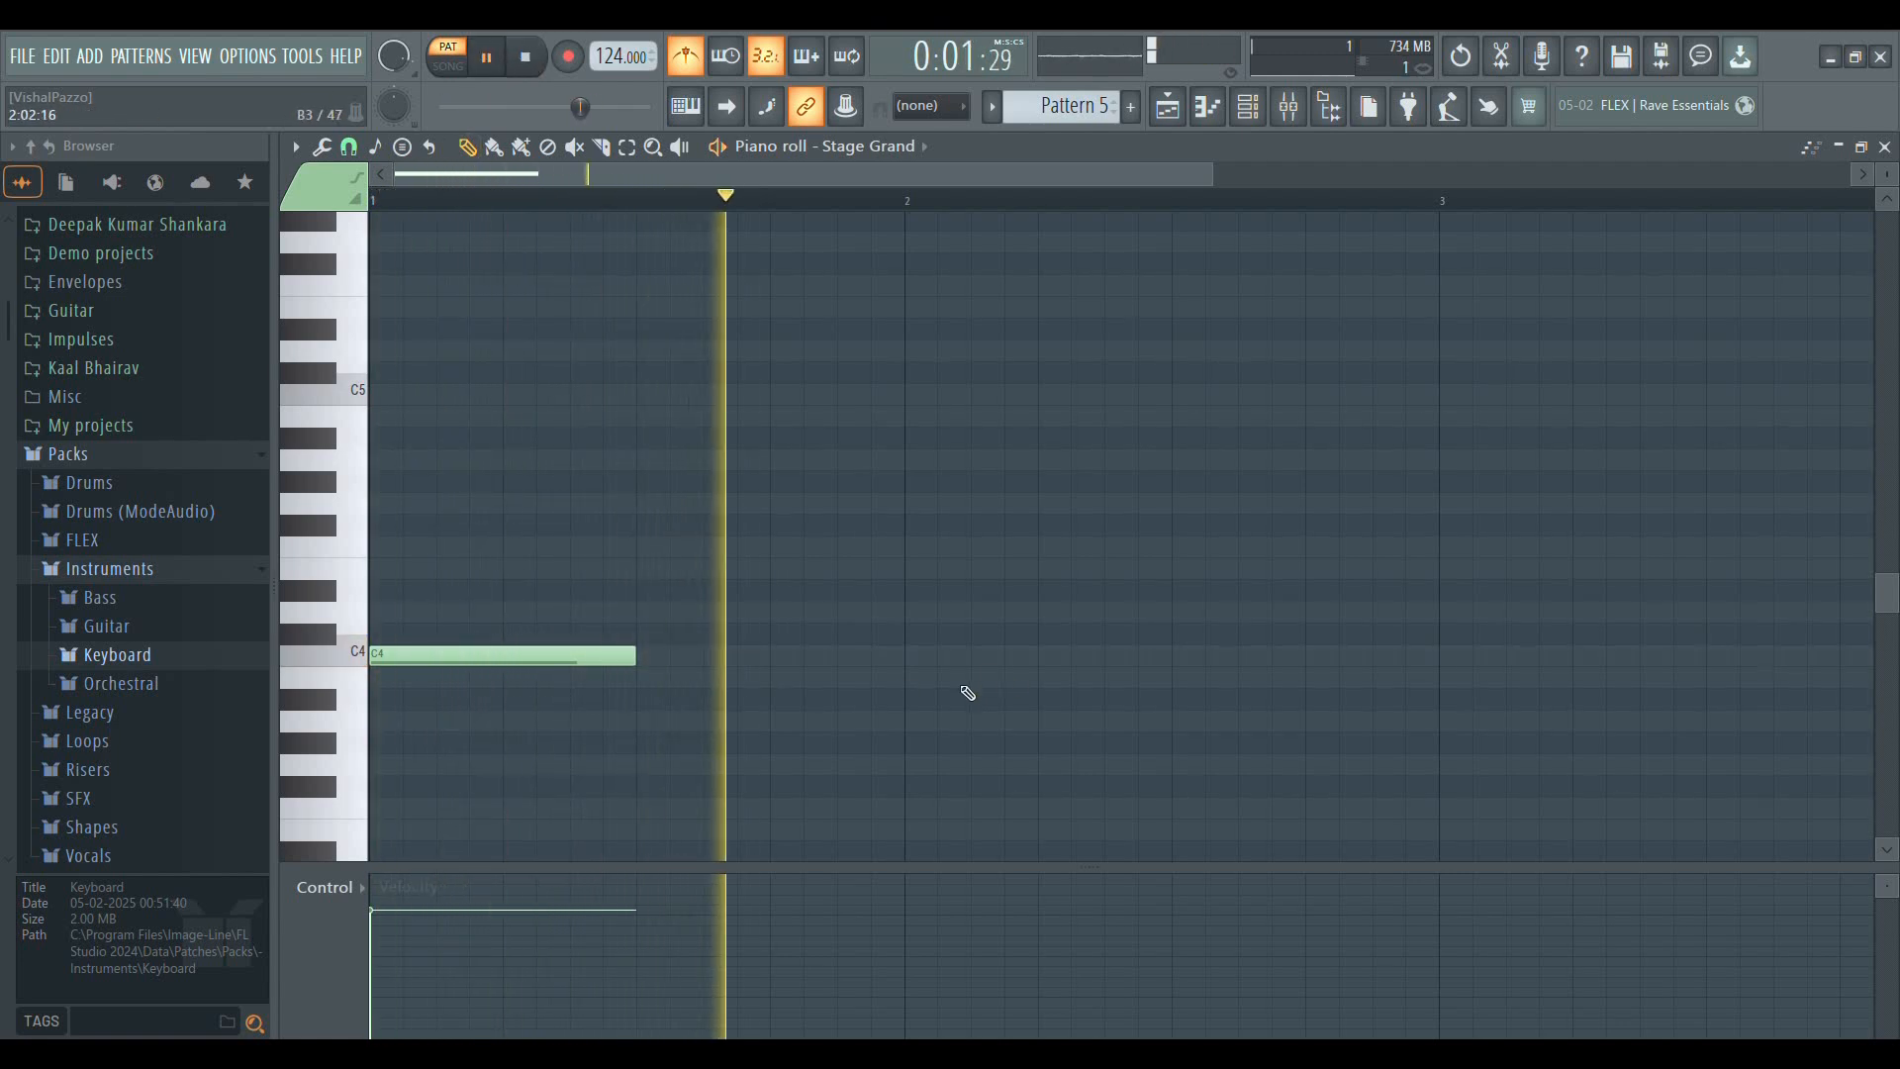
pyautogui.press('space')
# Shorten the C4 note to a quarter of a bar and play it from the start
pyautogui.moveTo(641, 661); pyautogui.dragTo(505, 663)
pyautogui.press('space')
pyautogui.press('space')
pyautogui.press('space')
pyautogui.press('space')
# Extend the C4 note to a full bar and play it with the metronome
pyautogui.scroll(3, 424, 203)
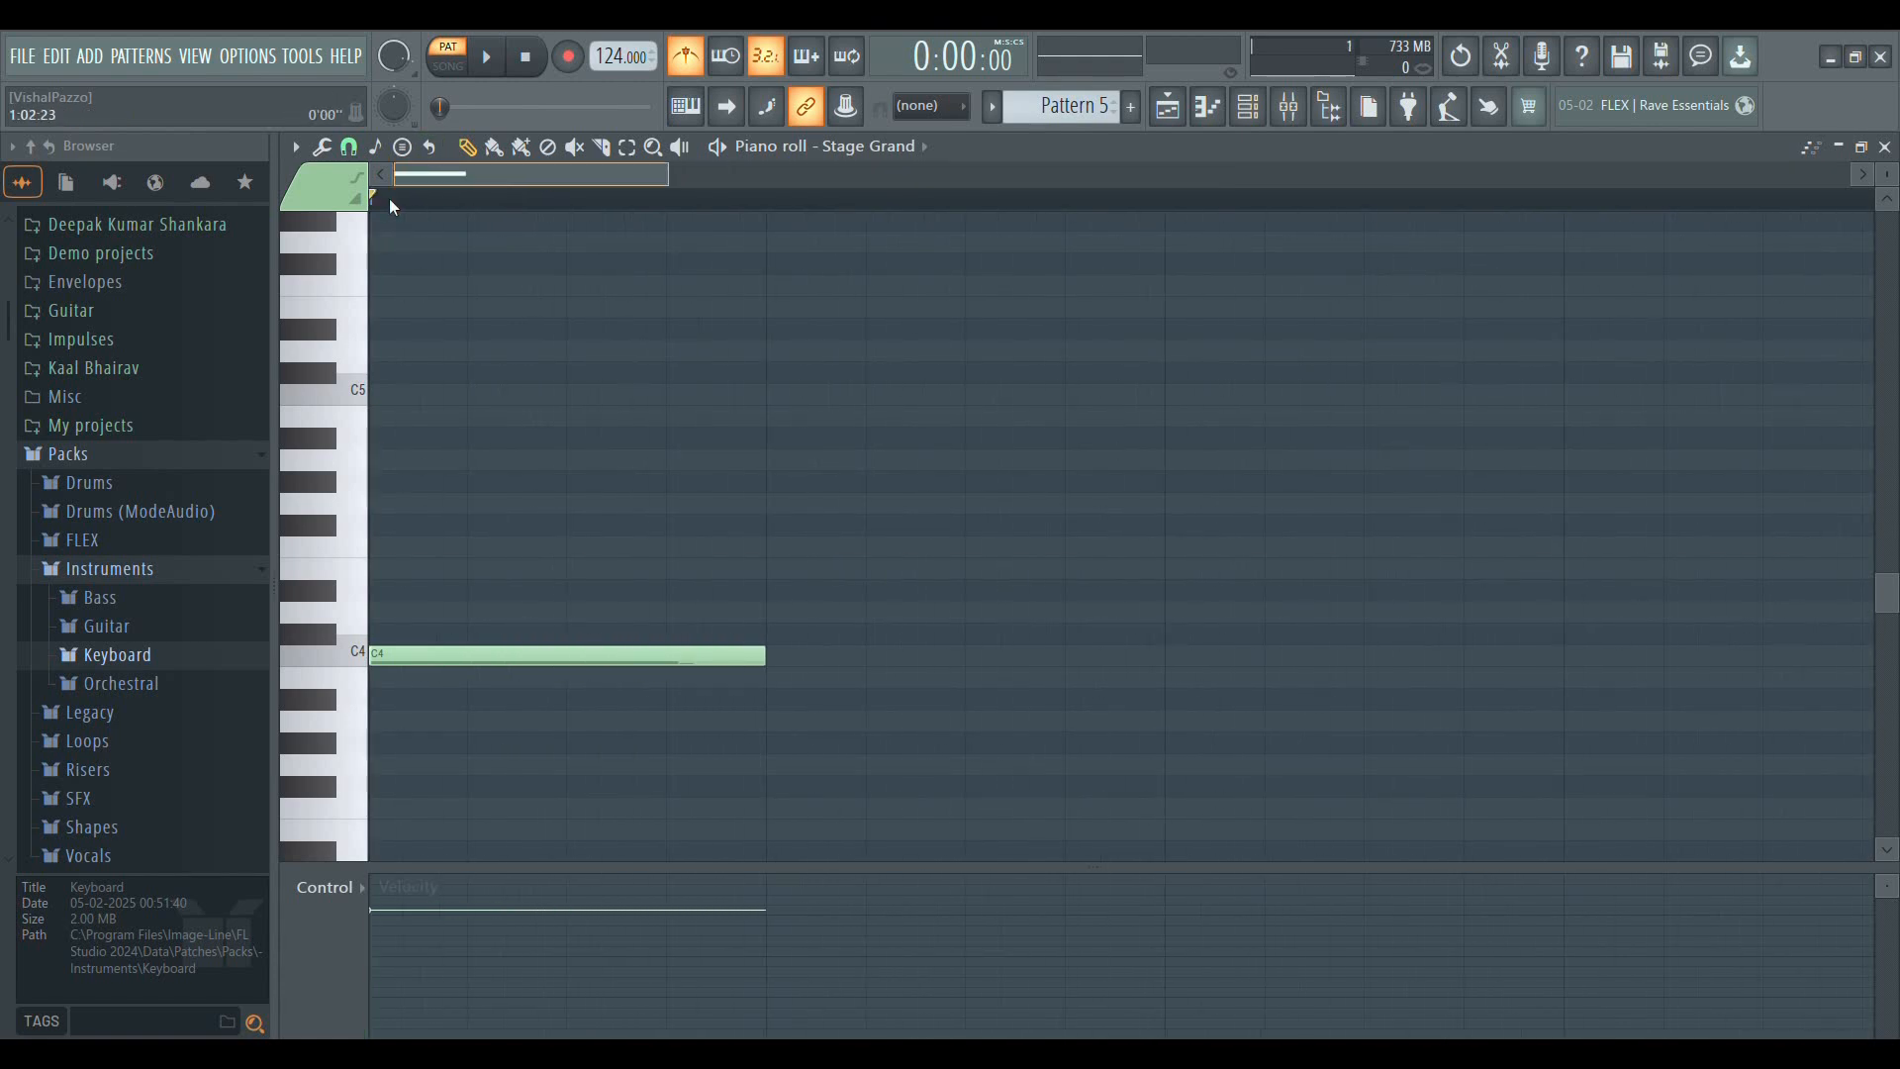
pyautogui.scroll(-1, 604, 205)
pyautogui.scroll(-2, 604, 204)
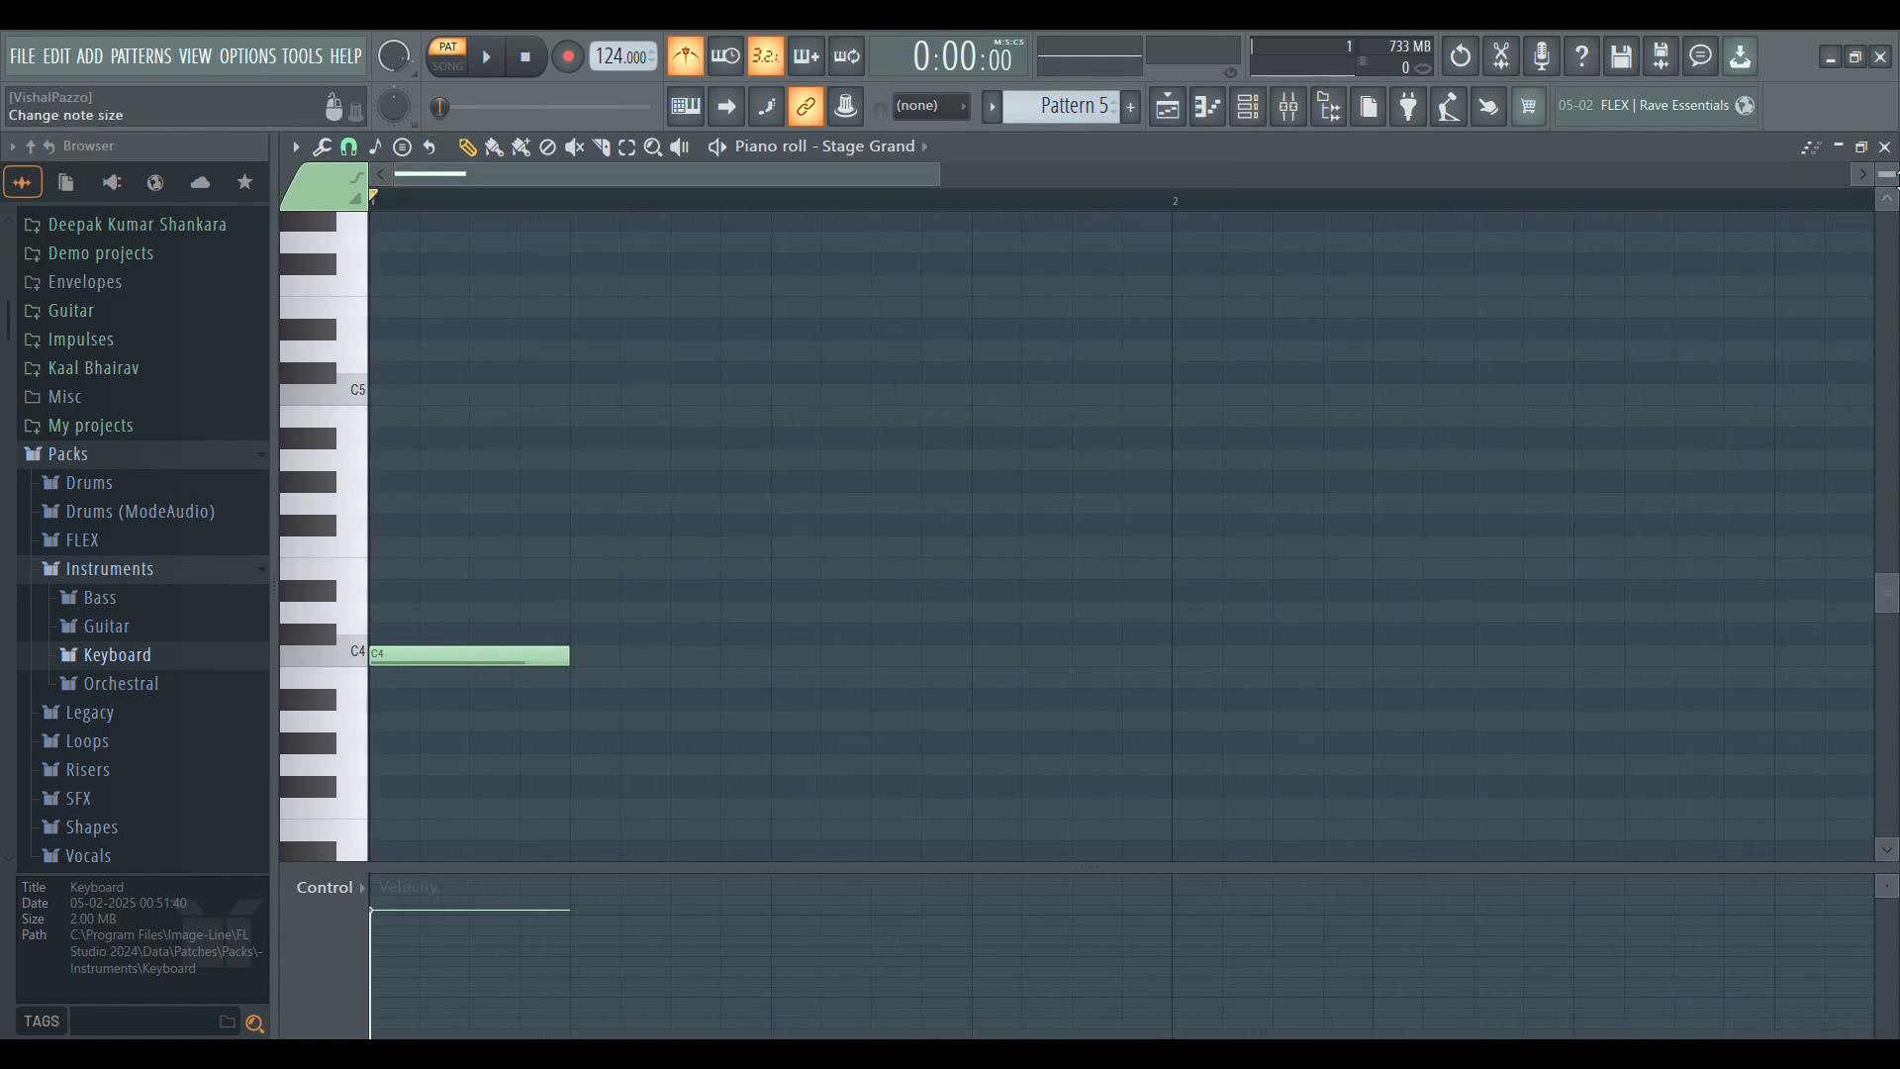
pyautogui.scroll(3, 1895, 176)
pyautogui.scroll(-2, 578, 205)
pyautogui.moveTo(535, 683); pyautogui.dragTo(987, 687)
pyautogui.scroll(-2, 861, 203)
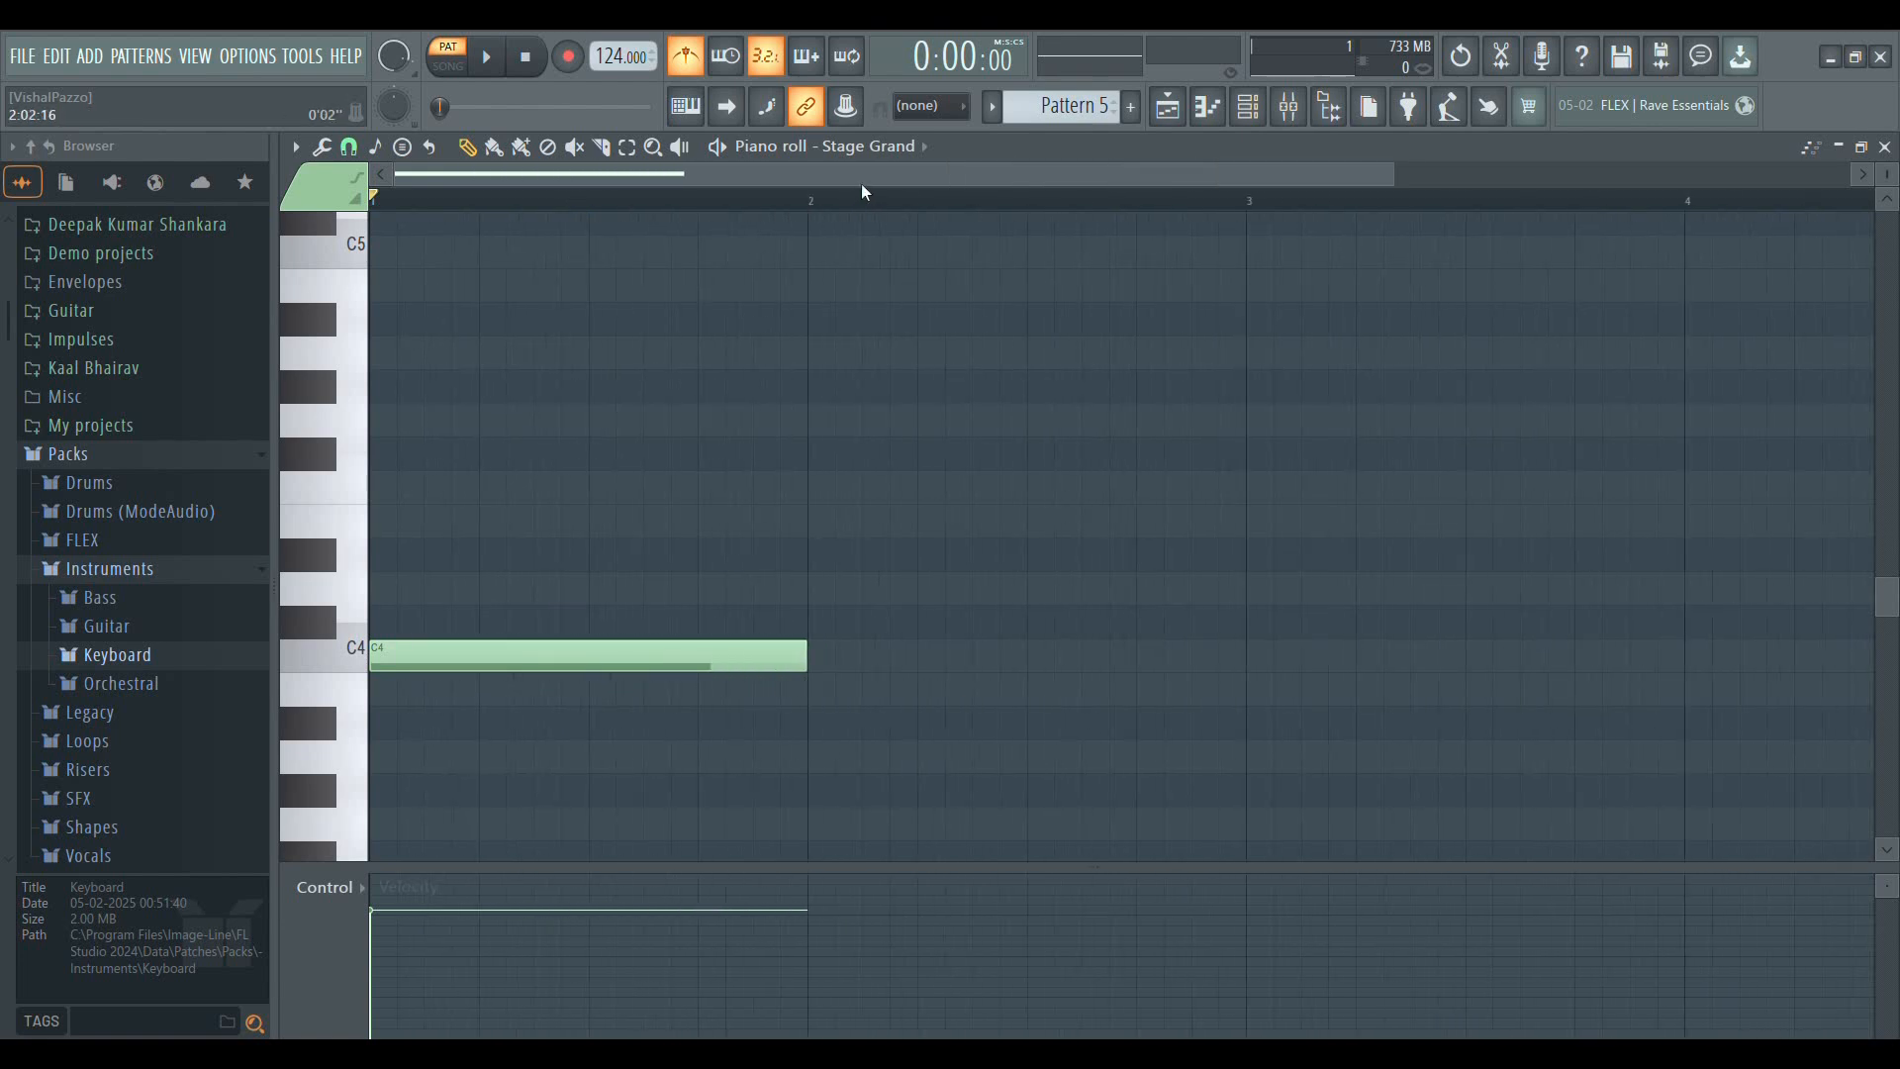
pyautogui.scroll(2, 619, 205)
pyautogui.scroll(-3, 614, 206)
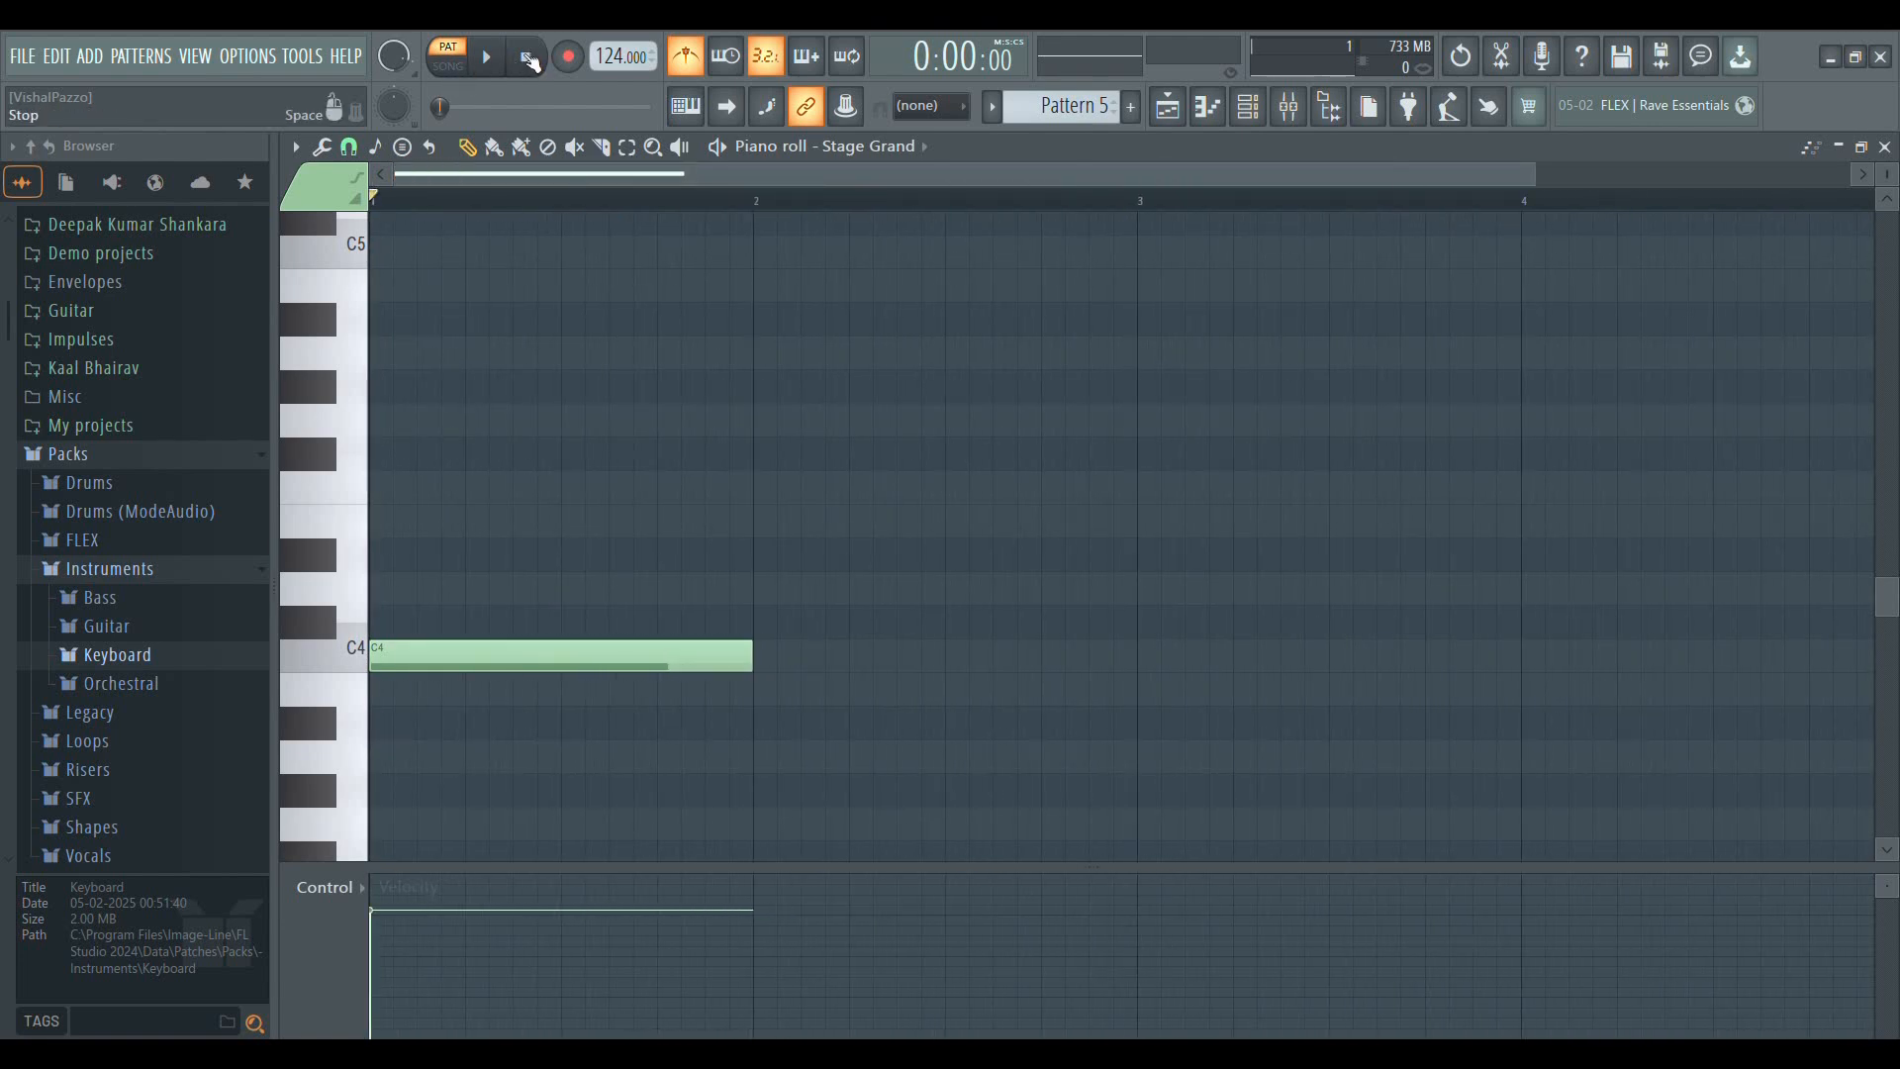
pyautogui.press('space')
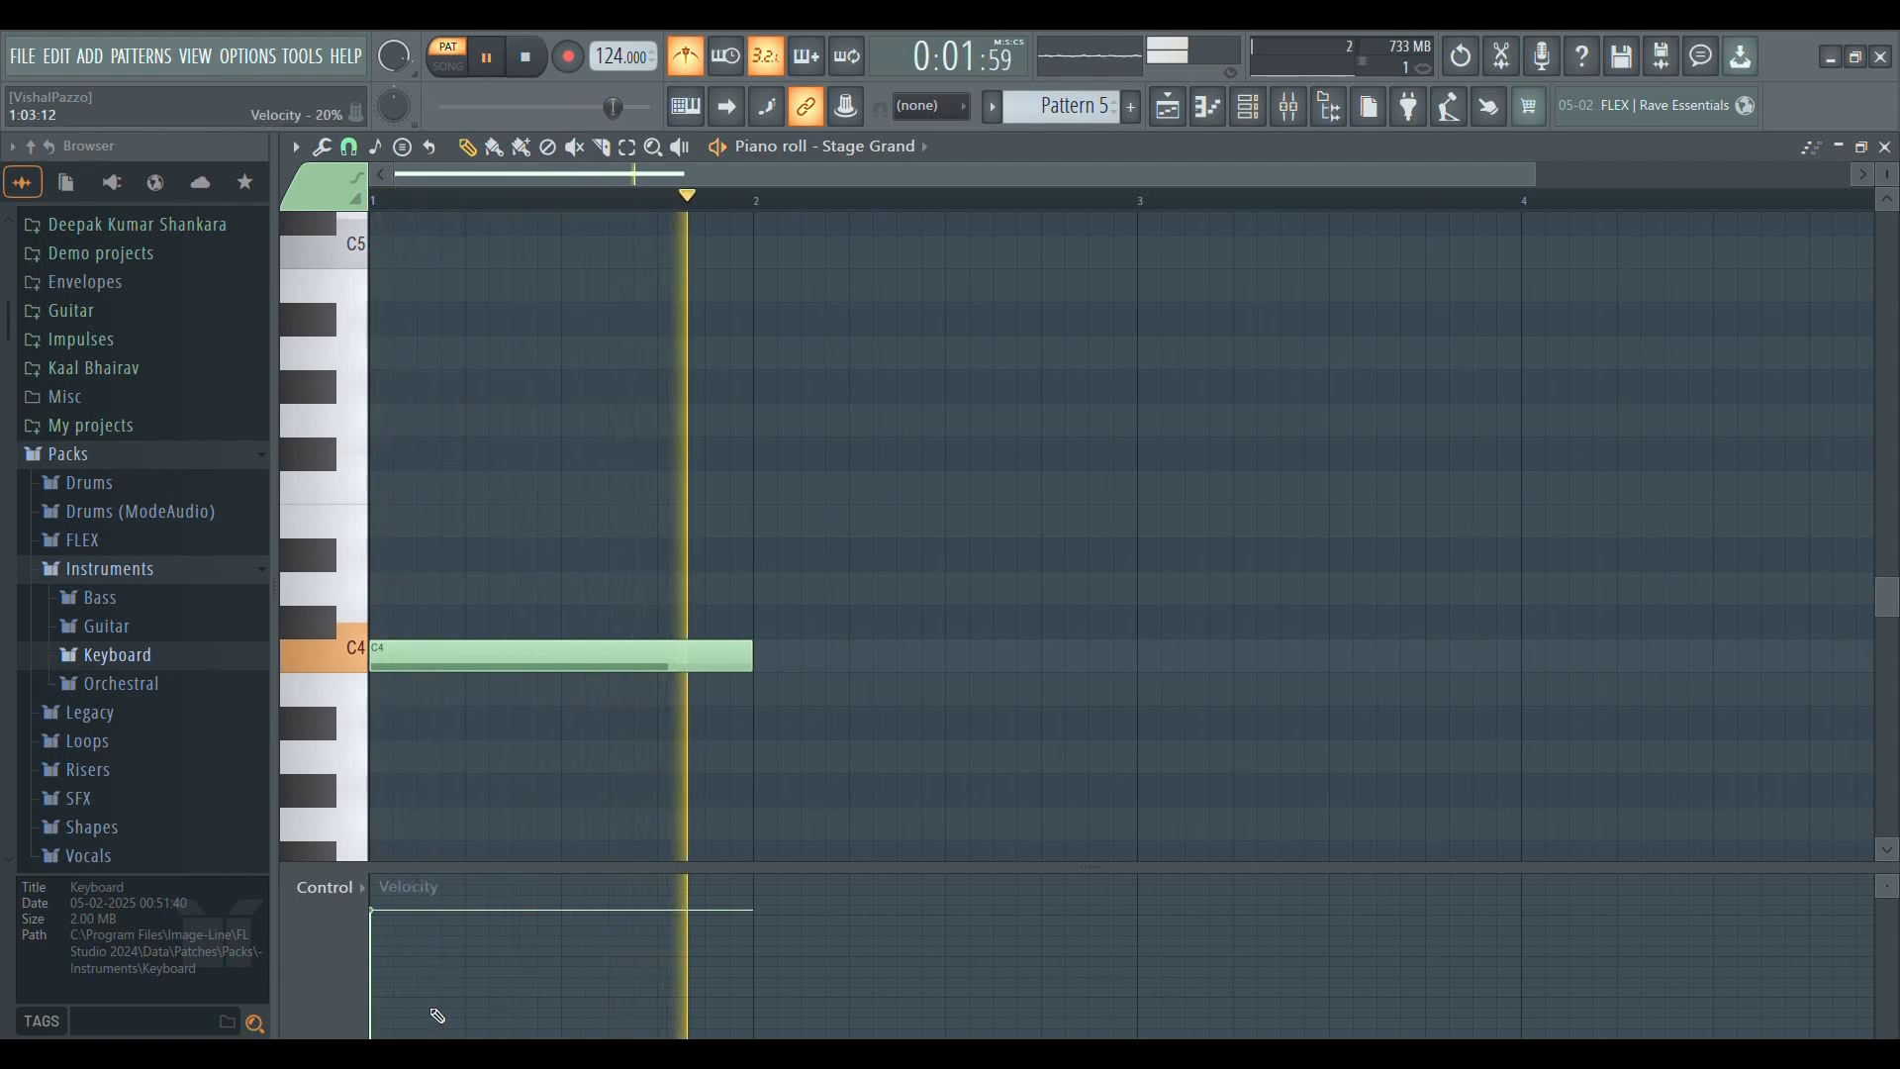
pyautogui.press('space')
# Remove the C4 note from the pattern and close the playlist and the Stage Grand piano roll
pyautogui.click(1167, 107)
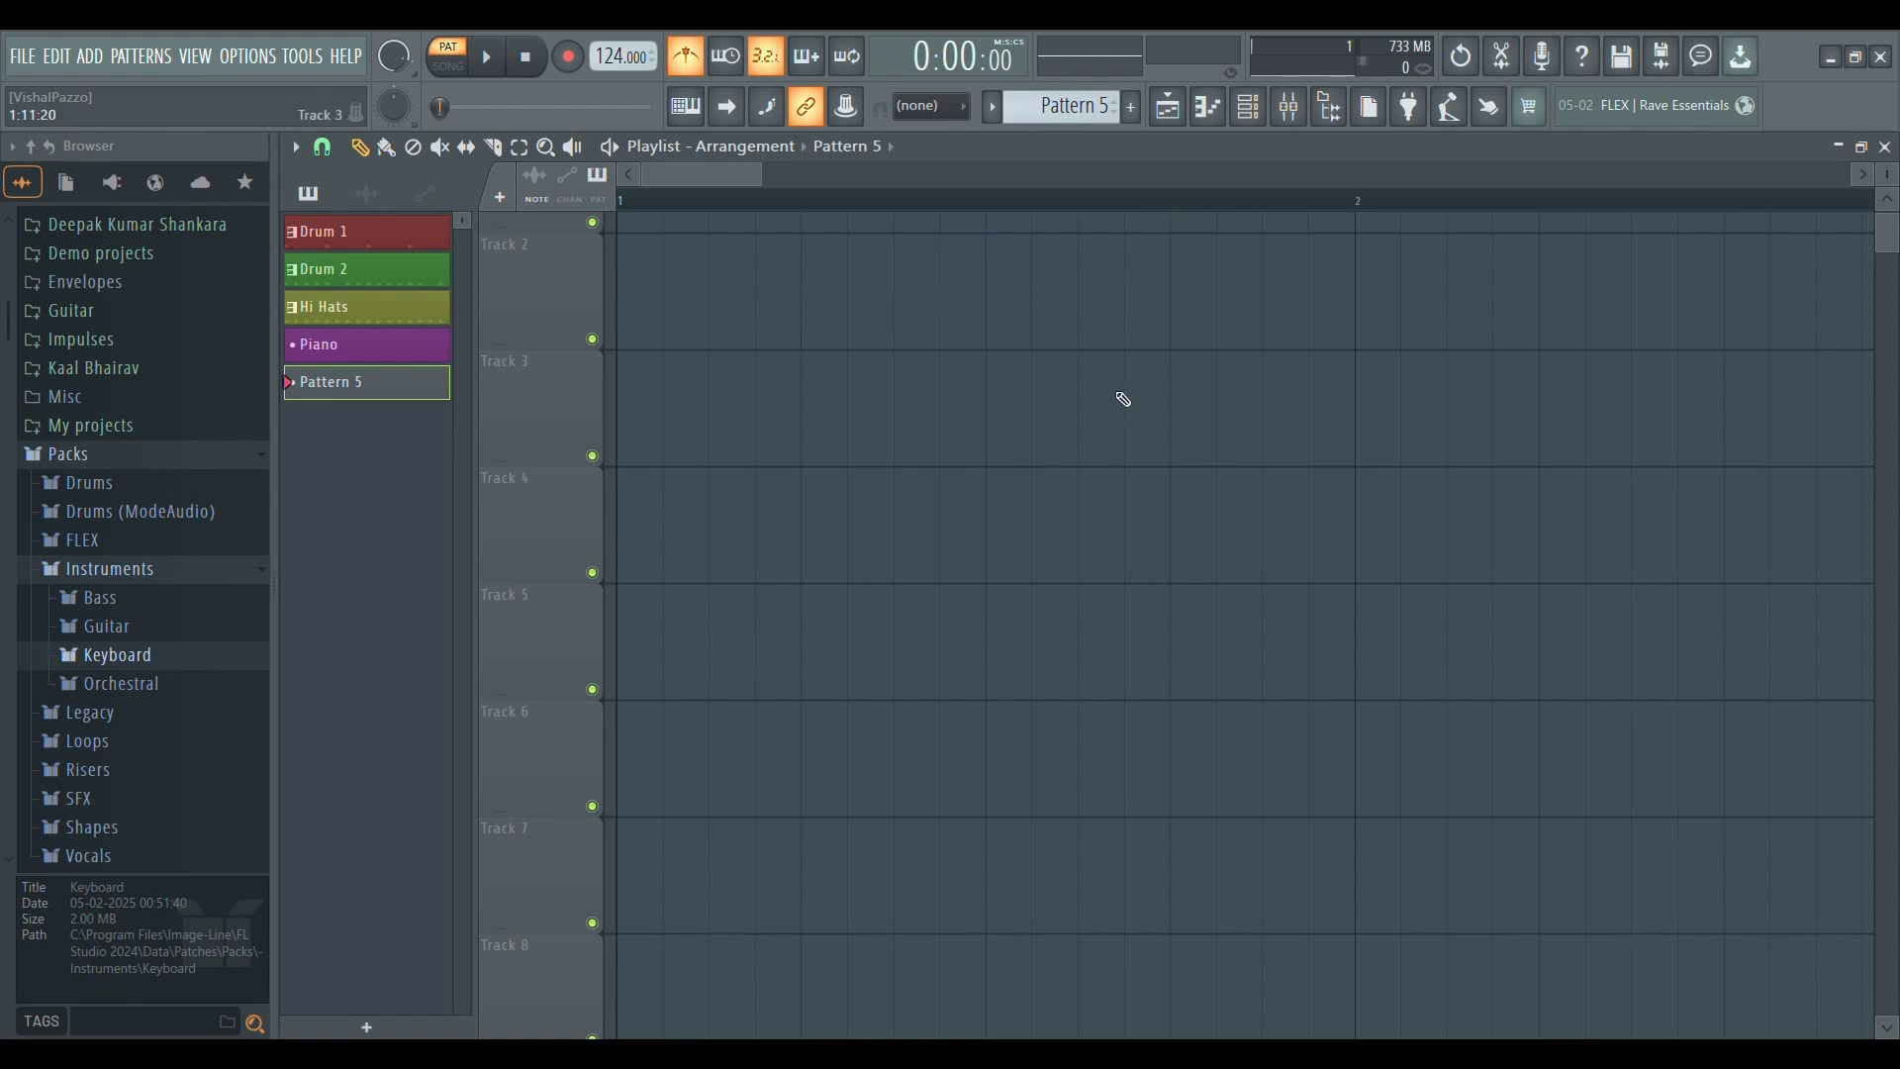
pyautogui.scroll(1, 828, 262)
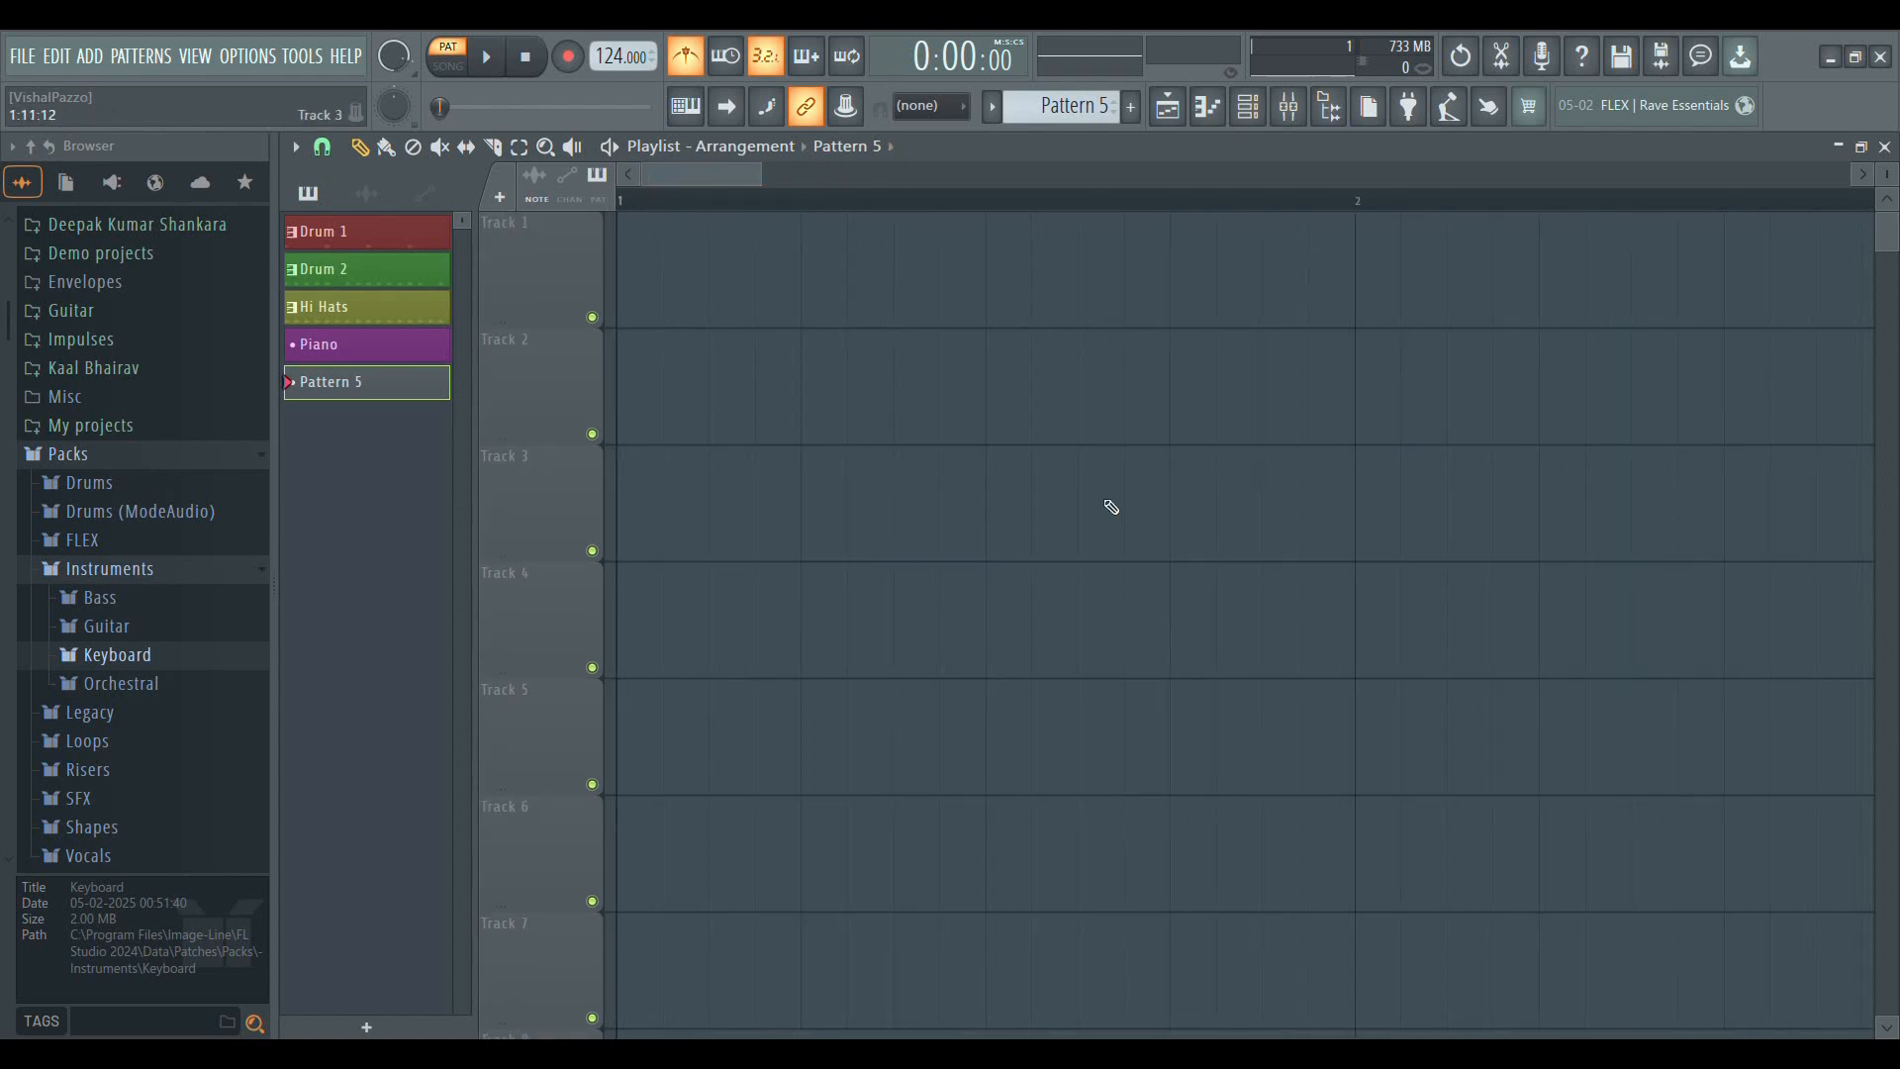
pyautogui.scroll(-4, 787, 208)
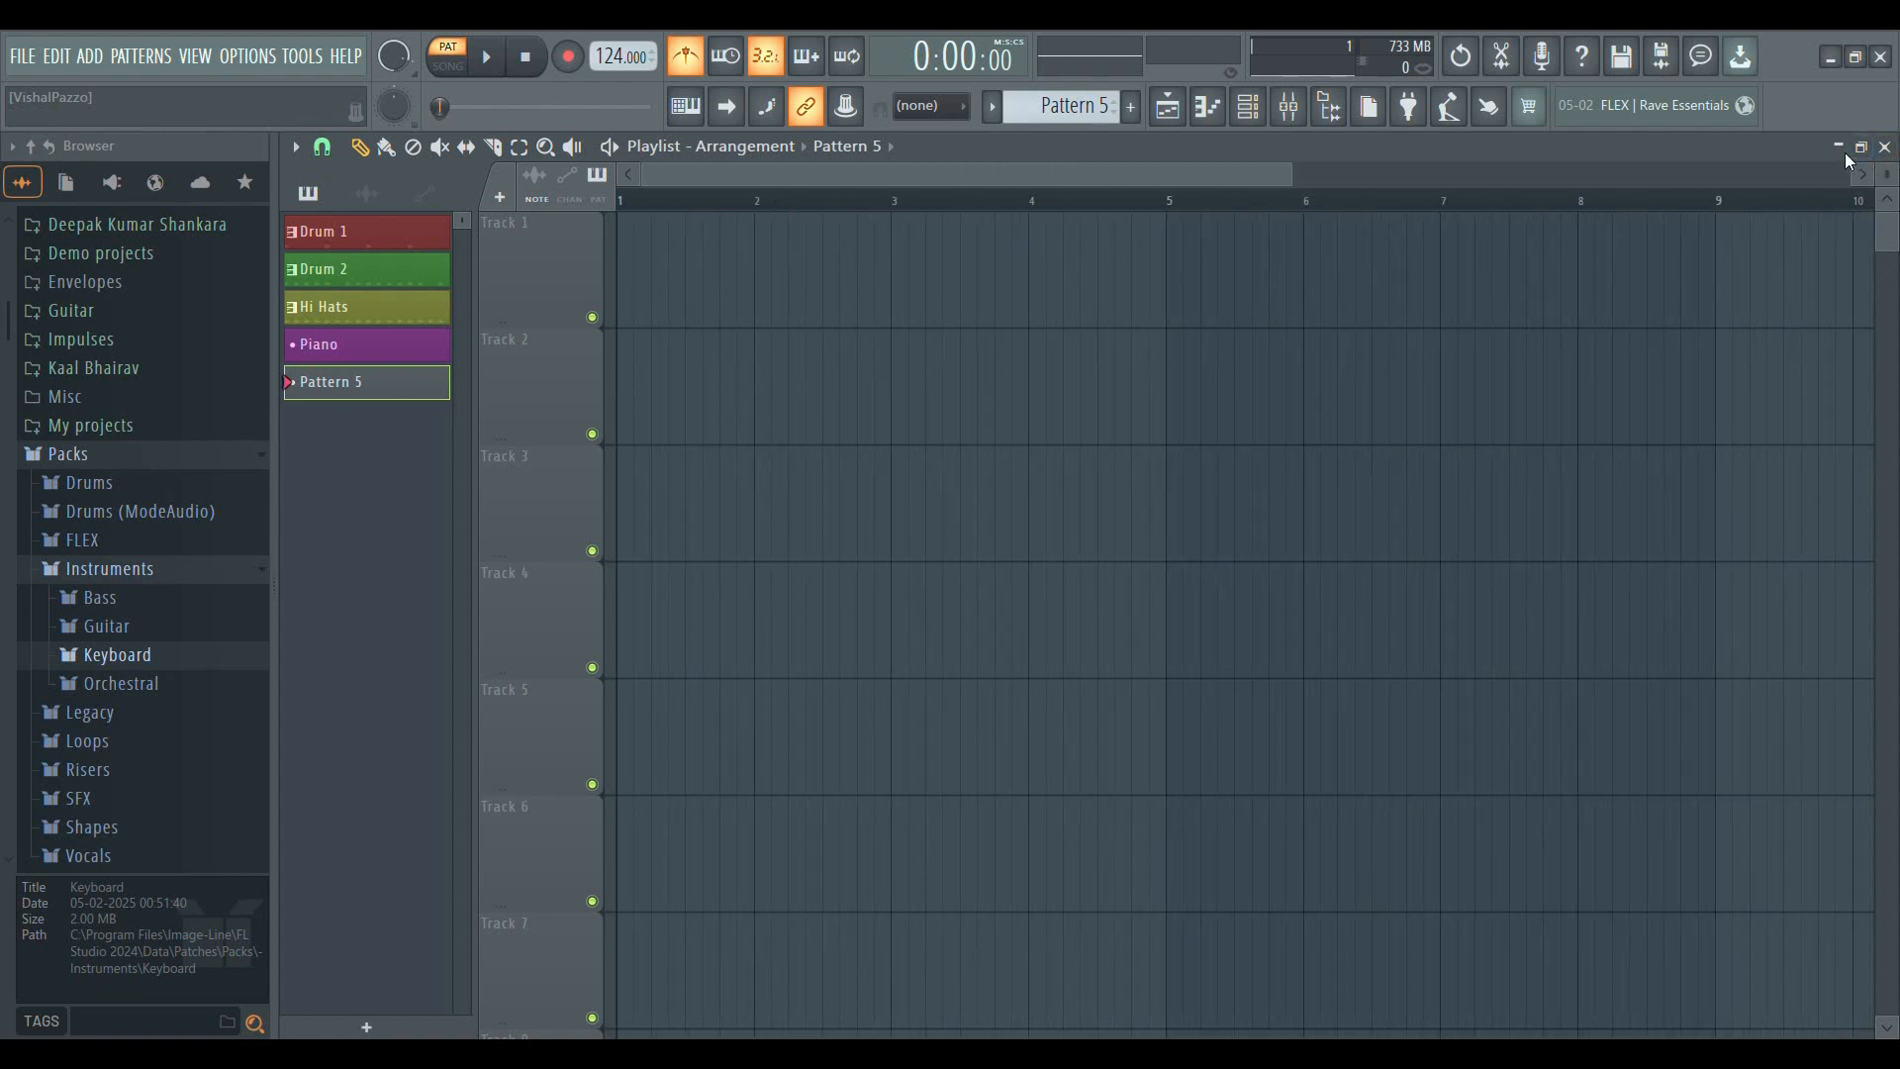
pyautogui.click(1883, 146)
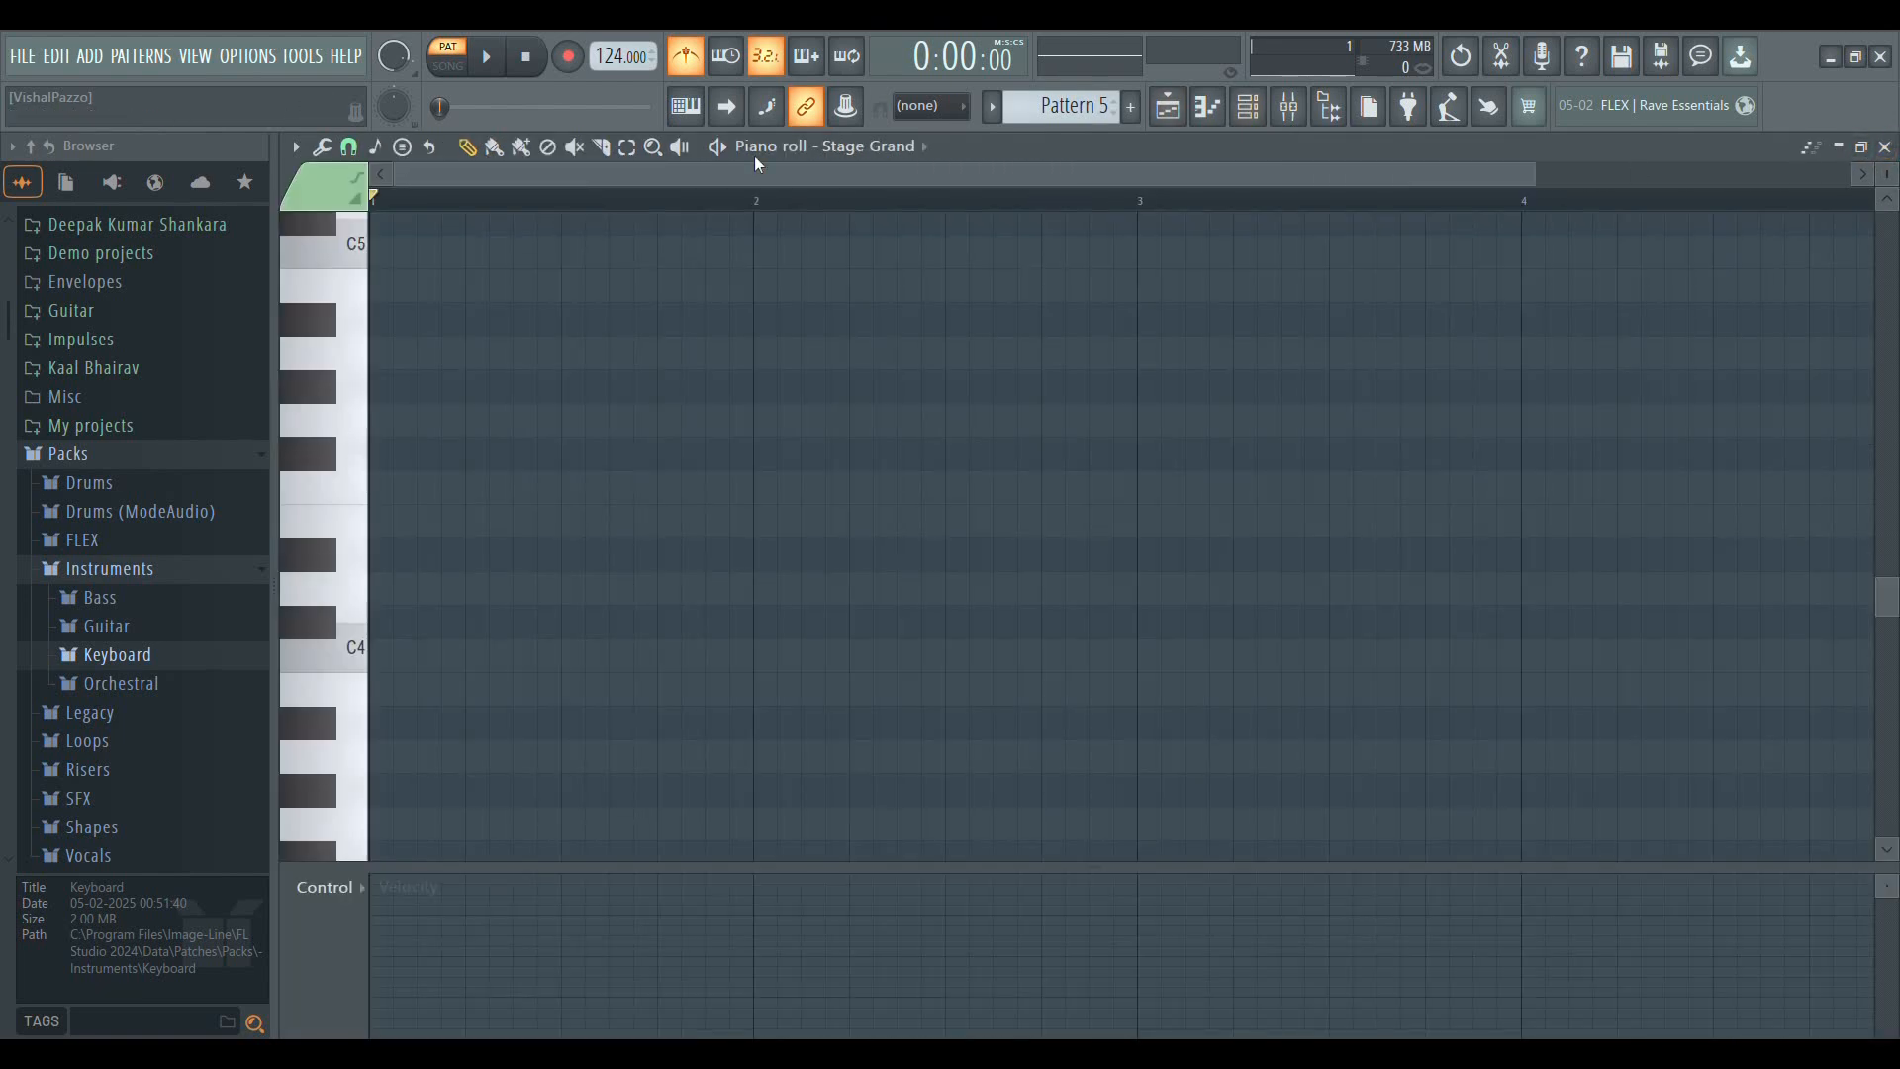
pyautogui.click(1885, 149)
pyautogui.moveTo(724, 175); pyautogui.dragTo(687, 153)
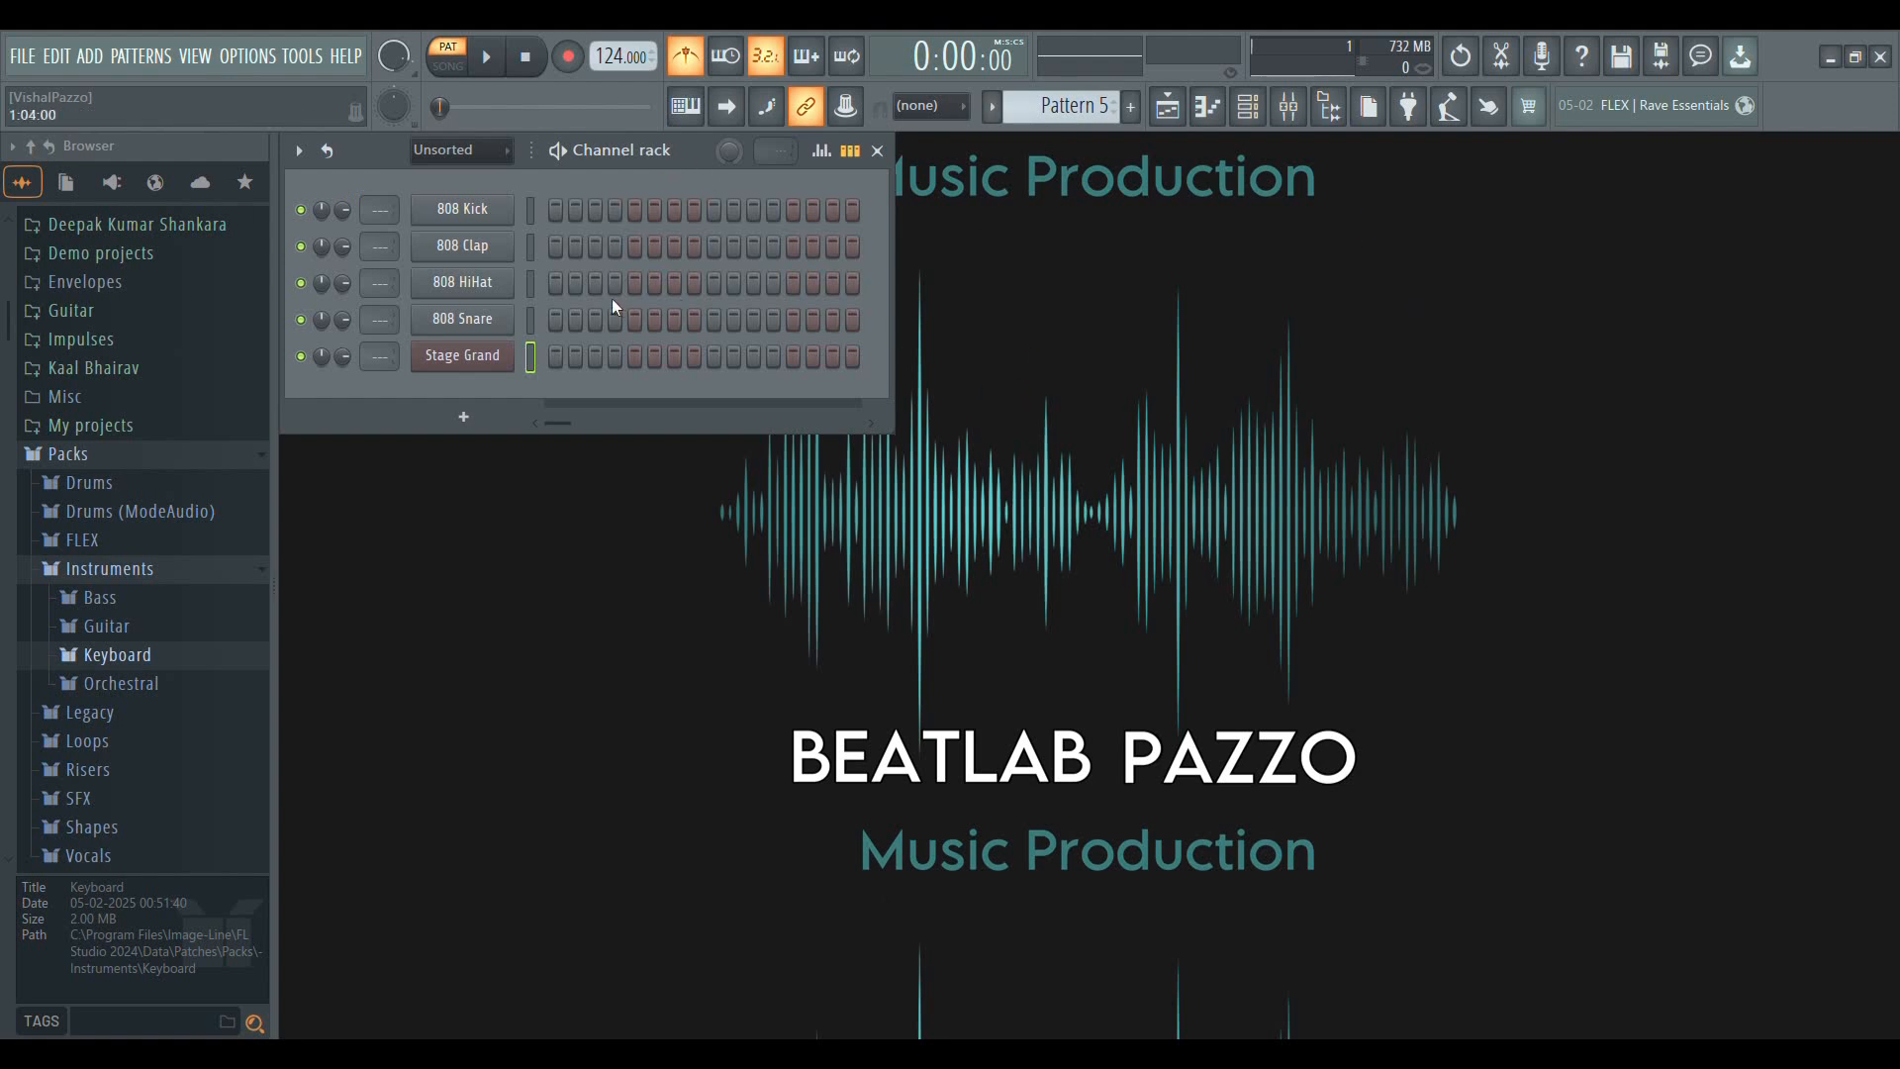
# Open the playlist, then show the channel rack over it and hide the rack again
pyautogui.click(1168, 110)
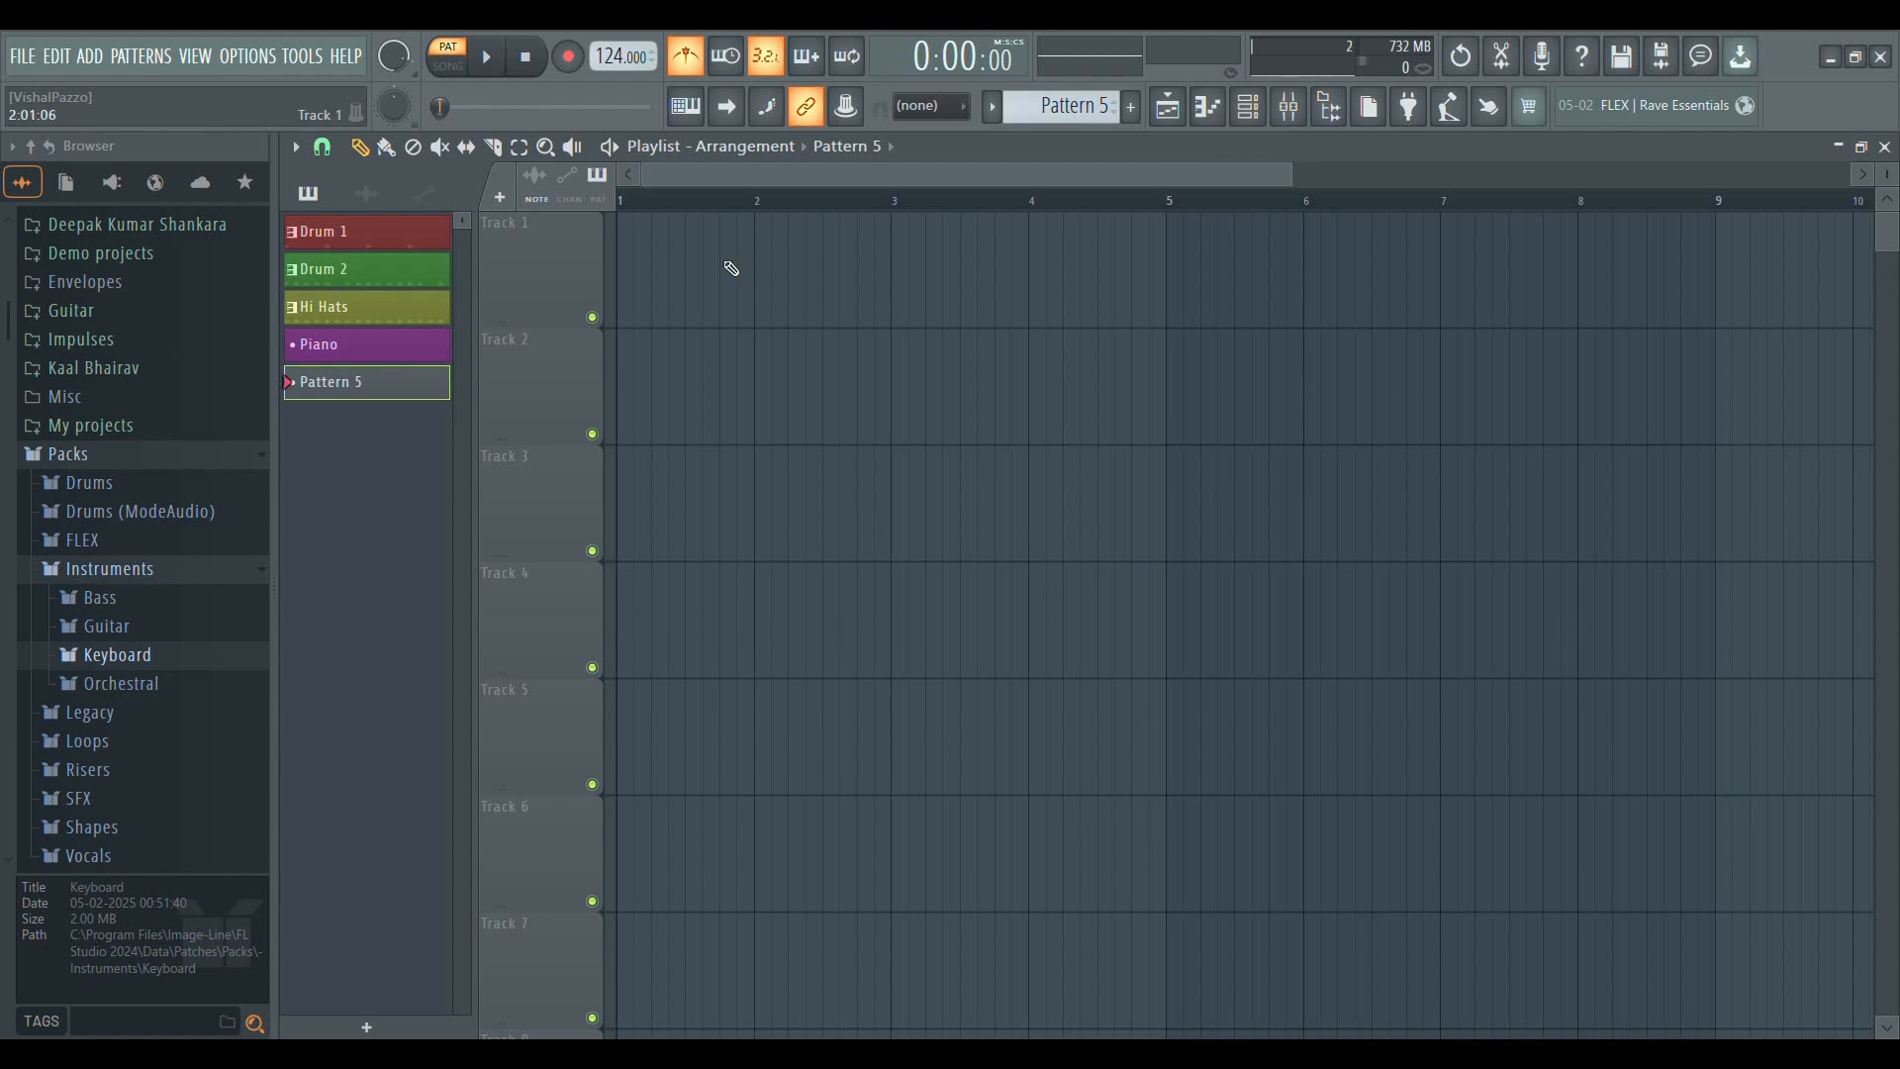
pyautogui.click(1253, 113)
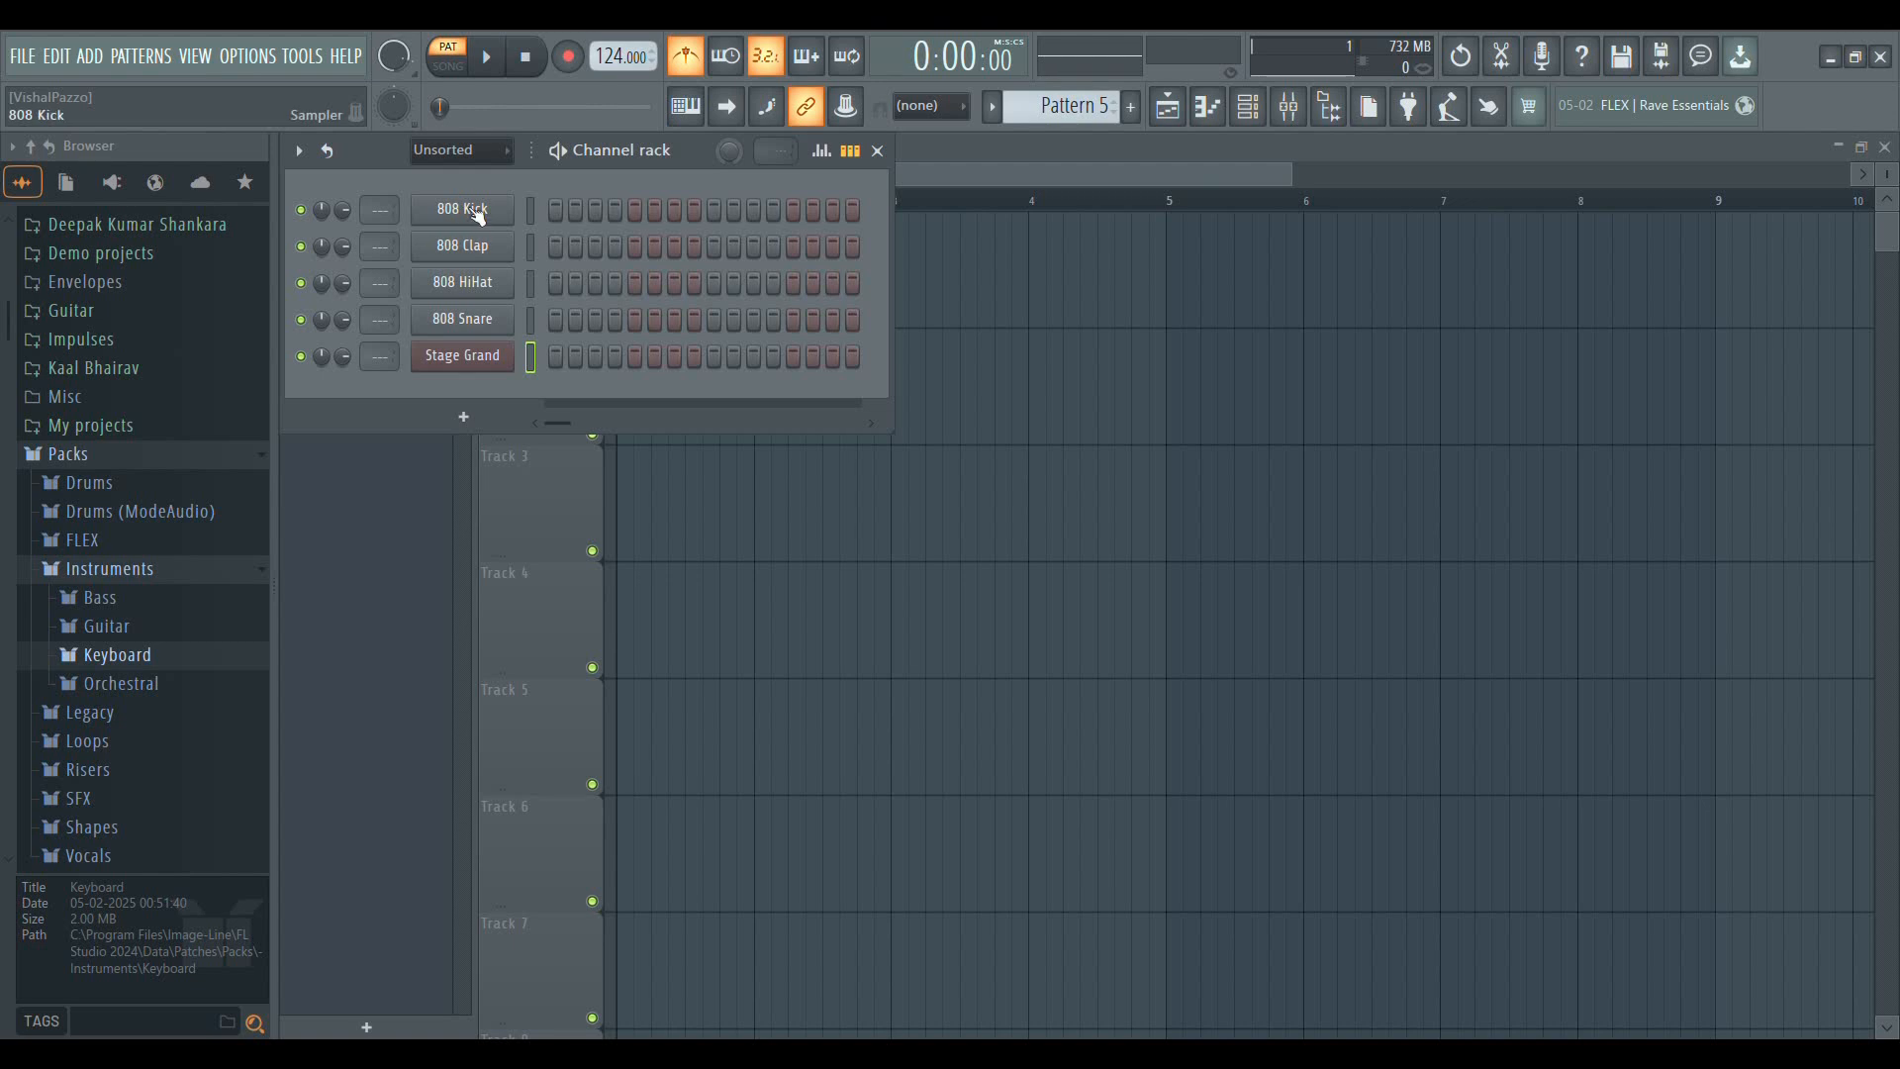
pyautogui.click(1256, 115)
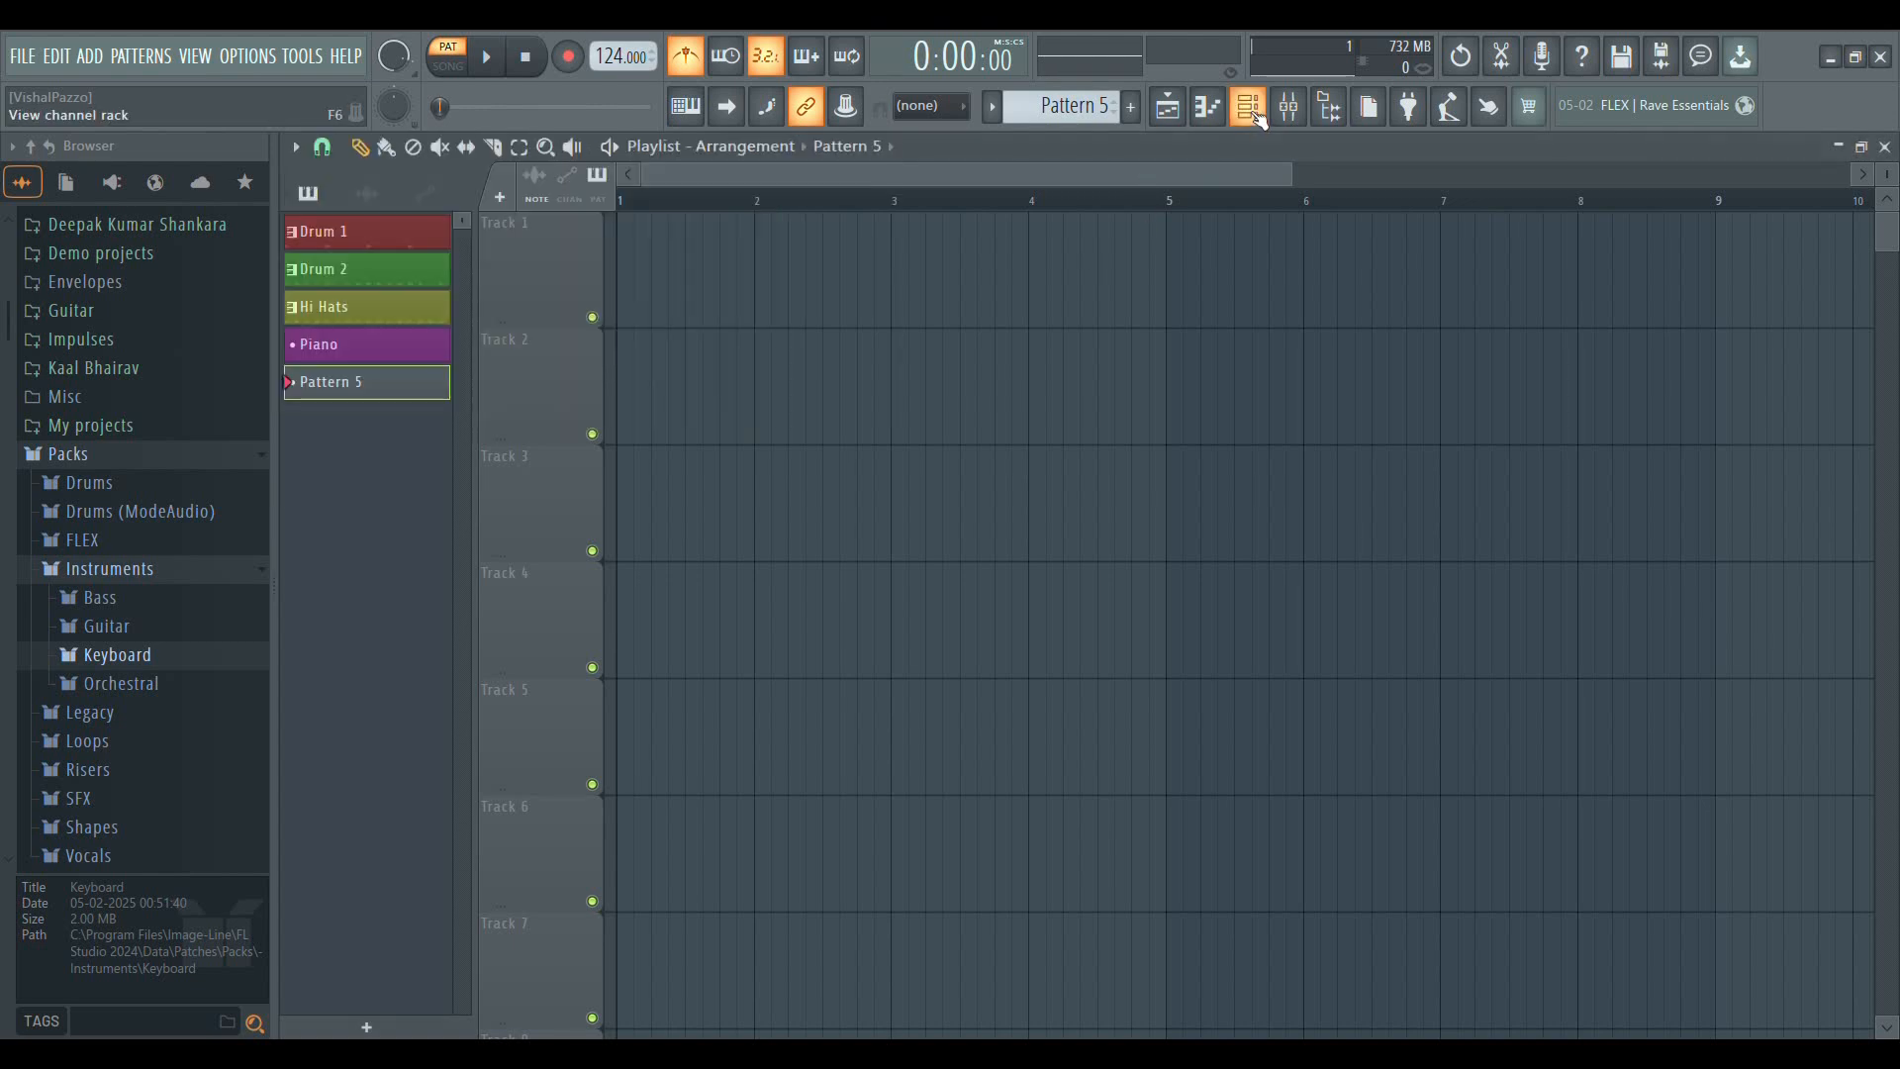
# Show the channel rack and close it, and open the mixer briefly before returning to the playlist
pyautogui.click(1252, 110)
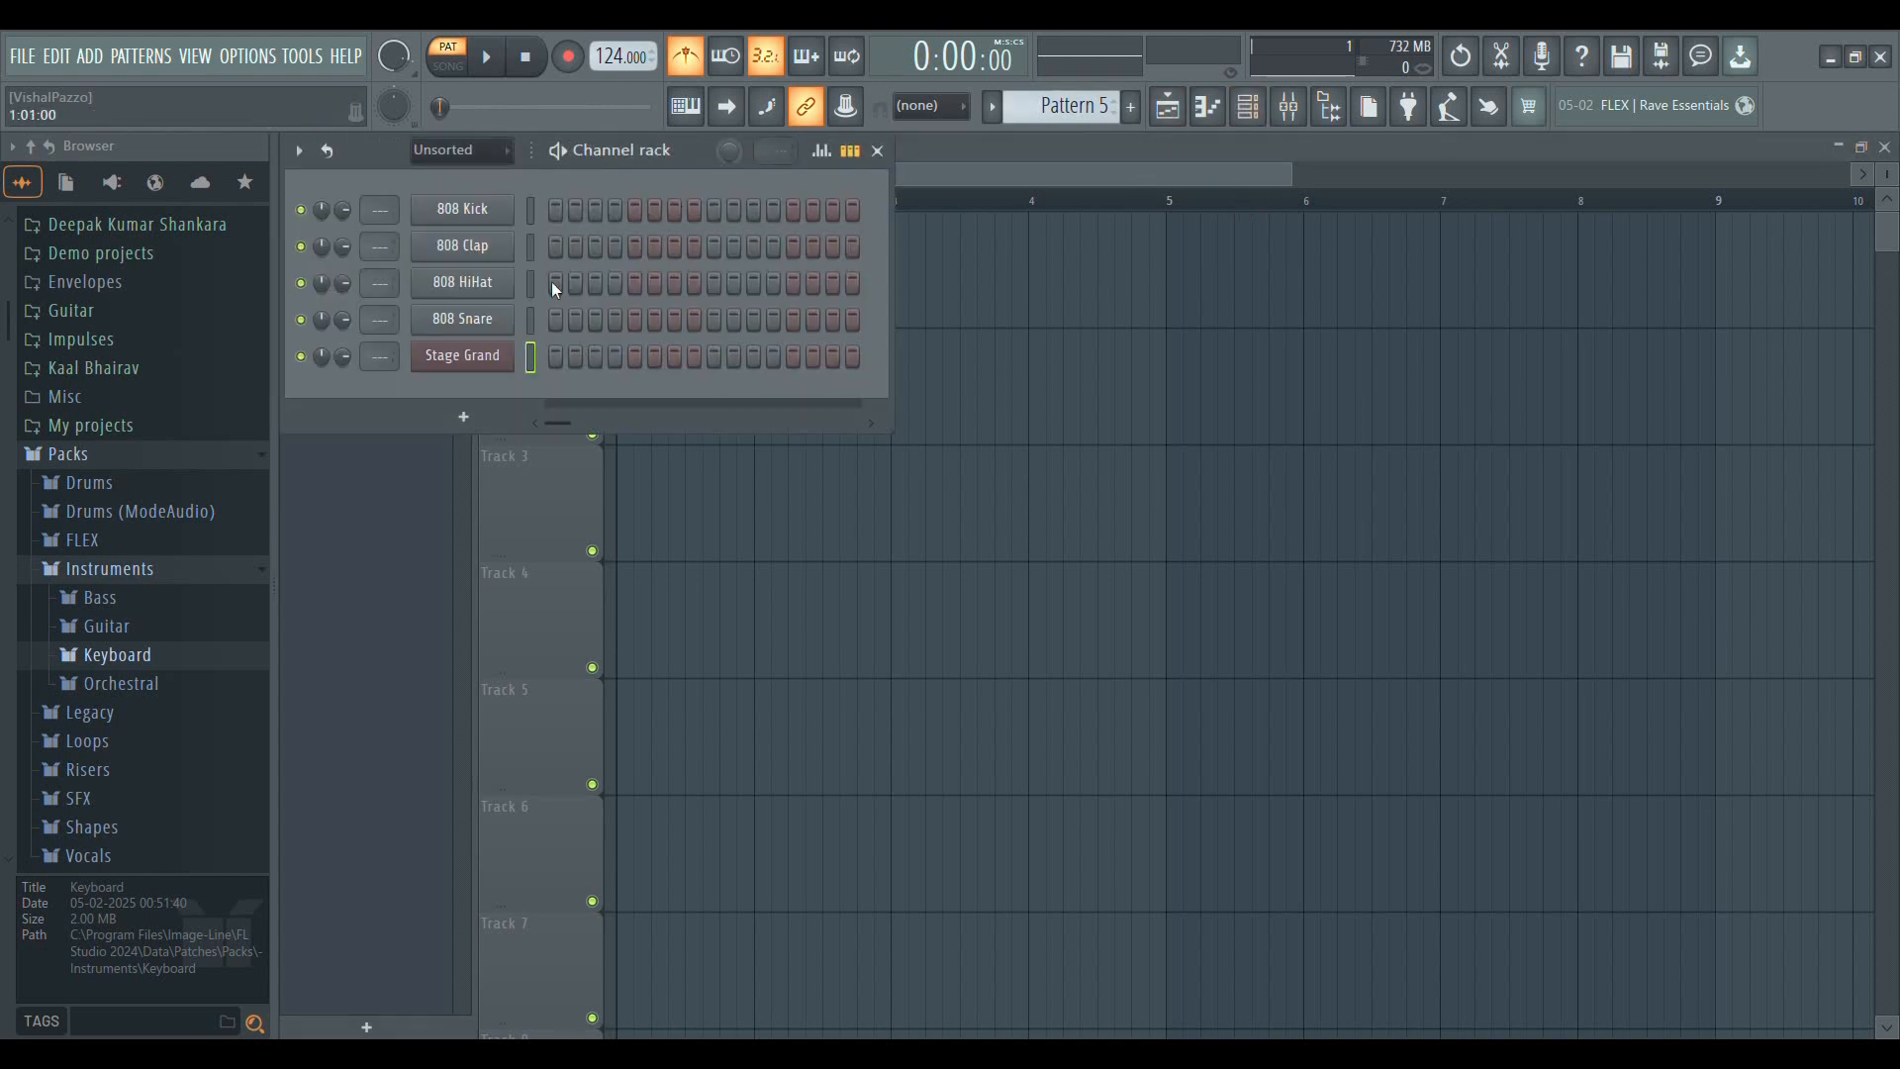
pyautogui.click(595, 356)
pyautogui.click(616, 356)
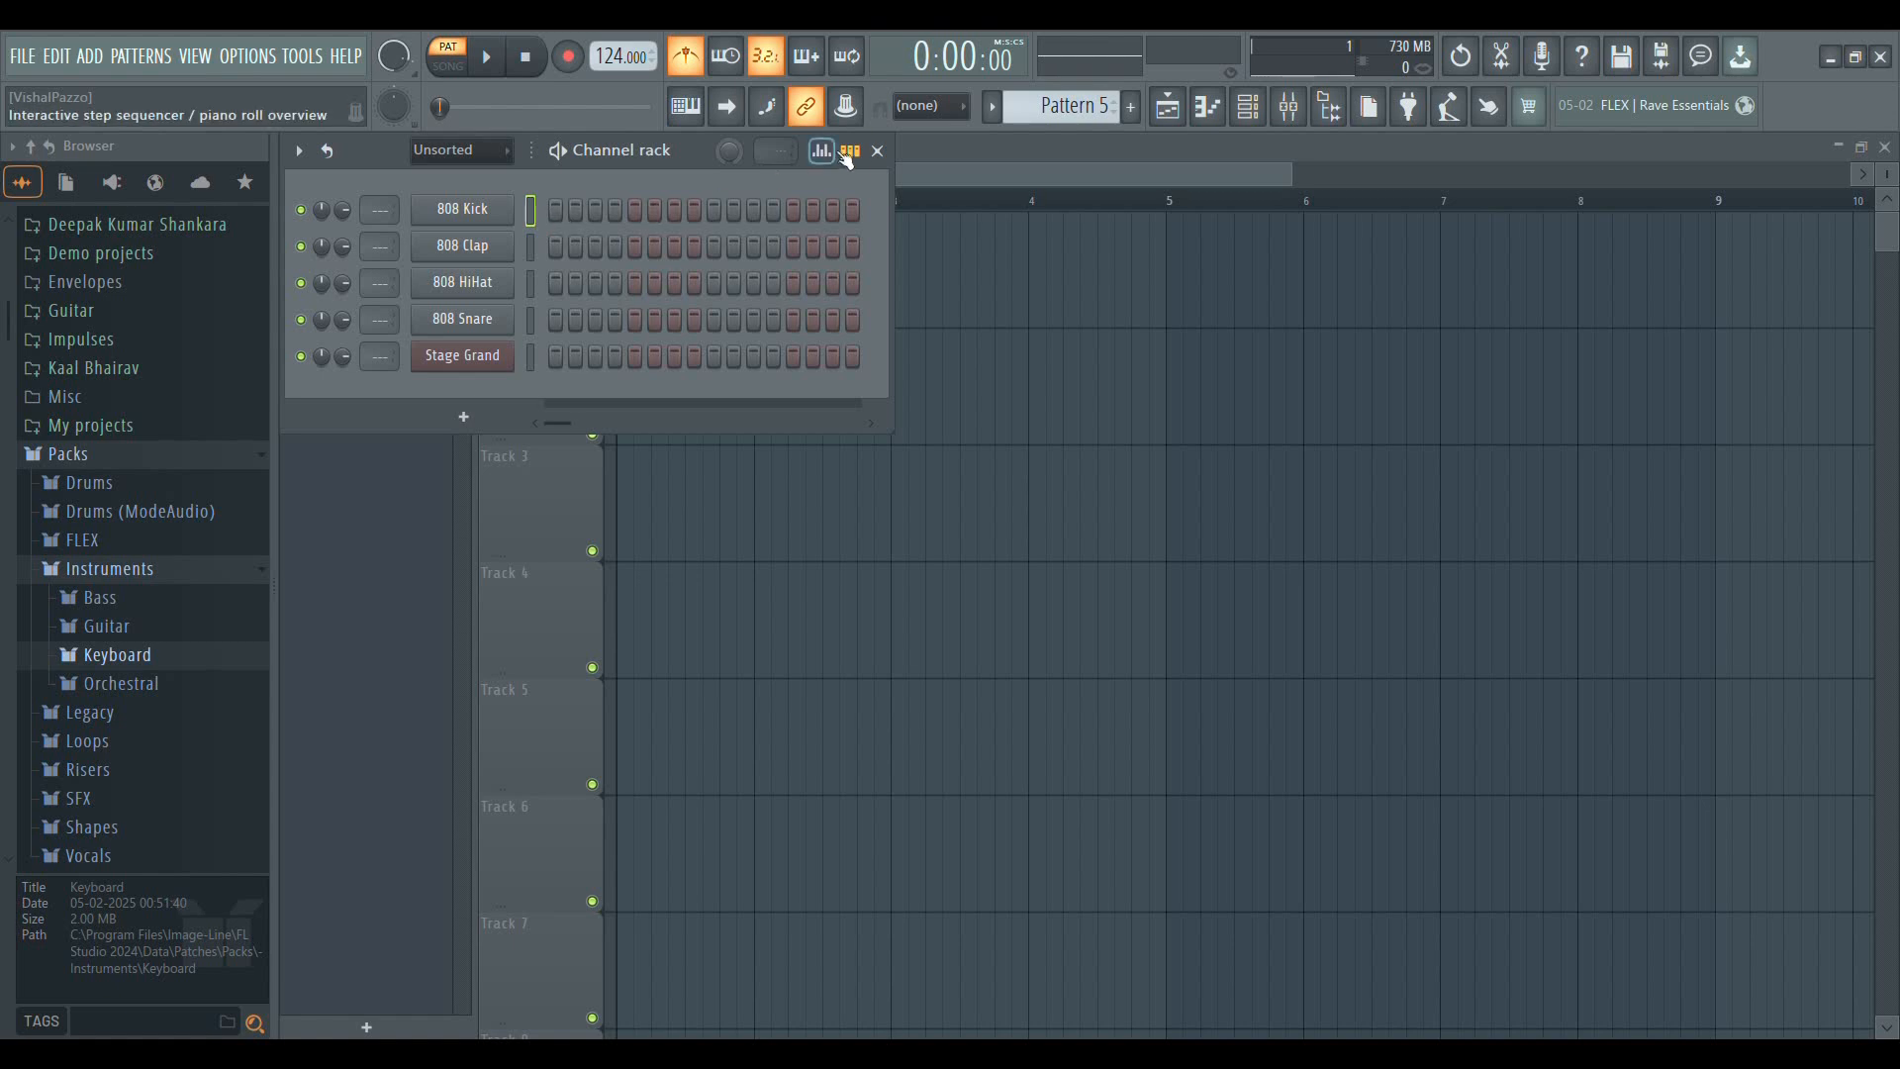
pyautogui.click(877, 151)
pyautogui.click(1289, 109)
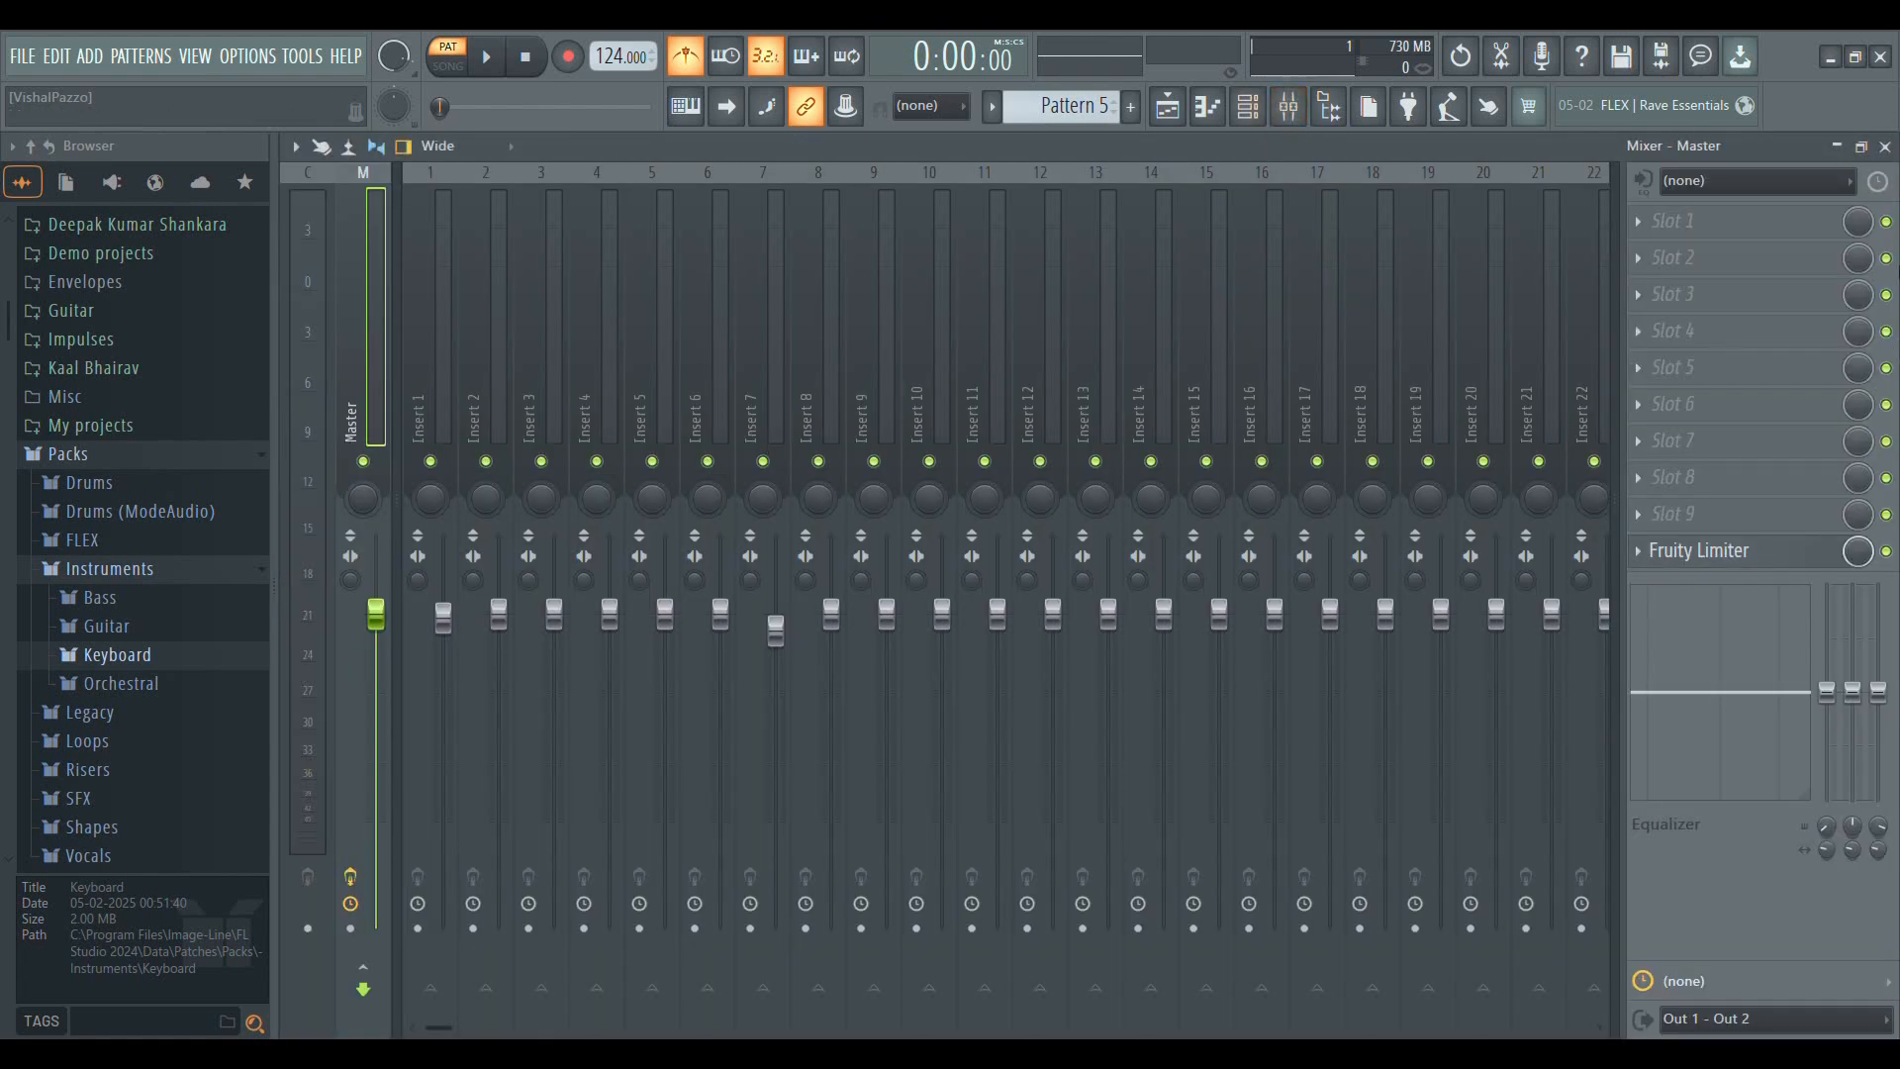
pyautogui.click(1885, 148)
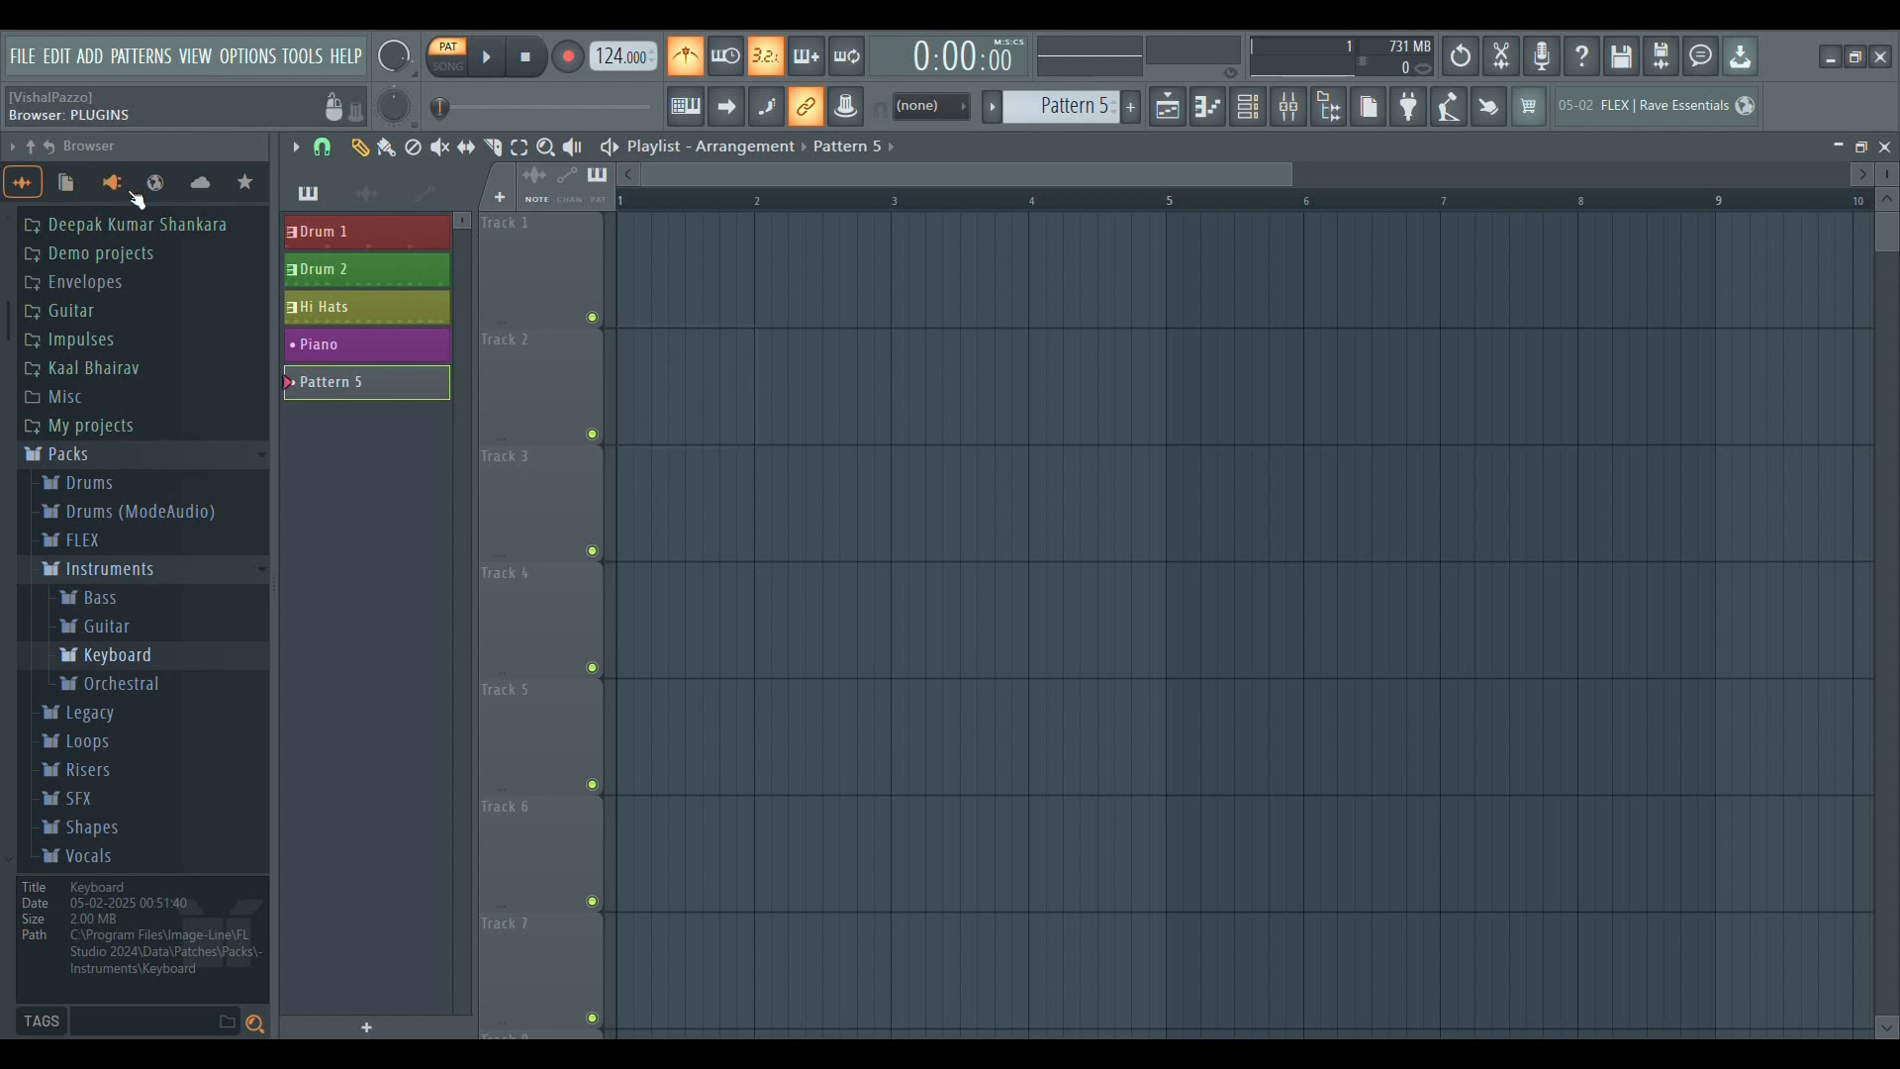
# Open the Percussion folder in the Drums pack and preview the Ekit Clap 1, 909 Clap and 808 Conga samples
pyautogui.scroll(-7, 136, 827)
pyautogui.scroll(3, 118, 485)
pyautogui.scroll(8, 119, 485)
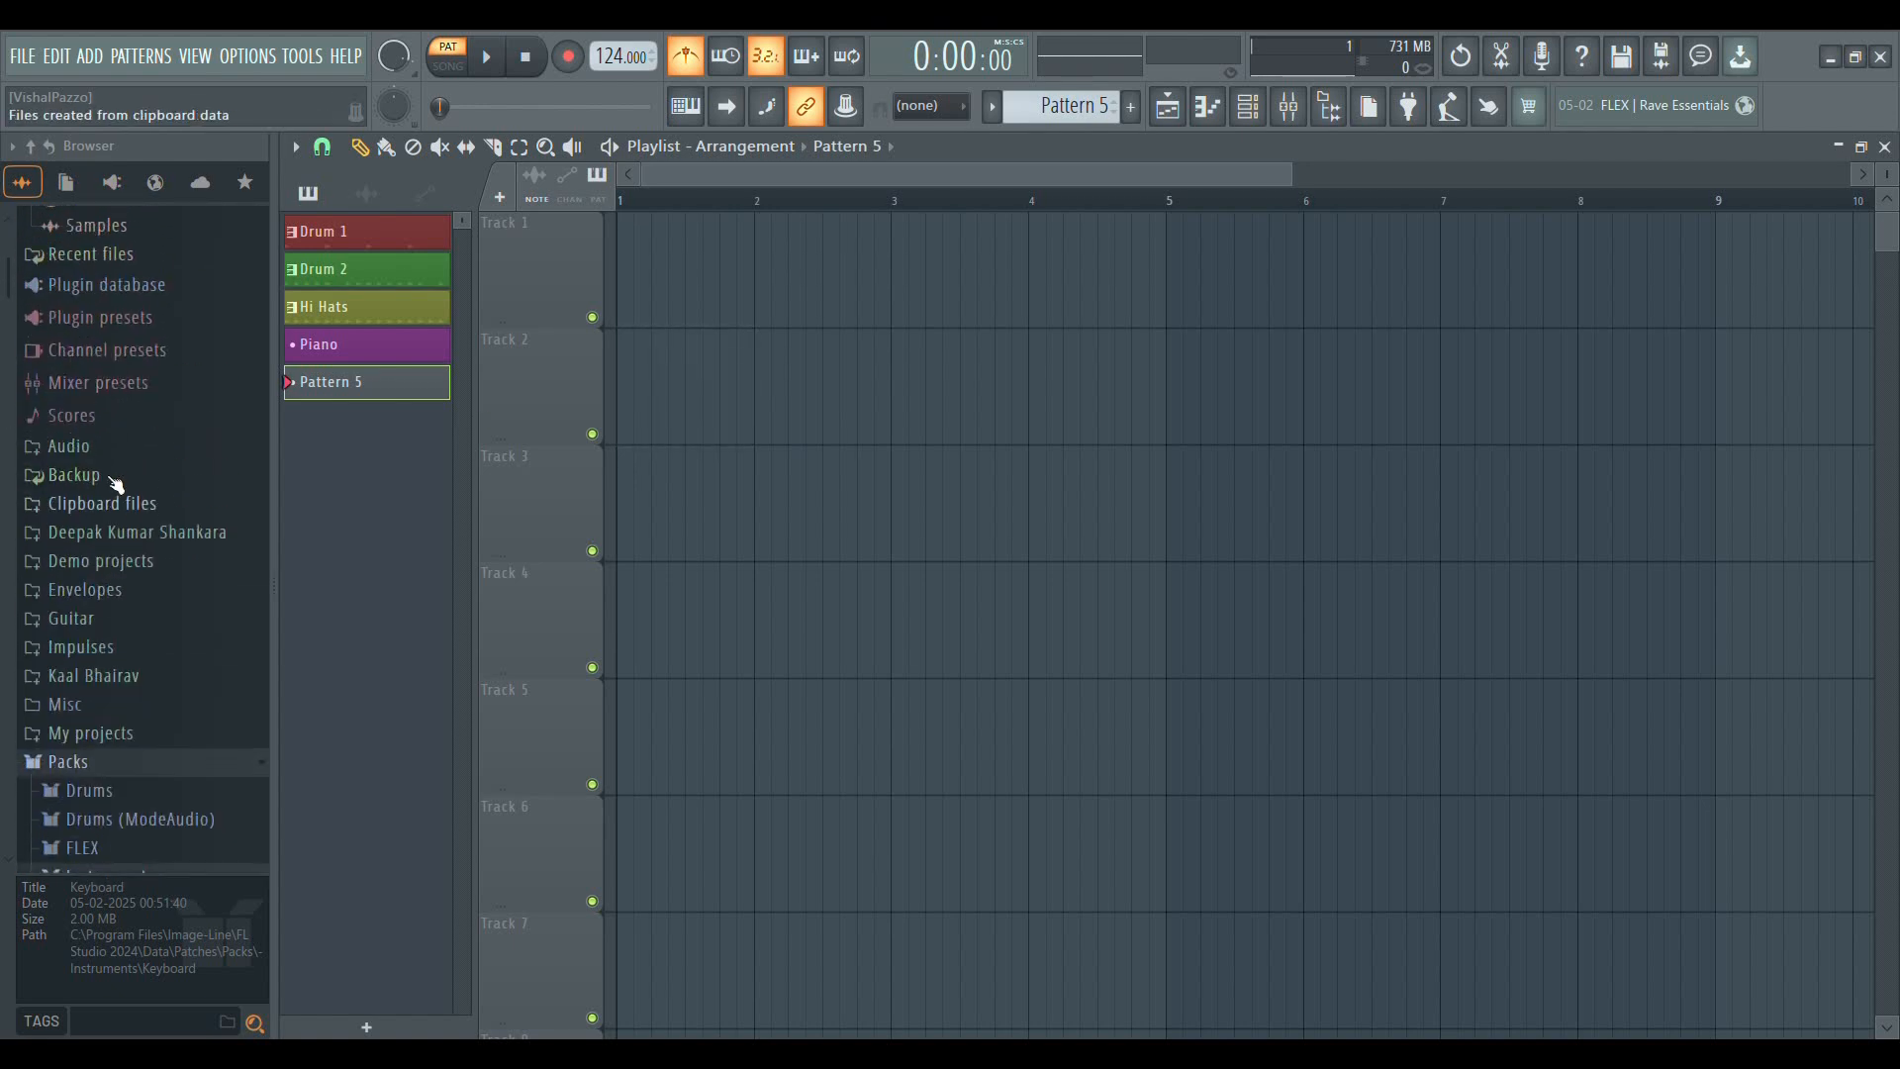
pyautogui.scroll(-4, 109, 465)
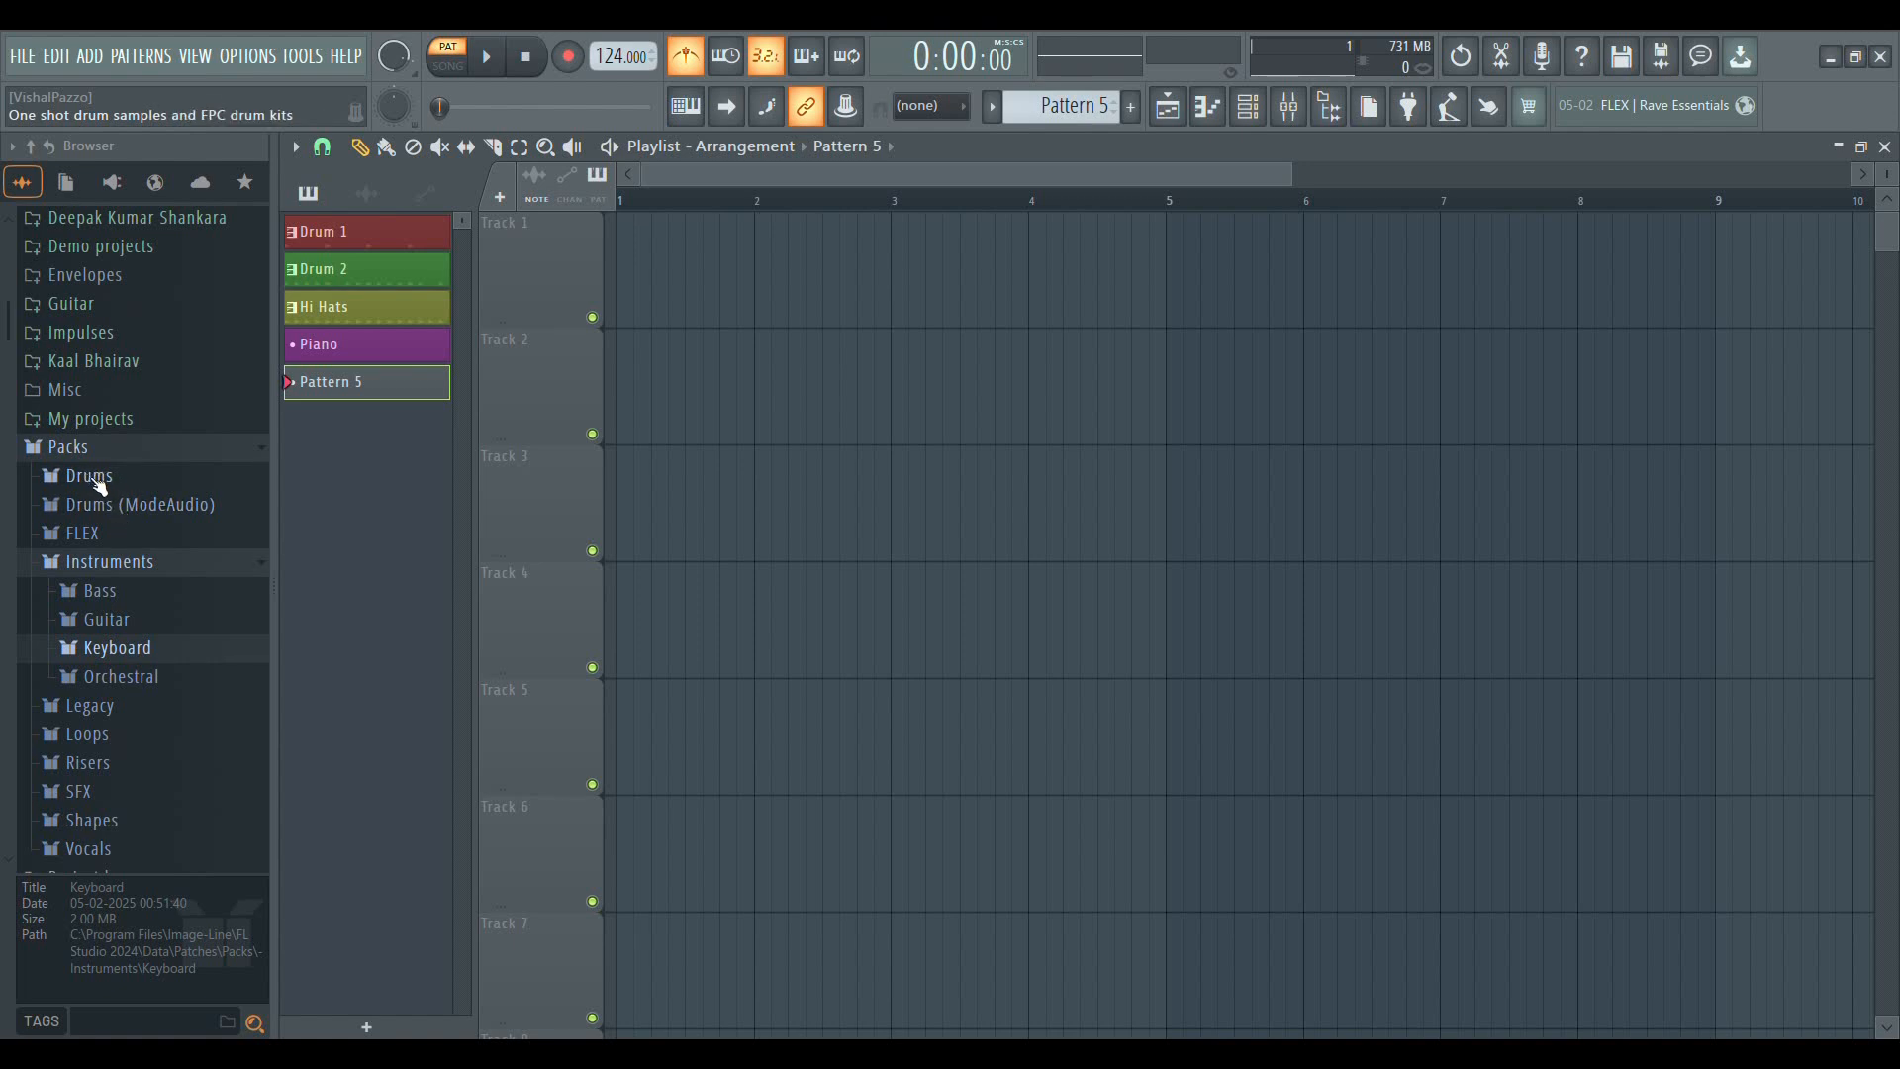
pyautogui.click(91, 476)
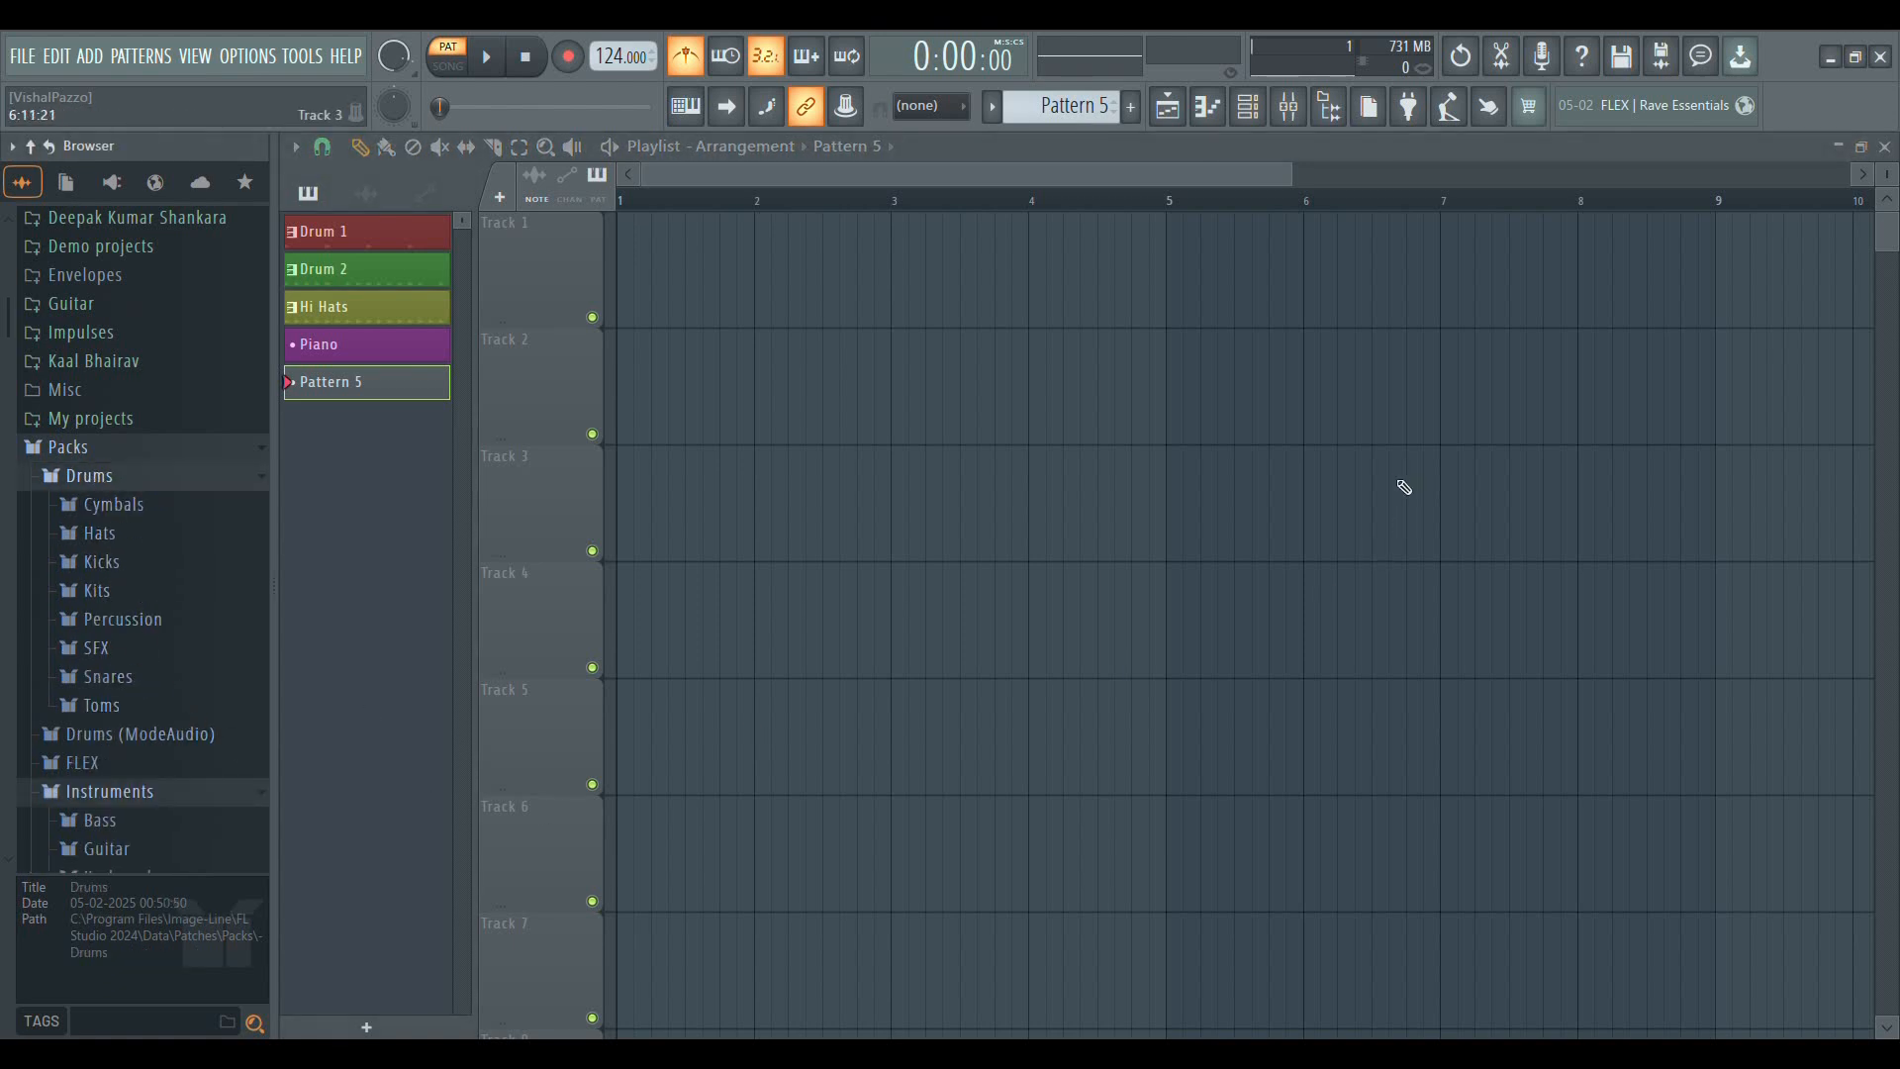
pyautogui.click(103, 616)
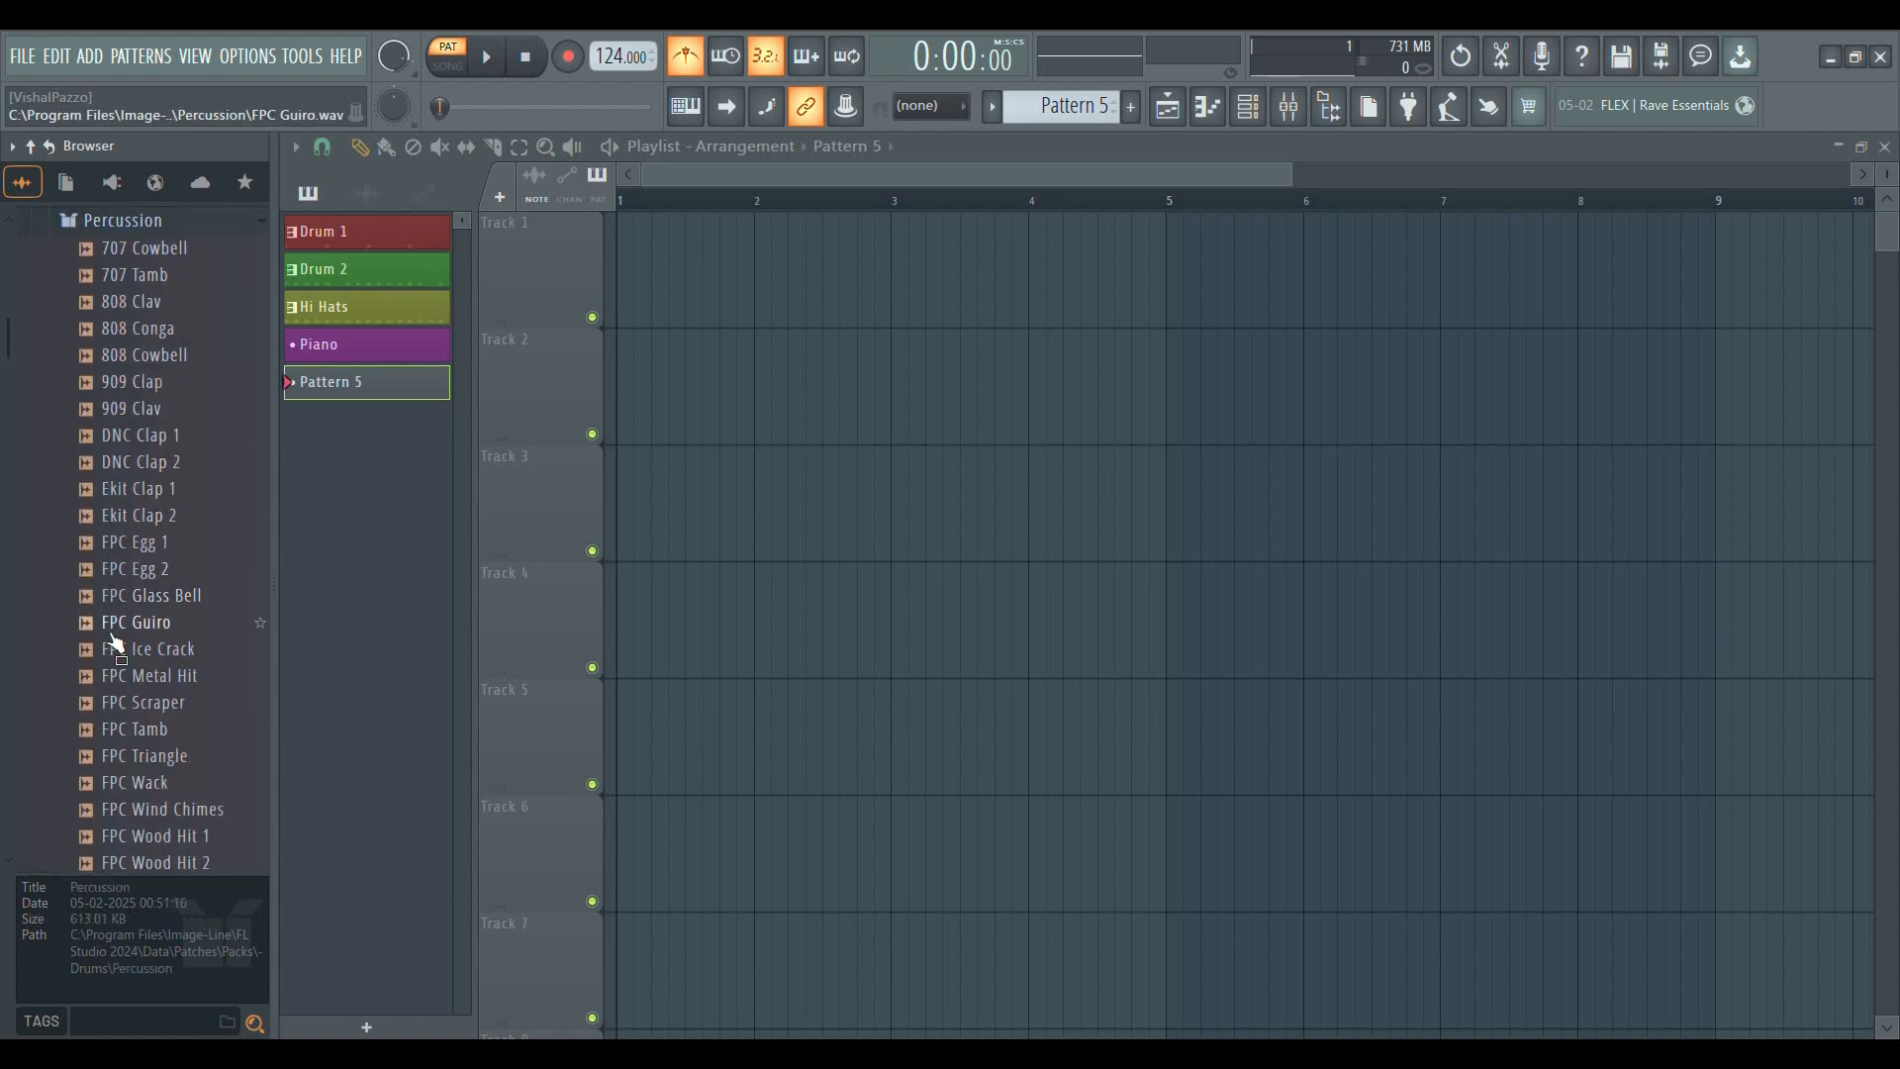
pyautogui.click(151, 498)
pyautogui.click(151, 497)
pyautogui.click(145, 386)
pyautogui.click(142, 330)
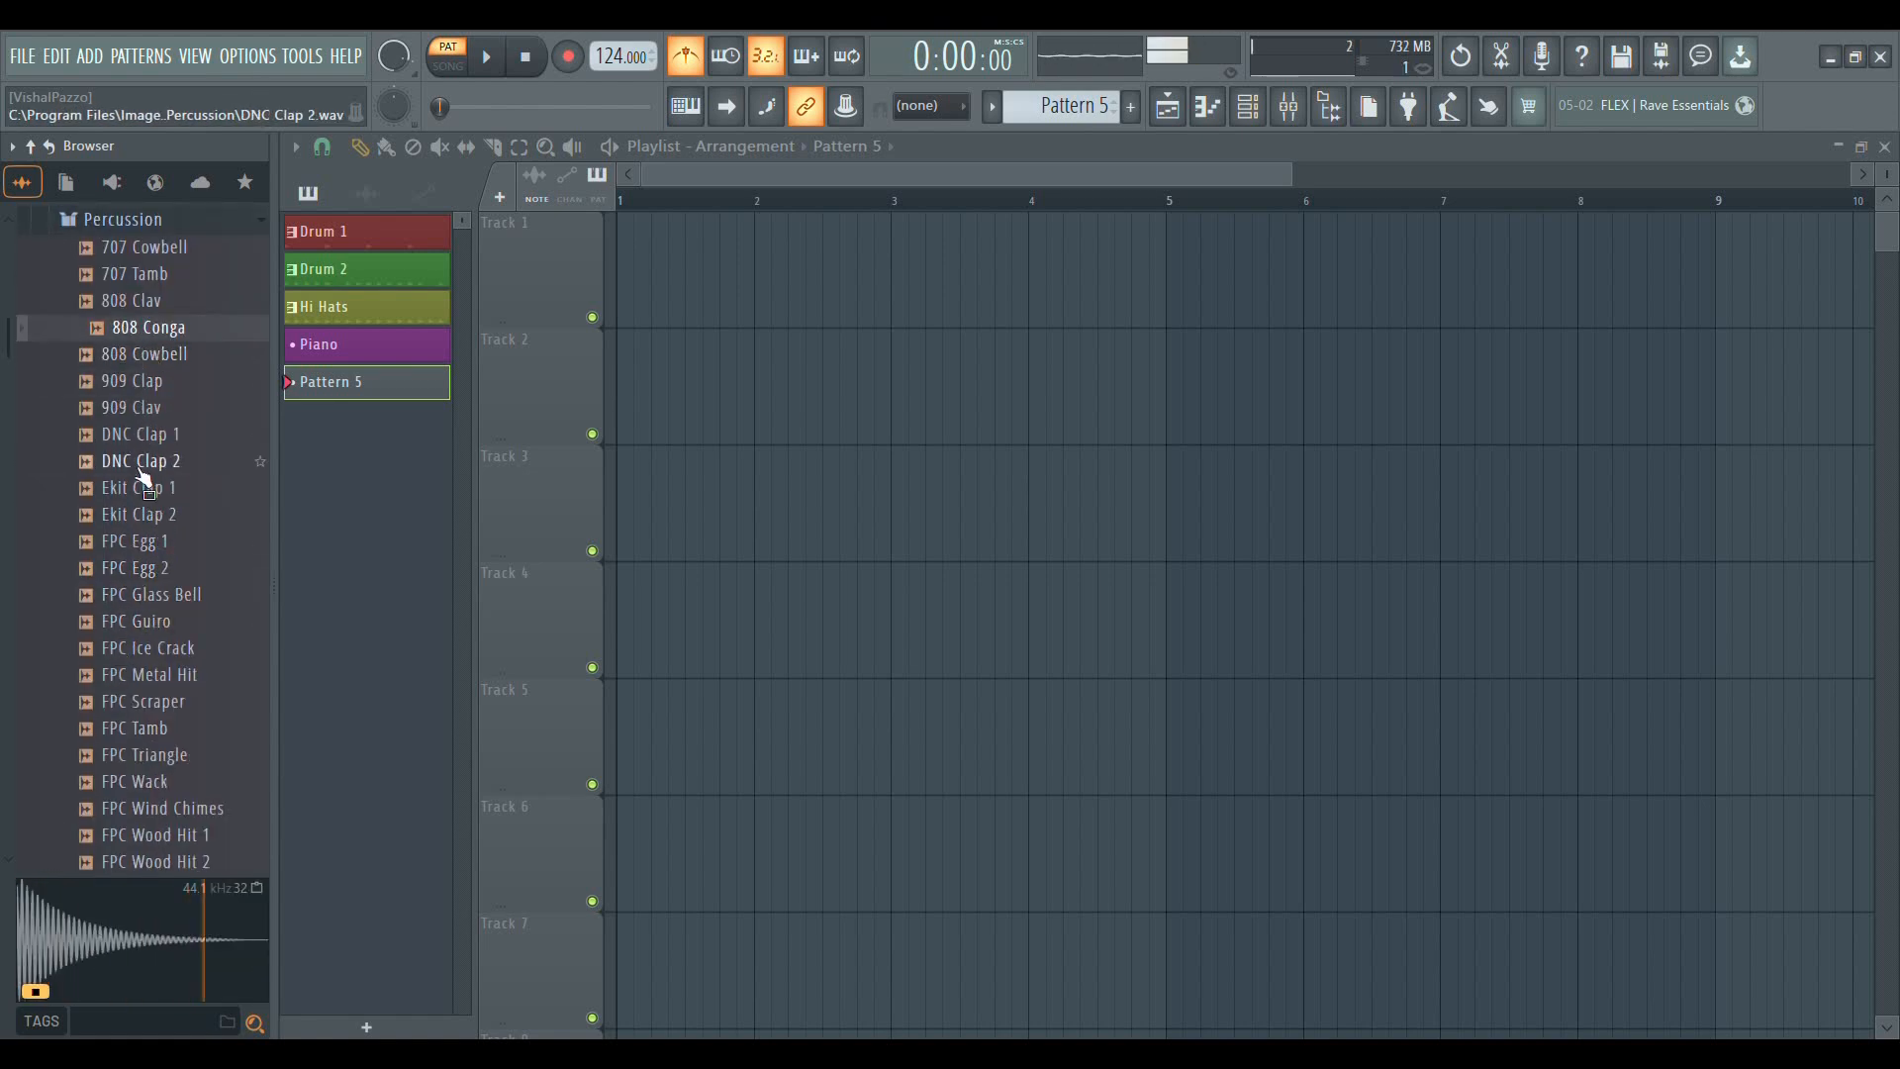
# Bring the 808 Conga sample into the playlist on Track 3 and collapse the Percussion folder
pyautogui.scroll(2, 138, 469)
pyautogui.moveTo(110, 500); pyautogui.dragTo(863, 519)
pyautogui.click(149, 392)
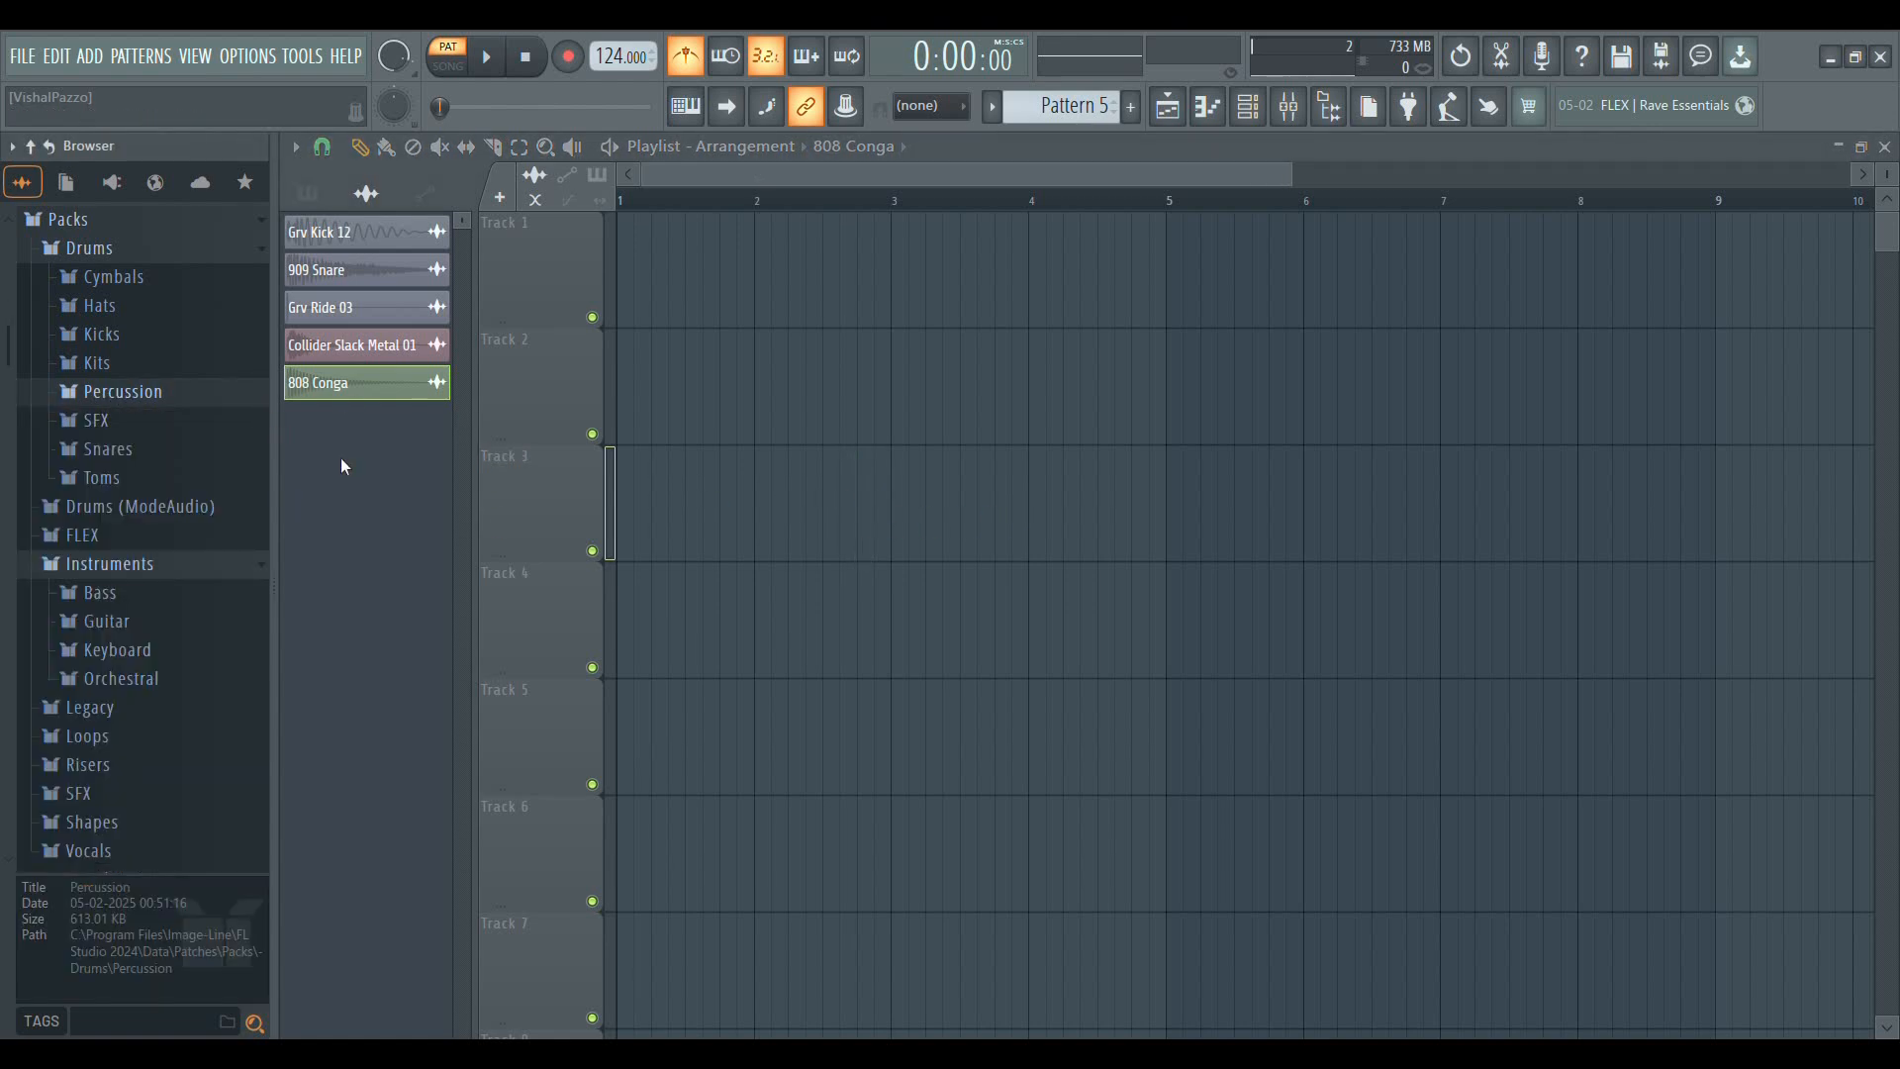
# Turn off the metronome and set the project tempo to 150 BPM
pyautogui.click(685, 57)
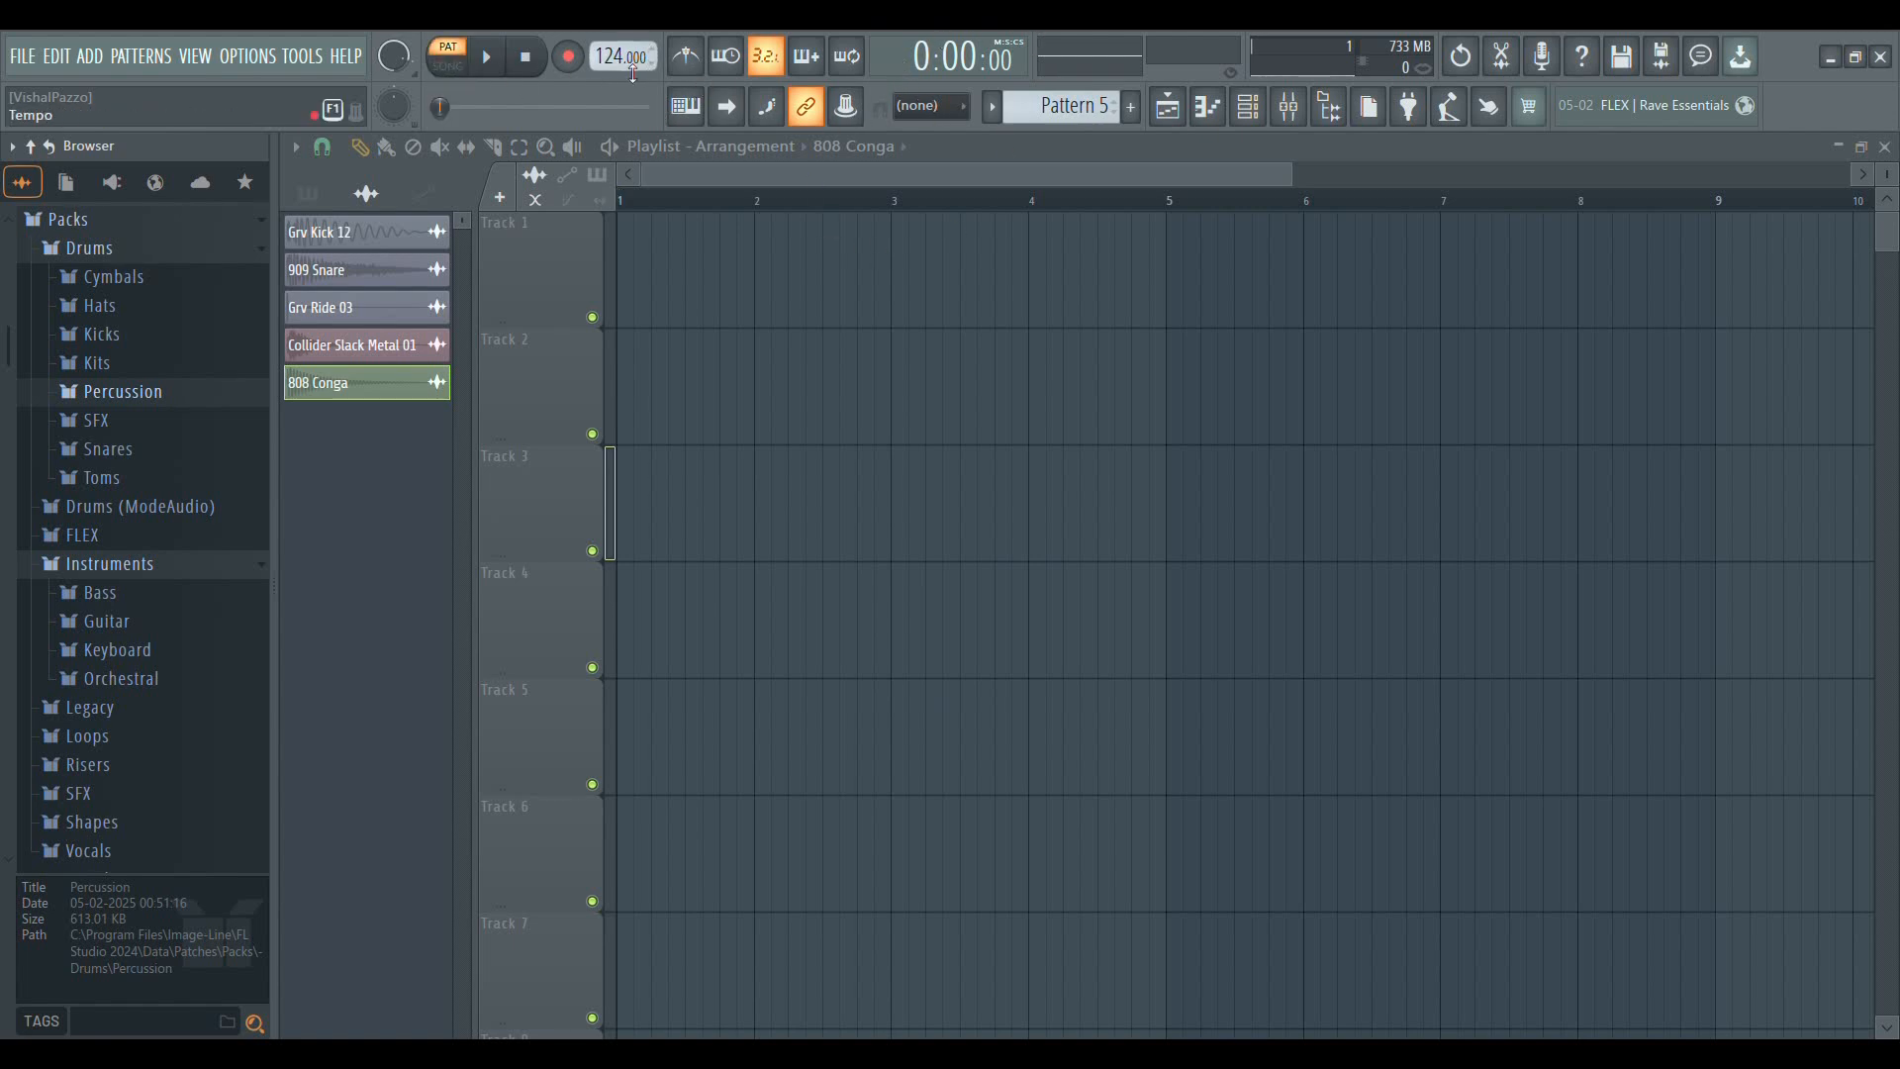
pyautogui.click(1449, 106)
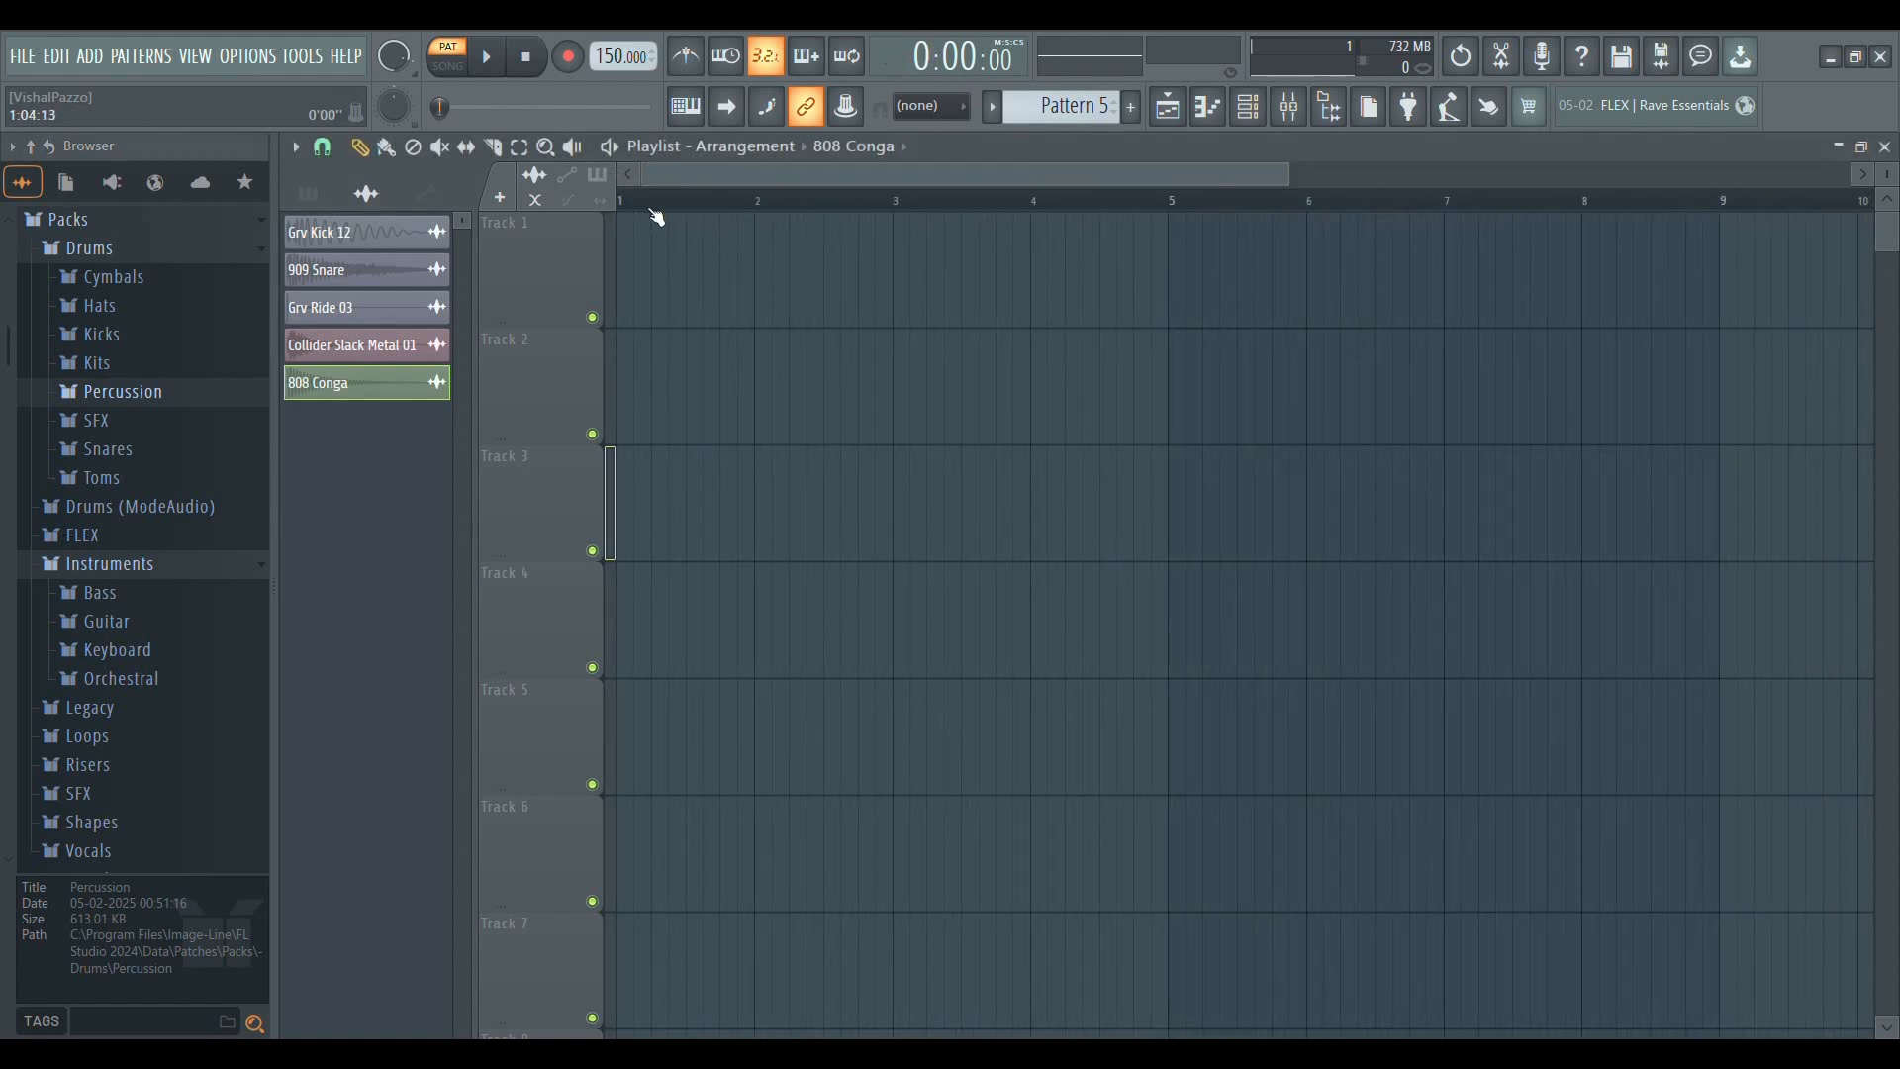
# Show the patterns in the picker and place four Drum 2 clips back to back on Track 2, filling bars 1 to 4
pyautogui.scroll(4, 653, 202)
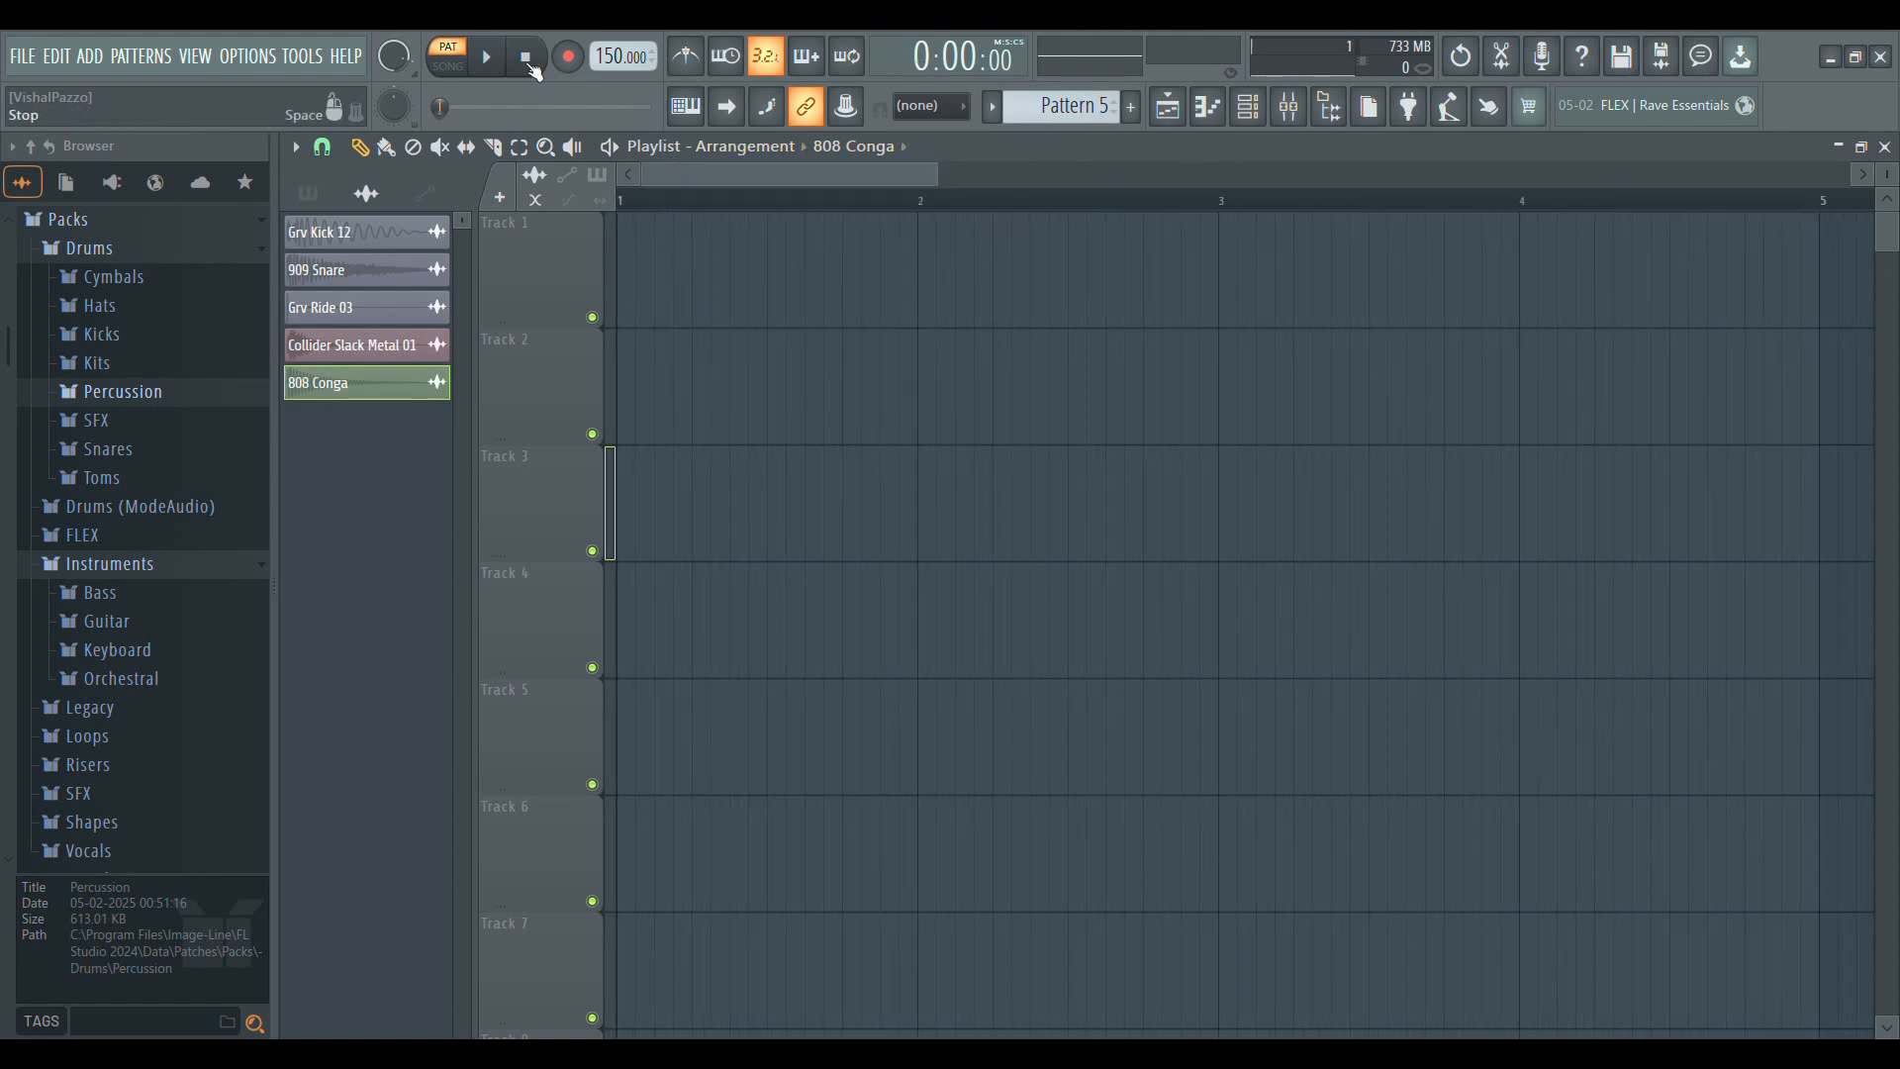
pyautogui.click(842, 356)
pyautogui.rightClick(841, 391)
pyautogui.click(308, 194)
pyautogui.click(366, 269)
pyautogui.moveTo(799, 412); pyautogui.dragTo(679, 382)
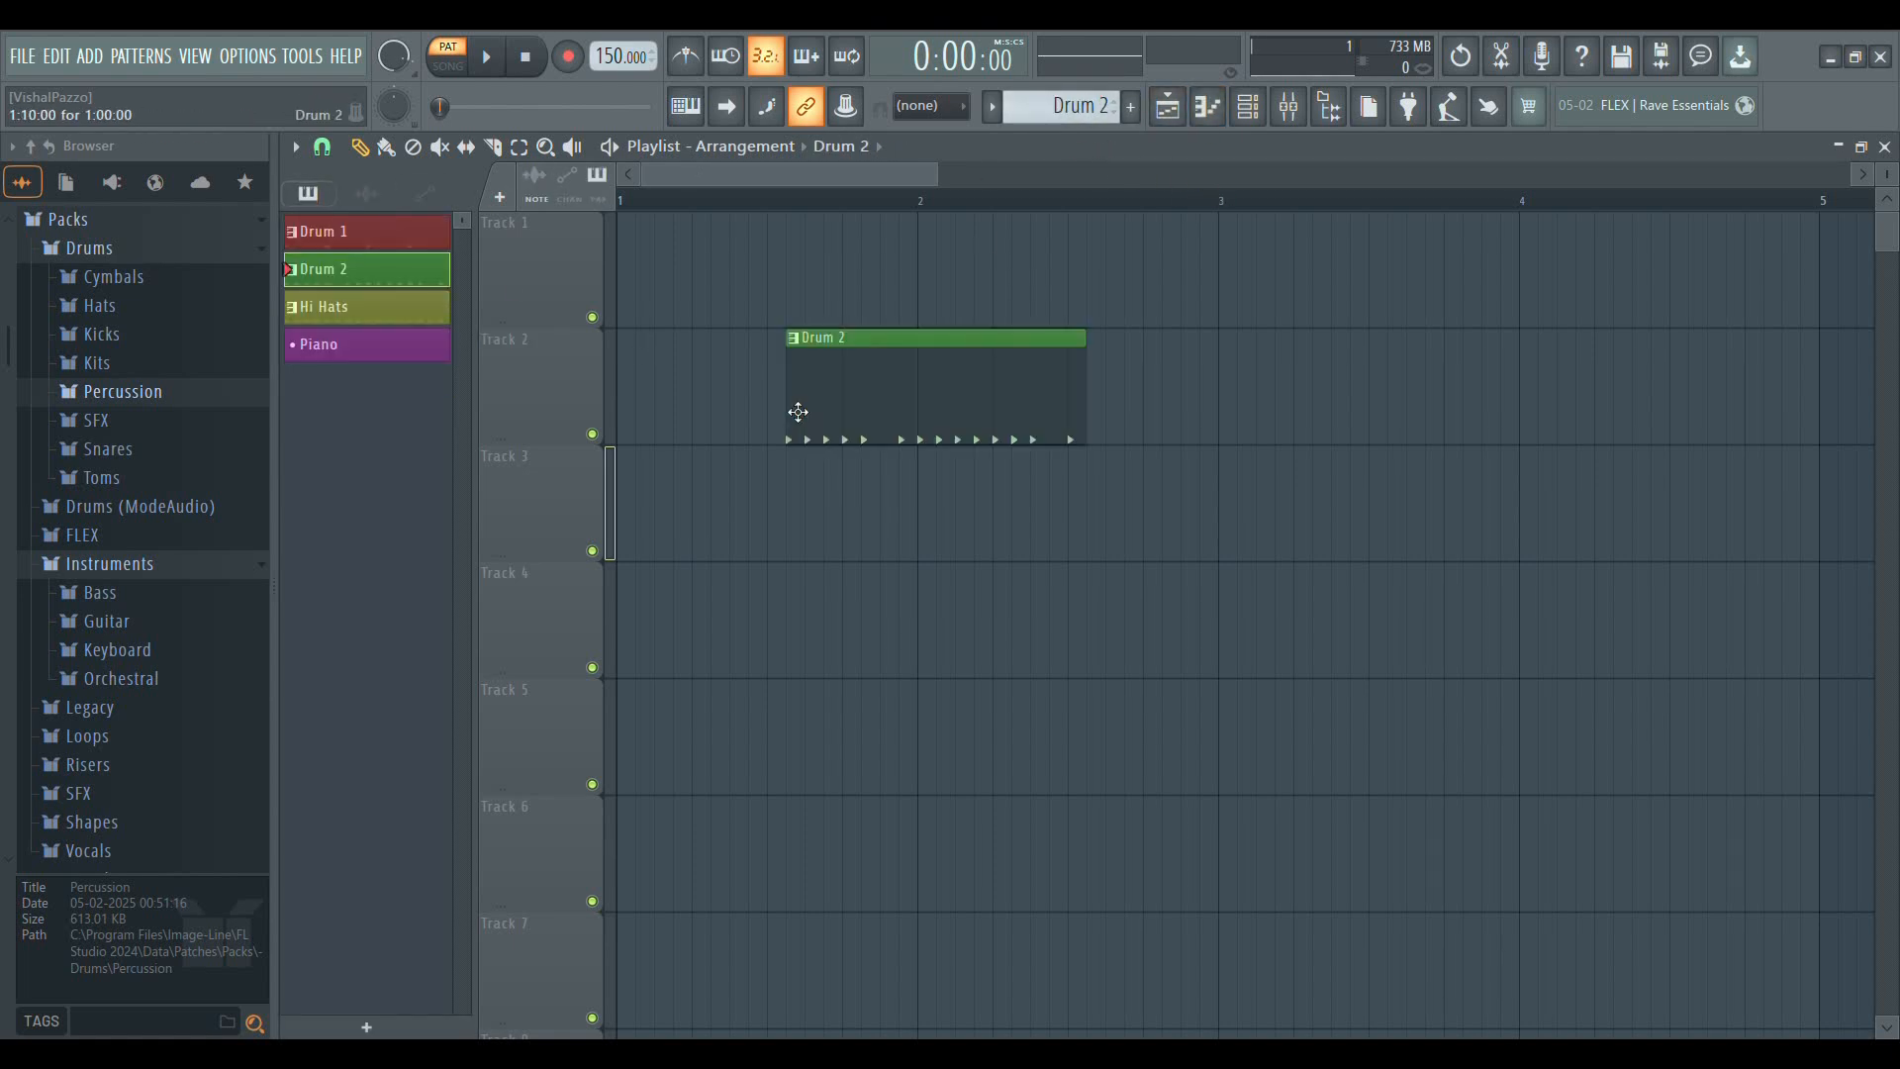
pyautogui.moveTo(679, 185); pyautogui.dragTo(685, 139)
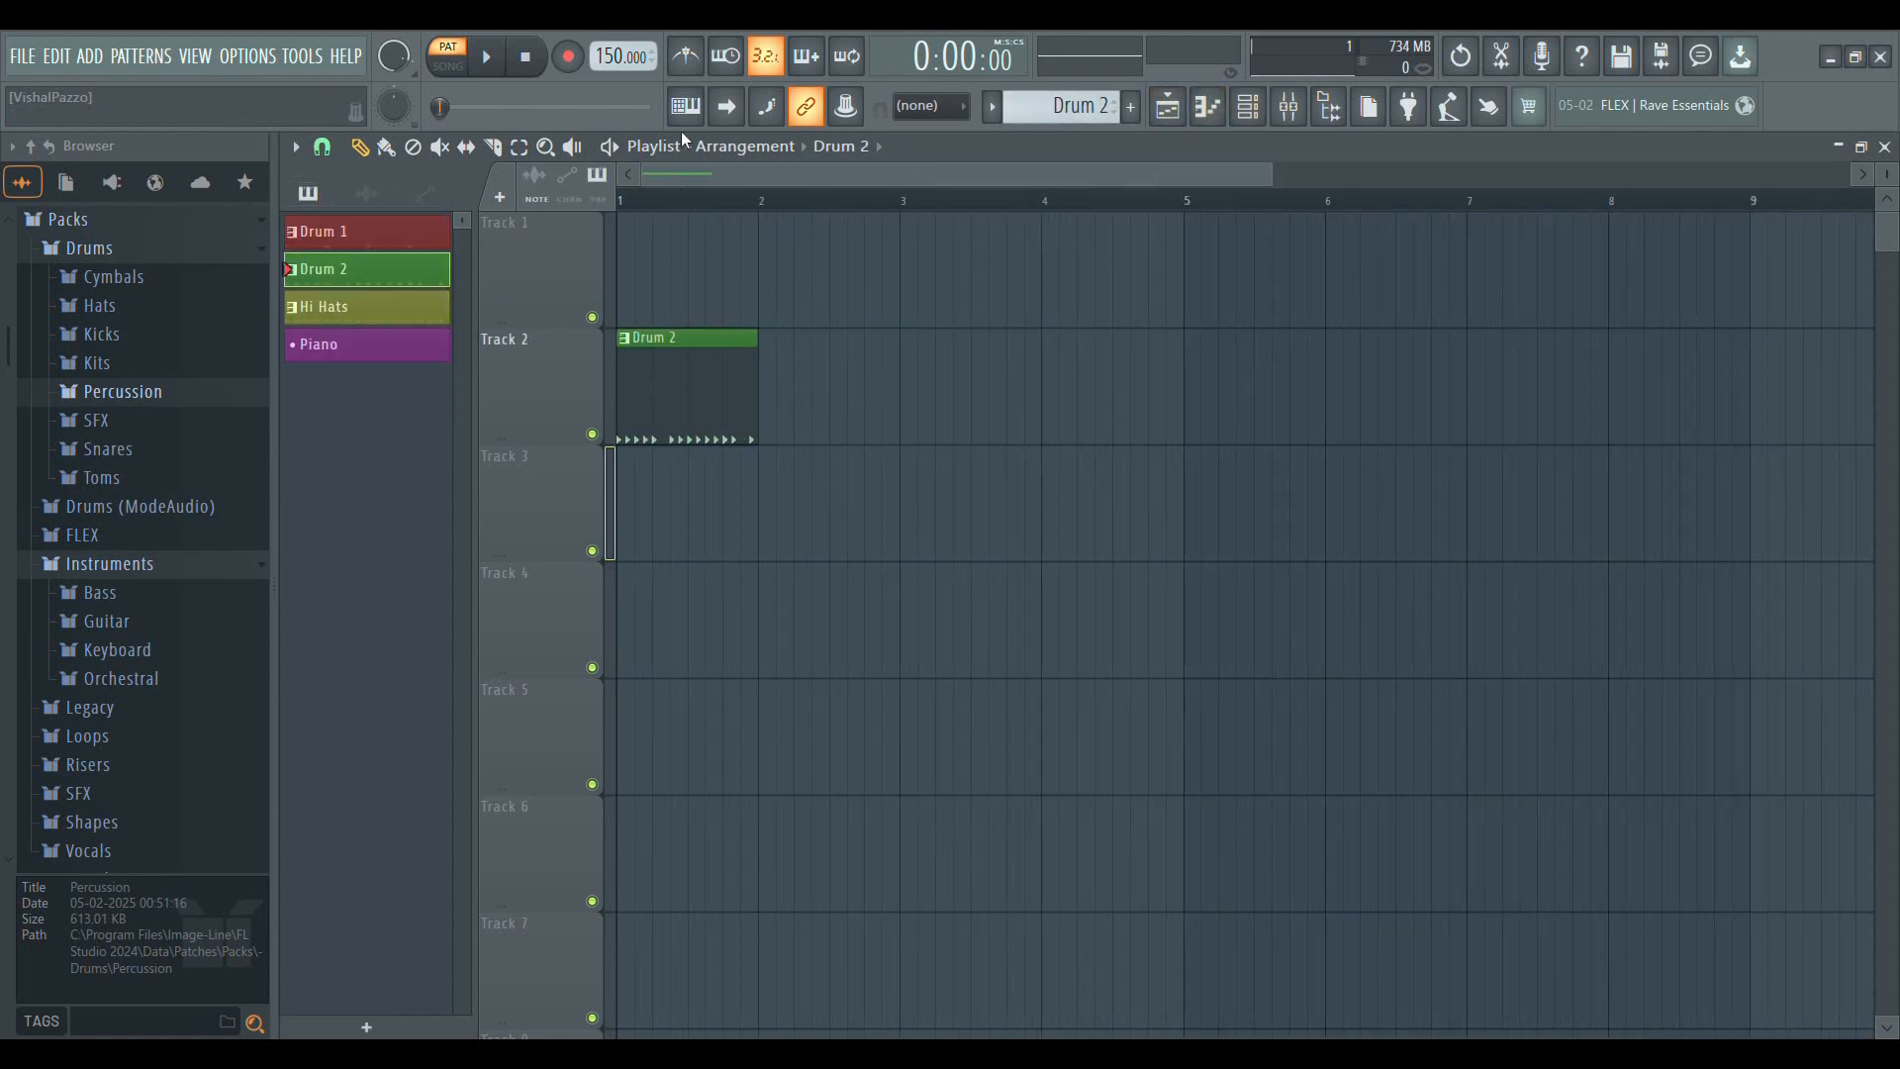
pyautogui.click(879, 423)
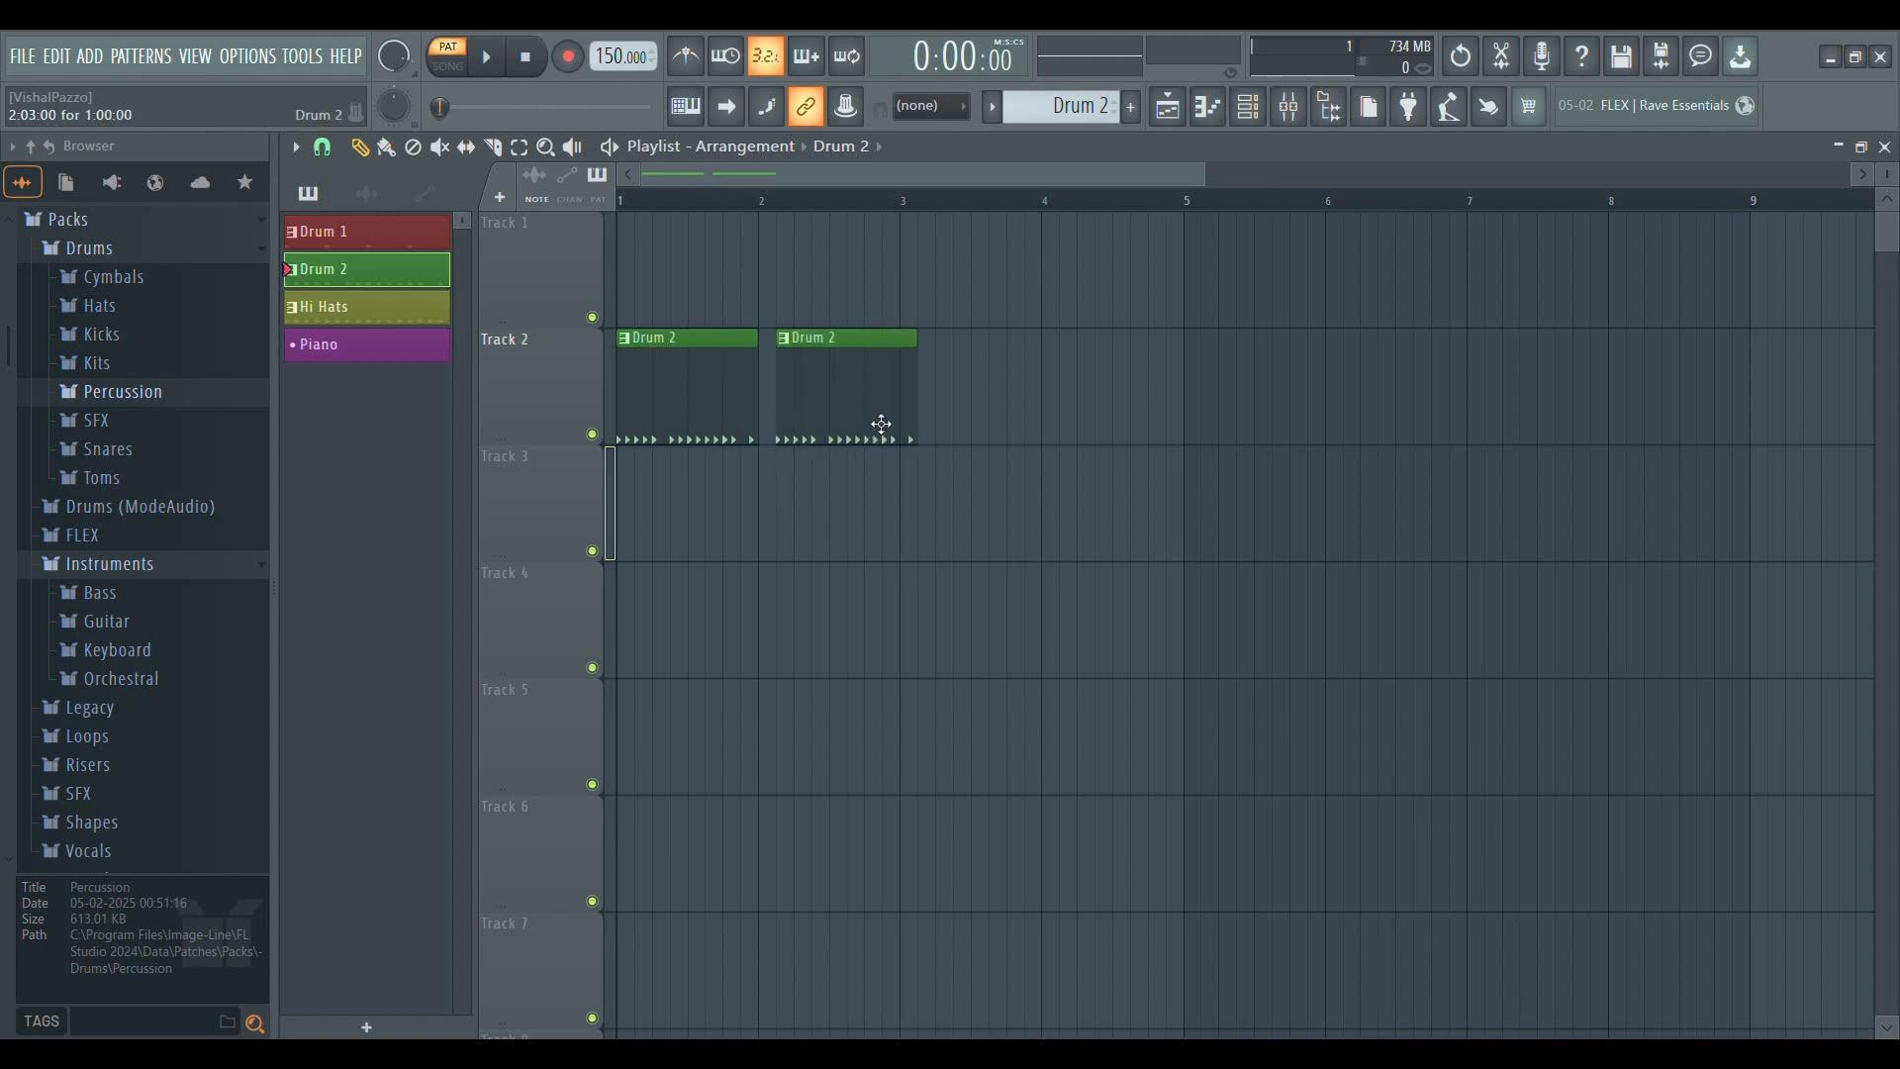
pyautogui.click(969, 401)
pyautogui.click(1048, 383)
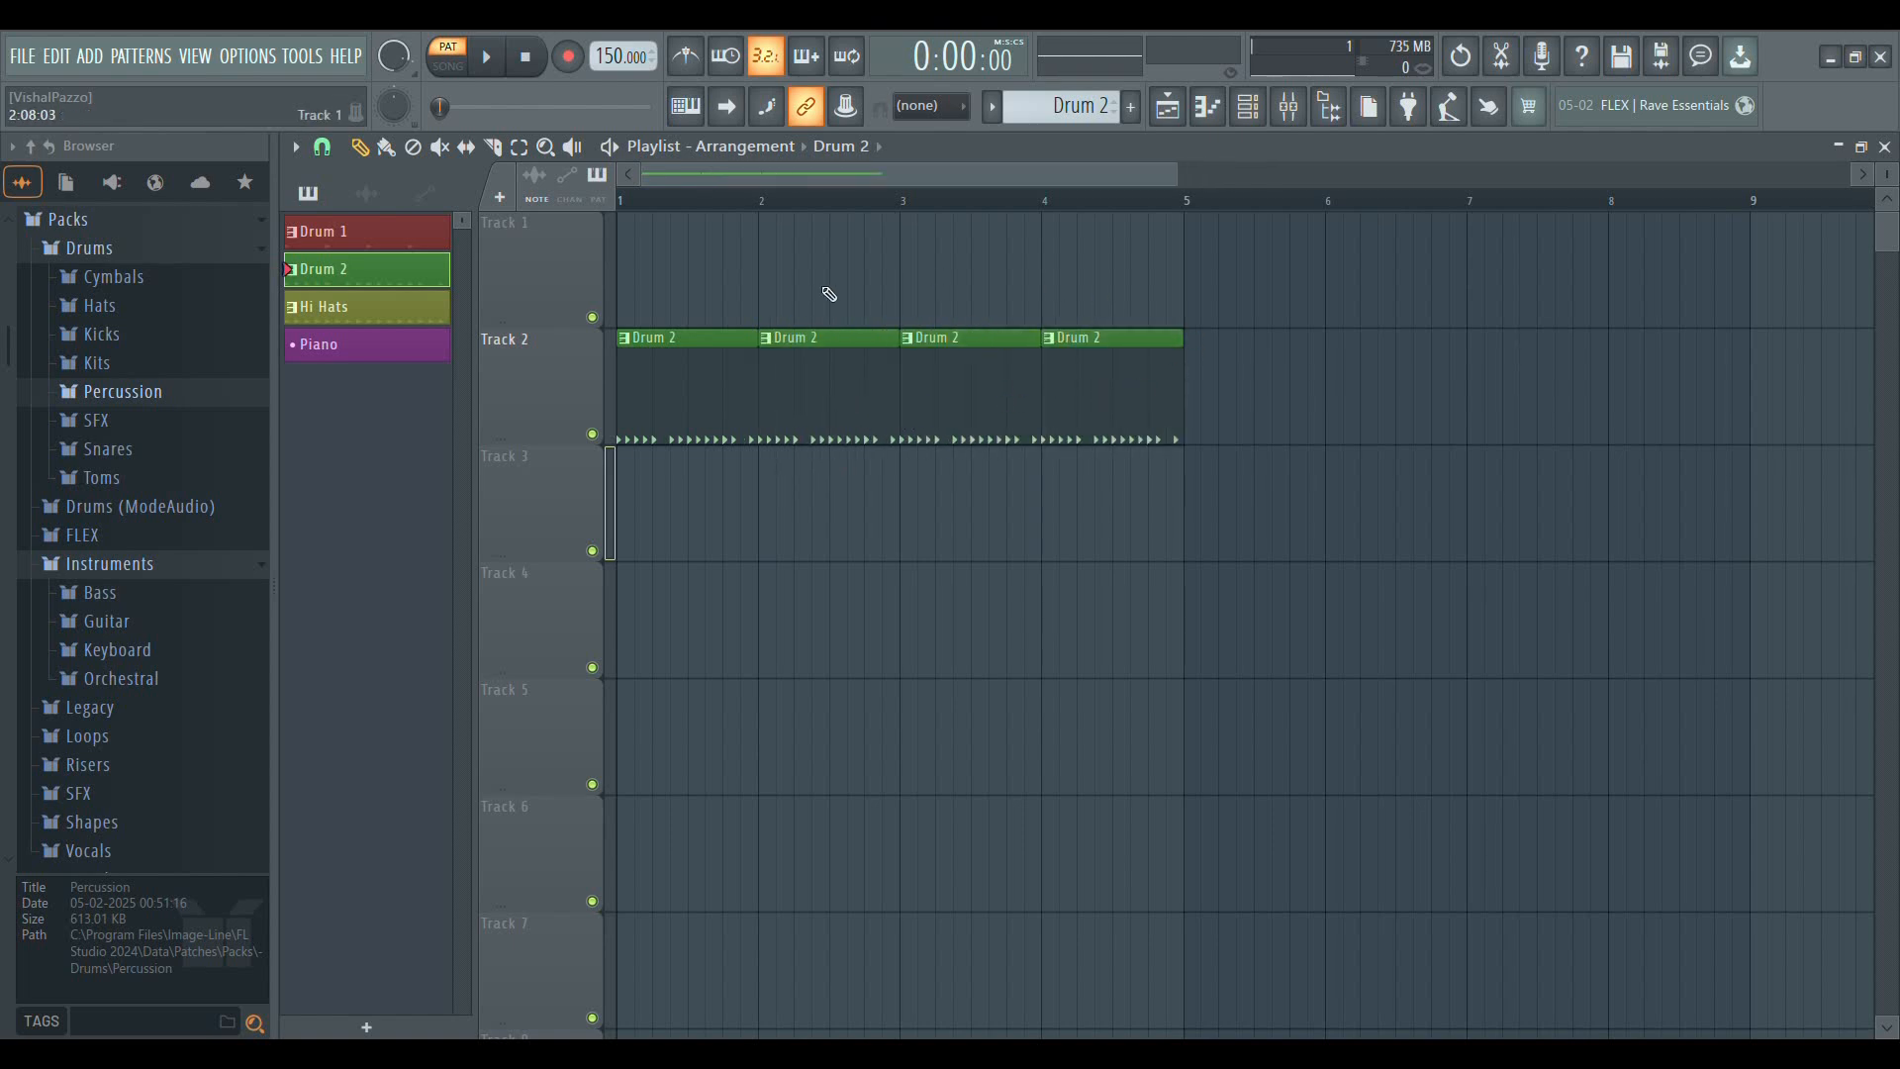
# Switch playback to song mode and play the Drum 2 clips from bar 1 twice, stopping each time
pyautogui.scroll(3, 759, 202)
pyautogui.moveTo(813, 182); pyautogui.dragTo(685, 160)
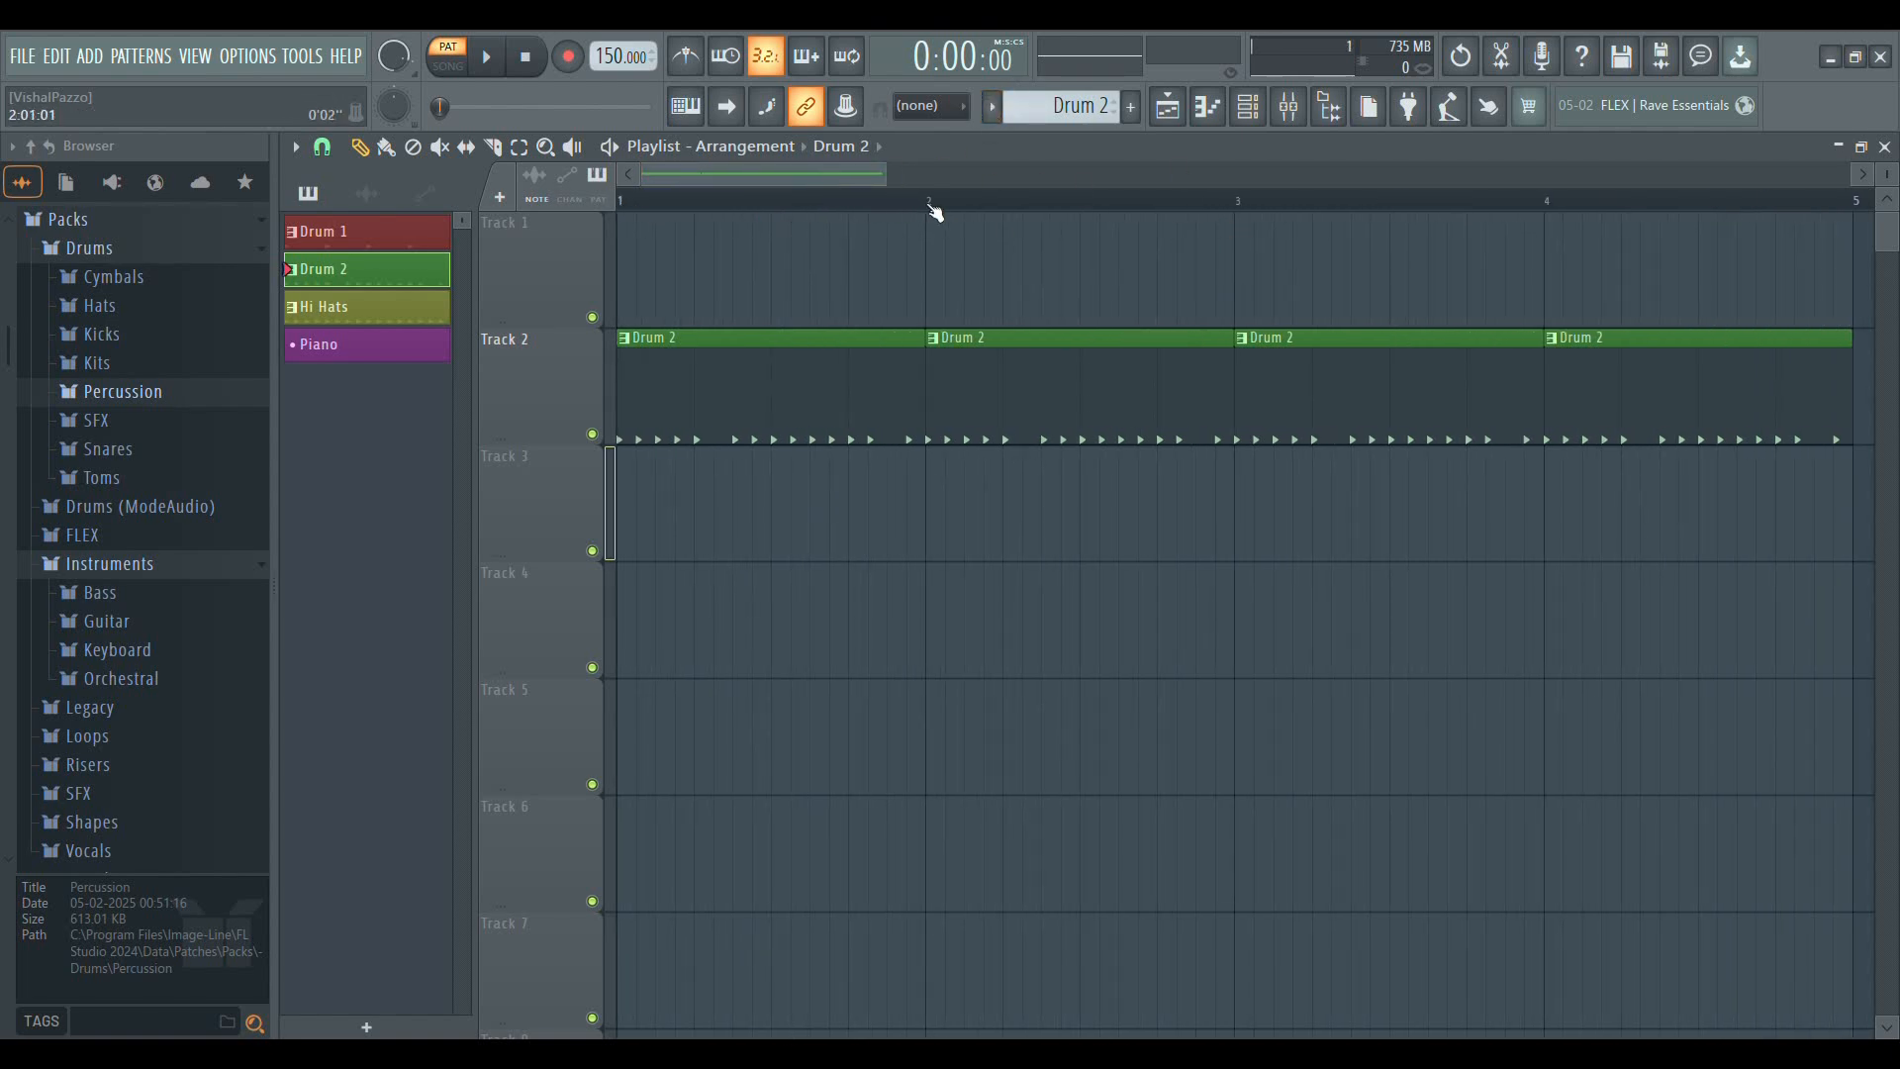
pyautogui.scroll(-2, 867, 209)
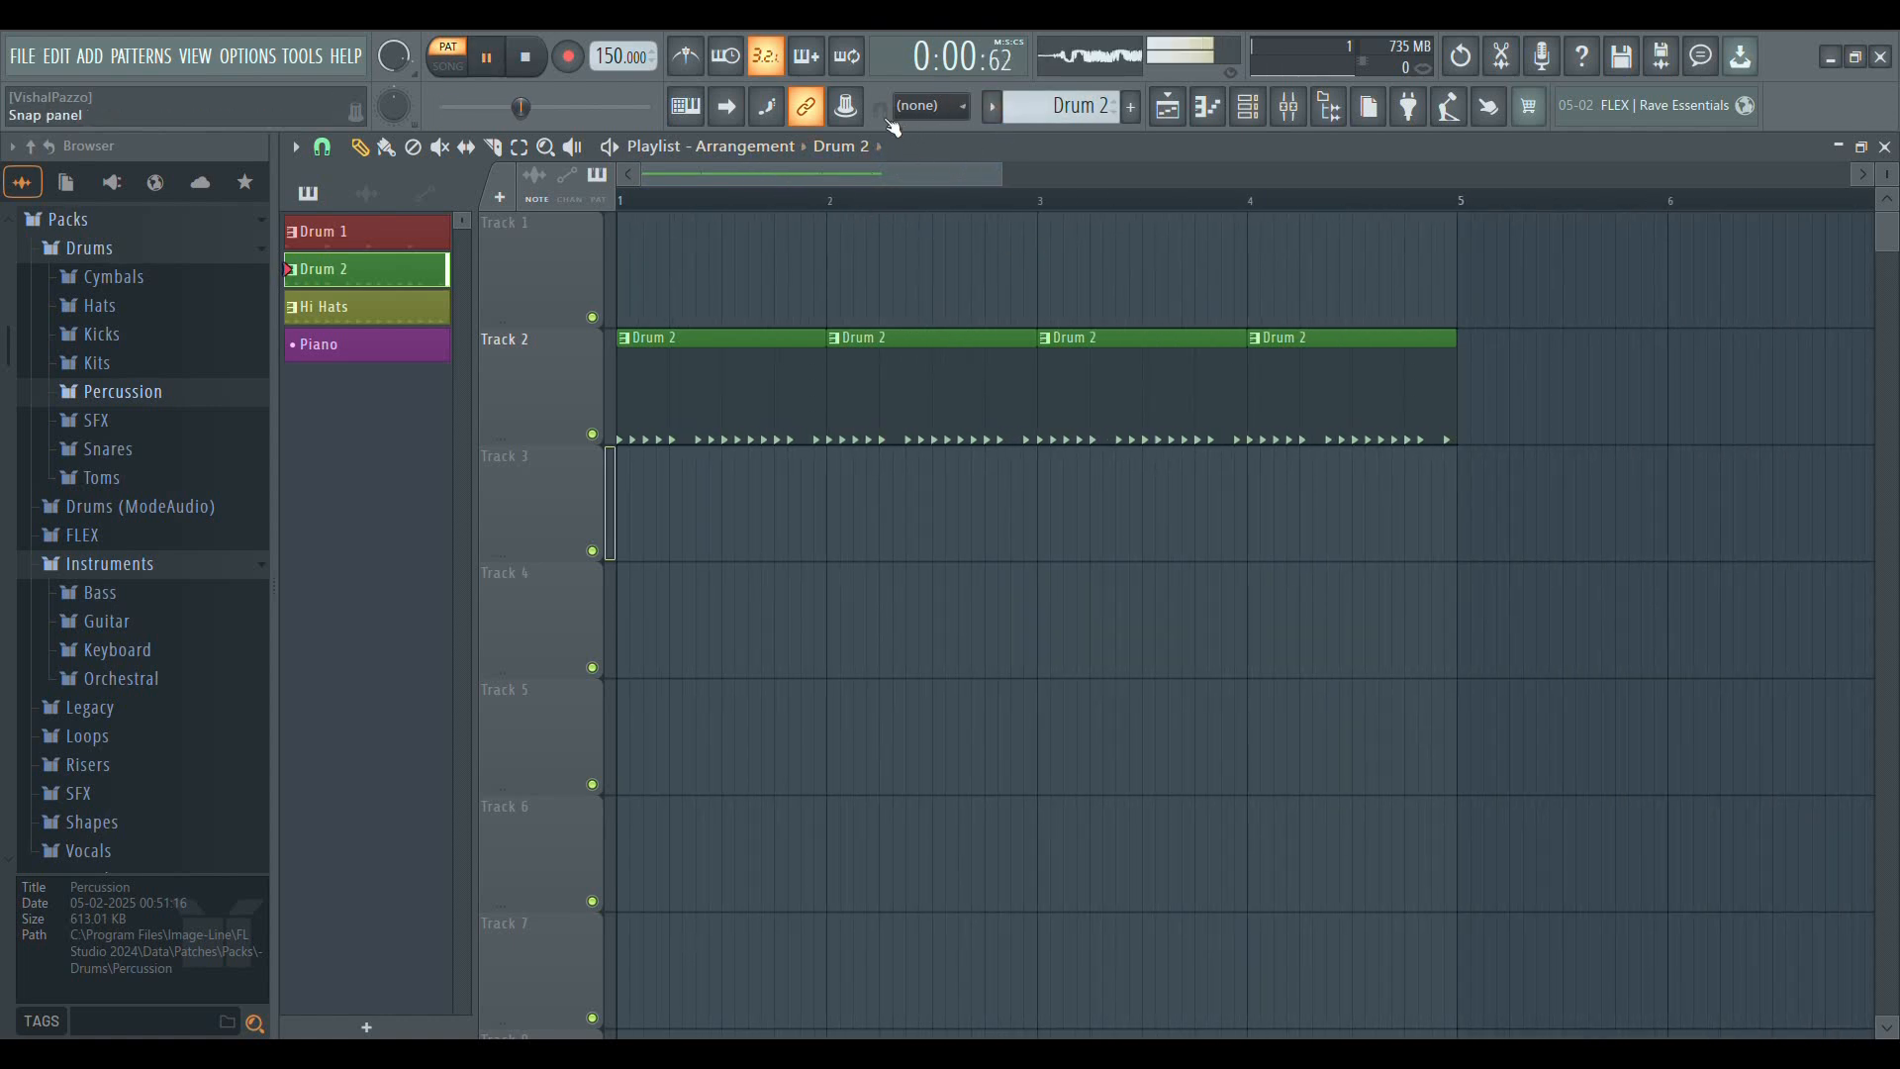
pyautogui.click(624, 200)
pyautogui.press('space')
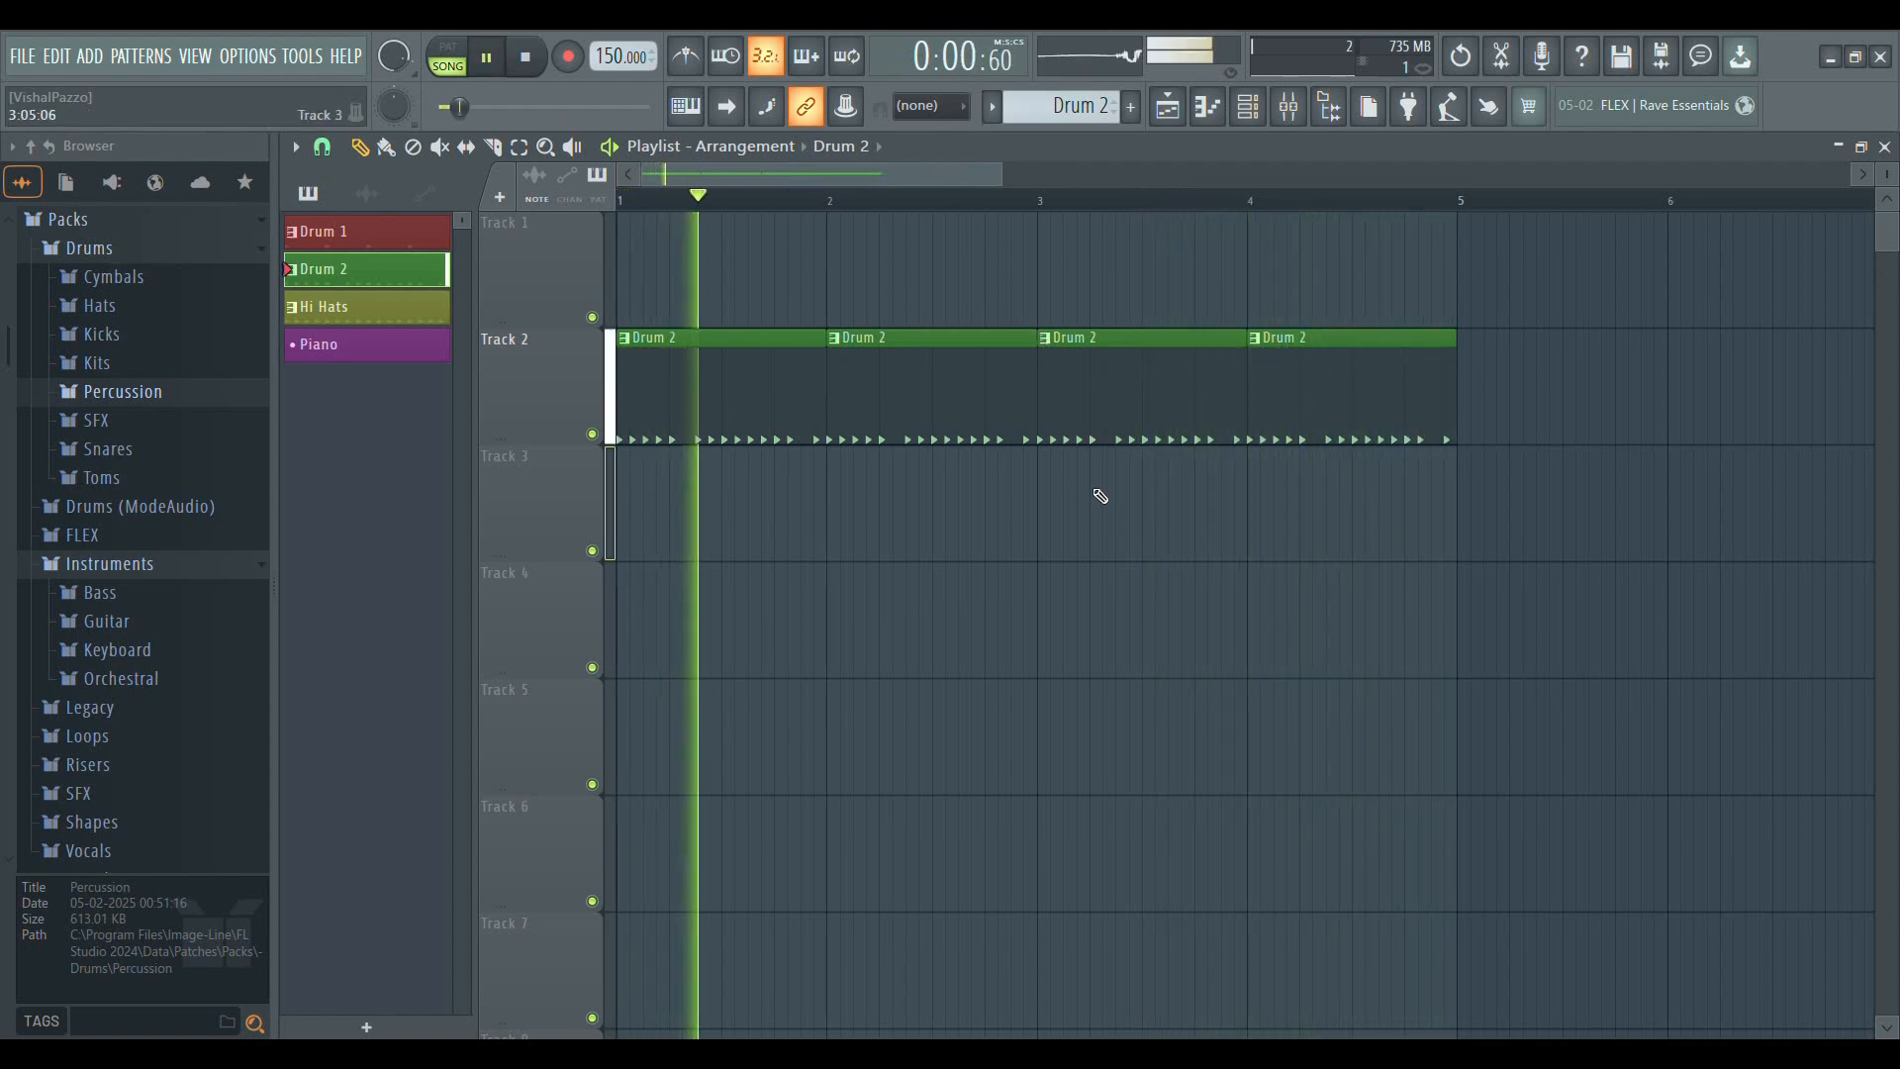
pyautogui.press('space')
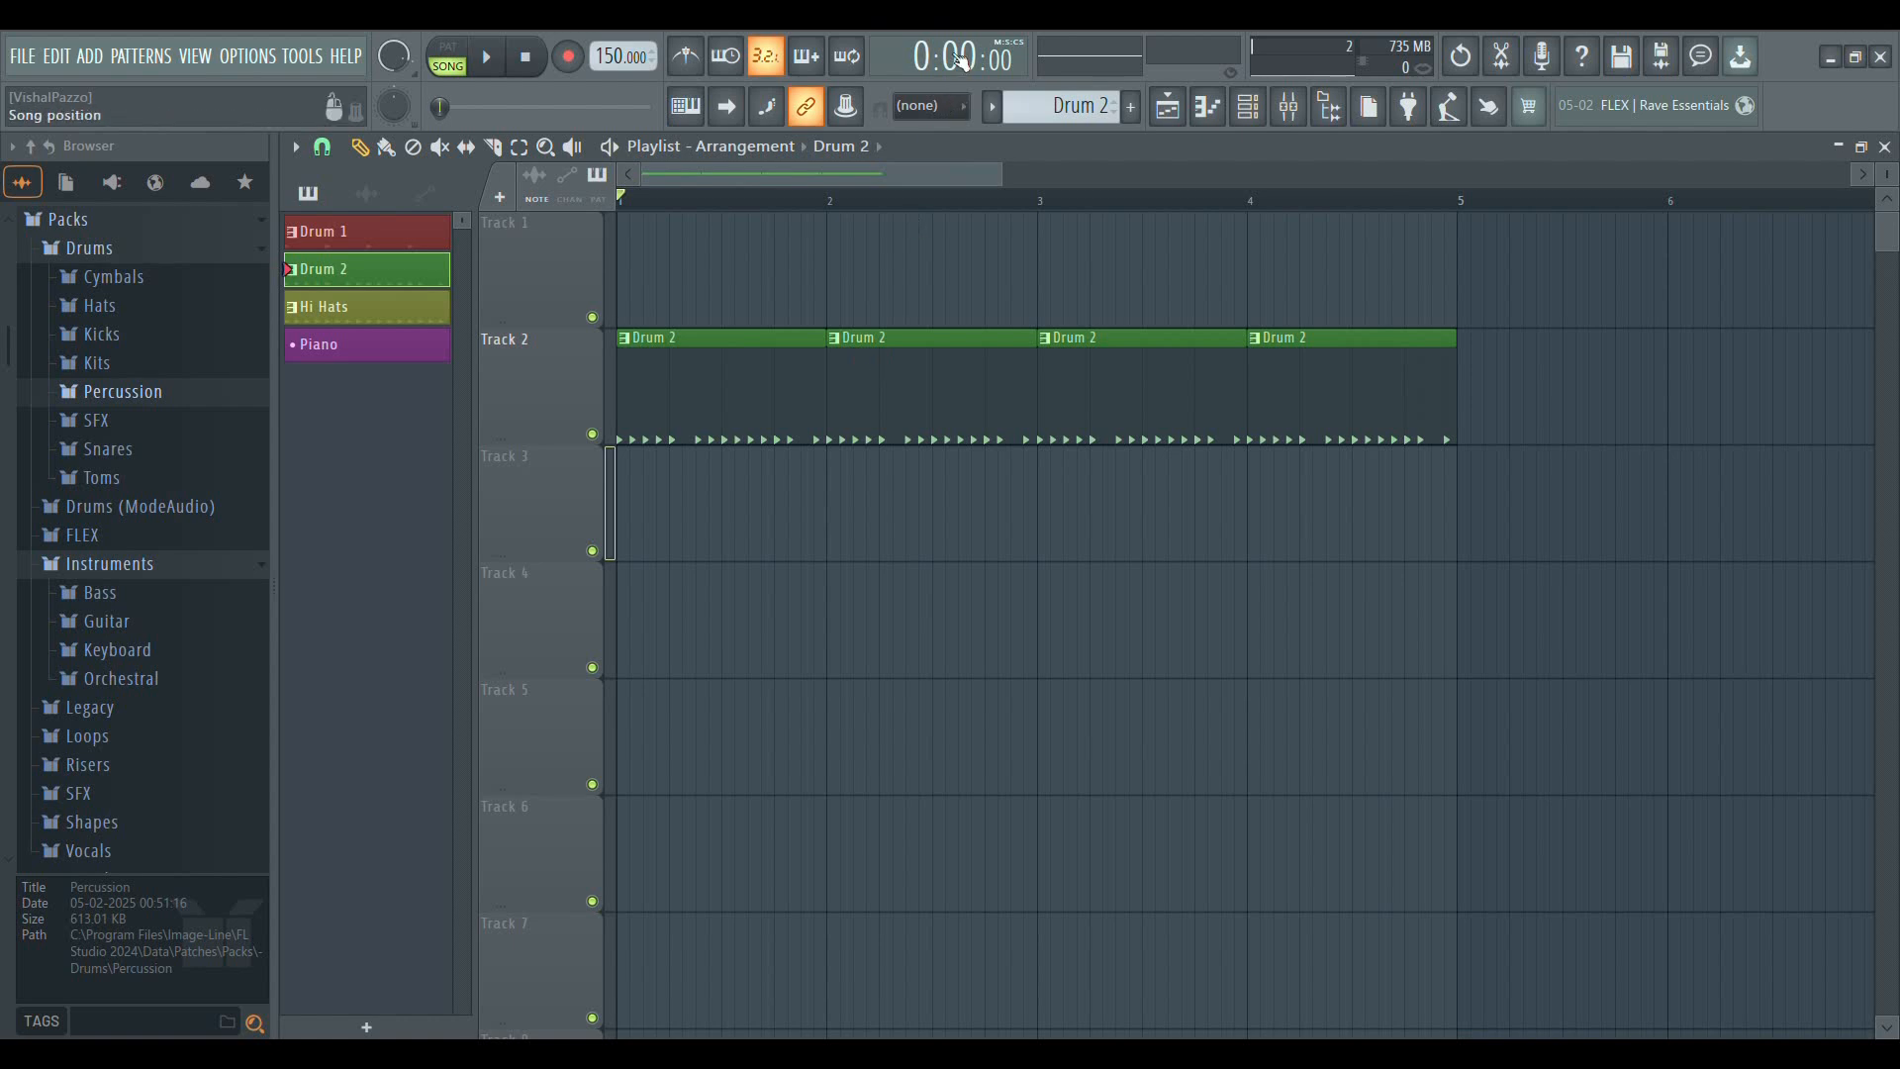
pyautogui.press('space')
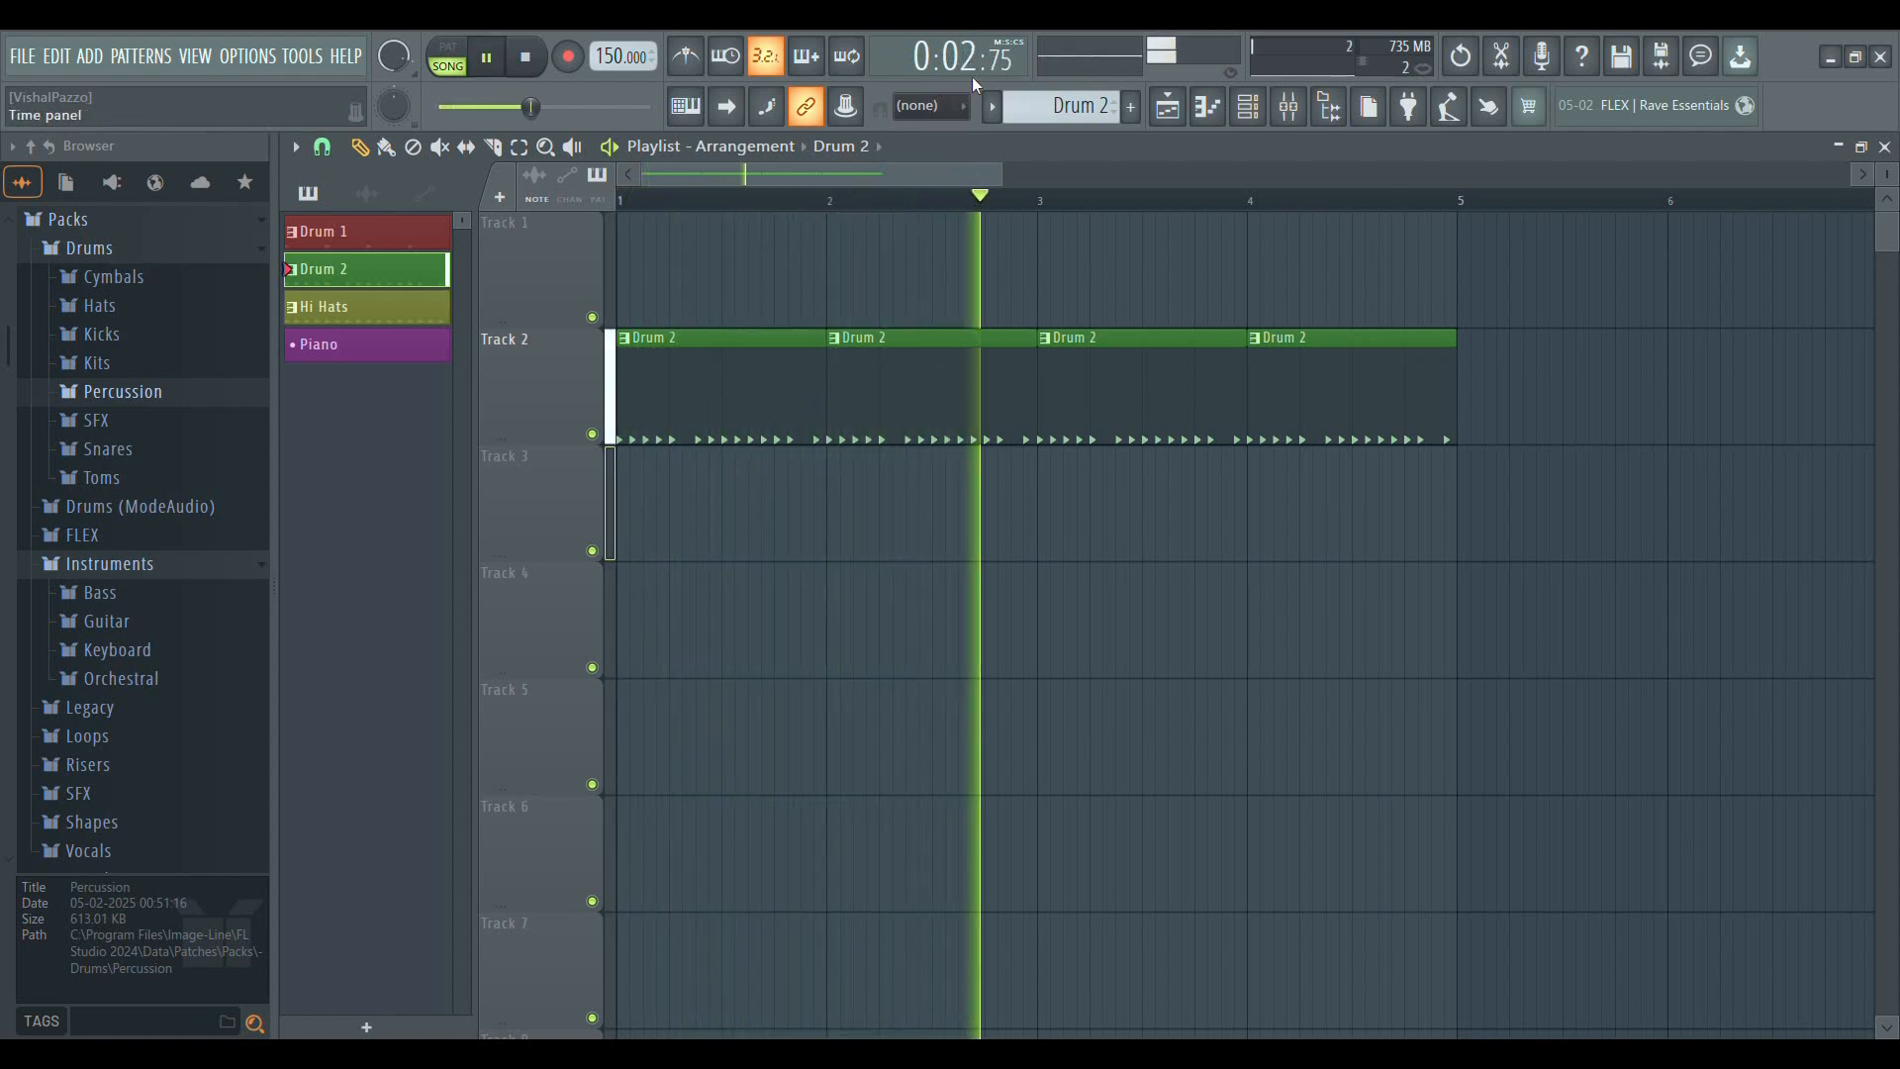
pyautogui.press('space')
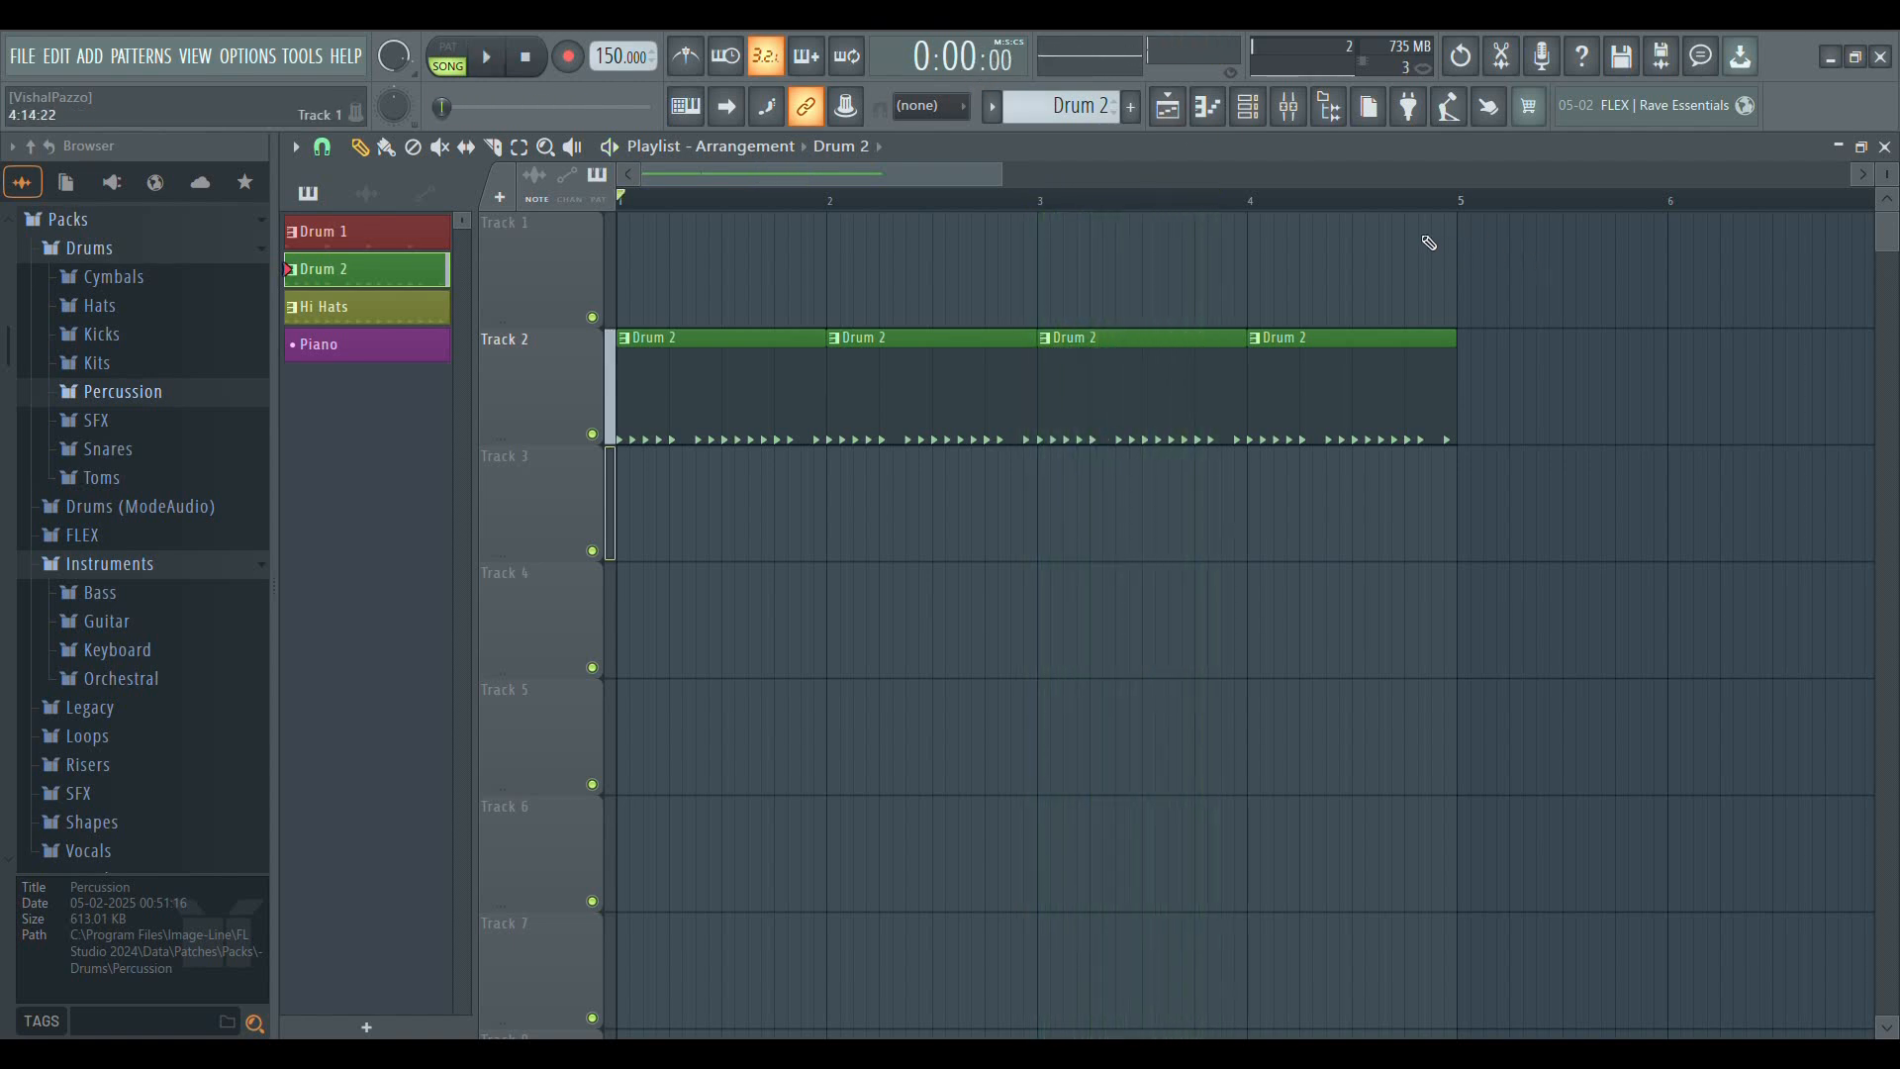
# Move the song position to bars 3, 4, 3 and 2, and return it to the start
pyautogui.click(1049, 208)
pyautogui.click(1255, 203)
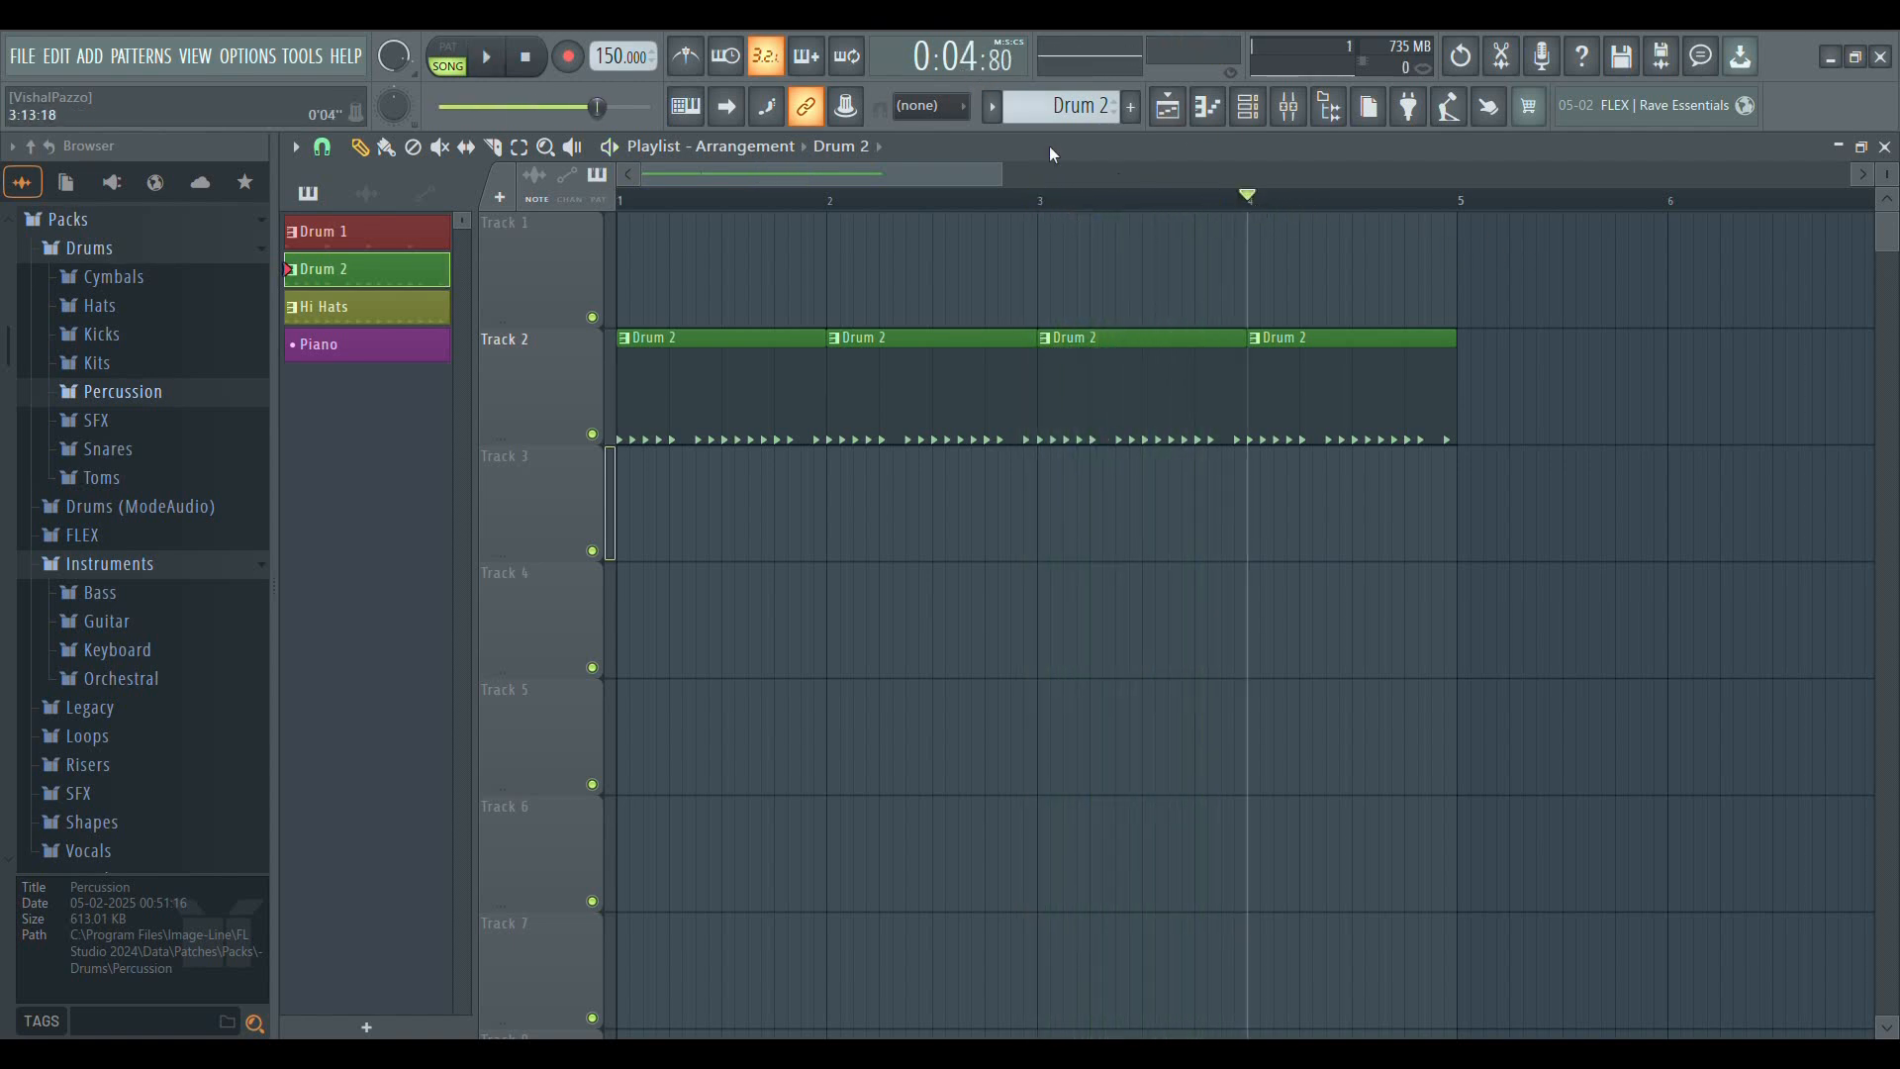
pyautogui.click(1046, 207)
pyautogui.click(831, 201)
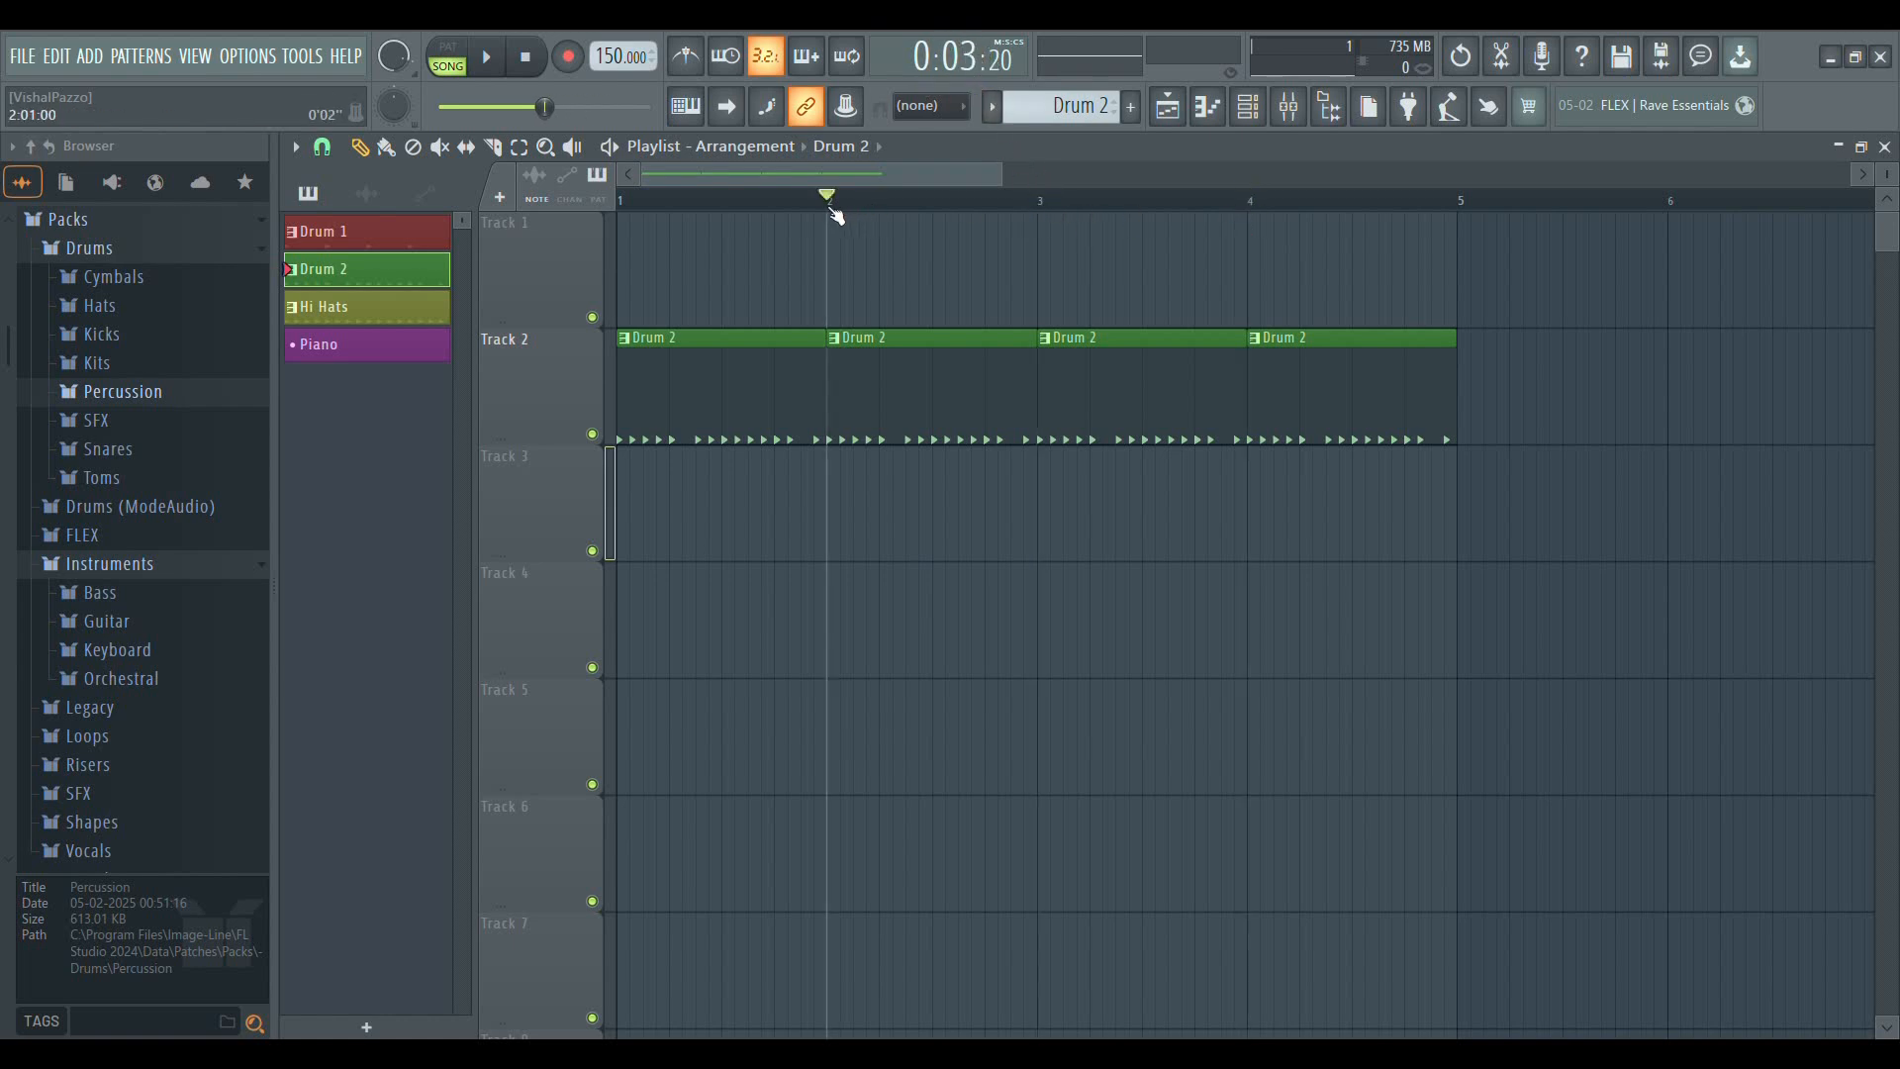
pyautogui.click(526, 59)
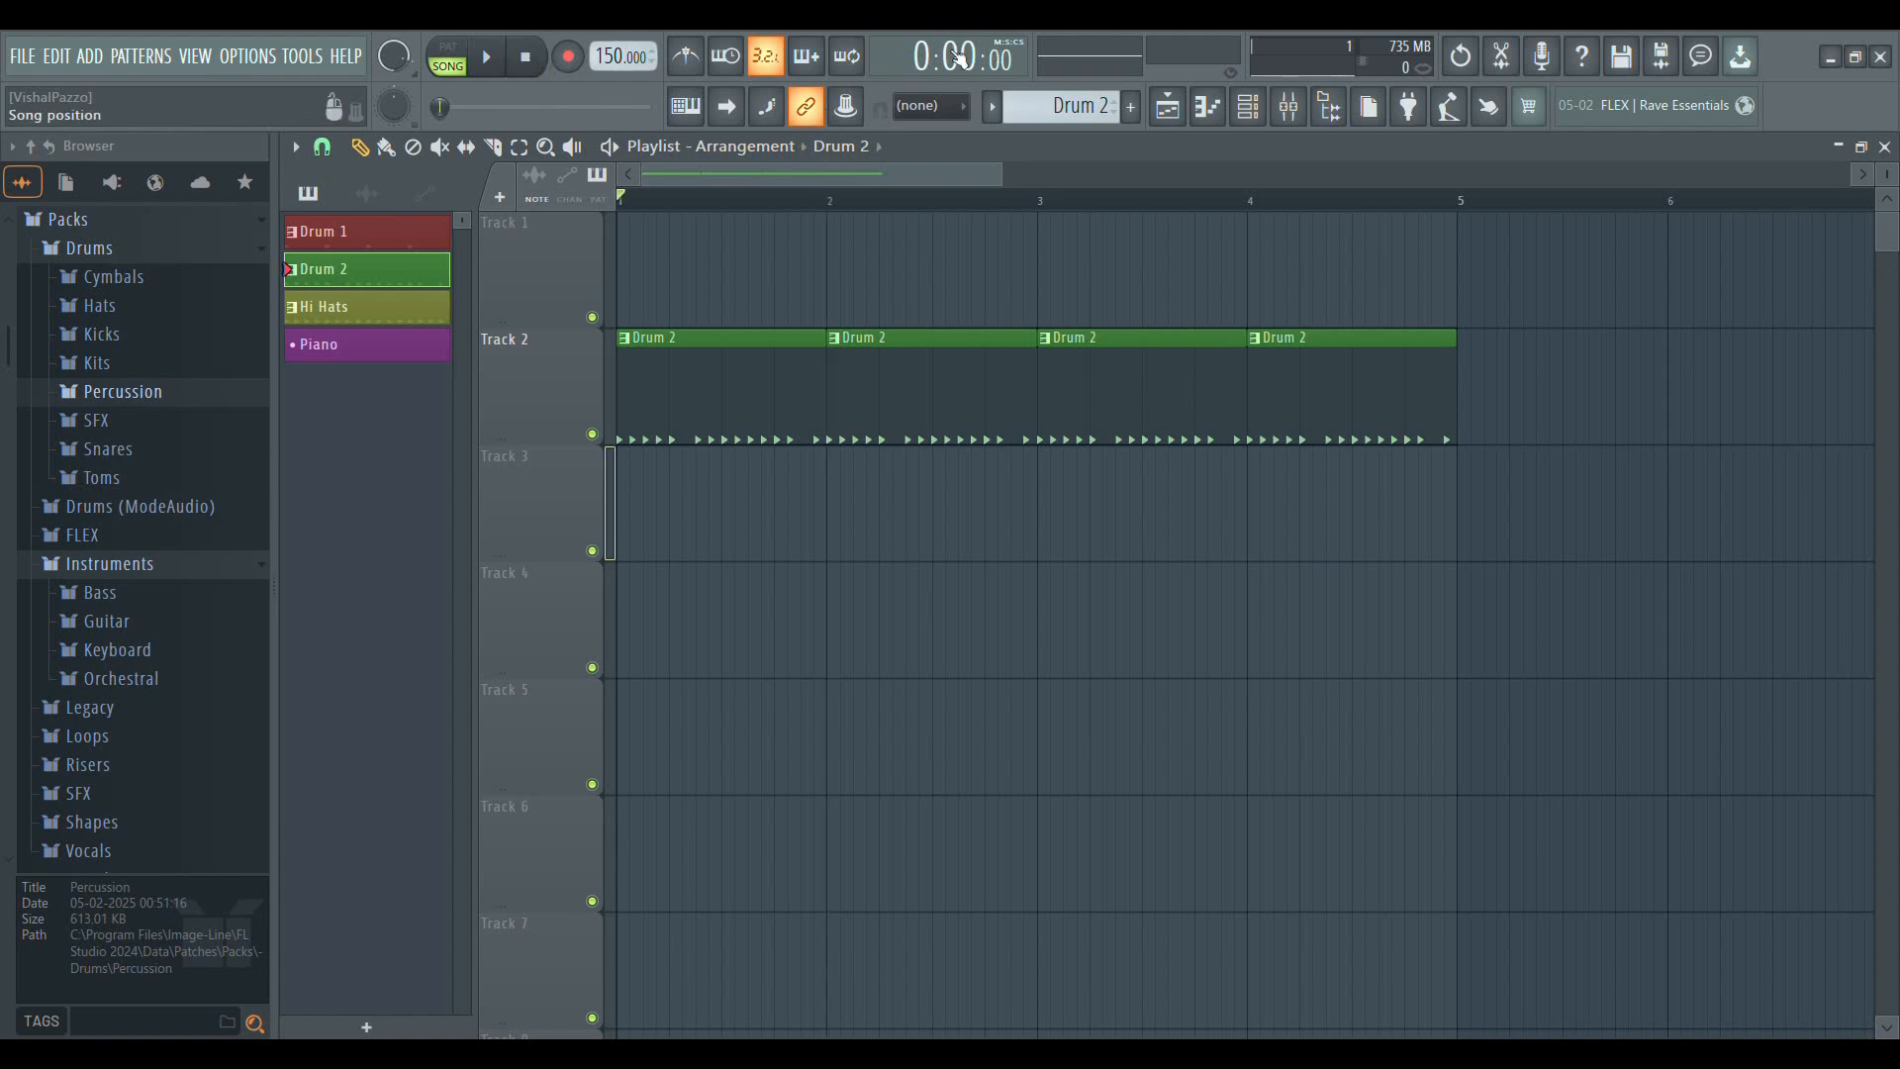
# Switch the time display to bars, steps and ticks, and play the song from the start before stopping it
pyautogui.click(898, 67)
pyautogui.press('space')
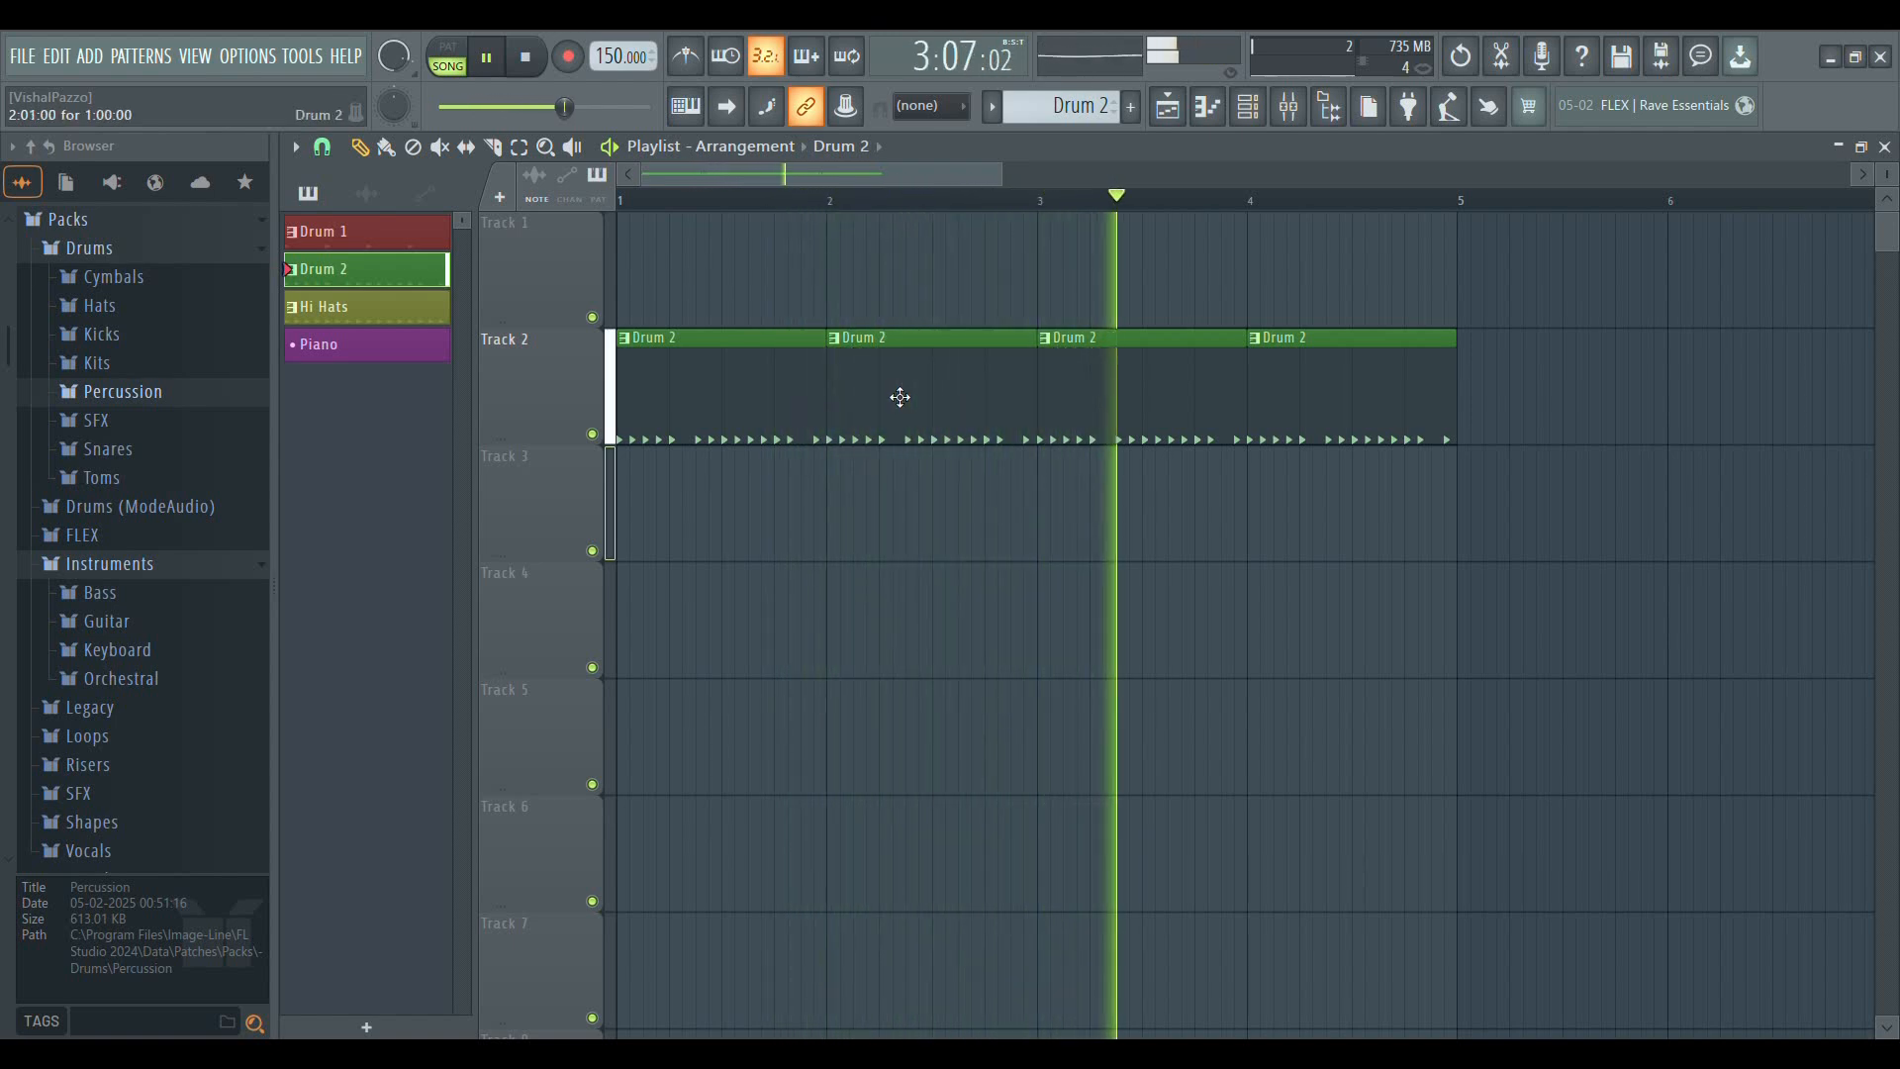
pyautogui.press('space')
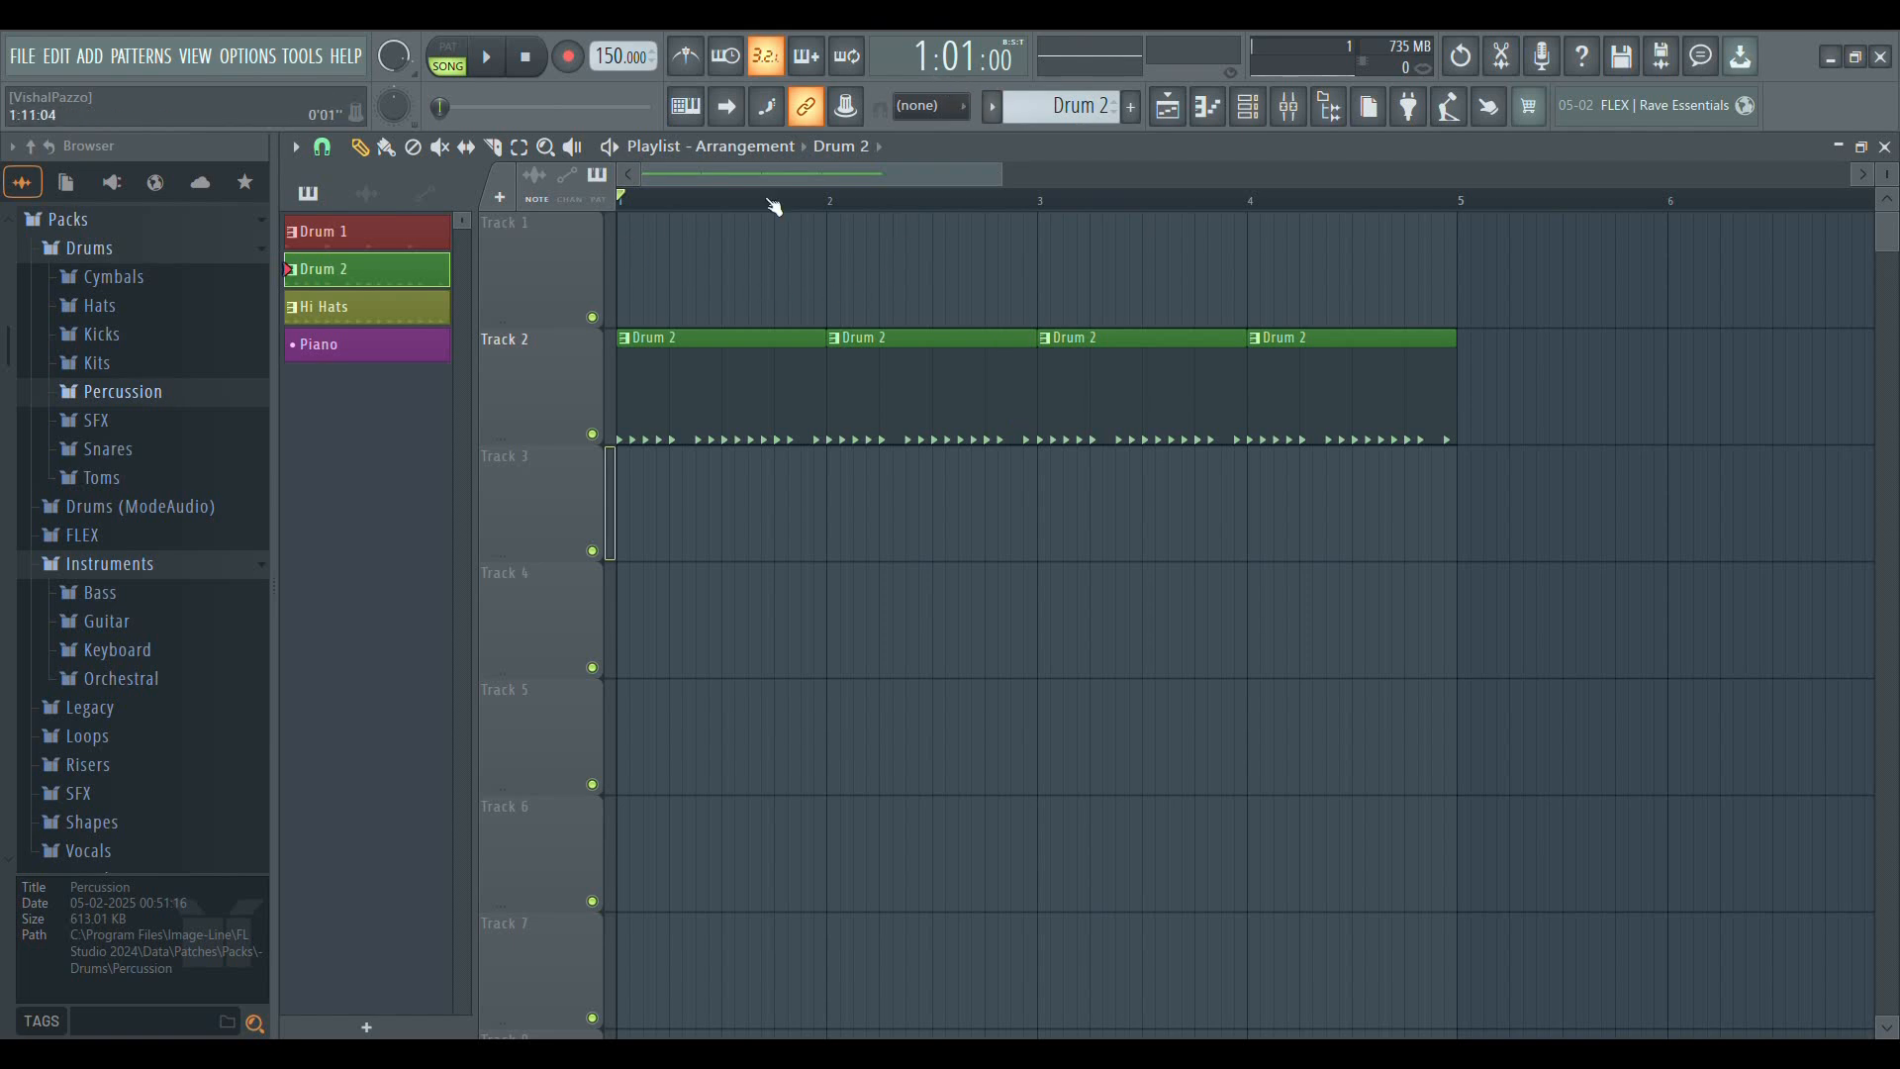
# Set the tempo to 80 BPM and play the Drum 2 clips from the start twice, stopping each time
pyautogui.scroll(-4, 871, 211)
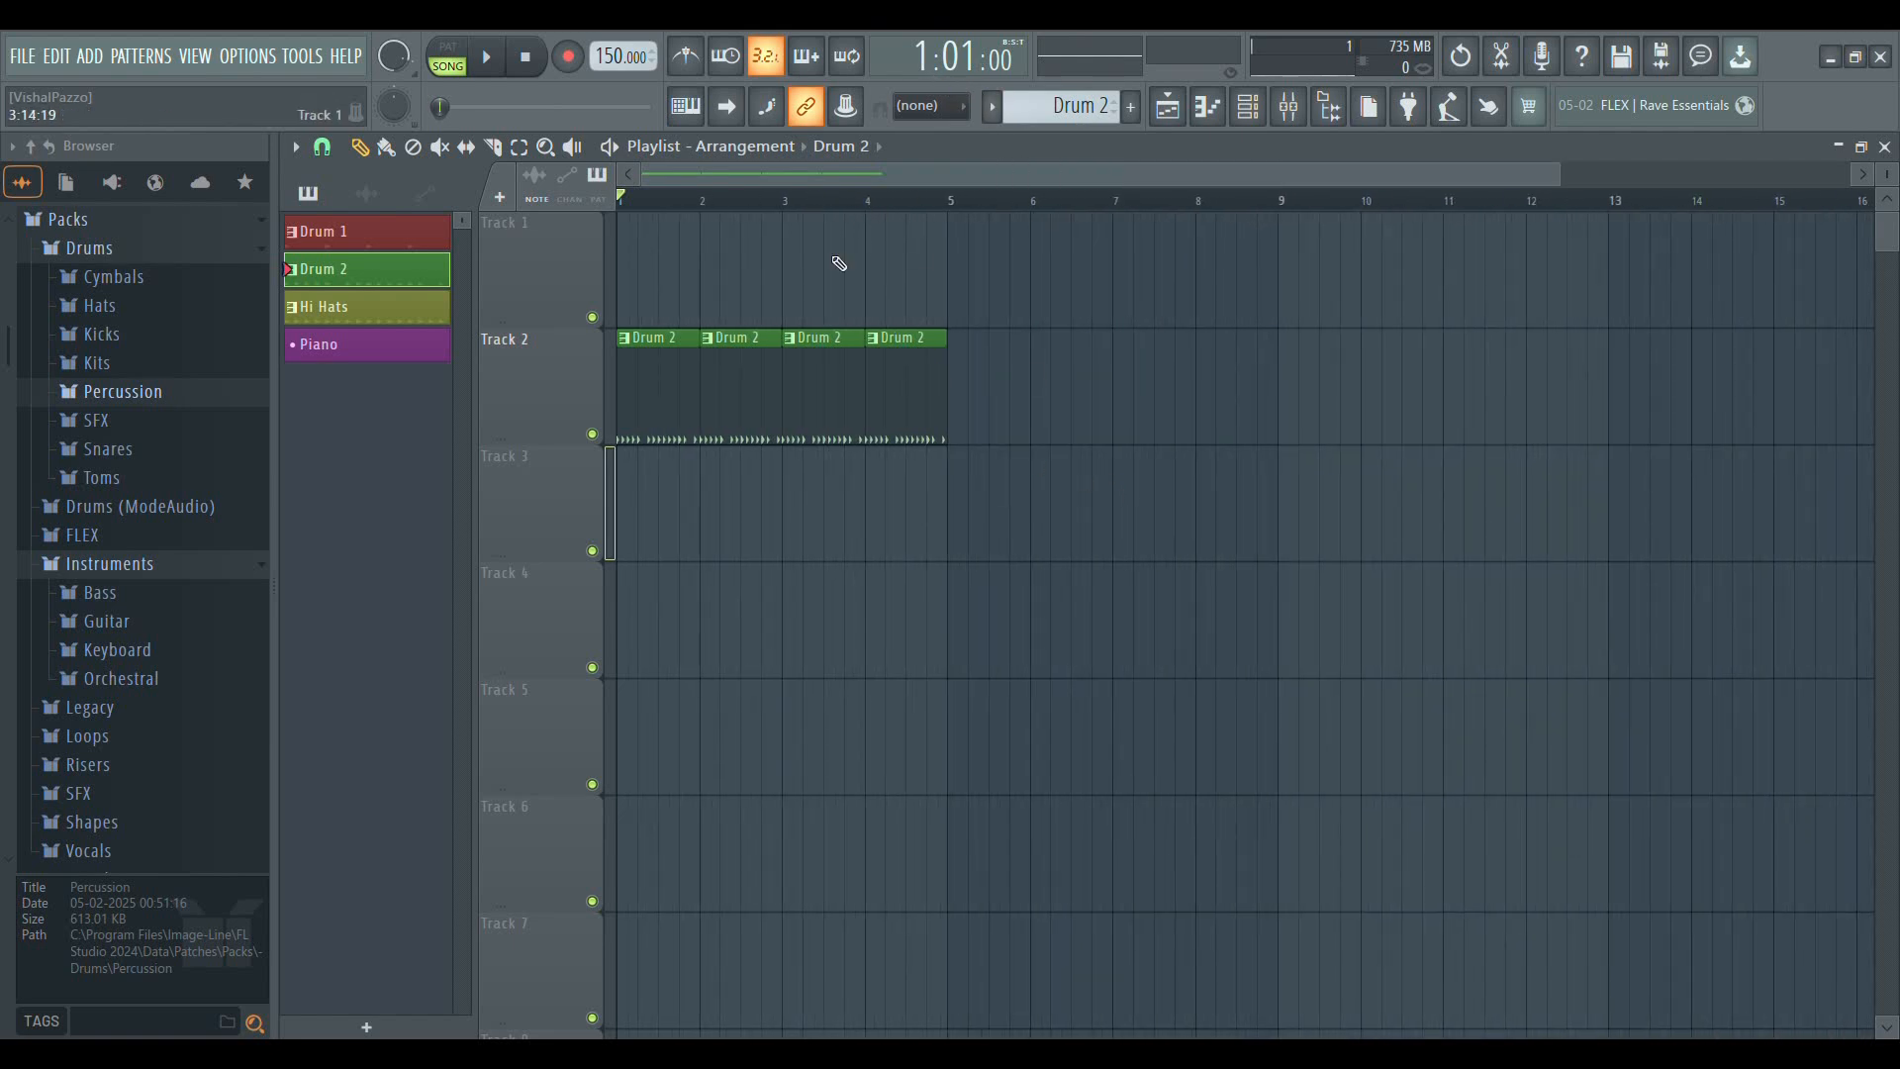
pyautogui.scroll(-7, 609, 56)
pyautogui.press('space')
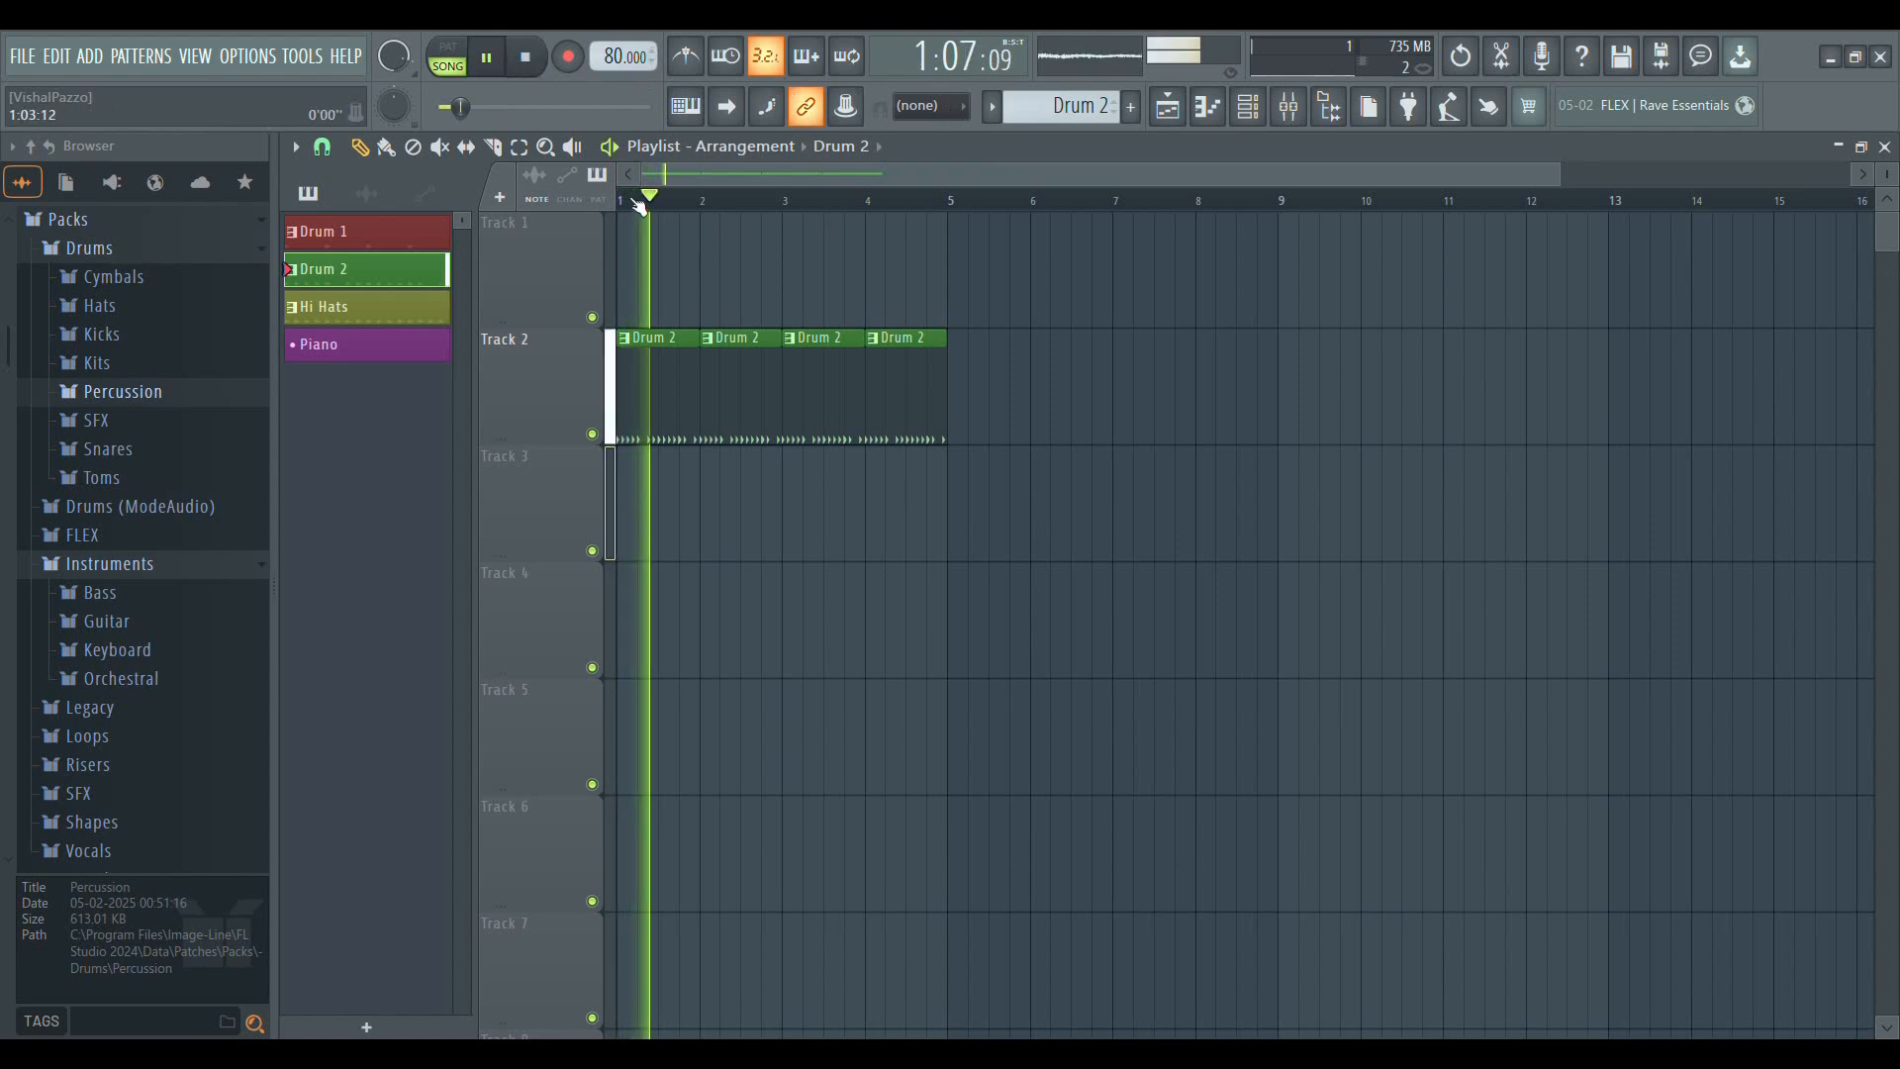
pyautogui.scroll(4, 643, 195)
pyautogui.click(527, 58)
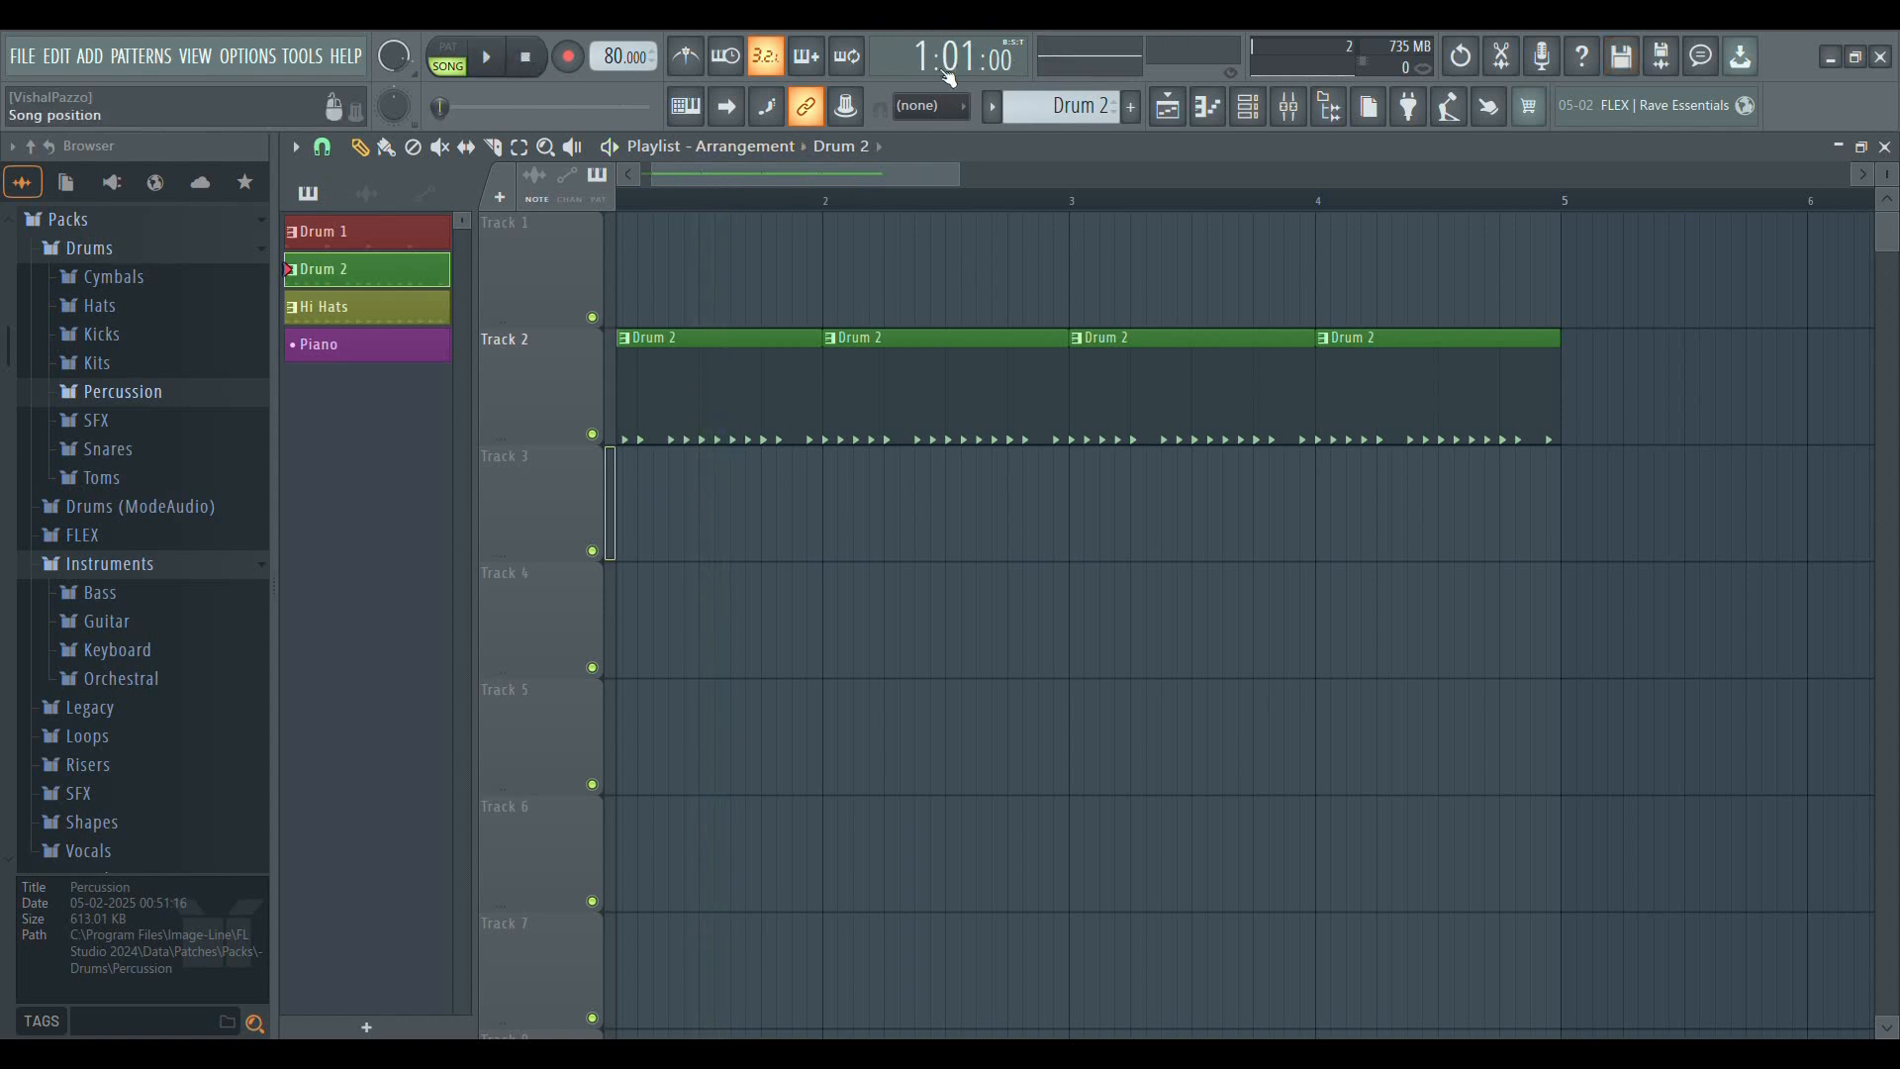
pyautogui.press('space')
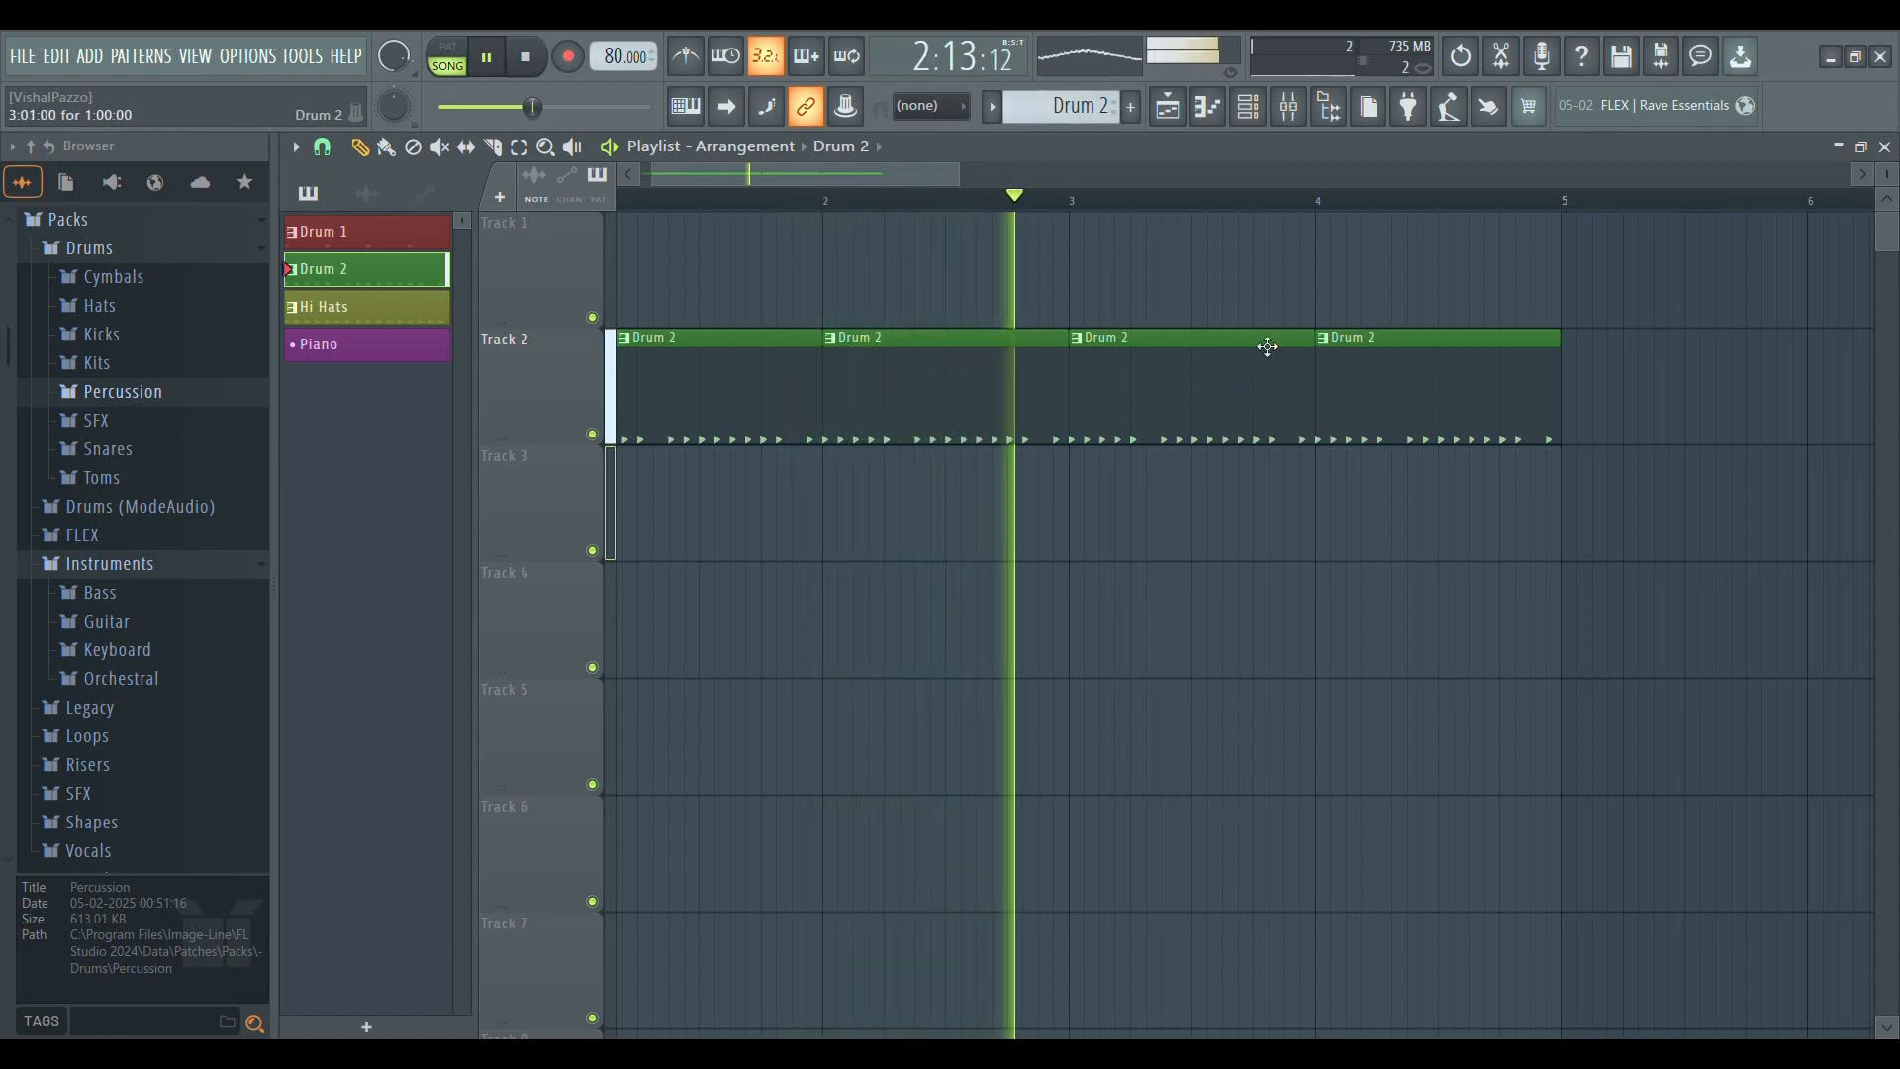
pyautogui.press('space')
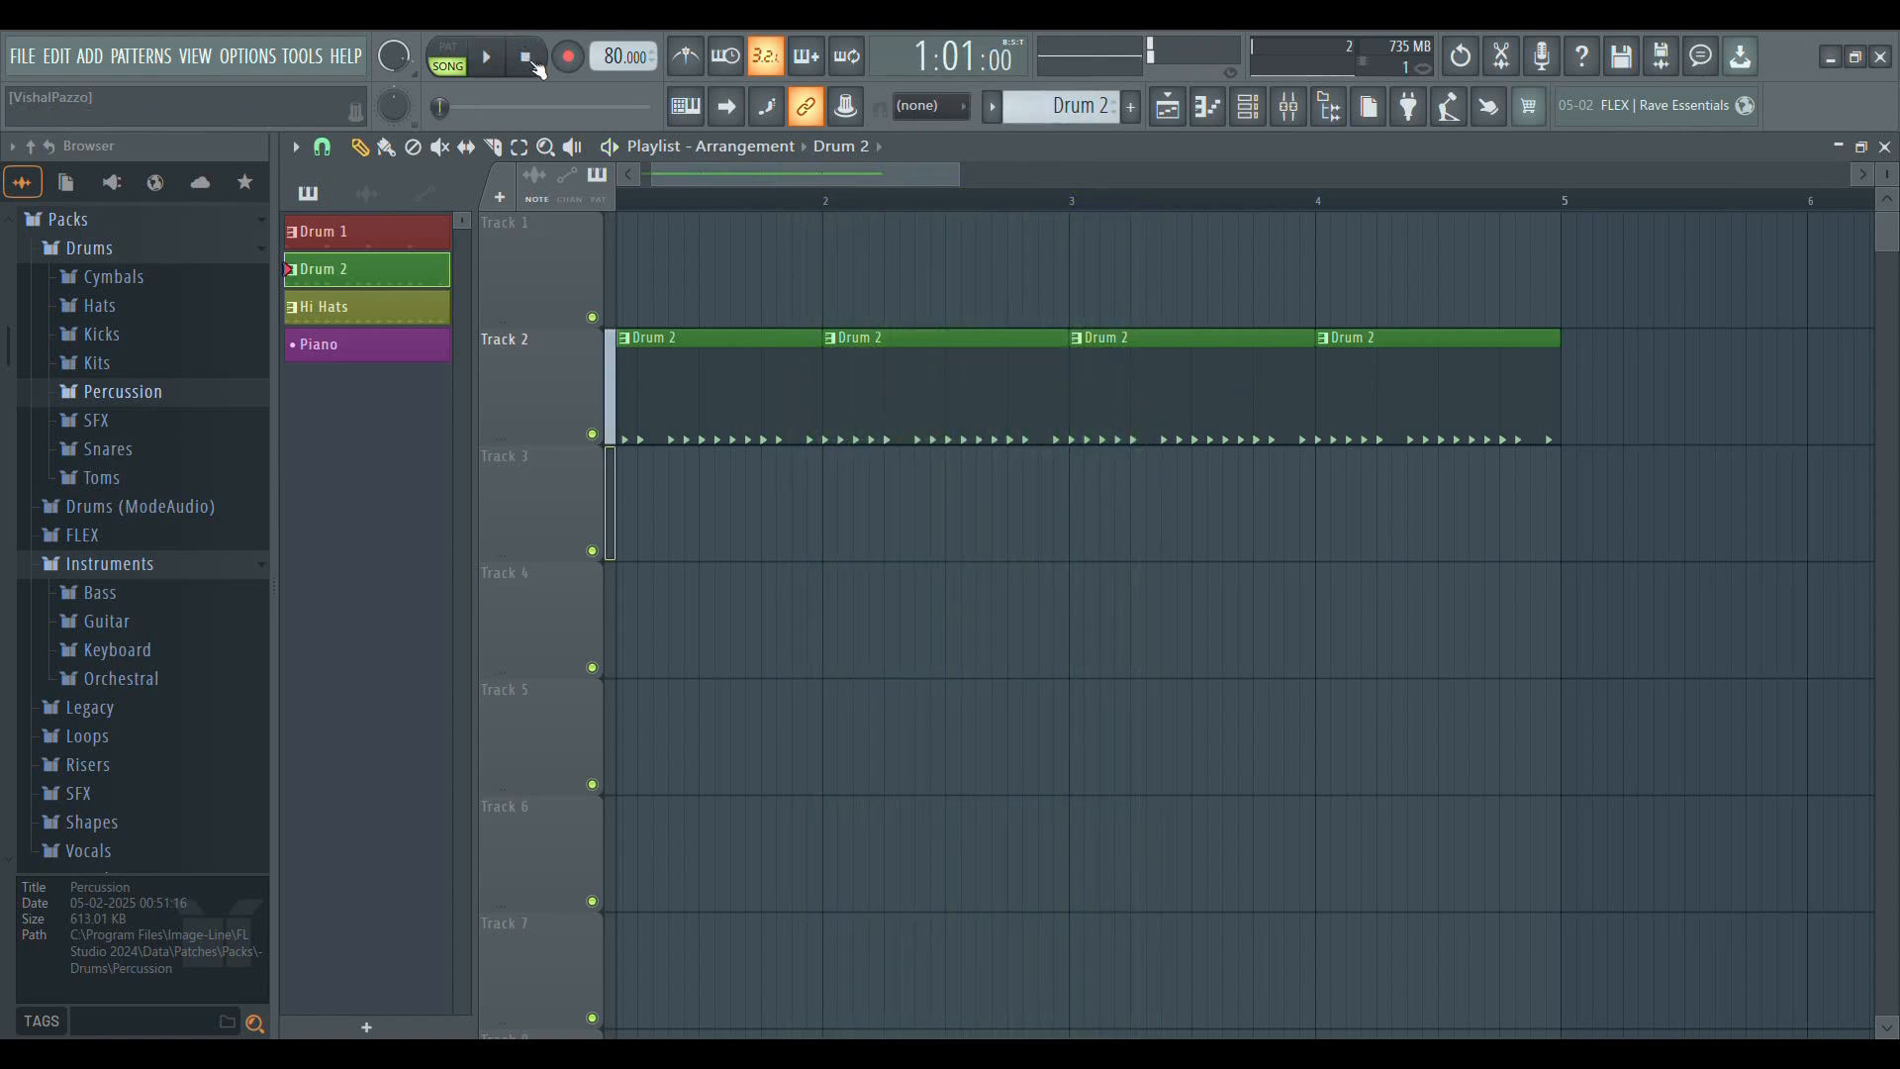
# Switch the time display back to minutes and seconds, and play the song from the start before stopping it
pyautogui.click(902, 61)
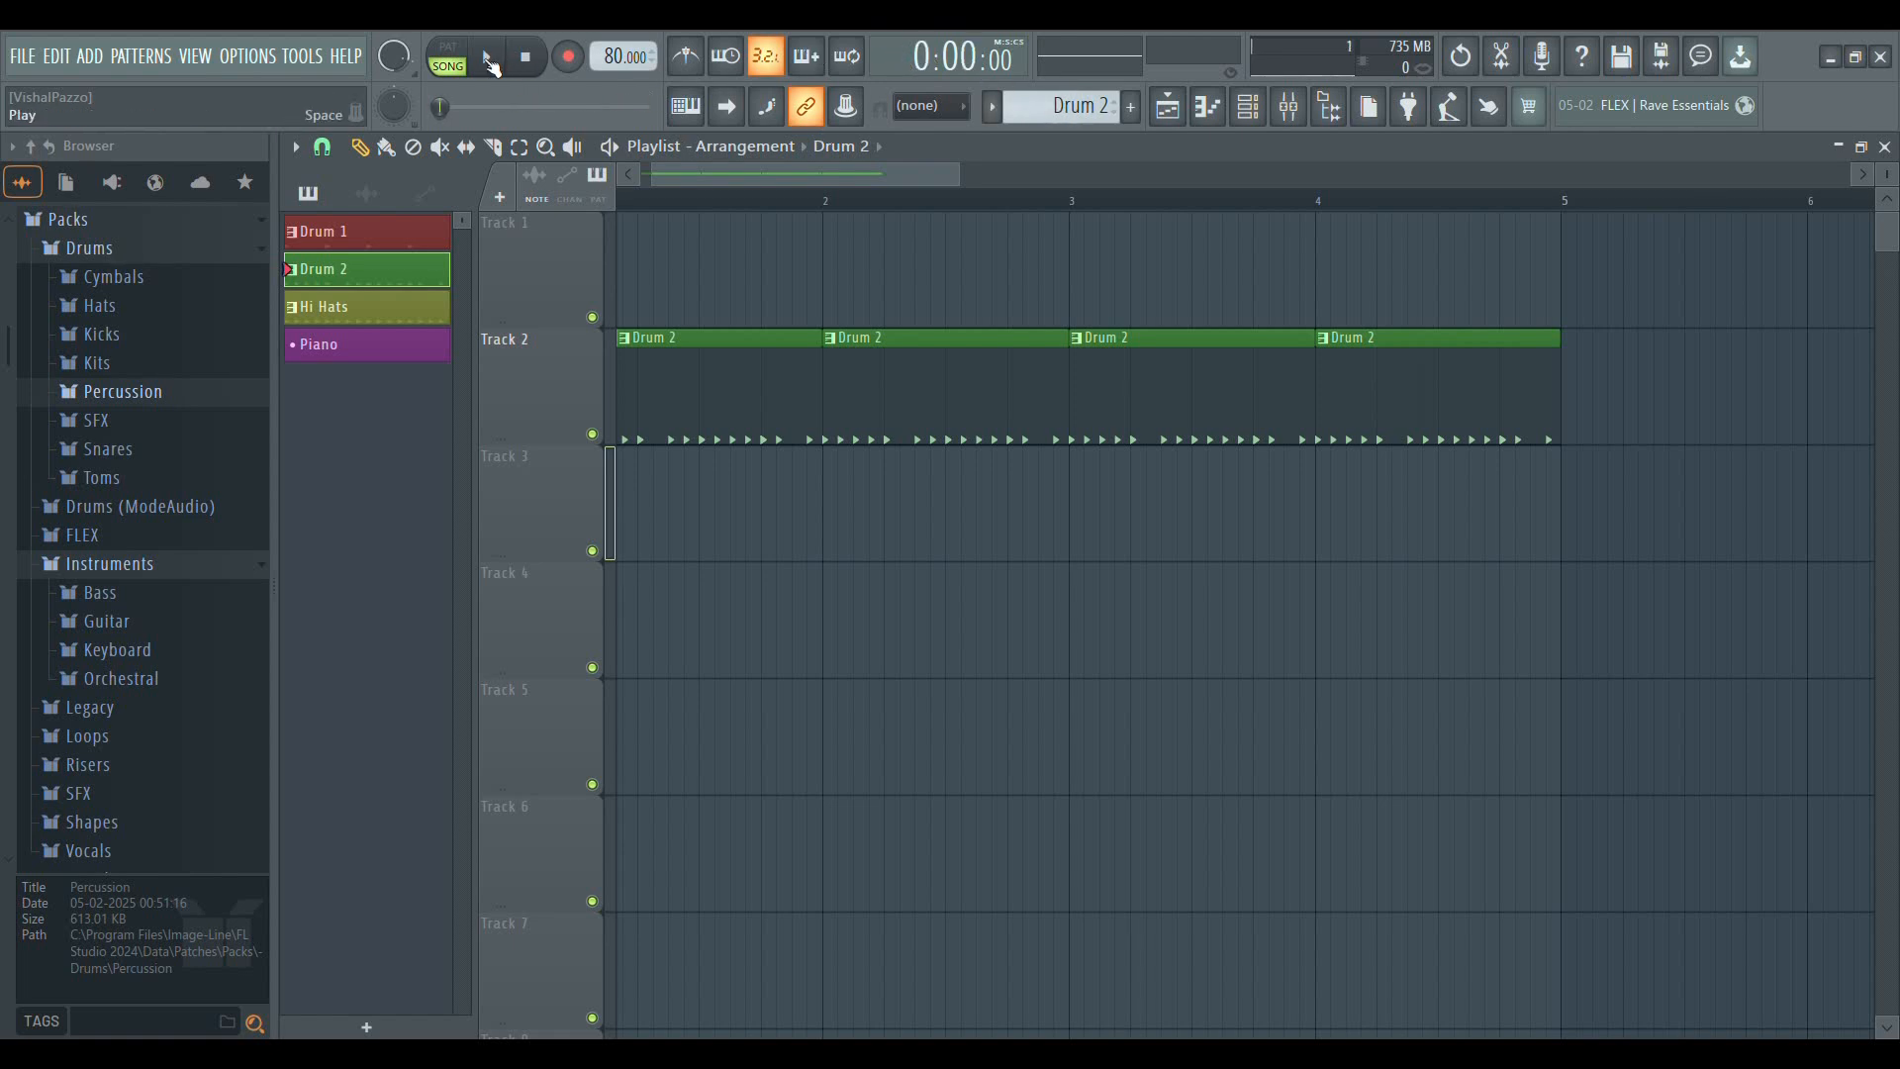
pyautogui.click(488, 60)
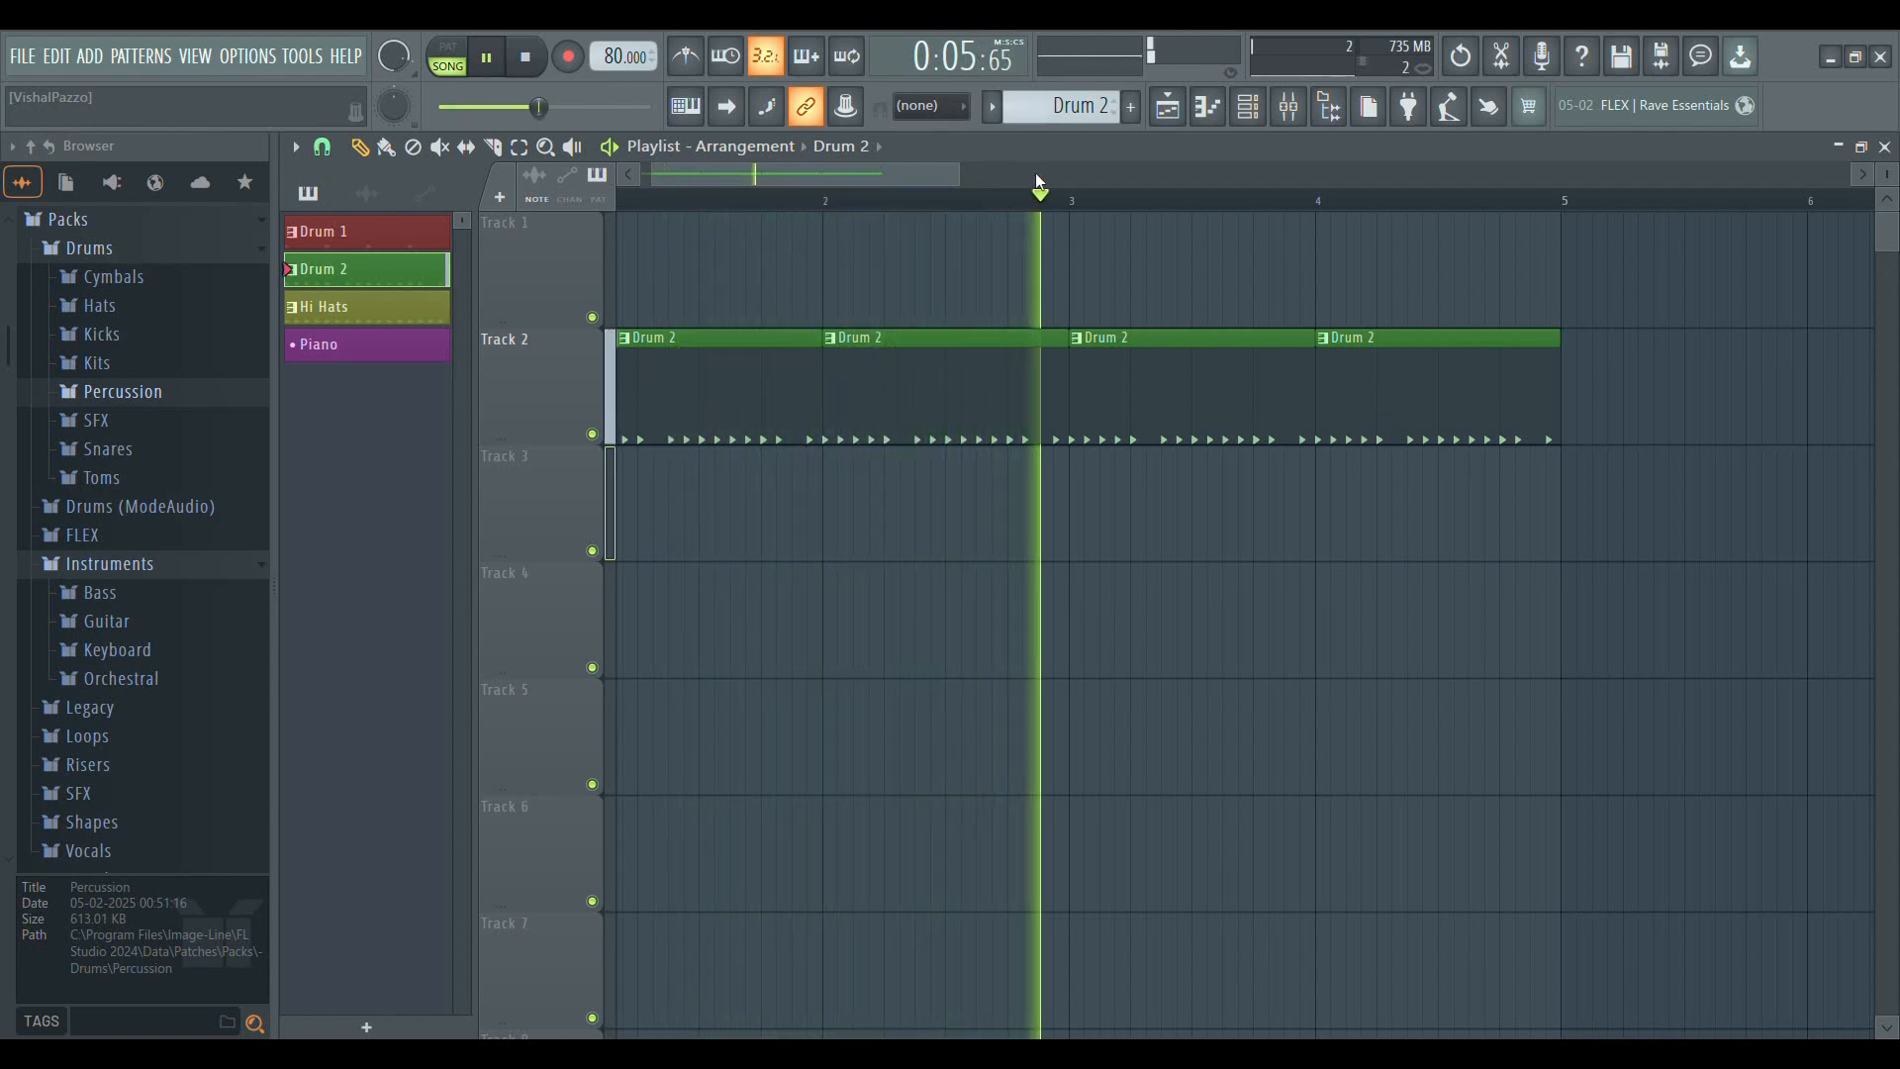
pyautogui.press('space')
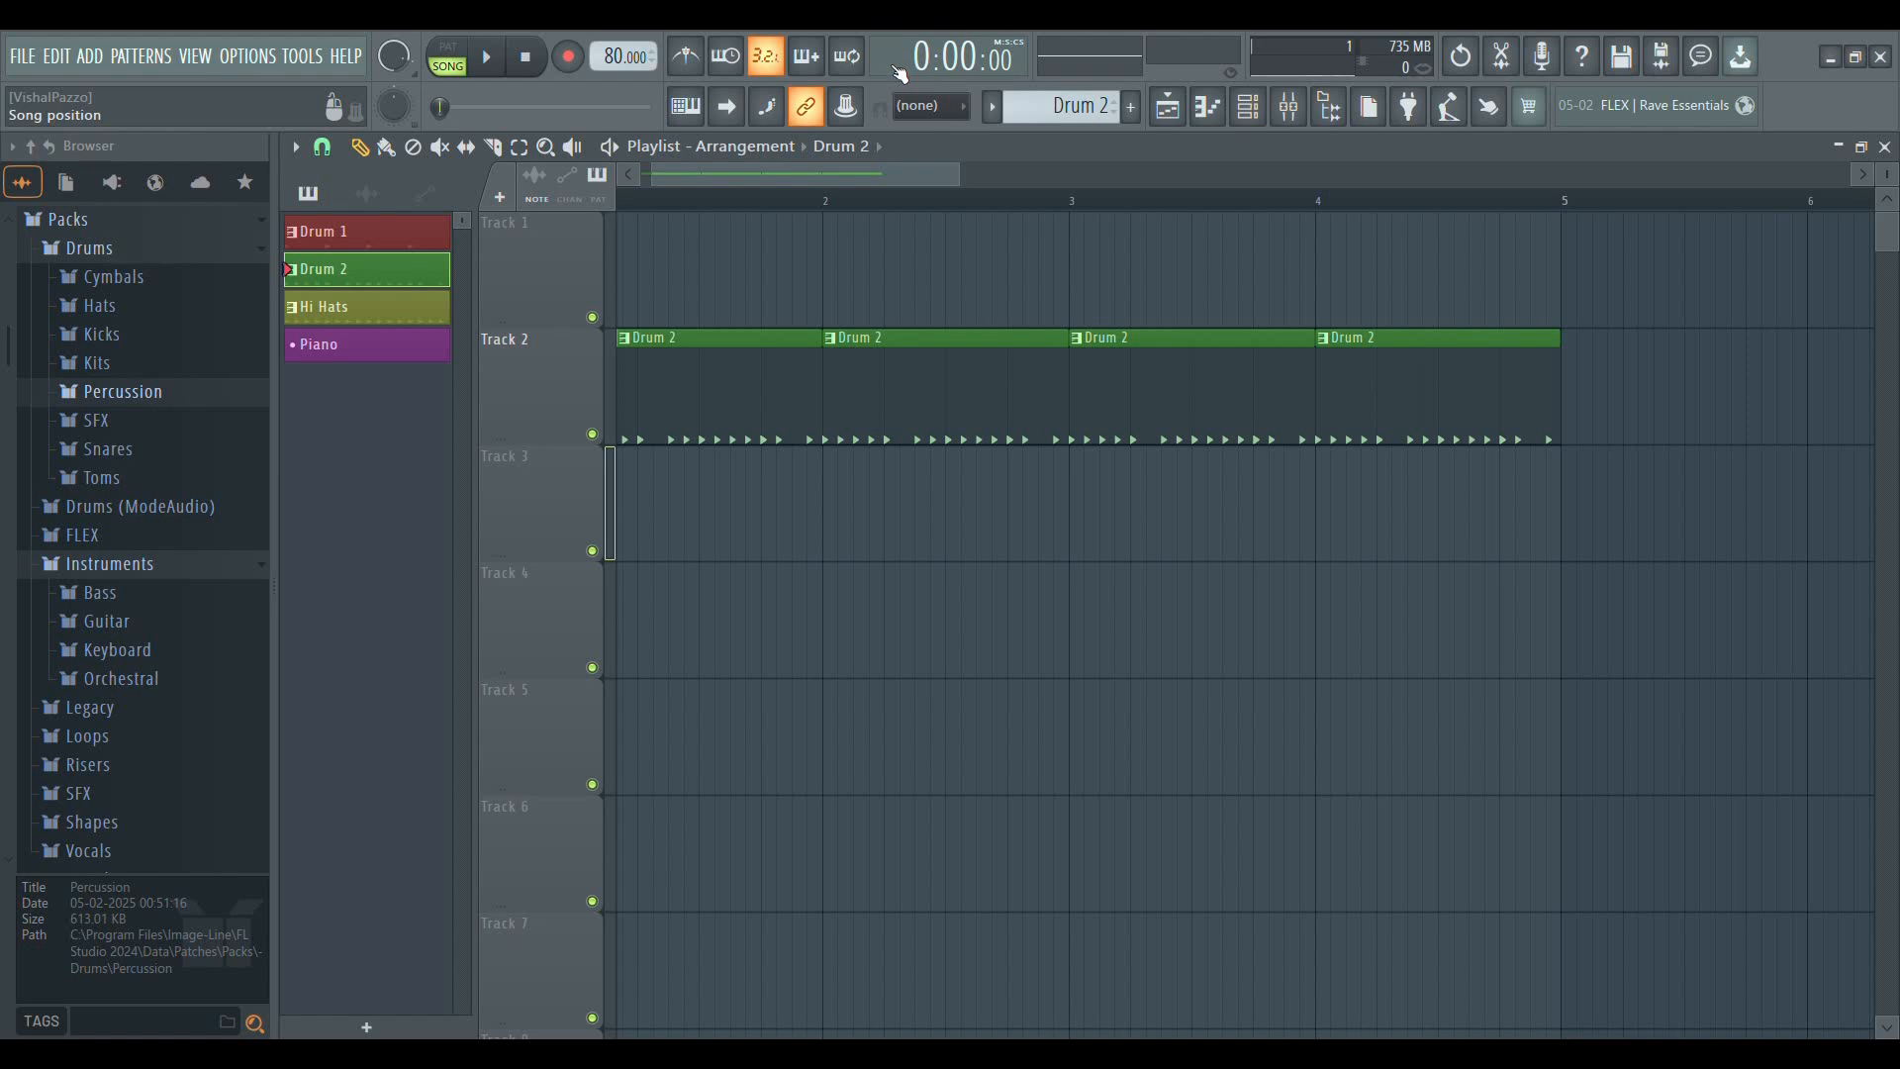
# Switch the time display to bars, steps and ticks, and move the song position to bars 2, 3 and 4
pyautogui.click(898, 63)
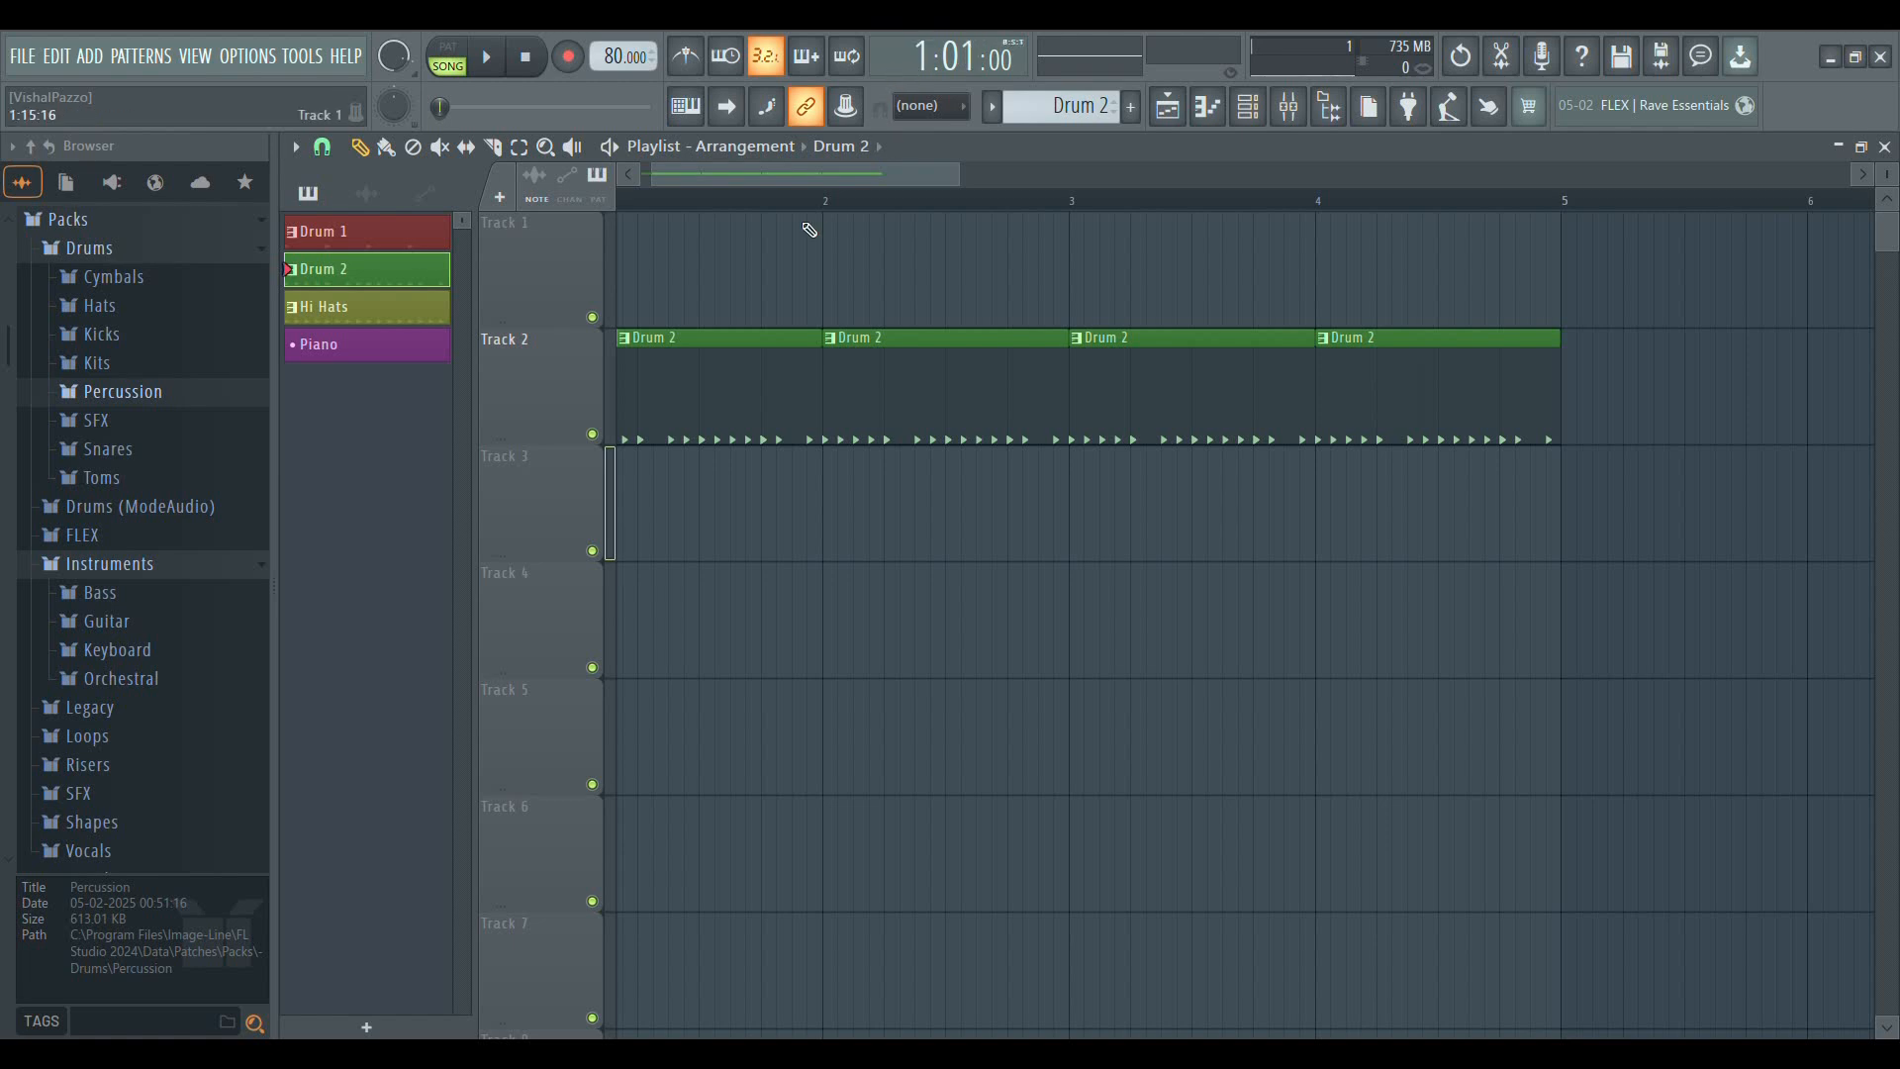
pyautogui.click(868, 200)
pyautogui.click(1116, 202)
pyautogui.click(1362, 203)
# Switch the time display back to minutes and seconds, and return the song position to the start
pyautogui.click(925, 72)
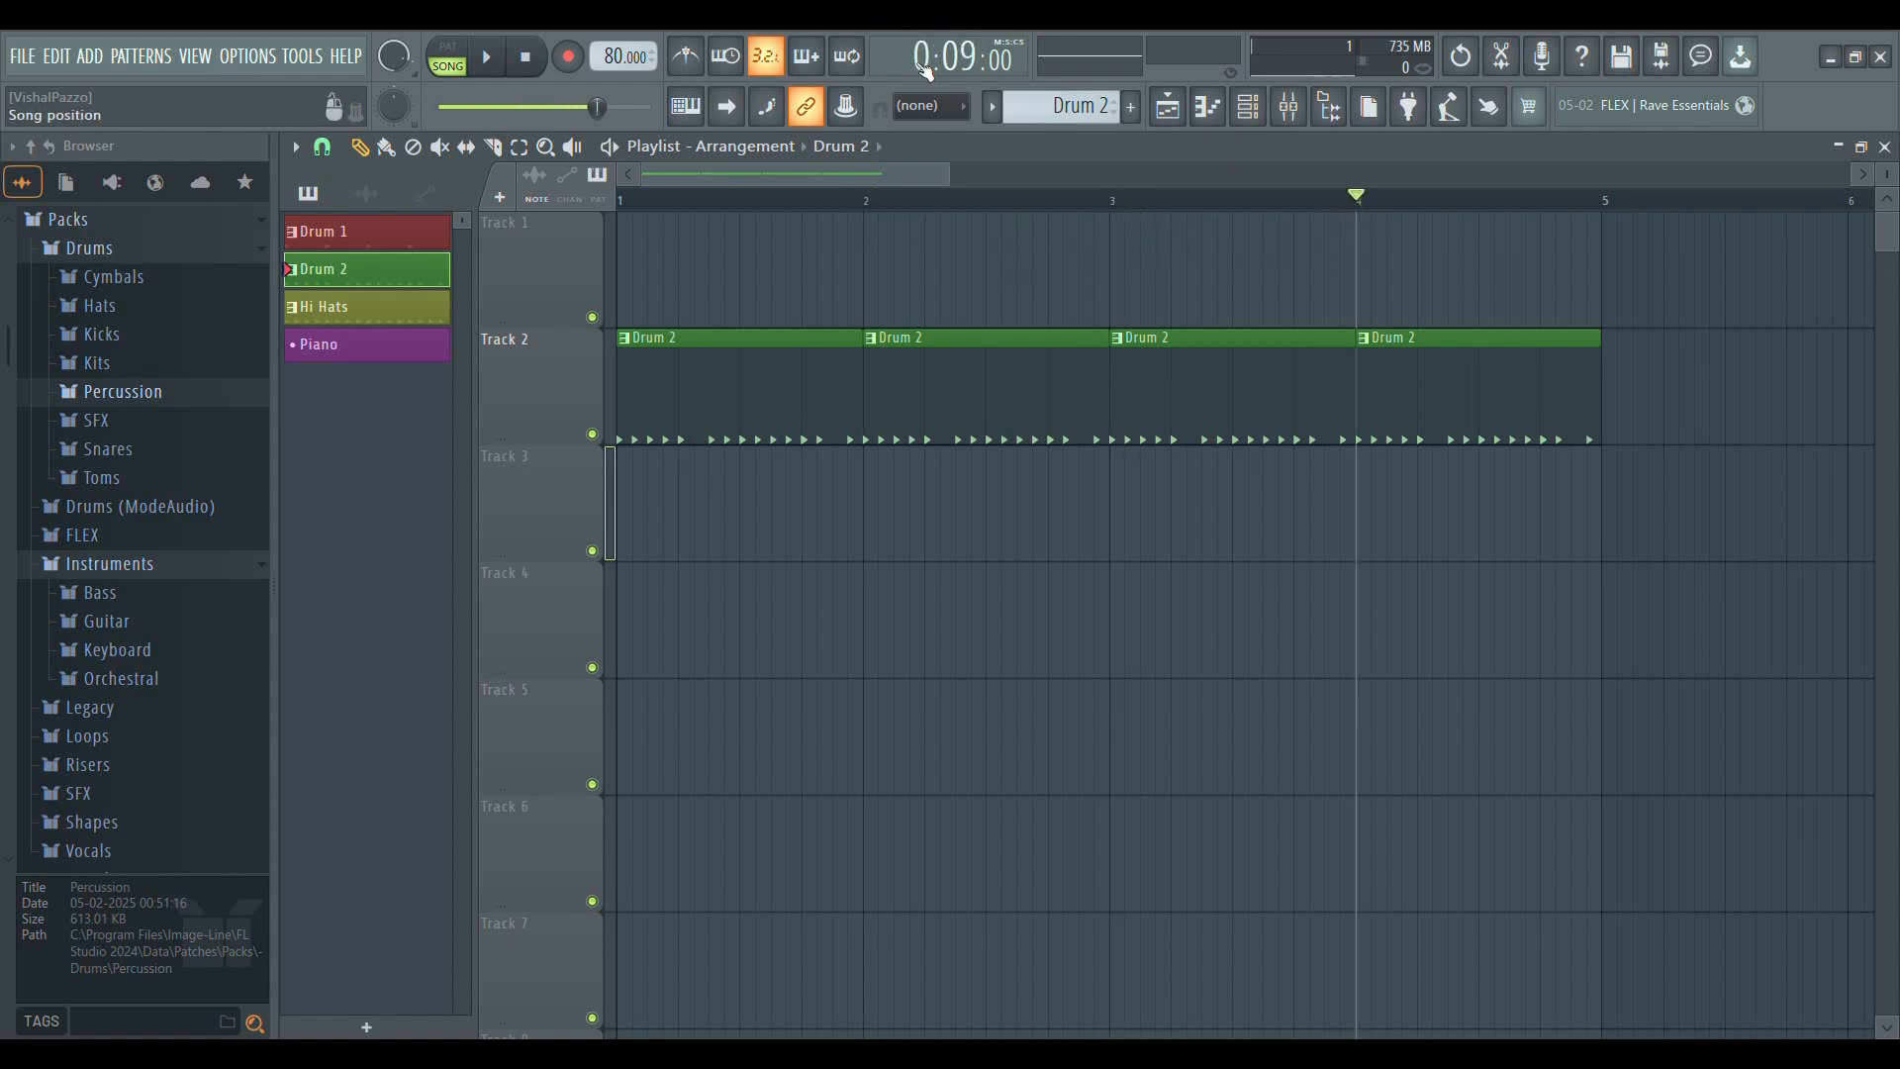
pyautogui.click(525, 56)
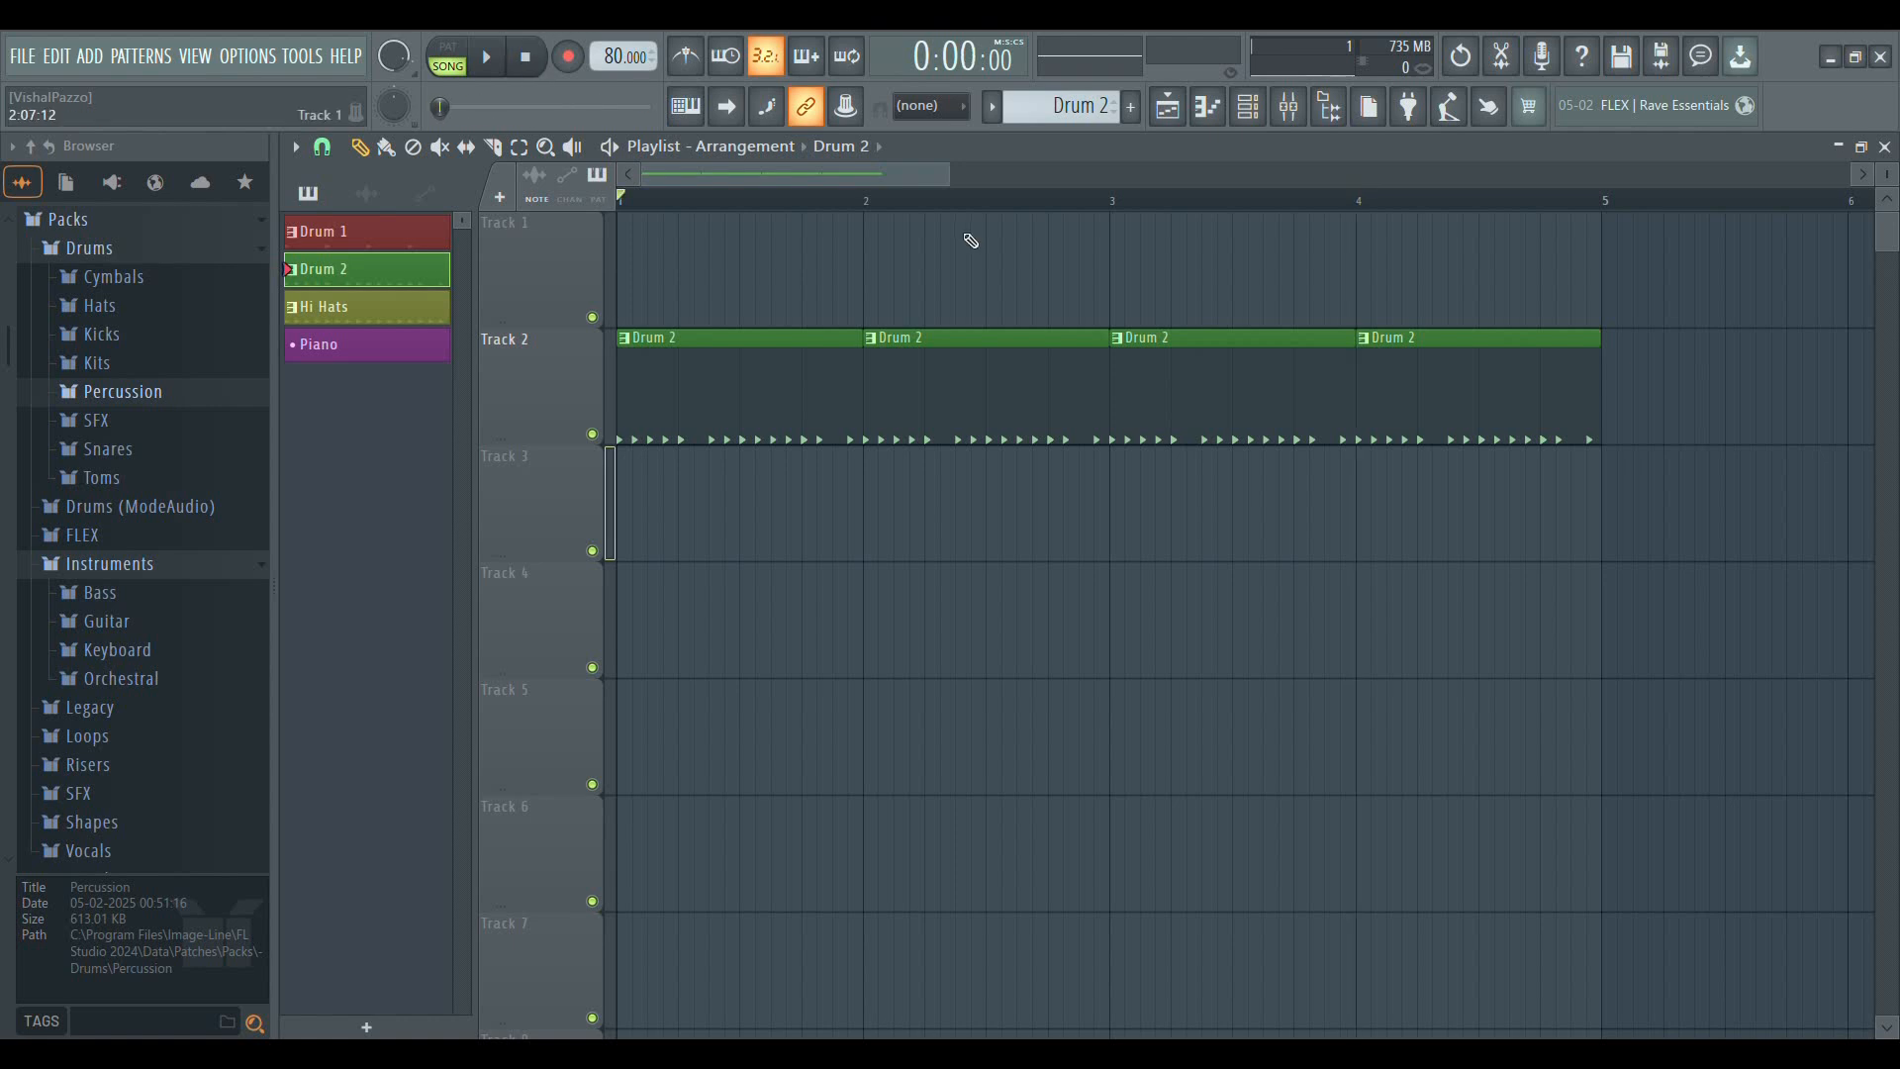
# Close and reopen the playlist, and delete all four Drum 2 clips from Track 2
pyautogui.scroll(-5, 899, 211)
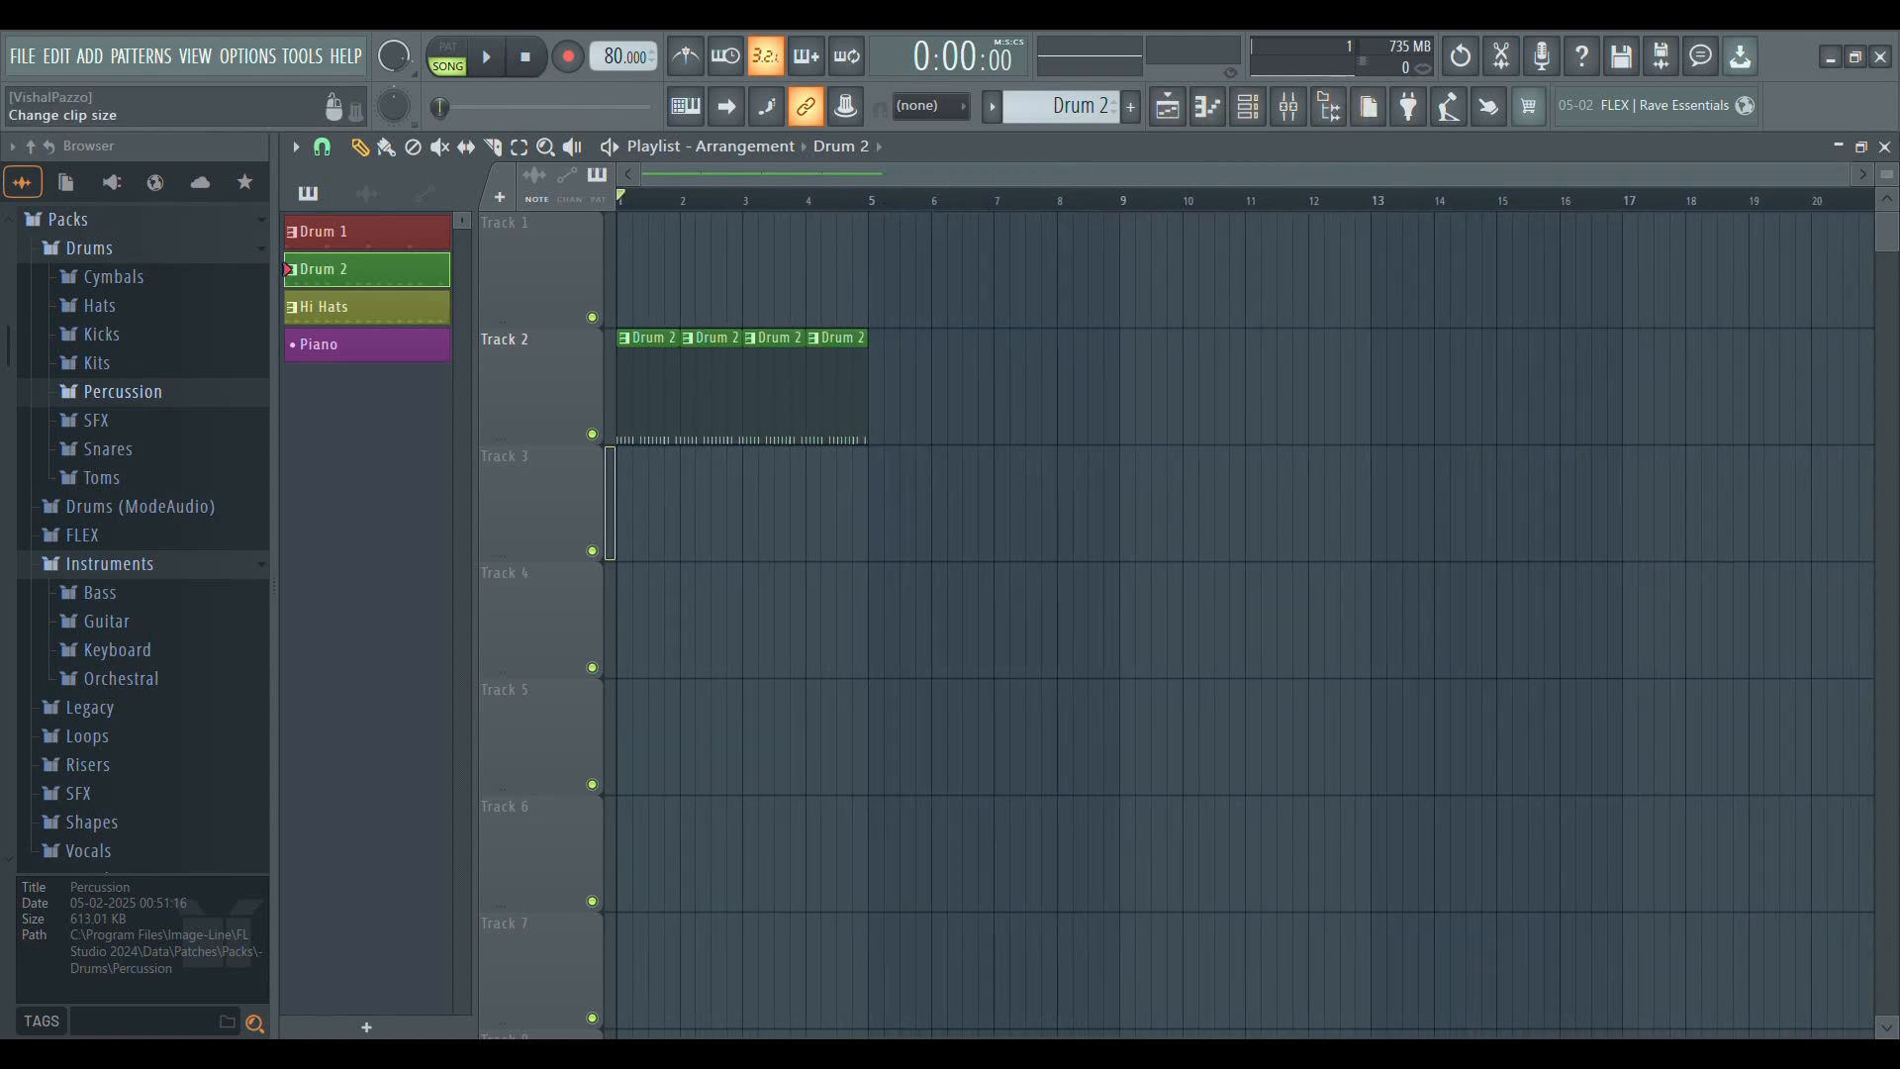
pyautogui.click(1885, 146)
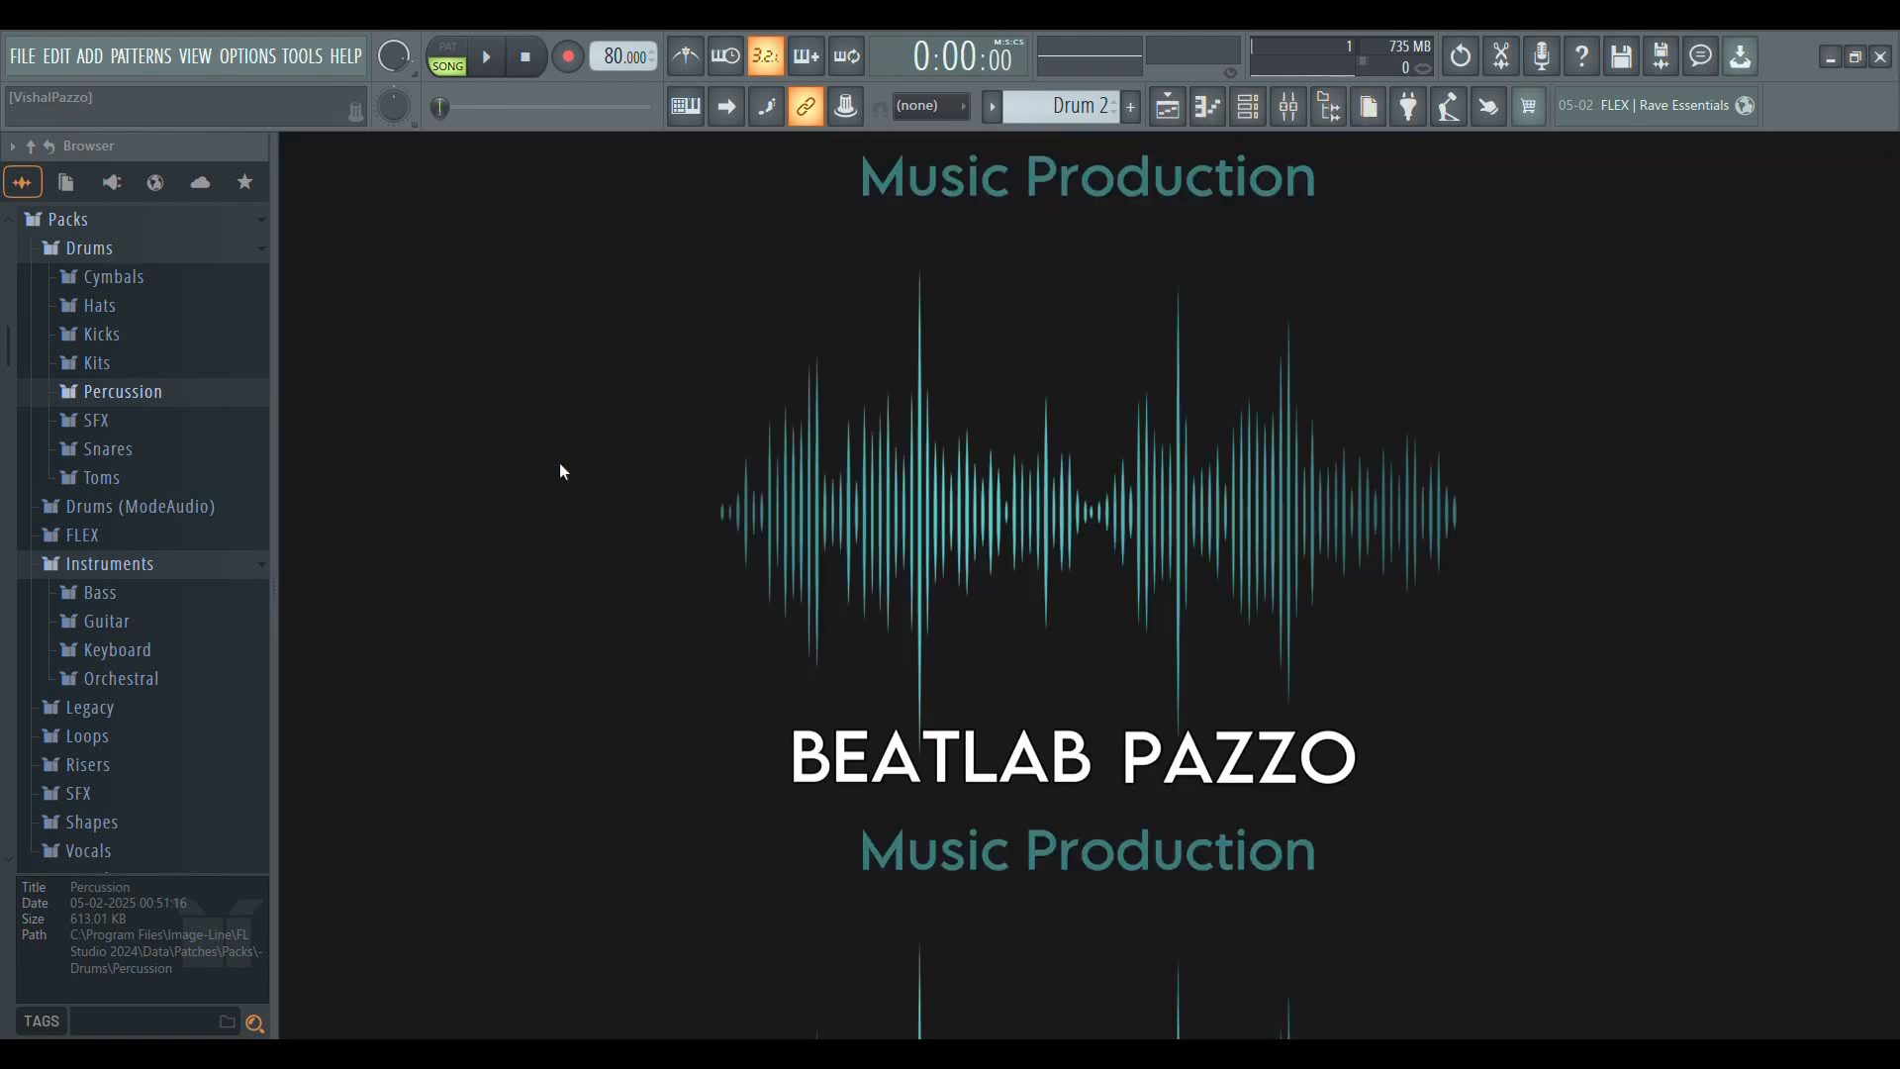
pyautogui.click(1167, 105)
pyautogui.rightClick(713, 388)
pyautogui.rightClick(653, 391)
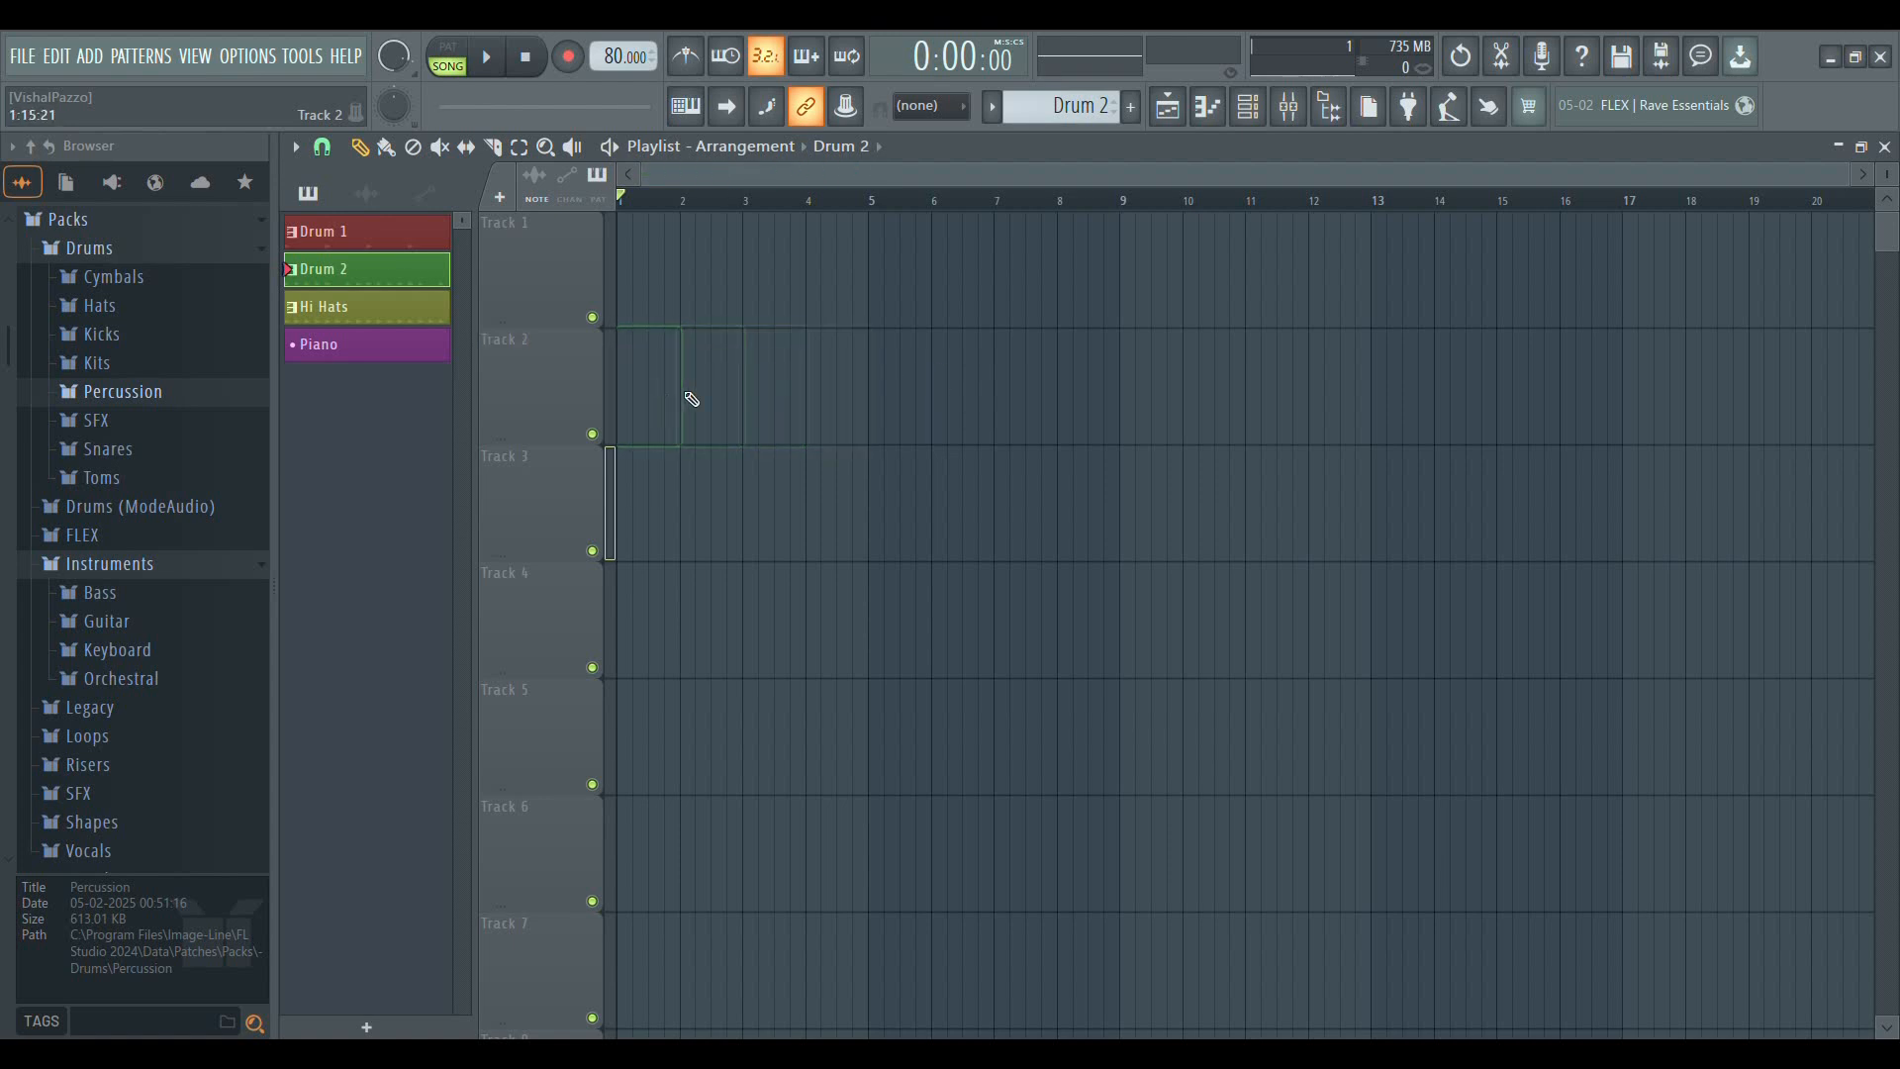
# Examine the empty playlist's timeline at different zoom levels, with the view starting at bar 1
pyautogui.scroll(1, 667, 205)
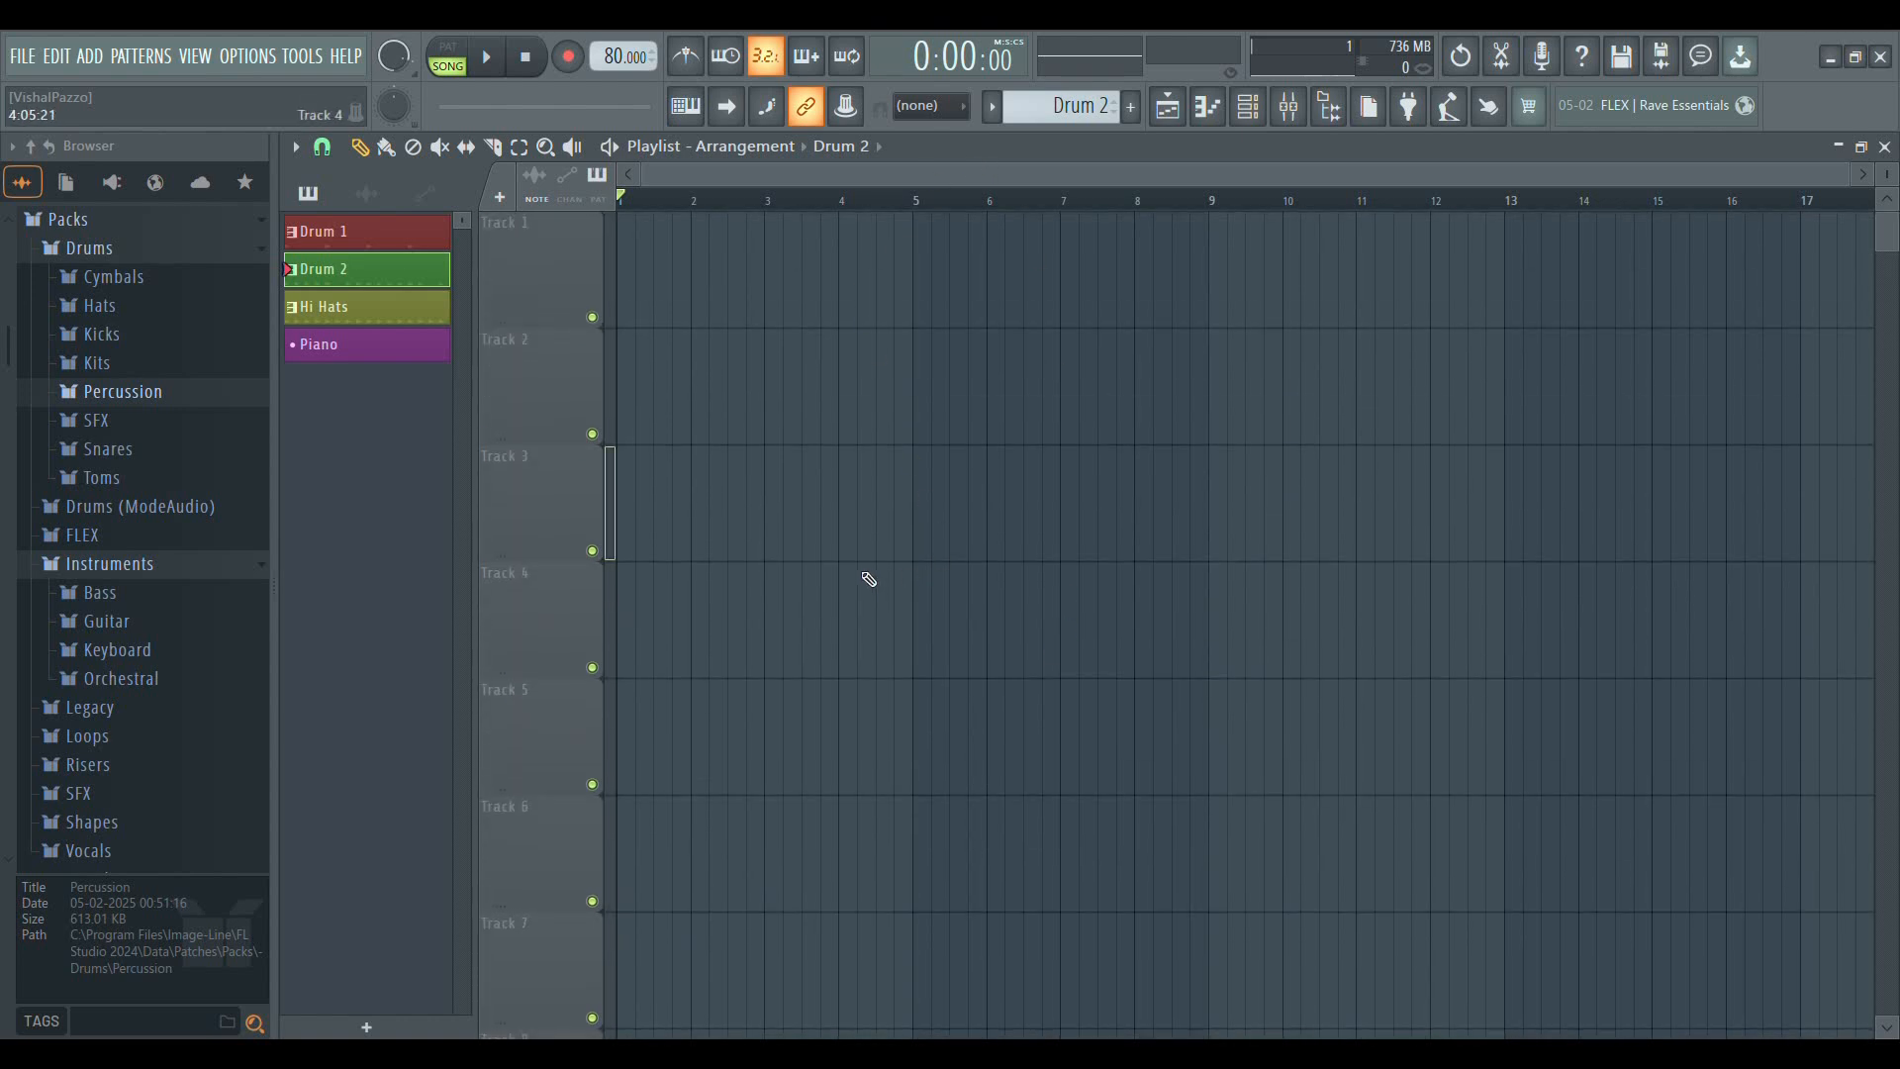
pyautogui.moveTo(950, 176); pyautogui.dragTo(895, 208)
pyautogui.scroll(4, 679, 204)
pyautogui.moveTo(773, 182); pyautogui.dragTo(607, 188)
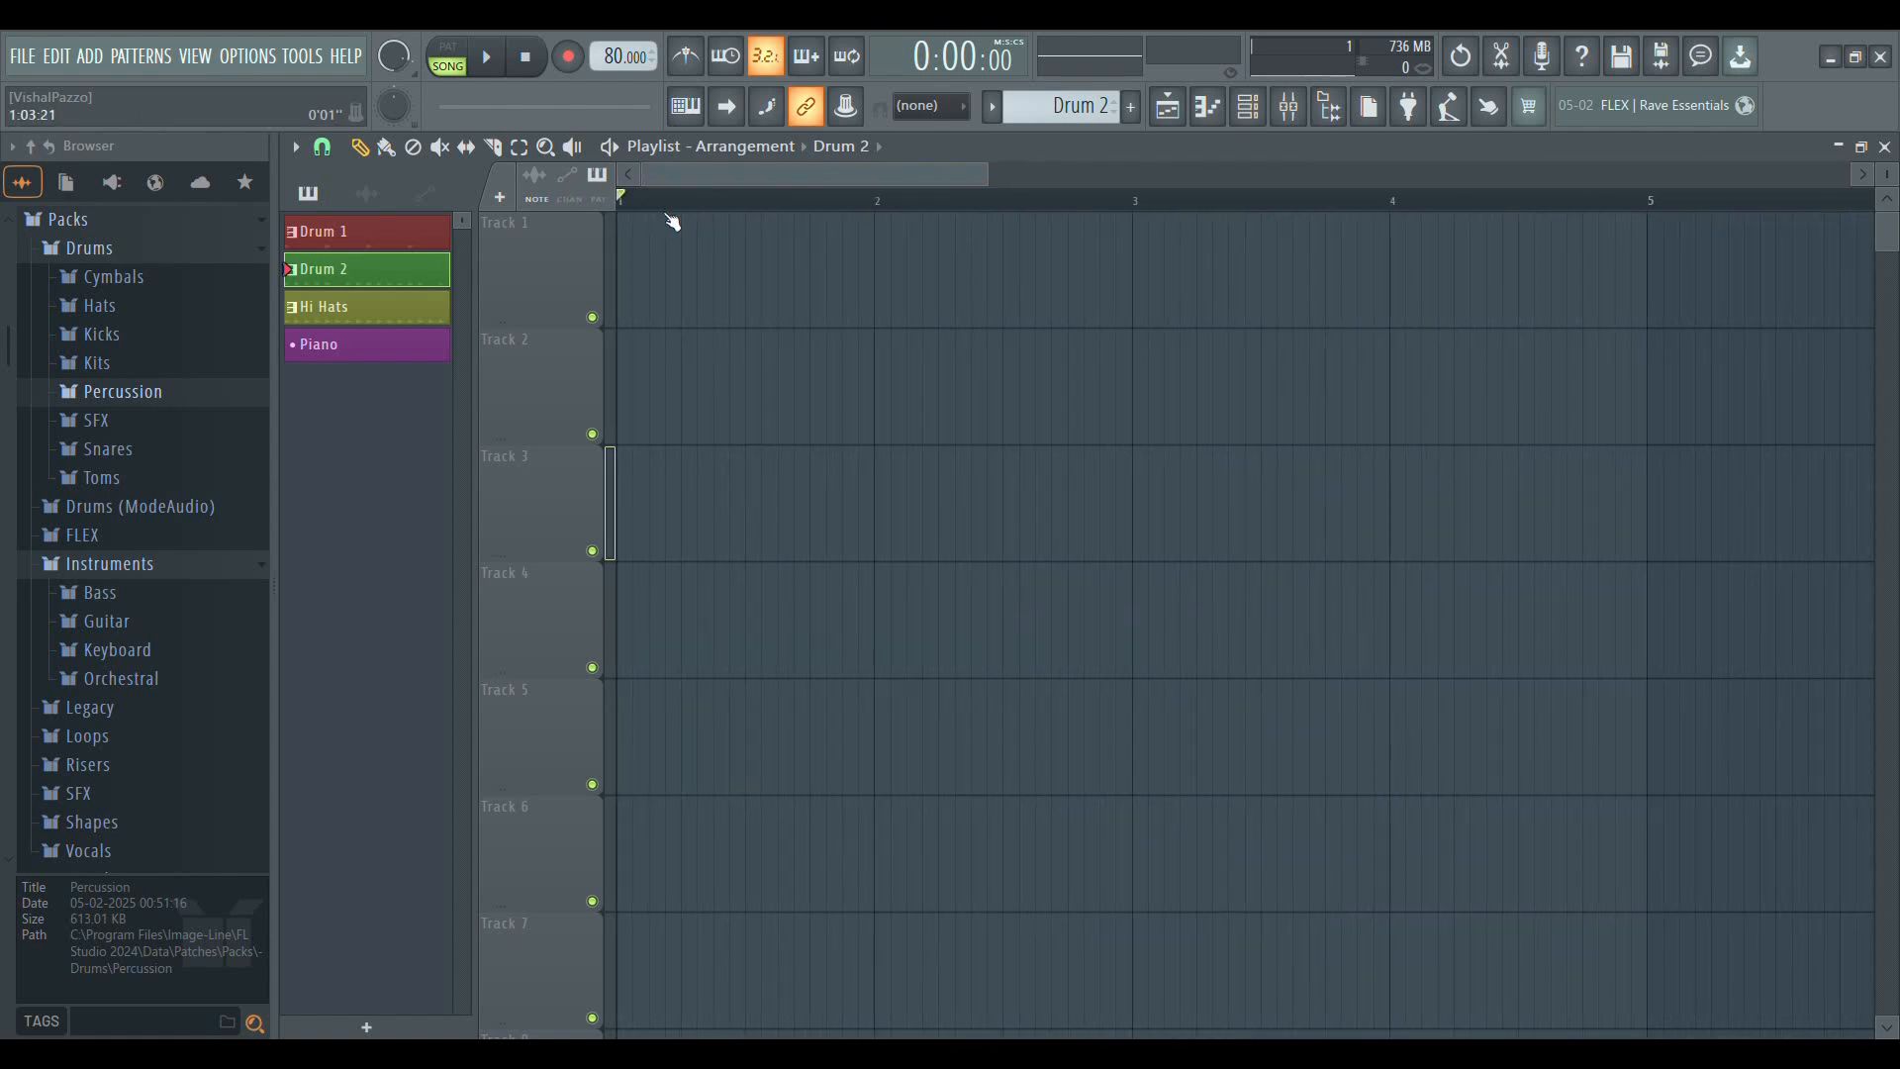
pyautogui.scroll(3, 671, 206)
pyautogui.scroll(-2, 692, 214)
pyautogui.scroll(-2, 662, 215)
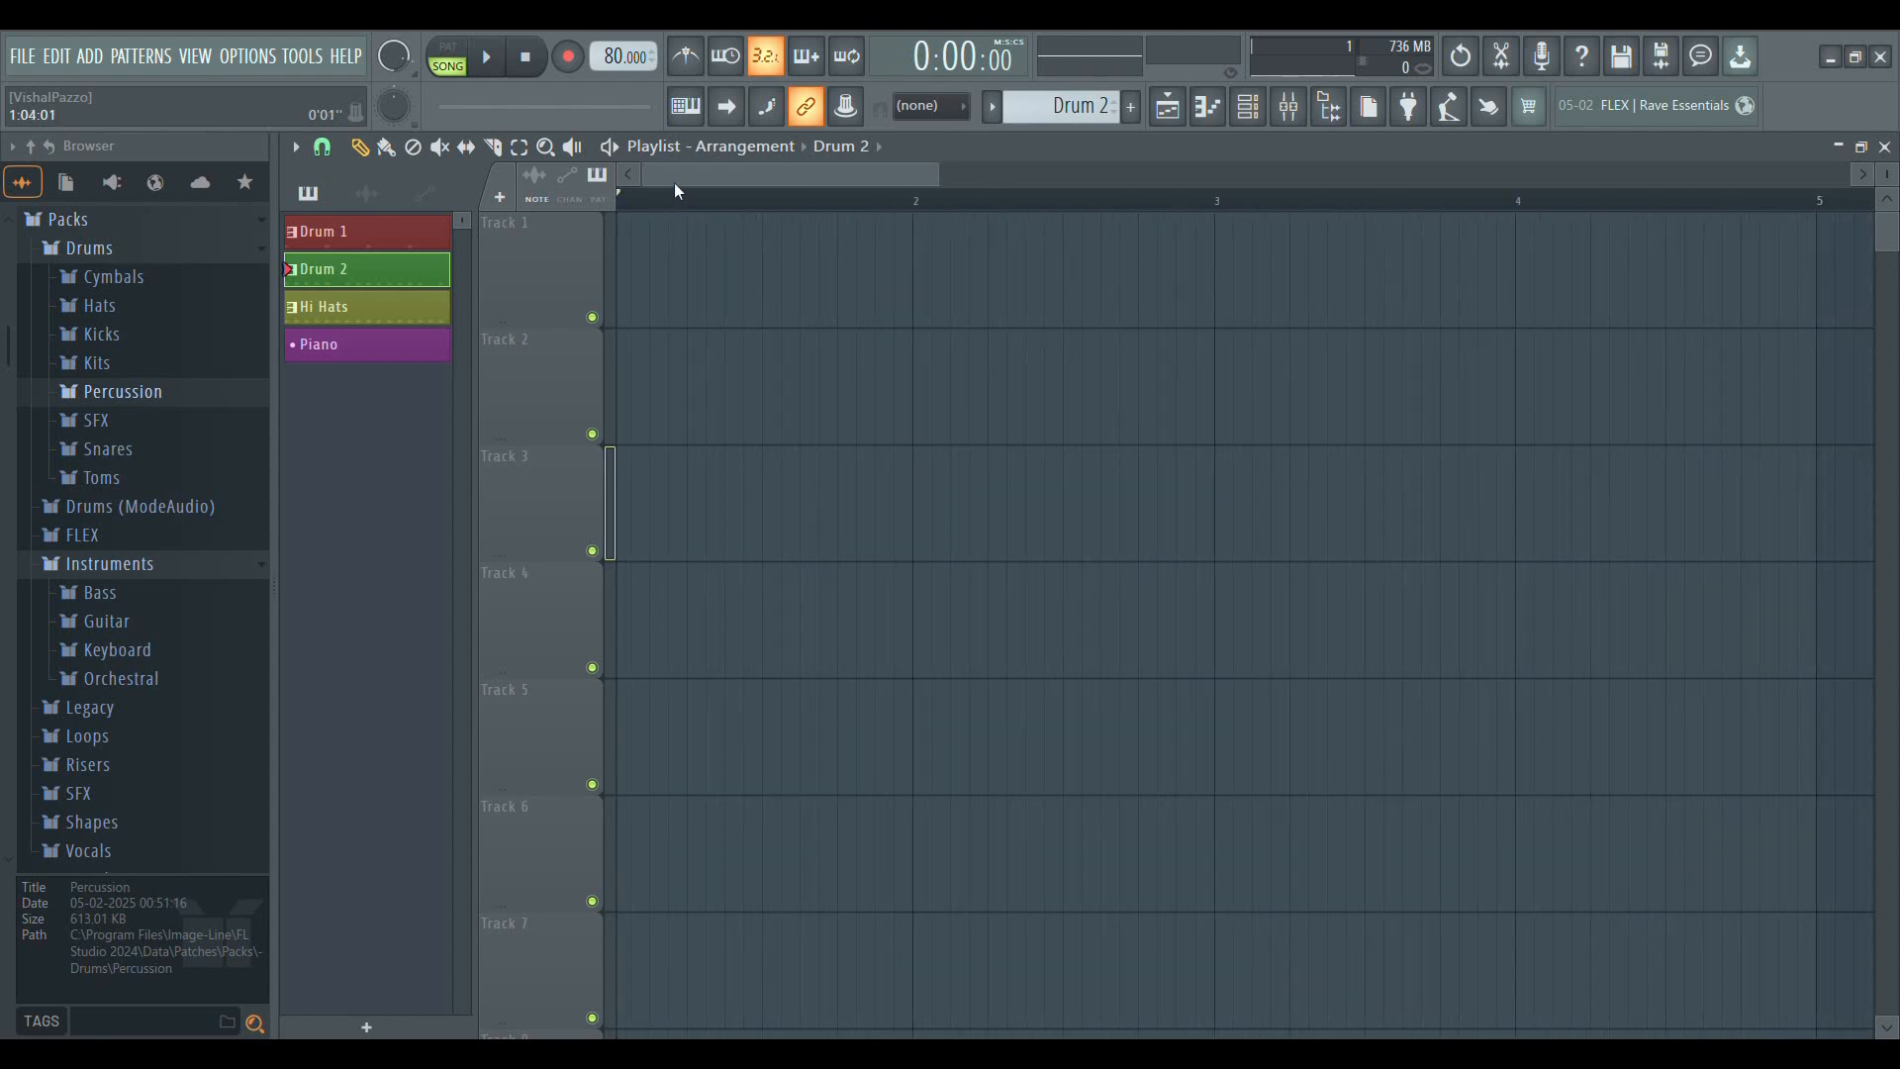
pyautogui.scroll(-3, 655, 208)
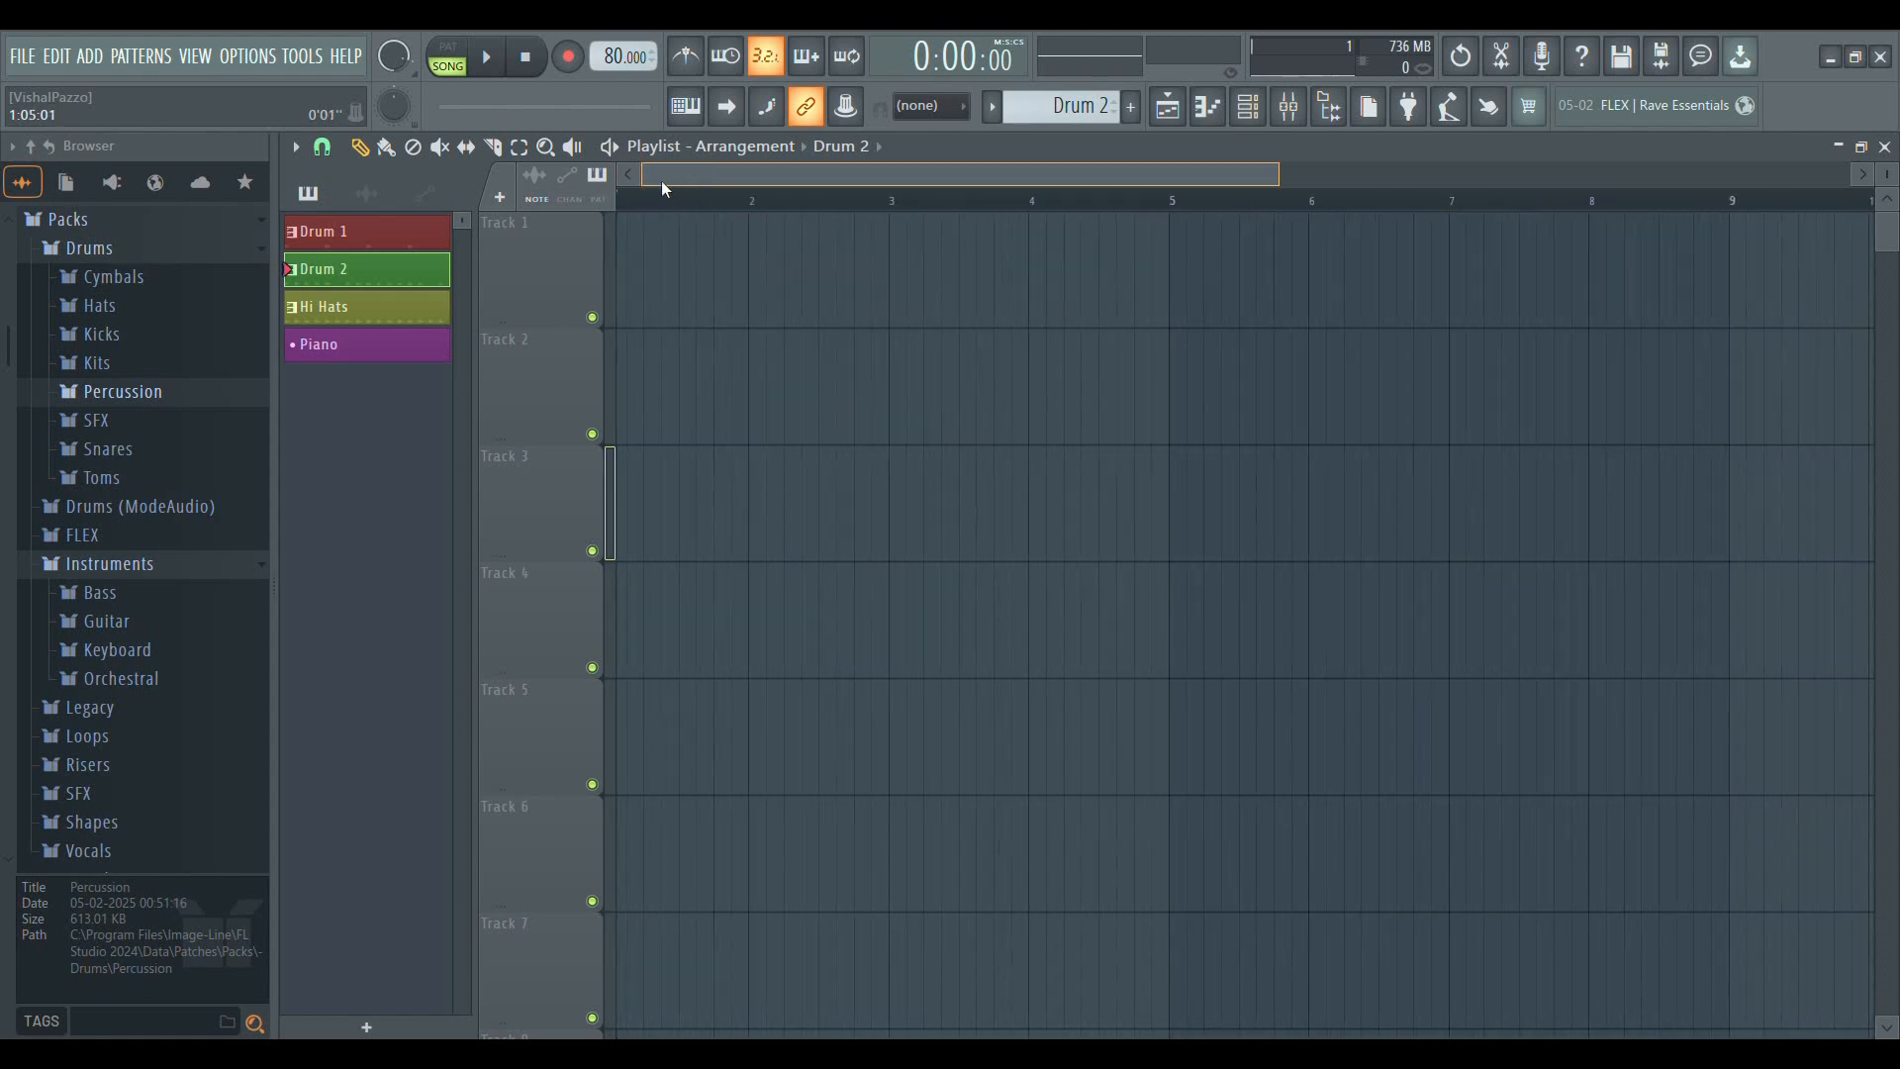
pyautogui.scroll(2, 659, 212)
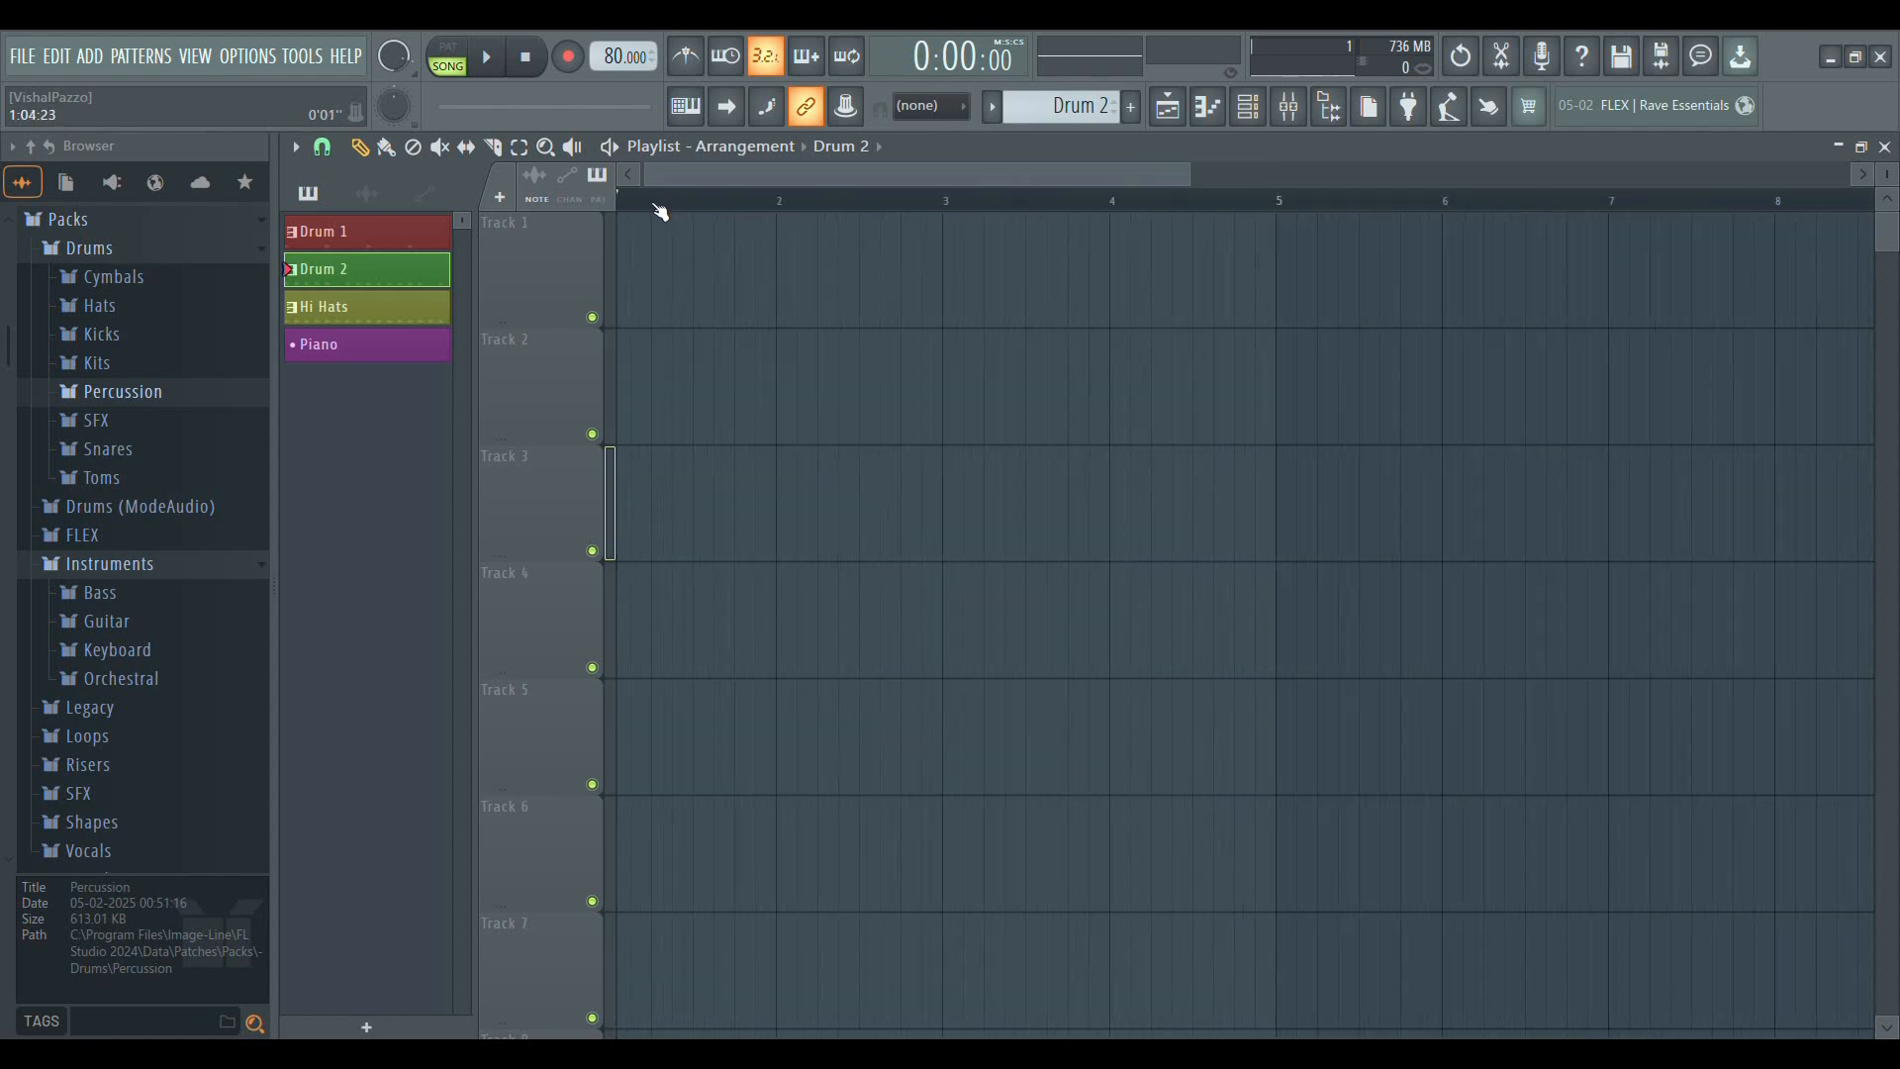
pyautogui.scroll(-5, 657, 210)
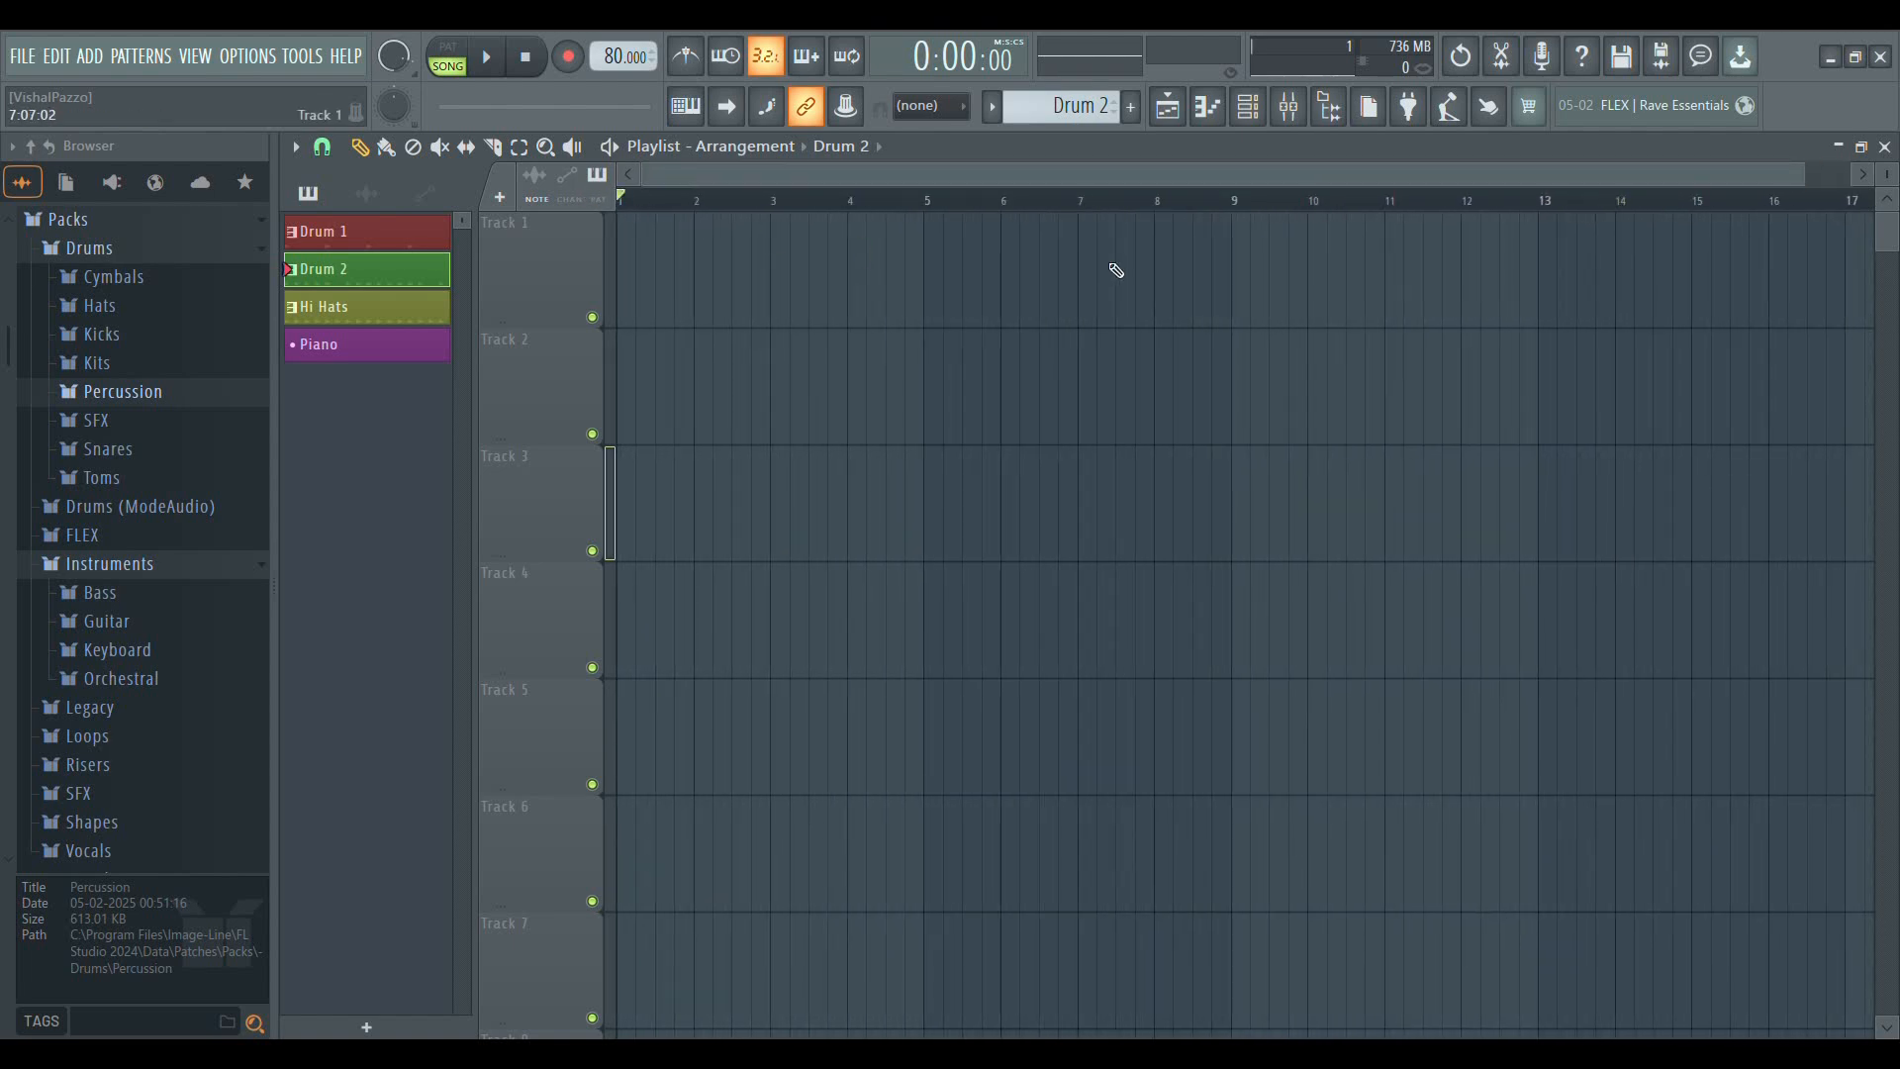
# Close and reopen the playlist window twice
pyautogui.click(1884, 146)
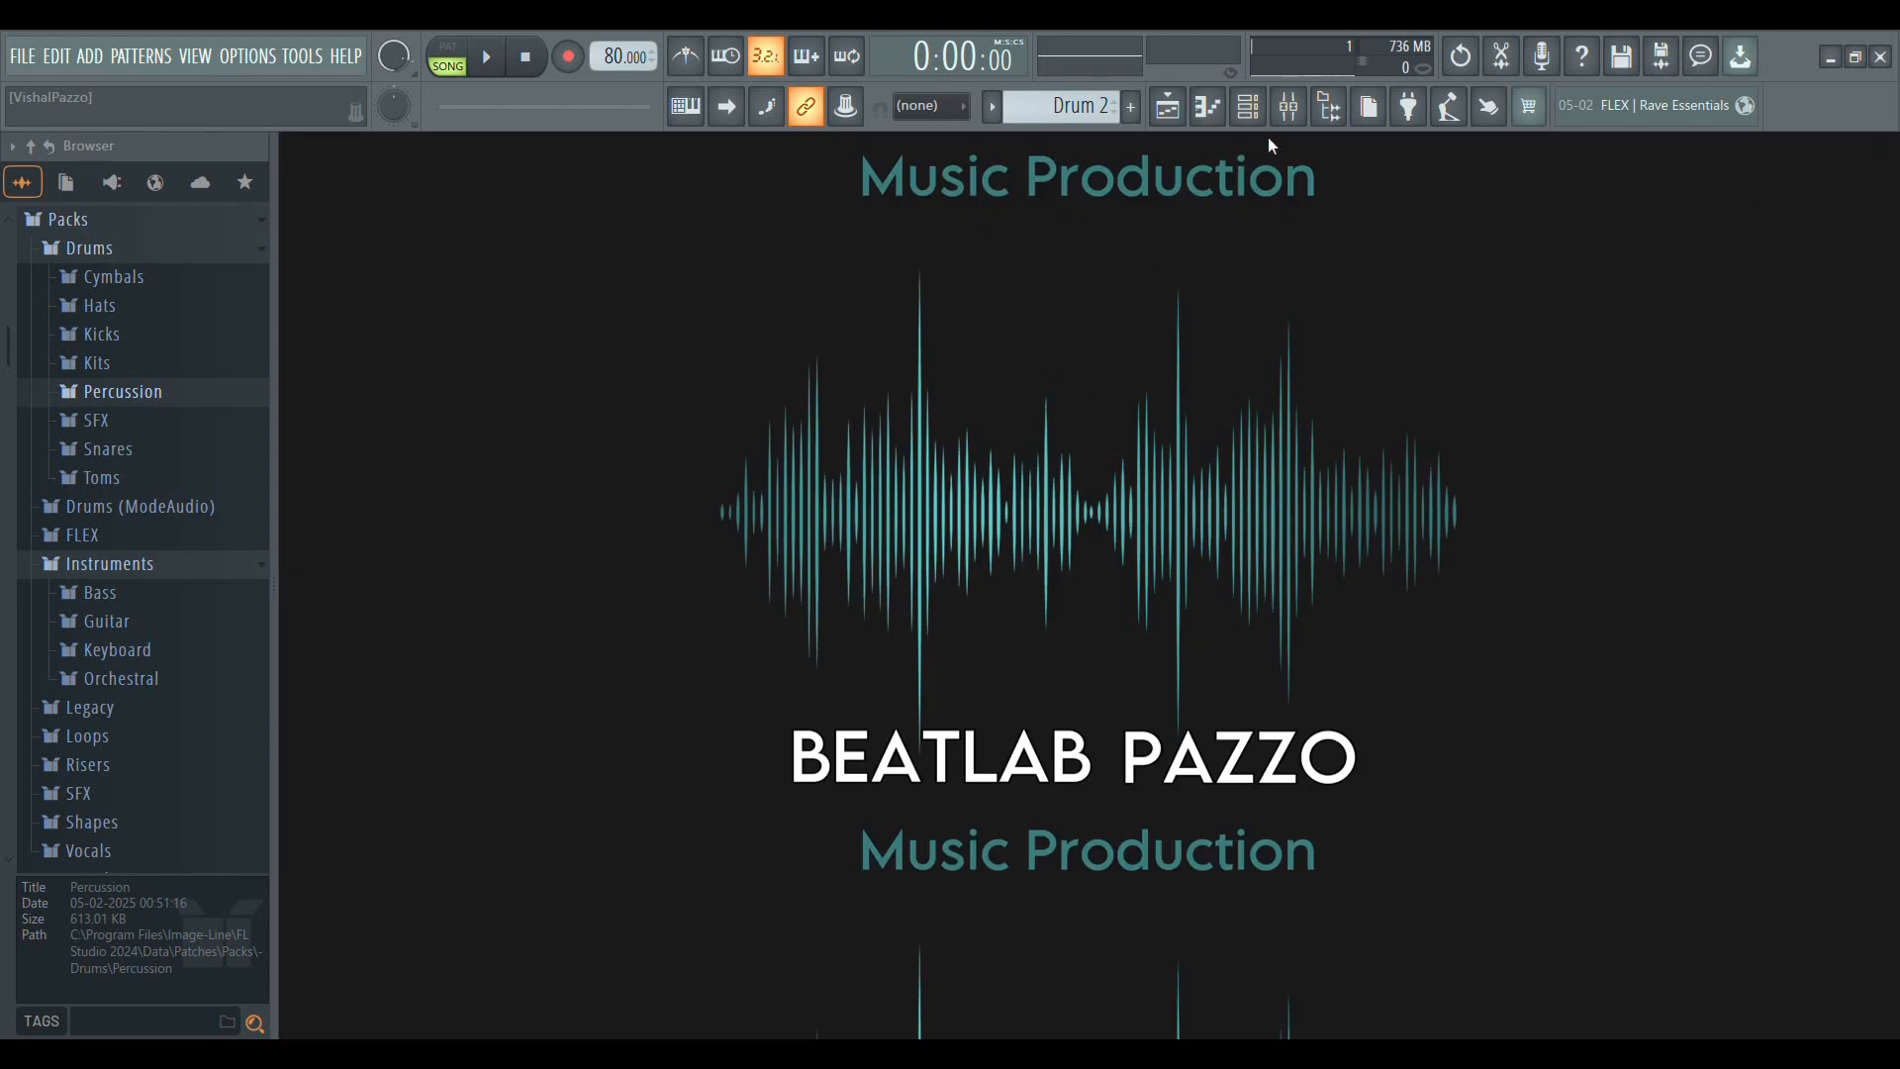
pyautogui.click(1167, 106)
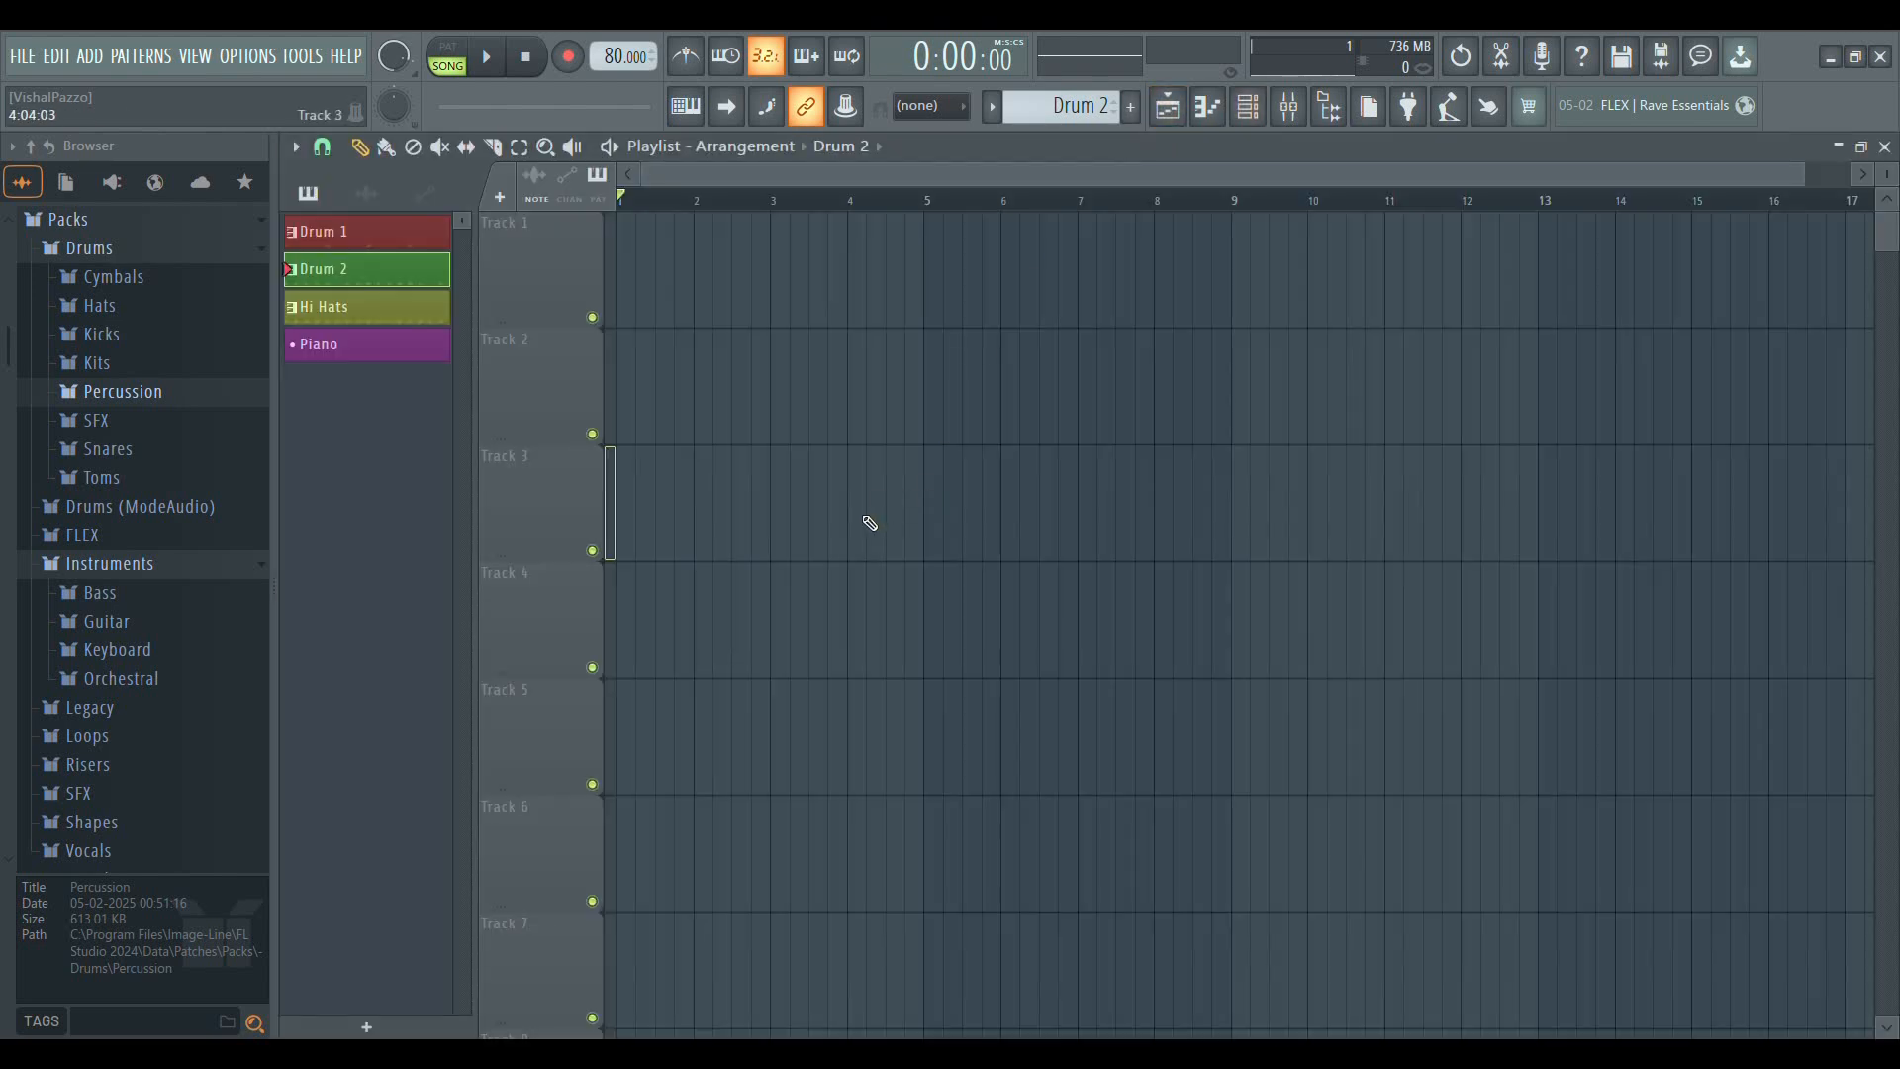
pyautogui.press('F5')
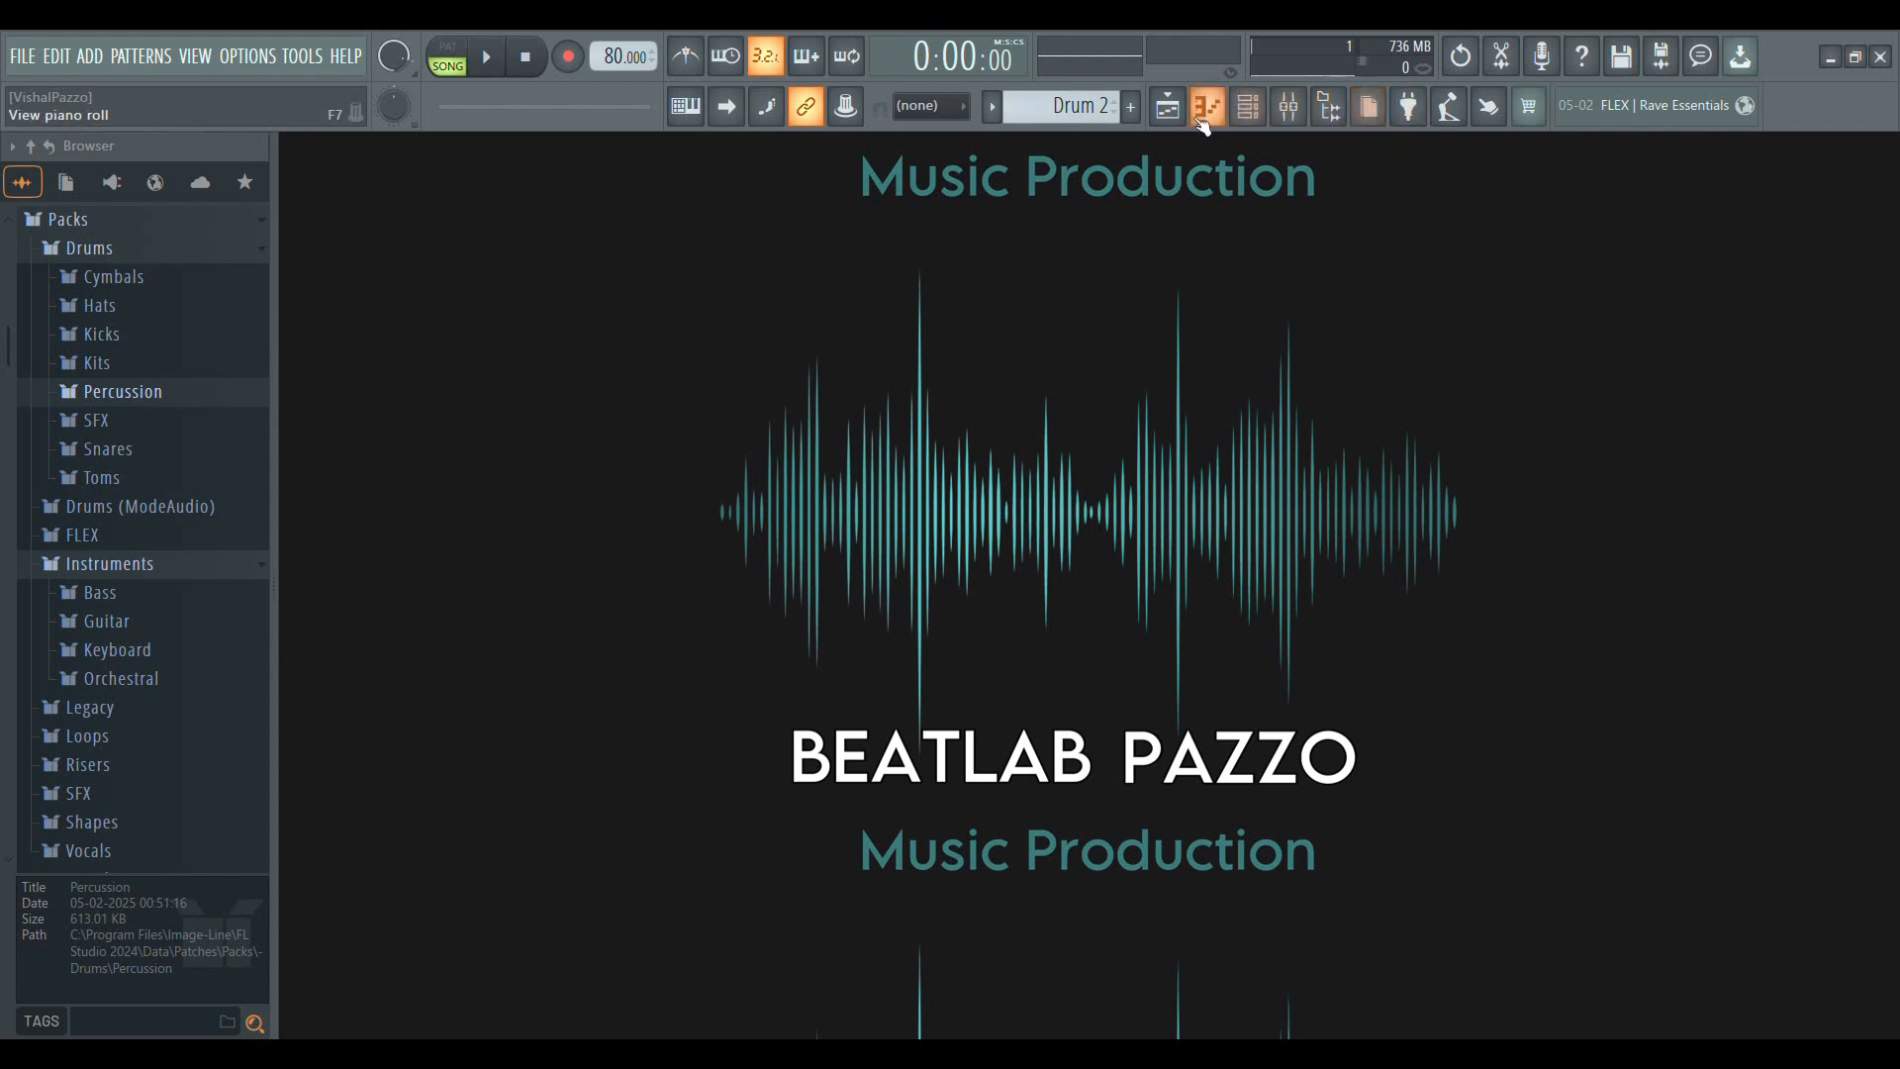
pyautogui.click(1170, 115)
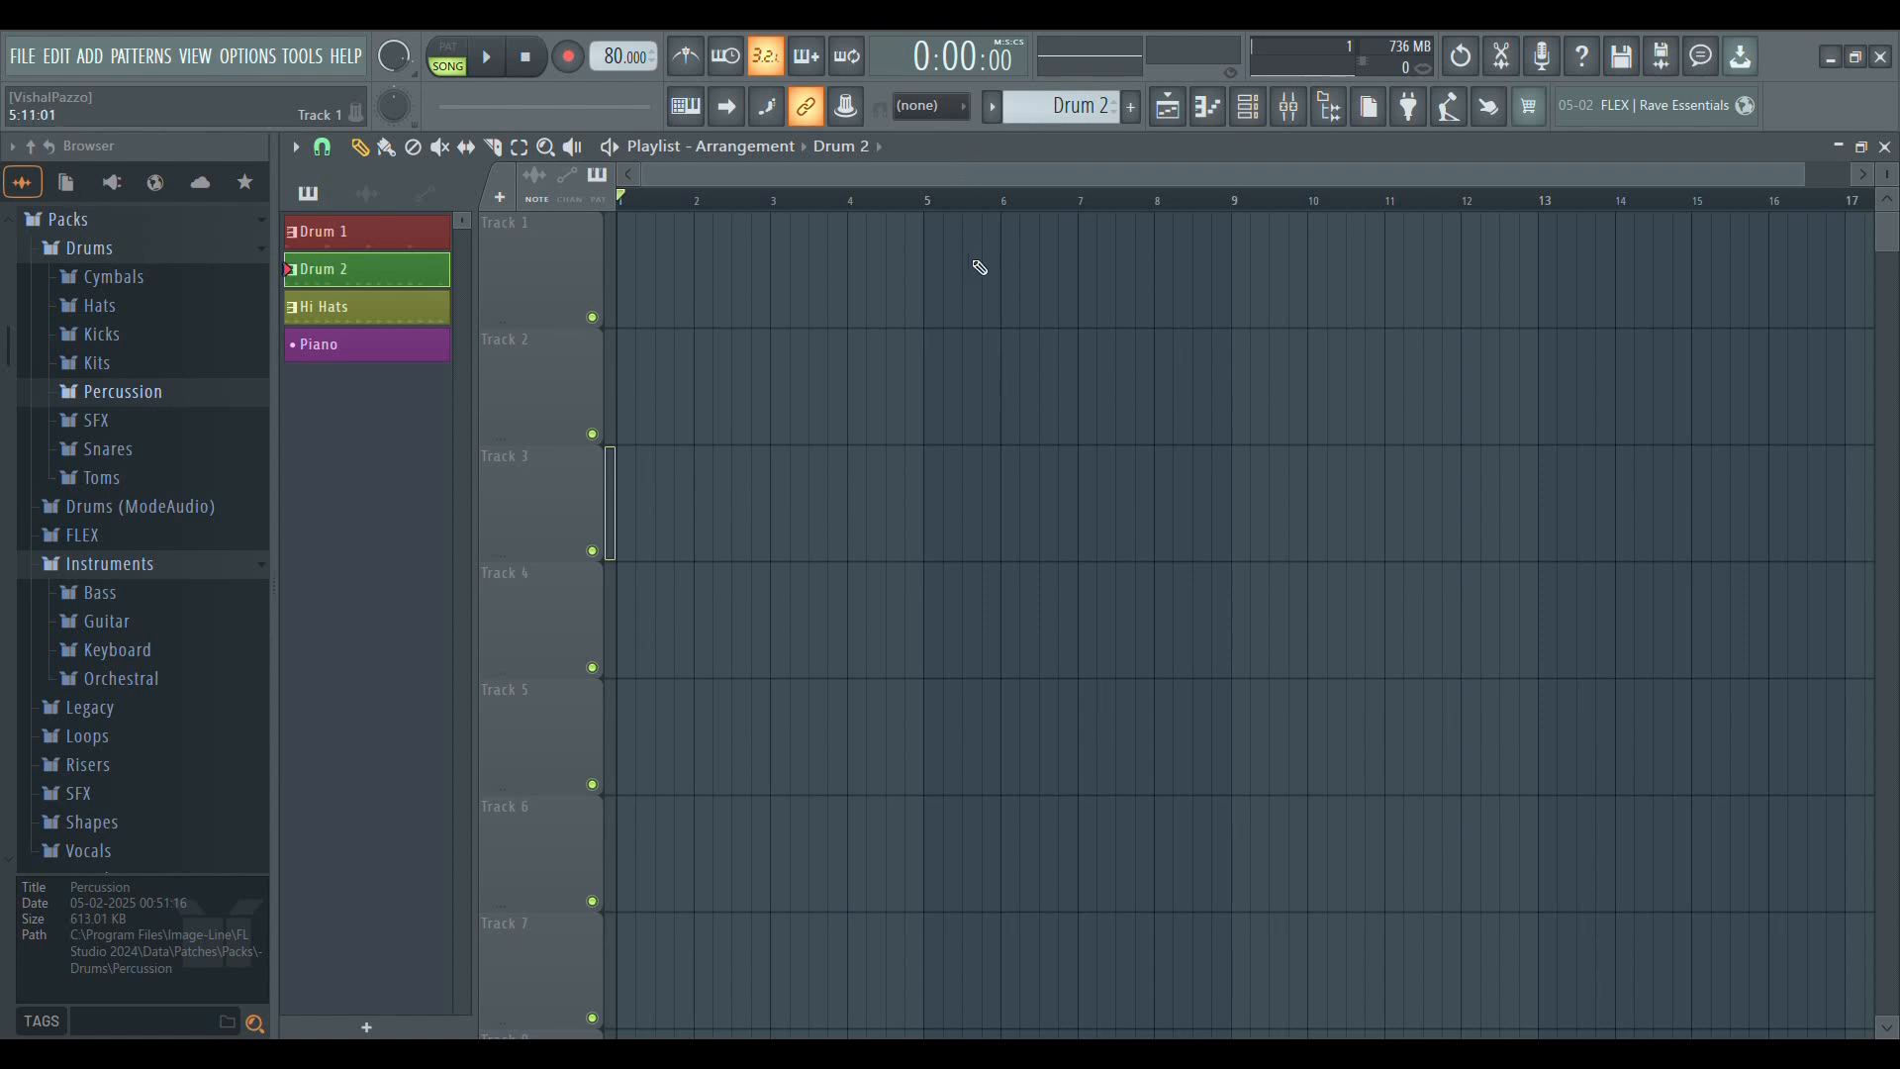
# Look over the playlist's bar timeline at a slightly wider zoom, and close the playlist window
pyautogui.scroll(-1, 984, 203)
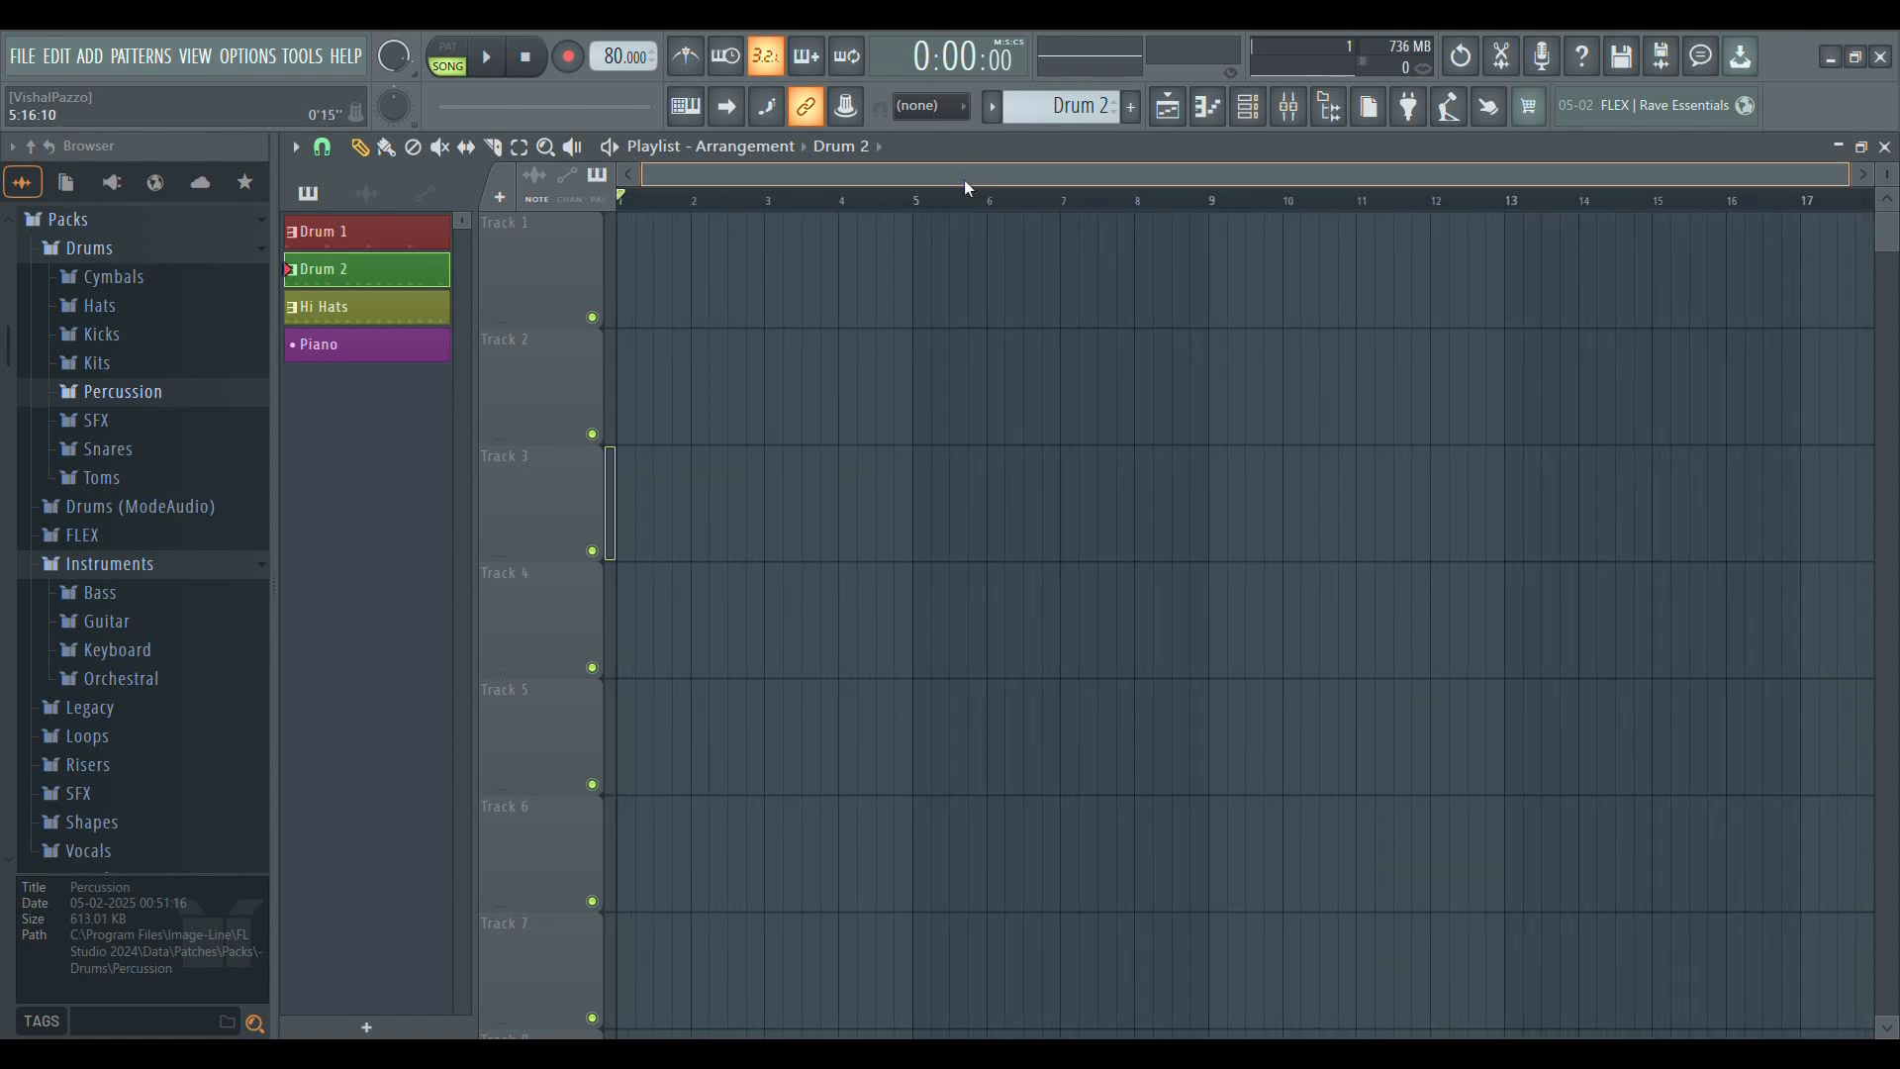
pyautogui.moveTo(1331, 171)
pyautogui.mouseDown()
pyautogui.moveTo(1395, 174)
pyautogui.moveTo(1333, 175)
pyautogui.mouseUp()
pyautogui.click(1885, 147)
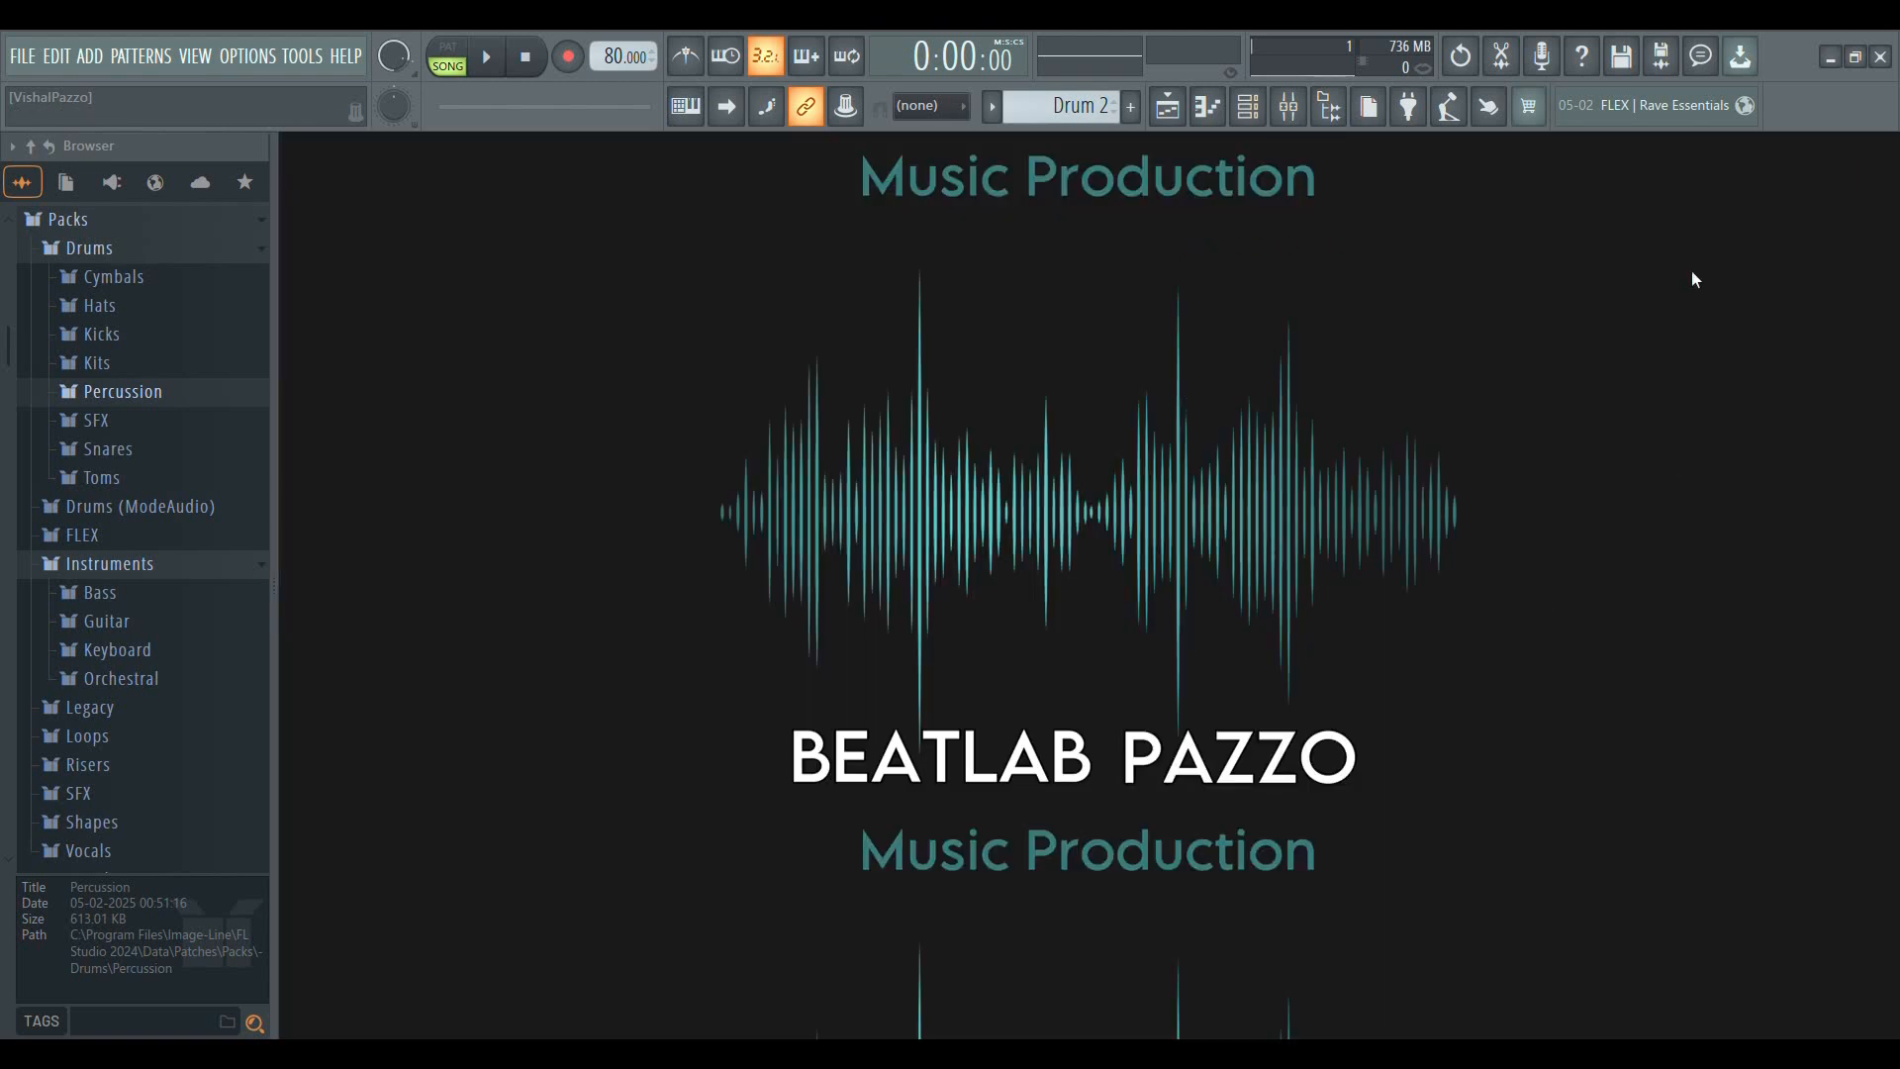